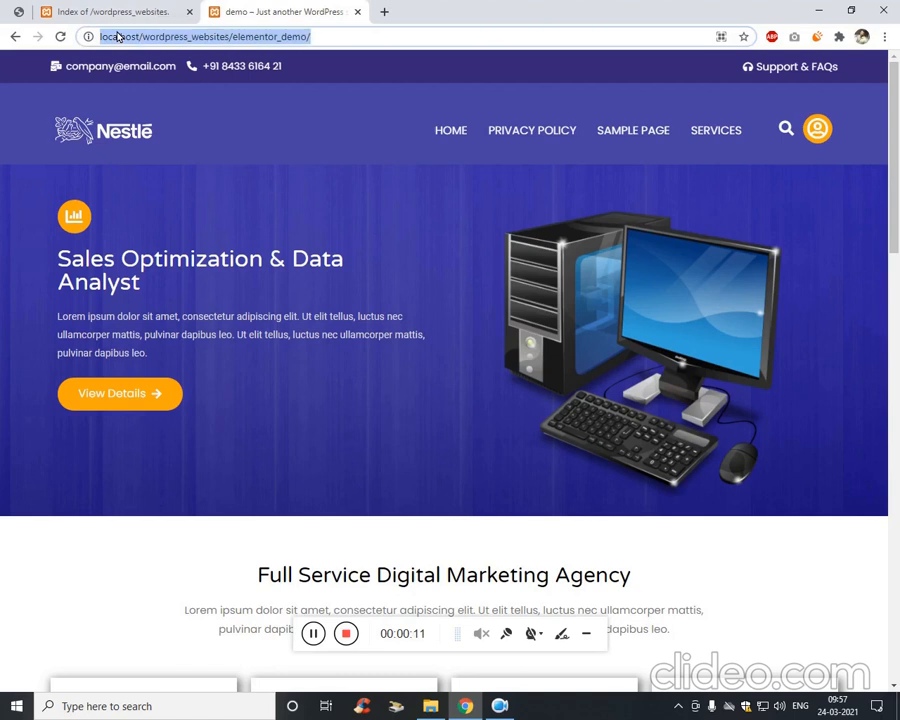
Compare the live demo site against the reference screenshot of the finished design.
{"action": "left_click", "coordinate": [245, 37]}
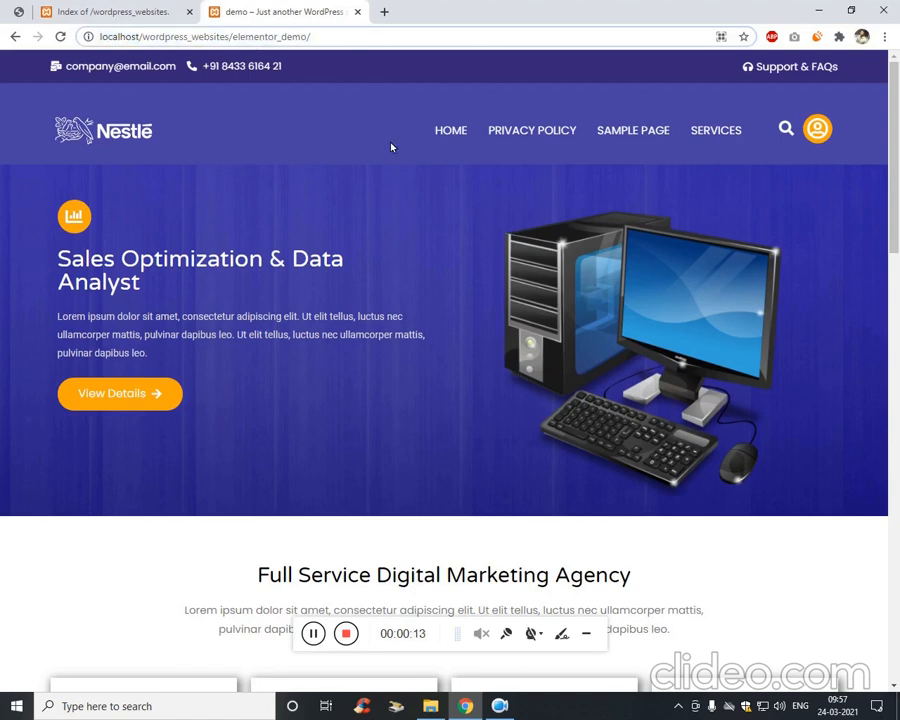
{"action": "scroll", "coordinate": [323, 249], "scroll_direction": "down", "scroll_amount": 5}
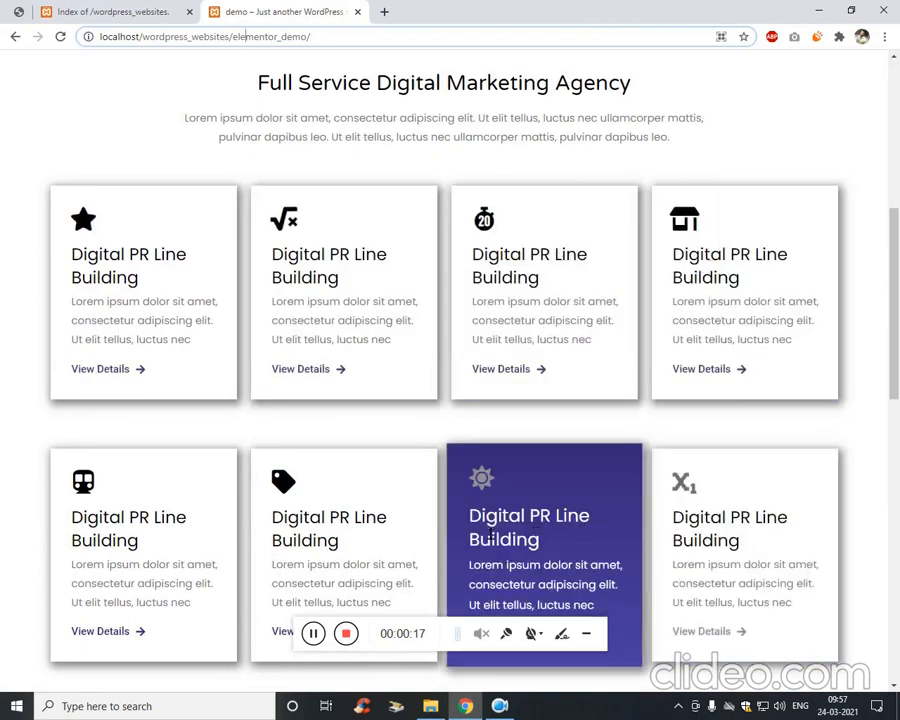
{"action": "scroll", "coordinate": [108, 396], "scroll_direction": "down", "scroll_amount": 4}
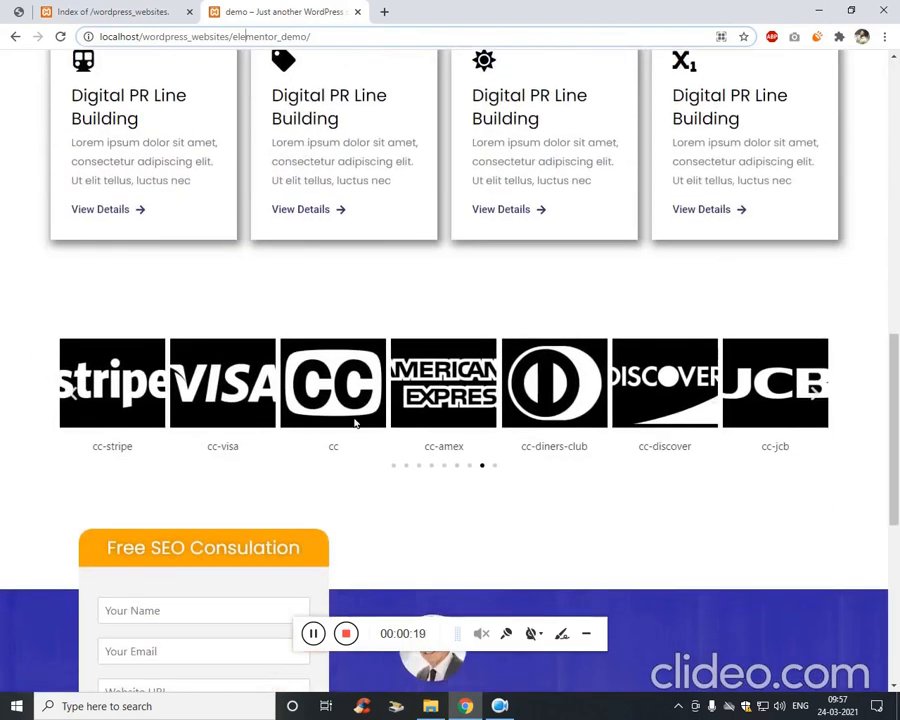
{"action": "scroll", "coordinate": [275, 412], "scroll_direction": "down", "scroll_amount": 4}
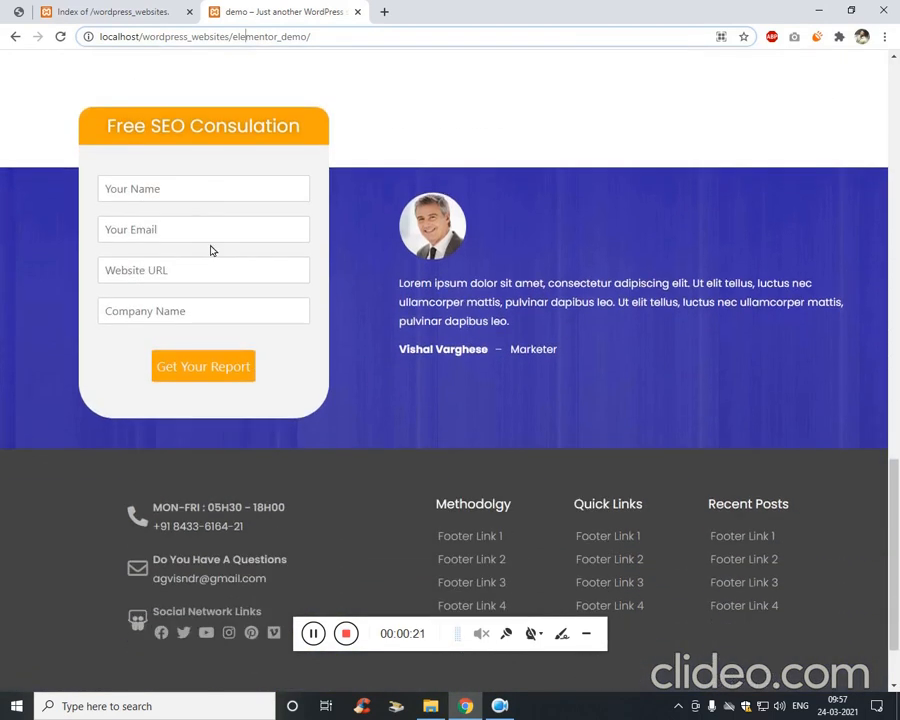
{"action": "scroll", "coordinate": [211, 250], "scroll_direction": "down", "scroll_amount": 1}
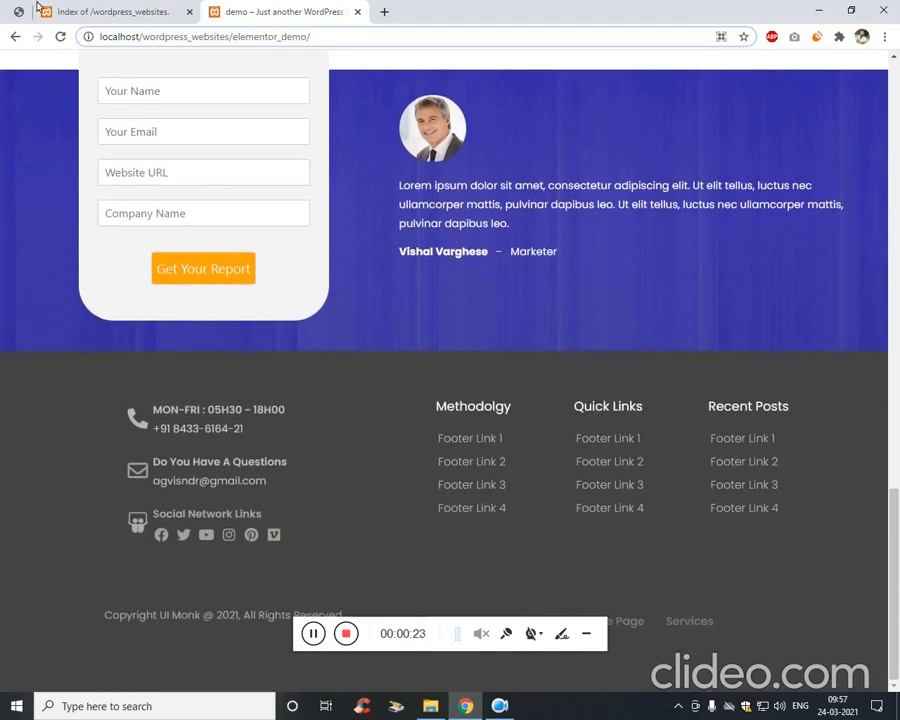
{"action": "left_click", "coordinate": [20, 12]}
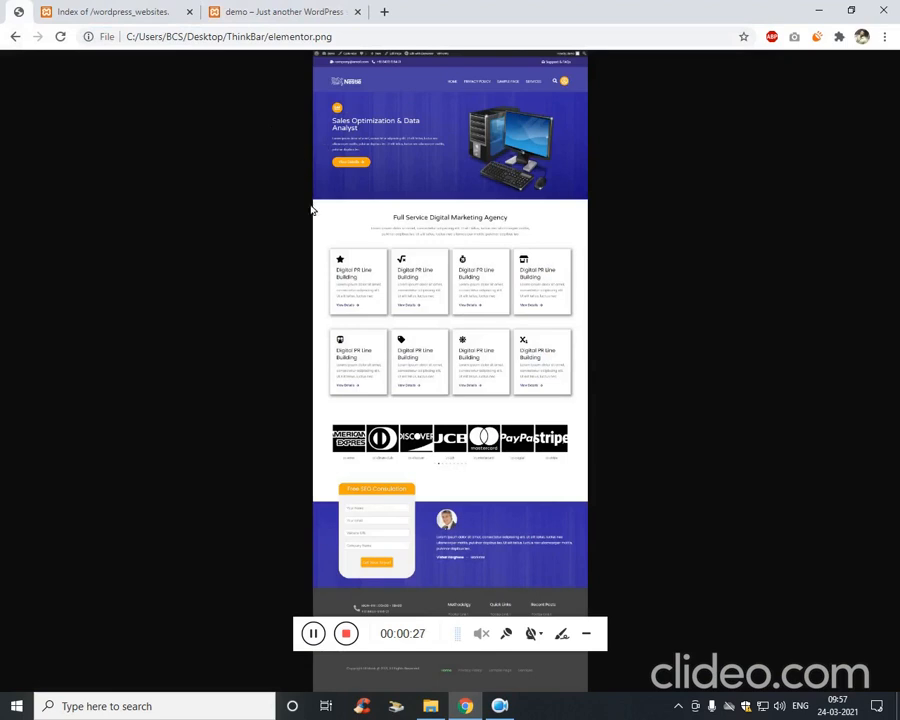
{"action": "left_click", "coordinate": [263, 9]}
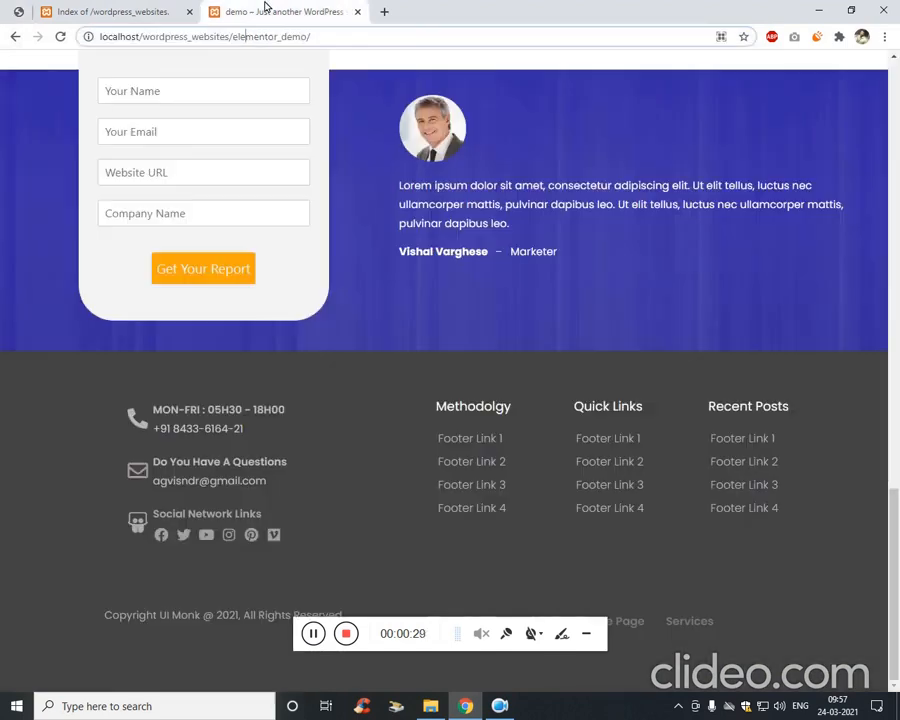
{"action": "scroll", "coordinate": [315, 233], "scroll_direction": "up", "scroll_amount": 14}
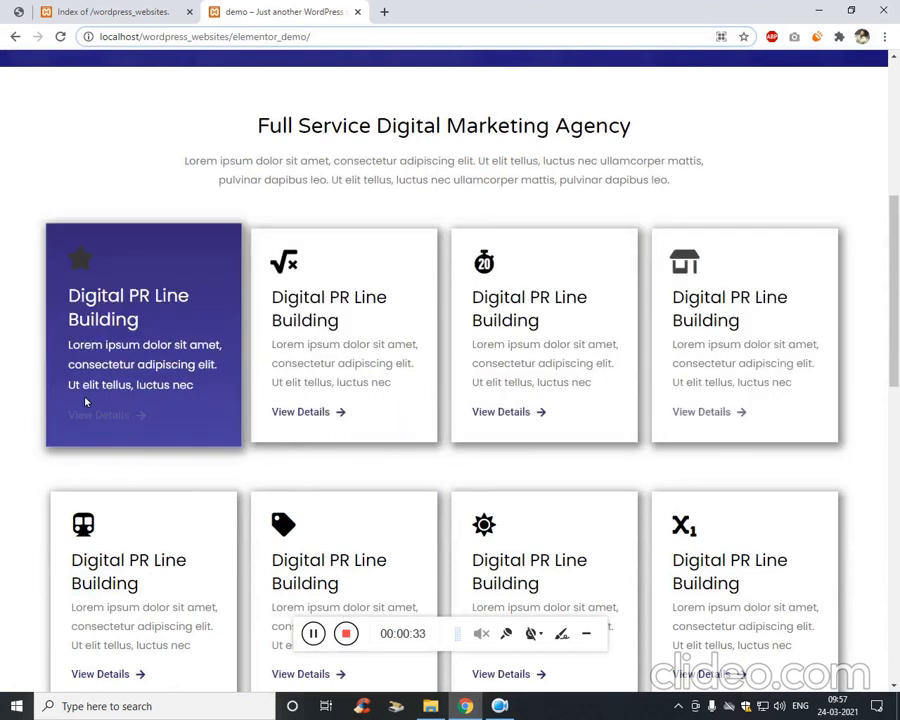
{"action": "scroll", "coordinate": [692, 436], "scroll_direction": "down", "scroll_amount": 5}
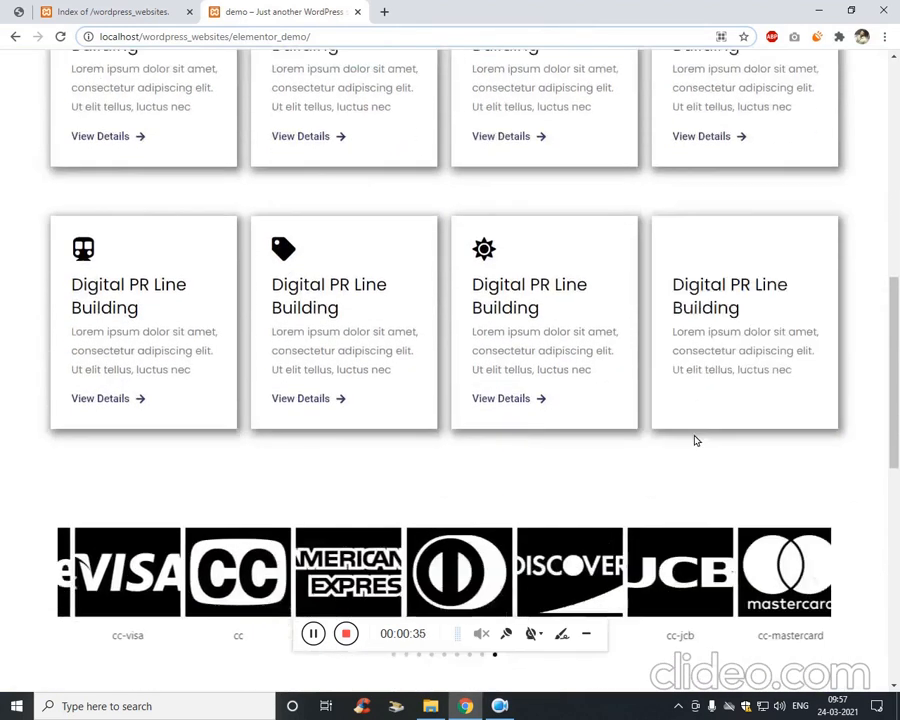
{"action": "left_click", "coordinate": [16, 12]}
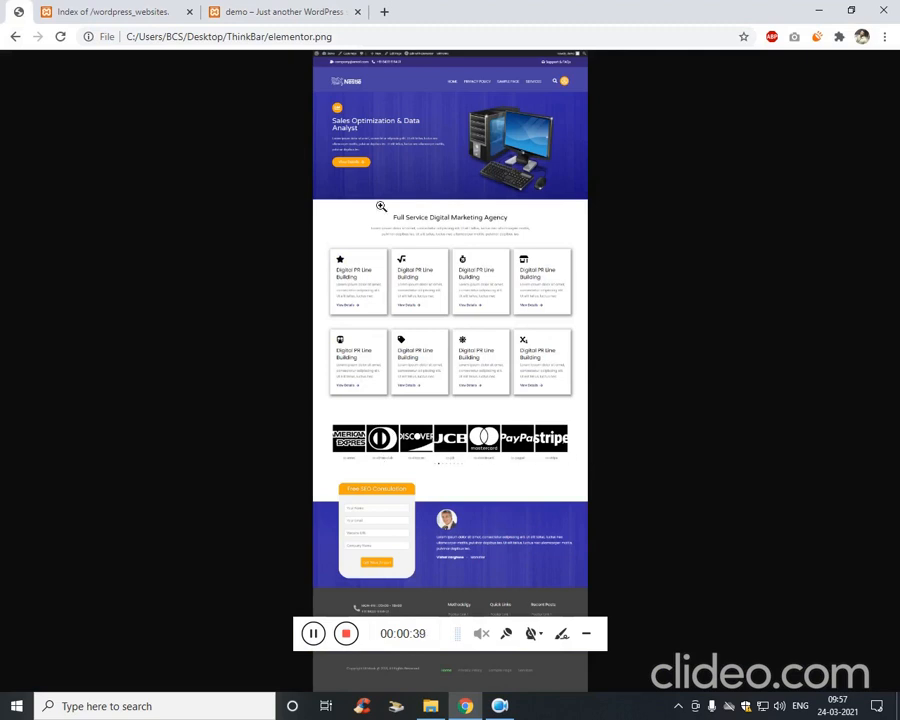
{"action": "left_click", "coordinate": [270, 12]}
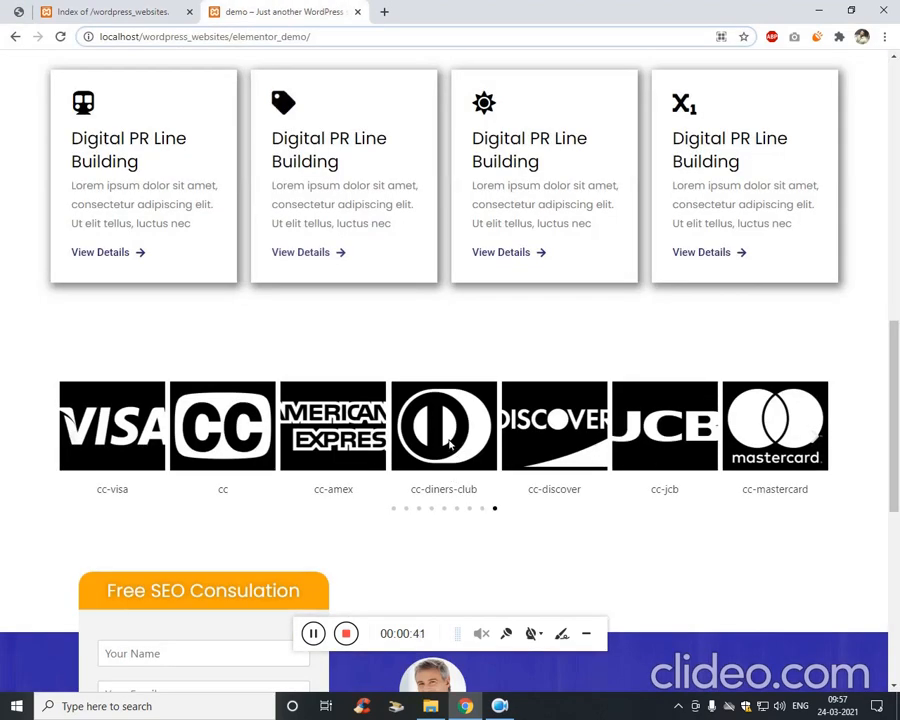
{"action": "scroll", "coordinate": [450, 445], "scroll_direction": "down", "scroll_amount": 3}
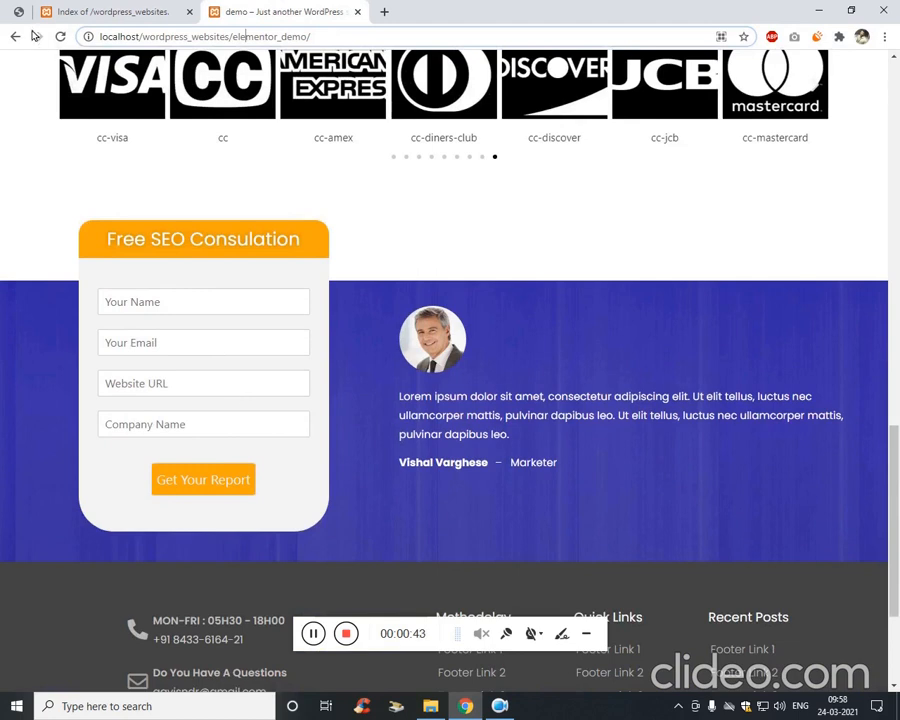
{"action": "left_click", "coordinate": [18, 12]}
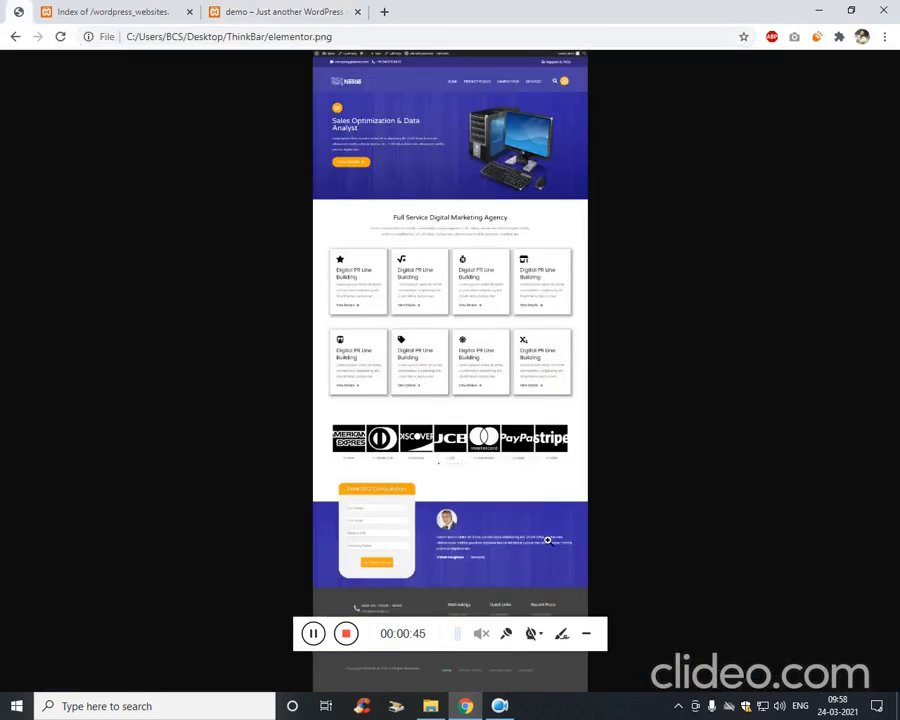
{"action": "left_click", "coordinate": [268, 8]}
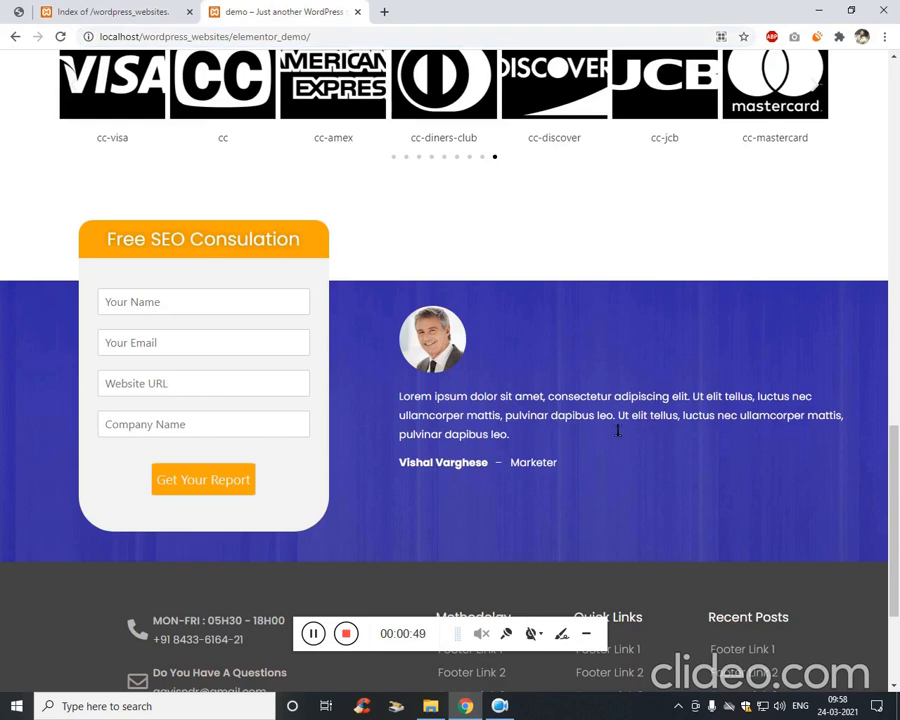
Inspect the demo page's testimonial text, footer phone number and footer contact columns.
{"action": "triple_click", "coordinate": [502, 432]}
{"action": "left_click", "coordinate": [514, 433]}
{"action": "scroll", "coordinate": [358, 437], "scroll_direction": "down", "scroll_amount": 2}
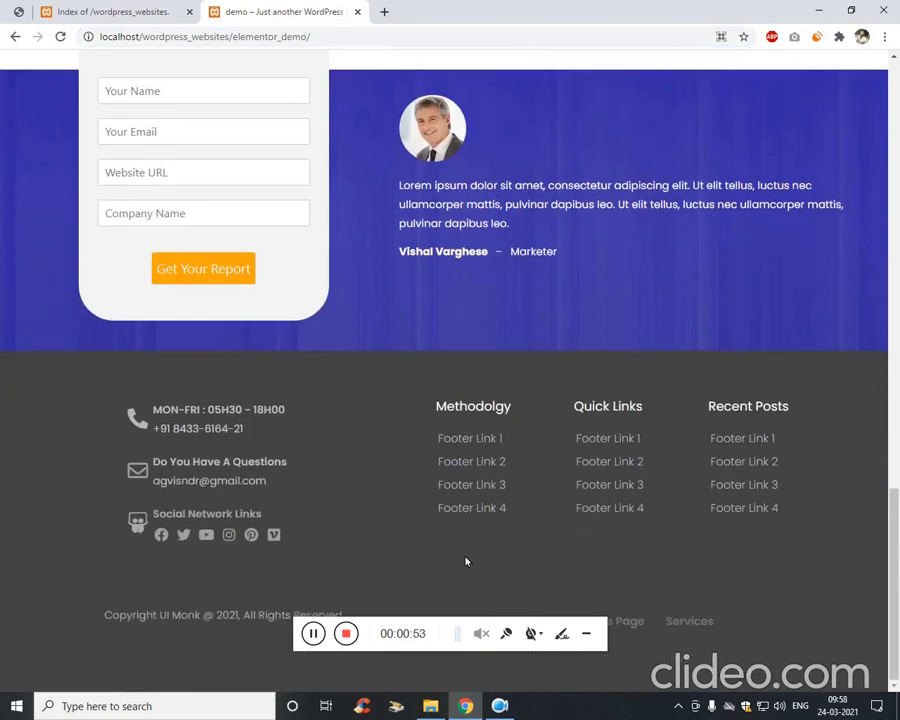
{"action": "triple_click", "coordinate": [198, 430]}
{"action": "left_click", "coordinate": [173, 501]}
{"action": "scroll", "coordinate": [680, 538], "scroll_direction": "up", "scroll_amount": 1}
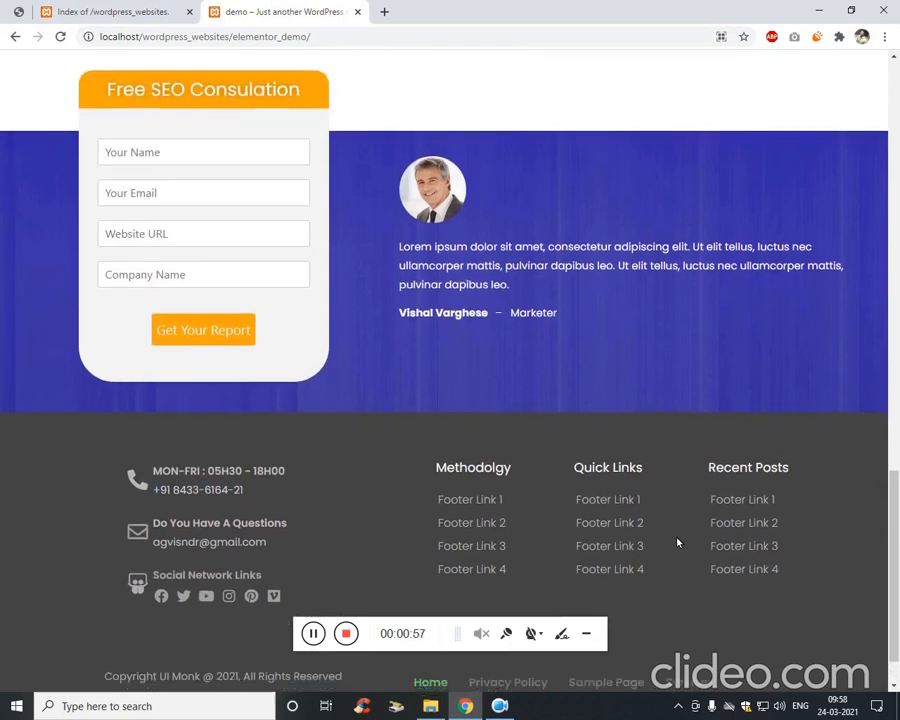
{"action": "scroll", "coordinate": [740, 525], "scroll_direction": "down", "scroll_amount": 1}
{"action": "left_click_drag", "start_coordinate": [675, 550], "coordinate": [725, 649]}
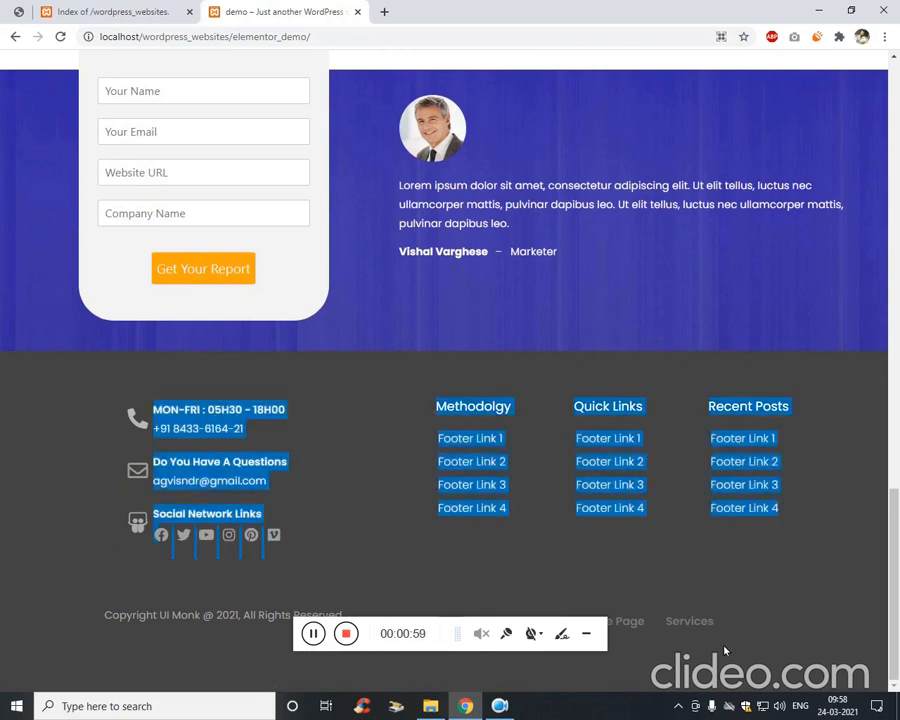
{"action": "left_click", "coordinate": [773, 627]}
{"action": "scroll", "coordinate": [160, 424], "scroll_direction": "up", "scroll_amount": 10}
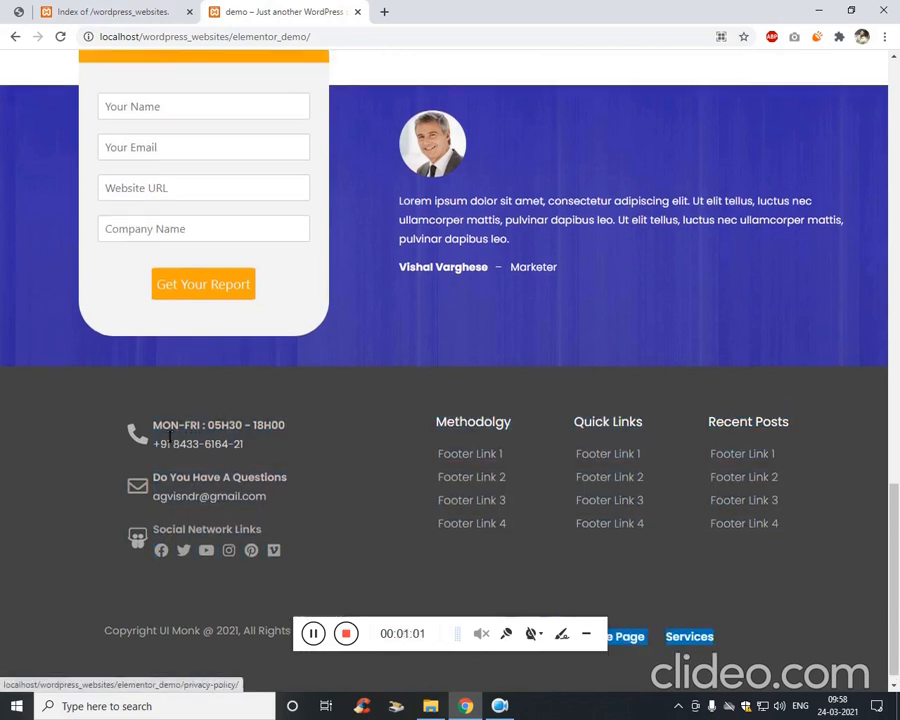
{"action": "scroll", "coordinate": [160, 424], "scroll_direction": "up", "scroll_amount": 2}
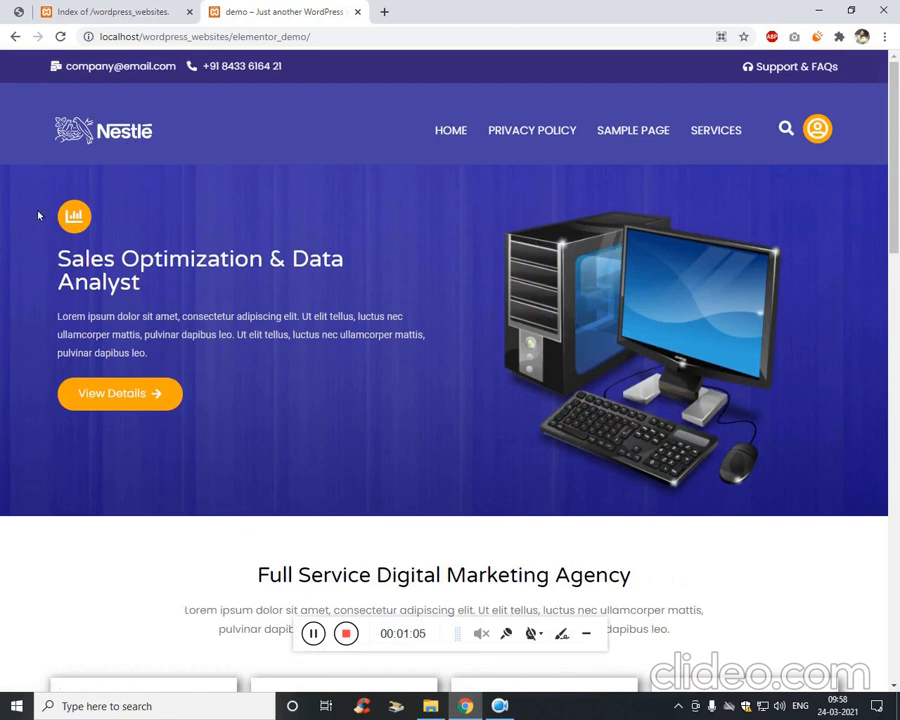
Reload the wordpress_websites directory listing and load localhost/phpmyadmin in a new tab.
{"action": "left_click", "coordinate": [95, 10]}
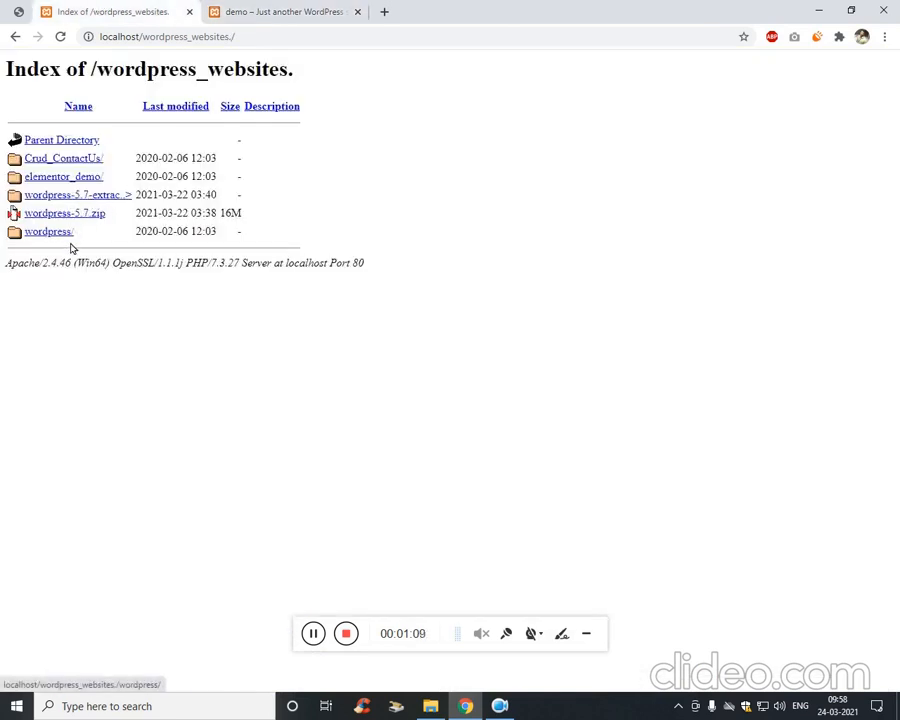
{"action": "left_click", "coordinate": [258, 40]}
{"action": "key", "text": "Return"}
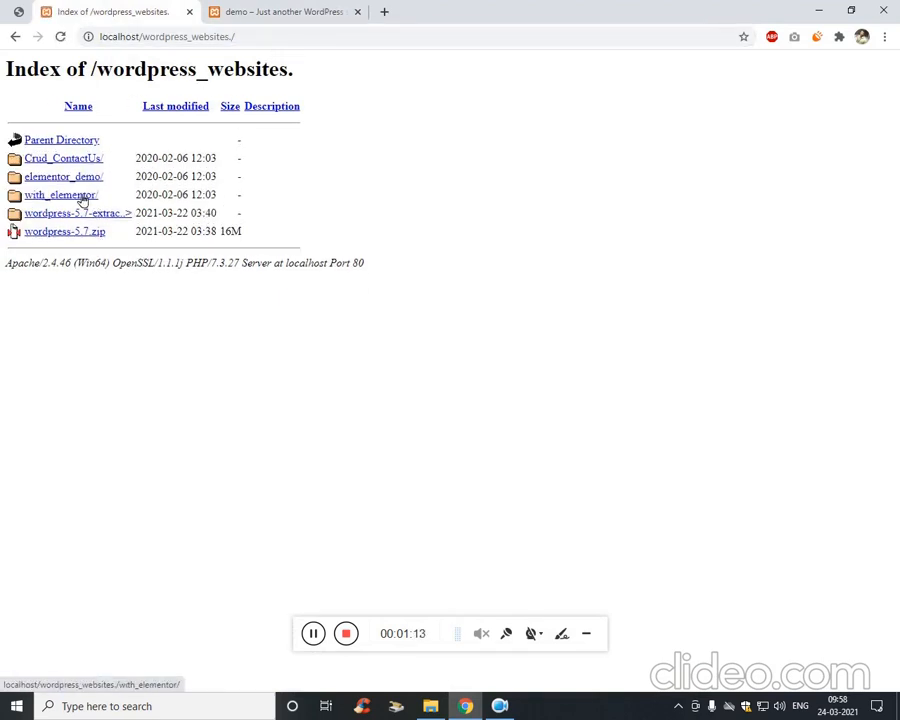
{"action": "left_click", "coordinate": [386, 12]}
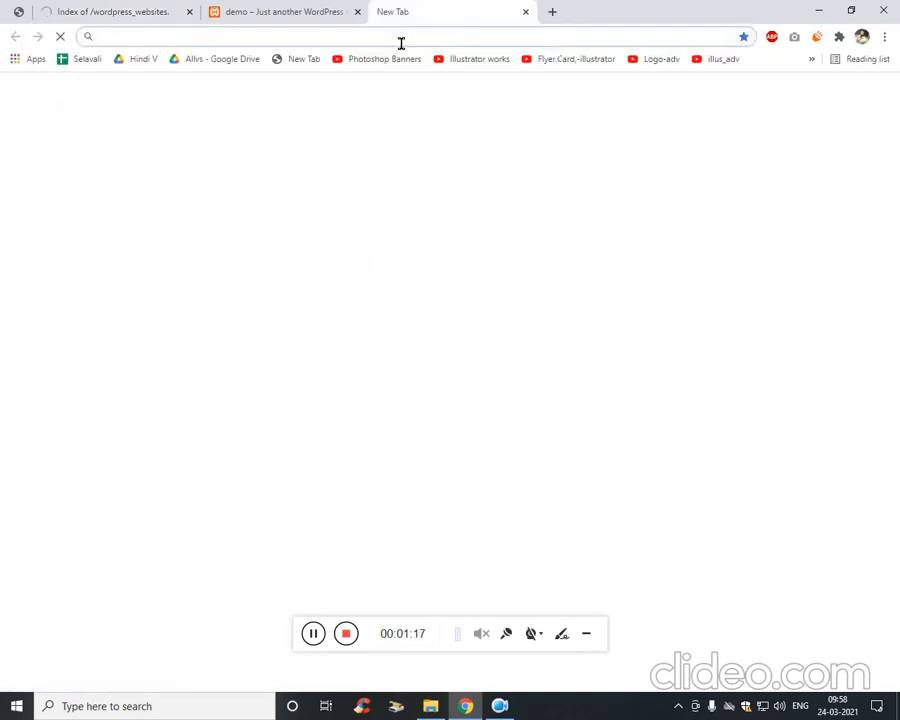
{"action": "type", "text": "localhost/phpmyadm"}
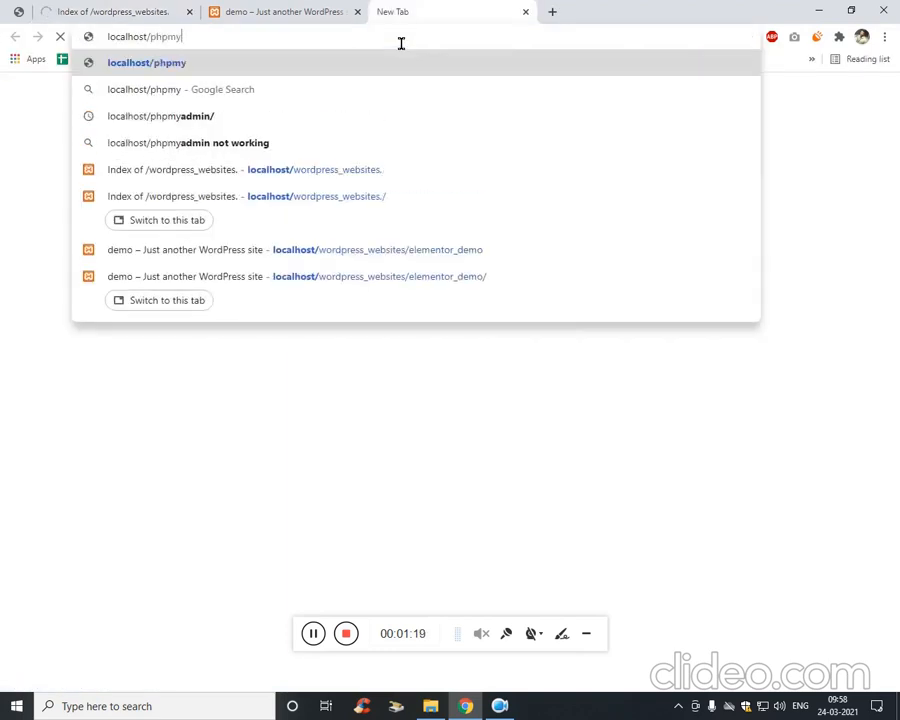
{"action": "type", "text": "in"}
{"action": "key", "text": "Return"}
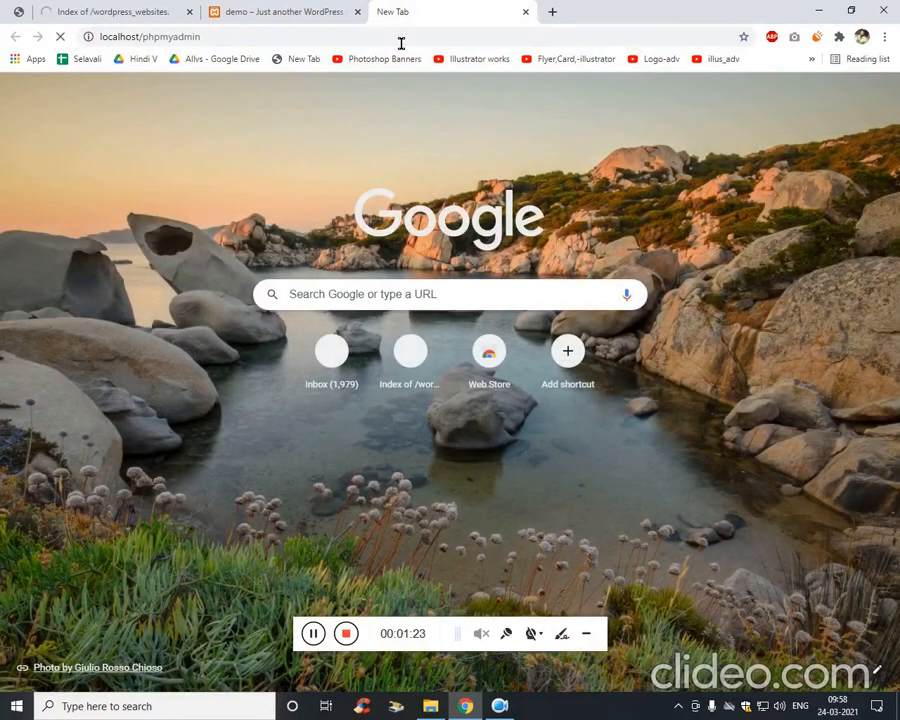
Review the reference screenshot enlarged to full width.
{"action": "left_click", "coordinate": [168, 9]}
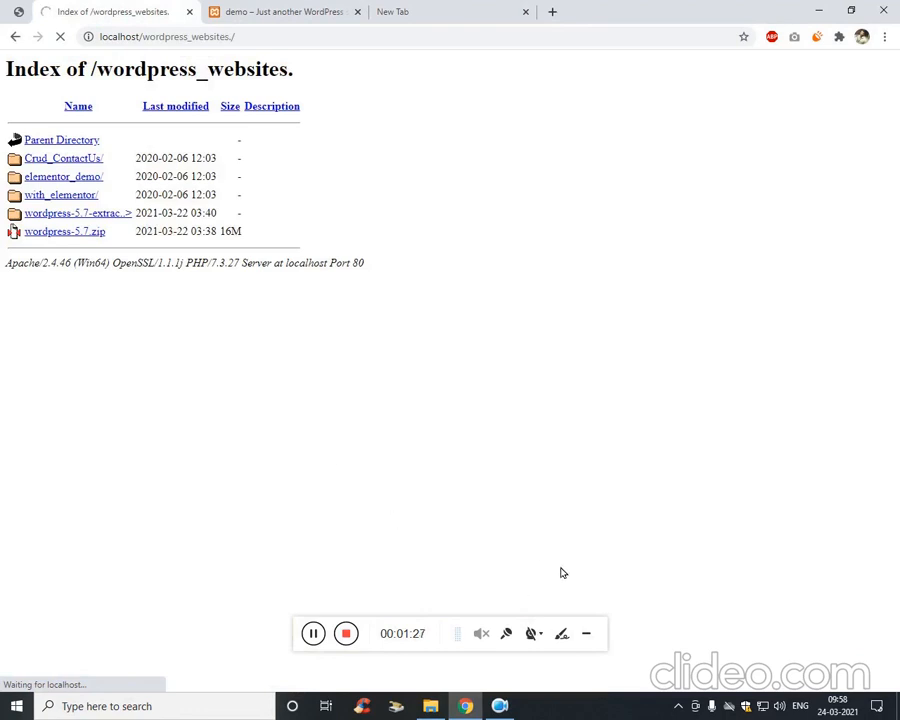
{"action": "left_click", "coordinate": [466, 6]}
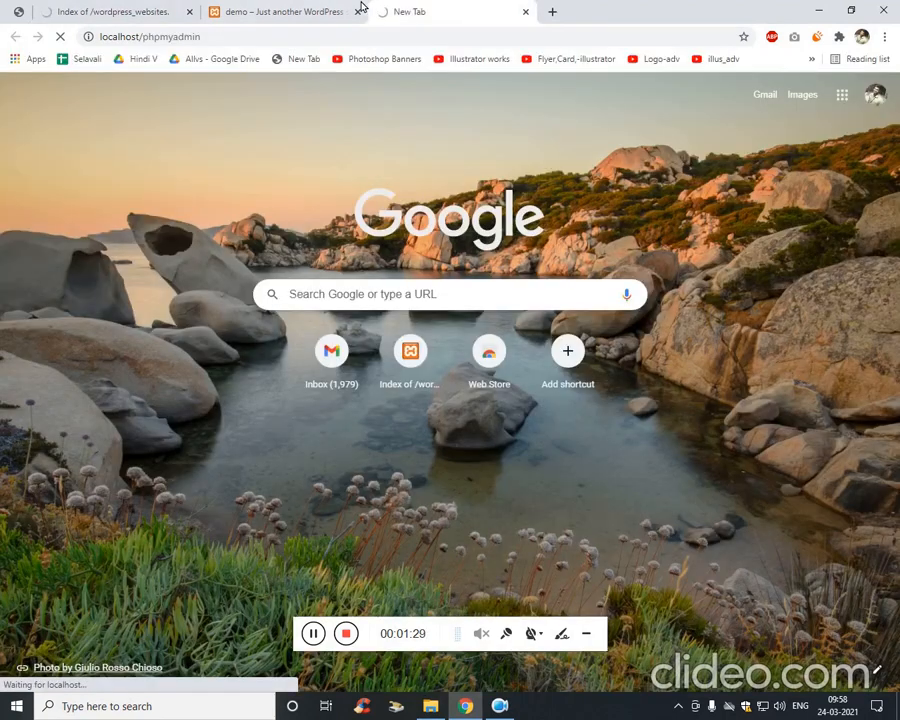
{"action": "left_click", "coordinate": [318, 10]}
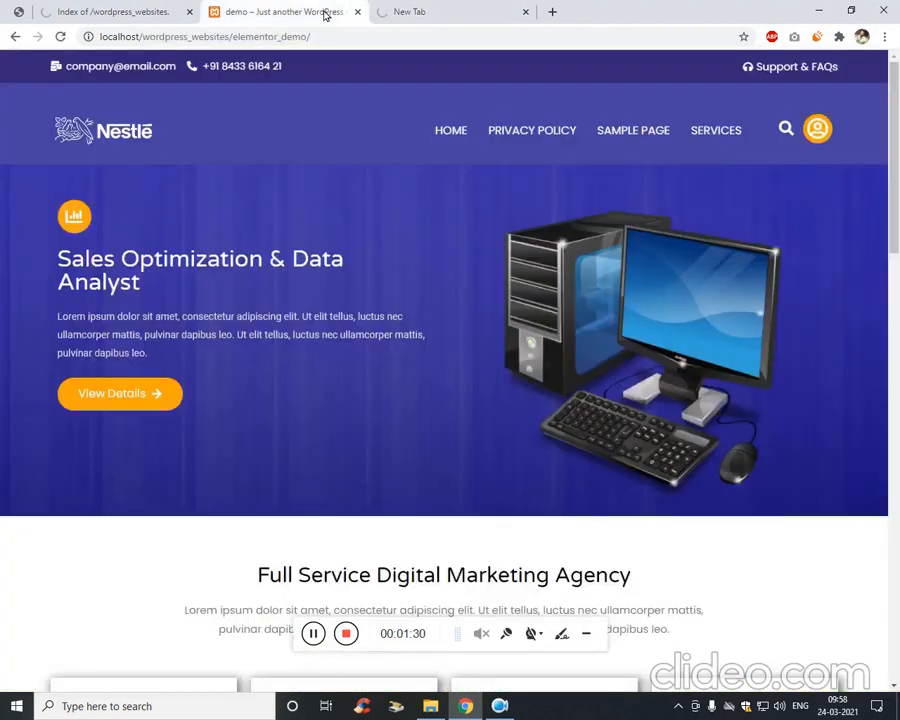
{"action": "left_click", "coordinate": [114, 9]}
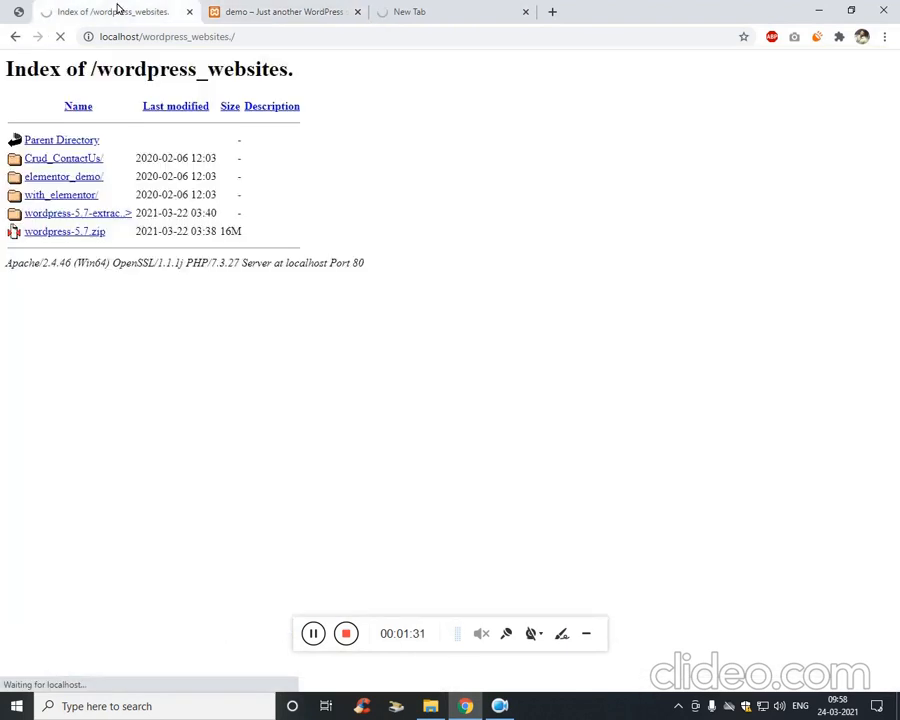
{"action": "left_click", "coordinate": [15, 35]}
{"action": "left_click", "coordinate": [497, 227]}
{"action": "scroll", "coordinate": [185, 193], "scroll_direction": "up", "scroll_amount": 1}
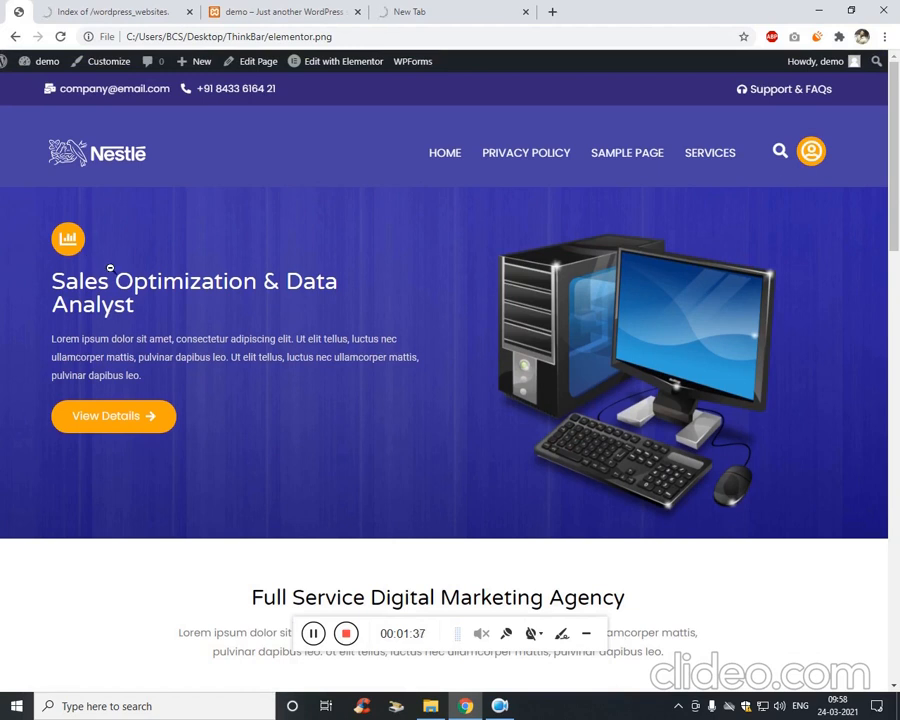
{"action": "scroll", "coordinate": [110, 268], "scroll_direction": "down", "scroll_amount": 2}
{"action": "scroll", "coordinate": [140, 270], "scroll_direction": "up", "scroll_amount": 2}
{"action": "scroll", "coordinate": [388, 271], "scroll_direction": "down", "scroll_amount": 15}
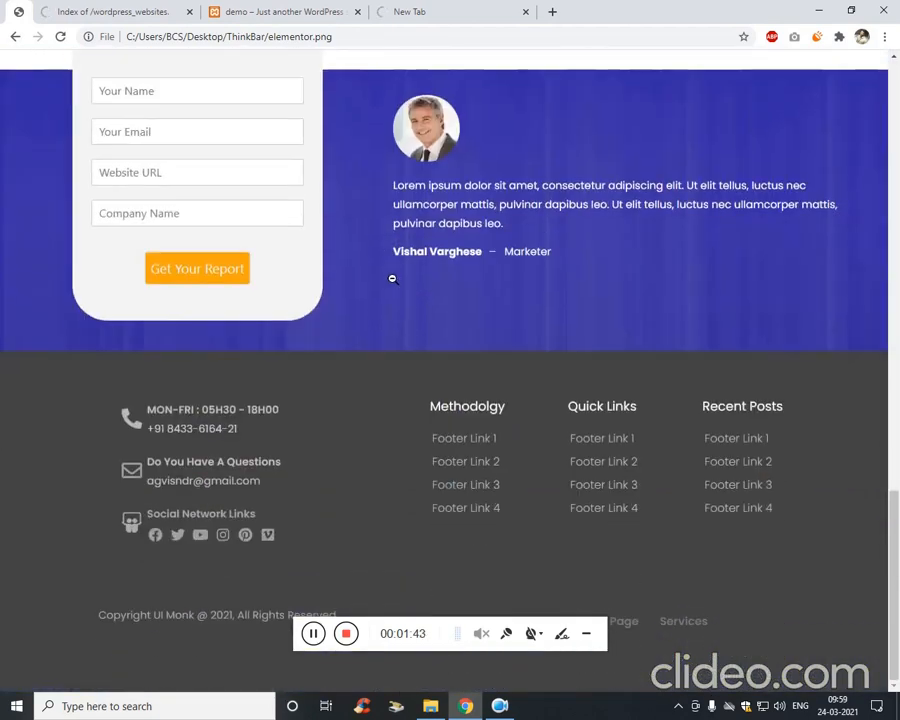
{"action": "scroll", "coordinate": [307, 305], "scroll_direction": "up", "scroll_amount": 15}
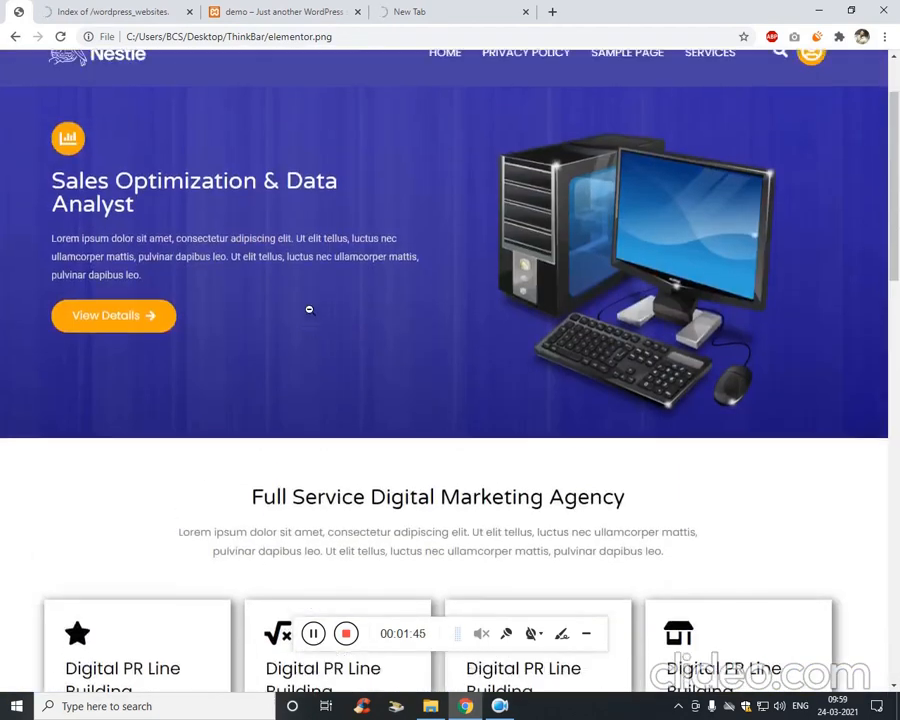
{"action": "scroll", "coordinate": [309, 310], "scroll_direction": "up", "scroll_amount": 1}
Check the wordpress_websites folder listing and close the demo site tab.
{"action": "left_click", "coordinate": [420, 12]}
{"action": "left_click", "coordinate": [108, 8]}
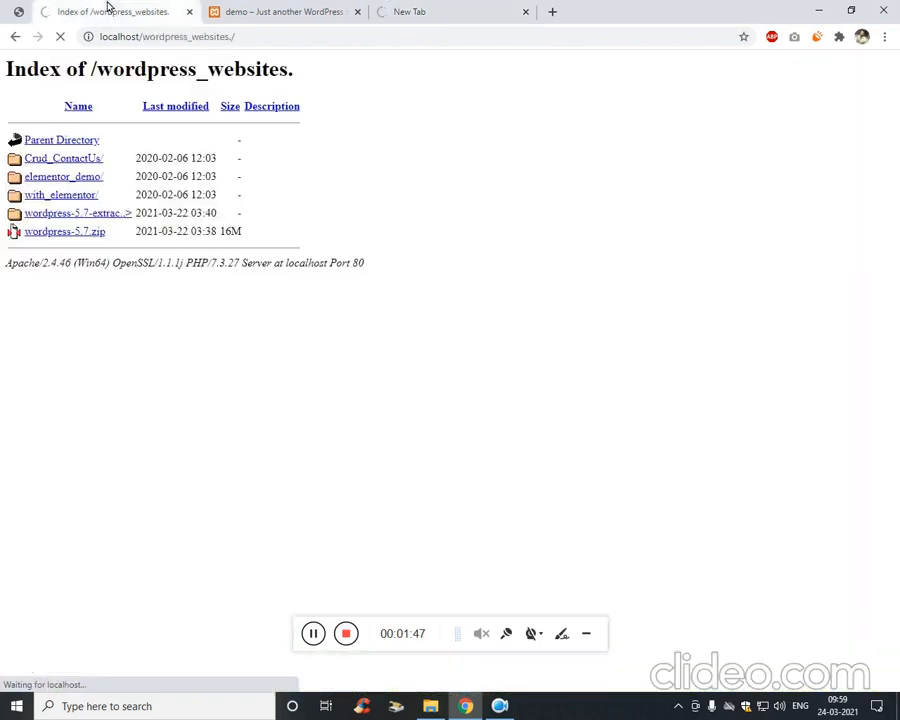
{"action": "left_click", "coordinate": [314, 633]}
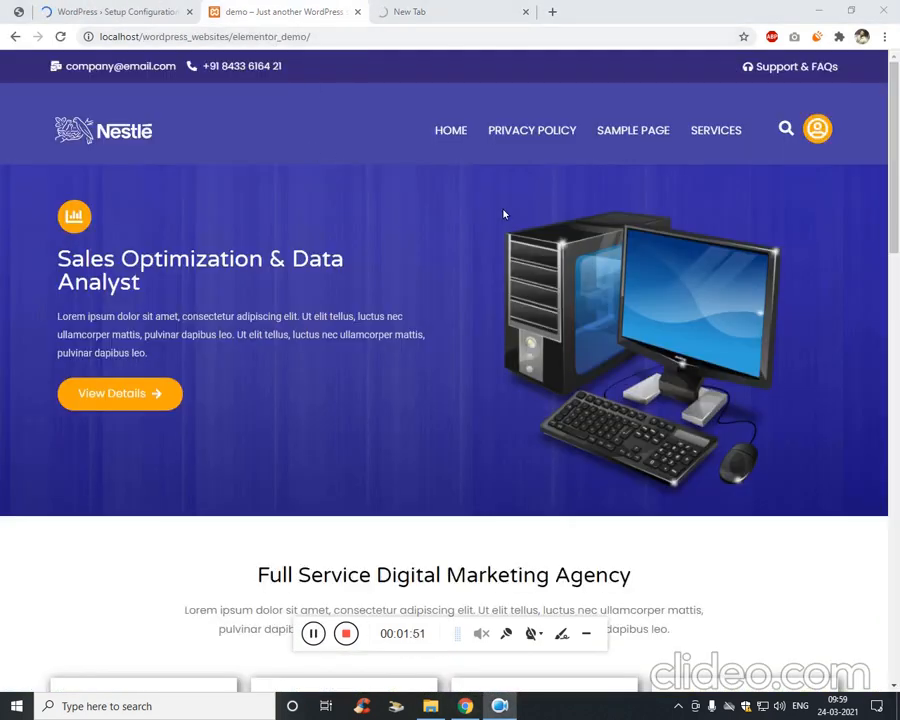
{"action": "left_click", "coordinate": [787, 130]}
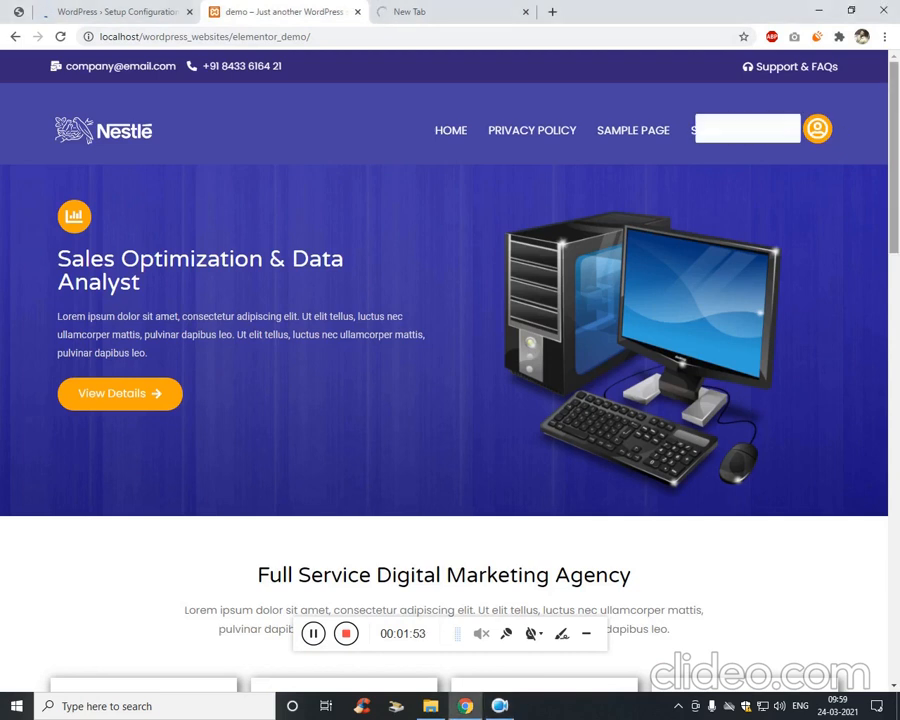
{"action": "left_click", "coordinate": [358, 12]}
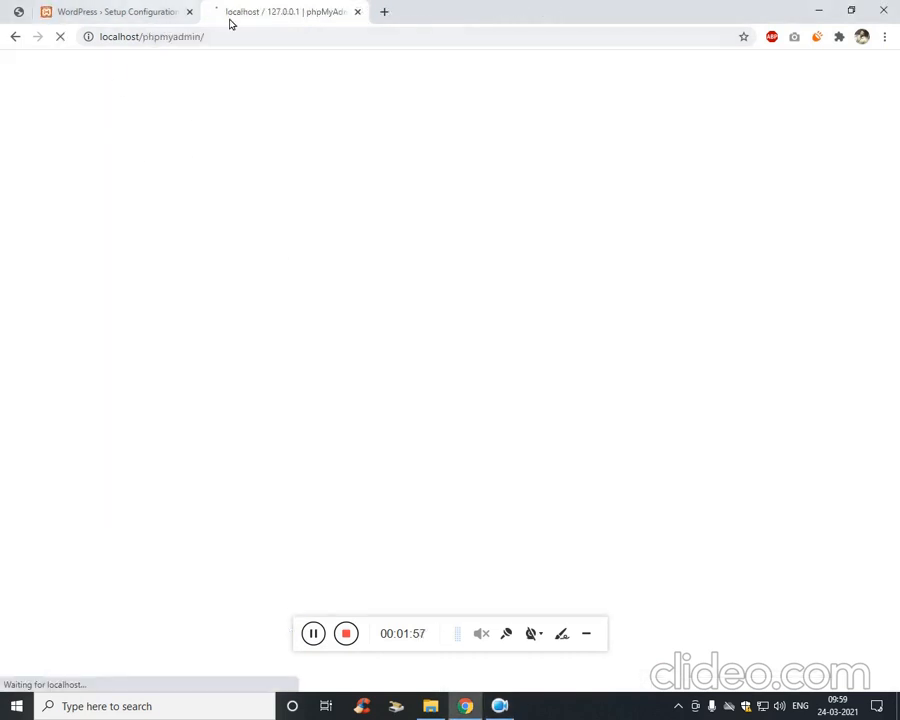
Create a new phpMyAdmin database named with_elementor, copying the name from the setup page.
{"action": "left_click", "coordinate": [180, 8]}
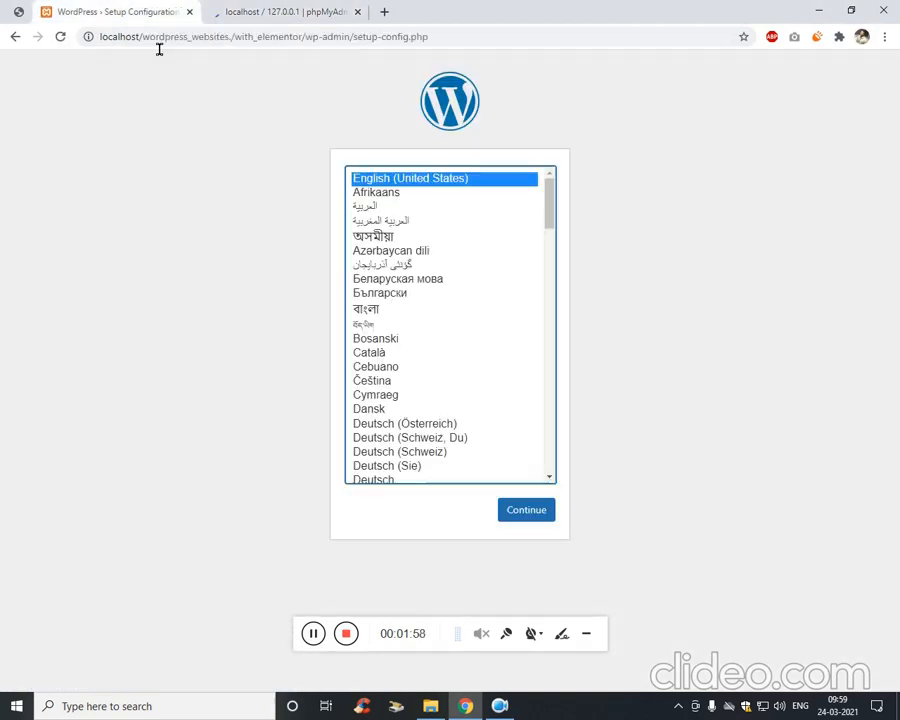
{"action": "double_click", "coordinate": [268, 40]}
{"action": "key", "text": "ctrl+c"}
{"action": "left_click", "coordinate": [275, 8]}
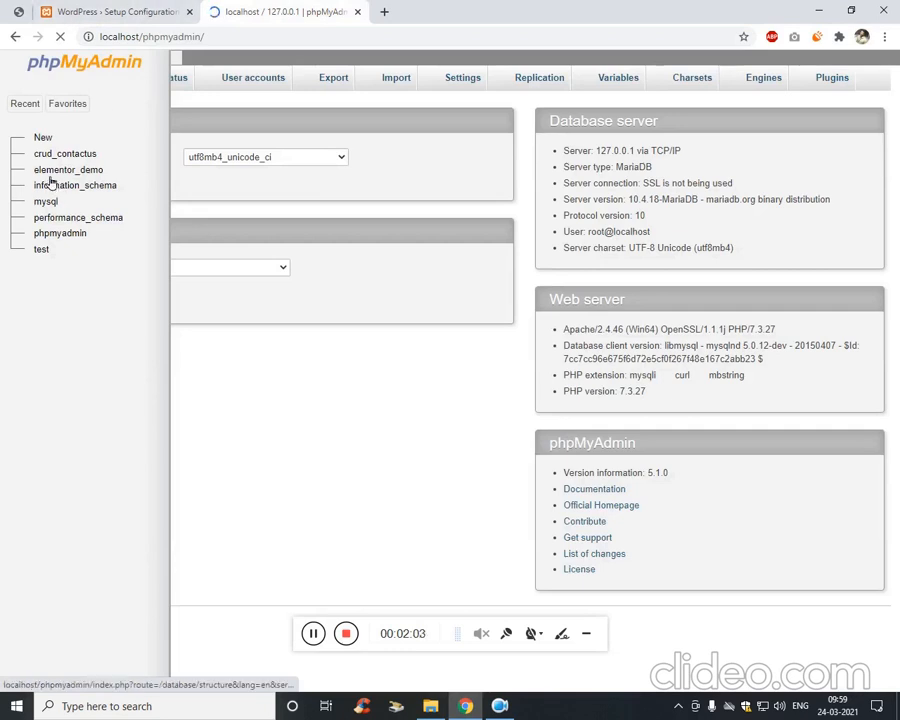
{"action": "left_click", "coordinate": [45, 143]}
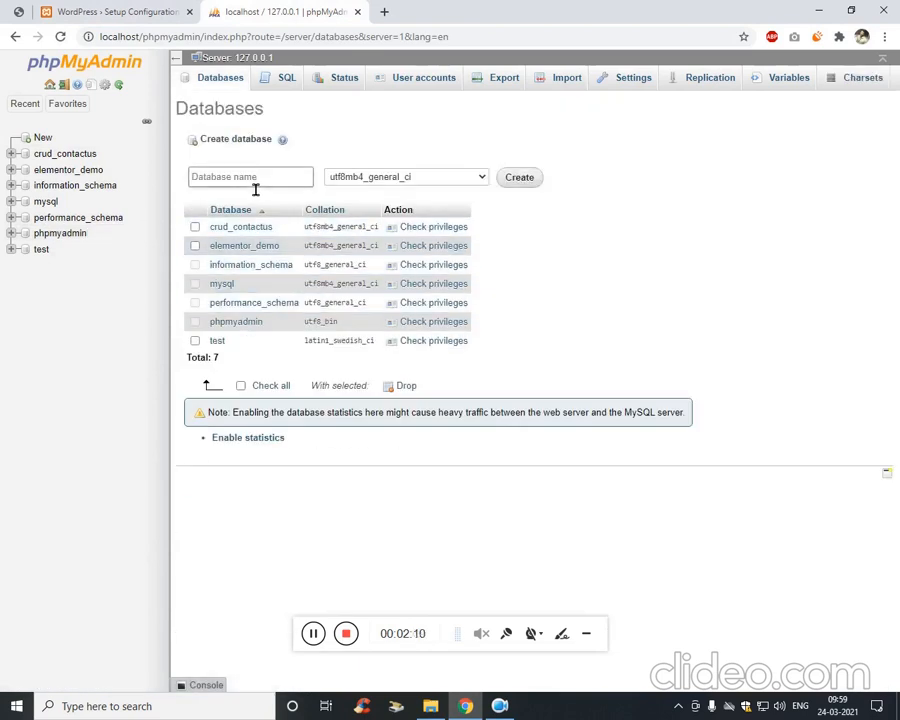
{"action": "left_click", "coordinate": [255, 189]}
{"action": "type", "text": "with_elementor"}
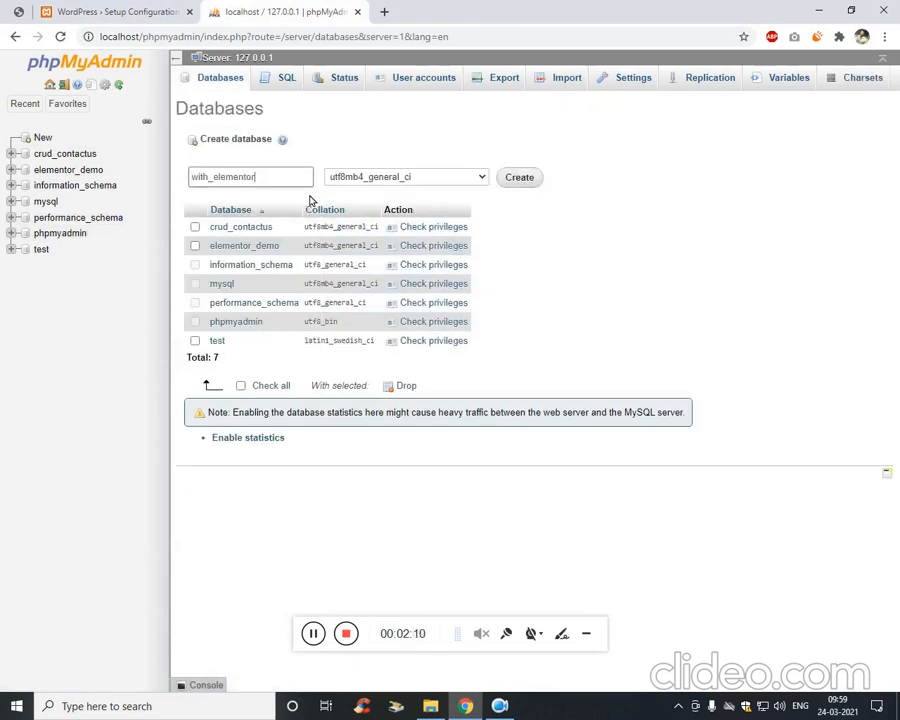
{"action": "left_click", "coordinate": [533, 178]}
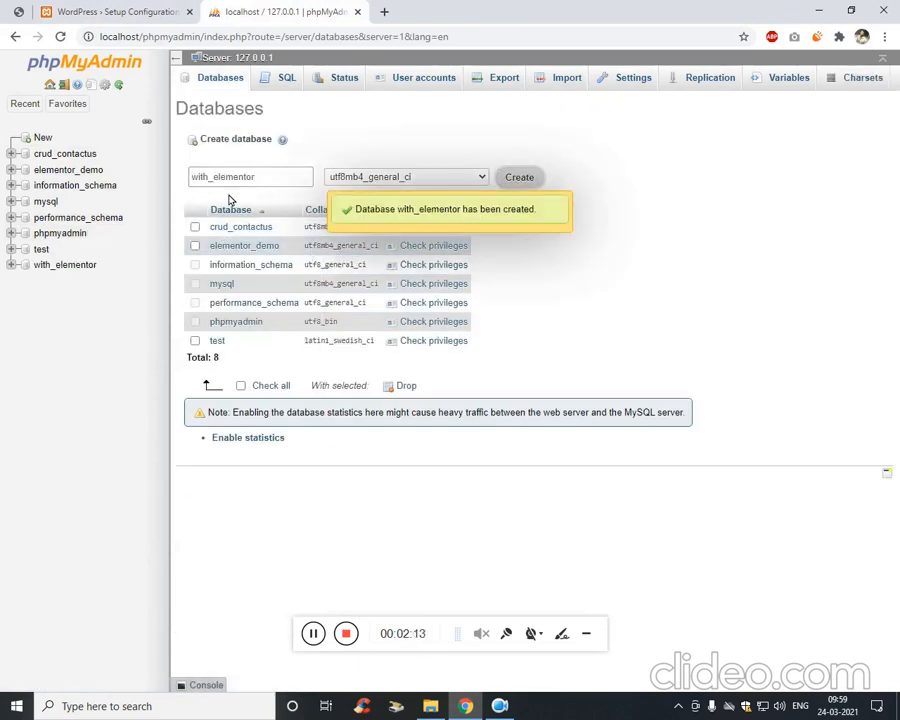
Keep English as the WordPress setup language and continue to the welcome page.
{"action": "left_click", "coordinate": [110, 12]}
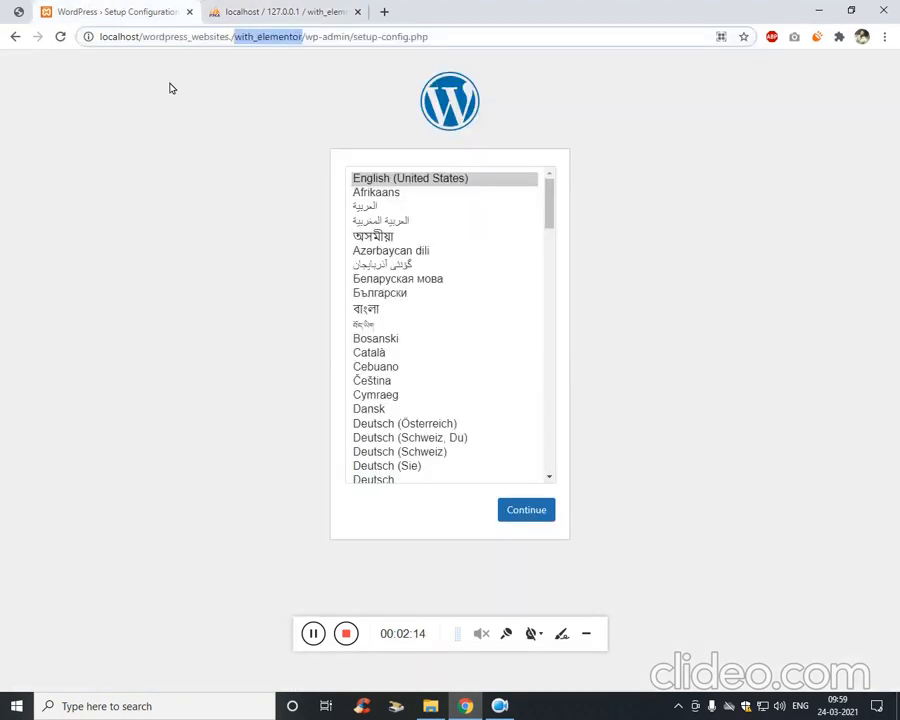
{"action": "left_click", "coordinate": [546, 517]}
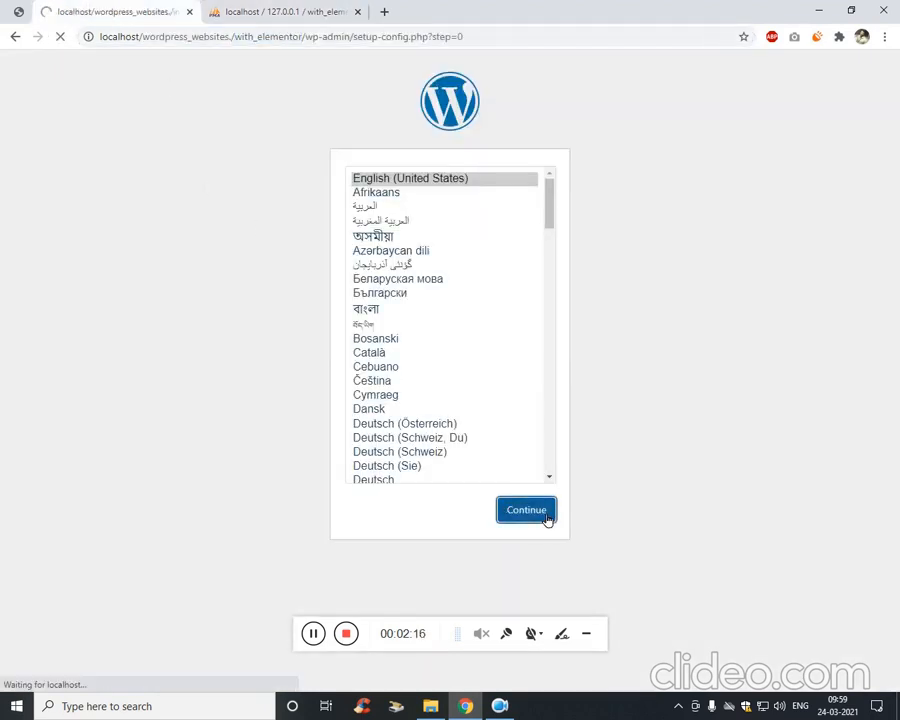
{"action": "left_click", "coordinate": [250, 440]}
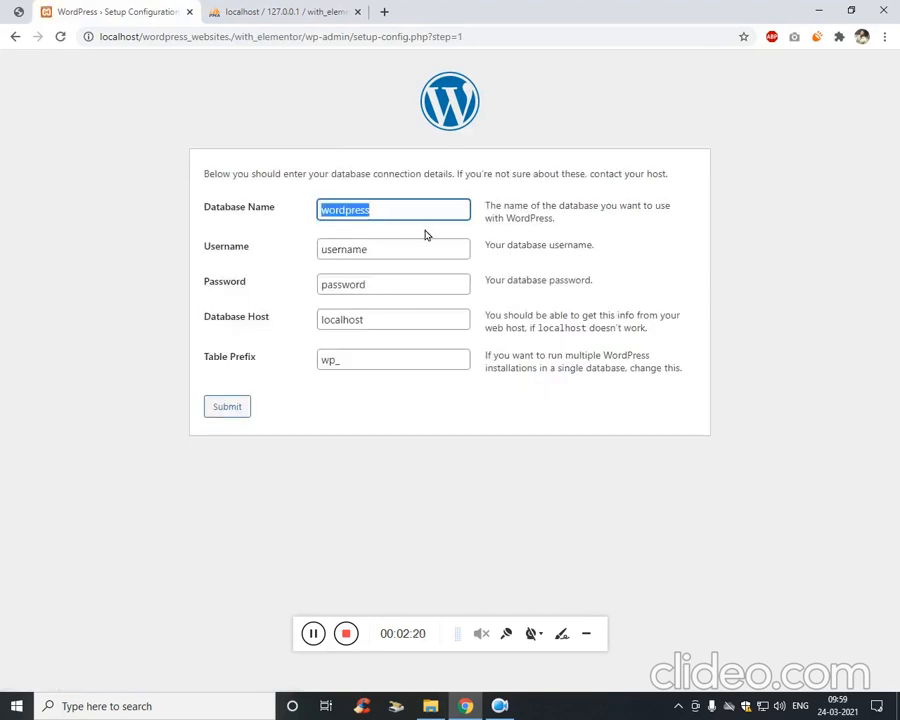
Submit database with_elementor, user root and an empty password, then run the installation.
{"action": "key", "text": "ctrl+v"}
{"action": "key", "text": "Tab"}
{"action": "type", "text": "root"}
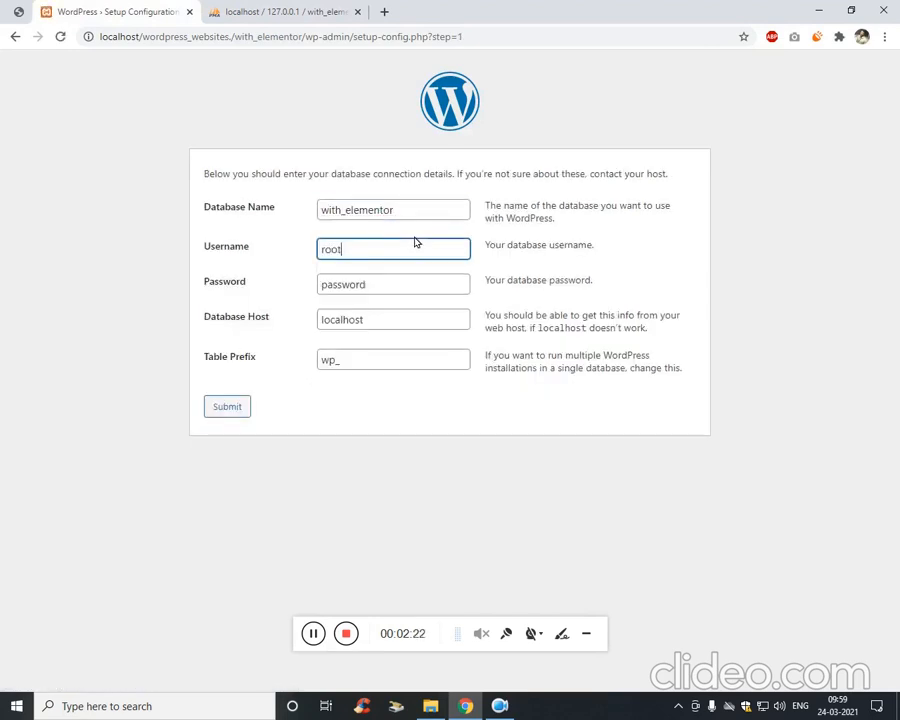
{"action": "key", "text": "Tab"}
{"action": "key", "text": "BackSpace"}
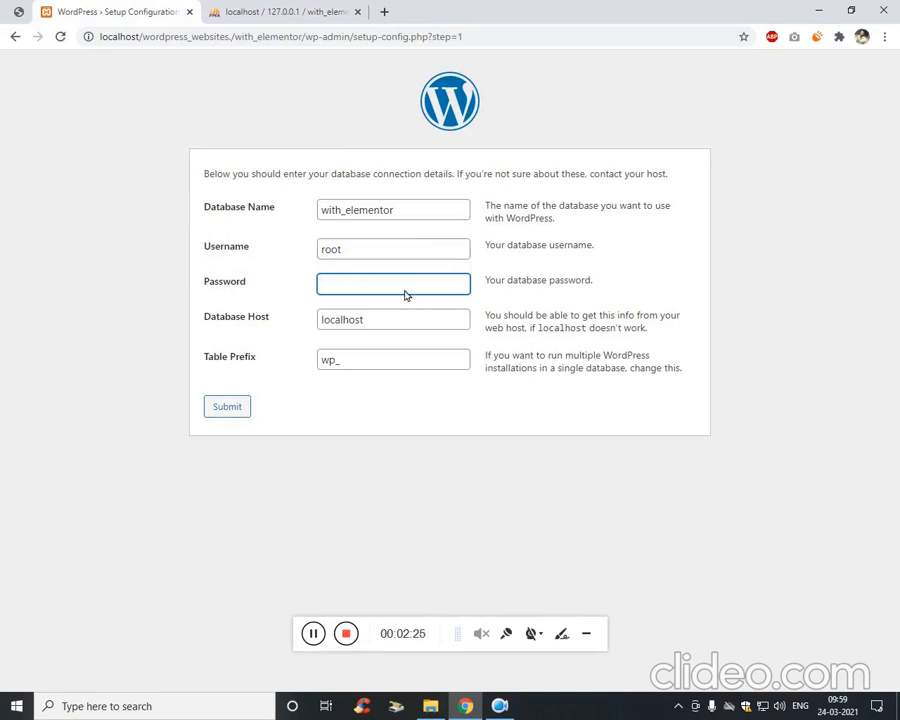
{"action": "left_click", "coordinate": [236, 416]}
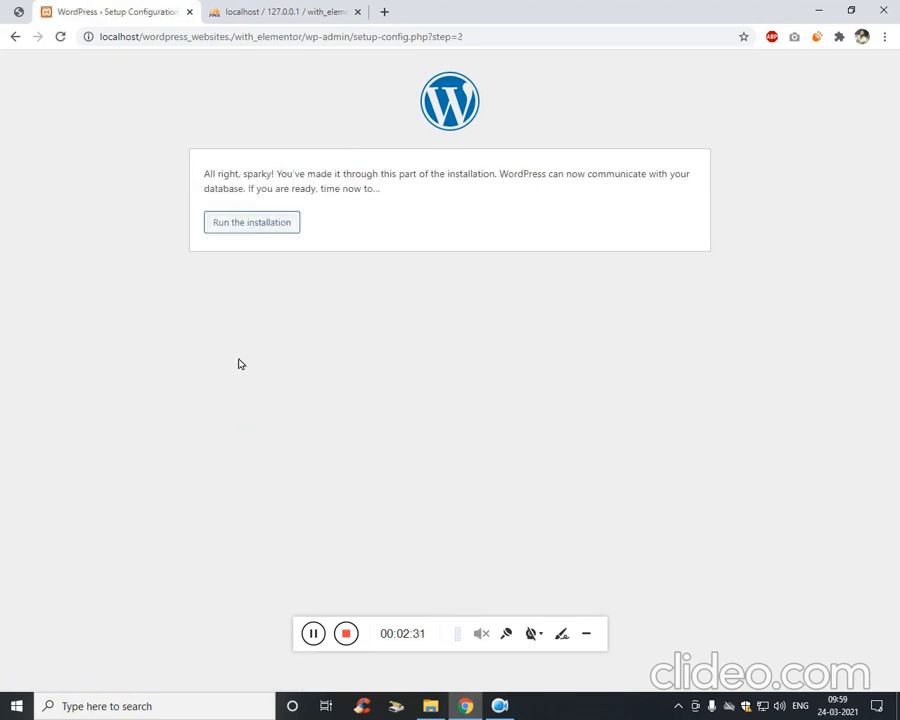
{"action": "left_click", "coordinate": [279, 220]}
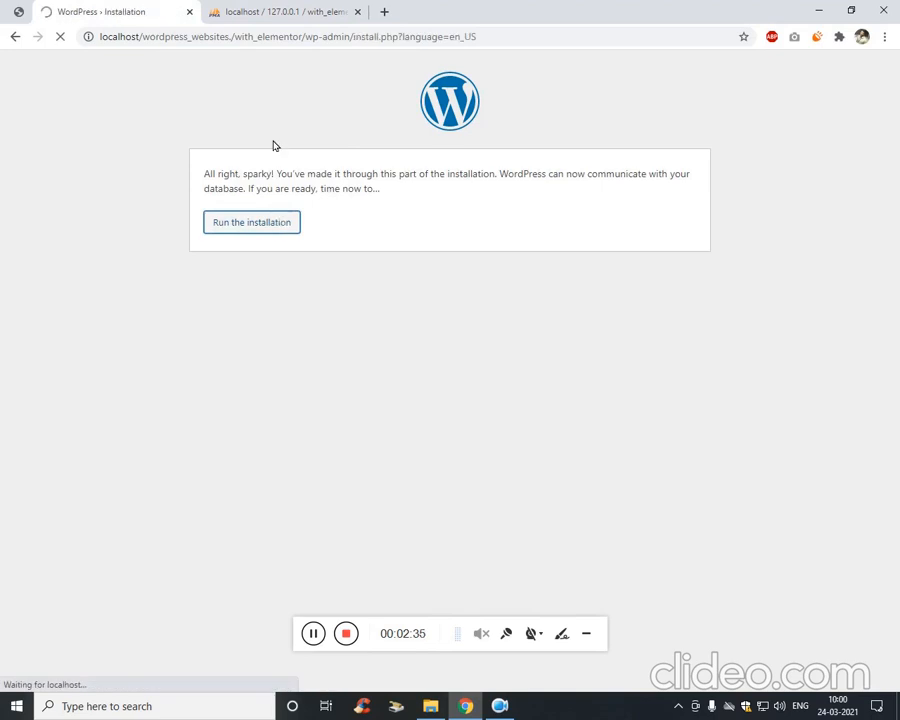
Check phpMyAdmin and the fitted reference screenshot before returning to the installation form.
{"action": "left_click", "coordinate": [273, 8]}
{"action": "left_click", "coordinate": [150, 10]}
{"action": "left_click", "coordinate": [21, 11]}
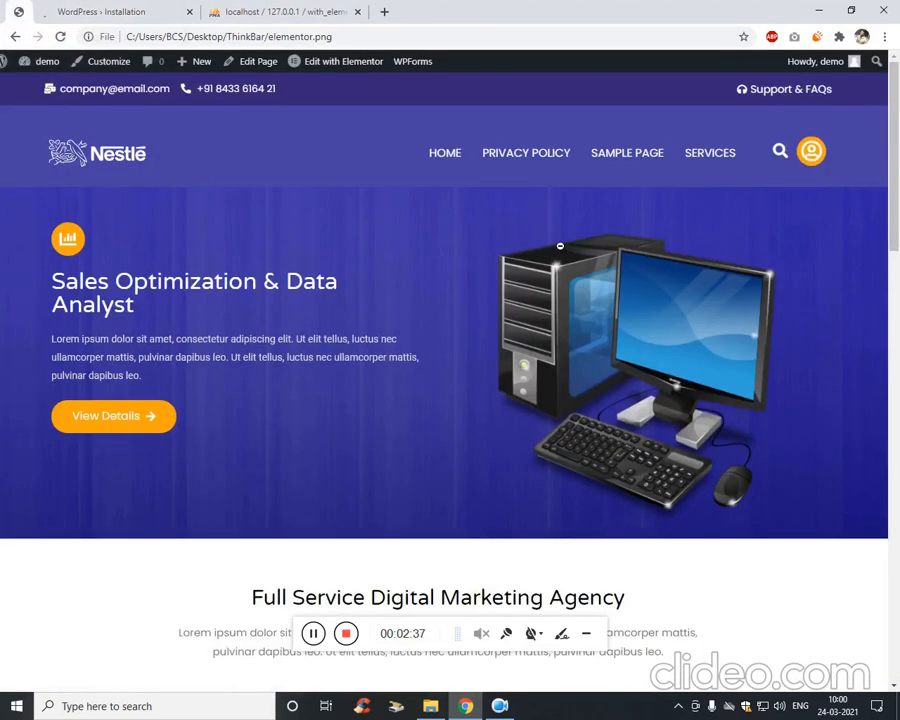
{"action": "left_click", "coordinate": [585, 246]}
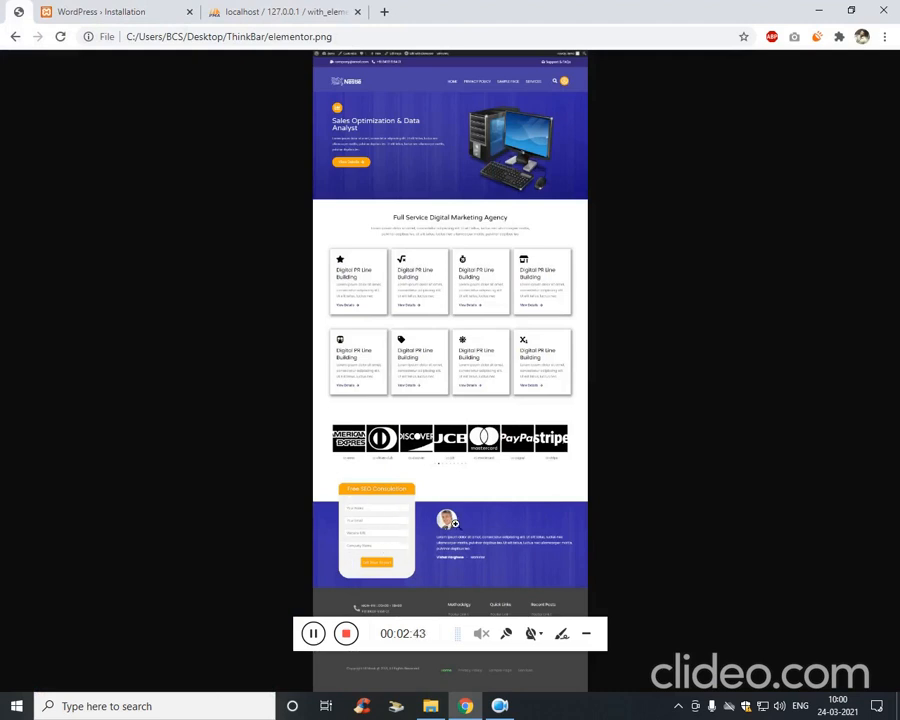
{"action": "left_click", "coordinate": [281, 10]}
{"action": "left_click", "coordinate": [114, 10]}
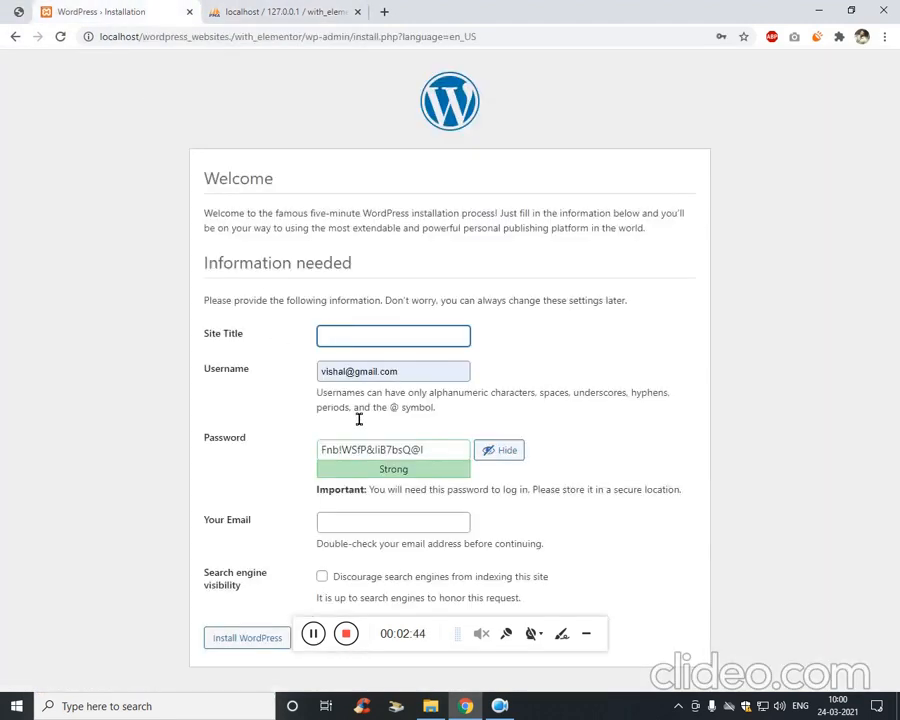
Enter site title demo, admin username demo and a short admin password.
{"action": "type", "text": "d"}
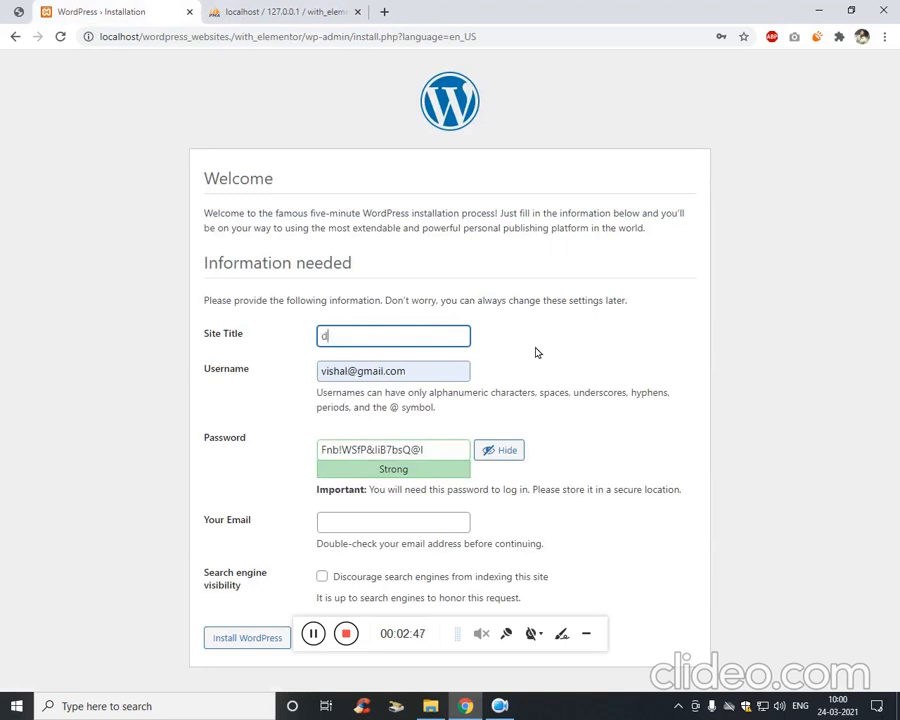
{"action": "type", "text": "eom"}
{"action": "key", "text": "BackSpace"}
{"action": "key", "text": "BackSpace"}
{"action": "type", "text": "mo"}
{"action": "key", "text": "ctrl+a"}
{"action": "key", "text": "Tab"}
{"action": "type", "text": "demo"}
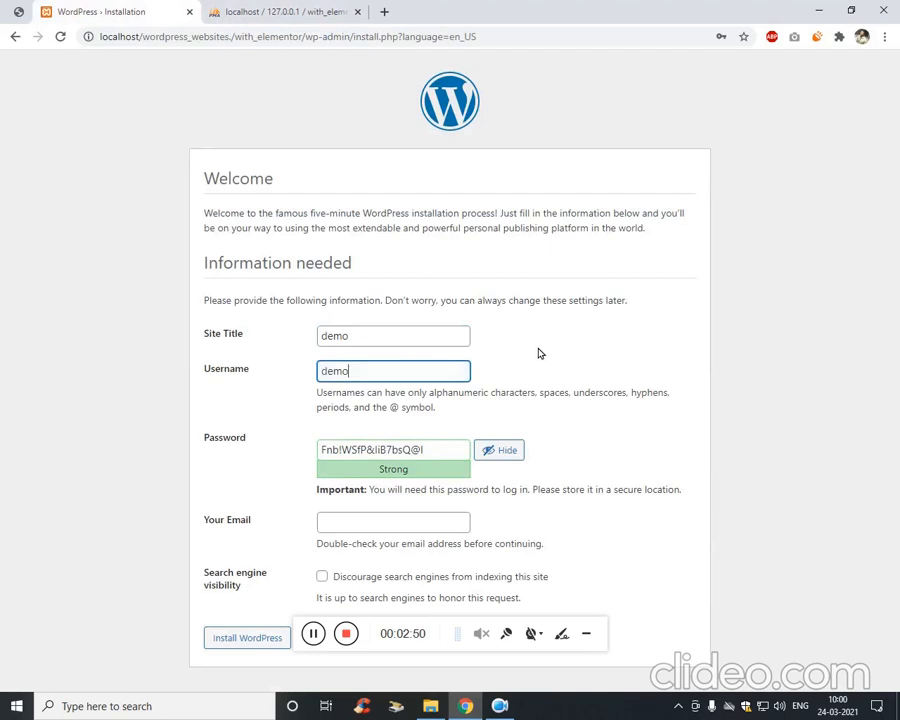
{"action": "key", "text": "Tab"}
{"action": "type", "text": "demo"}
Confirm the weak password, fill in the admin e-mail, discourage search engines and install WordPress.
{"action": "scroll", "coordinate": [370, 450], "scroll_direction": "down", "scroll_amount": 1}
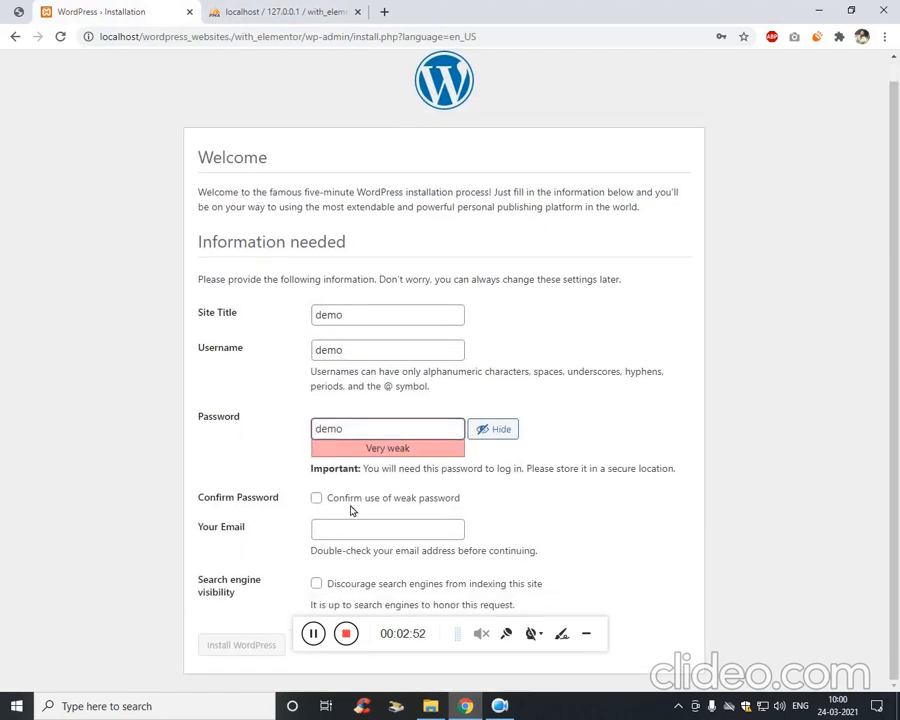
{"action": "left_click", "coordinate": [358, 517]}
{"action": "left_click", "coordinate": [369, 530]}
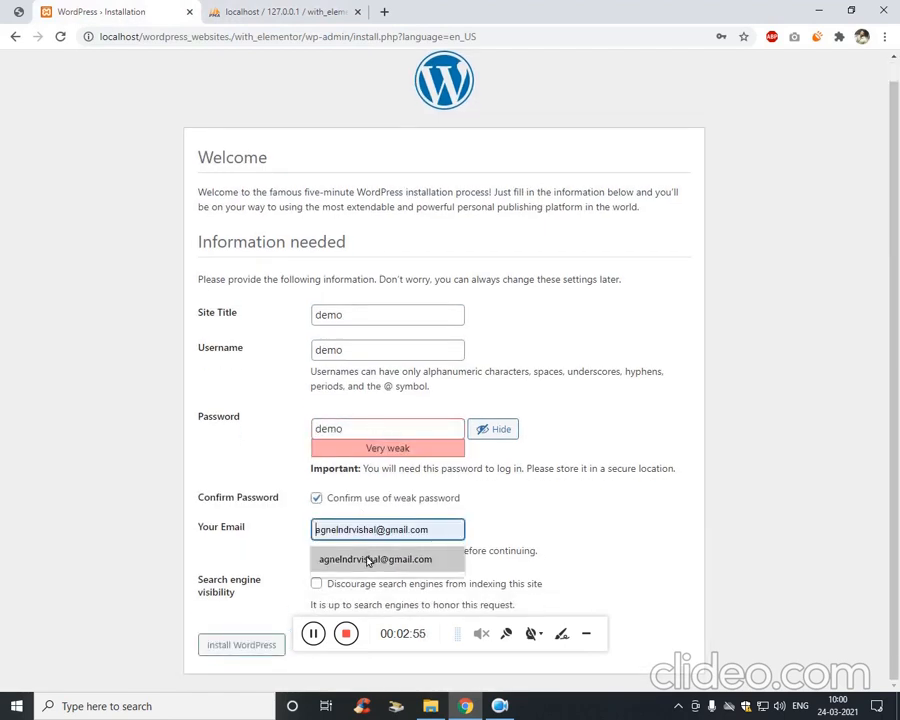
{"action": "left_click", "coordinate": [366, 556]}
{"action": "left_click", "coordinate": [348, 583]}
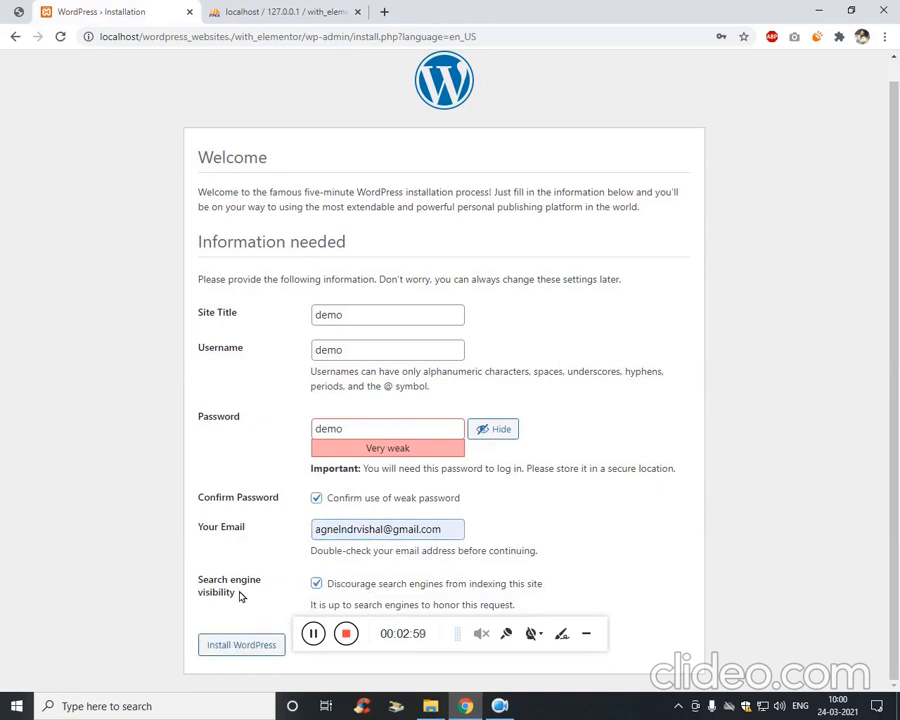
{"action": "left_click", "coordinate": [261, 651]}
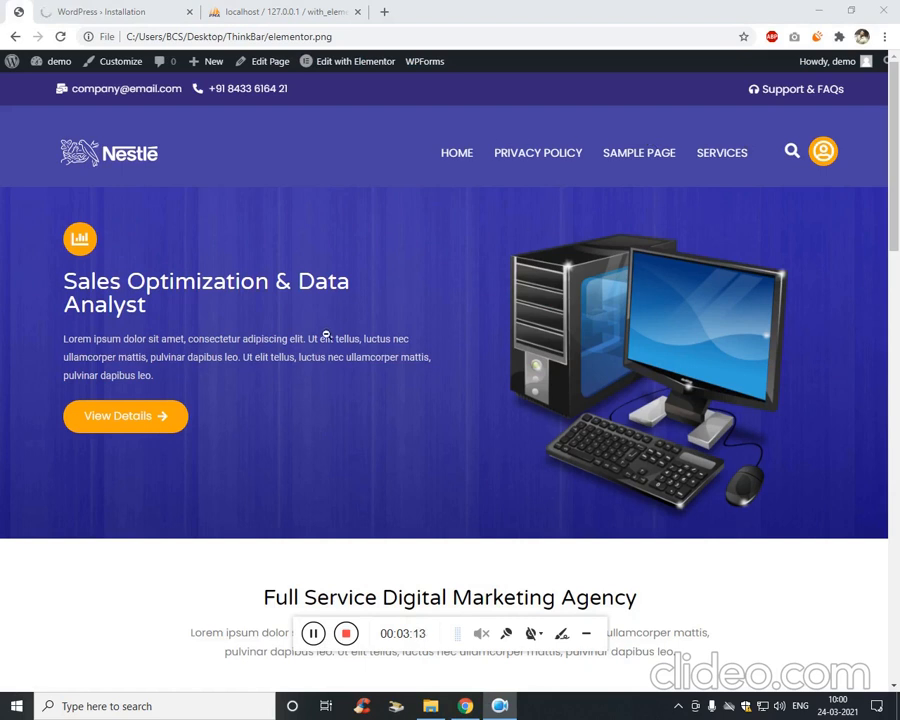
{"action": "scroll", "coordinate": [833, 213], "scroll_direction": "down", "scroll_amount": 7}
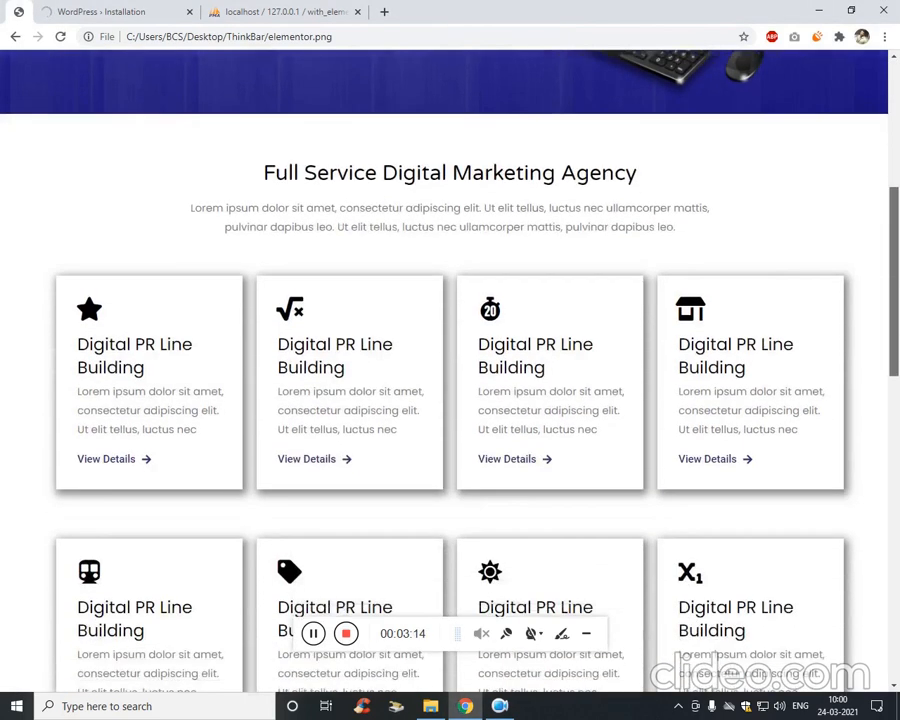
{"action": "scroll", "coordinate": [190, 243], "scroll_direction": "down", "scroll_amount": 8}
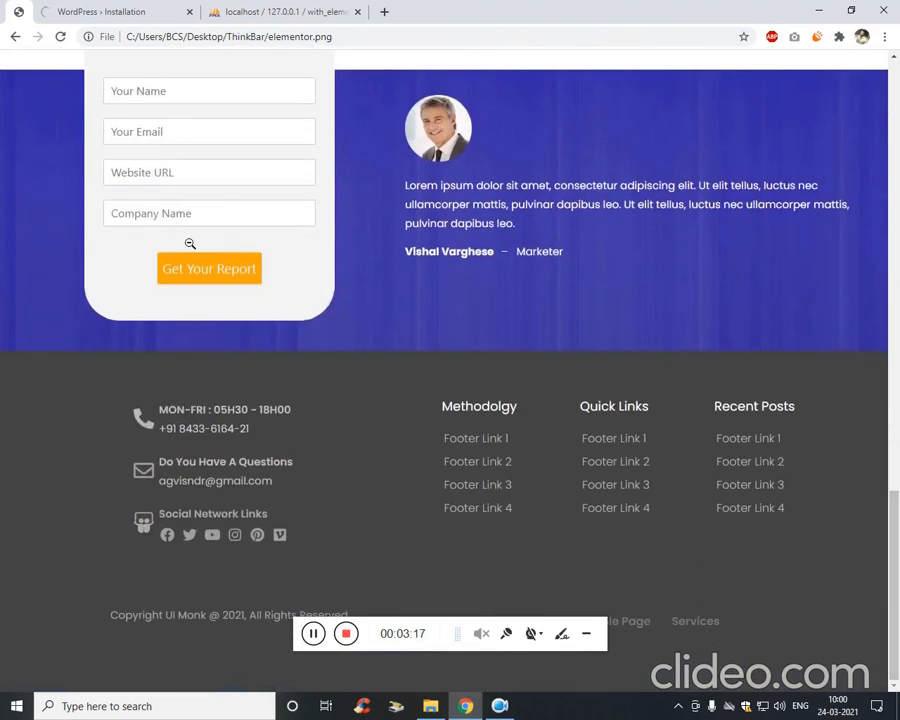
{"action": "left_click", "coordinate": [150, 8]}
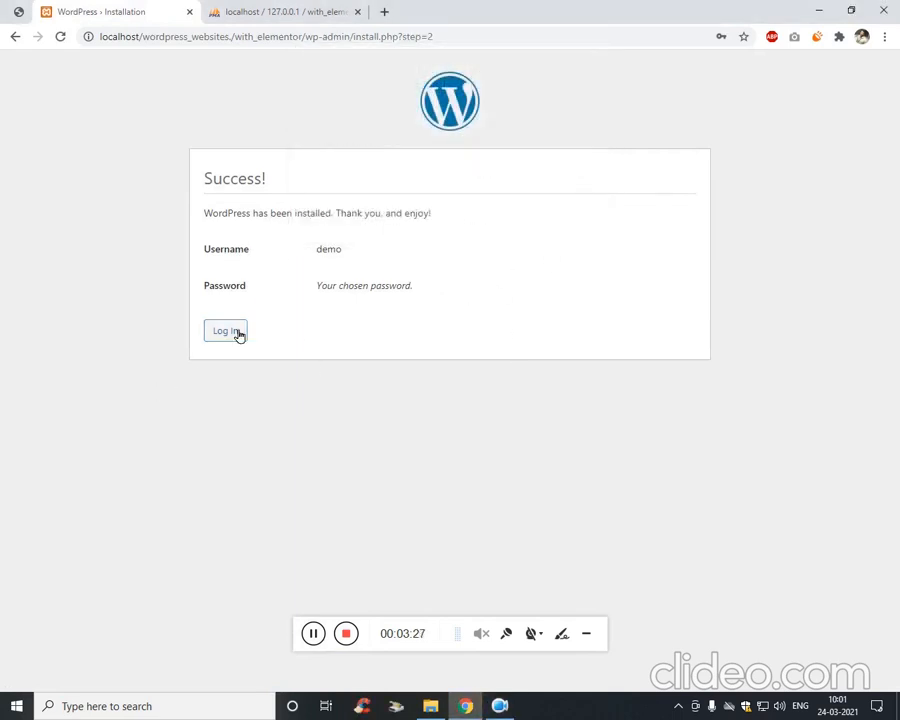
Open the WordPress login page and clear the prefilled username.
{"action": "left_click", "coordinate": [229, 331]}
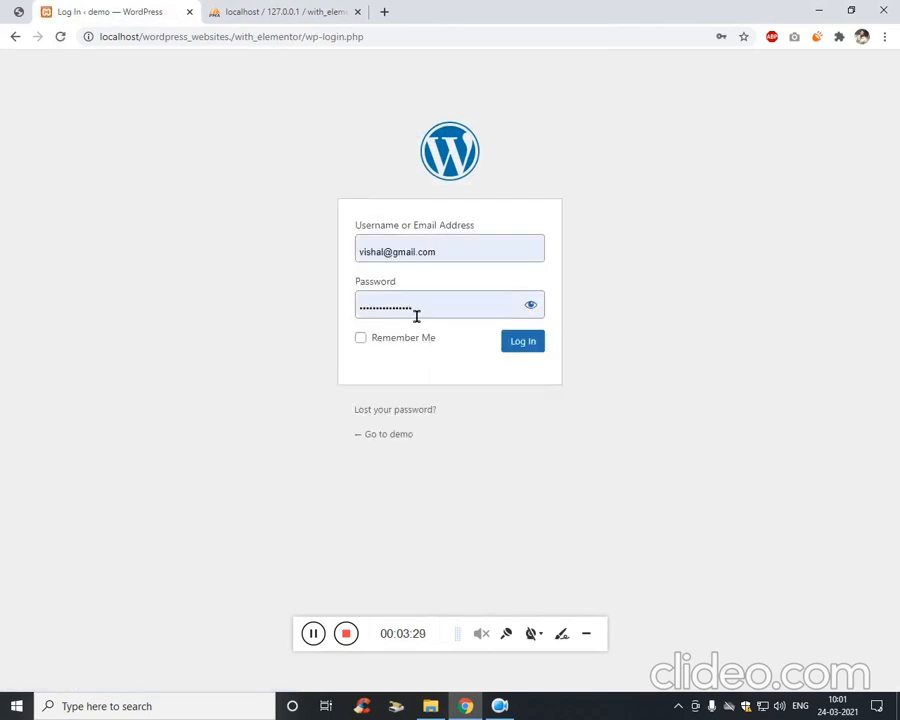
{"action": "left_click_drag", "start_coordinate": [450, 261], "coordinate": [510, 264]}
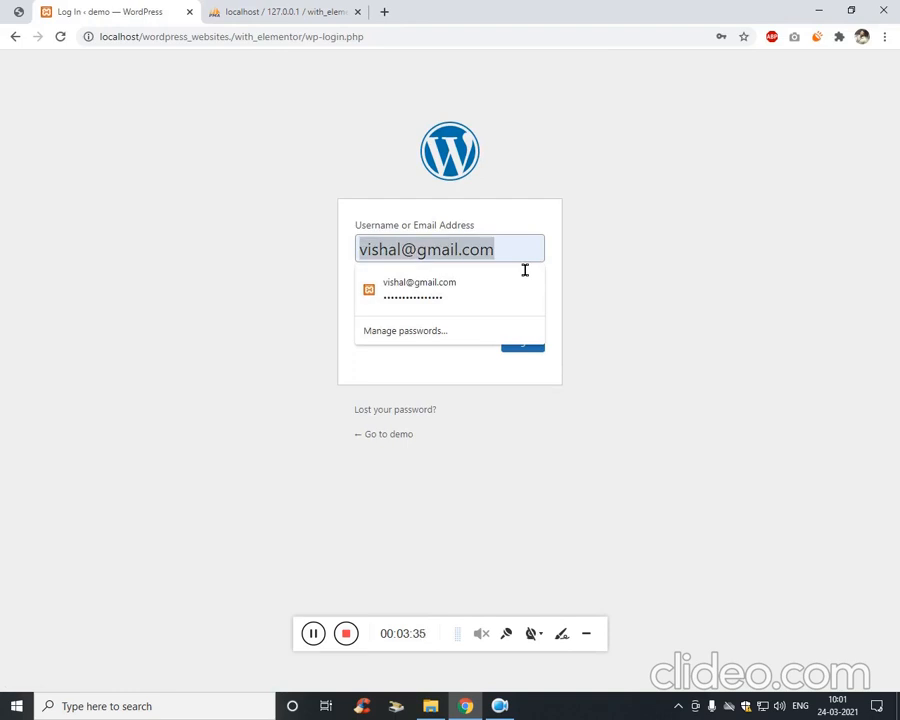
{"action": "left_click", "coordinate": [524, 272]}
{"action": "left_click", "coordinate": [470, 257]}
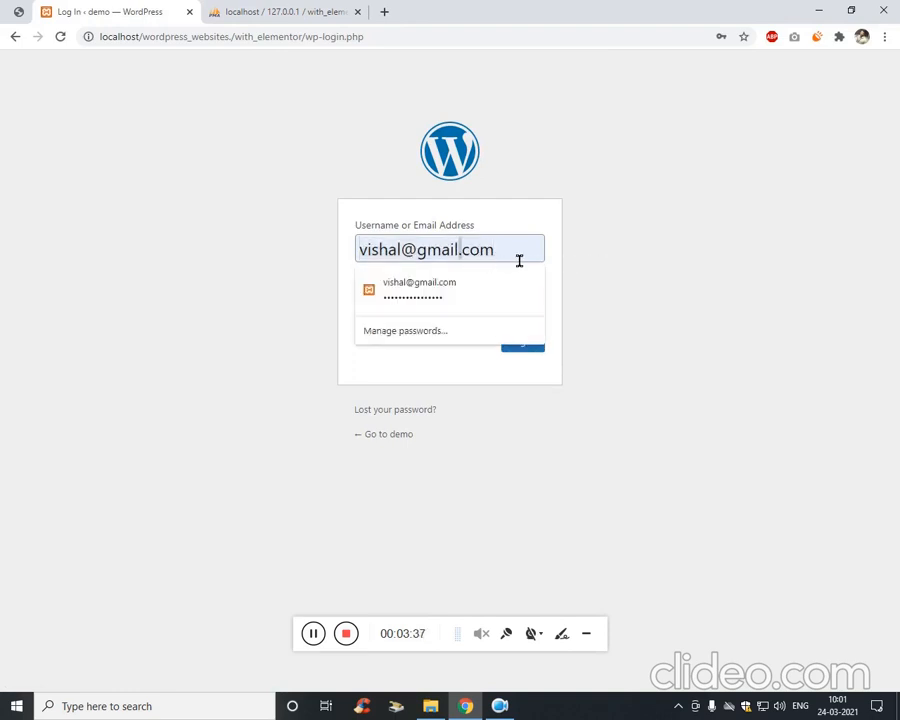
{"action": "key", "text": "ctrl+a"}
{"action": "key", "text": "BackSpace"}
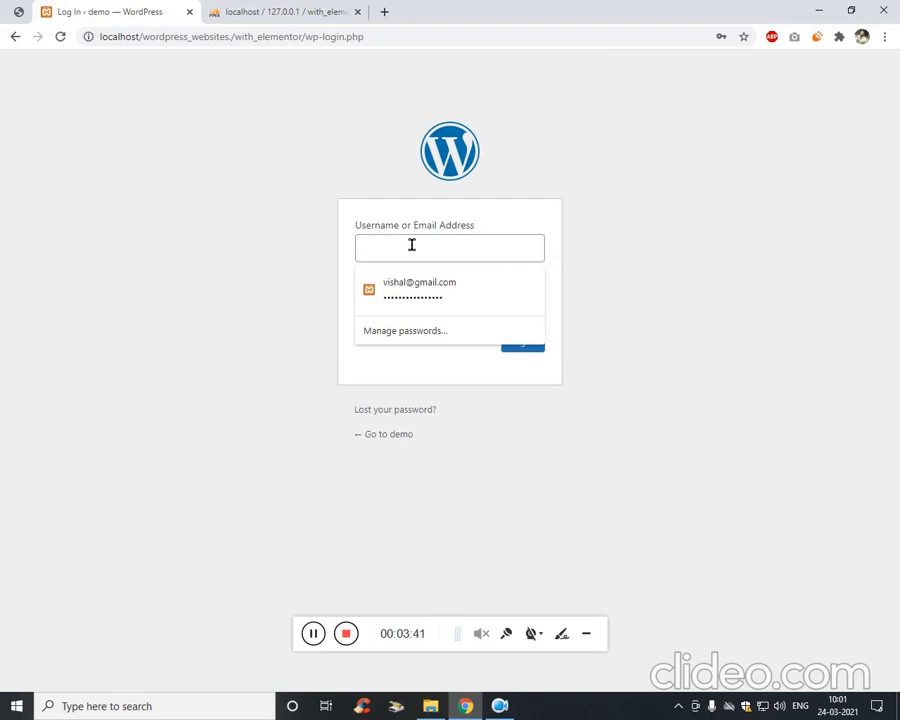
{"action": "left_click", "coordinate": [394, 38]}
{"action": "type", "text": "sdsd"}
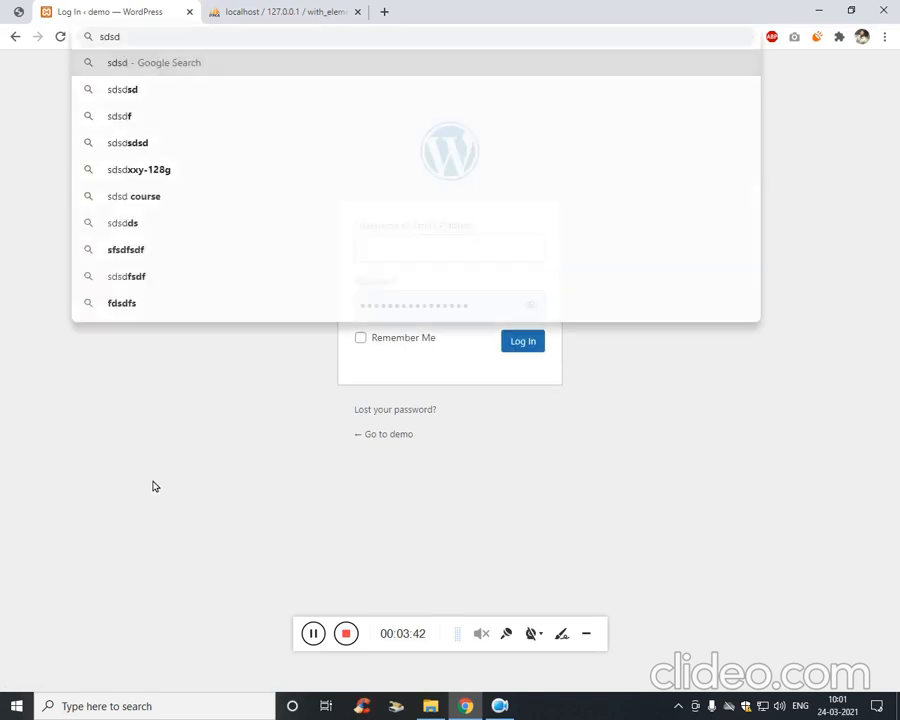
{"action": "left_click", "coordinate": [152, 482]}
Log in as demo with the admin password shown, ticking Remember Me.
{"action": "left_click", "coordinate": [445, 258]}
{"action": "type", "text": "demo"}
{"action": "key", "text": "ctrl+a"}
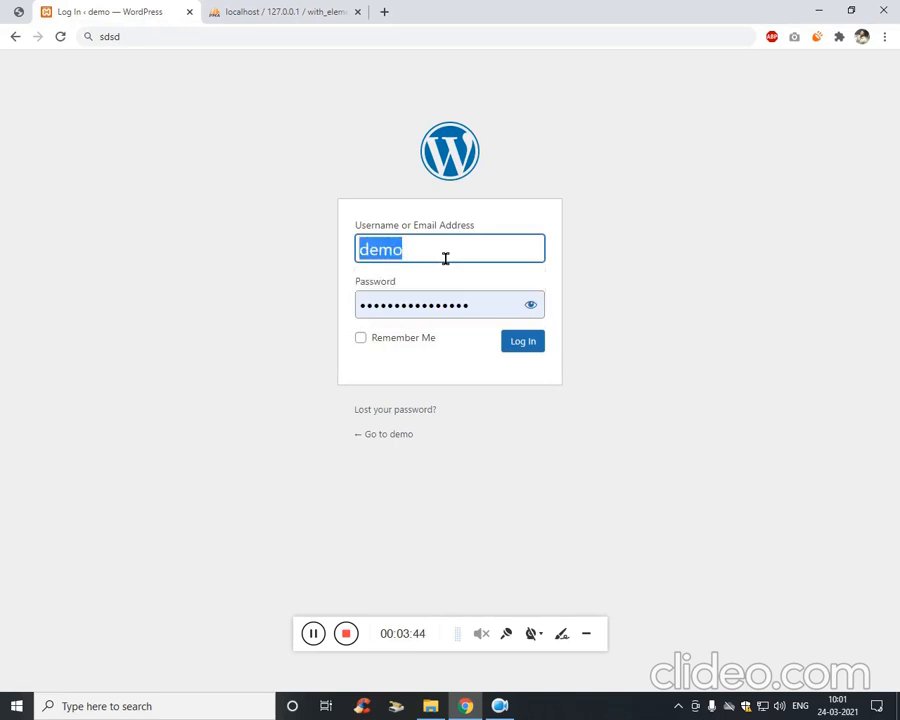
{"action": "key", "text": "BackSpace"}
{"action": "key", "text": "Tab"}
{"action": "left_click", "coordinate": [445, 258]}
{"action": "type", "text": "demo"}
{"action": "key", "text": "Tab"}
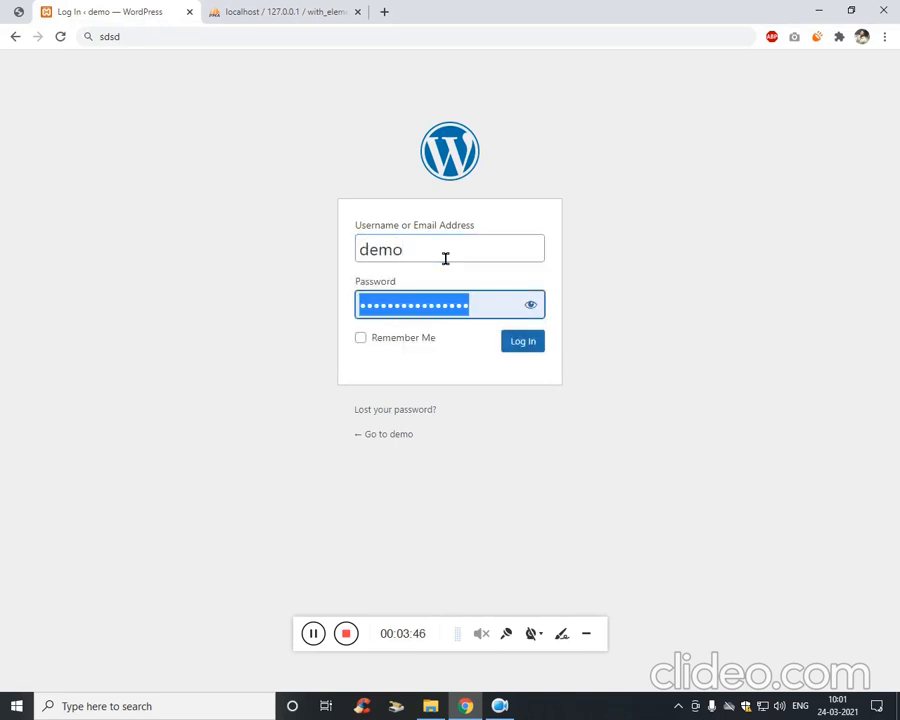
{"action": "type", "text": "demo"}
{"action": "left_click", "coordinate": [531, 306]}
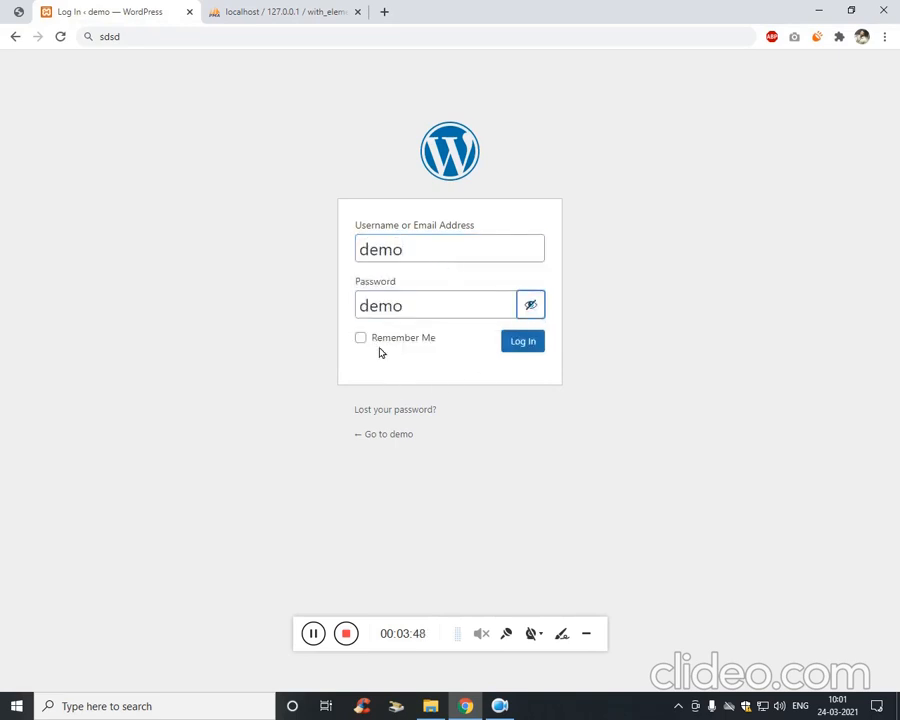
{"action": "left_click", "coordinate": [361, 338]}
{"action": "left_click", "coordinate": [518, 341]}
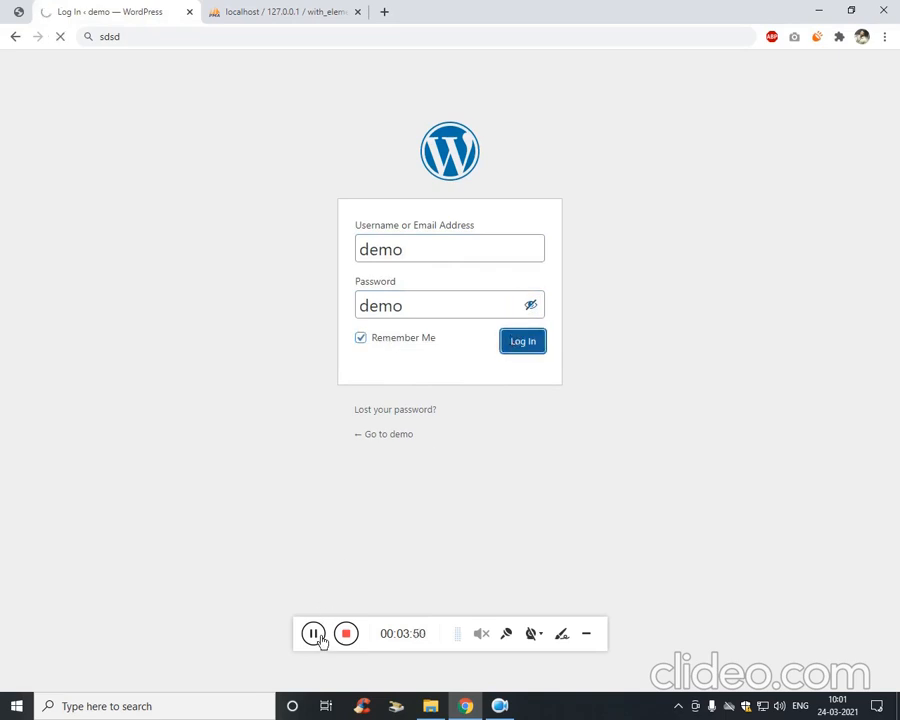
{"action": "left_click", "coordinate": [333, 9]}
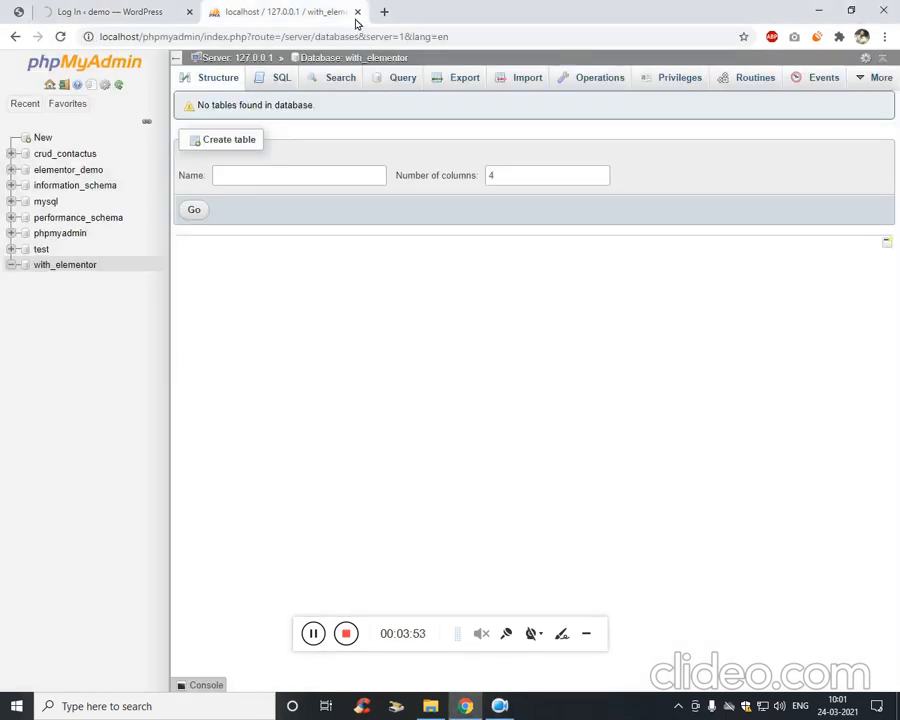
Close phpMyAdmin, dismiss the password warning, and open Themes and Plugins in new tabs.
{"action": "left_click", "coordinate": [357, 12]}
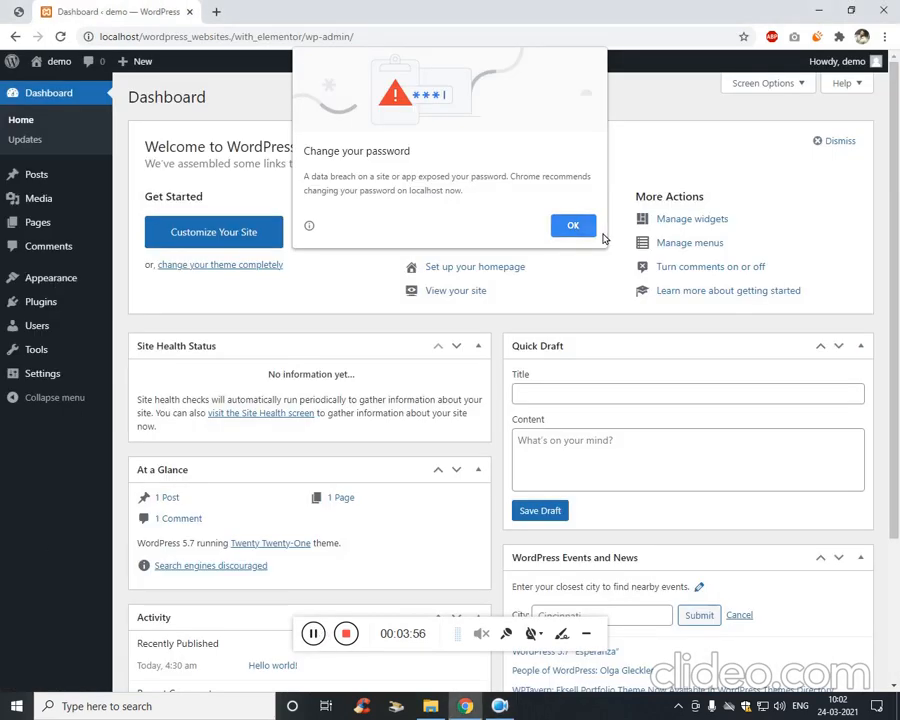
{"action": "left_click", "coordinate": [590, 229]}
{"action": "mouse_move", "coordinate": [100, 280]}
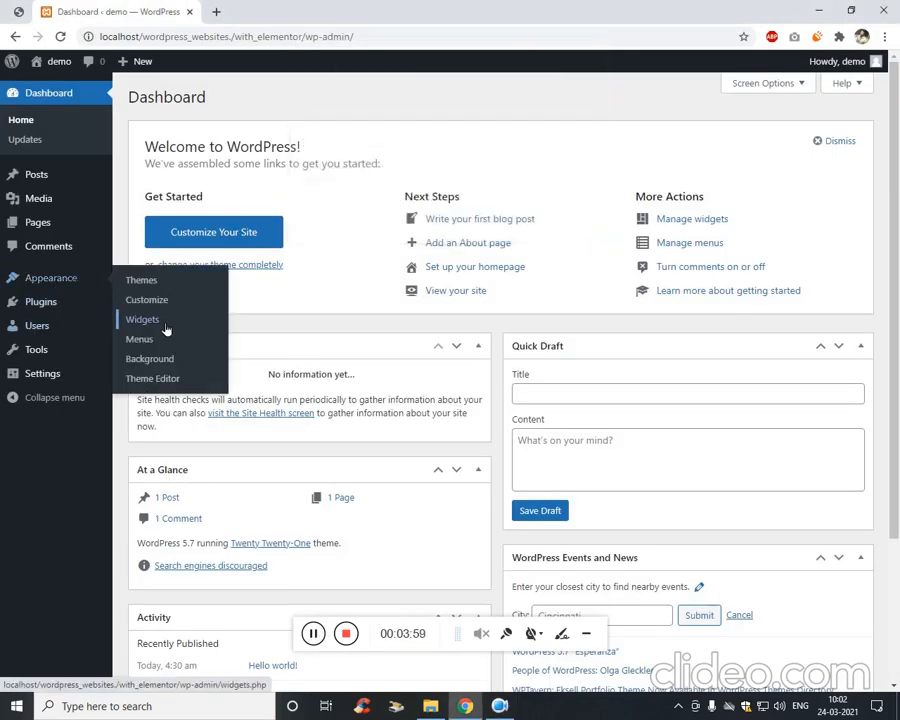
{"action": "middle_click", "coordinate": [183, 280]}
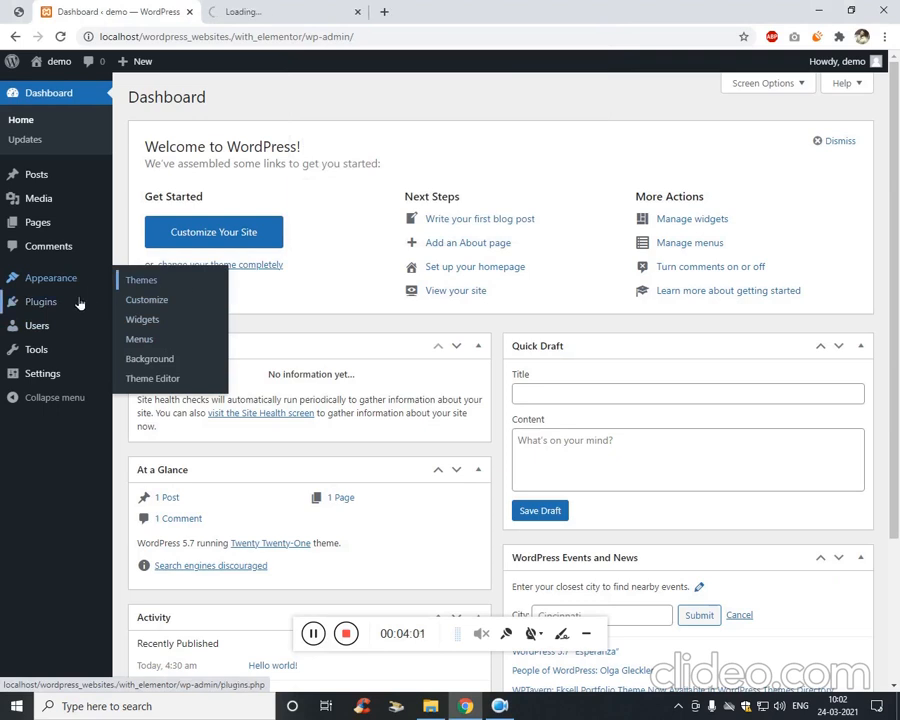
{"action": "mouse_move", "coordinate": [80, 303]}
{"action": "middle_click", "coordinate": [178, 306]}
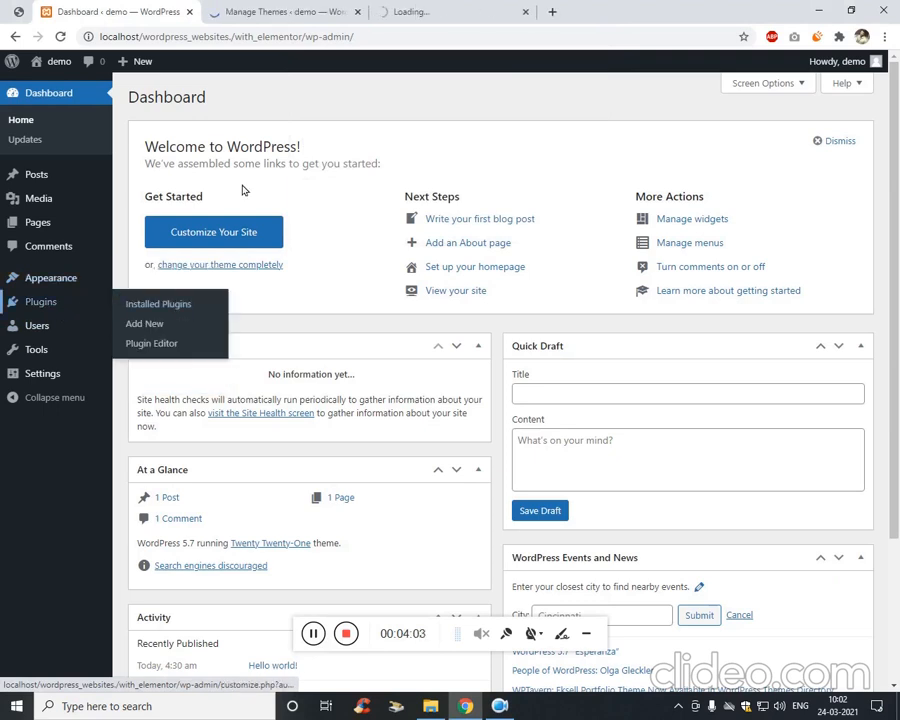
{"action": "left_click", "coordinate": [343, 8]}
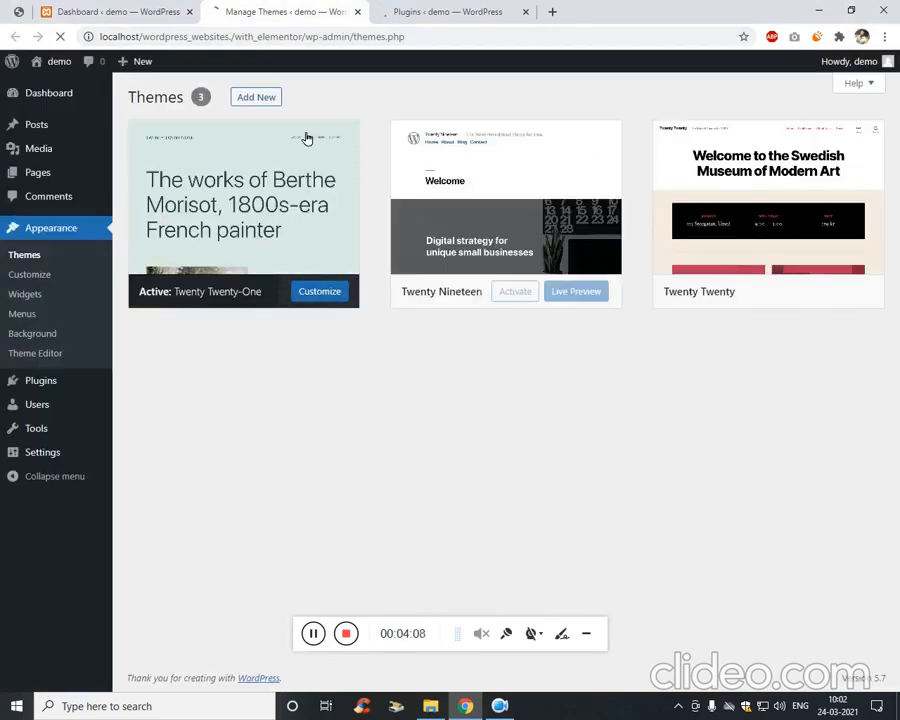
Search the theme directory for astra and install the Astra theme from its preview.
{"action": "left_click", "coordinate": [261, 96]}
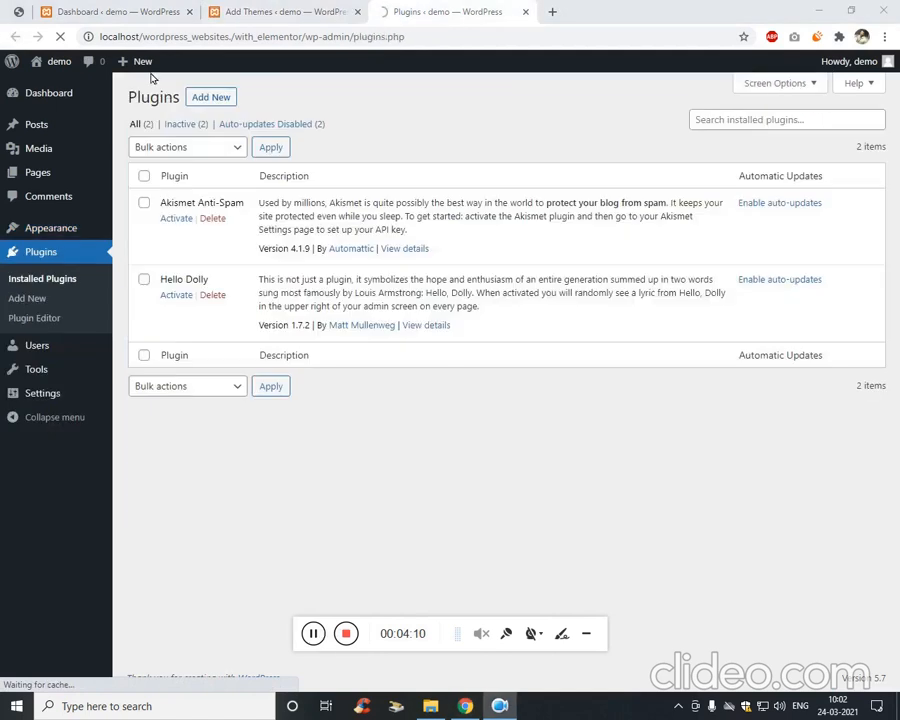
{"action": "left_click", "coordinate": [205, 96]}
{"action": "left_click", "coordinate": [290, 12]}
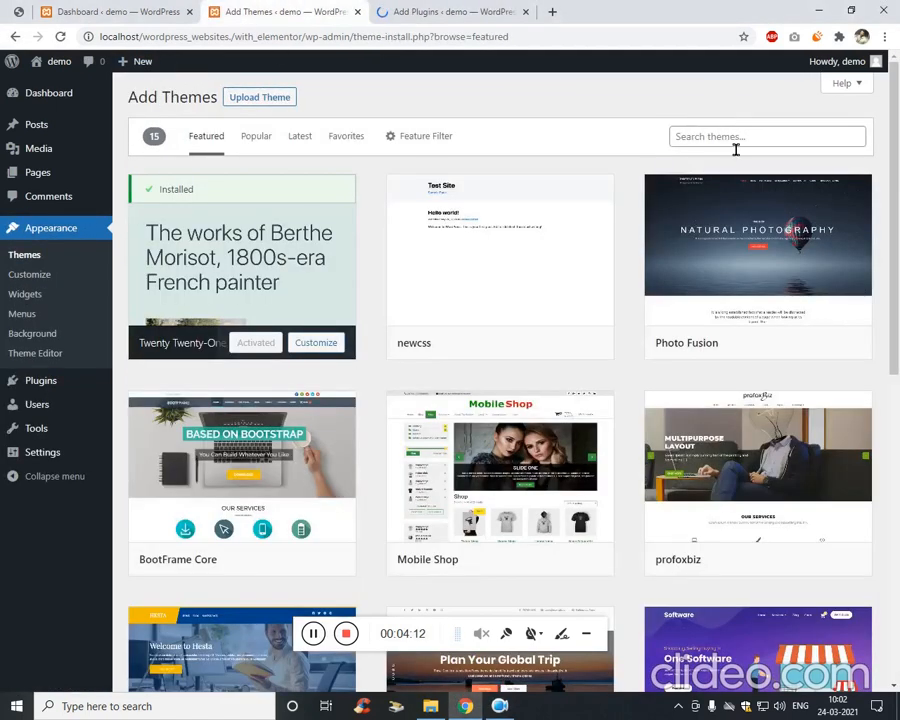
{"action": "left_click", "coordinate": [743, 153]}
{"action": "type", "text": "as"}
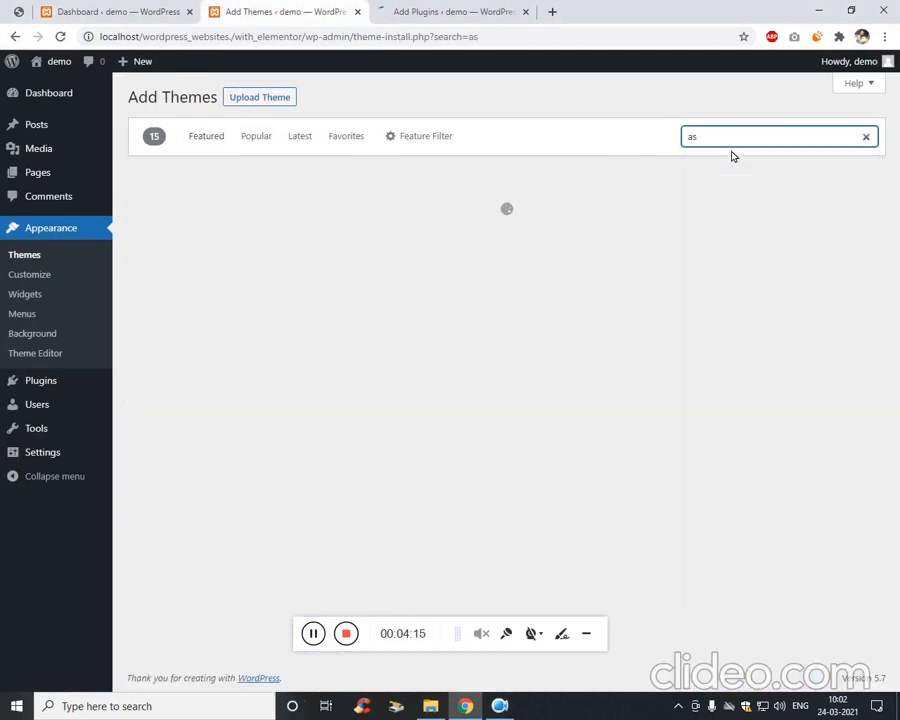
{"action": "type", "text": "tra"}
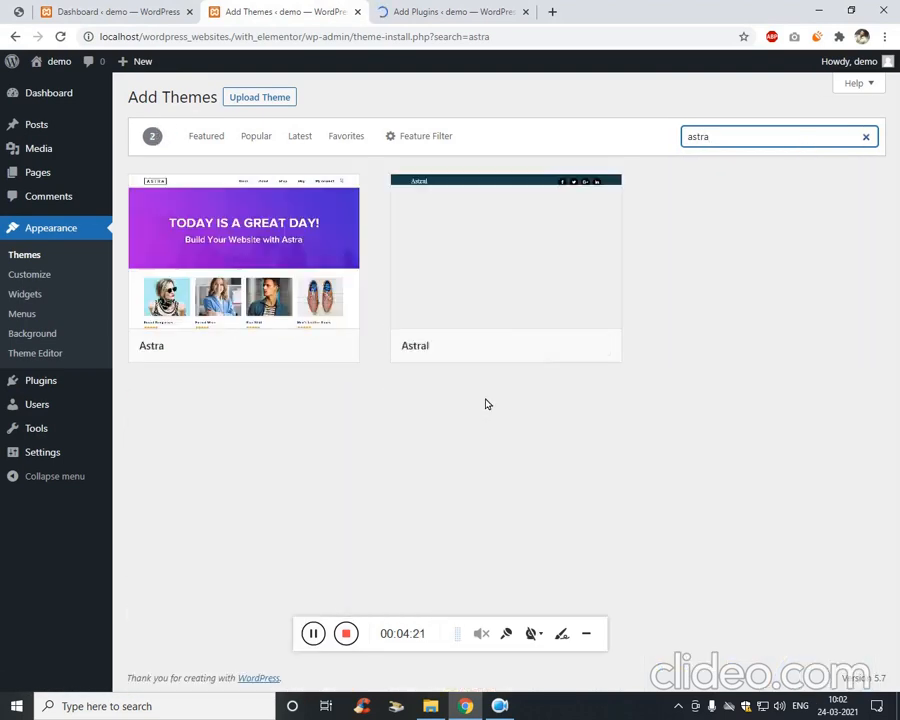
{"action": "mouse_move", "coordinate": [297, 257]}
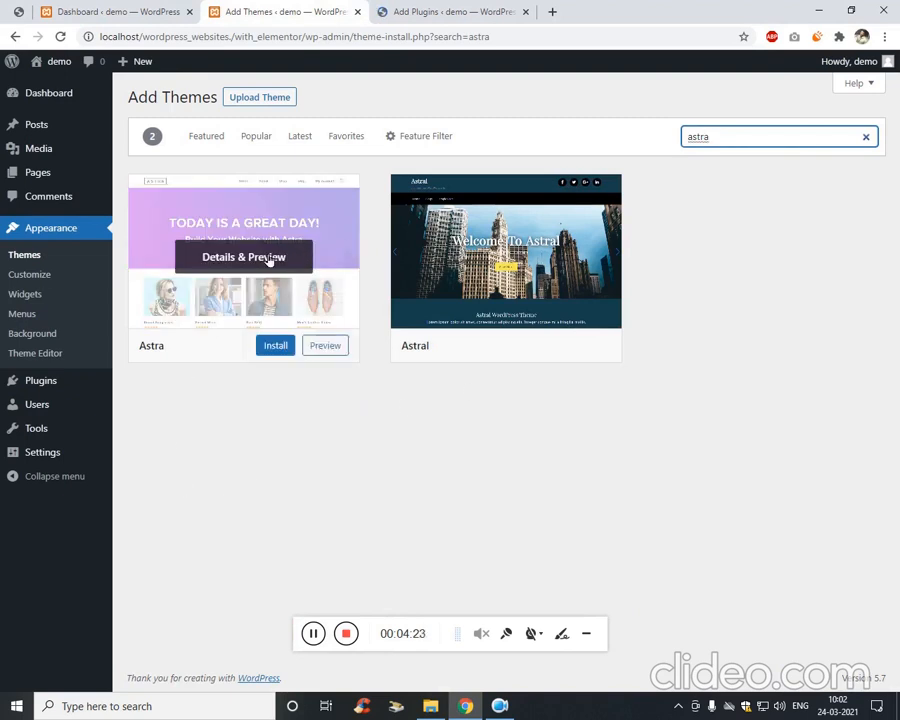
{"action": "left_click", "coordinate": [266, 258]}
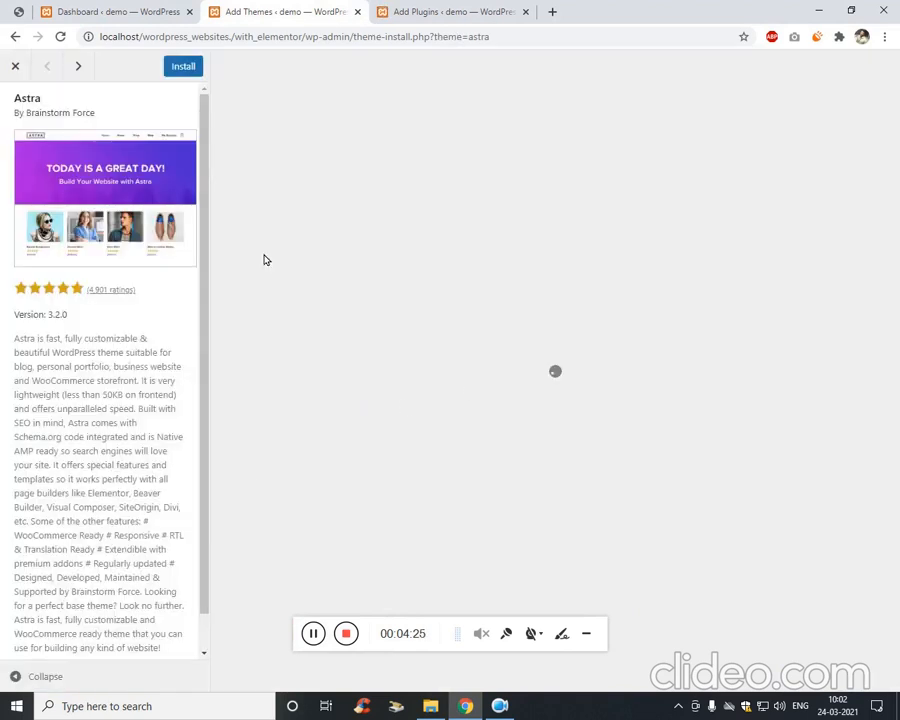
{"action": "left_click", "coordinate": [180, 68]}
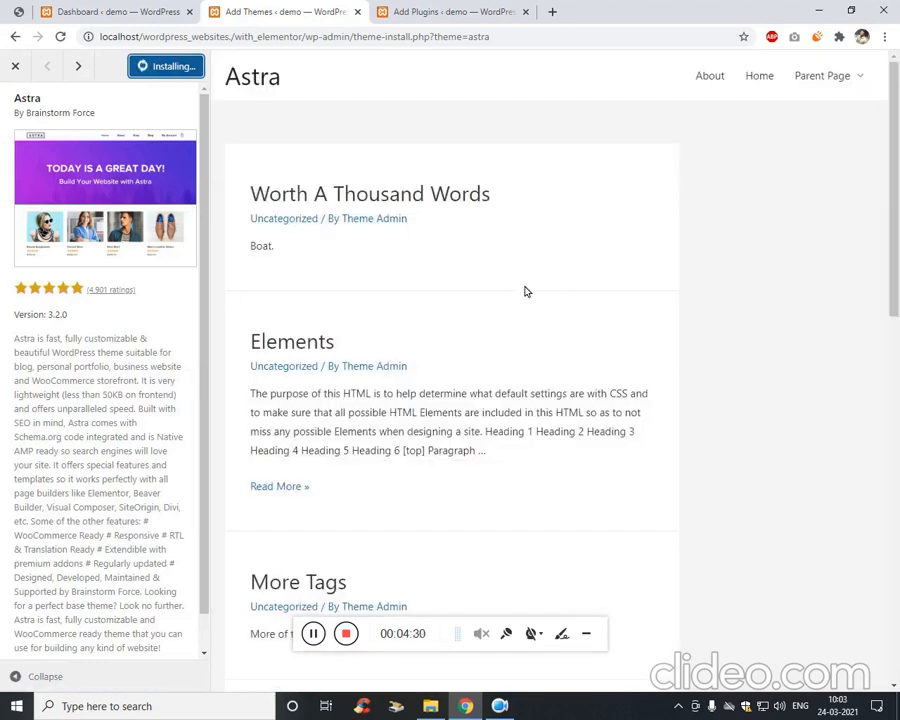
Review the design mockup fitted to the window.
{"action": "left_click", "coordinate": [18, 11]}
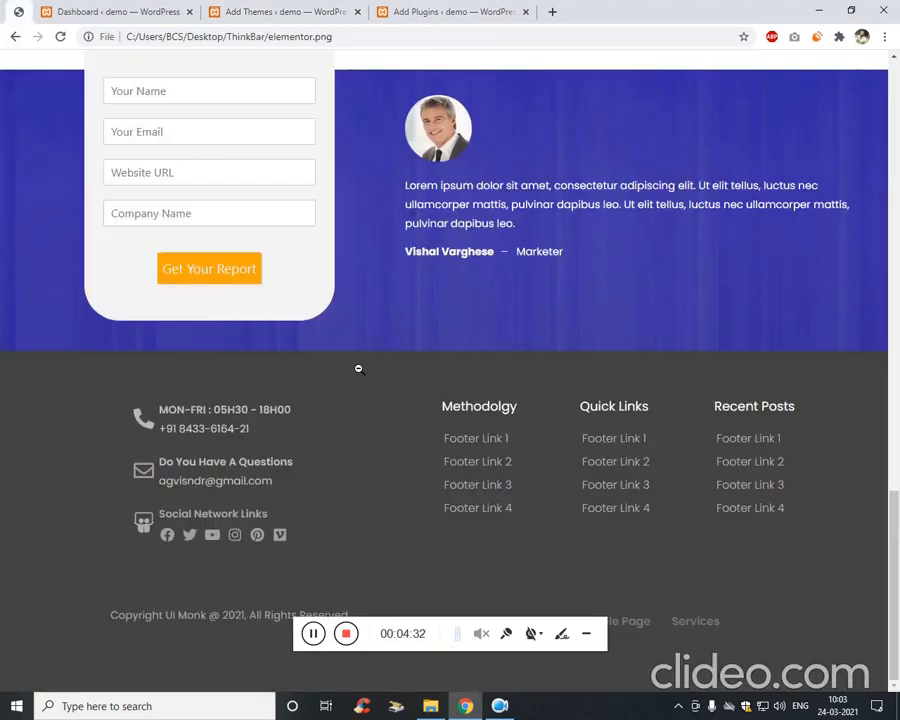
{"action": "left_click", "coordinate": [435, 399]}
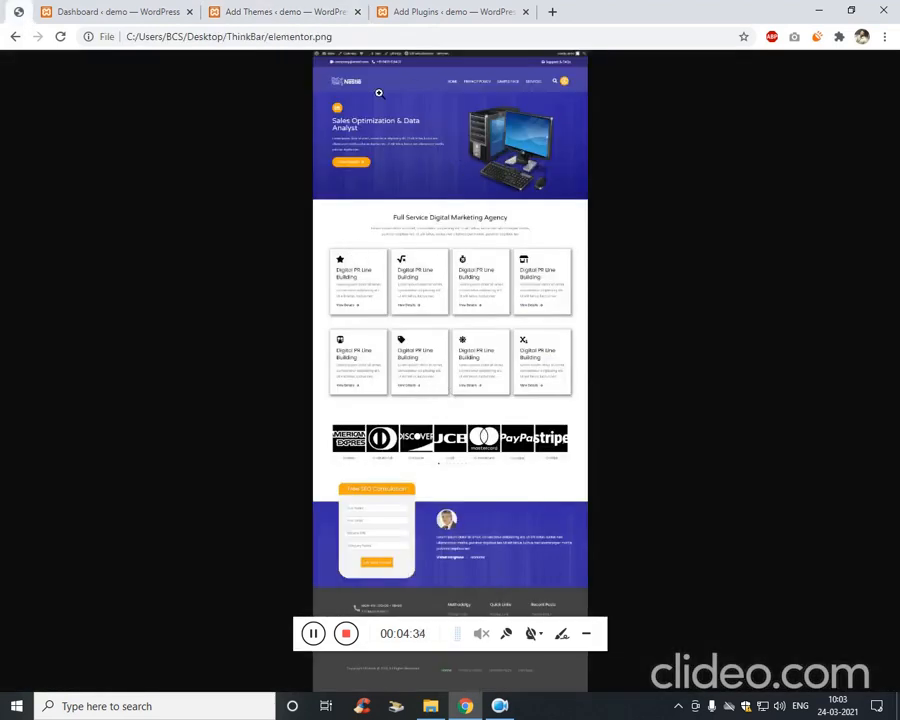
{"action": "left_click", "coordinate": [442, 10]}
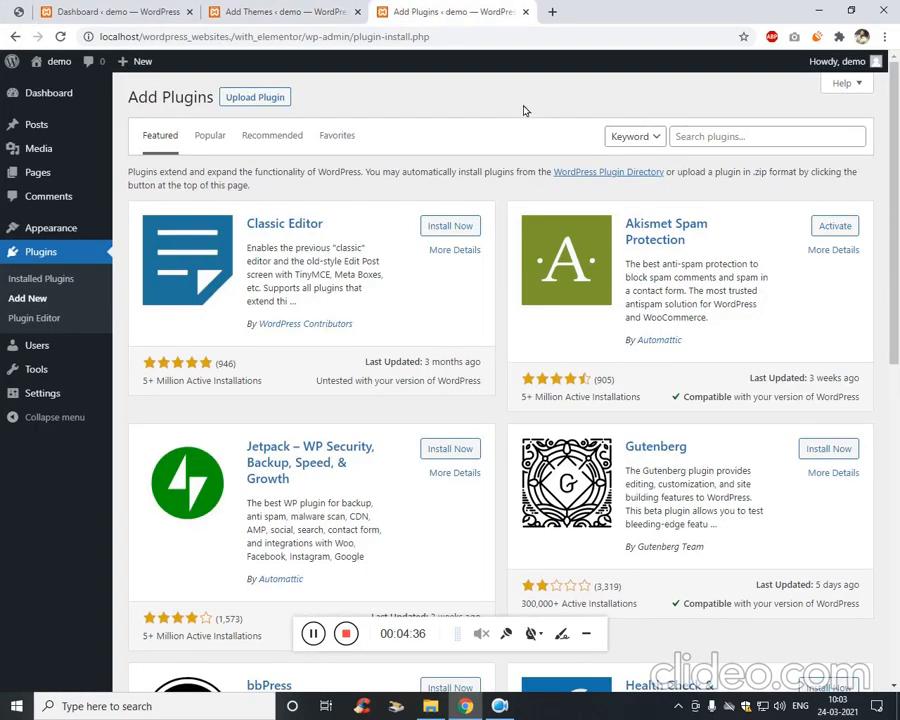
Search plugins for elementor and install Elementor Website Builder and Elementor Header, Footer & Blocks.
{"action": "left_click", "coordinate": [736, 156]}
{"action": "type", "text": "elemeen"}
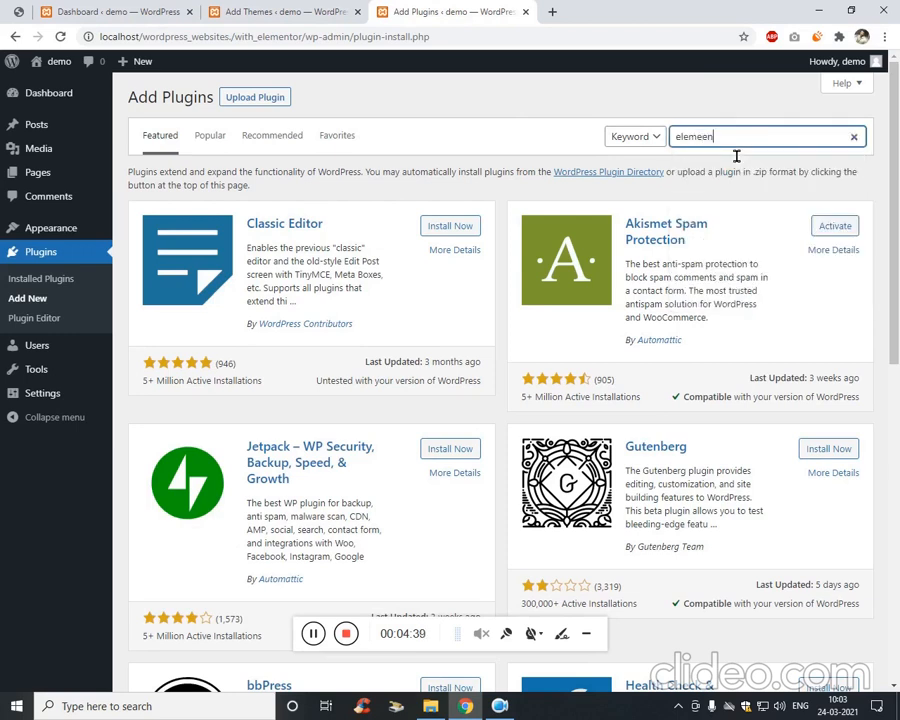
{"action": "type", "text": "ntor"}
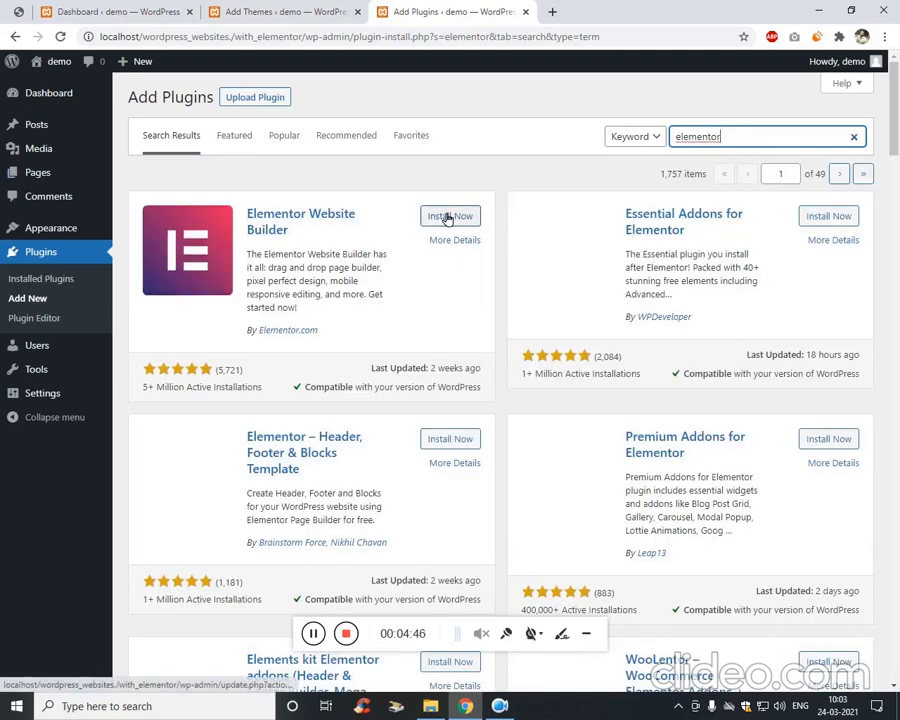
{"action": "left_click", "coordinate": [447, 217]}
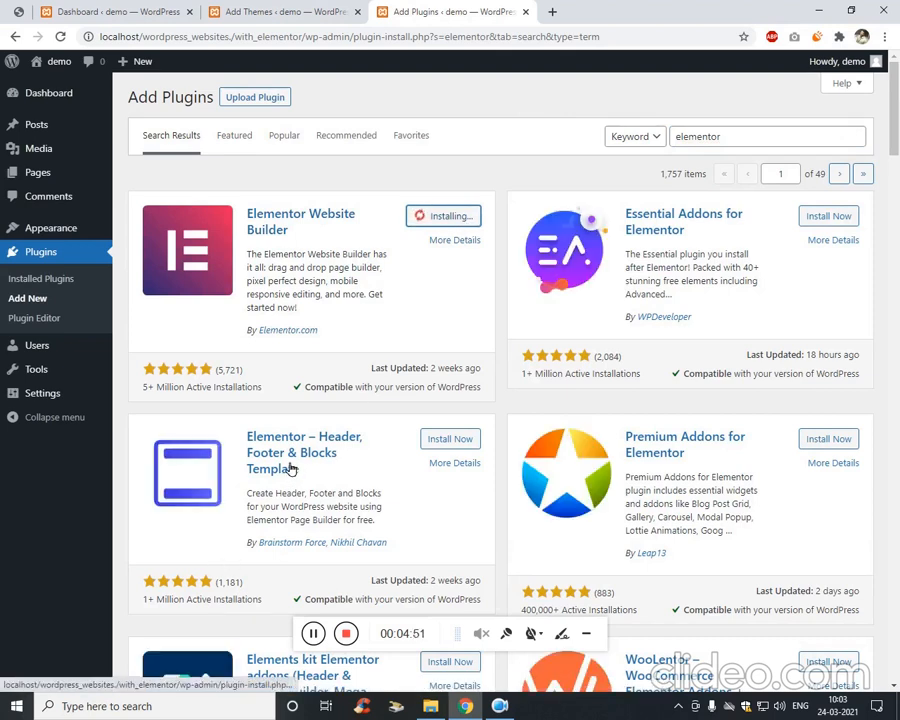
{"action": "left_click", "coordinate": [457, 441]}
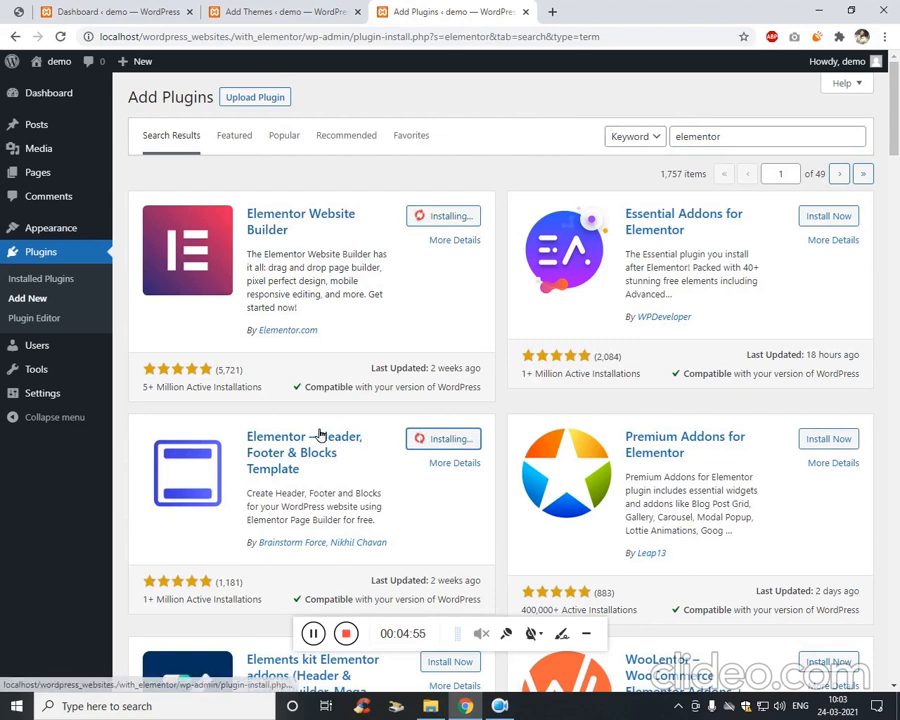
Check the design mockup and the progress of the plugin and Astra installs.
{"action": "left_click", "coordinate": [112, 10]}
{"action": "left_click", "coordinate": [20, 12]}
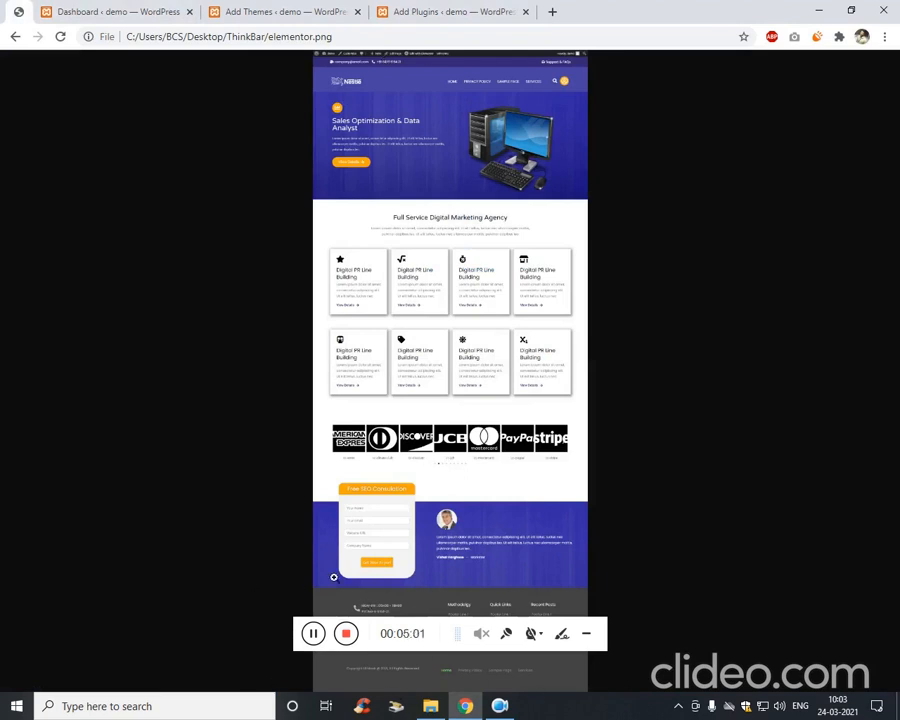
{"action": "left_click", "coordinate": [456, 9]}
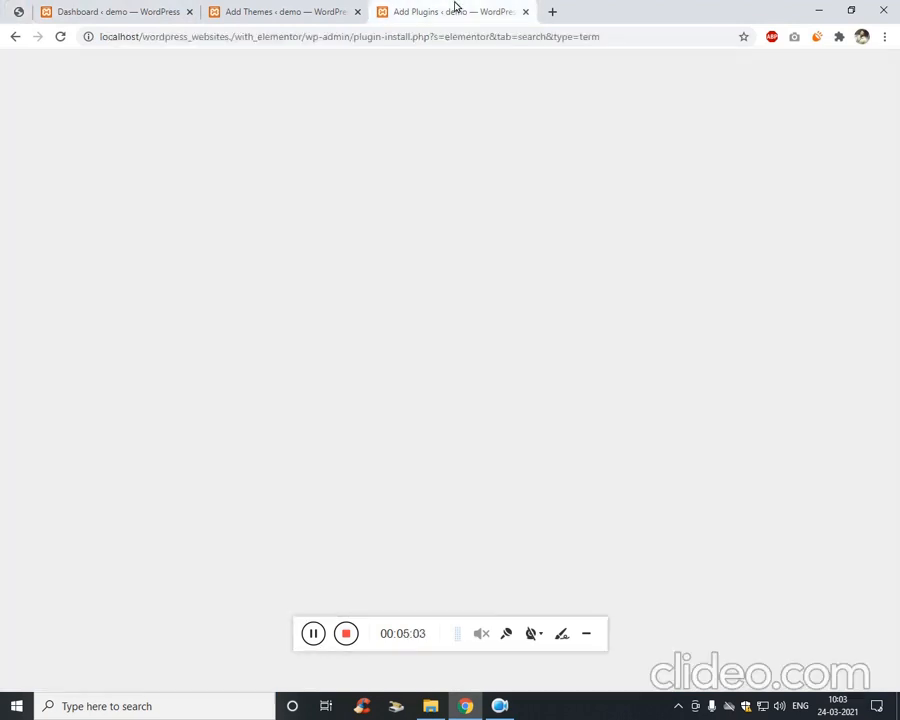
{"action": "left_click", "coordinate": [337, 9]}
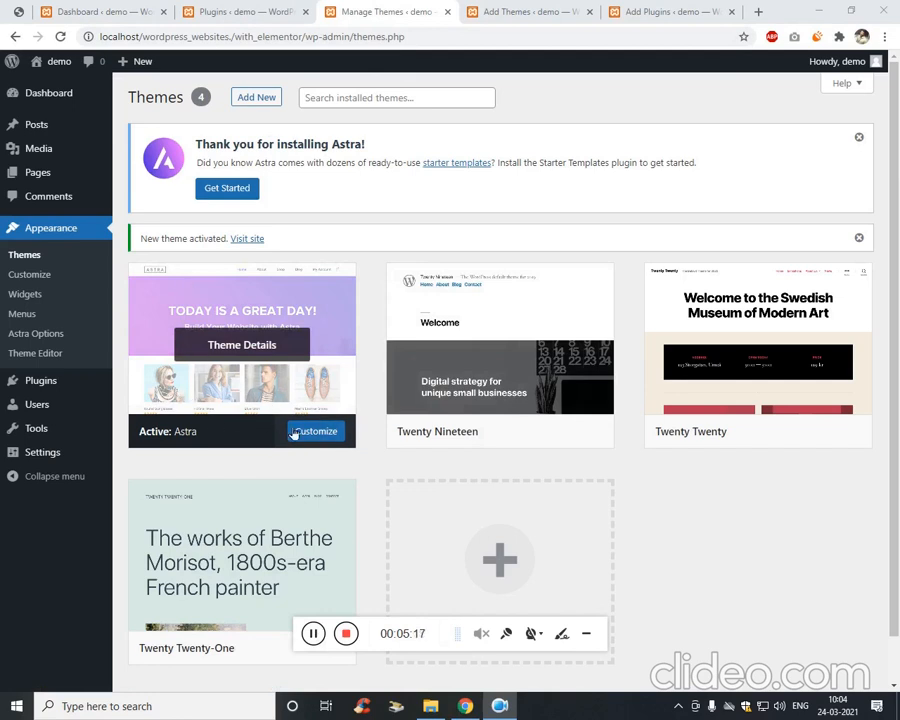
Try activating Elementor from the search results, then reload the installed plugins list.
{"action": "left_click", "coordinate": [622, 14]}
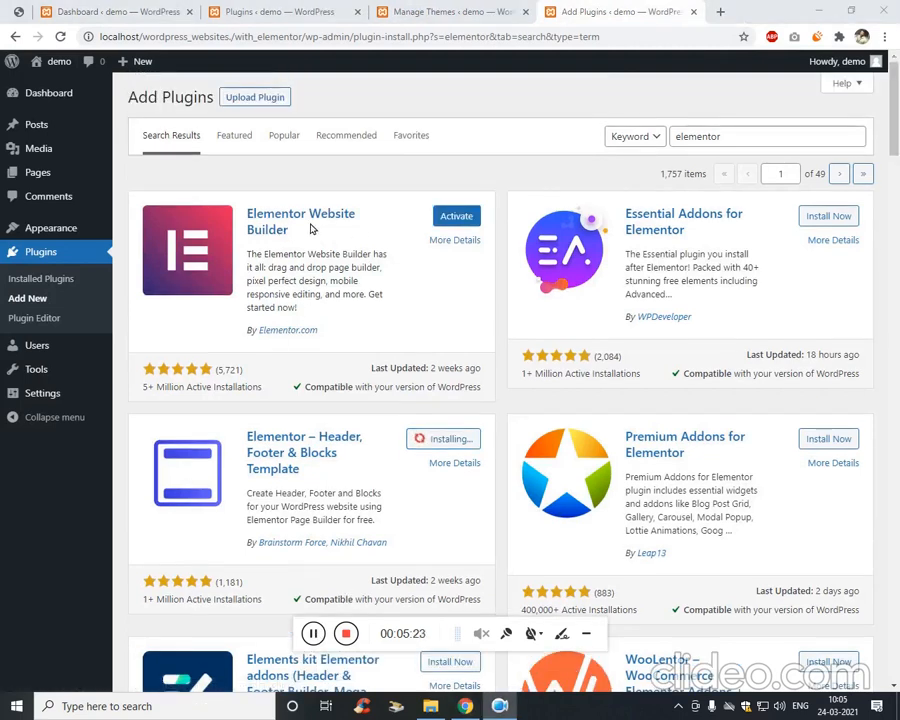
{"action": "left_click", "coordinate": [455, 216]}
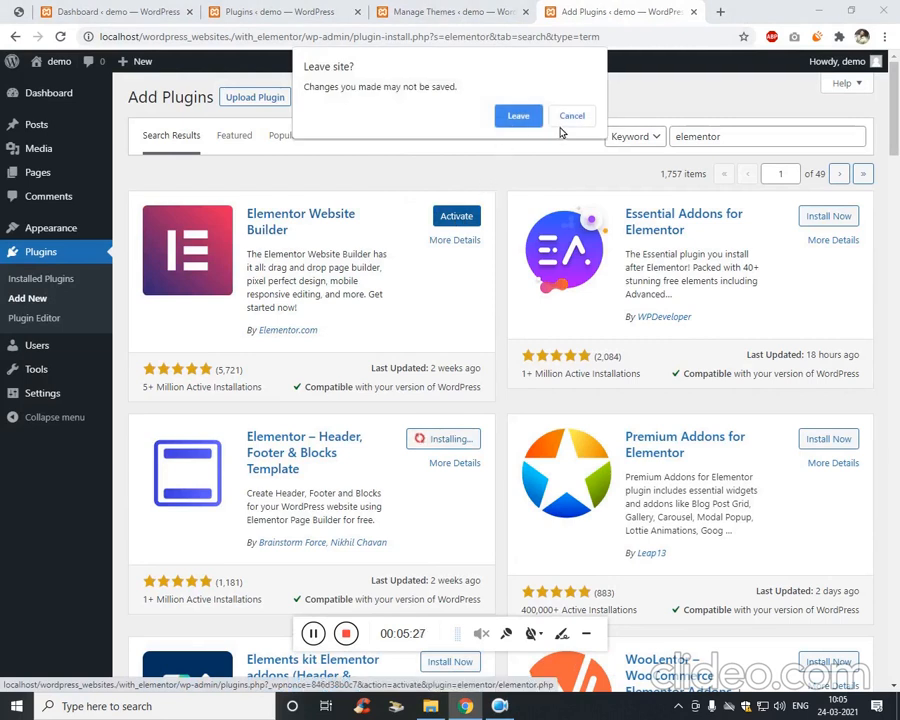
{"action": "left_click", "coordinate": [572, 117]}
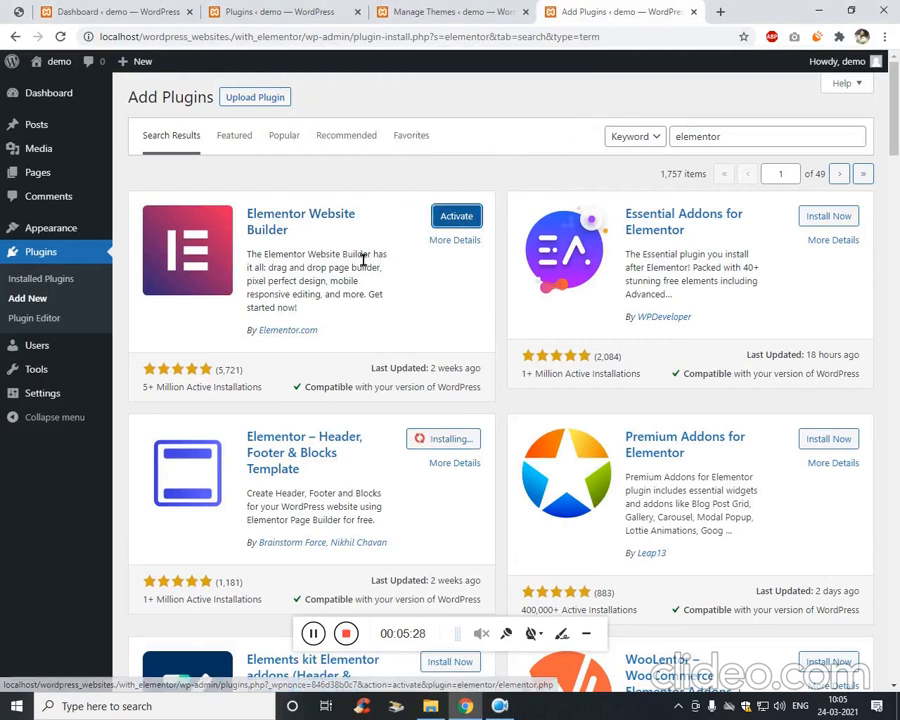
{"action": "left_click", "coordinate": [408, 12]}
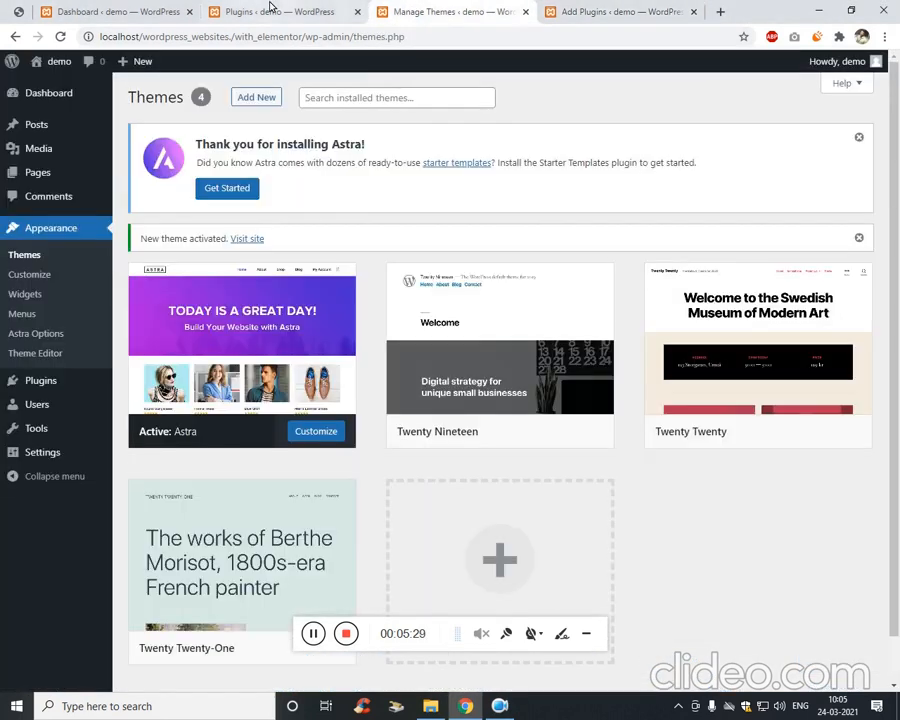
{"action": "left_click", "coordinate": [330, 12]}
{"action": "left_click", "coordinate": [248, 39]}
{"action": "key", "text": "Return"}
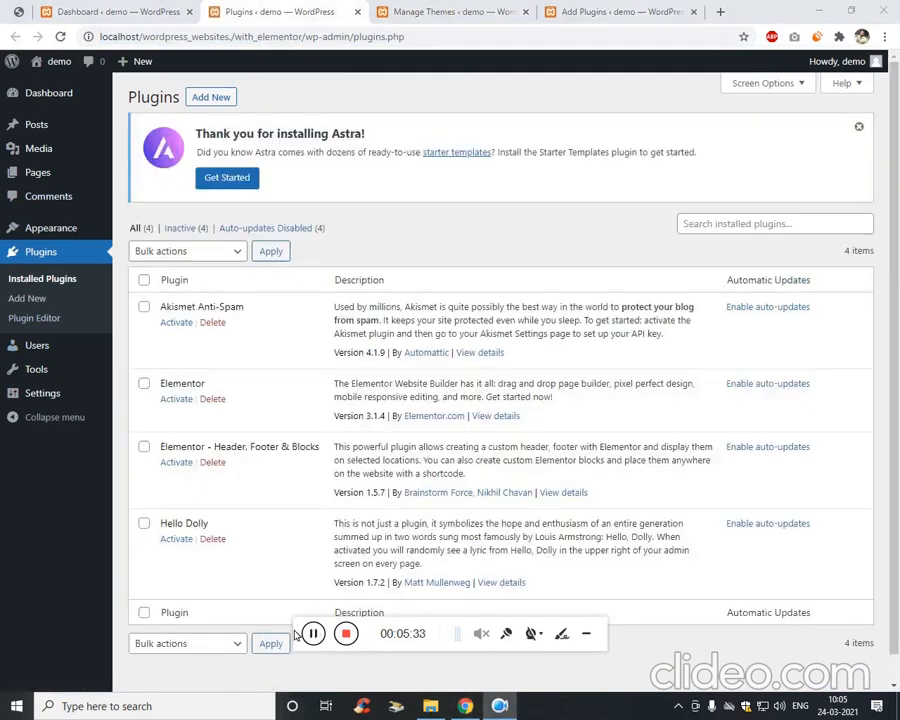
Activate Elementor – Header, Footer & Blocks and then Elementor.
{"action": "left_click", "coordinate": [181, 465]}
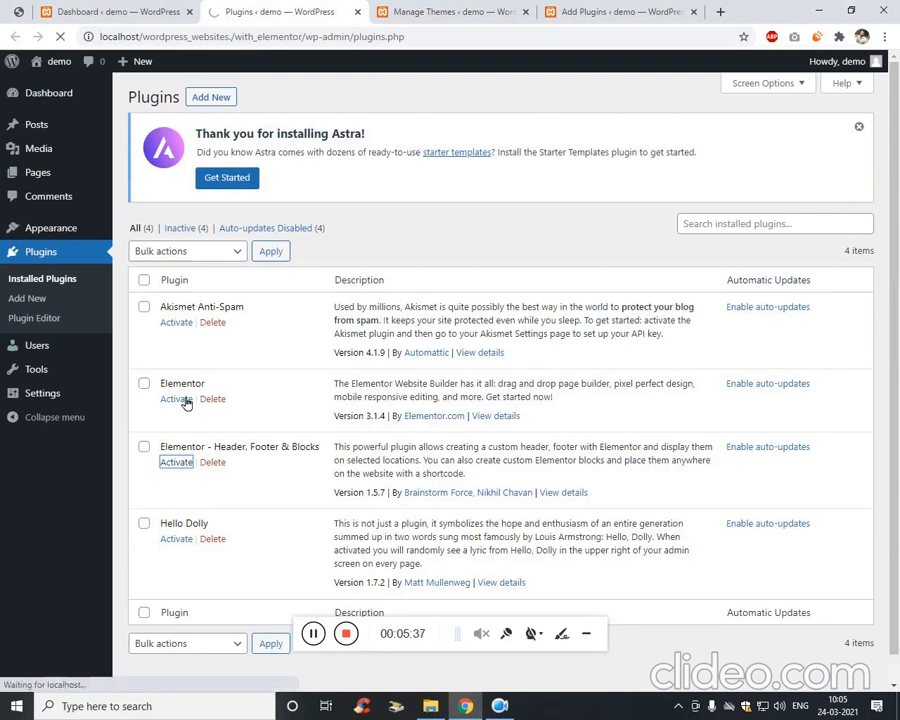
{"action": "scroll", "coordinate": [248, 414], "scroll_direction": "down", "scroll_amount": 1}
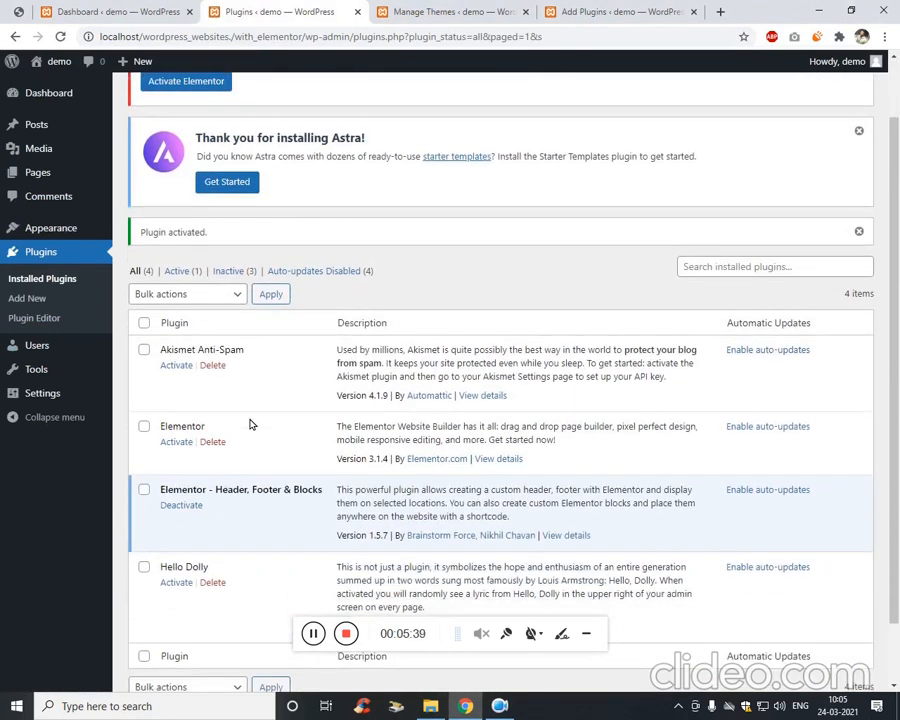
{"action": "left_click", "coordinate": [177, 446]}
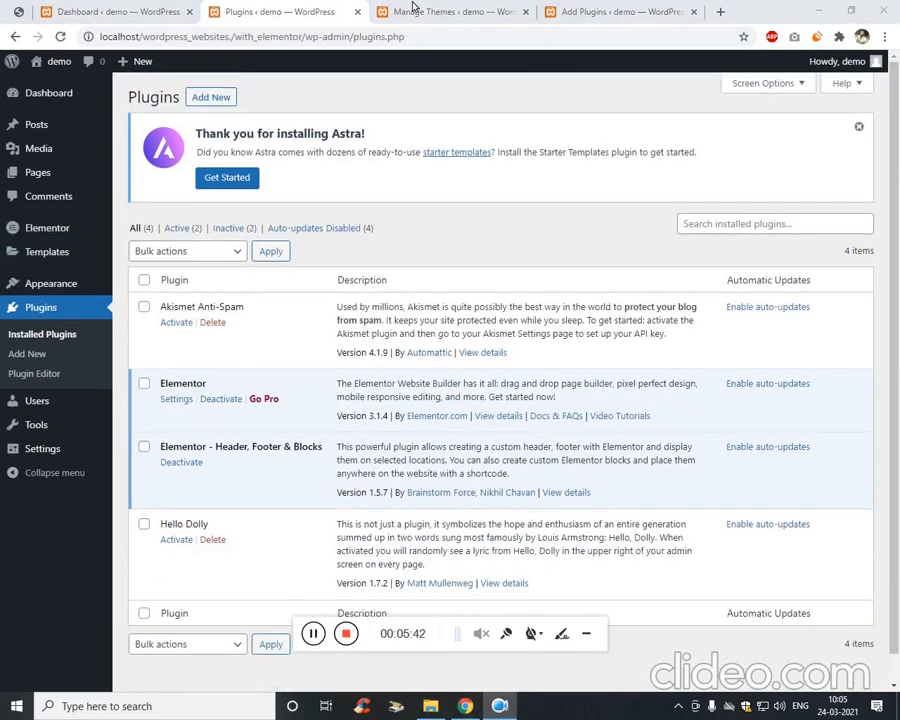
Close the Manage Themes and Add Plugins tabs.
{"action": "left_click", "coordinate": [413, 8]}
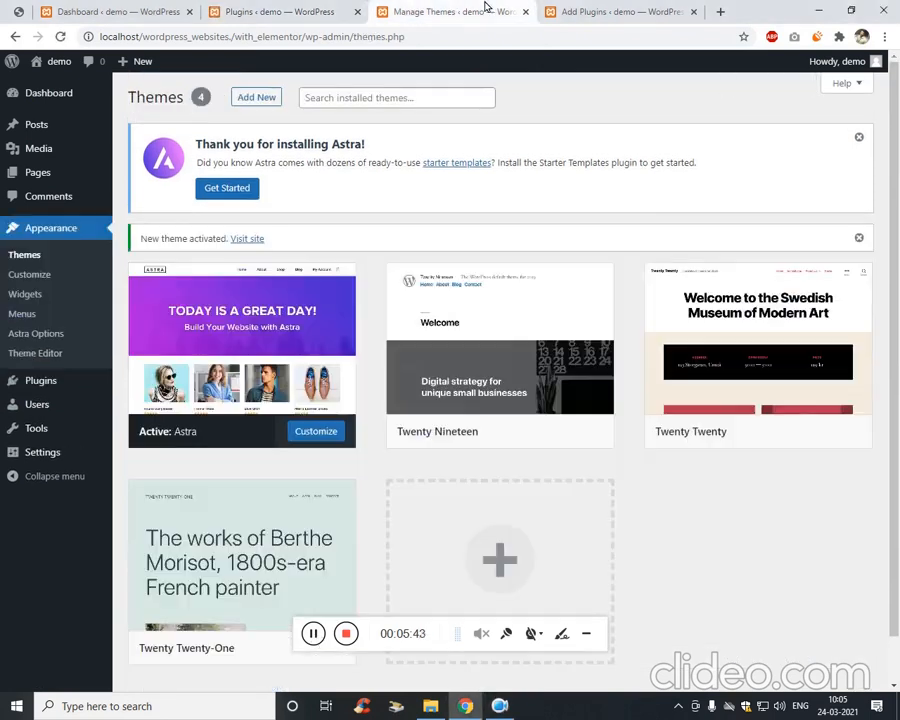
{"action": "left_click", "coordinate": [523, 11]}
{"action": "left_click", "coordinate": [523, 11]}
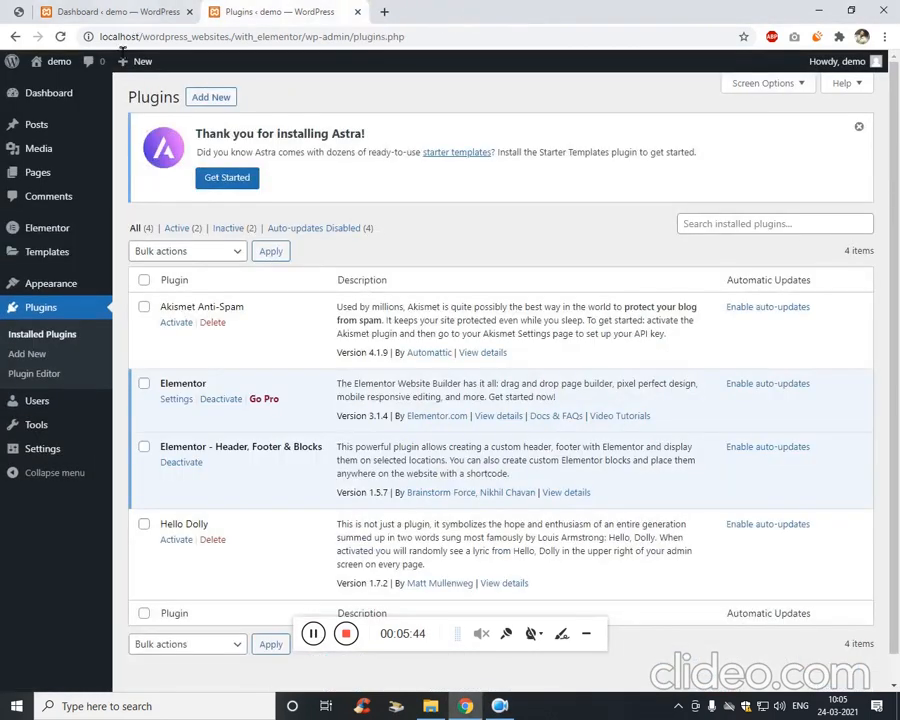
Open Pages > Add New and All Pages each in a new tab.
{"action": "mouse_move", "coordinate": [60, 178]}
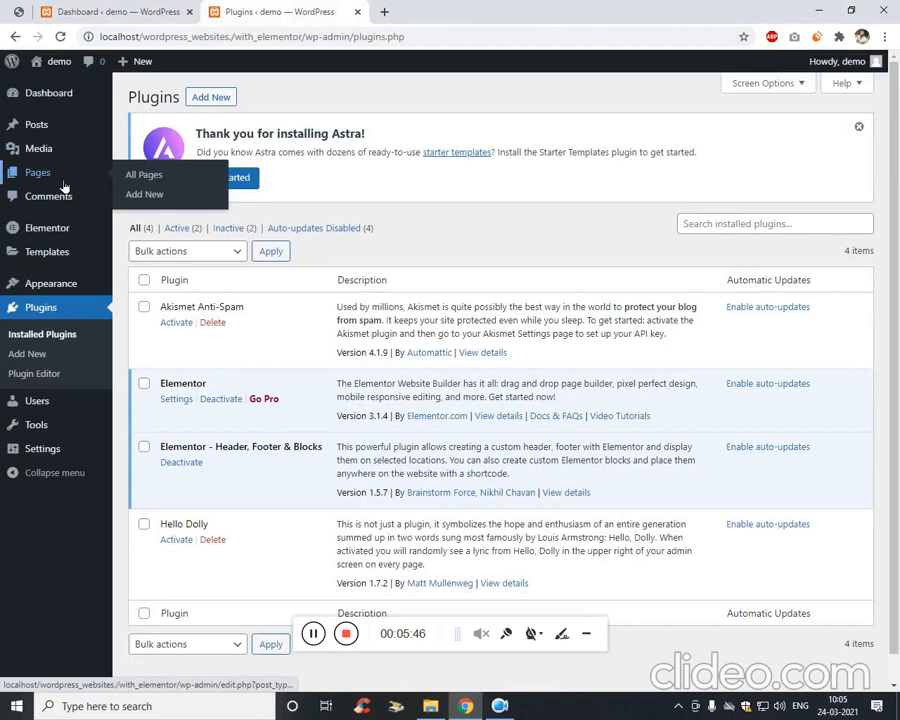
{"action": "middle_click", "coordinate": [175, 195]}
{"action": "left_click", "coordinate": [428, 8]}
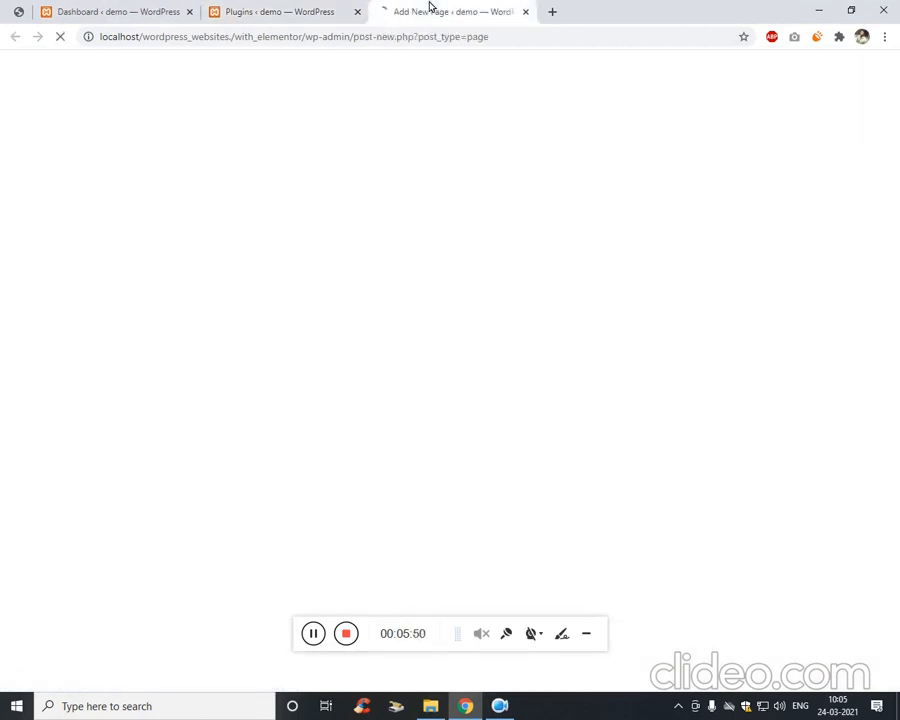
{"action": "left_click", "coordinate": [322, 8]}
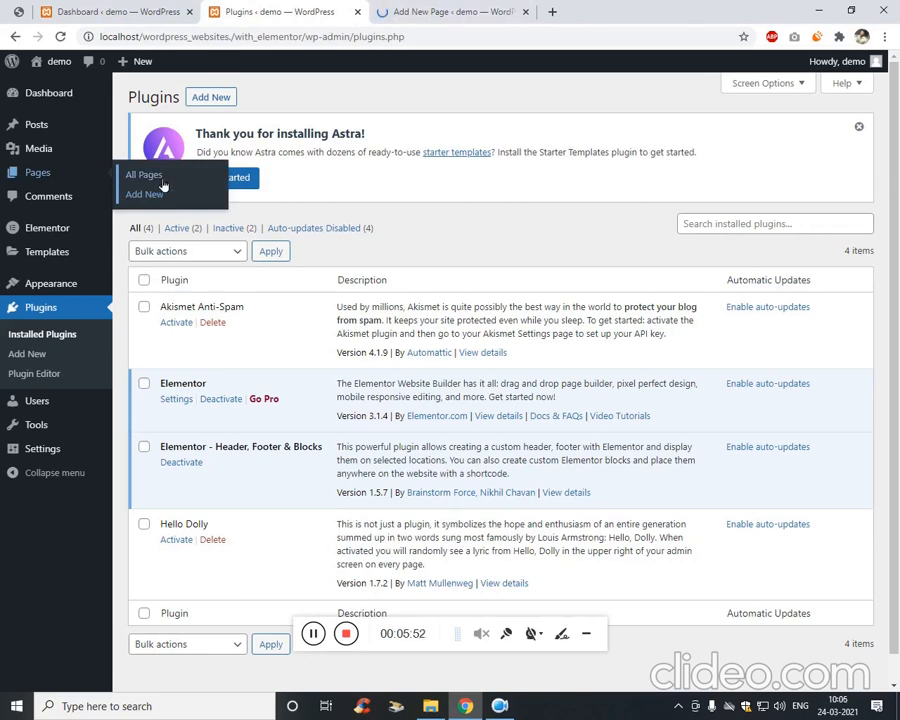
{"action": "middle_click", "coordinate": [140, 175]}
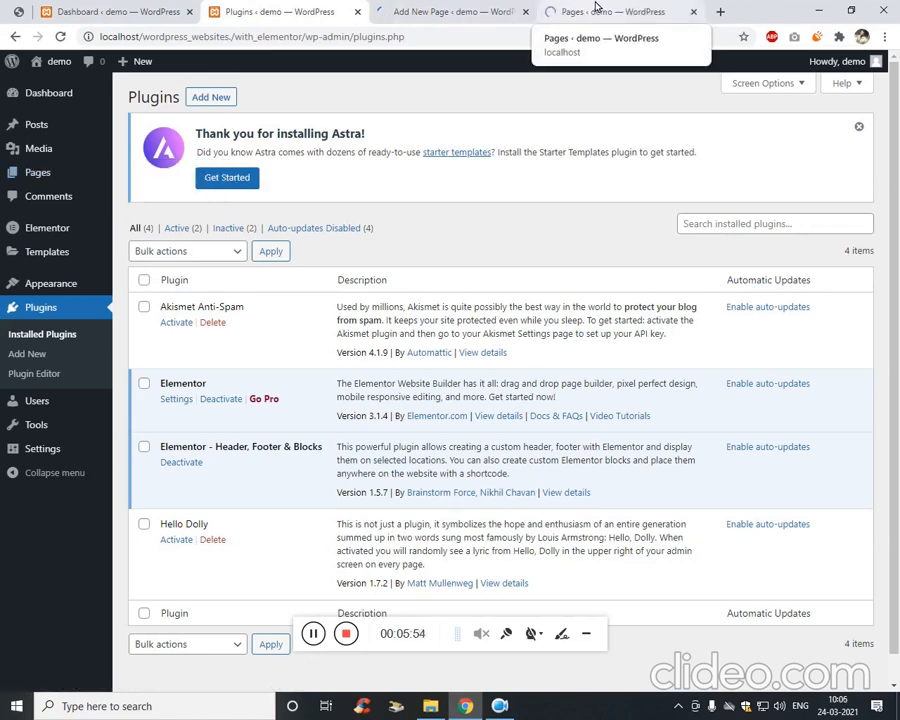
{"action": "left_click", "coordinate": [594, 8]}
{"action": "left_click", "coordinate": [455, 8]}
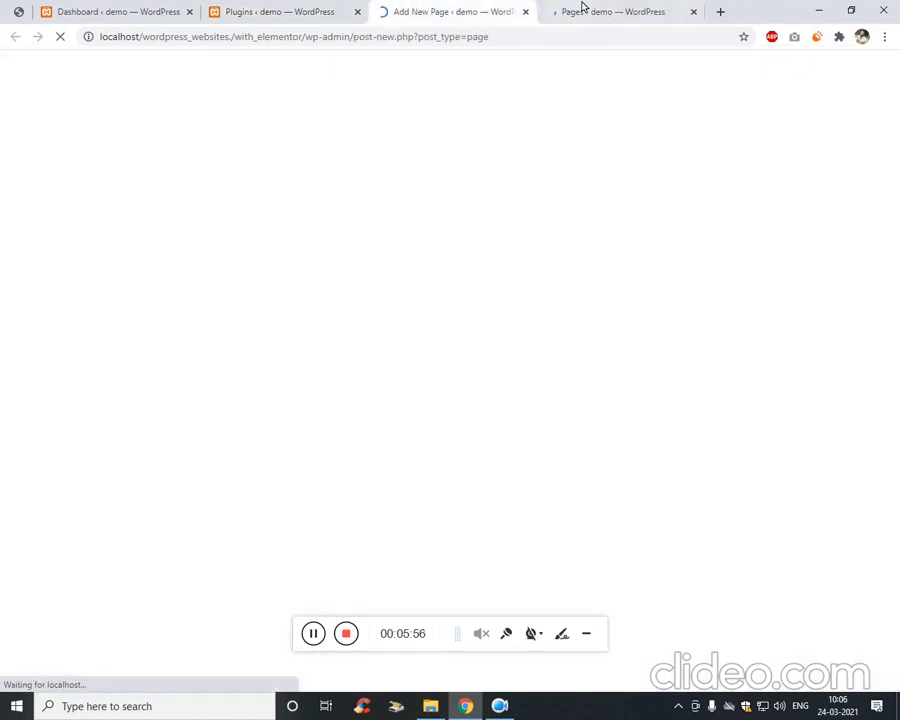
{"action": "left_click", "coordinate": [584, 8]}
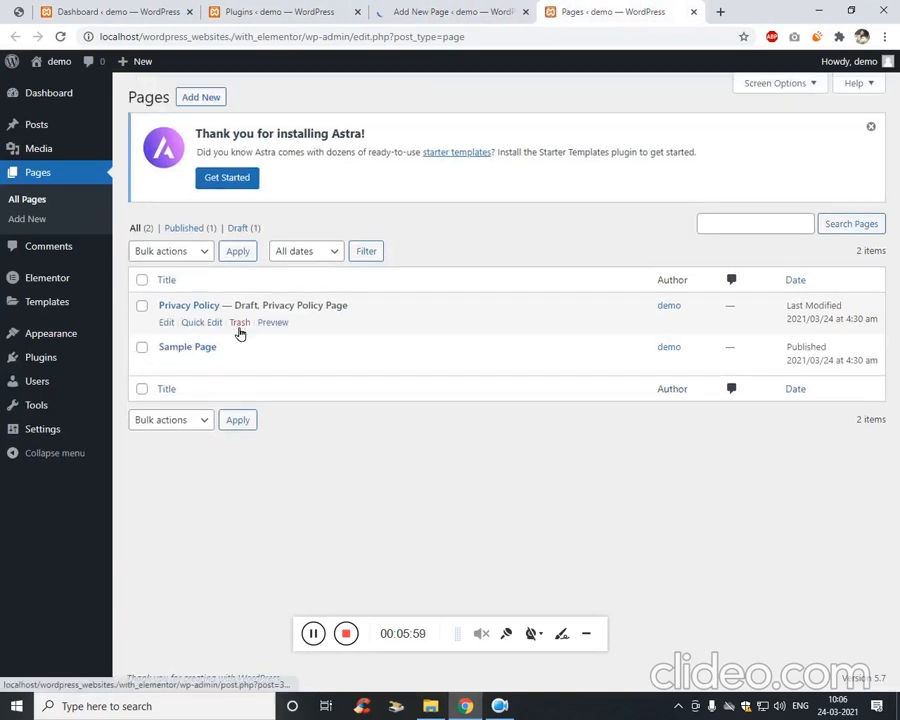
Quick Edit the Privacy Policy page to Published status, update, and close the pages tab.
{"action": "left_click", "coordinate": [214, 324]}
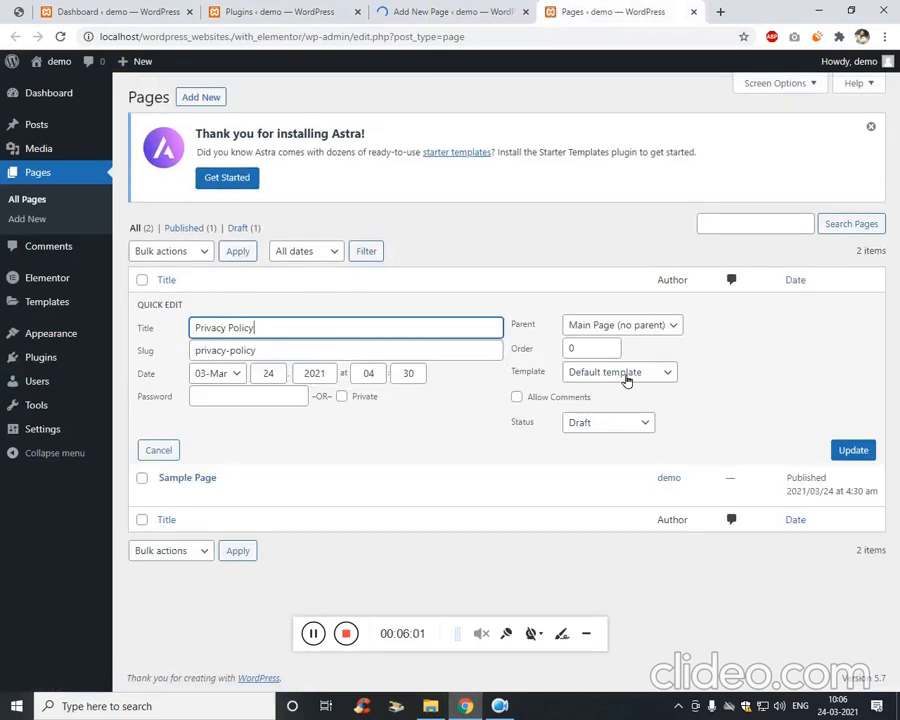
{"action": "left_click", "coordinate": [627, 424]}
{"action": "left_click", "coordinate": [590, 440]}
{"action": "left_click", "coordinate": [840, 452]}
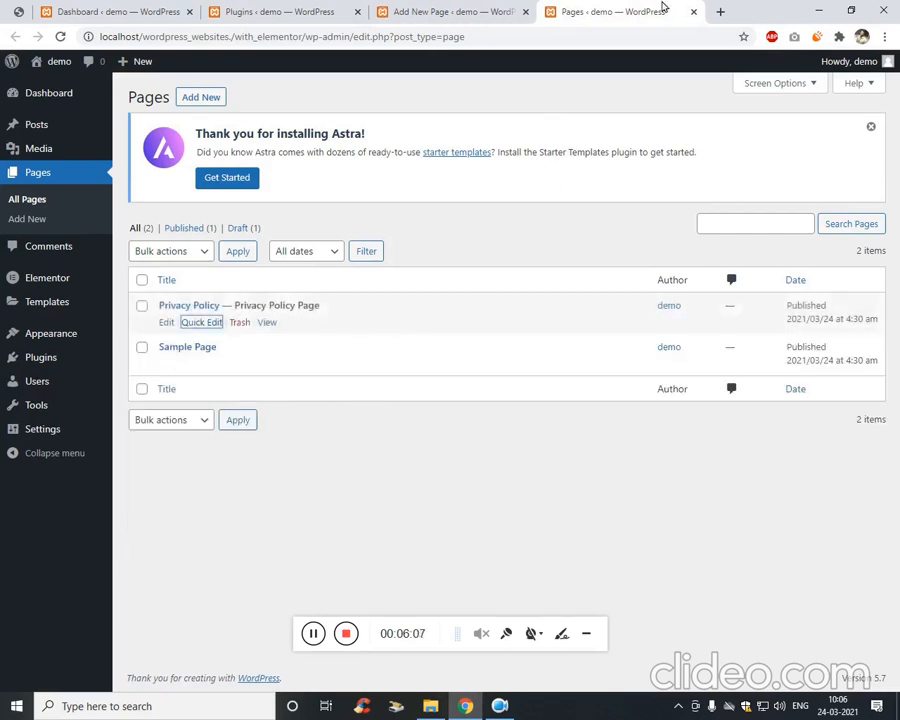
{"action": "left_click", "coordinate": [695, 13]}
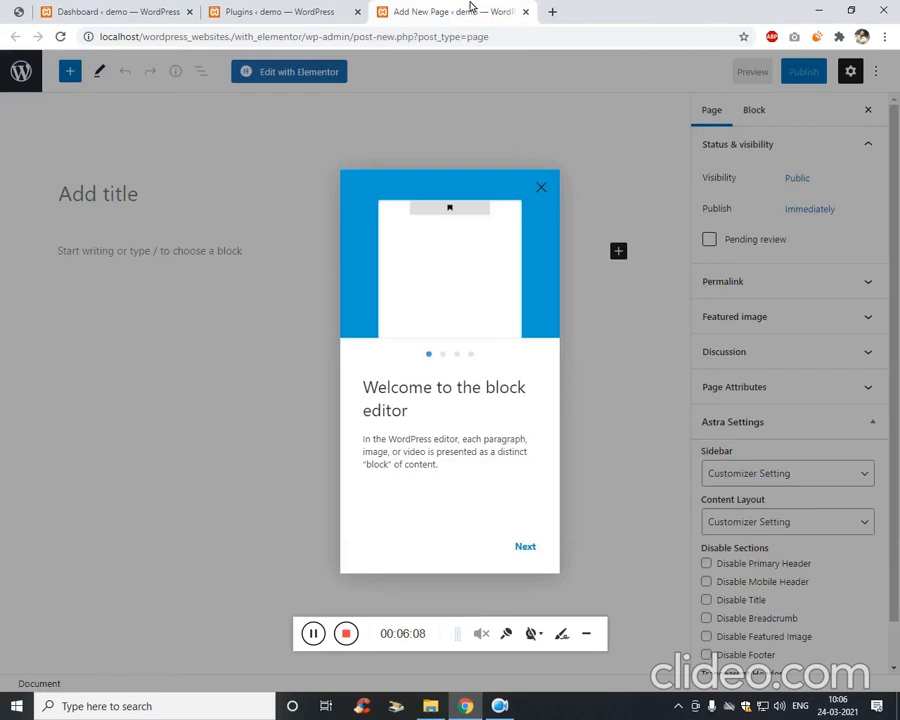
Dismiss the welcome guide, publish the new page titled 'Home', and return to the Plugins tab.
{"action": "left_click", "coordinate": [539, 187]}
{"action": "left_click", "coordinate": [139, 203]}
{"action": "type", "text": "Home"}
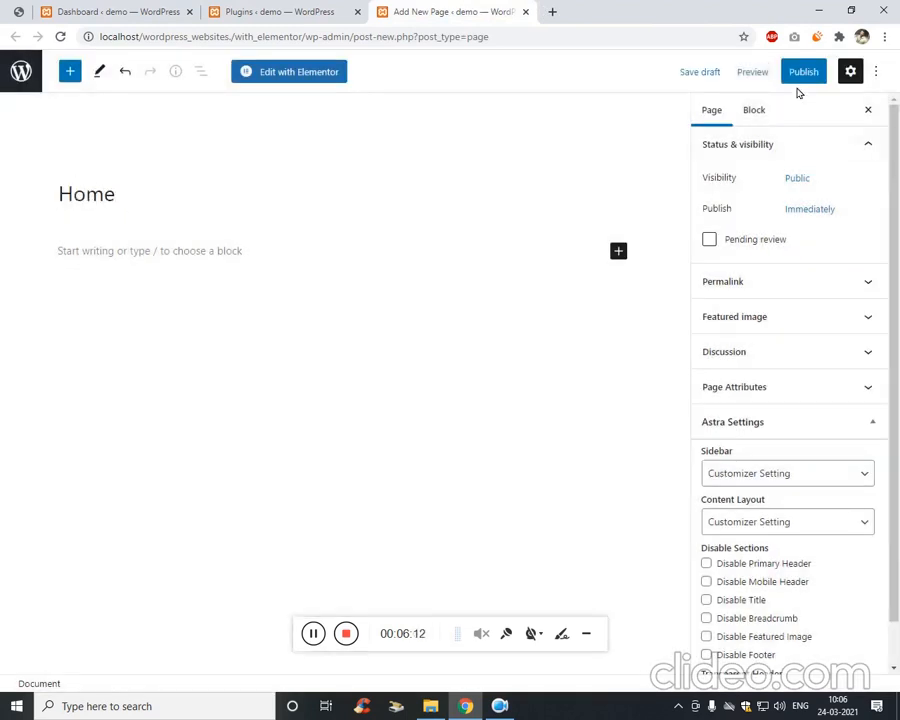
{"action": "left_click", "coordinate": [801, 78]}
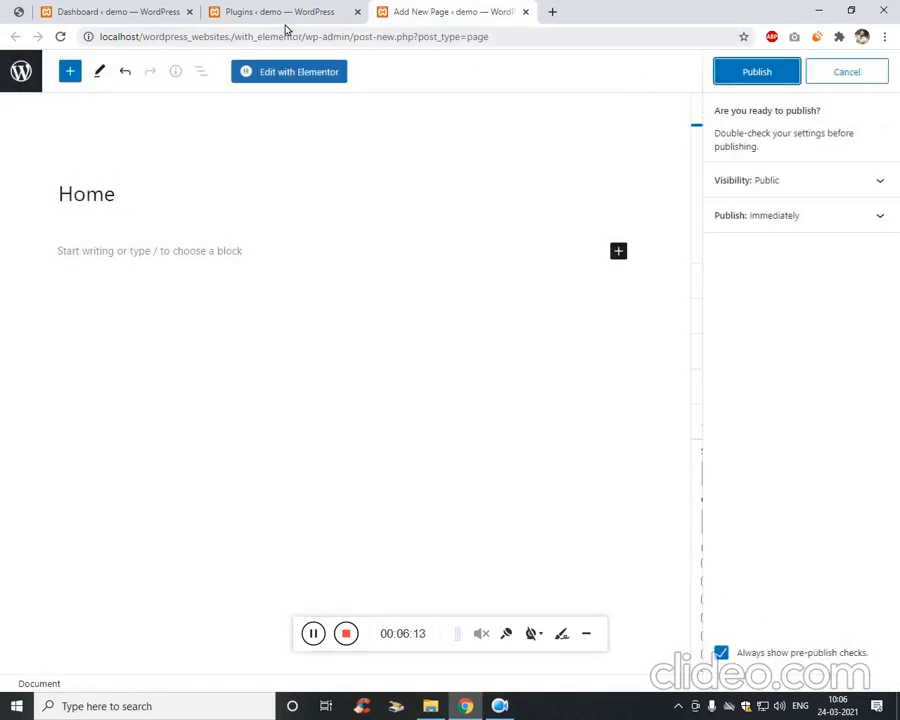
{"action": "left_click", "coordinate": [762, 78]}
{"action": "left_click", "coordinate": [262, 12]}
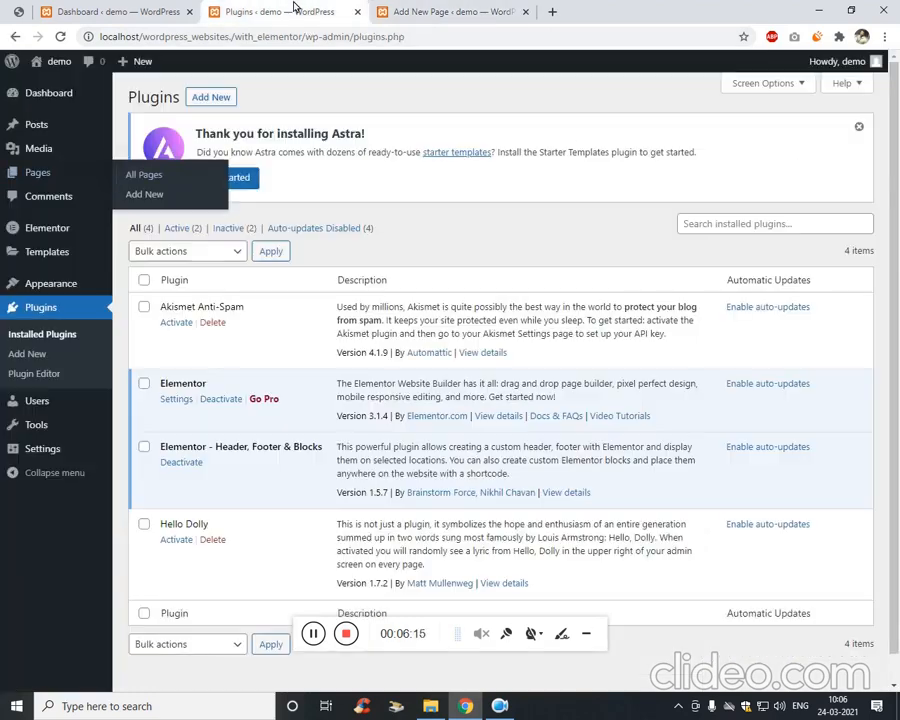
{"action": "mouse_move", "coordinate": [57, 449]}
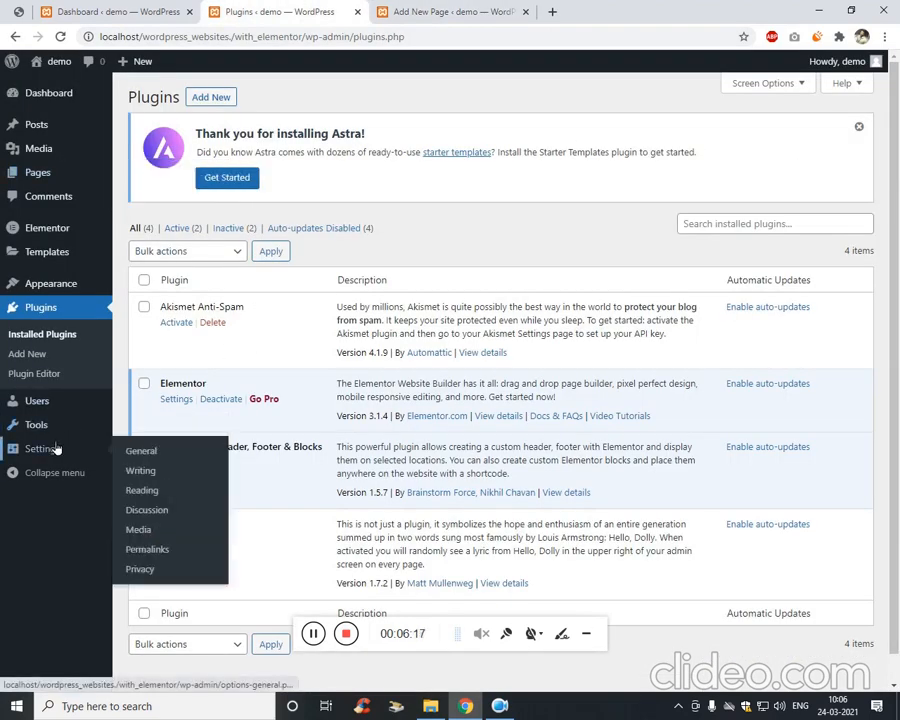
In Settings > Reading, set the homepage to the static page 'Home' and save changes.
{"action": "left_click", "coordinate": [145, 491]}
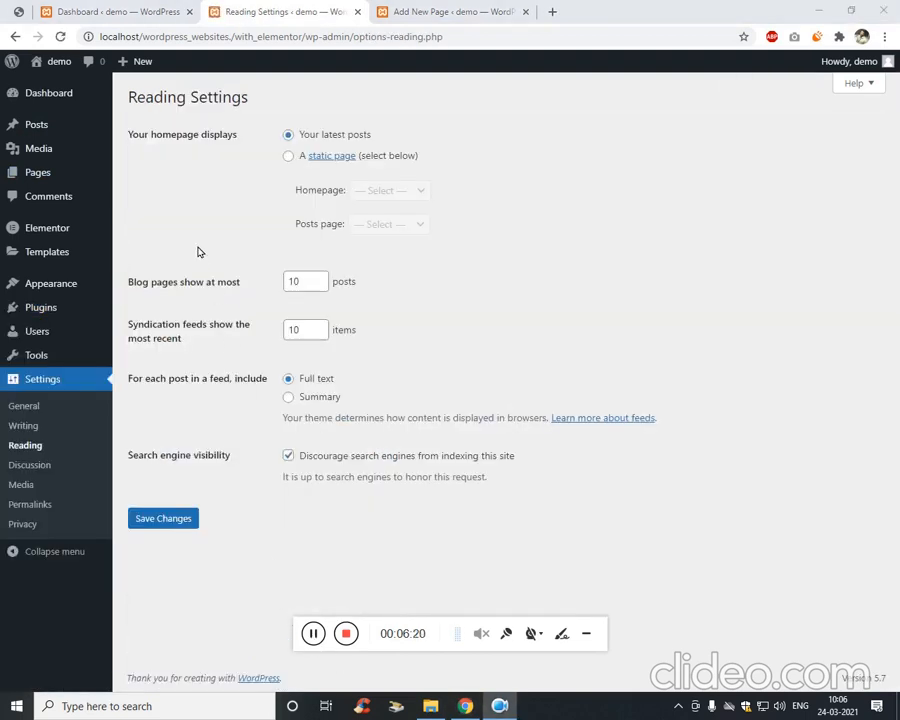
{"action": "left_click", "coordinate": [289, 156]}
{"action": "left_click", "coordinate": [366, 190]}
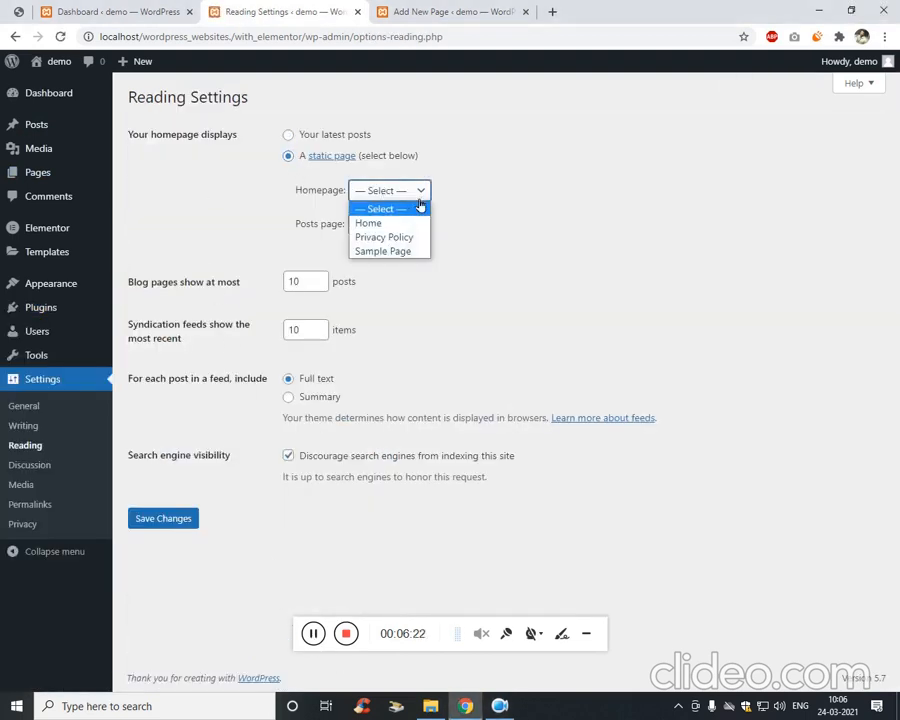
{"action": "left_click", "coordinate": [366, 221]}
{"action": "left_click", "coordinate": [172, 519]}
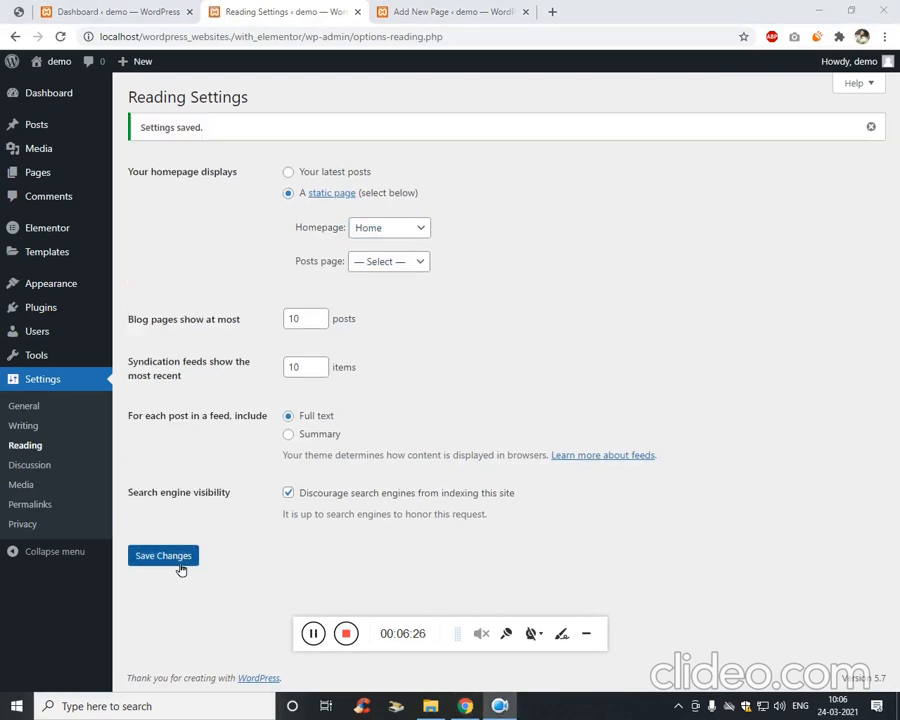
{"action": "left_click", "coordinate": [405, 9]}
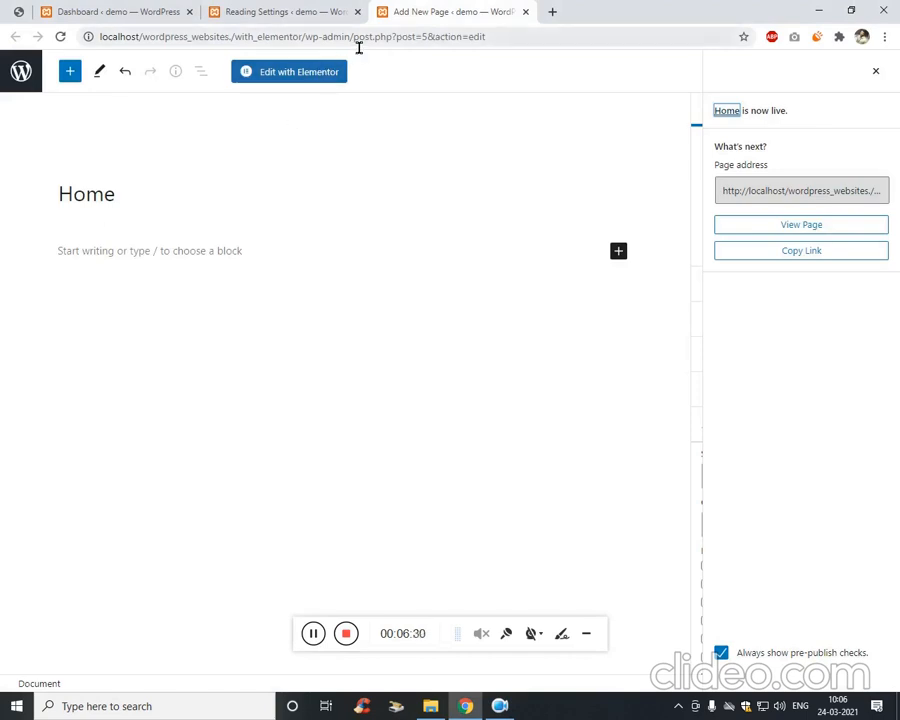
Reload the Home page editor and launch Edit with Elementor.
{"action": "left_click", "coordinate": [352, 38]}
{"action": "key", "text": "Return"}
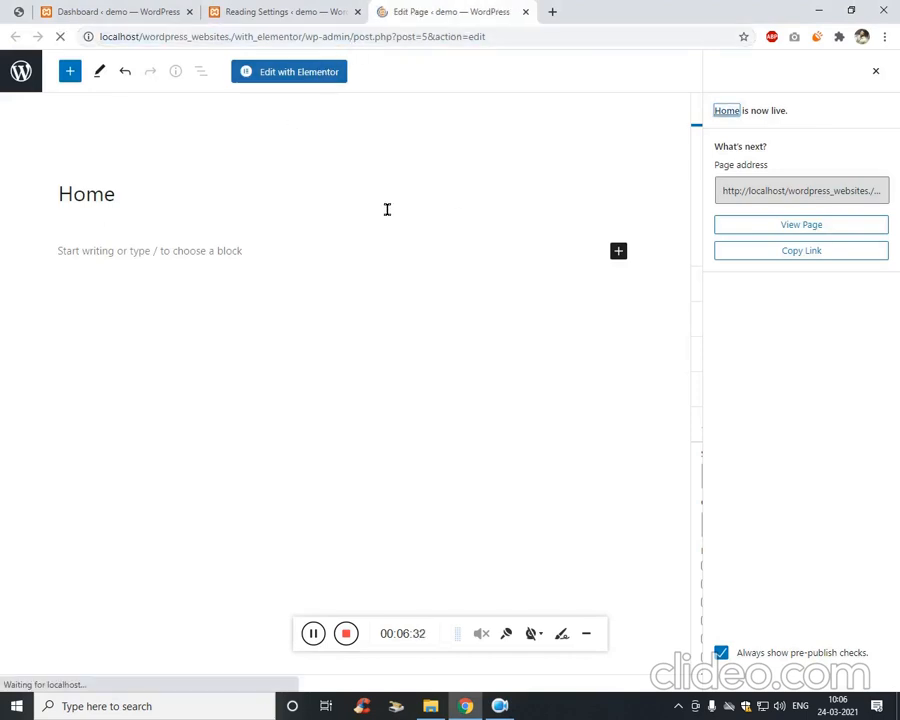
{"action": "left_click", "coordinate": [84, 10]}
{"action": "left_click", "coordinate": [406, 10]}
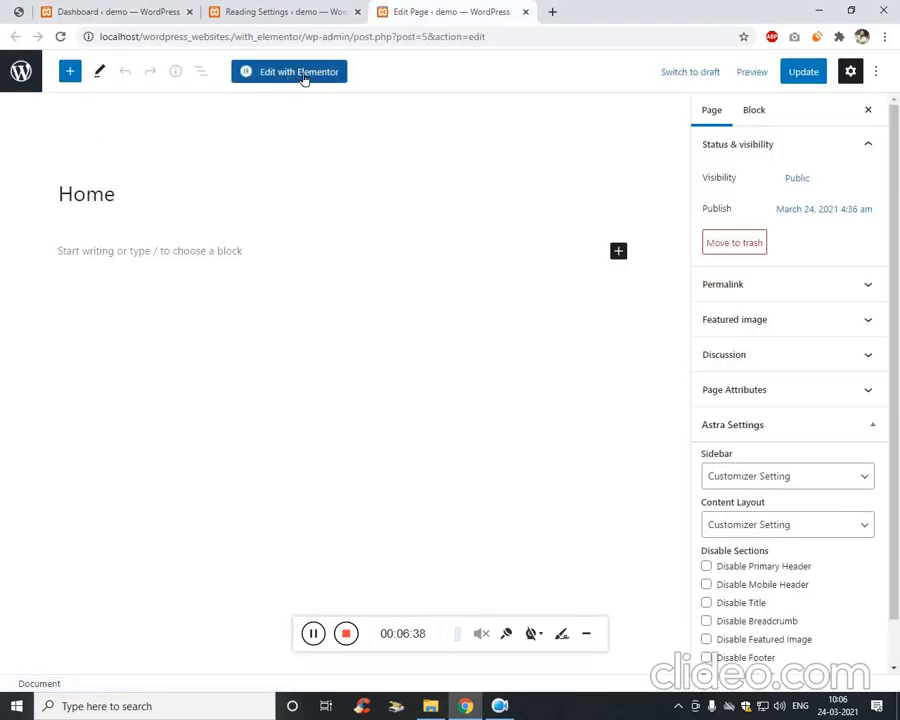
{"action": "left_click", "coordinate": [304, 74]}
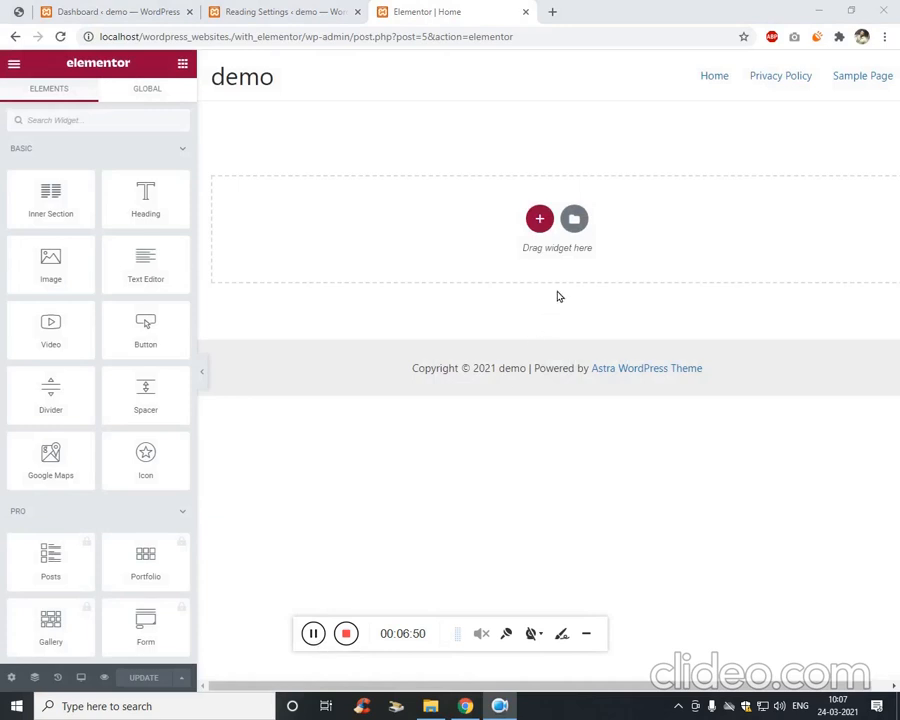
Add a one-column section with a Heading widget to the Home page and click UPDATE.
{"action": "left_click", "coordinate": [541, 220]}
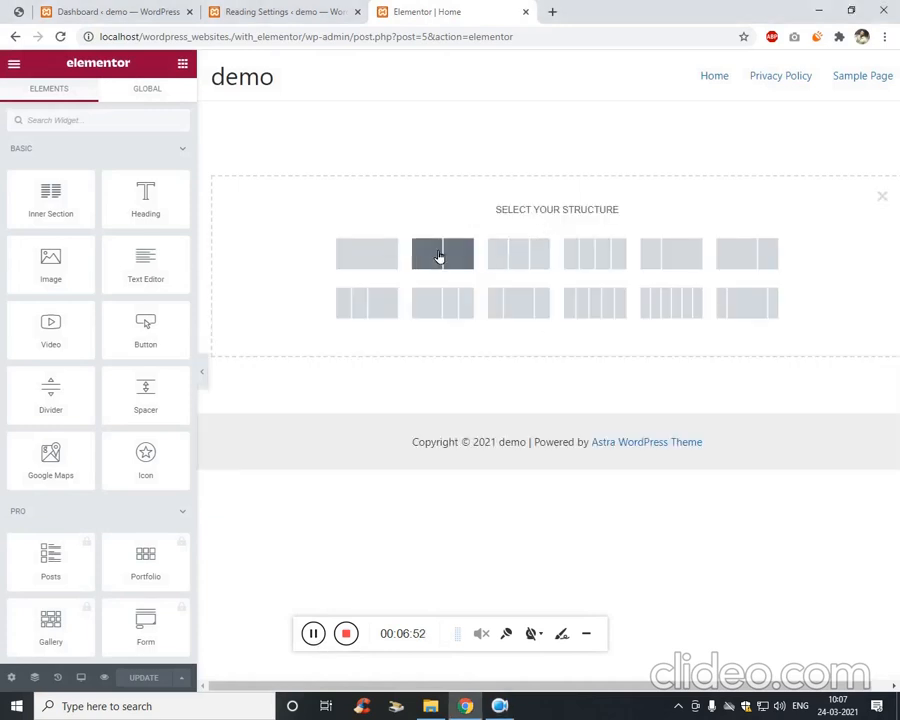
{"action": "left_click", "coordinate": [388, 262]}
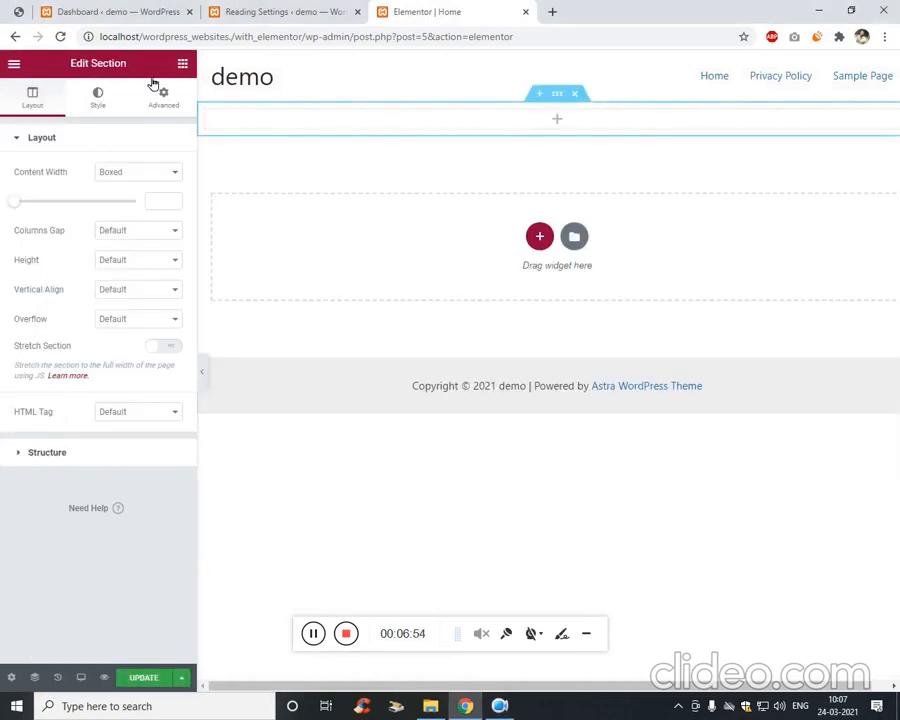
{"action": "left_click", "coordinate": [182, 63]}
{"action": "left_click_drag", "start_coordinate": [146, 205], "coordinate": [587, 151]}
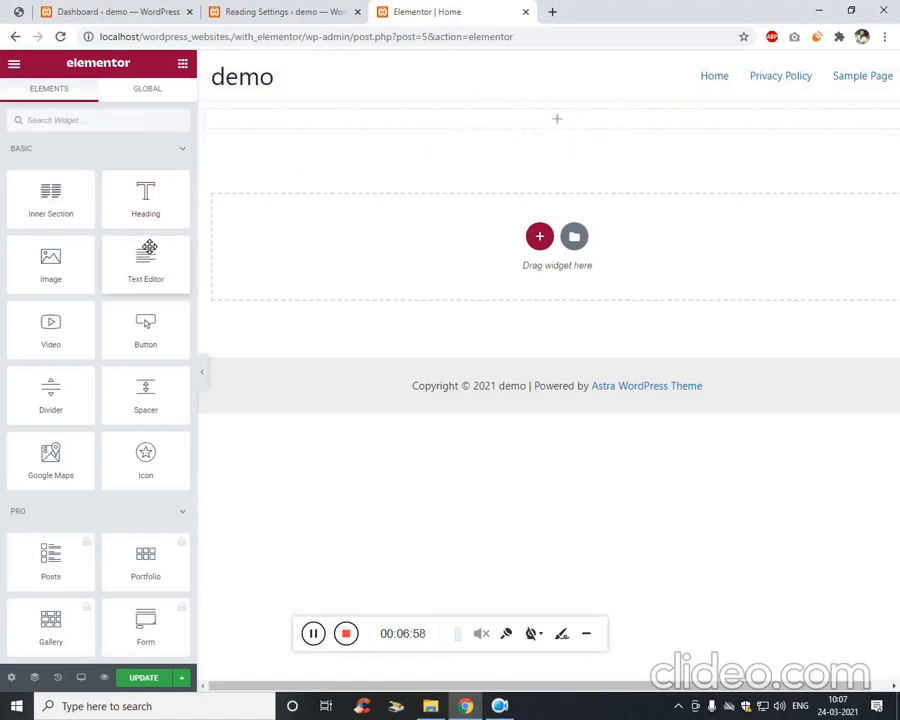
{"action": "left_click_drag", "start_coordinate": [163, 207], "coordinate": [588, 120]}
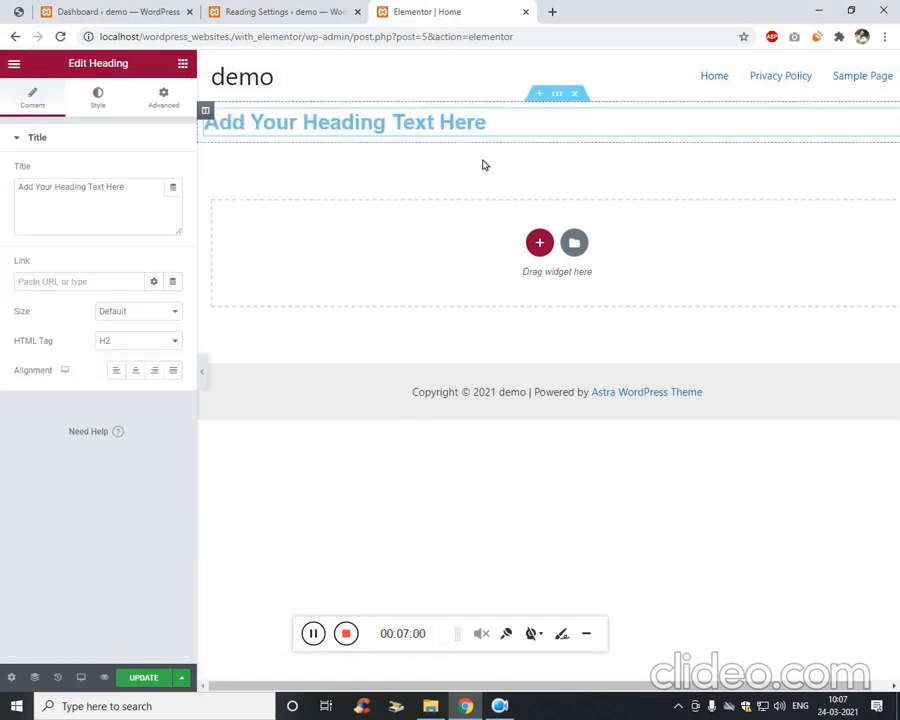
{"action": "left_click", "coordinate": [132, 679]}
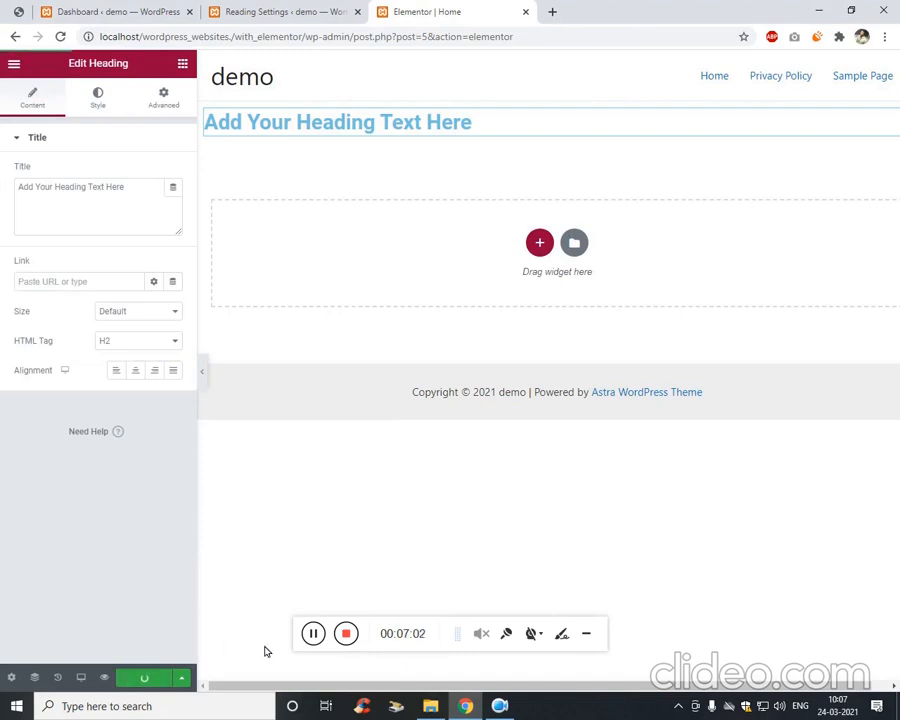
{"action": "left_click", "coordinate": [311, 633]}
Copy the site's base address and paste it into a new browser tab.
{"action": "left_click", "coordinate": [283, 40]}
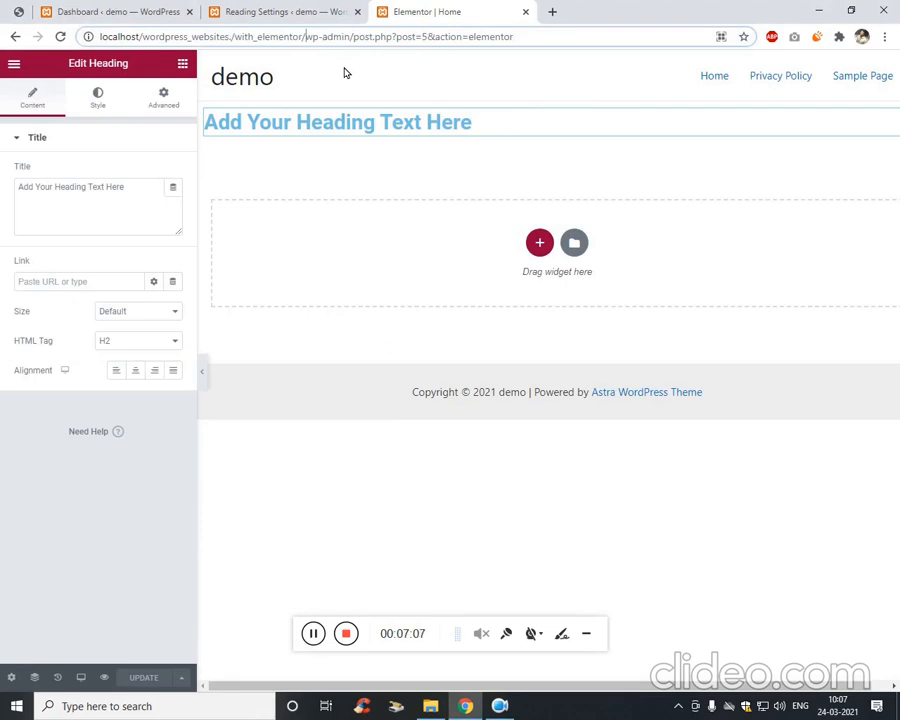
{"action": "key", "text": "ctrl+shift+Left"}
{"action": "key", "text": "ctrl+shift+Left"}
{"action": "key", "text": "ctrl+shift+Left"}
{"action": "key", "text": "ctrl+shift+Left"}
{"action": "key", "text": "ctrl+c"}
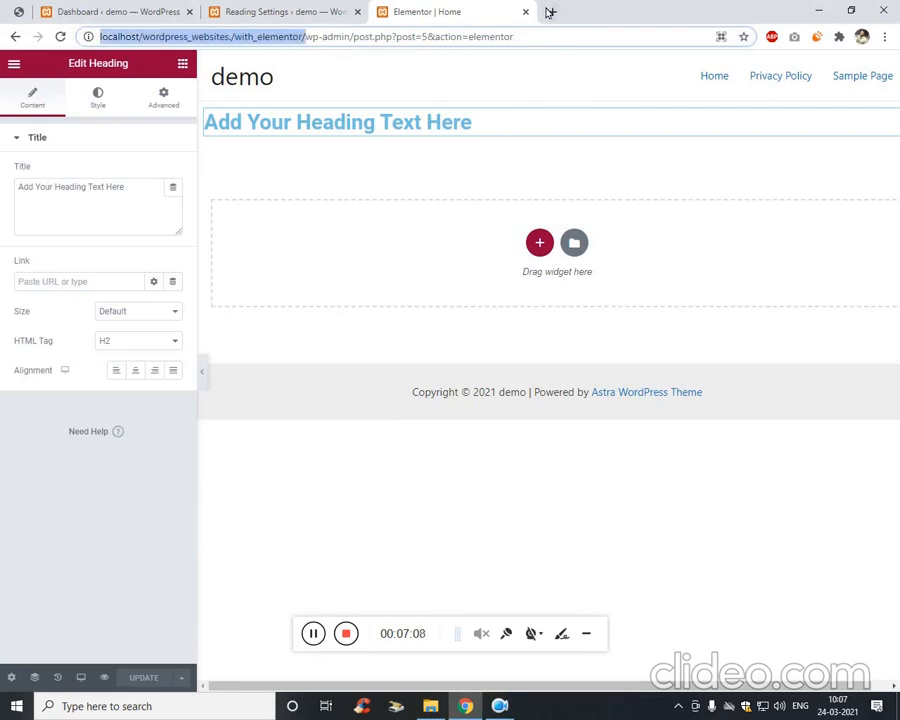
{"action": "left_click", "coordinate": [549, 12]}
{"action": "key", "text": "ctrl+v"}
Load the localhost demo site and select its 'Add Your Heading Text Here' heading.
{"action": "key", "text": "Return"}
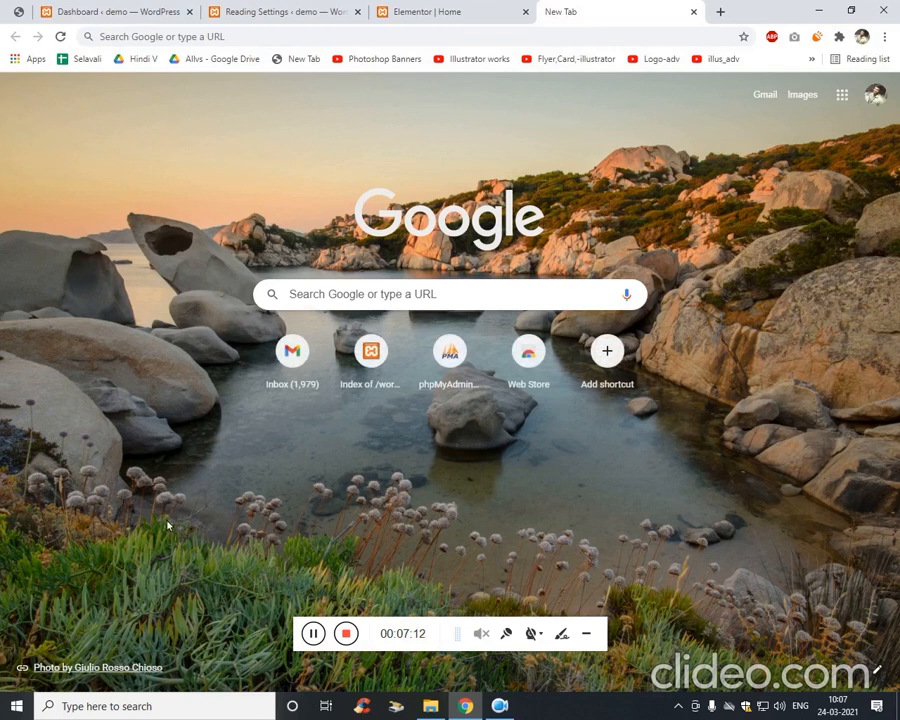
{"action": "key", "text": "ctrl+l"}
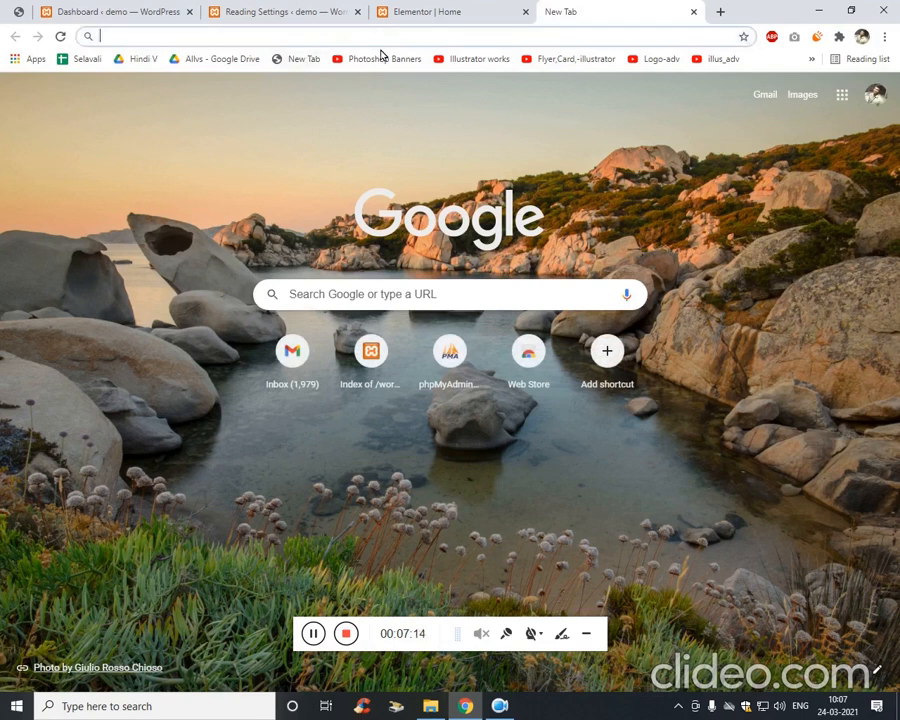
{"action": "type", "text": "http://localhost/wordpress_websites./with_elementor/"}
{"action": "key", "text": "Return"}
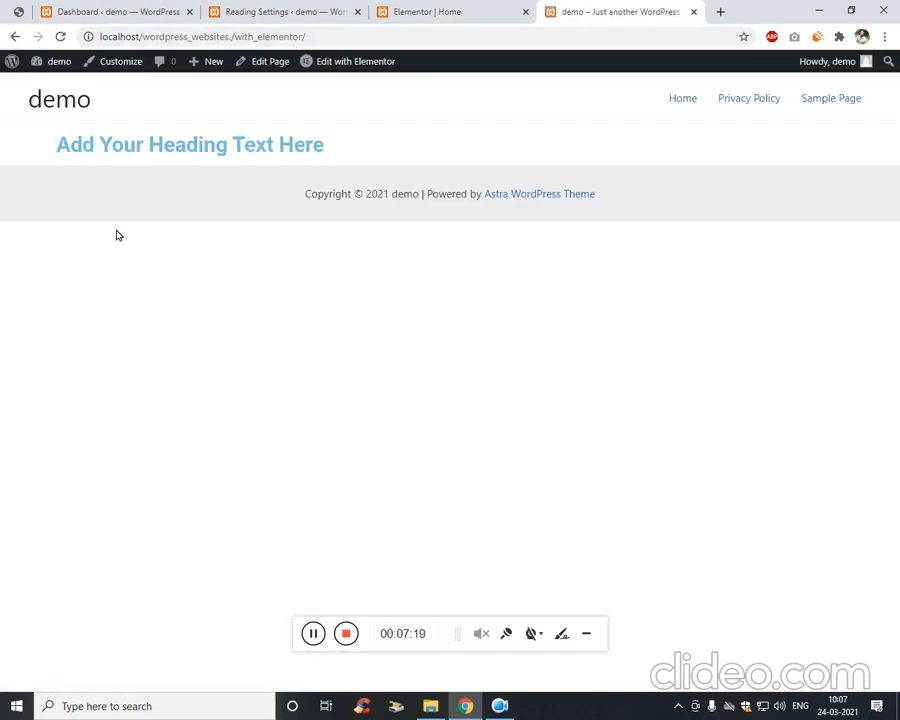
{"action": "left_click_drag", "start_coordinate": [52, 141], "coordinate": [330, 146]}
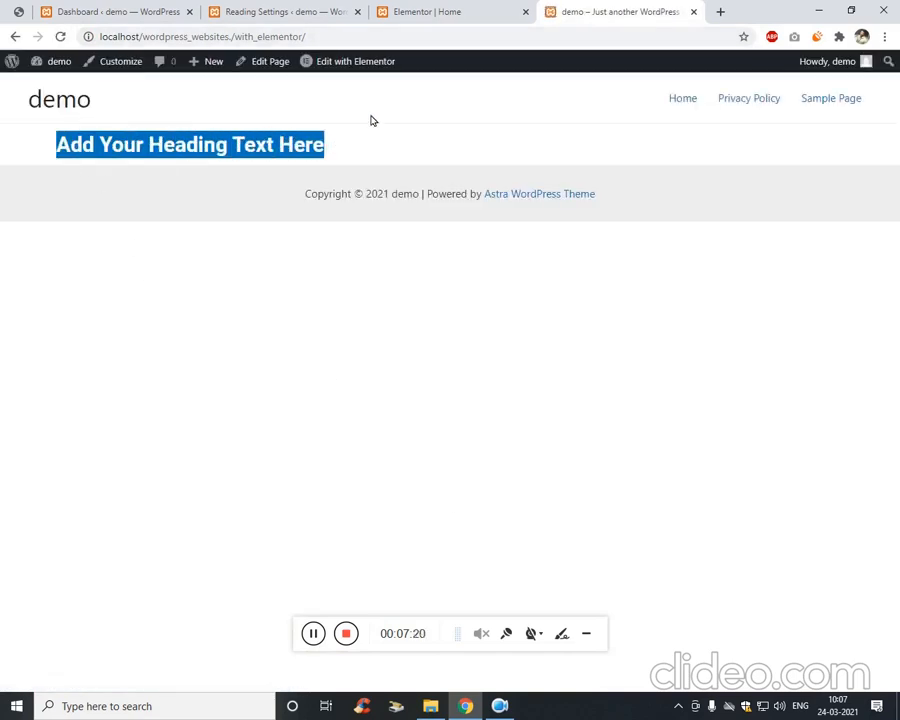
Compare the homepage with the Elementor tab, reload it, and reselect the heading text.
{"action": "left_click", "coordinate": [467, 7]}
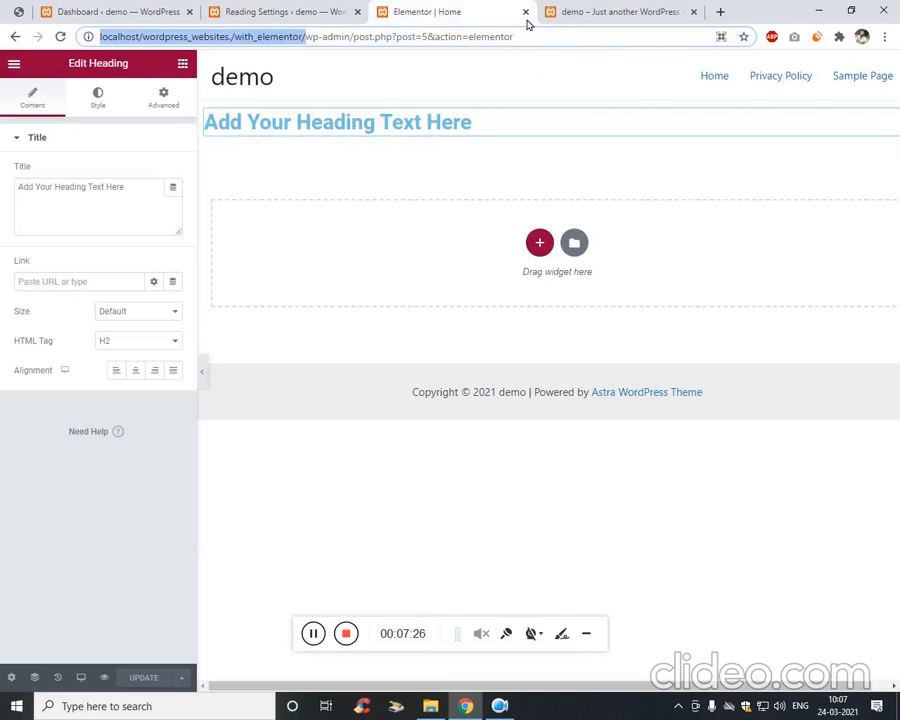
{"action": "left_click", "coordinate": [575, 12]}
{"action": "left_click", "coordinate": [240, 327]}
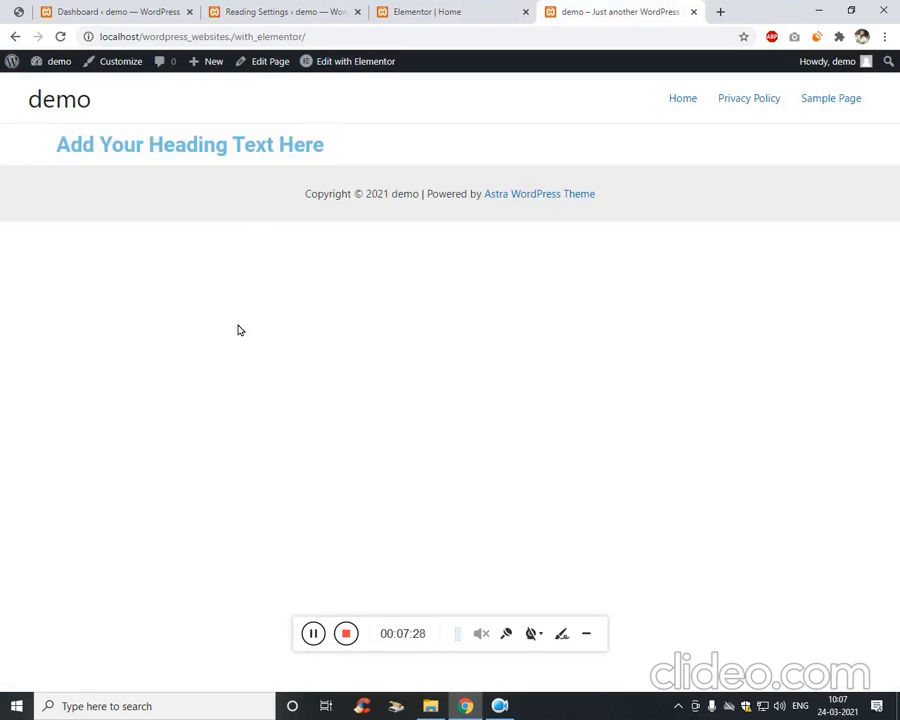
{"action": "left_click", "coordinate": [450, 8]}
{"action": "left_click", "coordinate": [228, 17]}
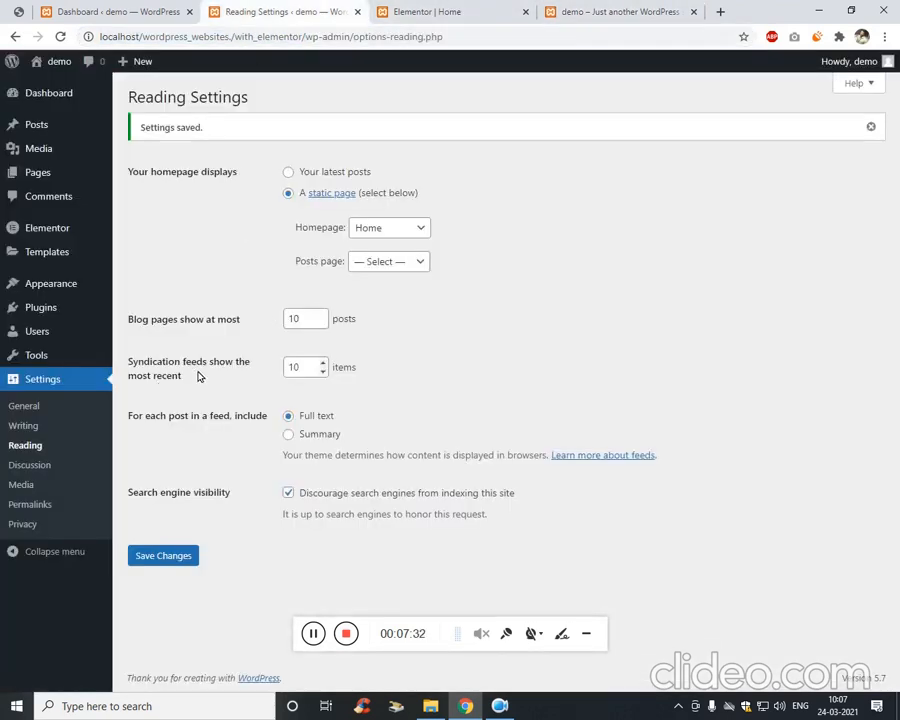
{"action": "left_click", "coordinate": [572, 12]}
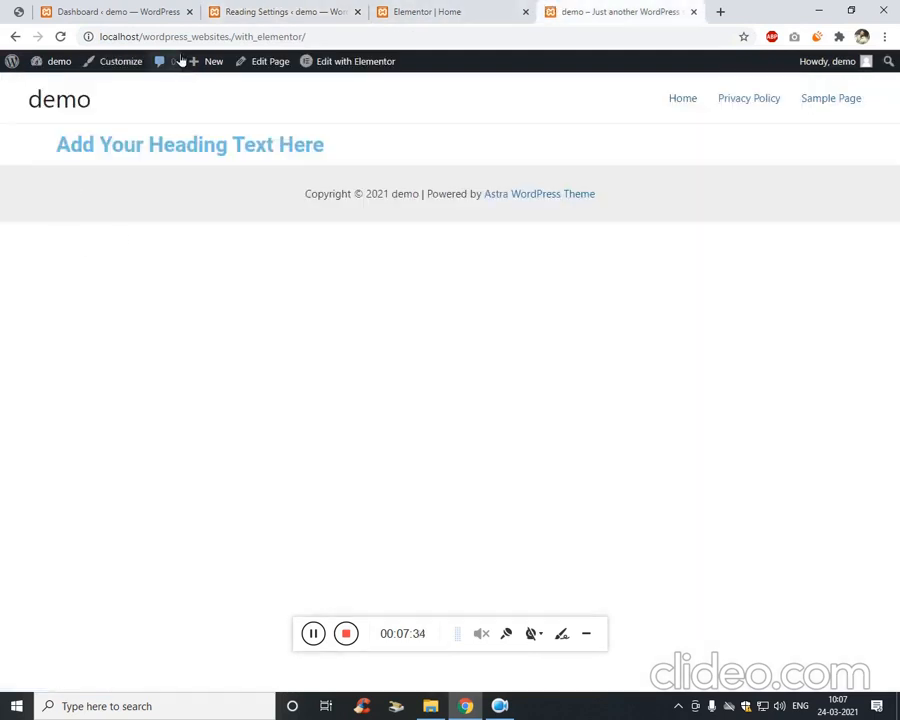
{"action": "left_click", "coordinate": [82, 108]}
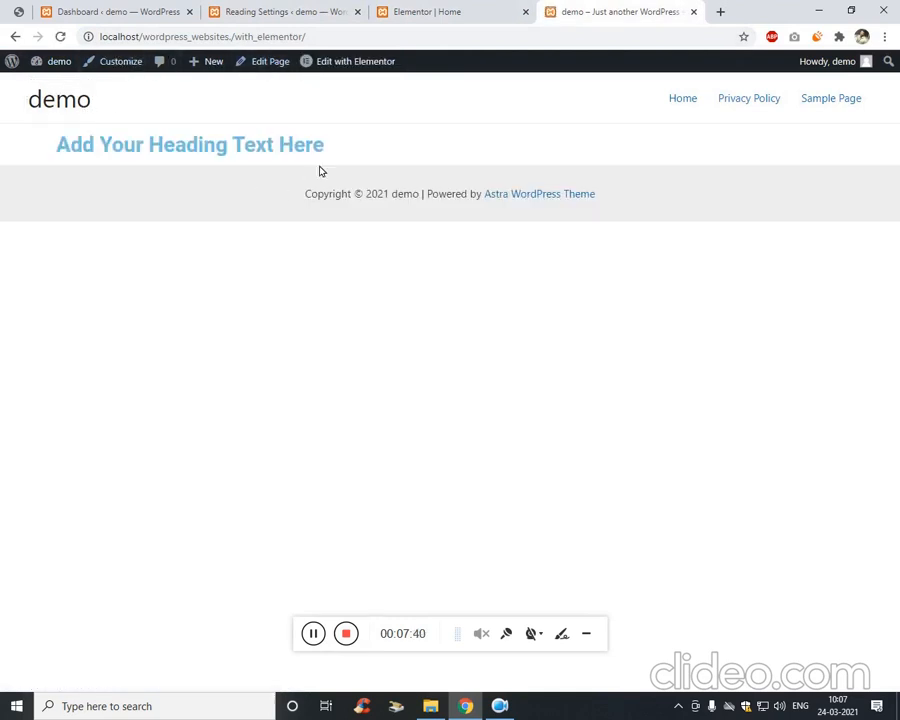
{"action": "left_click_drag", "start_coordinate": [353, 155], "coordinate": [41, 152]}
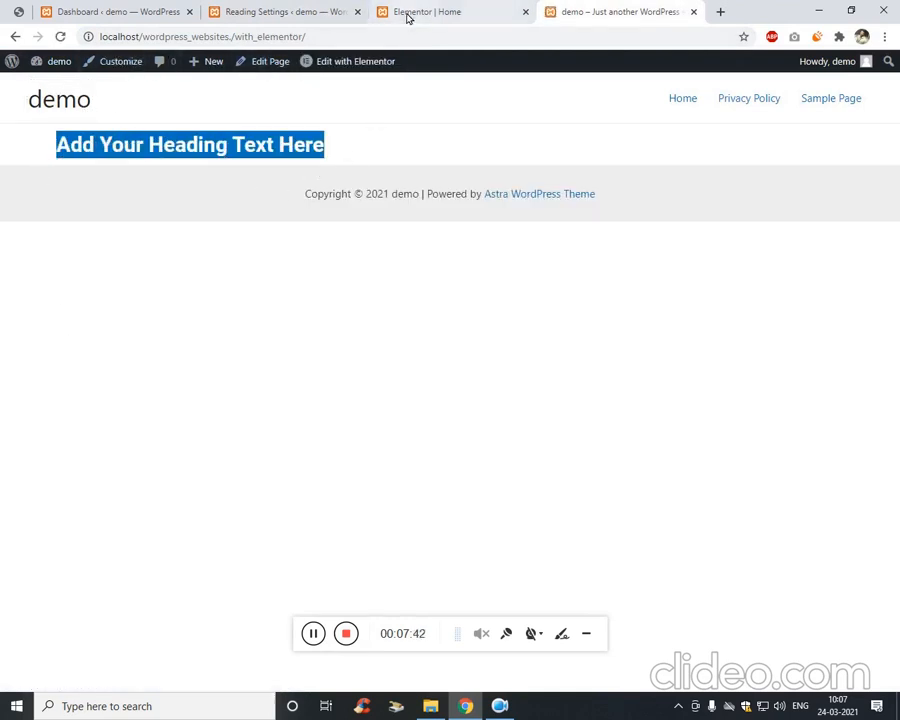
{"action": "left_click", "coordinate": [100, 11]}
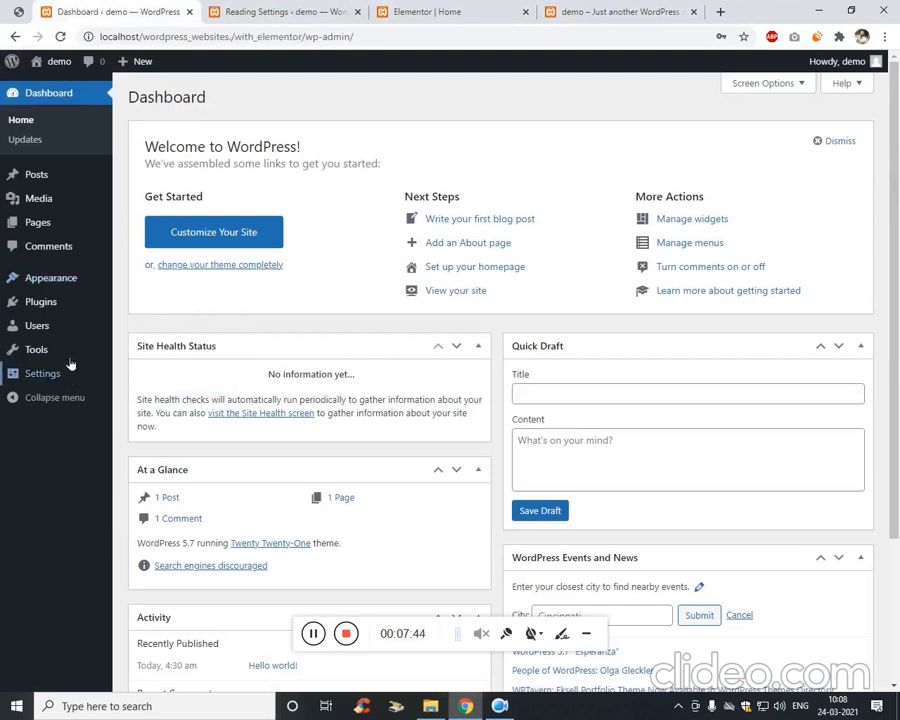
Reload the Dashboard and close the extra browser tabs.
{"action": "mouse_move", "coordinate": [83, 285]}
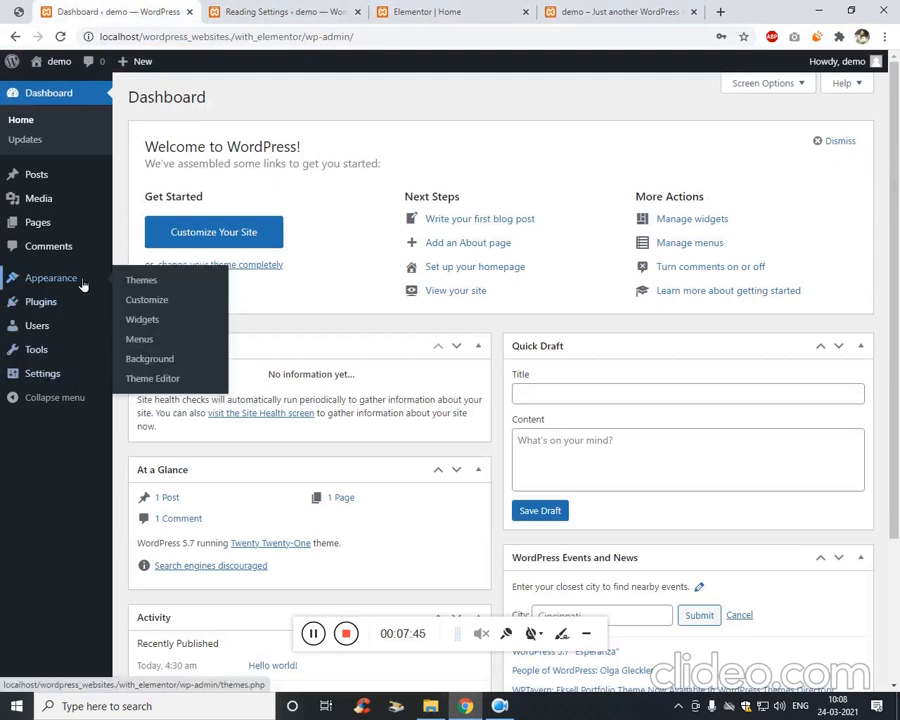
{"action": "left_click", "coordinate": [241, 40]}
{"action": "key", "text": "Return"}
{"action": "left_click", "coordinate": [357, 11]}
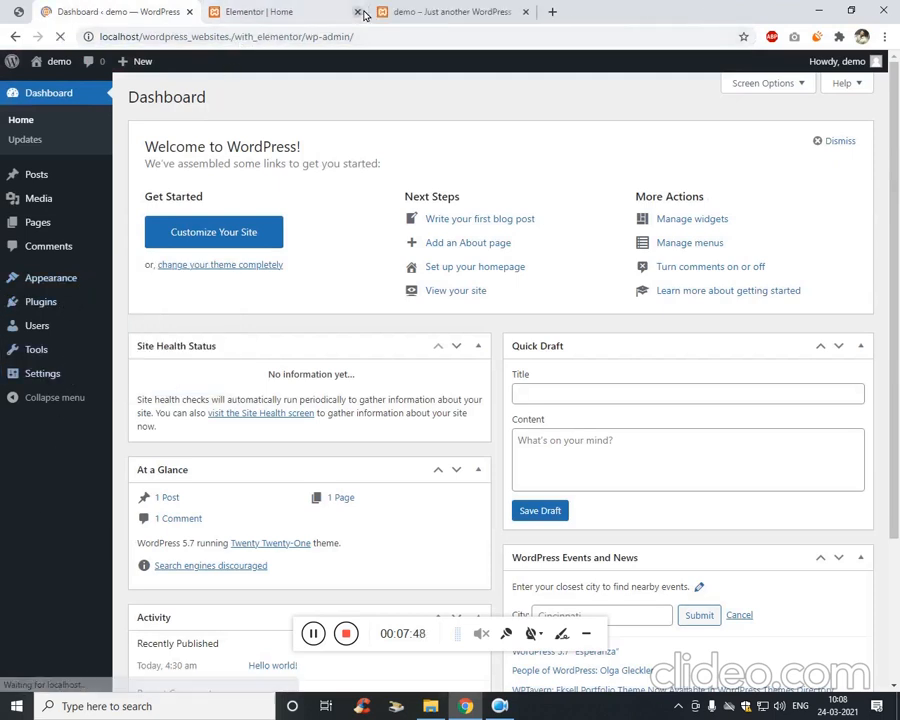
{"action": "left_click", "coordinate": [357, 11]}
{"action": "left_click", "coordinate": [357, 11]}
Open Appearance > Header Footer & Blocks in a new tab and switch to it.
{"action": "mouse_move", "coordinate": [70, 336]}
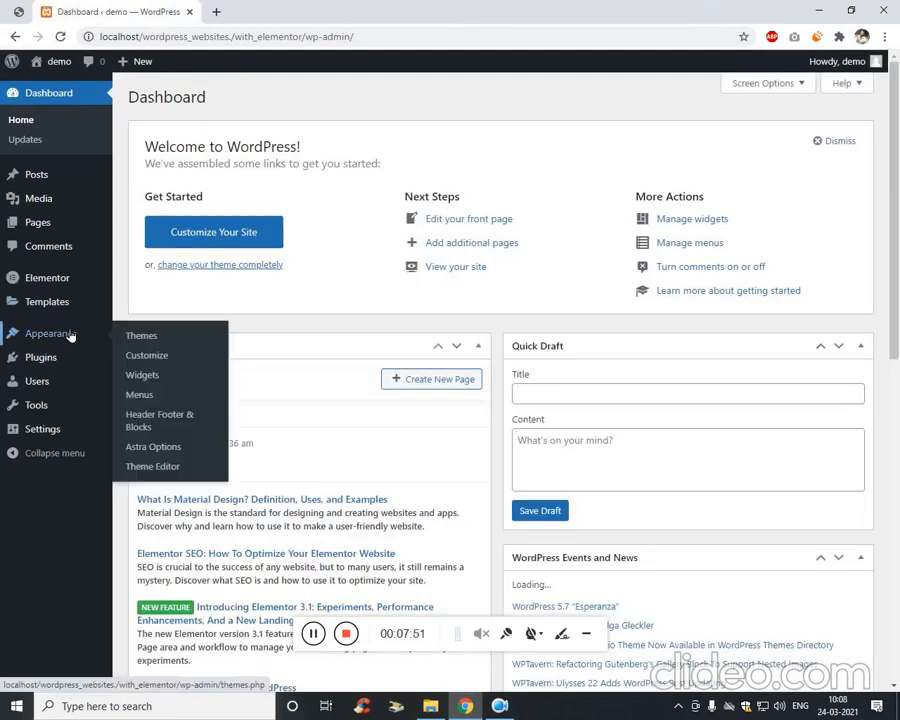
{"action": "right_click", "coordinate": [176, 429]}
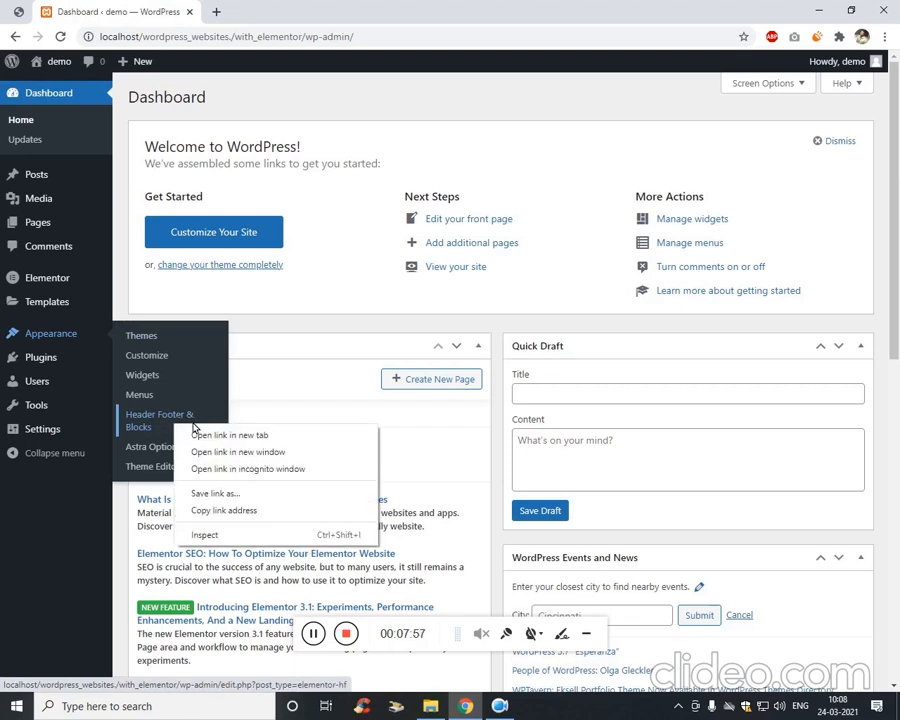
{"action": "left_click", "coordinate": [195, 435]}
{"action": "left_click", "coordinate": [273, 8]}
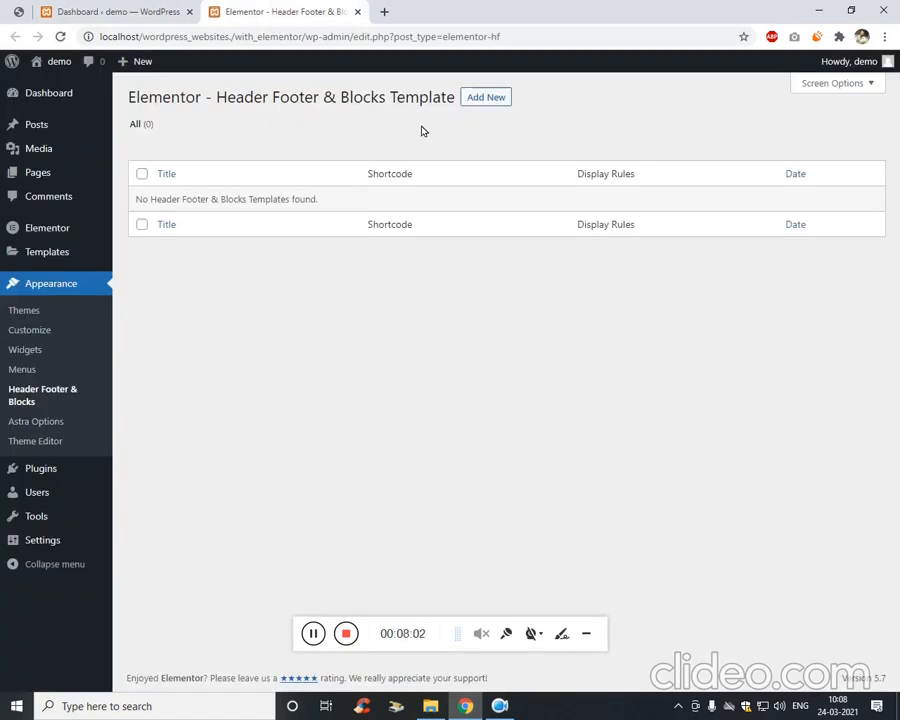
Add a new template and title it 'Header', correcting the mistyped 'hEADER'.
{"action": "left_click_drag", "start_coordinate": [205, 97], "coordinate": [458, 96]}
{"action": "left_click", "coordinate": [484, 100]}
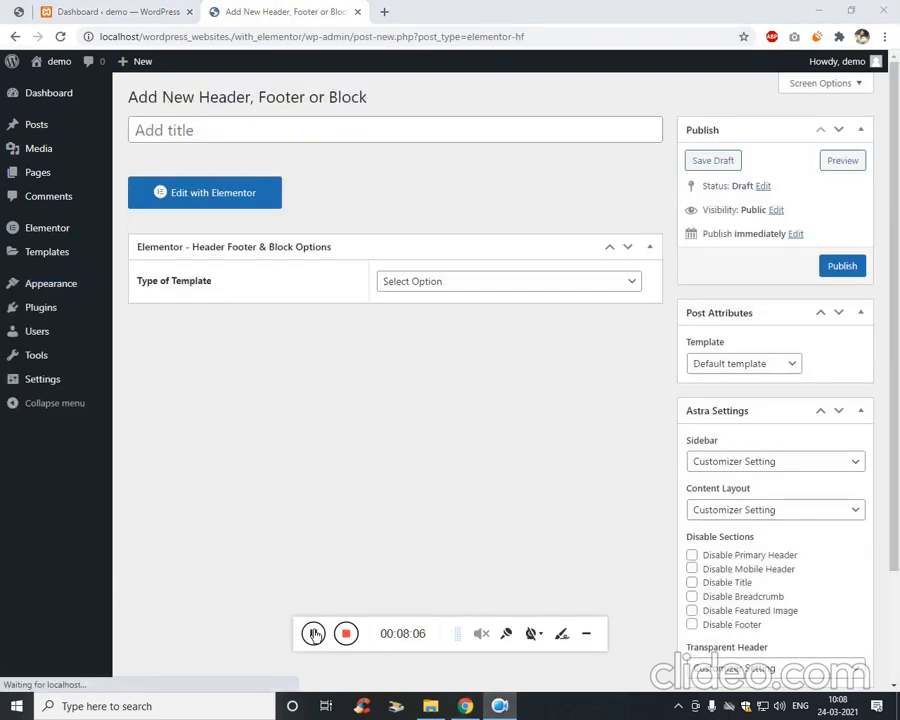
{"action": "left_click", "coordinate": [277, 148]}
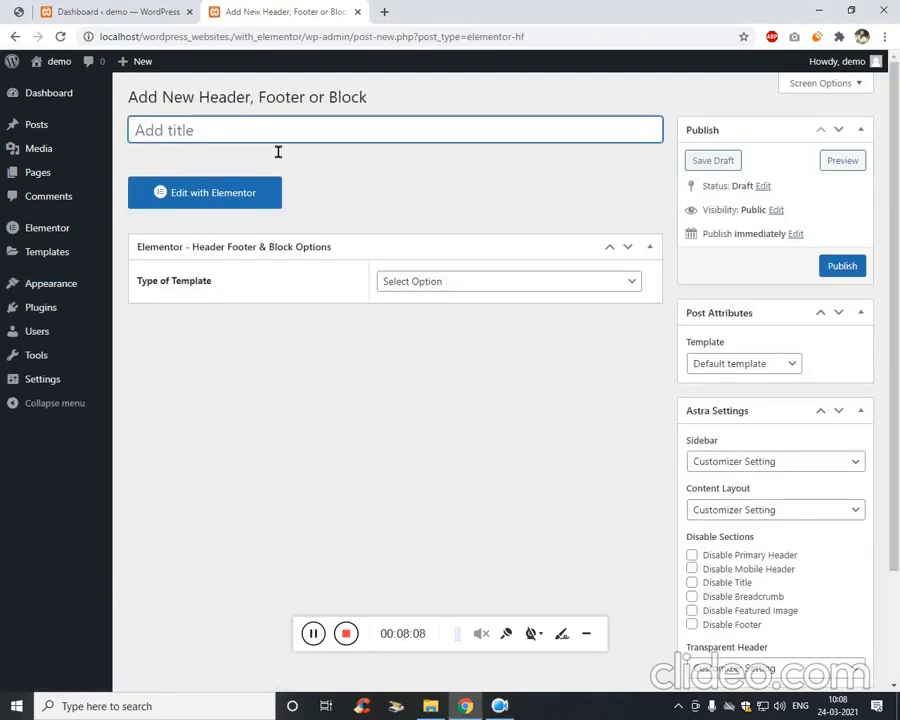
{"action": "type", "text": "hEADER"}
{"action": "key", "text": "Tab"}
{"action": "key", "text": "Tab"}
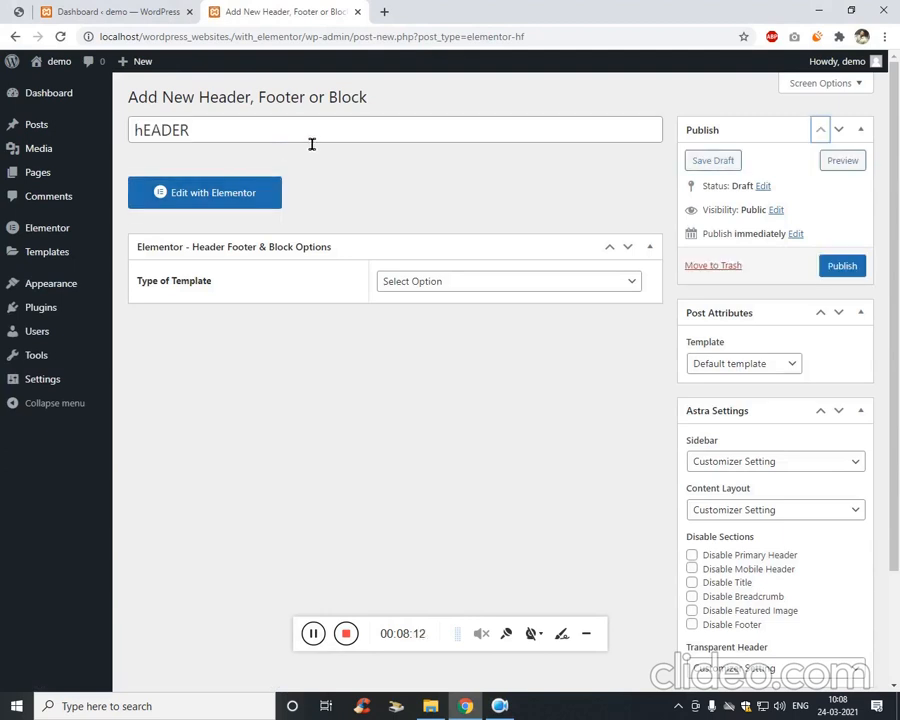
{"action": "key", "text": "shift+Tab"}
{"action": "key", "text": "shift+Tab"}
{"action": "type", "text": "Header"}
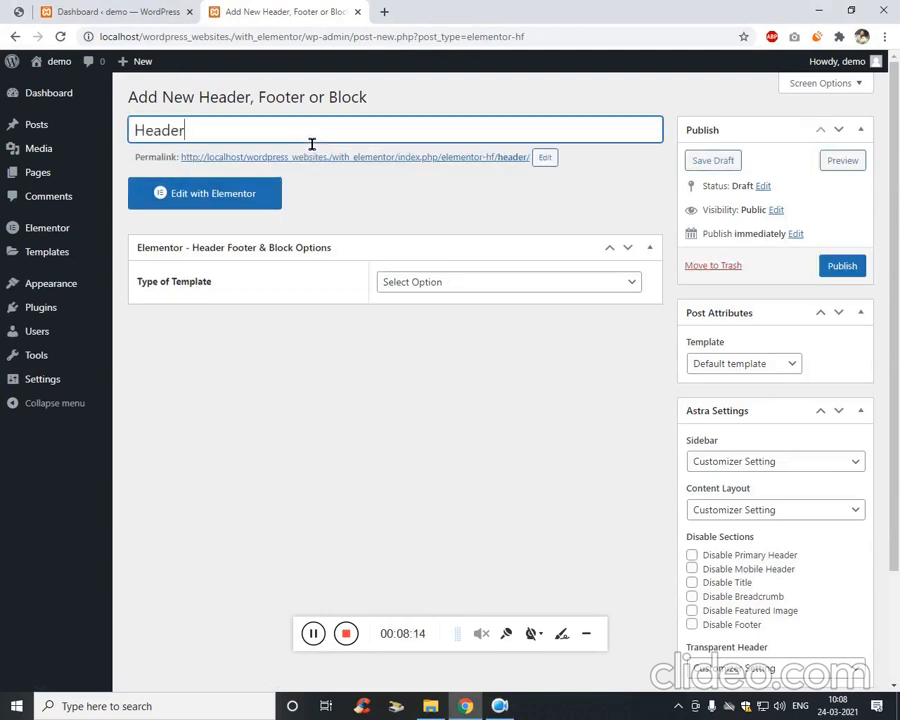
Set template type to Header, display on Entire Website, and publish.
{"action": "left_click", "coordinate": [412, 286]}
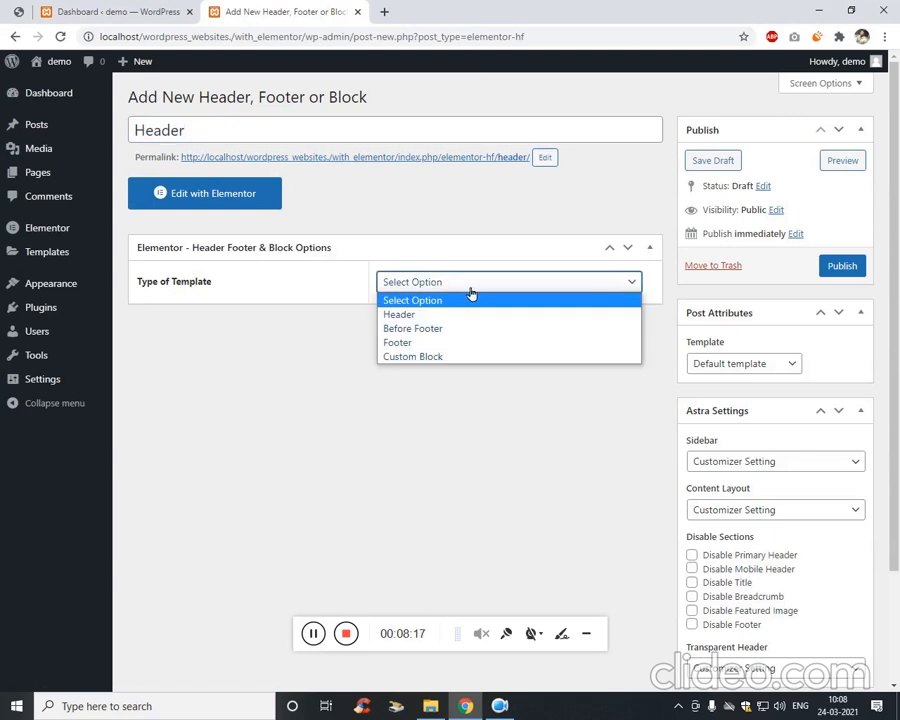
{"action": "left_click", "coordinate": [450, 314]}
{"action": "left_click", "coordinate": [422, 334]}
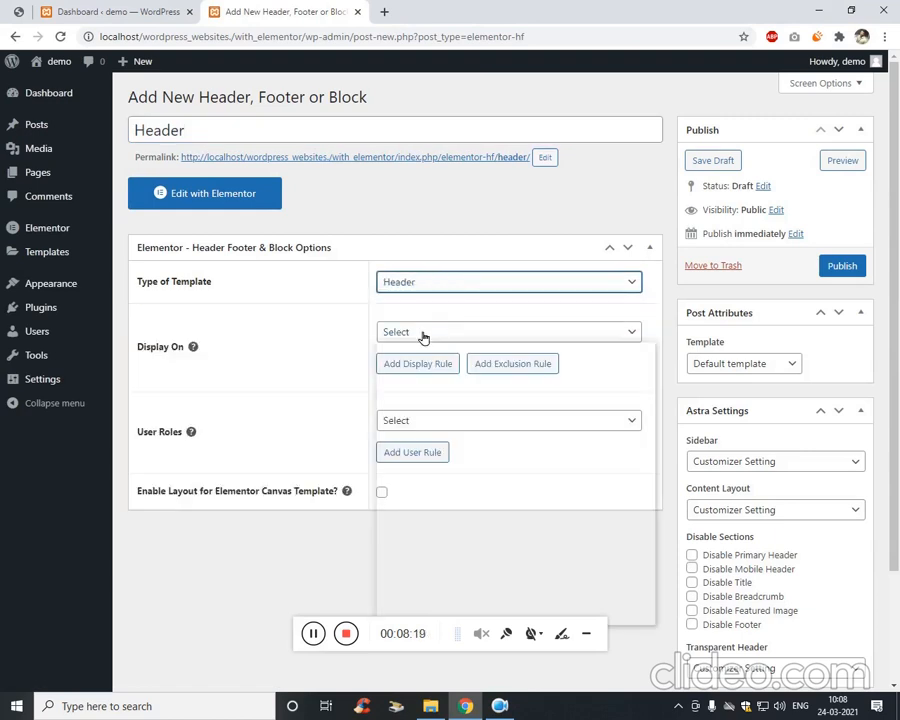
{"action": "left_click", "coordinate": [444, 379]}
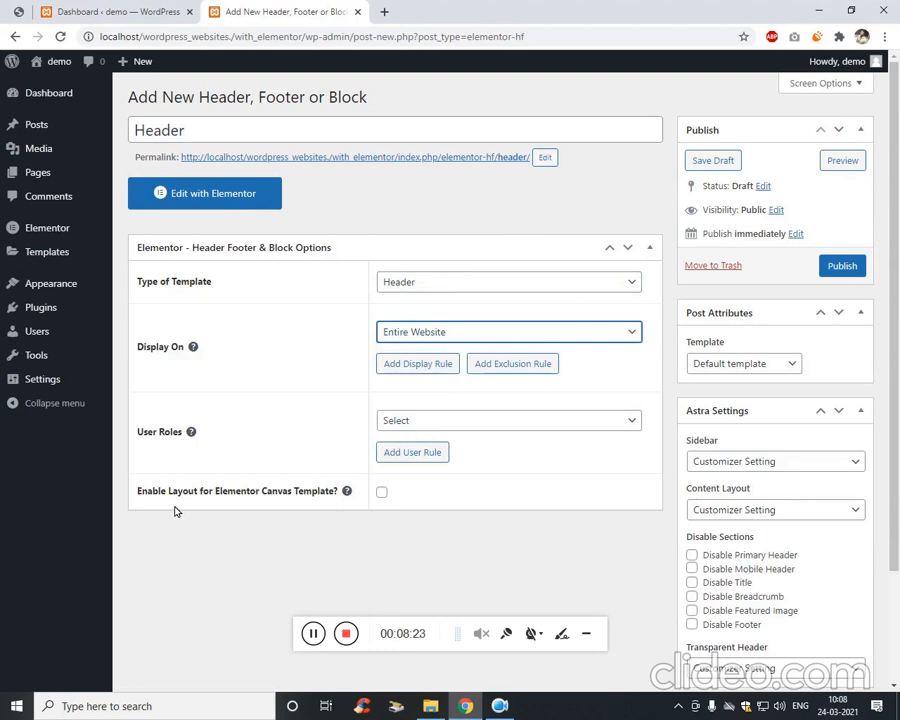
{"action": "left_click", "coordinate": [844, 266]}
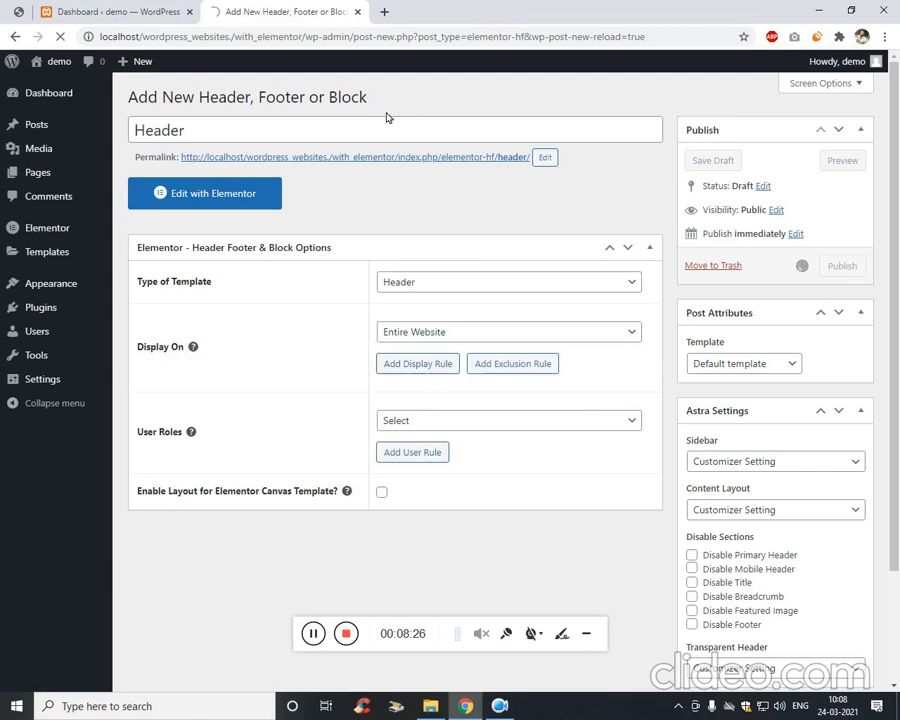
{"action": "right_click", "coordinate": [244, 200]}
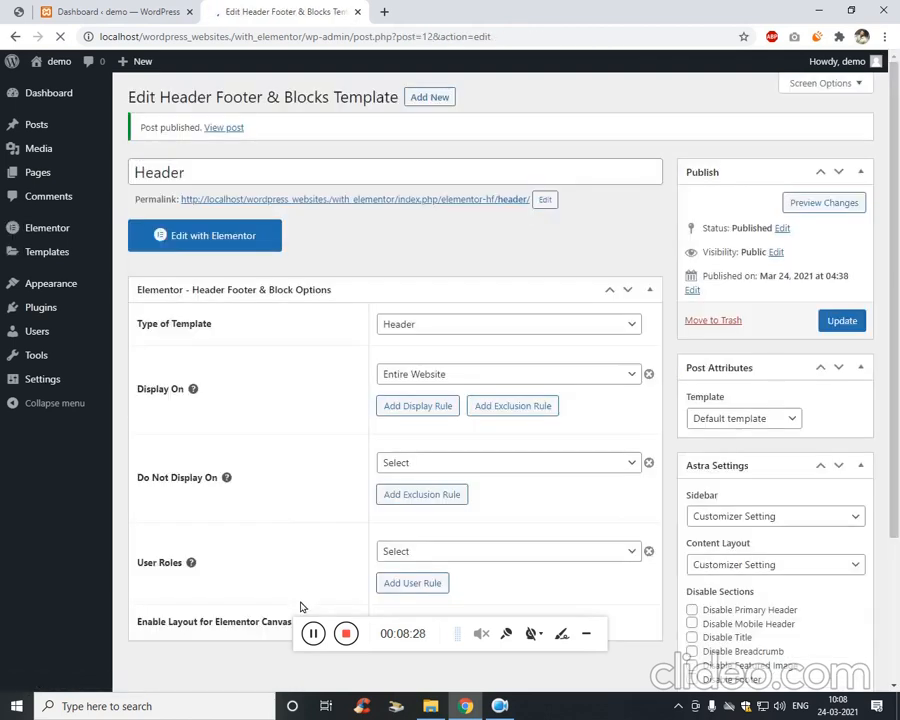
Open the Header template in Elementor, checking the elementor.png reference screenshot at full size.
{"action": "left_click", "coordinate": [207, 236]}
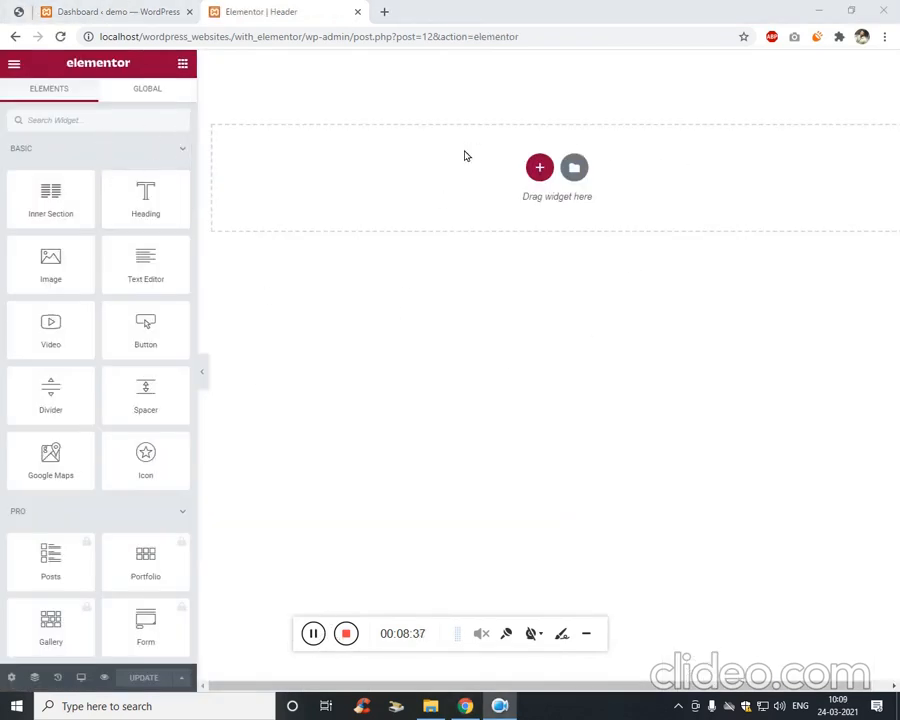
{"action": "left_click", "coordinate": [18, 11]}
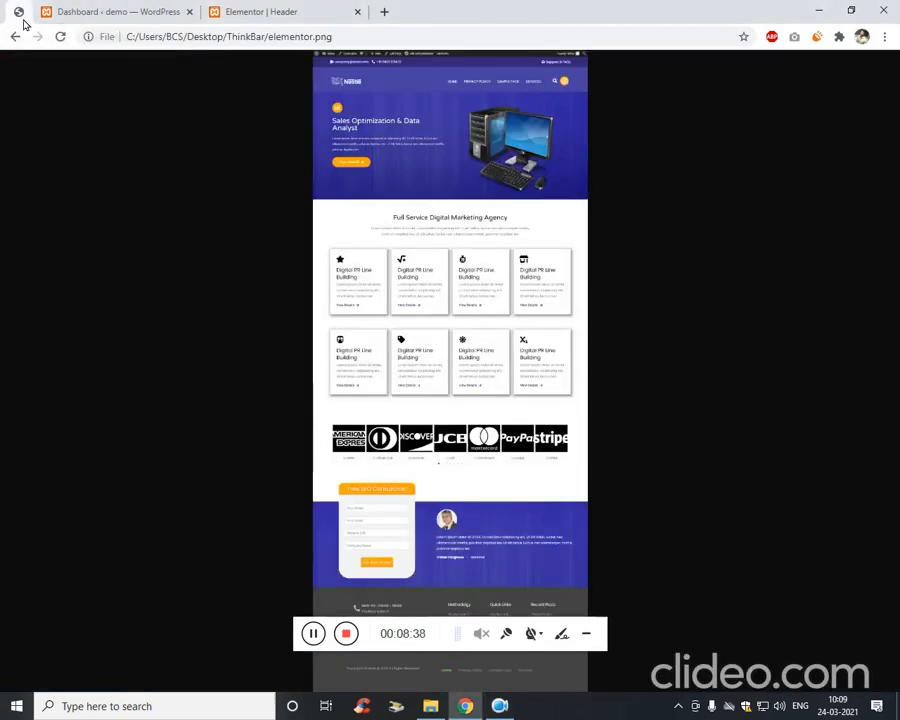
{"action": "left_click", "coordinate": [487, 107]}
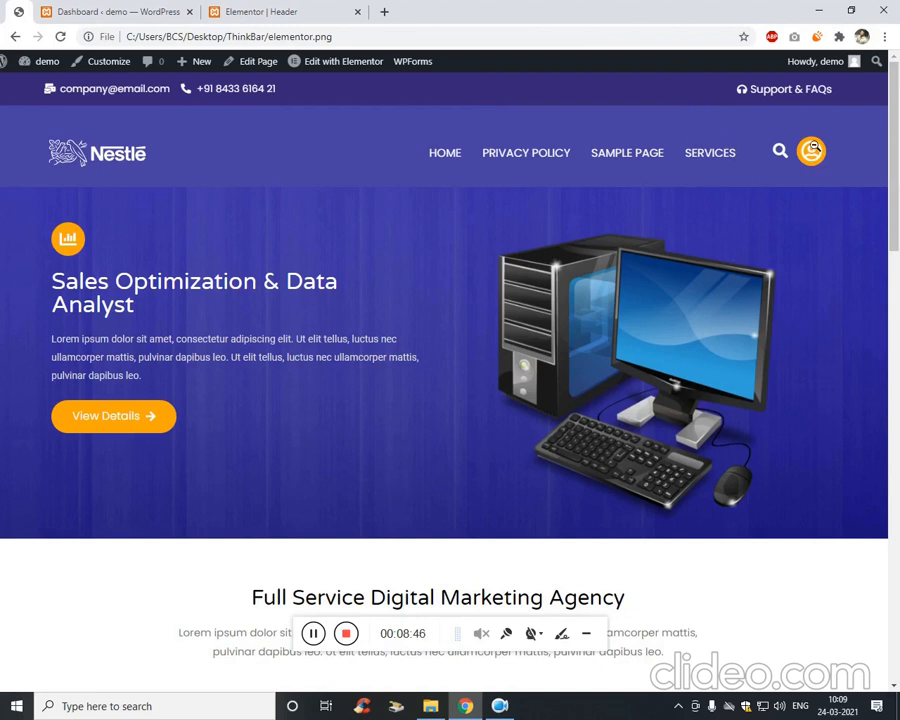
{"action": "left_click", "coordinate": [293, 16]}
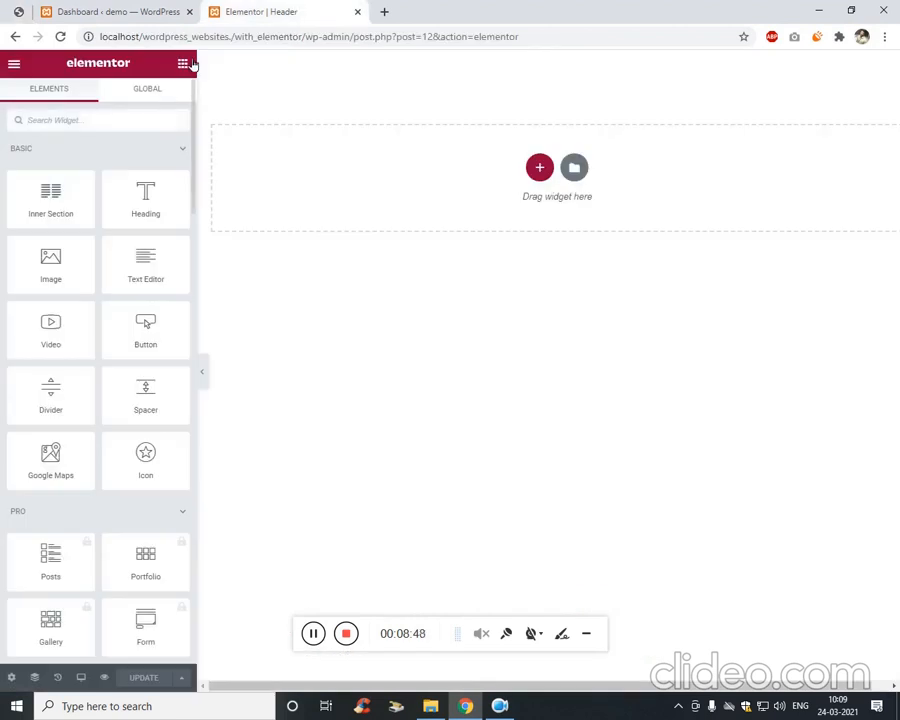
Open the Global Colors panel in Elementor's Site Settings.
{"action": "left_click", "coordinate": [147, 92]}
{"action": "left_click", "coordinate": [182, 63]}
{"action": "left_click", "coordinate": [13, 64]}
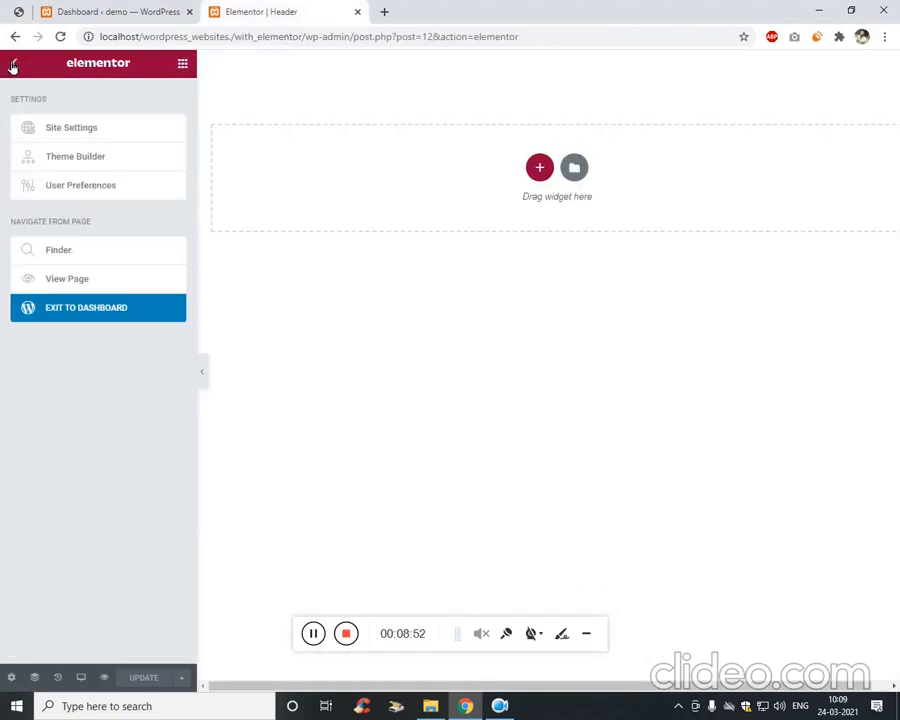
{"action": "left_click", "coordinate": [68, 132]}
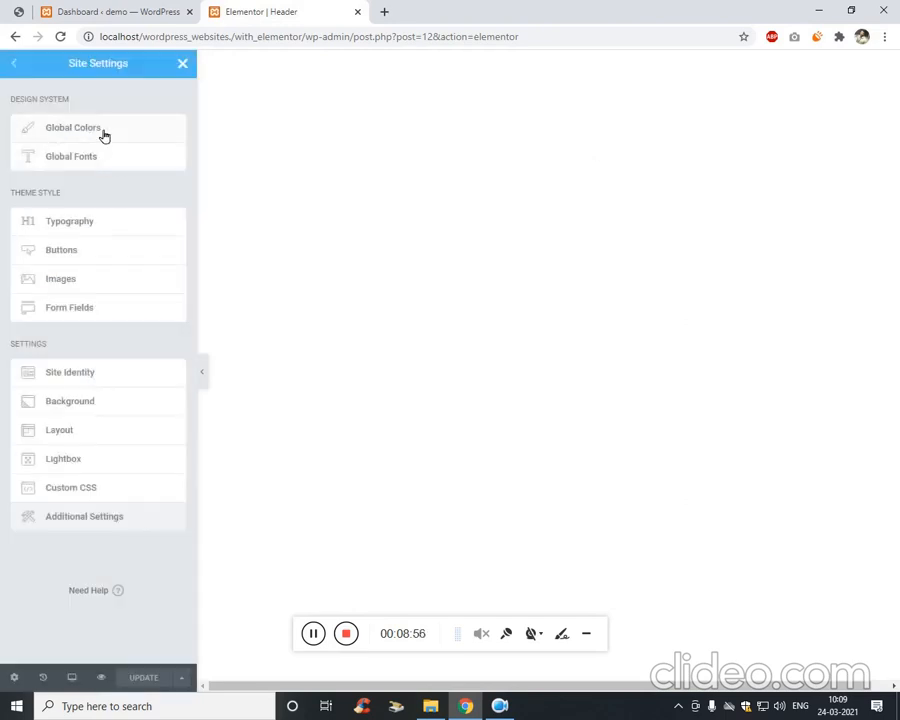
{"action": "left_click", "coordinate": [115, 133]}
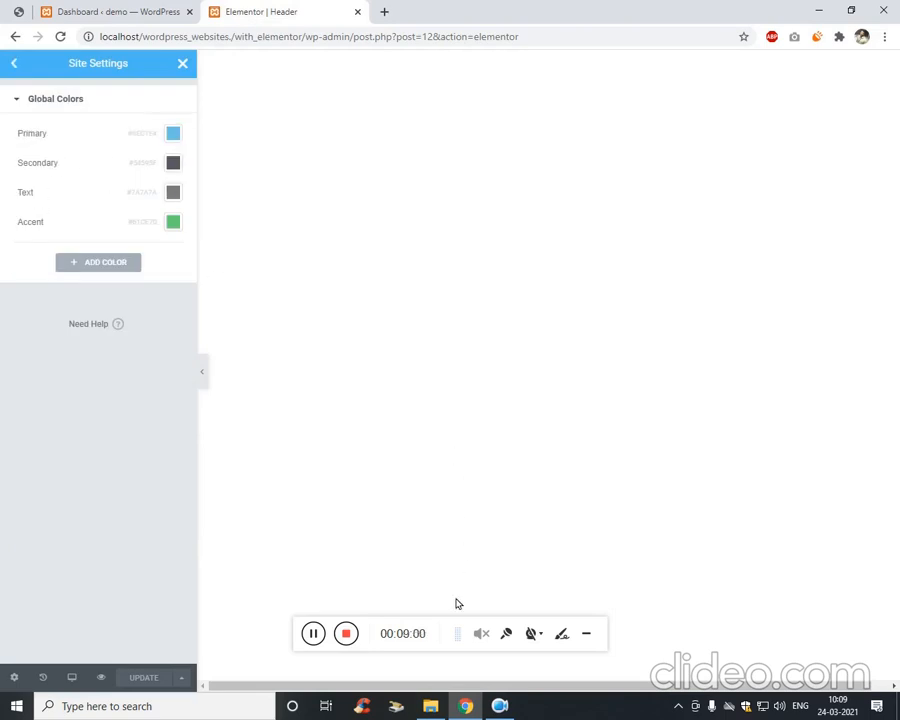
Open the colour-code notes file from the Desktop ThinkBar folder.
{"action": "left_click", "coordinate": [434, 708]}
{"action": "left_click", "coordinate": [319, 357]}
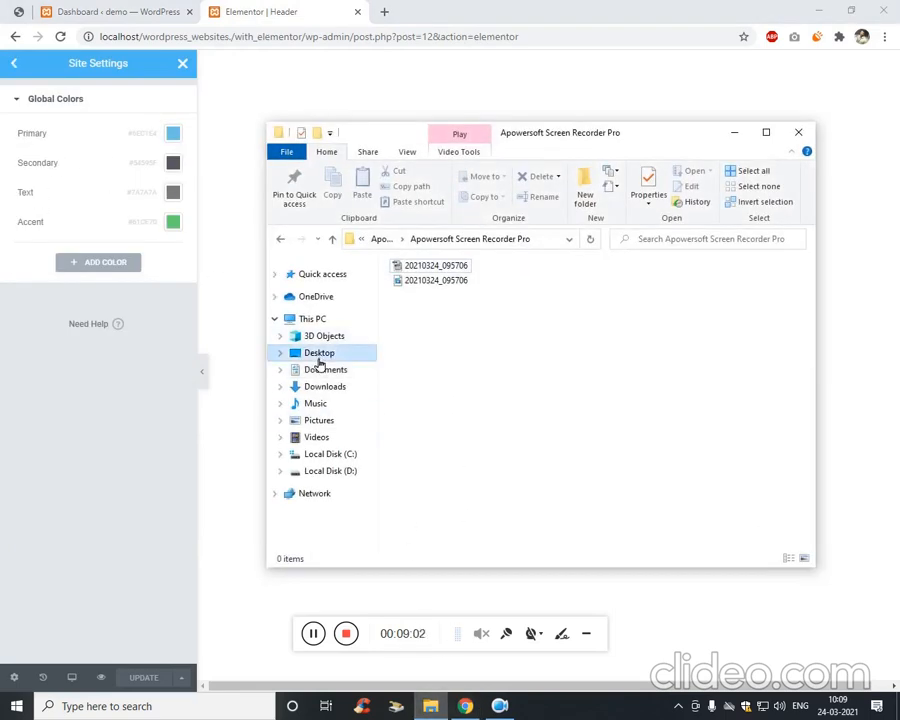
{"action": "double_click", "coordinate": [408, 310]}
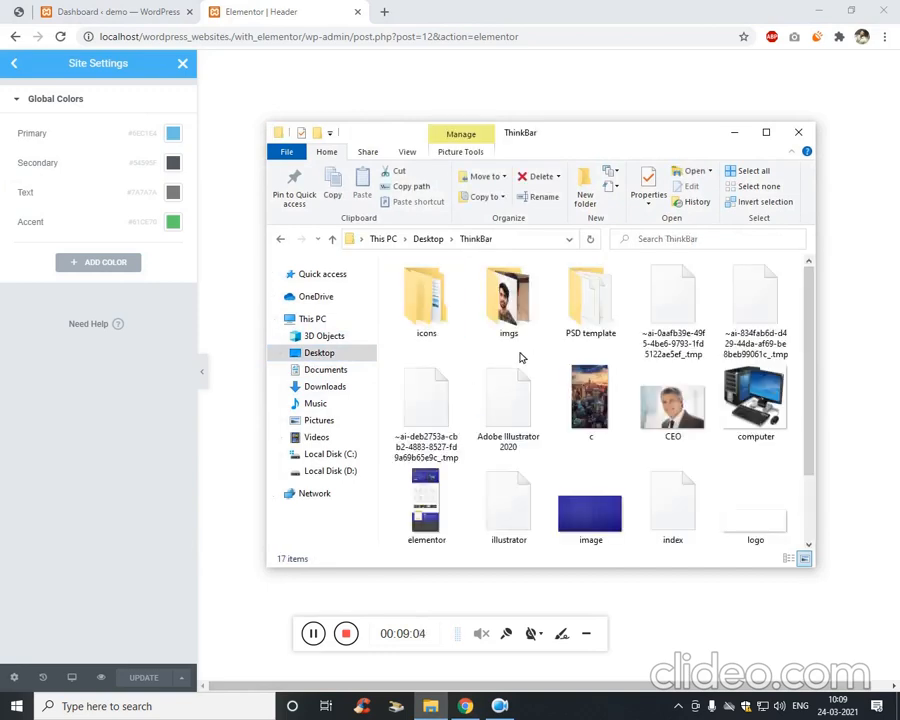
{"action": "double_click", "coordinate": [531, 524]}
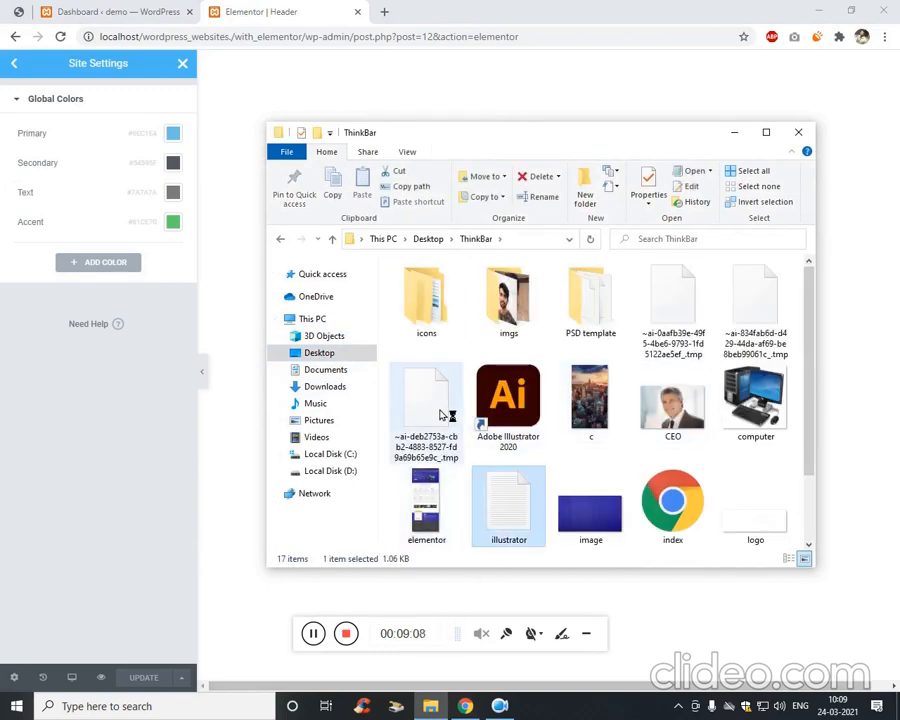
{"action": "left_click", "coordinate": [313, 633]}
{"action": "left_click", "coordinate": [321, 634]}
{"action": "left_click", "coordinate": [527, 230]}
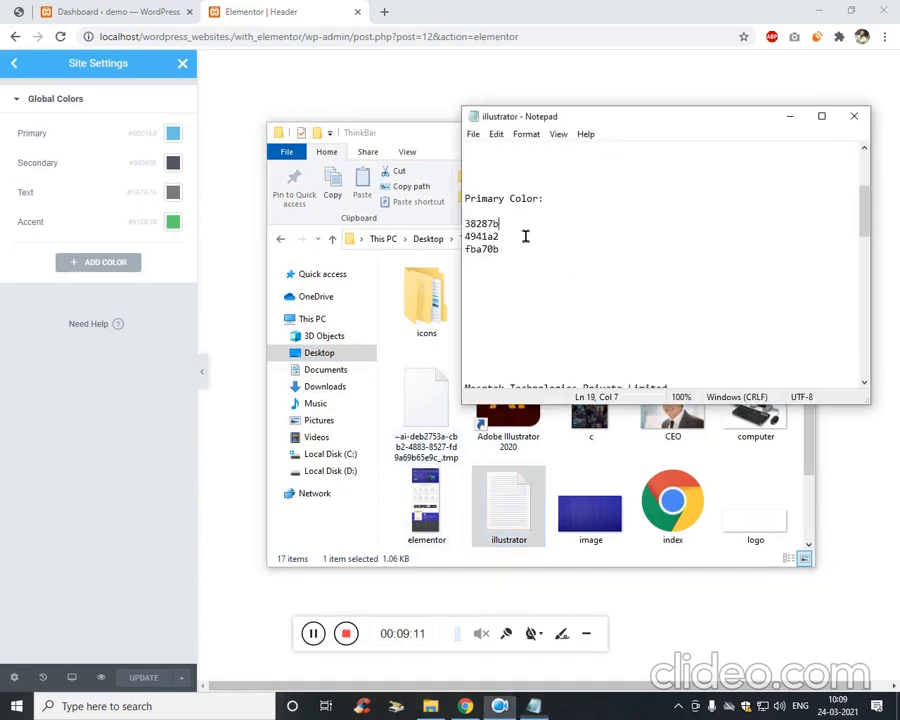
Paste 38287b as the Primary and 4941a2 as the Secondary global colour.
{"action": "double_click", "coordinate": [476, 229]}
{"action": "key", "text": "ctrl+c"}
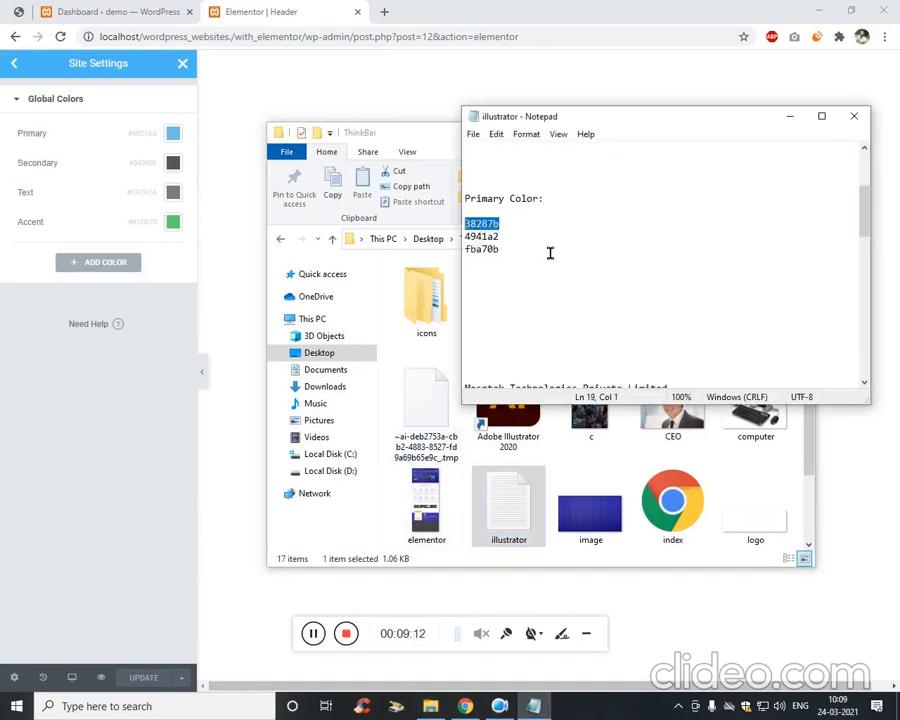
{"action": "left_click", "coordinate": [177, 138]}
{"action": "key", "text": "ctrl+v"}
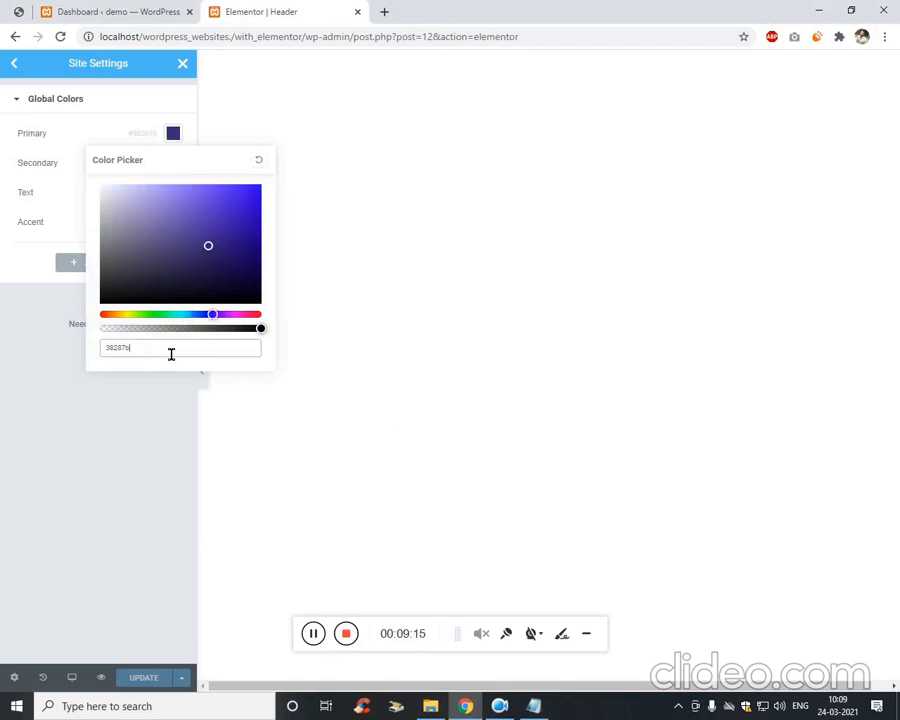
{"action": "left_click", "coordinate": [152, 510]}
{"action": "left_click", "coordinate": [533, 706]}
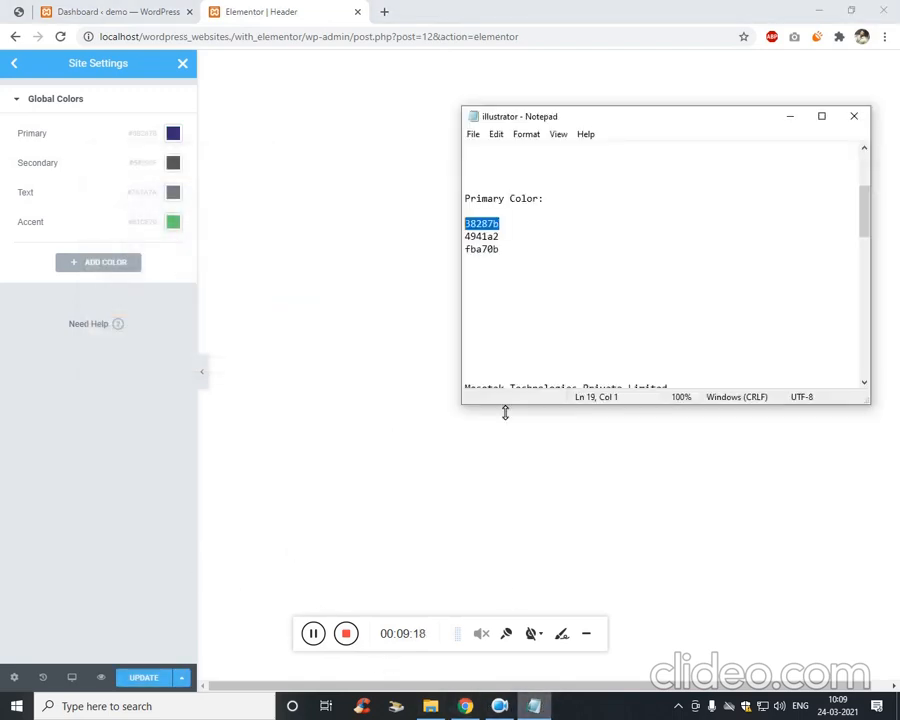
{"action": "left_click", "coordinate": [515, 241]}
{"action": "double_click", "coordinate": [481, 236]}
{"action": "key", "text": "ctrl+c"}
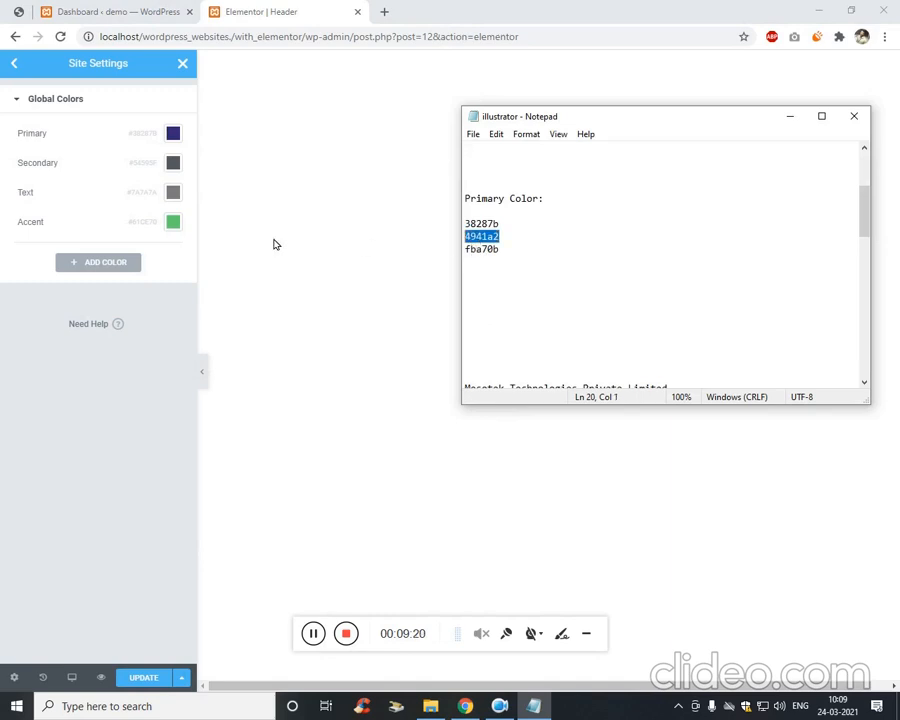
{"action": "left_click", "coordinate": [173, 163]}
{"action": "key", "text": "ctrl+v"}
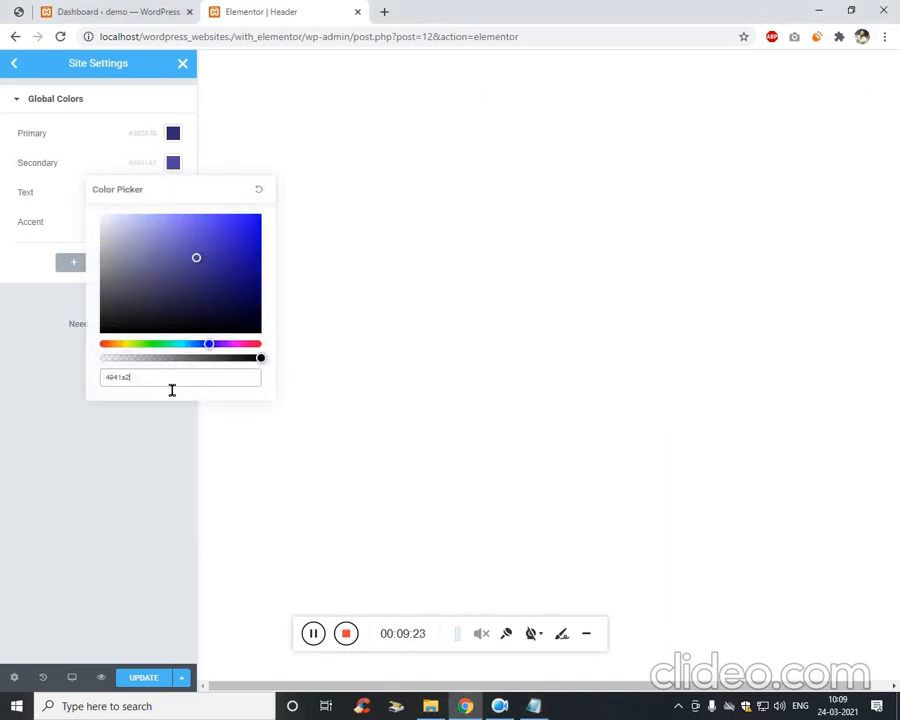
{"action": "left_click", "coordinate": [139, 504]}
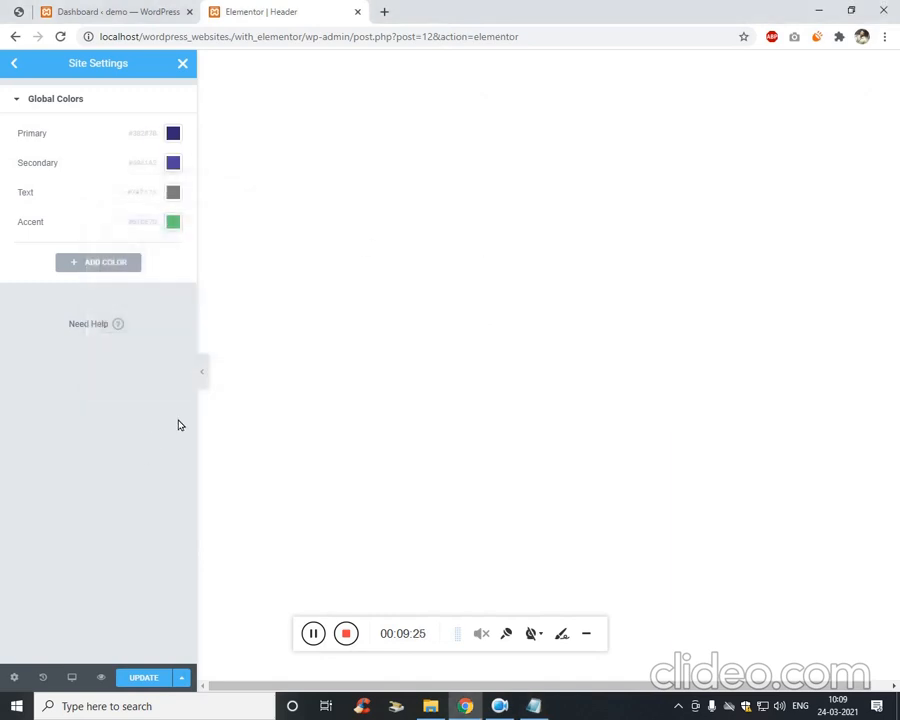
Set the Text global colour to fba70b and the Accent colour to grey.
{"action": "left_click", "coordinate": [533, 706]}
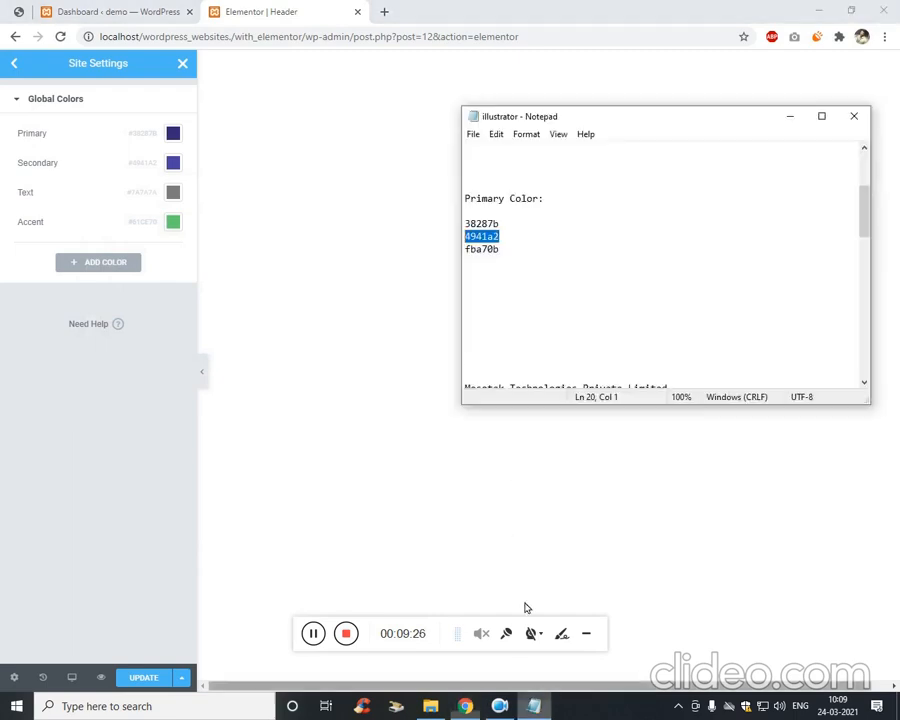
{"action": "left_click_drag", "start_coordinate": [526, 249], "coordinate": [463, 252]}
{"action": "key", "text": "ctrl+c"}
{"action": "left_click", "coordinate": [72, 350]}
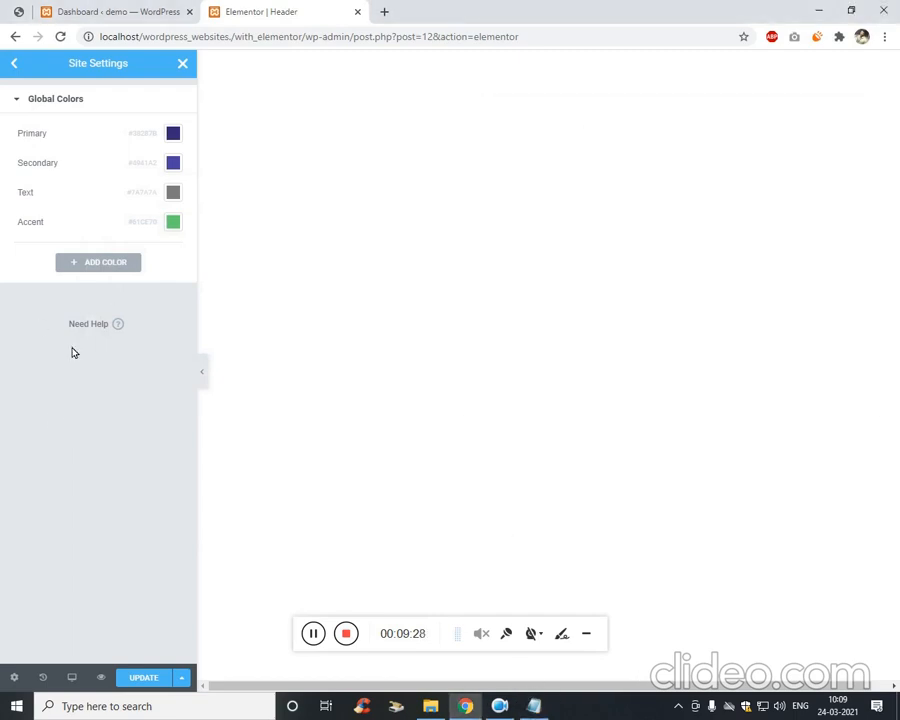
{"action": "left_click", "coordinate": [174, 192]}
{"action": "key", "text": "ctrl+v"}
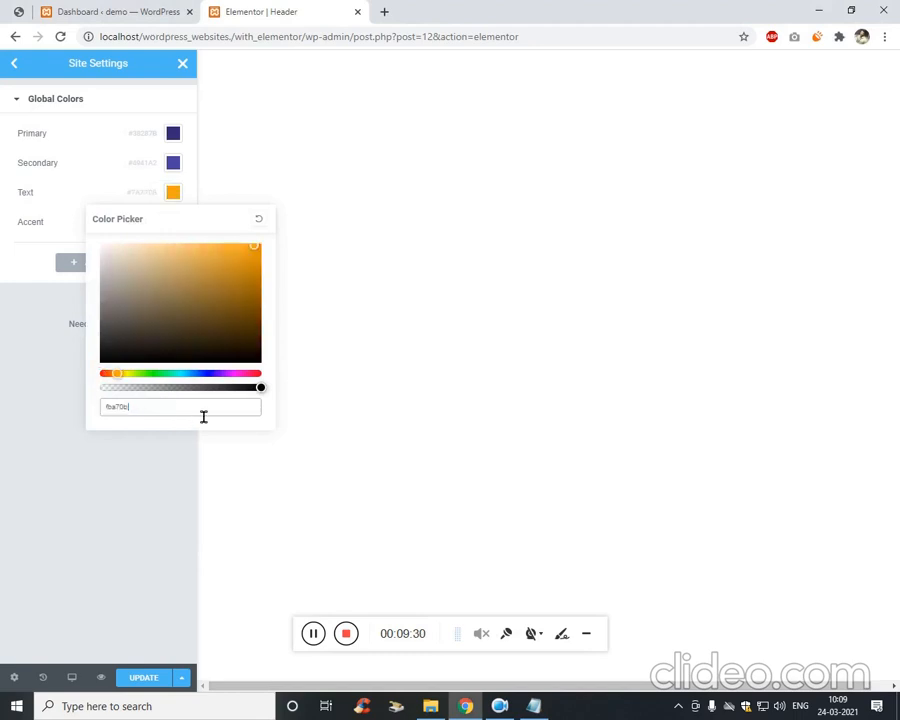
{"action": "left_click", "coordinate": [148, 364]}
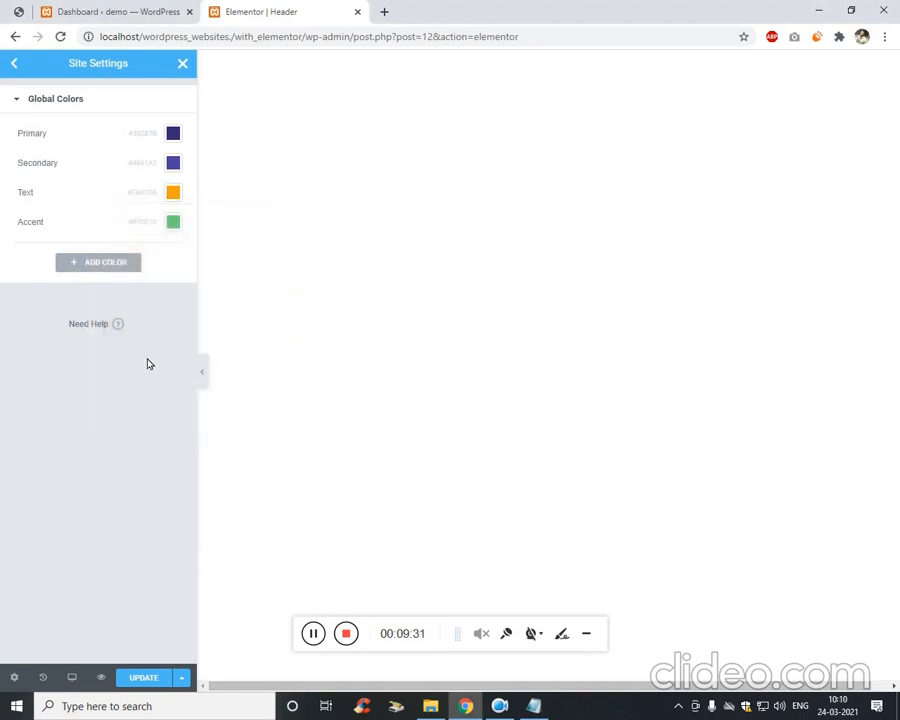
{"action": "left_click", "coordinate": [174, 222]}
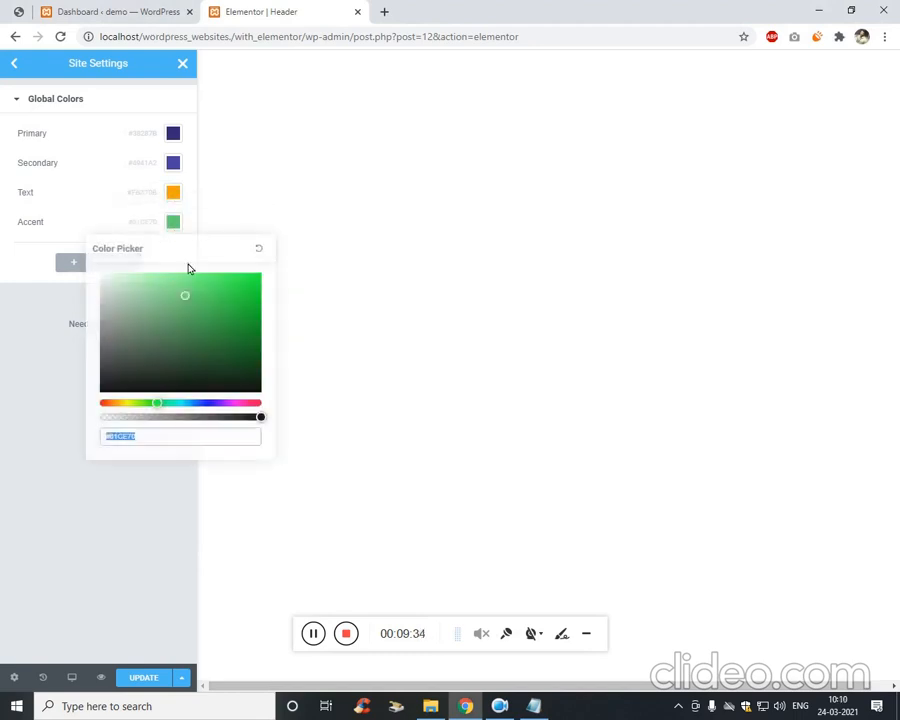
{"action": "mouse_move", "coordinate": [110, 346]}
{"action": "left_mouse_down"}
{"action": "mouse_move", "coordinate": [108, 311]}
{"action": "mouse_move", "coordinate": [99, 331]}
{"action": "left_mouse_up"}
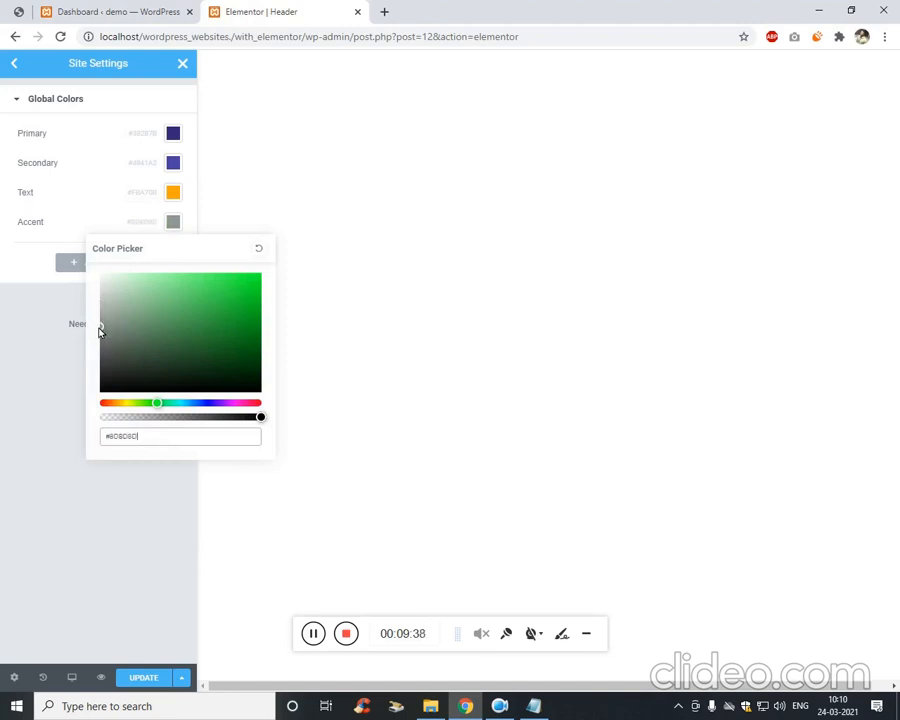
{"action": "left_click", "coordinate": [63, 369]}
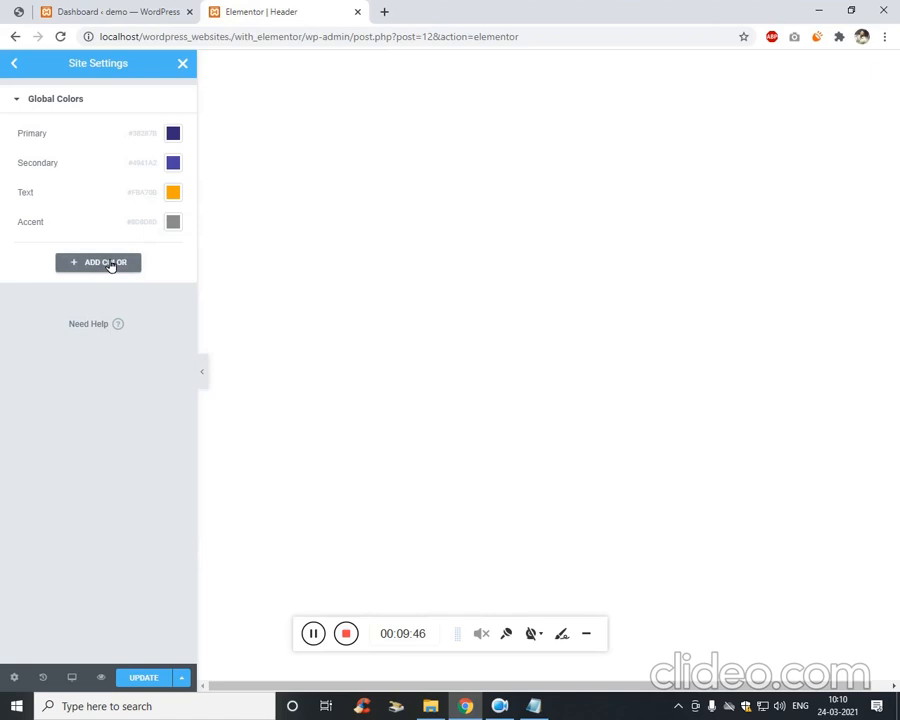
Add a new black global colour and save the colour changes.
{"action": "left_click", "coordinate": [110, 264]}
{"action": "left_click", "coordinate": [174, 254]}
{"action": "left_click", "coordinate": [126, 346]}
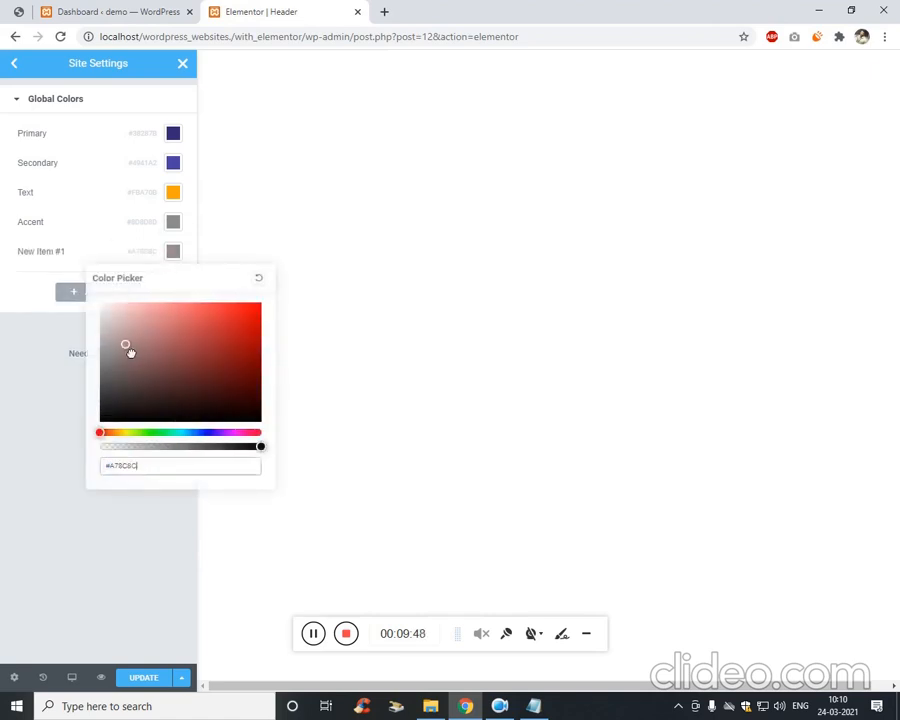
{"action": "left_click_drag", "start_coordinate": [128, 350], "coordinate": [88, 438]}
{"action": "left_click", "coordinate": [60, 536]}
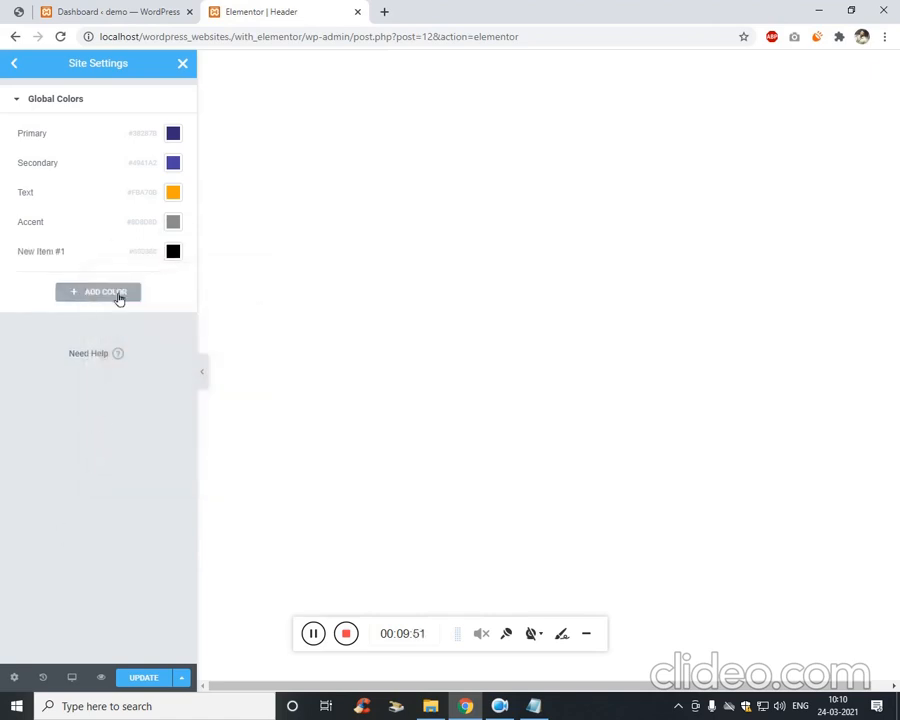
{"action": "left_click", "coordinate": [151, 679]}
Set the Primary global font to Poppins with Normal weight.
{"action": "left_click", "coordinate": [14, 66]}
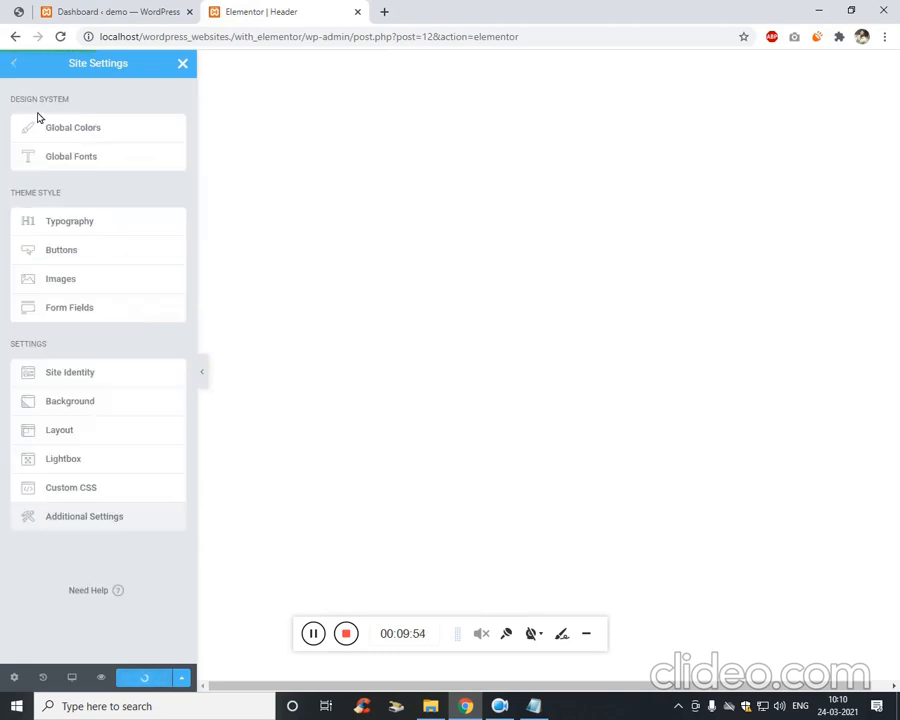
{"action": "left_click", "coordinate": [76, 157]}
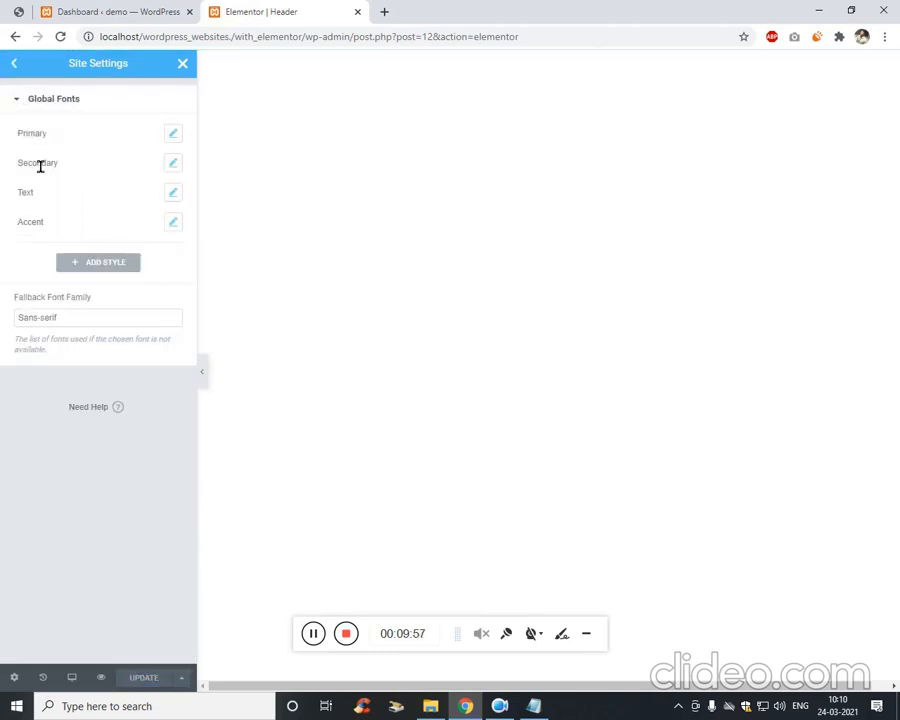
{"action": "left_click", "coordinate": [175, 135]}
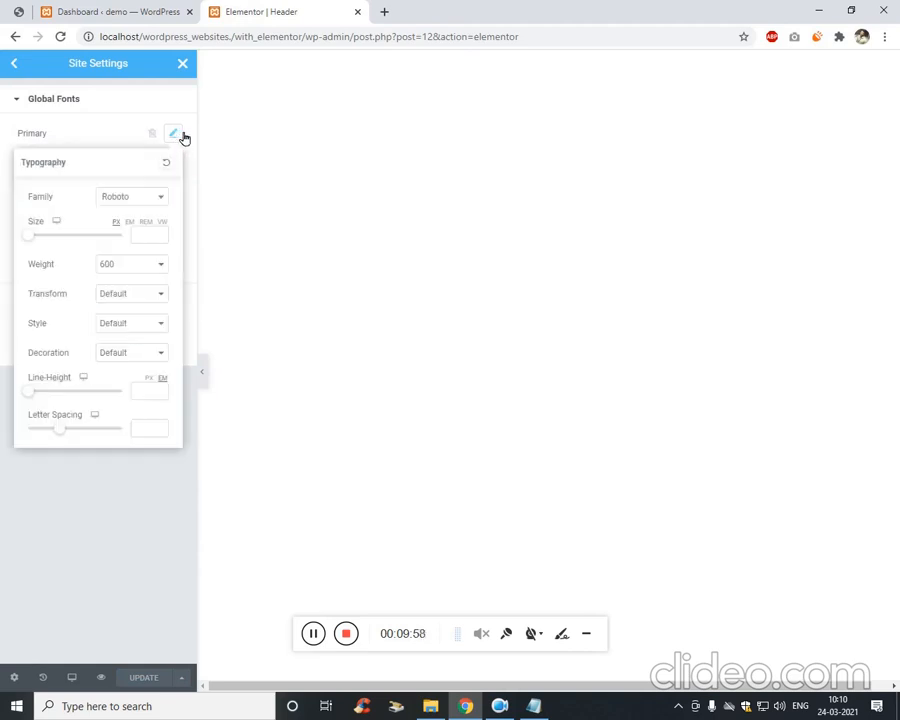
{"action": "left_click", "coordinate": [151, 204]}
{"action": "type", "text": "pop"}
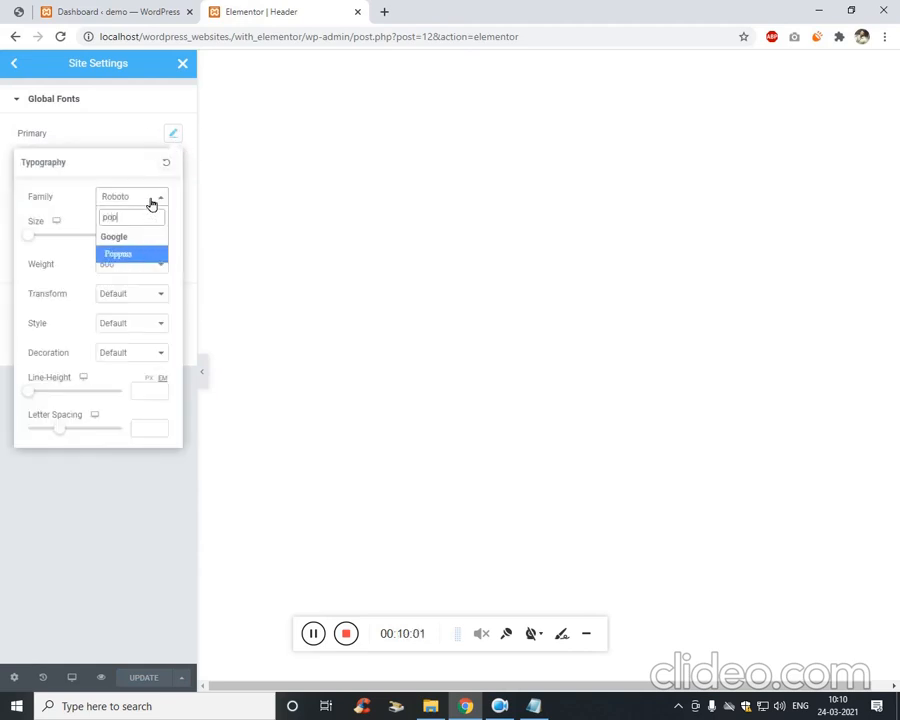
{"action": "left_click", "coordinate": [133, 252]}
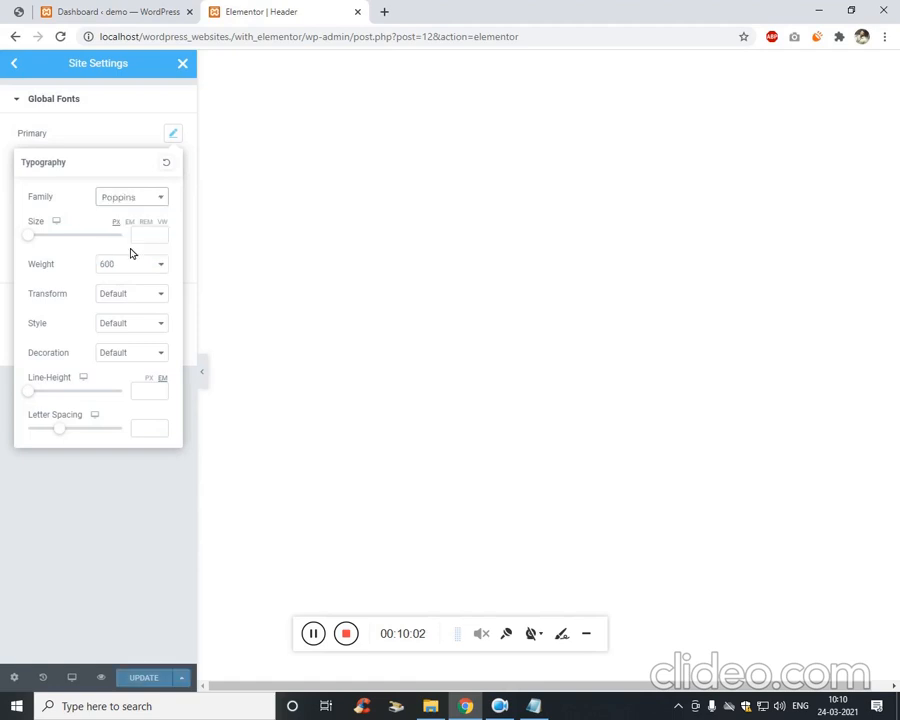
{"action": "left_click", "coordinate": [141, 263]}
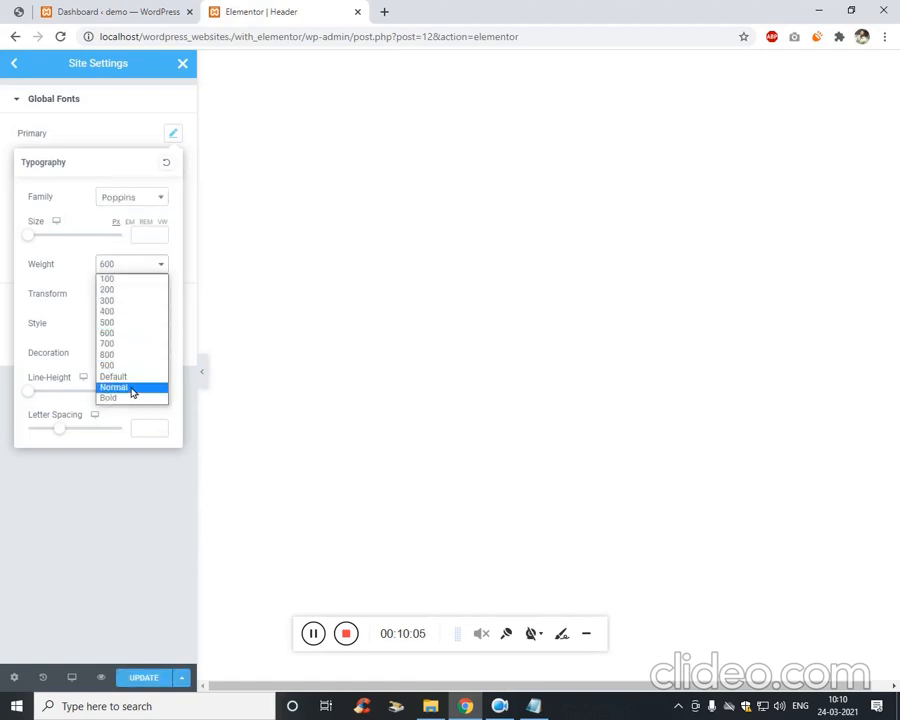
{"action": "left_click", "coordinate": [133, 388]}
{"action": "left_click", "coordinate": [82, 492]}
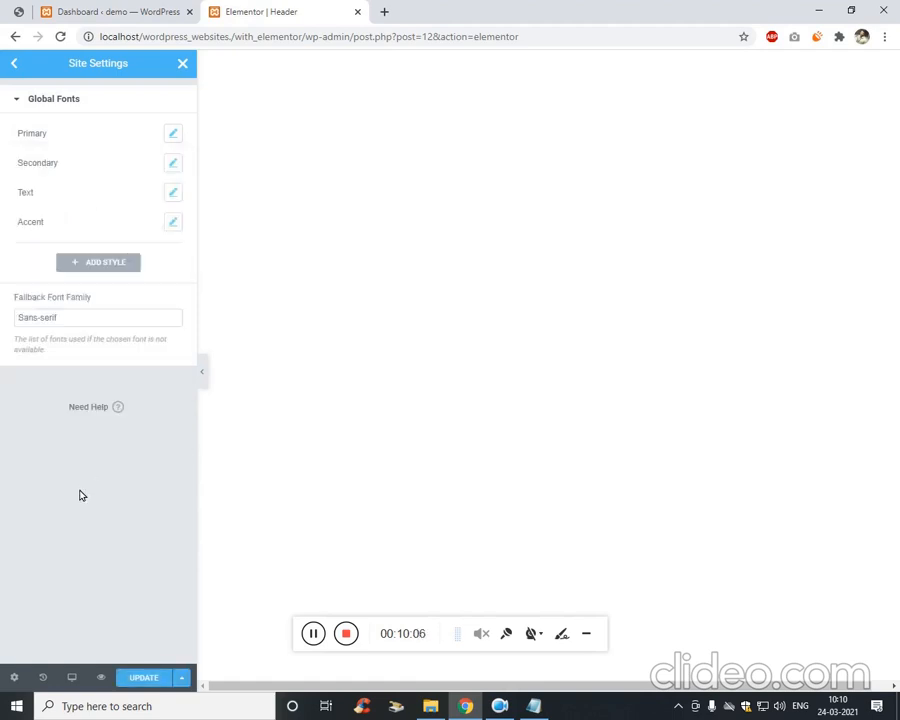
Set the Secondary global font to Varela Round, choose its weight, and save.
{"action": "left_click", "coordinate": [172, 165]}
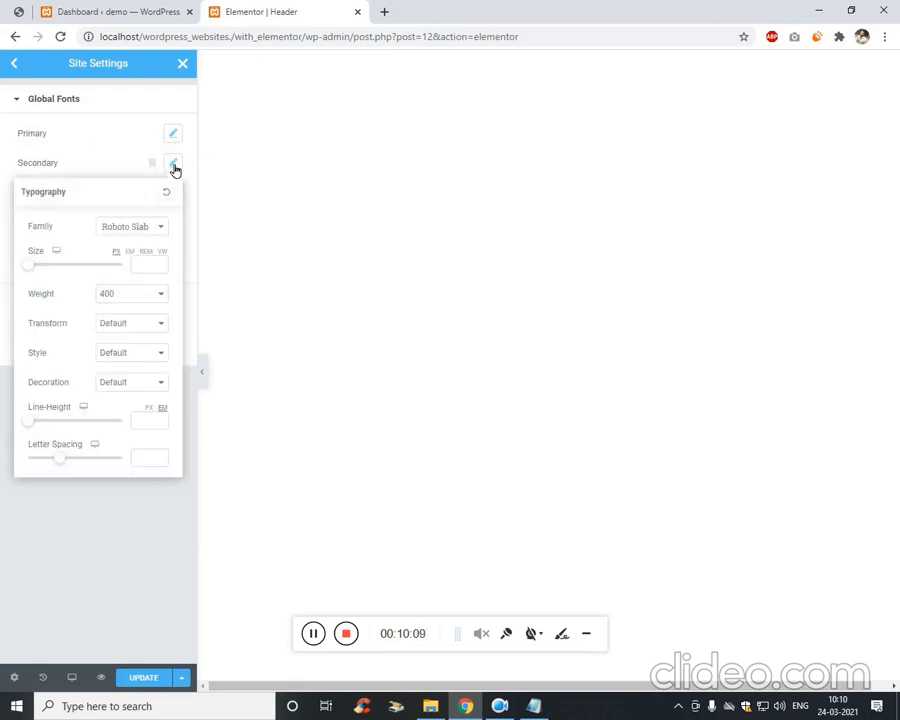
{"action": "type", "text": "val"}
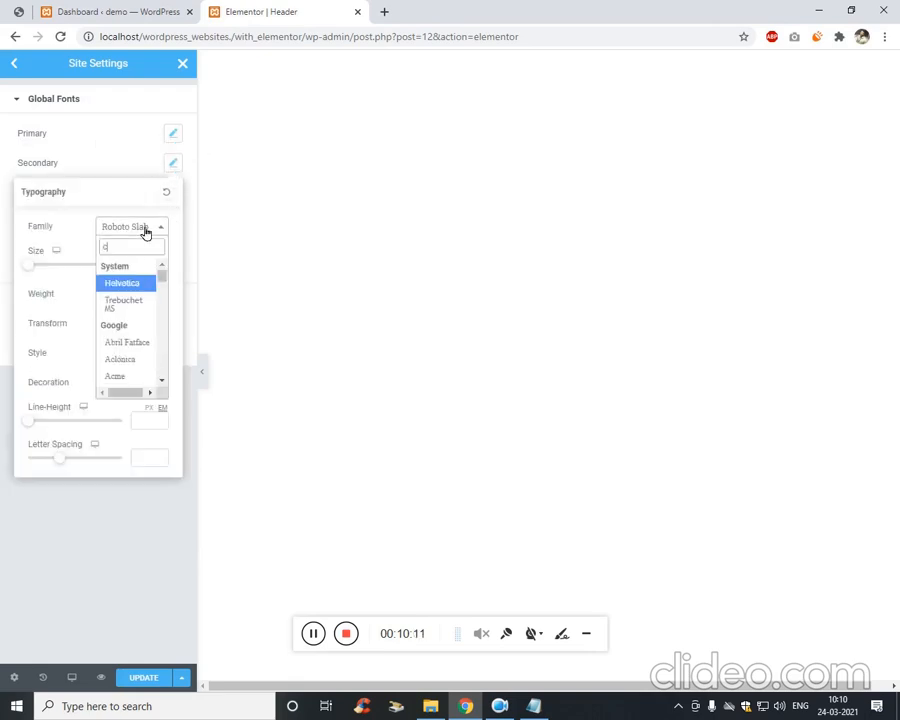
{"action": "key", "text": "BackSpace"}
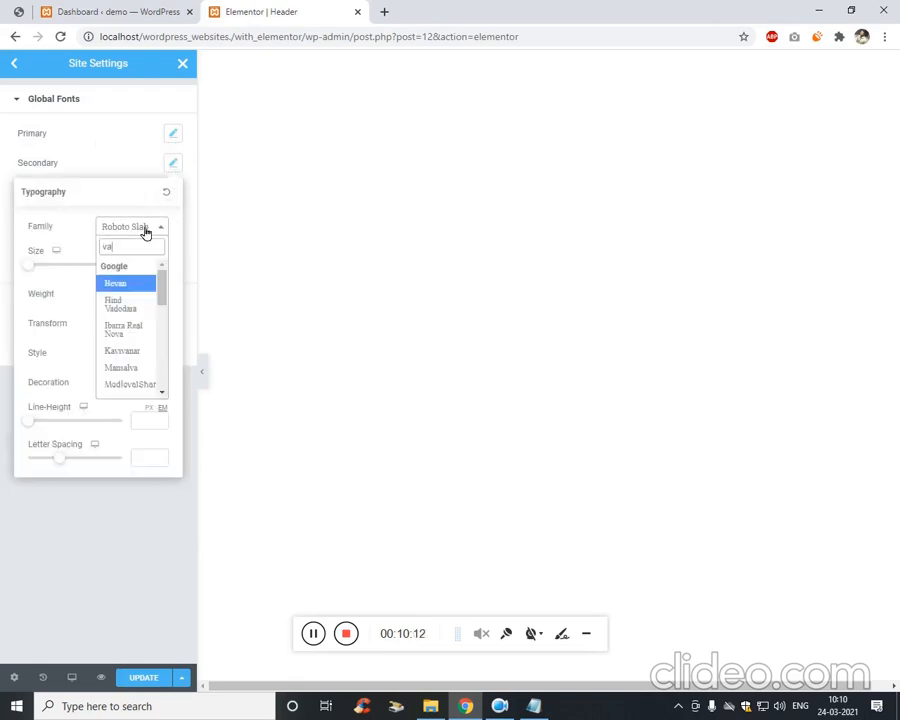
{"action": "type", "text": "r"}
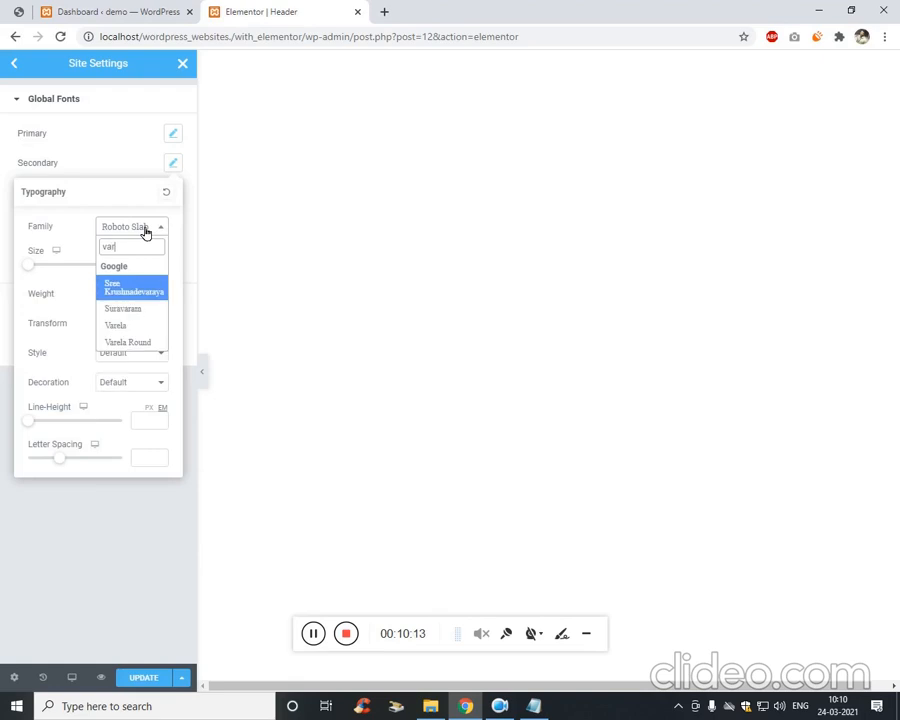
{"action": "left_click", "coordinate": [148, 343]}
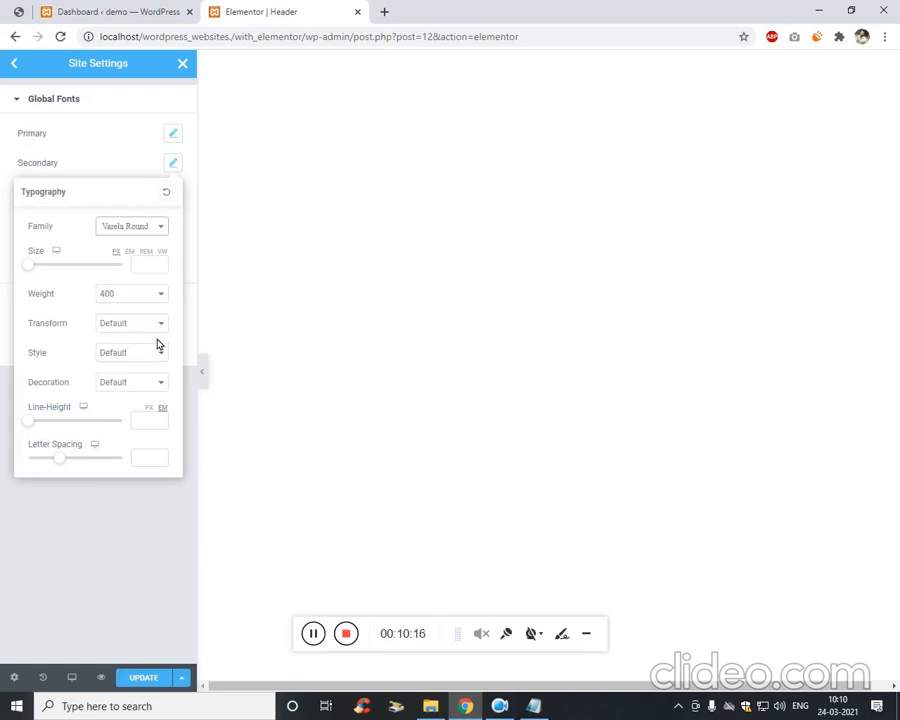
{"action": "left_click", "coordinate": [143, 298]}
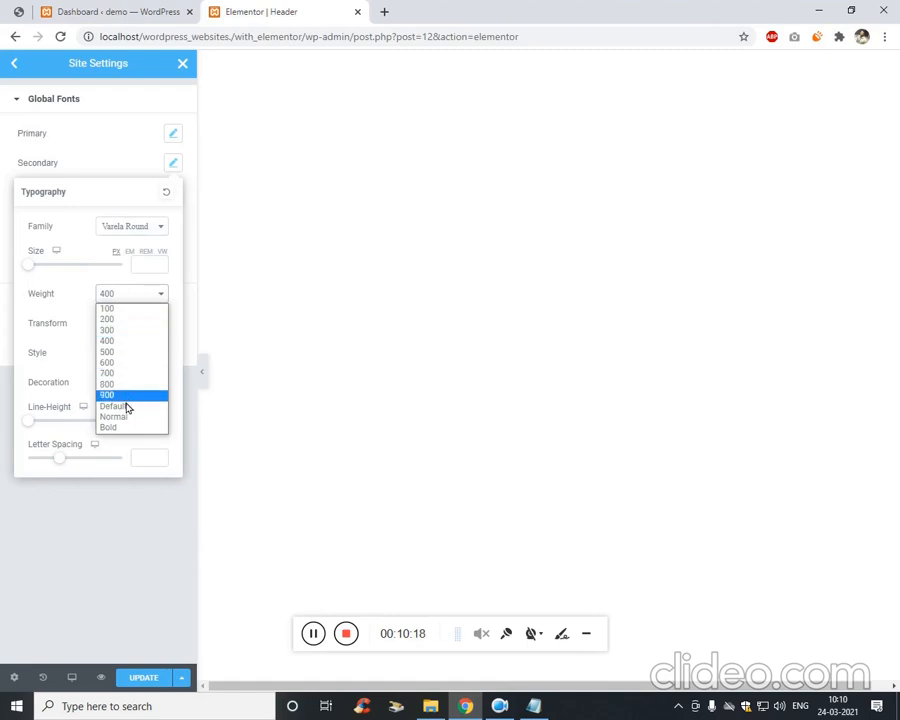
{"action": "left_click", "coordinate": [131, 424]}
{"action": "left_click", "coordinate": [155, 677]}
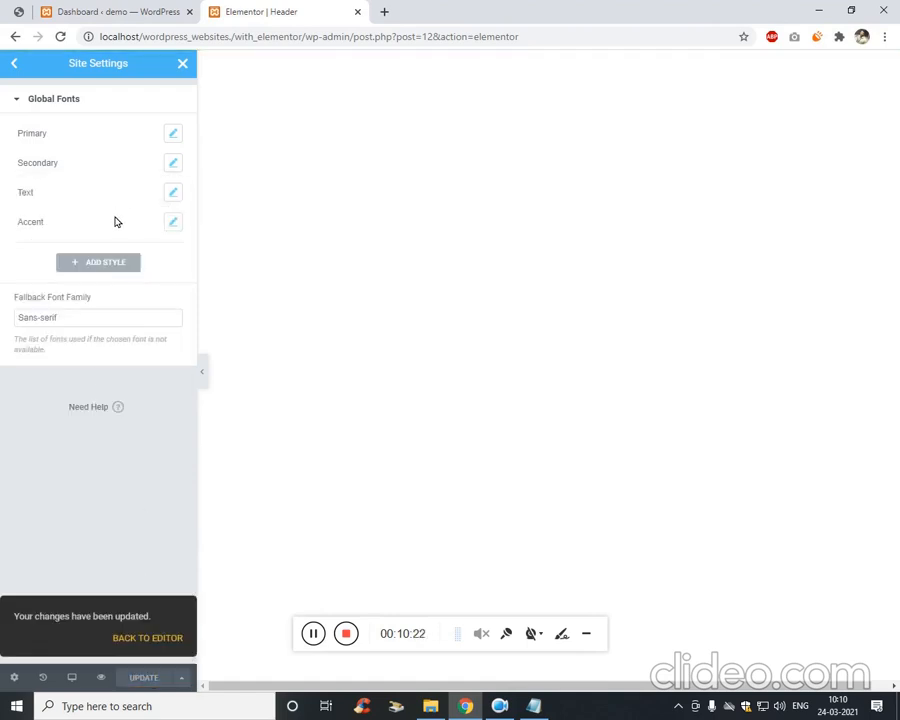
Recheck the Primary font settings, then return to the Site Settings list.
{"action": "left_click", "coordinate": [179, 134]}
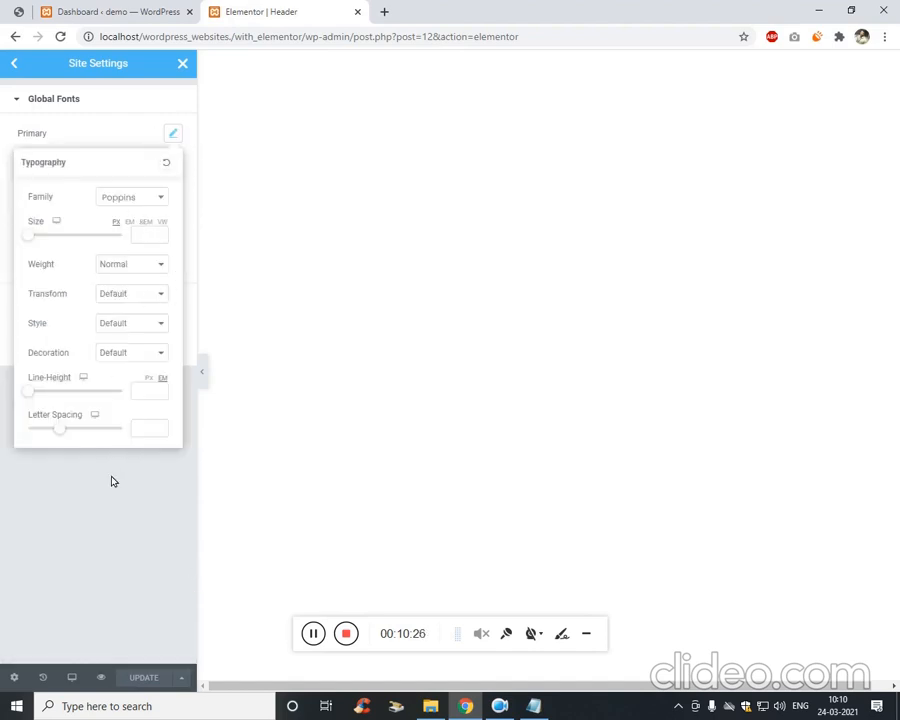
{"action": "left_click", "coordinate": [120, 560]}
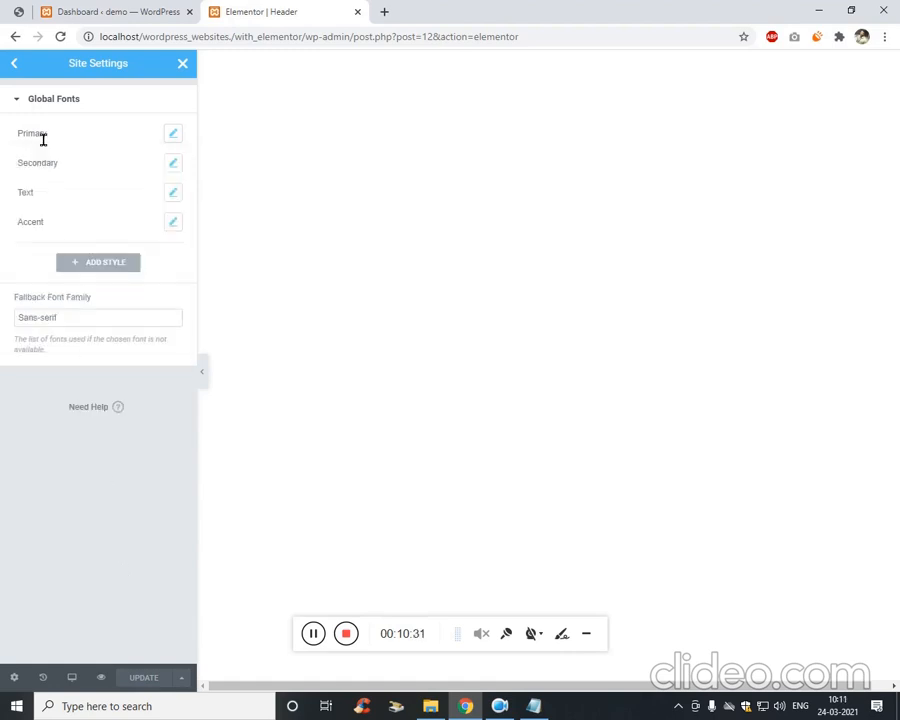
{"action": "left_click", "coordinate": [16, 63]}
Open Site Identity and start uploading files for the Site Logo.
{"action": "left_click", "coordinate": [313, 636]}
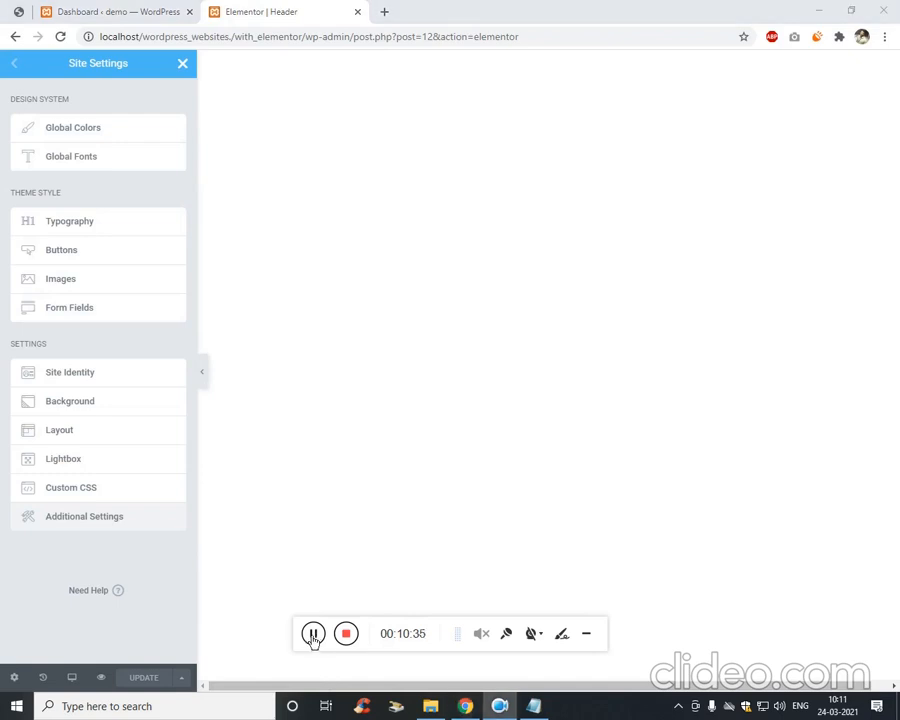
{"action": "left_click", "coordinate": [82, 383]}
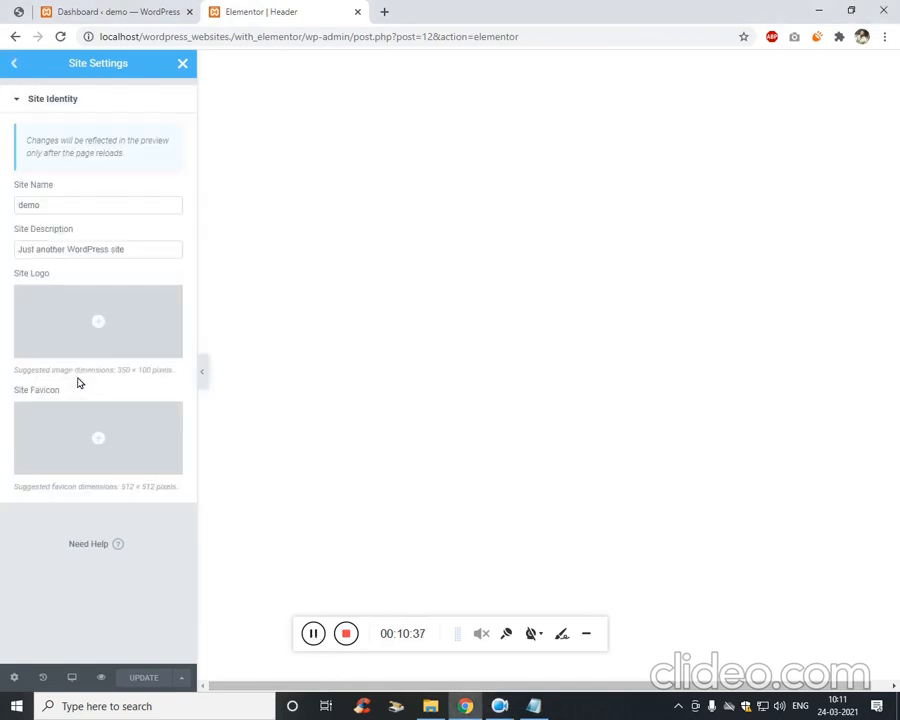
{"action": "left_click", "coordinate": [104, 321]}
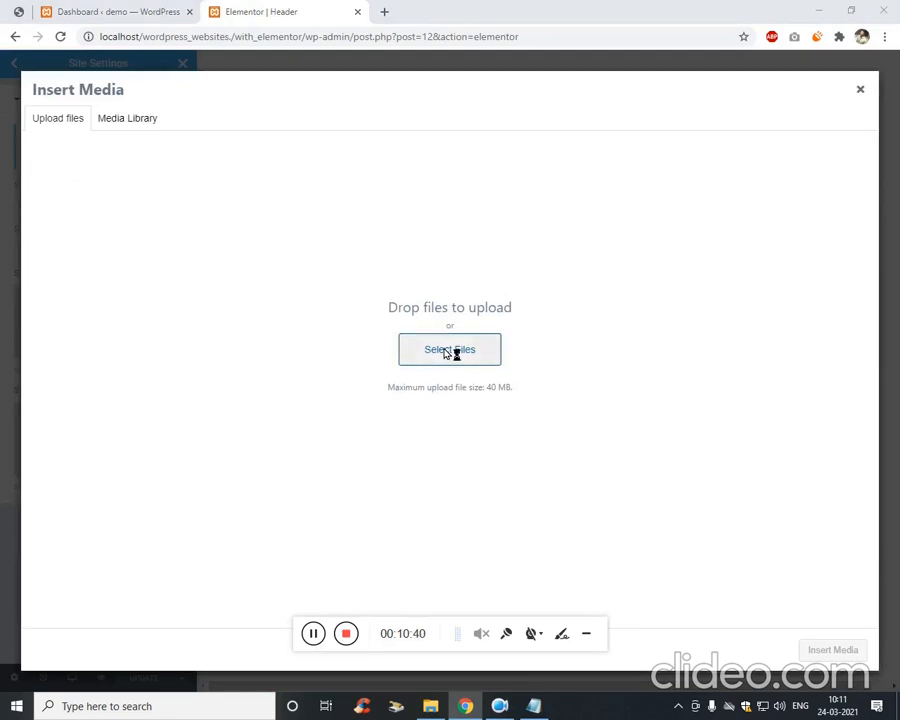
{"action": "left_click", "coordinate": [447, 351]}
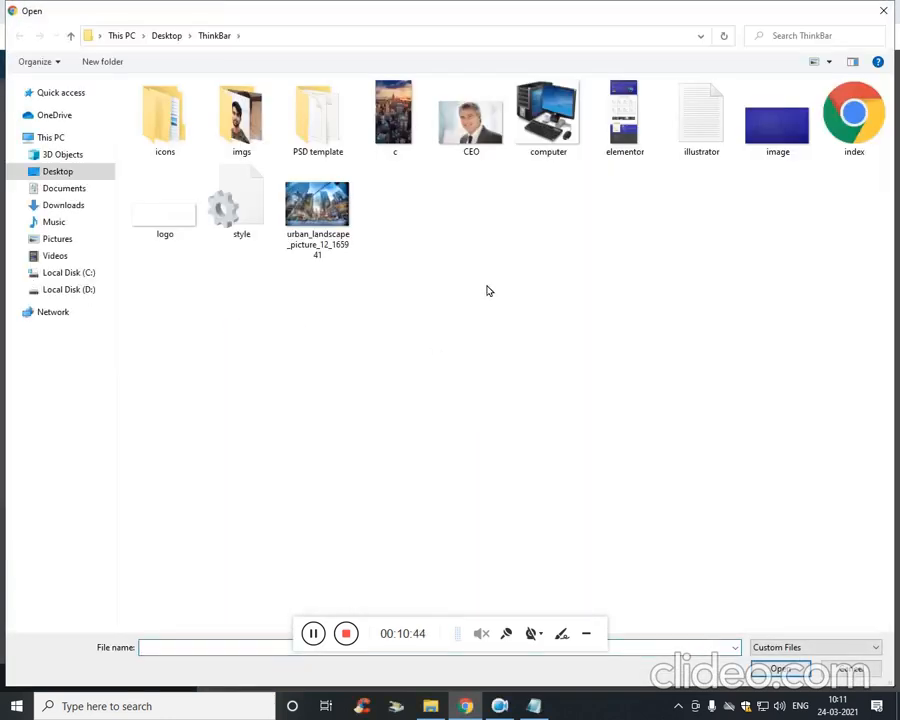
Upload the CEO, computer, logo and image files and set logo.png as Site Logo.
{"action": "left_click", "coordinate": [470, 120]}
{"action": "left_click", "coordinate": [546, 158], "text": "ctrl"}
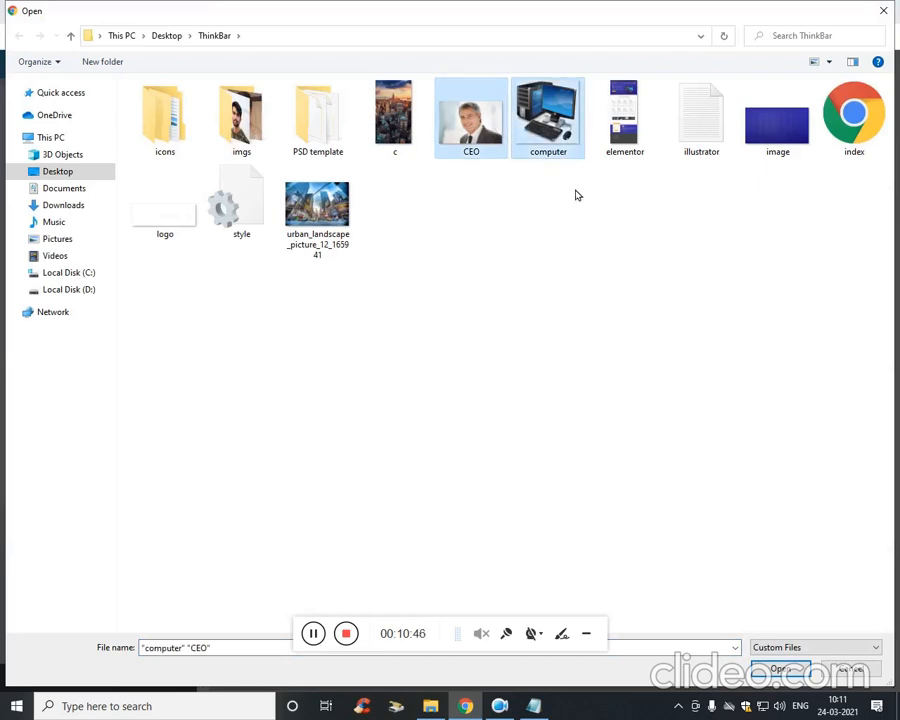
{"action": "left_click", "coordinate": [170, 214], "text": "ctrl"}
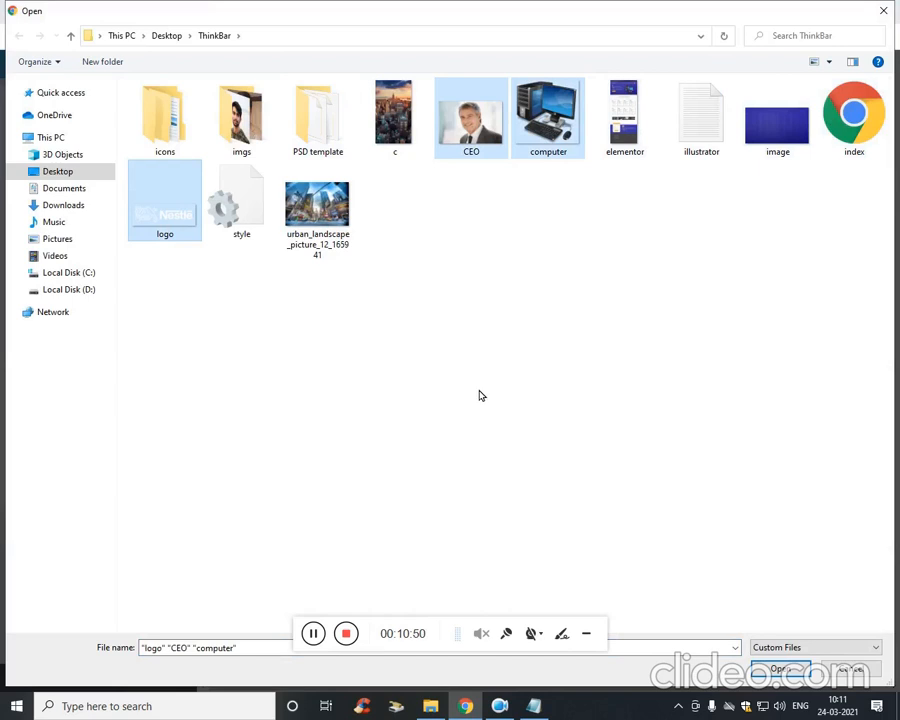
{"action": "left_click", "coordinate": [786, 132], "text": "ctrl"}
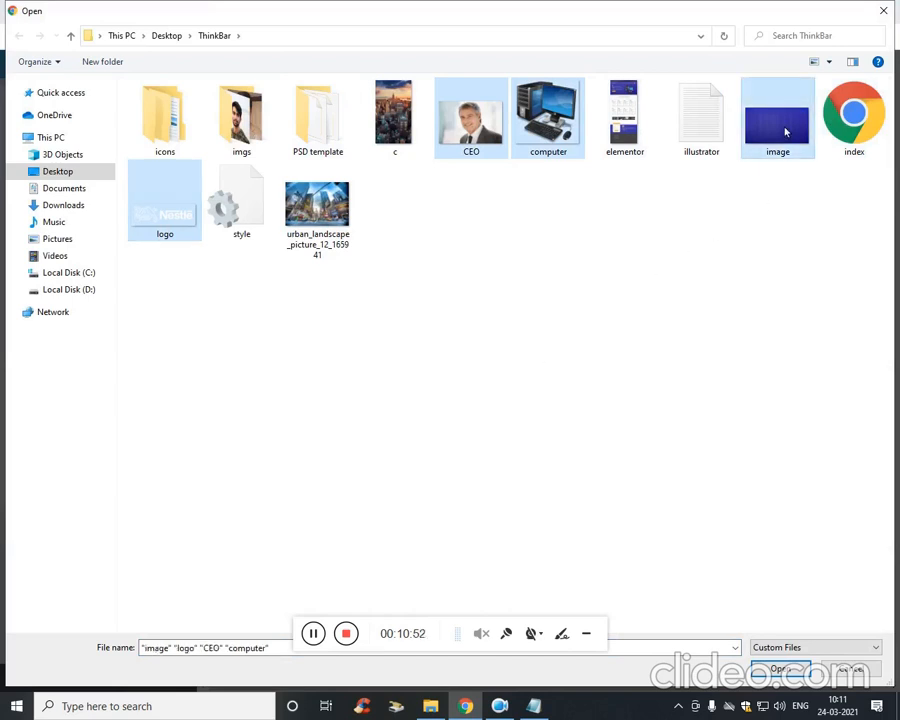
{"action": "key", "text": "Return"}
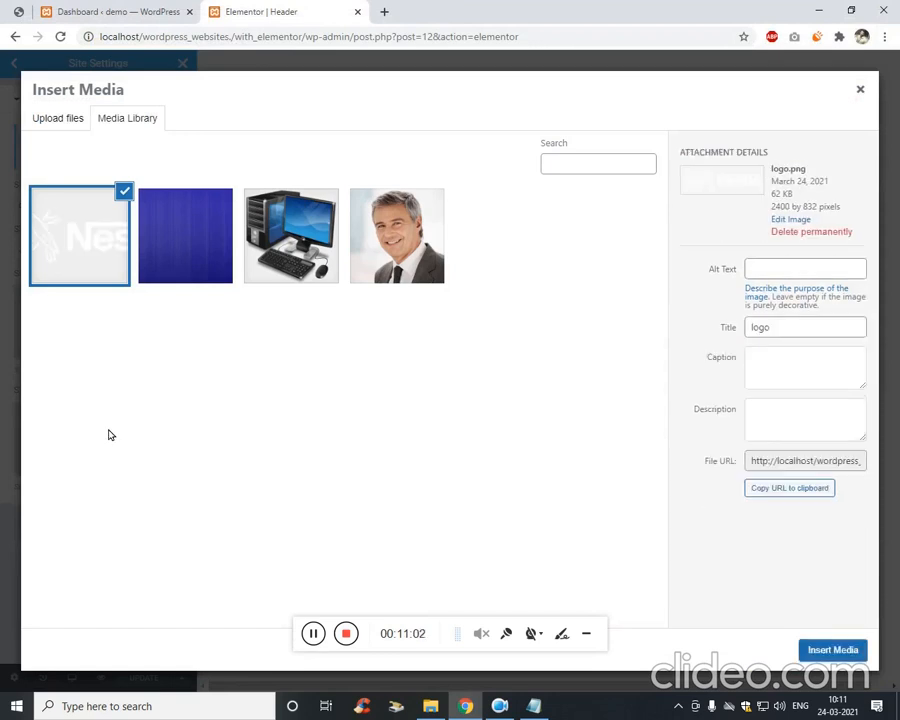
{"action": "left_click", "coordinate": [833, 651]}
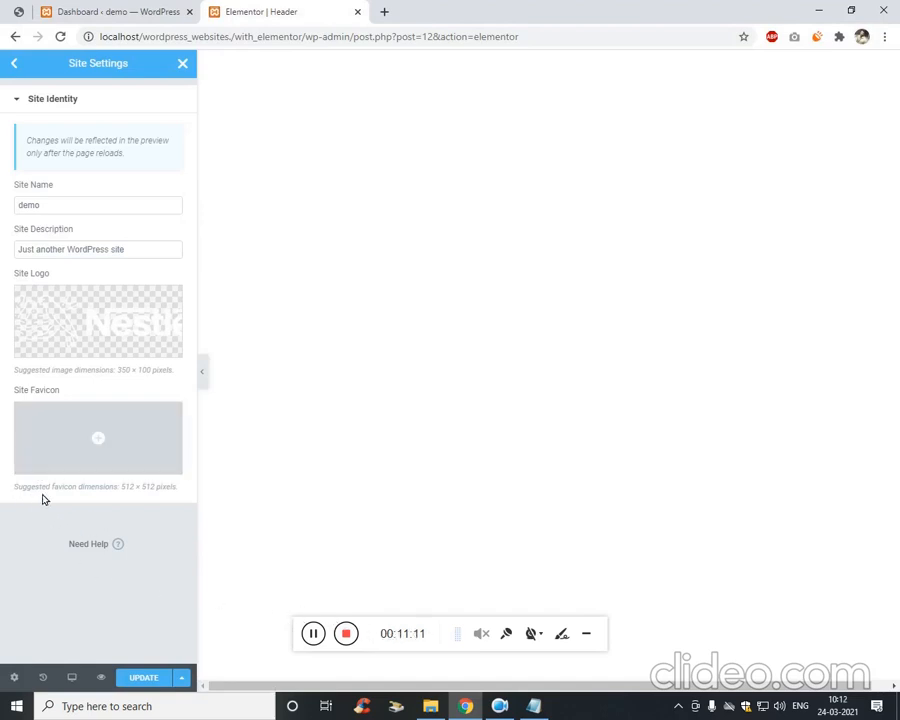
Use the logo image as the Site Favicon and save the site settings.
{"action": "left_click", "coordinate": [104, 440]}
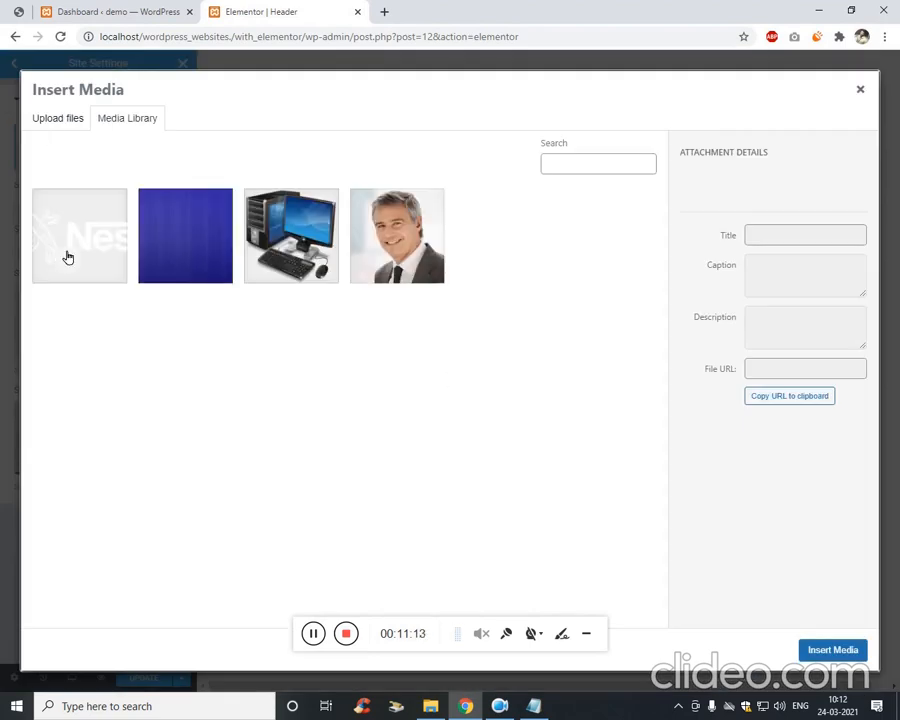
{"action": "left_click", "coordinate": [70, 256]}
{"action": "left_click", "coordinate": [833, 650]}
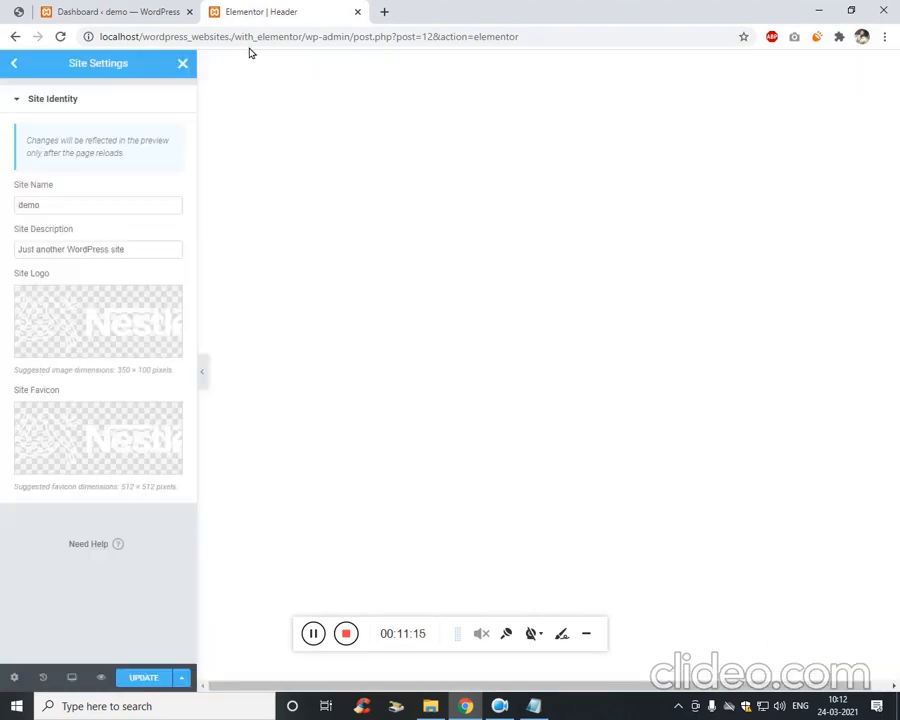
{"action": "left_click", "coordinate": [148, 680]}
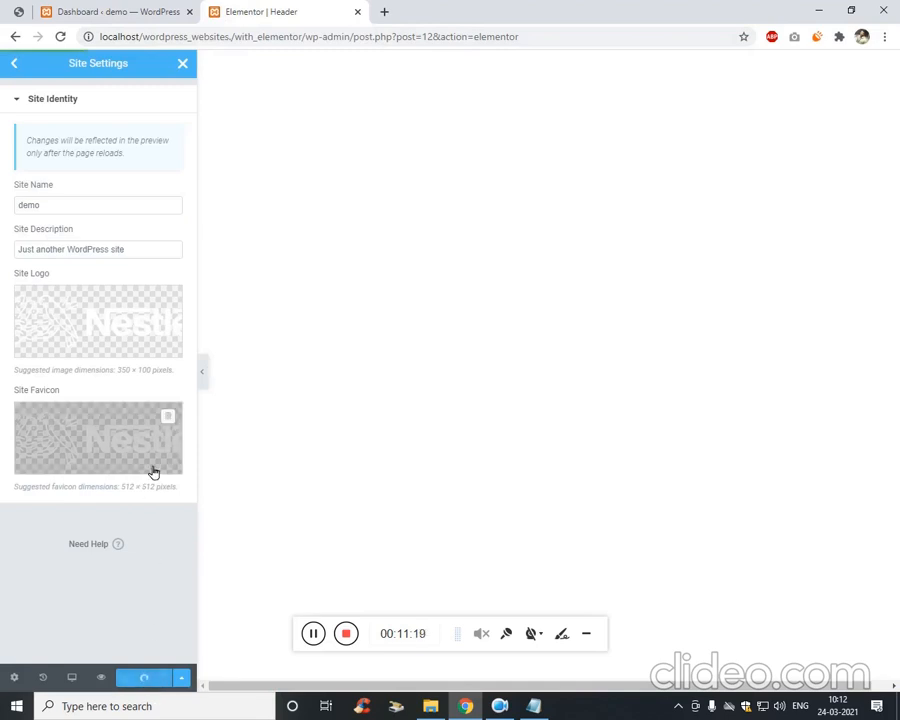
Glance at the dashboard tab, then return to the main Site Settings list.
{"action": "left_click", "coordinate": [87, 8]}
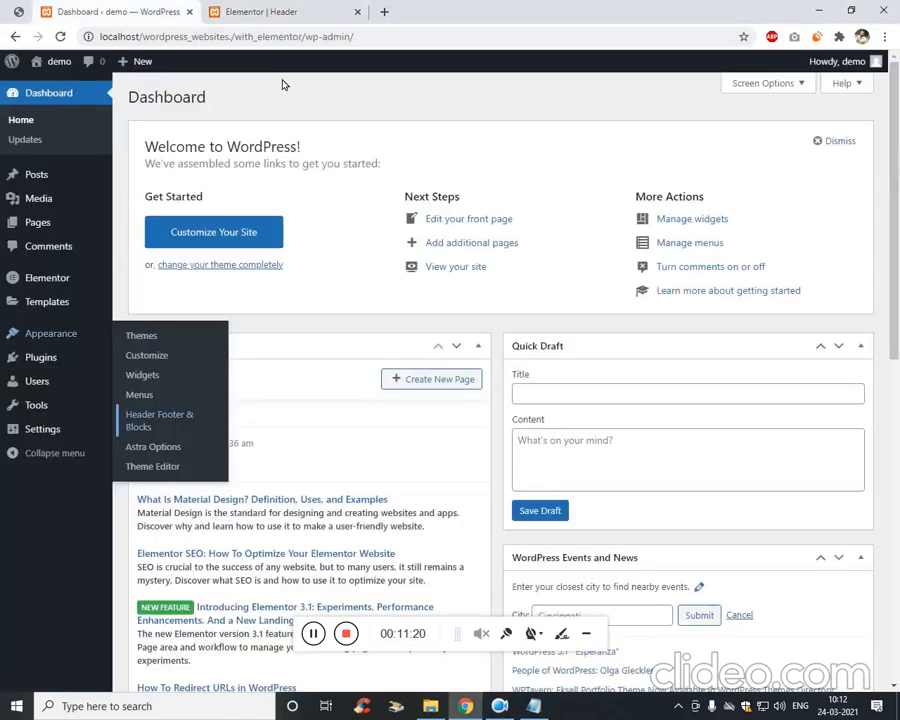
{"action": "left_click", "coordinate": [262, 14]}
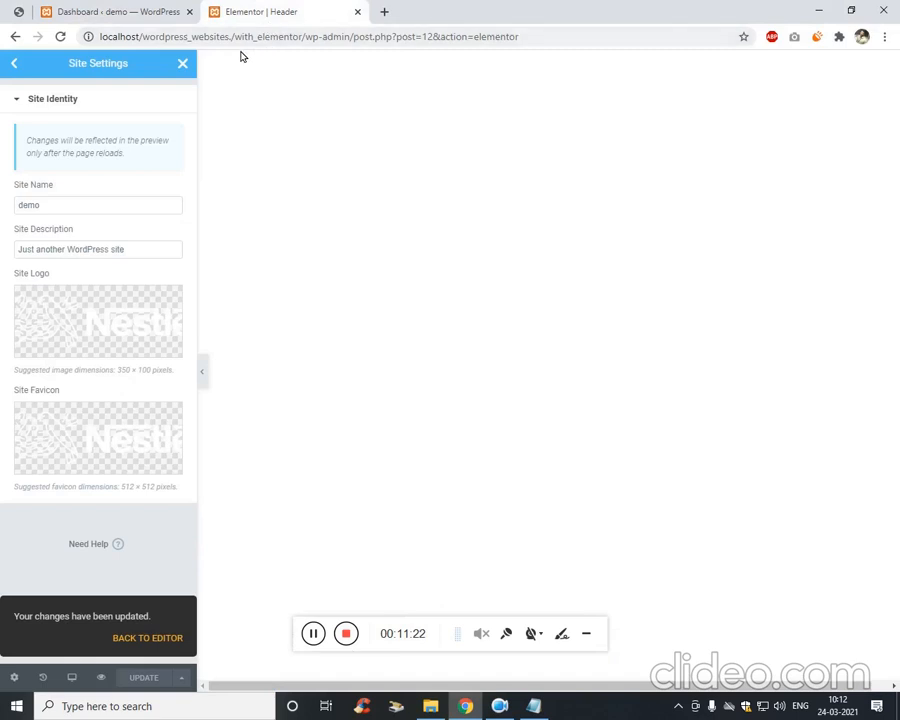
{"action": "left_click", "coordinate": [160, 10]}
{"action": "left_click", "coordinate": [262, 12]}
{"action": "left_click", "coordinate": [14, 63]}
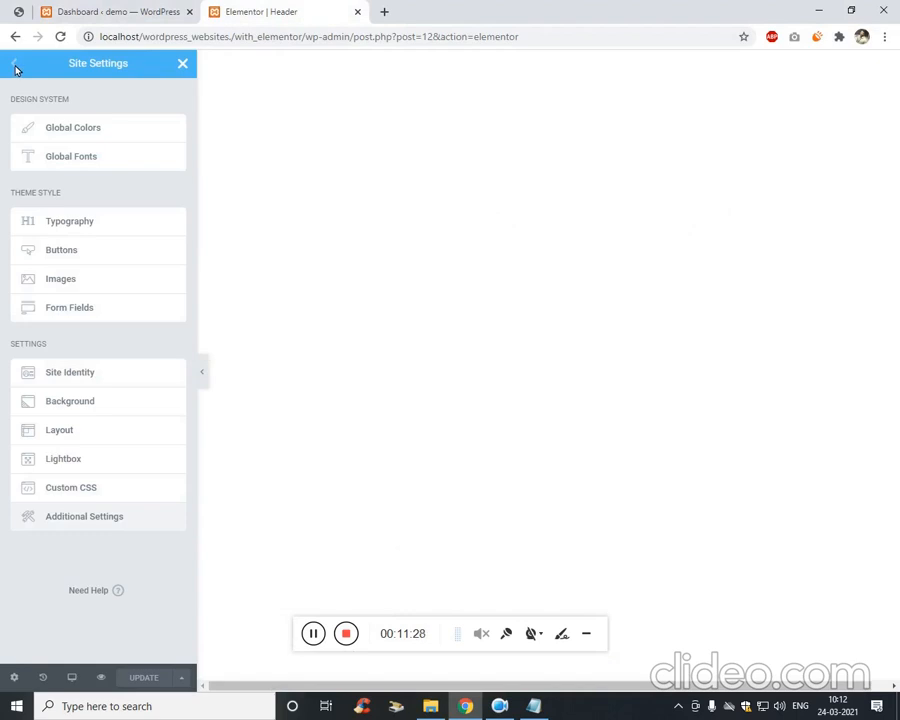
Add a single-column section to the header and drop an Inner Section into it.
{"action": "left_click", "coordinate": [182, 64]}
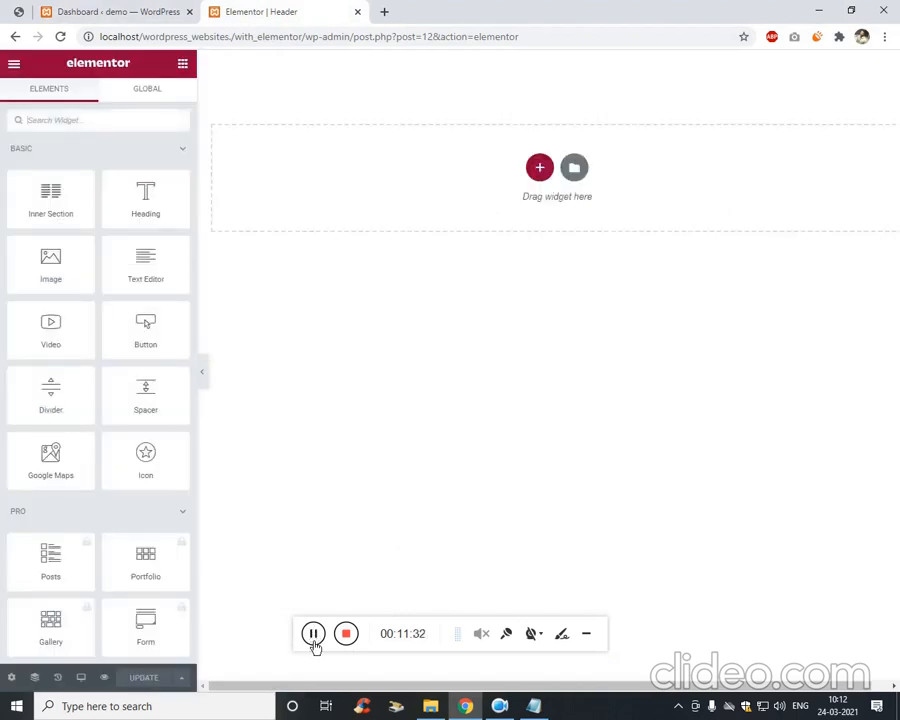
{"action": "left_click", "coordinate": [543, 178]}
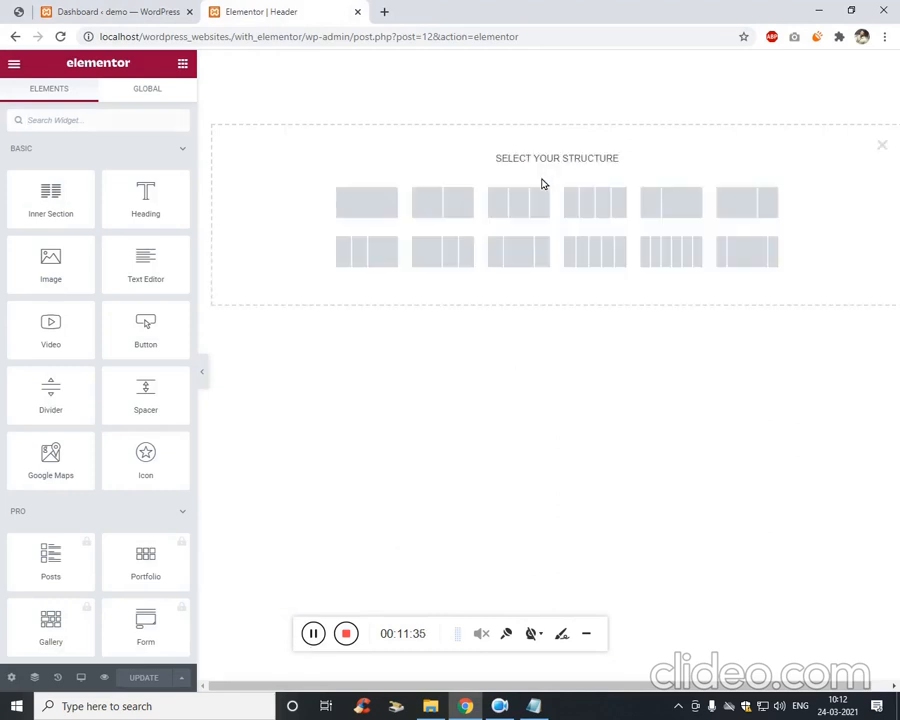
{"action": "left_click", "coordinate": [381, 210]}
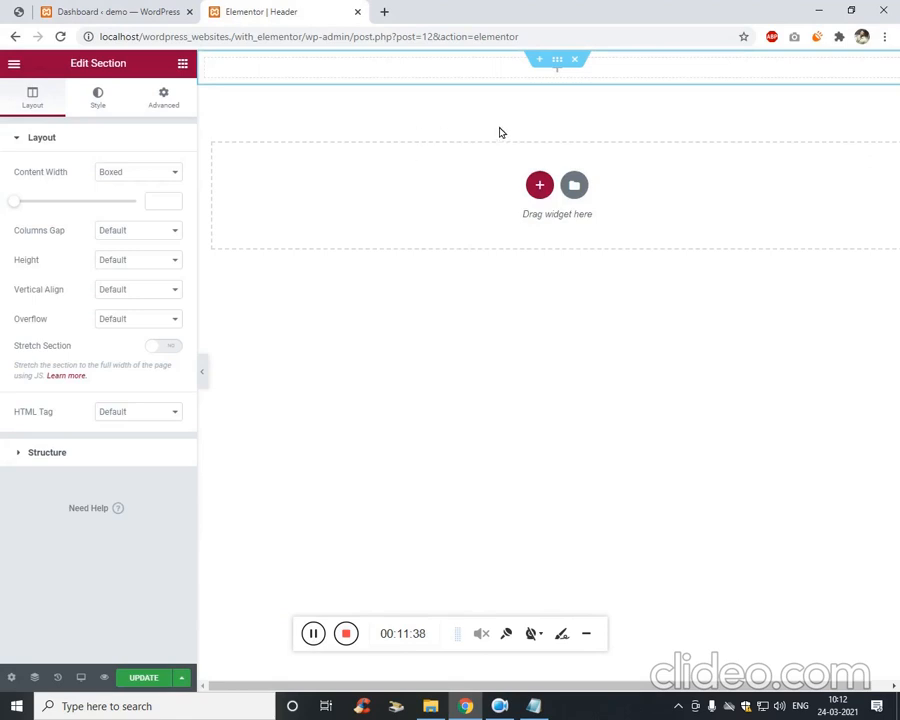
{"action": "left_click", "coordinate": [182, 63]}
{"action": "left_click_drag", "start_coordinate": [66, 208], "coordinate": [418, 74]}
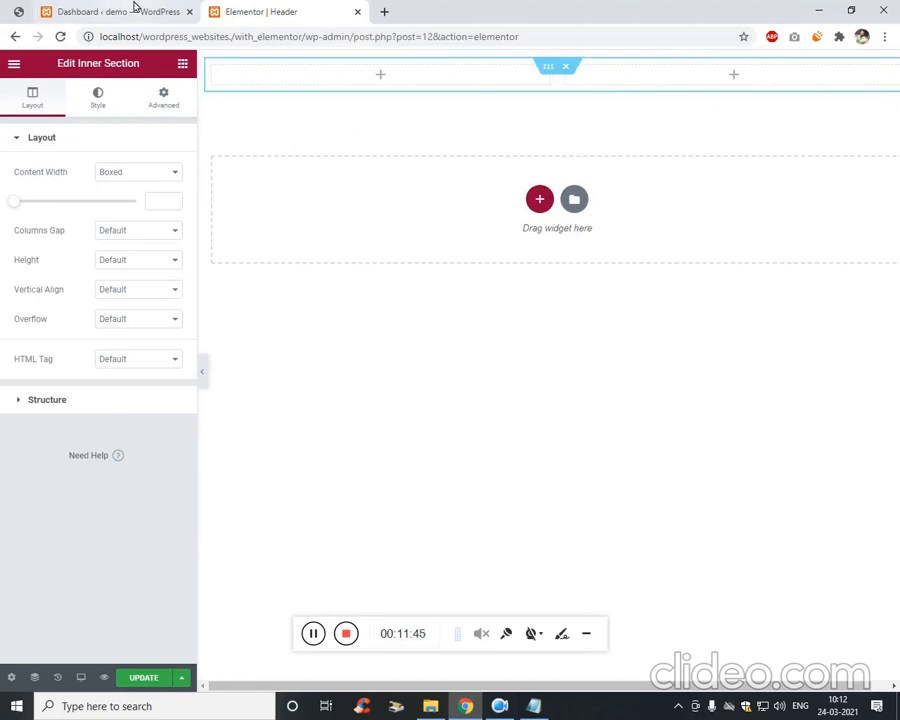
Close the WordPress Dashboard tab and view the elementor.png reference design.
{"action": "left_click", "coordinate": [18, 11]}
{"action": "left_click", "coordinate": [120, 11]}
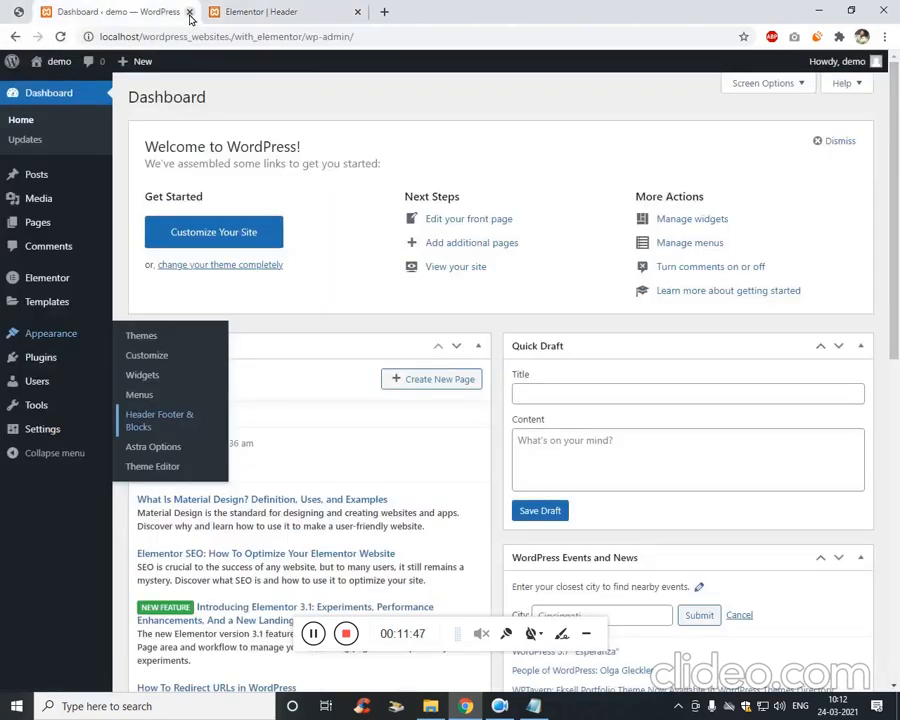
{"action": "left_click", "coordinate": [189, 11]}
{"action": "left_click", "coordinate": [18, 11]}
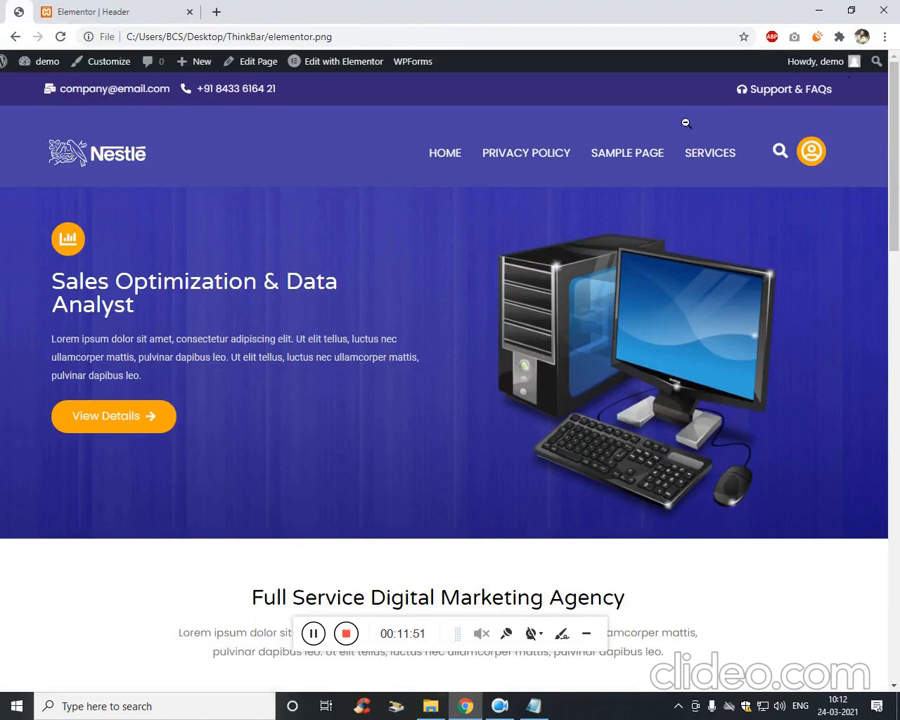
{"action": "left_click", "coordinate": [145, 9]}
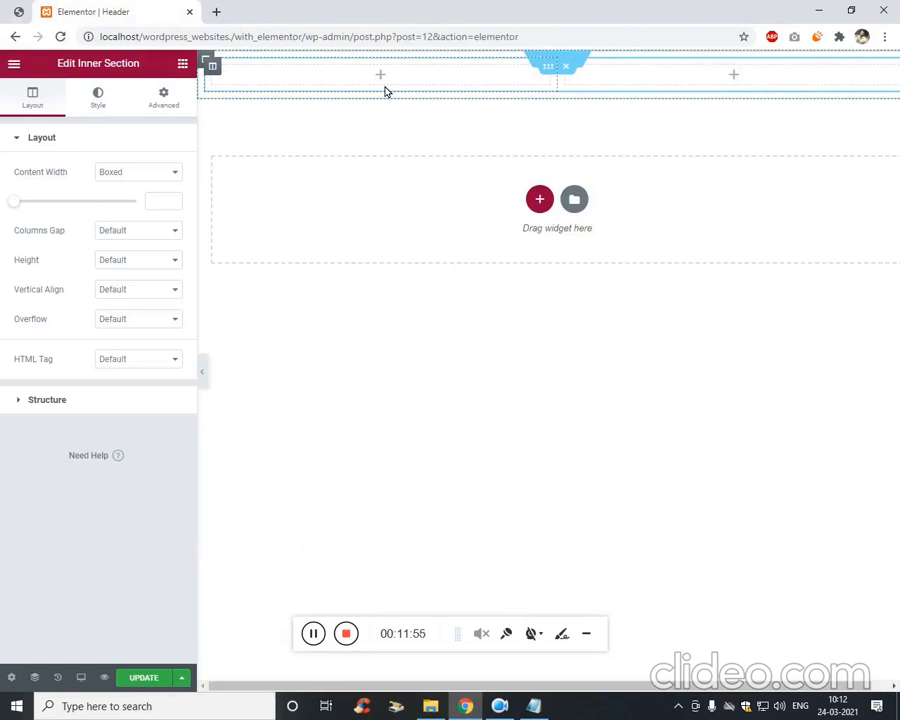
Give the outer section a classic background using the Primary global colour.
{"action": "right_click", "coordinate": [537, 60]}
{"action": "left_click", "coordinate": [572, 68]}
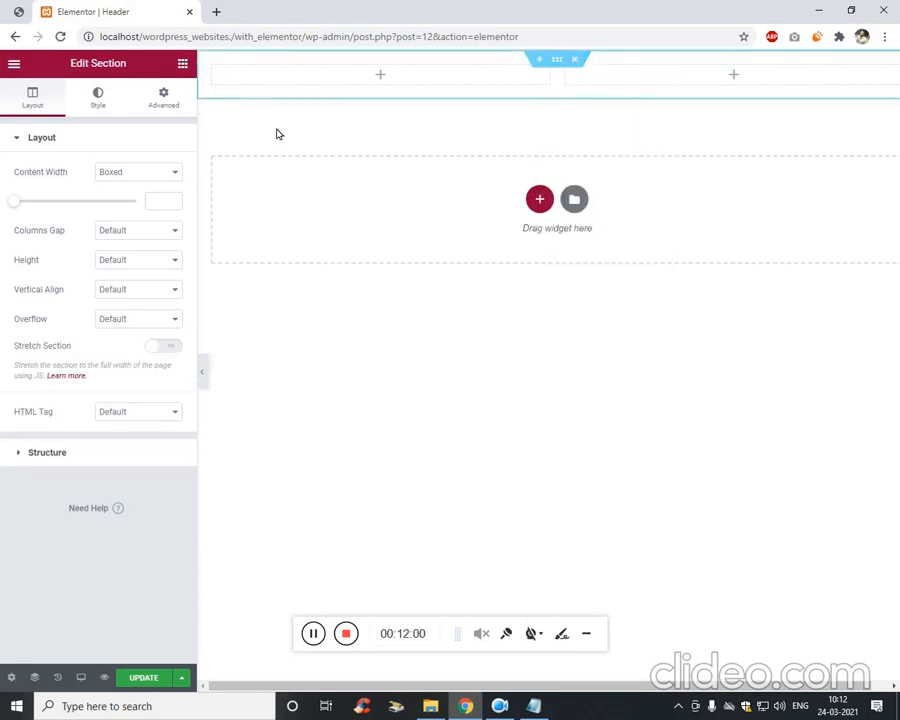
{"action": "left_click", "coordinate": [103, 107]}
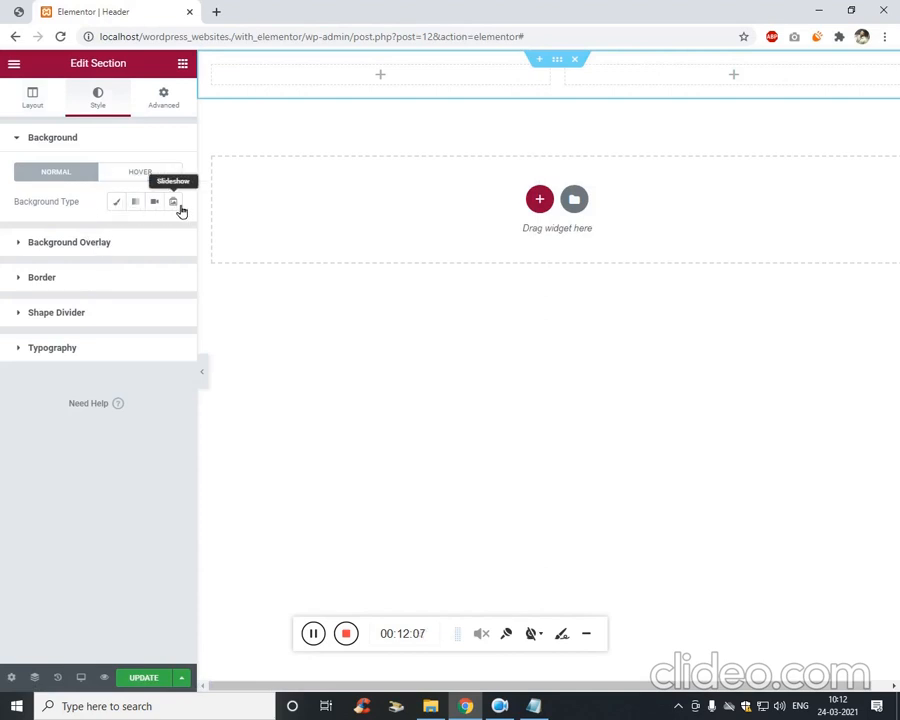
{"action": "left_click", "coordinate": [129, 209]}
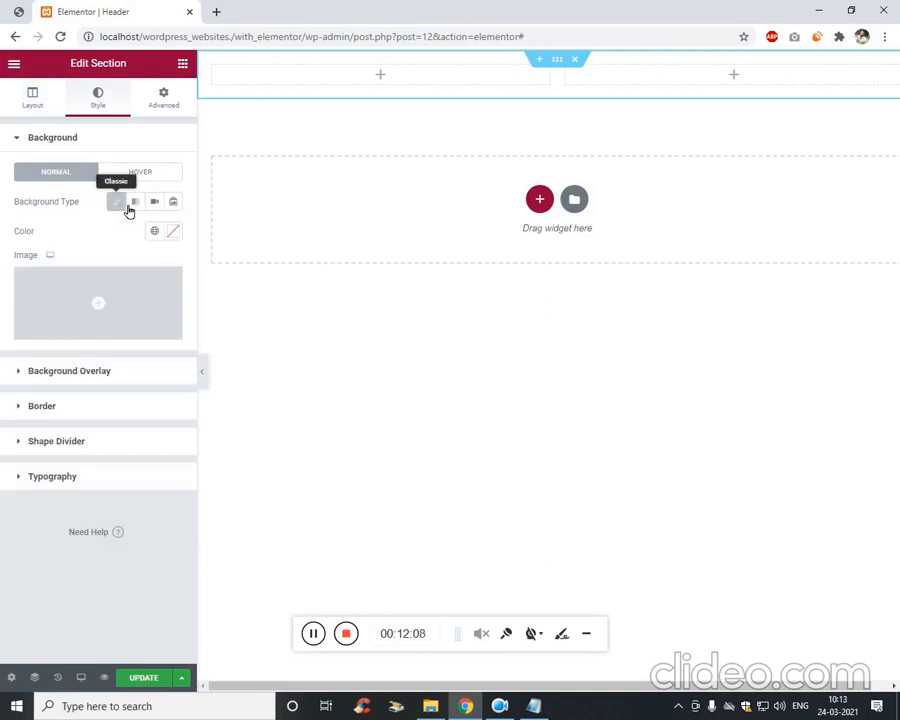
{"action": "left_click", "coordinate": [178, 238]}
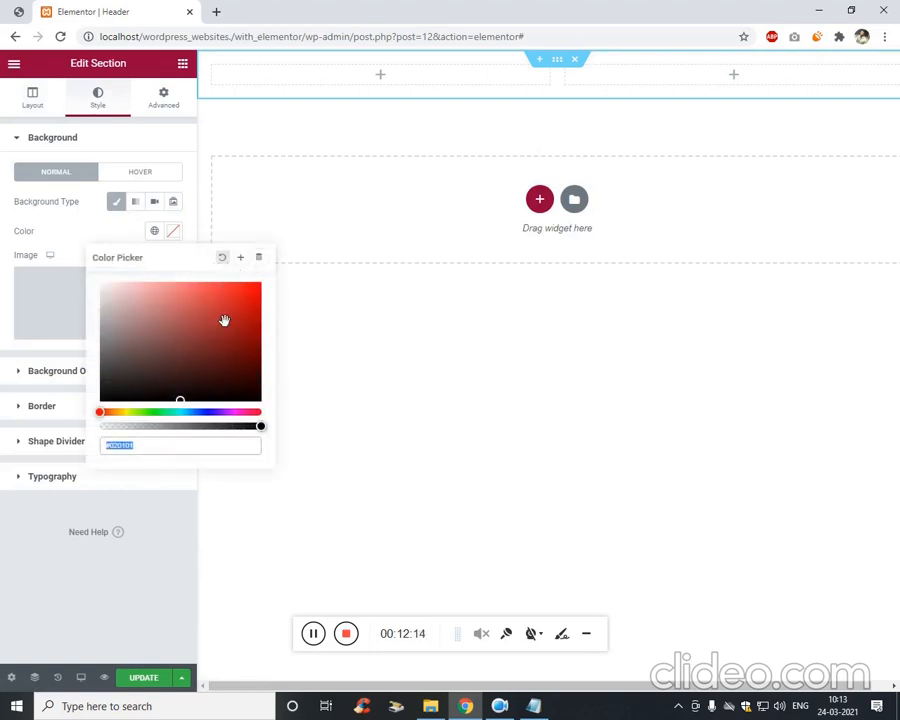
{"action": "left_click", "coordinate": [117, 242]}
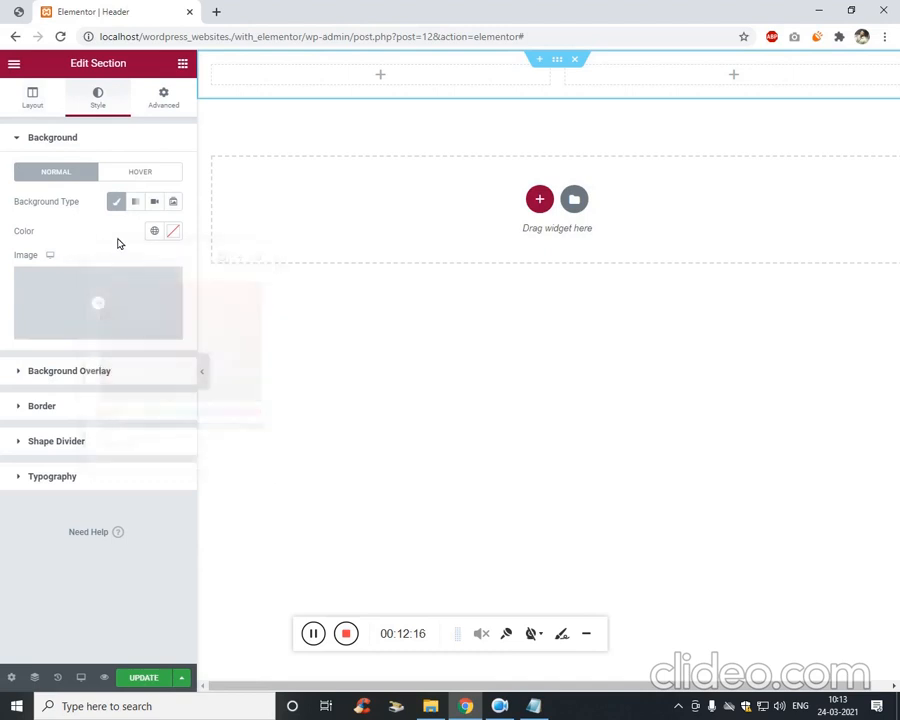
{"action": "left_click", "coordinate": [154, 231]}
{"action": "left_click", "coordinate": [42, 298]}
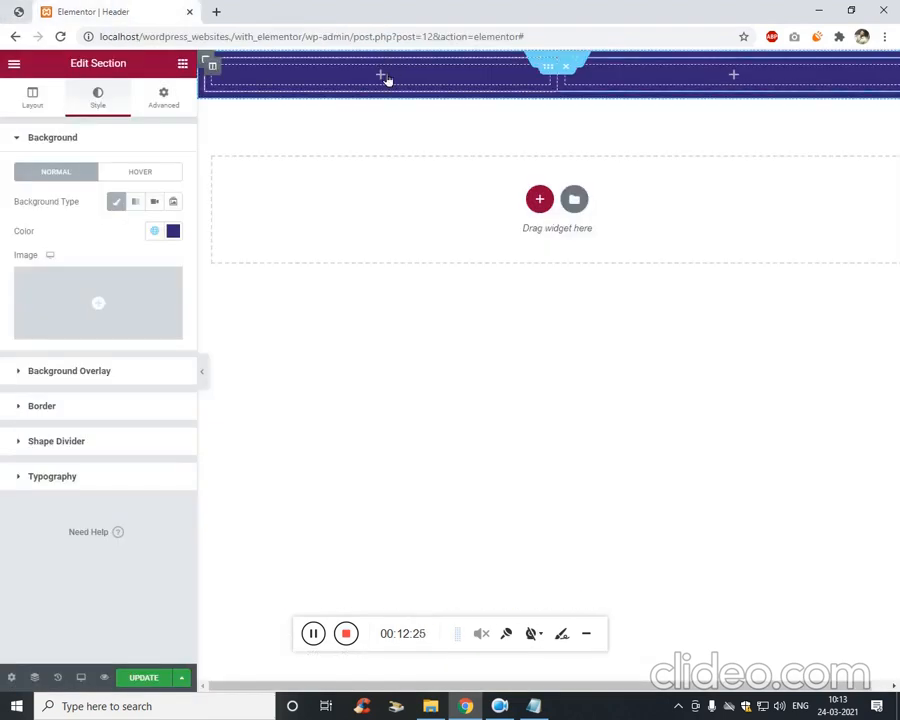
{"action": "left_click", "coordinate": [383, 76]}
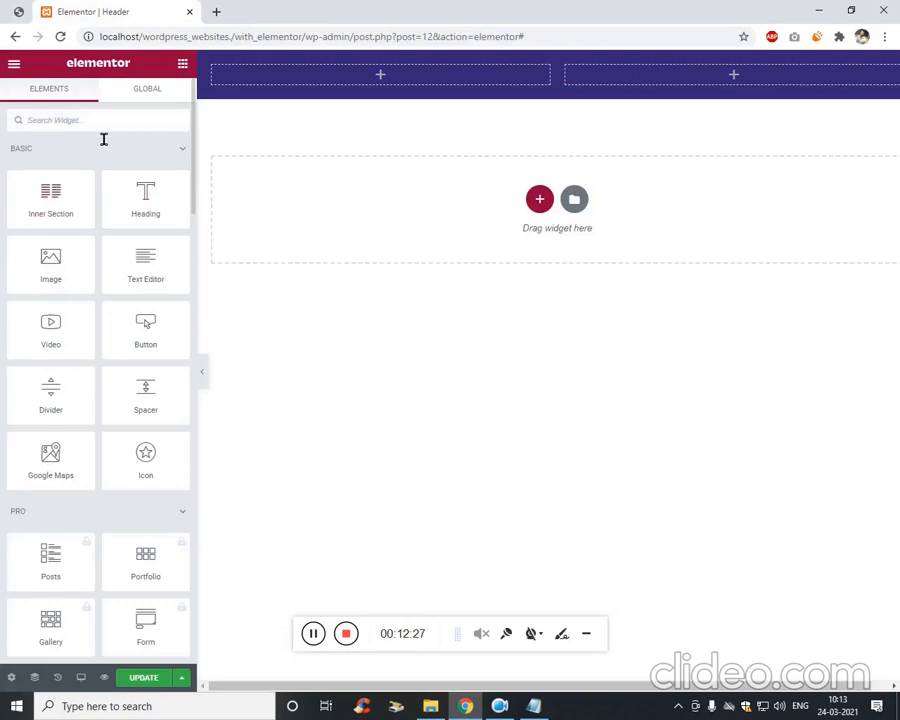
Add an Icon List widget to the header's left column and check the reference design.
{"action": "type", "text": "icon"}
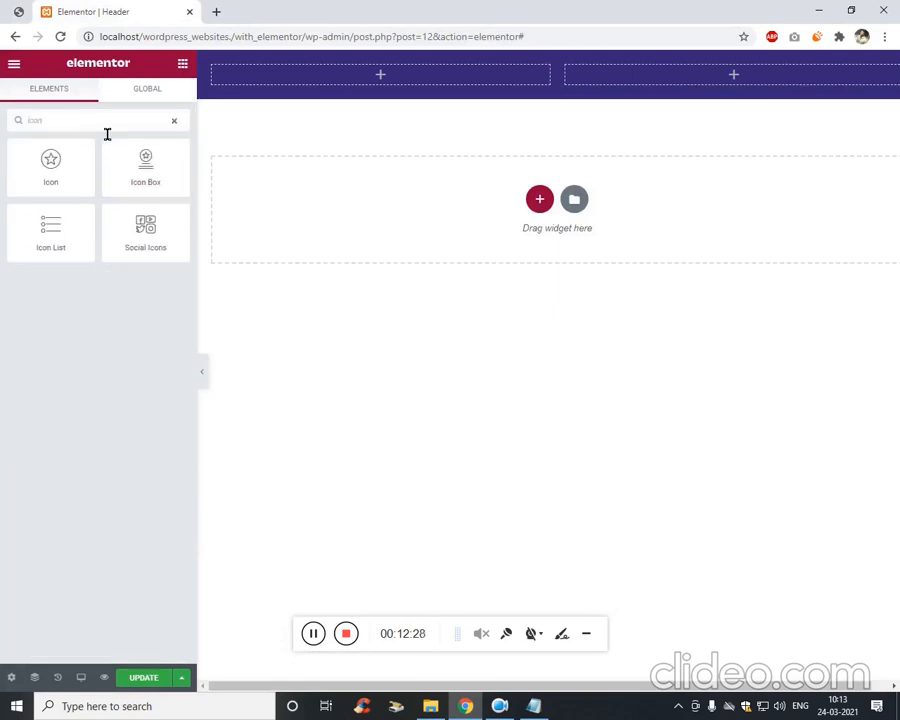
{"action": "left_click_drag", "start_coordinate": [62, 238], "coordinate": [339, 86]}
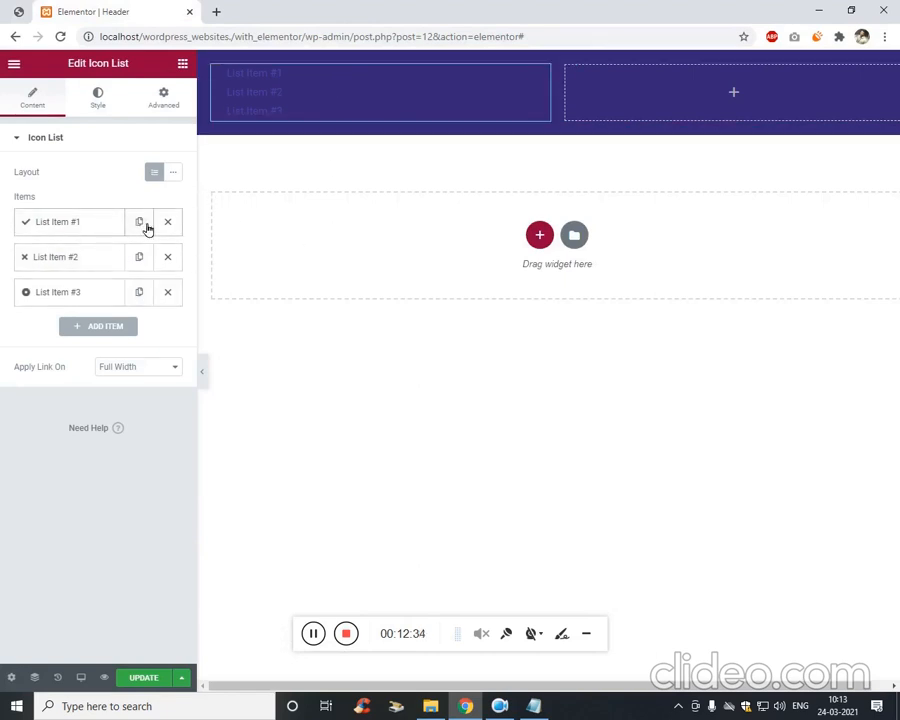
{"action": "left_click", "coordinate": [74, 223]}
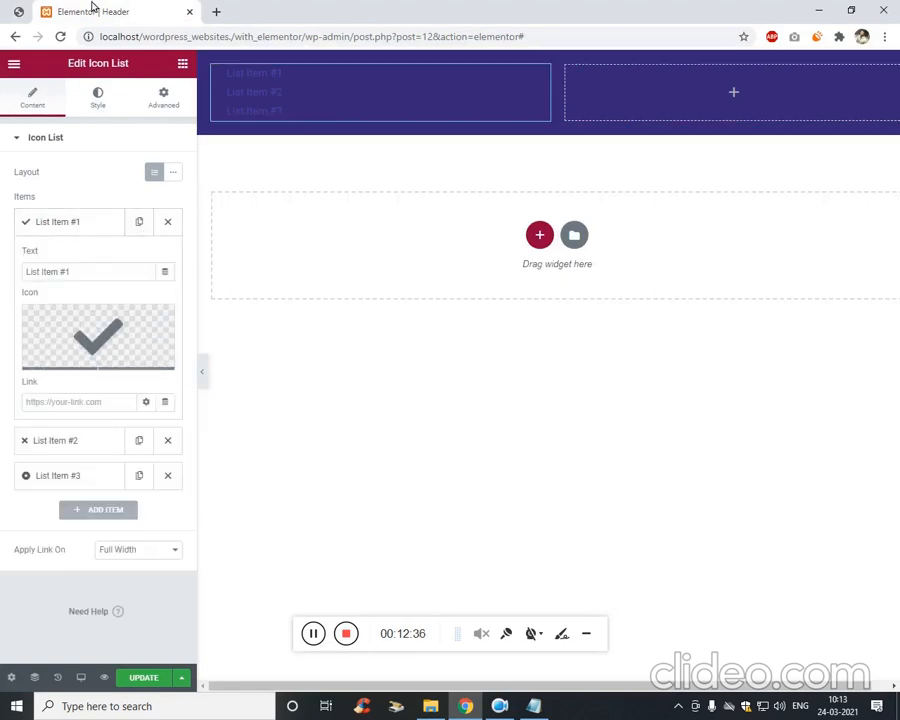
{"action": "left_click", "coordinate": [16, 10]}
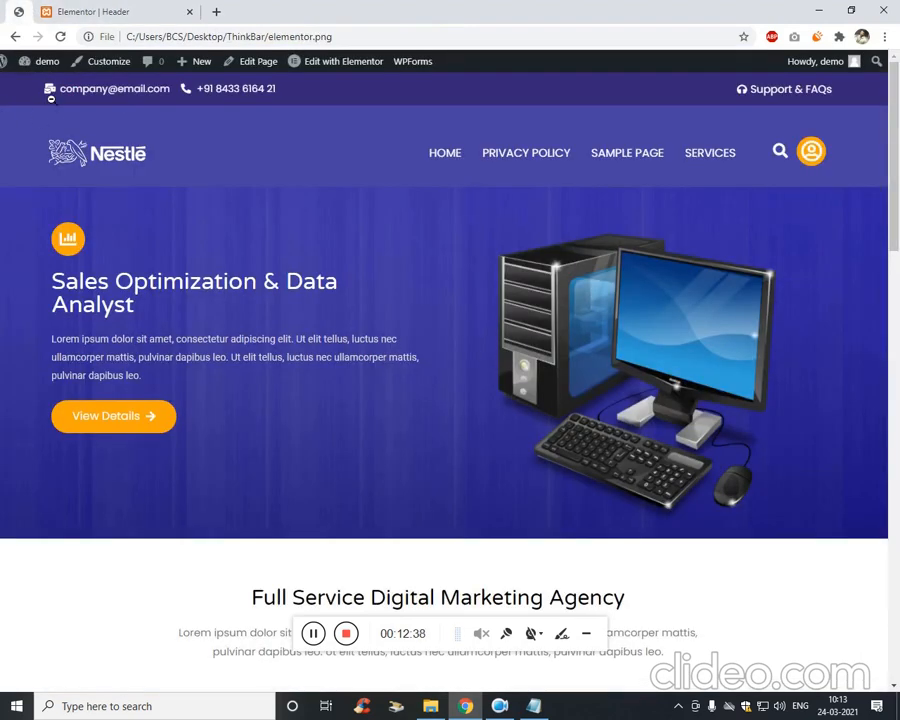
{"action": "left_click", "coordinate": [25, 78]}
{"action": "left_click", "coordinate": [55, 7]}
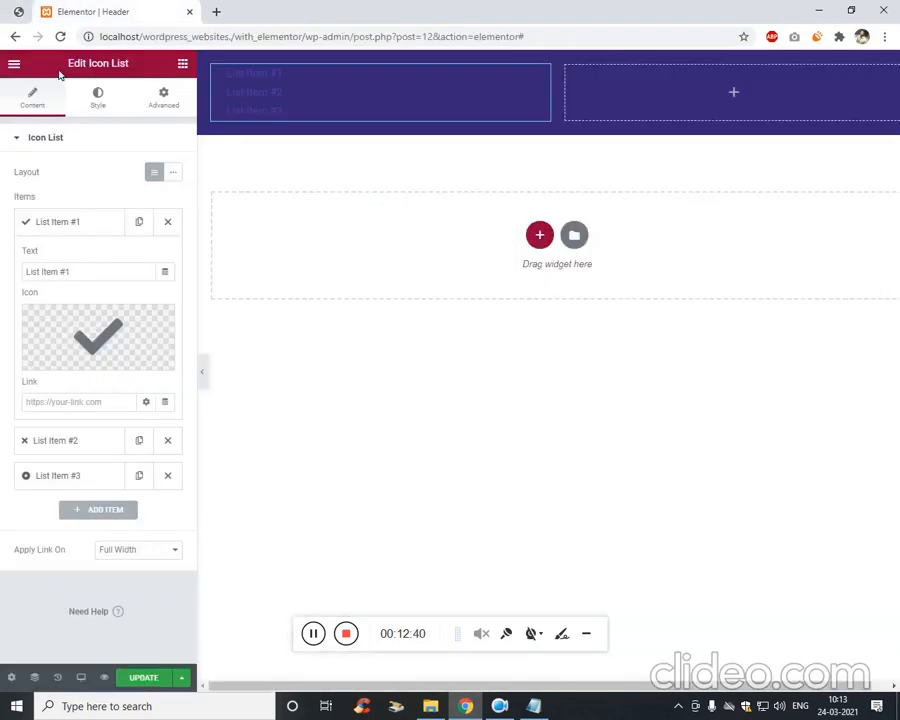
{"action": "left_click", "coordinate": [17, 9]}
{"action": "left_click", "coordinate": [389, 77]}
{"action": "left_click", "coordinate": [90, 9]}
Give List Item #1 the Envelope icon from the Icon Library.
{"action": "left_click", "coordinate": [93, 333]}
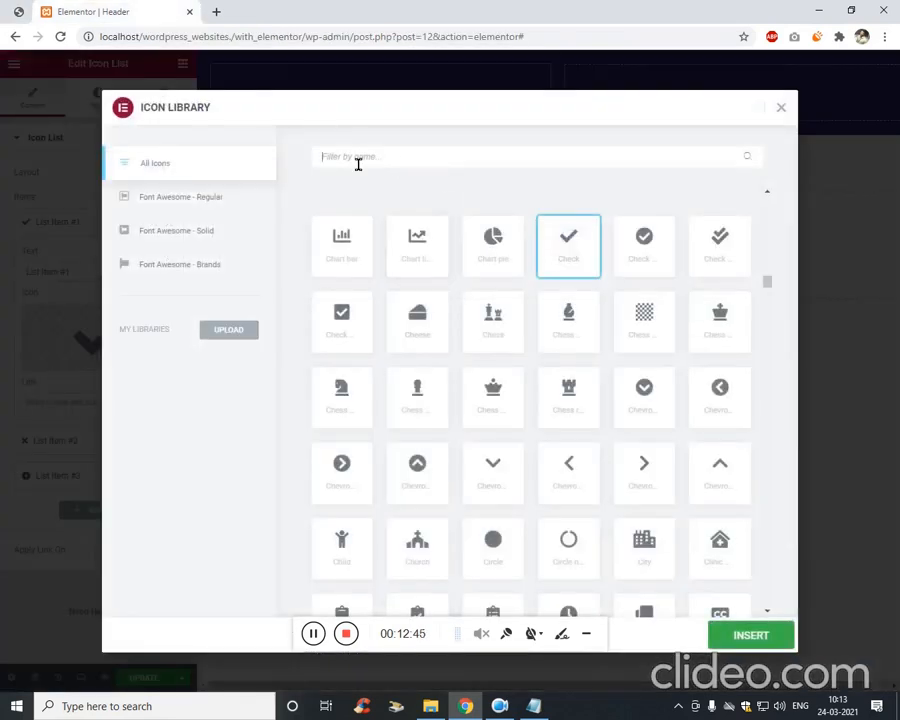
{"action": "type", "text": "messa"}
{"action": "key", "text": "ctrl+a"}
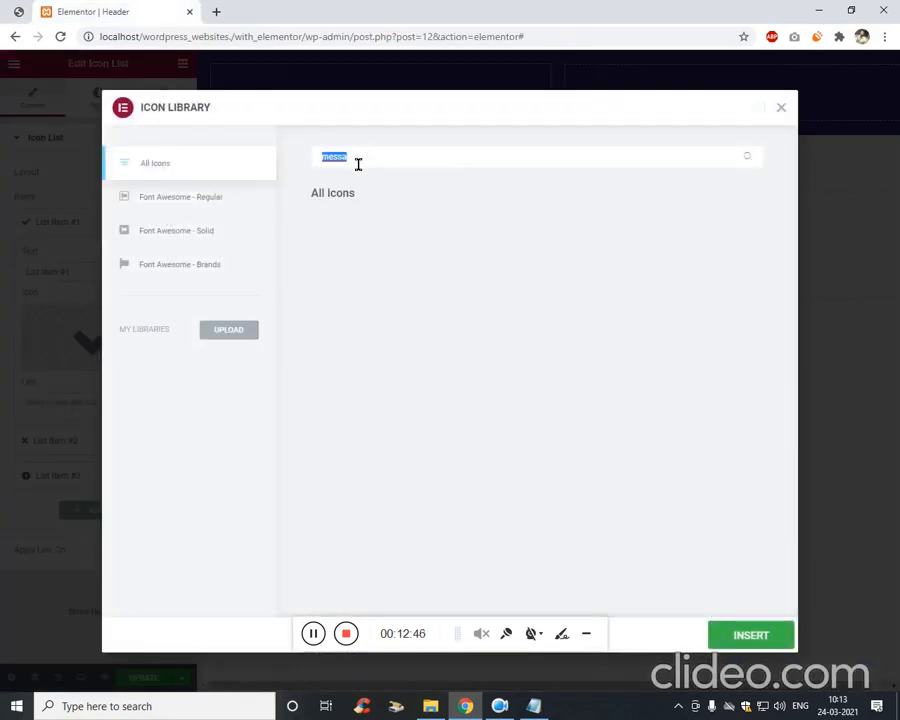
{"action": "type", "text": "env"}
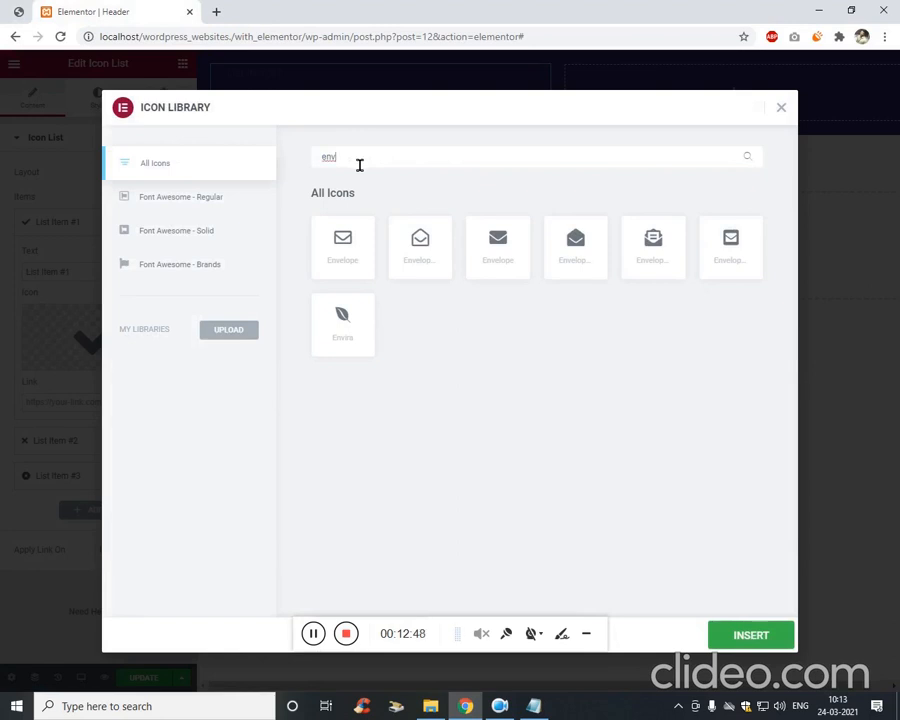
{"action": "left_click", "coordinate": [353, 274]}
{"action": "left_click", "coordinate": [717, 635]}
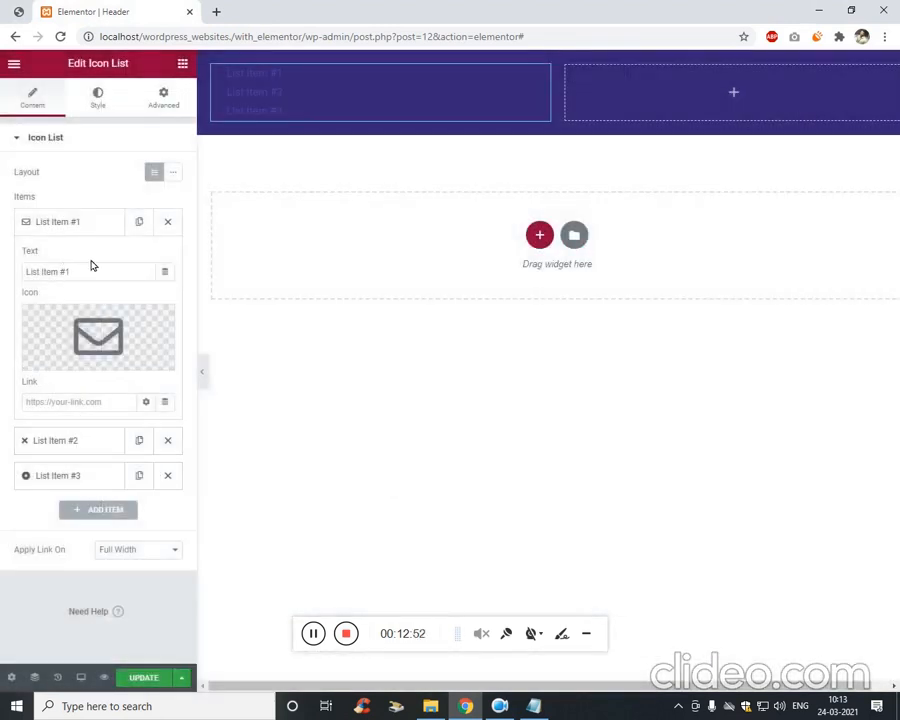
Replace List Item #1's text with the company e-mail address.
{"action": "triple_click", "coordinate": [92, 271]}
{"action": "left_click", "coordinate": [17, 13]}
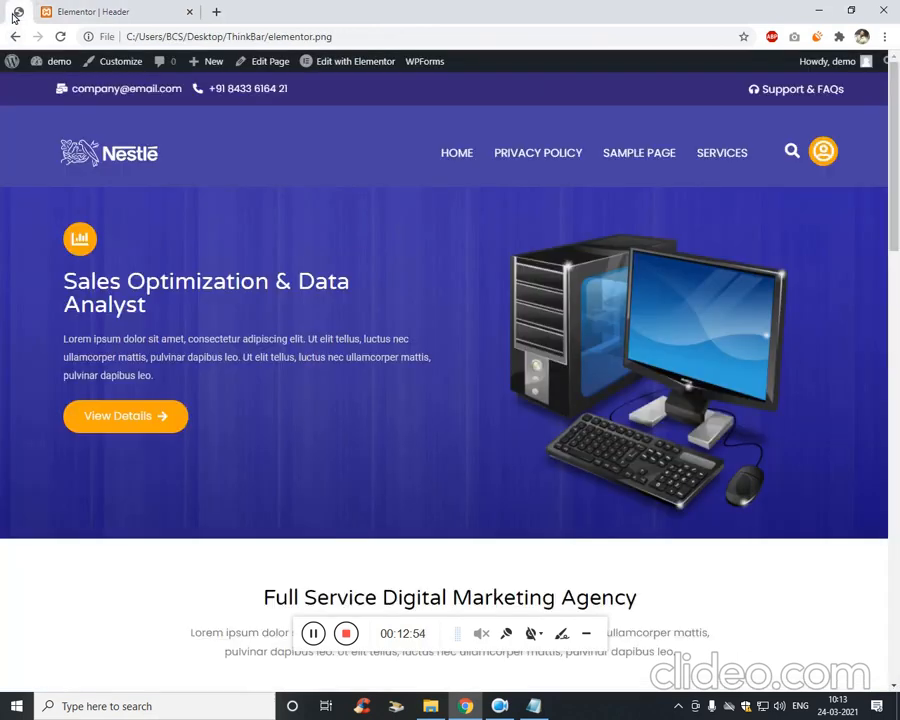
{"action": "left_click", "coordinate": [87, 11]}
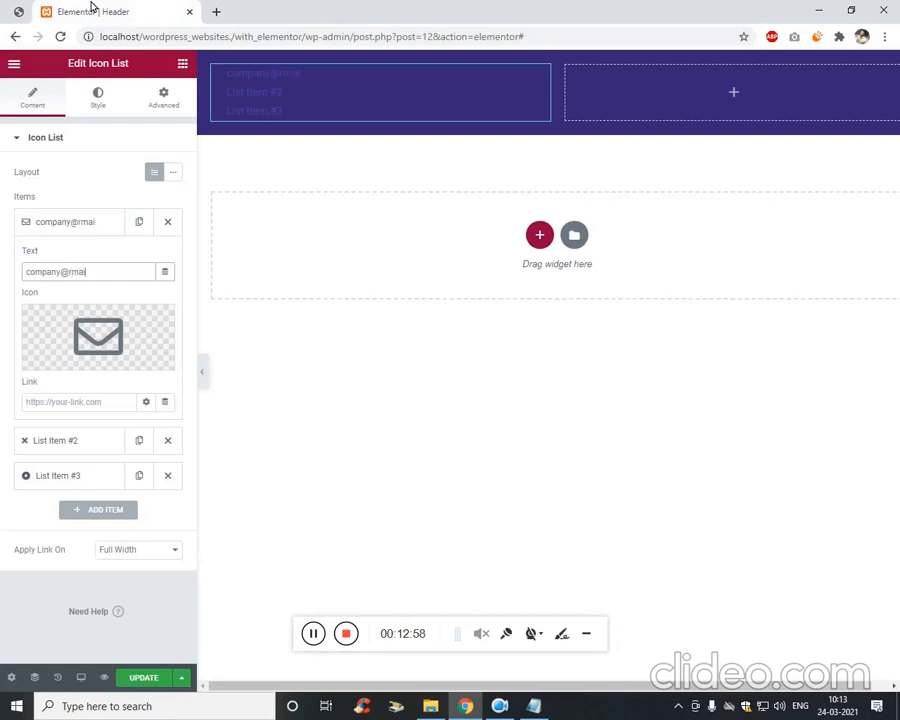
{"action": "left_click", "coordinate": [113, 446]}
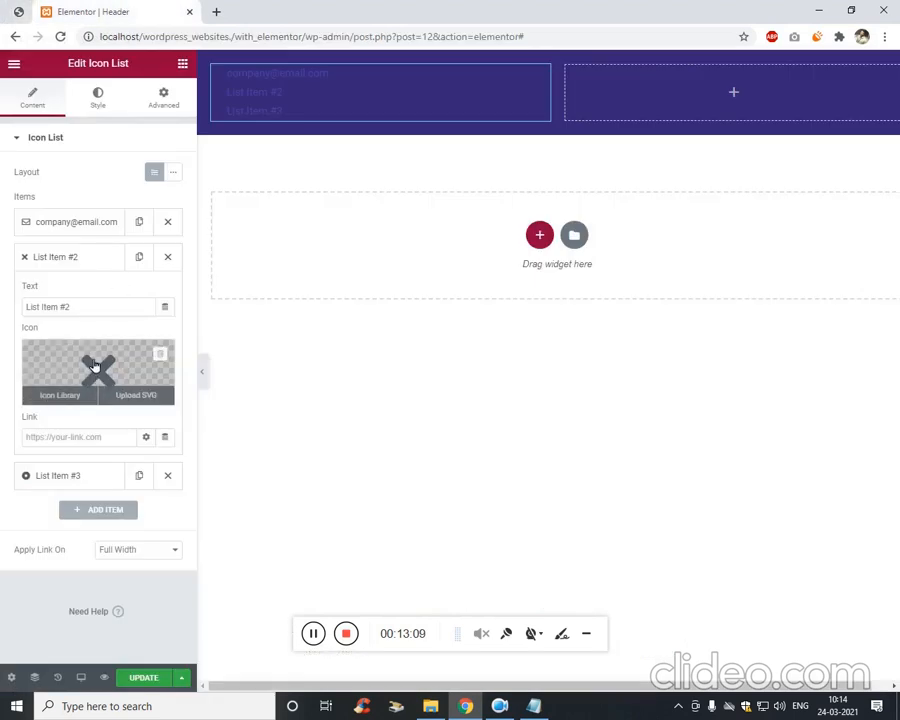
Give List Item #2 the Phone icon from the Icon Library.
{"action": "left_click", "coordinate": [96, 366]}
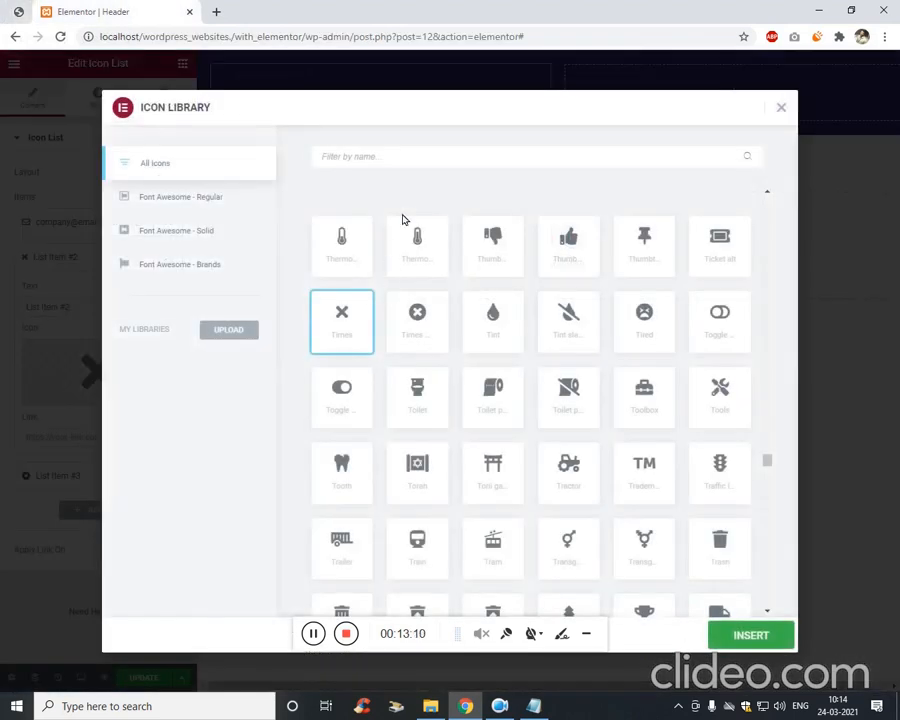
{"action": "type", "text": "phone"}
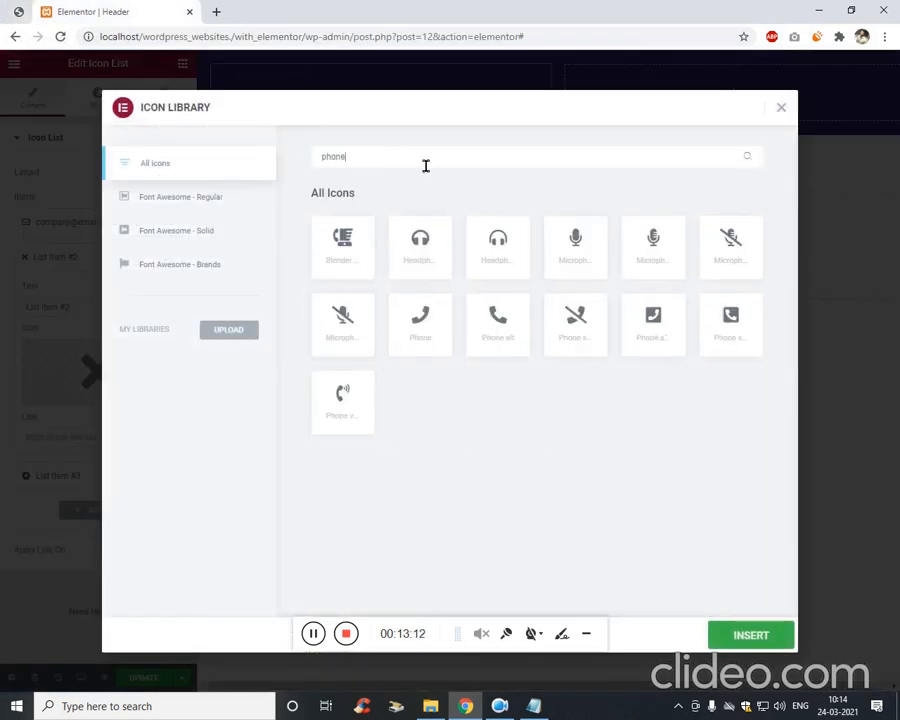
{"action": "left_click", "coordinate": [420, 320]}
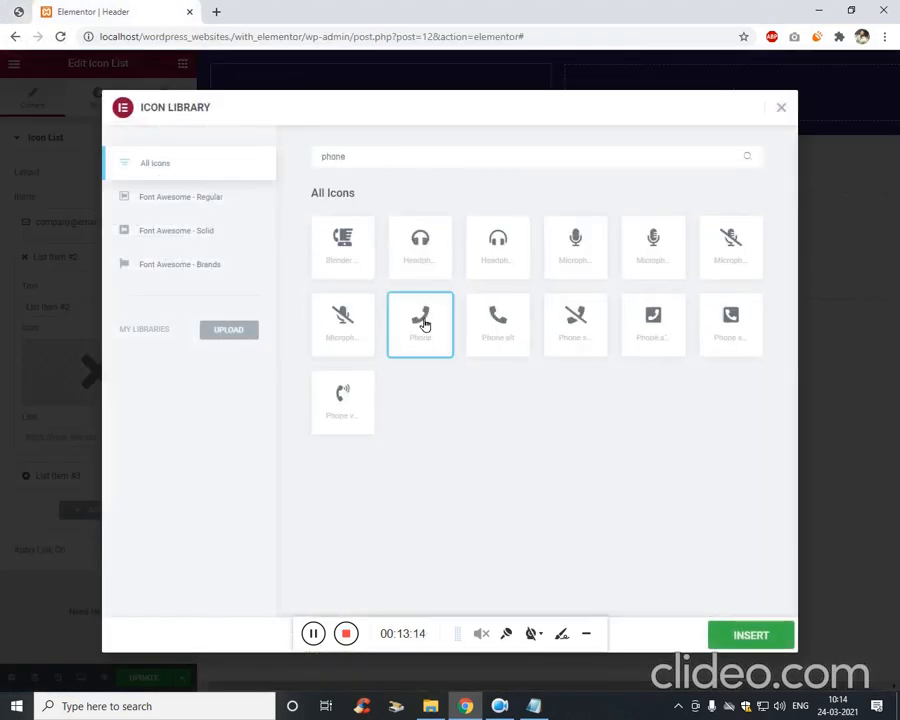
{"action": "left_click", "coordinate": [772, 641]}
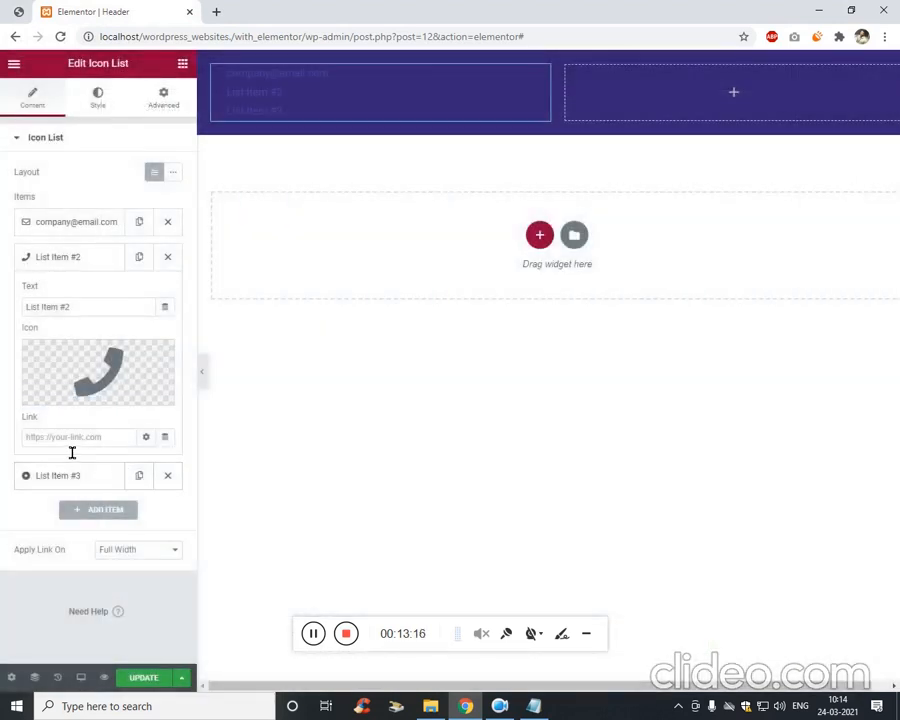
Replace List Item #2's text with the contact phone number and save the header.
{"action": "triple_click", "coordinate": [141, 318]}
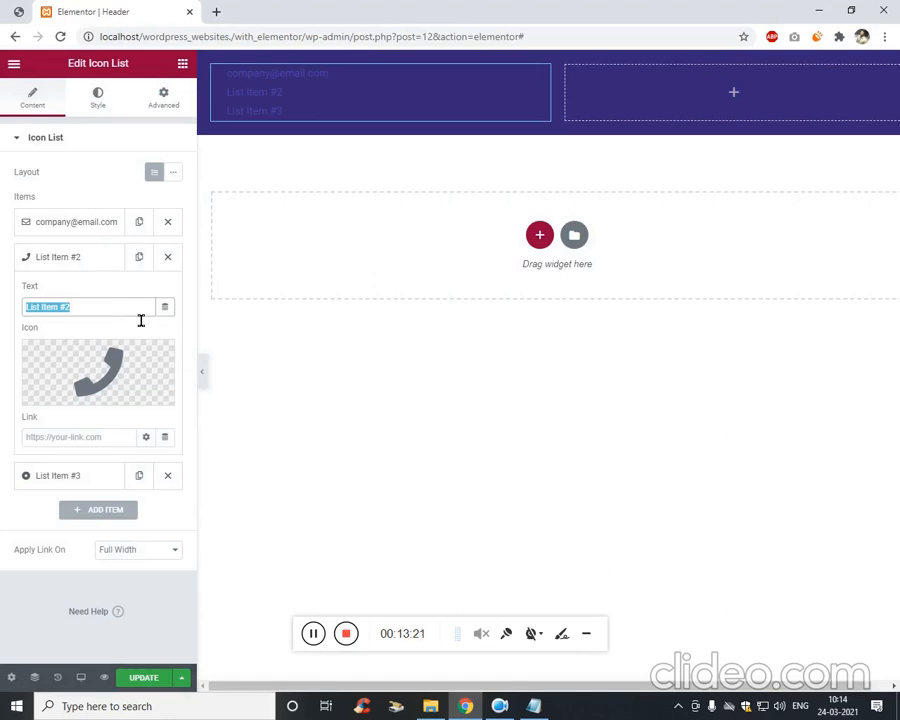
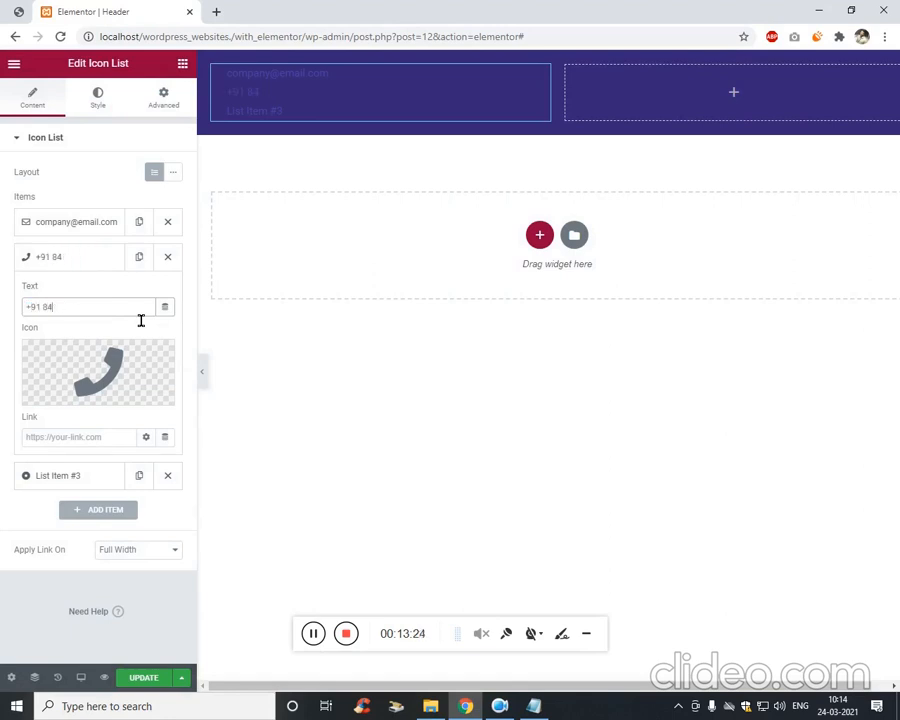
{"action": "key", "text": "Right"}
{"action": "type", "text": "-"}
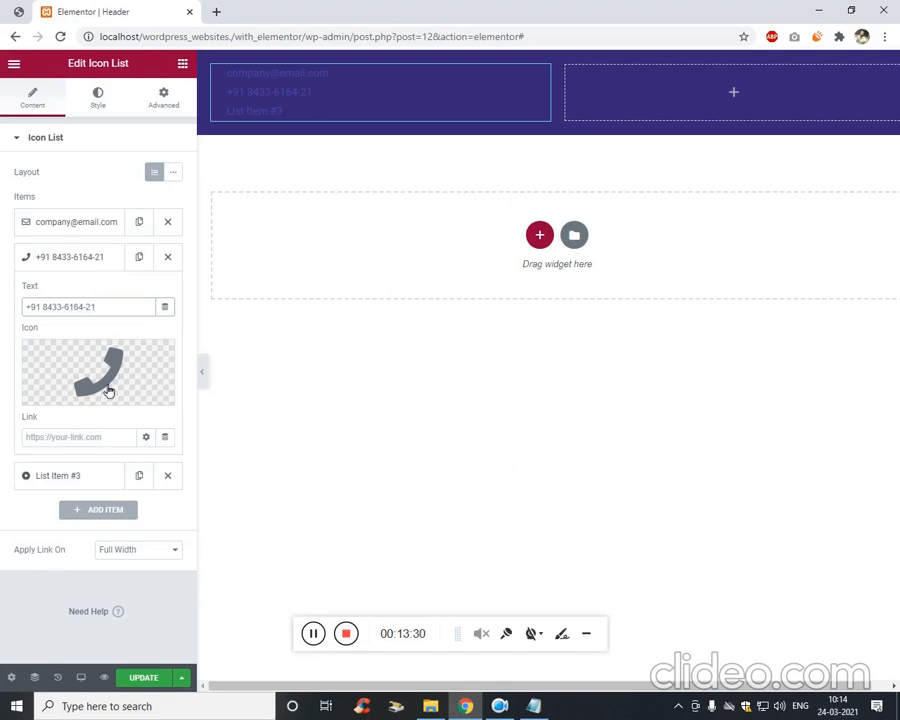
{"action": "left_click", "coordinate": [151, 679]}
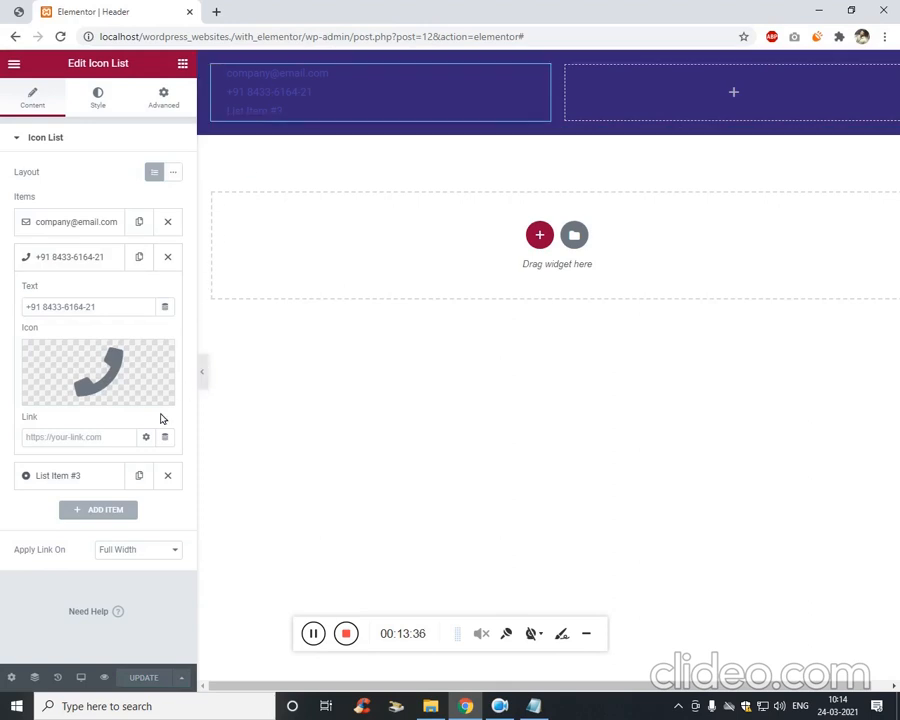
Set the Icon List's icon colour to white (#FFFFFF).
{"action": "left_click", "coordinate": [17, 16]}
{"action": "left_click", "coordinate": [118, 13]}
{"action": "left_click", "coordinate": [97, 100]}
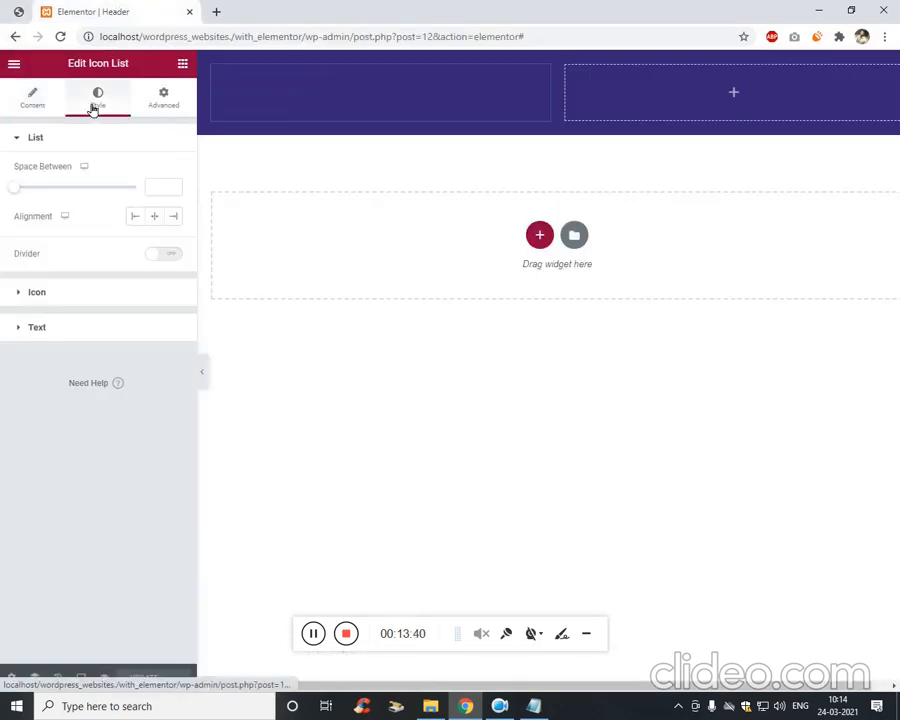
{"action": "left_click", "coordinate": [165, 100]}
{"action": "left_click", "coordinate": [125, 103]}
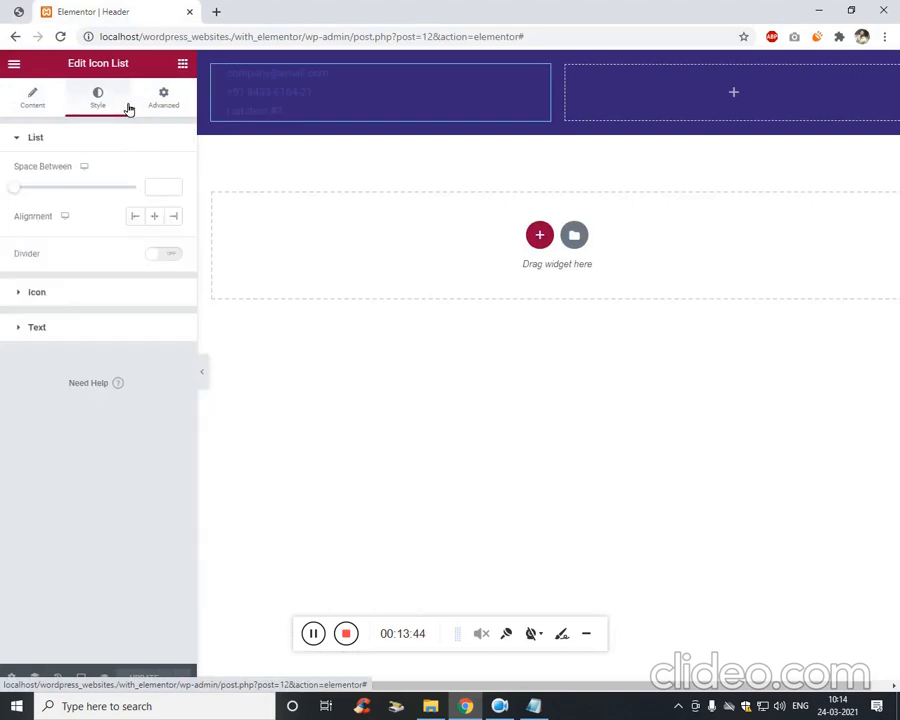
{"action": "left_click", "coordinate": [100, 287]}
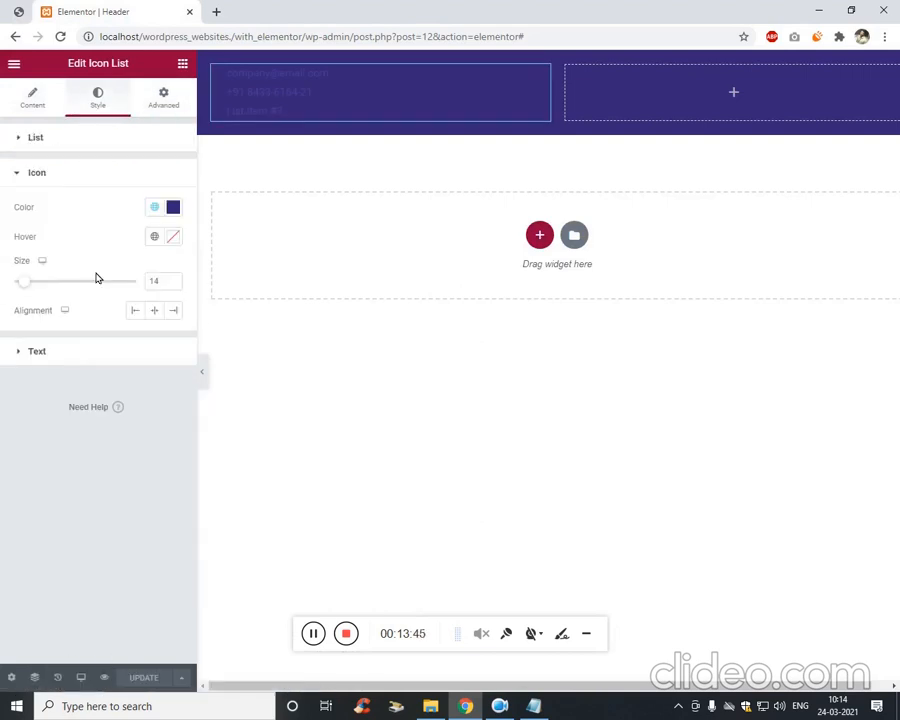
{"action": "left_click", "coordinate": [173, 207]}
{"action": "left_click_drag", "start_coordinate": [147, 340], "coordinate": [83, 246]}
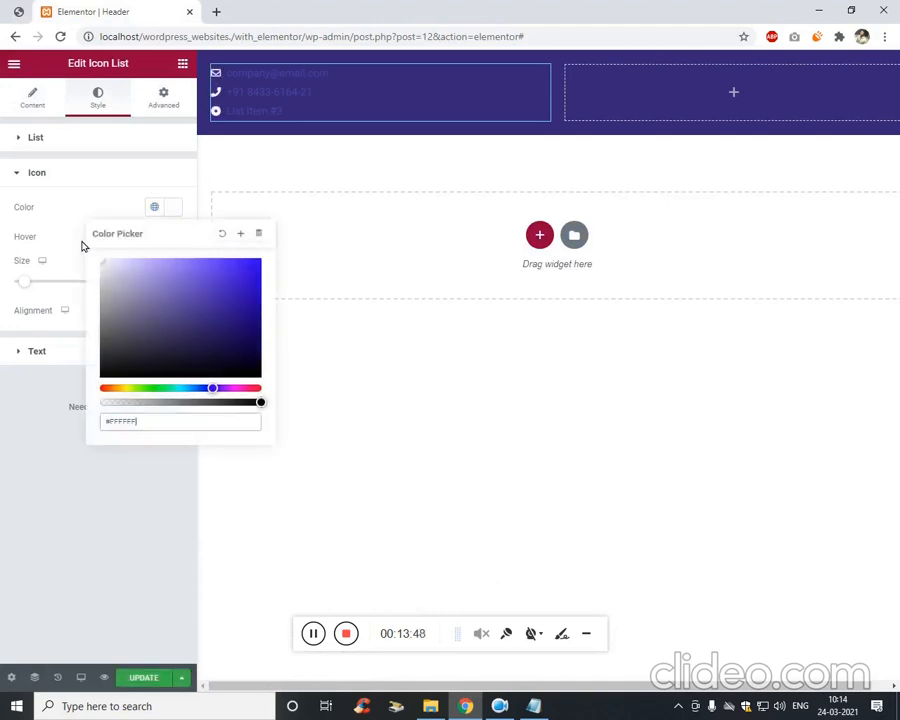
{"action": "left_click", "coordinate": [25, 463]}
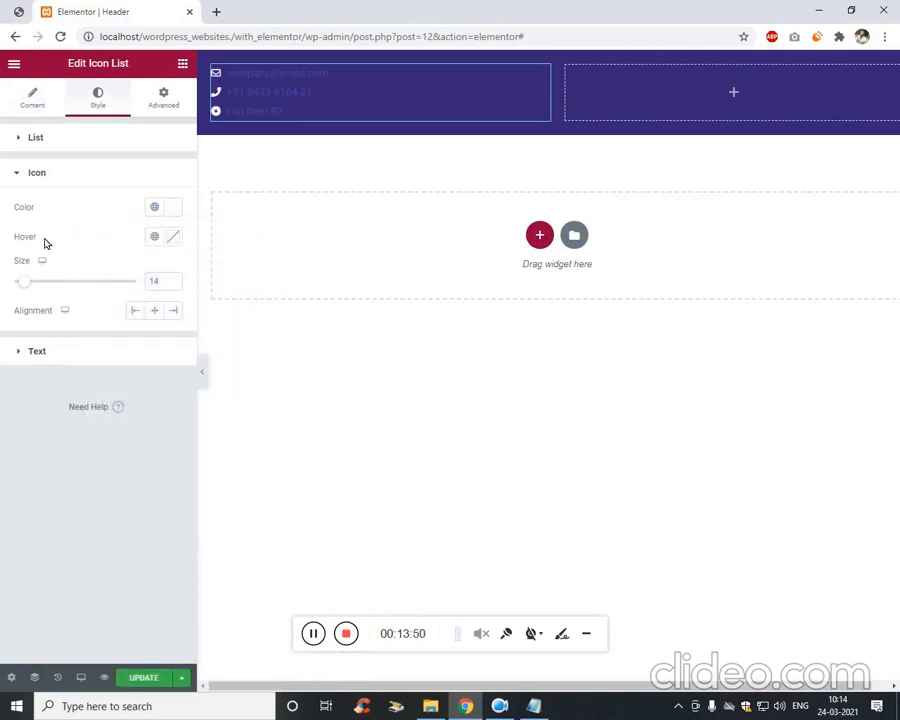
Set the Icon List's text colour to white (#FFFFFF).
{"action": "left_click", "coordinate": [48, 354]}
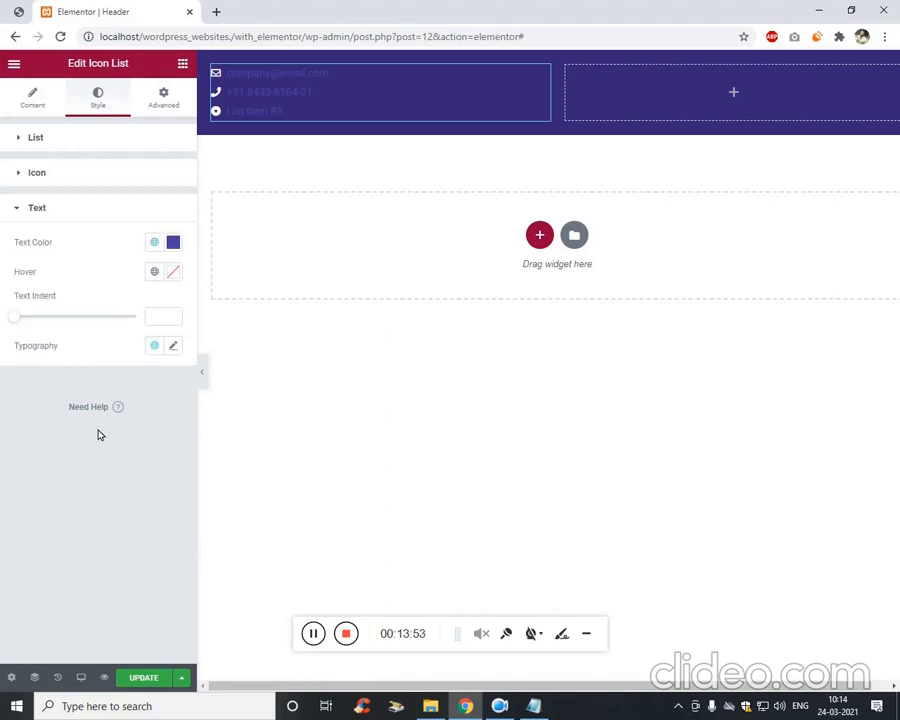
{"action": "left_click", "coordinate": [172, 246]}
{"action": "left_click_drag", "start_coordinate": [127, 357], "coordinate": [62, 278]}
{"action": "left_click", "coordinate": [25, 335]}
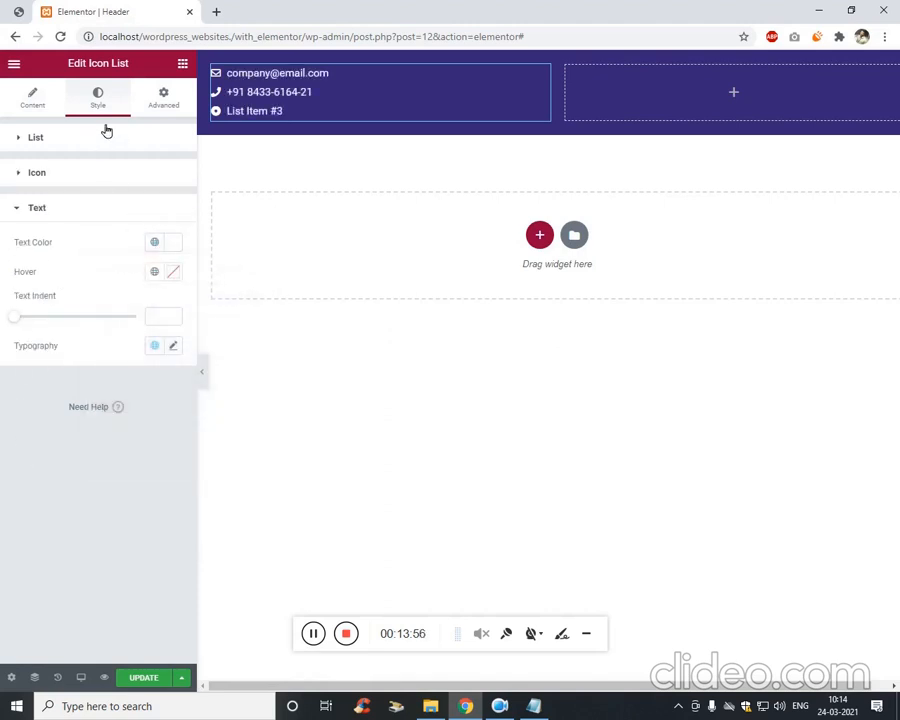
{"action": "left_click", "coordinate": [48, 99]}
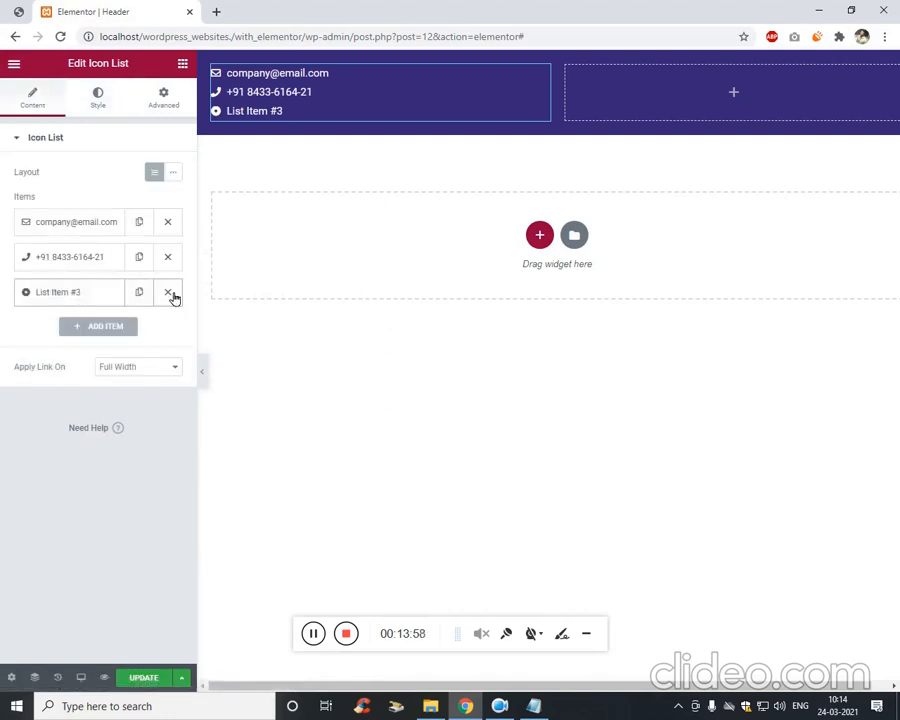
Delete icon list item #3, save the header template, and set the widget width to Inline (auto).
{"action": "left_click", "coordinate": [169, 293]}
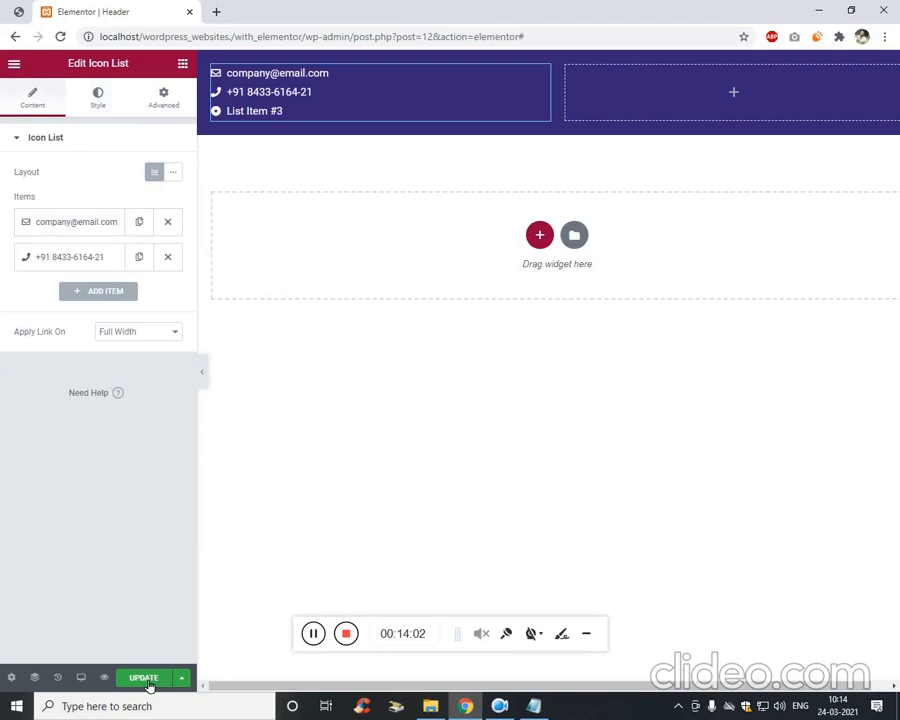
{"action": "left_click", "coordinate": [146, 677]}
{"action": "left_click", "coordinate": [164, 100]}
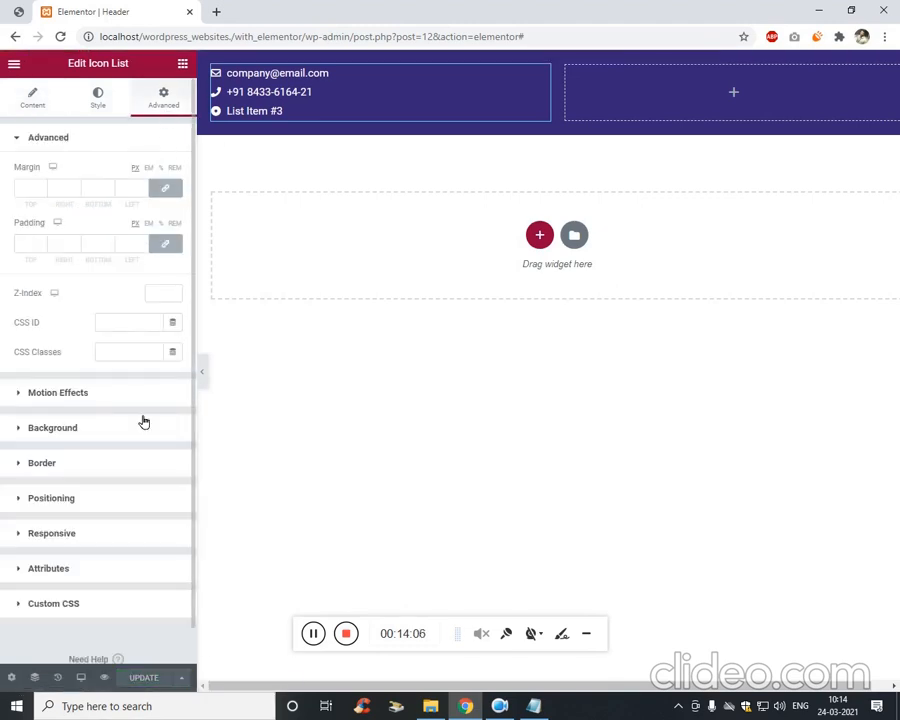
{"action": "left_click", "coordinate": [90, 500]}
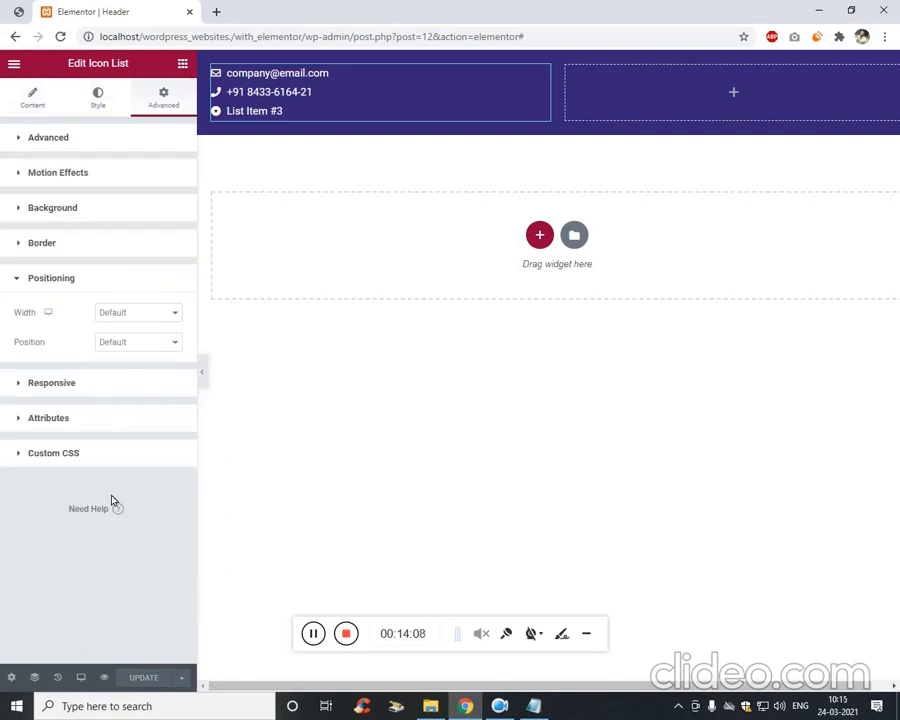
{"action": "left_click", "coordinate": [137, 314]}
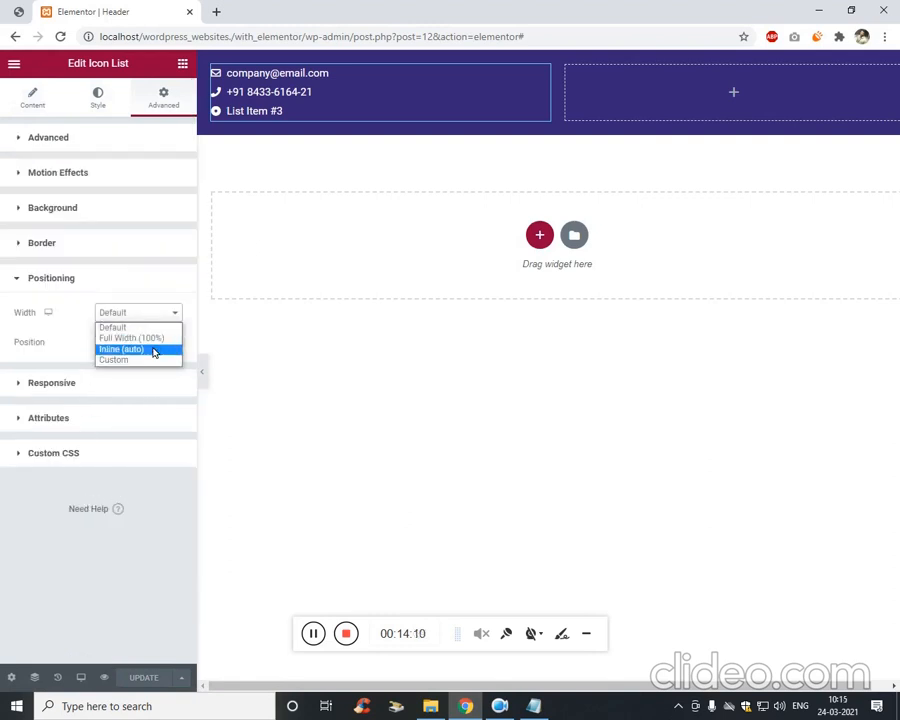
{"action": "left_click", "coordinate": [153, 350]}
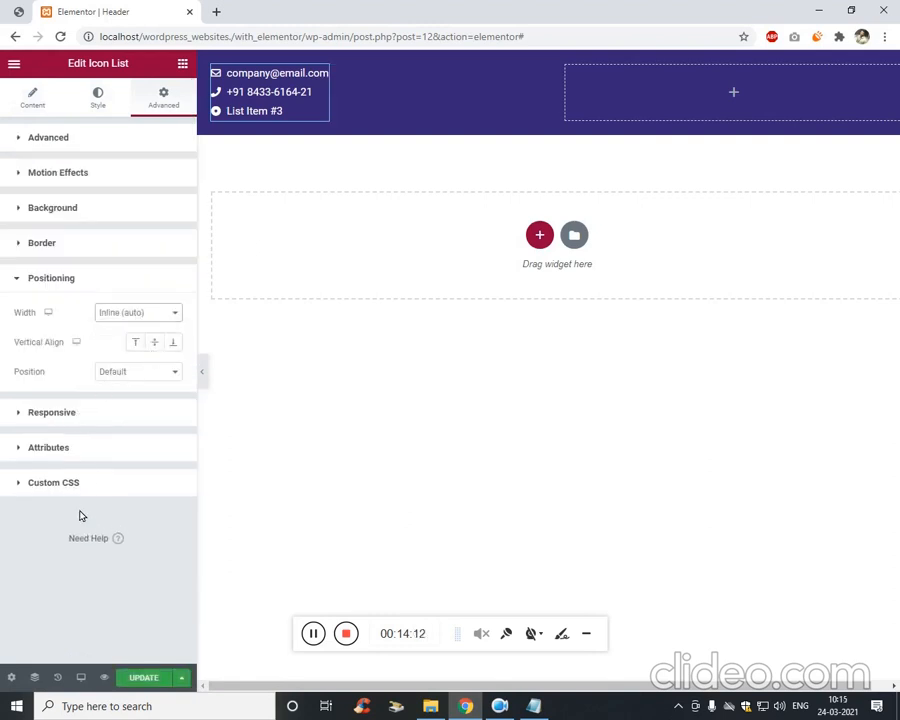
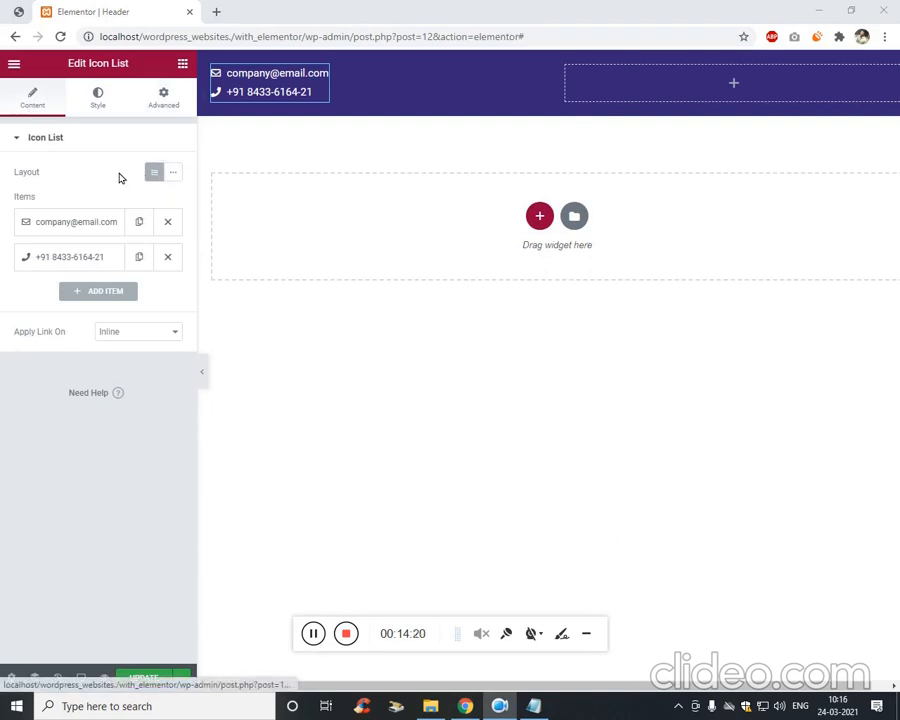
Lay the email and phone items out inline, set the list width to Inline (auto), and save.
{"action": "left_click", "coordinate": [176, 174]}
{"action": "left_click", "coordinate": [166, 118]}
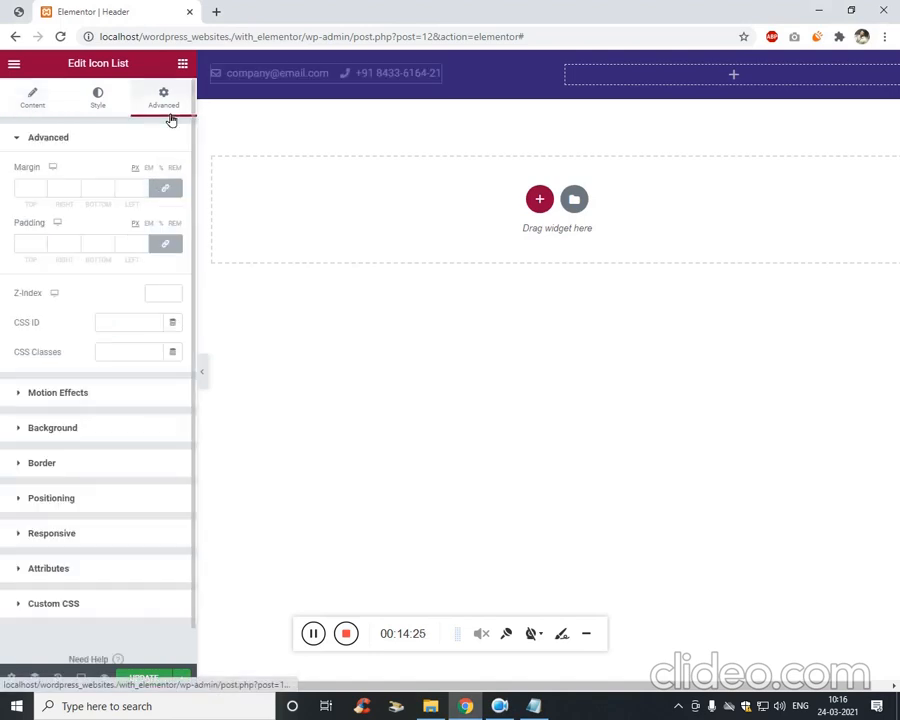
{"action": "left_click", "coordinate": [100, 508]}
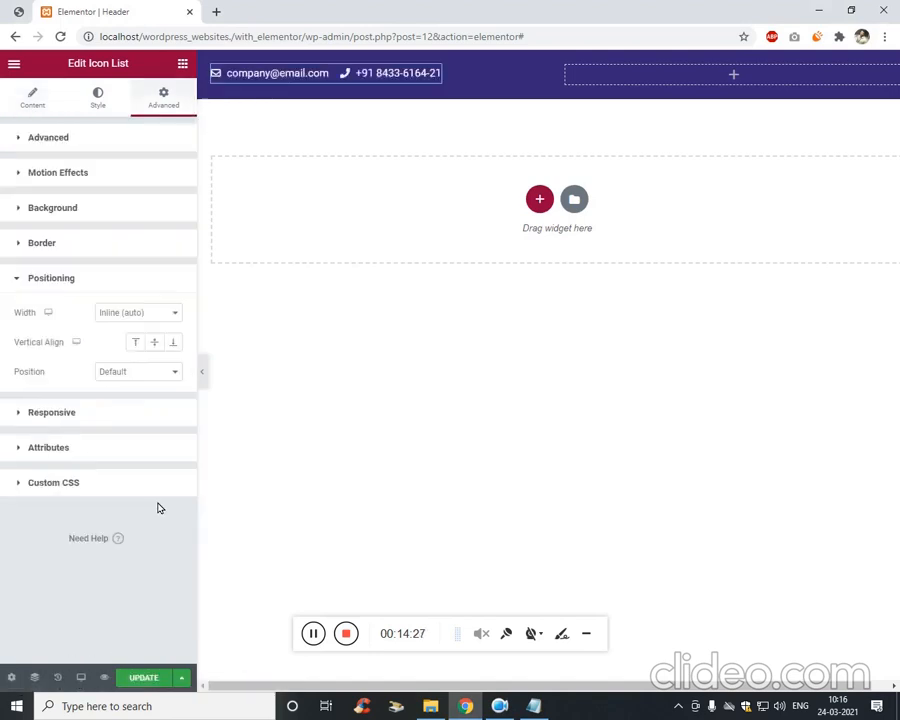
{"action": "left_click", "coordinate": [173, 312]}
{"action": "left_click", "coordinate": [157, 328]}
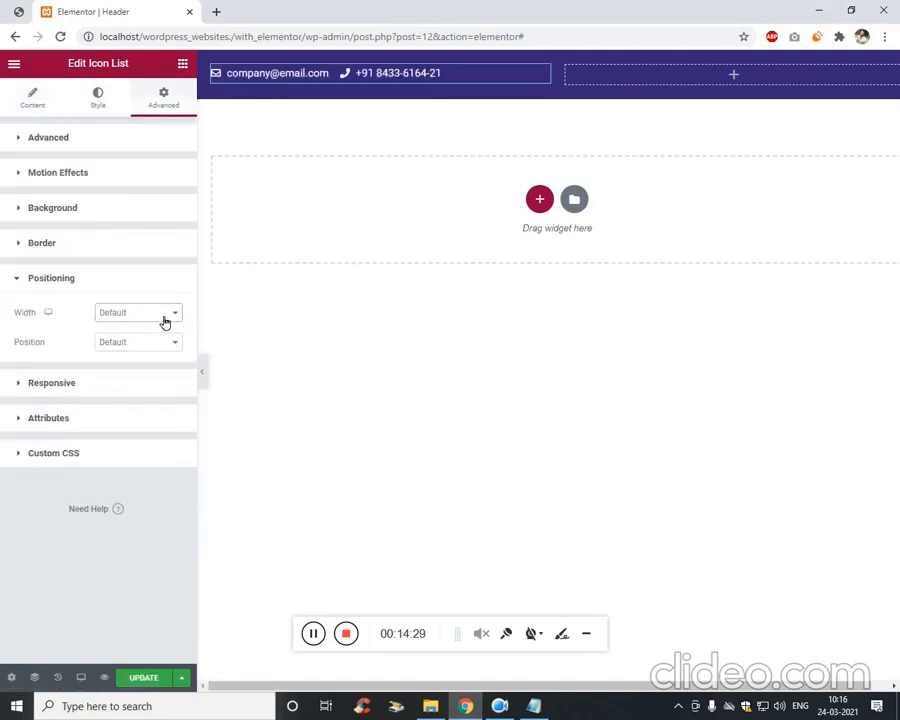
{"action": "left_click", "coordinate": [165, 314]}
{"action": "left_click", "coordinate": [151, 338]}
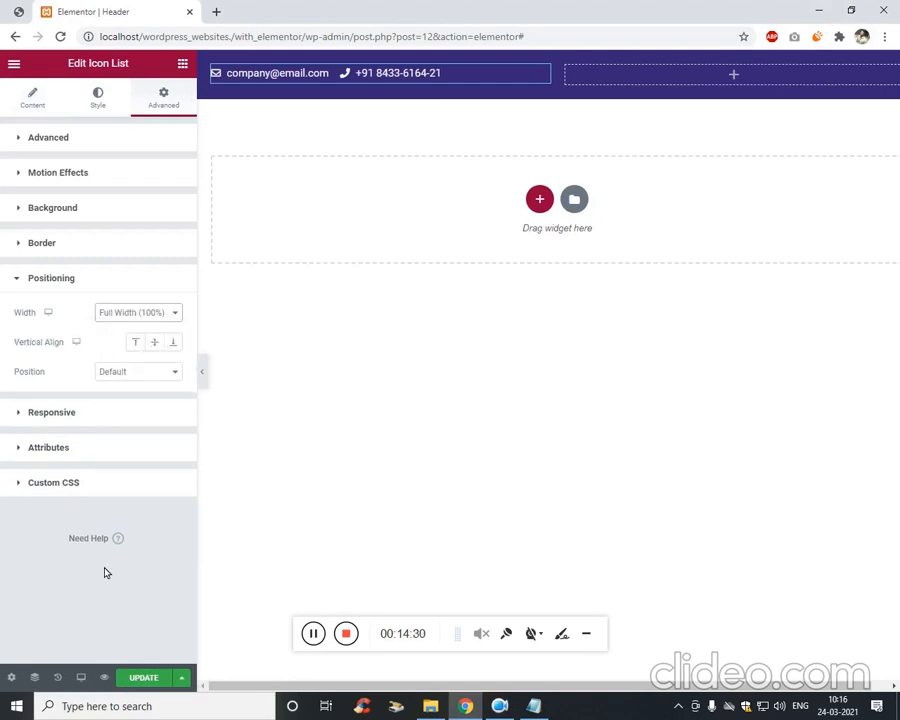
{"action": "left_click", "coordinate": [142, 316]}
{"action": "left_click", "coordinate": [140, 349]}
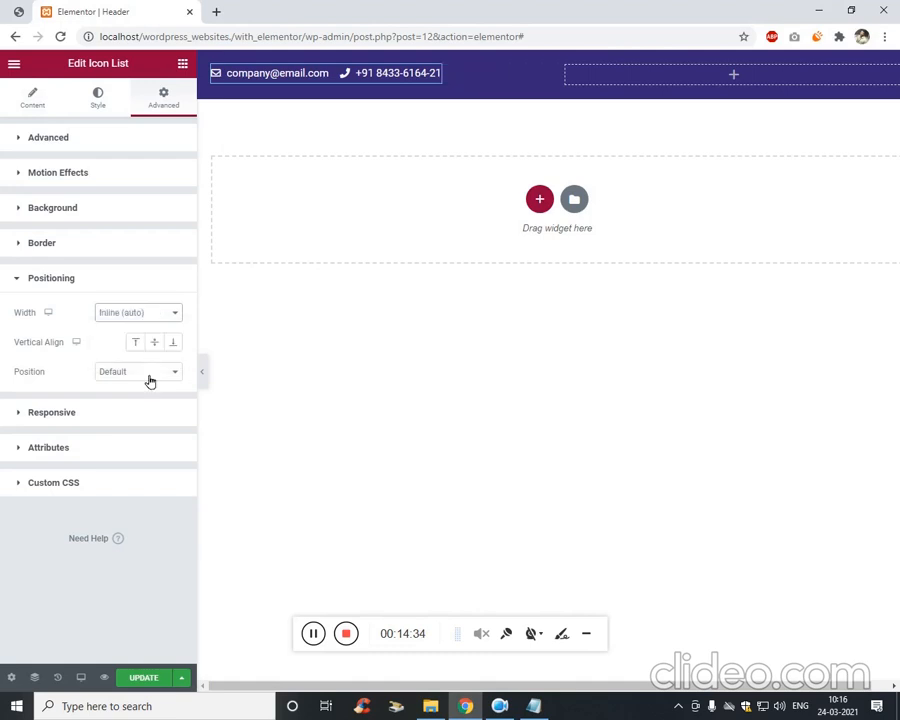
{"action": "left_click", "coordinate": [143, 678]}
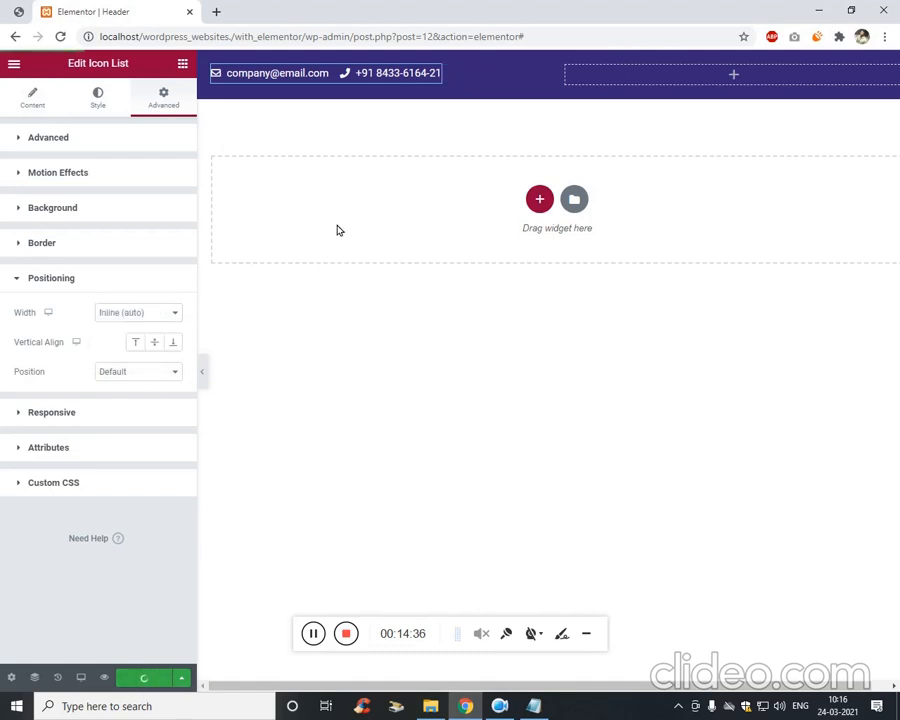
{"action": "left_click", "coordinate": [47, 112]}
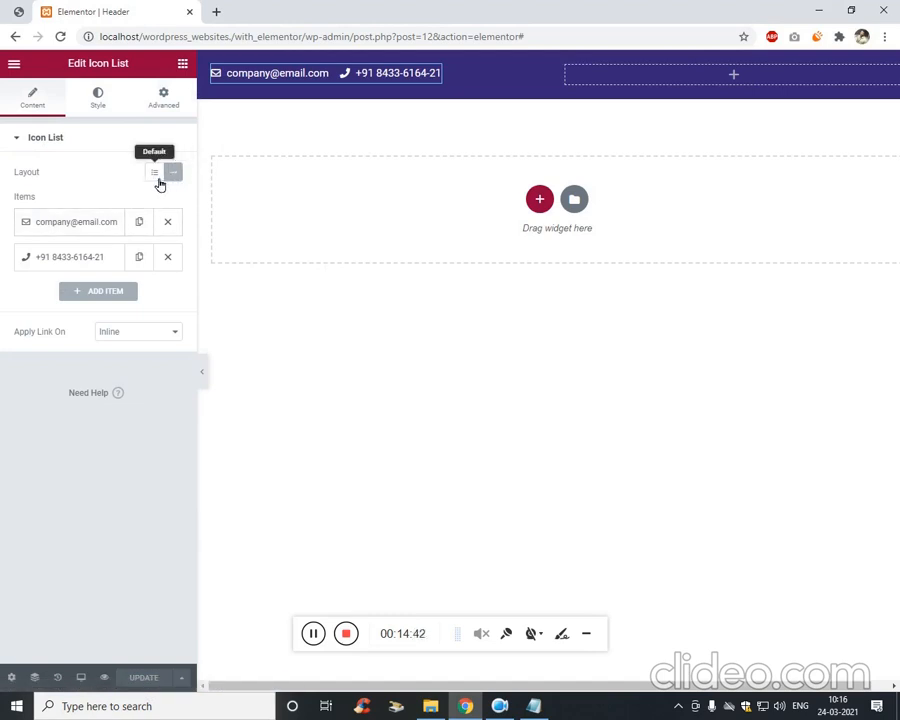
Switch the contact list layout to Default and back to Inline, then view the elementor.png mockup.
{"action": "left_click", "coordinate": [158, 182]}
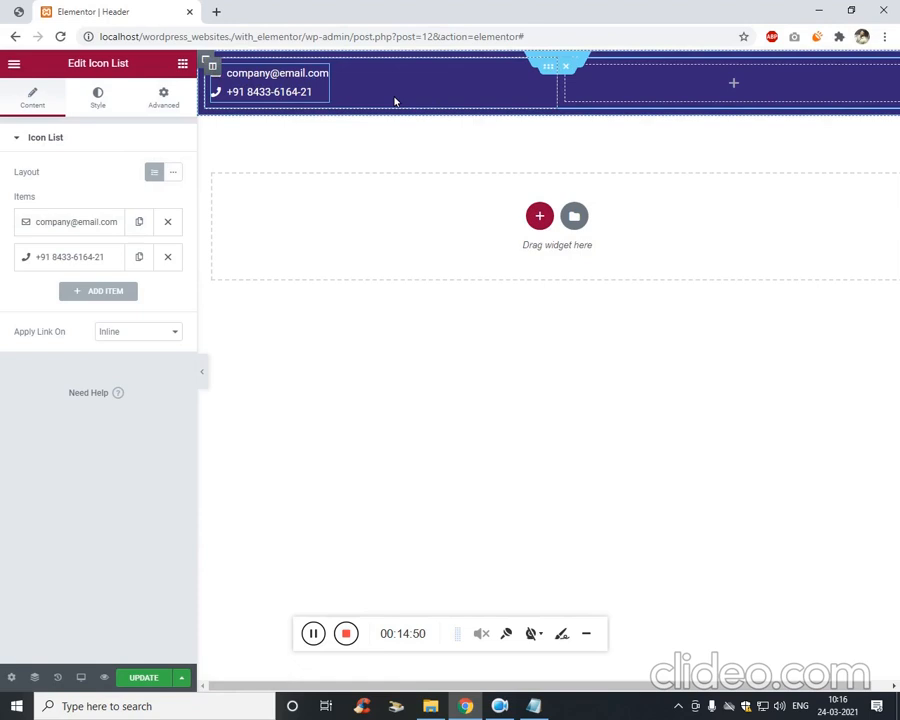
{"action": "left_click", "coordinate": [173, 174]}
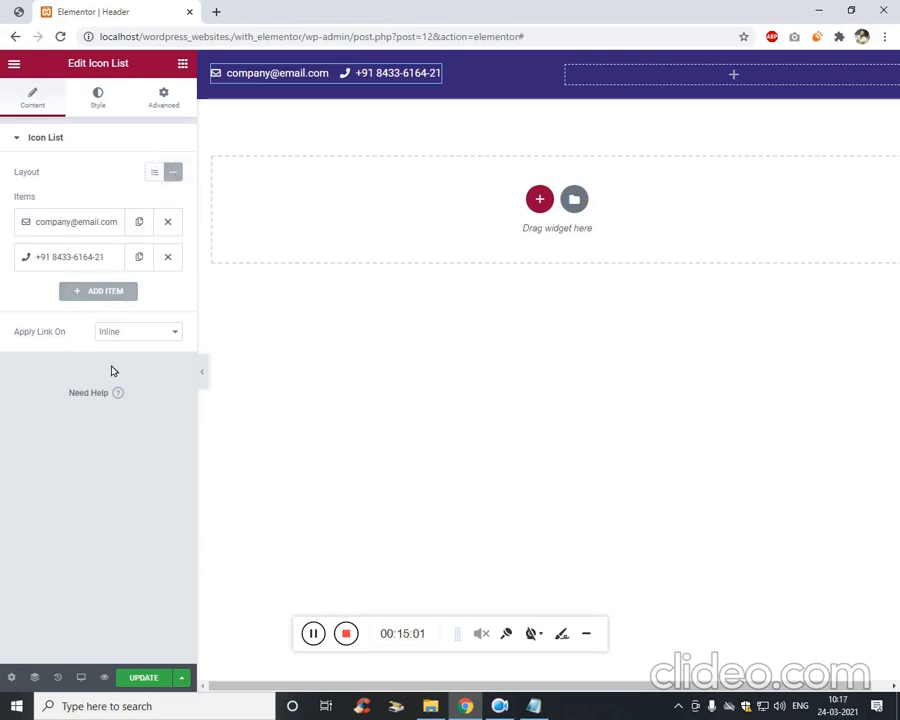
{"action": "left_click", "coordinate": [17, 11]}
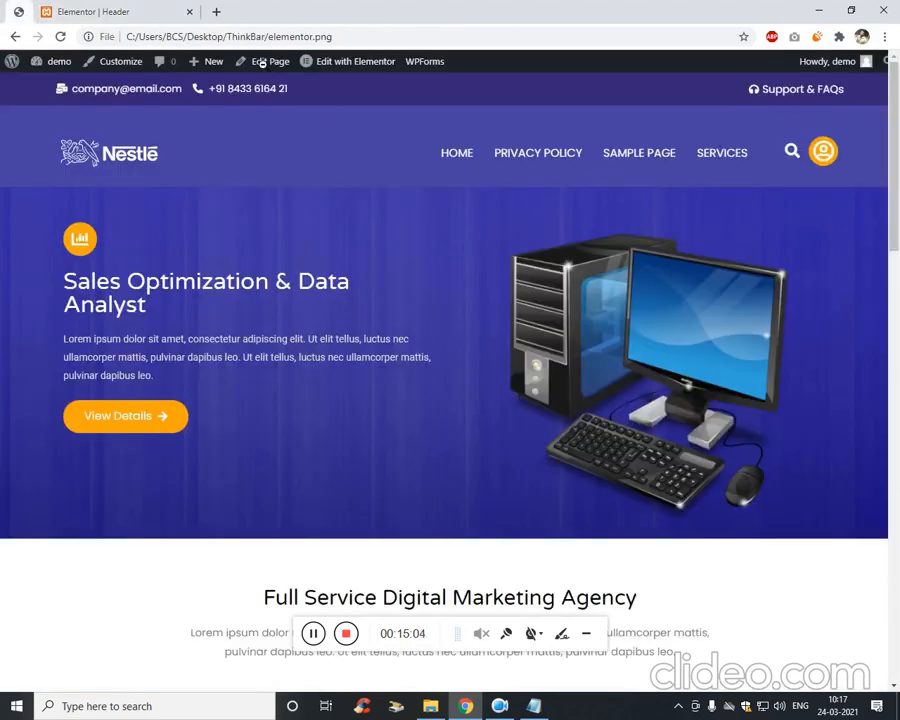
Drag an Icon List widget, found by searching 'ico', into the header's right column.
{"action": "left_click", "coordinate": [150, 16]}
{"action": "left_click", "coordinate": [183, 64]}
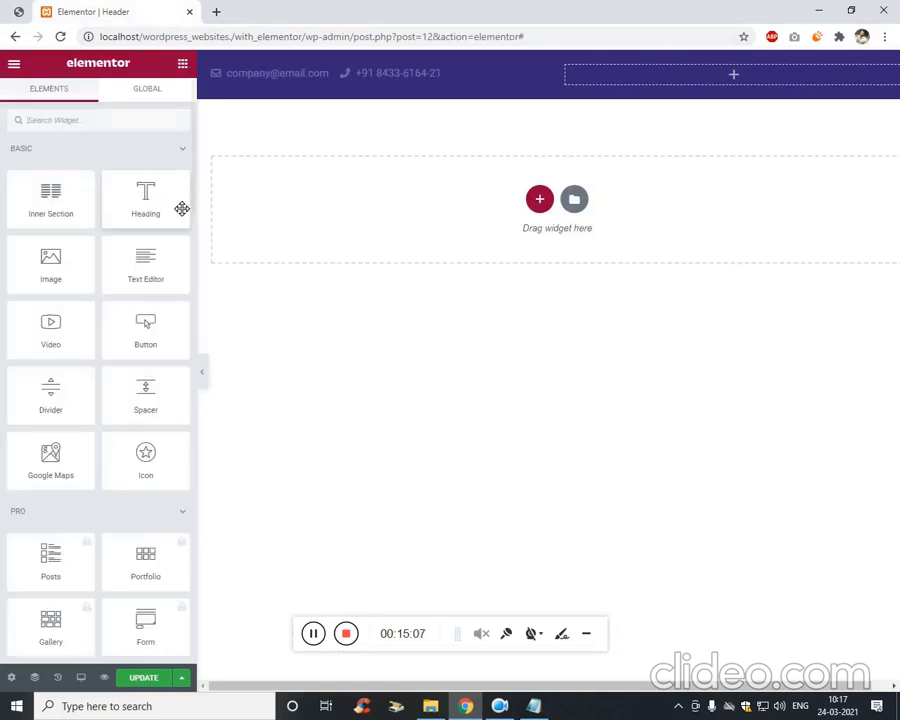
{"action": "type", "text": "icon"}
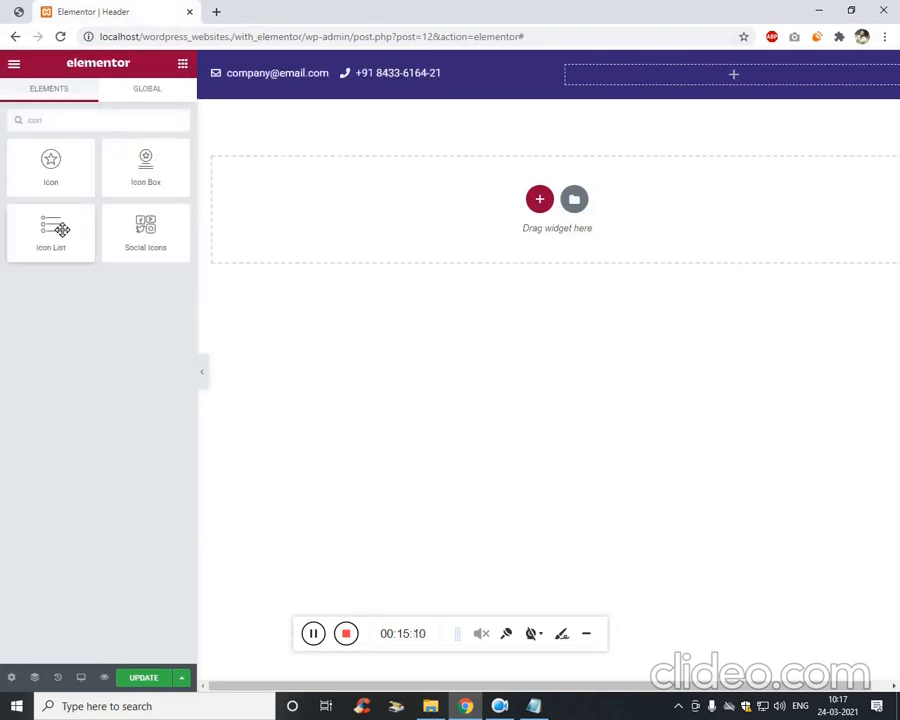
{"action": "left_click_drag", "start_coordinate": [55, 230], "coordinate": [712, 88]}
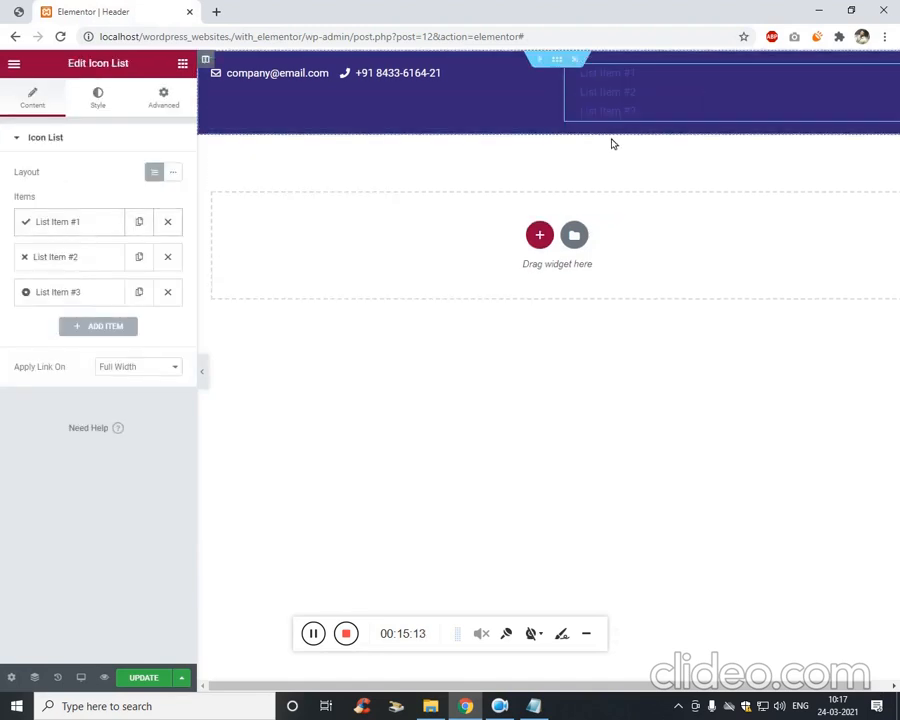
Delete the placeholder icon list from the header's right column.
{"action": "right_click", "coordinate": [567, 67]}
{"action": "left_click", "coordinate": [508, 139]}
{"action": "left_click", "coordinate": [633, 91]}
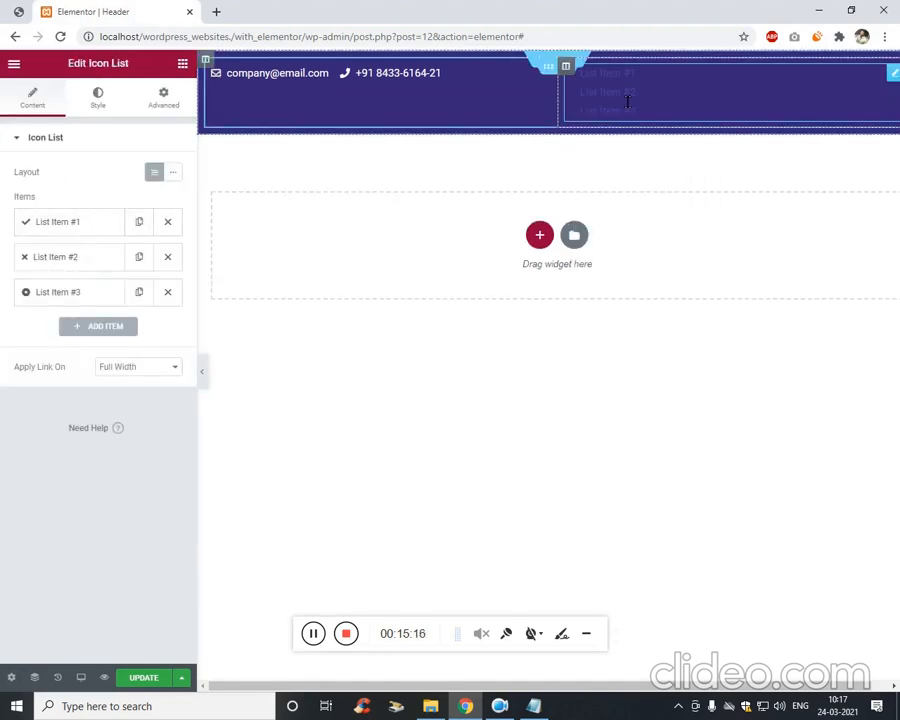
{"action": "right_click", "coordinate": [879, 82]}
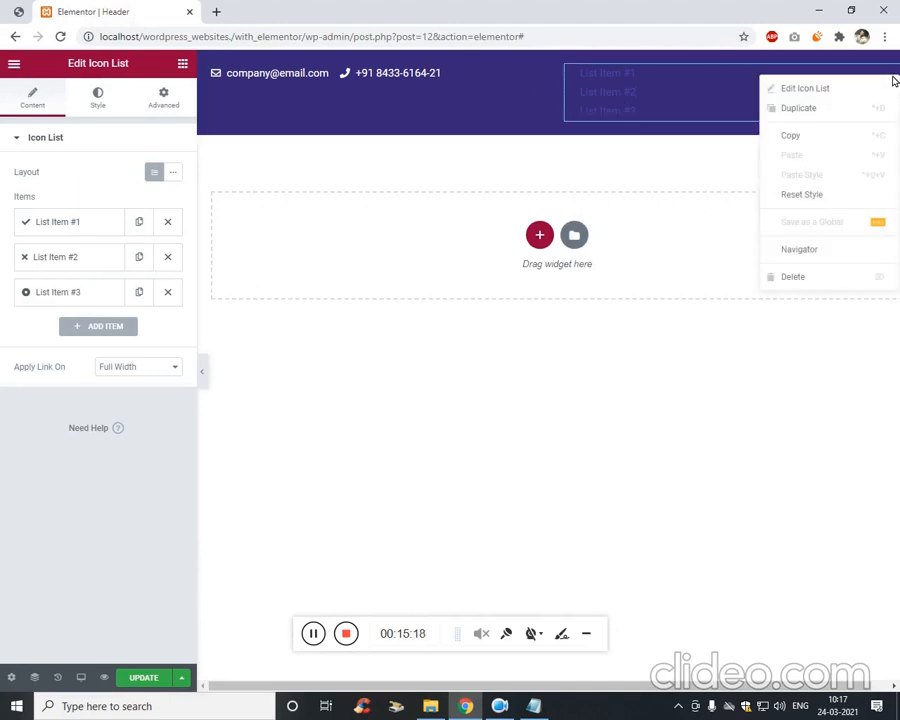
{"action": "left_click", "coordinate": [815, 276]}
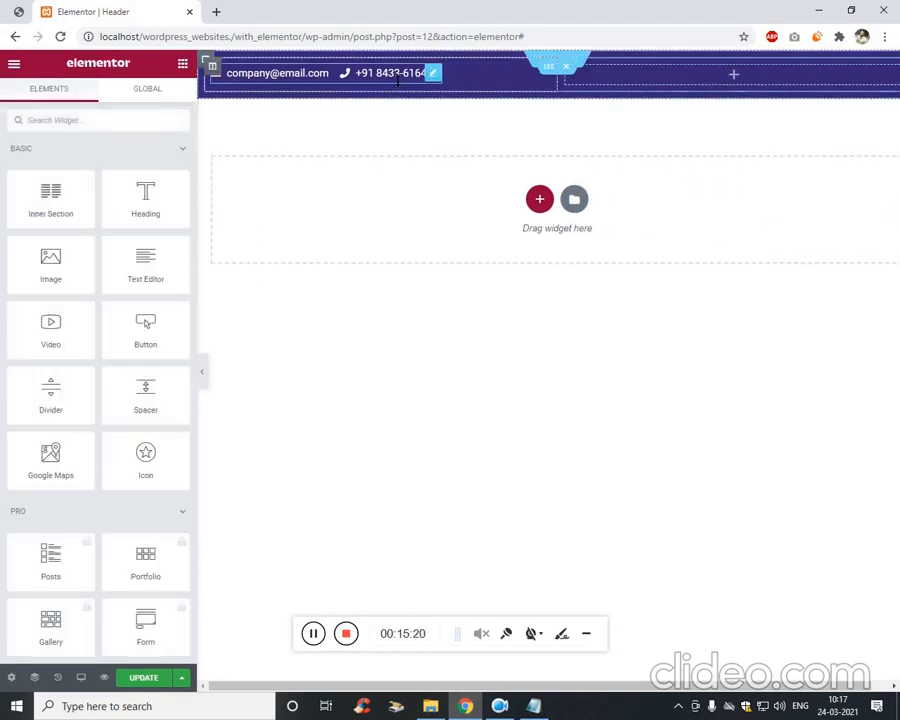
Duplicate the email and phone list and move the copy into the right column.
{"action": "right_click", "coordinate": [441, 78]}
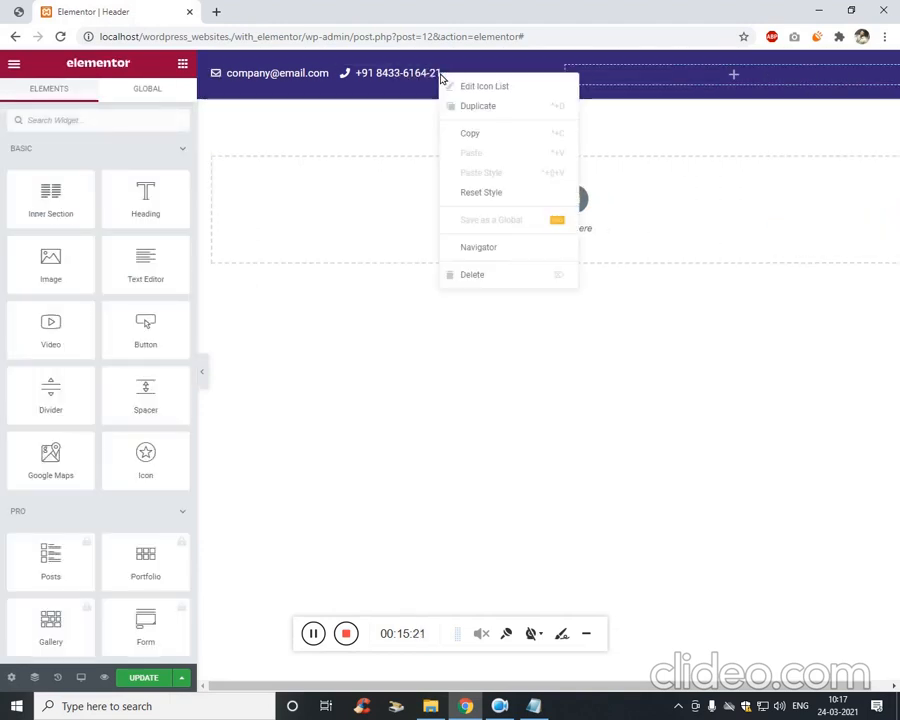
{"action": "left_click", "coordinate": [518, 108]}
{"action": "left_click_drag", "start_coordinate": [354, 94], "coordinate": [591, 97]}
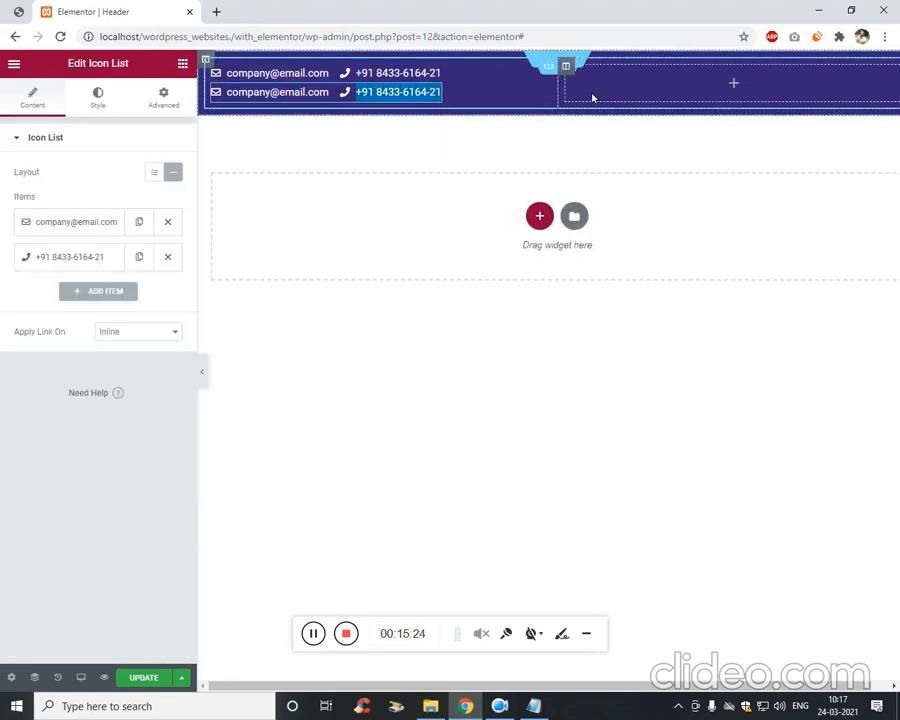
{"action": "left_click_drag", "start_coordinate": [440, 88], "coordinate": [668, 96]}
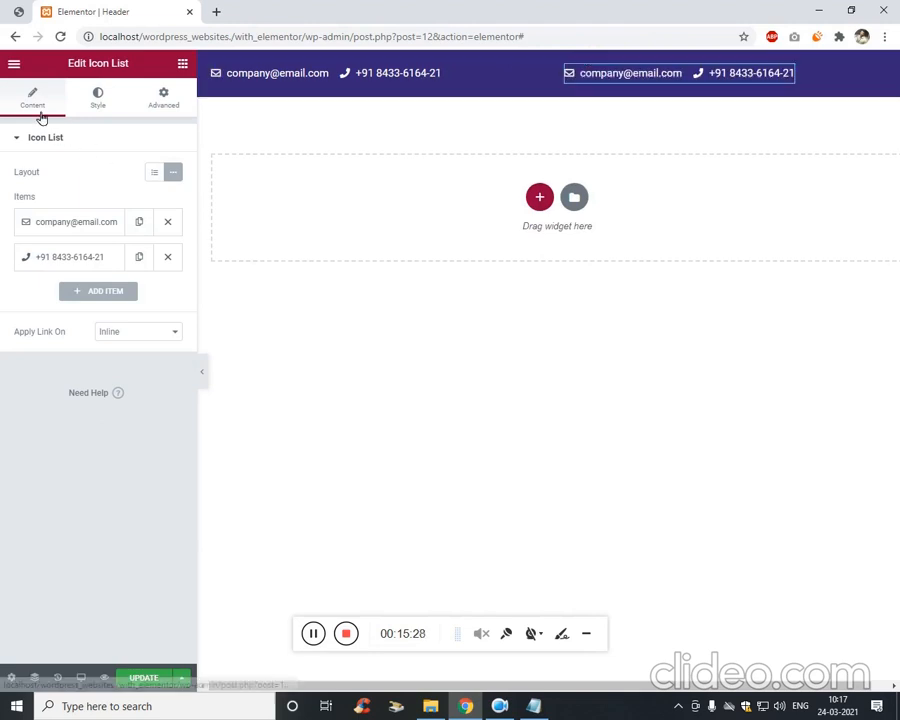
Delete the phone item and give the remaining item the Headphones icon from the library.
{"action": "left_click", "coordinate": [166, 256]}
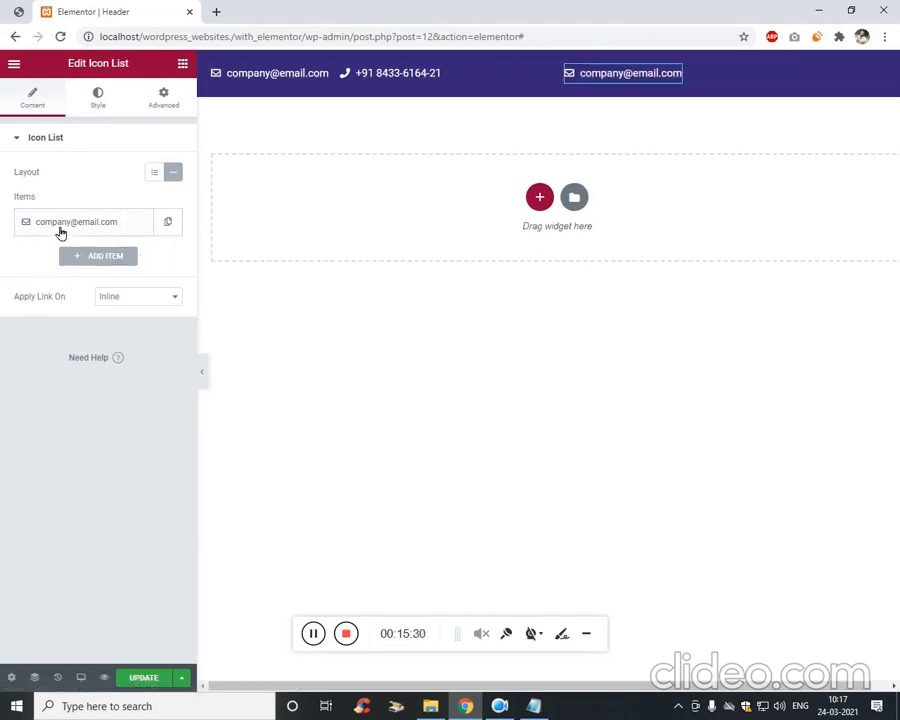
{"action": "left_click", "coordinate": [60, 224]}
{"action": "left_click", "coordinate": [102, 334]}
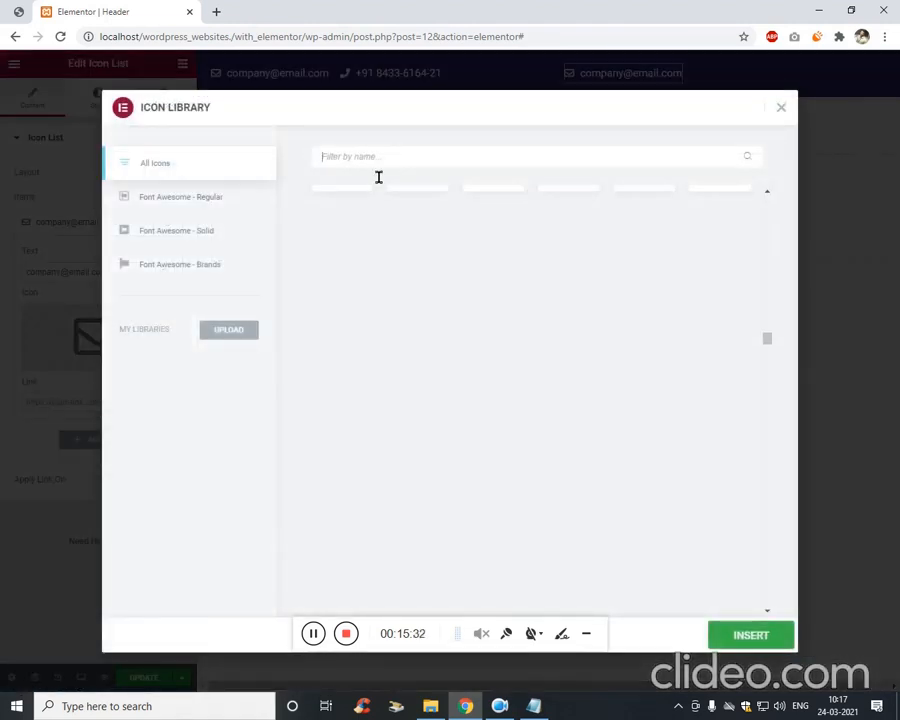
{"action": "type", "text": "cupsupp"}
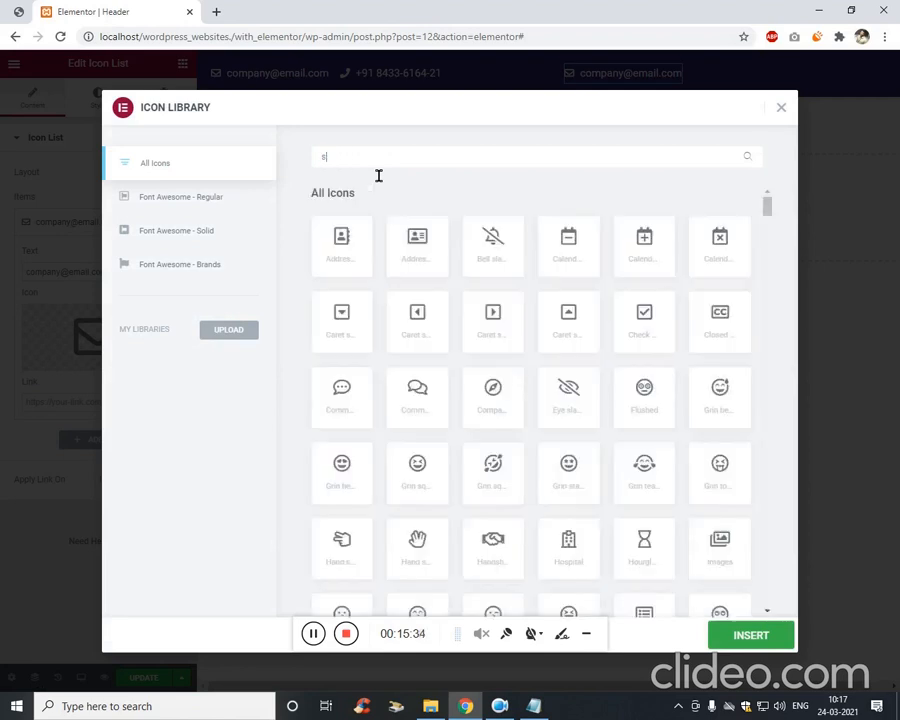
{"action": "key", "text": "BackSpace"}
{"action": "key", "text": "BackSpace"}
{"action": "key", "text": "BackSpace"}
{"action": "key", "text": "BackSpace"}
{"action": "type", "text": "head"}
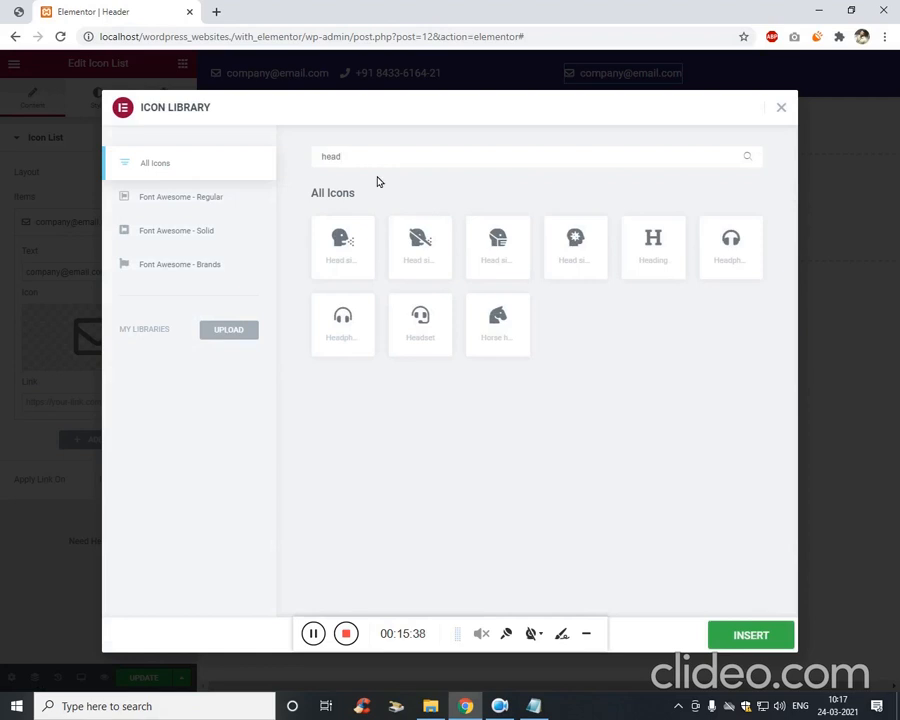
{"action": "left_click", "coordinate": [716, 268]}
{"action": "left_click", "coordinate": [740, 634]}
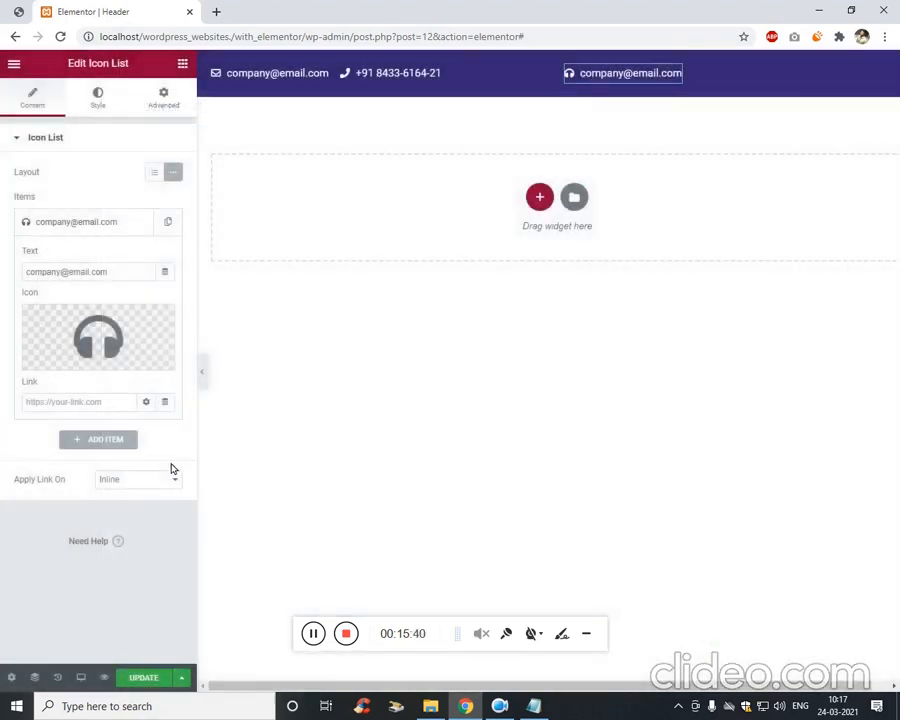
{"action": "left_click", "coordinate": [90, 274]}
After checking the mockup, replace the item's text with 'Support & FAQs'.
{"action": "left_click", "coordinate": [19, 11]}
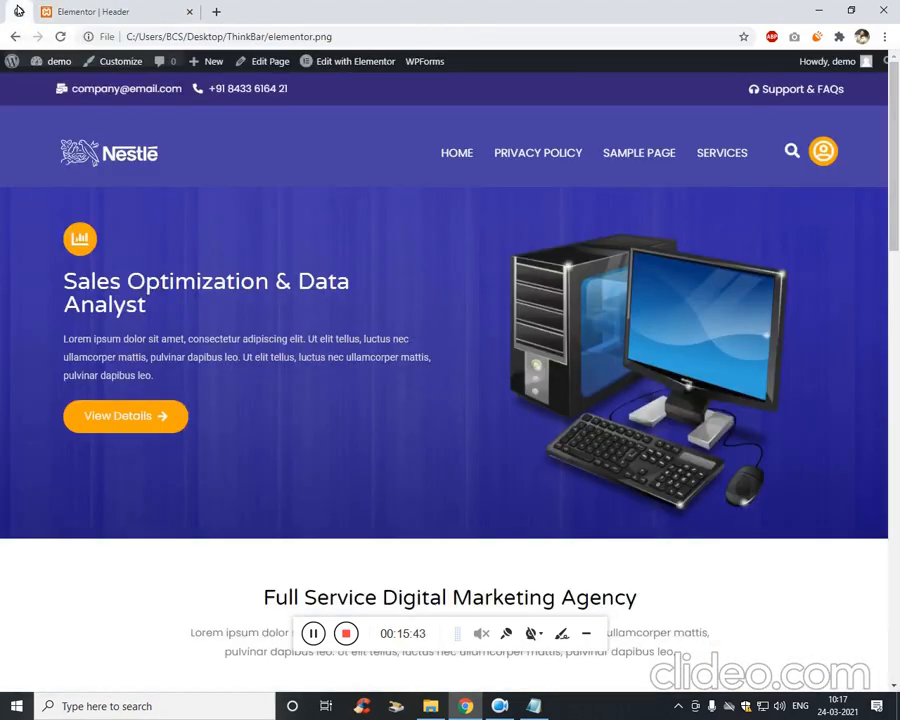
{"action": "left_click", "coordinate": [50, 11]}
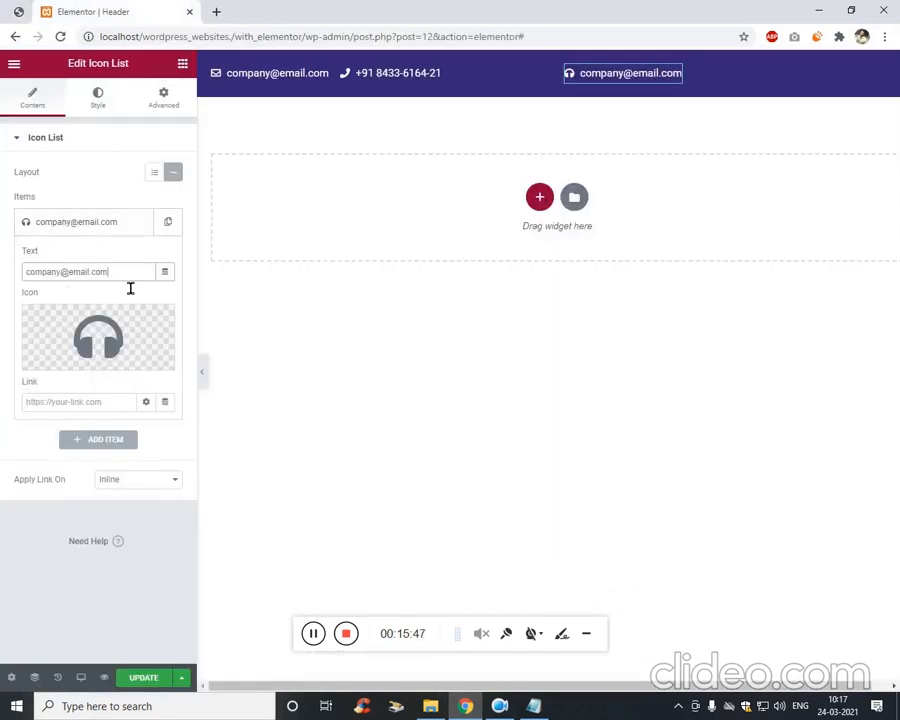
{"action": "key", "text": "ctrl+a"}
{"action": "type", "text": "Sup"}
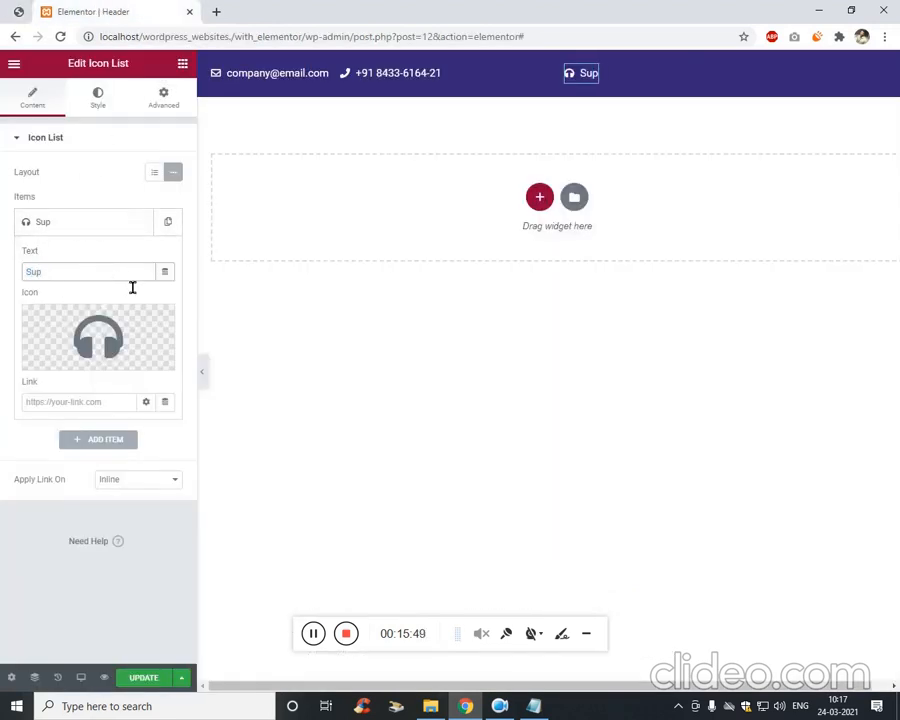
{"action": "type", "text": "port & FAWs"}
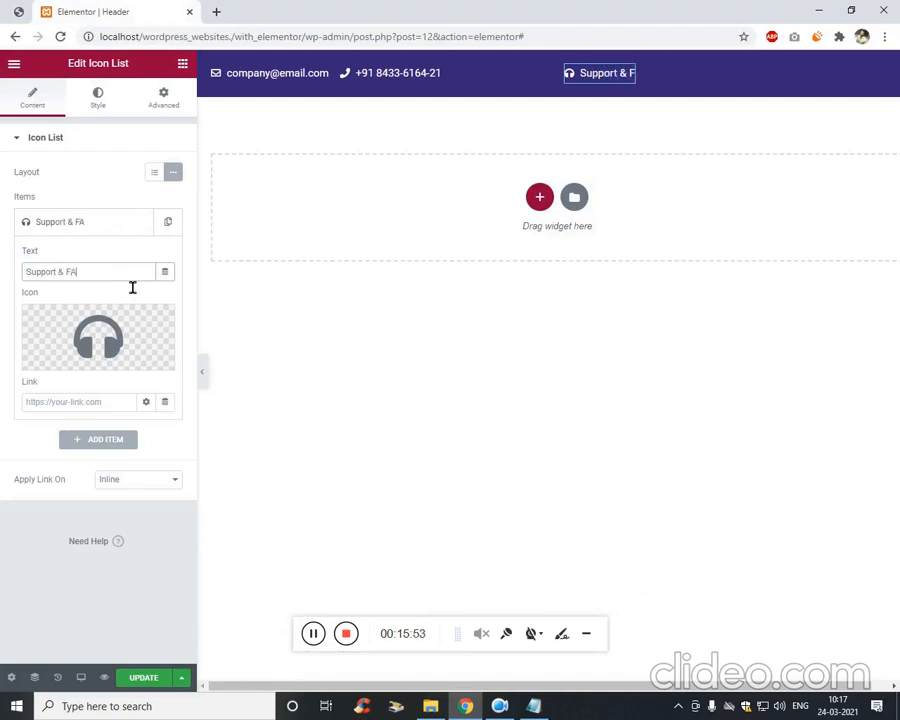
{"action": "key", "text": "BackSpace"}
{"action": "type", "text": "Qs"}
Right-align the right-hand icon list's items in its Style settings.
{"action": "left_click", "coordinate": [183, 106]}
{"action": "left_click", "coordinate": [100, 95]}
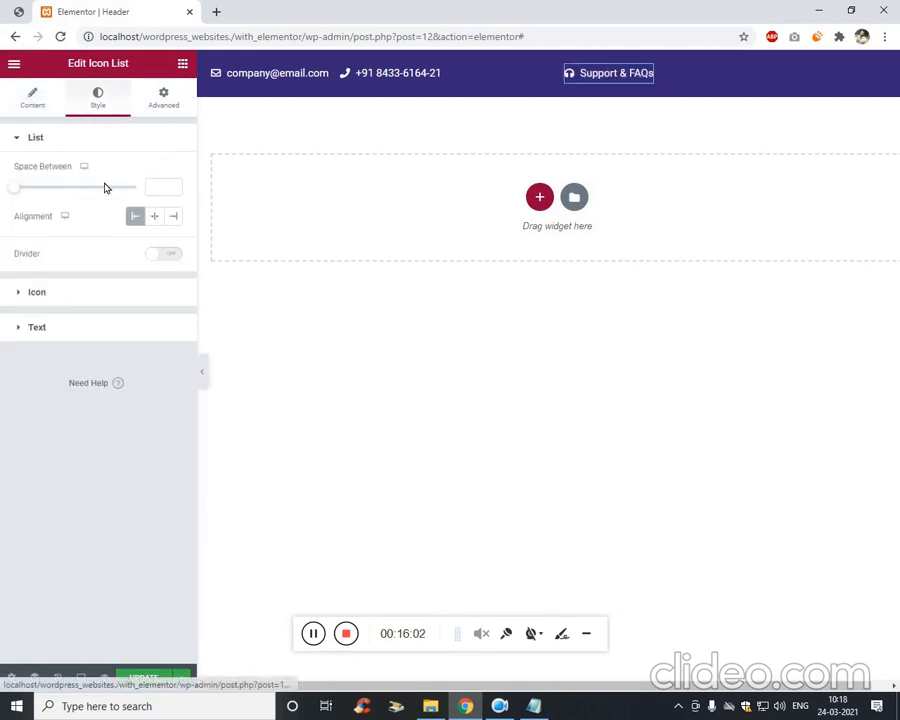
{"action": "left_click", "coordinate": [176, 218]}
{"action": "left_click", "coordinate": [178, 220]}
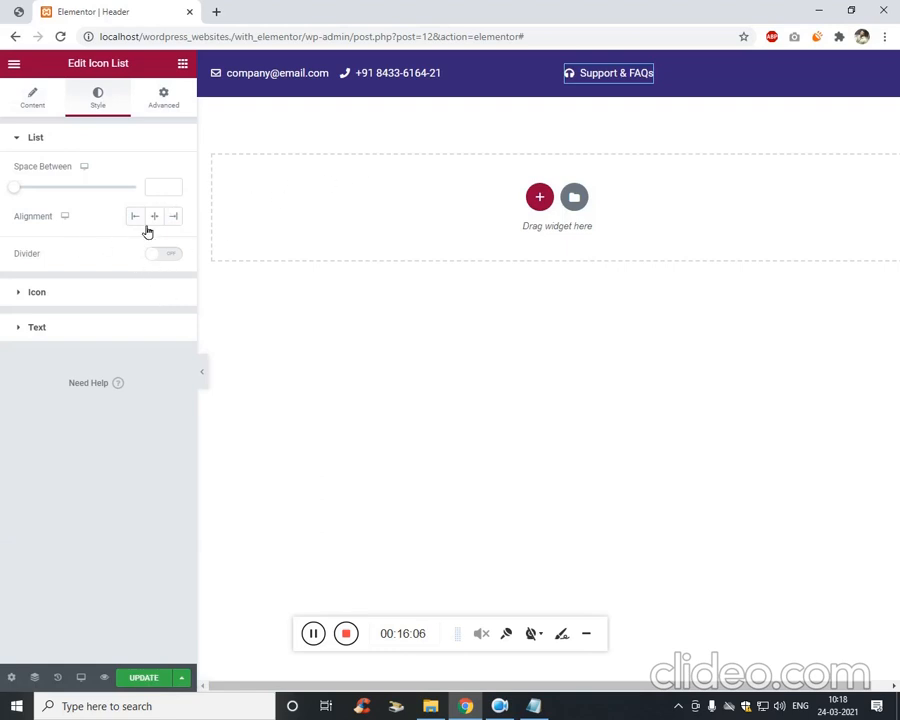
{"action": "left_click", "coordinate": [35, 103]}
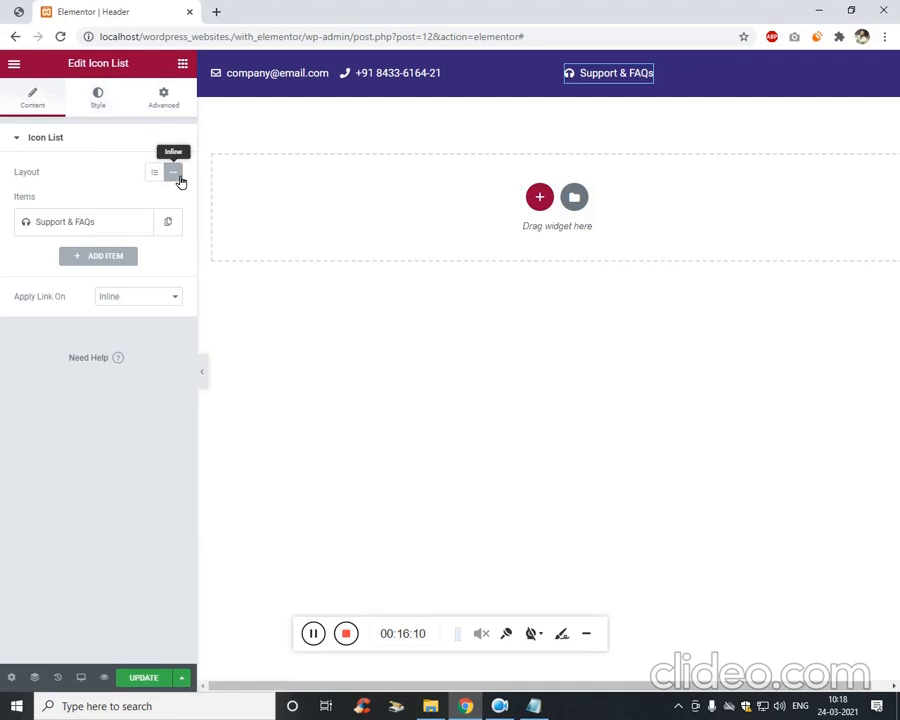
Save the header and widen the left column so Support & FAQs sits far right.
{"action": "left_click", "coordinate": [183, 108]}
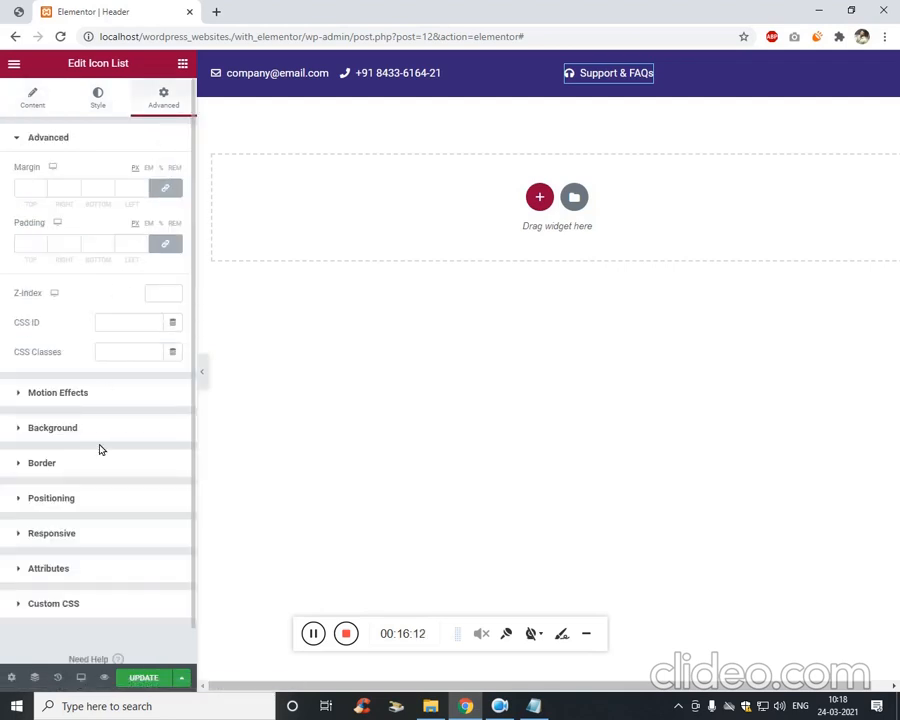
{"action": "left_click", "coordinate": [100, 492]}
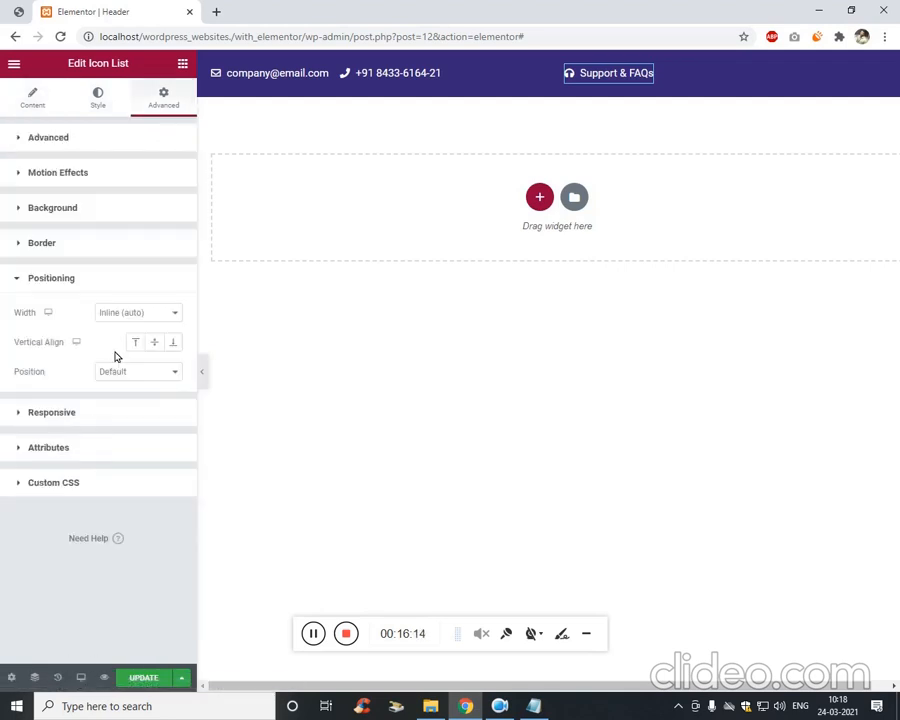
{"action": "left_click", "coordinate": [132, 682]}
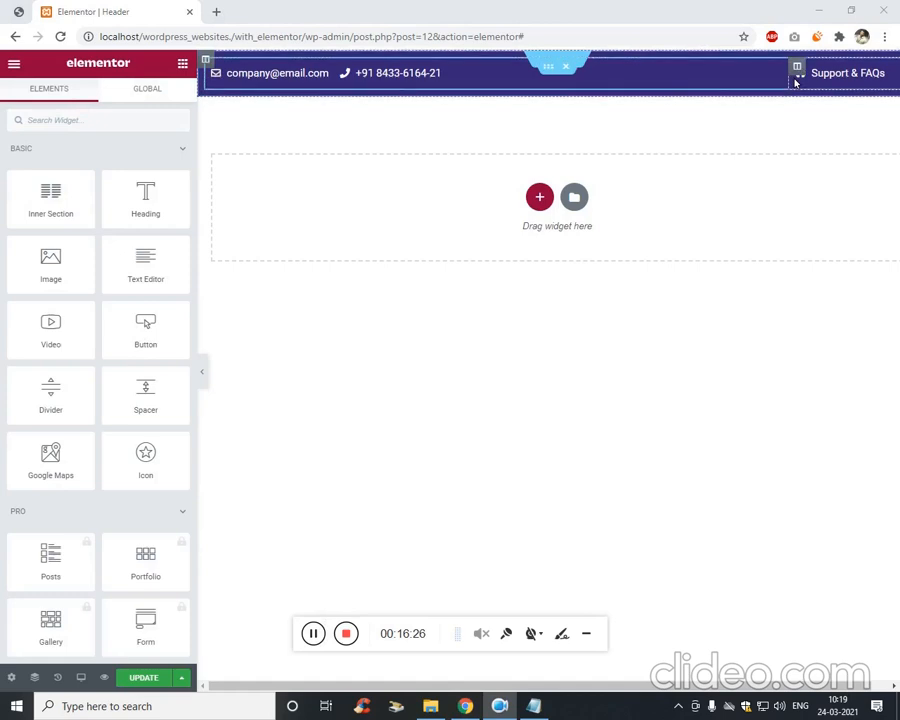
{"action": "mouse_move", "coordinate": [785, 84]}
{"action": "left_mouse_down"}
{"action": "mouse_move", "coordinate": [524, 80]}
{"action": "mouse_move", "coordinate": [788, 91]}
{"action": "left_mouse_up"}
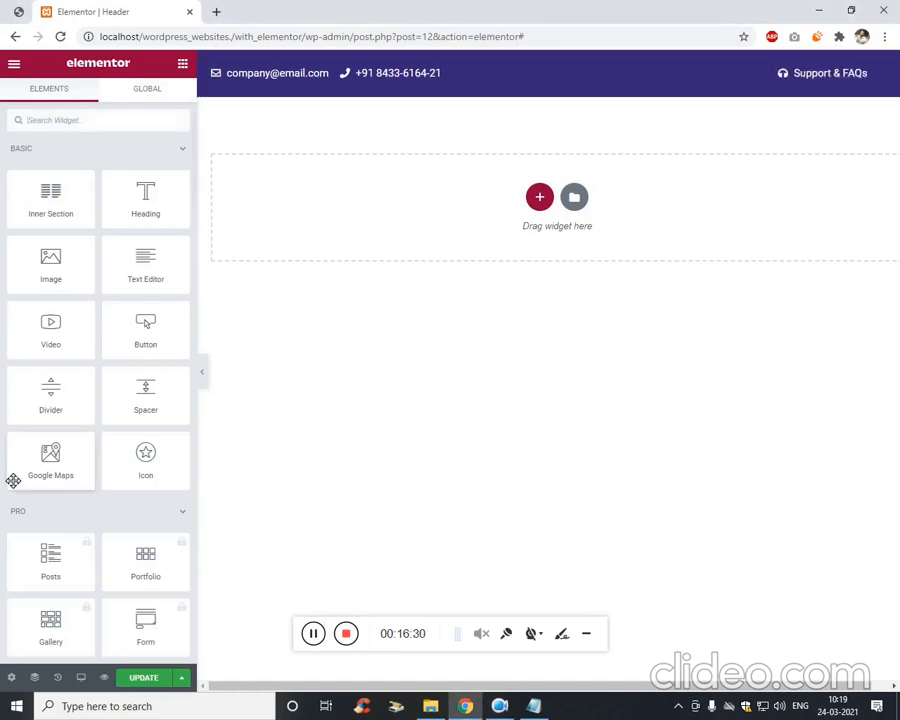
Save the header and load the site's base URL in a new browser tab.
{"action": "left_click", "coordinate": [165, 676]}
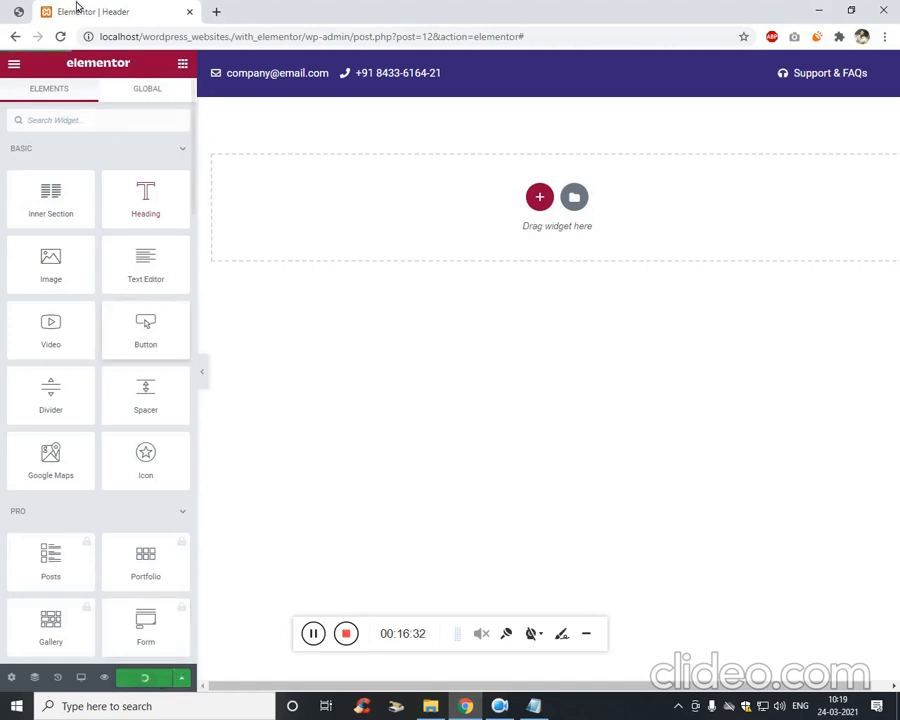
{"action": "left_click", "coordinate": [216, 11]}
{"action": "key", "text": "ctrl+shift+Tab"}
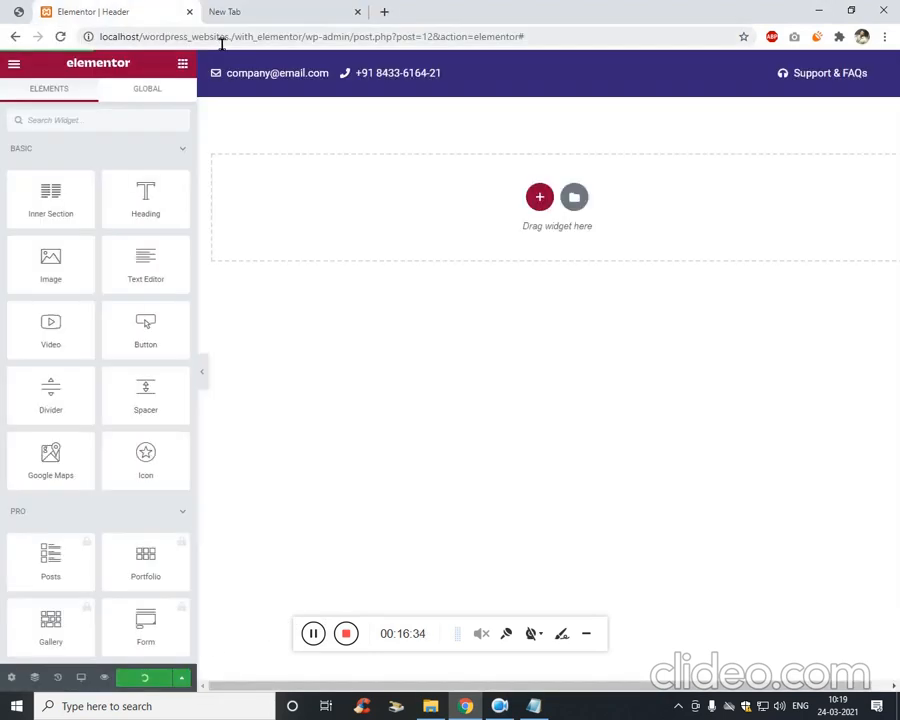
{"action": "left_click", "coordinate": [223, 37]}
{"action": "key", "text": "Right"}
{"action": "key", "text": "ctrl+Left"}
{"action": "key", "text": "ctrl+Left"}
{"action": "key", "text": "ctrl+Left"}
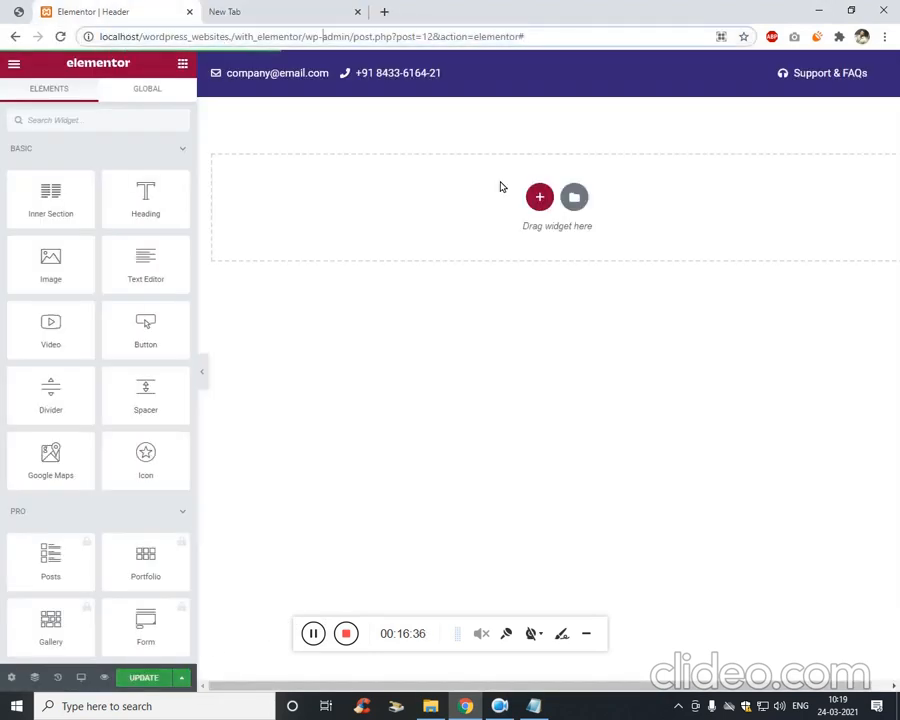
{"action": "key", "text": "ctrl+shift+Left"}
{"action": "key", "text": "ctrl+shift+Left"}
{"action": "key", "text": "ctrl+shift+Left"}
{"action": "key", "text": "ctrl+c"}
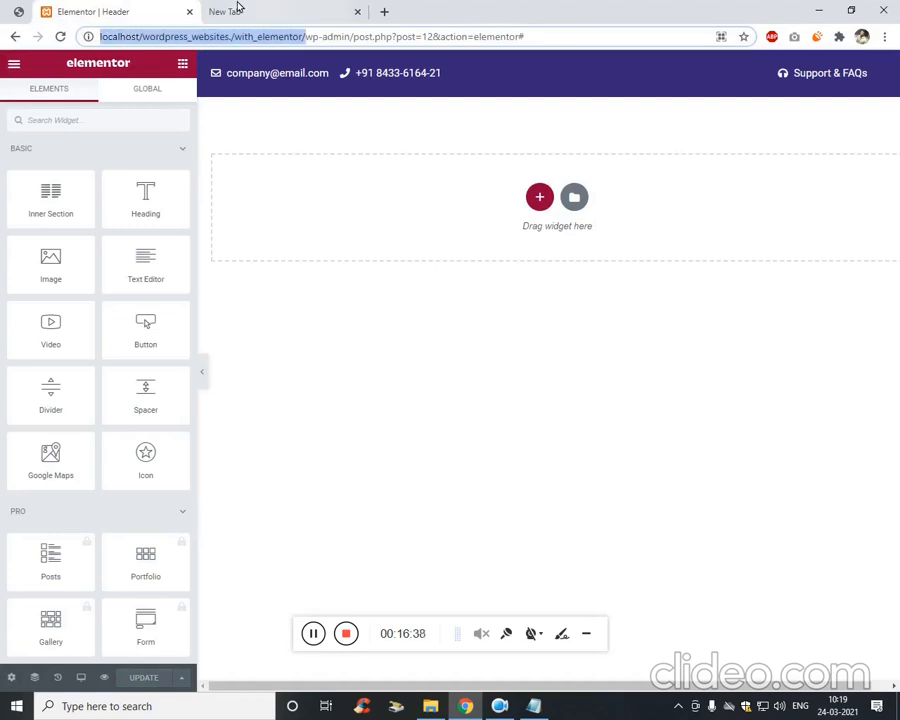
{"action": "left_click", "coordinate": [238, 10]}
{"action": "key", "text": "ctrl+v"}
{"action": "key", "text": "Return"}
{"action": "key", "text": "ctrl+shift+Tab"}
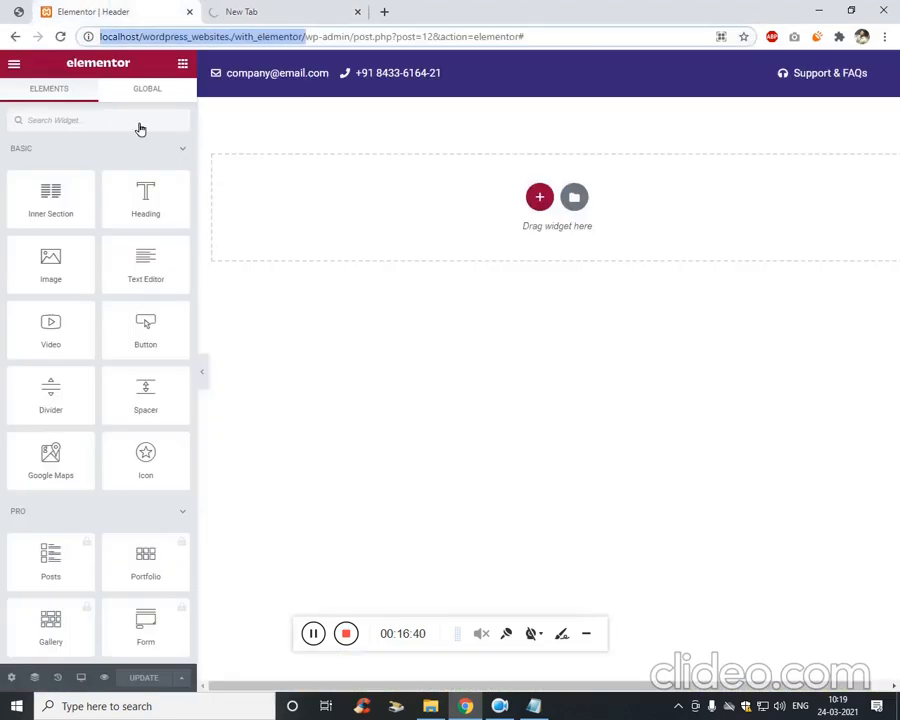
Compare against the reference mockup, then return to the editor's widget list.
{"action": "left_click", "coordinate": [8, 16]}
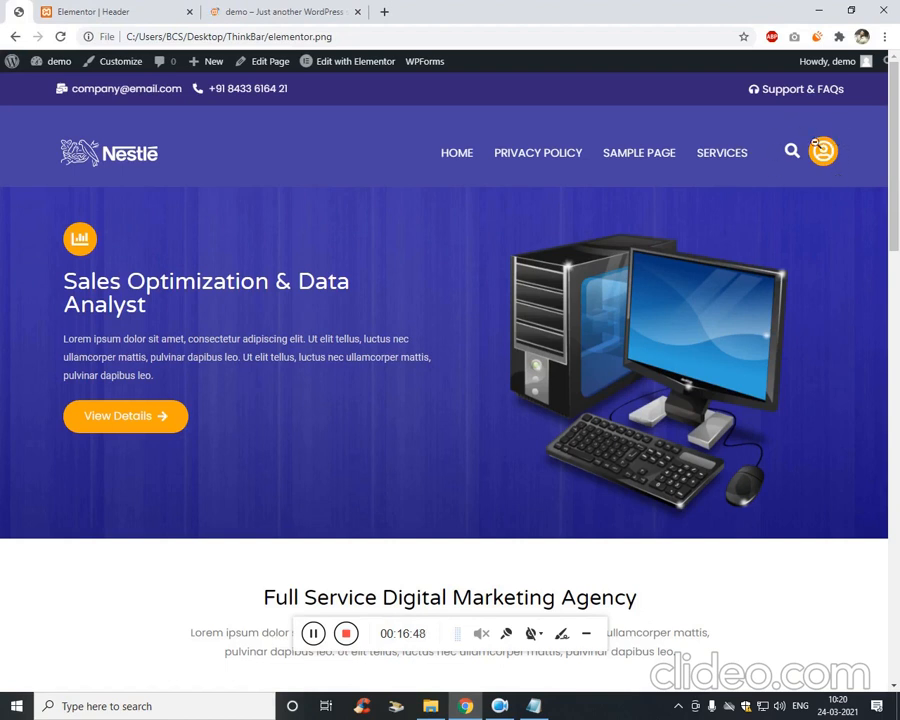
{"action": "left_click", "coordinate": [138, 16]}
{"action": "left_click", "coordinate": [158, 98]}
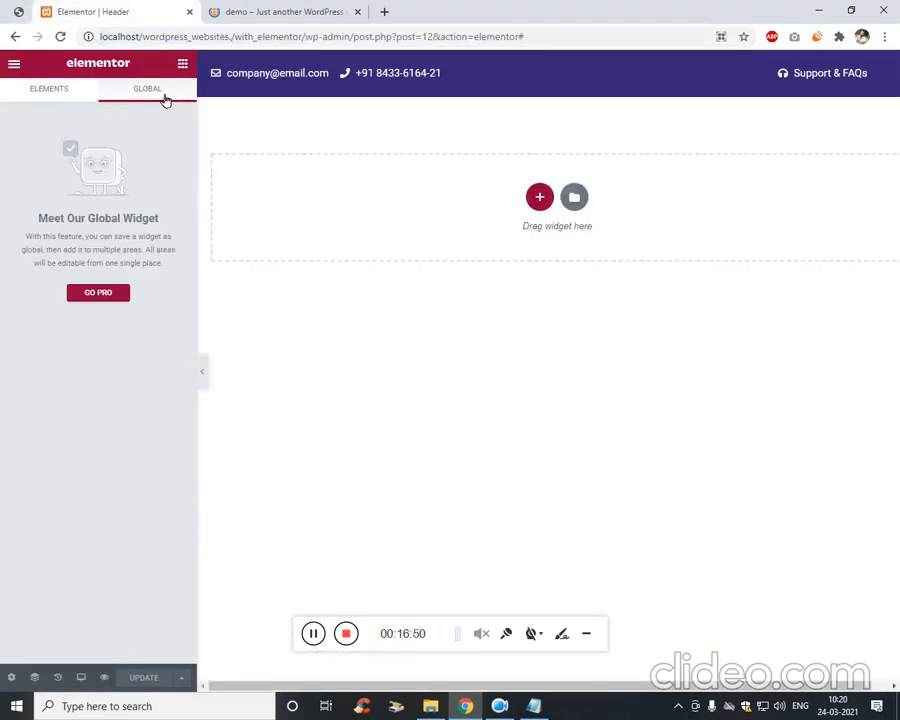
{"action": "left_click", "coordinate": [183, 66]}
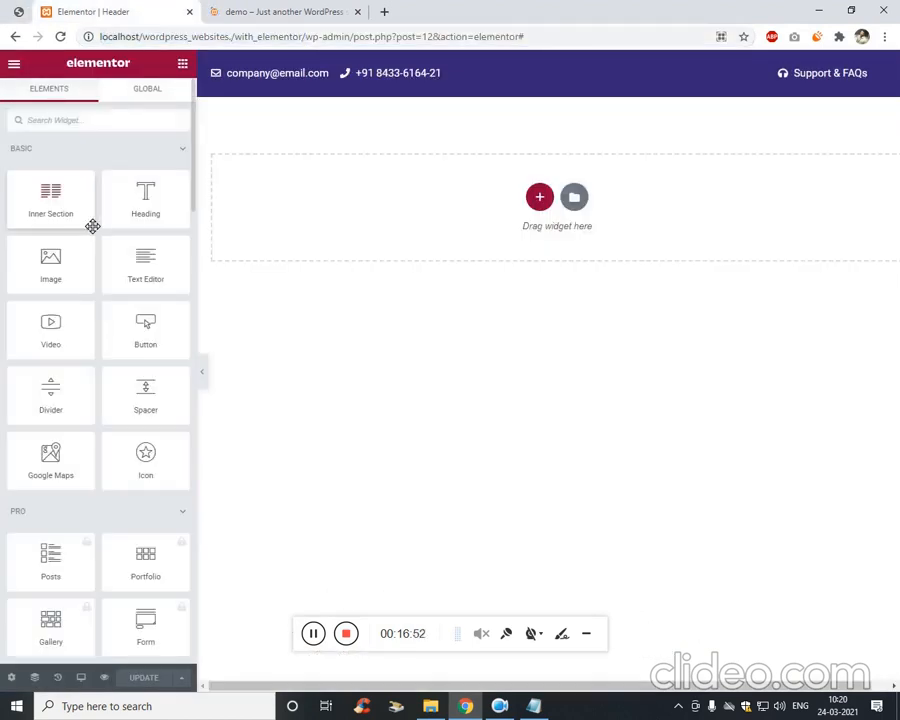
Add a one-column section below the top bar holding a three-column inner section.
{"action": "left_click", "coordinate": [539, 198]}
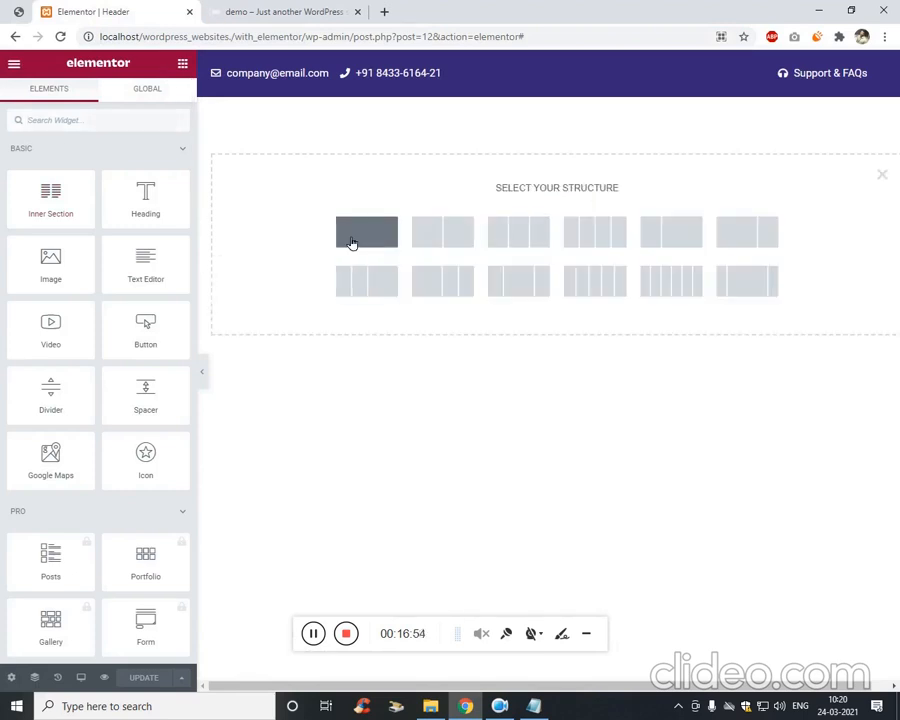
{"action": "left_click", "coordinate": [358, 241]}
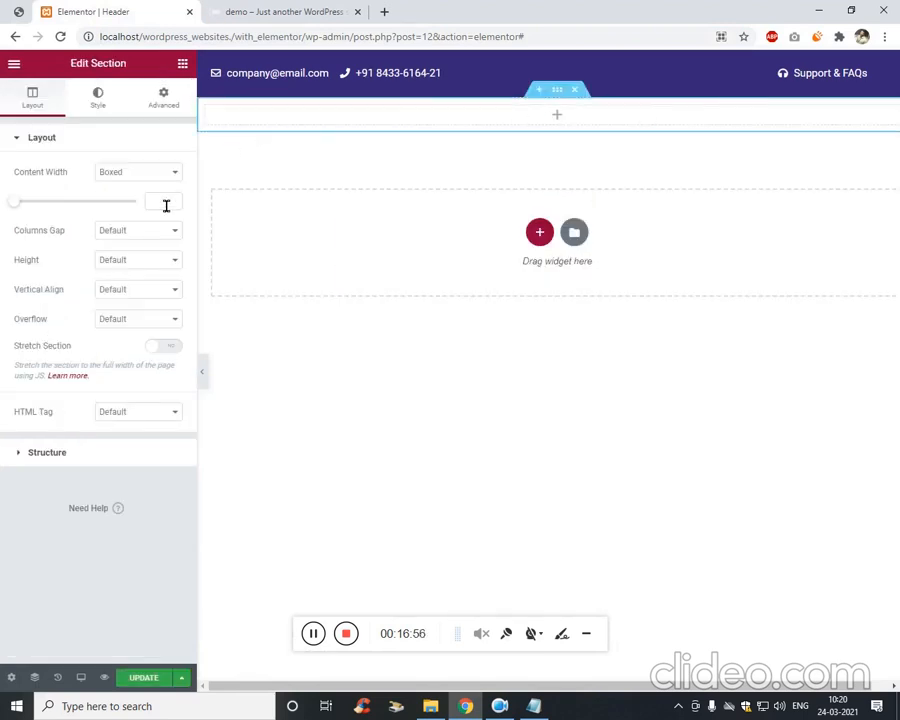
{"action": "left_click", "coordinate": [183, 64]}
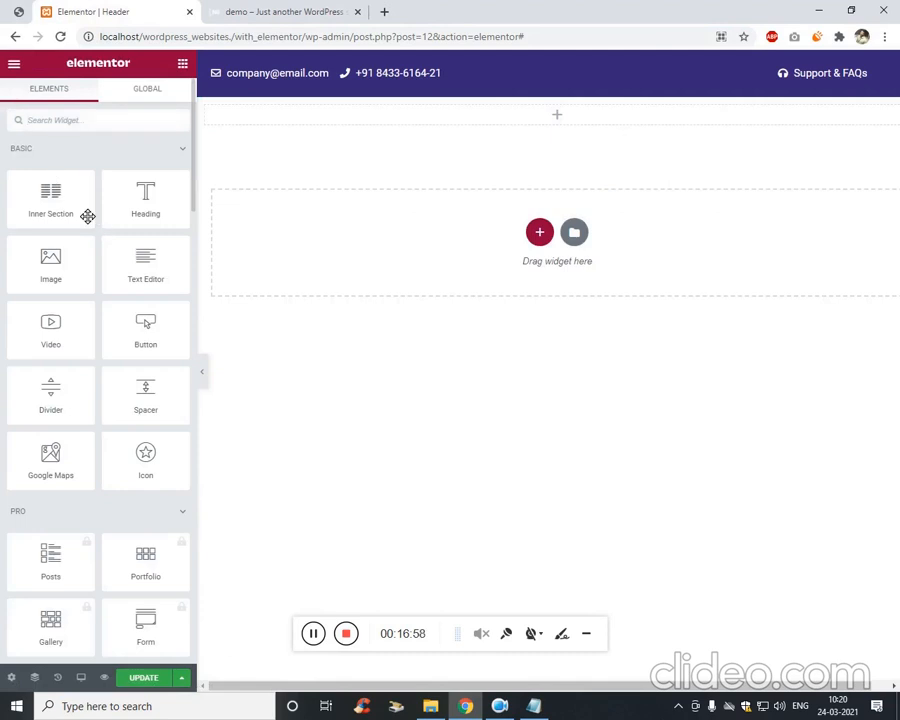
{"action": "left_click_drag", "start_coordinate": [88, 216], "coordinate": [400, 118]}
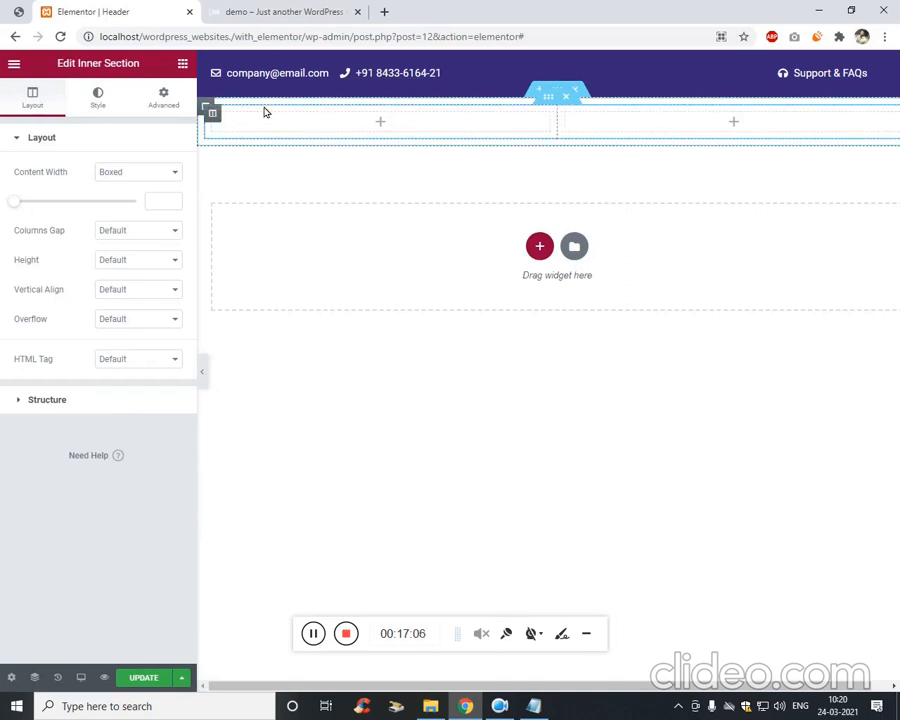
{"action": "right_click", "coordinate": [214, 113]}
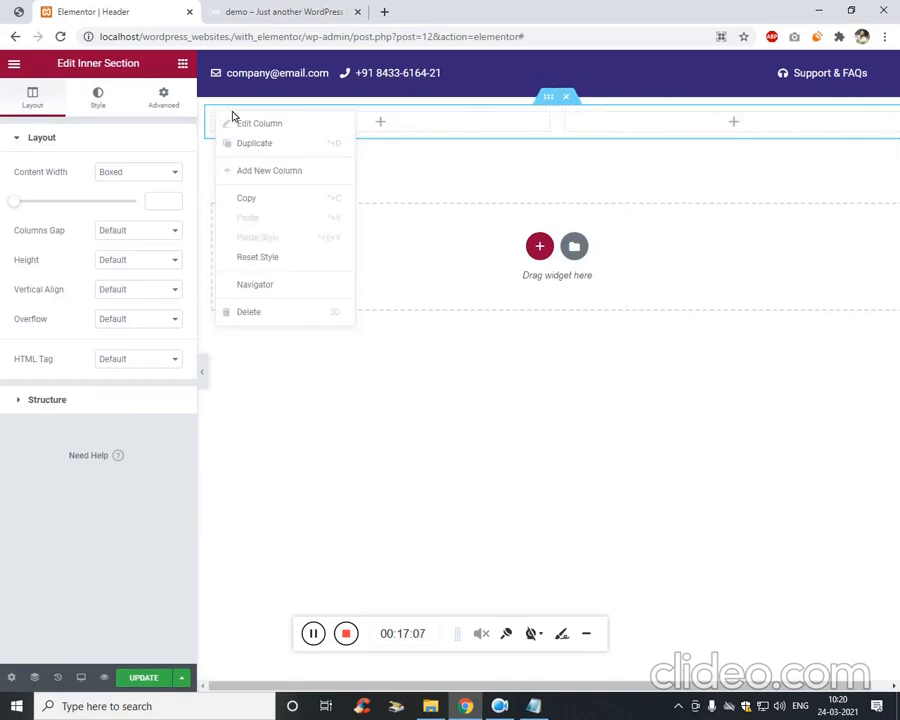
{"action": "left_click", "coordinate": [290, 171]}
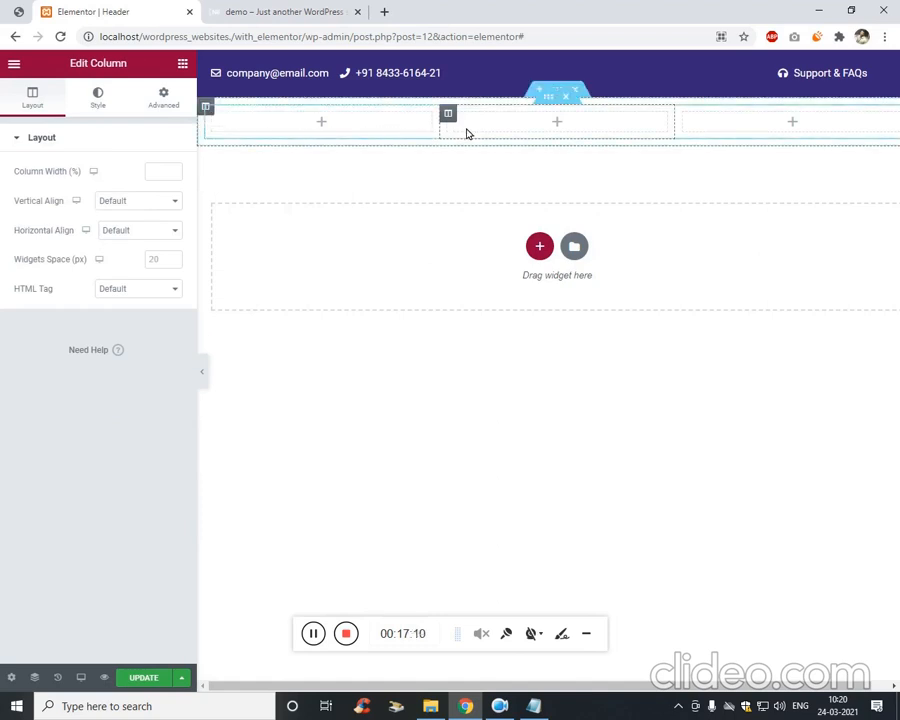
{"action": "left_click", "coordinate": [252, 10]}
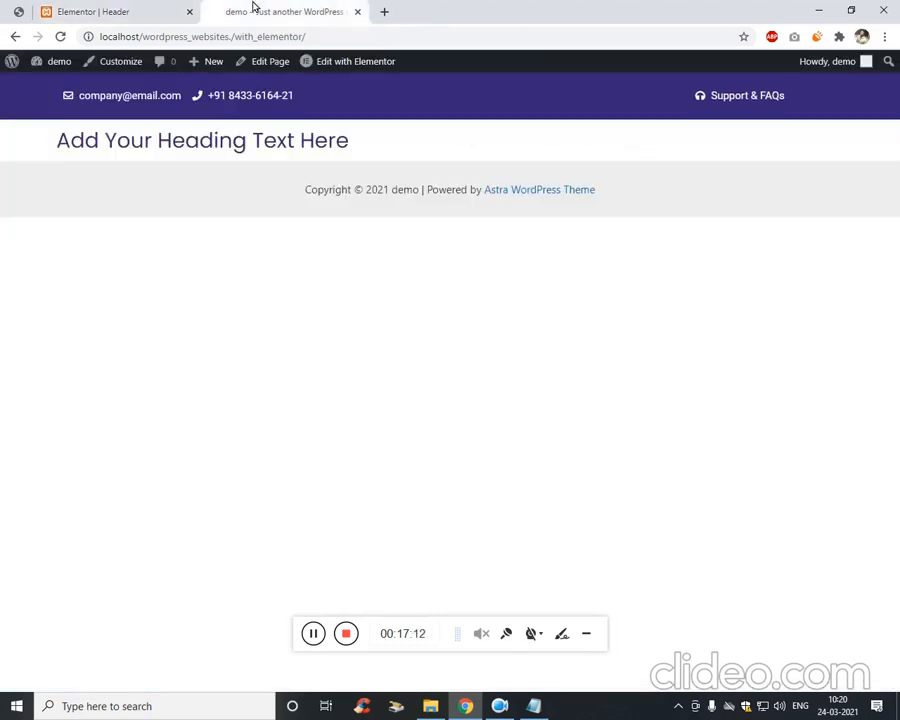
Flip between the elementor.png mockup and live site tabs, ending back in the header editor.
{"action": "left_click", "coordinate": [106, 10]}
{"action": "left_click", "coordinate": [250, 10]}
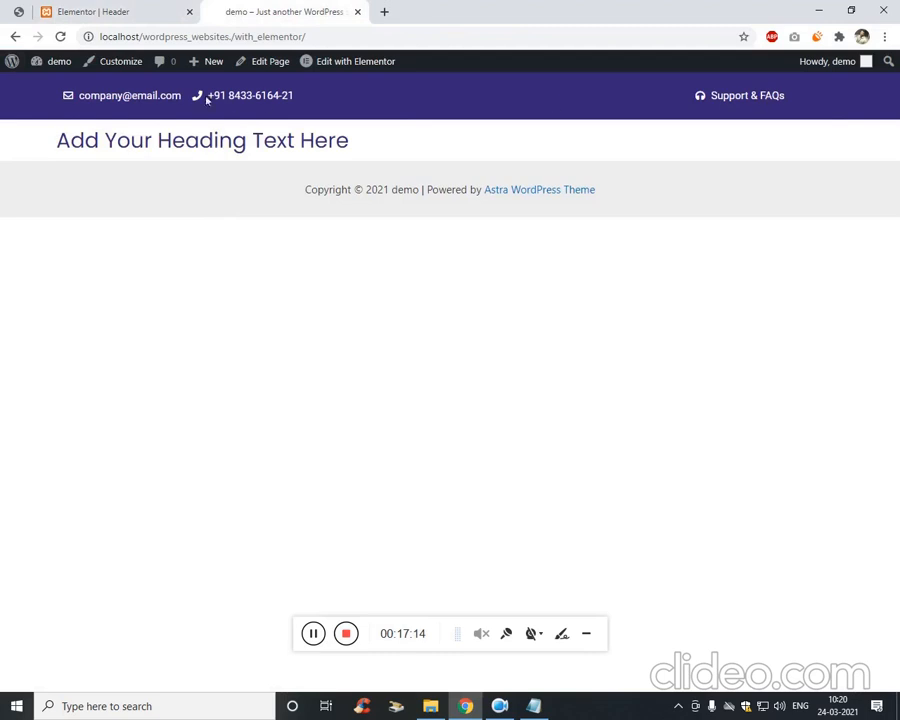
{"action": "left_click", "coordinate": [40, 13]}
{"action": "left_click", "coordinate": [17, 11]}
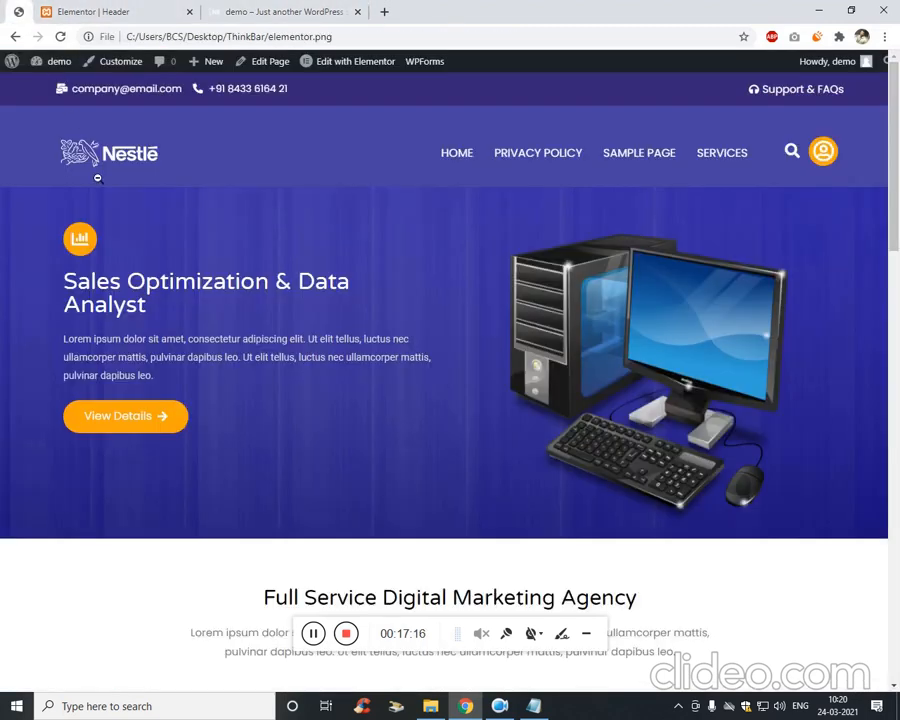
{"action": "left_click", "coordinate": [342, 8]}
{"action": "left_click", "coordinate": [159, 7]}
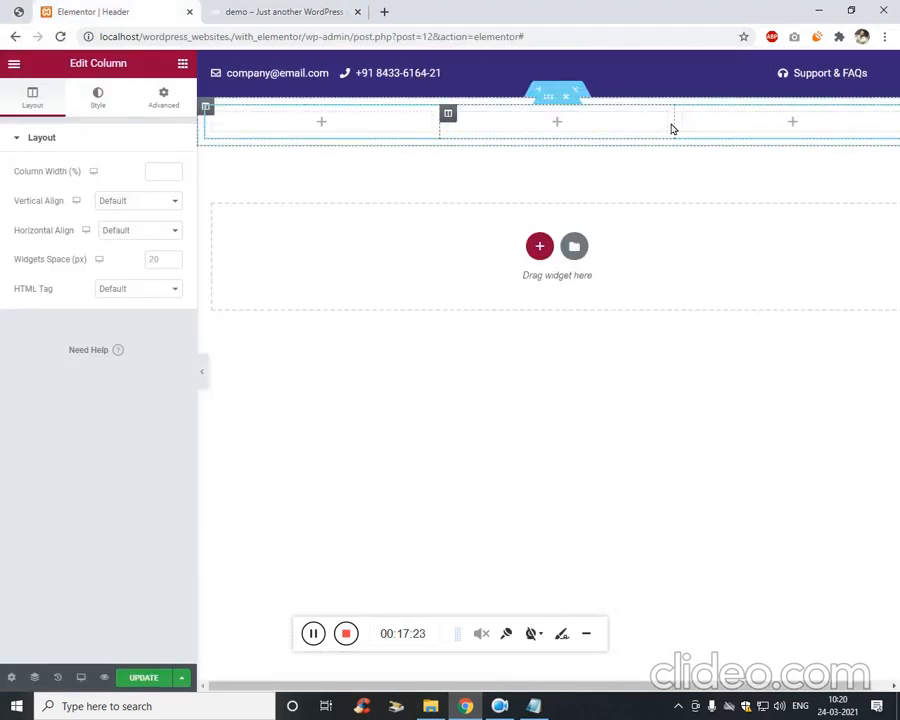
Widen the middle column and drag the Site Logo widget, found by searching 'logo', into the left column.
{"action": "left_click_drag", "start_coordinate": [681, 127], "coordinate": [793, 127]}
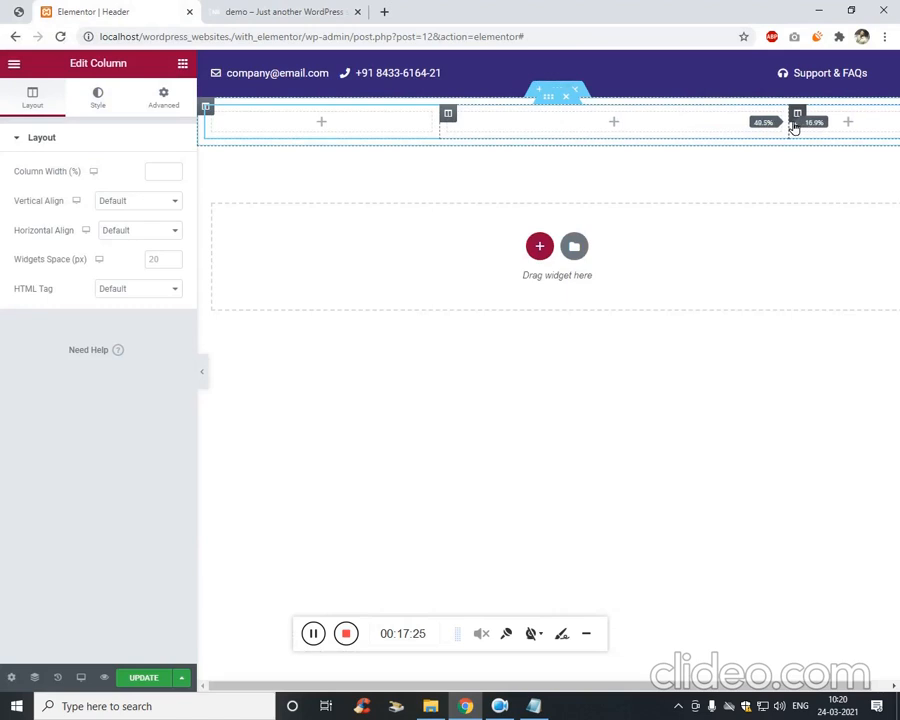
{"action": "left_click", "coordinate": [316, 127]}
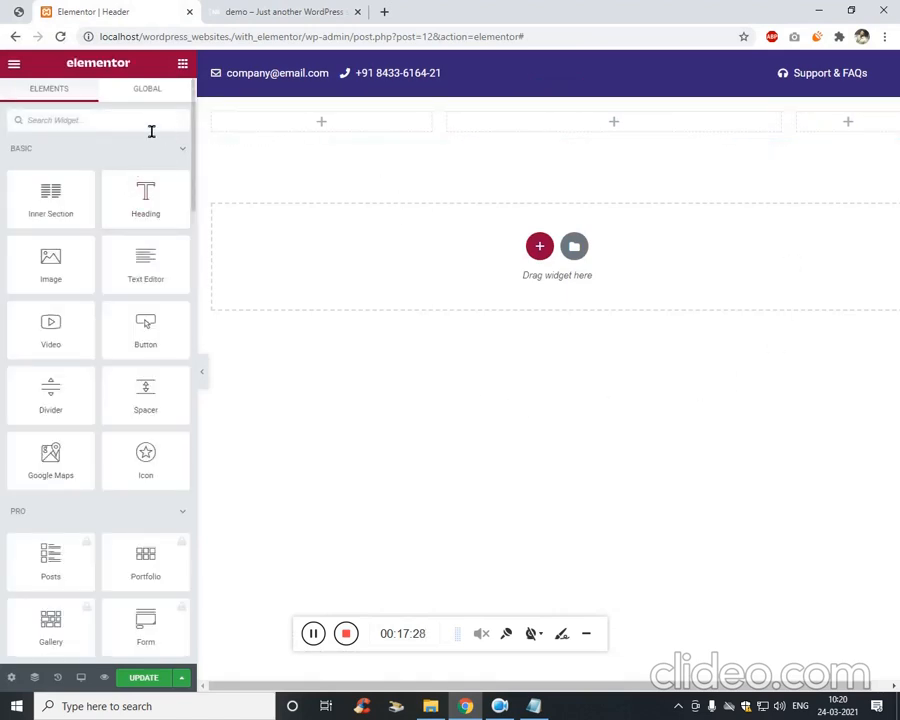
{"action": "type", "text": "logo"}
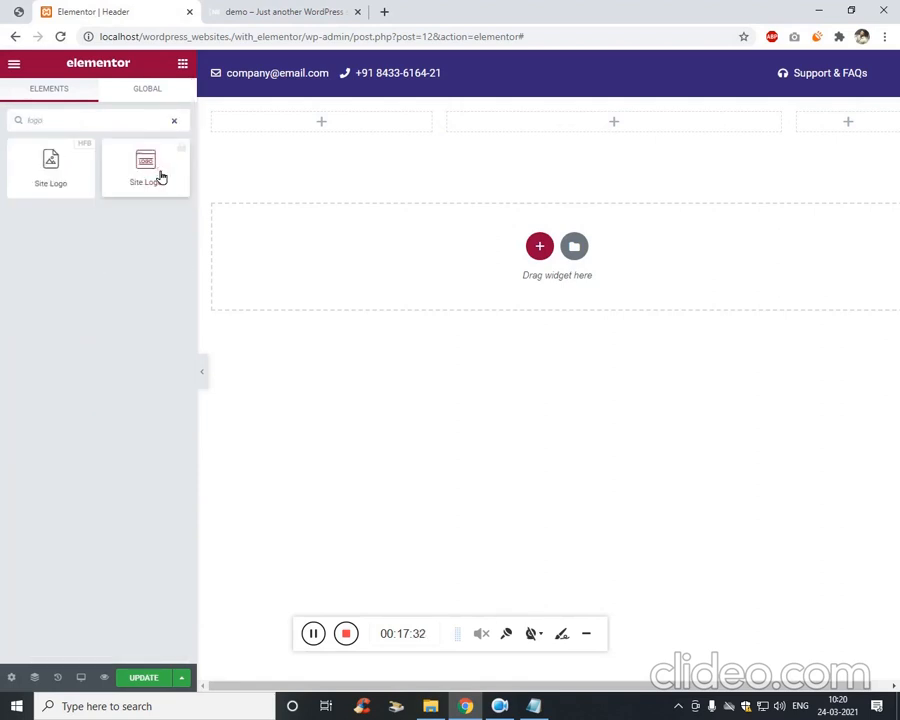
{"action": "left_click", "coordinate": [150, 178]}
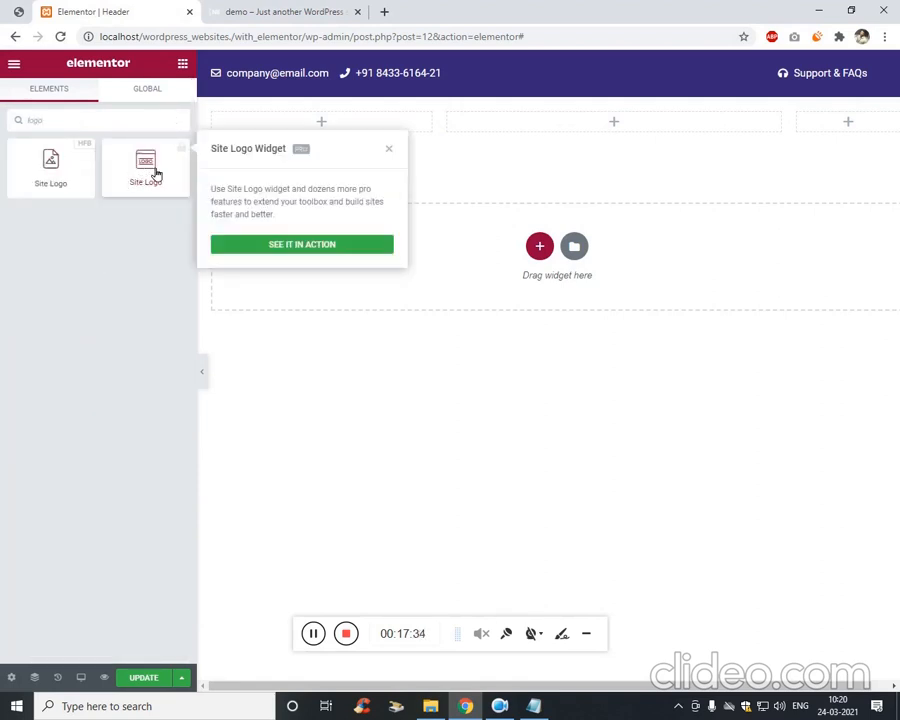
{"action": "left_click_drag", "start_coordinate": [60, 176], "coordinate": [316, 127]}
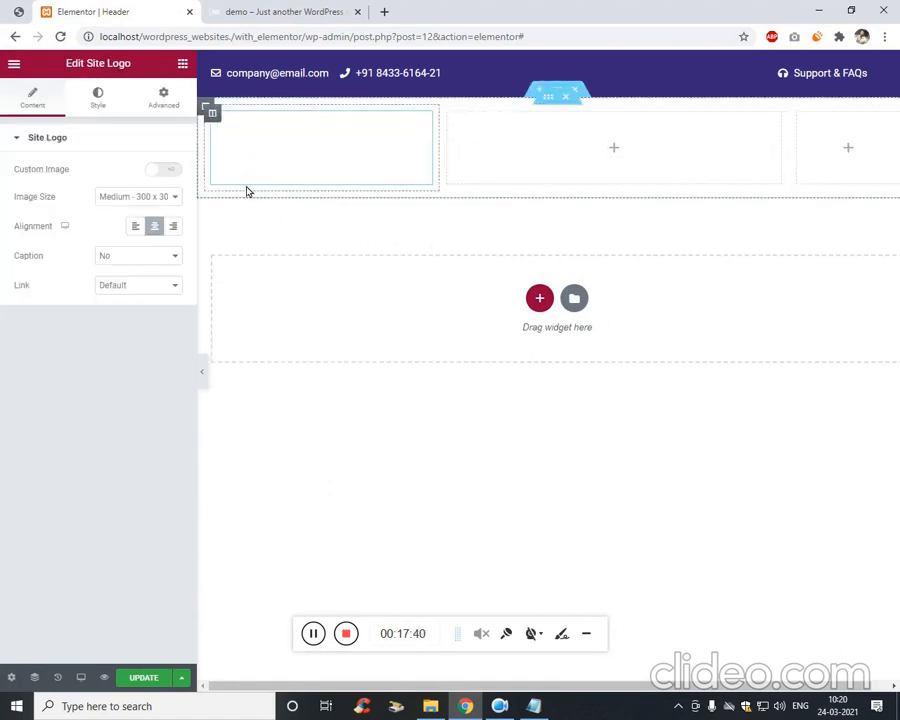
Give the header section a Classic background in the Secondary global colour.
{"action": "right_click", "coordinate": [538, 94]}
{"action": "left_click", "coordinate": [578, 106]}
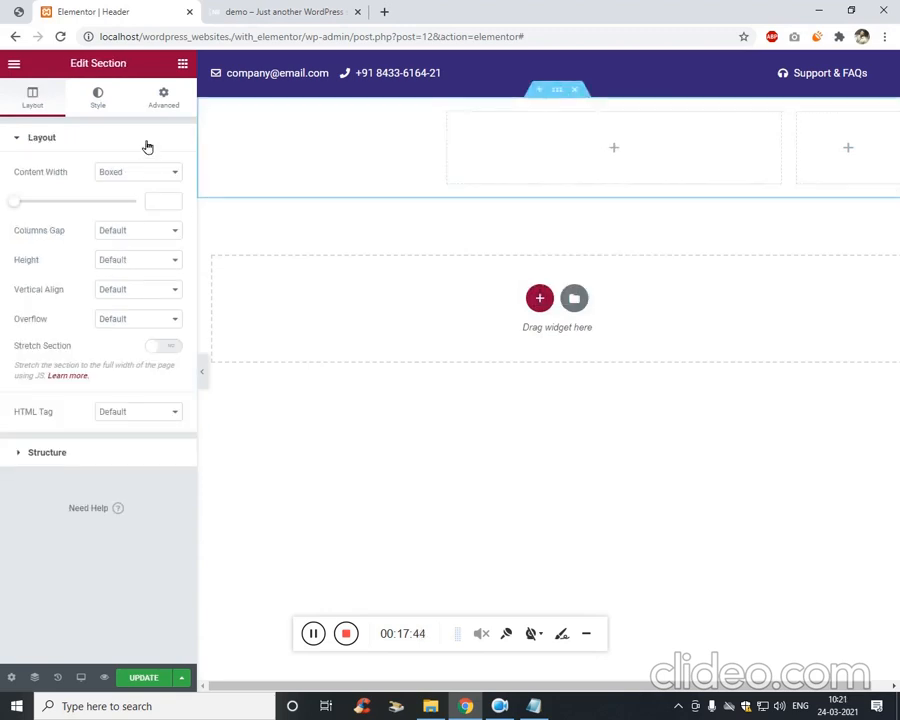
{"action": "left_click", "coordinate": [164, 100]}
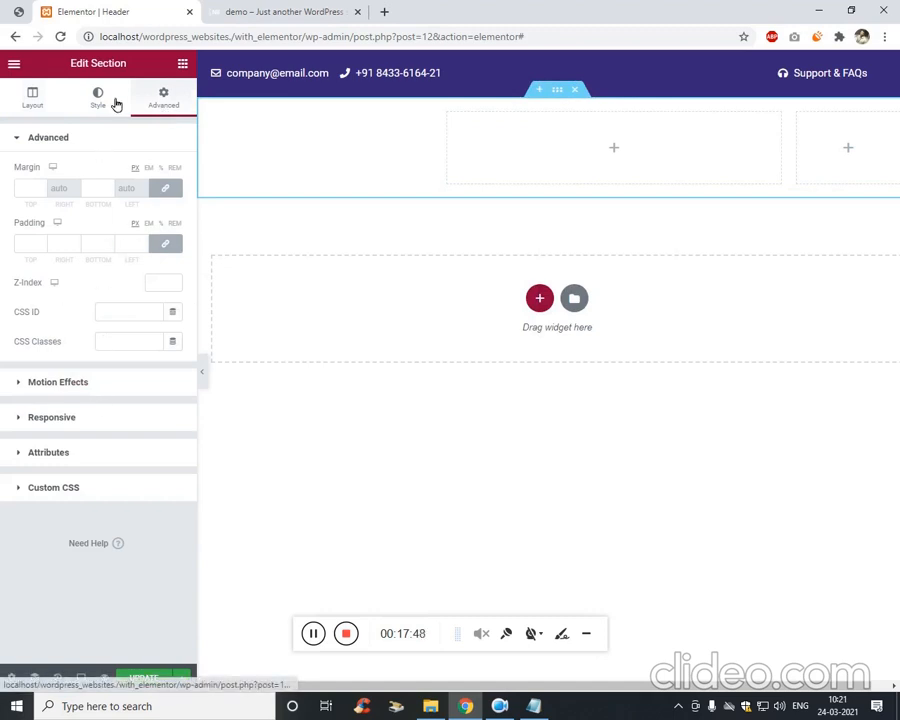
{"action": "left_click", "coordinate": [116, 104]}
{"action": "left_click", "coordinate": [151, 247]}
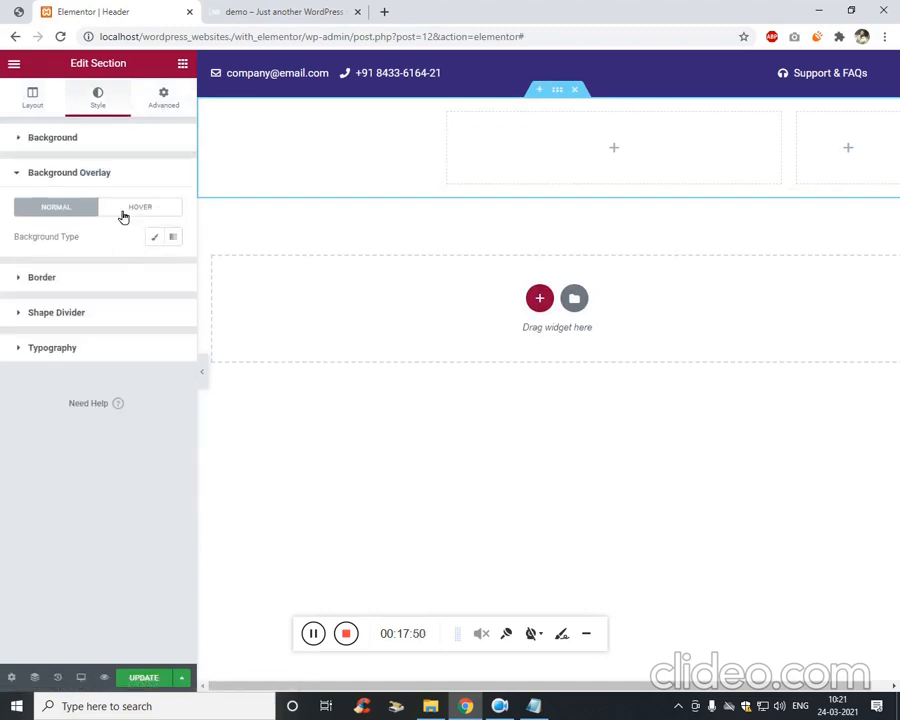
{"action": "left_click", "coordinate": [141, 146]}
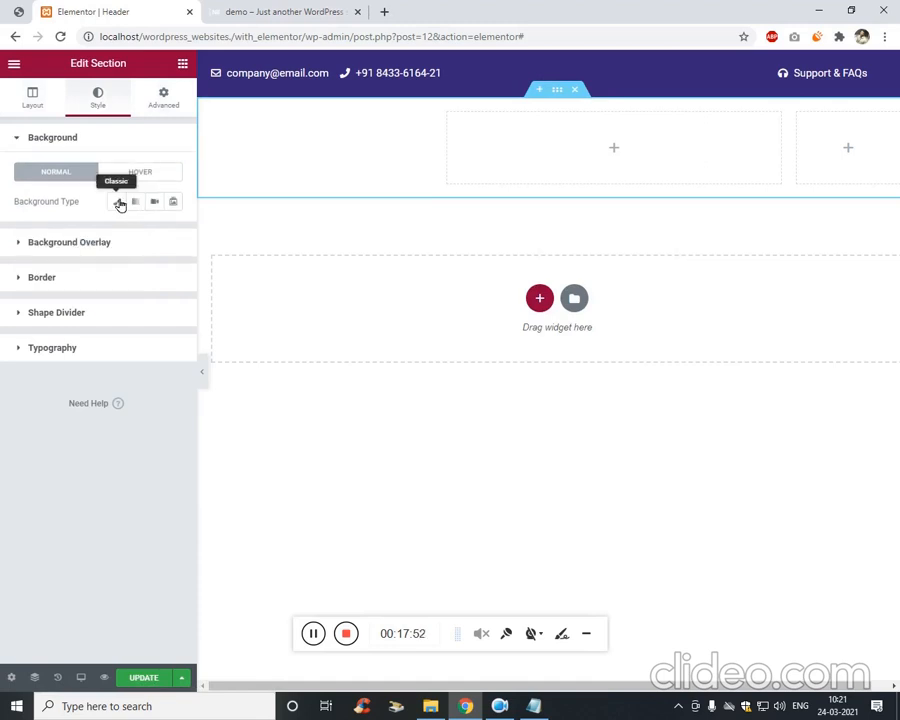
{"action": "left_click", "coordinate": [118, 203]}
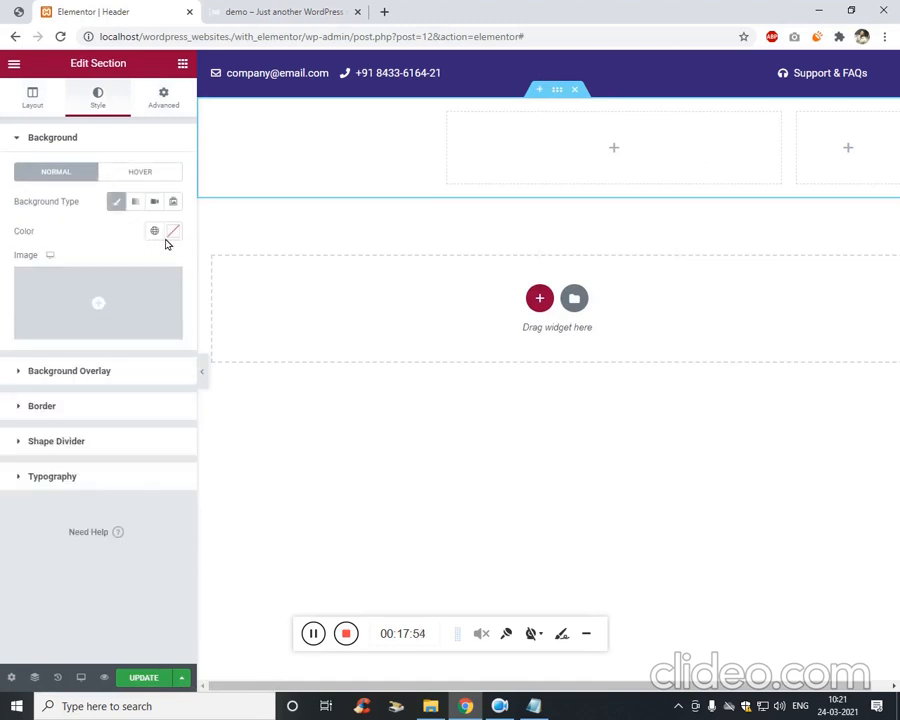
{"action": "left_click", "coordinate": [156, 236]}
{"action": "left_click", "coordinate": [76, 319]}
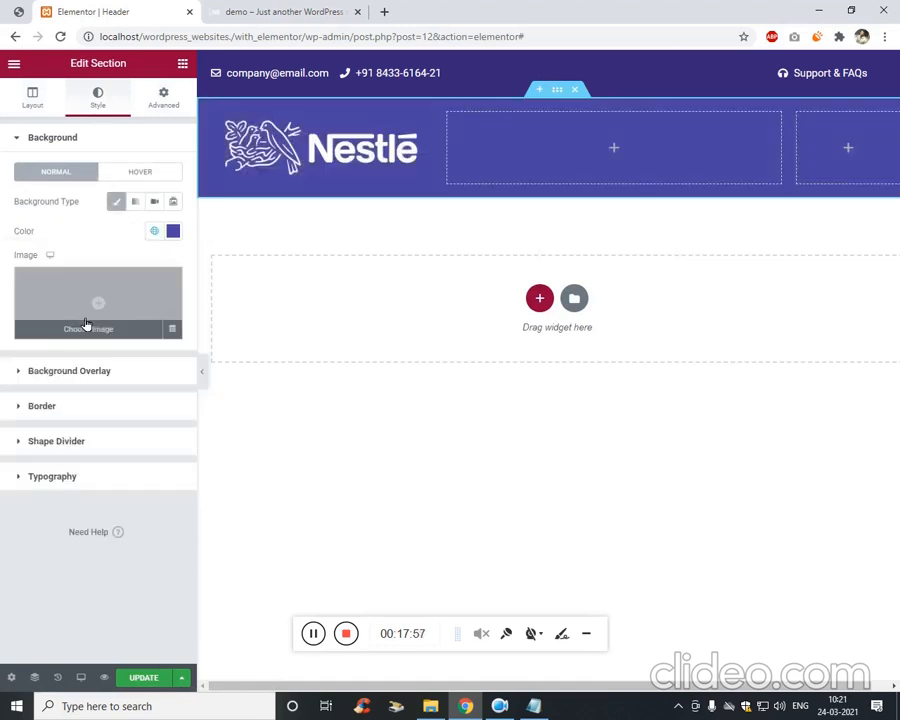
{"action": "left_click", "coordinate": [117, 531]}
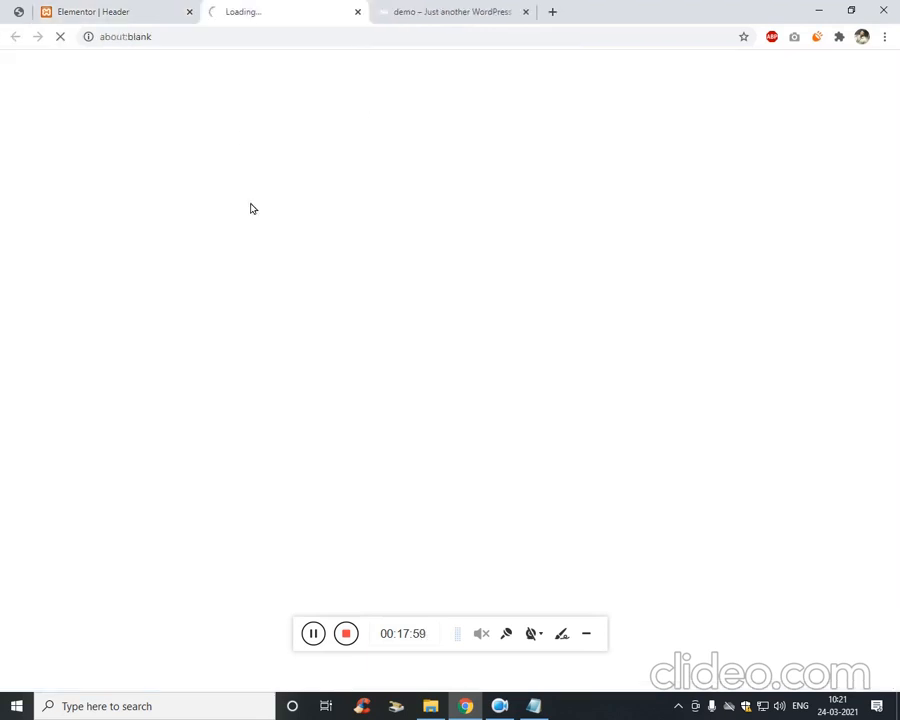
Set the Nestle logo's image size to Full and shrink its width to 47.
{"action": "left_click", "coordinate": [141, 10]}
{"action": "left_click", "coordinate": [298, 143]}
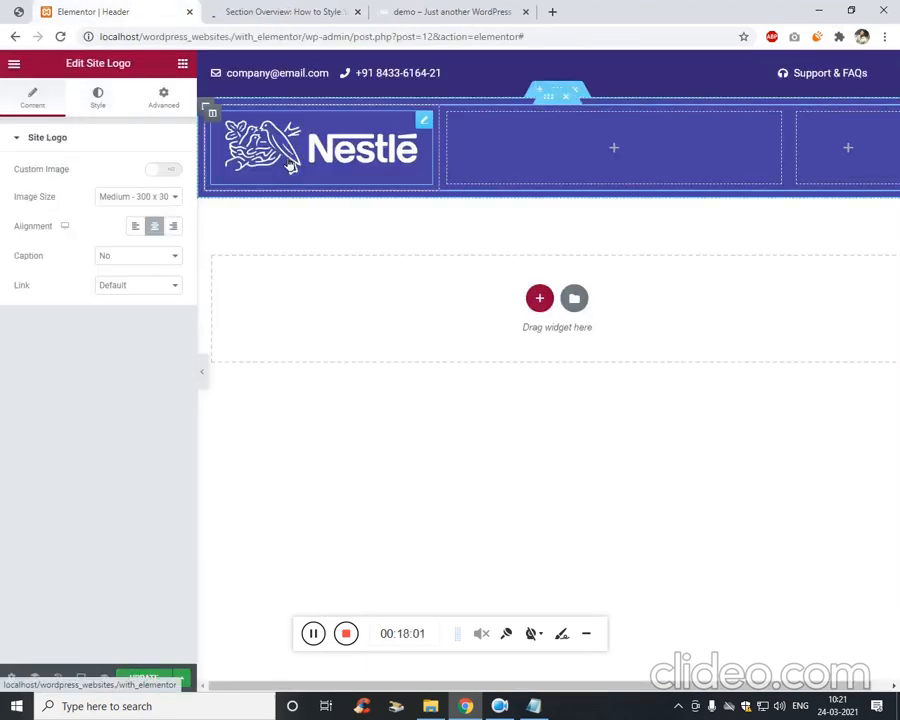
{"action": "left_click", "coordinate": [176, 196]}
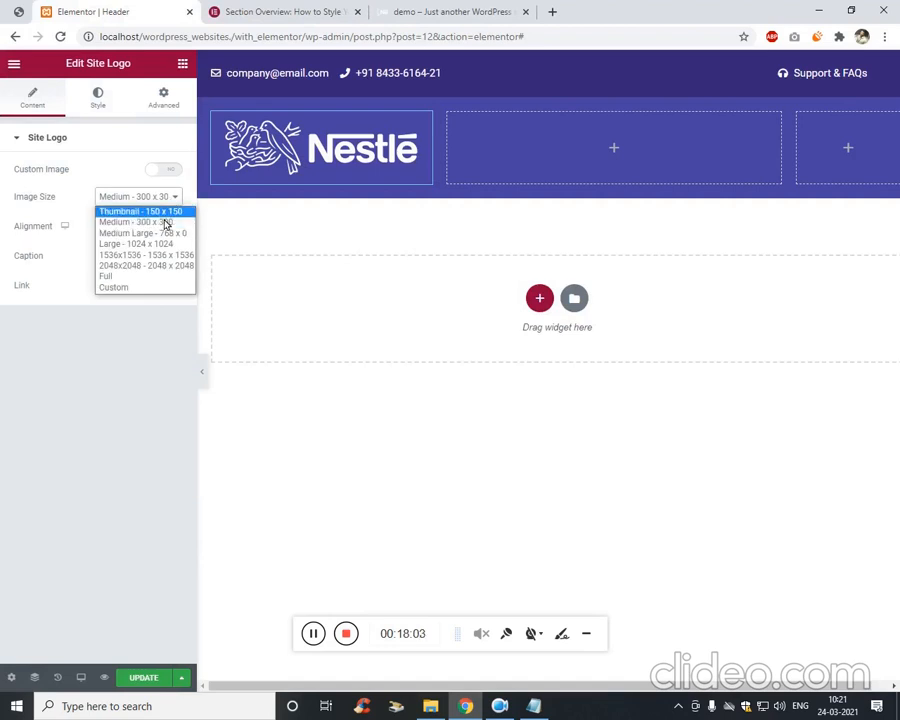
{"action": "left_click", "coordinate": [153, 277]}
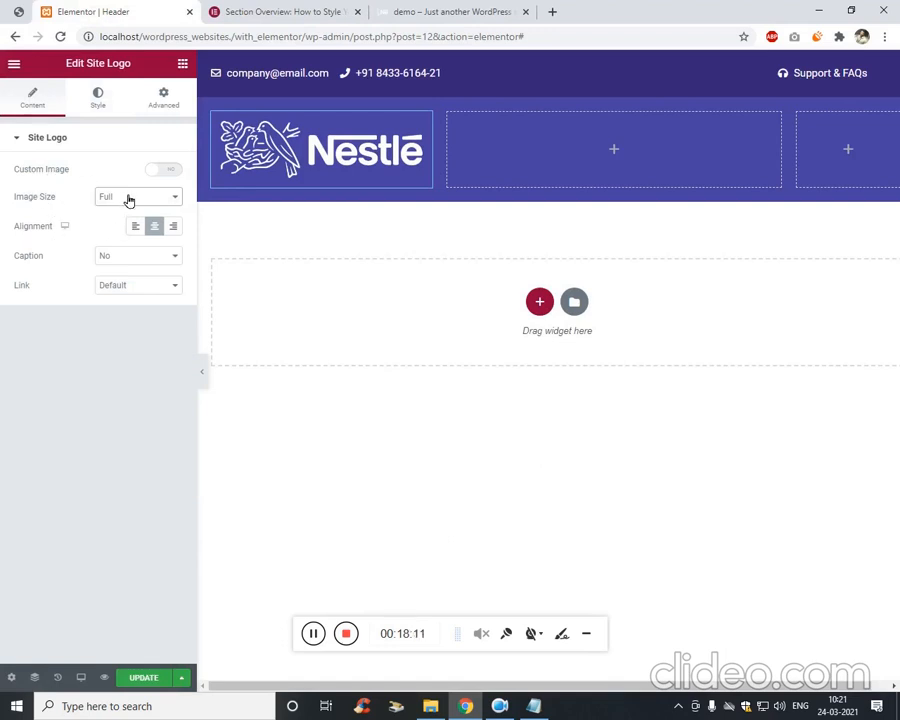
{"action": "left_click", "coordinate": [92, 106]}
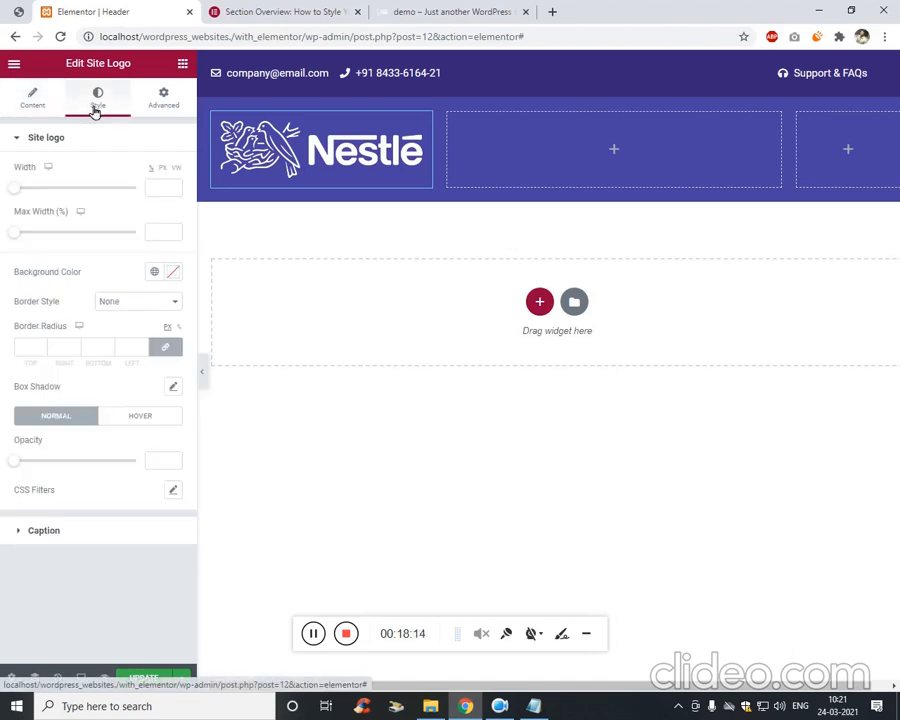
{"action": "left_click", "coordinate": [166, 190]}
{"action": "left_click_drag", "start_coordinate": [22, 190], "coordinate": [80, 193]}
Left-align the Nestle logo within its header column.
{"action": "left_click", "coordinate": [163, 100]}
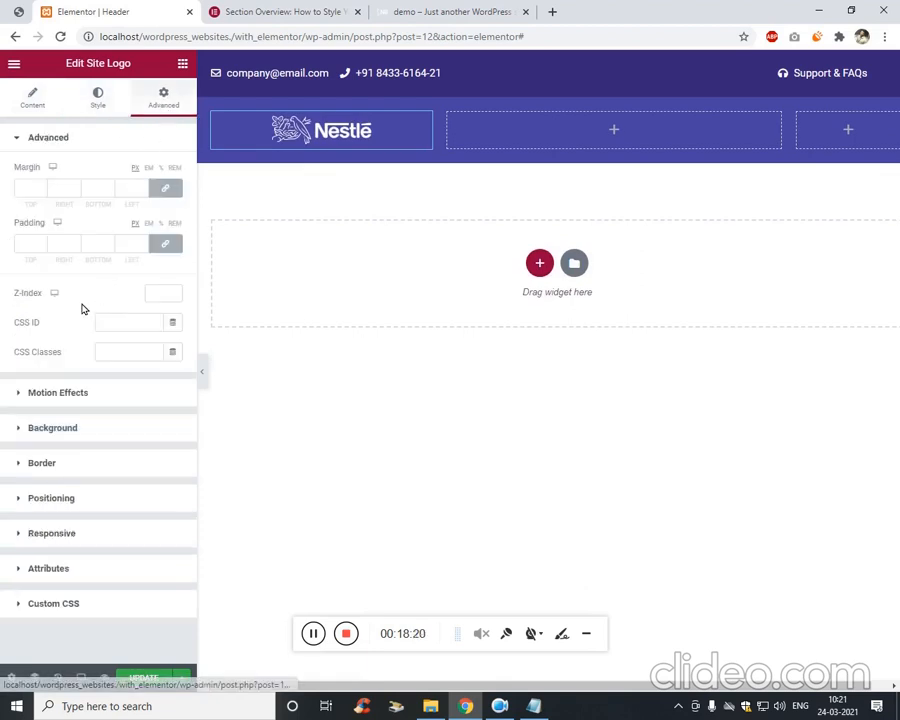
{"action": "left_click", "coordinate": [51, 498]}
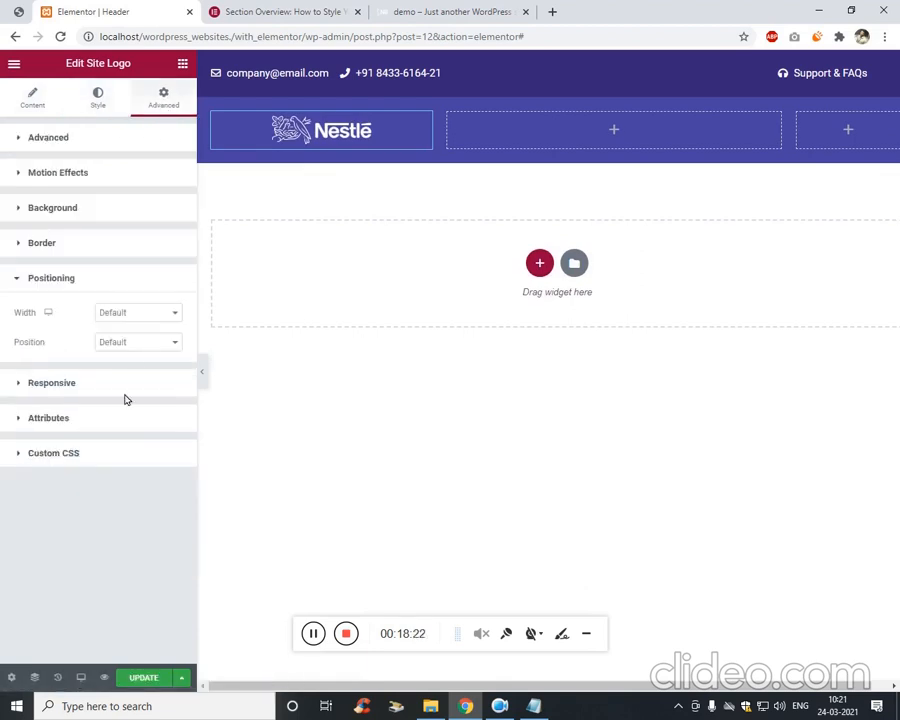
{"action": "left_click", "coordinate": [117, 312]}
{"action": "left_click", "coordinate": [76, 242]}
{"action": "left_click", "coordinate": [77, 242]}
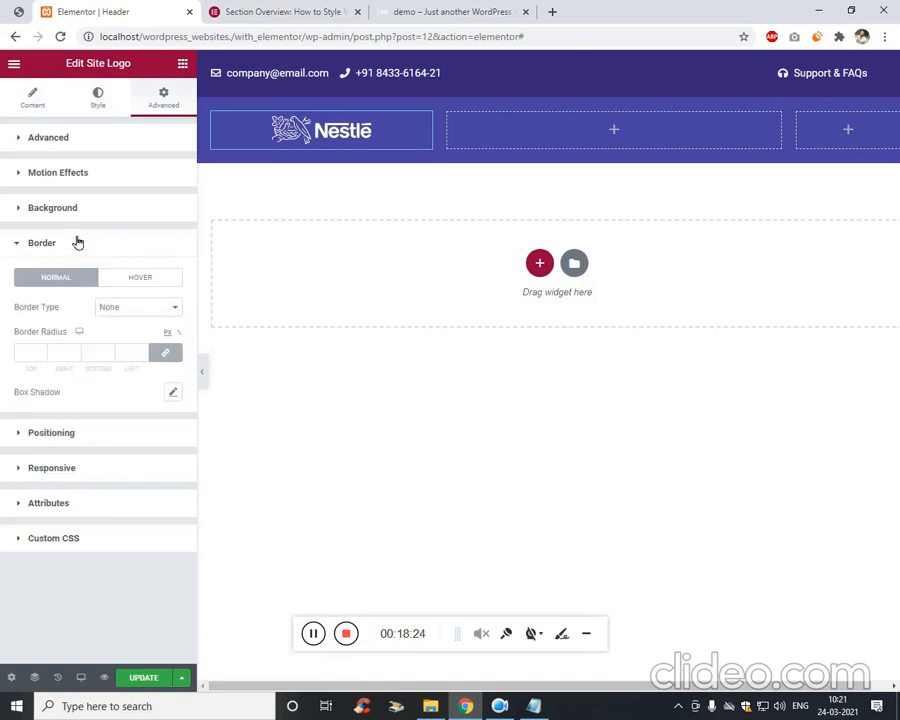
{"action": "left_click", "coordinate": [96, 240]}
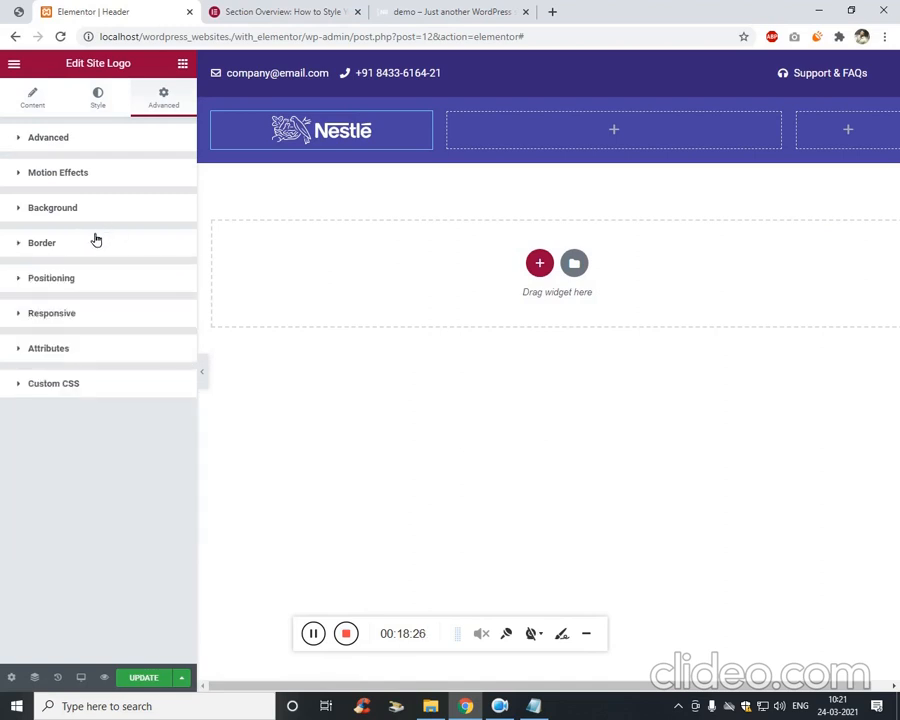
{"action": "left_click", "coordinate": [90, 320]}
{"action": "left_click", "coordinate": [91, 321]}
{"action": "left_click", "coordinate": [34, 97]}
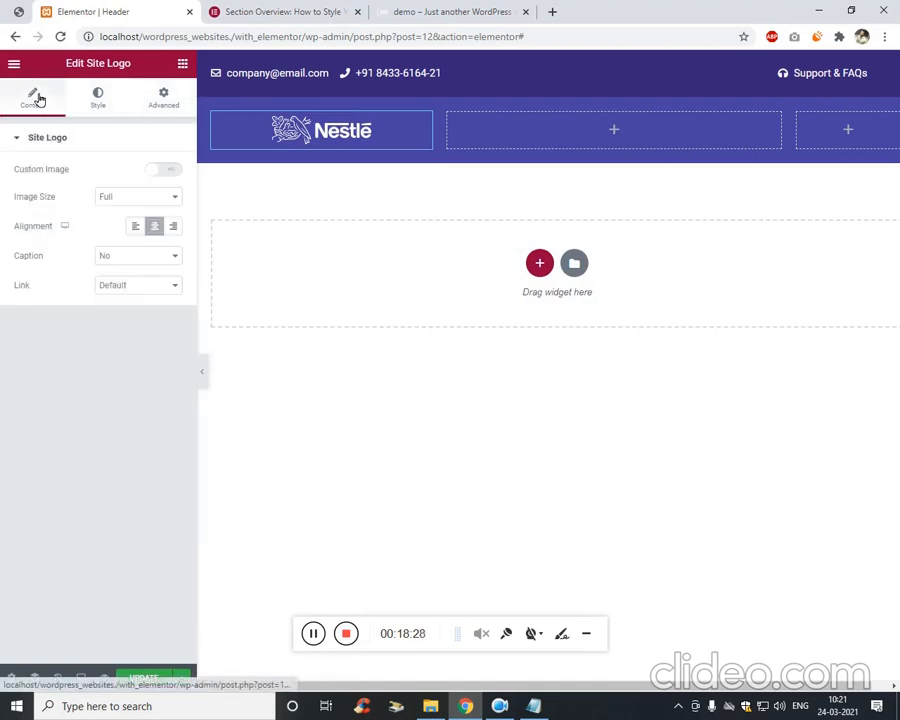
{"action": "left_click", "coordinate": [136, 228]}
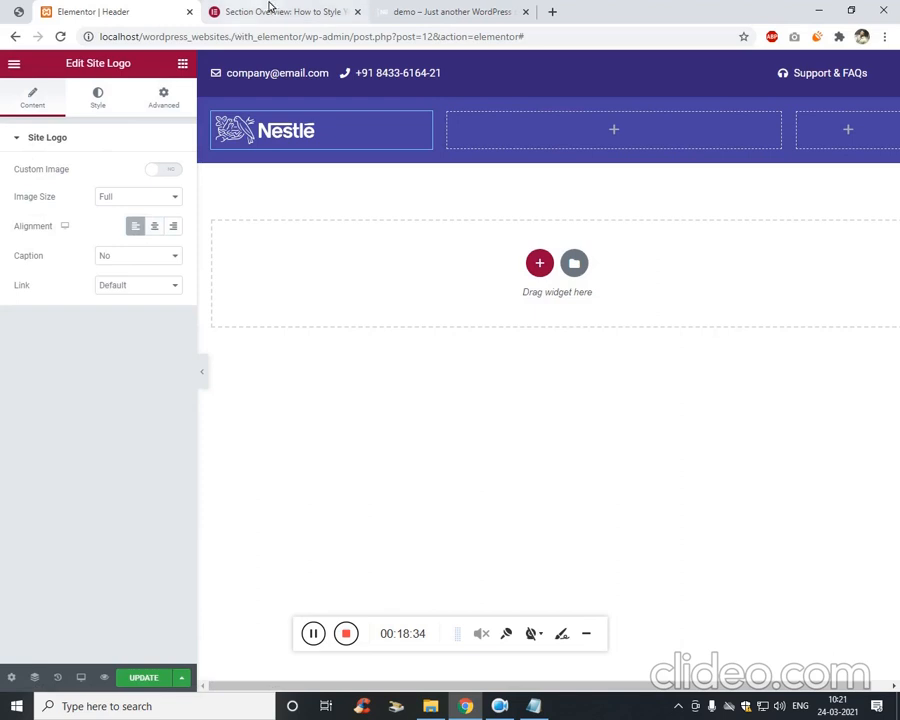
Open the WordPress Menus page in a new tab and create a menu named 'menu'.
{"action": "left_click", "coordinate": [397, 10]}
{"action": "mouse_move", "coordinate": [60, 64]}
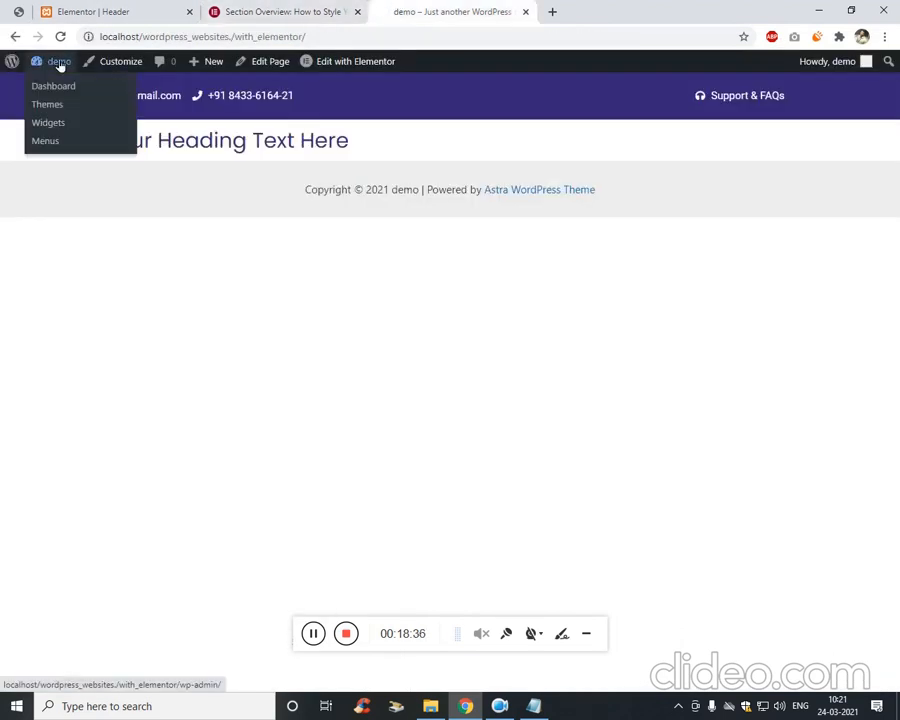
{"action": "middle_click", "coordinate": [64, 141]}
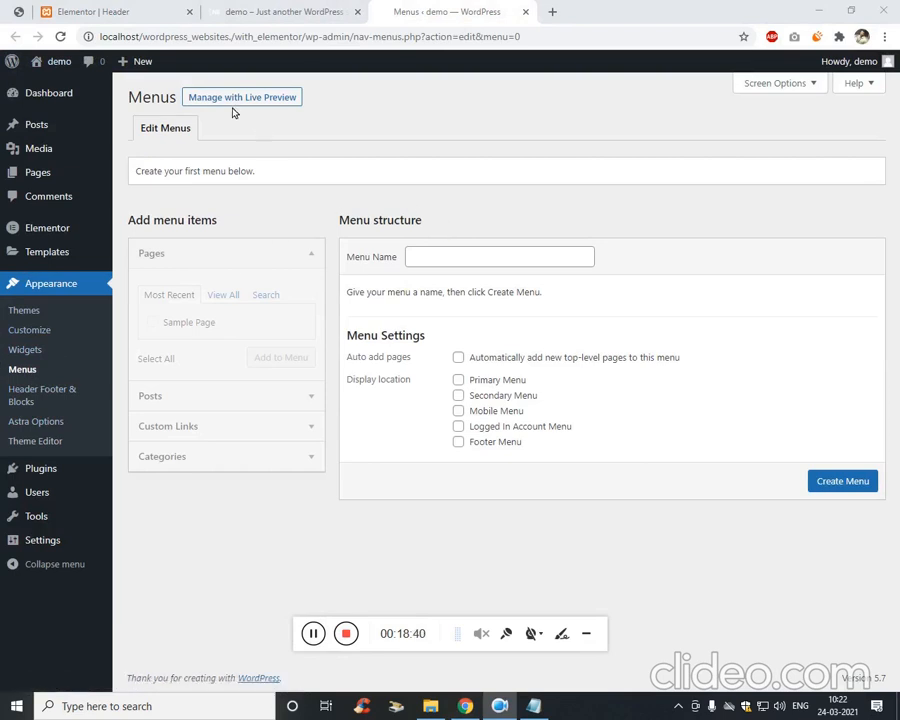
{"action": "left_click", "coordinate": [462, 264]}
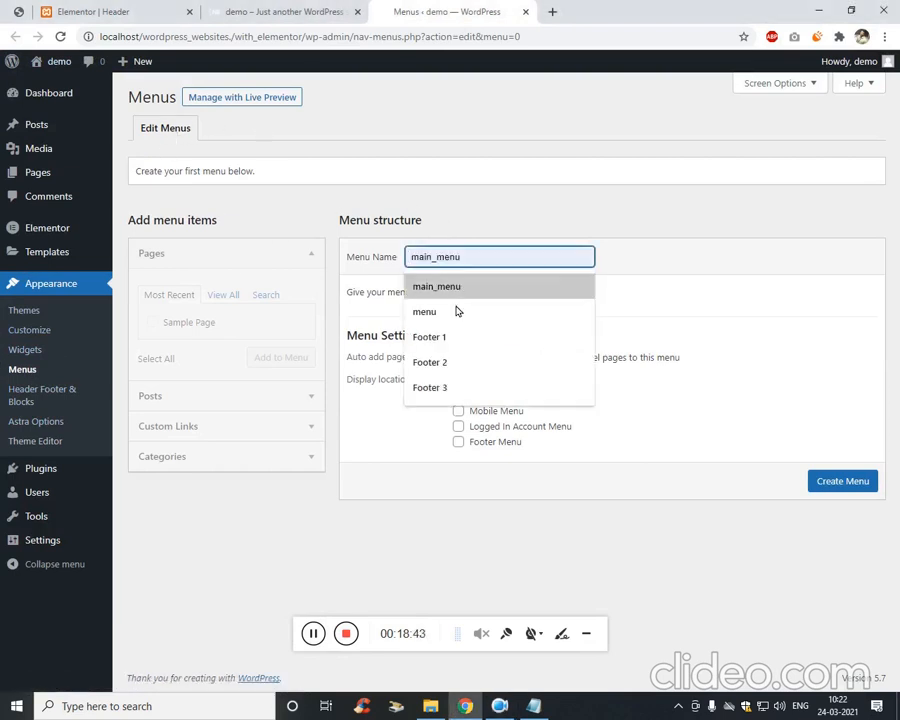
{"action": "left_click", "coordinate": [458, 311]}
{"action": "left_click", "coordinate": [866, 482]}
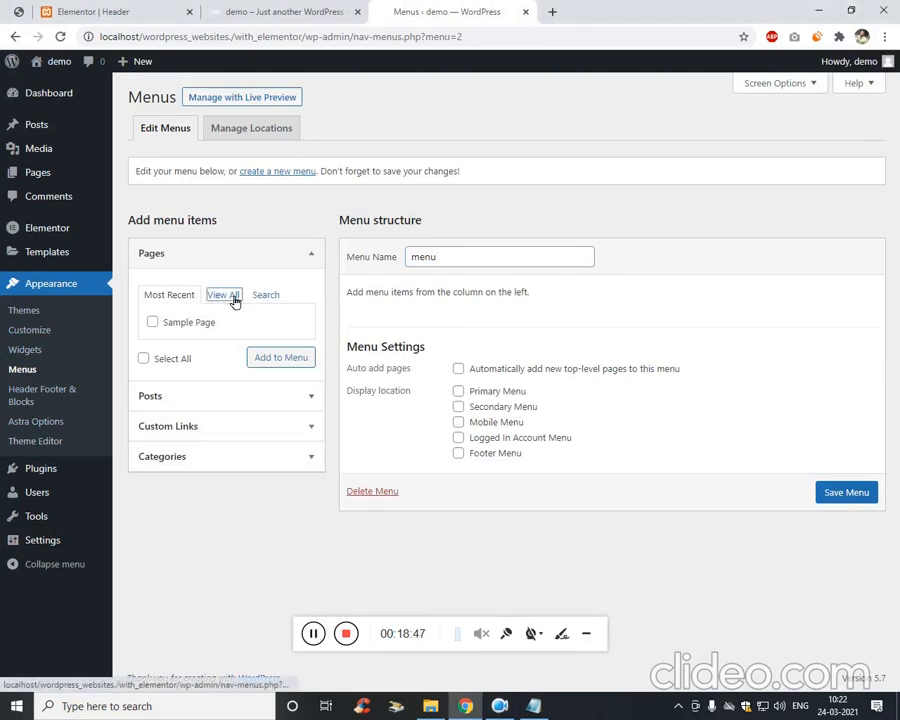
Add the Home, Privacy Policy and Sample Page pages, make it the primary menu, and save.
{"action": "left_click", "coordinate": [224, 296]}
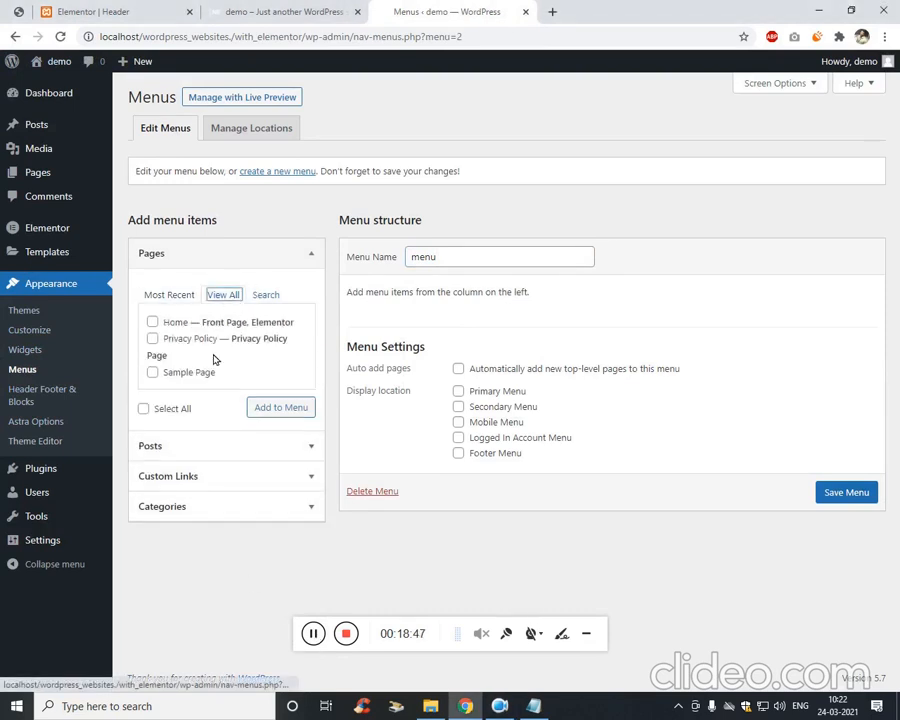
{"action": "left_click", "coordinate": [153, 322]}
{"action": "double_click", "coordinate": [155, 369]}
{"action": "left_click", "coordinate": [153, 371]}
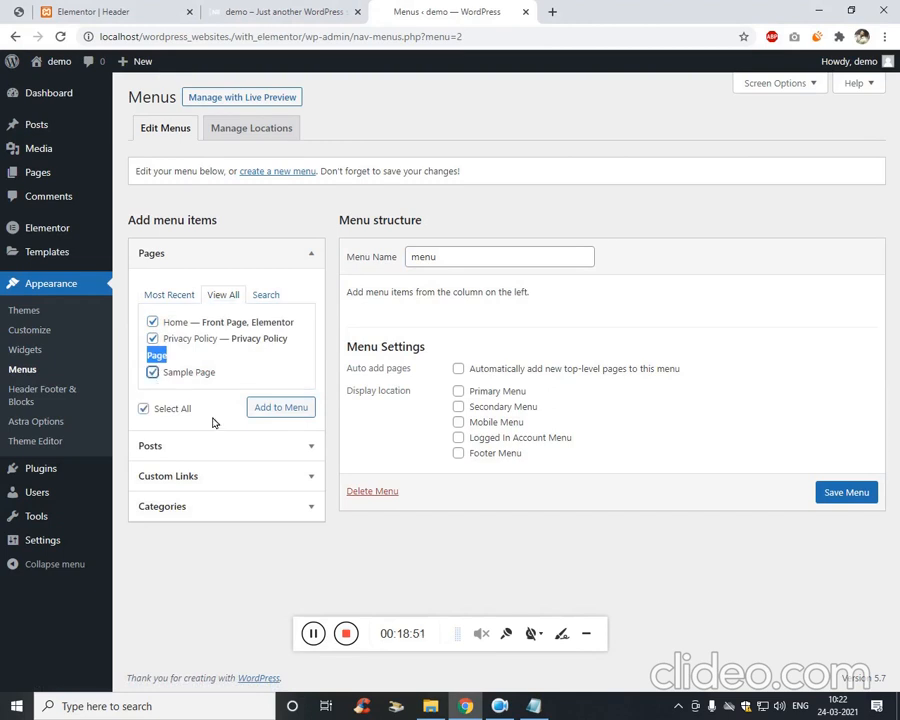
{"action": "left_click", "coordinate": [290, 408]}
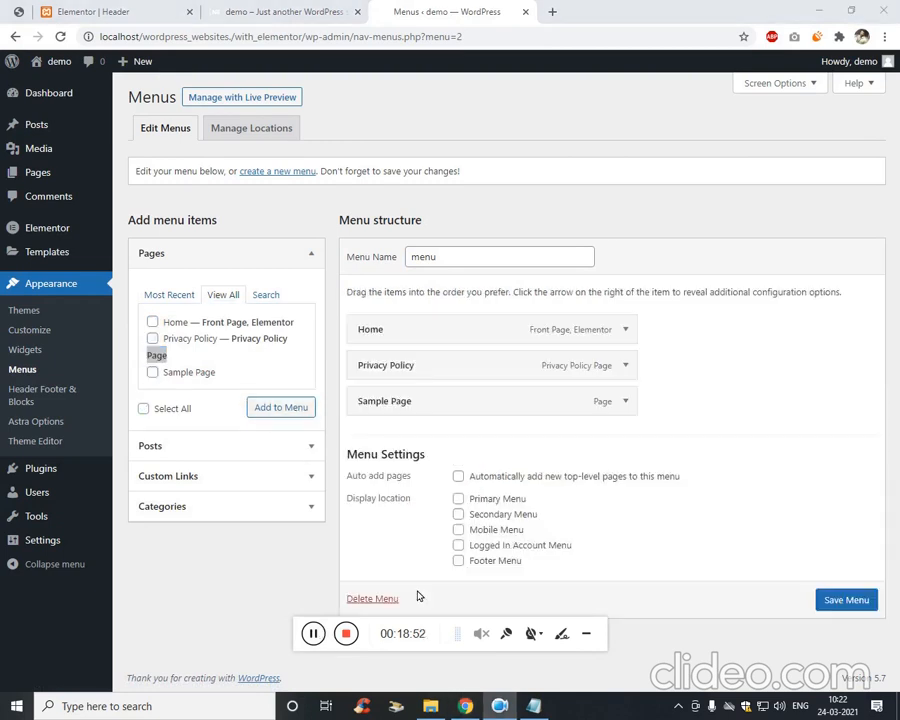
{"action": "left_click", "coordinate": [466, 502]}
{"action": "left_click", "coordinate": [489, 503]}
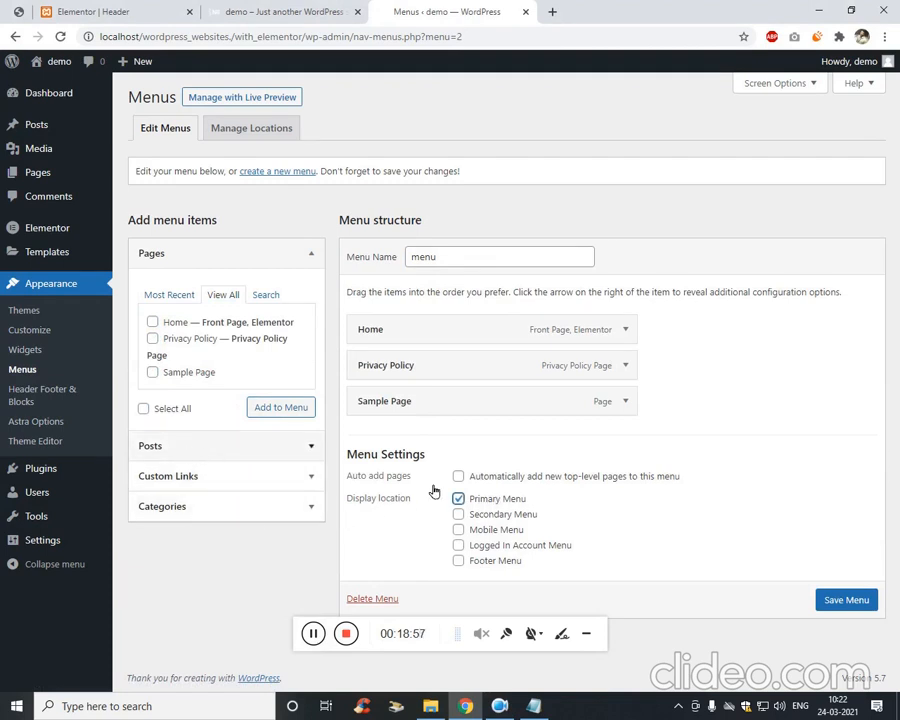
{"action": "left_click", "coordinate": [838, 601]}
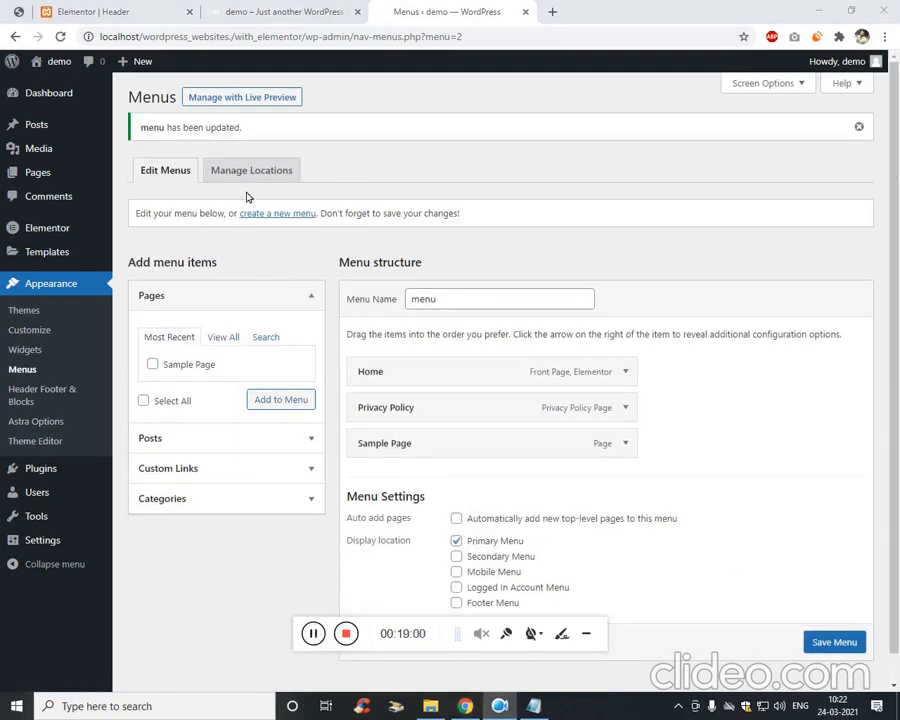
Create a second menu named 'Footer 1'.
{"action": "left_click", "coordinate": [295, 216]}
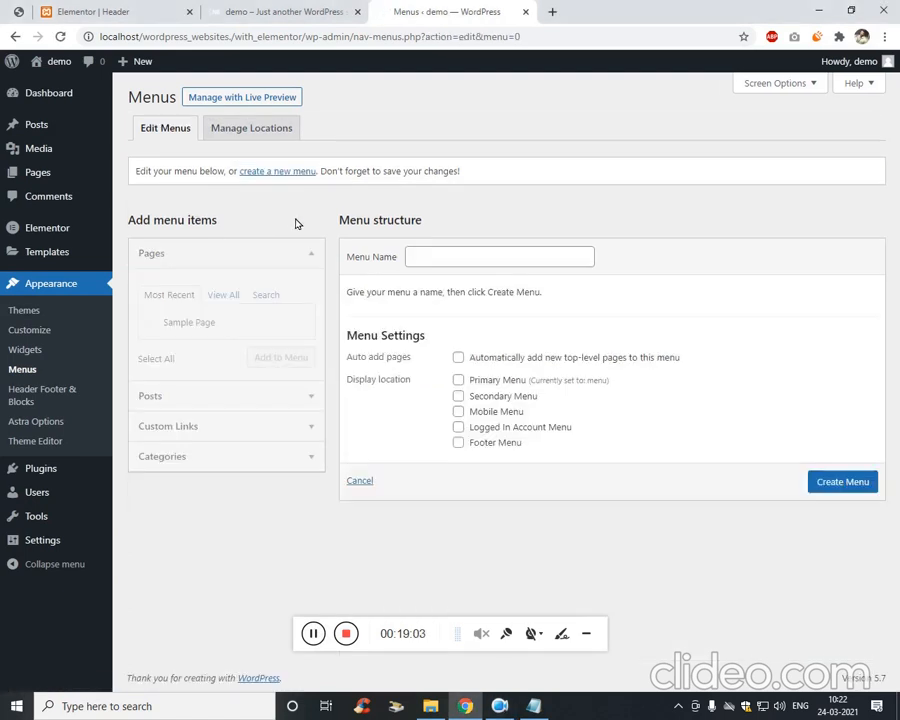
{"action": "left_click", "coordinate": [489, 258]}
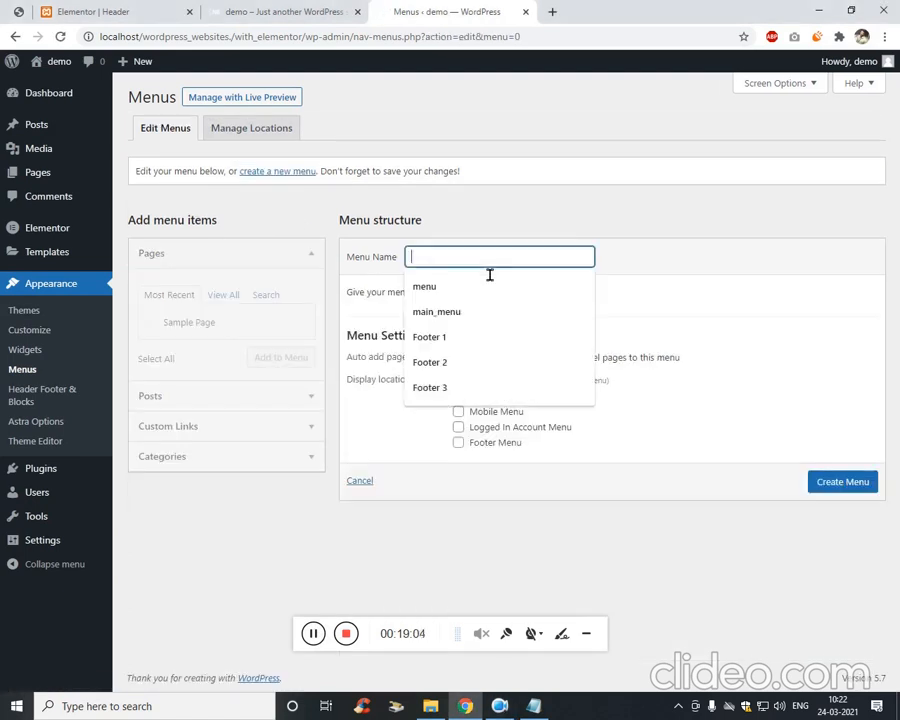
{"action": "left_click", "coordinate": [466, 338]}
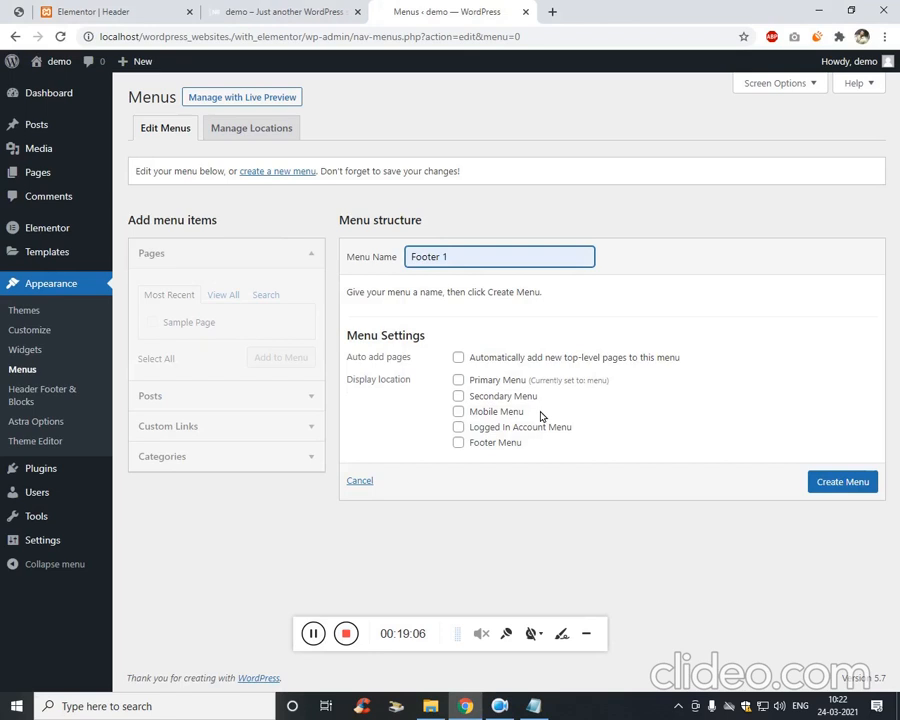
{"action": "left_click", "coordinate": [832, 481]}
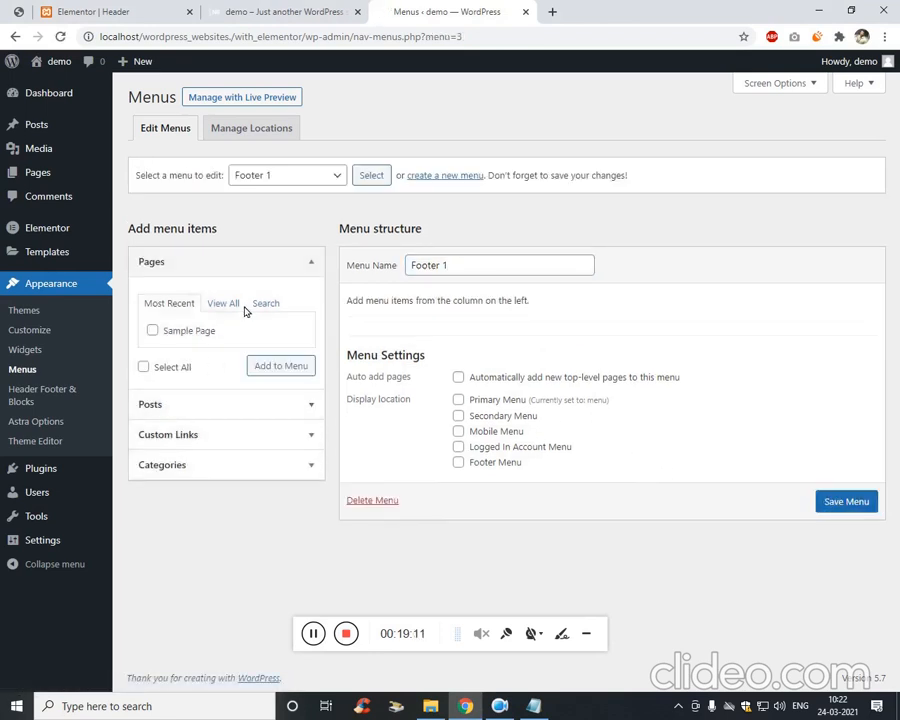
Add a custom link with URL '#' to Footer 1.
{"action": "left_click", "coordinate": [195, 440]}
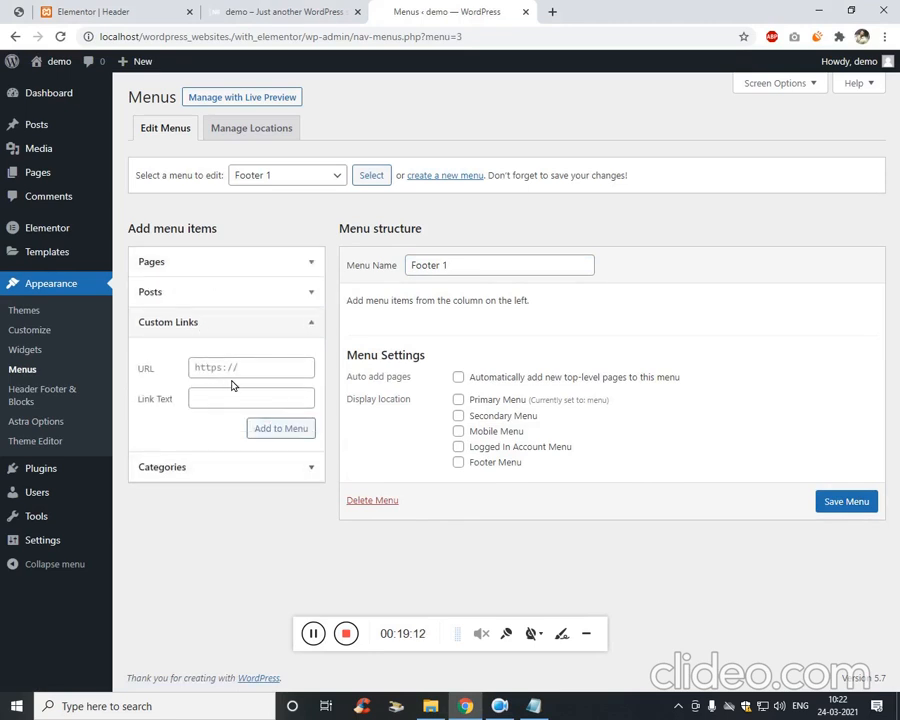
{"action": "left_click", "coordinate": [256, 399]}
{"action": "key", "text": "ctrl+a"}
{"action": "left_click", "coordinate": [276, 376]}
{"action": "type", "text": "#"}
{"action": "left_click", "coordinate": [286, 430]}
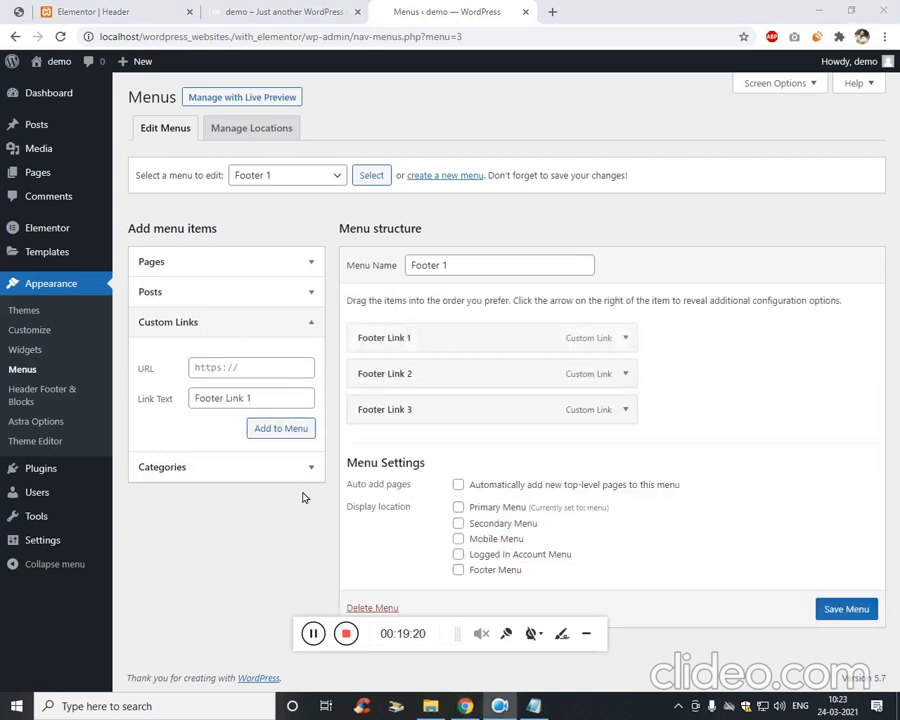
Add 'Footer Link 4' with URL '#', save Footer 1, and start a new menu.
{"action": "left_click", "coordinate": [267, 400]}
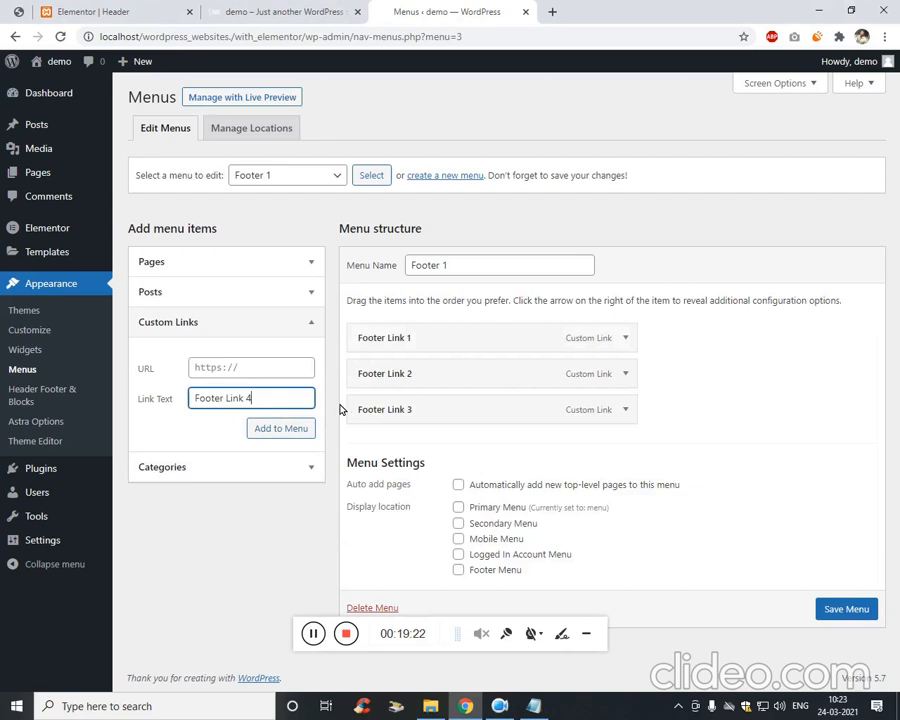
{"action": "left_click", "coordinate": [283, 372]}
{"action": "type", "text": "#"}
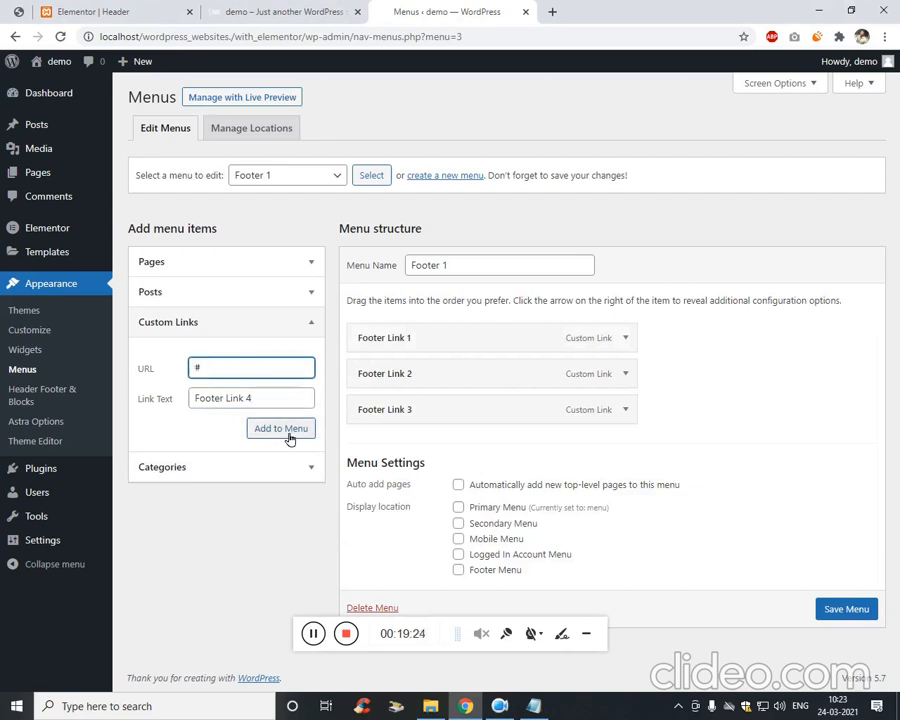
{"action": "left_click", "coordinate": [289, 432]}
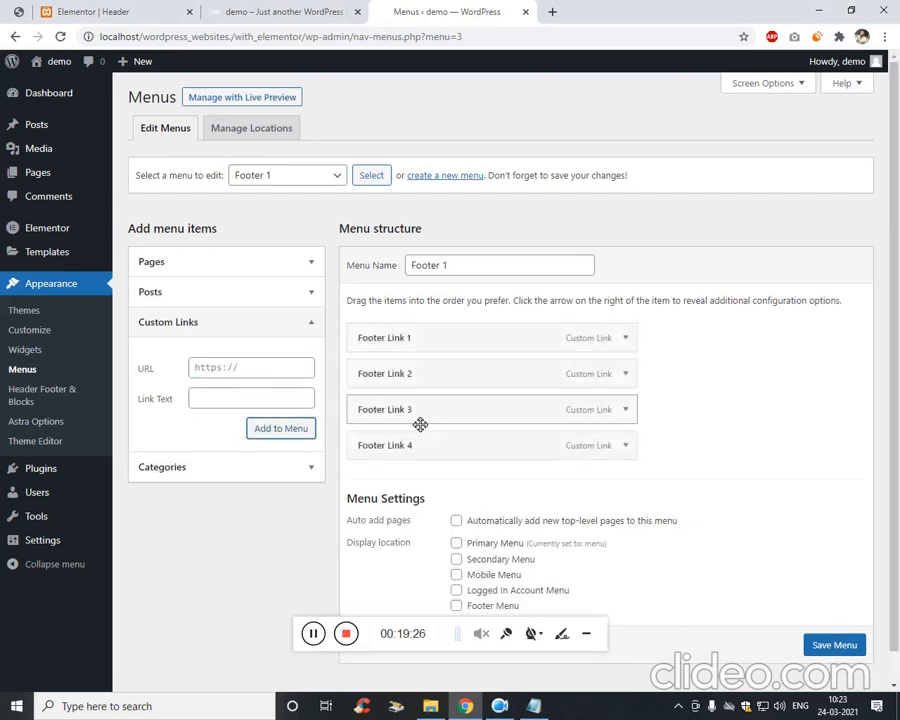
{"action": "scroll", "coordinate": [840, 648], "scroll_direction": "down", "scroll_amount": 1}
{"action": "left_click", "coordinate": [840, 638]}
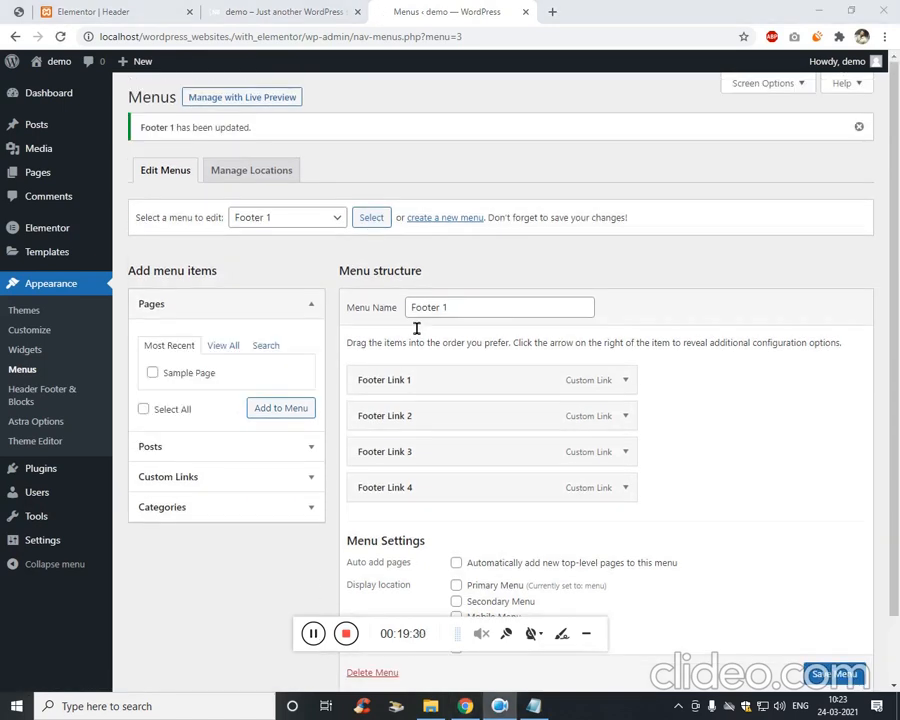
{"action": "left_click", "coordinate": [438, 219]}
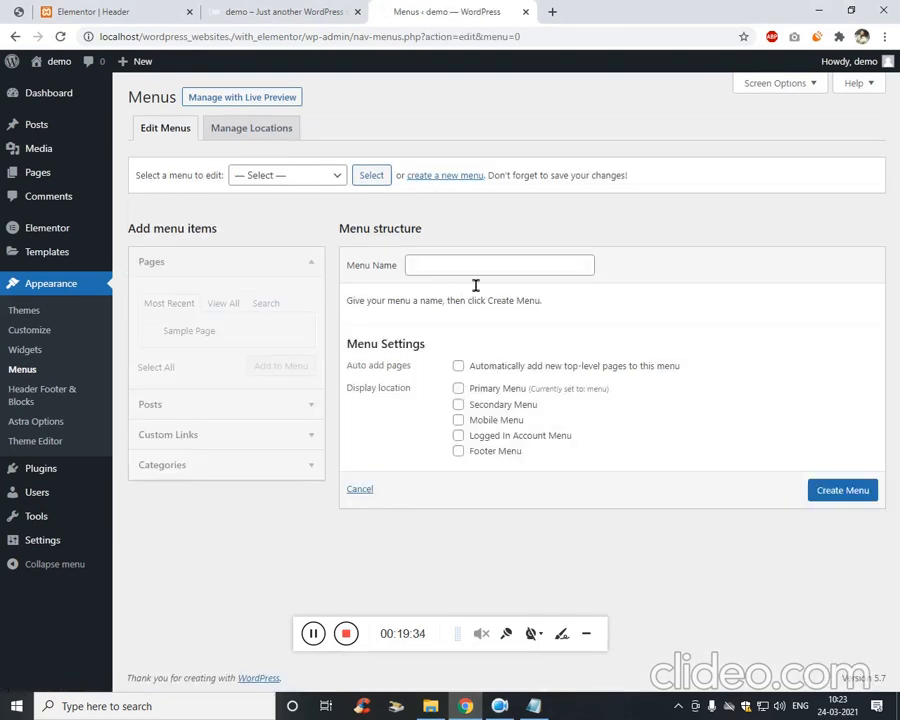
Create the 'Footer 2' menu and add custom link 'Footer Link 1' with URL '#'.
{"action": "left_click", "coordinate": [486, 268]}
{"action": "left_click", "coordinate": [470, 371]}
{"action": "left_click", "coordinate": [838, 490]}
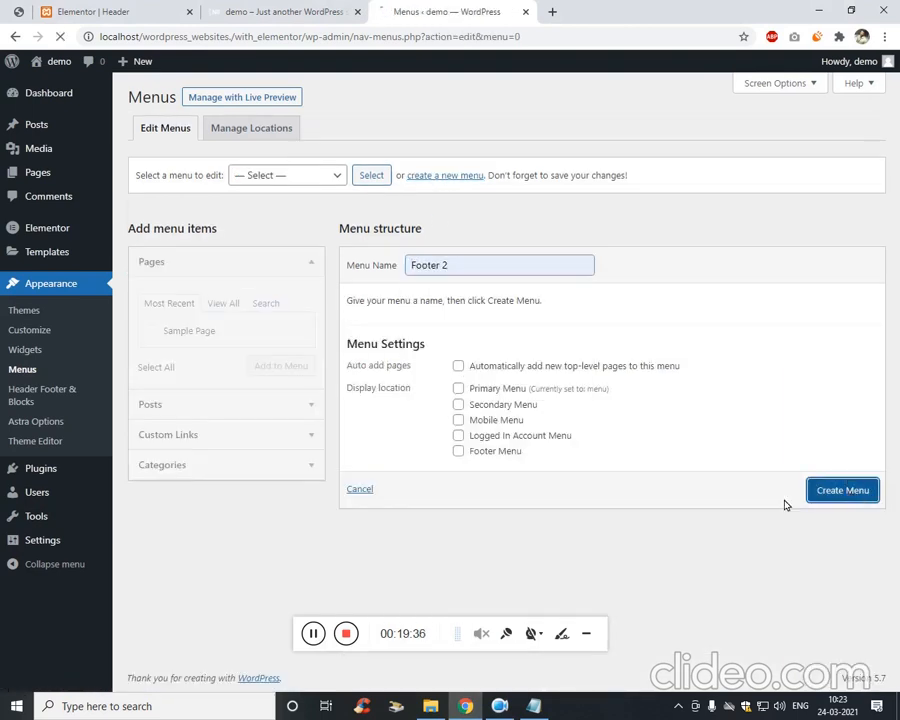
{"action": "left_click", "coordinate": [182, 434]}
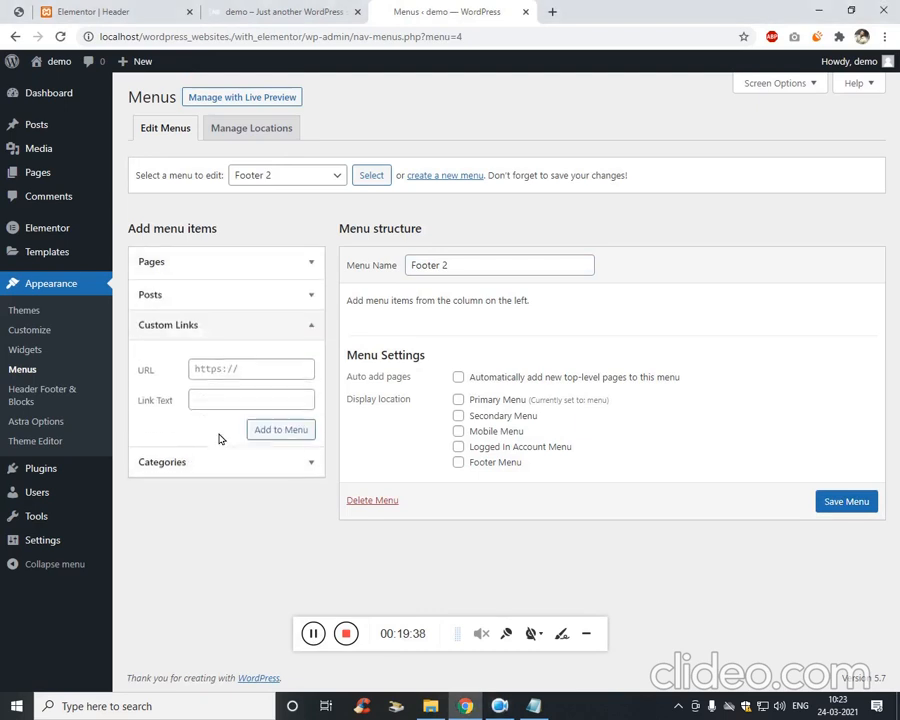
{"action": "left_click", "coordinate": [229, 400]}
{"action": "type", "text": "Footer Link 1"}
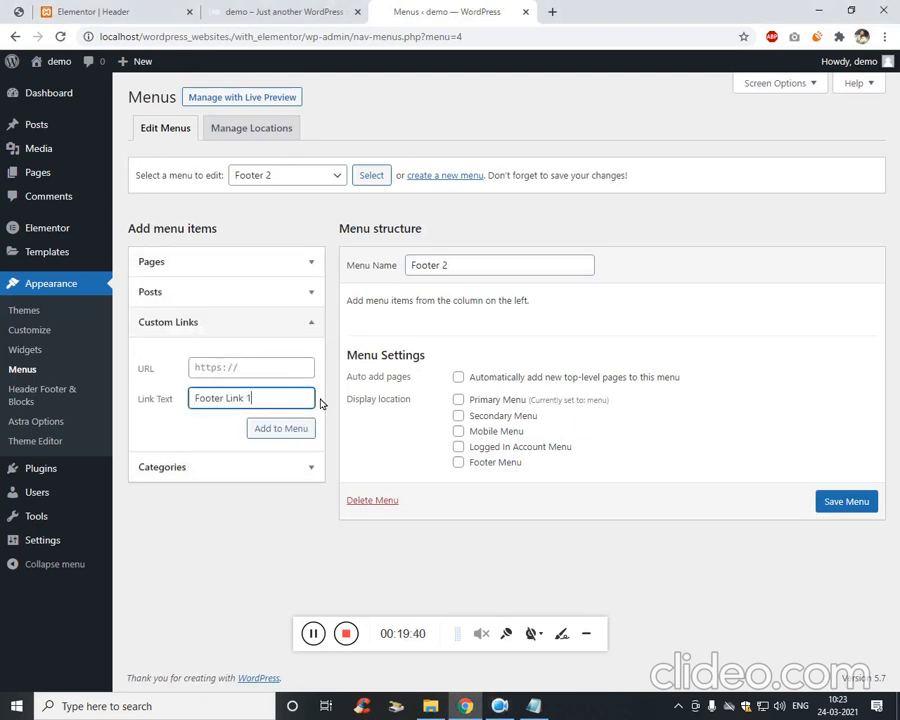
{"action": "left_click", "coordinate": [262, 370]}
{"action": "type", "text": "#"}
{"action": "left_click", "coordinate": [277, 432]}
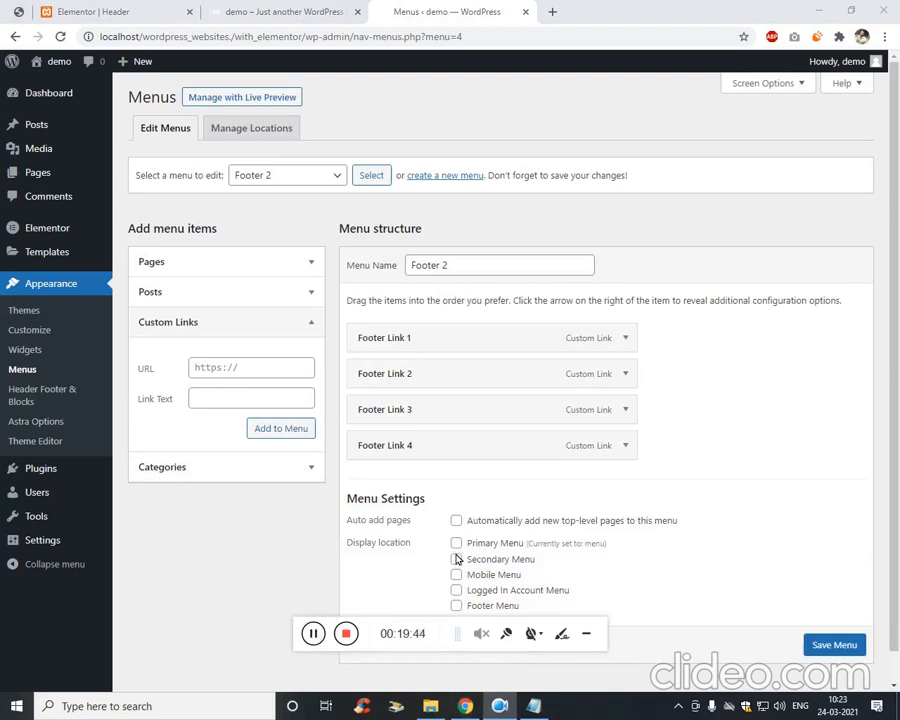
Assign Footer 2 to the Secondary Menu location, save it, and start a new menu.
{"action": "left_click", "coordinate": [456, 559]}
{"action": "scroll", "coordinate": [579, 527], "scroll_direction": "down", "scroll_amount": 1}
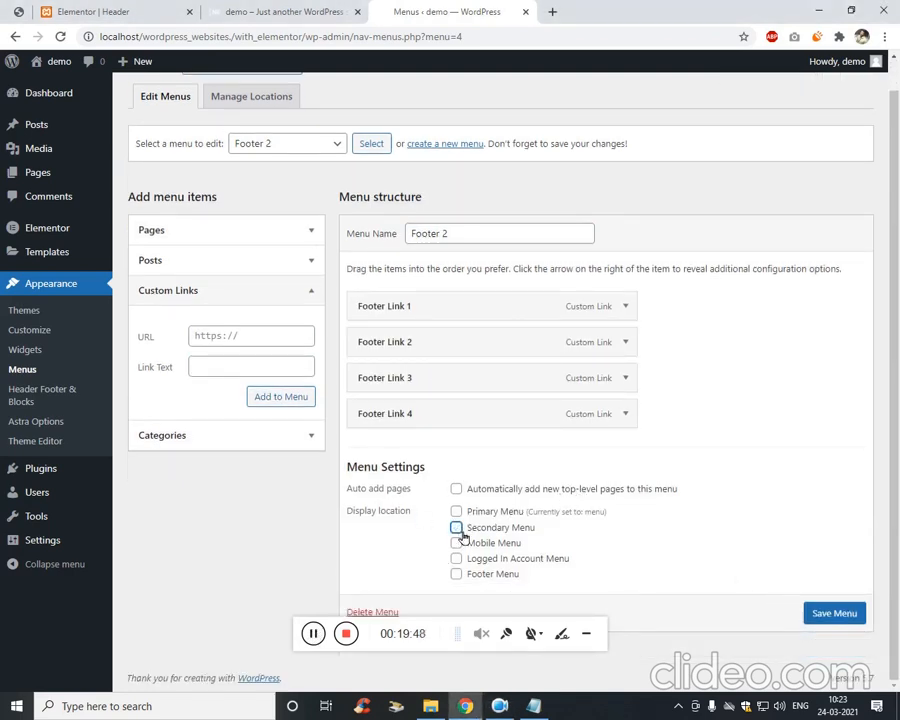
{"action": "left_click", "coordinate": [836, 614]}
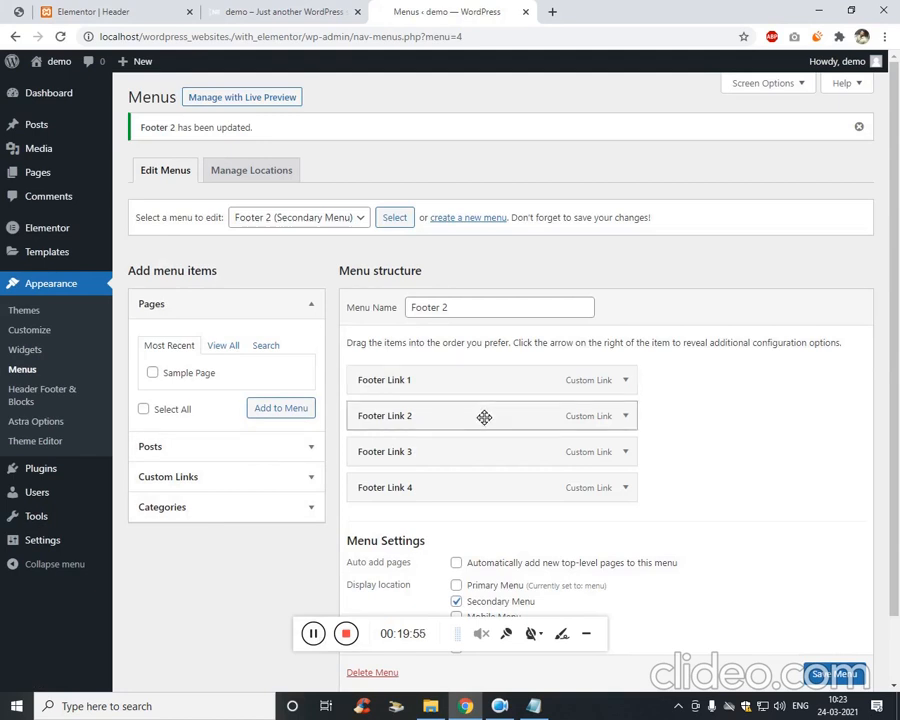
{"action": "left_click", "coordinate": [464, 218]}
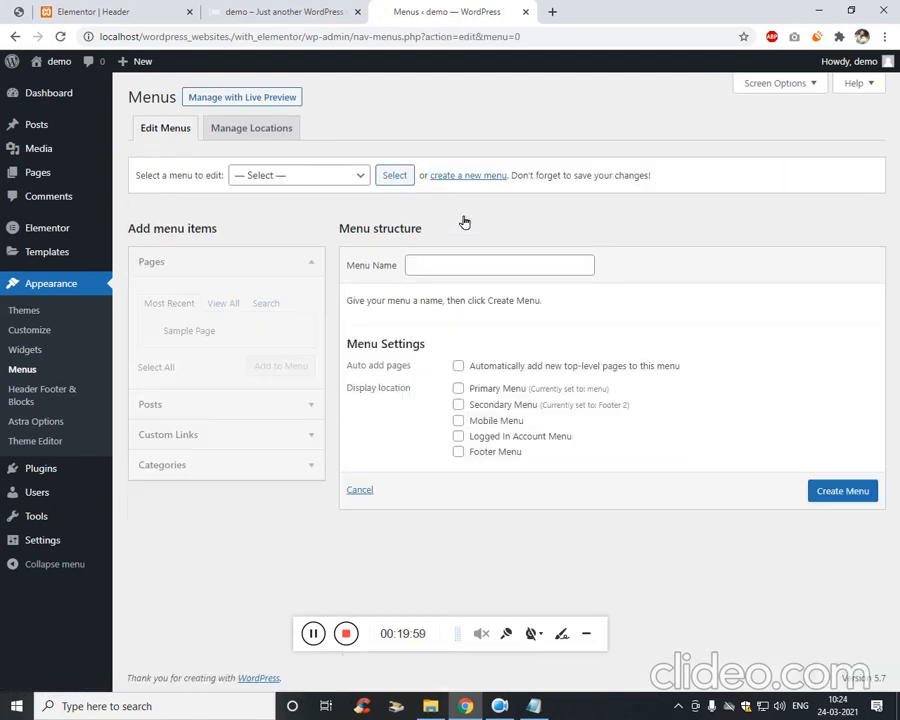
Create the 'Footer 3' menu, add the footer custom links, and save it.
{"action": "left_click", "coordinate": [449, 272]}
{"action": "left_click", "coordinate": [453, 398]}
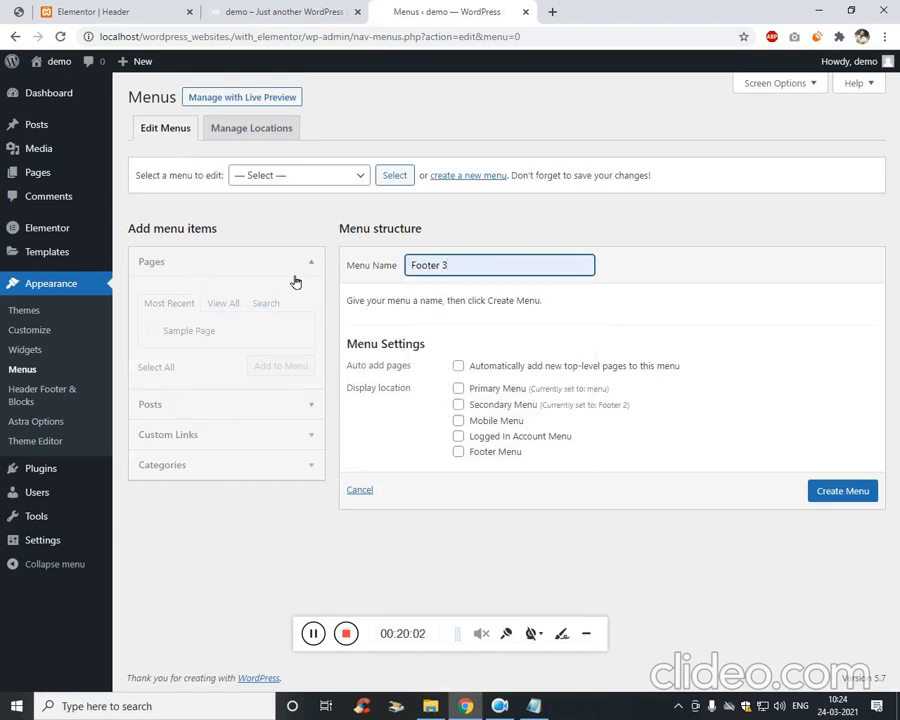
{"action": "left_click", "coordinate": [826, 490]}
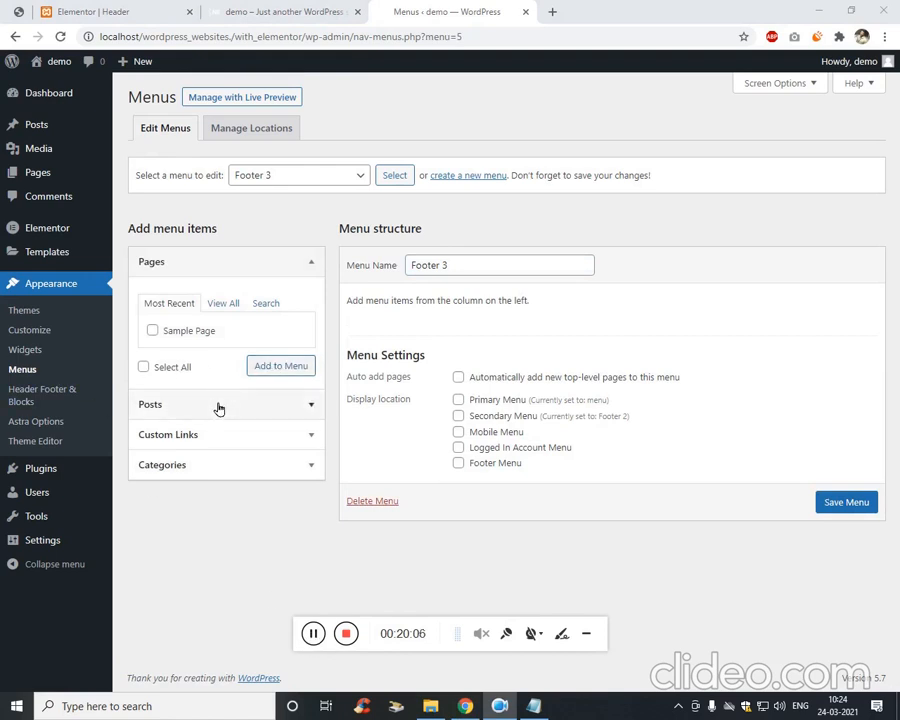
{"action": "left_click", "coordinate": [218, 434]}
{"action": "left_click", "coordinate": [313, 633]}
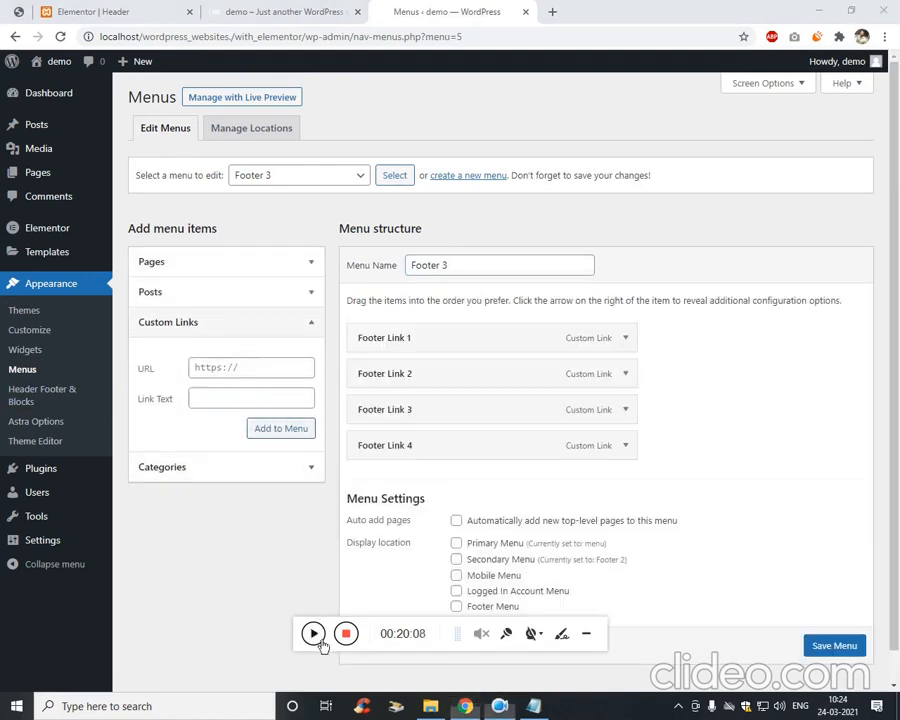
{"action": "left_click", "coordinate": [313, 633]}
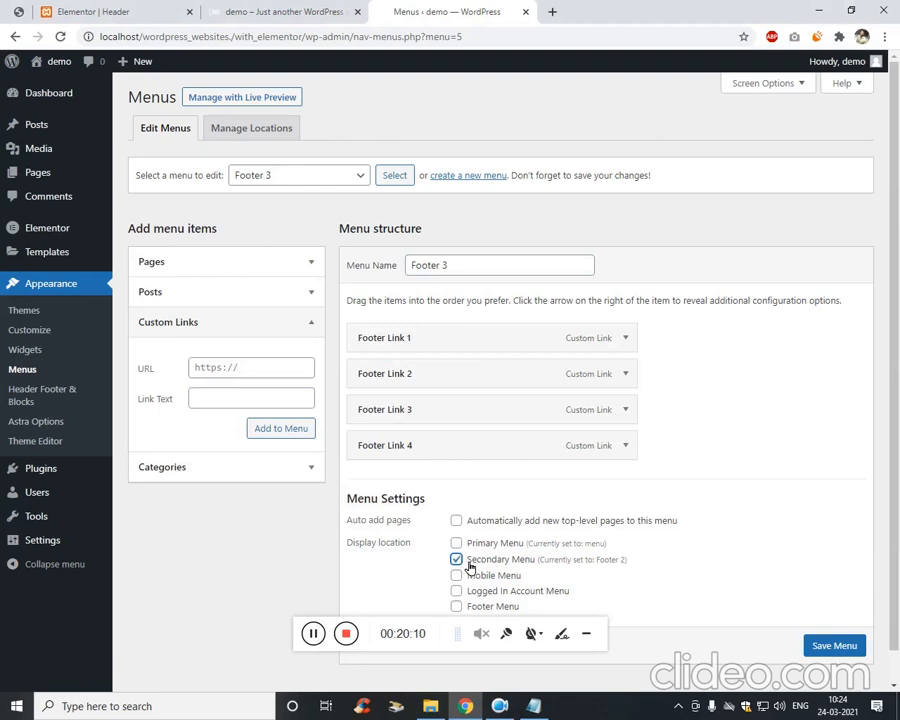
{"action": "scroll", "coordinate": [830, 640], "scroll_direction": "down", "scroll_amount": 1}
{"action": "left_click", "coordinate": [838, 636]}
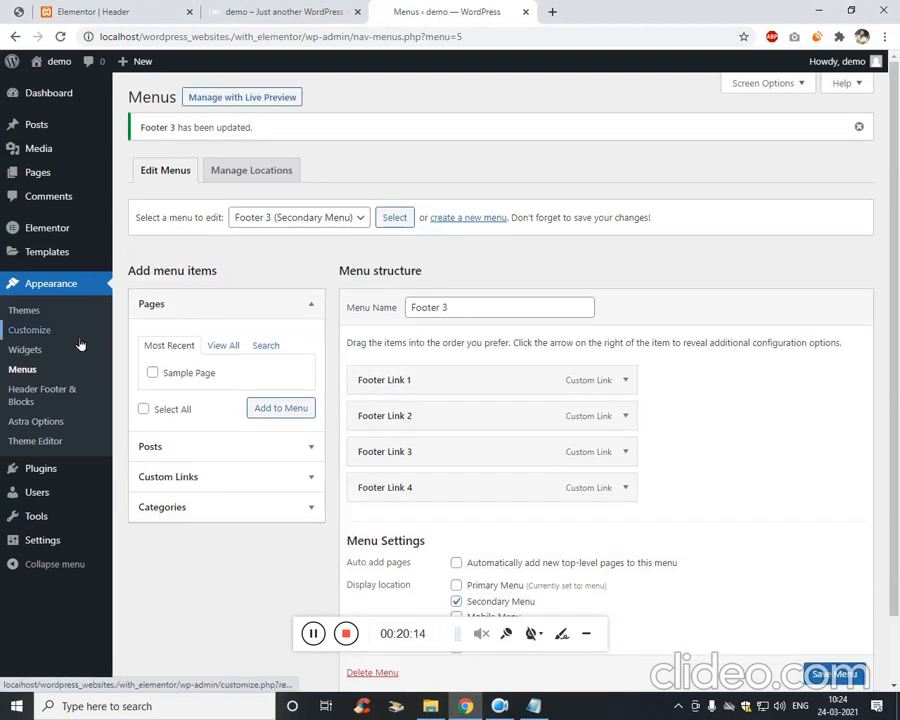
Confirm under Manage Locations that Footer 3 holds the Secondary Menu location.
{"action": "left_click", "coordinate": [222, 168]}
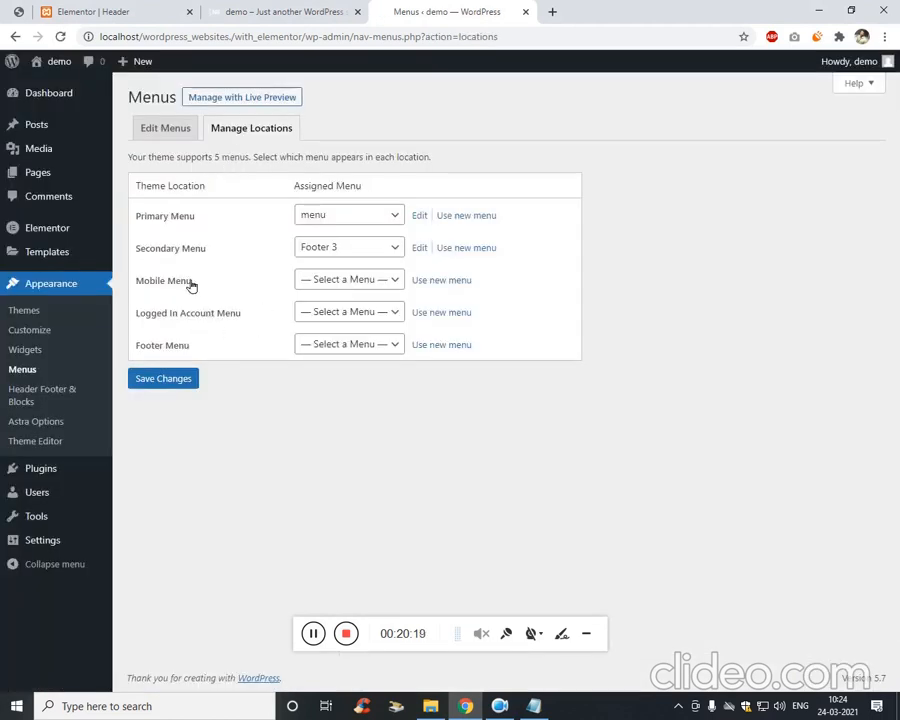
{"action": "left_click", "coordinate": [372, 251]}
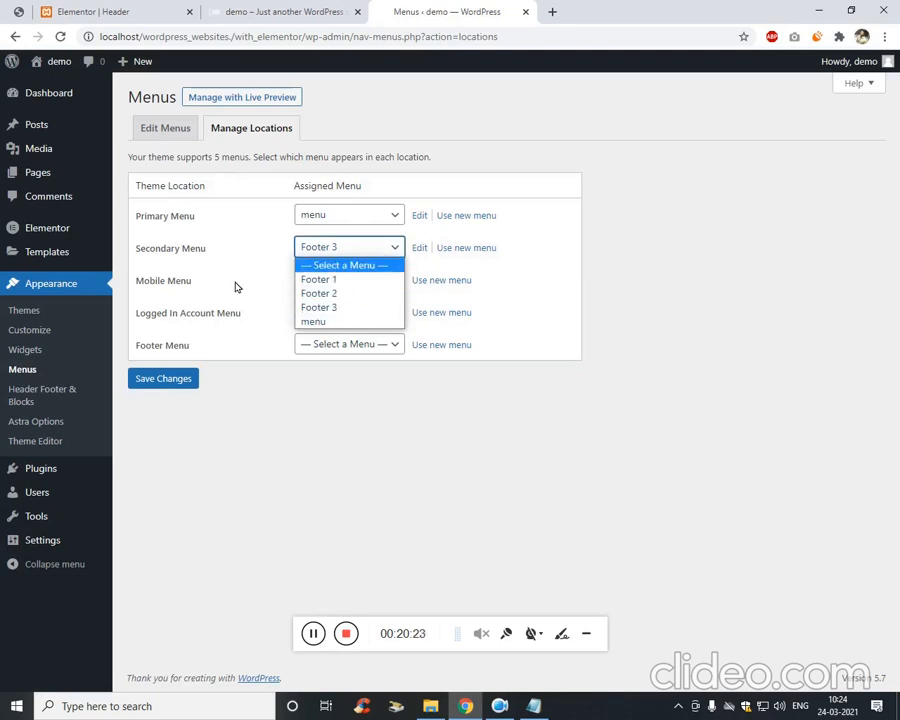
{"action": "left_click", "coordinate": [215, 316]}
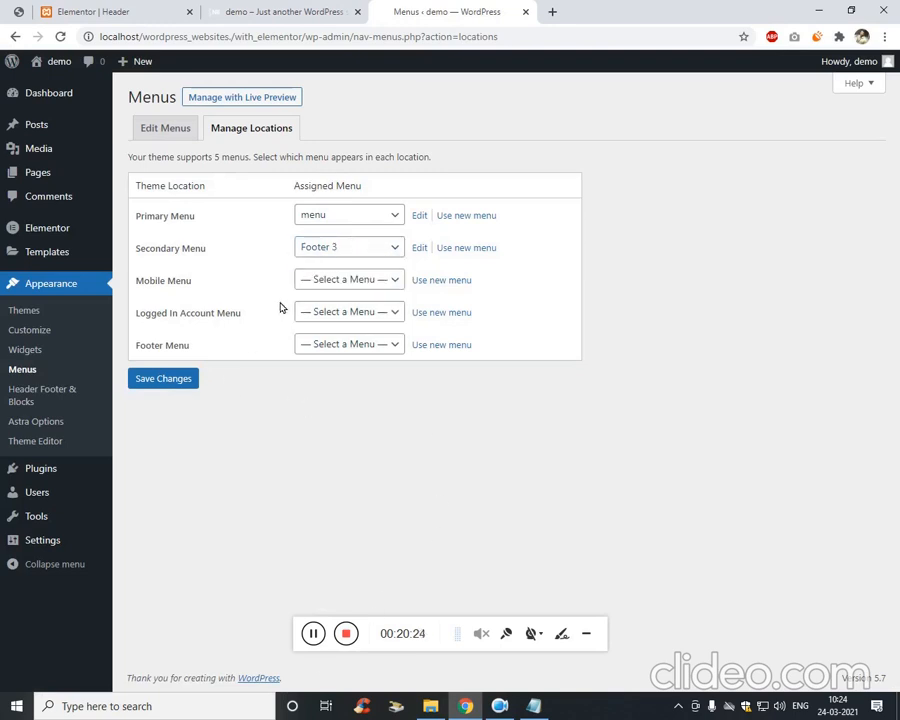
Return to the Elementor header editor tab and reload it to pick up the new menus.
{"action": "left_click", "coordinate": [336, 9]}
{"action": "left_click", "coordinate": [550, 11]}
{"action": "left_click", "coordinate": [508, 12]}
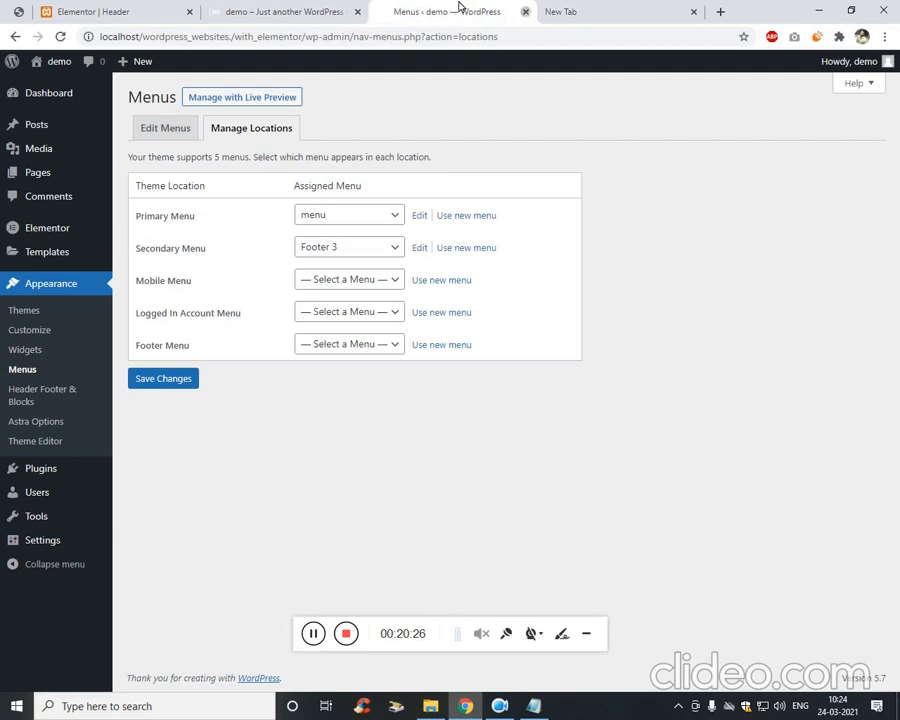
{"action": "left_click", "coordinate": [129, 8]}
{"action": "left_click", "coordinate": [181, 37]}
{"action": "key", "text": "Return"}
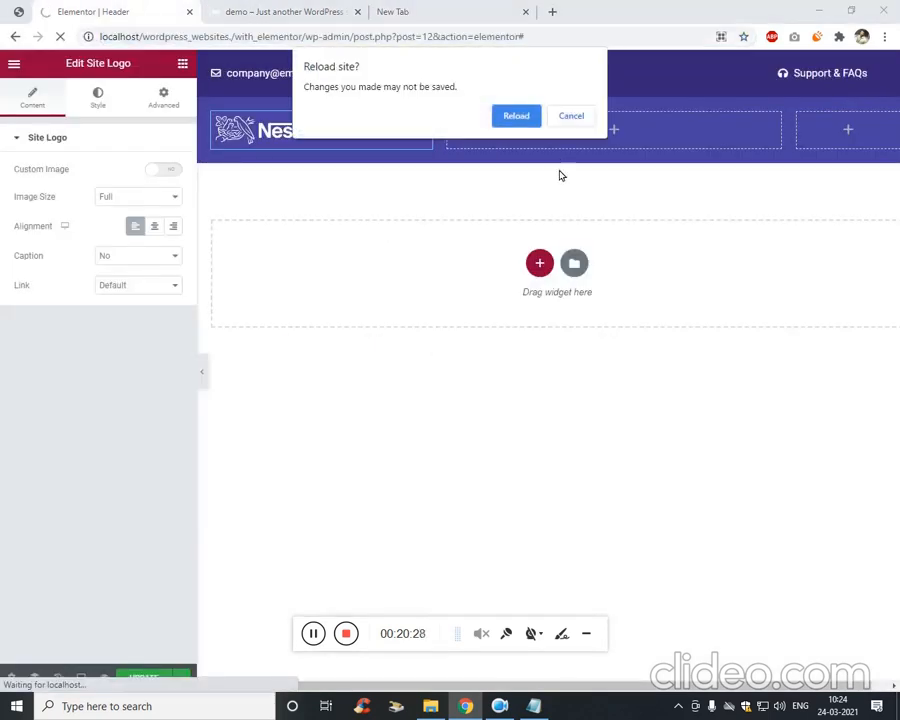
Place a Nav Menu widget beside the logo showing the main menu (Home, Privacy Policy, Sample Page).
{"action": "left_click", "coordinate": [524, 121]}
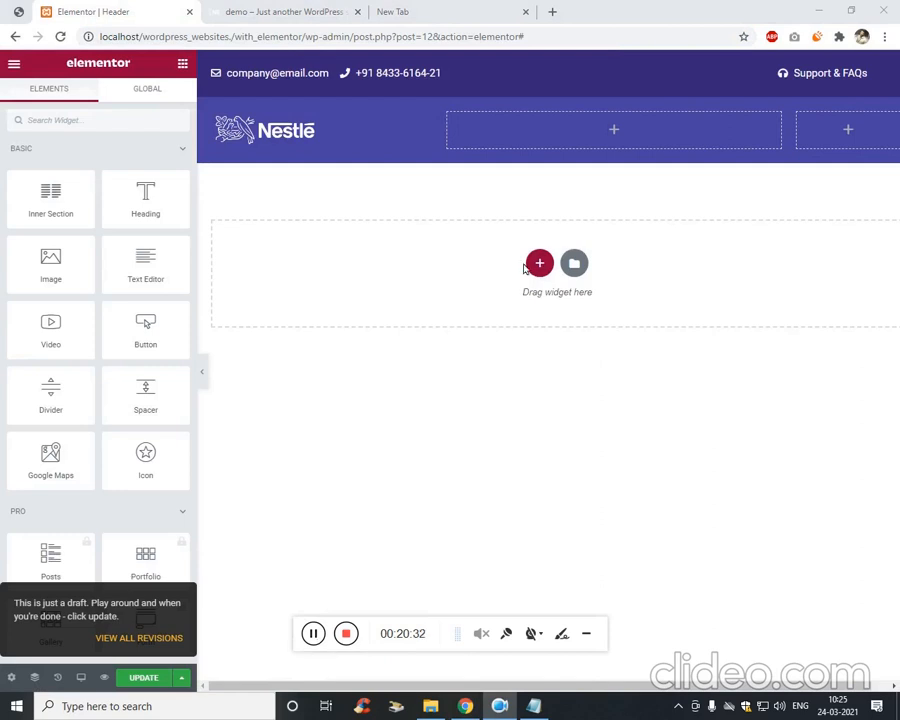
{"action": "left_click", "coordinate": [120, 122]}
{"action": "type", "text": "nav"}
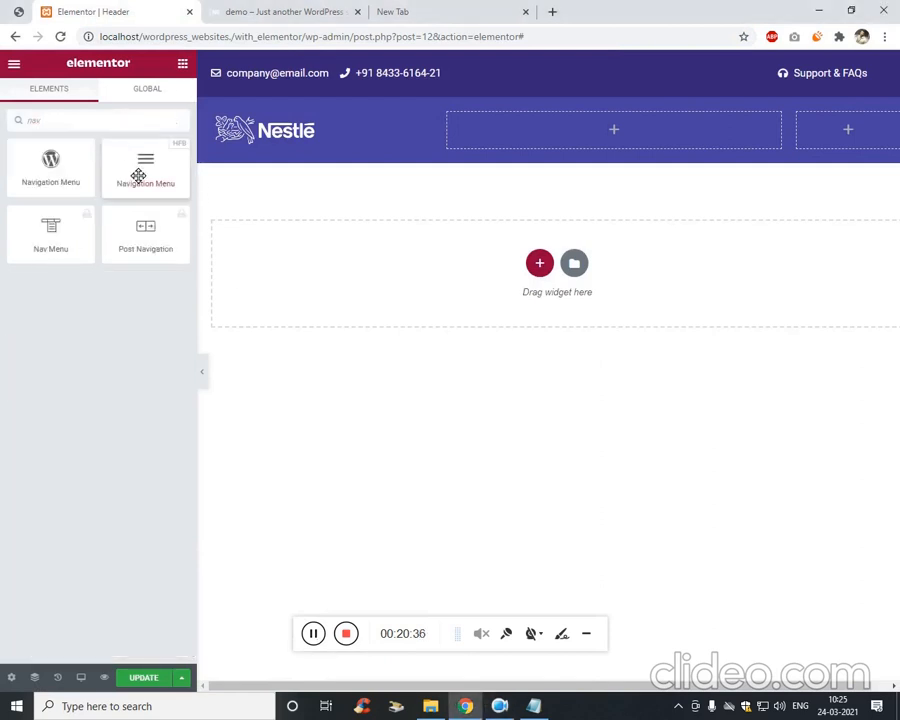
{"action": "left_click_drag", "start_coordinate": [137, 175], "coordinate": [536, 132]}
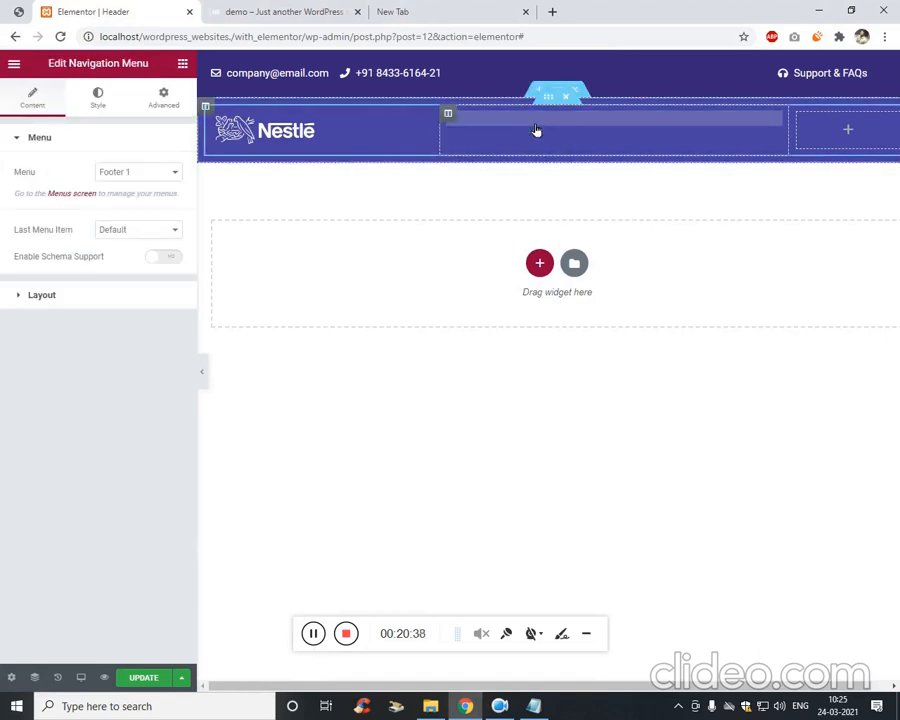
{"action": "left_click", "coordinate": [160, 172]}
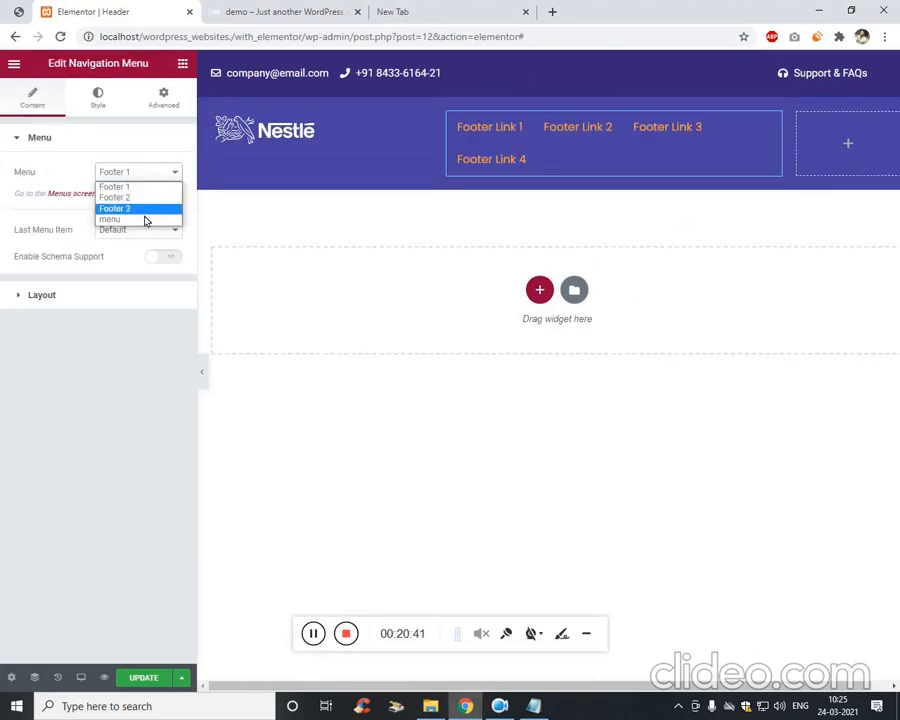
{"action": "left_click", "coordinate": [145, 219]}
{"action": "left_click", "coordinate": [148, 232]}
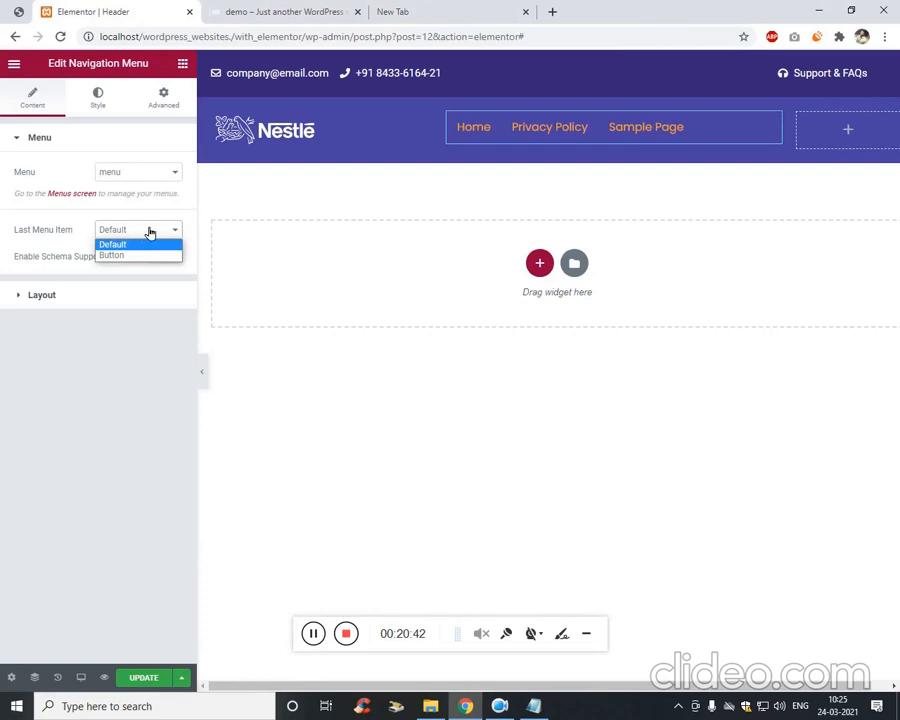
{"action": "left_click", "coordinate": [104, 280]}
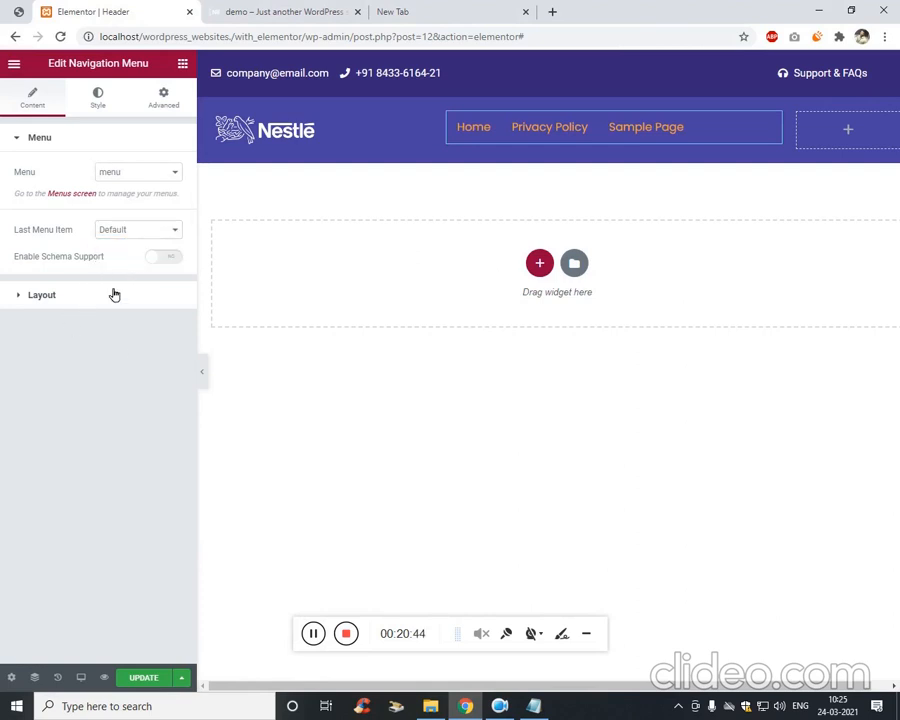
Set the menu breakpoint to Mobile (768px >) and align the menu items right.
{"action": "left_click", "coordinate": [114, 294]}
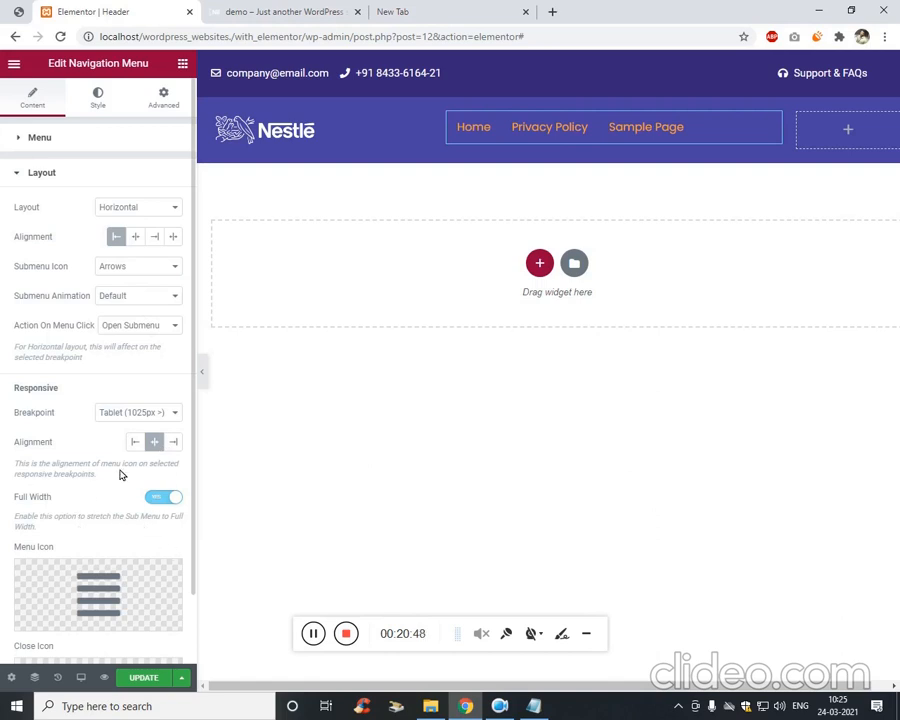
{"action": "left_click", "coordinate": [172, 412]}
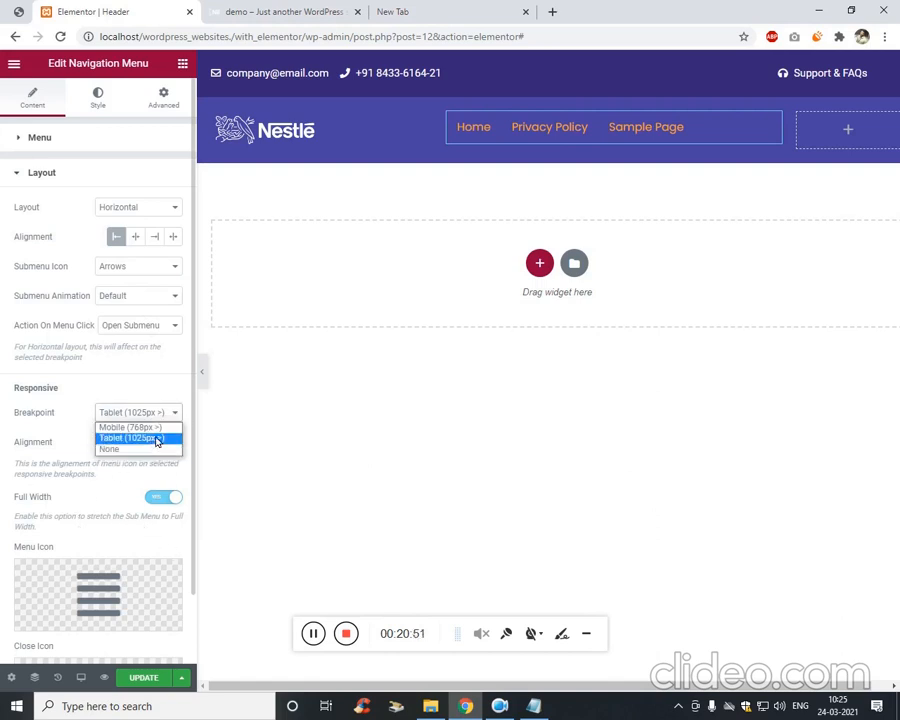
{"action": "left_click", "coordinate": [158, 428]}
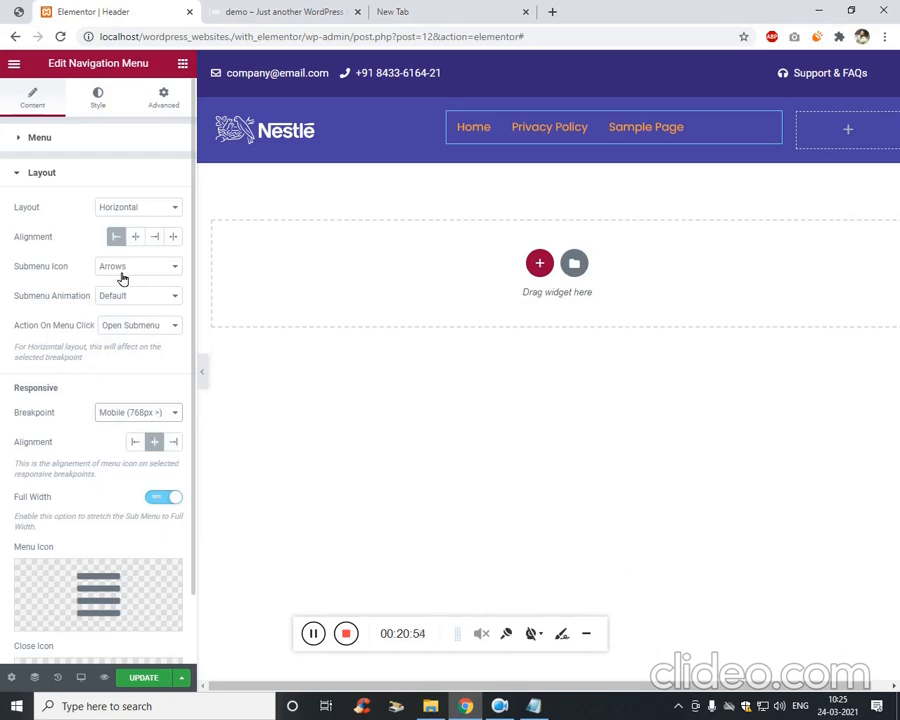
{"action": "left_click", "coordinate": [155, 238]}
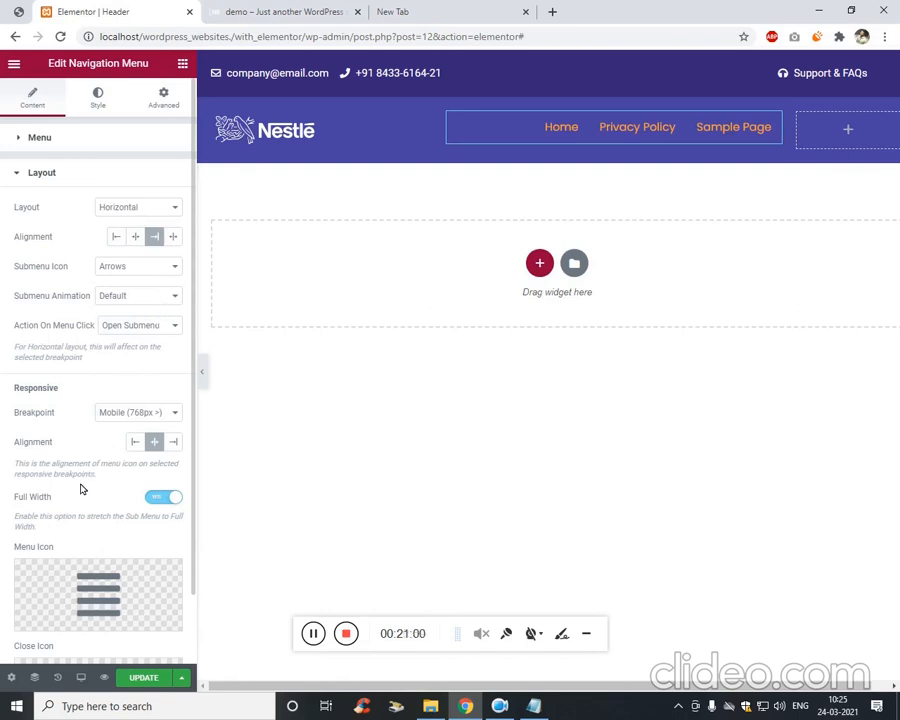
{"action": "scroll", "coordinate": [100, 505], "scroll_direction": "down", "scroll_amount": 1}
{"action": "scroll", "coordinate": [70, 490], "scroll_direction": "up", "scroll_amount": 1}
Make the header menu link text colour white (#FFFFFF).
{"action": "left_click", "coordinate": [104, 96]}
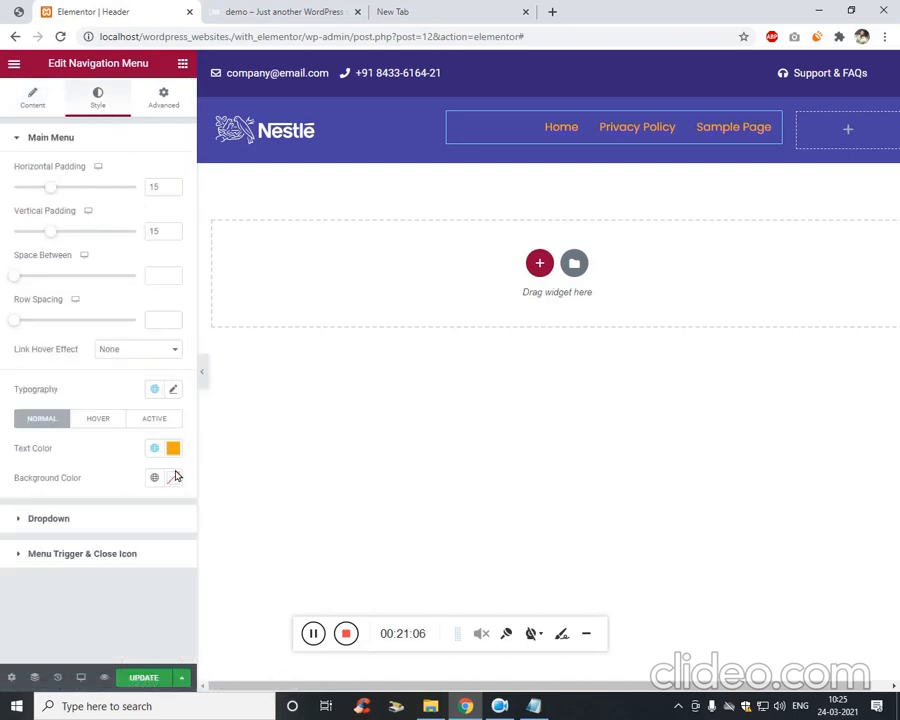
{"action": "left_click", "coordinate": [182, 397]}
{"action": "left_click", "coordinate": [180, 399]}
{"action": "left_click", "coordinate": [180, 400]}
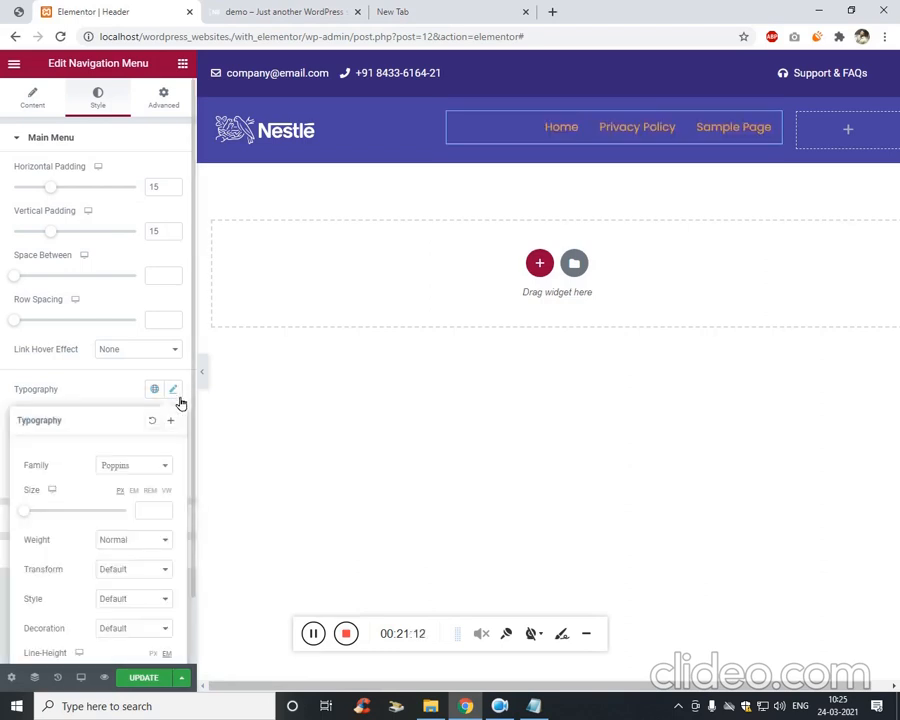
{"action": "left_click", "coordinate": [180, 401]}
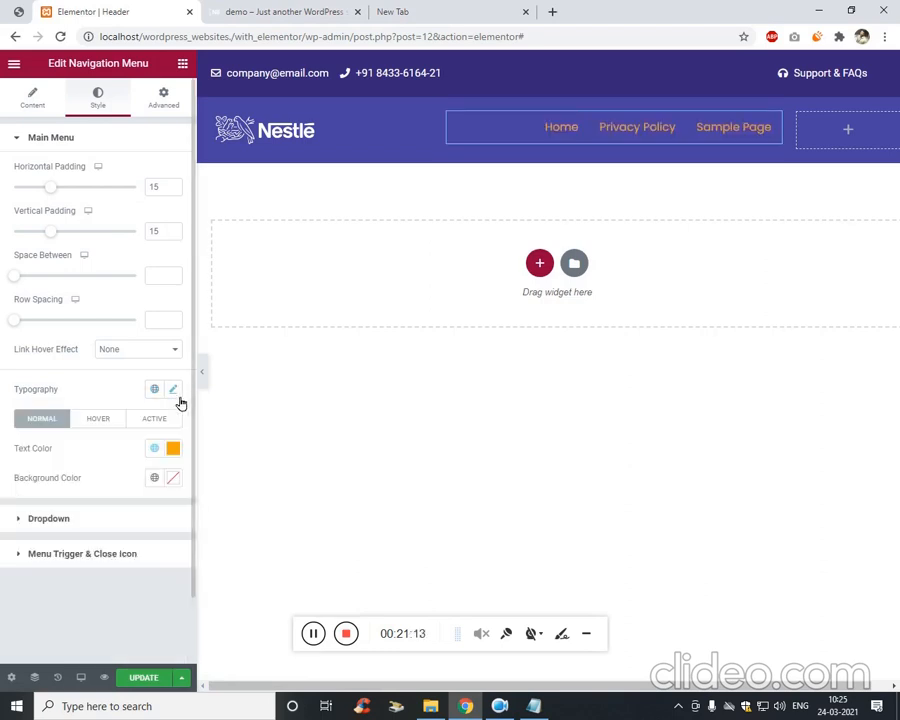
{"action": "left_click", "coordinate": [180, 457]}
{"action": "left_click_drag", "start_coordinate": [134, 536], "coordinate": [88, 494]}
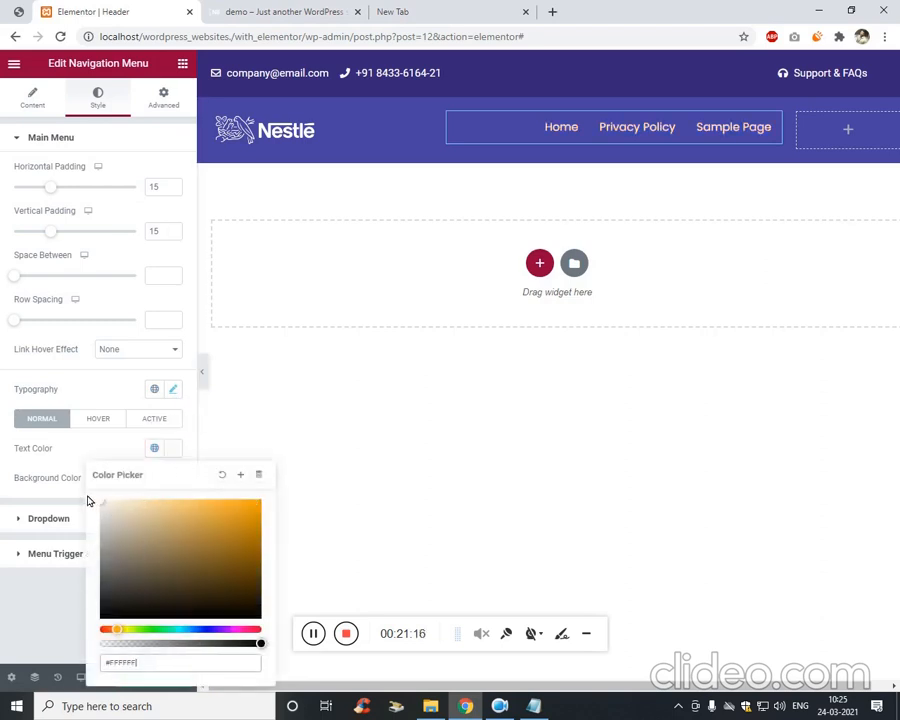
{"action": "left_click", "coordinate": [51, 630]}
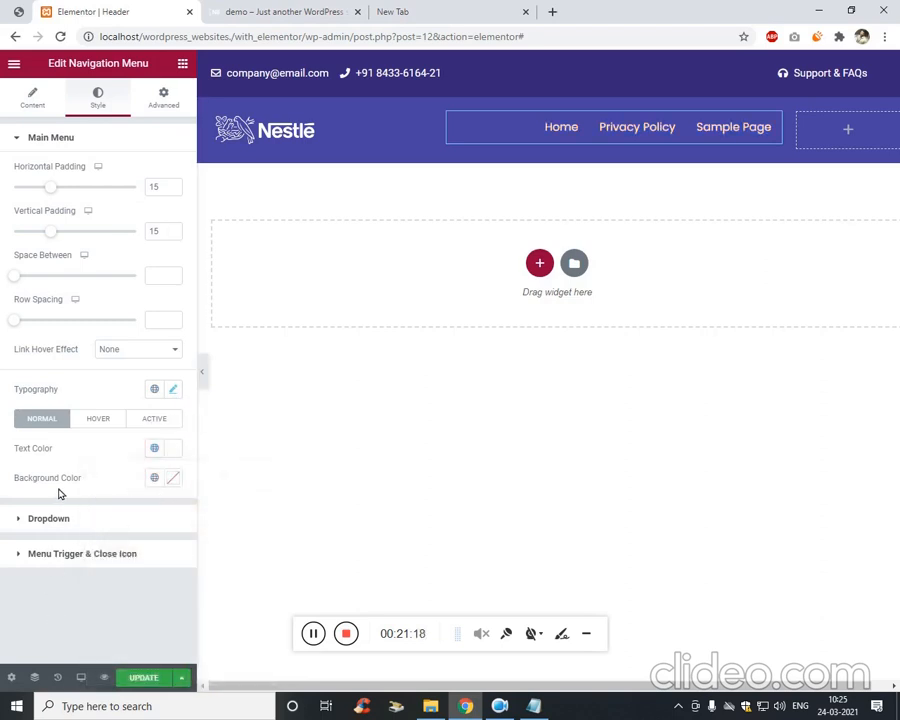
Set the menu typography to size 14 with Capitalize text transform.
{"action": "left_click", "coordinate": [174, 394]}
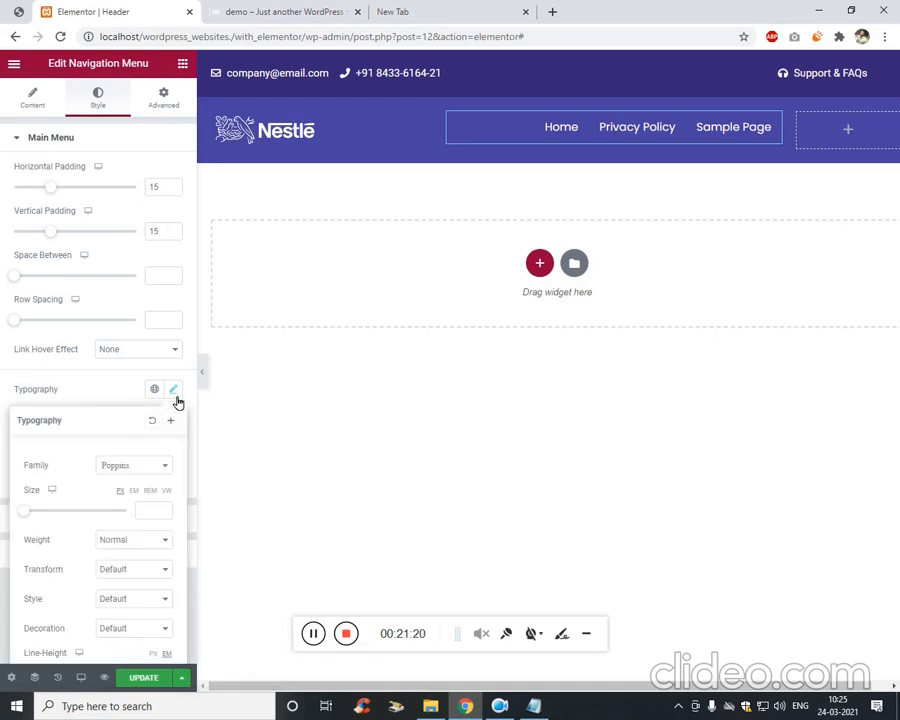
{"action": "left_click", "coordinate": [162, 520]}
{"action": "type", "text": "14"}
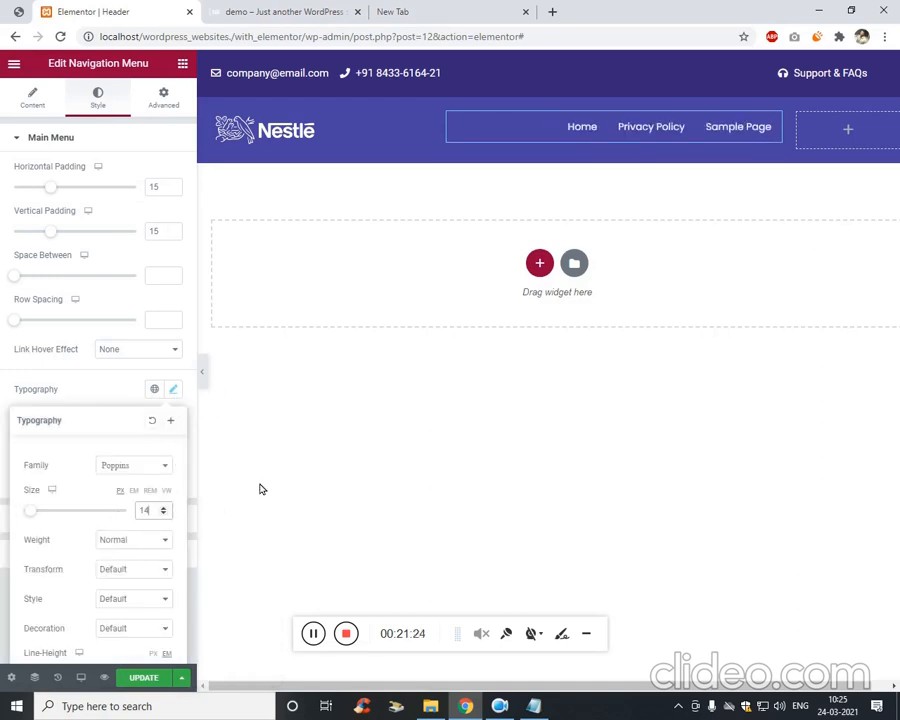
{"action": "scroll", "coordinate": [80, 460], "scroll_direction": "down", "scroll_amount": 1}
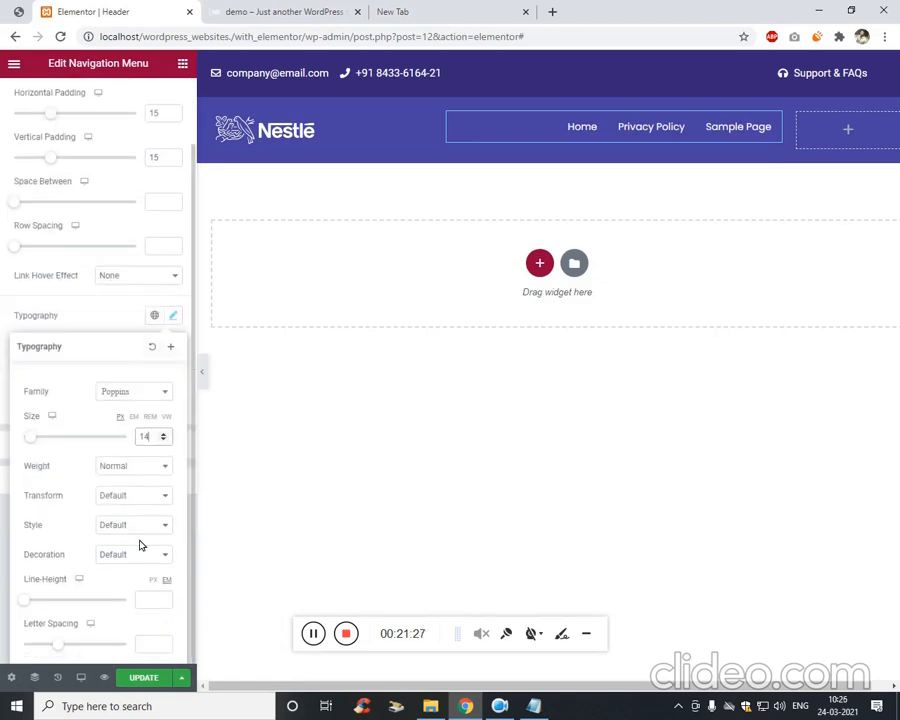
{"action": "scroll", "coordinate": [120, 430], "scroll_direction": "up", "scroll_amount": 1}
{"action": "scroll", "coordinate": [120, 480], "scroll_direction": "down", "scroll_amount": 1}
{"action": "left_click", "coordinate": [156, 497]}
{"action": "left_click", "coordinate": [157, 542]}
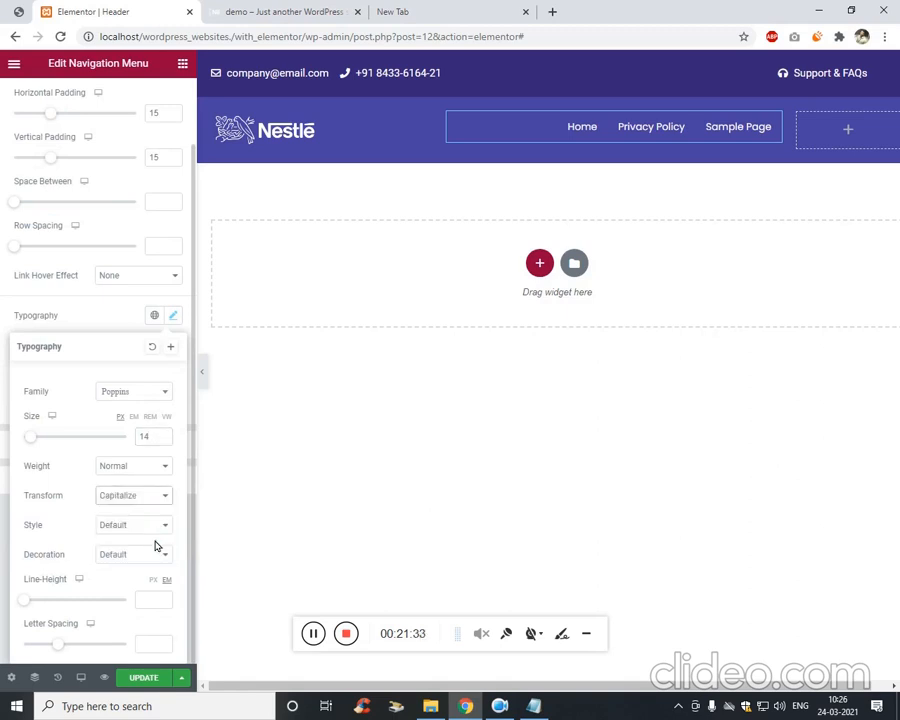
{"action": "scroll", "coordinate": [114, 421], "scroll_direction": "up", "scroll_amount": 1}
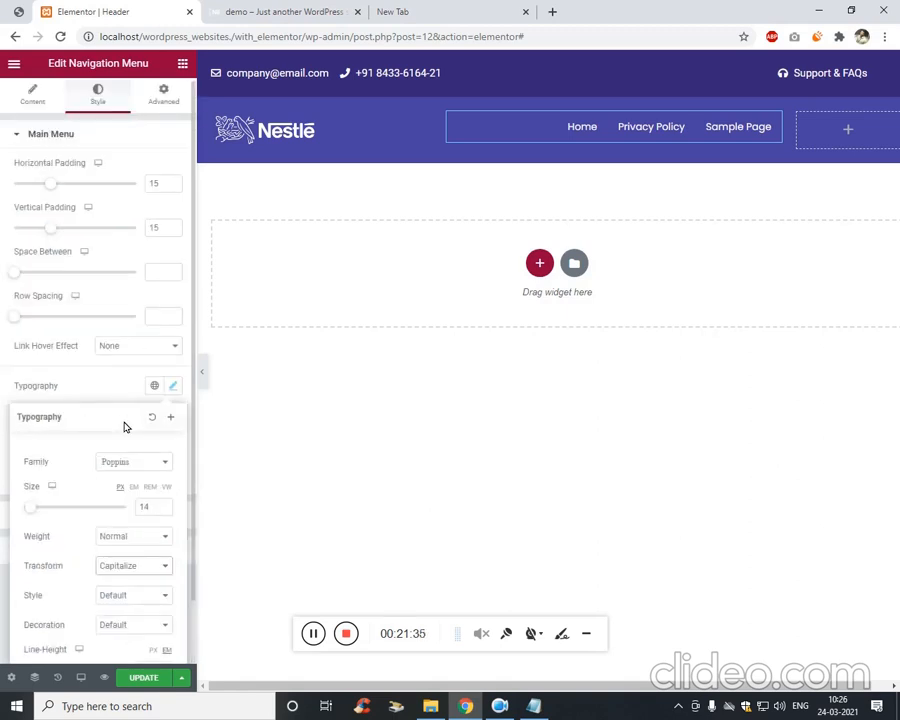
{"action": "left_click", "coordinate": [100, 397]}
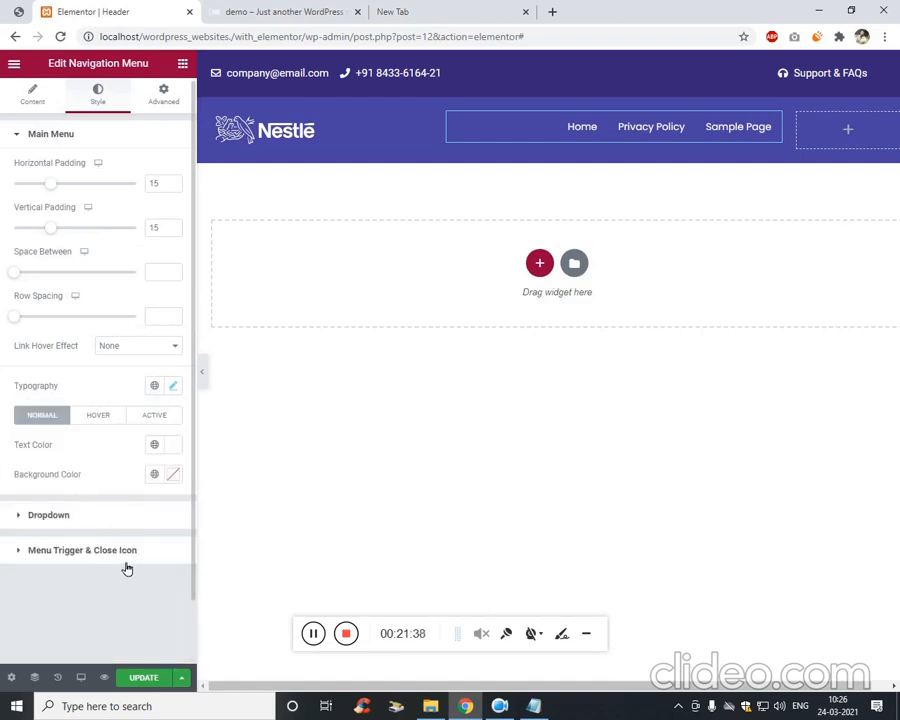
{"action": "scroll", "coordinate": [110, 292], "scroll_direction": "up", "scroll_amount": 1}
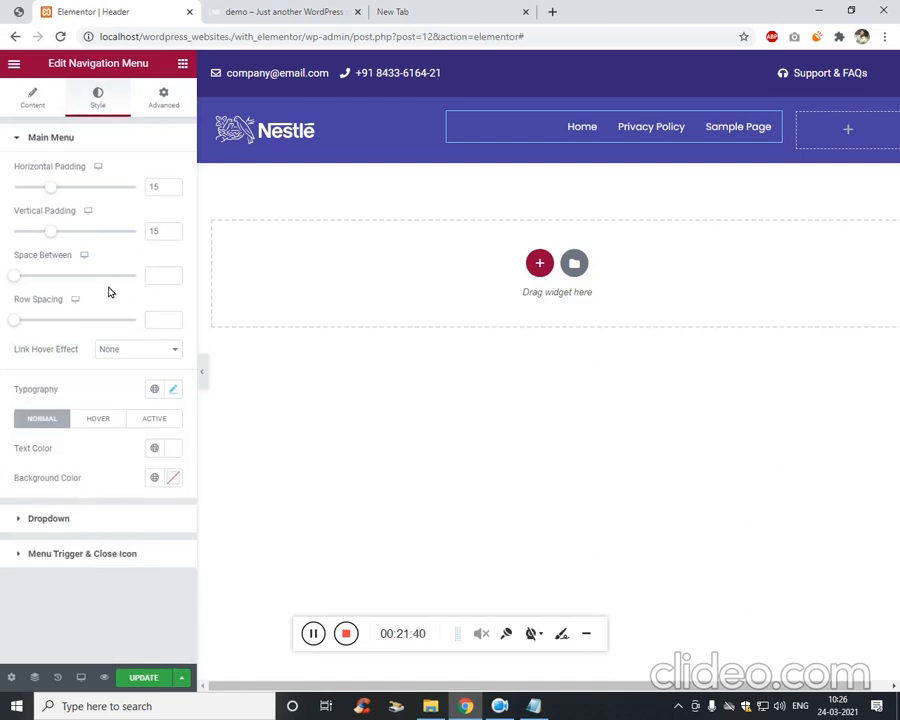
Save the header with Update and compare it against the live site and reference design.
{"action": "left_click", "coordinate": [143, 678]}
{"action": "left_click", "coordinate": [255, 8]}
{"action": "left_click", "coordinate": [137, 8]}
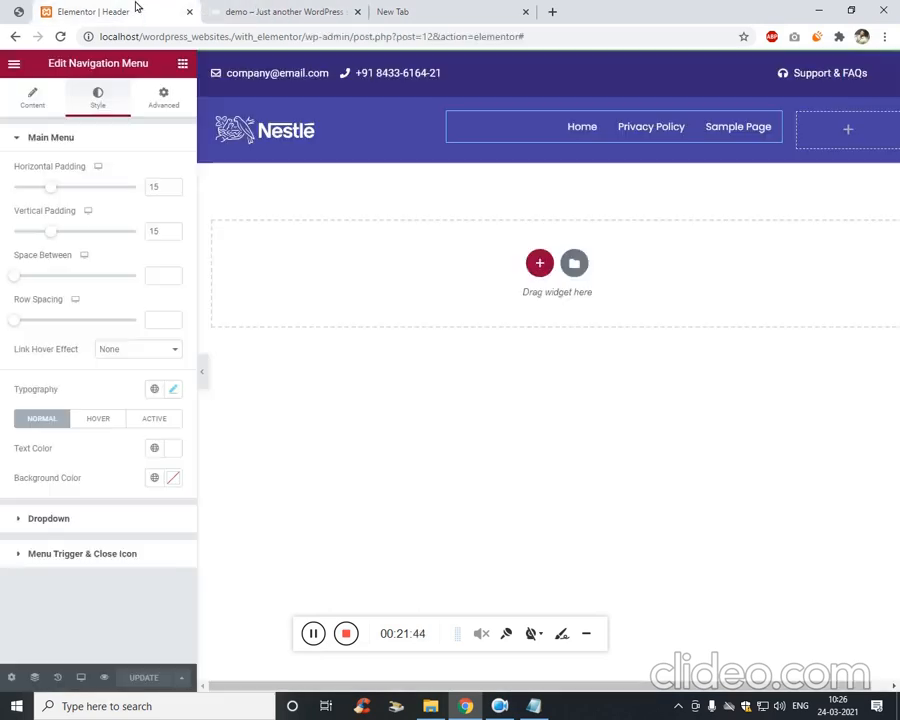
{"action": "left_click", "coordinate": [18, 8]}
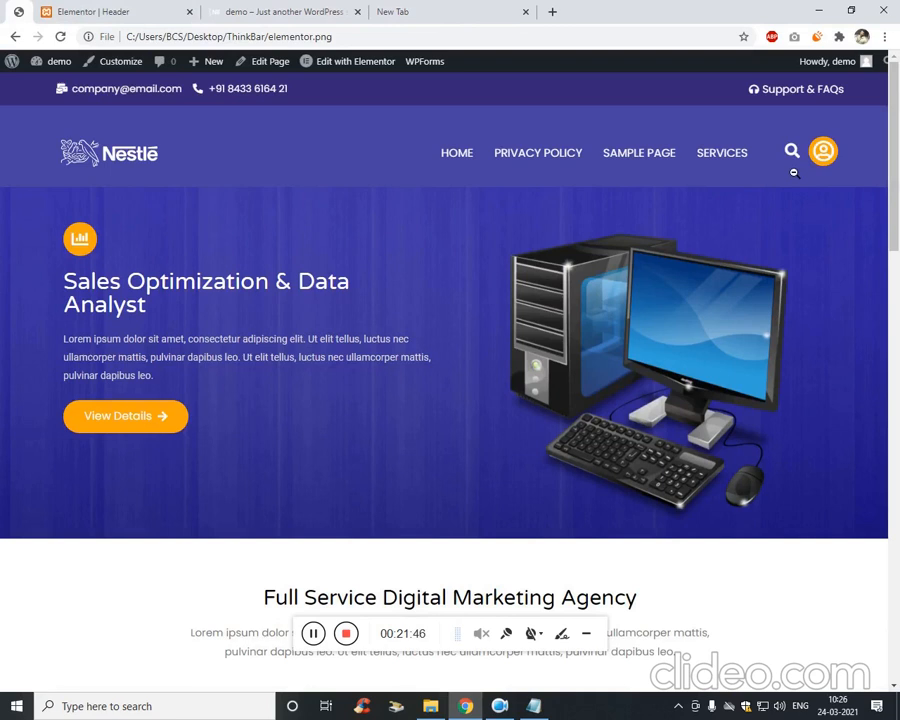
{"action": "left_click", "coordinate": [175, 9]}
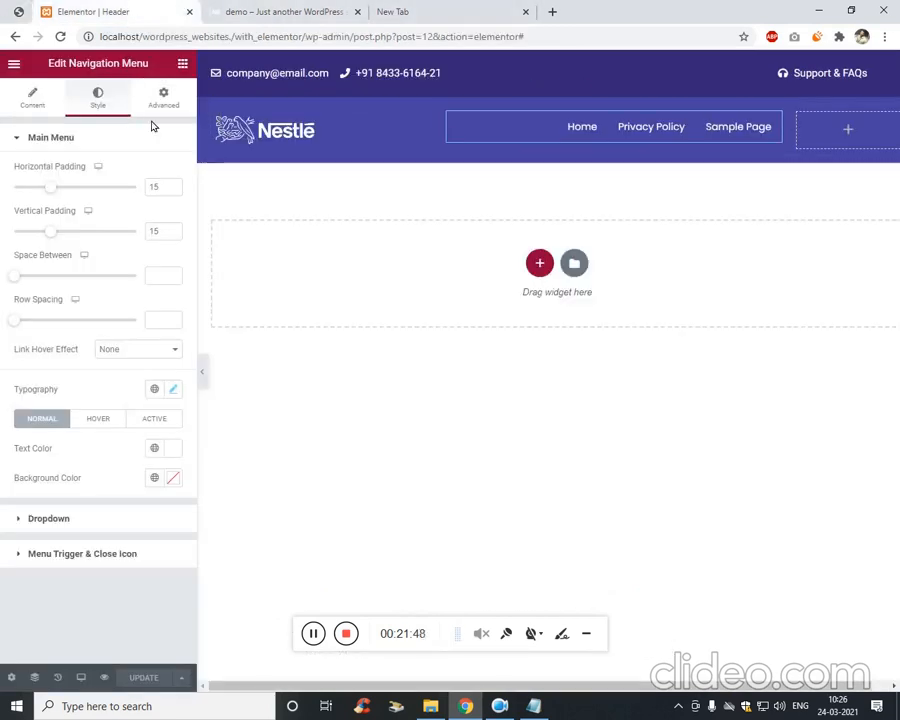
{"action": "left_click", "coordinate": [50, 98]}
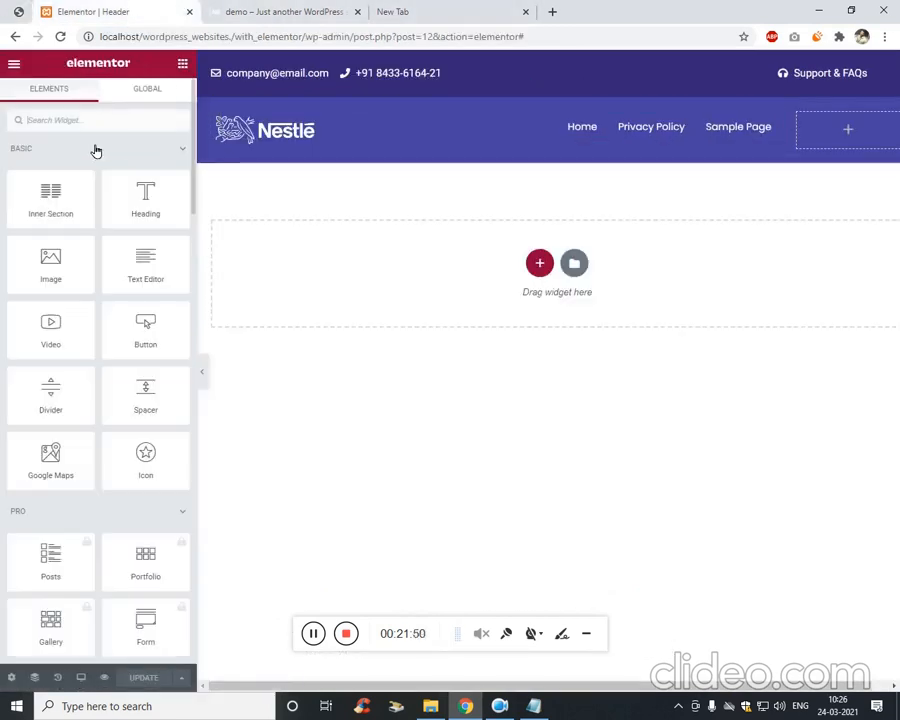
Drag a Search widget, found with 'sea', into the header's right column and set its layout to Icon.
{"action": "left_click", "coordinate": [117, 133]}
{"action": "type", "text": "sear"}
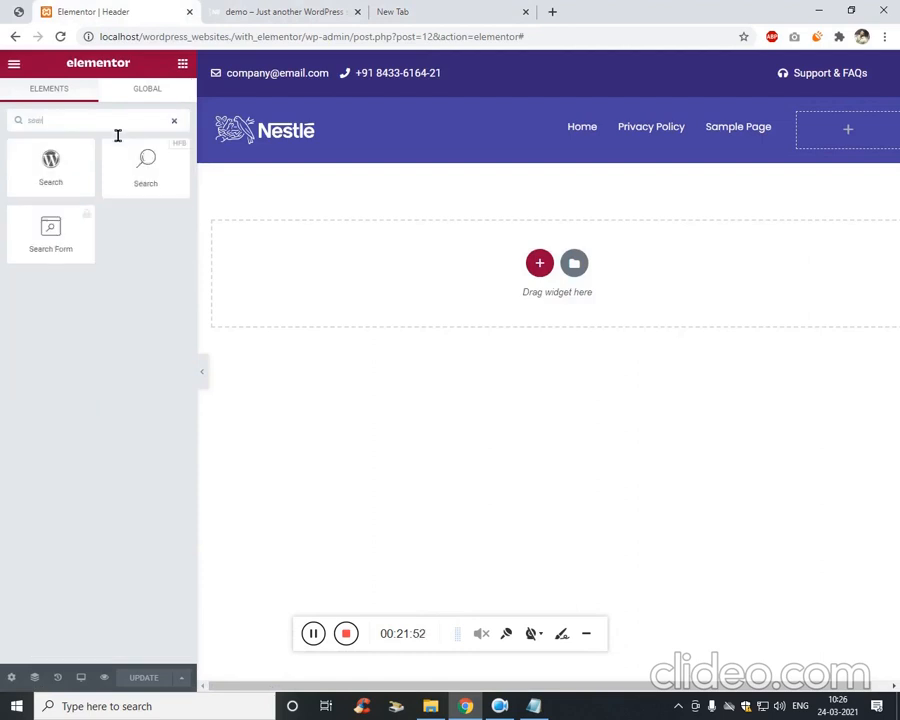
{"action": "left_click_drag", "start_coordinate": [141, 180], "coordinate": [852, 137]}
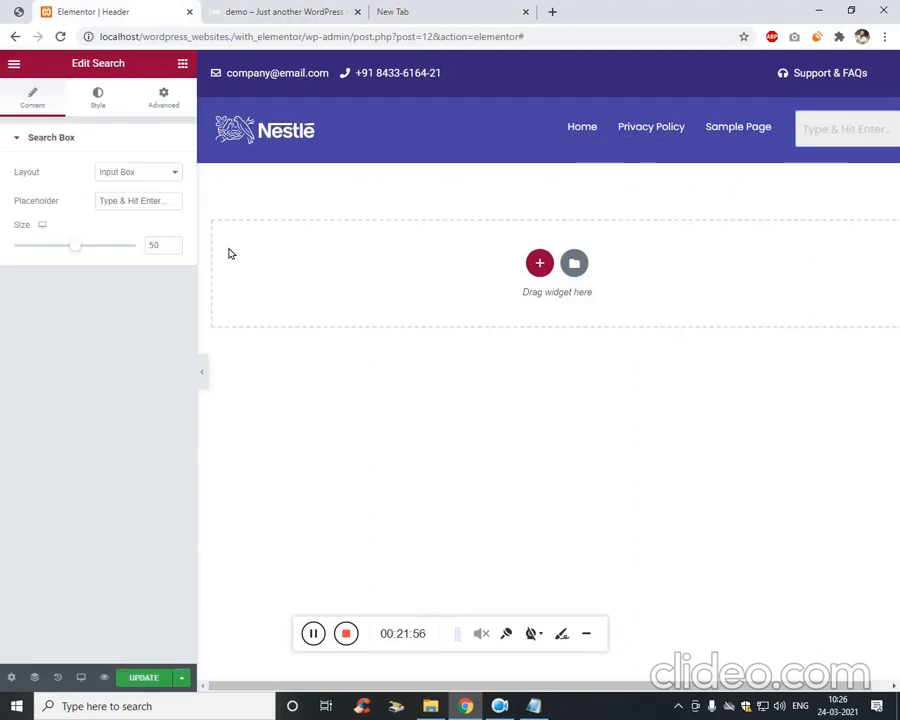
{"action": "left_click", "coordinate": [168, 174]}
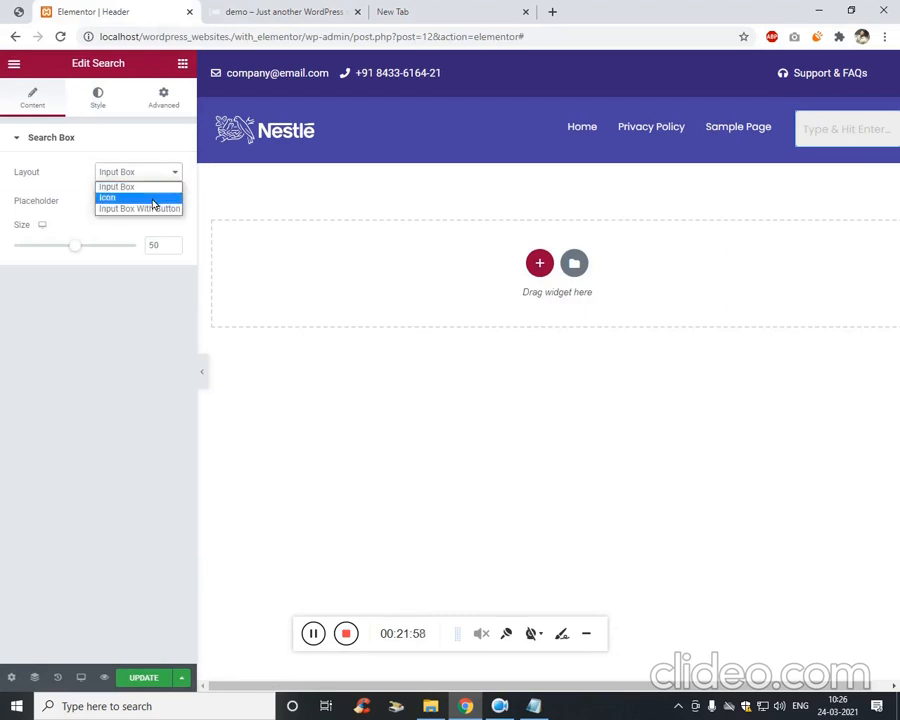
{"action": "left_click", "coordinate": [153, 199]}
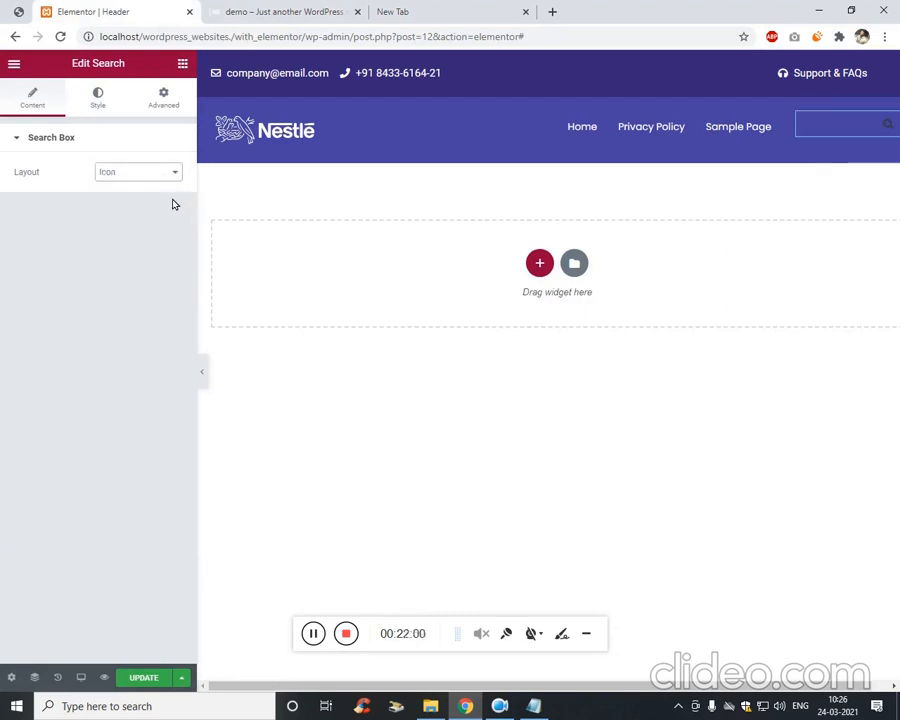
{"action": "left_click", "coordinate": [104, 112]}
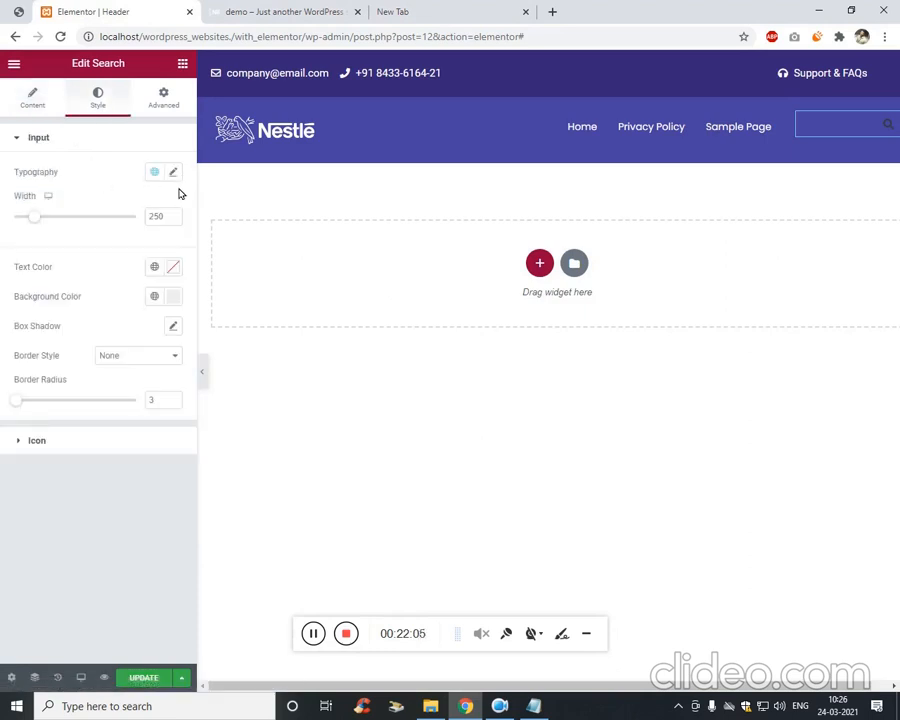
Make the header search box's text colour white.
{"action": "left_click", "coordinate": [173, 267]}
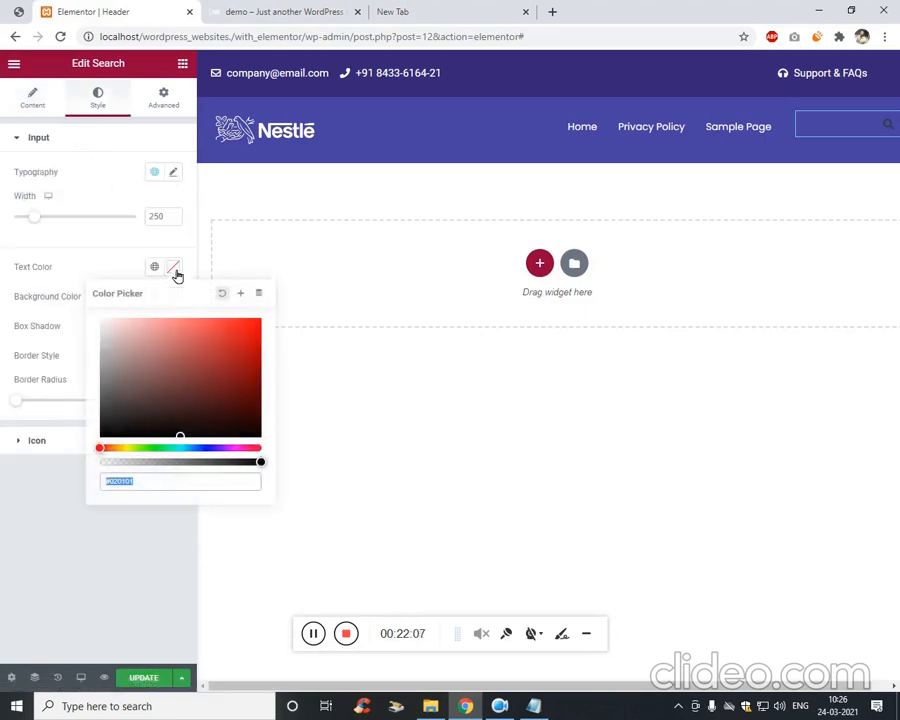
{"action": "left_click", "coordinate": [135, 354]}
{"action": "left_click_drag", "start_coordinate": [135, 354], "coordinate": [87, 314]}
{"action": "left_click", "coordinate": [48, 476]}
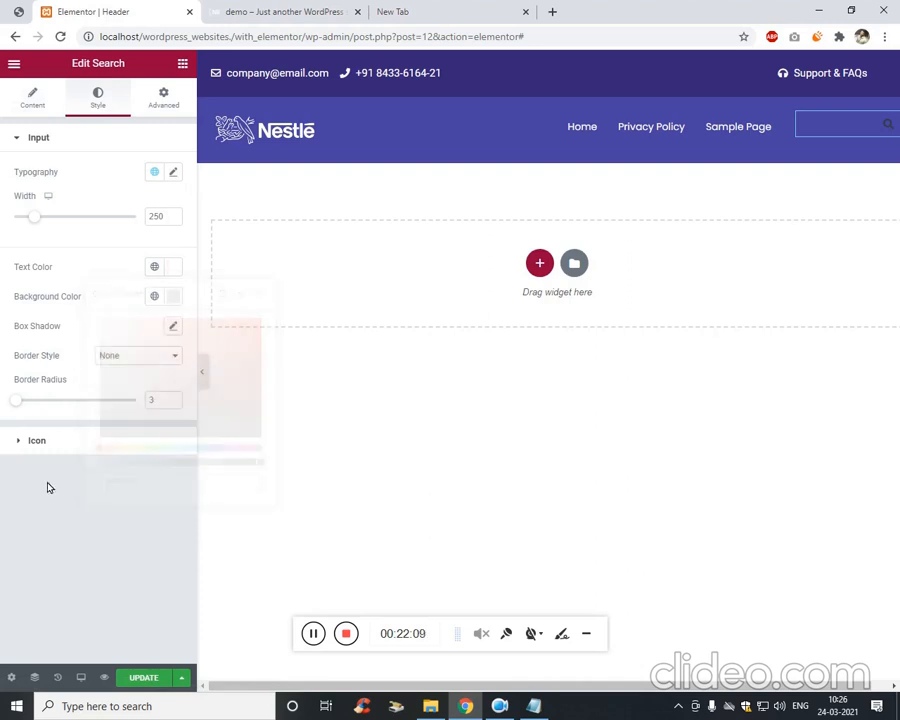
Give the search box a light grey background colour.
{"action": "left_click", "coordinate": [167, 306]}
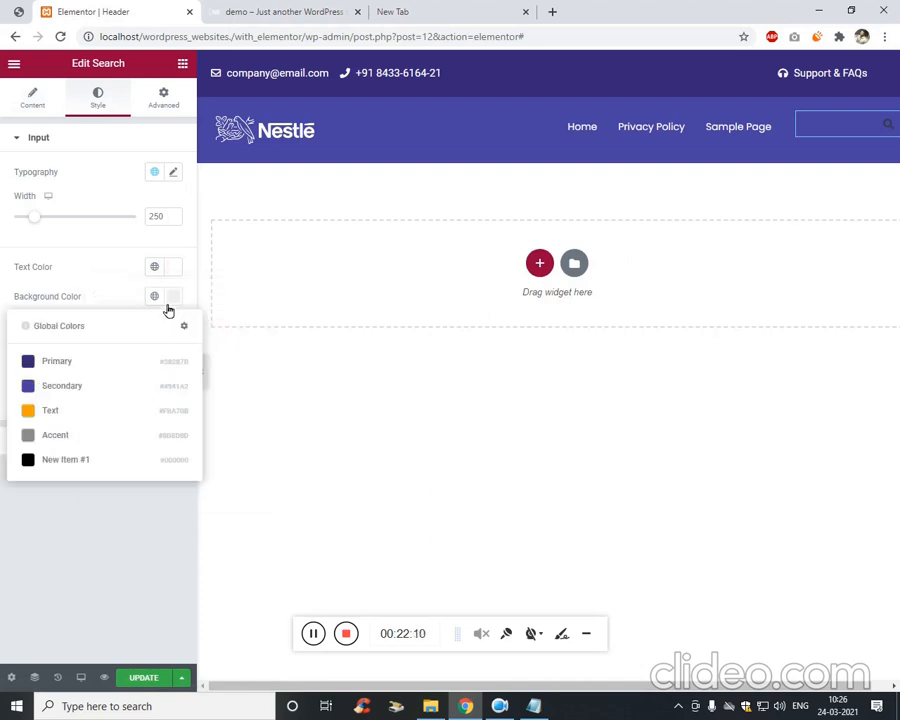
{"action": "left_click", "coordinate": [96, 368]}
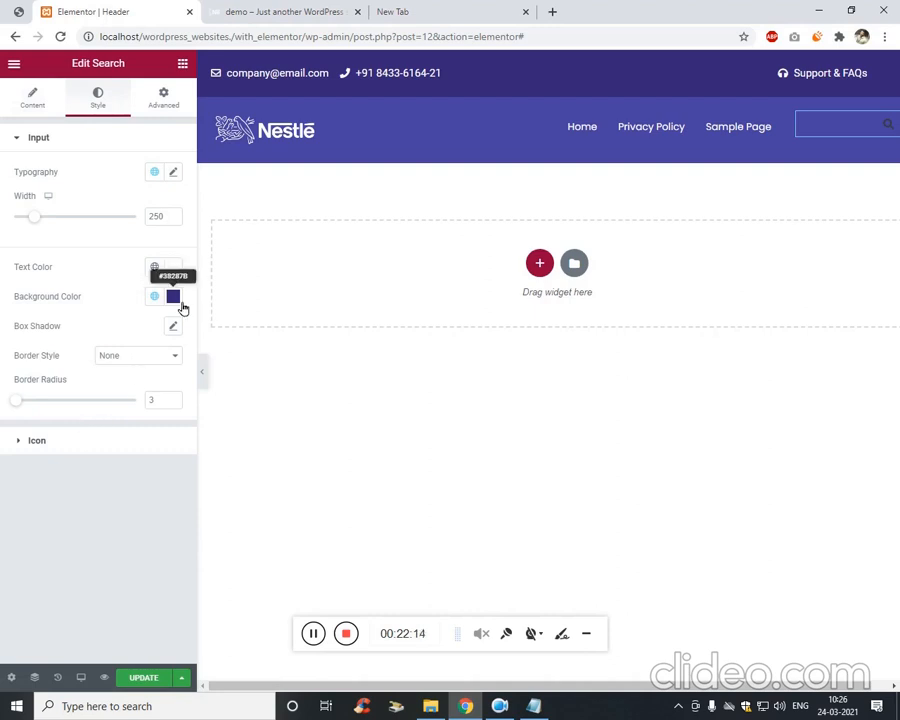
{"action": "left_click", "coordinate": [176, 300]}
{"action": "left_click", "coordinate": [116, 416]}
{"action": "left_click_drag", "start_coordinate": [121, 403], "coordinate": [94, 373]}
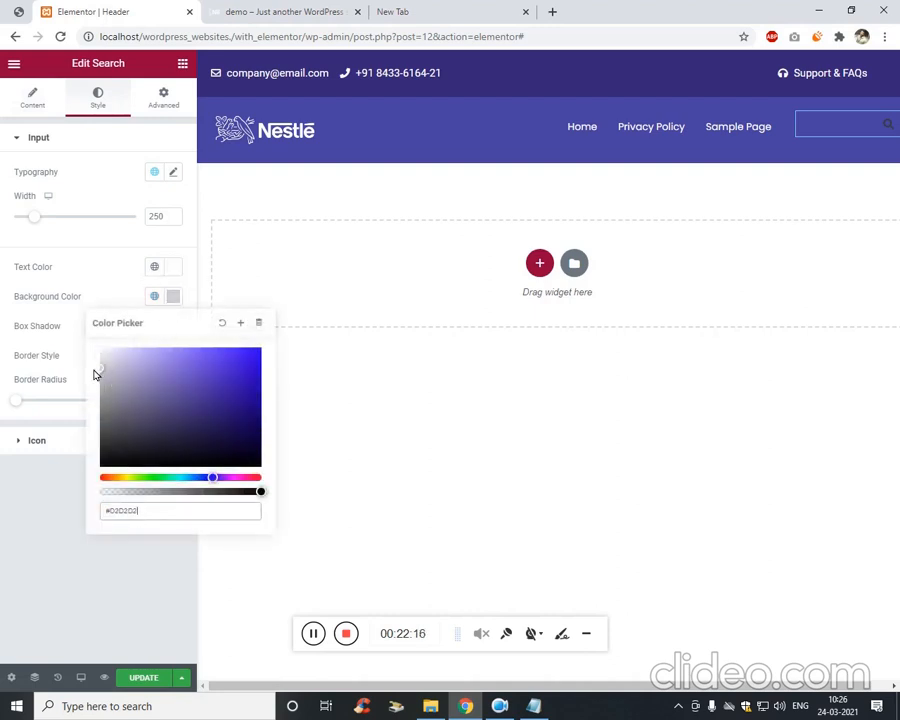
{"action": "left_click", "coordinate": [58, 541]}
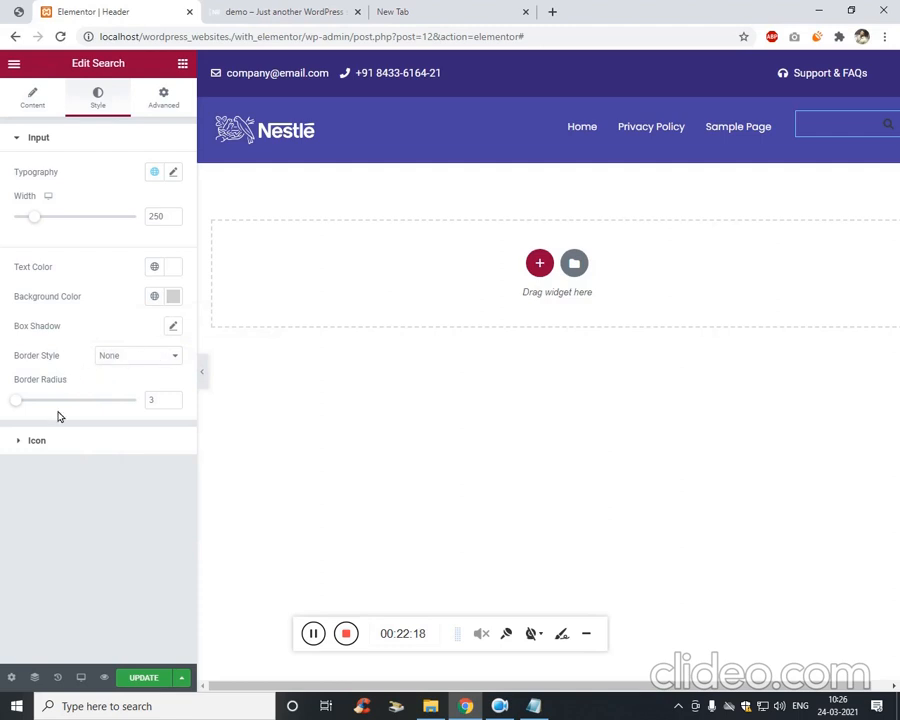
Make the search icon white and enlarge it from 15 to 20, checking the reference design.
{"action": "left_click", "coordinate": [72, 448]}
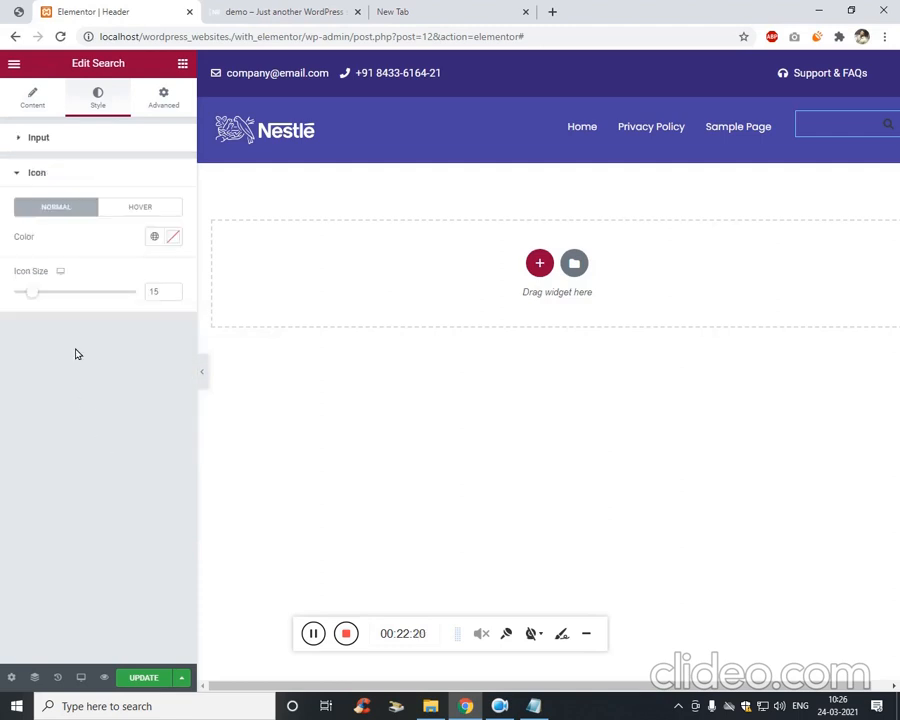
{"action": "left_click", "coordinate": [174, 238]}
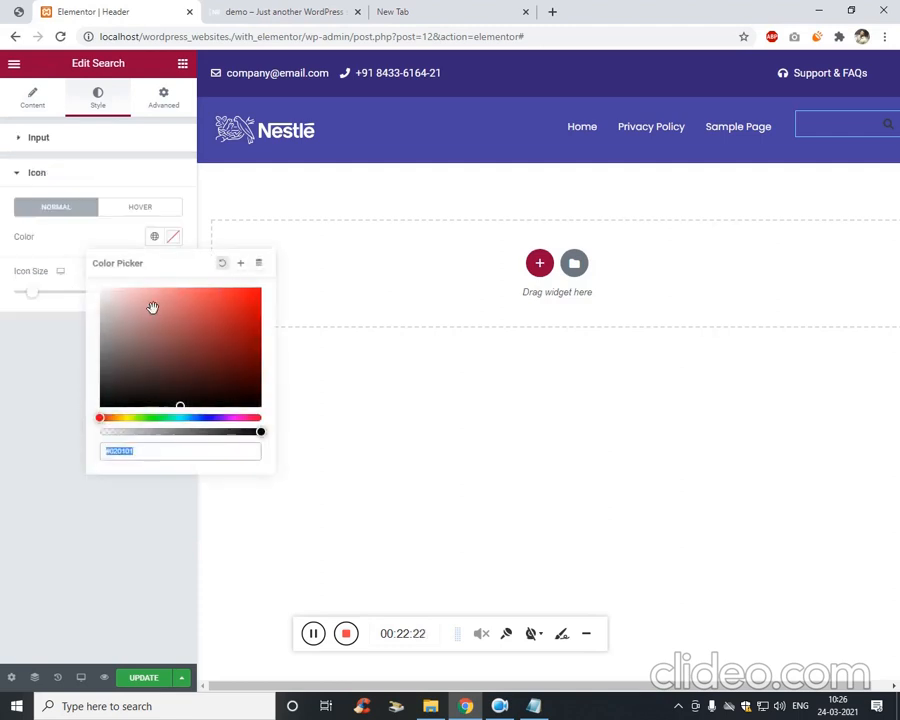
{"action": "left_click", "coordinate": [44, 400]}
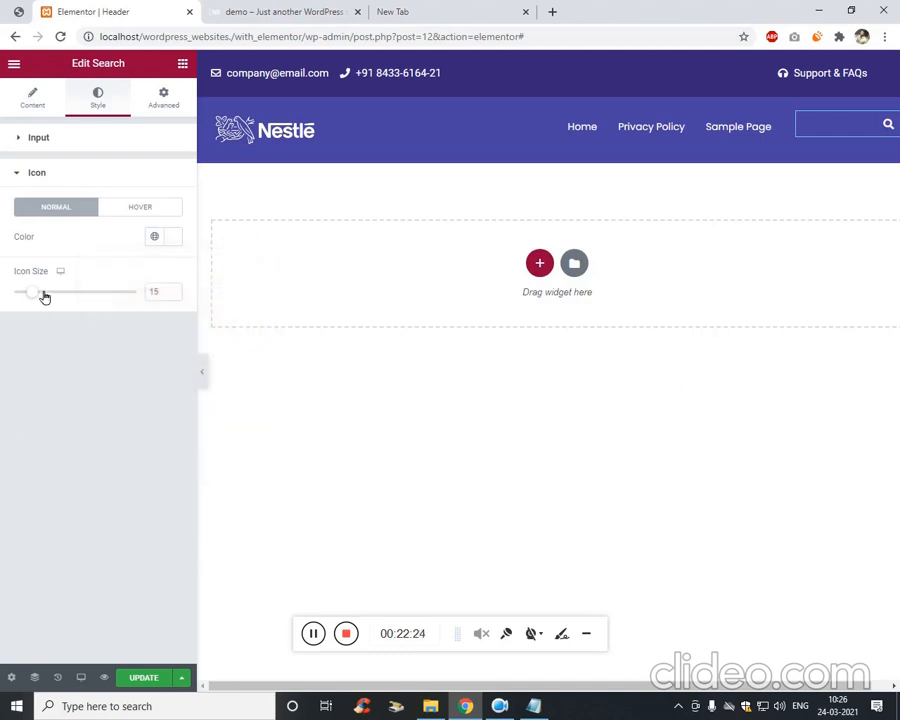
{"action": "left_click_drag", "start_coordinate": [44, 297], "coordinate": [46, 294]}
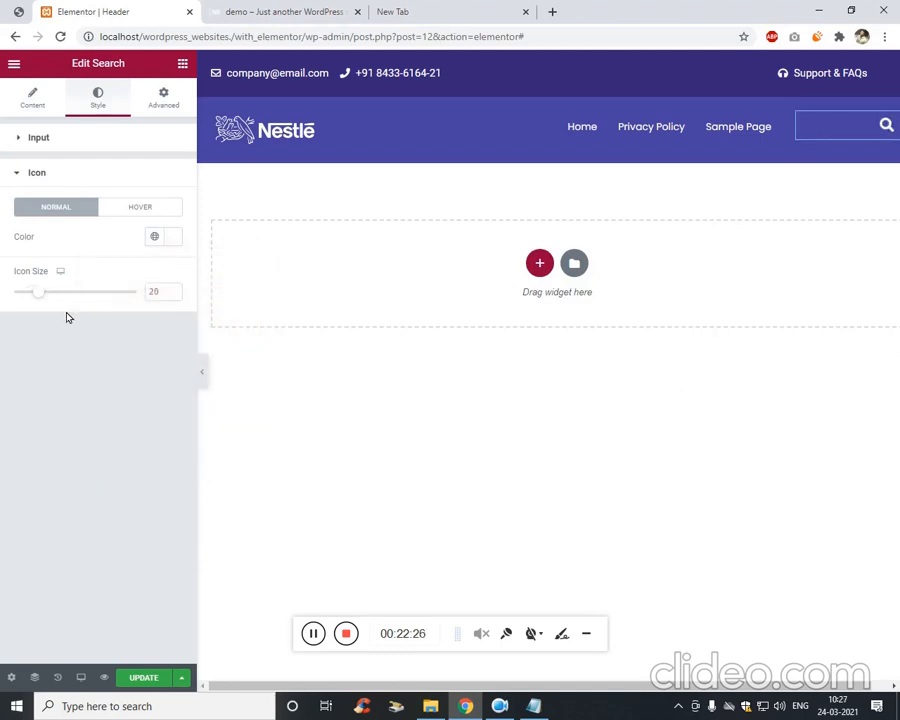
{"action": "left_click", "coordinate": [22, 13]}
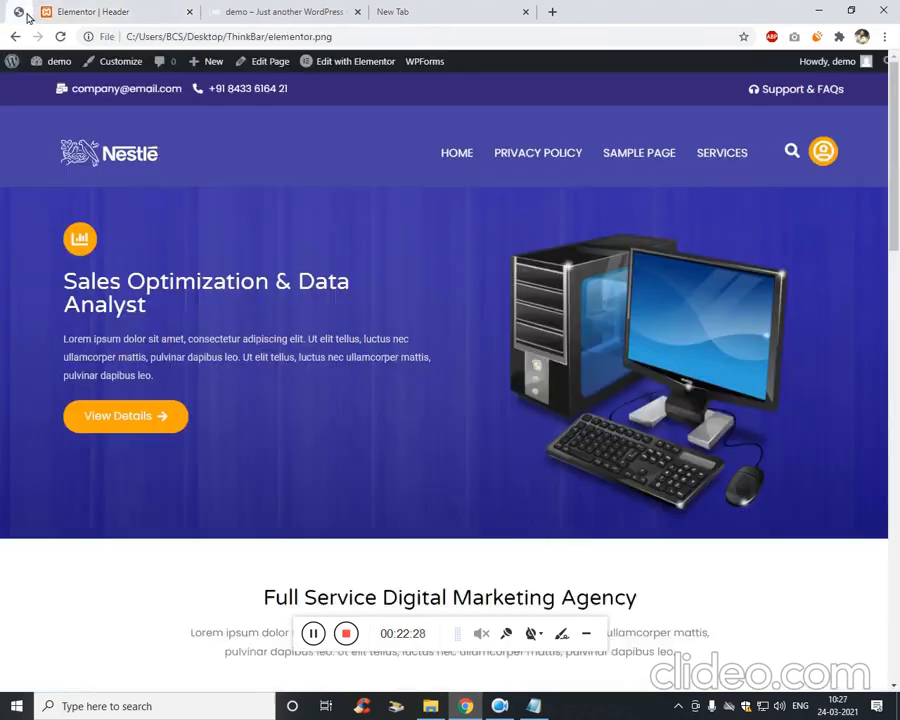
{"action": "left_click", "coordinate": [70, 12]}
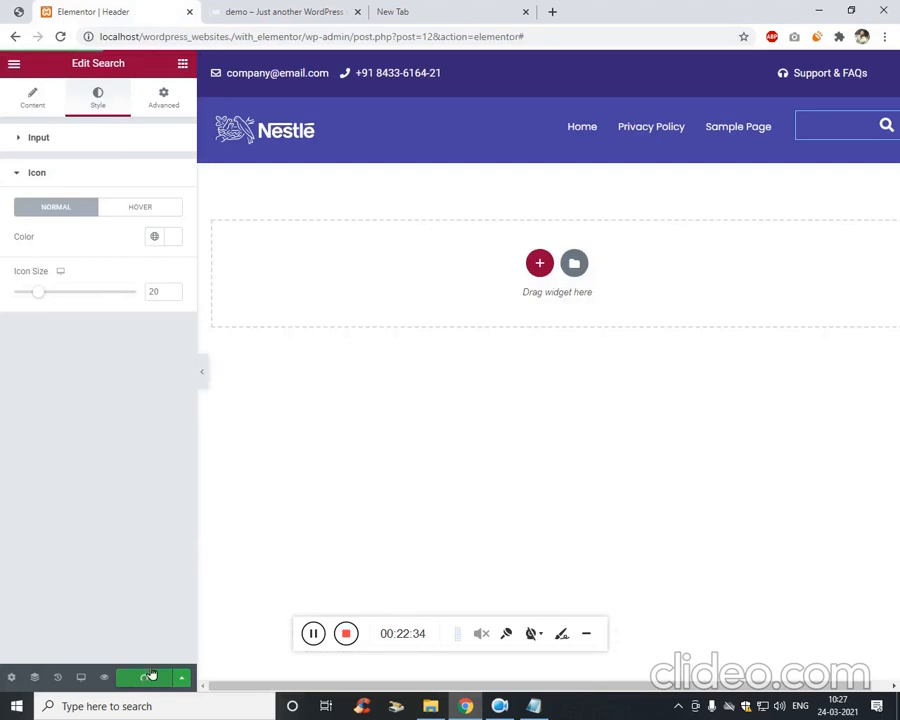
Set the search widget's Positioning to Inline (auto) width with Center vertical alignment.
{"action": "left_click", "coordinate": [170, 96]}
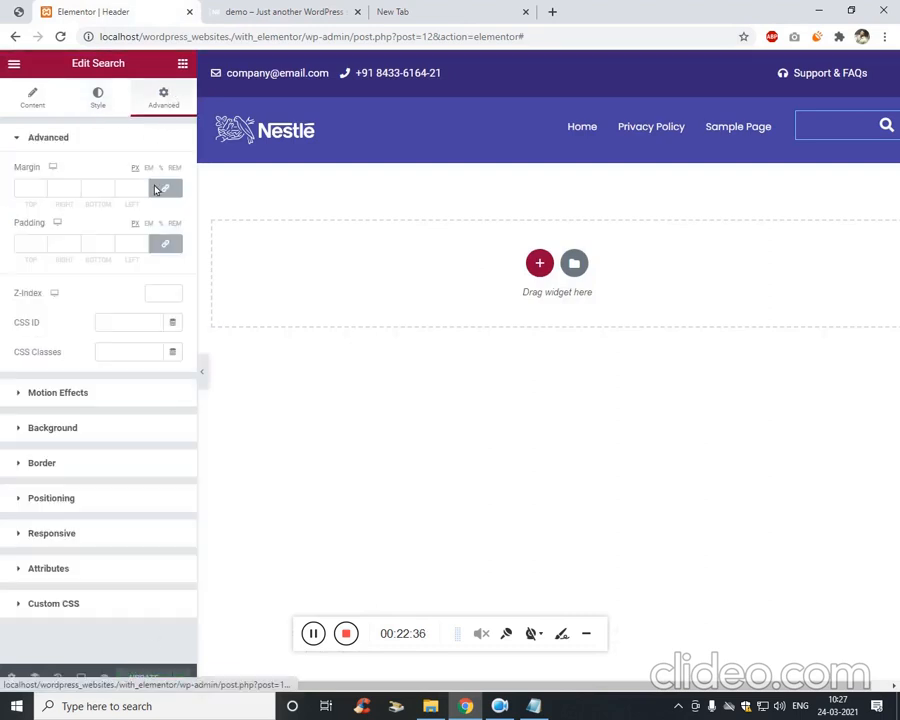
{"action": "left_click", "coordinate": [116, 500]}
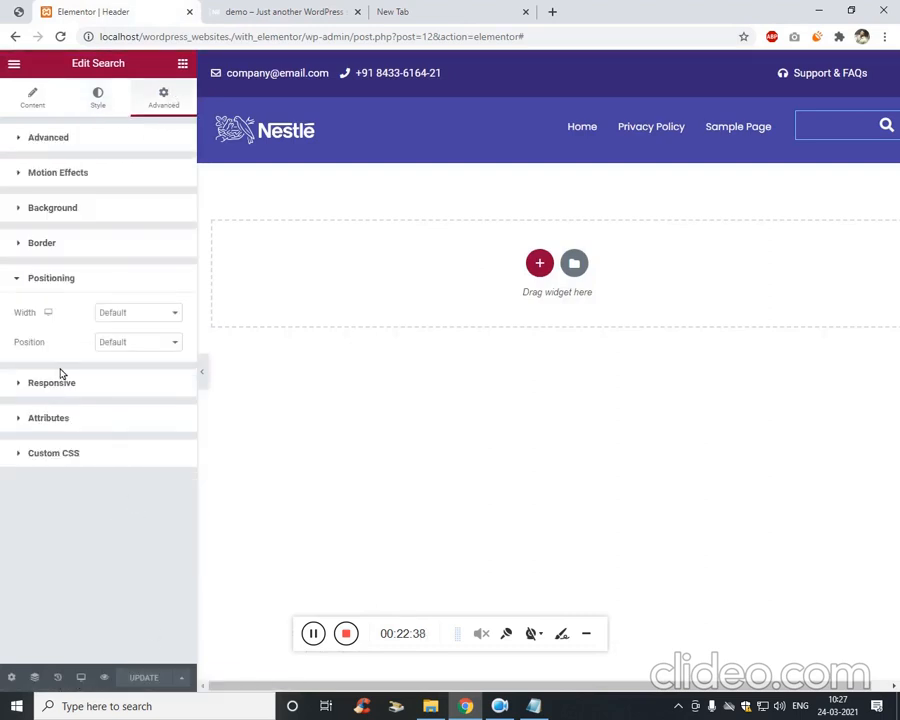
{"action": "left_click", "coordinate": [171, 314]}
{"action": "left_click", "coordinate": [161, 349]}
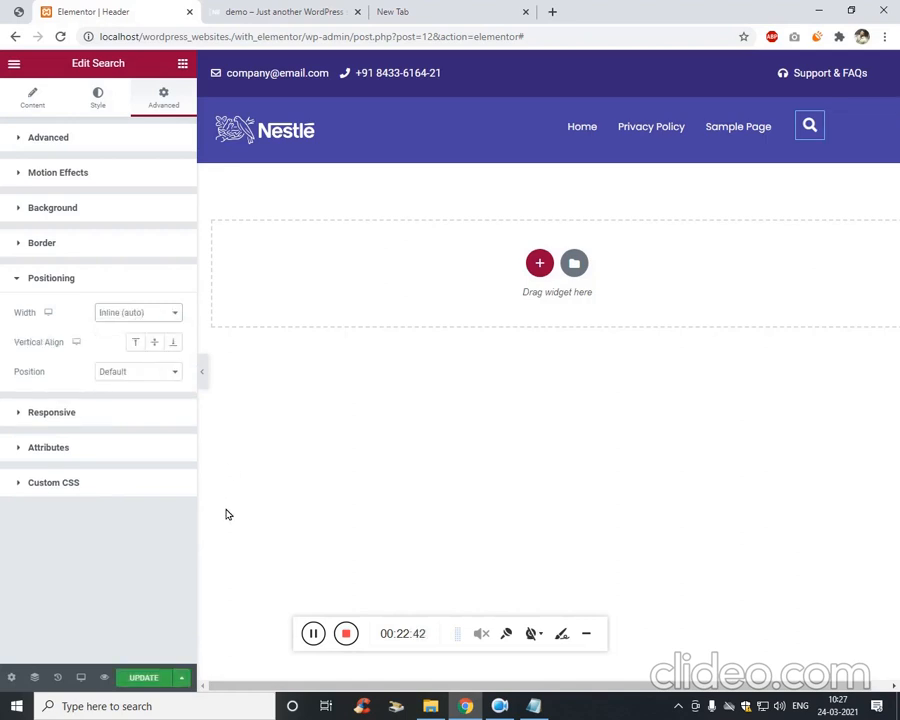
{"action": "left_click", "coordinate": [155, 345]}
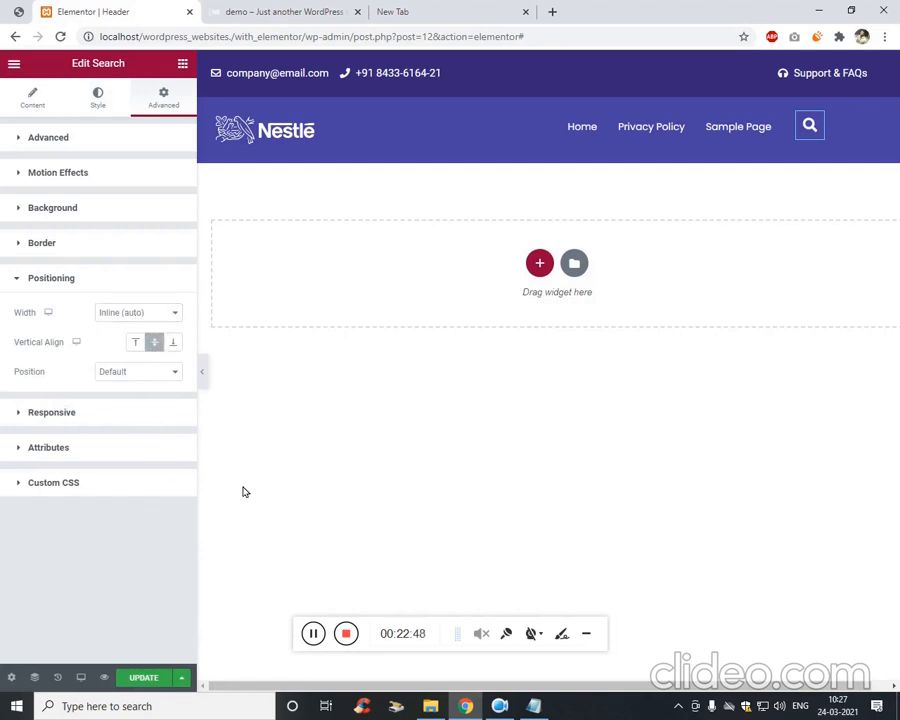
{"action": "left_click", "coordinate": [321, 636]}
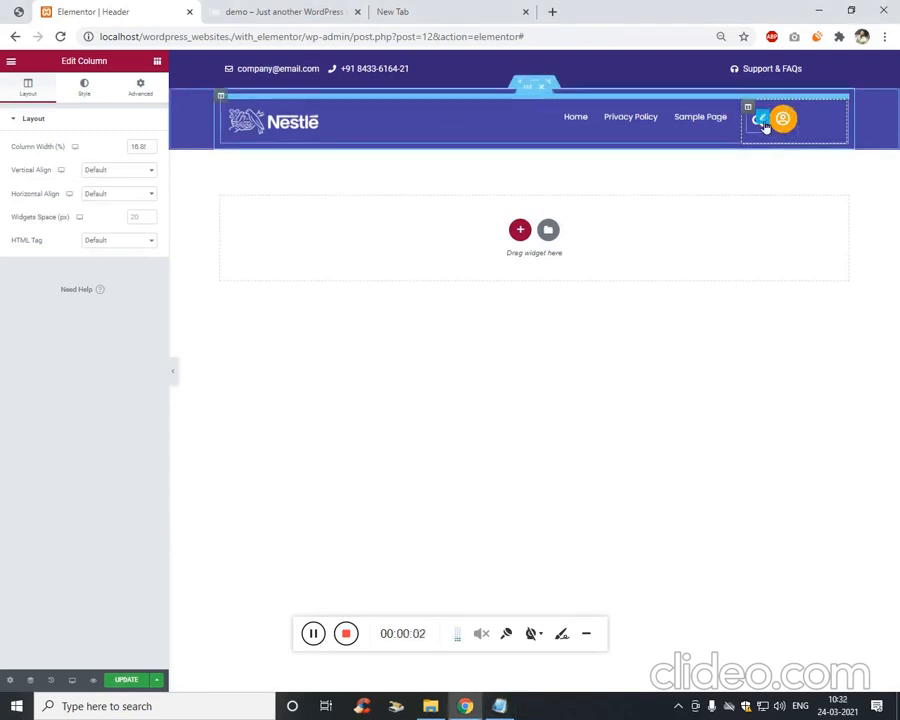
Filter the widgets for 'icon' and delete the orange user icon from the header.
{"action": "left_click", "coordinate": [158, 62]}
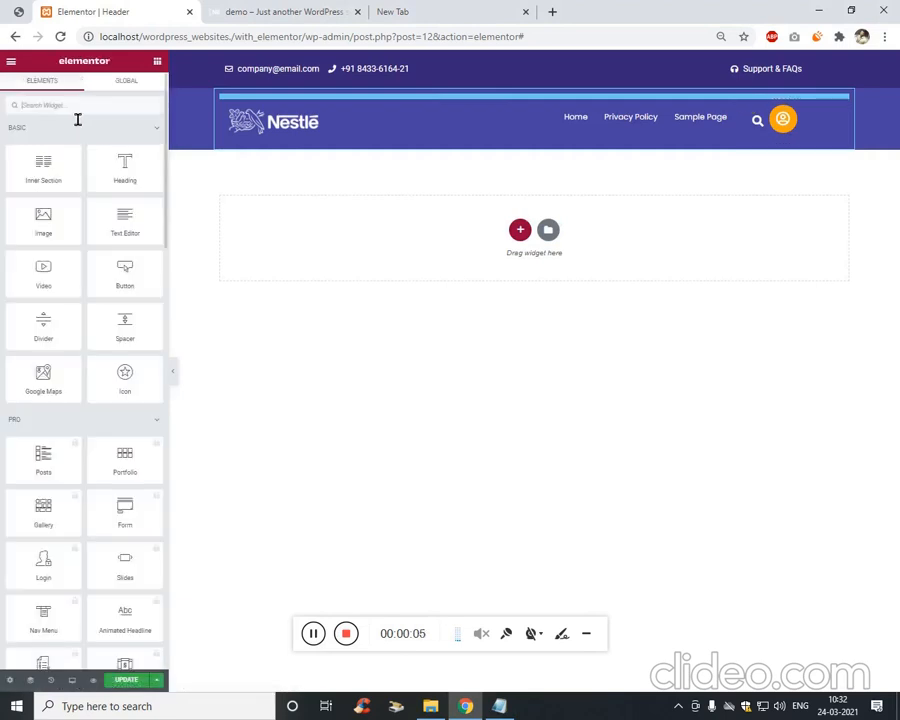
{"action": "left_click", "coordinate": [90, 110]}
{"action": "type", "text": "icon"}
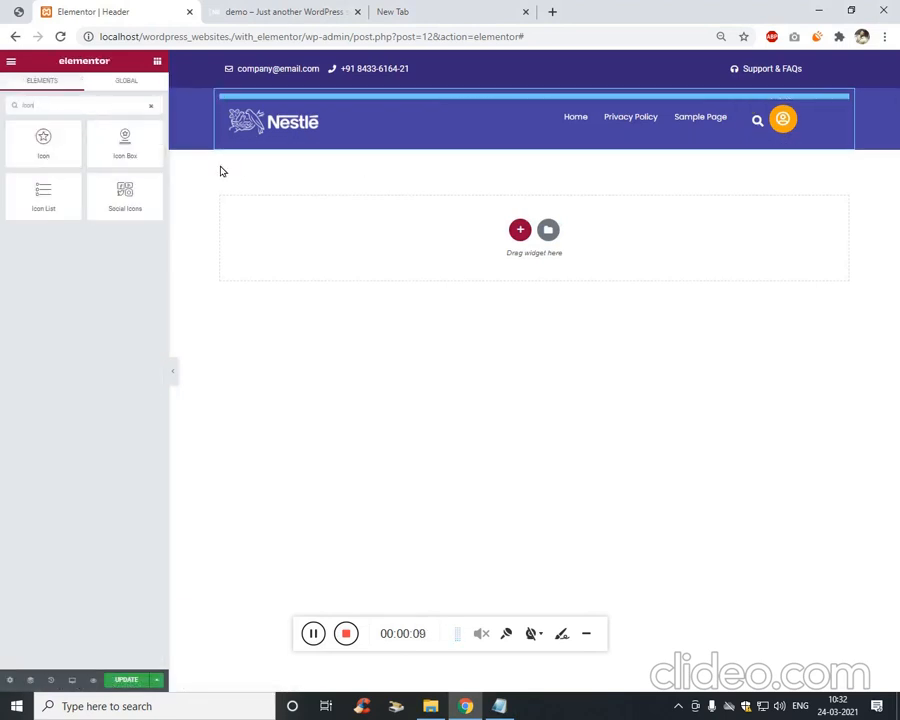
{"action": "right_click", "coordinate": [787, 119]}
{"action": "right_click", "coordinate": [793, 118]}
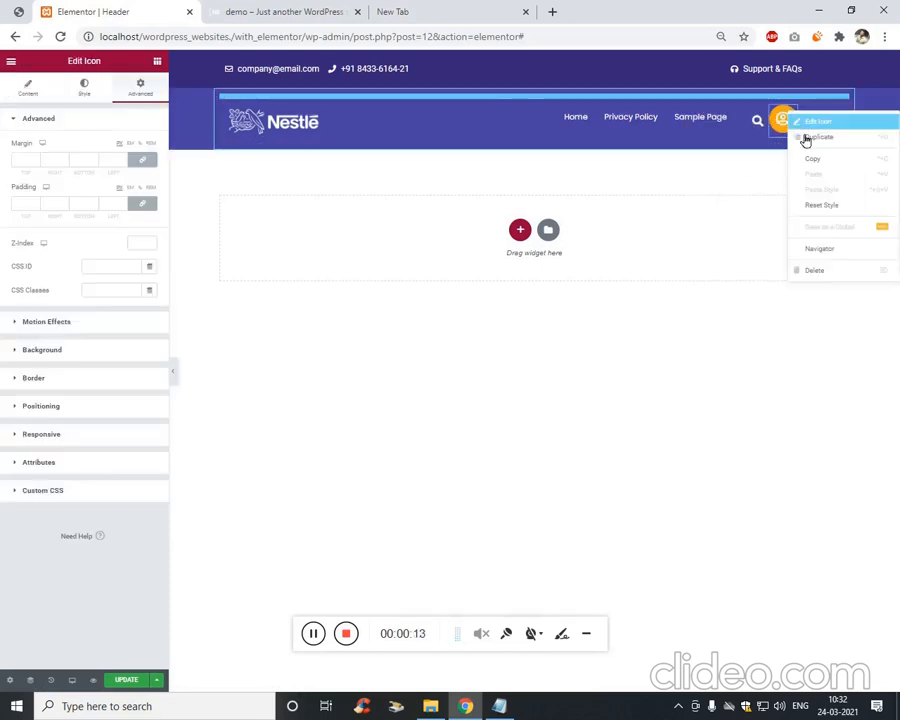
{"action": "left_click", "coordinate": [814, 267]}
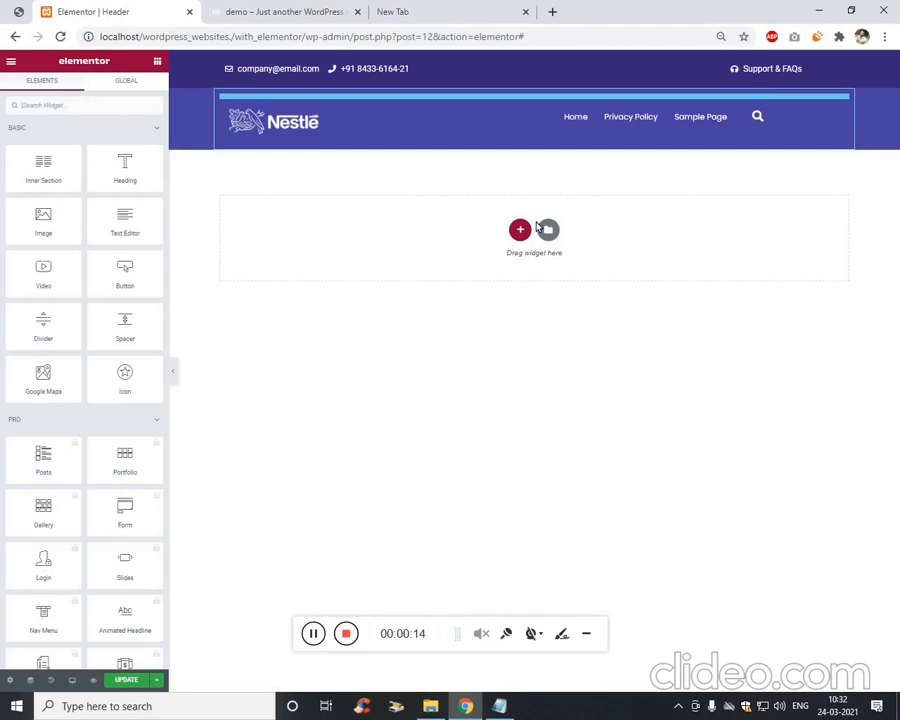
Drag a new Icon widget into the header beside the search icon.
{"action": "left_click", "coordinate": [68, 116]}
{"action": "type", "text": "icon"}
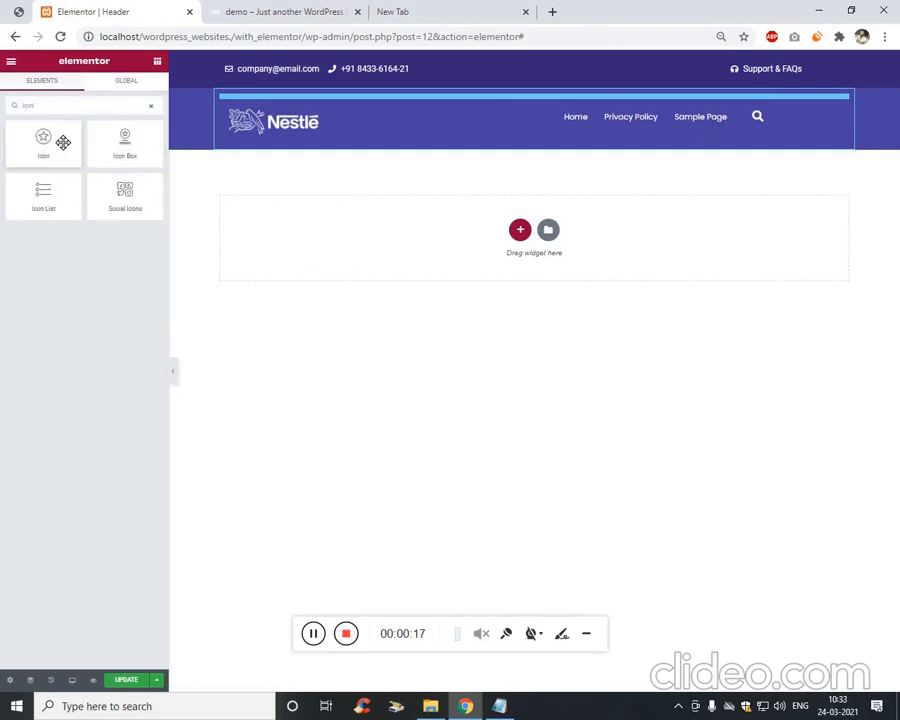
{"action": "left_click_drag", "start_coordinate": [62, 140], "coordinate": [757, 118]}
Insert the user-circle icon from the Icon Library and set its View to Stacked.
{"action": "left_click", "coordinate": [97, 203]}
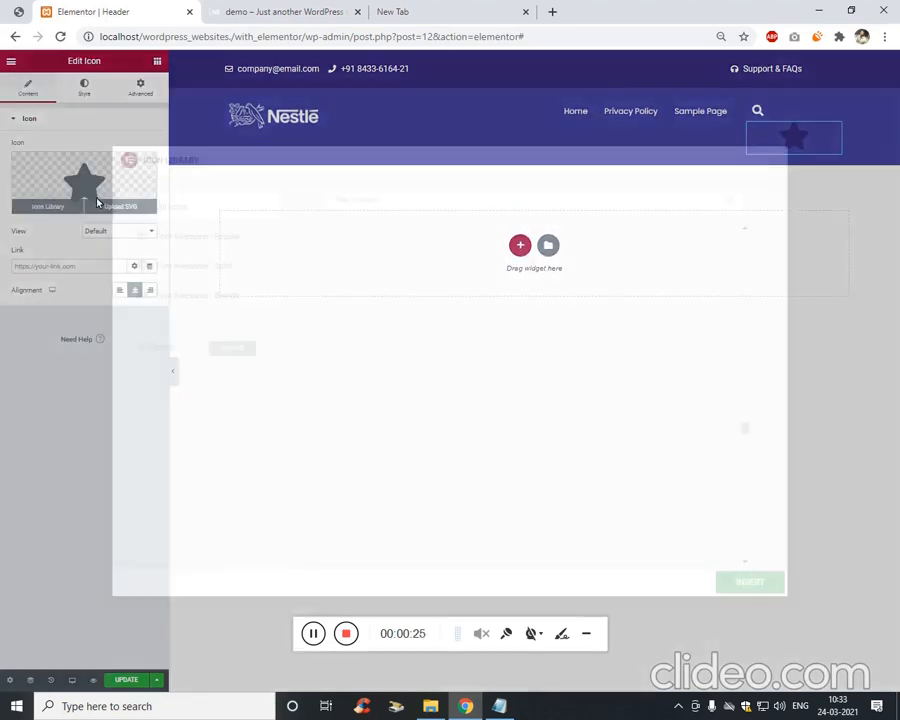
{"action": "left_click", "coordinate": [473, 207]}
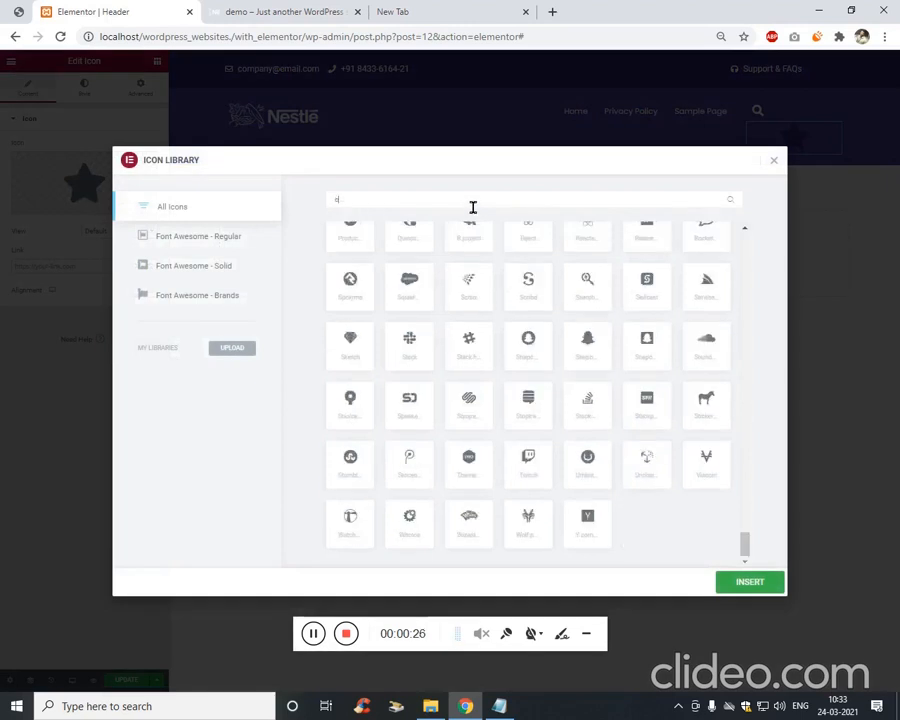
{"action": "type", "text": "user"}
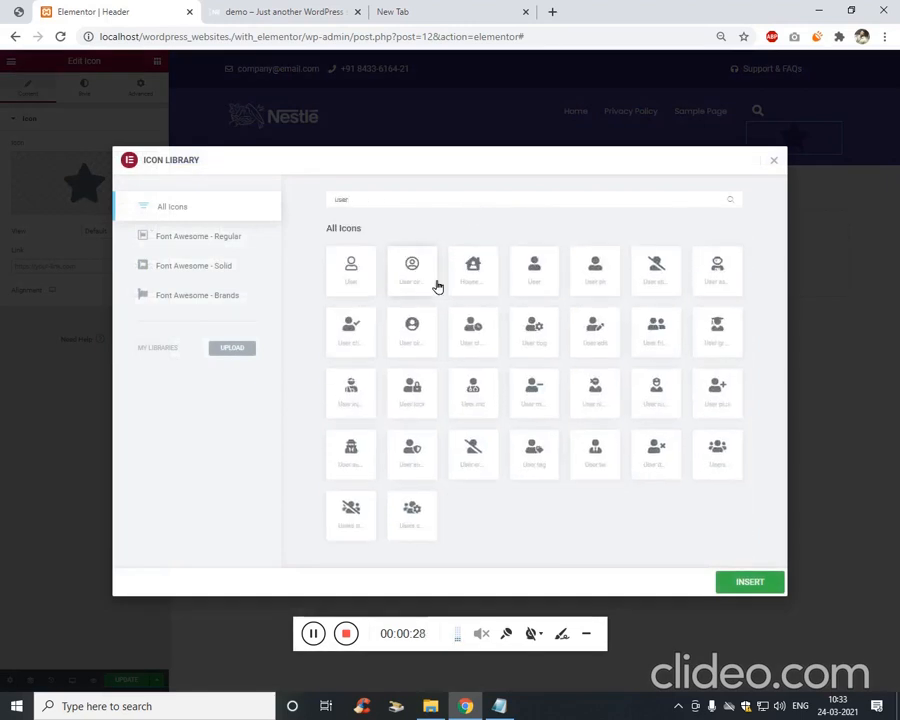
{"action": "left_click", "coordinate": [437, 287]}
{"action": "left_click", "coordinate": [751, 585]}
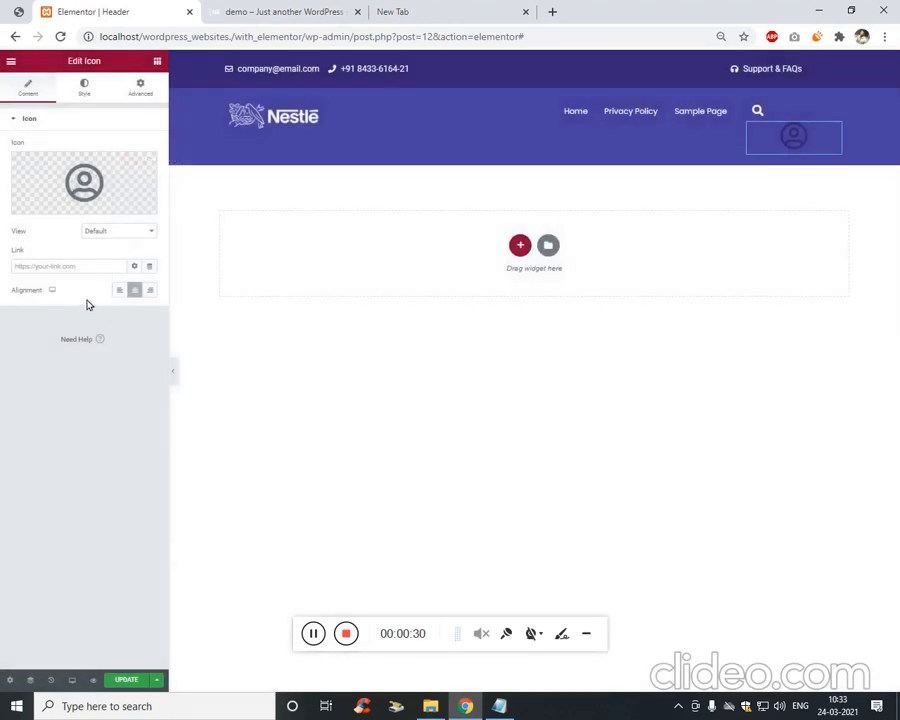
{"action": "left_click", "coordinate": [124, 233]}
{"action": "left_click", "coordinate": [124, 255]}
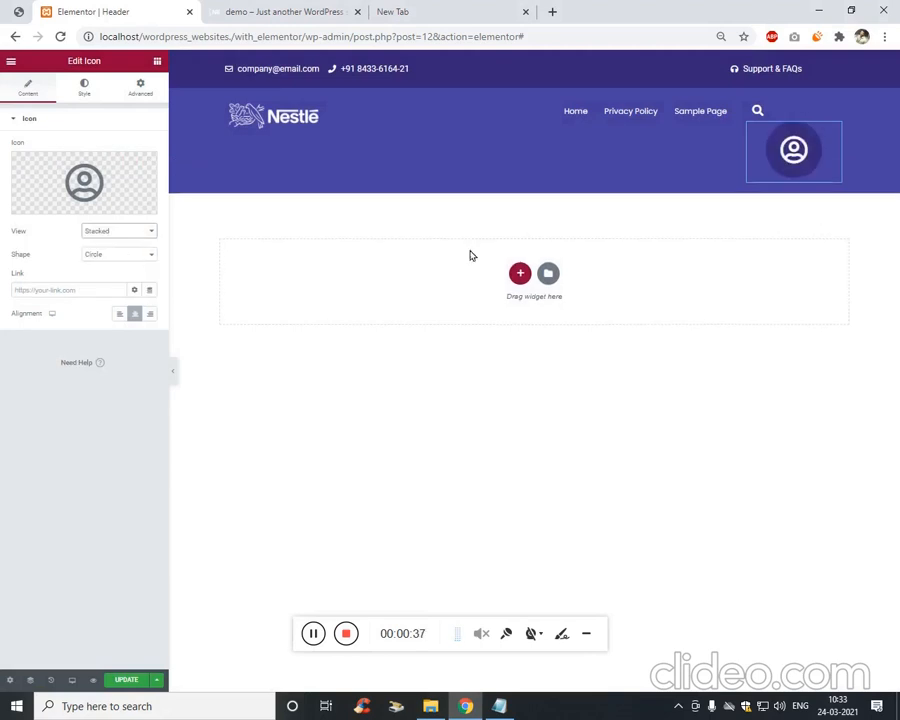
{"action": "left_click", "coordinate": [140, 90]}
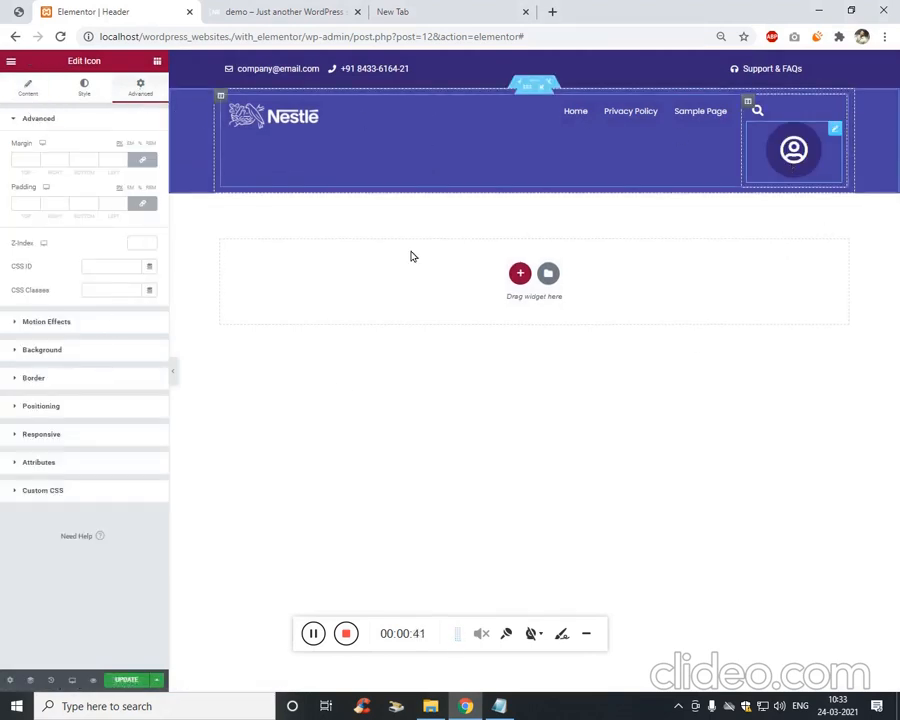
Set the header icon widget's width to Inline.
{"action": "left_click", "coordinate": [69, 407]}
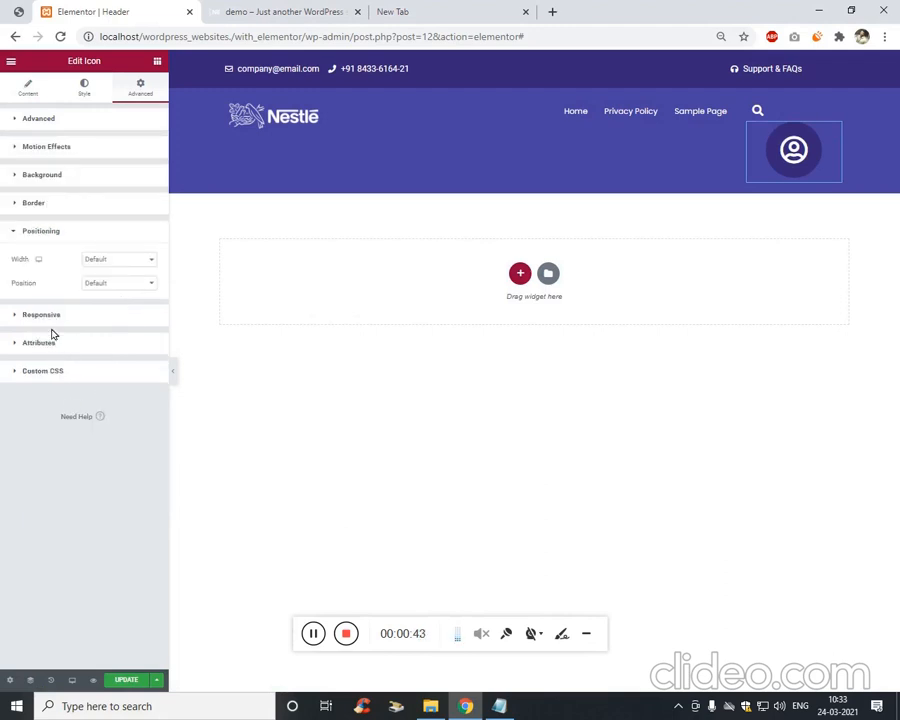
{"action": "left_click", "coordinate": [128, 262]}
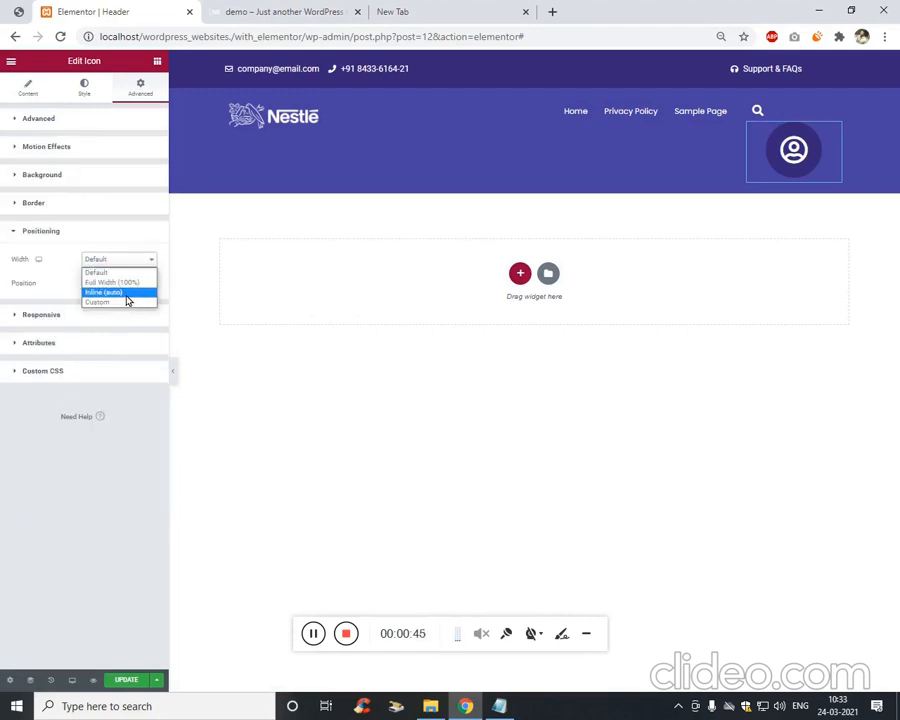
{"action": "left_click", "coordinate": [127, 294]}
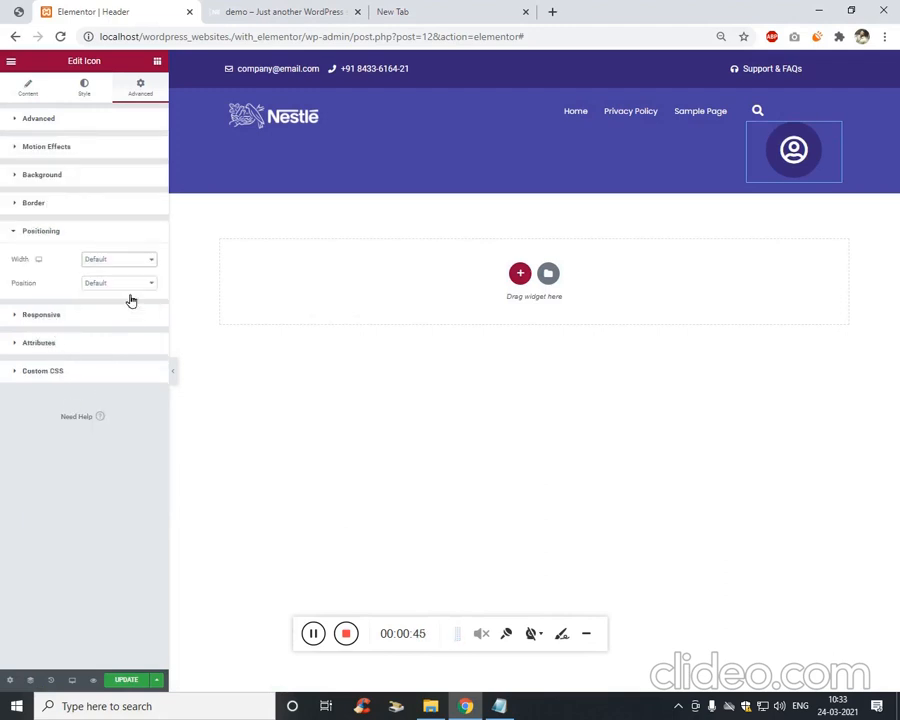
Colour the icon with the orange Text global colour.
{"action": "left_click", "coordinate": [88, 97]}
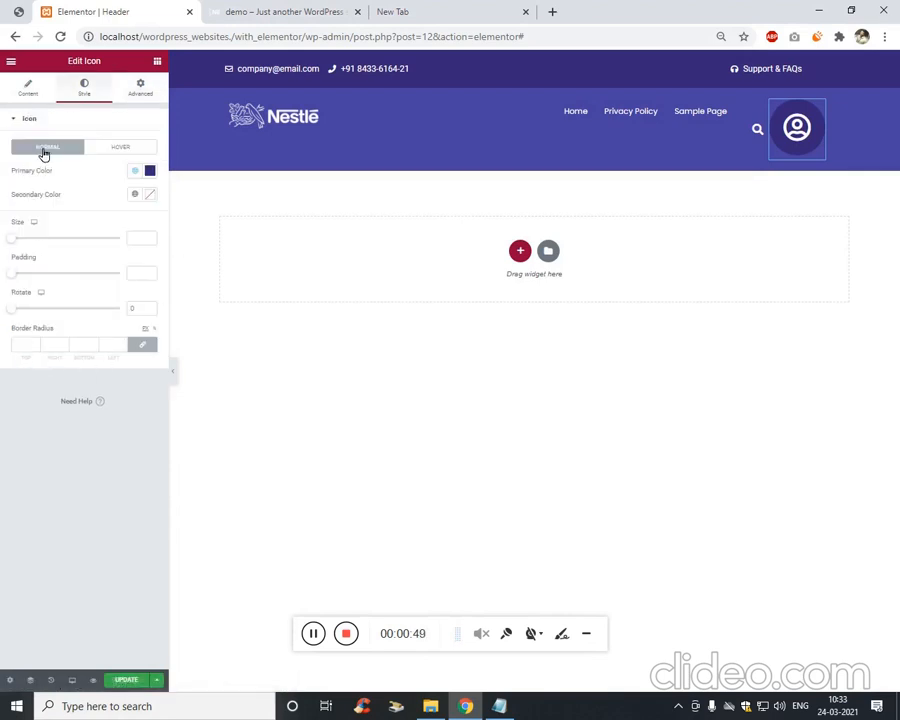
{"action": "left_click", "coordinate": [150, 171]}
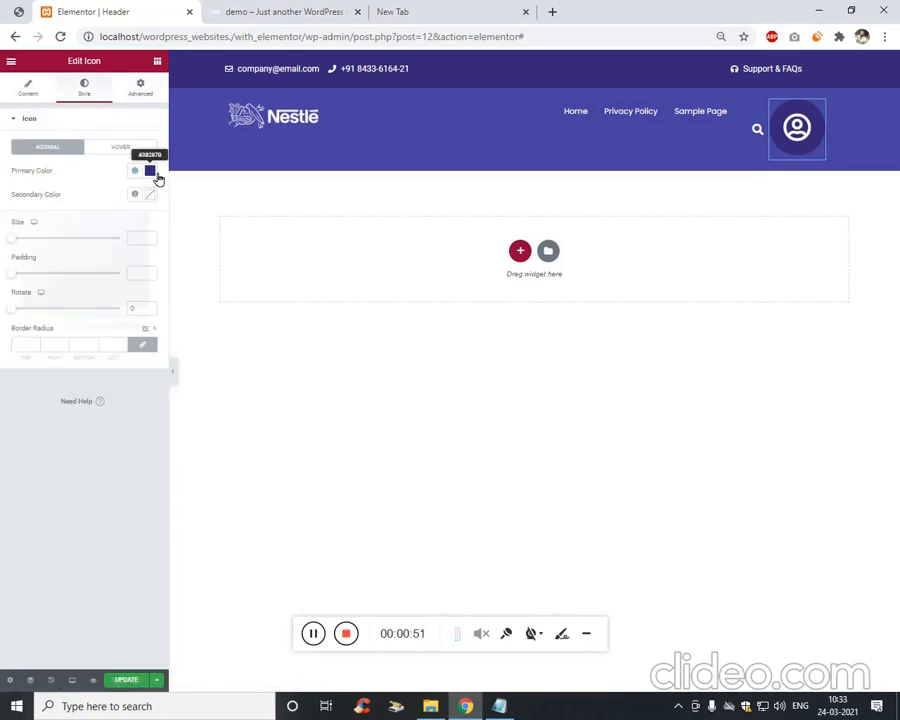
{"action": "left_click_drag", "start_coordinate": [64, 261], "coordinate": [36, 224]}
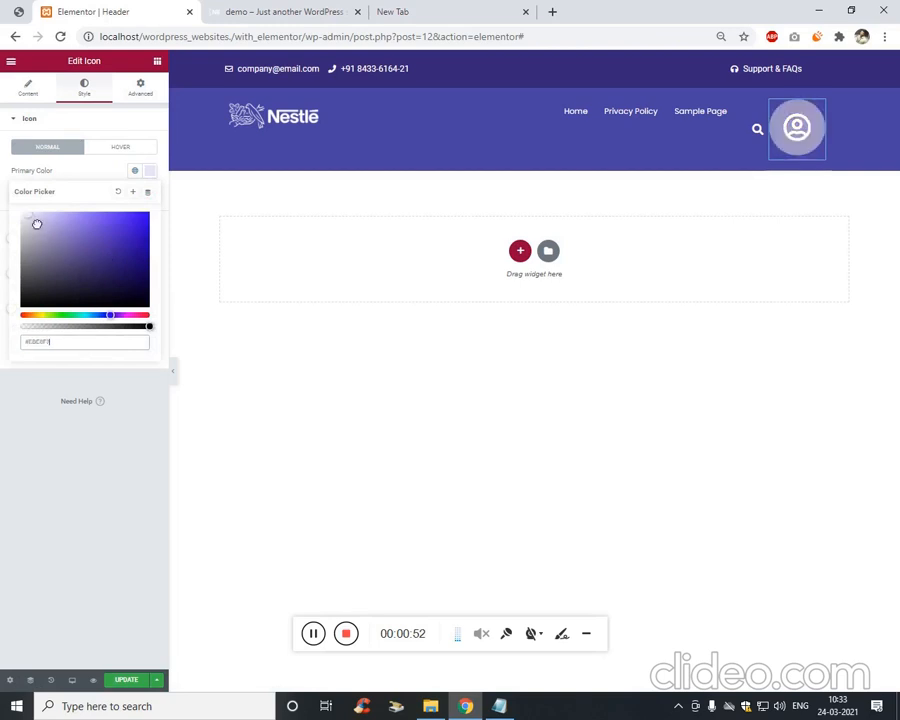
{"action": "left_click", "coordinate": [135, 170]}
{"action": "left_click", "coordinate": [24, 262]}
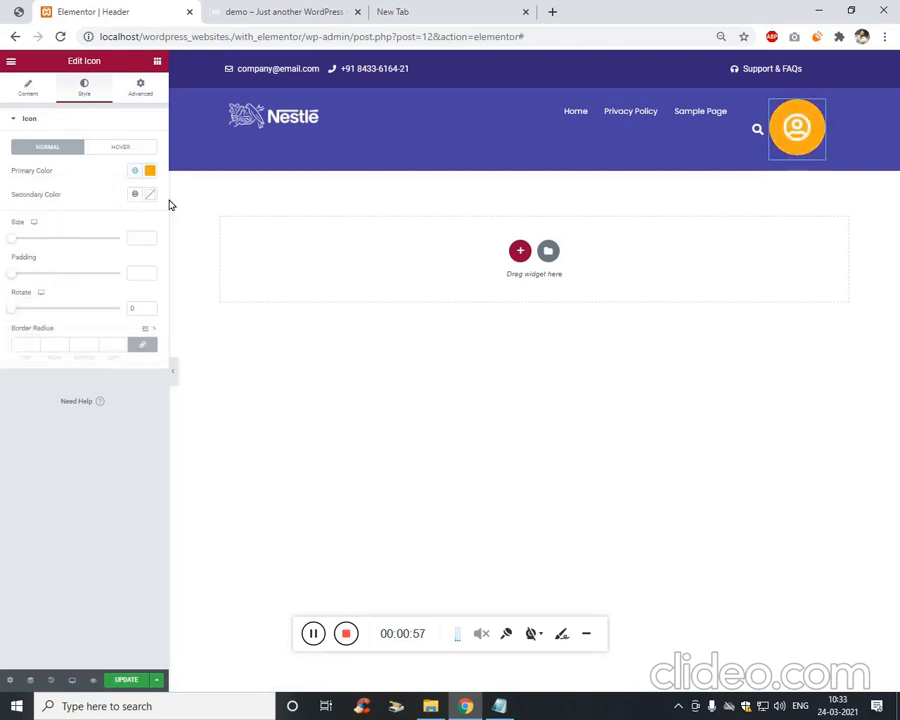
Set the icon size to 30 and its padding to 9.
{"action": "left_click", "coordinate": [147, 242]}
{"action": "type", "text": "18"}
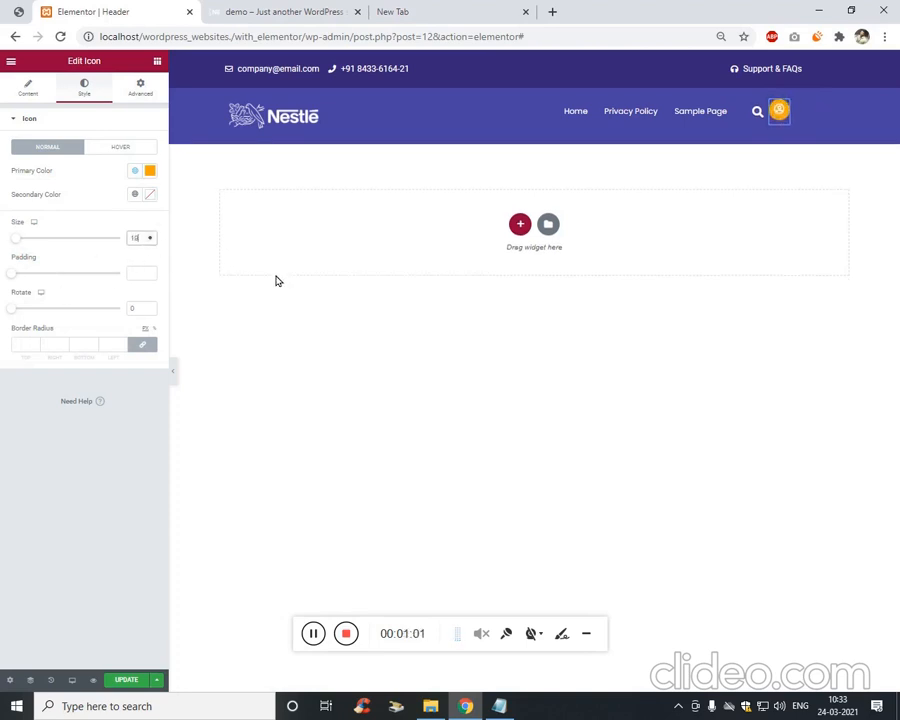
{"action": "key", "text": "Up"}
{"action": "key", "text": "Up"}
{"action": "key", "text": "Up"}
{"action": "key", "text": "Up"}
{"action": "key", "text": "Up"}
{"action": "key", "text": "Up"}
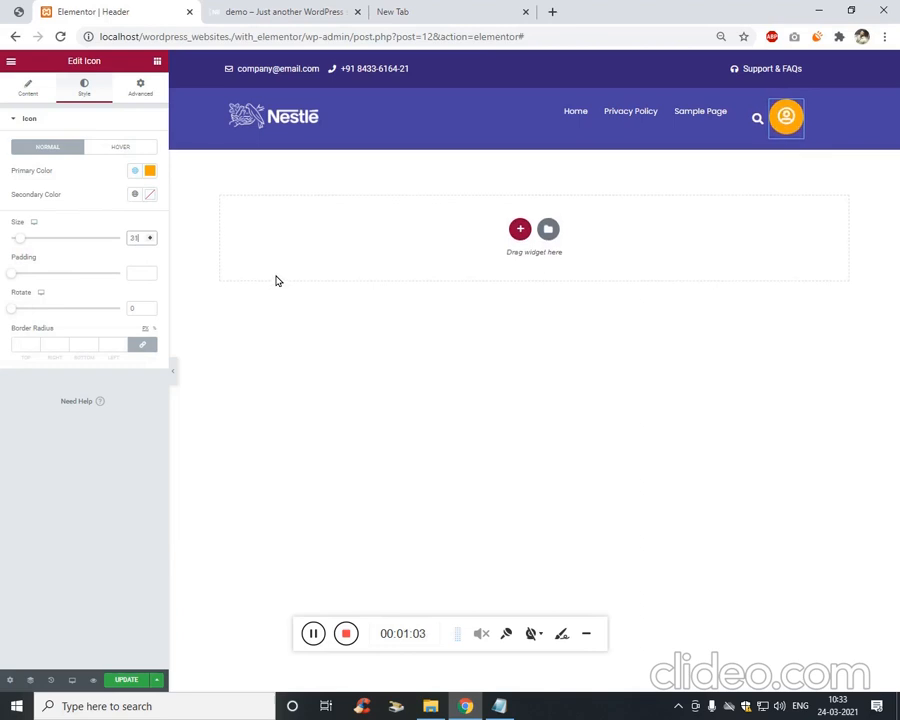
{"action": "key", "text": "Down"}
{"action": "key", "text": "Down"}
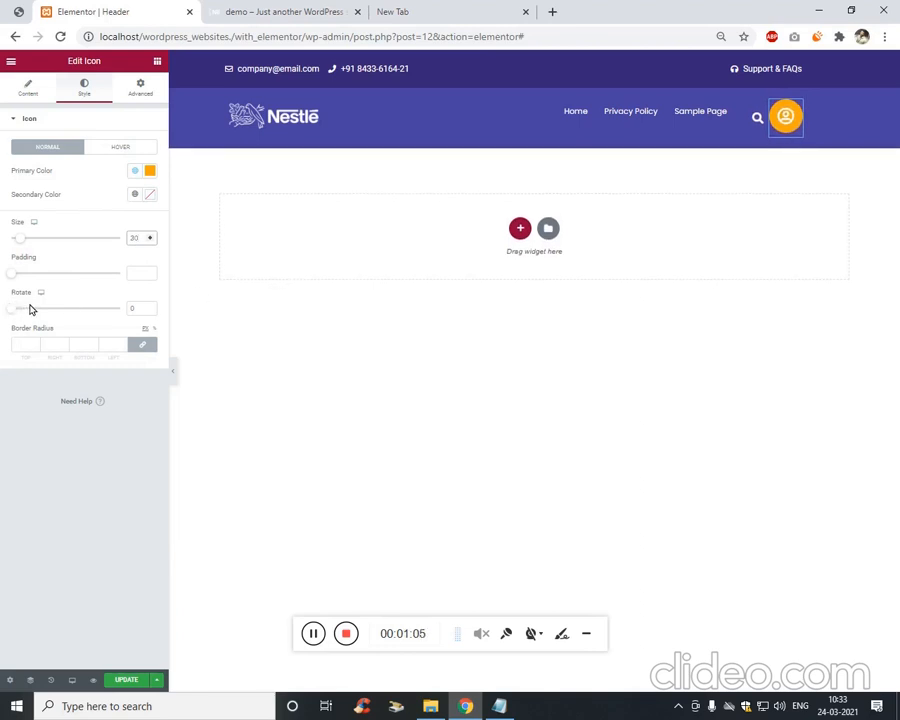
{"action": "left_click", "coordinate": [139, 282]}
{"action": "key", "text": "Up"}
{"action": "key", "text": "Up"}
{"action": "key", "text": "Up"}
{"action": "key", "text": "Up"}
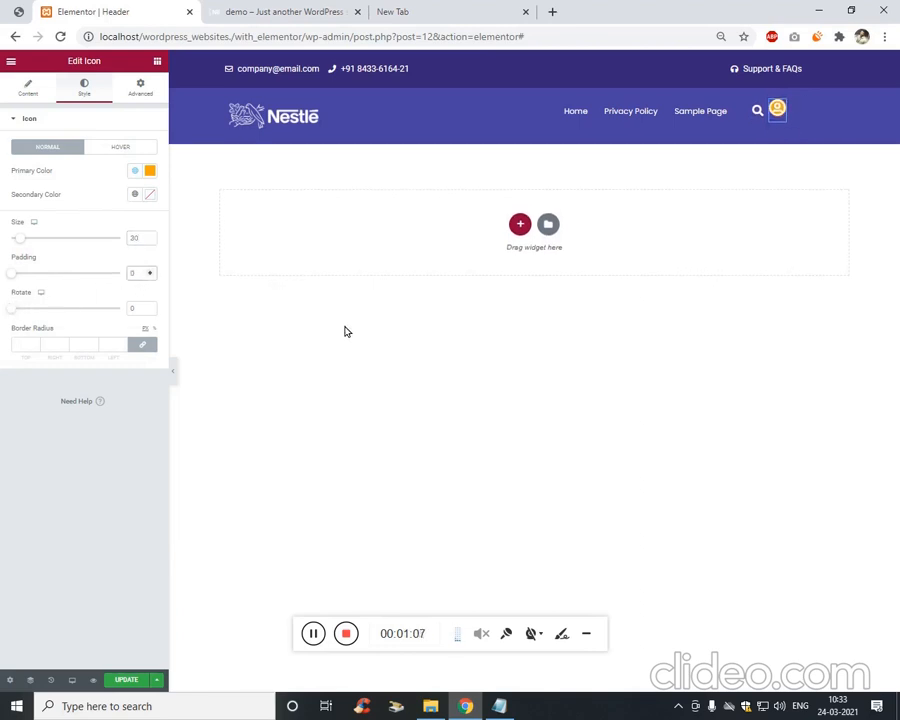
{"action": "key", "text": "Up"}
{"action": "key", "text": "Up"}
{"action": "key", "text": "Up"}
{"action": "key", "text": "Up"}
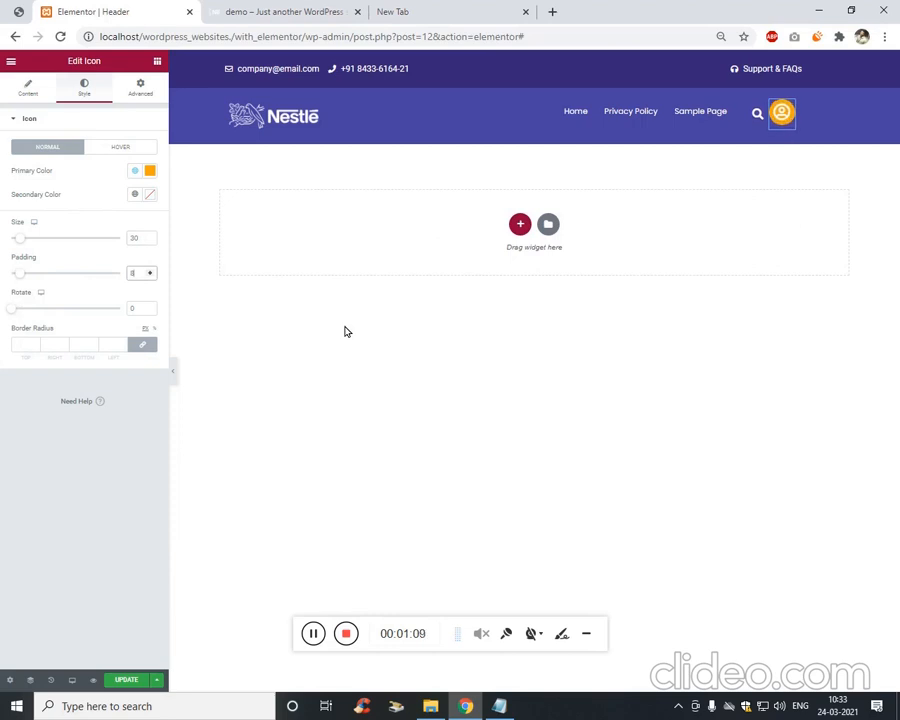
{"action": "key", "text": "Up"}
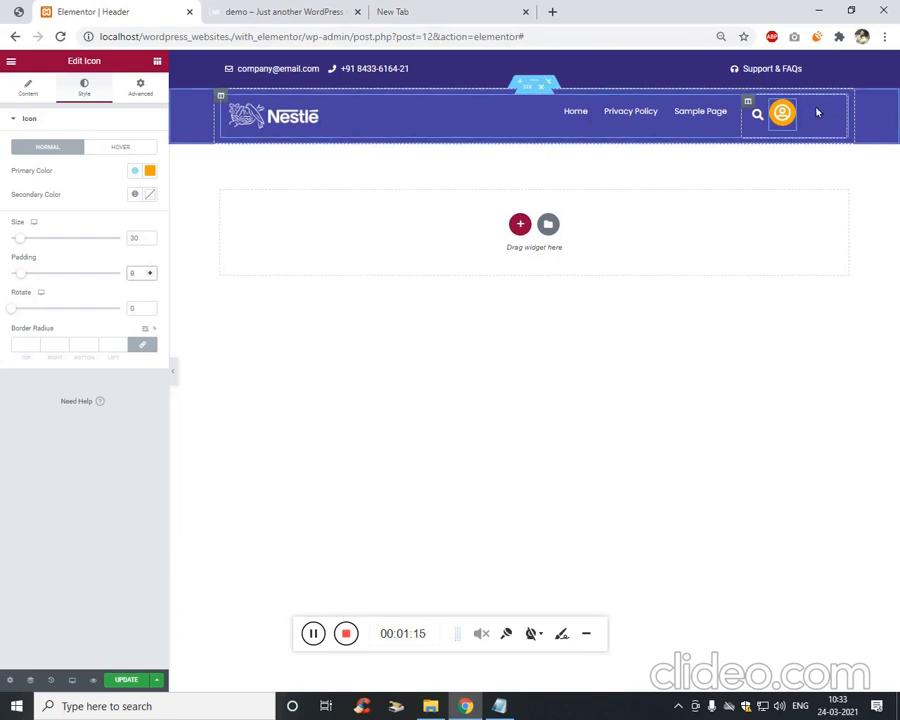
Set the icon column's Horizontal Align to End and update the header.
{"action": "right_click", "coordinate": [755, 107]}
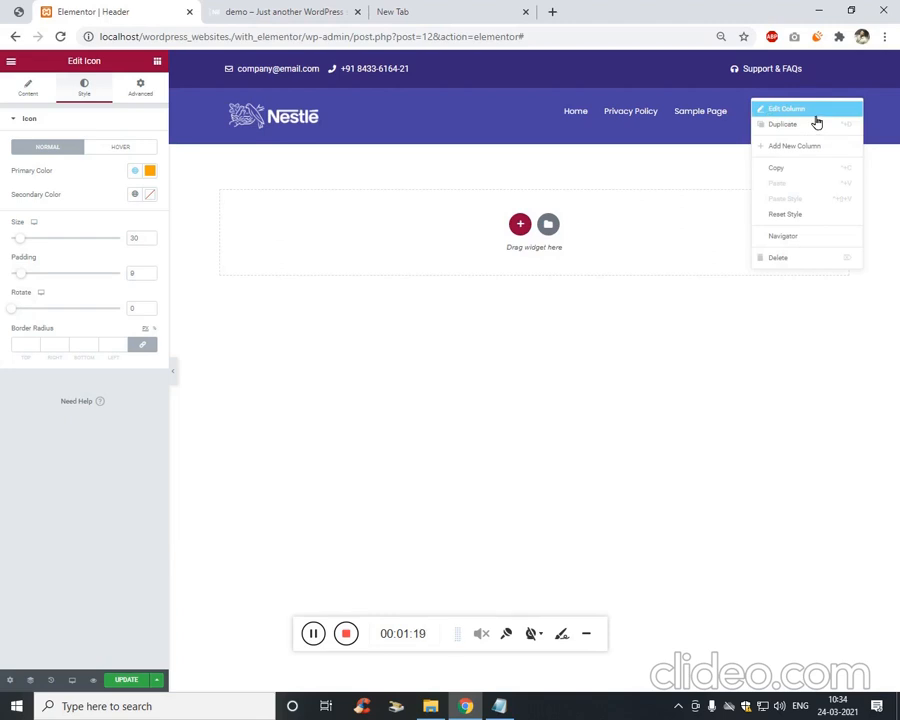
{"action": "left_click", "coordinate": [810, 111]}
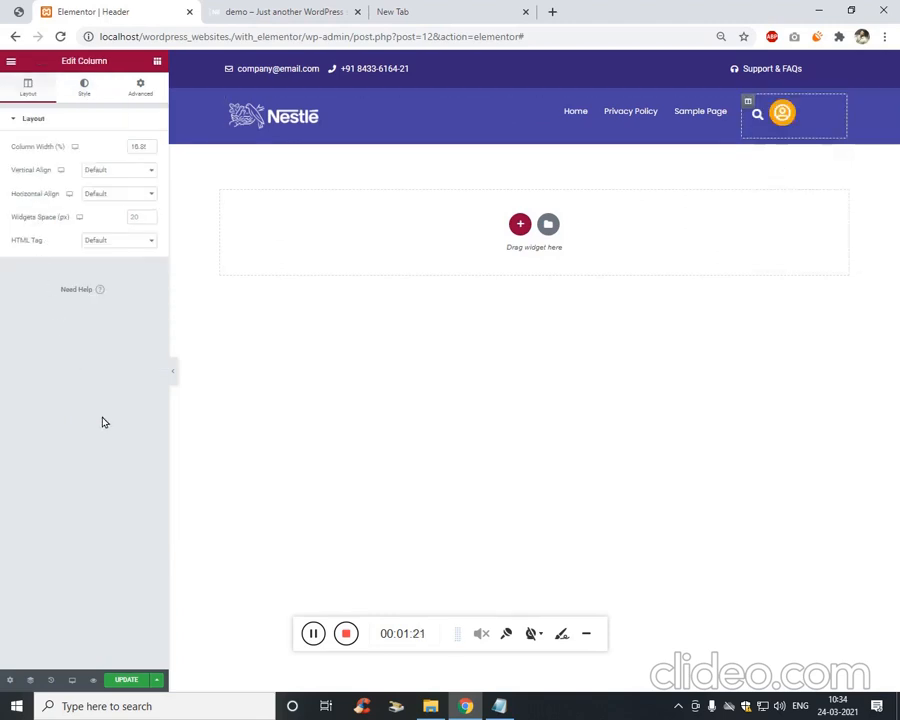
{"action": "left_click", "coordinate": [143, 195]}
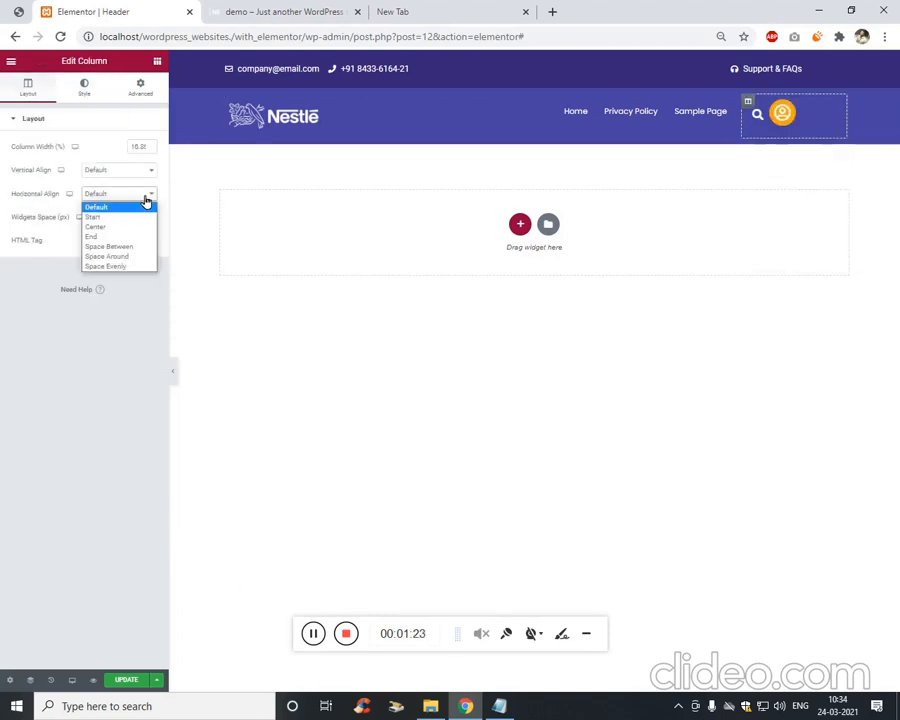
{"action": "left_click", "coordinate": [125, 237]}
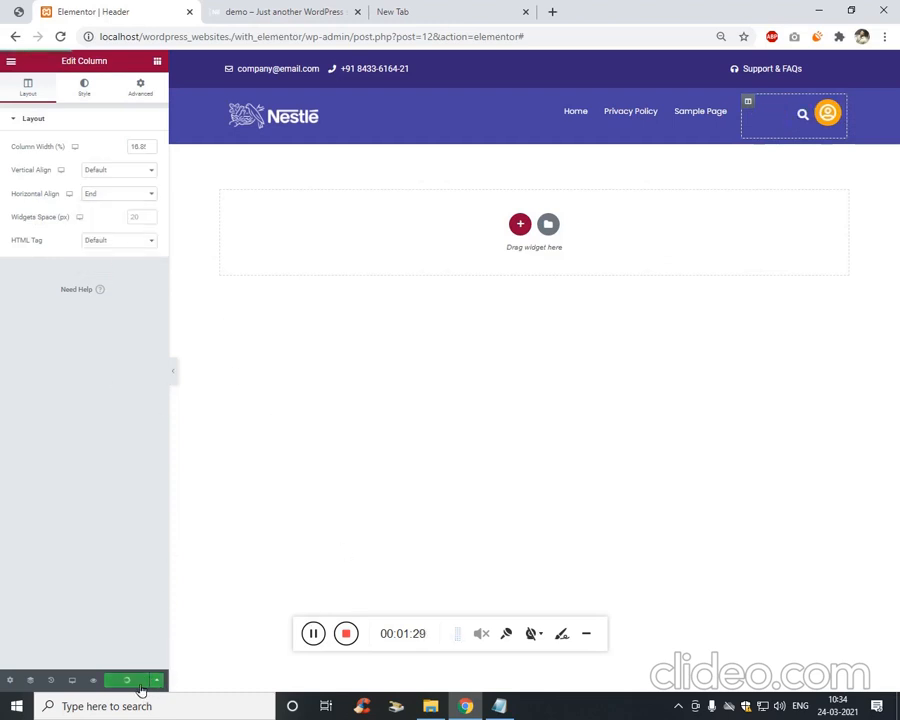
{"action": "left_click", "coordinate": [287, 12]}
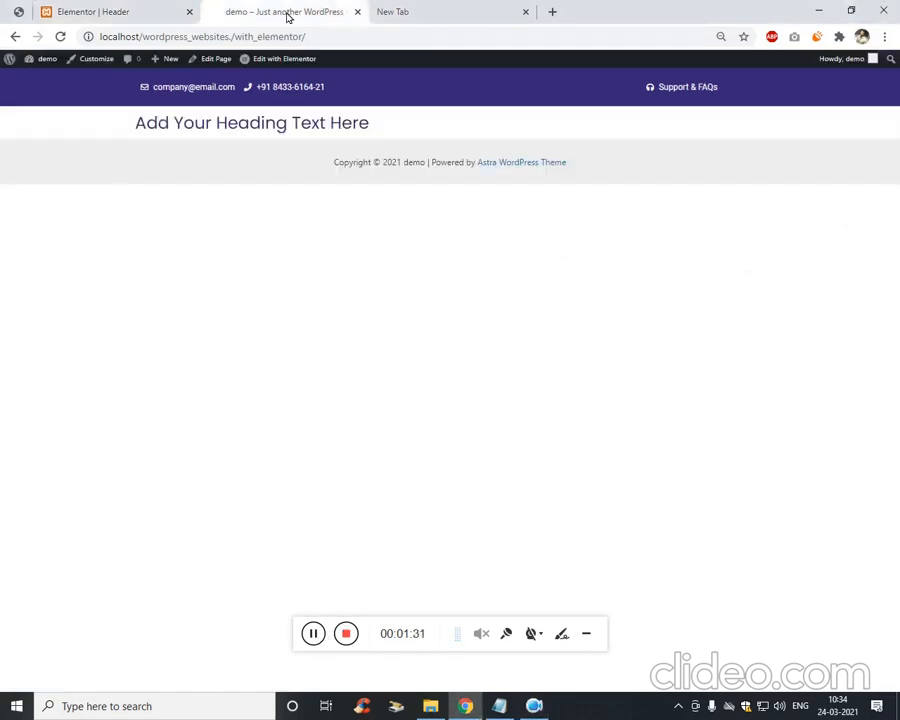
Reload the live site, try the header search box, then go back to the header editor.
{"action": "left_click", "coordinate": [284, 36]}
{"action": "key", "text": "Return"}
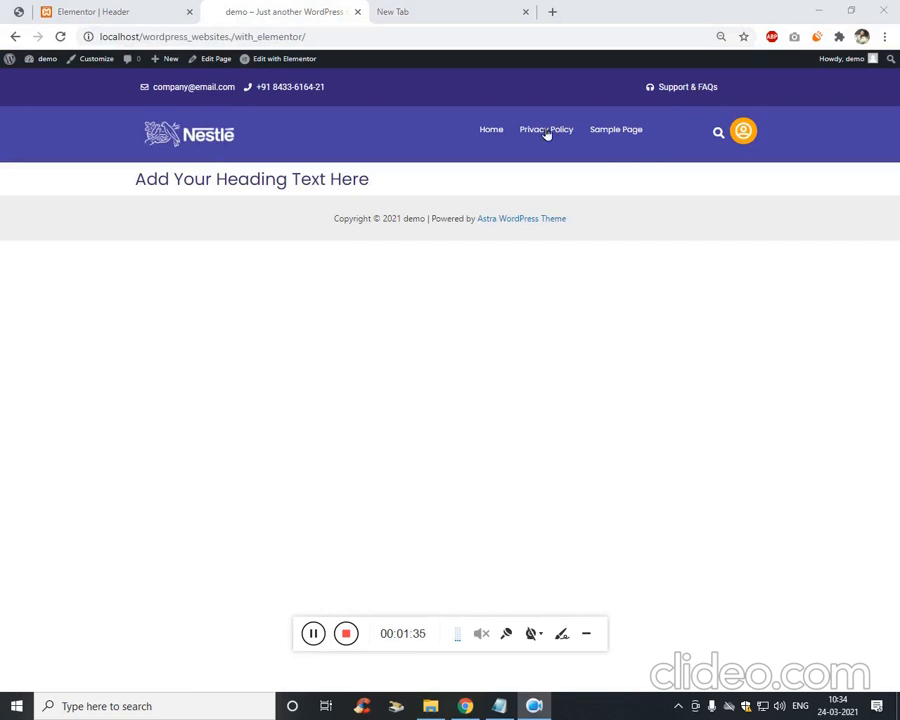
{"action": "left_click", "coordinate": [724, 137]}
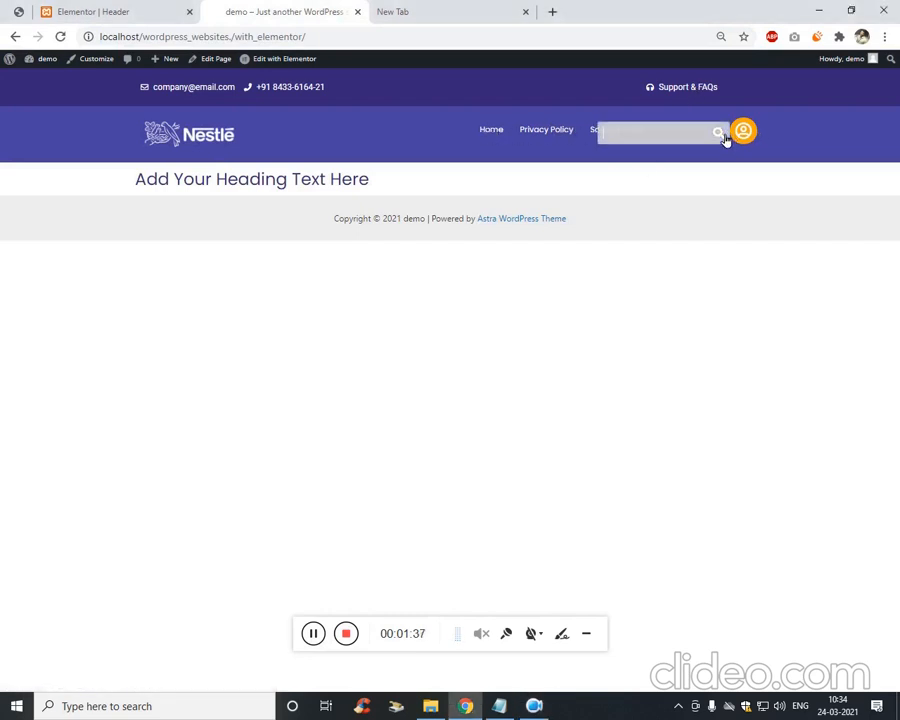
{"action": "left_click", "coordinate": [731, 262]}
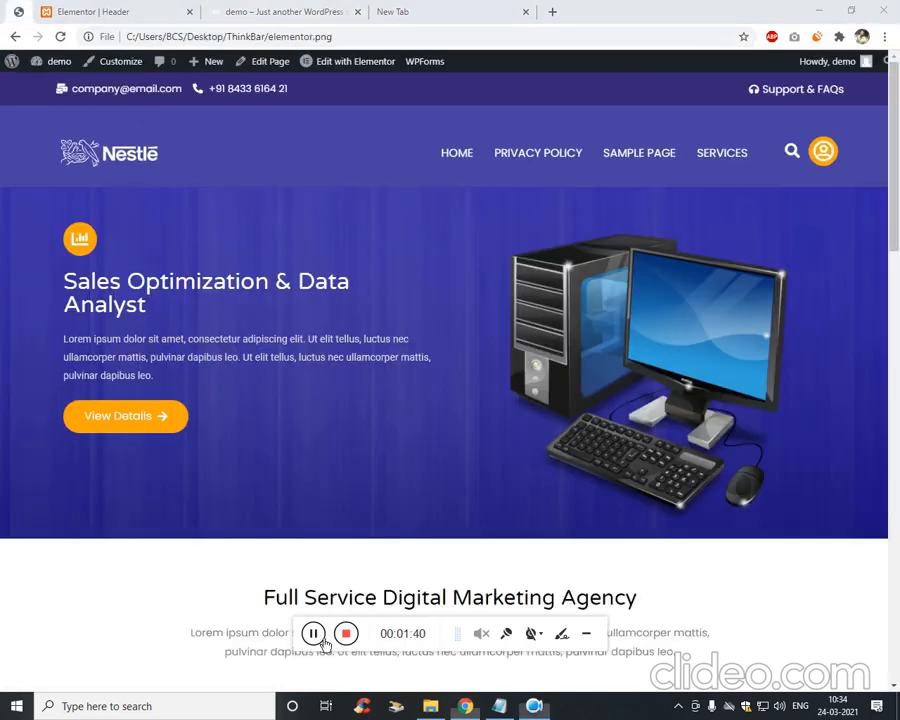
{"action": "left_click", "coordinate": [55, 7]}
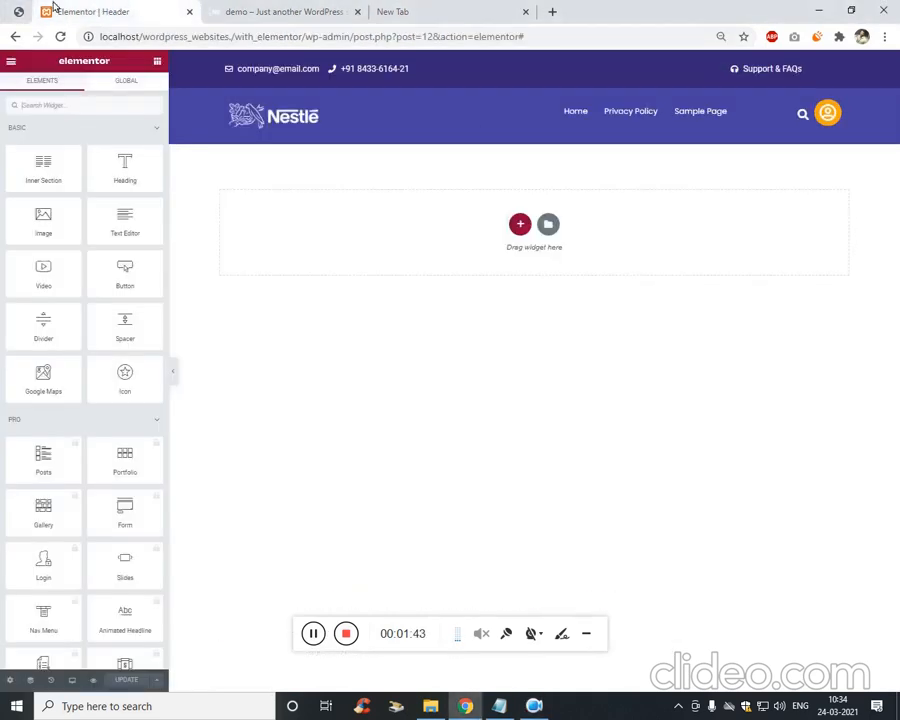
Add a single-column section with Full Width content and Min Height set.
{"action": "left_click", "coordinate": [526, 236]}
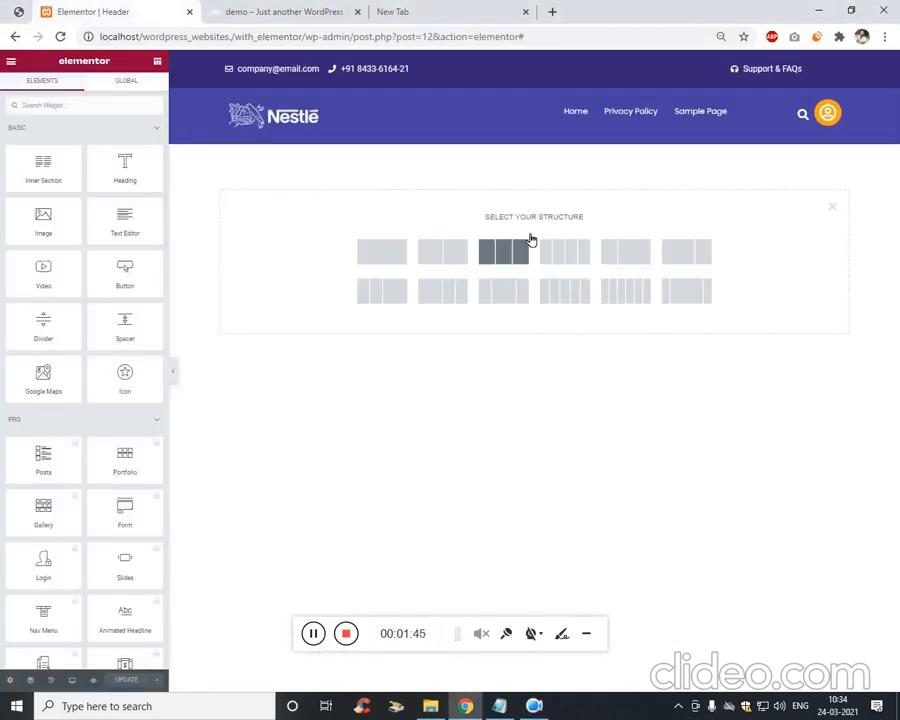
{"action": "left_click", "coordinate": [385, 263]}
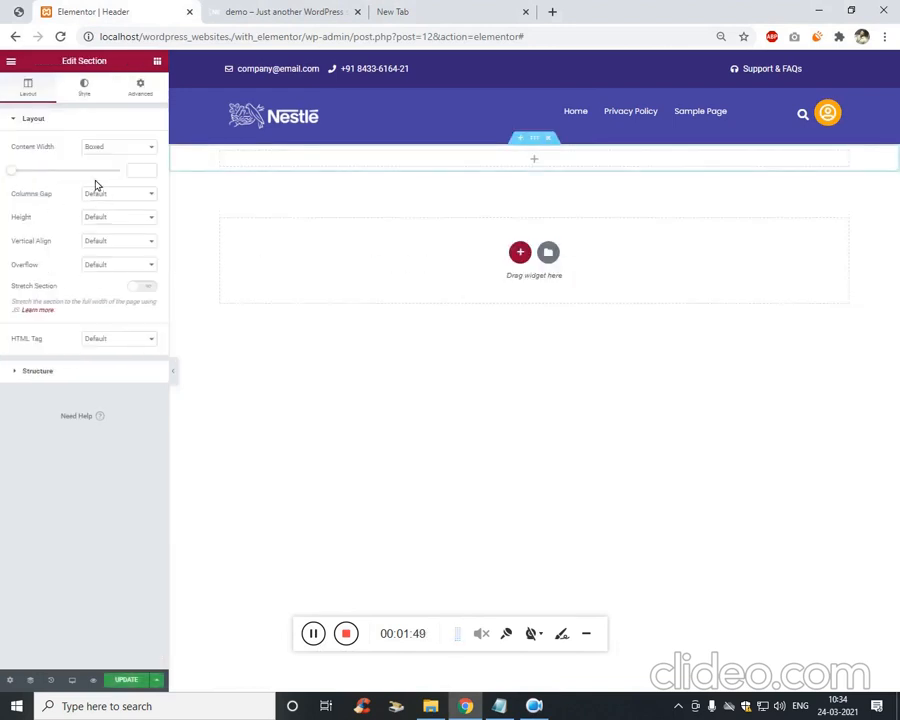
{"action": "left_click", "coordinate": [110, 150]}
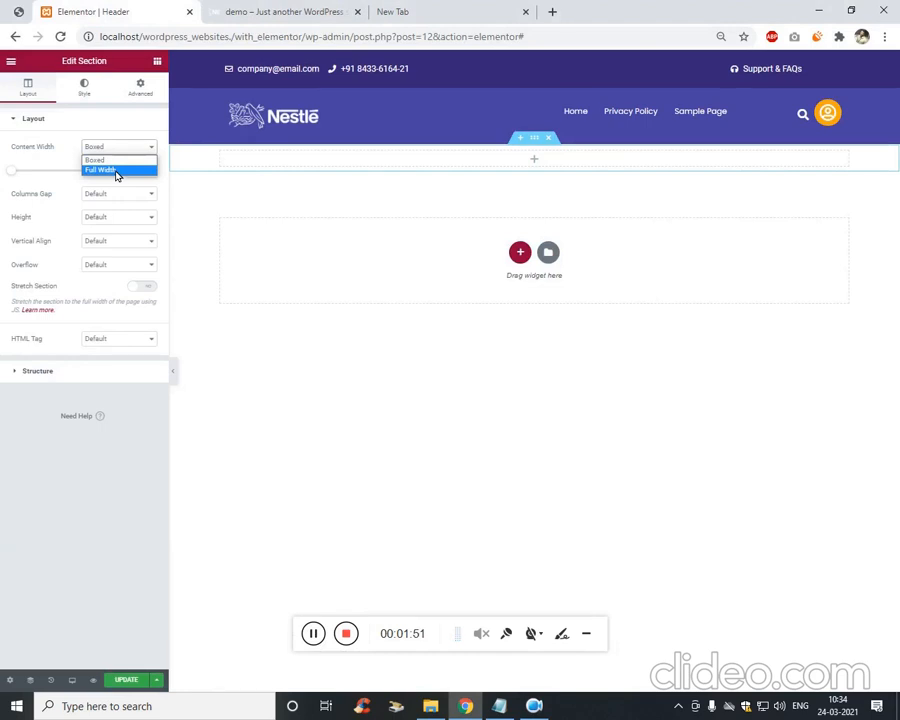
{"action": "left_click", "coordinate": [118, 172]}
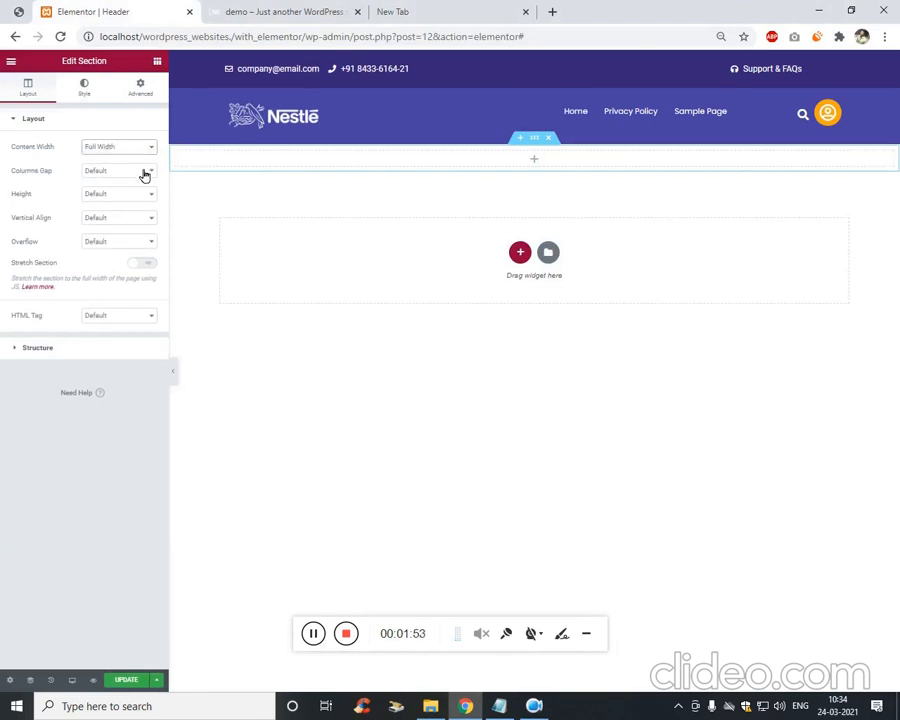
{"action": "left_click", "coordinate": [131, 196]}
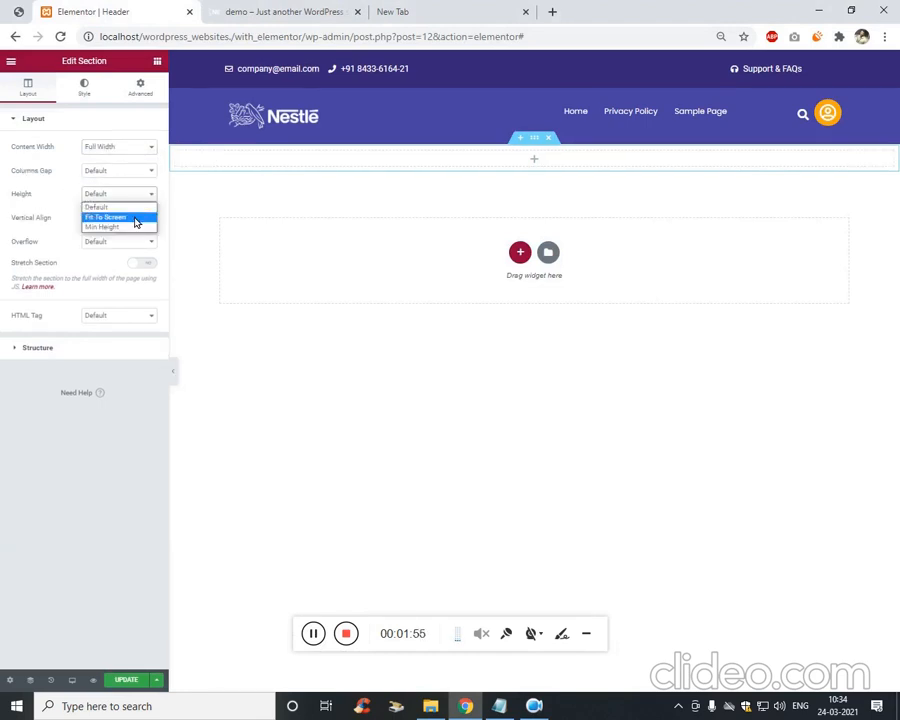
{"action": "left_click", "coordinate": [135, 224]}
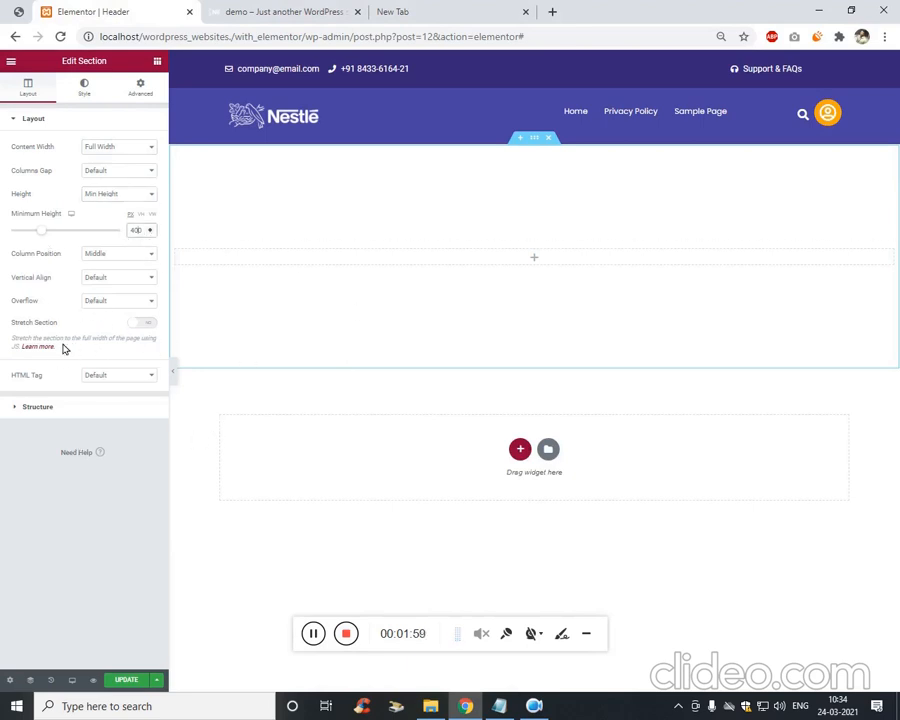
{"action": "left_click", "coordinate": [160, 64]}
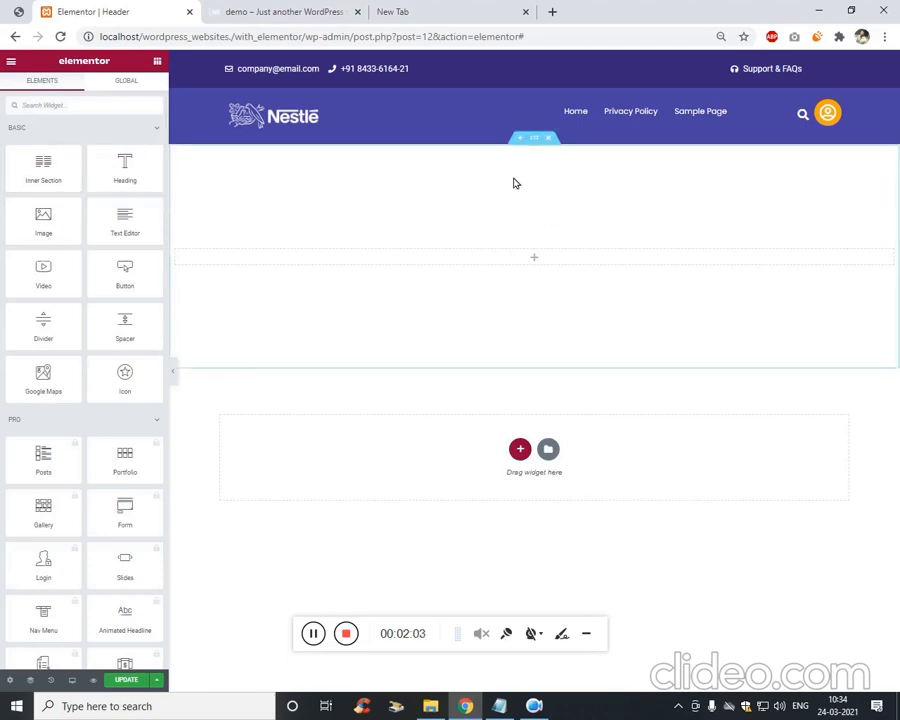
Give the new section a Classic background using the blue image from the media library.
{"action": "right_click", "coordinate": [535, 146]}
{"action": "left_click", "coordinate": [565, 152]}
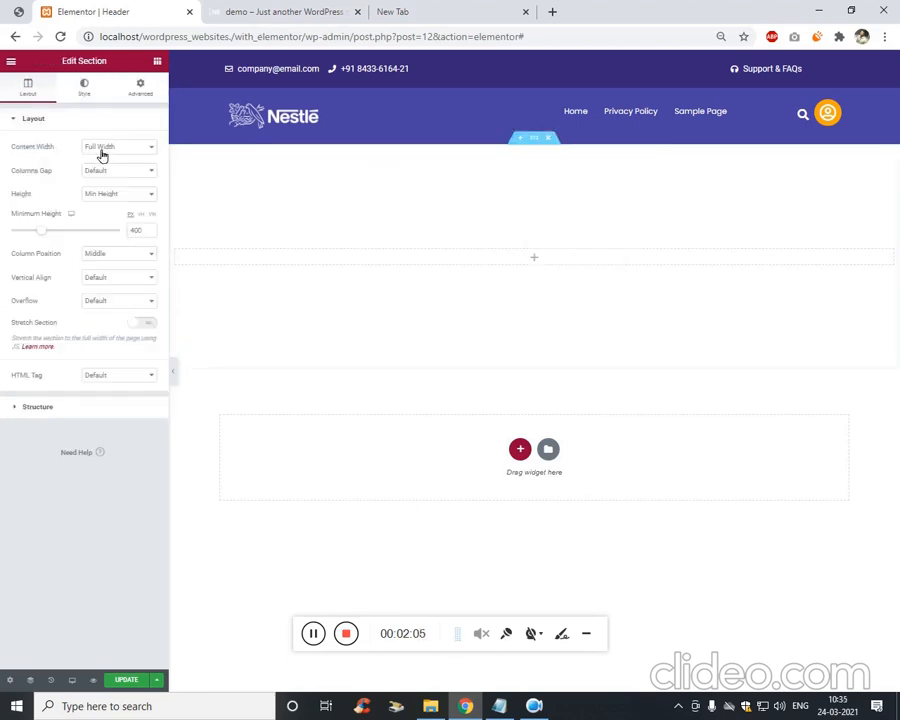
{"action": "left_click", "coordinate": [86, 96]}
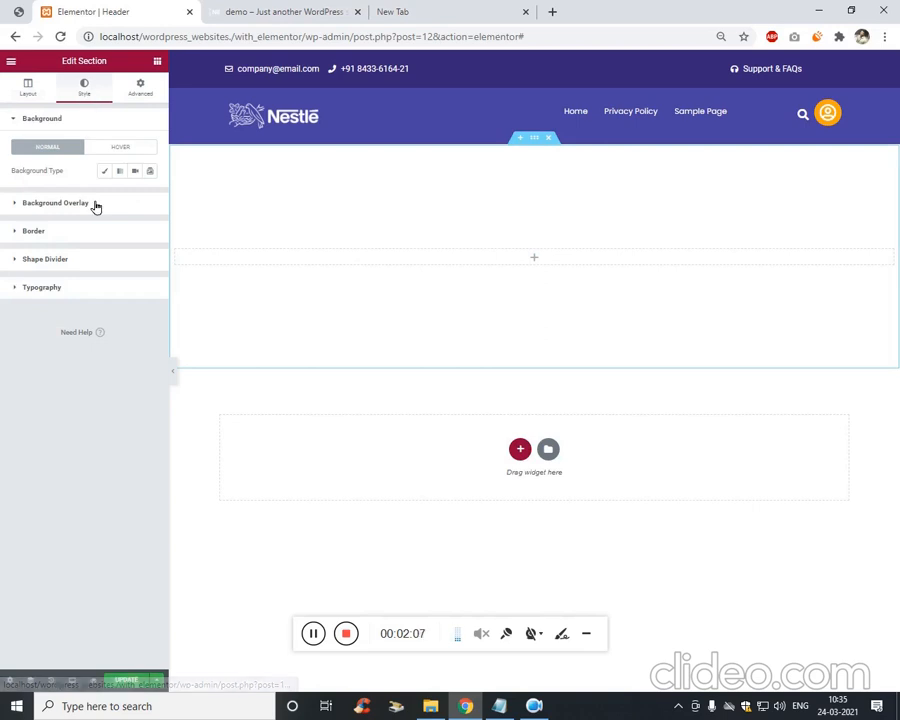
{"action": "left_click", "coordinate": [105, 173]}
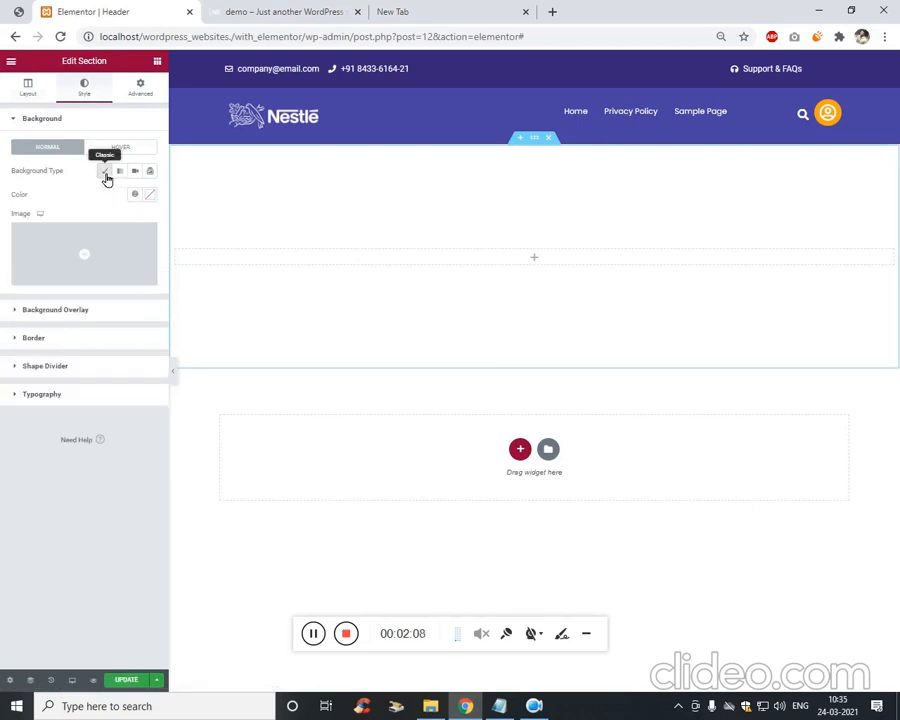
{"action": "left_click", "coordinate": [68, 265]}
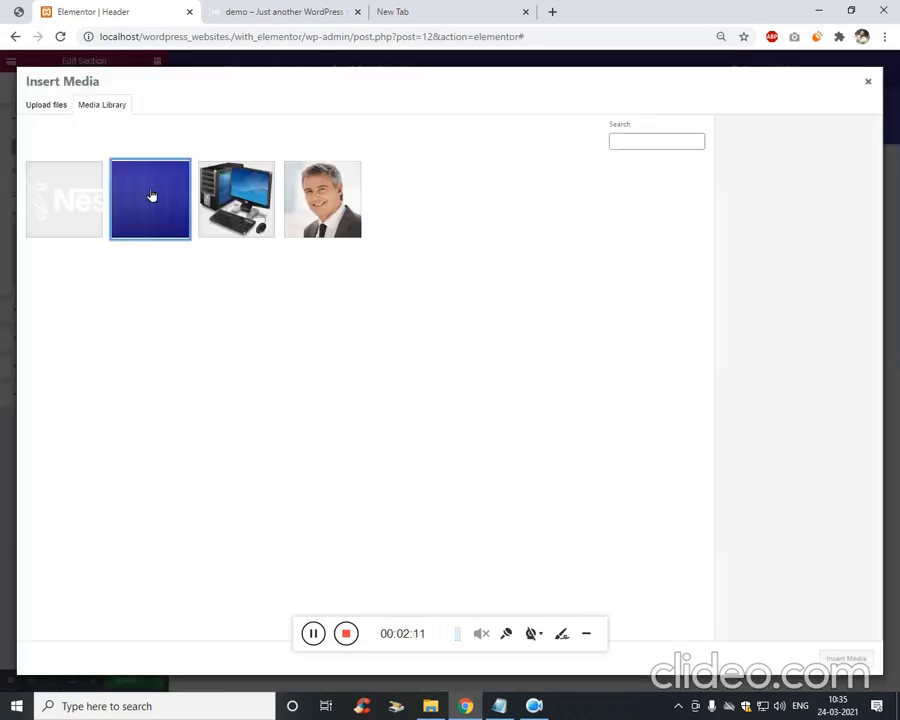
{"action": "left_click", "coordinate": [151, 196]}
{"action": "left_click", "coordinate": [846, 660]}
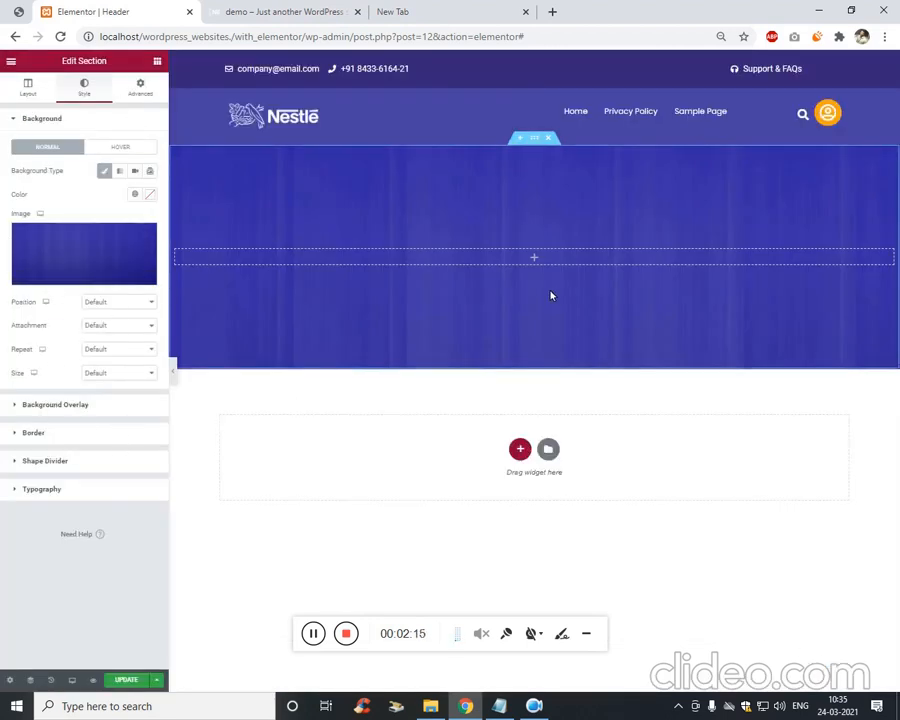
{"action": "left_click", "coordinate": [156, 64]}
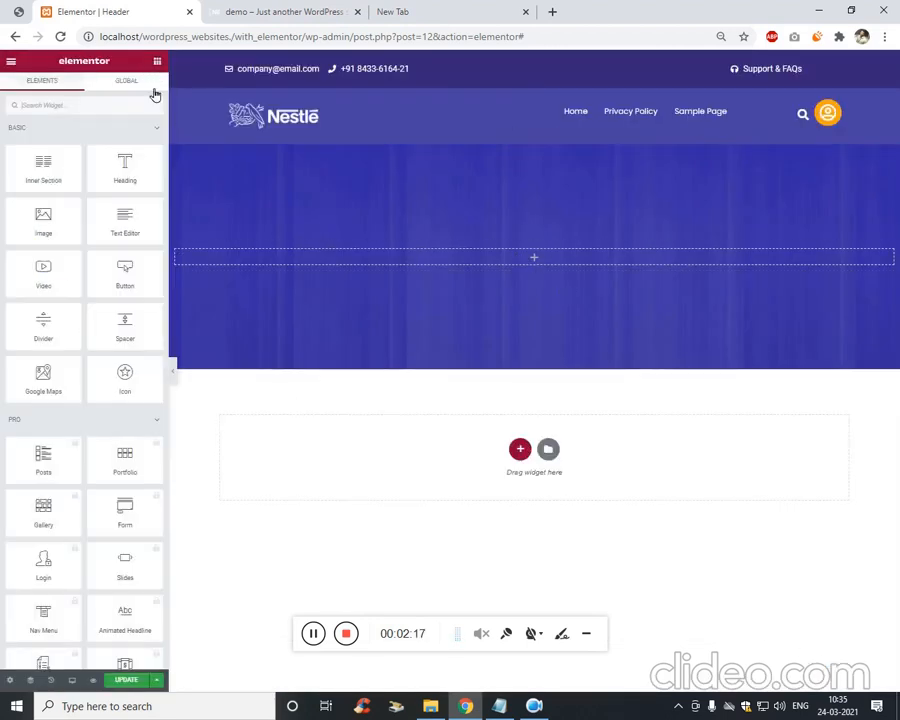
Add an inner section and place an Image widget with computer.png in its right column.
{"action": "left_click_drag", "start_coordinate": [41, 176], "coordinate": [321, 251]}
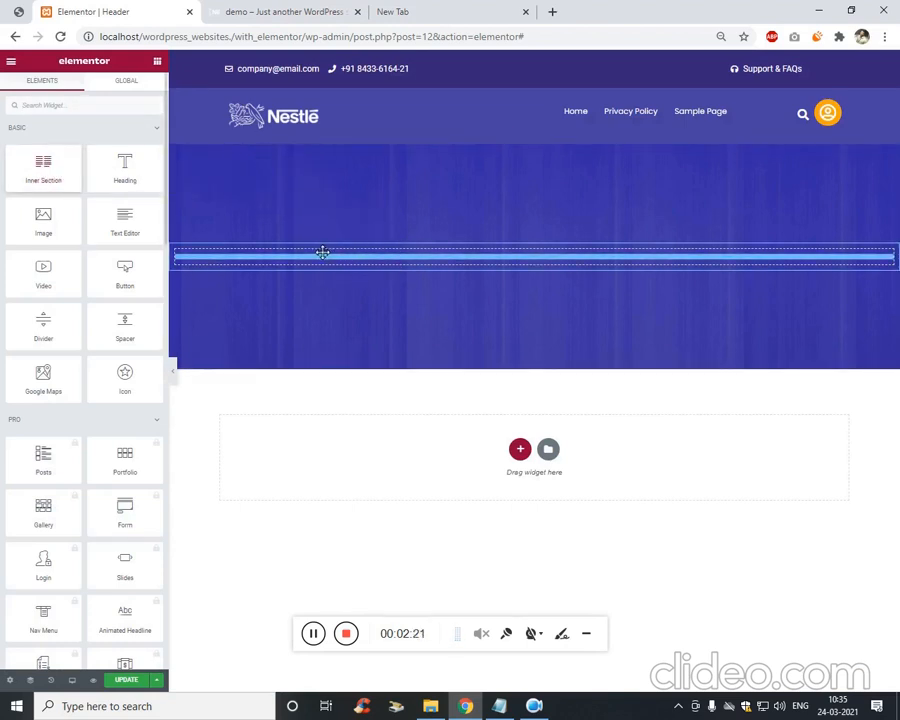
{"action": "left_click", "coordinate": [700, 257]}
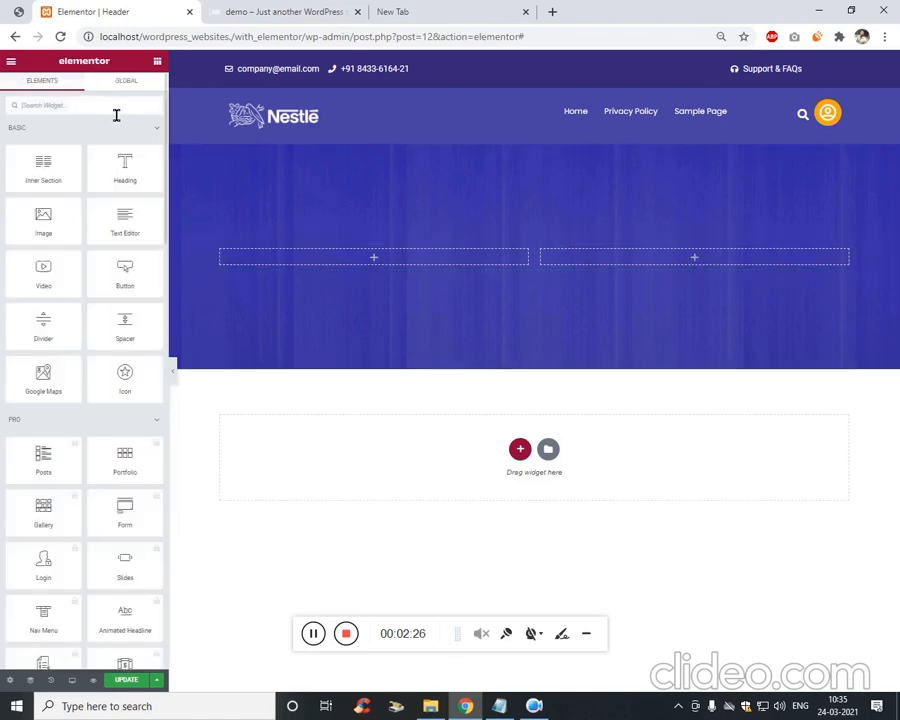
{"action": "type", "text": "image"}
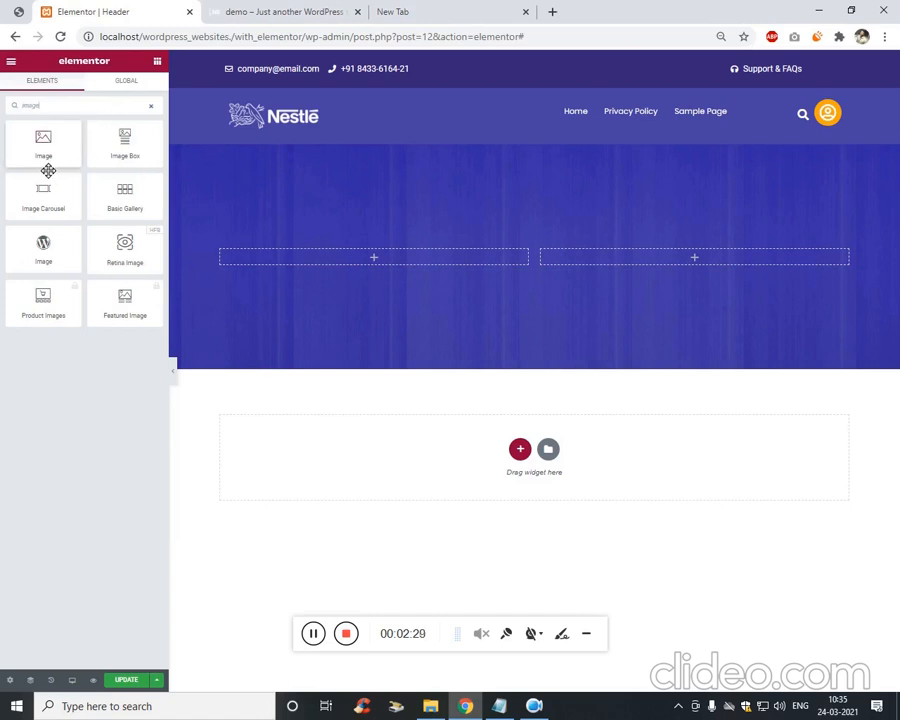
{"action": "left_click_drag", "start_coordinate": [46, 165], "coordinate": [714, 269]}
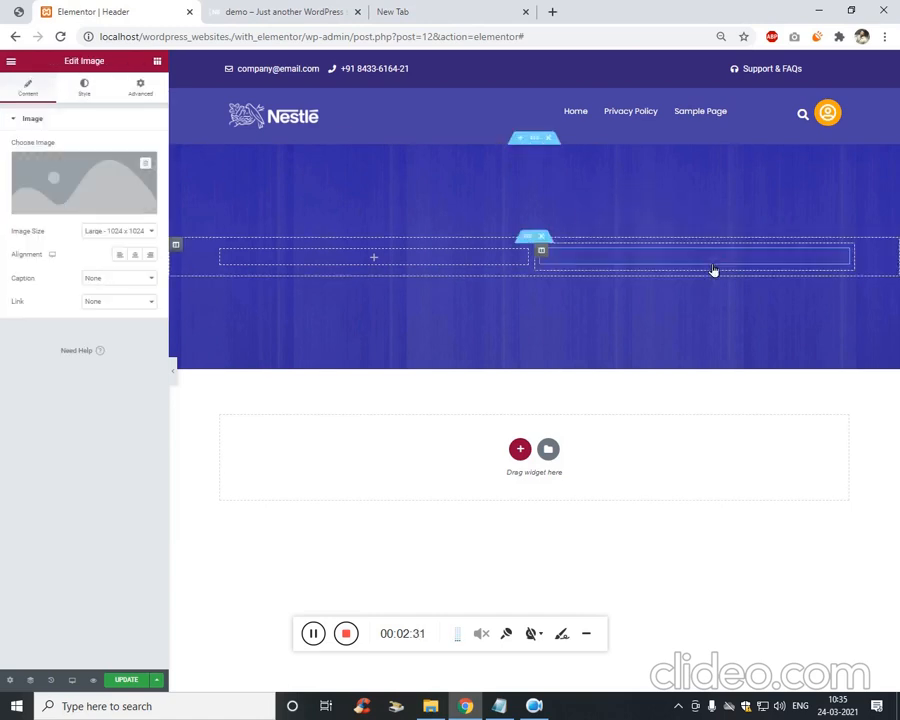
{"action": "left_click", "coordinate": [77, 187]}
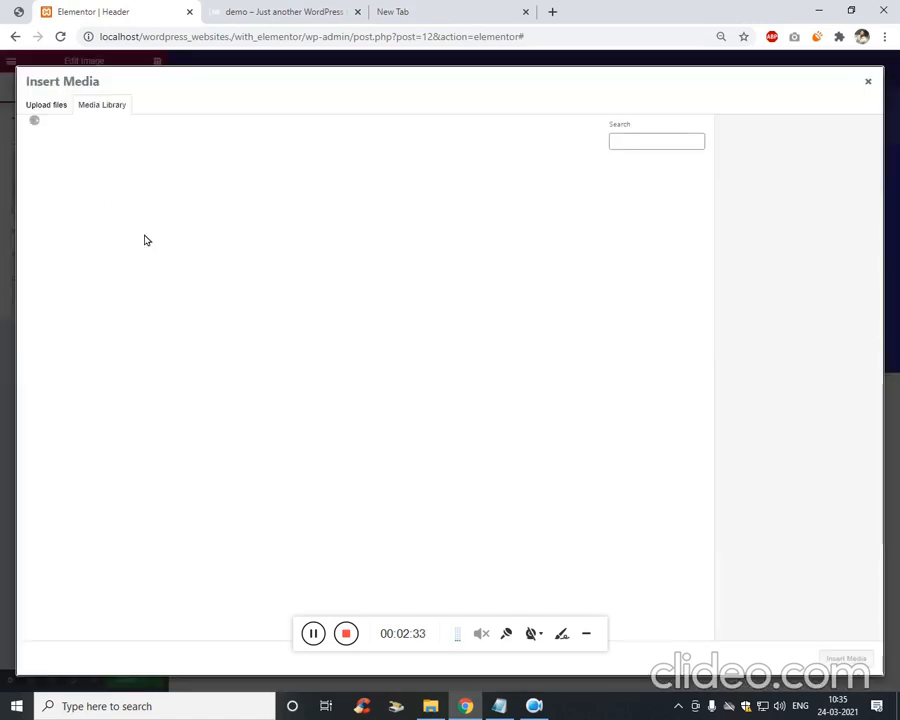
{"action": "left_click", "coordinate": [236, 201]}
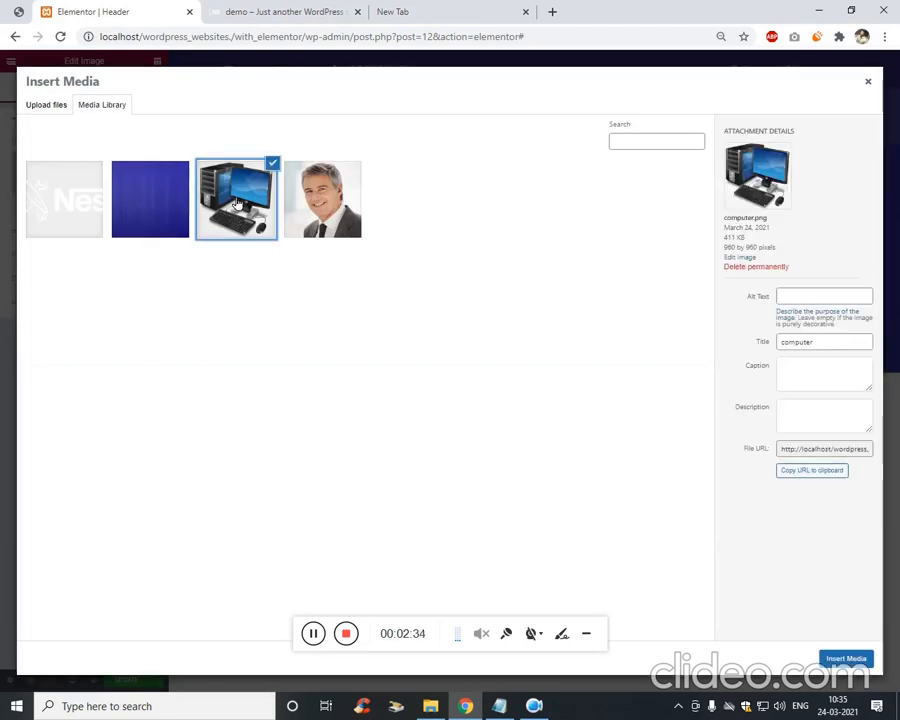
{"action": "left_click", "coordinate": [828, 656]}
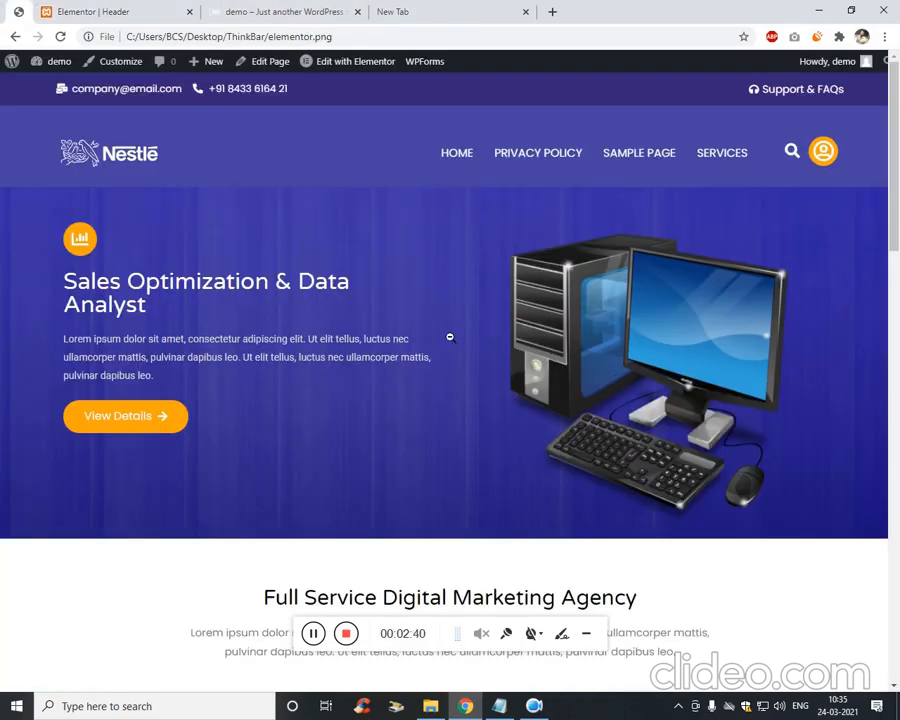
Set the computer image's Image Size to Medium Large.
{"action": "left_click", "coordinate": [120, 12]}
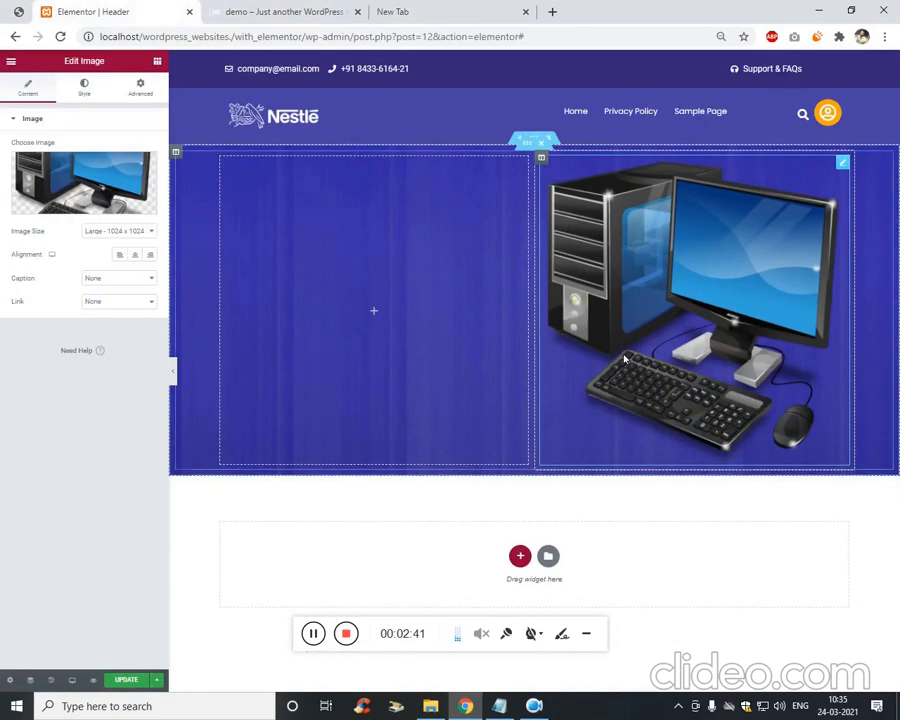
{"action": "left_click", "coordinate": [130, 233]}
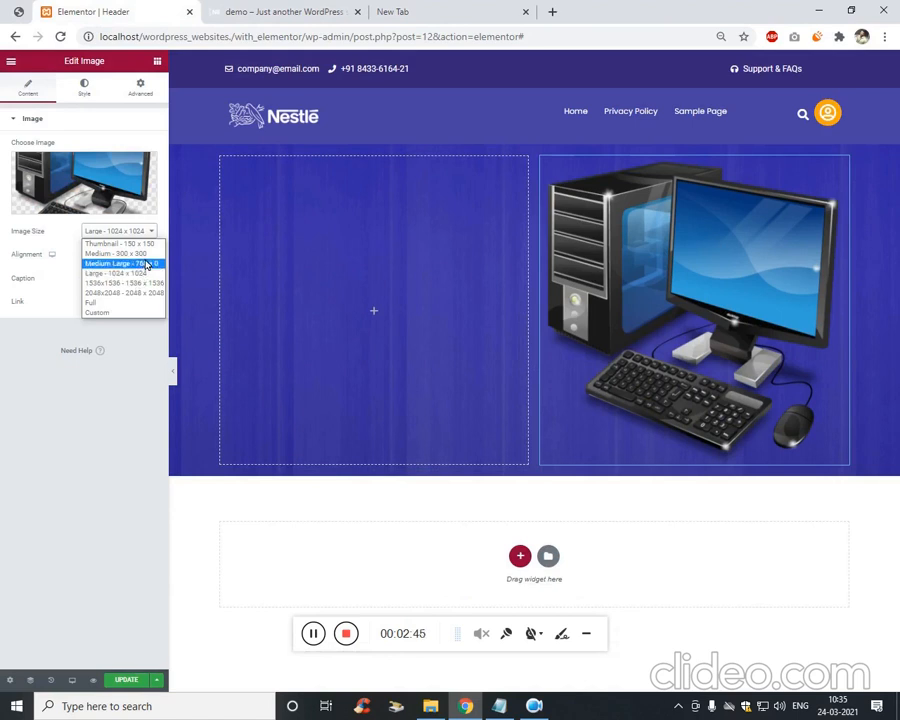
{"action": "left_click", "coordinate": [146, 253]}
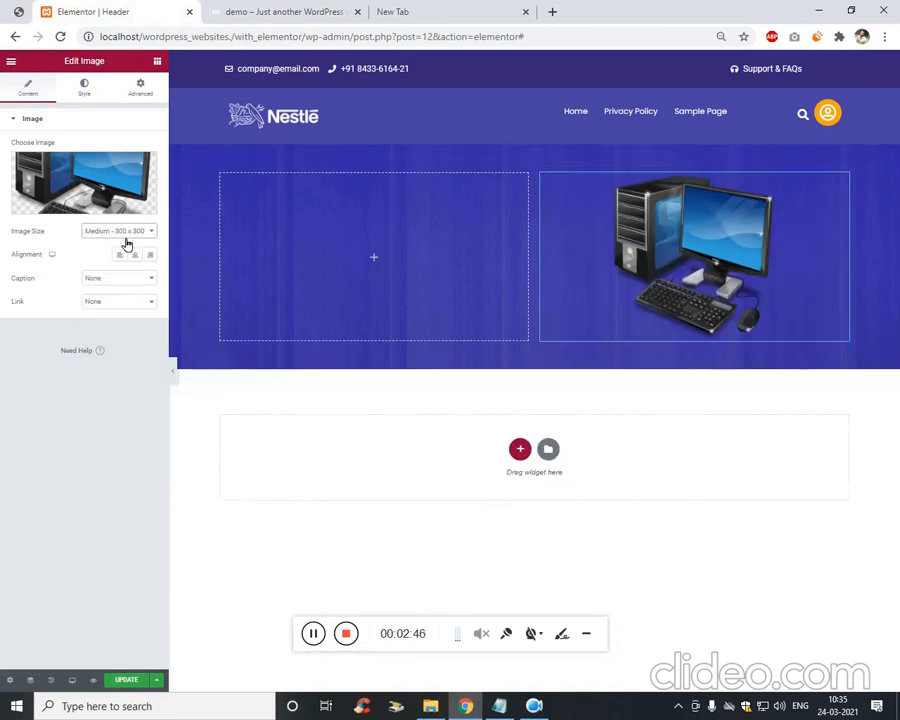
{"action": "left_click", "coordinate": [124, 231]}
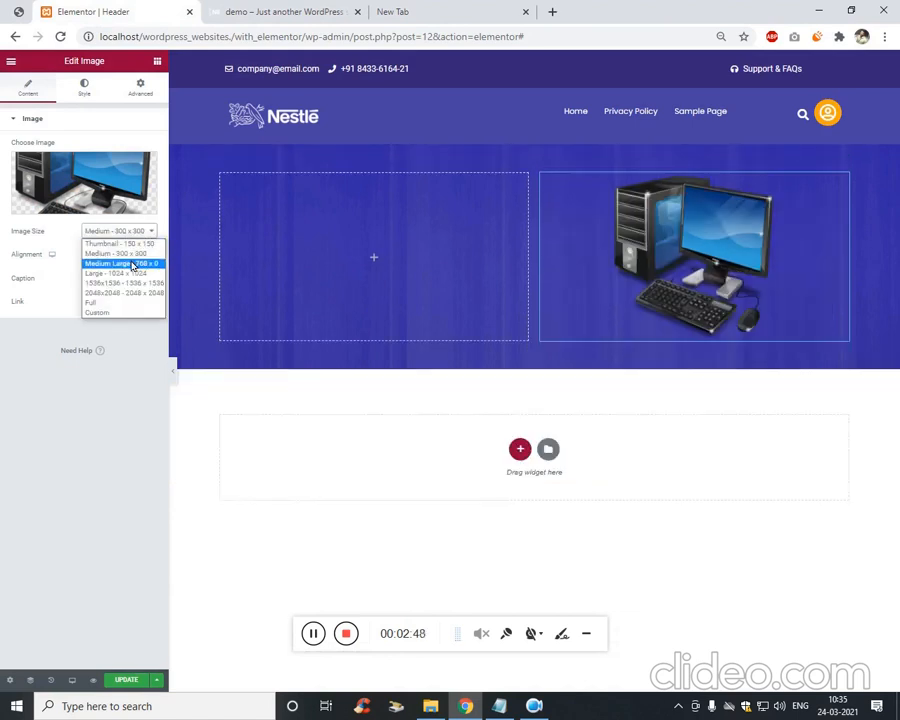
{"action": "left_click", "coordinate": [137, 262]}
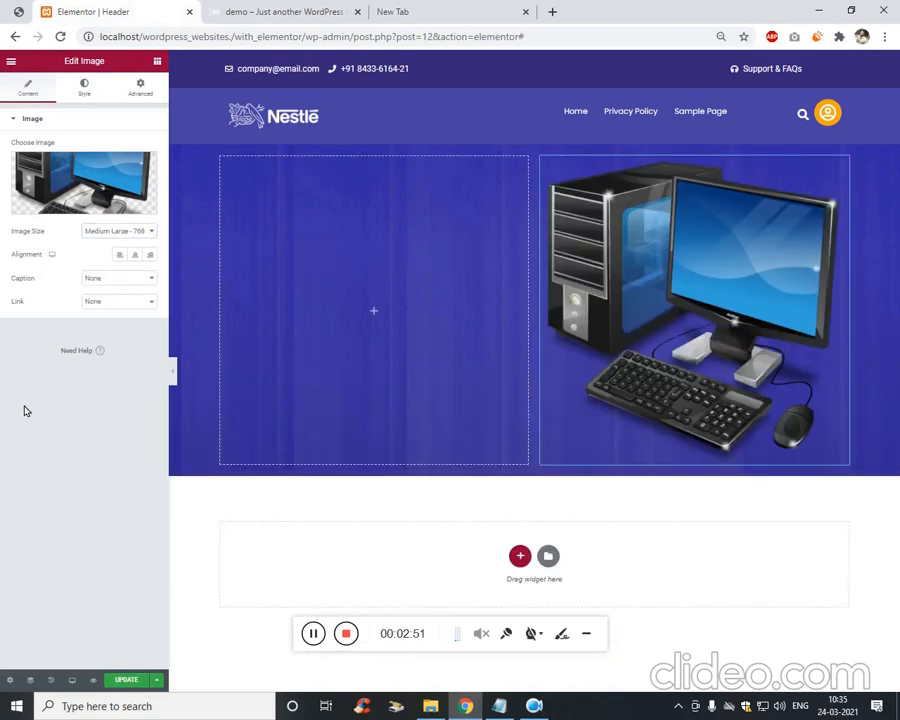
{"action": "left_click", "coordinate": [88, 89]}
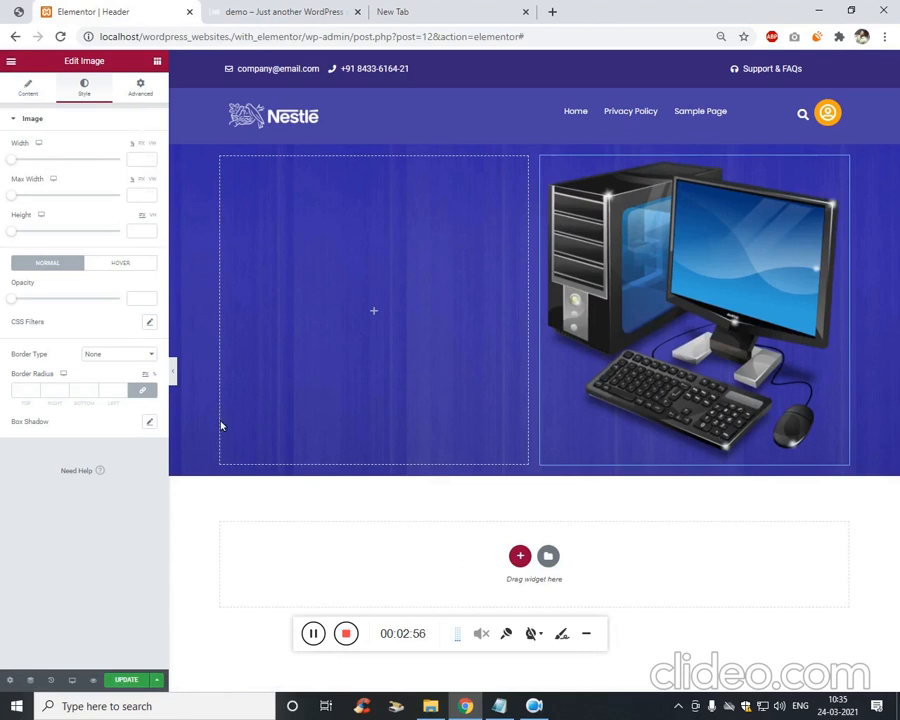
{"action": "left_click", "coordinate": [374, 310]}
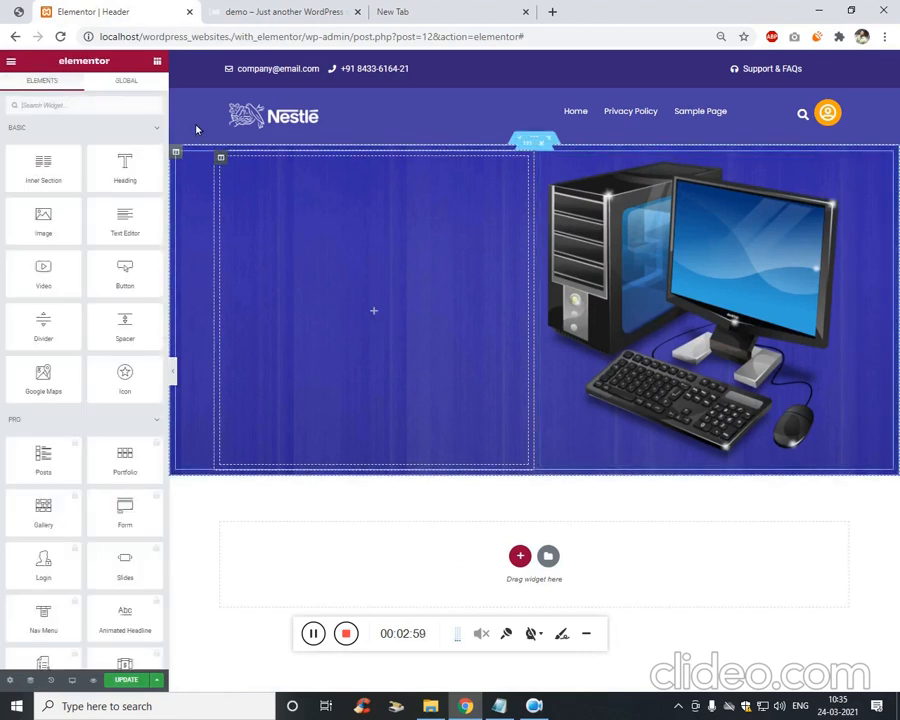
Duplicate the header's orange user icon and move the copy into the hero's left column.
{"action": "left_click", "coordinate": [30, 12]}
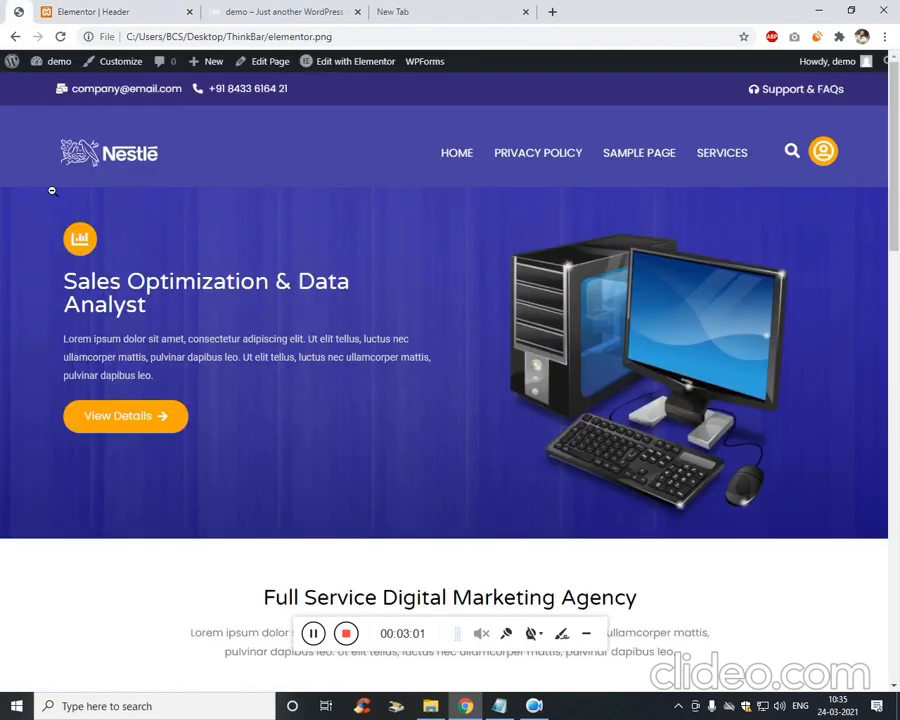
{"action": "left_click", "coordinate": [98, 11]}
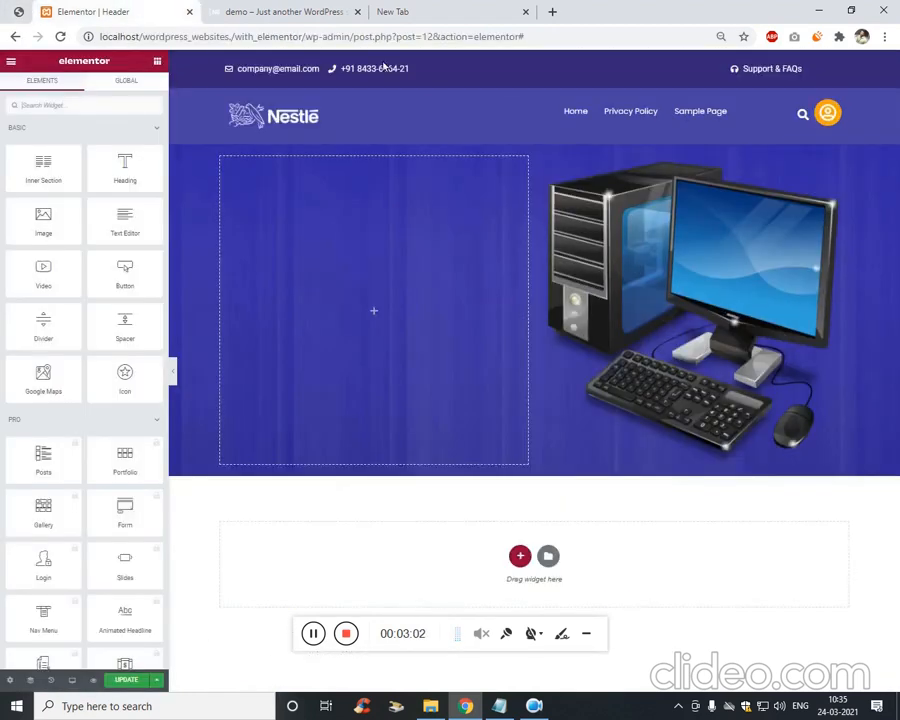
{"action": "right_click", "coordinate": [845, 112]}
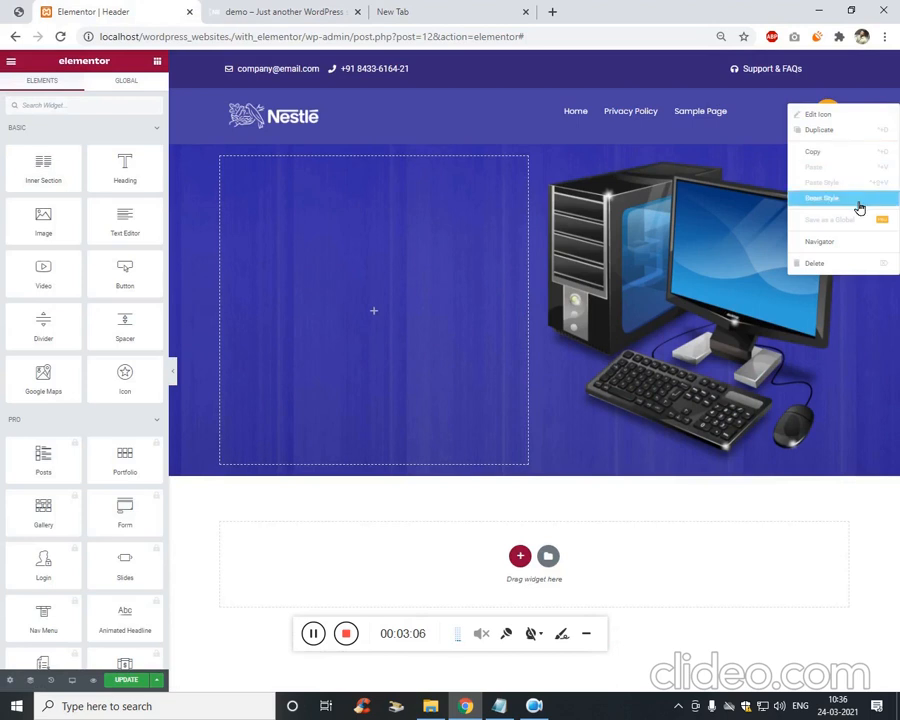
{"action": "left_click", "coordinate": [847, 131]}
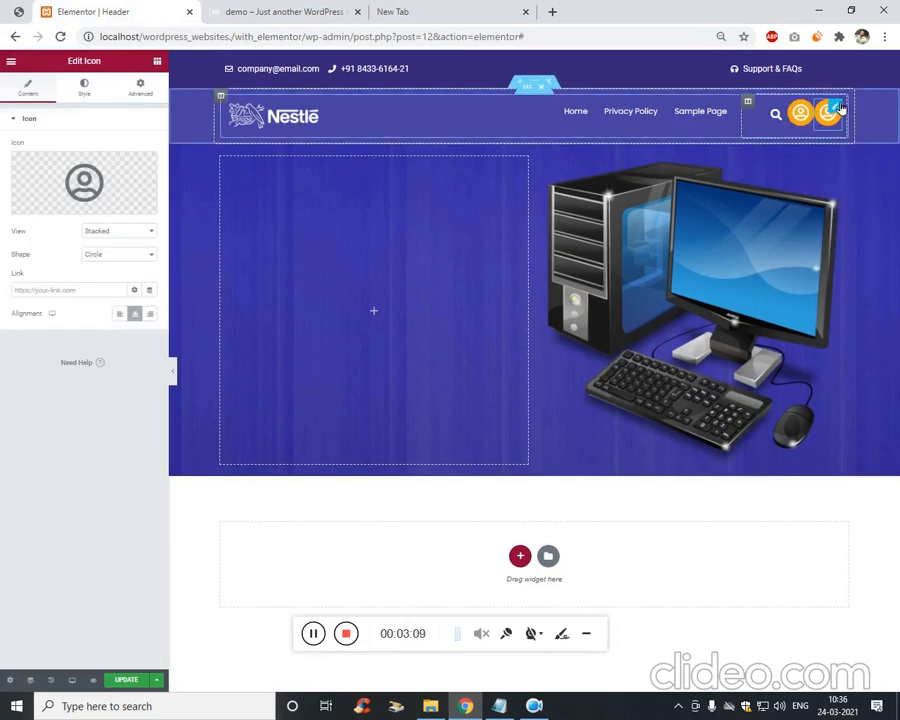
{"action": "left_click_drag", "start_coordinate": [828, 113], "coordinate": [504, 315]}
Replace the copied icon's symbol with Chart bar from the Icon Library.
{"action": "left_click", "coordinate": [15, 36]}
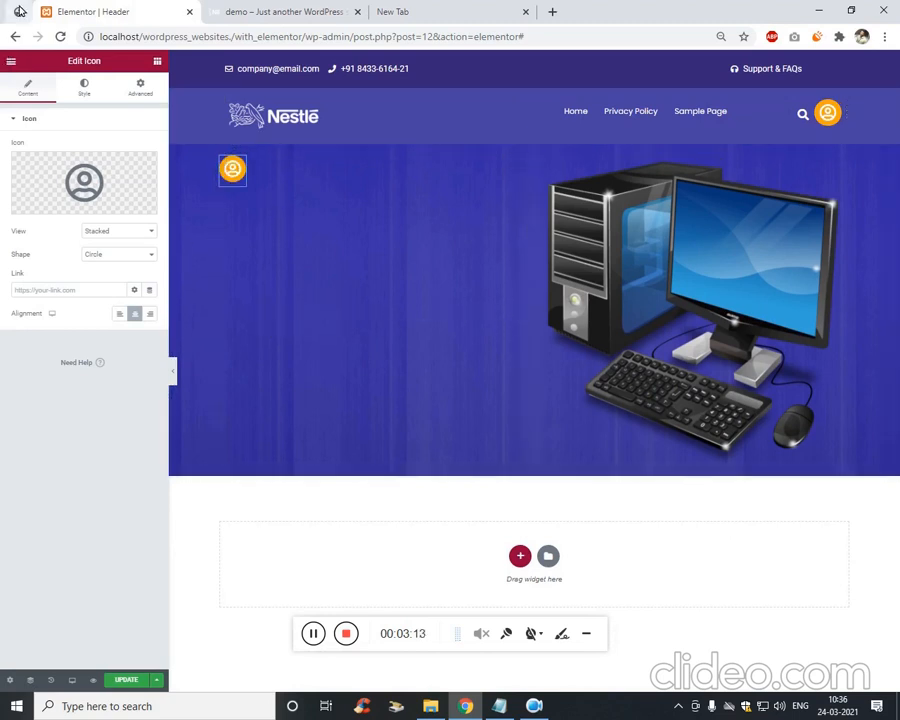
{"action": "left_click", "coordinate": [76, 12]}
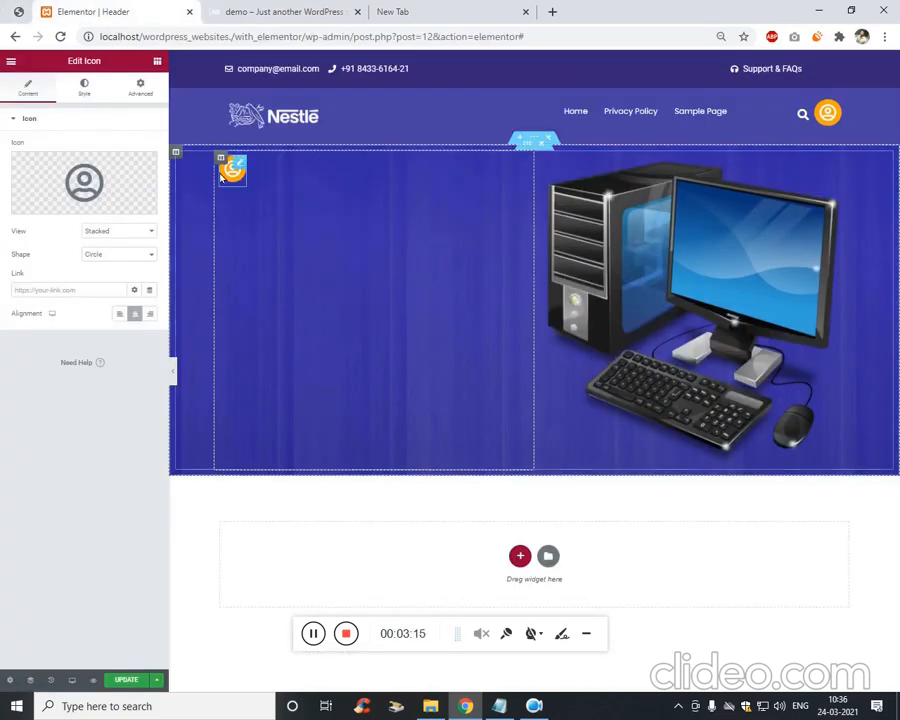
{"action": "left_click", "coordinate": [46, 204]}
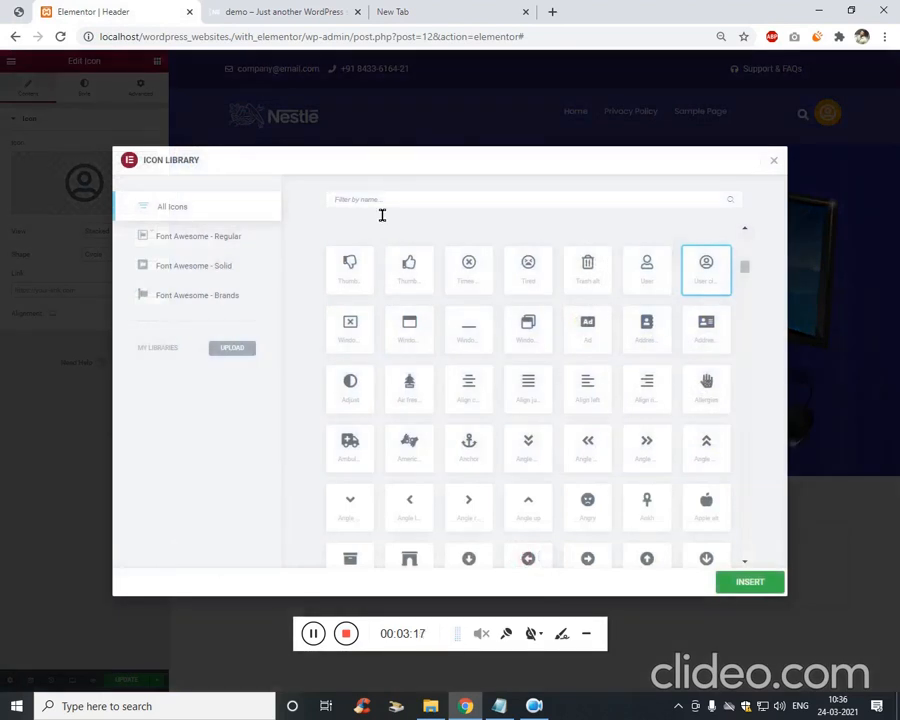
{"action": "type", "text": "bar"}
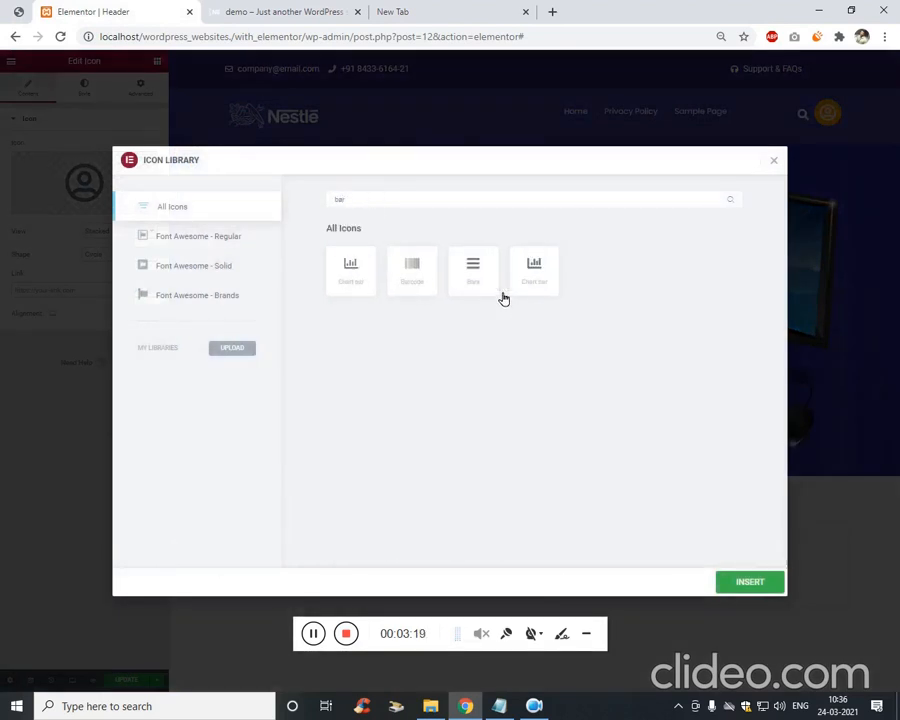
{"action": "left_click", "coordinate": [534, 270]}
{"action": "left_click", "coordinate": [748, 582]}
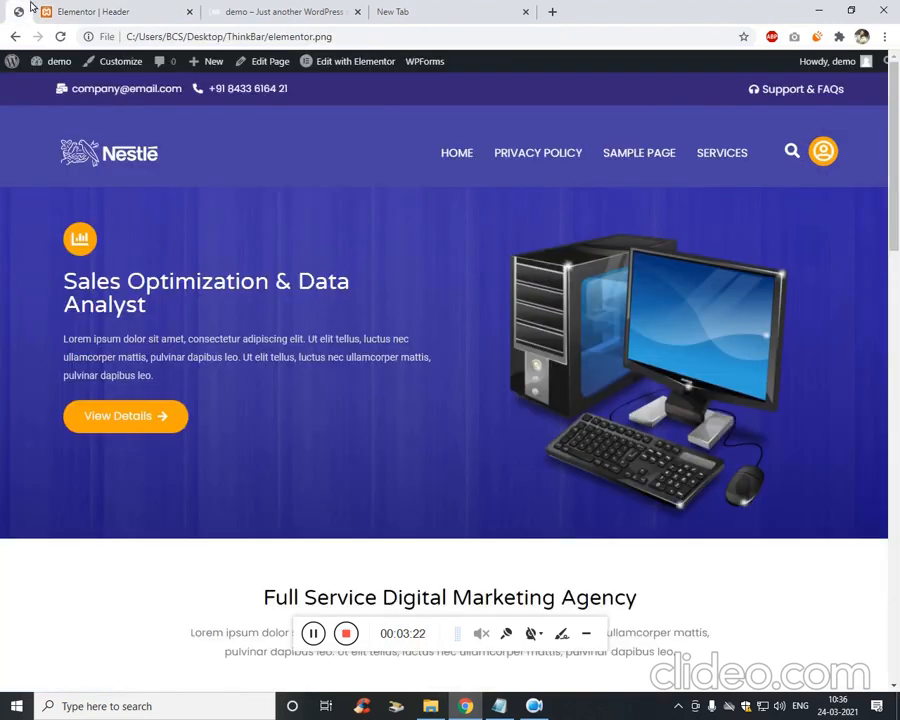
Compare with the reference design and add a Heading widget below the chart icon.
{"action": "left_click", "coordinate": [80, 11]}
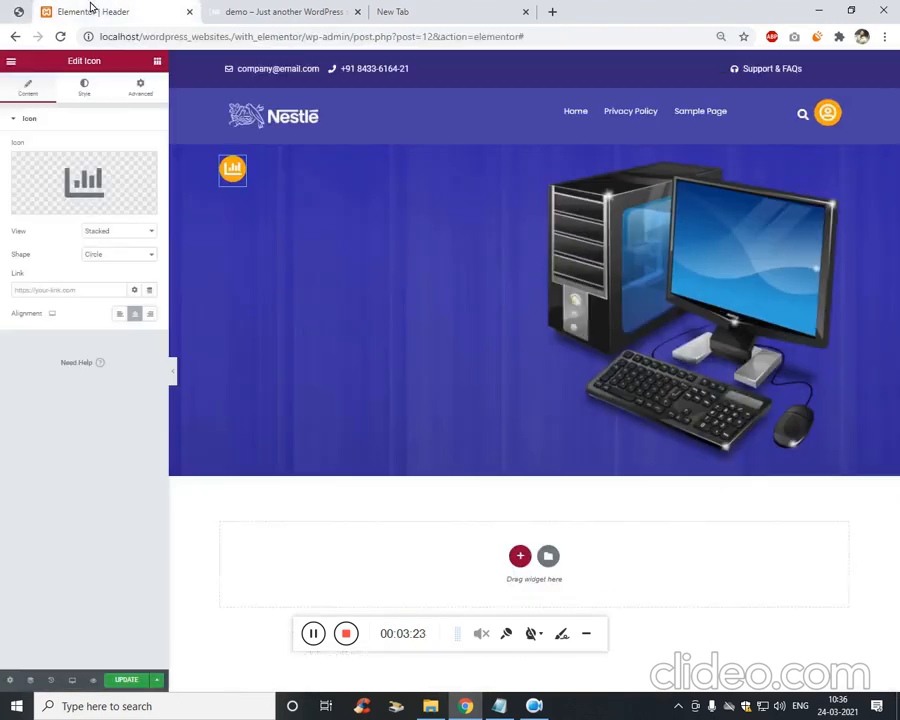
{"action": "left_click", "coordinate": [17, 12]}
{"action": "left_click", "coordinate": [70, 9]}
{"action": "left_click", "coordinate": [157, 61]}
{"action": "left_click_drag", "start_coordinate": [125, 172], "coordinate": [233, 195]}
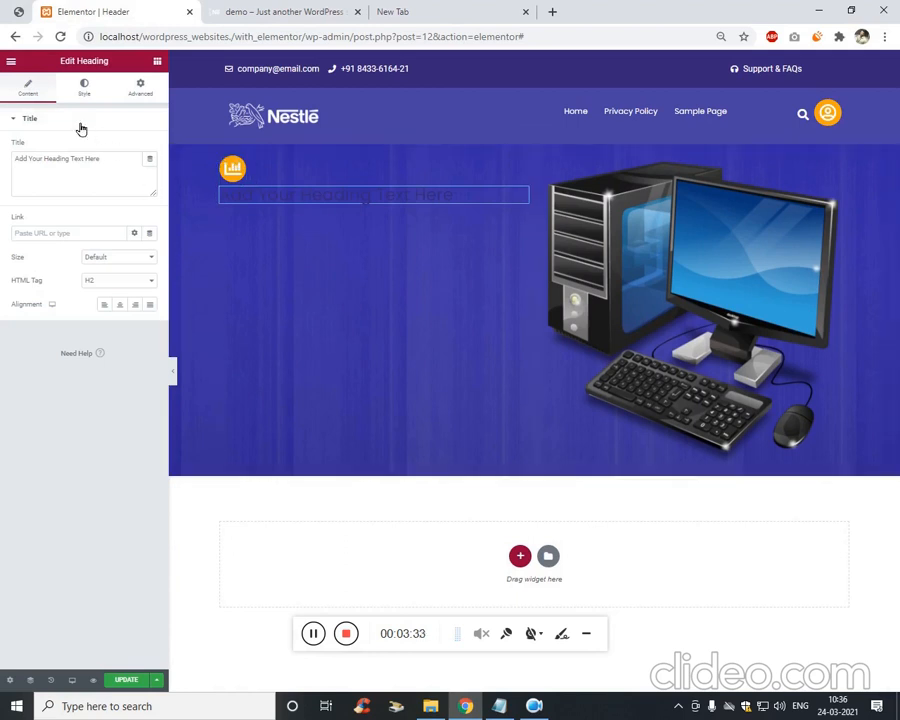
Keep the hero heading at its default size and make its text white.
{"action": "left_click", "coordinate": [17, 15]}
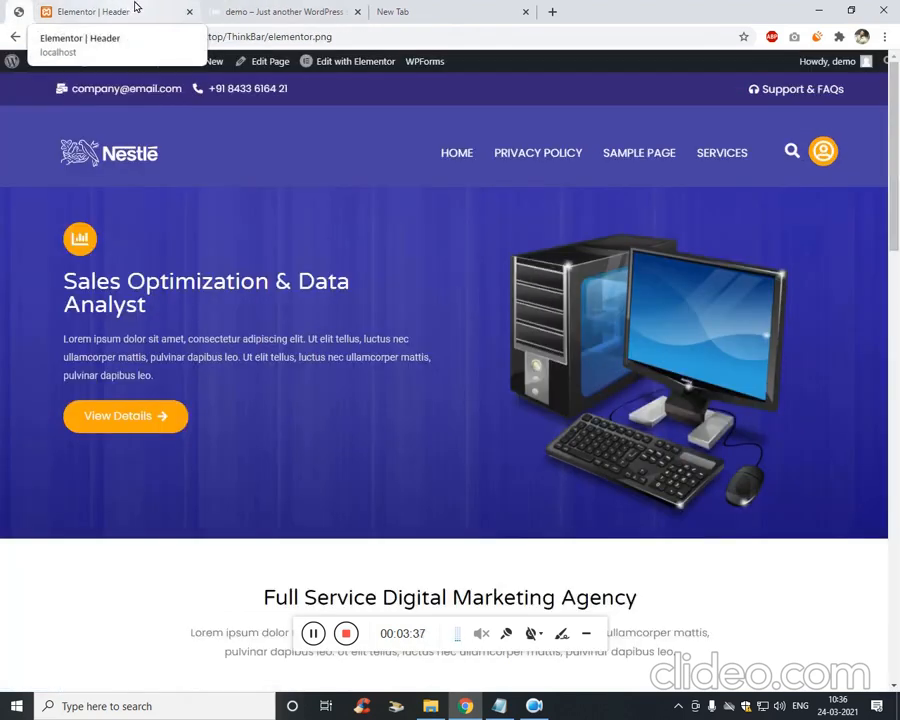
{"action": "left_click", "coordinate": [136, 9]}
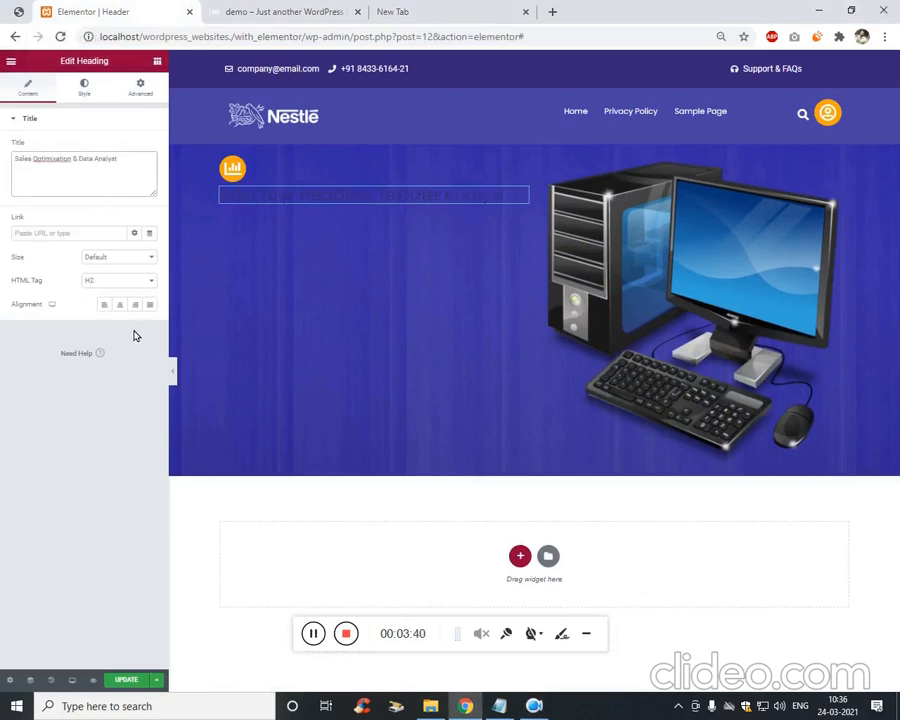
{"action": "left_click", "coordinate": [149, 268]}
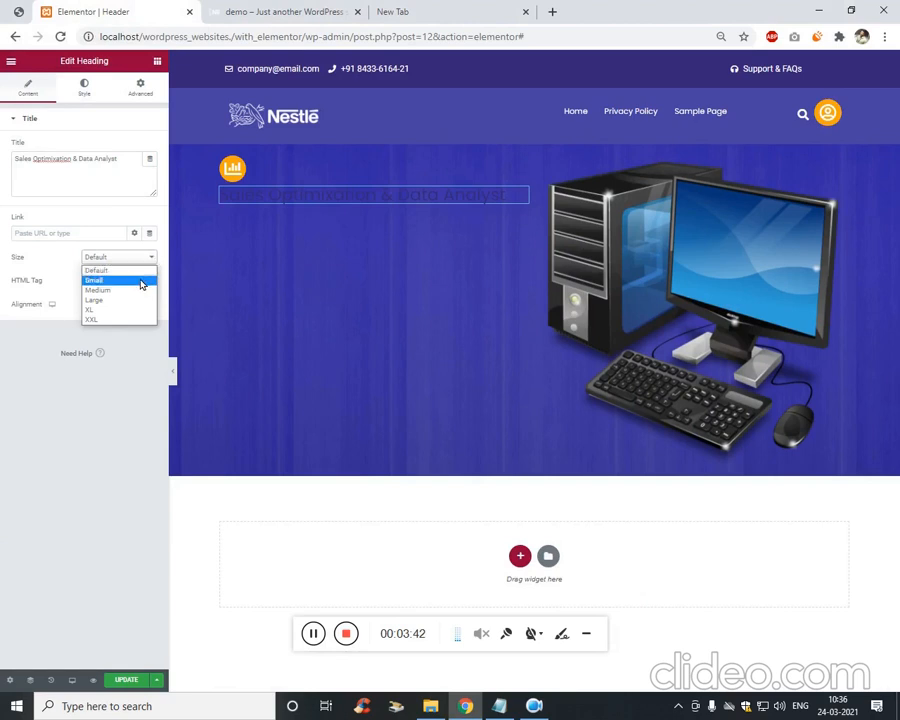
{"action": "left_click", "coordinate": [64, 381]}
{"action": "left_click", "coordinate": [85, 85]}
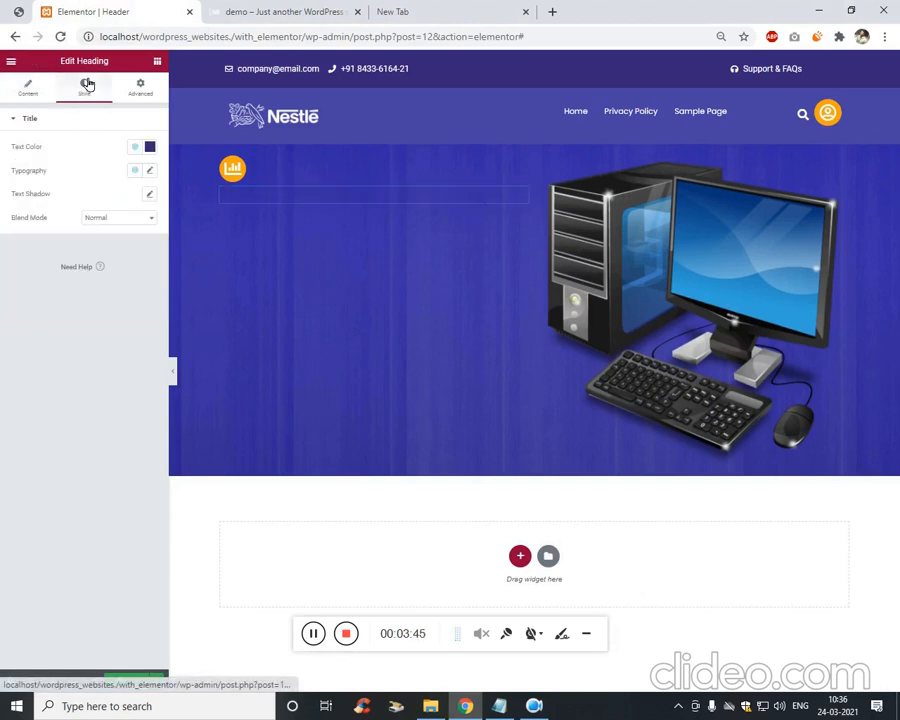
{"action": "left_click", "coordinate": [150, 146]}
{"action": "left_click_drag", "start_coordinate": [72, 262], "coordinate": [3, 180]}
{"action": "left_click", "coordinate": [52, 420]}
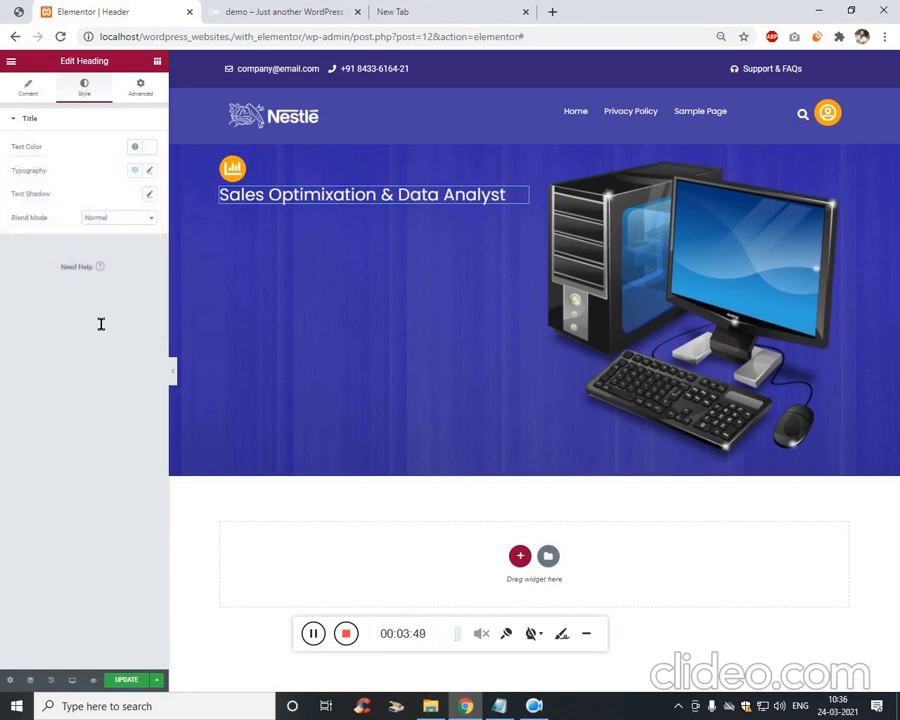
Adjust the heading's font size in Typography, trying values up to 36.
{"action": "left_click", "coordinate": [150, 171]}
{"action": "left_click", "coordinate": [142, 262]}
{"action": "type", "text": "2"}
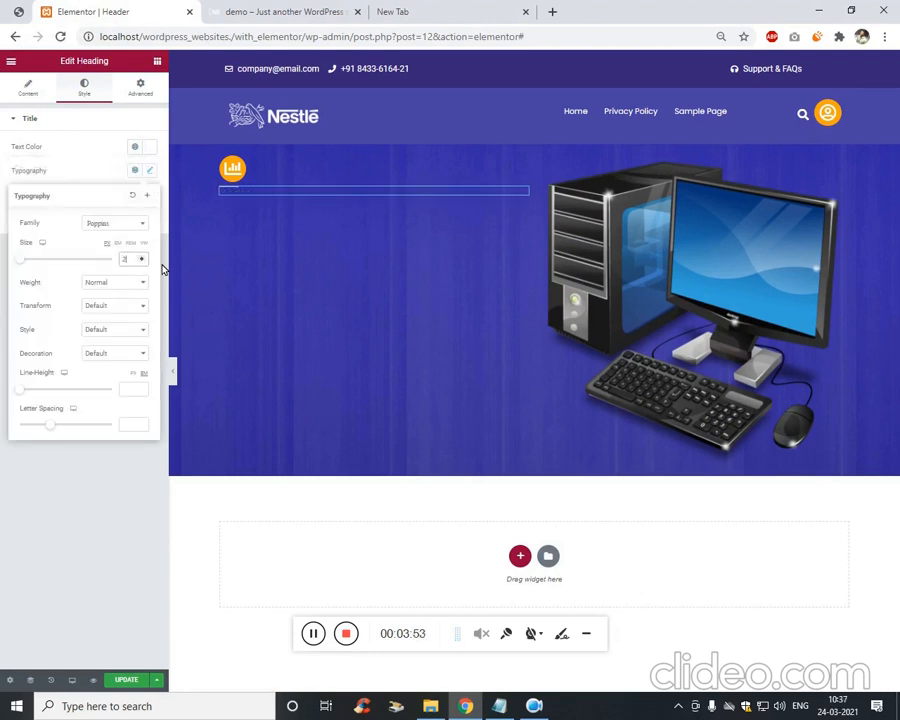
{"action": "key", "text": "Up"}
{"action": "key", "text": "Up"}
{"action": "key", "text": "Up"}
{"action": "key", "text": "Up"}
{"action": "key", "text": "Up"}
{"action": "key", "text": "Up"}
{"action": "key", "text": "Up"}
{"action": "key", "text": "Up"}
{"action": "key", "text": "Up"}
{"action": "key", "text": "Up"}
{"action": "key", "text": "Up"}
{"action": "key", "text": "Up"}
{"action": "key", "text": "Up"}
{"action": "key", "text": "Up"}
{"action": "key", "text": "Up"}
{"action": "key", "text": "Up"}
{"action": "key", "text": "Up"}
{"action": "key", "text": "Up"}
{"action": "key", "text": "Up"}
{"action": "key", "text": "Up"}
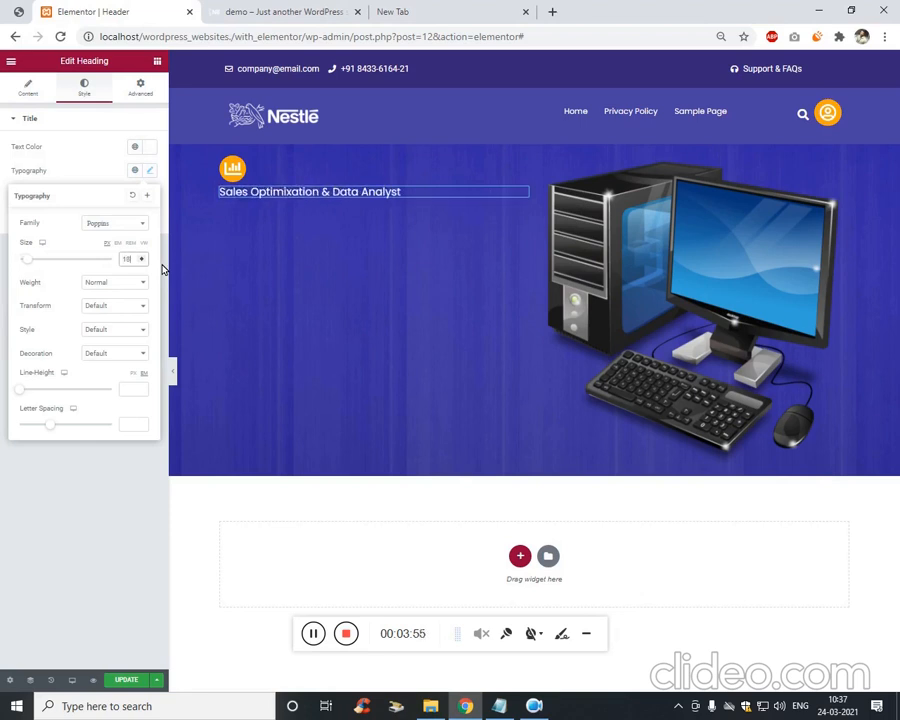
{"action": "key", "text": "Up"}
{"action": "key", "text": "Up"}
{"action": "key", "text": "Up"}
{"action": "key", "text": "Up"}
{"action": "key", "text": "Up"}
{"action": "key", "text": "Up"}
{"action": "key", "text": "Up"}
{"action": "key", "text": "Up"}
{"action": "key", "text": "Up"}
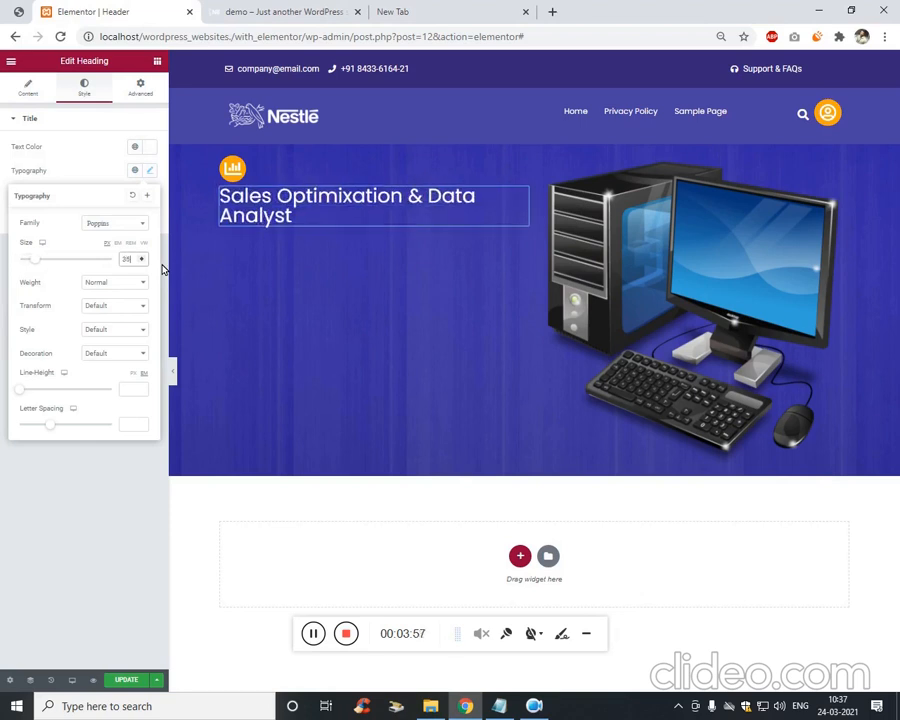
{"action": "key", "text": "Down"}
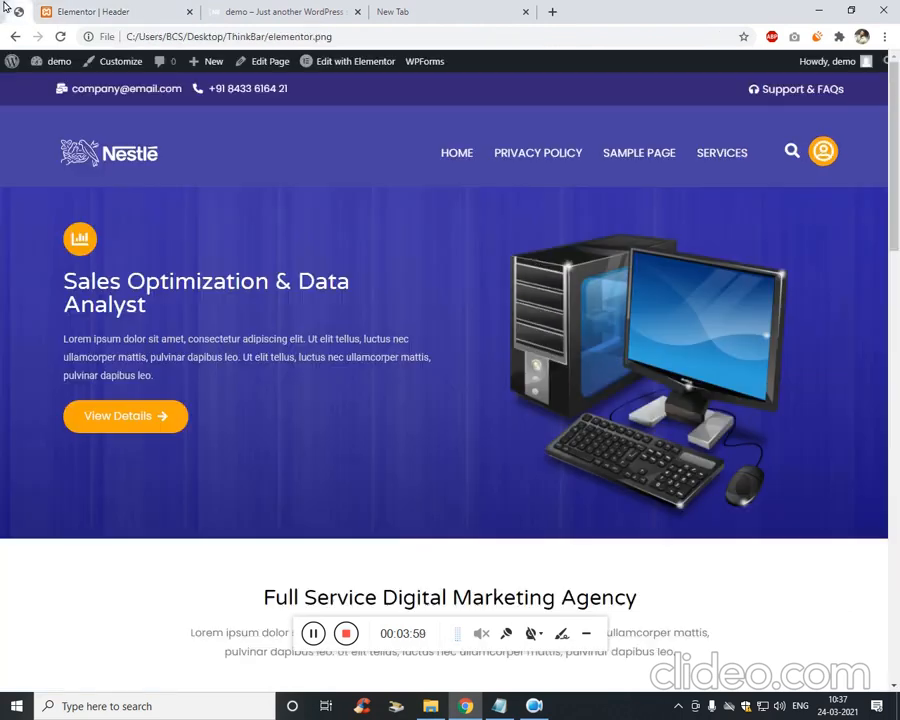
Set the heading's letter spacing to 0 and line height to 1.3.
{"action": "left_click", "coordinate": [16, 37]}
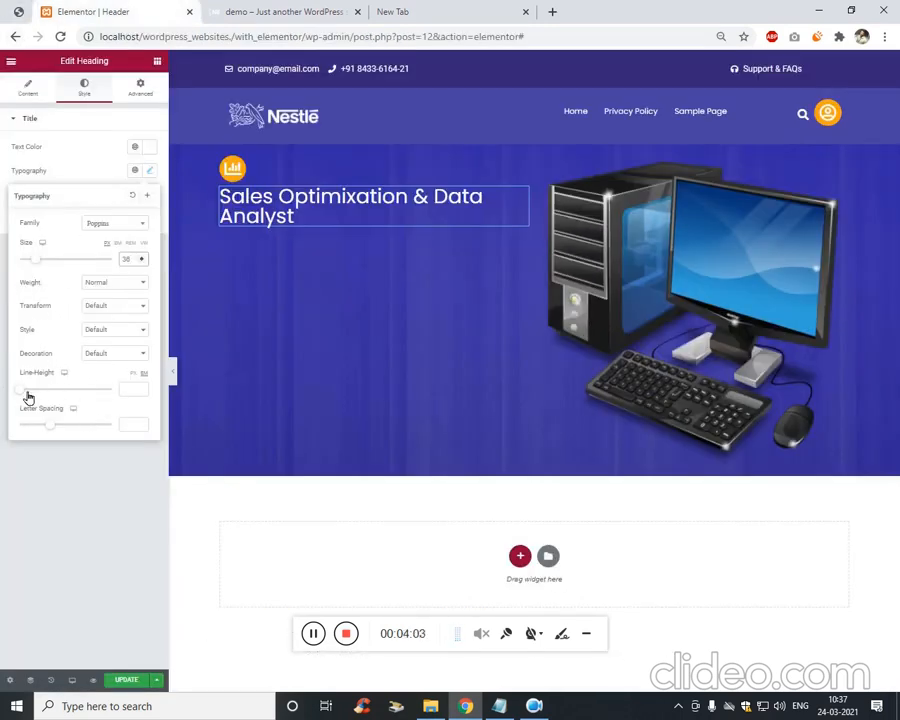
{"action": "mouse_move", "coordinate": [54, 424]}
{"action": "left_mouse_down"}
{"action": "mouse_move", "coordinate": [76, 424]}
{"action": "mouse_move", "coordinate": [50, 428]}
{"action": "mouse_move", "coordinate": [63, 427]}
{"action": "left_mouse_up"}
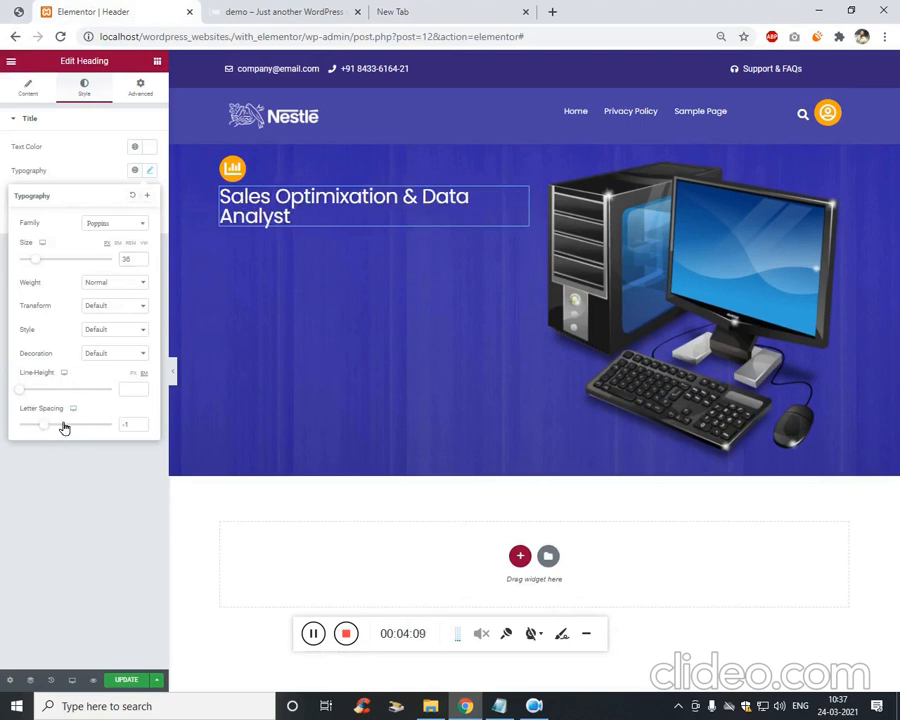
{"action": "left_click_drag", "start_coordinate": [121, 424], "coordinate": [266, 443]}
{"action": "type", "text": "0"}
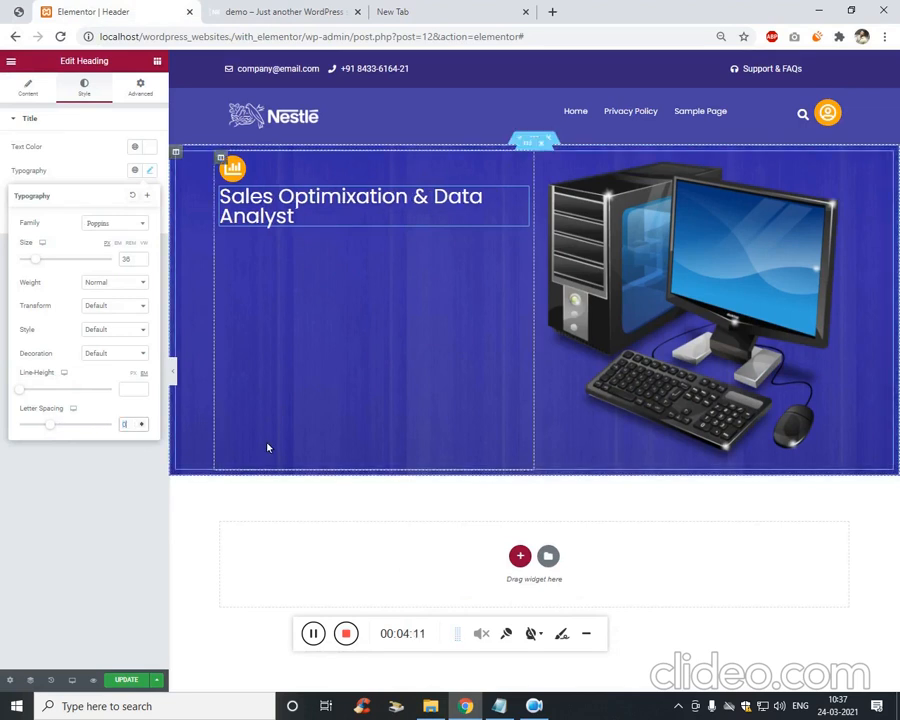
{"action": "left_click_drag", "start_coordinate": [22, 391], "coordinate": [34, 394]}
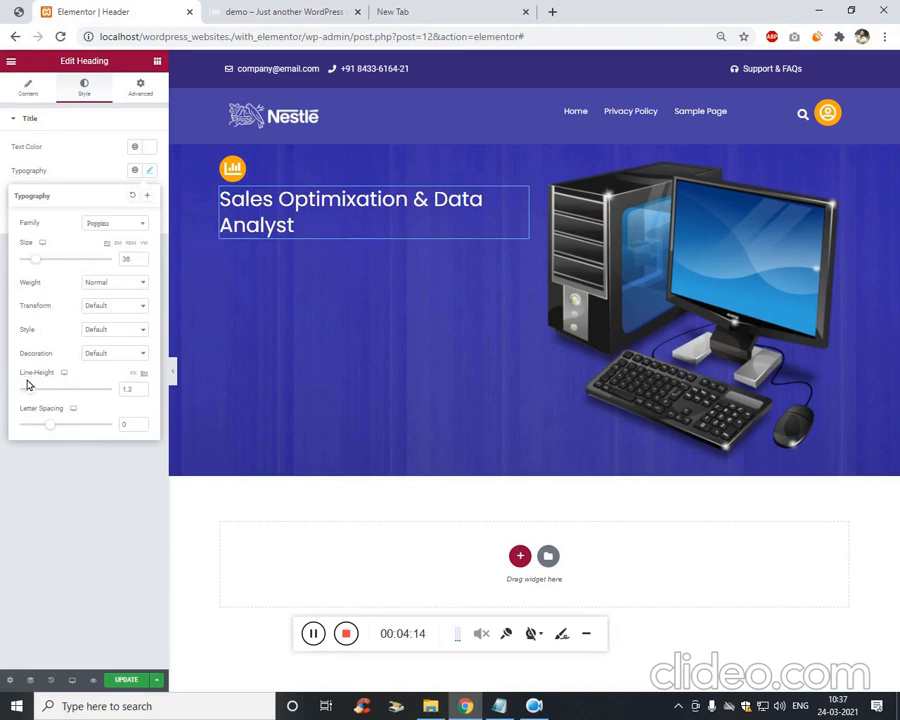
Compare against the reference design and set the heading font size to 40.
{"action": "left_click", "coordinate": [29, 5]}
{"action": "left_click", "coordinate": [104, 5]}
{"action": "left_click", "coordinate": [15, 12]}
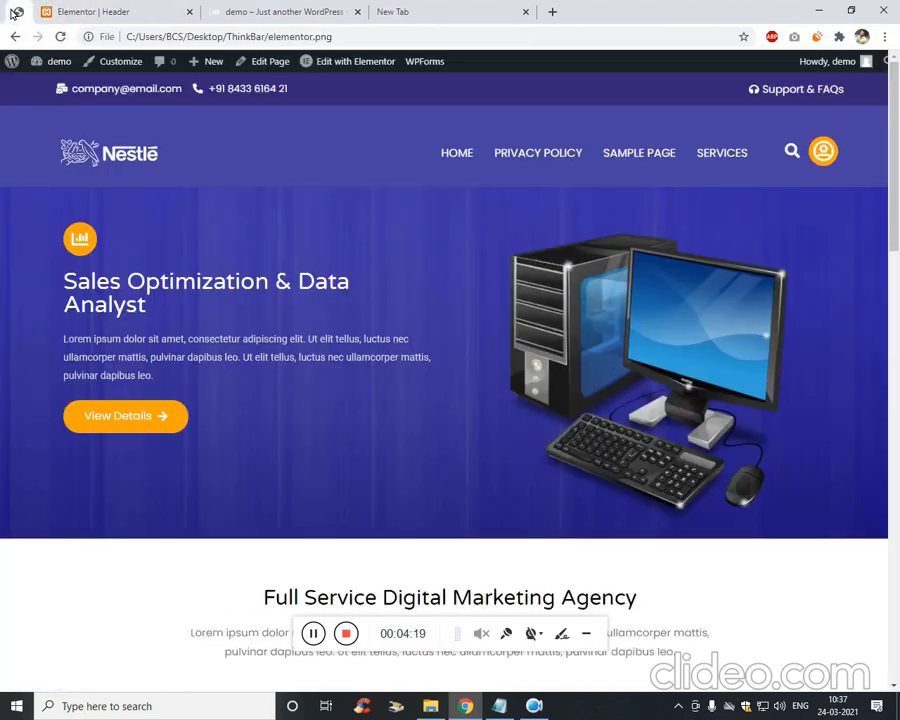
{"action": "left_click", "coordinate": [46, 9]}
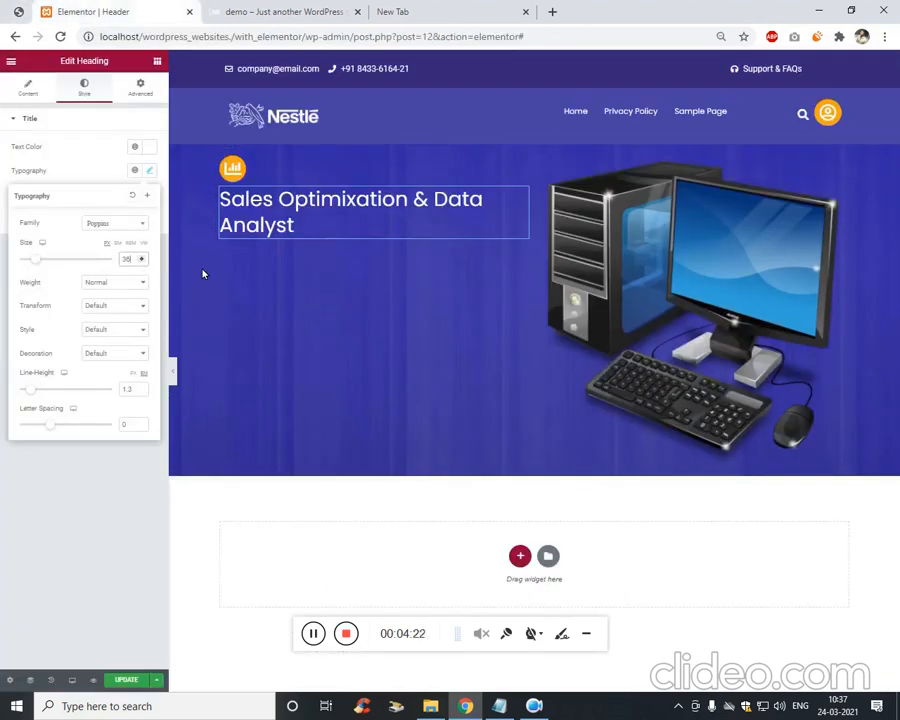
{"action": "key", "text": "BackSpace"}
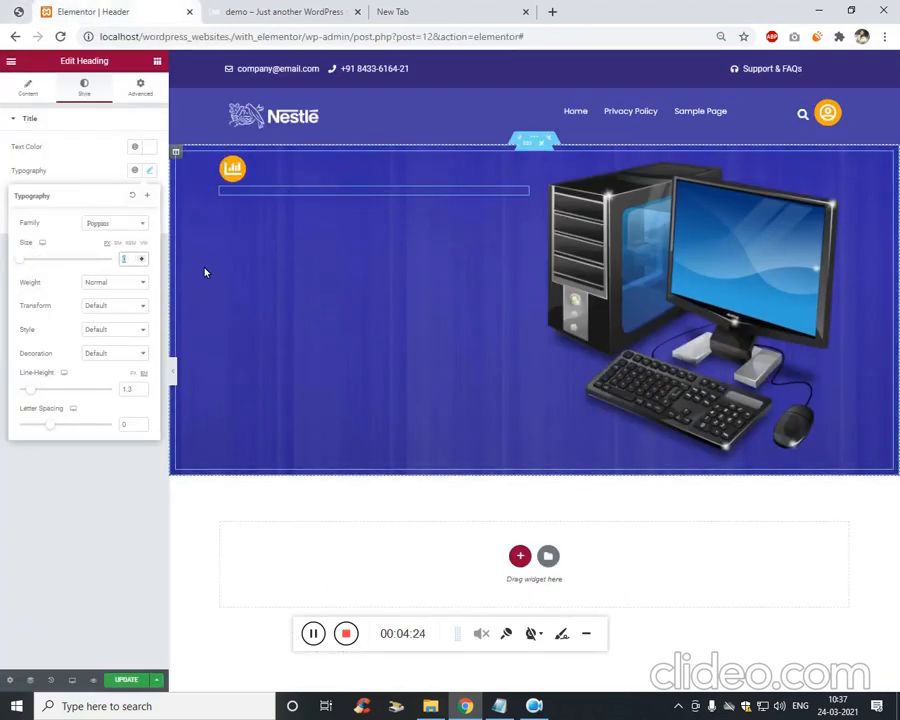
{"action": "key", "text": "BackSpace"}
{"action": "type", "text": "40"}
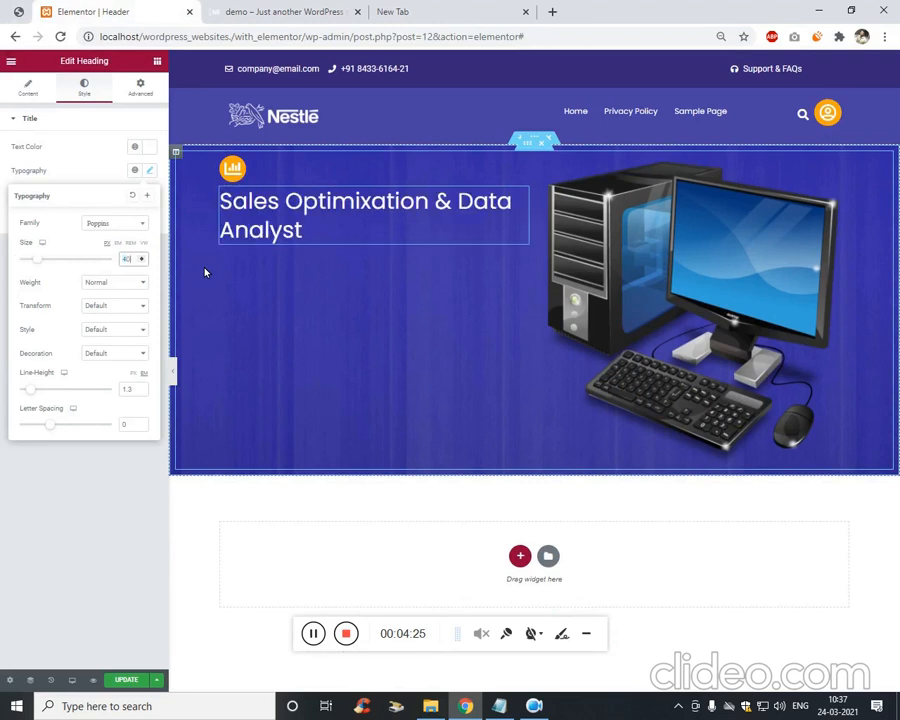
{"action": "left_click", "coordinate": [101, 509]}
{"action": "left_click", "coordinate": [150, 86]}
{"action": "left_click", "coordinate": [158, 62]}
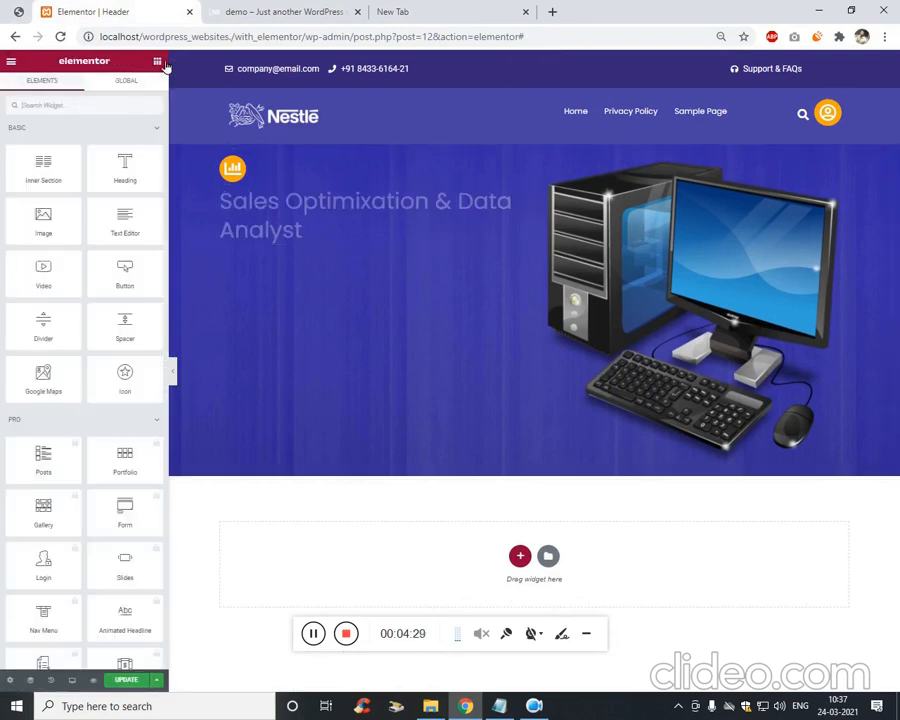
Add a Text Editor paragraph below the heading and lengthen it by duplicating part of its lorem ipsum text.
{"action": "left_click_drag", "start_coordinate": [125, 222], "coordinate": [280, 244]}
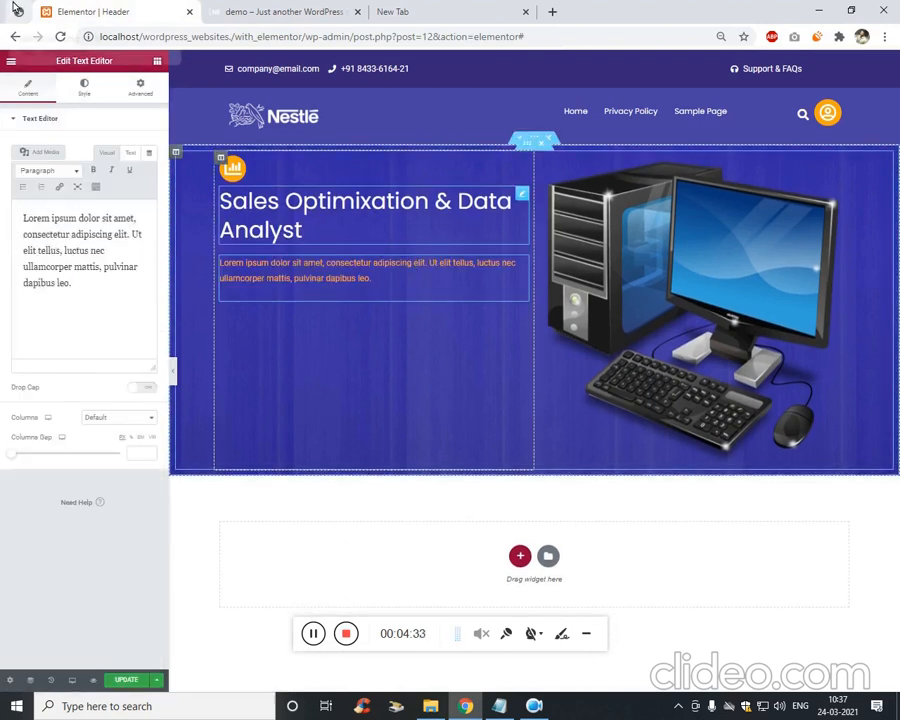
{"action": "left_click", "coordinate": [17, 9]}
{"action": "left_click", "coordinate": [146, 16]}
{"action": "left_click", "coordinate": [90, 259]}
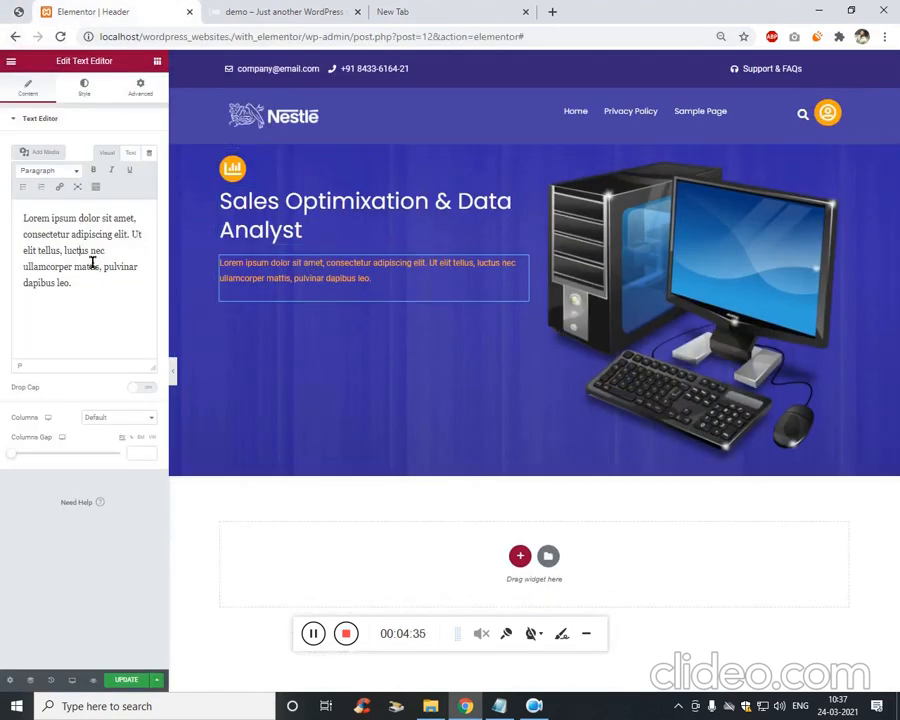
{"action": "left_click_drag", "start_coordinate": [62, 250], "coordinate": [92, 299]}
{"action": "key", "text": "ctrl+c"}
{"action": "left_click", "coordinate": [106, 297]}
{"action": "key", "text": "ctrl+v"}
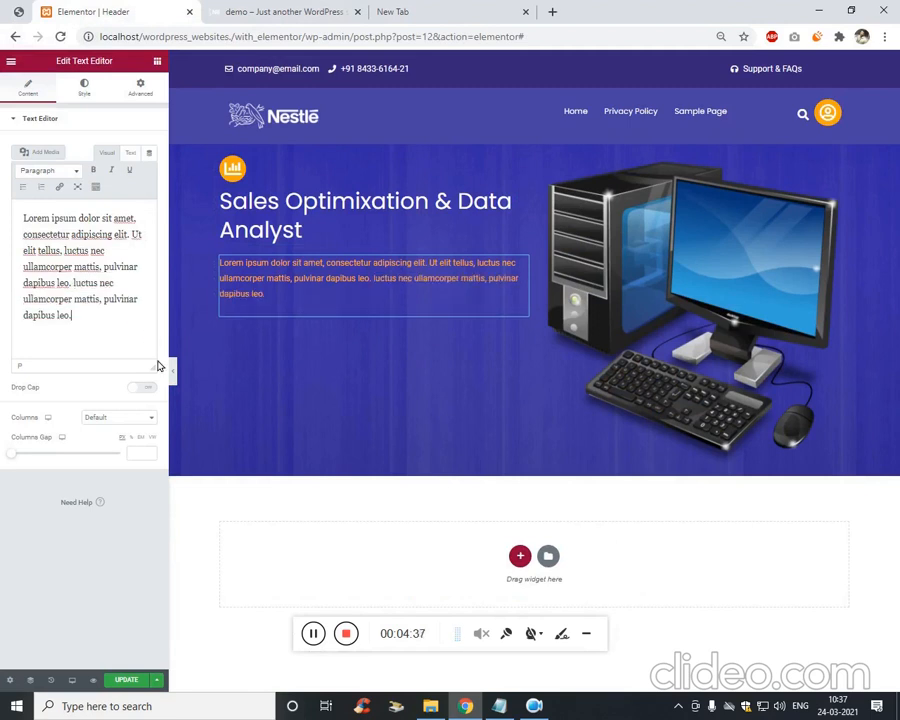
Set the paragraph's text colour to white (#FFFFFF).
{"action": "left_click", "coordinate": [84, 88]}
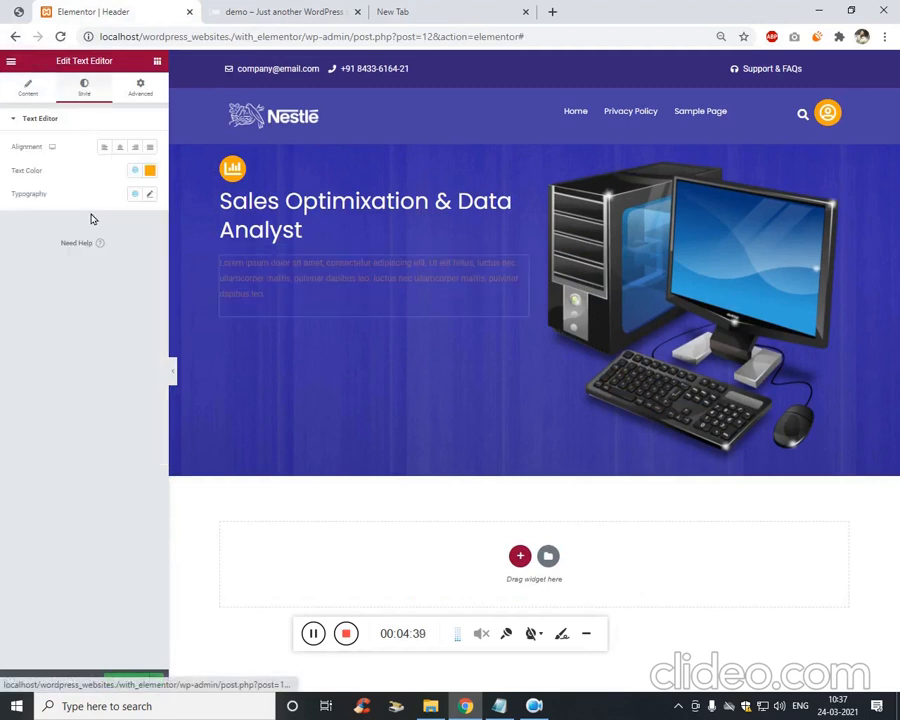
{"action": "left_click", "coordinate": [154, 173]}
{"action": "left_click_drag", "start_coordinate": [57, 243], "coordinate": [10, 196]}
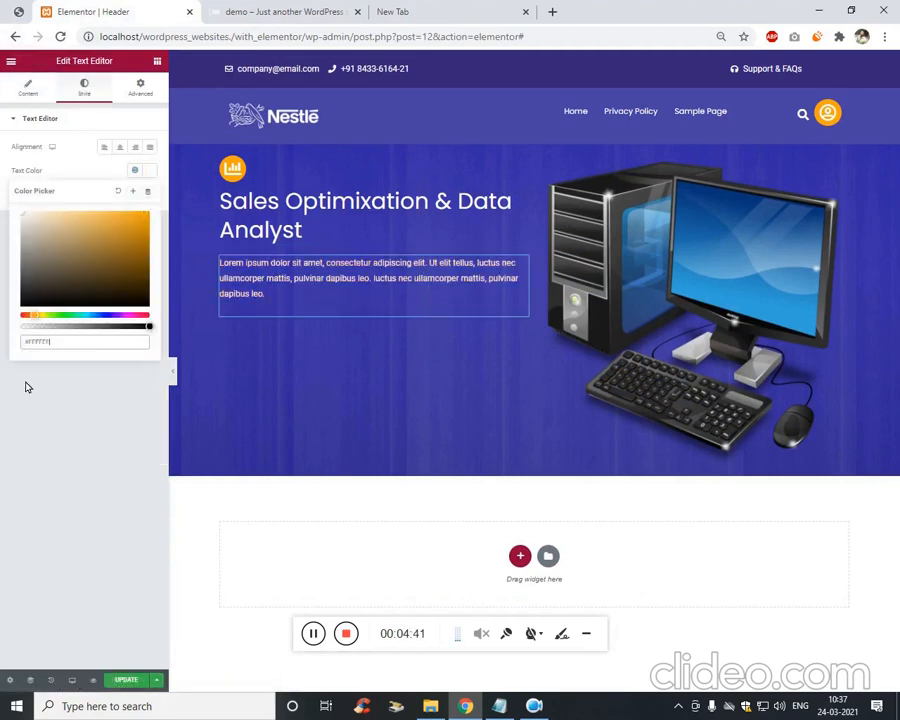
{"action": "left_click", "coordinate": [27, 387]}
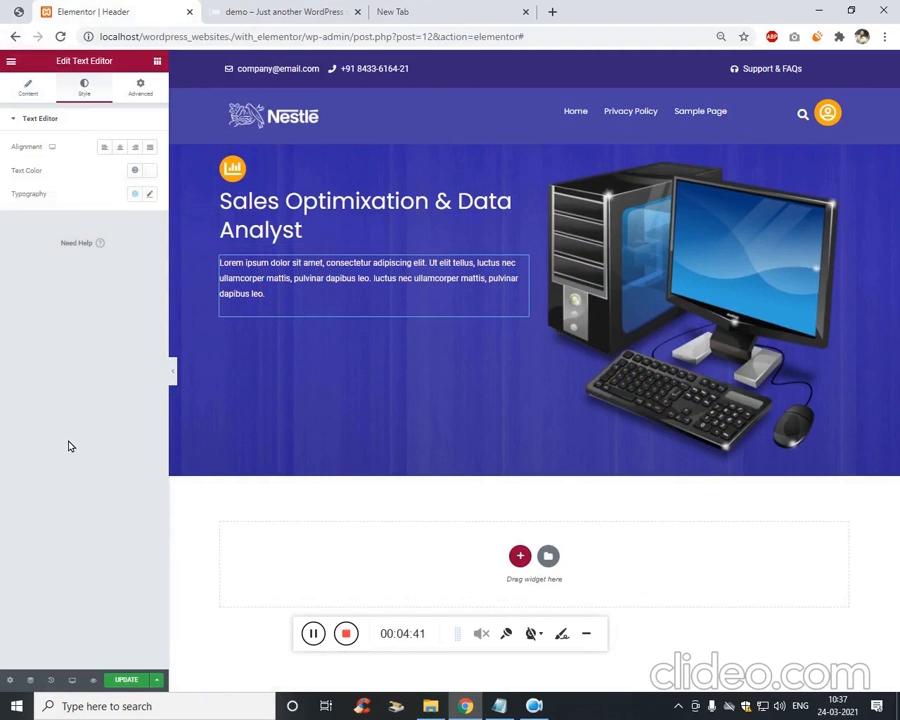
{"action": "left_click", "coordinate": [156, 85]}
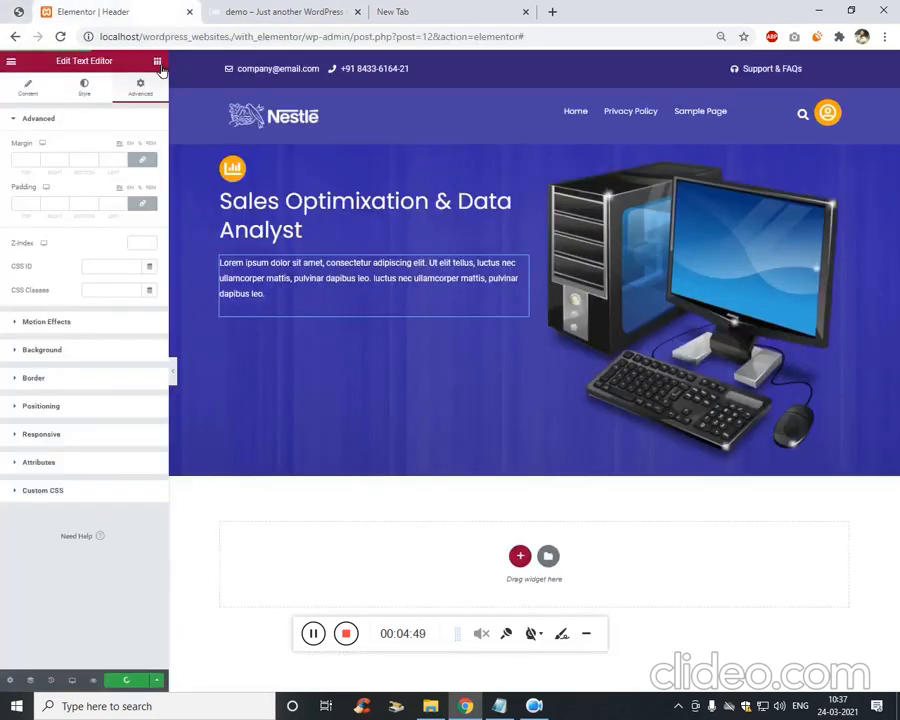
{"action": "left_click", "coordinate": [158, 63]}
{"action": "type", "text": "button"}
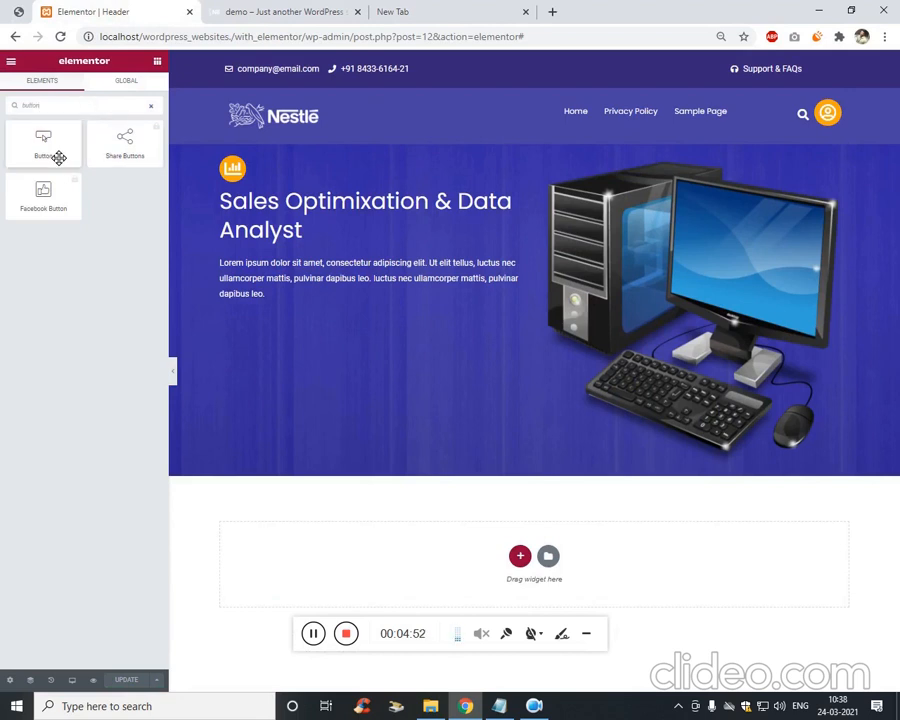
Place a Button widget under the paragraph and relabel it 'View Details'.
{"action": "left_click_drag", "start_coordinate": [58, 157], "coordinate": [285, 325]}
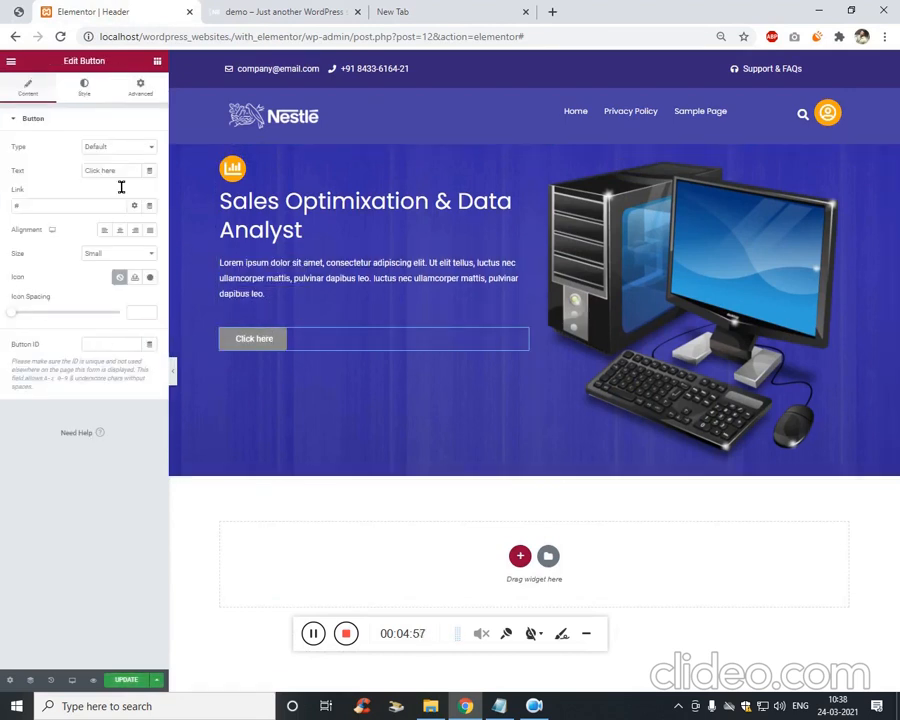
{"action": "left_click", "coordinate": [4, 13]}
{"action": "left_click", "coordinate": [85, 8]}
{"action": "key", "text": "ctrl+a"}
{"action": "type", "text": "Viewe"}
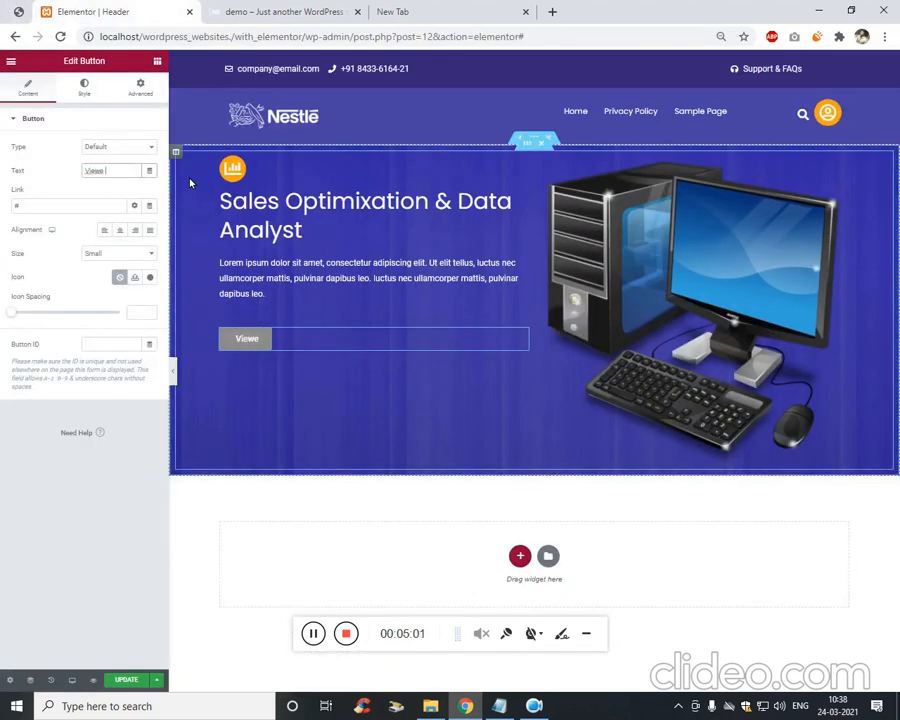
{"action": "key", "text": "ctrl+0"}
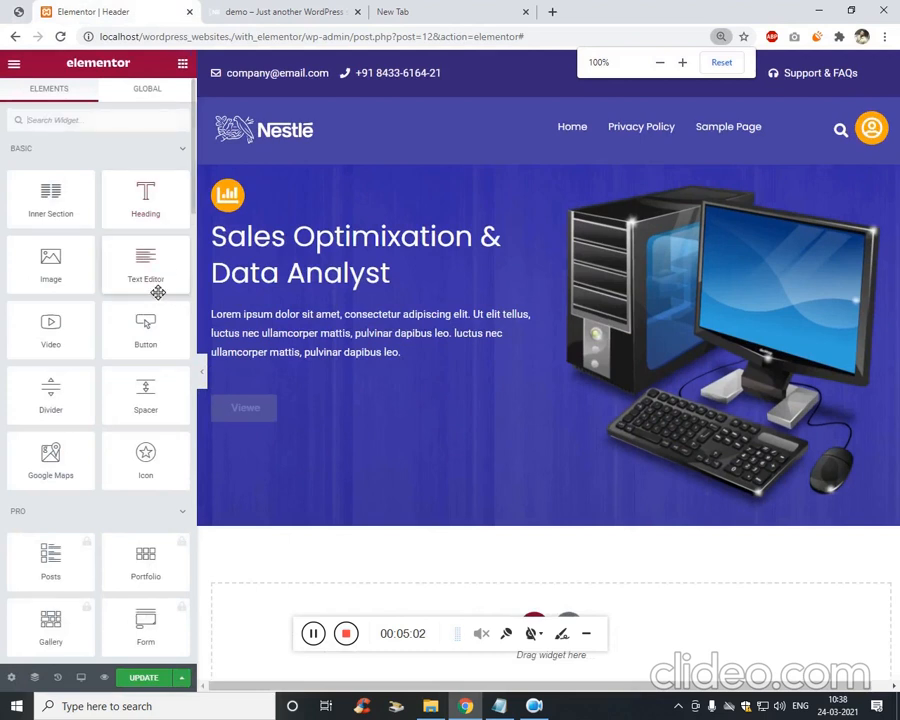
{"action": "left_click", "coordinate": [242, 407]}
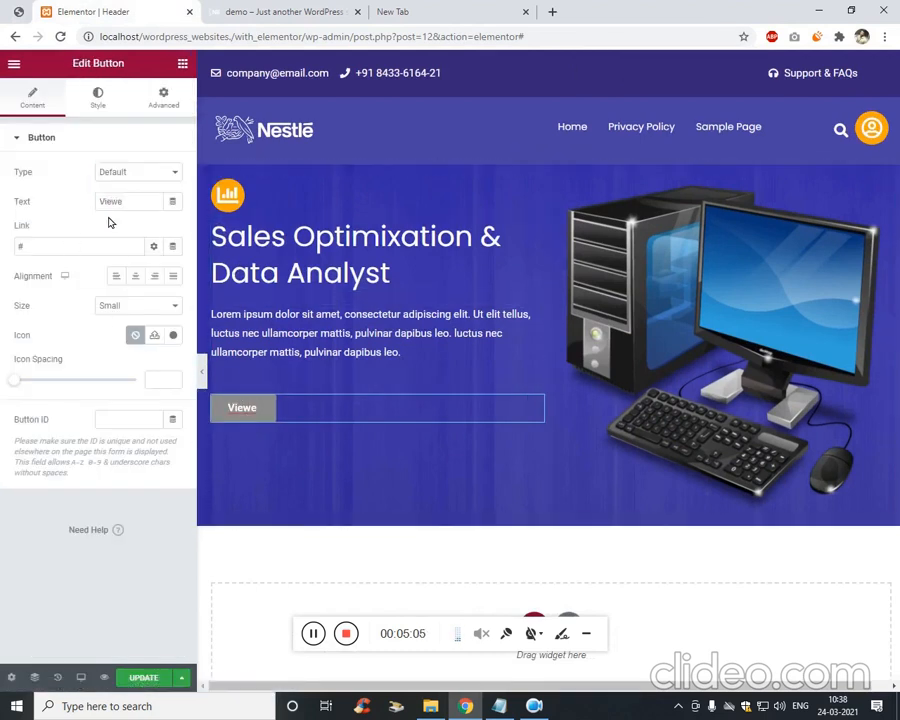
{"action": "key", "text": "ctrl+a"}
{"action": "type", "text": "View D"}
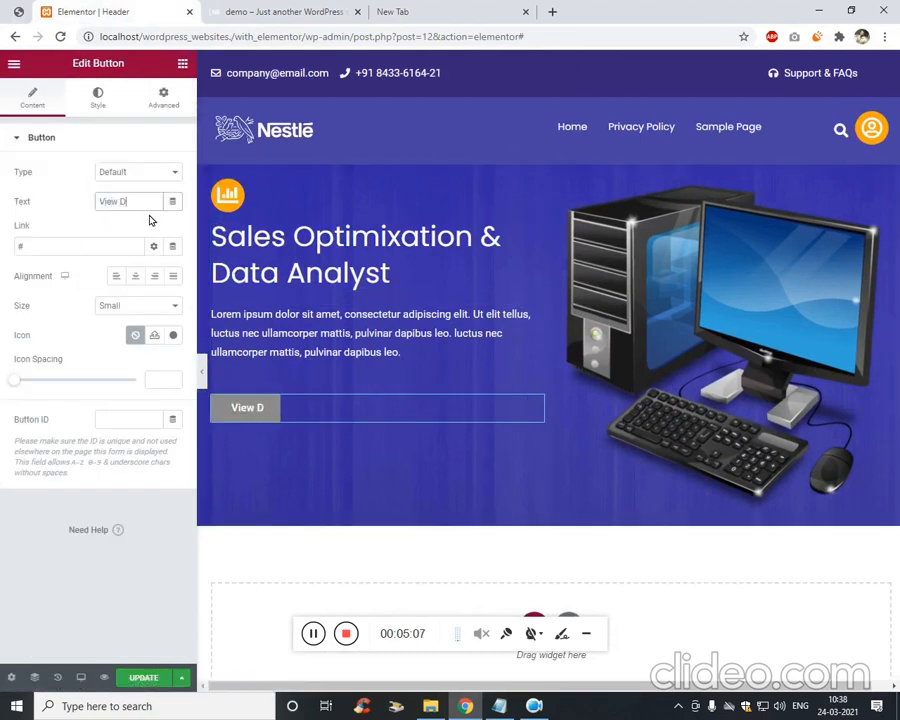
{"action": "type", "text": "etails"}
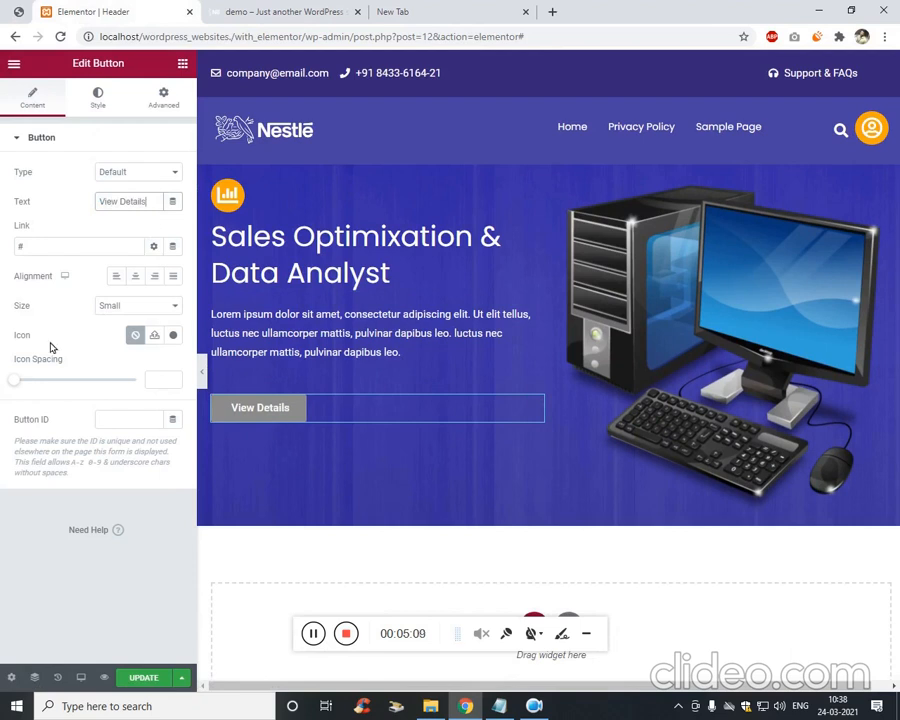
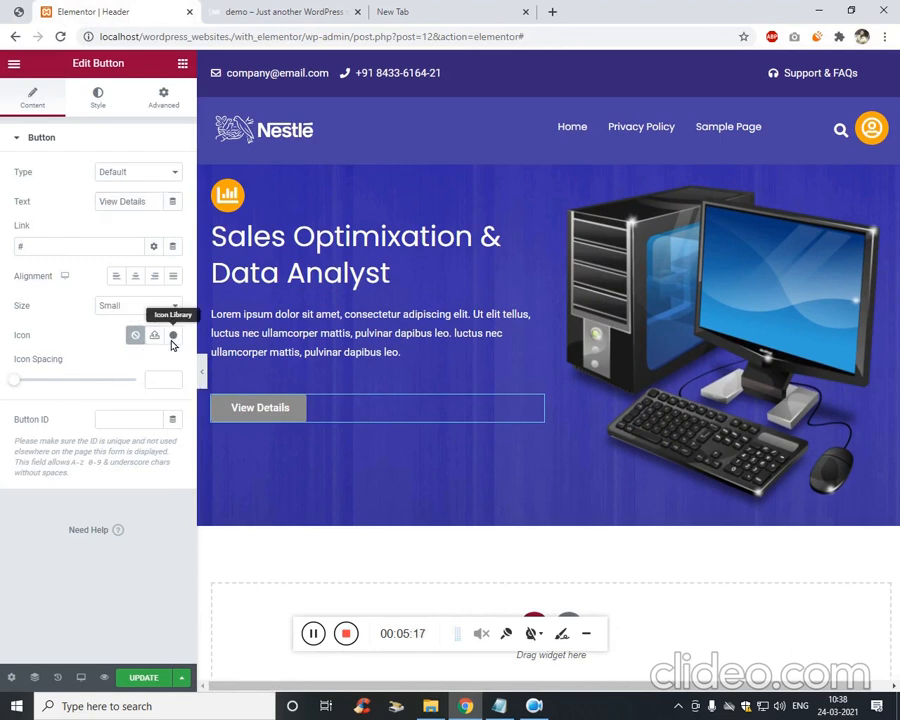
Add the 'Arrow right' icon (searched 'arr') to the View Details button, after the text.
{"action": "left_click", "coordinate": [174, 341]}
{"action": "left_click", "coordinate": [382, 160]}
{"action": "type", "text": "arr"}
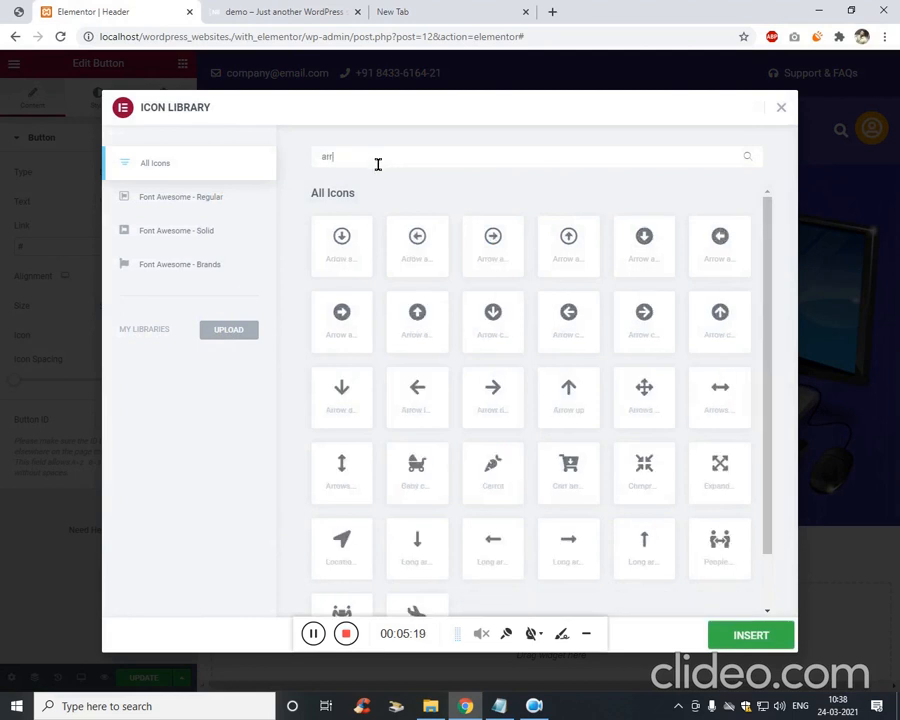
{"action": "left_click", "coordinate": [490, 412]}
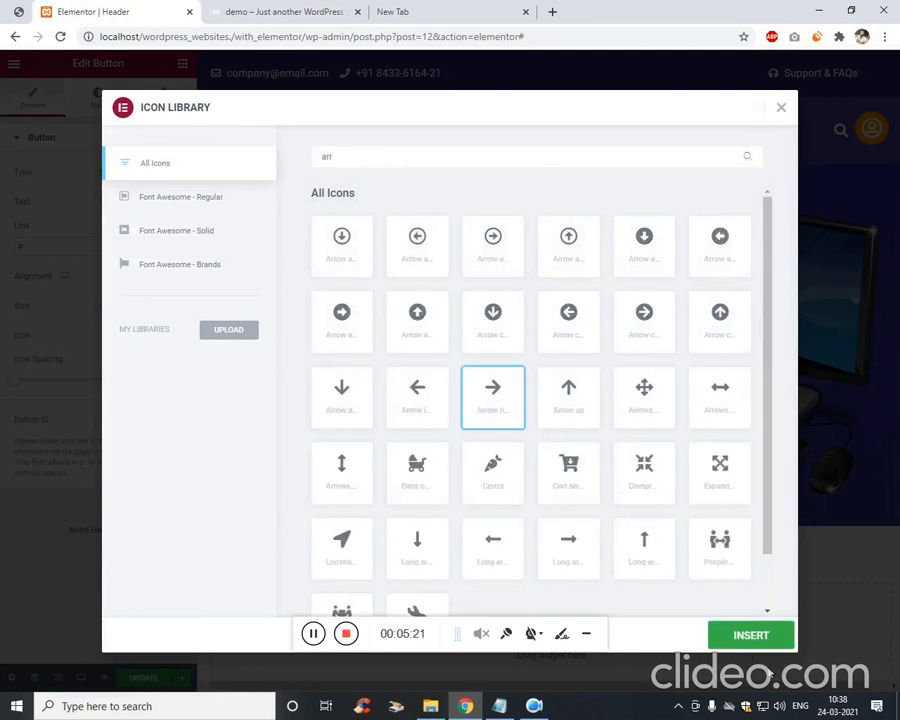
{"action": "left_click", "coordinate": [751, 636]}
{"action": "left_click", "coordinate": [128, 365]}
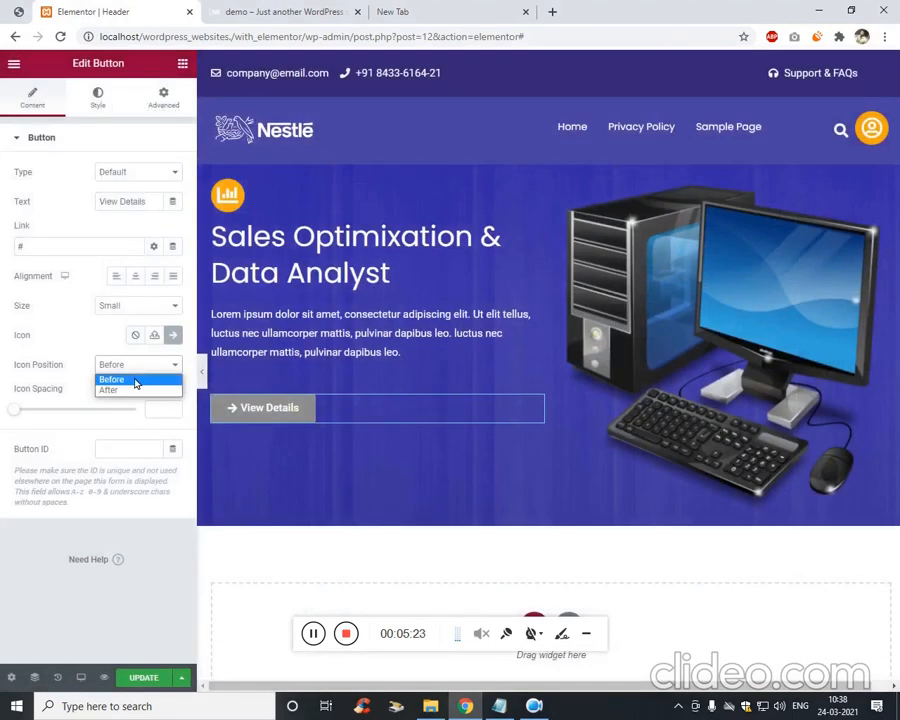
{"action": "left_click", "coordinate": [133, 389]}
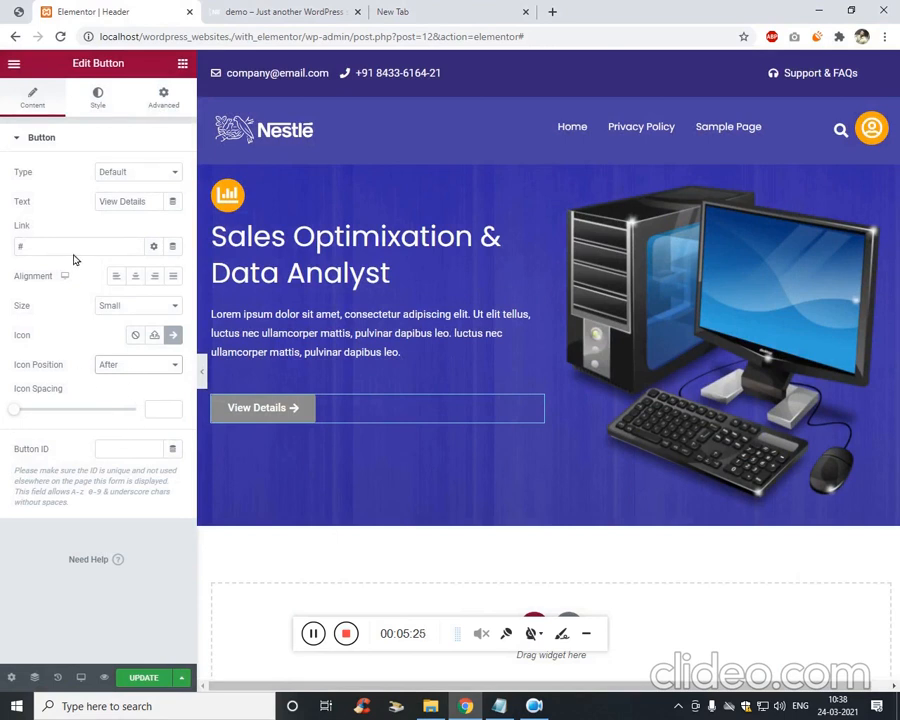
{"action": "left_click", "coordinate": [98, 98]}
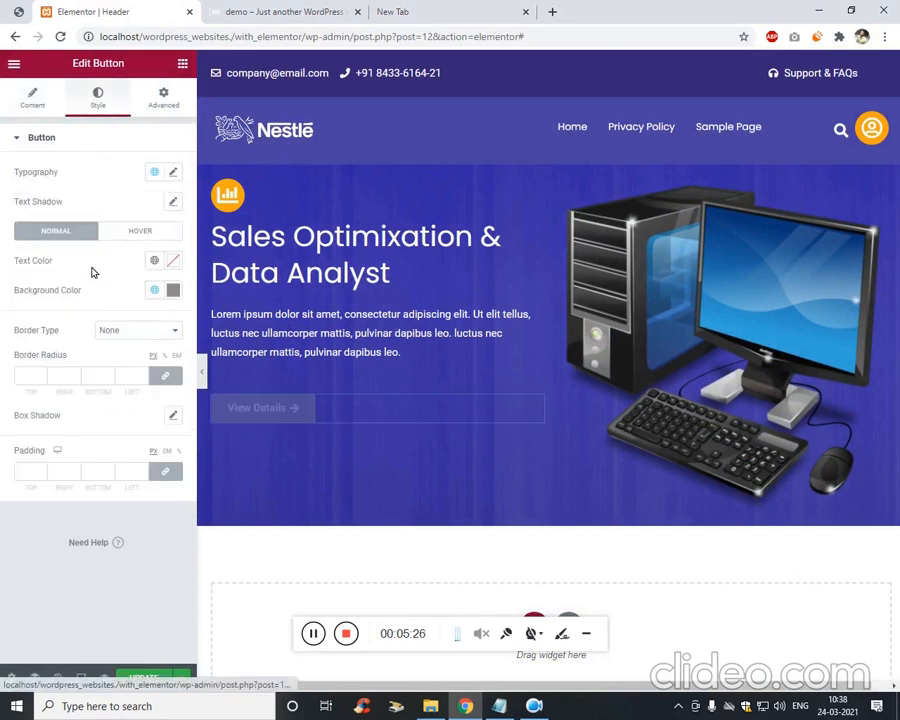
Set the button background to the global Text colour.
{"action": "left_click", "coordinate": [163, 104]}
{"action": "left_click", "coordinate": [98, 98]}
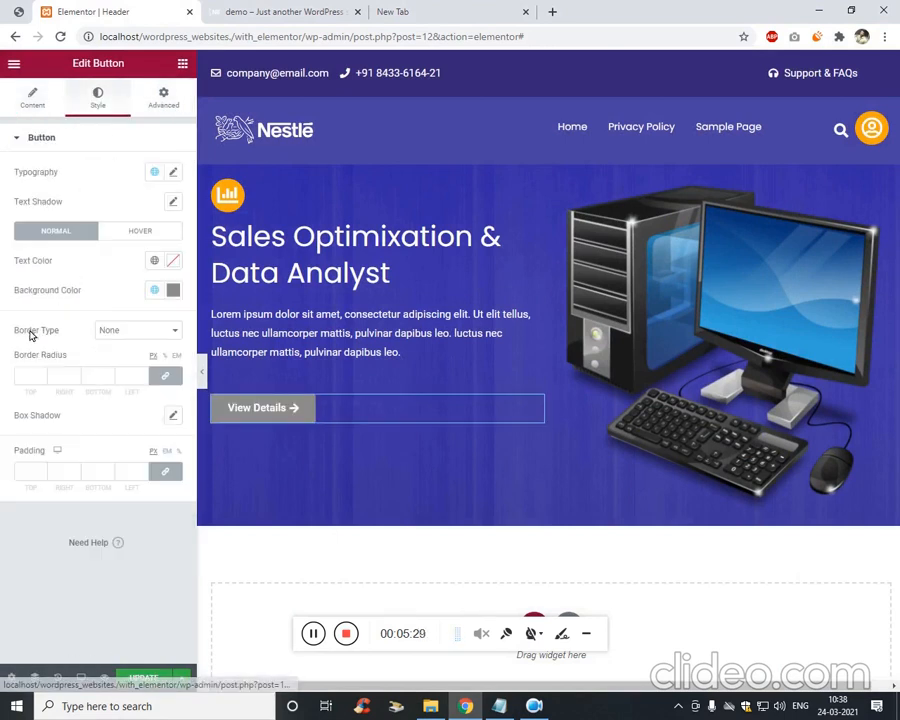
{"action": "left_click", "coordinate": [173, 290]}
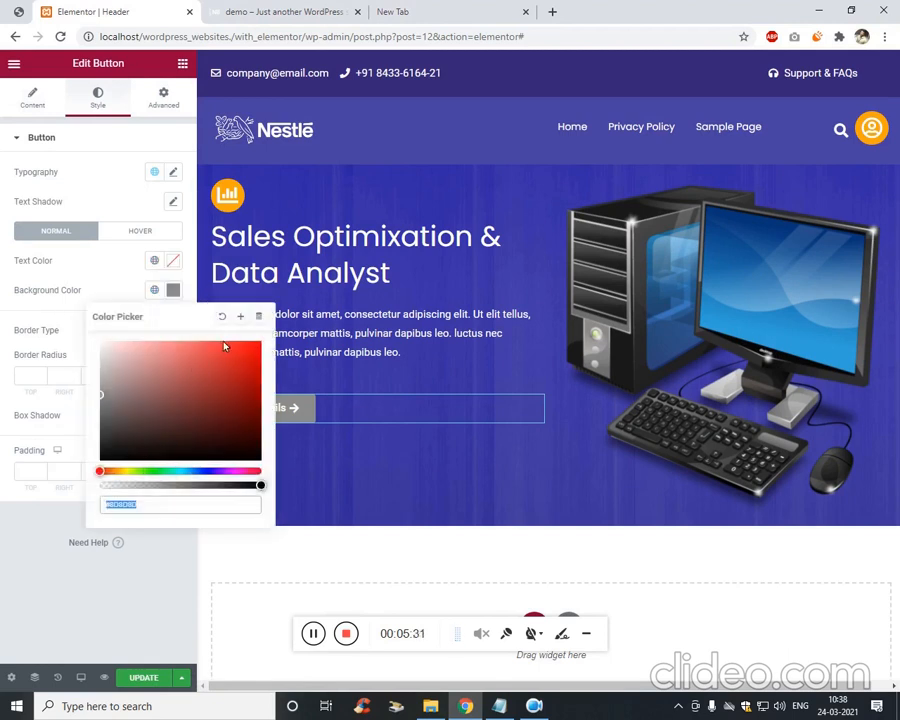
{"action": "left_click", "coordinate": [154, 290]}
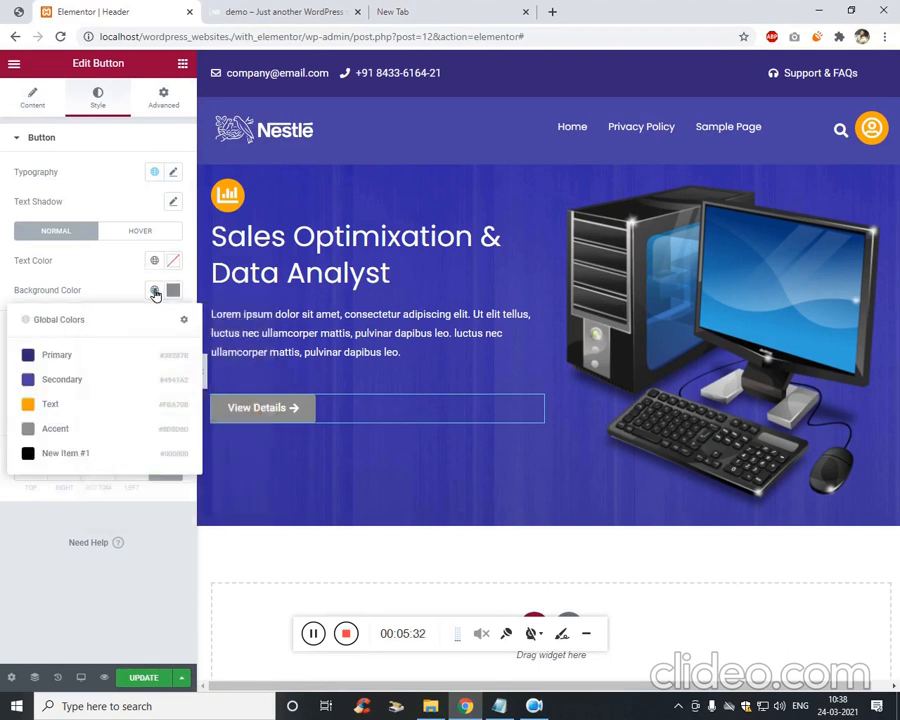
{"action": "left_click", "coordinate": [61, 399]}
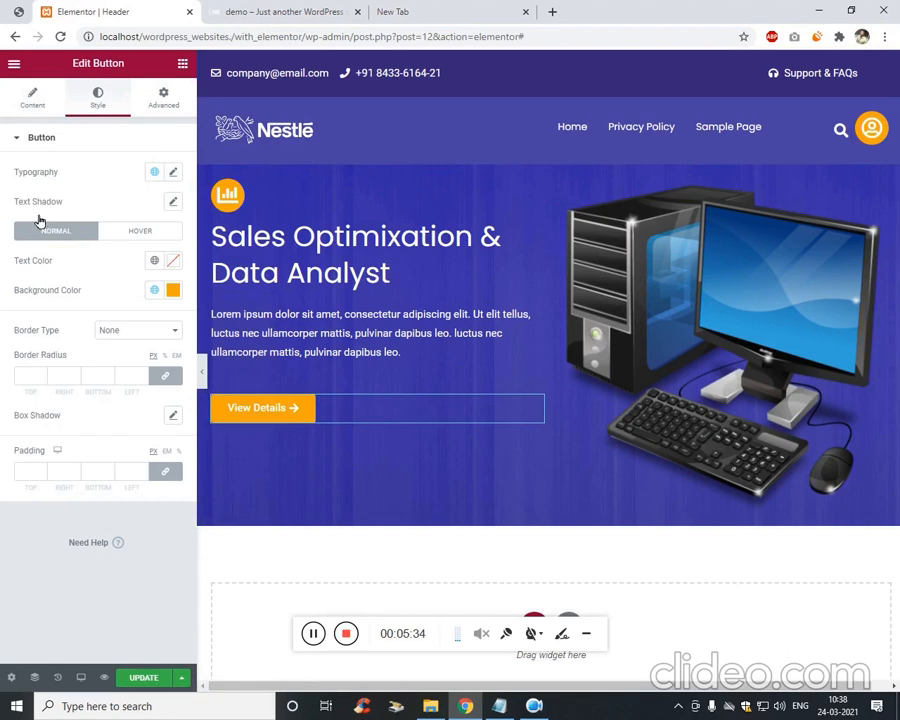
{"action": "left_click", "coordinate": [19, 13]}
{"action": "left_click", "coordinate": [93, 9]}
Give the button a 20px border radius and 13px padding.
{"action": "left_click", "coordinate": [41, 378]}
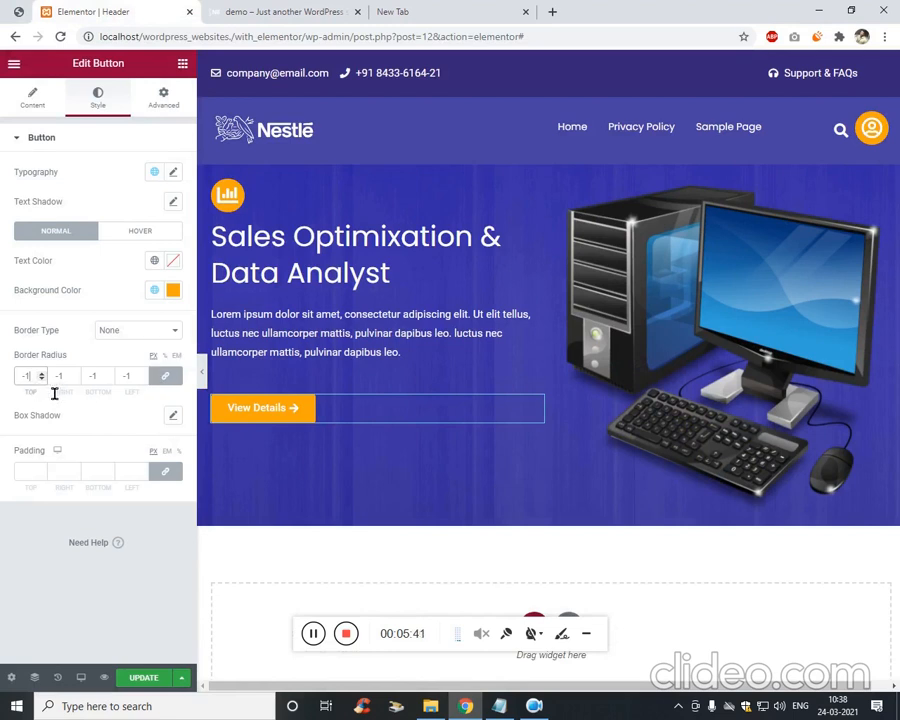
{"action": "type", "text": "20"}
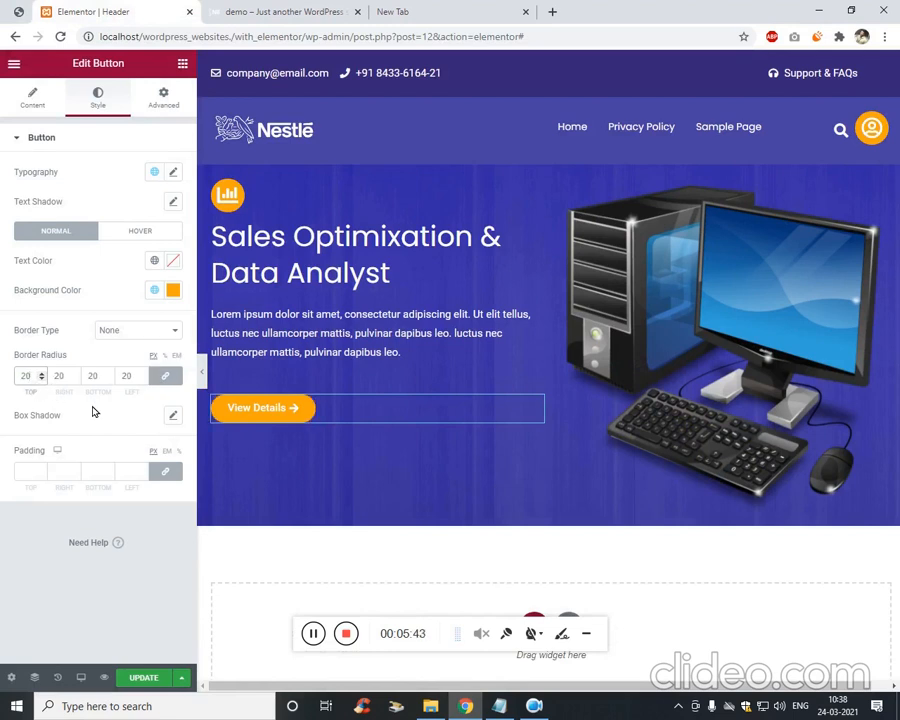
{"action": "left_click", "coordinate": [5, 12]}
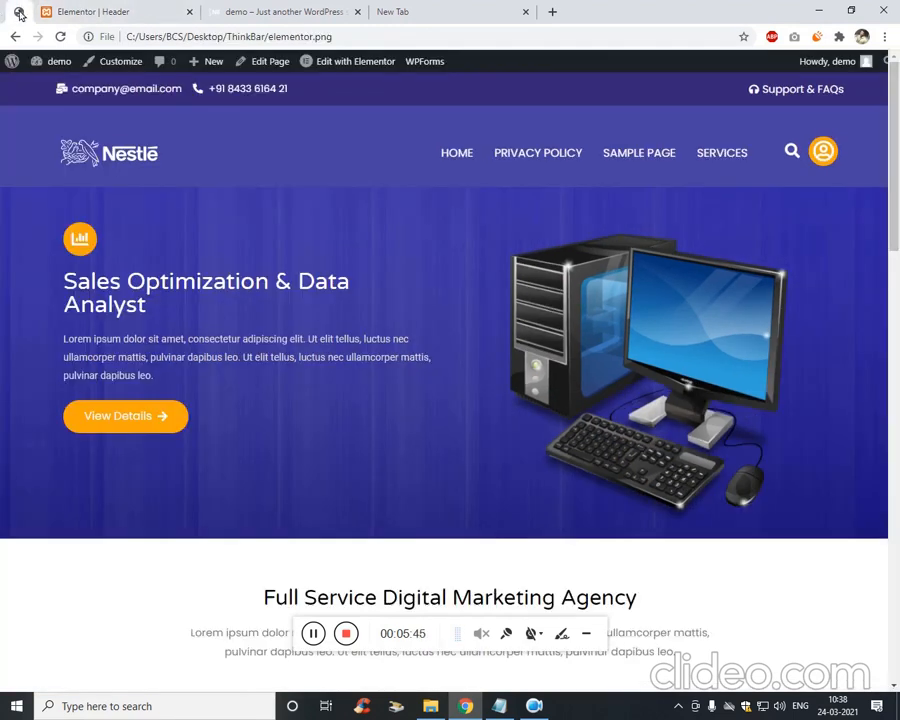
{"action": "left_click", "coordinate": [91, 8]}
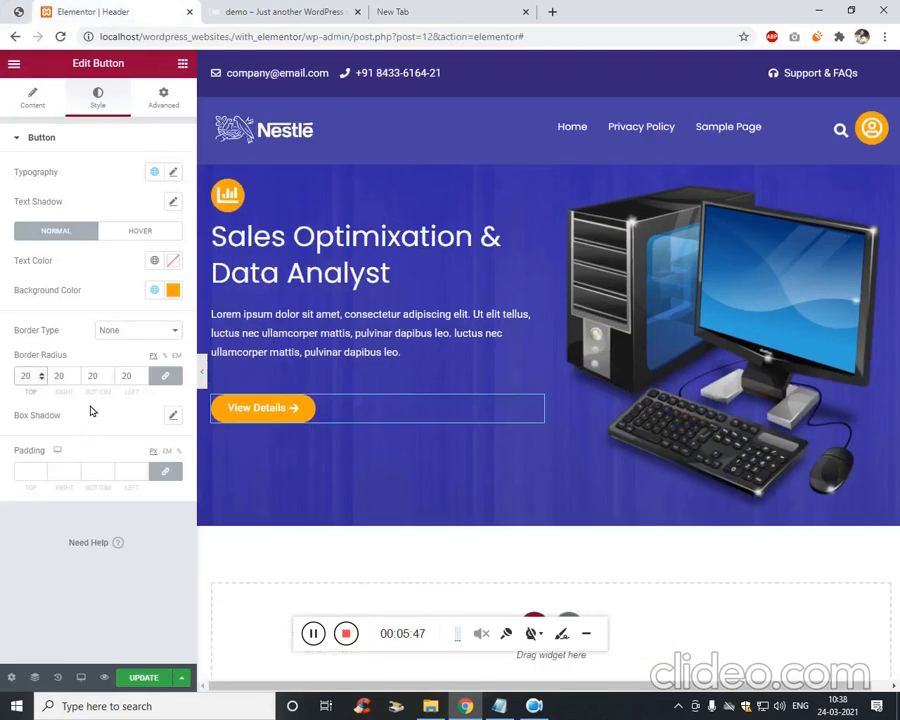
{"action": "left_click", "coordinate": [42, 469]}
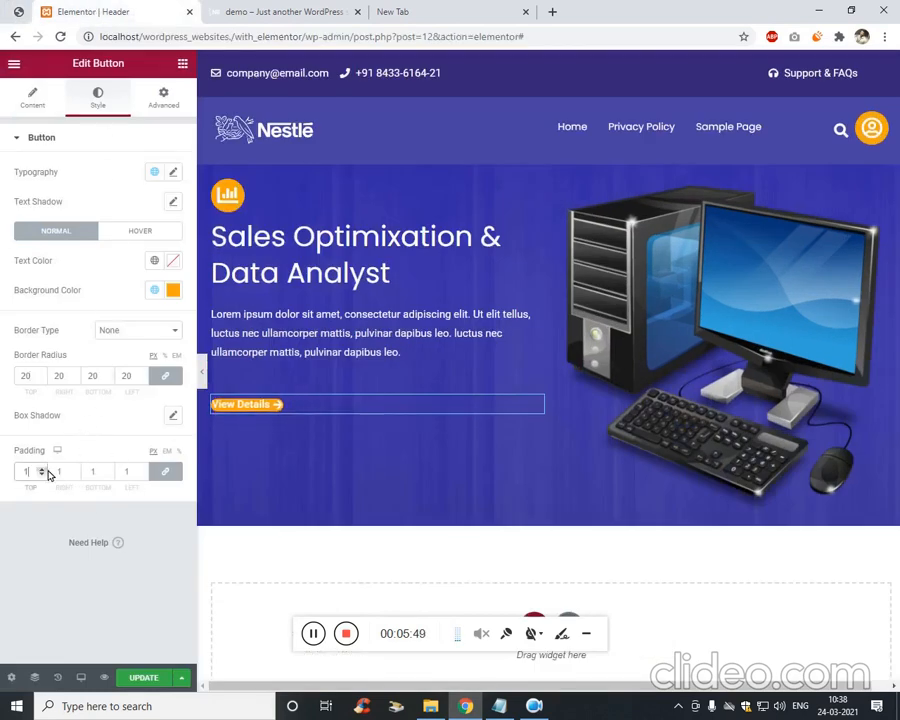
{"action": "key", "text": "Up"}
{"action": "key", "text": "Up"}
{"action": "key", "text": "Up"}
{"action": "key", "text": "Up"}
{"action": "key", "text": "Up"}
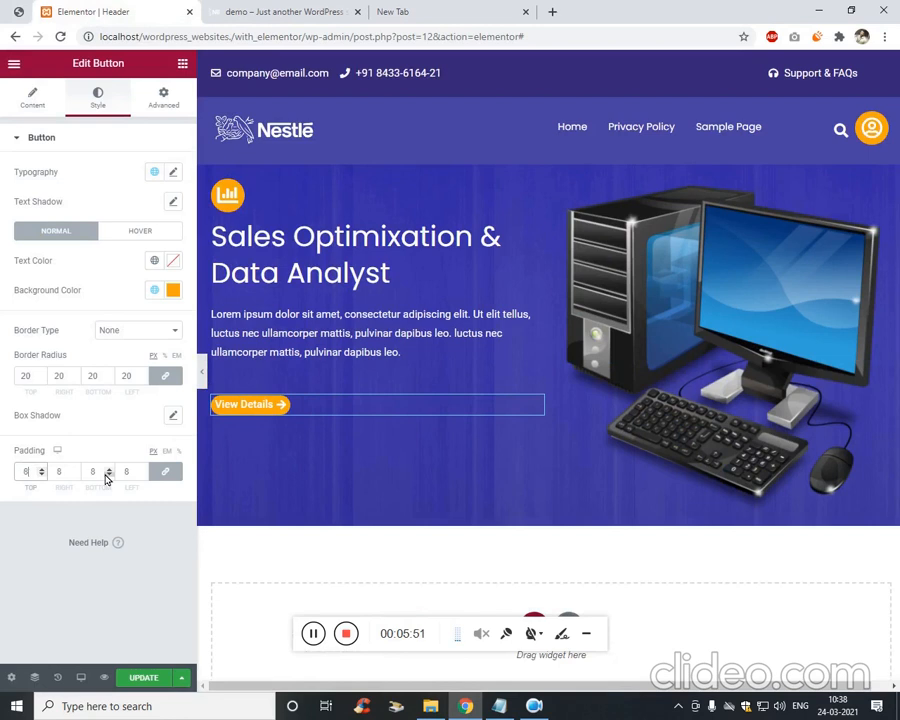
{"action": "key", "text": "Up"}
{"action": "key", "text": "Up"}
{"action": "key", "text": "Up"}
{"action": "key", "text": "Up"}
{"action": "key", "text": "Up"}
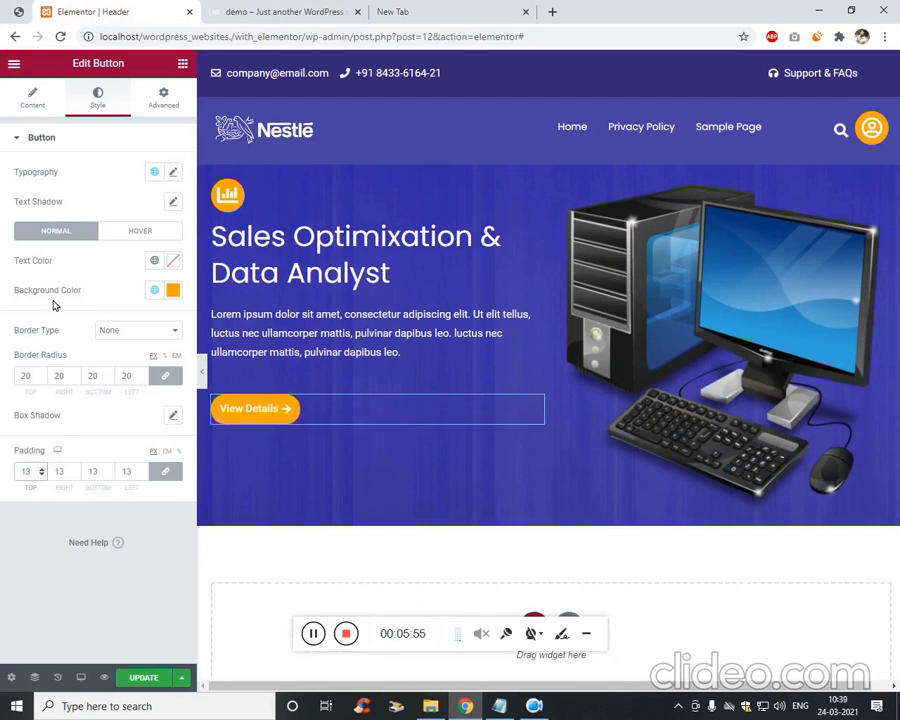
Set the button's typography size to 17px.
{"action": "left_click", "coordinate": [174, 173]}
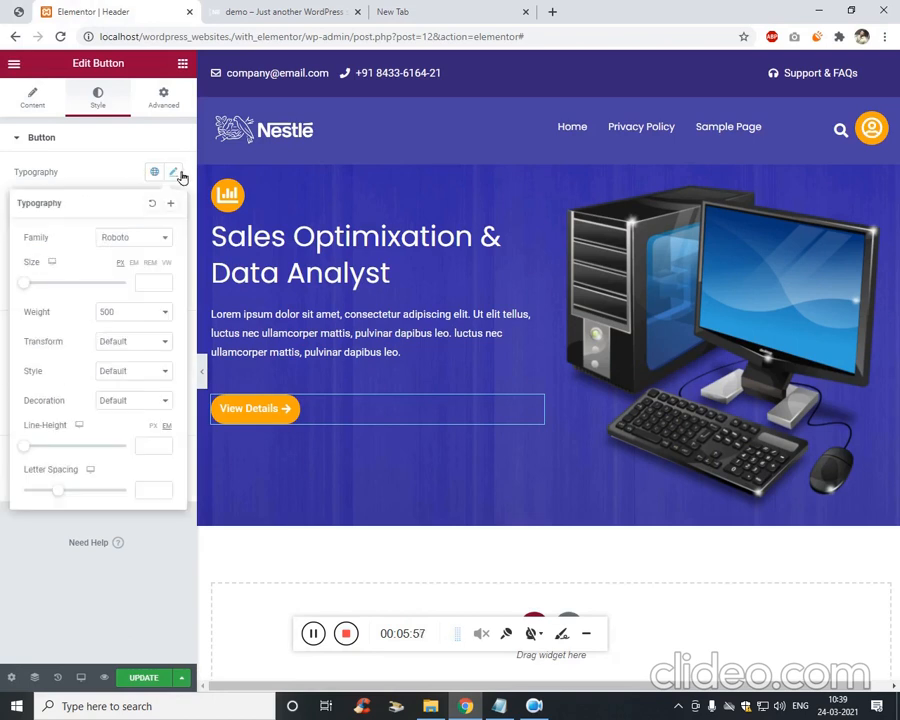
{"action": "left_click", "coordinate": [158, 284]}
{"action": "type", "text": "14"}
{"action": "key", "text": "Up"}
{"action": "key", "text": "Up"}
{"action": "key", "text": "Up"}
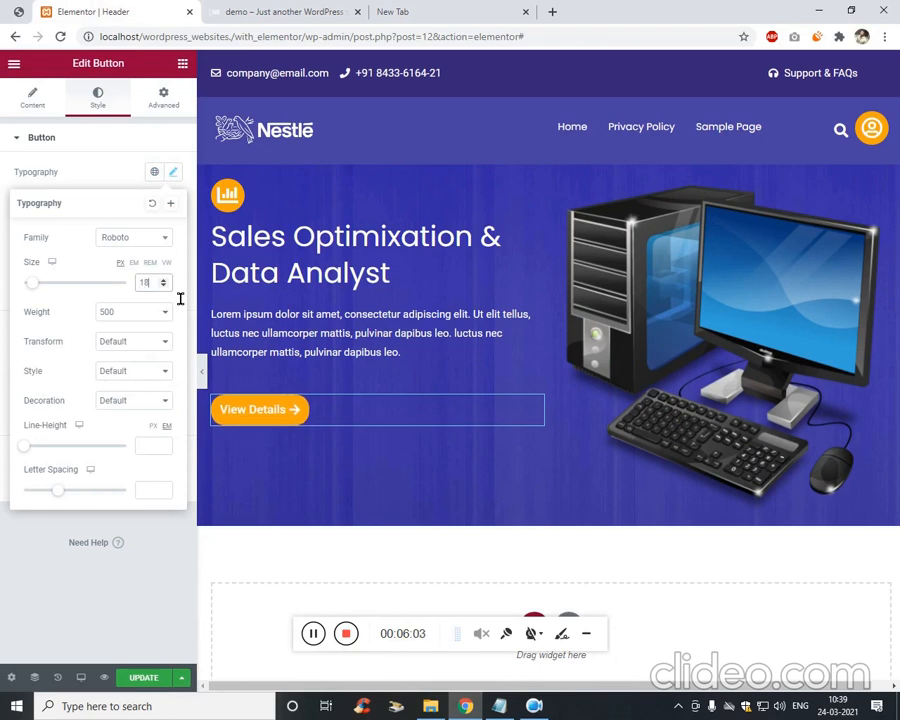
{"action": "key", "text": "Down"}
Save the page and reload the live site to check the button.
{"action": "left_click", "coordinate": [148, 677]}
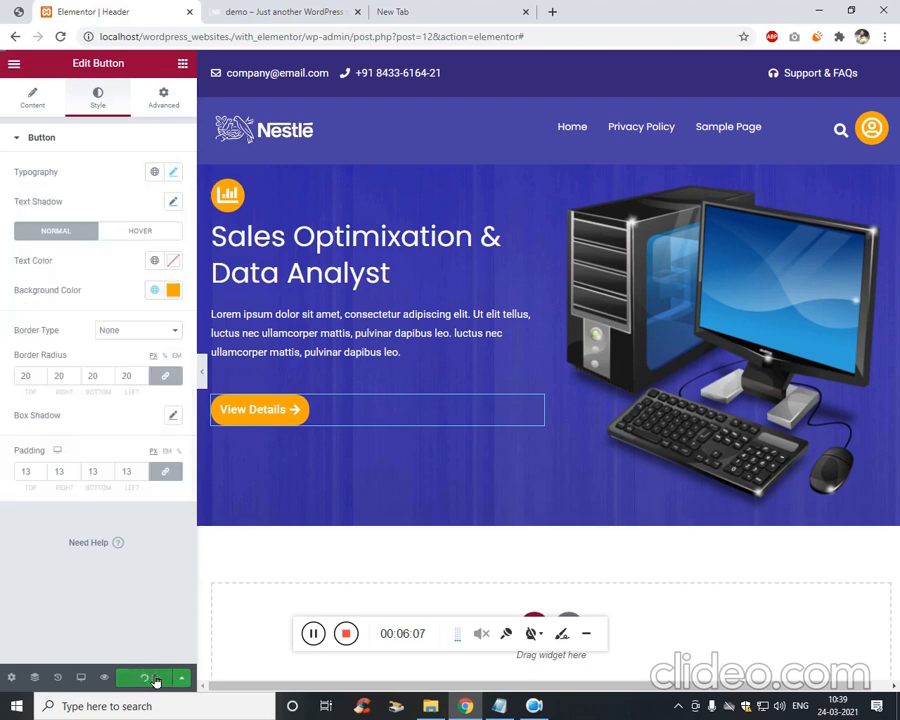
{"action": "left_click", "coordinate": [279, 16]}
{"action": "key", "text": "F5"}
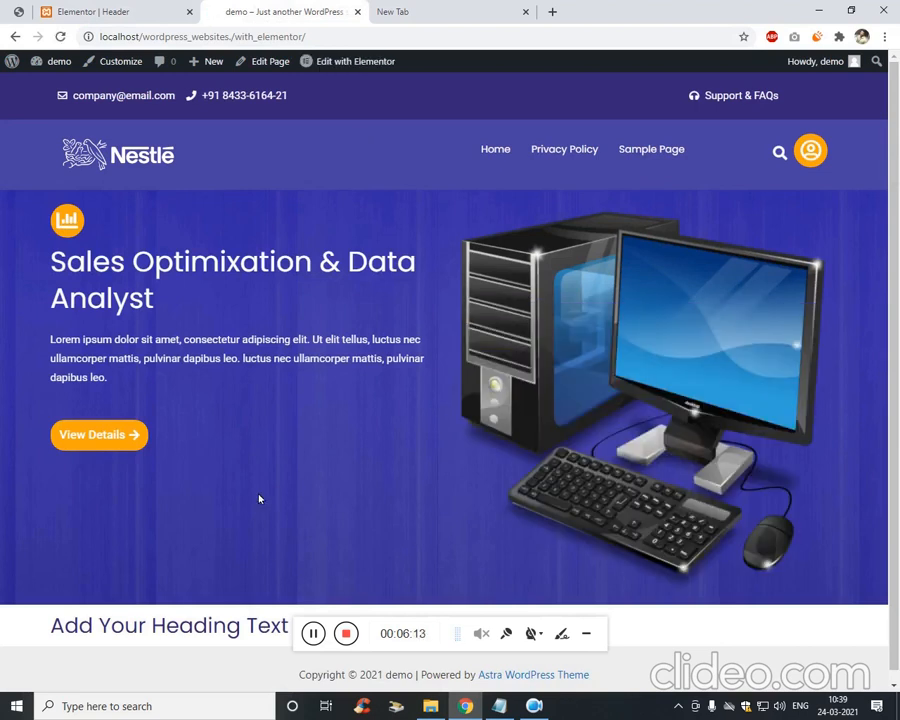
Set the hero inner section's vertical alignment to Middle.
{"action": "left_click", "coordinate": [117, 14]}
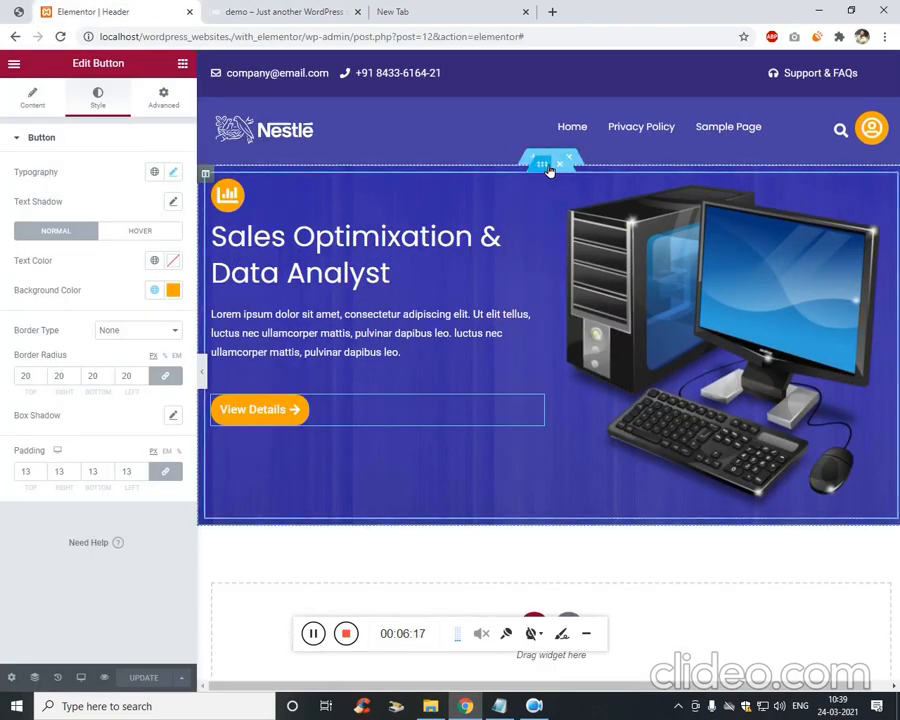
{"action": "right_click", "coordinate": [543, 166]}
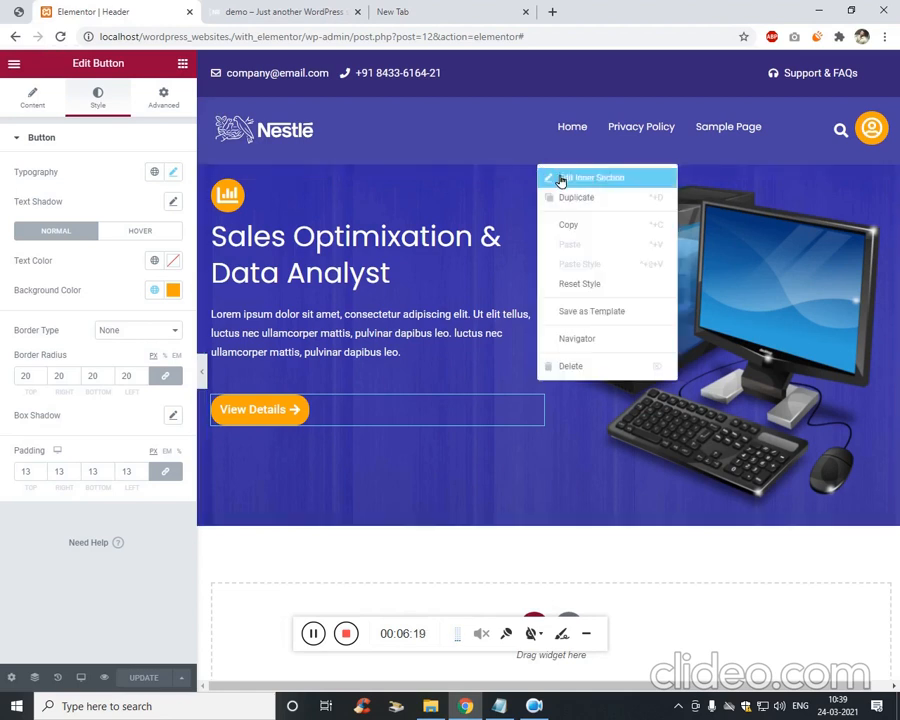
{"action": "left_click", "coordinate": [561, 180]}
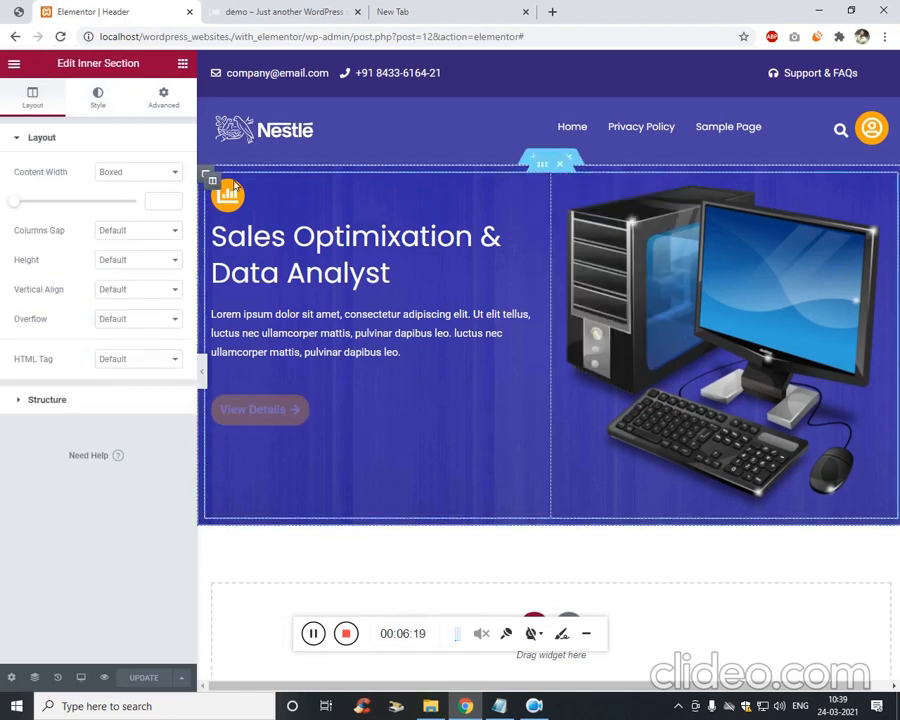
{"action": "left_click", "coordinate": [149, 294]}
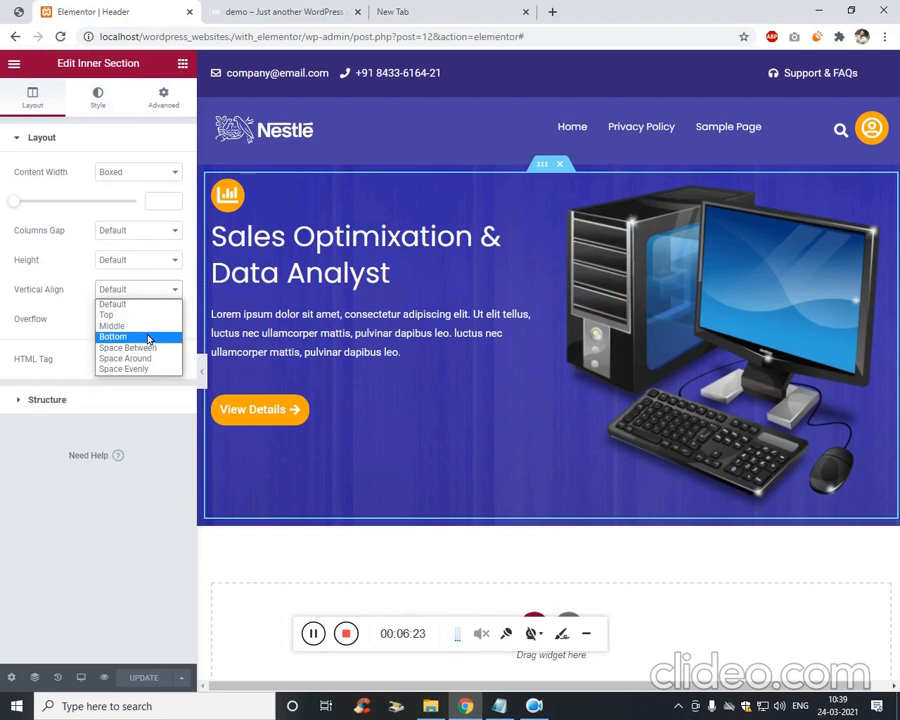
{"action": "left_click", "coordinate": [148, 326]}
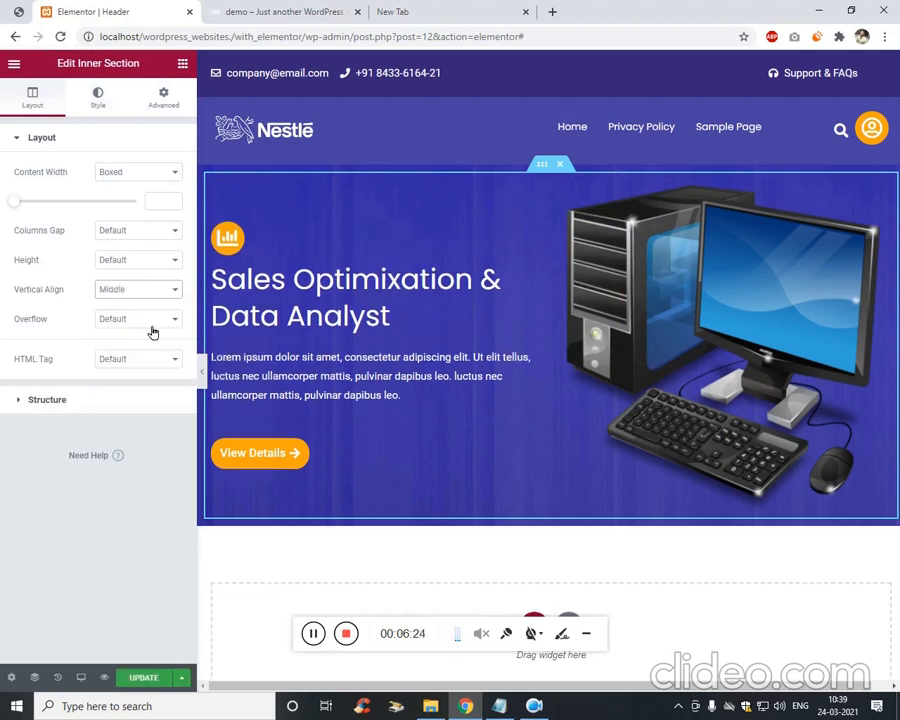
Save the page and reload the live site.
{"action": "left_click", "coordinate": [143, 677]}
{"action": "left_click", "coordinate": [285, 12]}
{"action": "key", "text": "F5"}
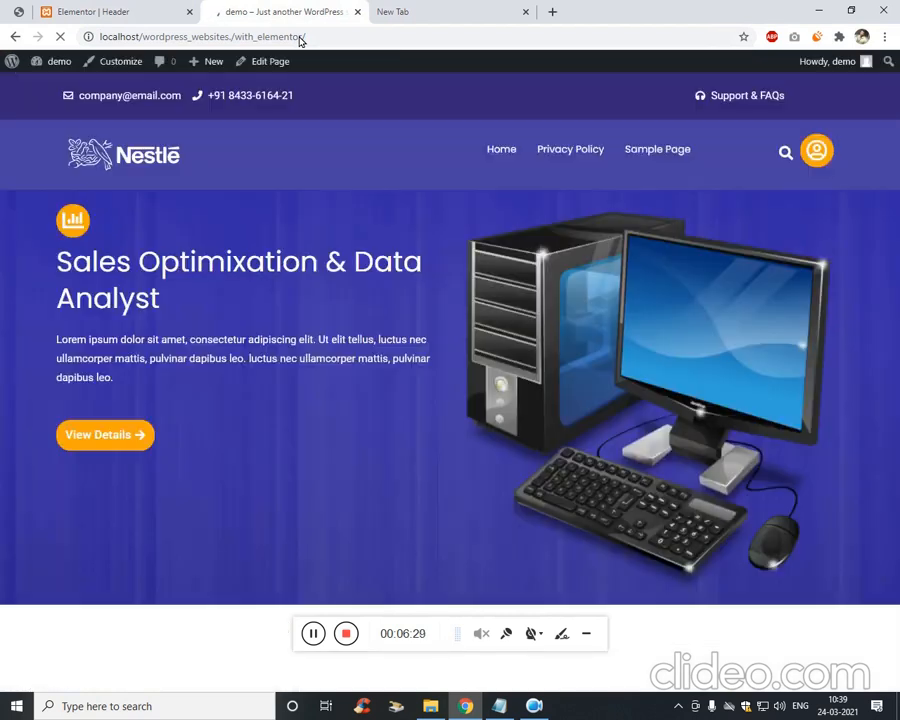
Reload the live home page, scroll through it, and compare it with the elementor.png reference.
{"action": "left_click", "coordinate": [300, 37]}
{"action": "key", "text": "Return"}
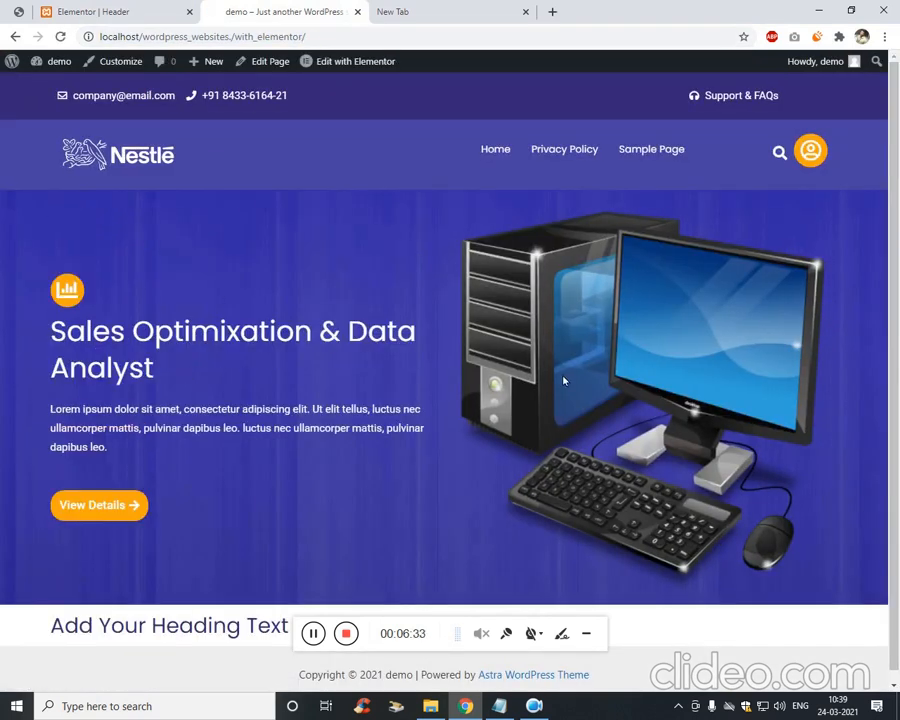
{"action": "scroll", "coordinate": [120, 387], "scroll_direction": "down", "scroll_amount": 1}
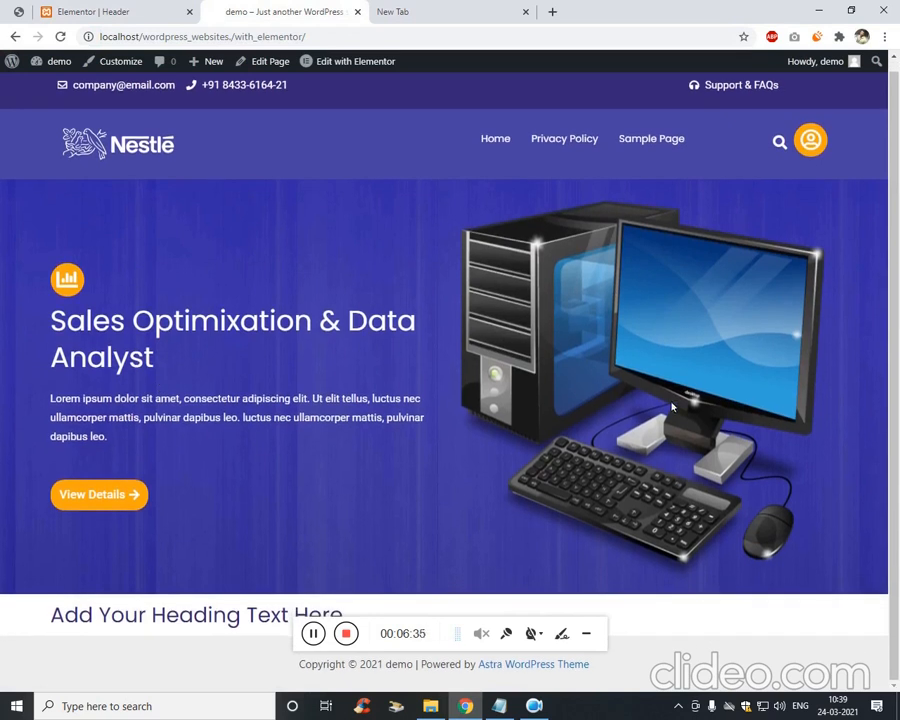
{"action": "scroll", "coordinate": [366, 265], "scroll_direction": "up", "scroll_amount": 1}
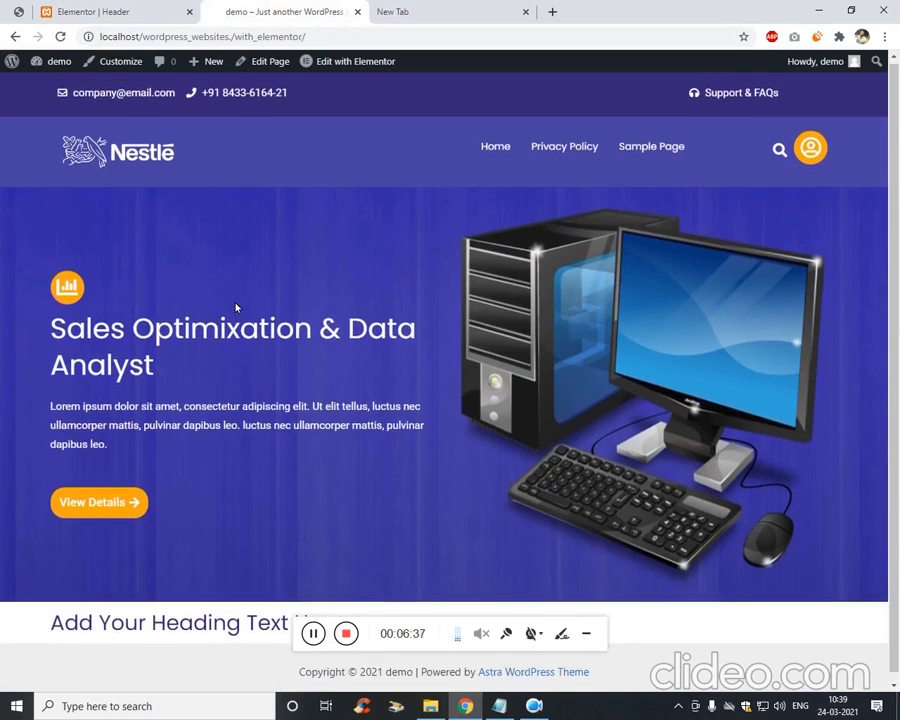
{"action": "scroll", "coordinate": [622, 425], "scroll_direction": "down", "scroll_amount": 1}
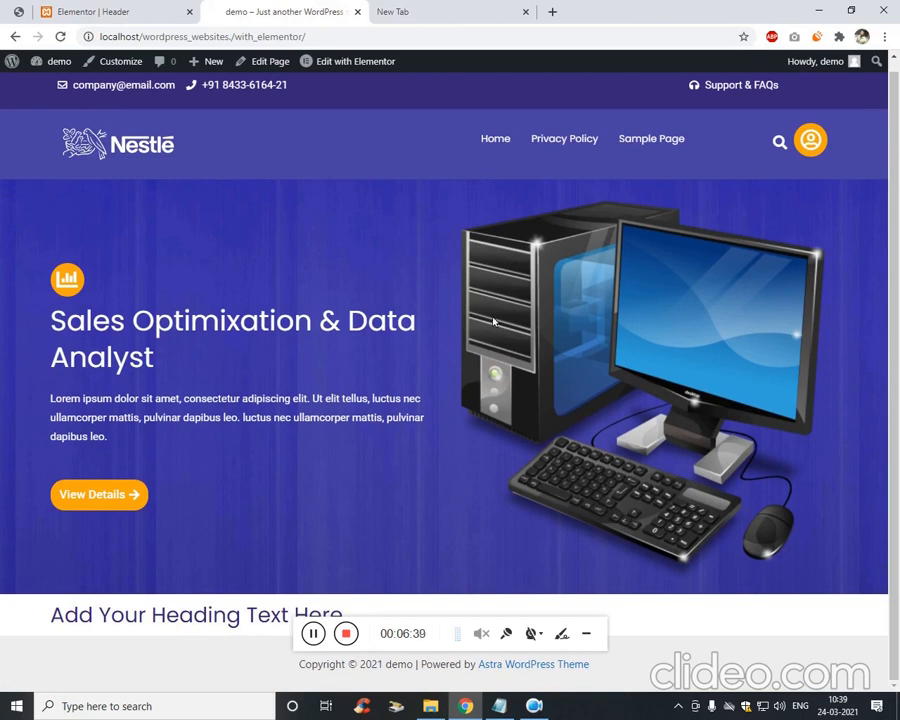
{"action": "left_click", "coordinate": [18, 11]}
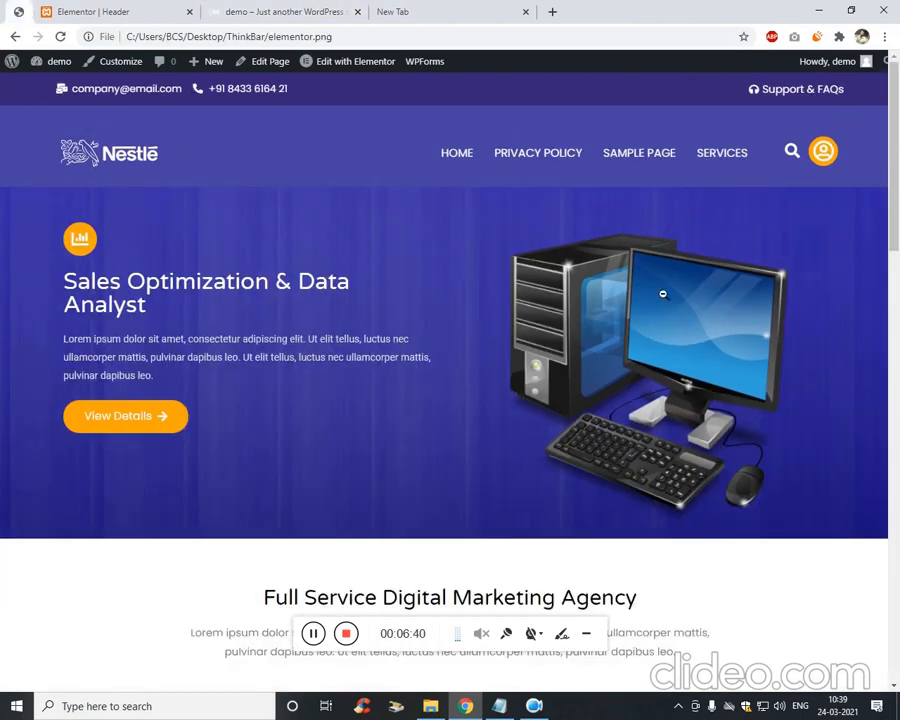
{"action": "left_click", "coordinate": [241, 10]}
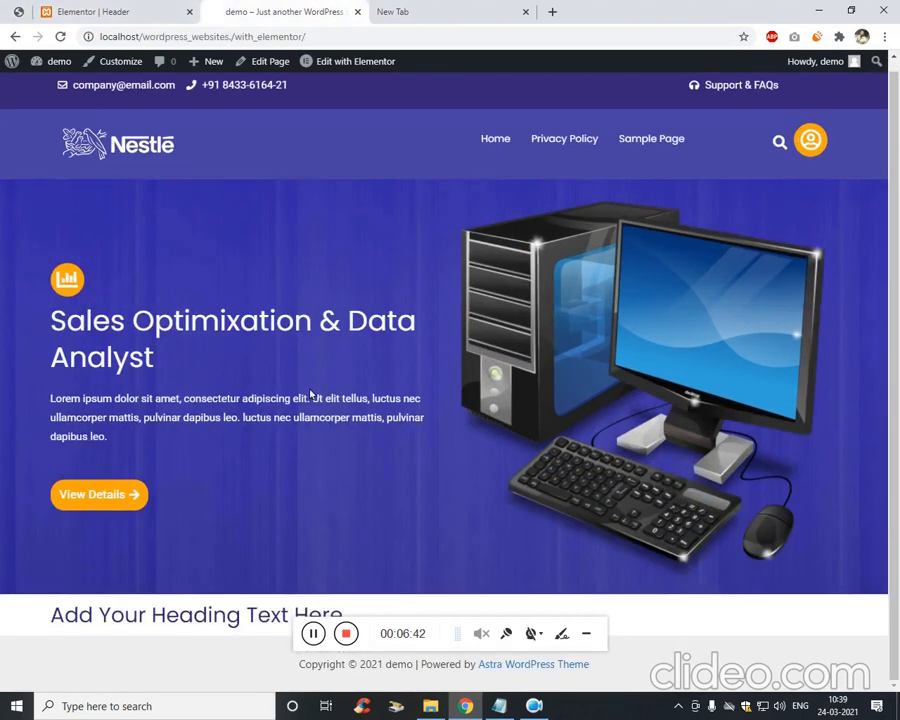
{"action": "scroll", "coordinate": [311, 394], "scroll_direction": "up", "scroll_amount": 1}
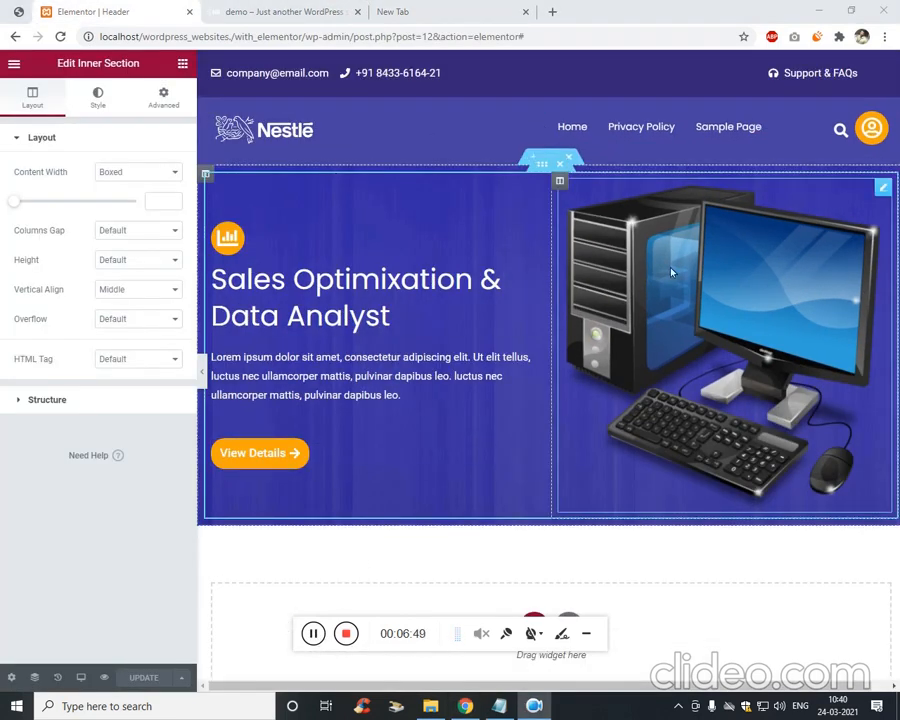
Open the page editor in a new tab and close the extra dashboard and blank tabs.
{"action": "left_click", "coordinate": [241, 8]}
{"action": "mouse_move", "coordinate": [62, 64]}
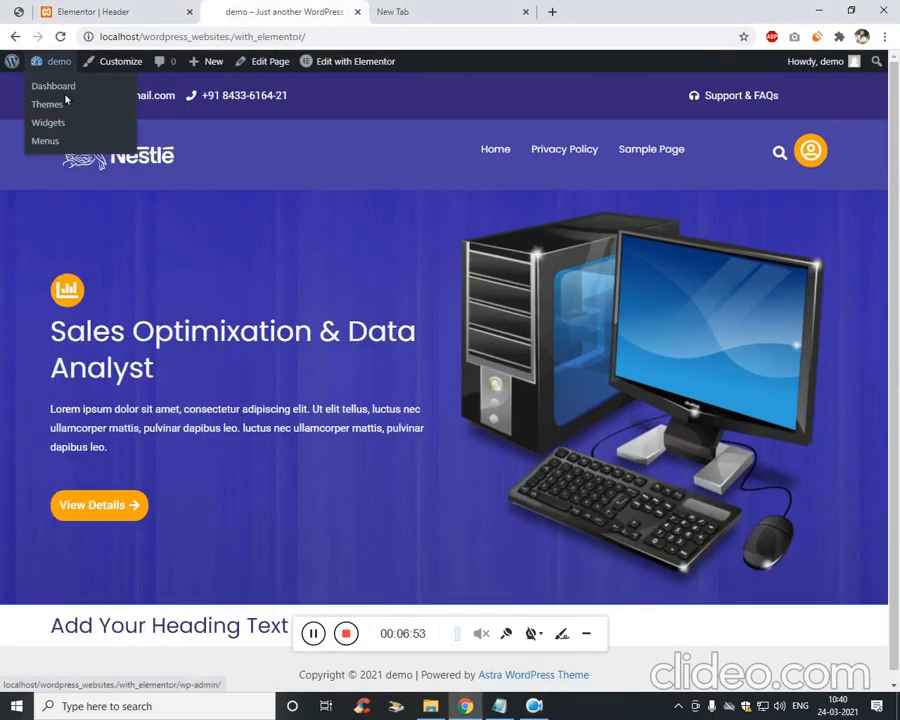
{"action": "middle_click", "coordinate": [90, 88]}
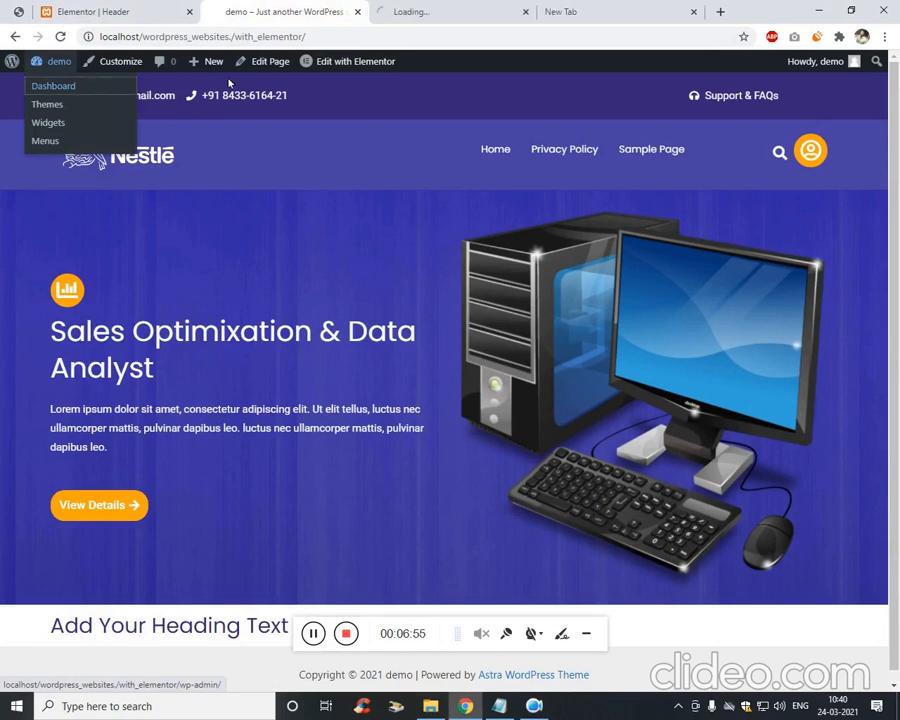
{"action": "left_click", "coordinate": [488, 8]}
{"action": "left_click", "coordinate": [320, 11]}
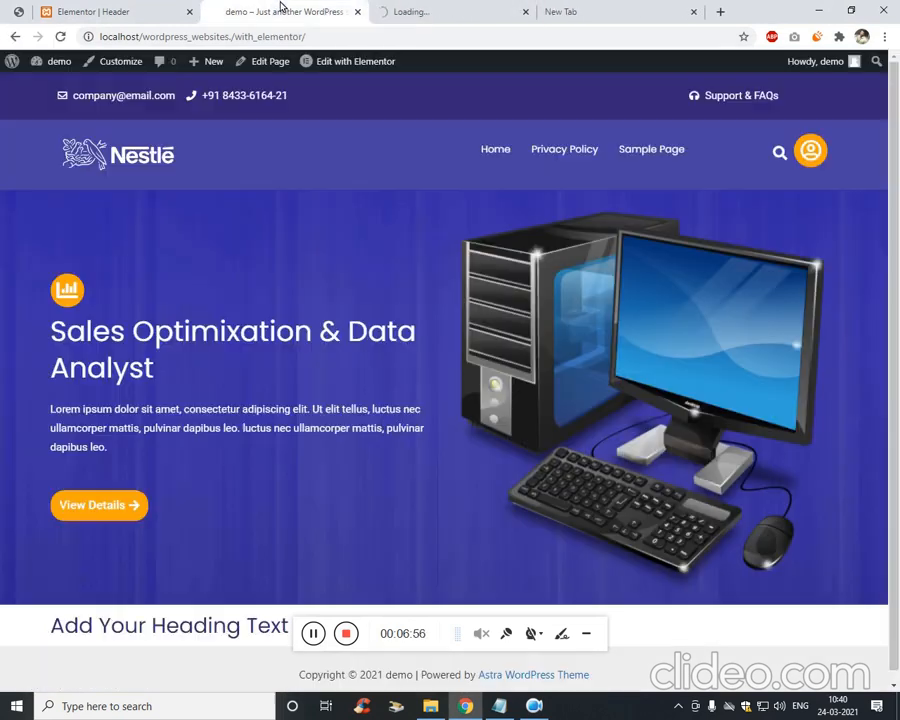
{"action": "middle_click", "coordinate": [270, 62]}
{"action": "left_click", "coordinate": [440, 11]}
{"action": "left_click", "coordinate": [454, 11]}
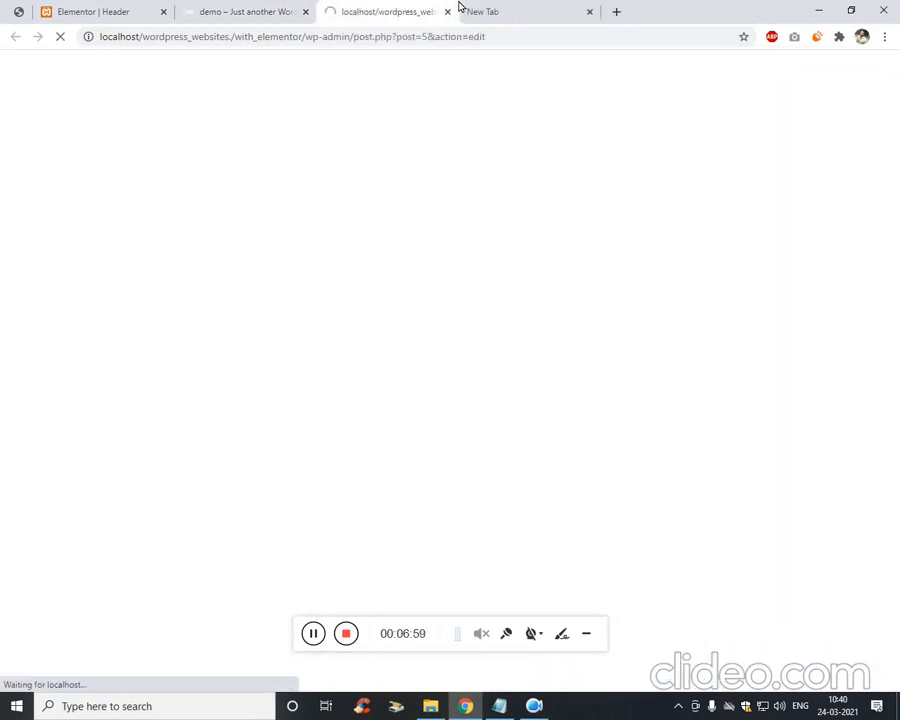
{"action": "left_click", "coordinate": [520, 10]}
{"action": "key", "text": "ctrl+w"}
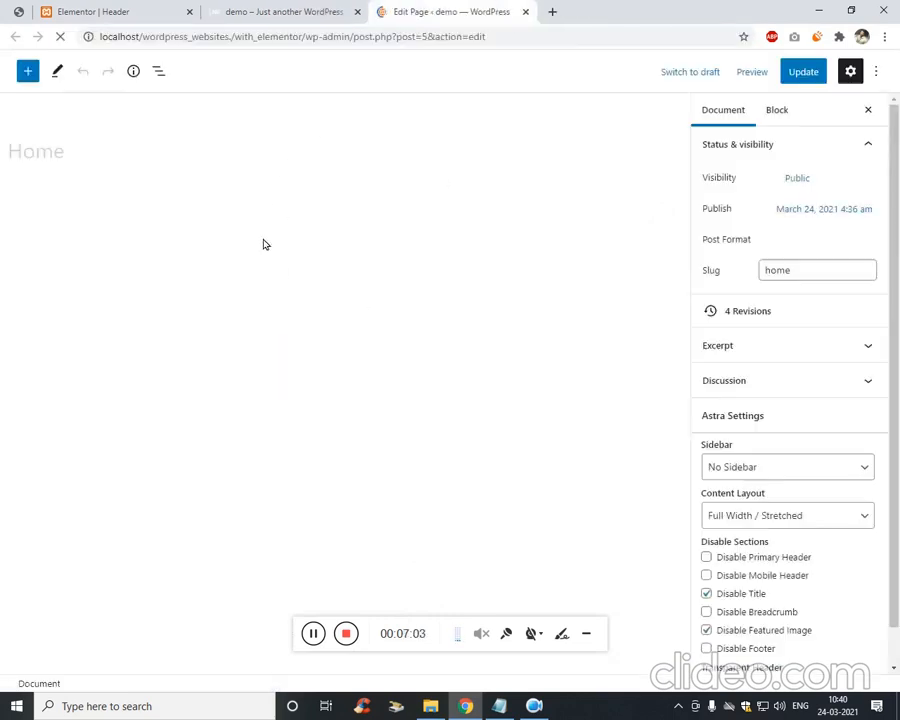
Open the Home page in Elementor and delete the 'Add Your Heading Text Here' section.
{"action": "left_click", "coordinate": [299, 293]}
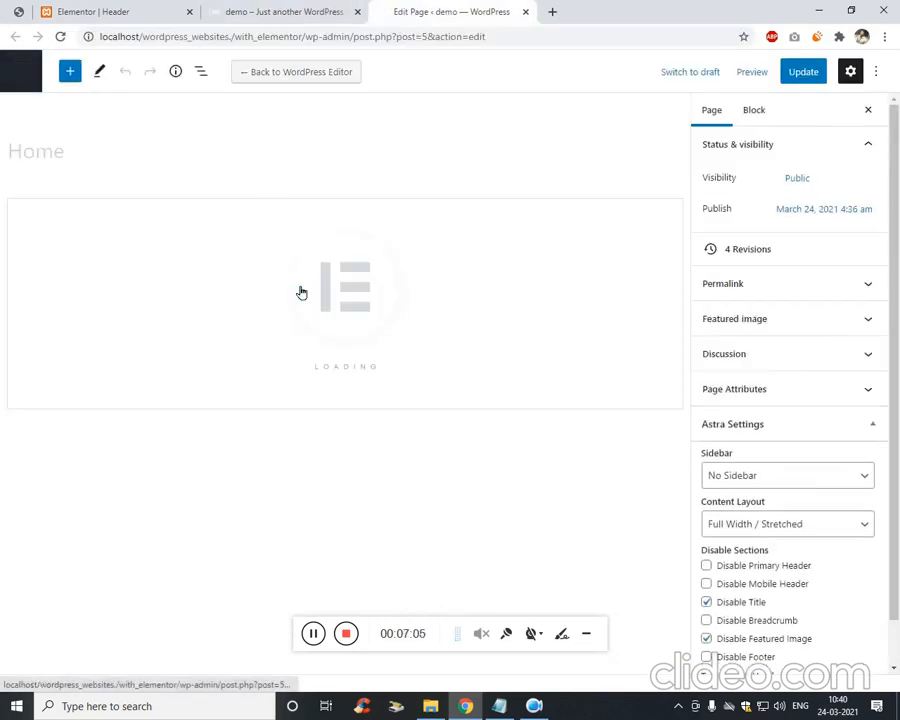
{"action": "left_click", "coordinate": [305, 16]}
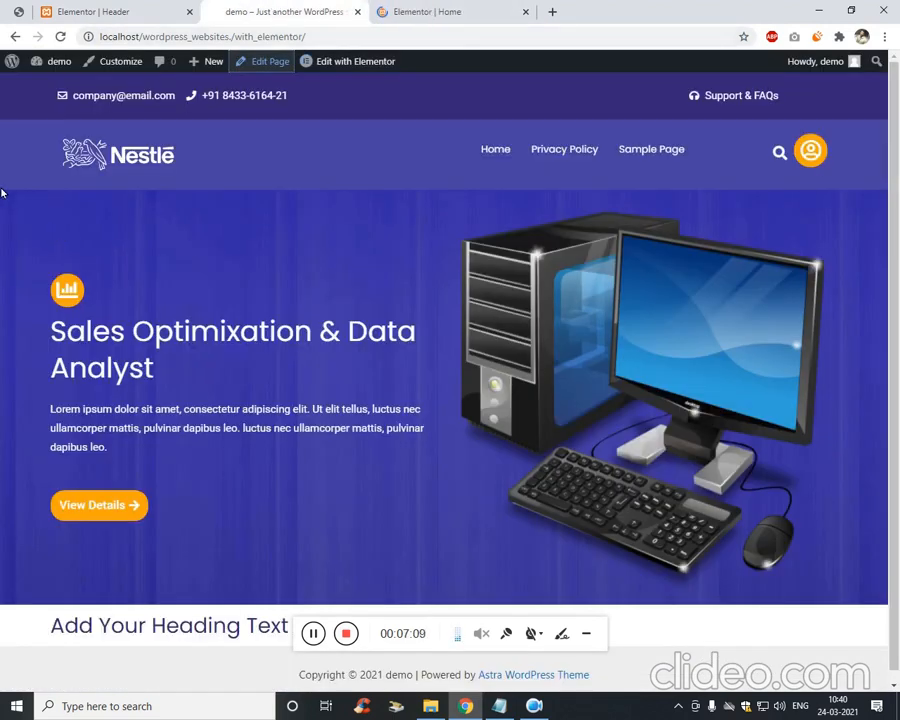
{"action": "left_click", "coordinate": [416, 10]}
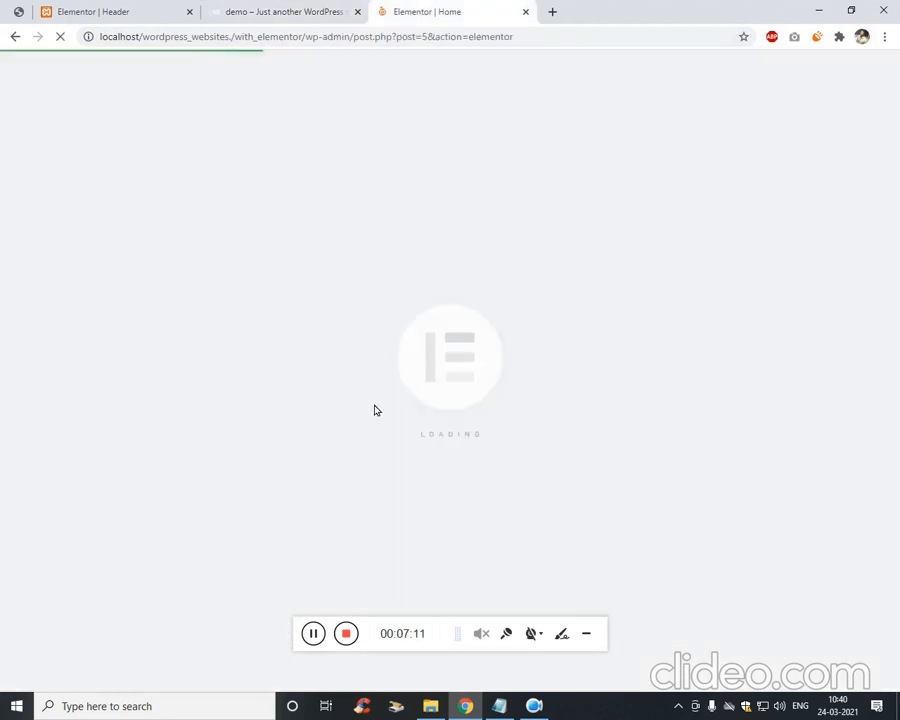
{"action": "left_click", "coordinate": [98, 12]}
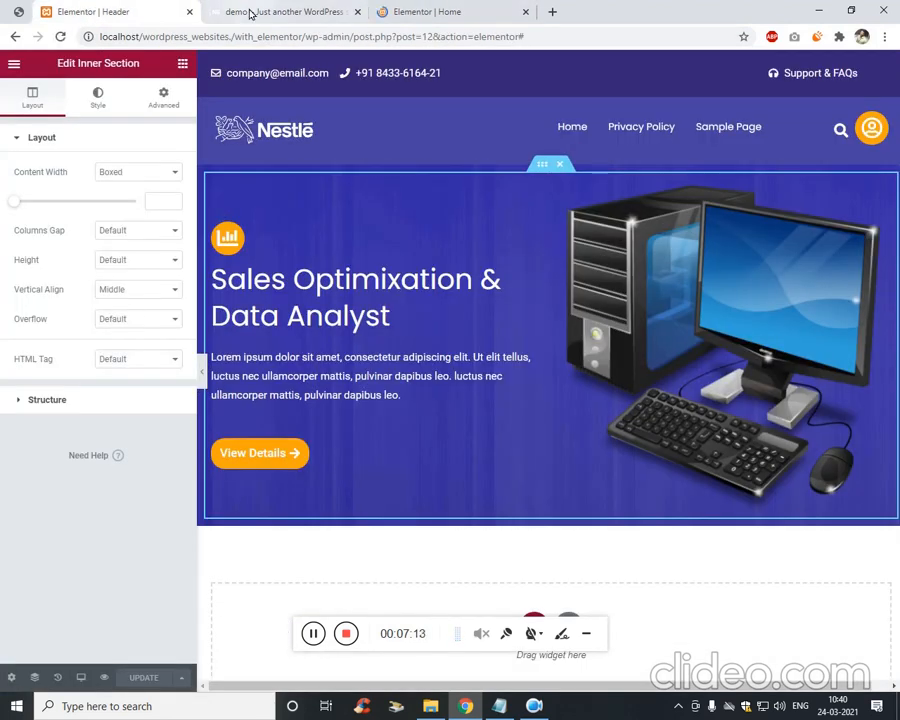
{"action": "left_click", "coordinate": [313, 633]}
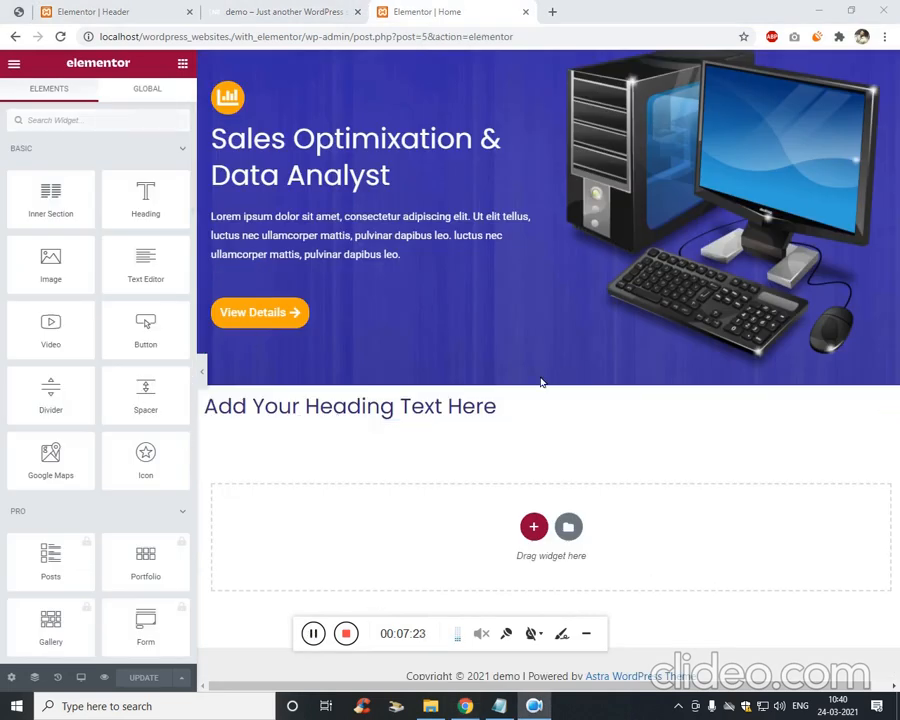
{"action": "left_click", "coordinate": [570, 380]}
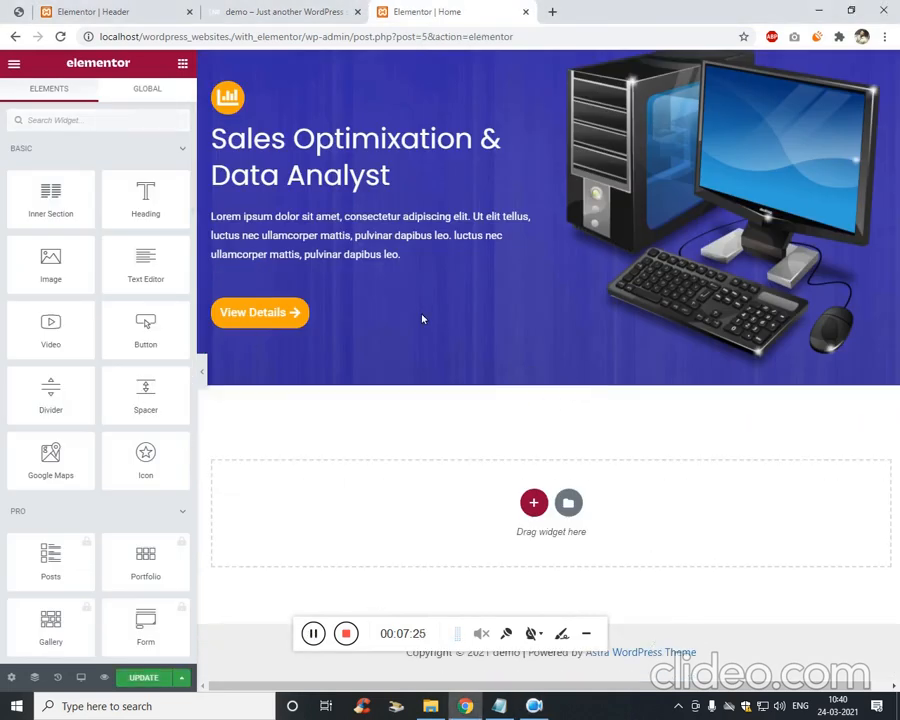
{"action": "scroll", "coordinate": [422, 318], "scroll_direction": "up", "scroll_amount": 2}
{"action": "left_click", "coordinate": [105, 11]}
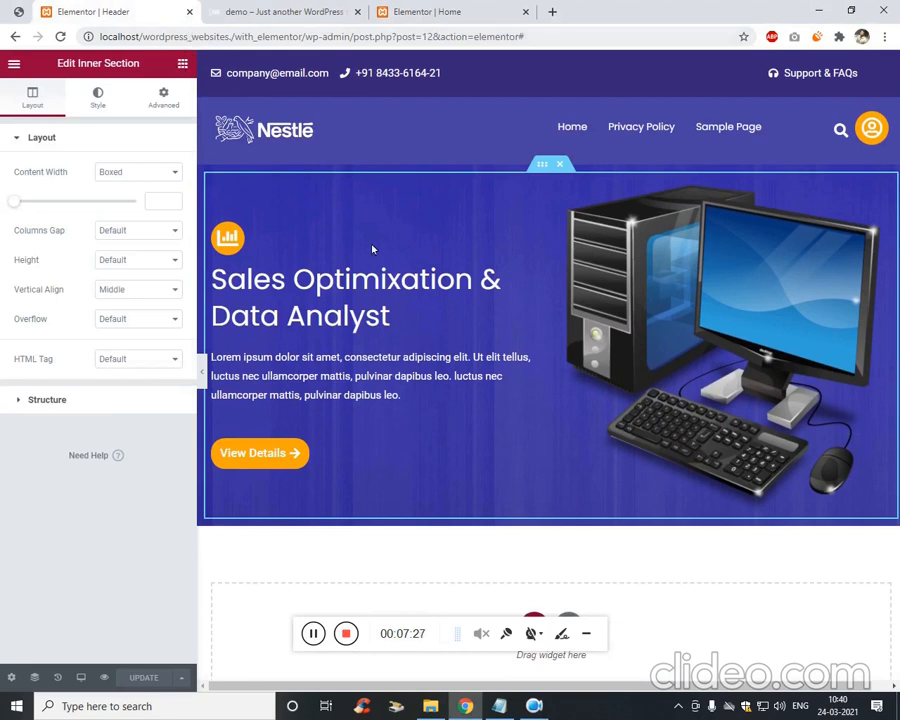
{"action": "left_click", "coordinate": [411, 14]}
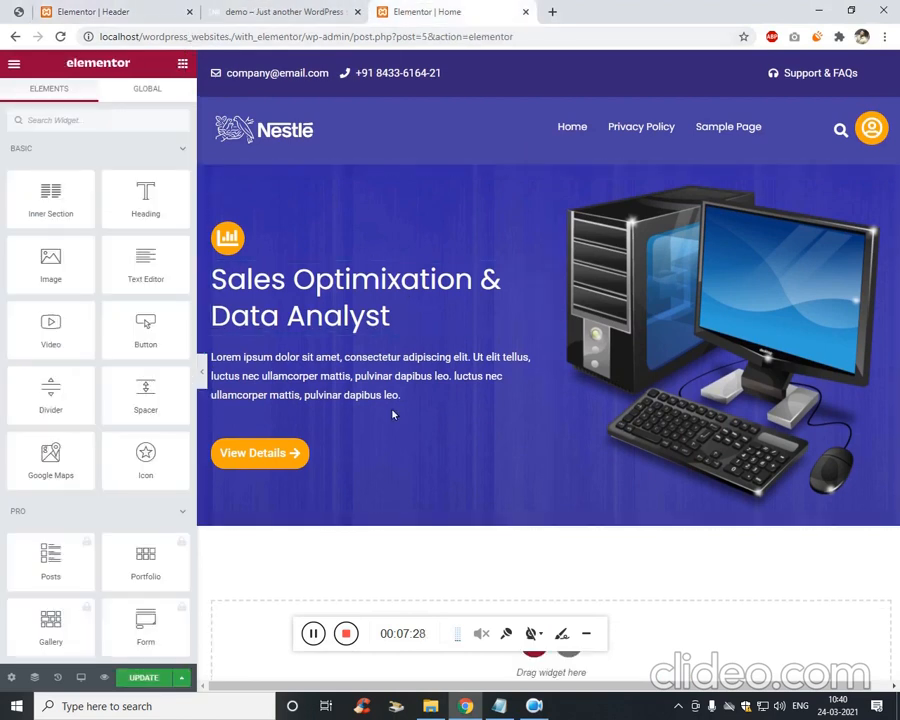
{"action": "scroll", "coordinate": [393, 414], "scroll_direction": "down", "scroll_amount": 1}
{"action": "scroll", "coordinate": [390, 414], "scroll_direction": "up", "scroll_amount": 1}
{"action": "left_click", "coordinate": [17, 17]}
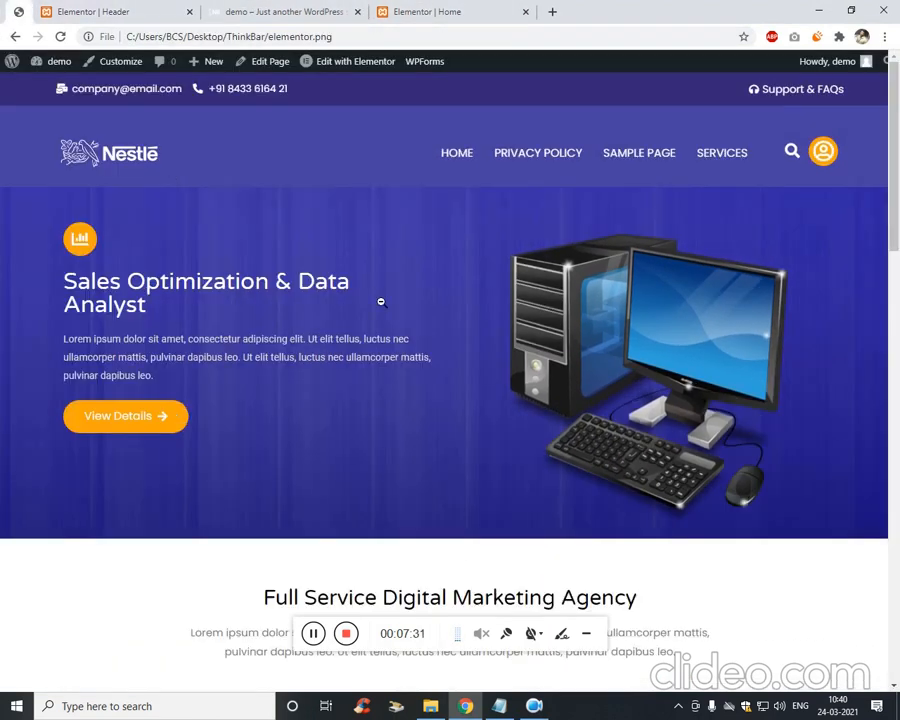
{"action": "scroll", "coordinate": [381, 305], "scroll_direction": "down", "scroll_amount": 4}
{"action": "scroll", "coordinate": [380, 310], "scroll_direction": "up", "scroll_amount": 4}
{"action": "scroll", "coordinate": [639, 426], "scroll_direction": "down", "scroll_amount": 5}
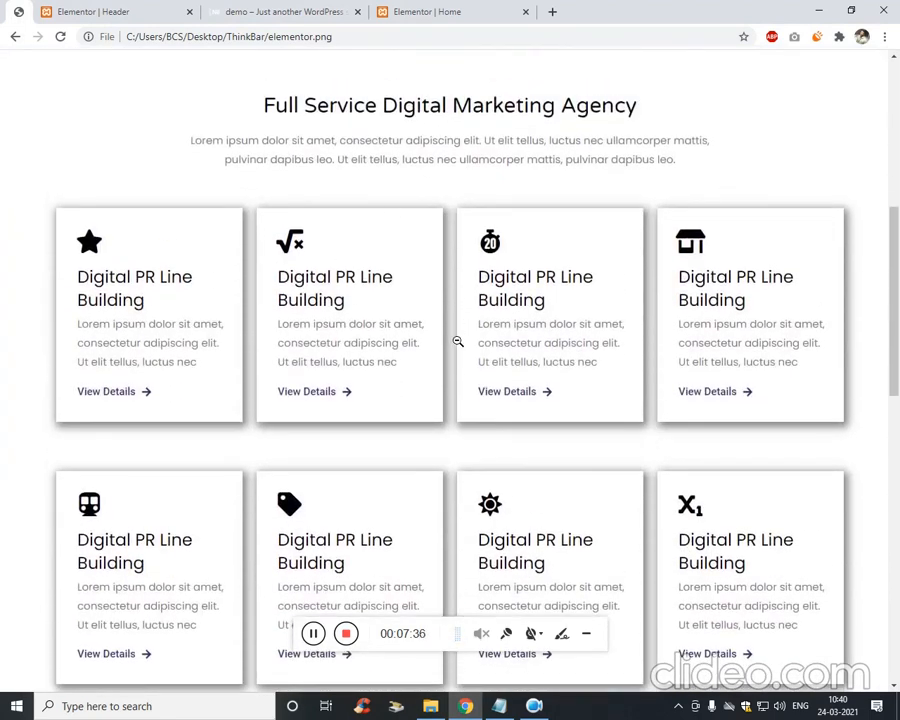
{"action": "left_click", "coordinate": [247, 8]}
{"action": "left_click", "coordinate": [425, 8]}
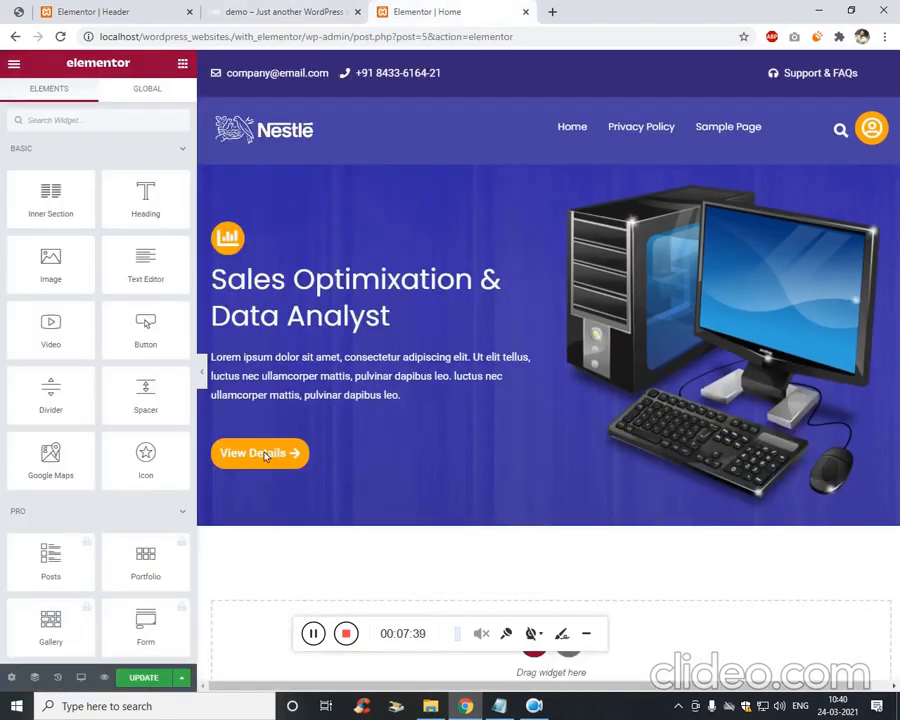
{"action": "scroll", "coordinate": [518, 524], "scroll_direction": "down", "scroll_amount": 2}
Add a one-column section below the hero holding an Inner Section with its right column deleted.
{"action": "left_click", "coordinate": [531, 501]}
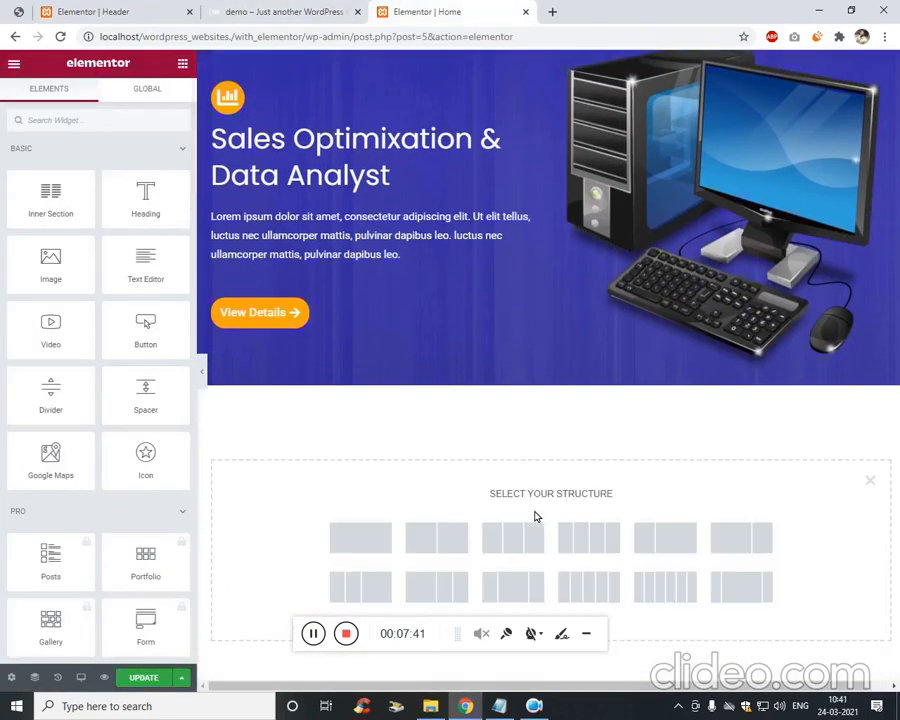
{"action": "left_click", "coordinate": [384, 534]}
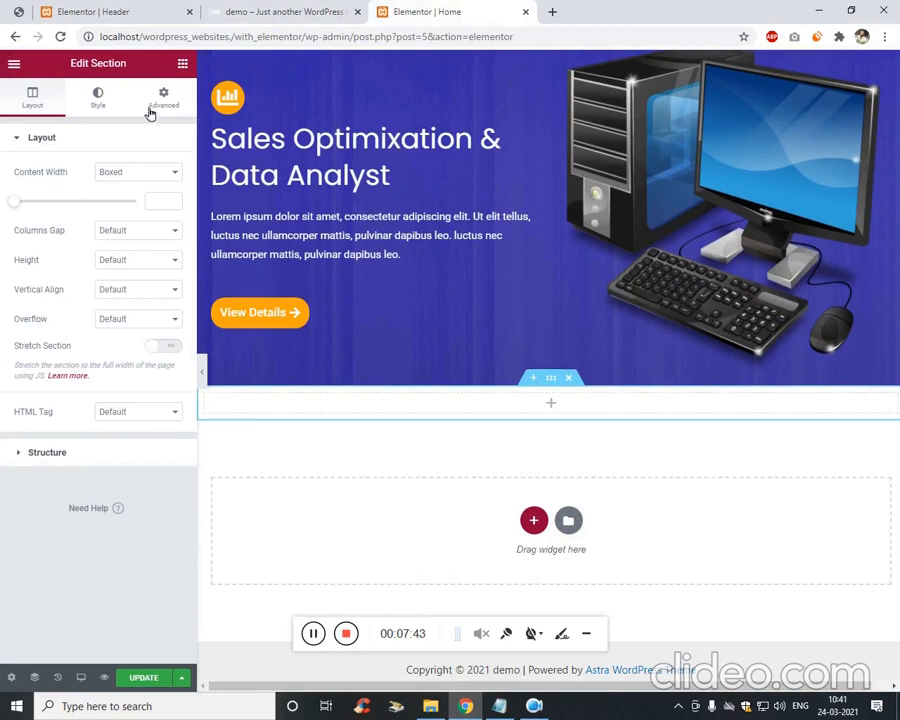
{"action": "left_click", "coordinate": [182, 63]}
{"action": "left_click_drag", "start_coordinate": [52, 205], "coordinate": [561, 410]}
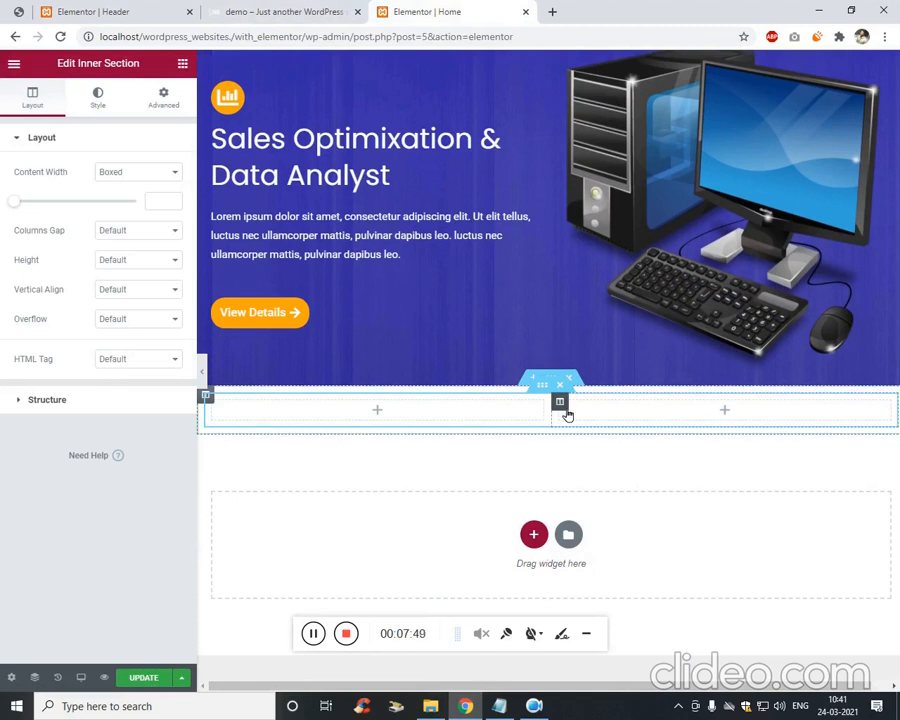
{"action": "right_click", "coordinate": [565, 410]}
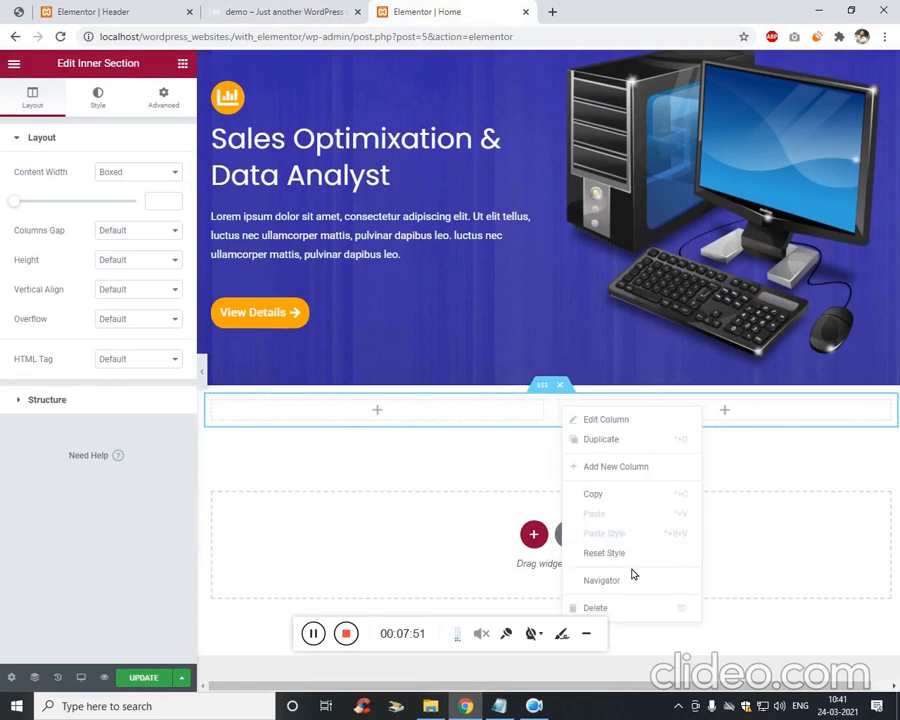
{"action": "left_click", "coordinate": [640, 607]}
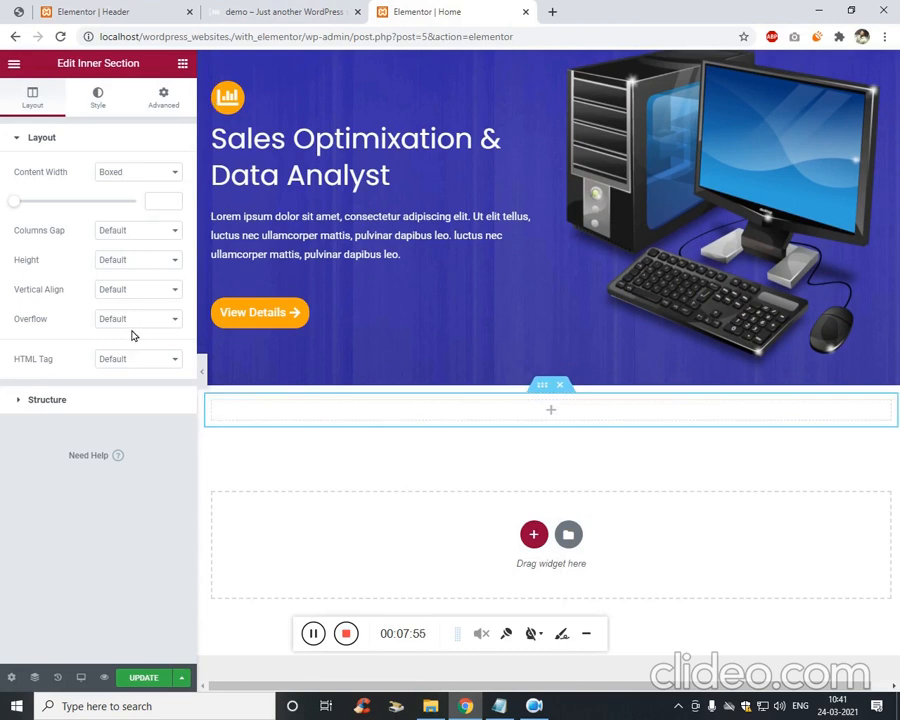
{"action": "left_click", "coordinate": [182, 64]}
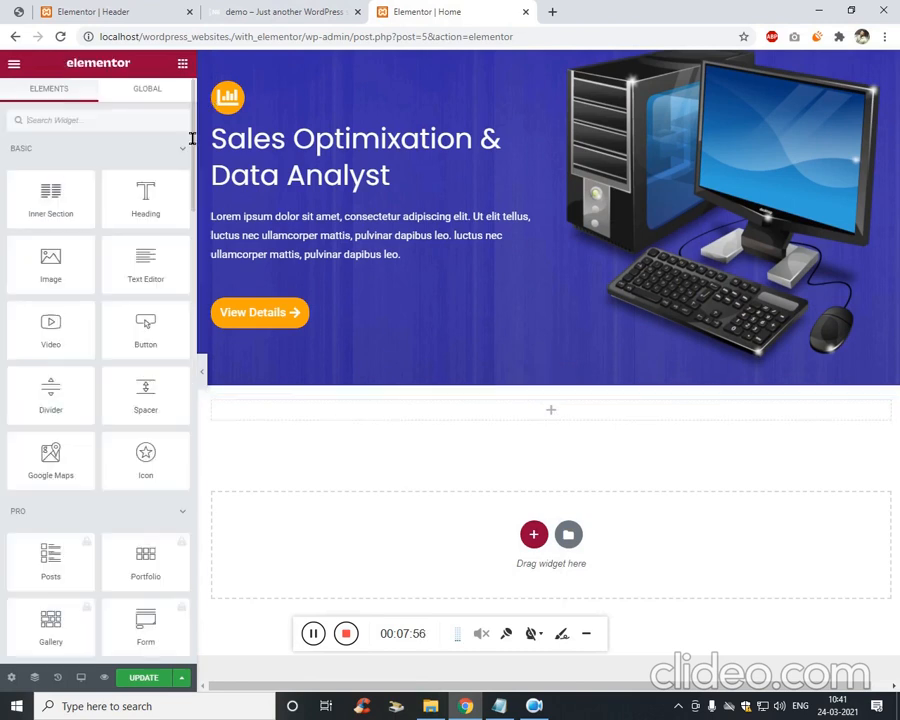
Drop a Heading widget into the inner section and open Edit Inner Section.
{"action": "left_click_drag", "start_coordinate": [145, 195], "coordinate": [502, 382]}
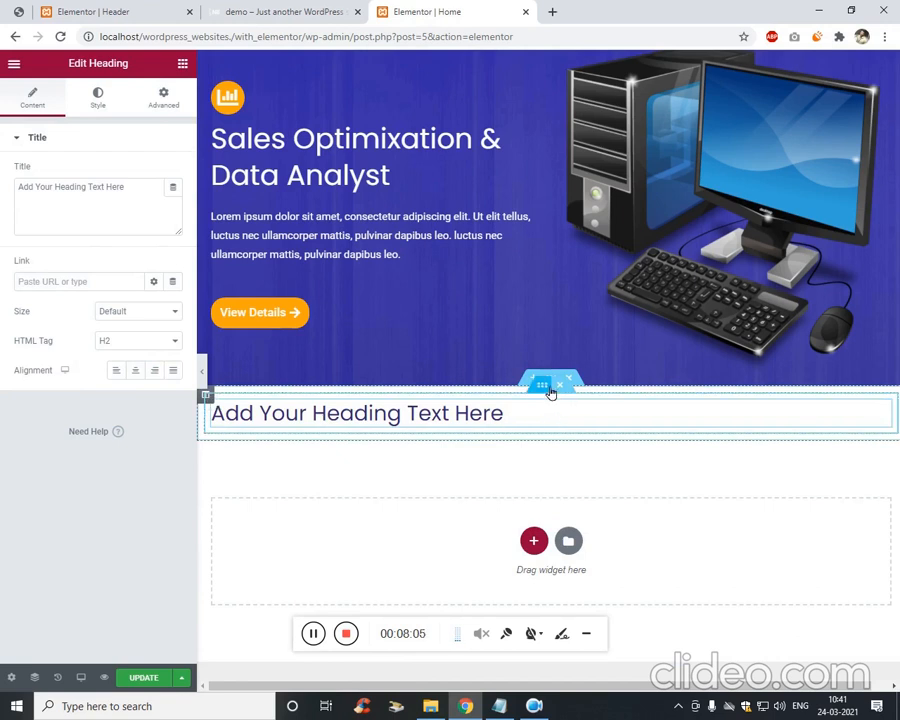
{"action": "right_click", "coordinate": [548, 390]}
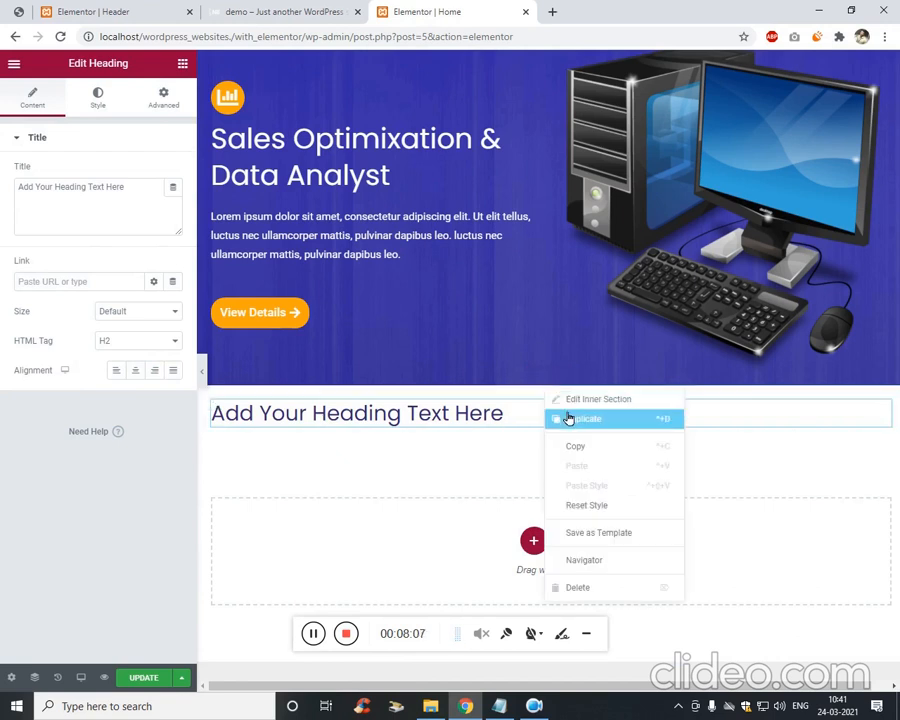
{"action": "left_click", "coordinate": [620, 404]}
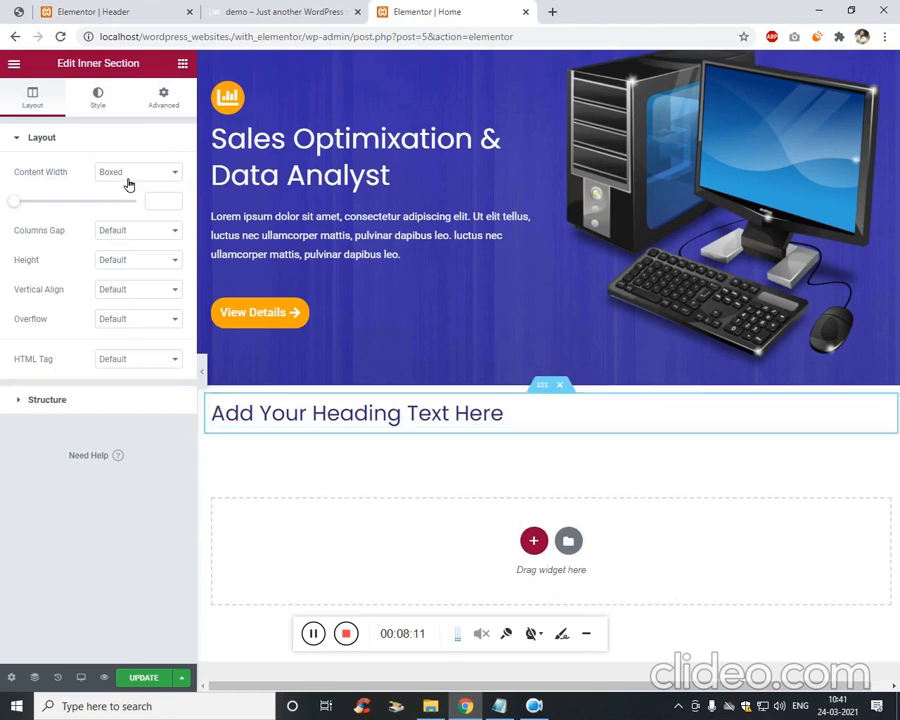
Keep the inner section's content width Boxed and set its width to 500.
{"action": "left_click", "coordinate": [130, 173]}
{"action": "left_click", "coordinate": [152, 188]}
{"action": "left_click", "coordinate": [158, 201]}
{"action": "type", "text": "80"}
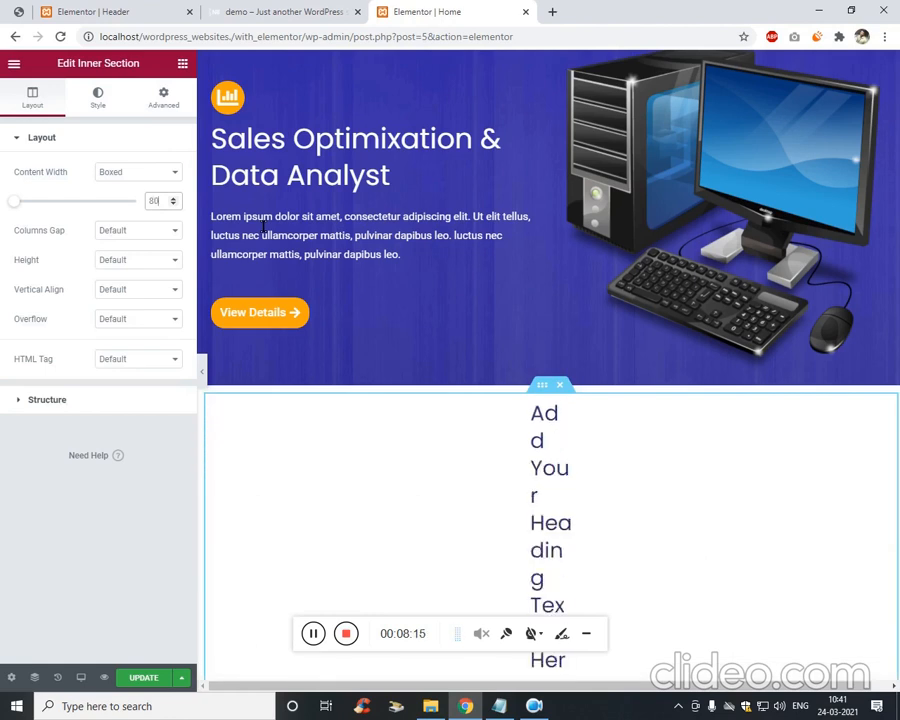
{"action": "key", "text": "Up"}
{"action": "key", "text": "Up"}
{"action": "key", "text": "Up"}
{"action": "key", "text": "Up"}
{"action": "key", "text": "Up"}
{"action": "key", "text": "Up"}
{"action": "key", "text": "Up"}
{"action": "key", "text": "Up"}
{"action": "key", "text": "Up"}
{"action": "key", "text": "Up"}
{"action": "key", "text": "Up"}
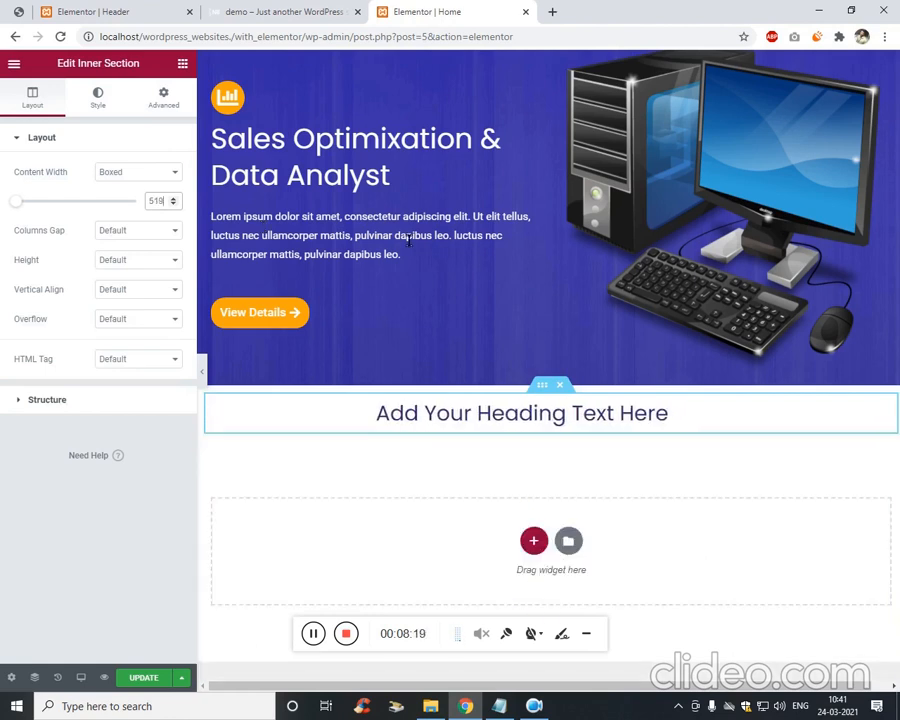
{"action": "key", "text": "BackSpace"}
{"action": "key", "text": "BackSpace"}
{"action": "key", "text": "BackSpace"}
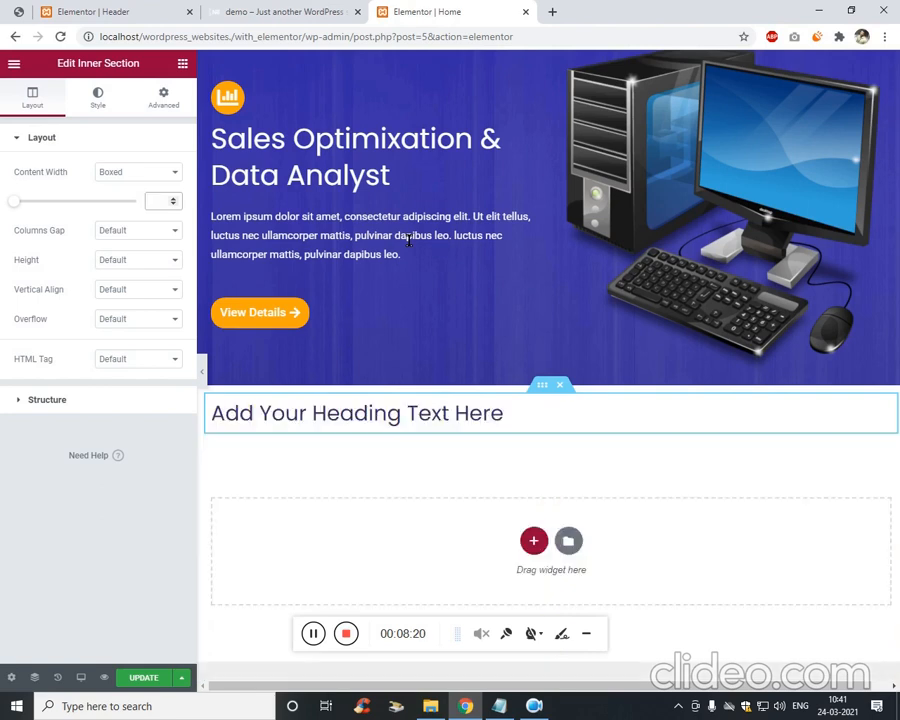
{"action": "type", "text": "100"}
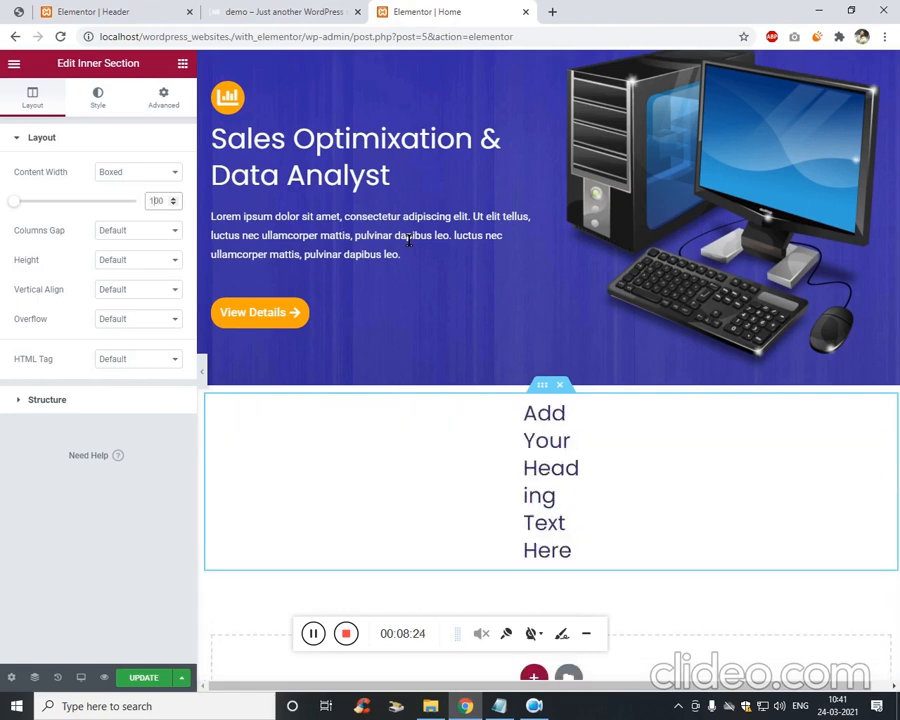
{"action": "key", "text": "BackSpace"}
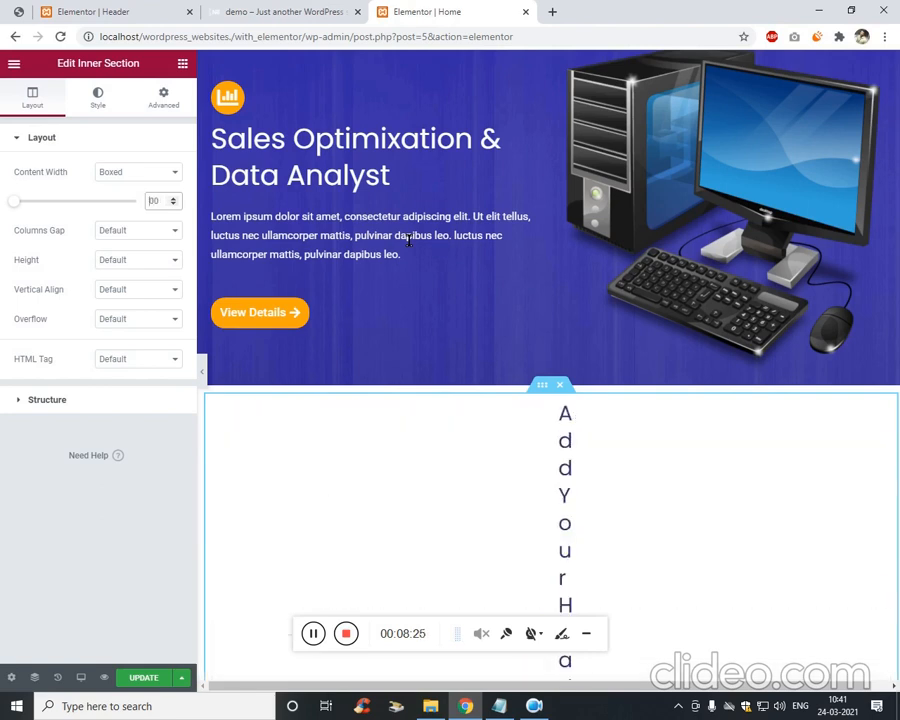
{"action": "type", "text": "4"}
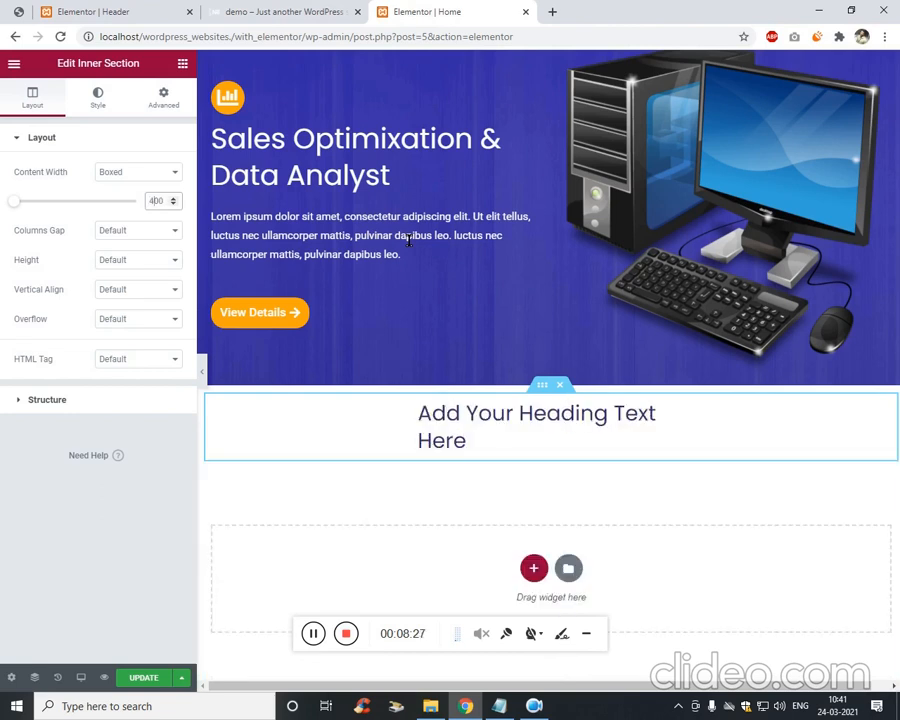
{"action": "key", "text": "BackSpace"}
{"action": "type", "text": "5"}
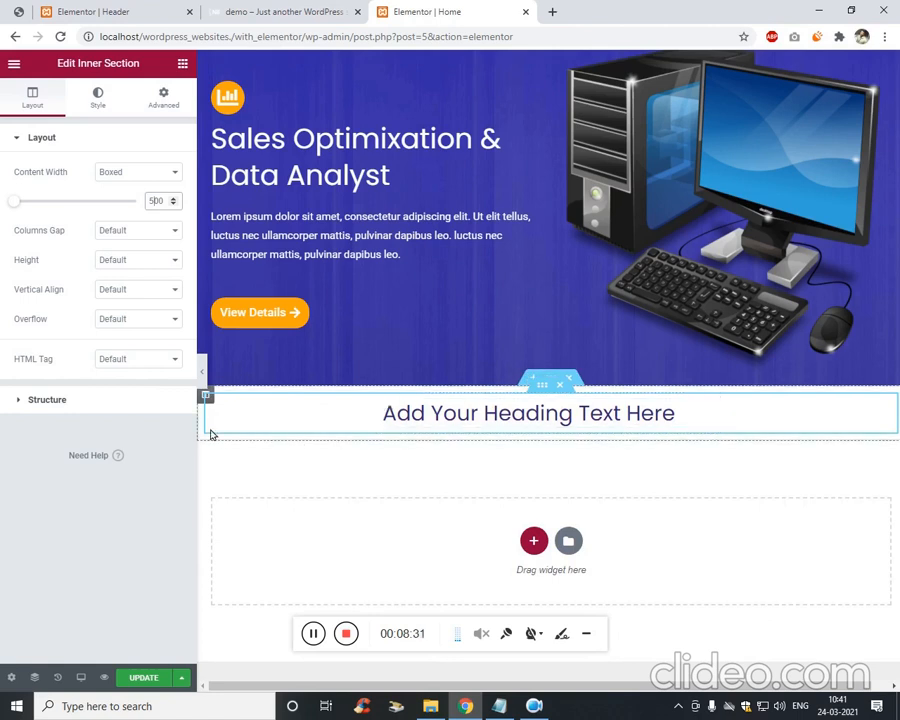
Save the Home page and compare the live page with the elementor.png reference.
{"action": "left_click", "coordinate": [143, 677]}
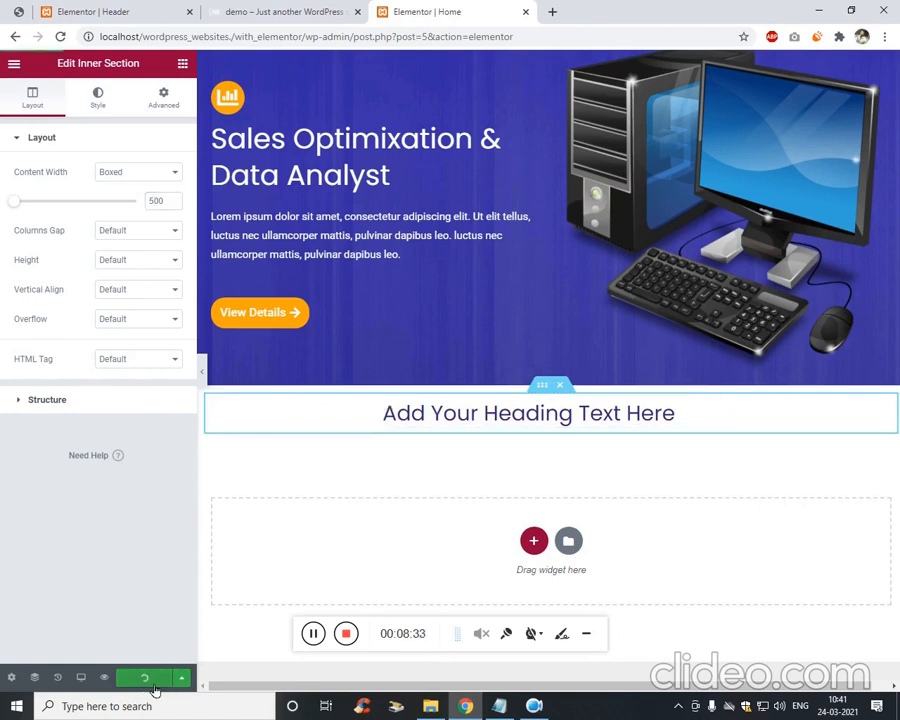
{"action": "left_click", "coordinate": [316, 8]}
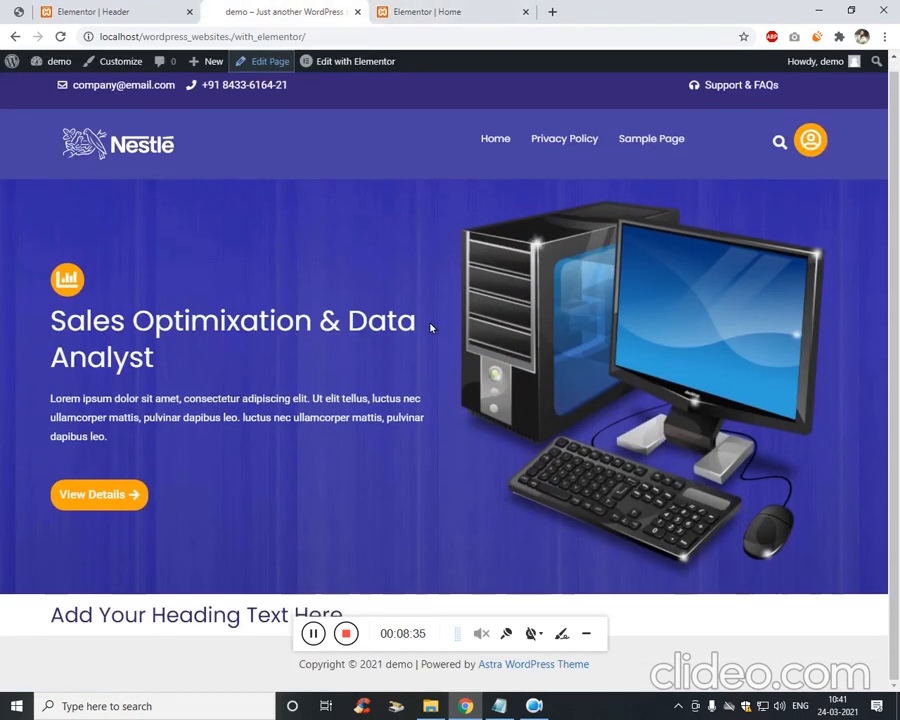
{"action": "left_click", "coordinate": [30, 13]}
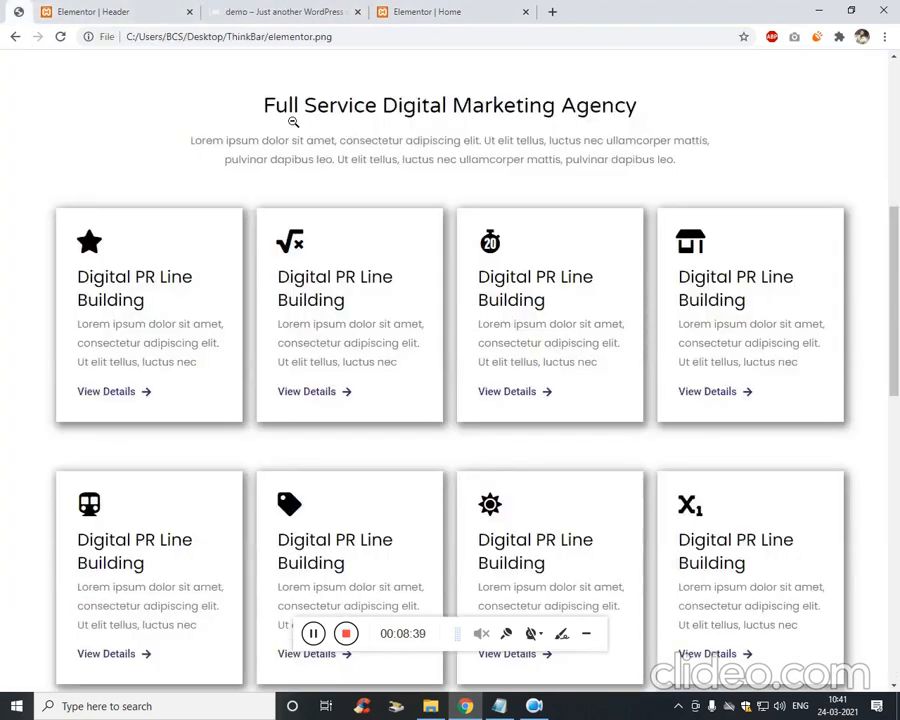
{"action": "left_click", "coordinate": [180, 7]}
{"action": "left_click", "coordinate": [238, 7]}
{"action": "left_click", "coordinate": [150, 8]}
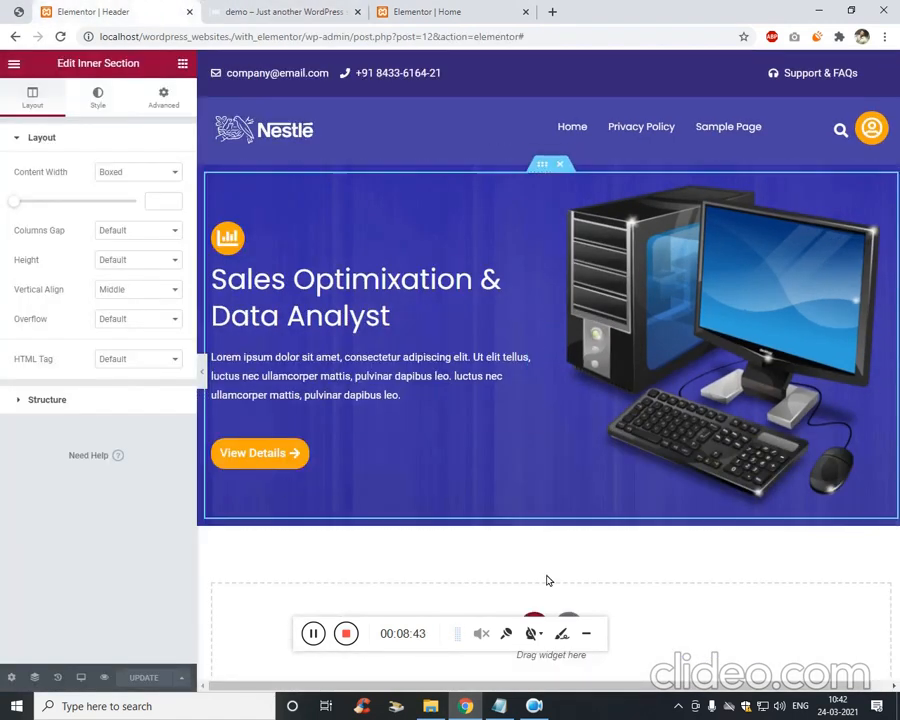
{"action": "scroll", "coordinate": [547, 580], "scroll_direction": "down", "scroll_amount": 1}
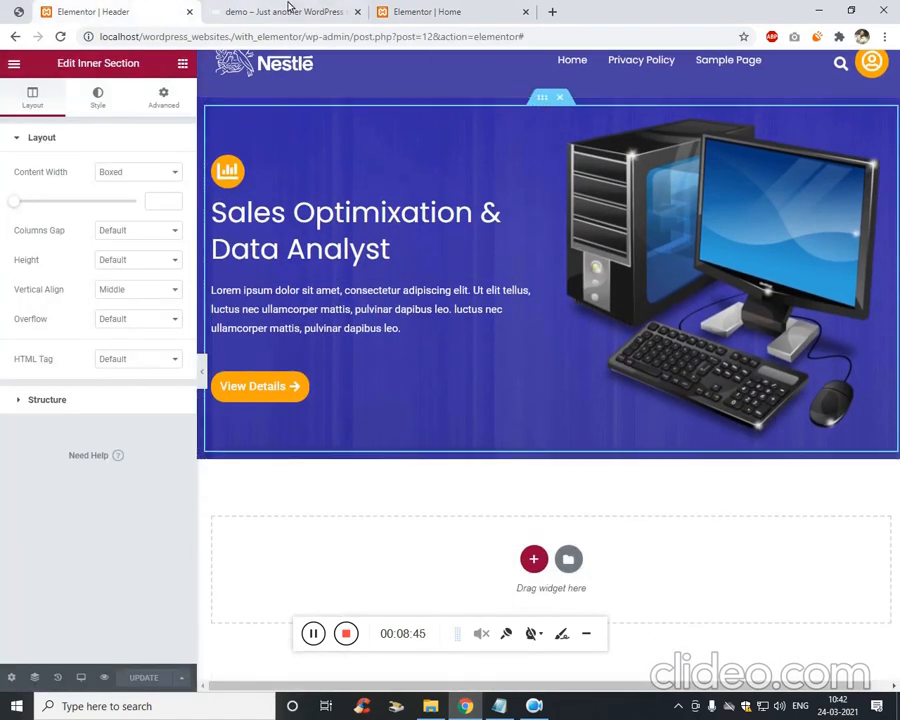
{"action": "left_click", "coordinate": [382, 14]}
Retitle the heading 'Full service Digital Market Agency' and widen its inner section to 600.
{"action": "scroll", "coordinate": [450, 370], "scroll_direction": "down", "scroll_amount": 1}
{"action": "triple_click", "coordinate": [490, 388]}
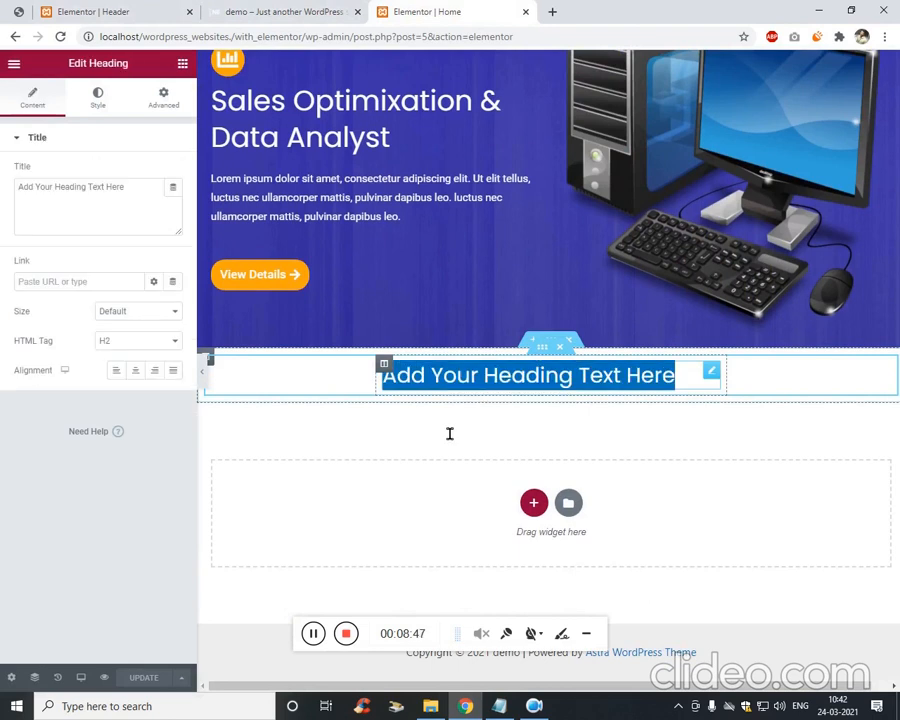
{"action": "left_click", "coordinate": [312, 633]}
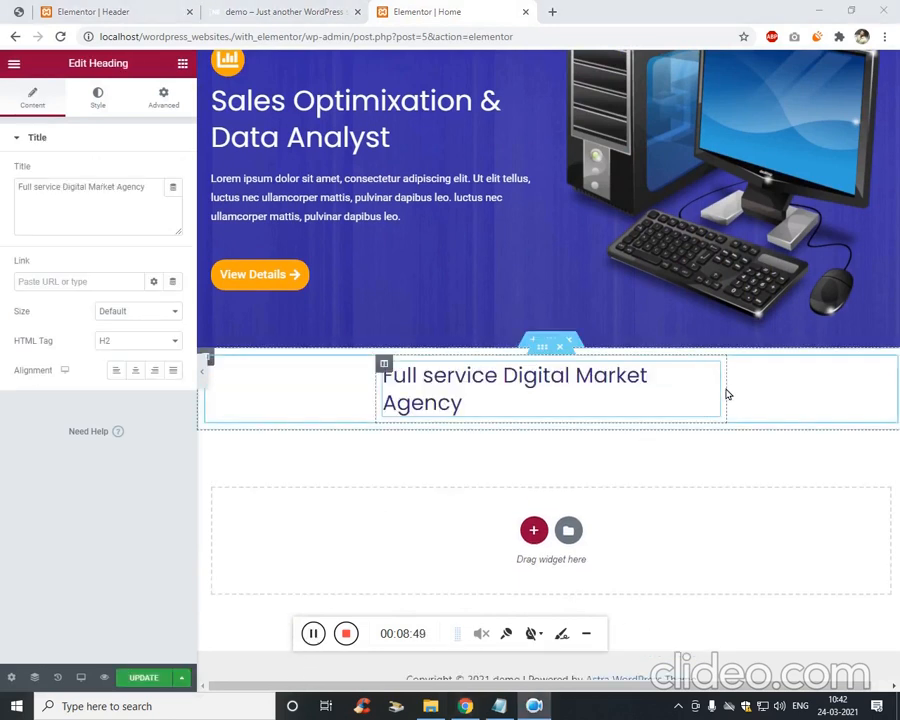
{"action": "right_click", "coordinate": [549, 357]}
{"action": "left_click", "coordinate": [592, 368]}
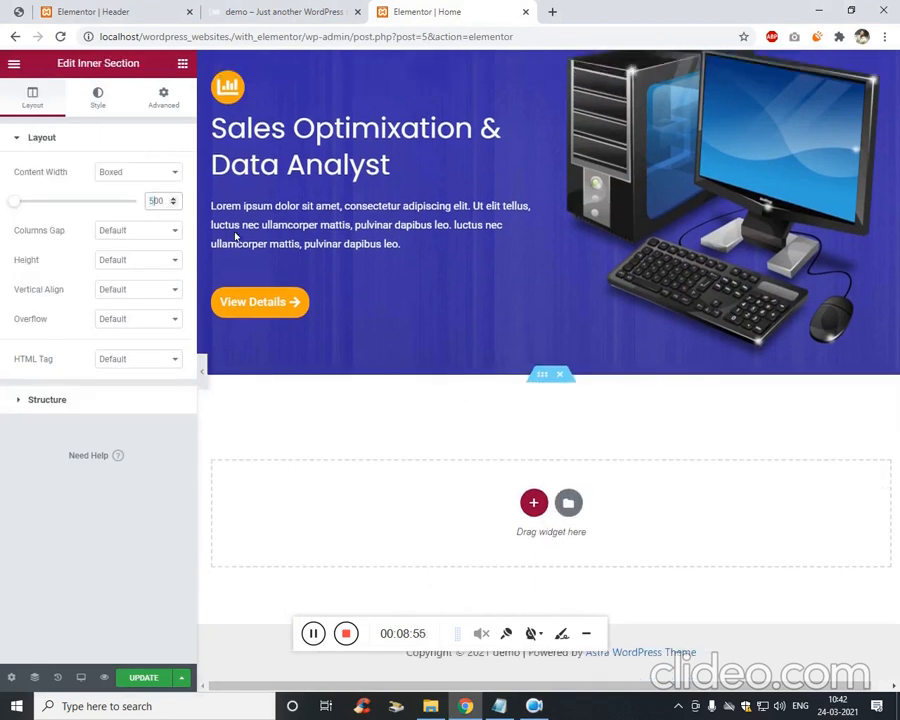
{"action": "key", "text": "shift+Left"}
{"action": "type", "text": "5"}
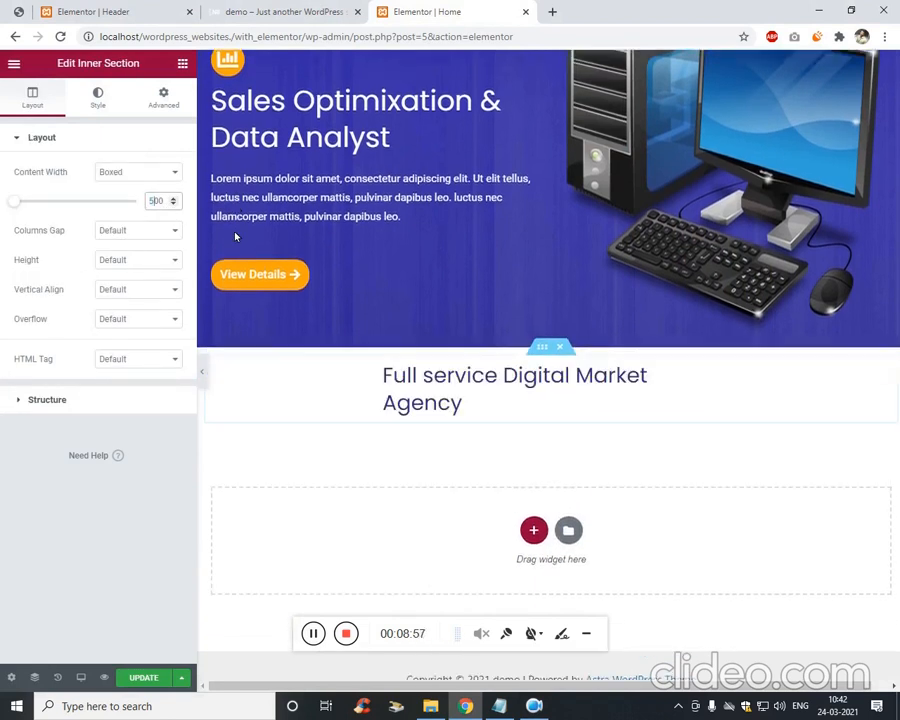
{"action": "key", "text": "shift+Left"}
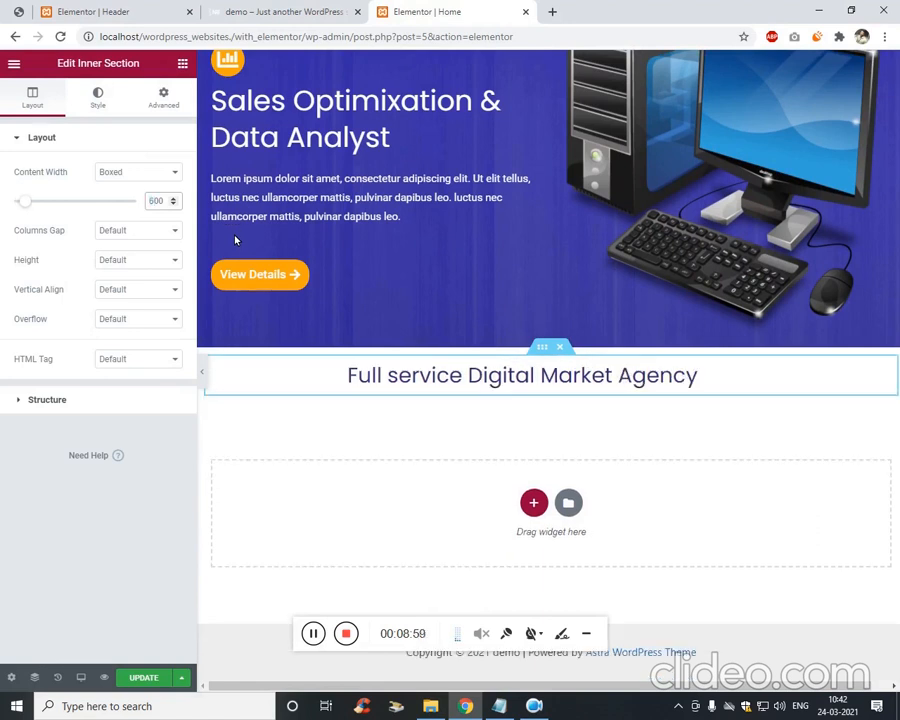
Close the Elementor Header template tab and reorder the live site tab after the Home editor.
{"action": "left_click", "coordinate": [108, 8]}
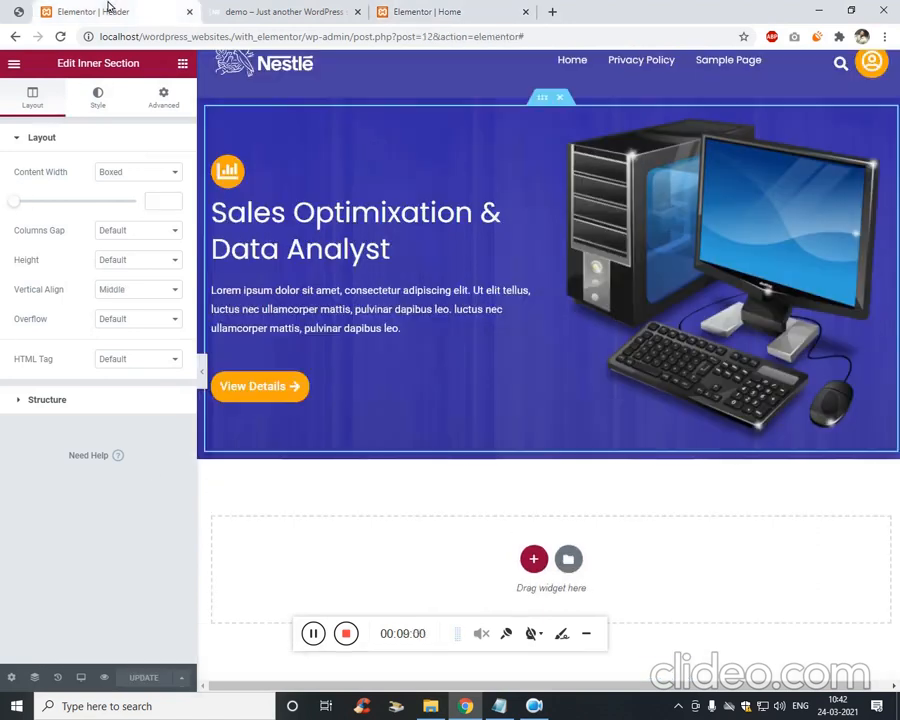
{"action": "left_click", "coordinate": [190, 12]}
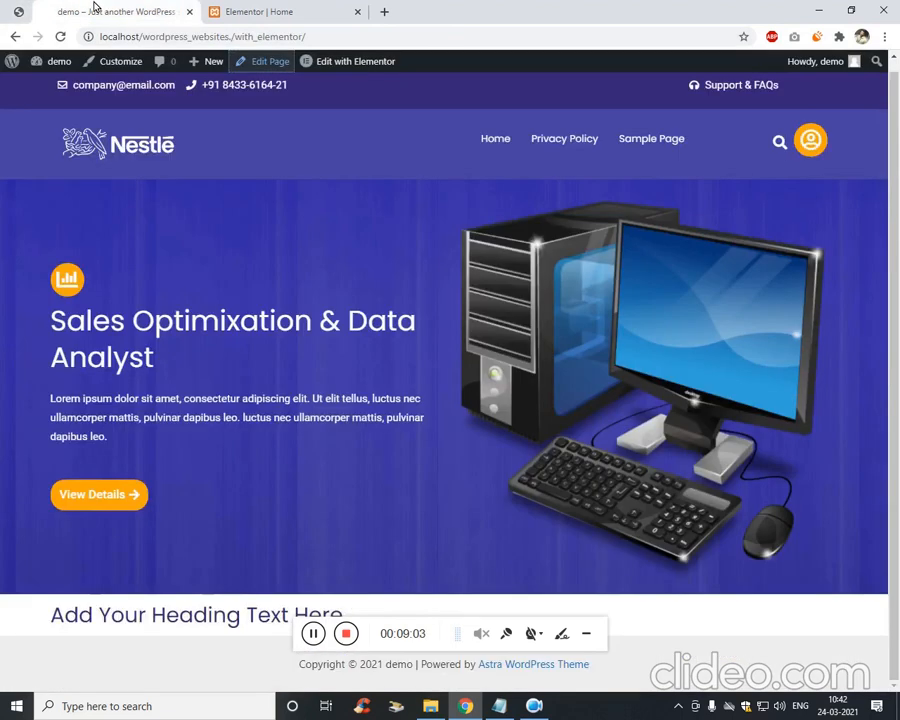
{"action": "left_click_drag", "start_coordinate": [95, 8], "coordinate": [270, 6]}
{"action": "left_click", "coordinate": [20, 11]}
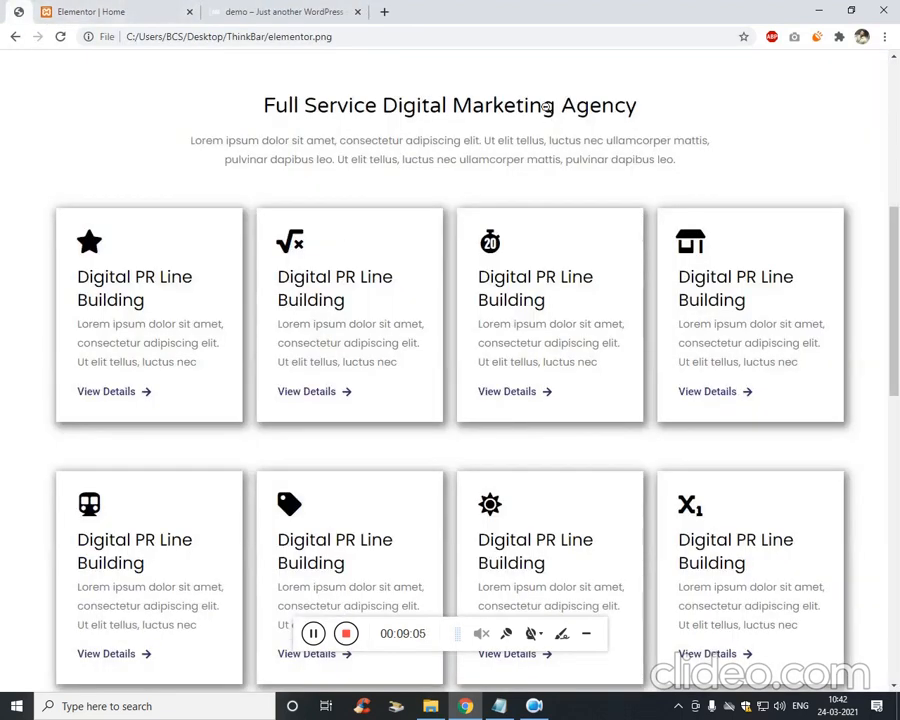
{"action": "left_click", "coordinate": [110, 9]}
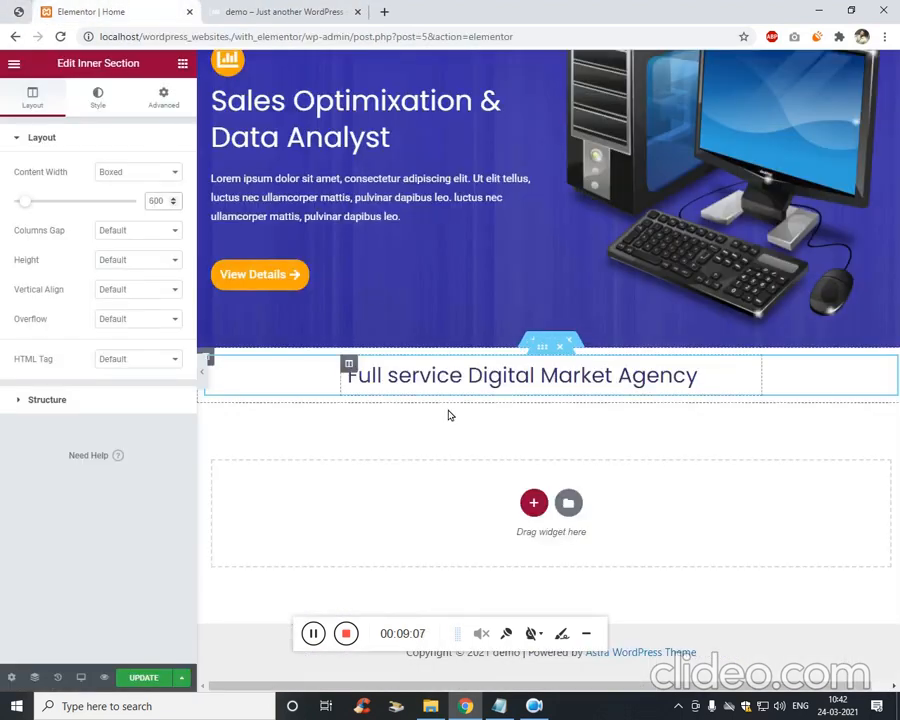
{"action": "left_click", "coordinate": [183, 64]}
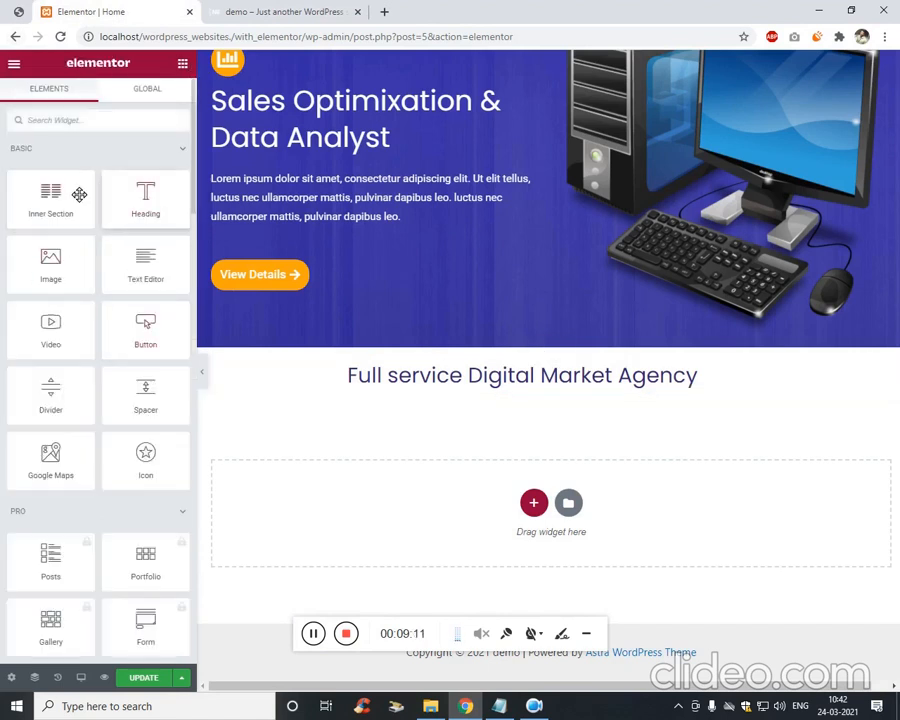
{"action": "left_click", "coordinate": [311, 11]}
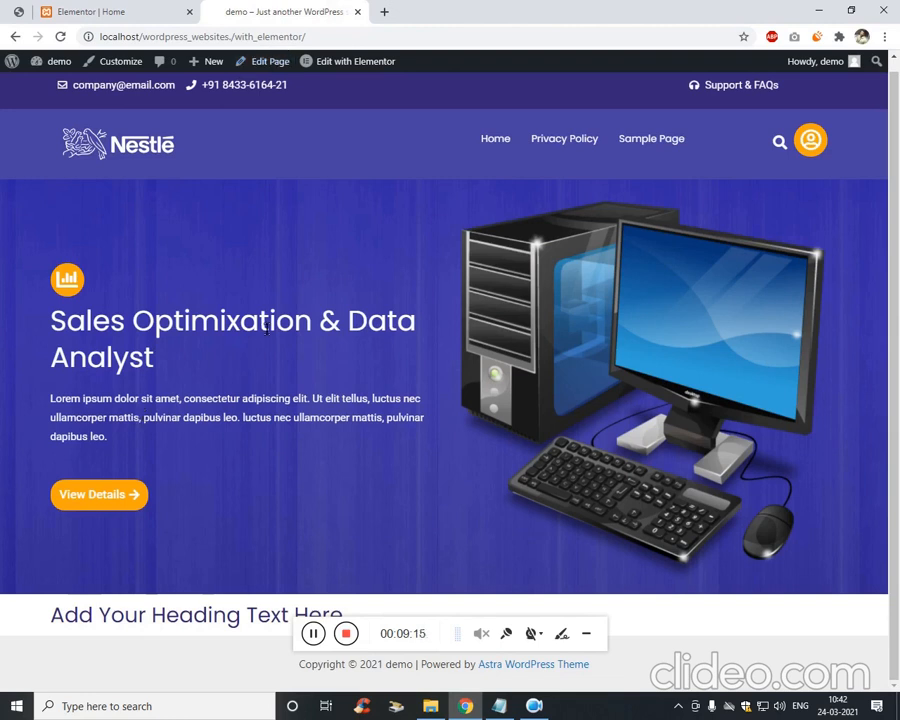
Add a Text Editor paragraph under the heading and lengthen it by duplicating a lorem ipsum sentence.
{"action": "left_click", "coordinate": [86, 12]}
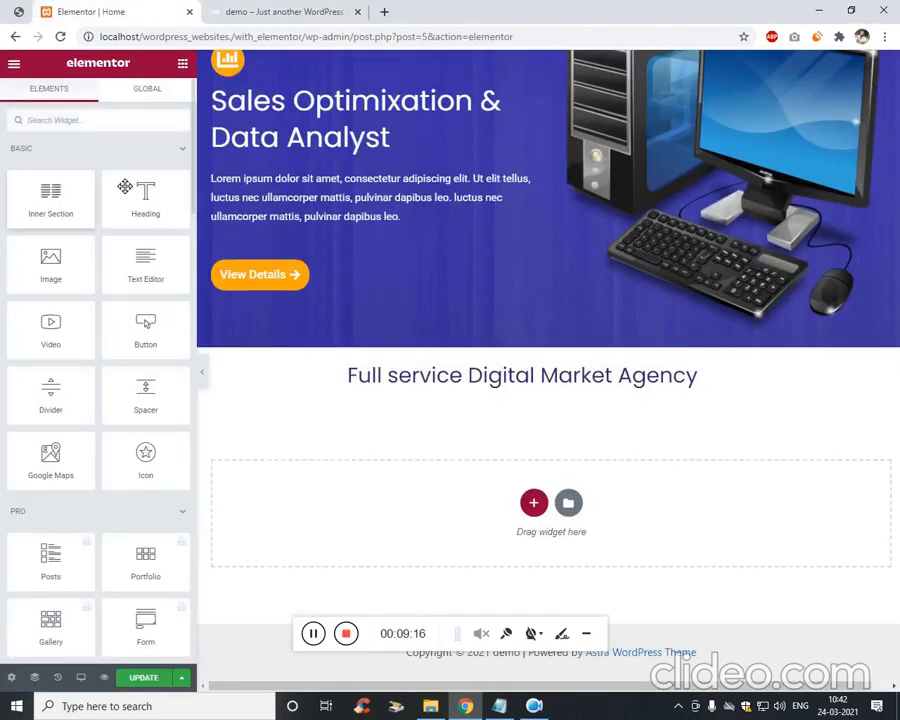
{"action": "left_click_drag", "start_coordinate": [145, 265], "coordinate": [555, 406]}
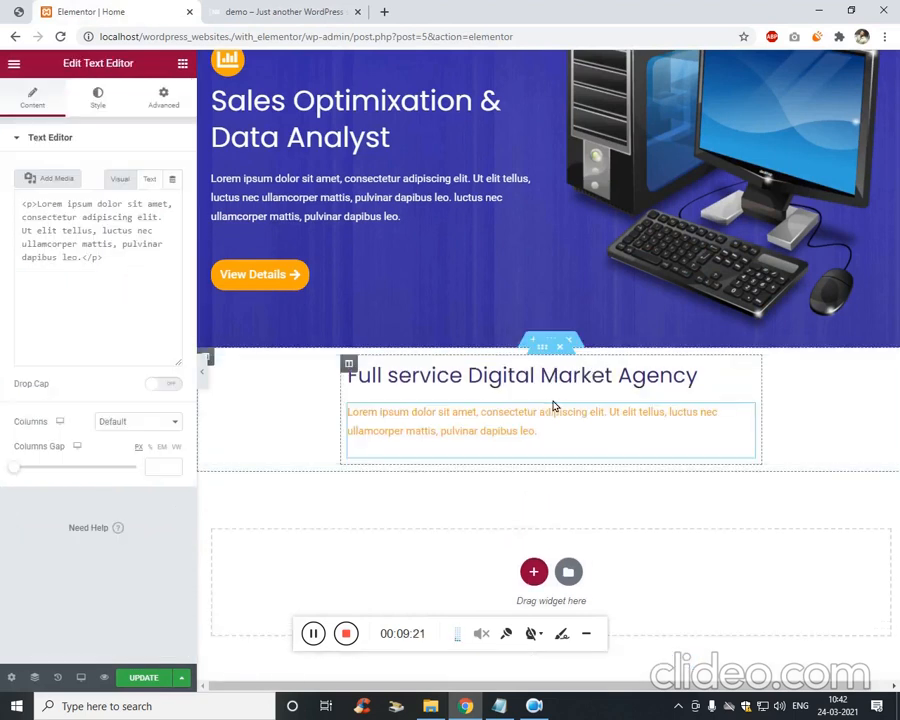
{"action": "left_click", "coordinate": [18, 11]}
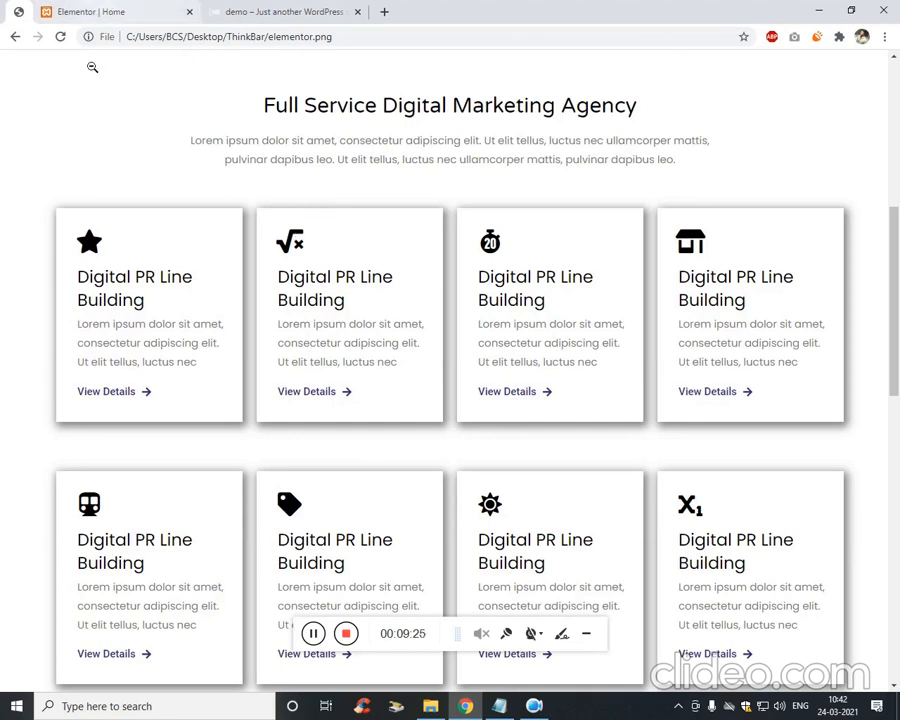
{"action": "left_click", "coordinate": [92, 12]}
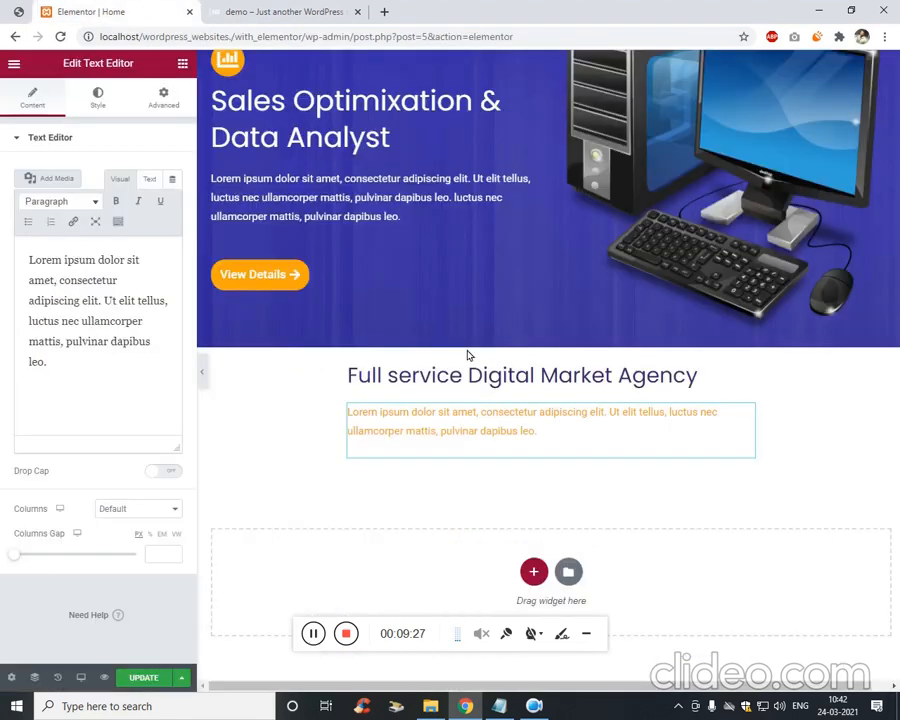
{"action": "left_click_drag", "start_coordinate": [105, 301], "coordinate": [128, 370]}
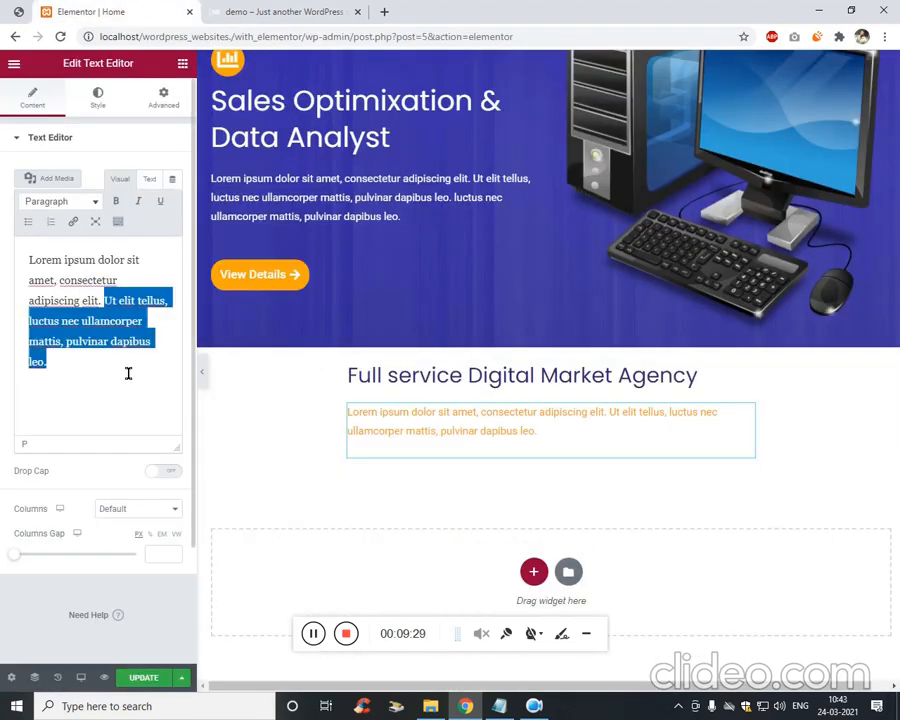
{"action": "key", "text": "ctrl+c"}
{"action": "left_click", "coordinate": [112, 373]}
{"action": "key", "text": "ctrl+v"}
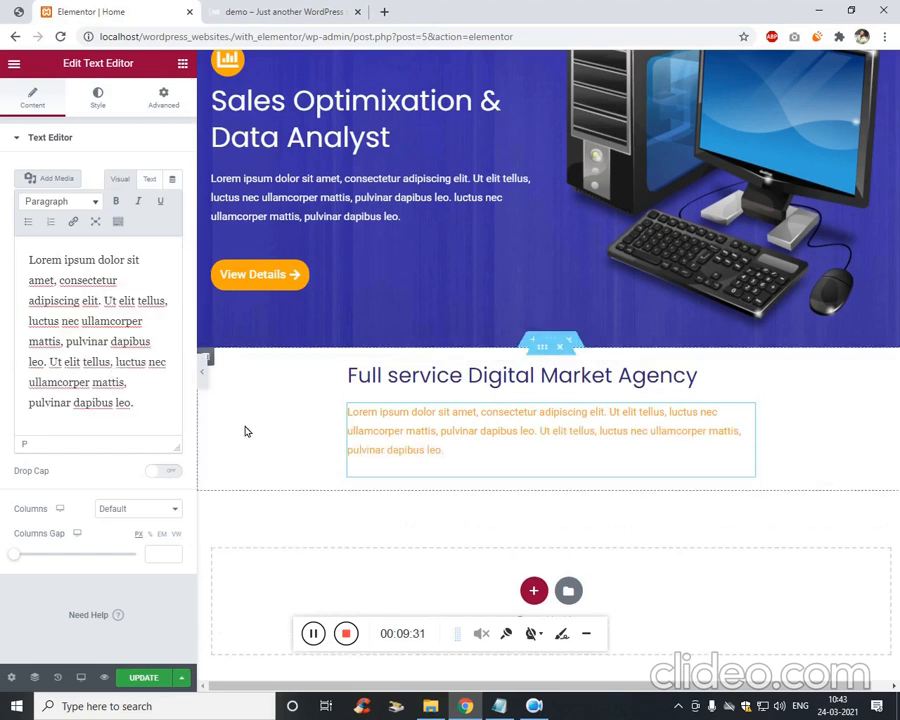
Centre the paragraph and set its text colour to dark grey #2F2E2E.
{"action": "left_click", "coordinate": [98, 96]}
{"action": "left_click", "coordinate": [147, 177]}
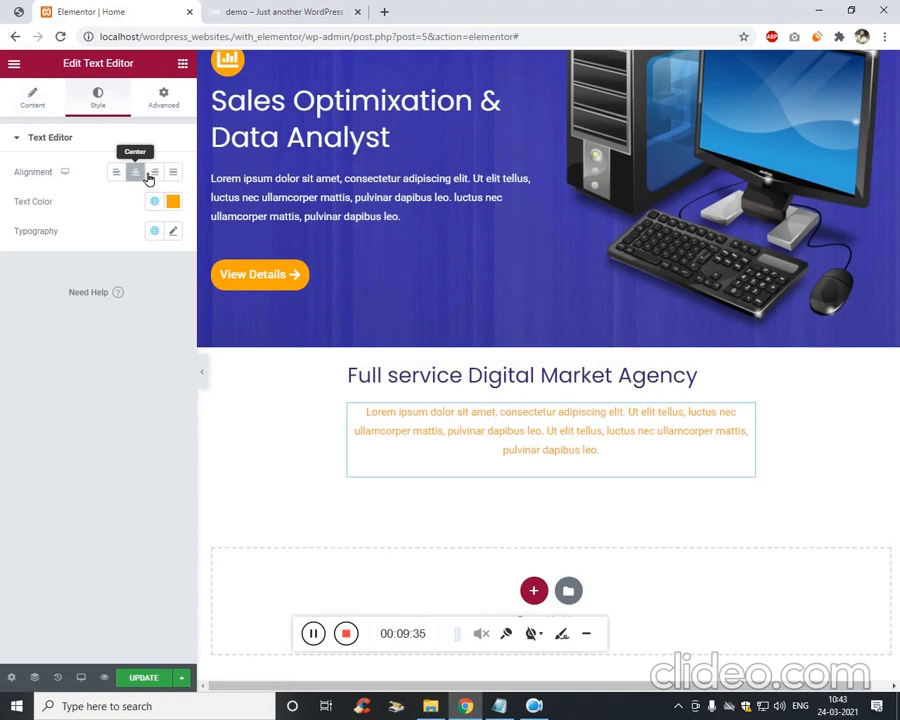
{"action": "left_click", "coordinate": [173, 201]}
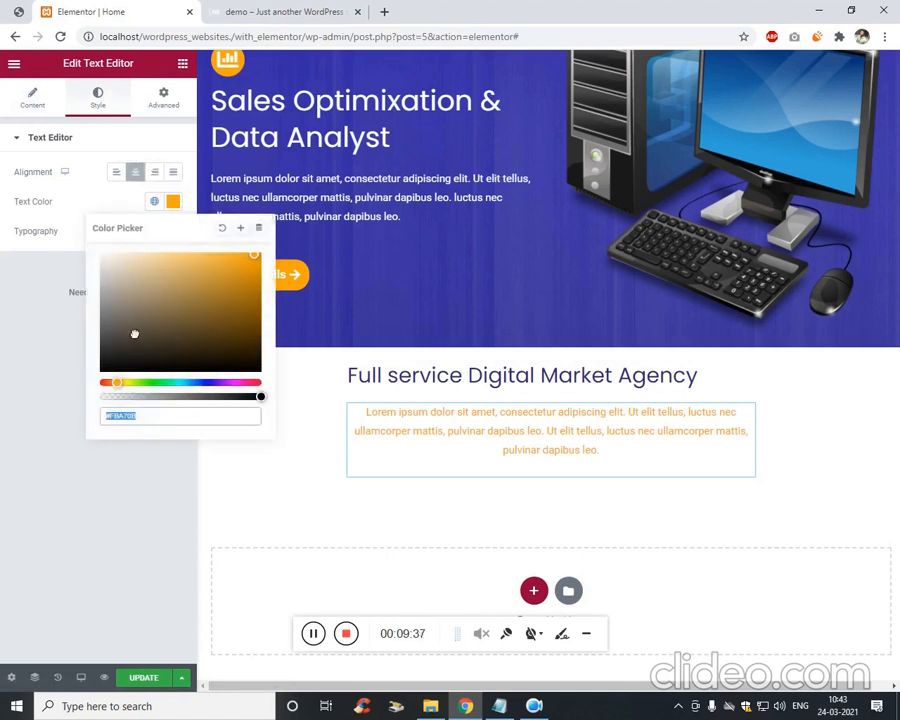
{"action": "left_click_drag", "start_coordinate": [134, 330], "coordinate": [110, 359]}
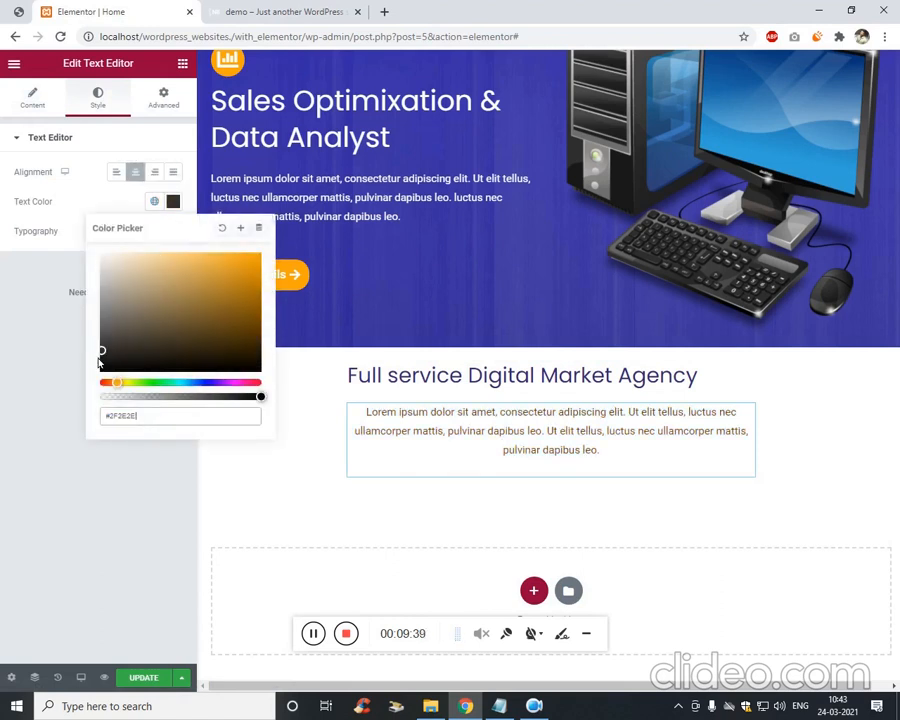
{"action": "left_click", "coordinate": [80, 398]}
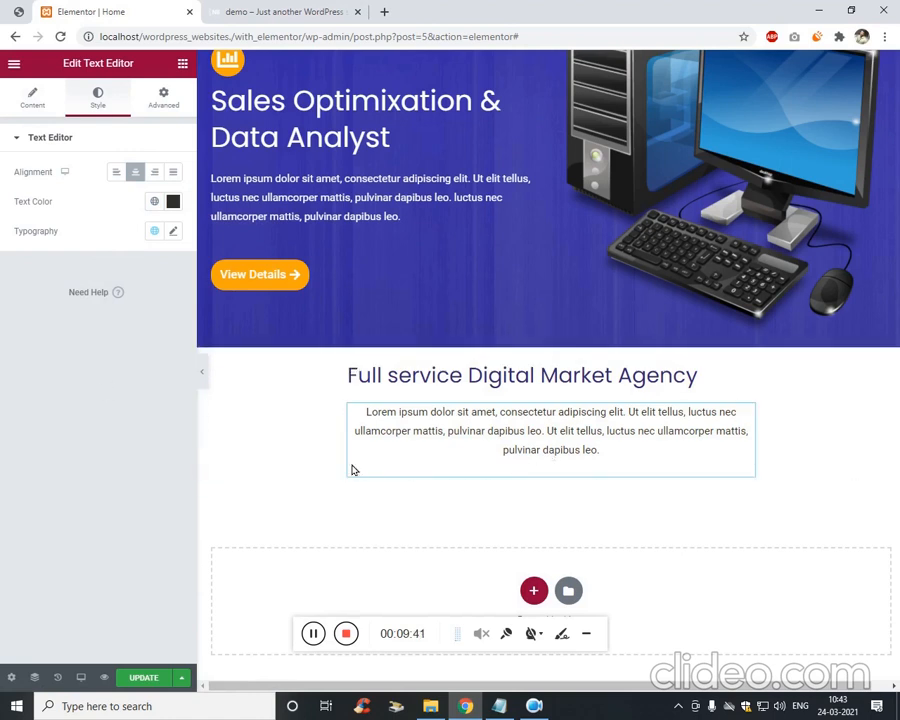
Center-align the Full service Digital Market Agency heading and make its text black.
{"action": "left_click", "coordinate": [613, 388]}
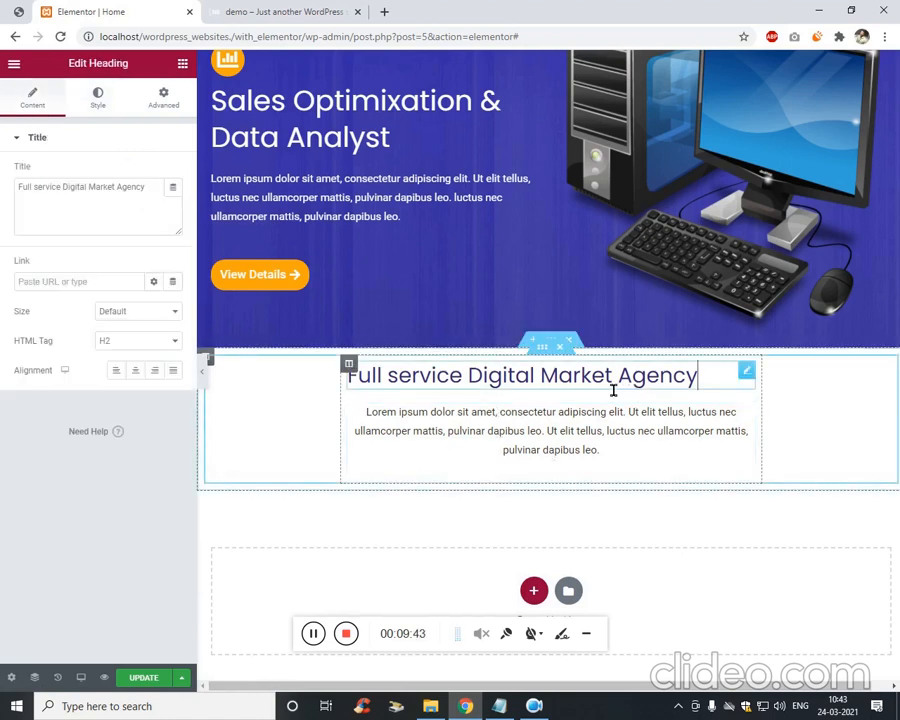
{"action": "left_click", "coordinate": [136, 370]}
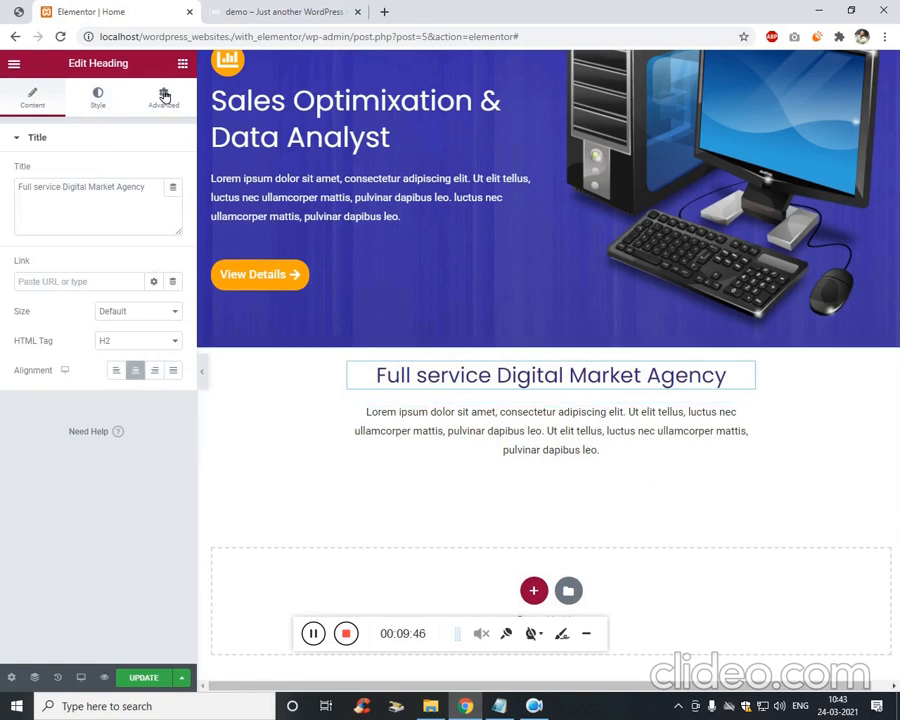
{"action": "left_click", "coordinate": [97, 96]}
{"action": "left_click", "coordinate": [174, 172]}
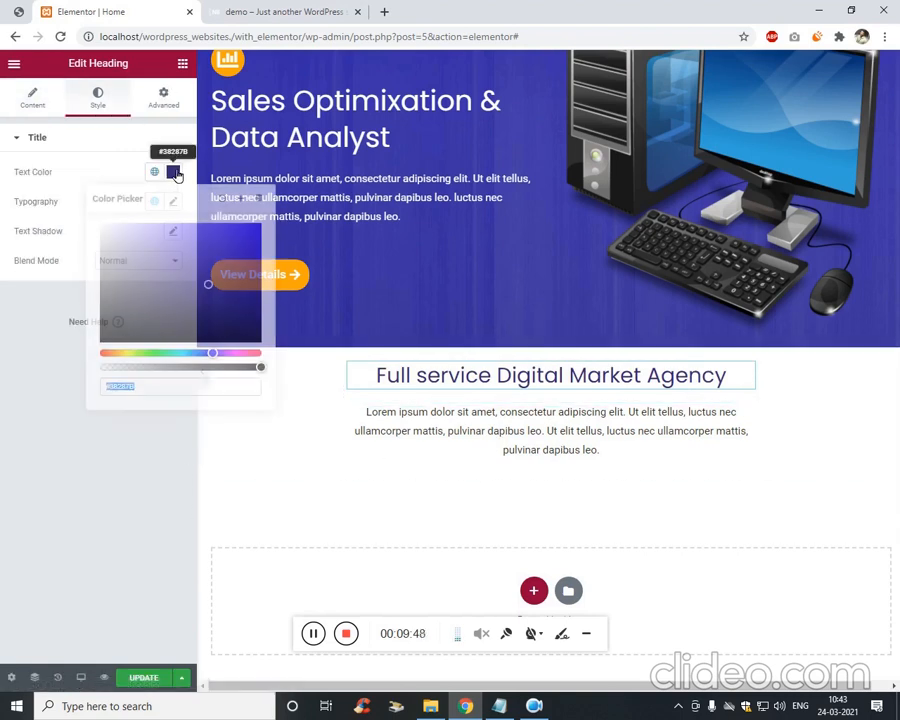
{"action": "left_click_drag", "start_coordinate": [107, 341], "coordinate": [71, 372]}
{"action": "left_click", "coordinate": [42, 514]}
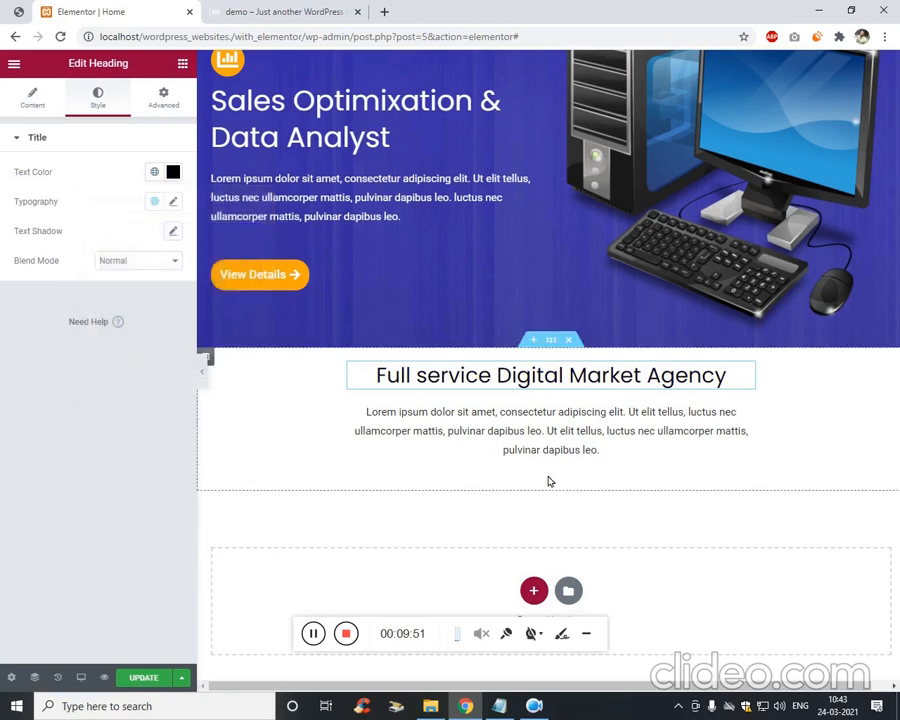
Set the heading's font family to Varela Round and update the page.
{"action": "left_click", "coordinate": [174, 202]}
{"action": "left_click", "coordinate": [149, 270]}
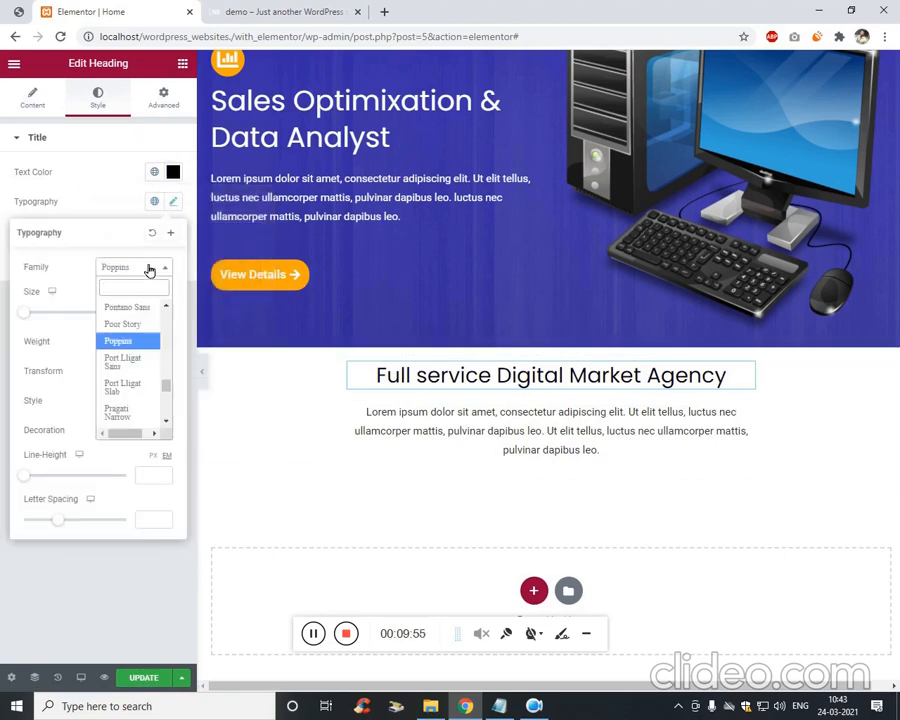
{"action": "type", "text": "var"}
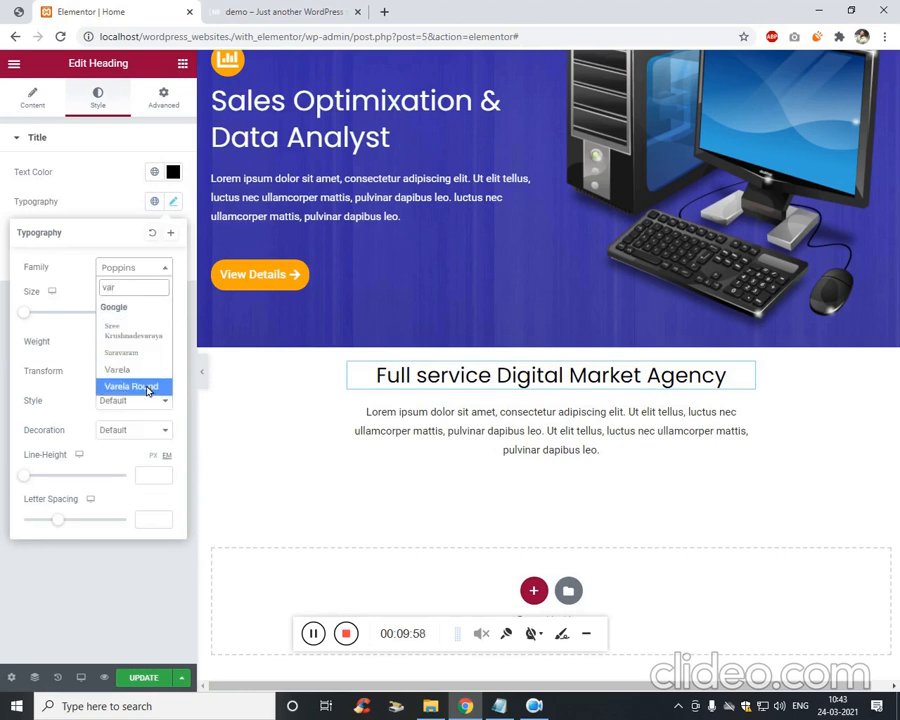
{"action": "left_click", "coordinate": [146, 387]}
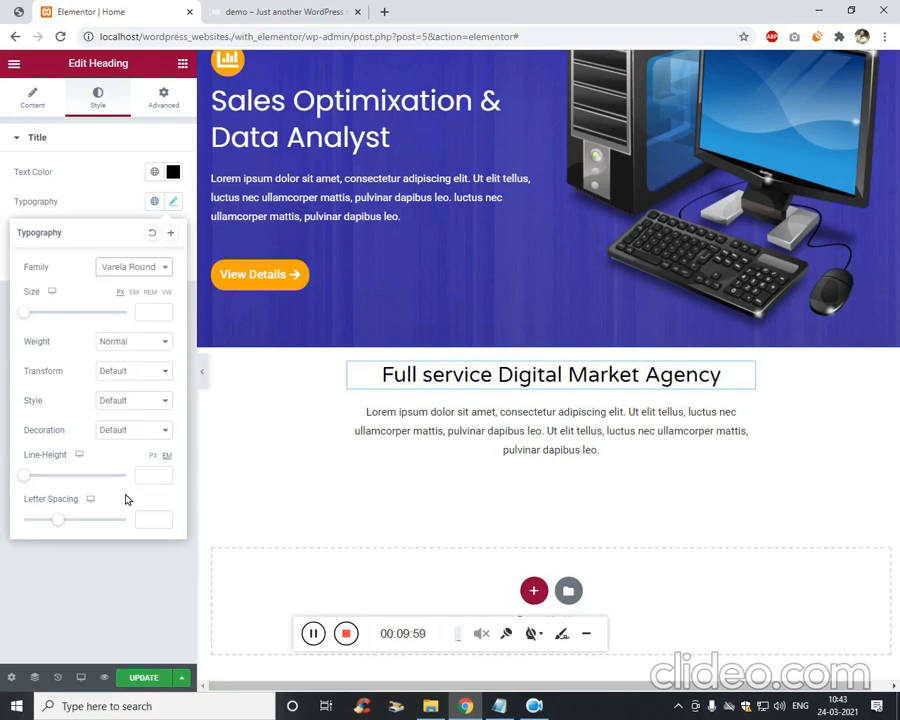
{"action": "left_click", "coordinate": [110, 572]}
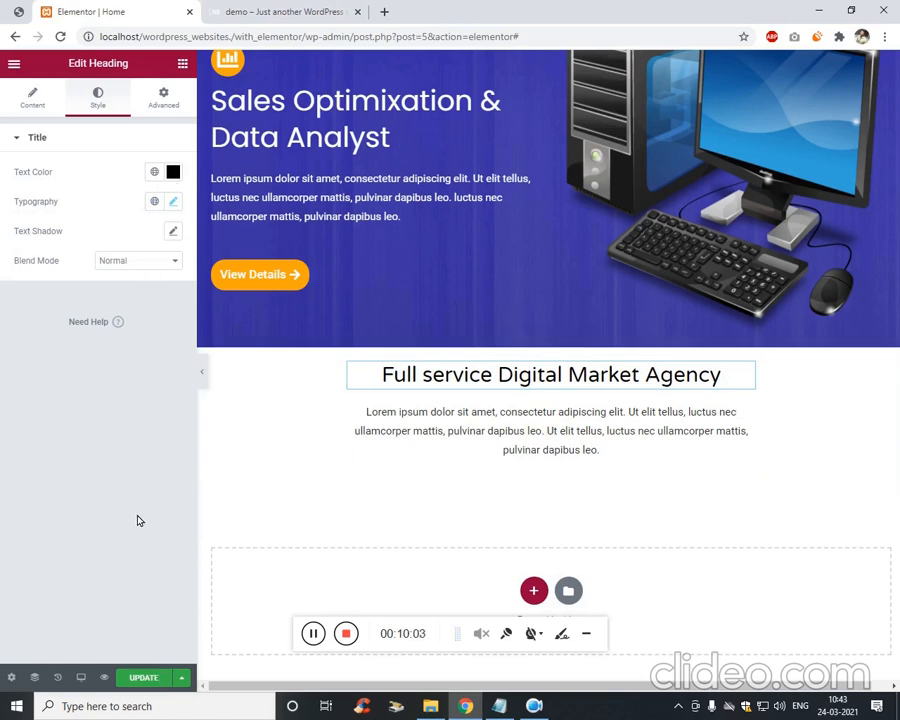
{"action": "left_click", "coordinate": [140, 677]}
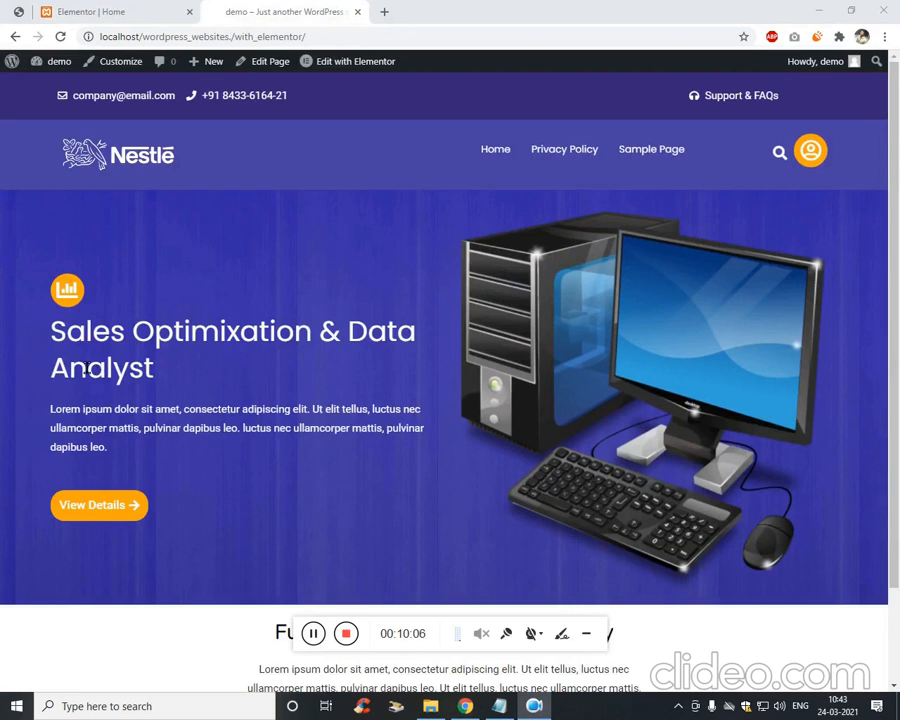
Preview the saved heading on the live home page, then return to the Elementor Home editor.
{"action": "left_click_drag", "start_coordinate": [88, 370], "coordinate": [136, 409]}
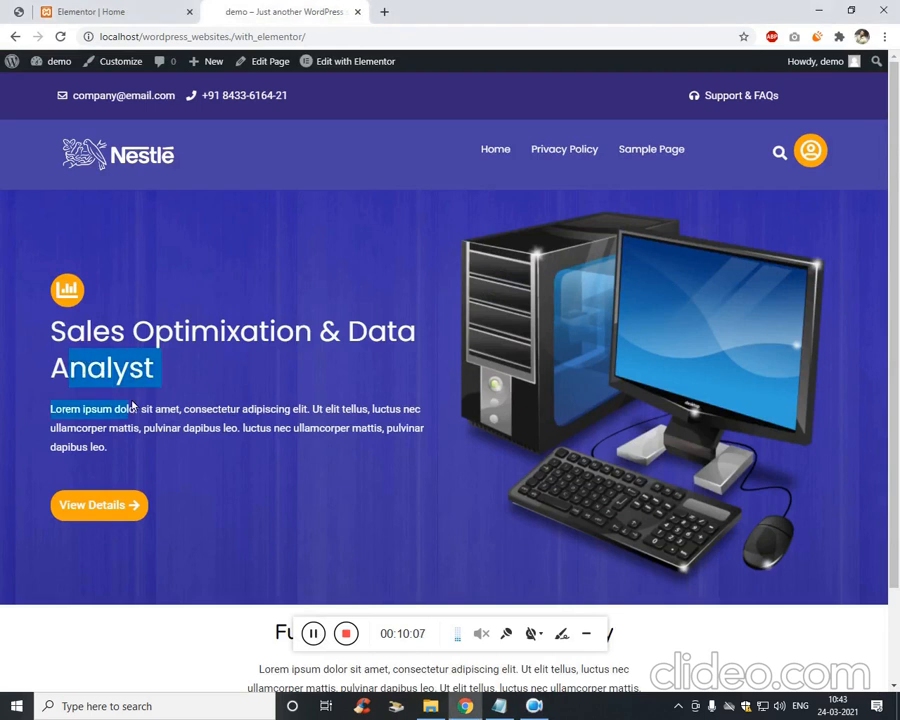
{"action": "left_click", "coordinate": [140, 463]}
{"action": "scroll", "coordinate": [230, 470], "scroll_direction": "down", "scroll_amount": 2}
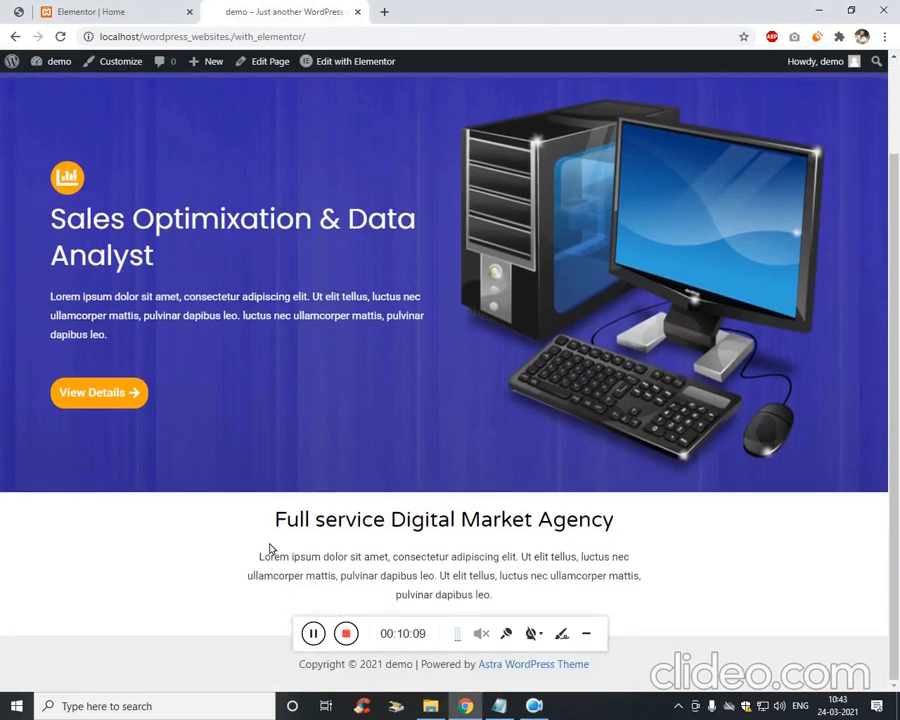
{"action": "left_click", "coordinate": [108, 10]}
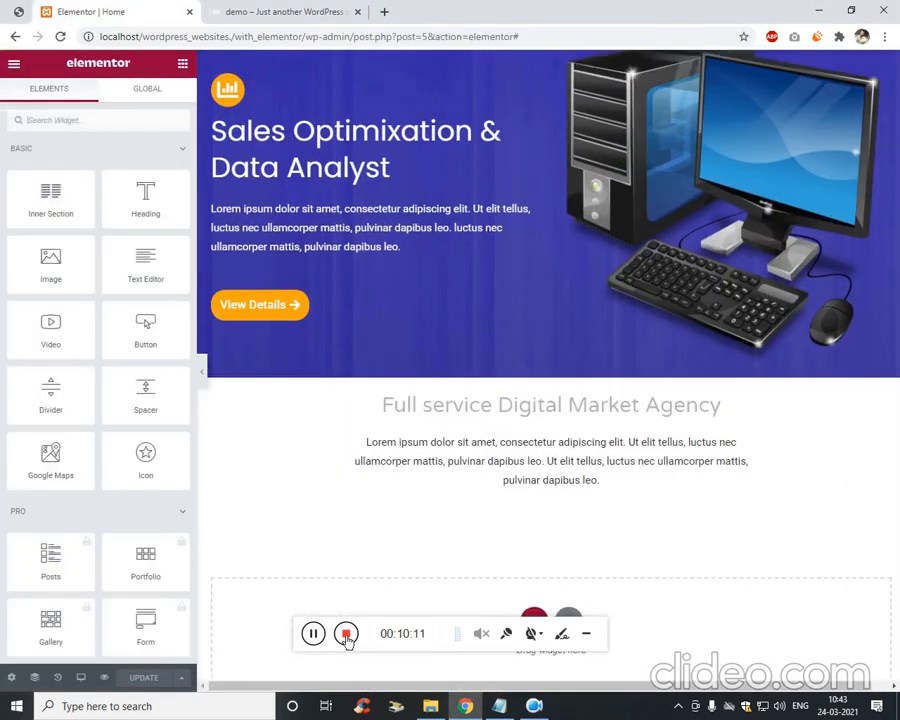
{"action": "left_click", "coordinate": [316, 637]}
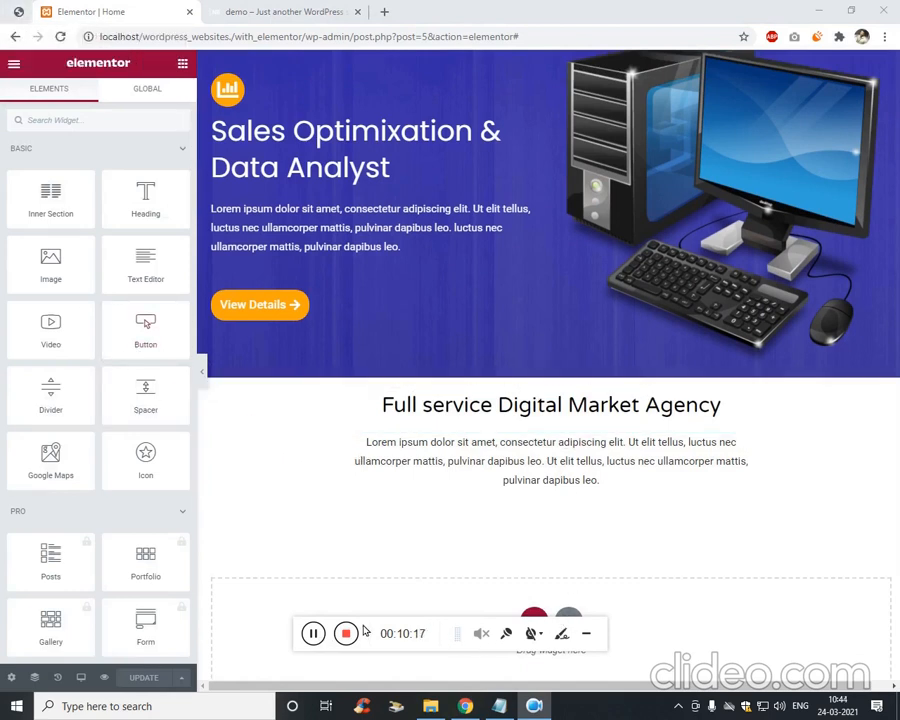
{"action": "left_click_drag", "start_coordinate": [362, 652], "coordinate": [397, 688]}
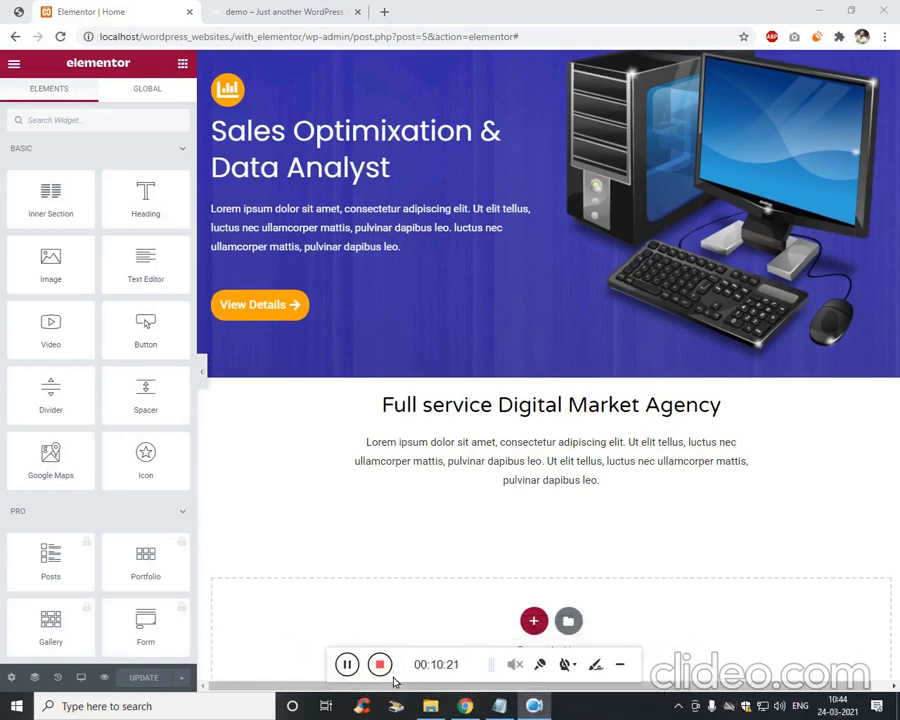
Add a single-column section below the paragraph and drop a two-column Inner Section into it.
{"action": "left_click", "coordinate": [533, 621]}
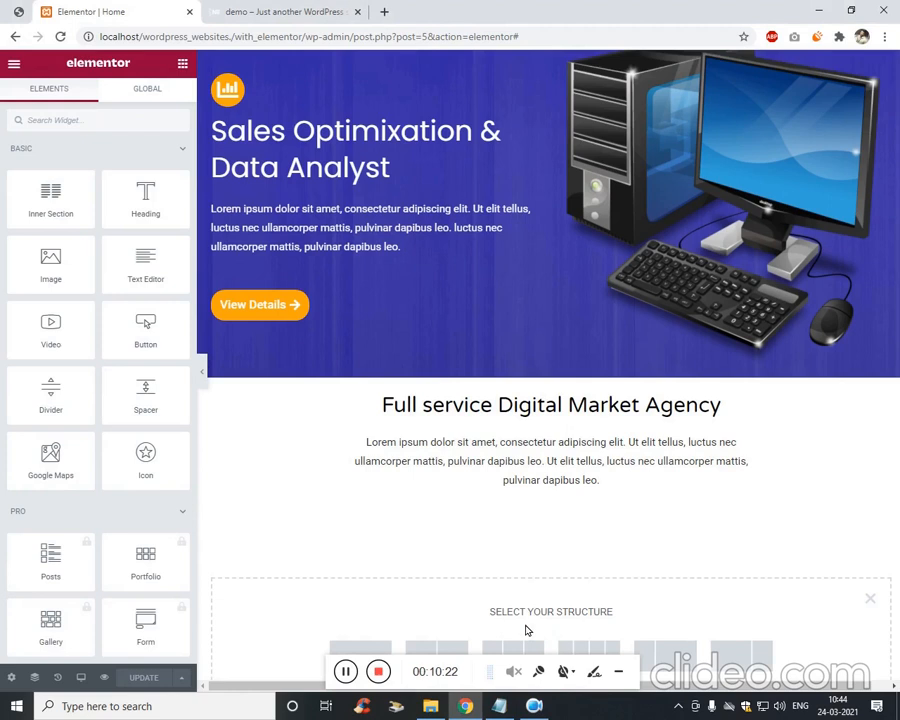
{"action": "left_click", "coordinate": [362, 650]}
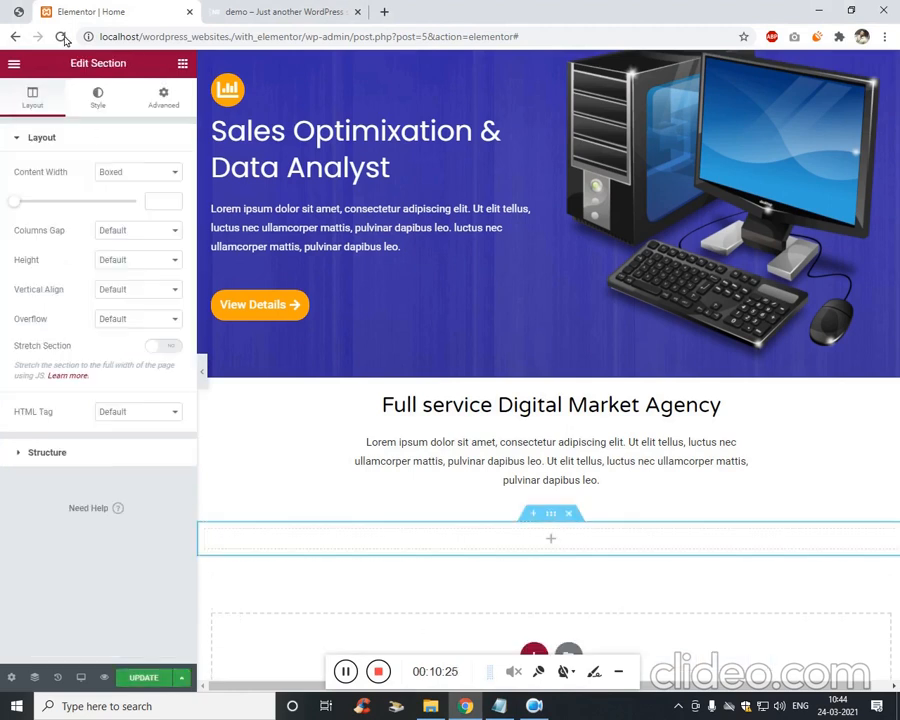
{"action": "left_click", "coordinate": [19, 11]}
{"action": "left_click", "coordinate": [85, 9]}
{"action": "left_click", "coordinate": [183, 64]}
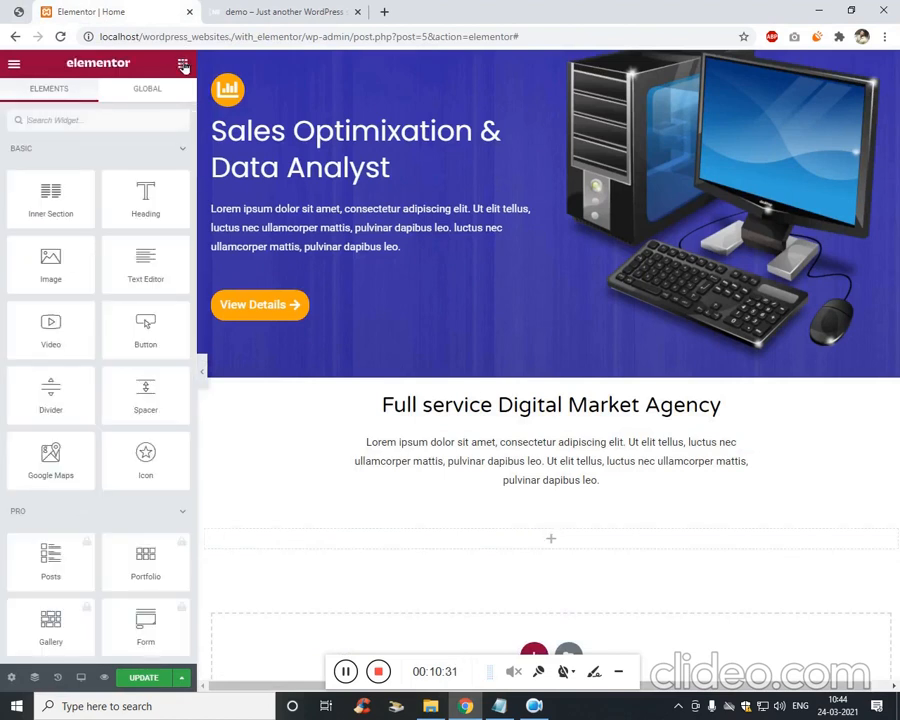
{"action": "left_click_drag", "start_coordinate": [82, 213], "coordinate": [482, 565]}
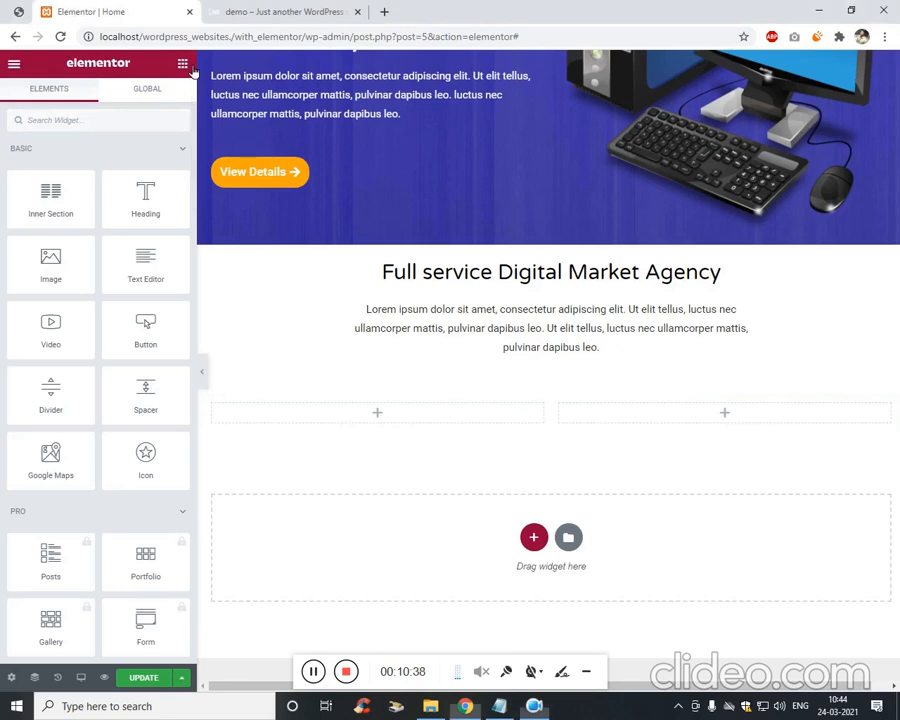
Place an Icon widget with a star in the left column.
{"action": "left_click", "coordinate": [18, 11]}
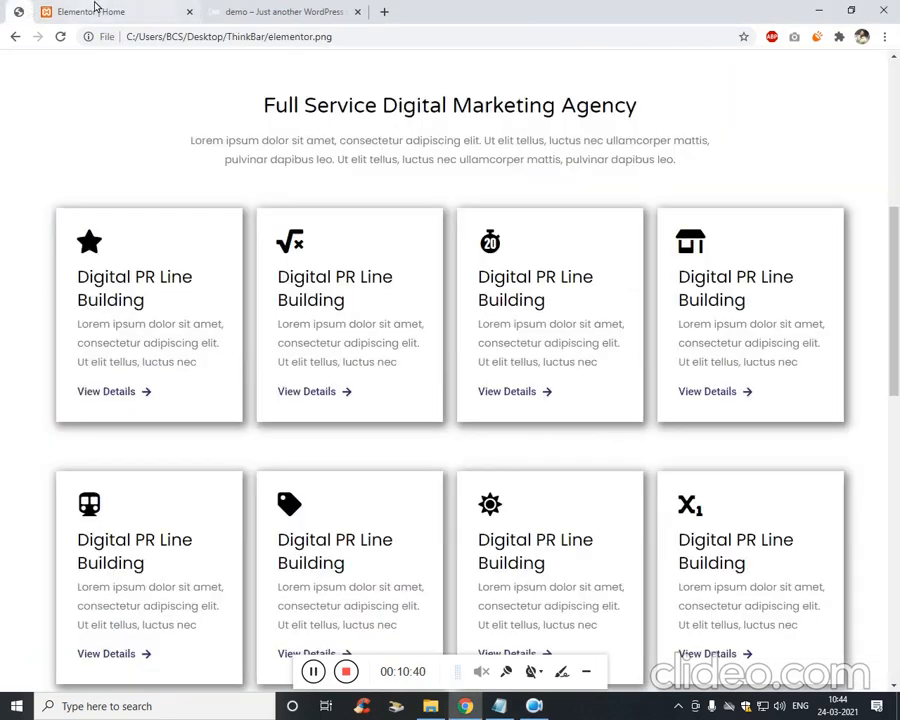
{"action": "left_click", "coordinate": [95, 11]}
{"action": "type", "text": "ico"}
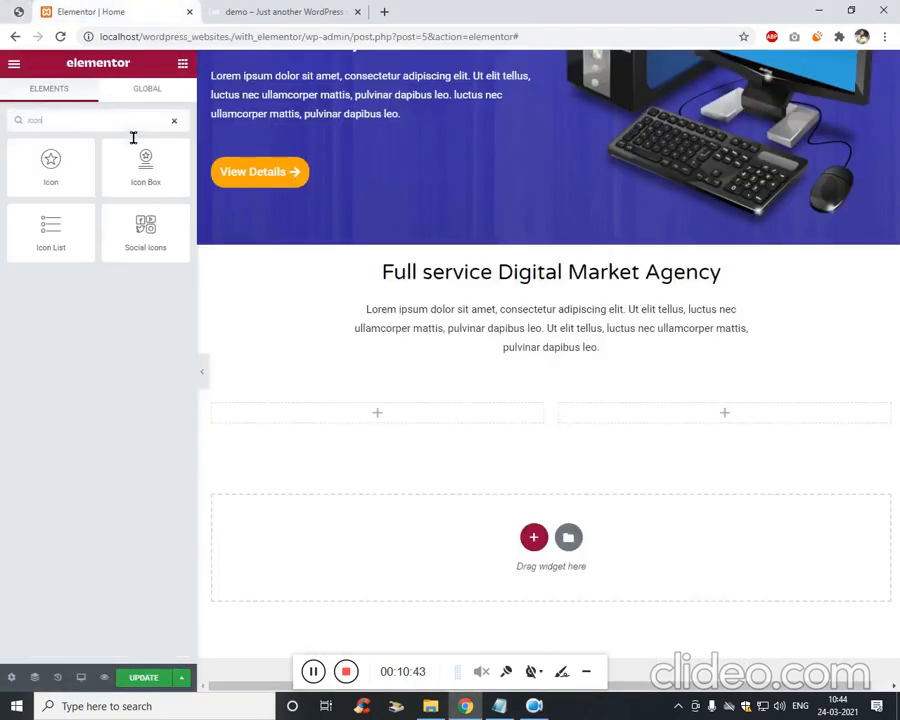
{"action": "type", "text": "n"}
{"action": "left_click_drag", "start_coordinate": [94, 178], "coordinate": [400, 424]}
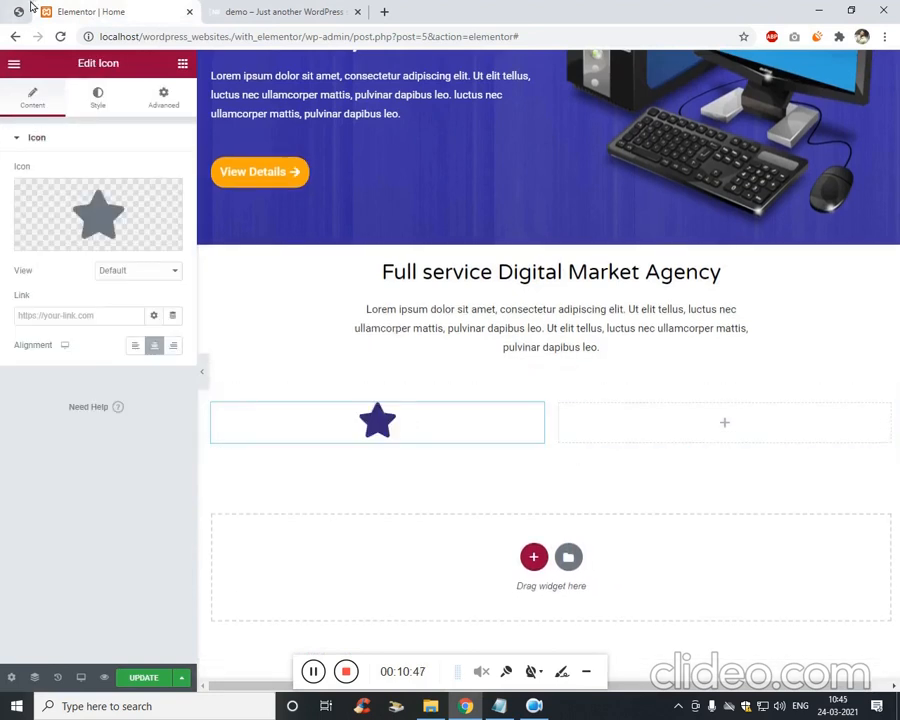
Add a Heading widget under the star icon.
{"action": "left_click", "coordinate": [24, 10]}
{"action": "left_click", "coordinate": [90, 11]}
{"action": "left_click", "coordinate": [182, 63]}
{"action": "left_click", "coordinate": [105, 130]}
{"action": "type", "text": "head"}
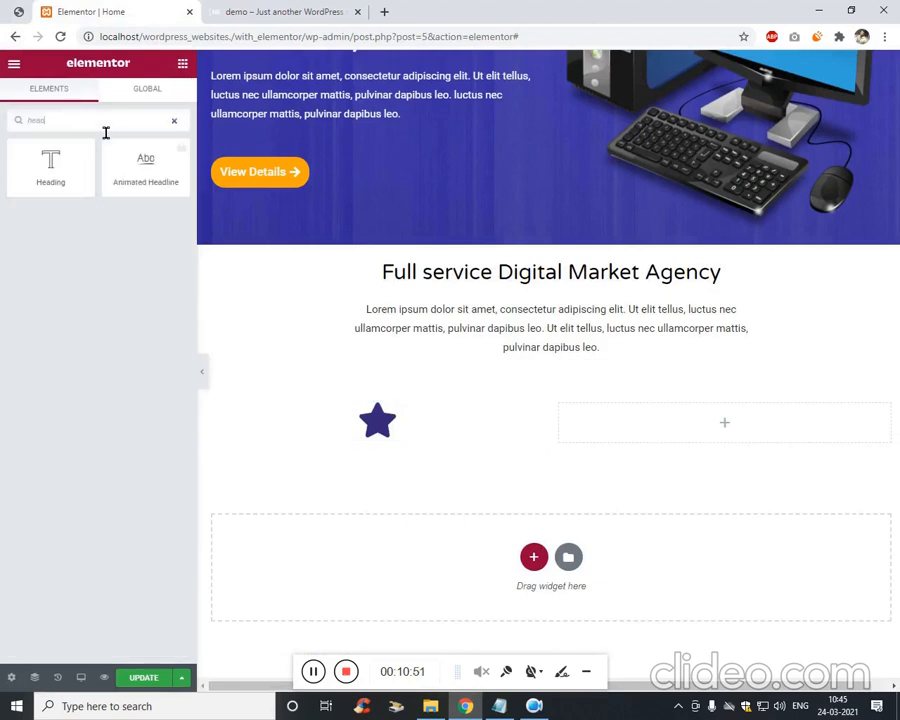
{"action": "left_click_drag", "start_coordinate": [50, 165], "coordinate": [400, 450]}
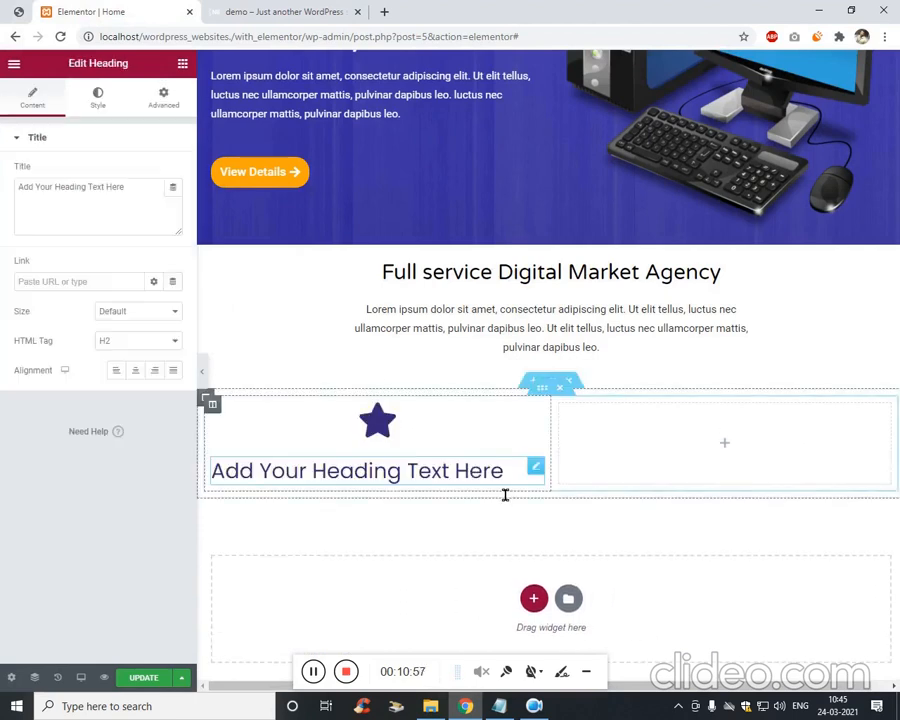
Add a Text Editor paragraph beneath the new heading.
{"action": "left_click", "coordinate": [17, 10]}
{"action": "left_click", "coordinate": [108, 10]}
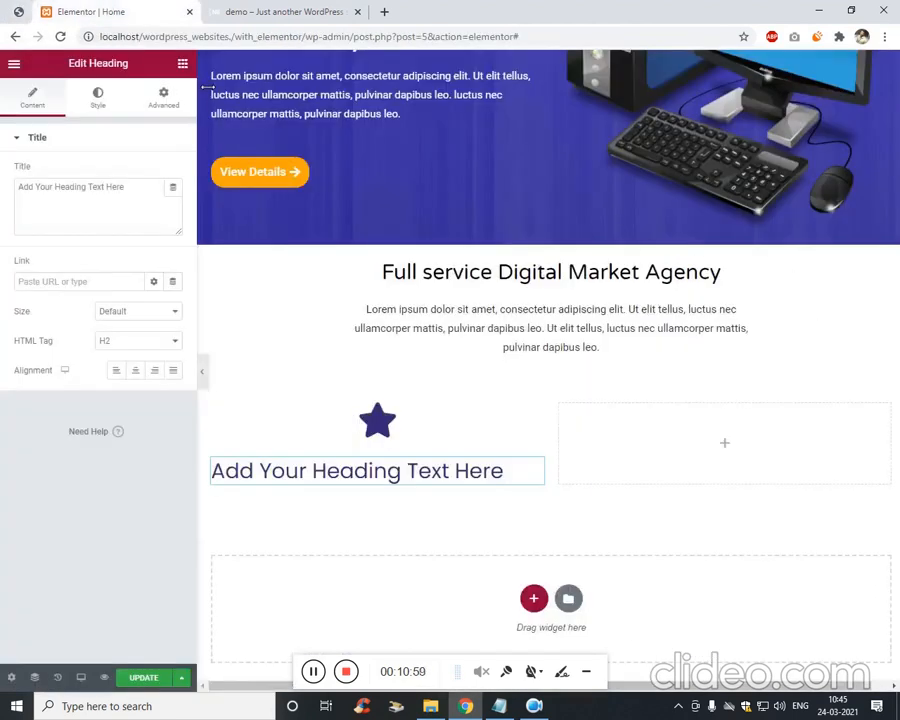
{"action": "left_click", "coordinate": [176, 108]}
{"action": "left_click", "coordinate": [183, 67]}
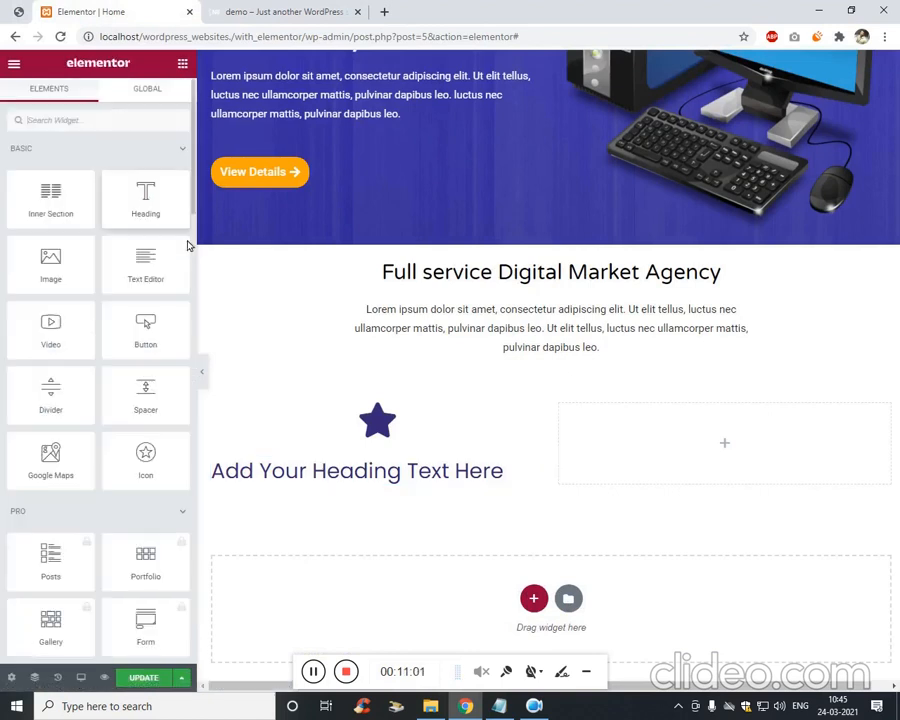
{"action": "left_click_drag", "start_coordinate": [172, 278], "coordinate": [386, 488]}
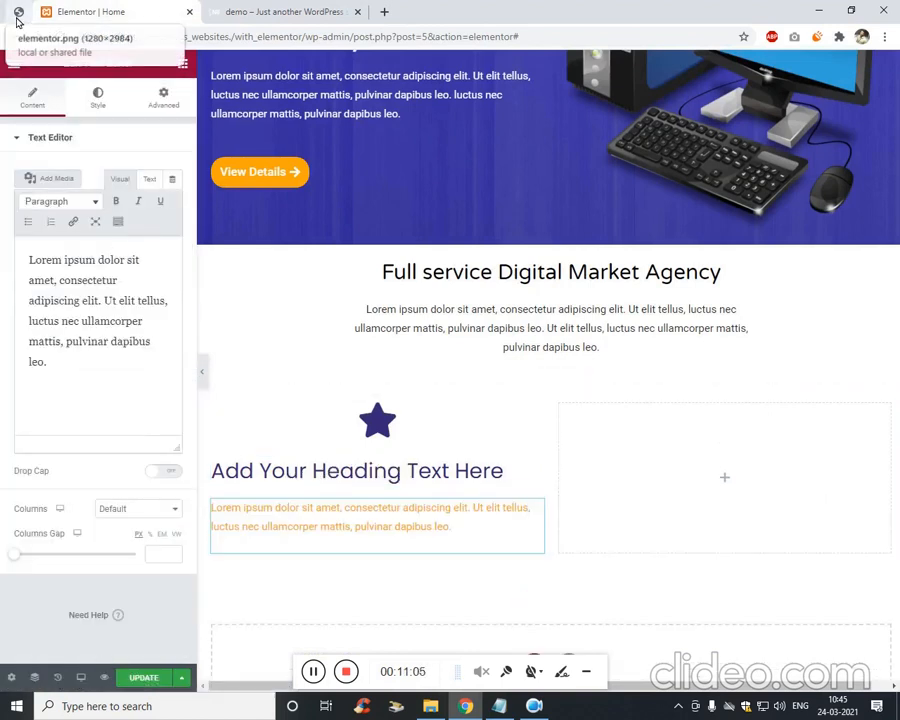
Add a Button widget below the card's paragraph text.
{"action": "left_click", "coordinate": [17, 16]}
{"action": "left_click", "coordinate": [104, 8]}
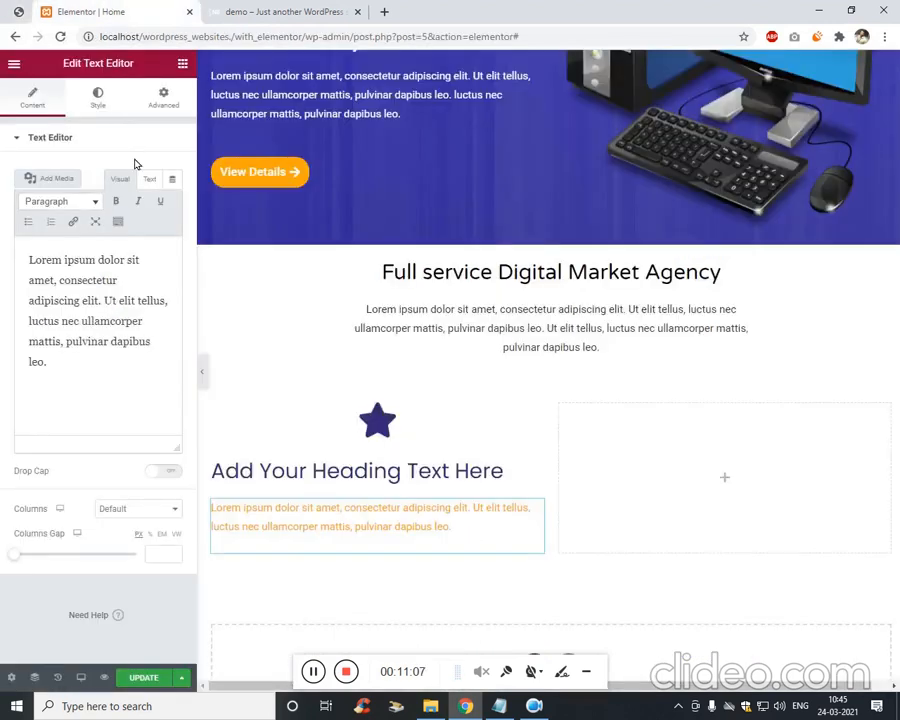
{"action": "left_click", "coordinate": [183, 65]}
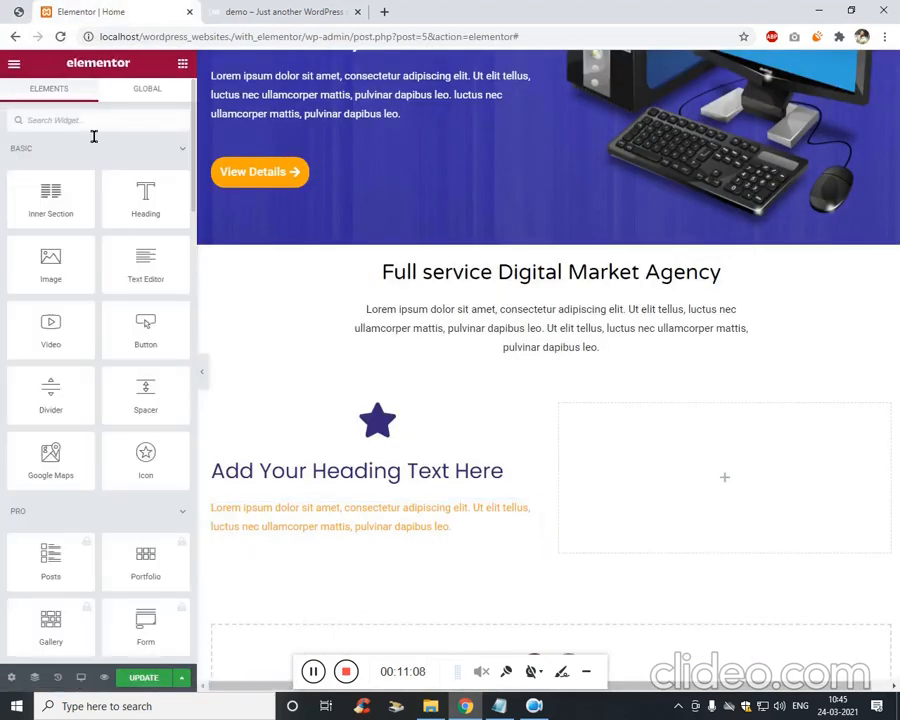
{"action": "type", "text": "button"}
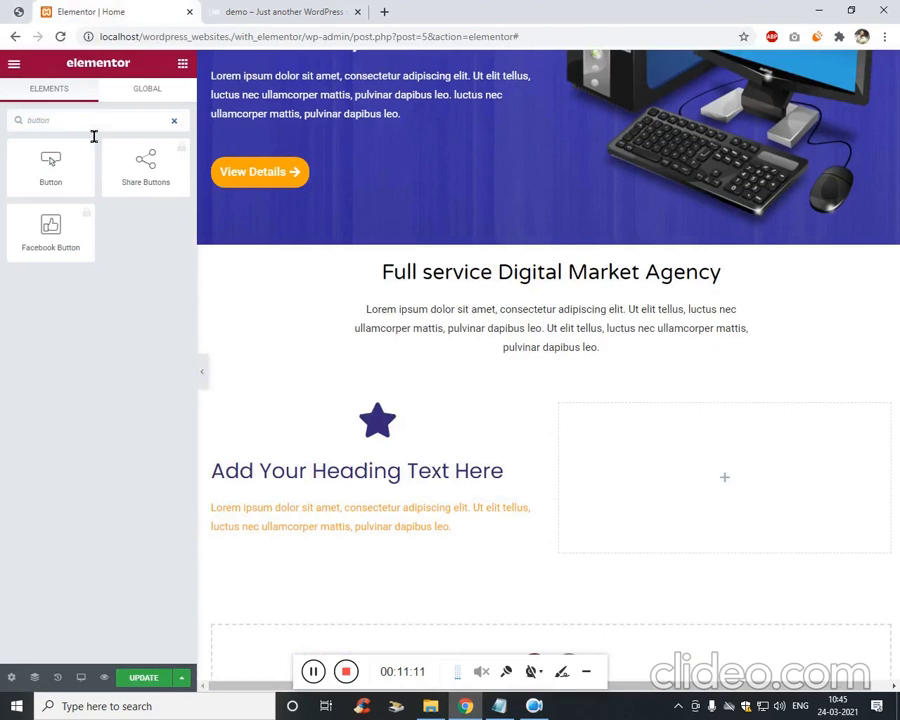
{"action": "left_click_drag", "start_coordinate": [50, 165], "coordinate": [338, 556]}
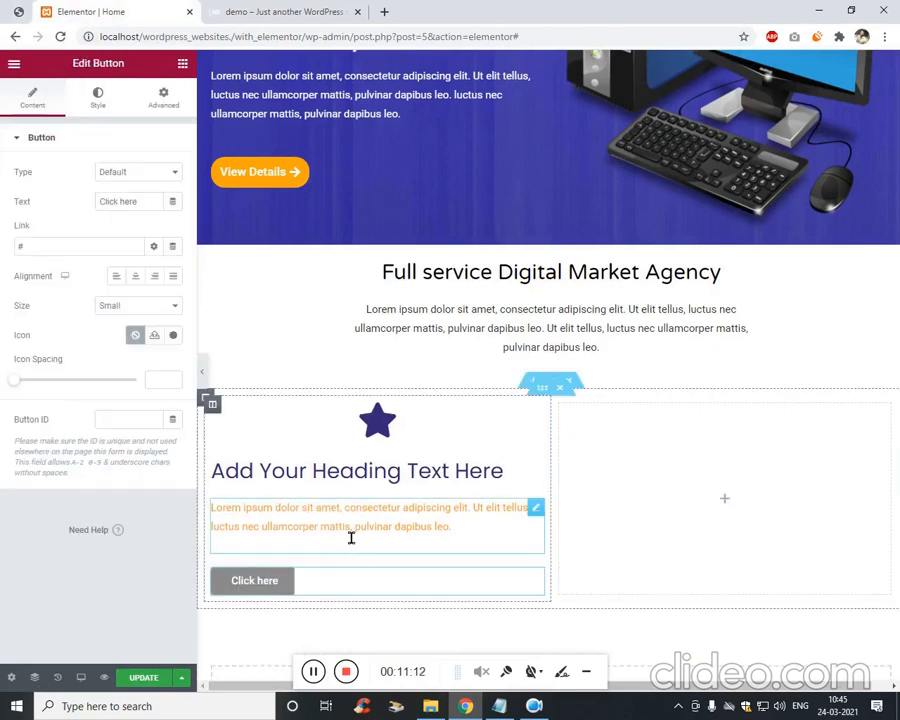
{"action": "scroll", "coordinate": [468, 444], "scroll_direction": "down", "scroll_amount": 2}
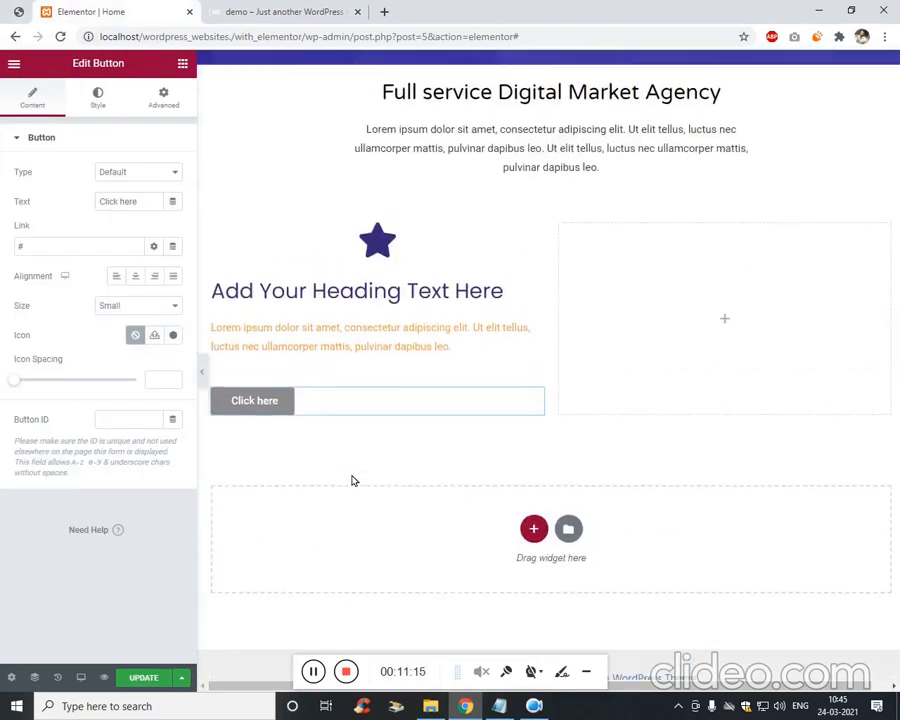
{"action": "scroll", "coordinate": [352, 481], "scroll_direction": "up", "scroll_amount": 1}
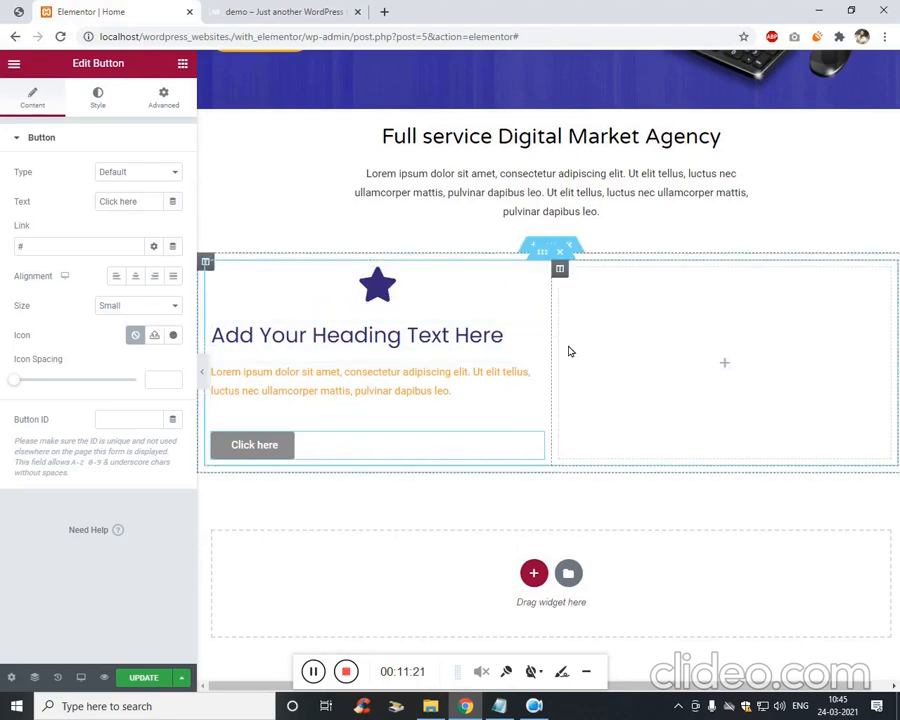
Narrow the card's column to about a third and insert the star icon from the library.
{"action": "left_click_drag", "start_coordinate": [563, 333], "coordinate": [366, 338]}
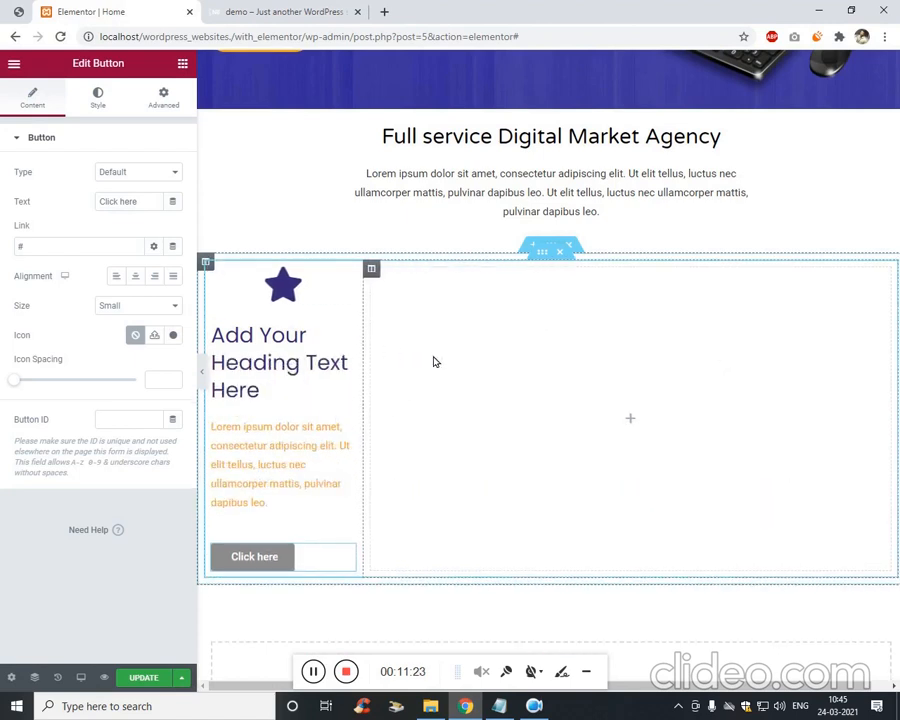
{"action": "scroll", "coordinate": [320, 380], "scroll_direction": "up", "scroll_amount": 3}
{"action": "scroll", "coordinate": [400, 420], "scroll_direction": "down", "scroll_amount": 3}
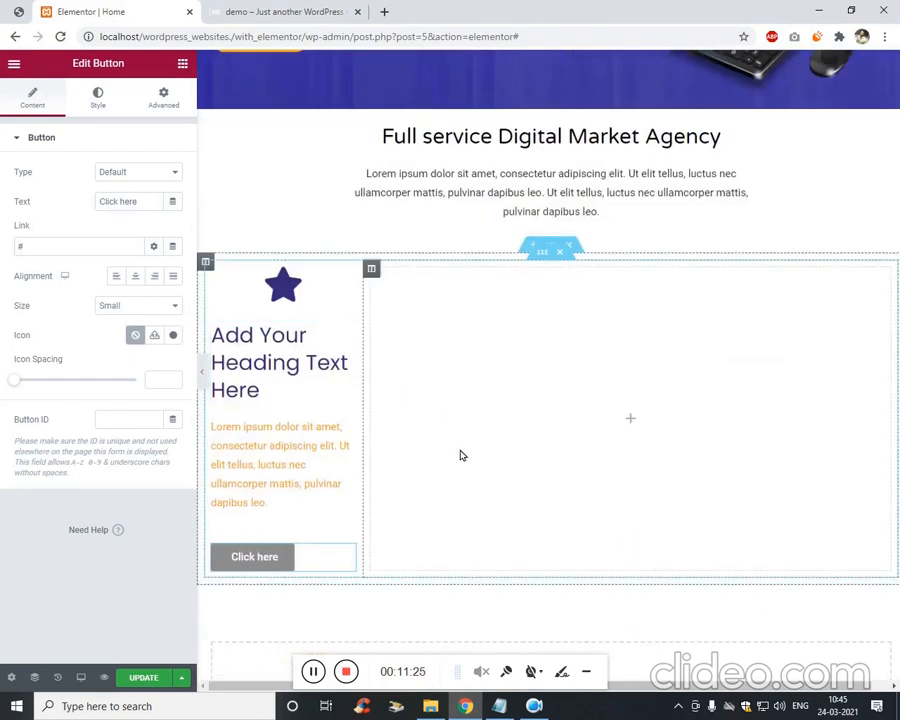
{"action": "left_click", "coordinate": [283, 285]}
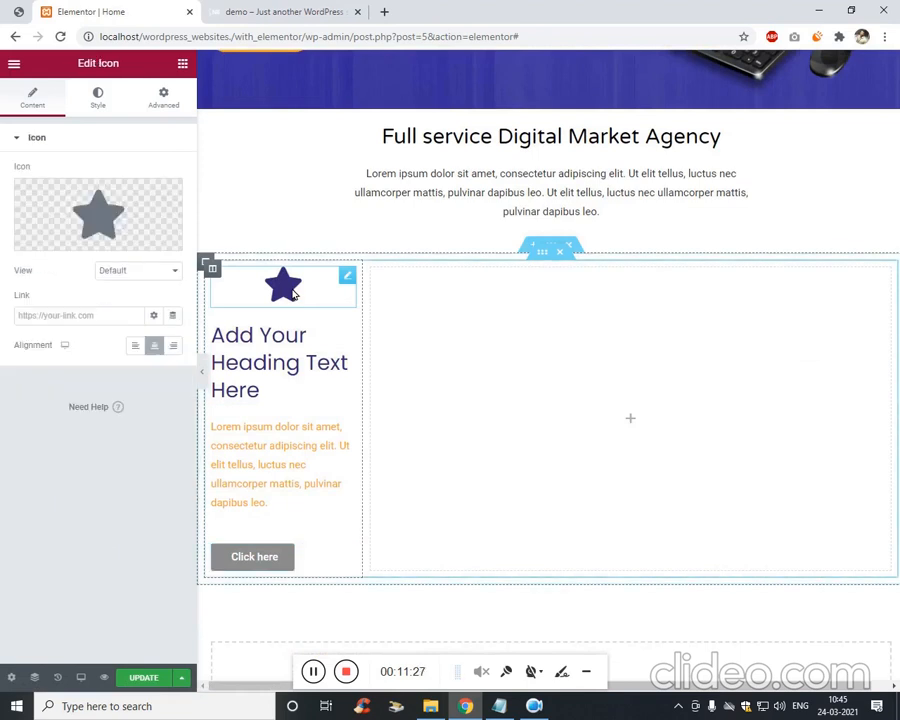
{"action": "left_click", "coordinate": [92, 231]}
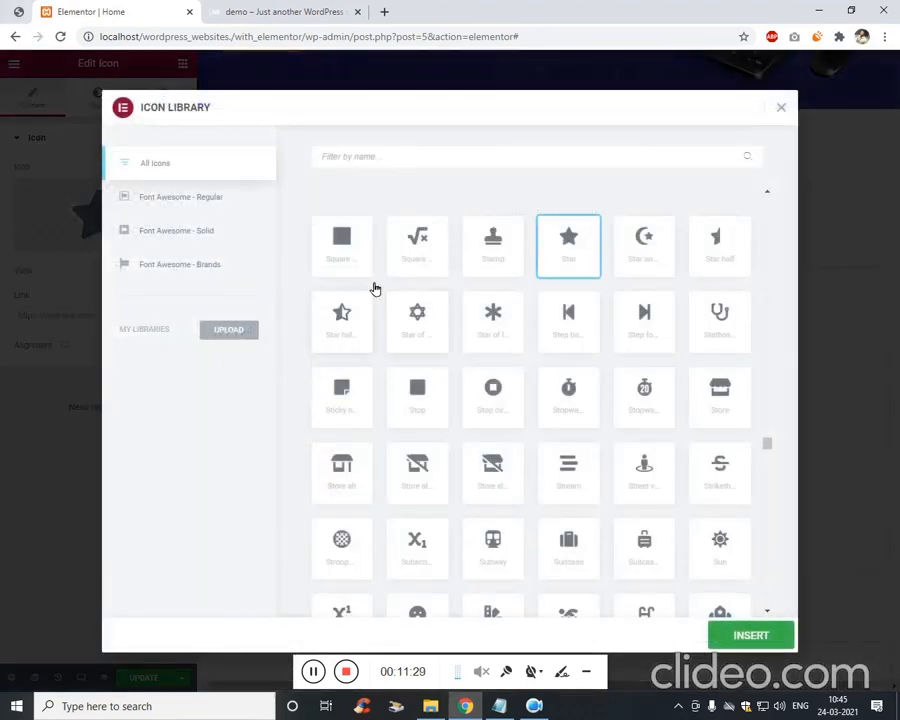
{"action": "left_click", "coordinate": [4, 8]}
{"action": "left_click", "coordinate": [85, 8]}
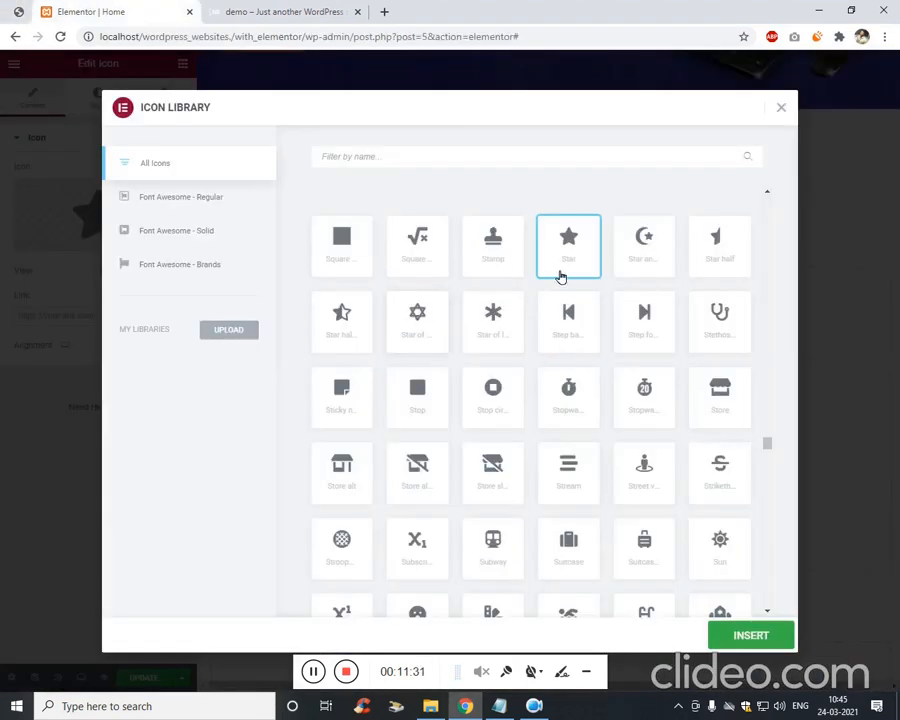
{"action": "left_click", "coordinate": [812, 518]}
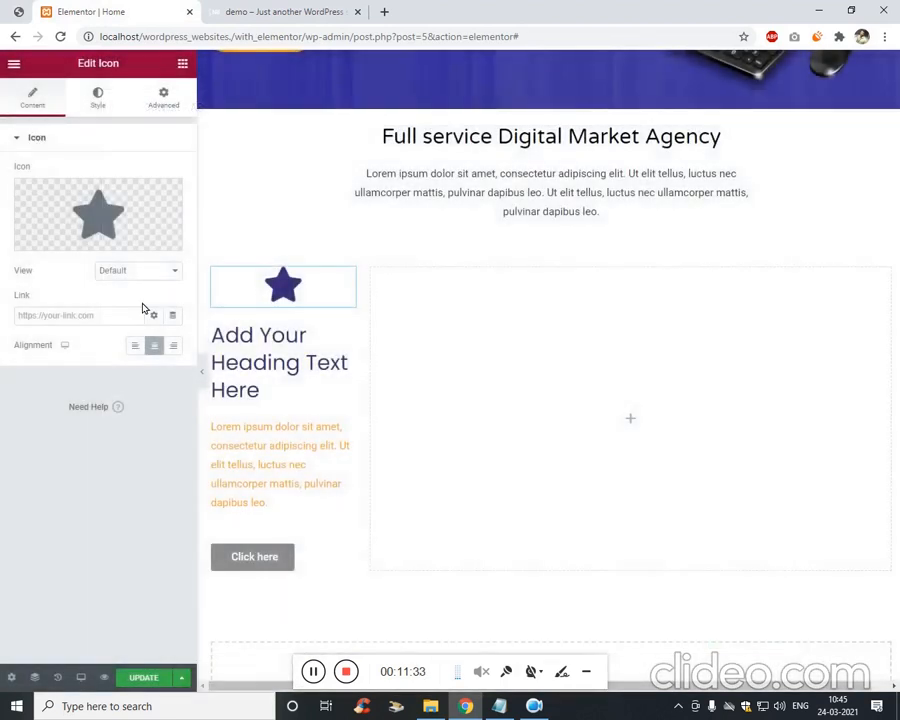
Make the star icon black, size 40, and left-aligned.
{"action": "left_click", "coordinate": [98, 96]}
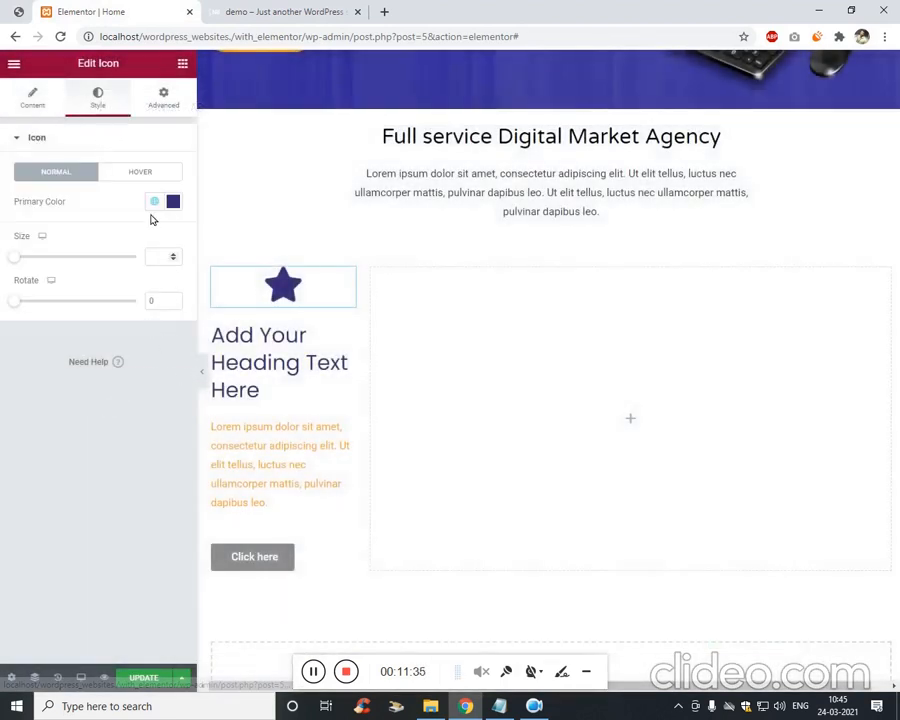
{"action": "left_click", "coordinate": [173, 201]}
{"action": "left_click_drag", "start_coordinate": [104, 370], "coordinate": [32, 496]}
{"action": "left_click", "coordinate": [32, 496]}
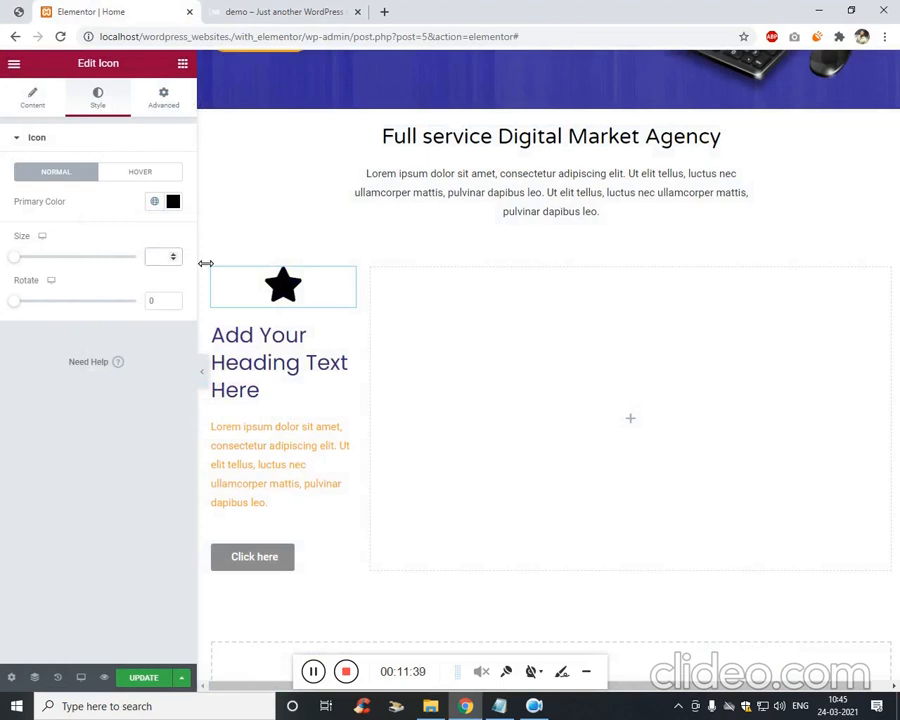
{"action": "type", "text": "6"}
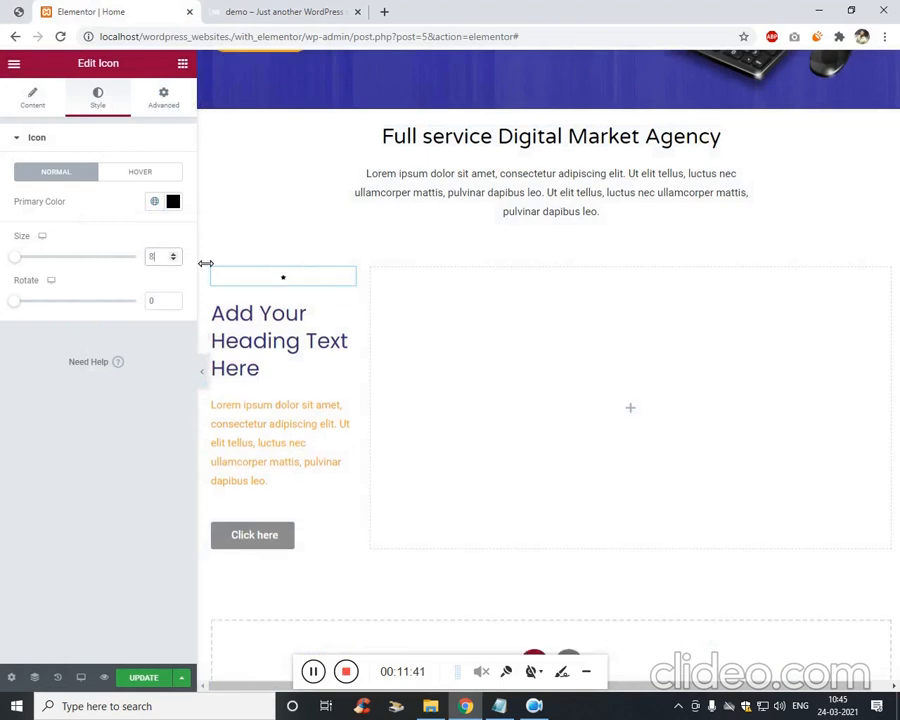
{"action": "key", "text": "Up"}
{"action": "key", "text": "Up"}
{"action": "key", "text": "Up"}
{"action": "key", "text": "Up"}
{"action": "key", "text": "Up"}
{"action": "key", "text": "Up"}
{"action": "key", "text": "Up"}
{"action": "key", "text": "Up"}
{"action": "key", "text": "Up"}
{"action": "key", "text": "Up"}
{"action": "key", "text": "Up"}
{"action": "key", "text": "Up"}
{"action": "key", "text": "Up"}
{"action": "key", "text": "Up"}
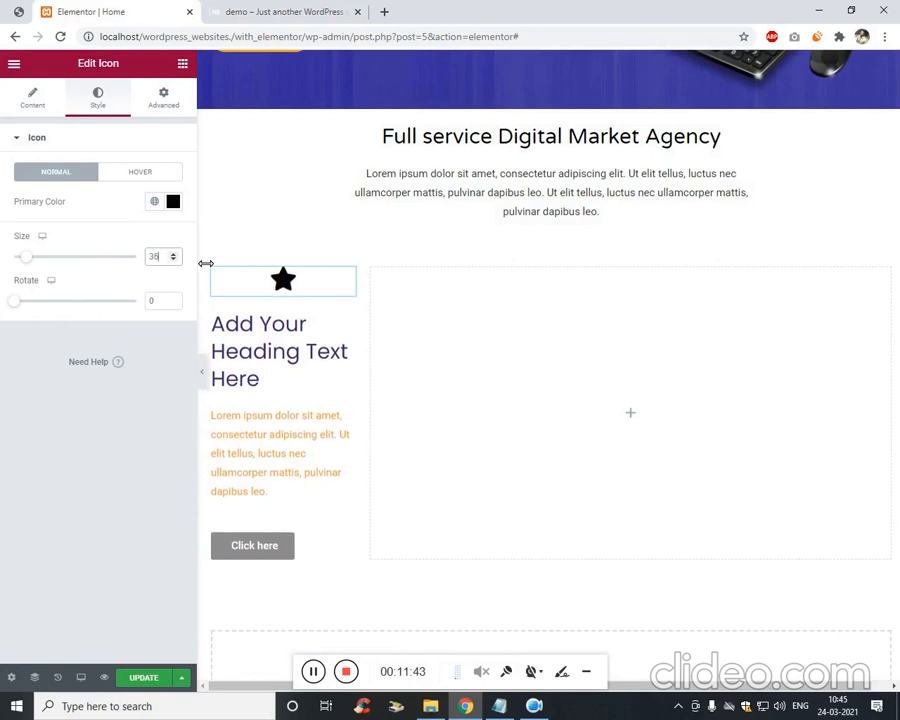
{"action": "key", "text": "Up"}
{"action": "key", "text": "Up"}
{"action": "key", "text": "Up"}
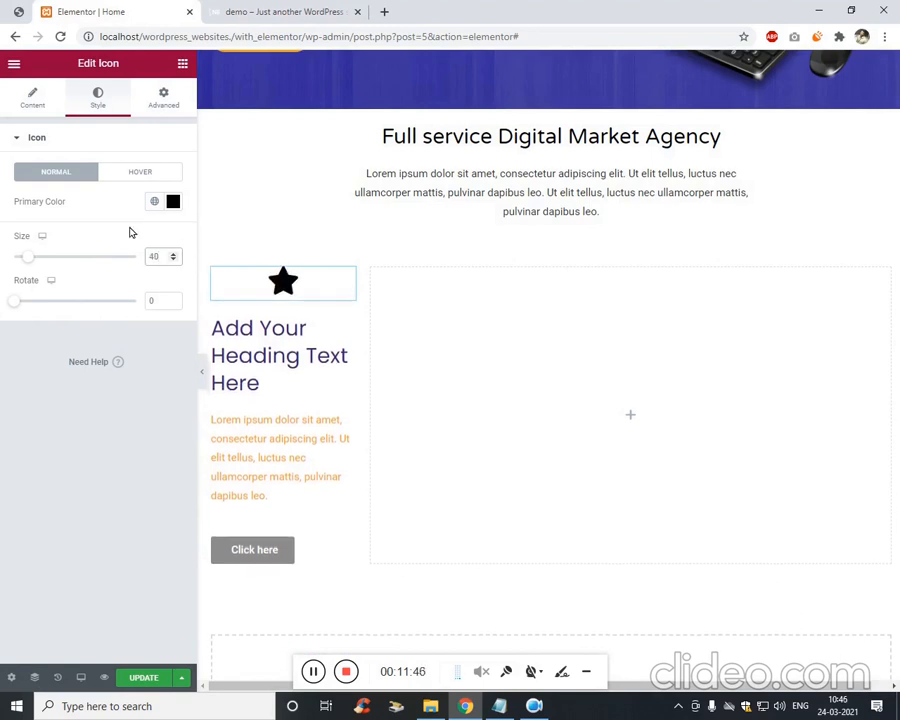
{"action": "left_click", "coordinate": [162, 100]}
{"action": "left_click", "coordinate": [31, 98]}
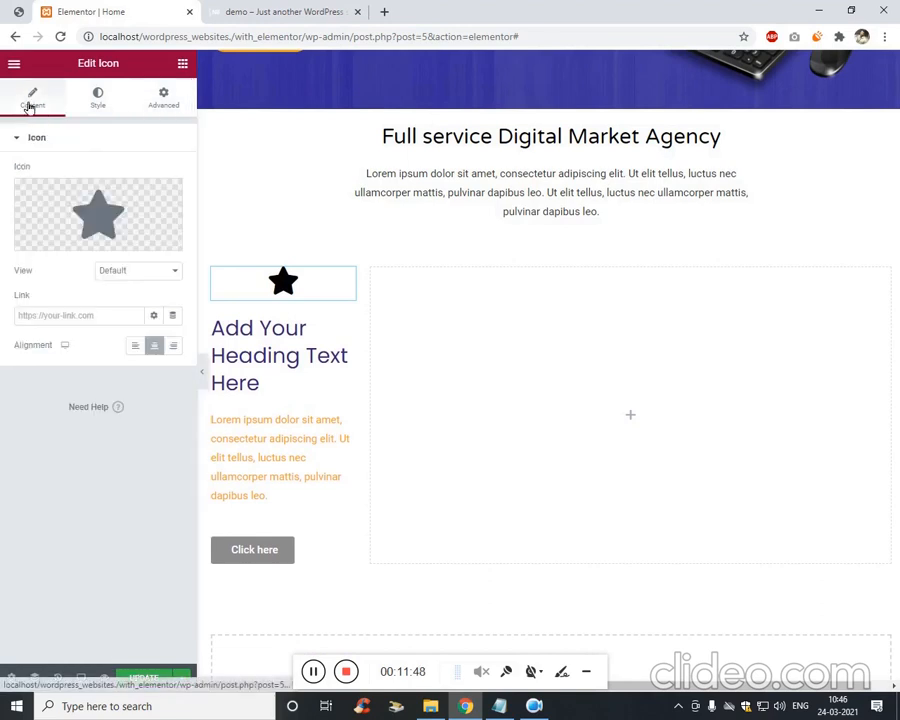
{"action": "left_click", "coordinate": [138, 346]}
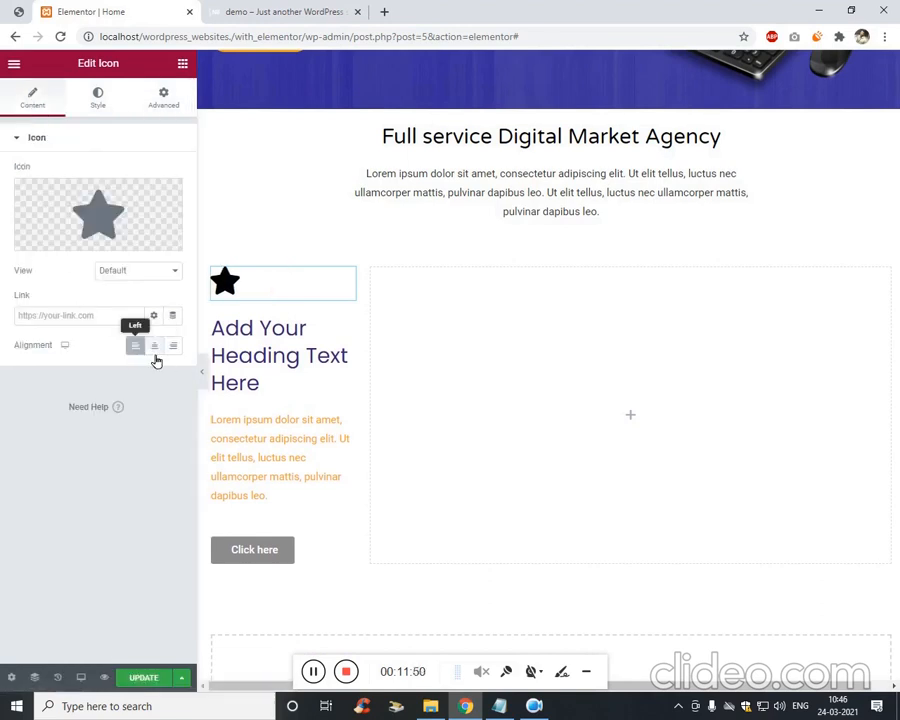
{"action": "left_click", "coordinate": [270, 378]}
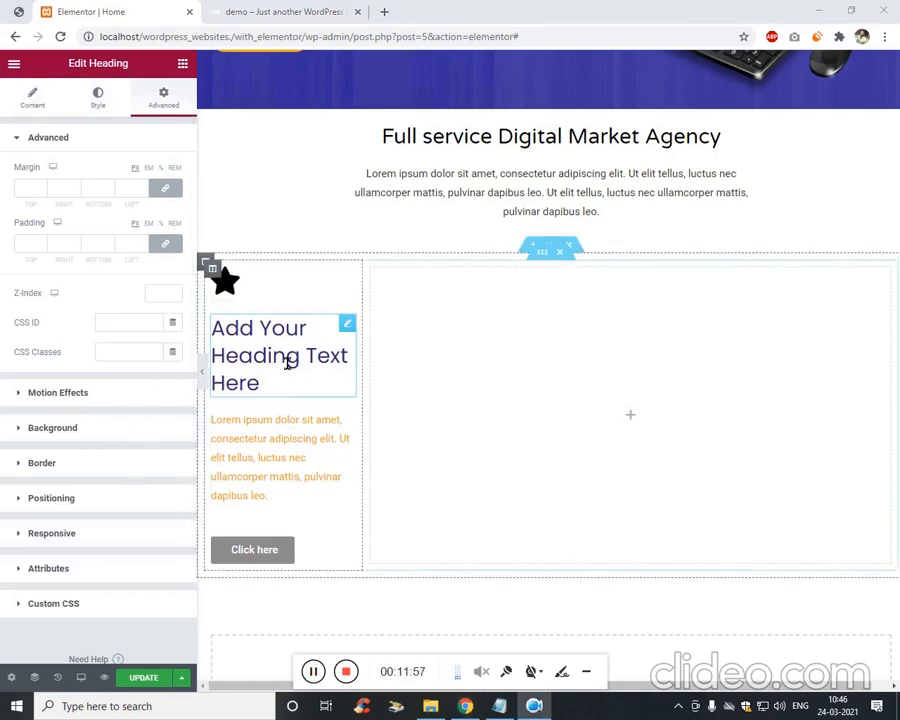
Insert a <br> line break into the Digital PR Line Building heading title.
{"action": "left_click", "coordinate": [17, 10]}
{"action": "left_click", "coordinate": [90, 11]}
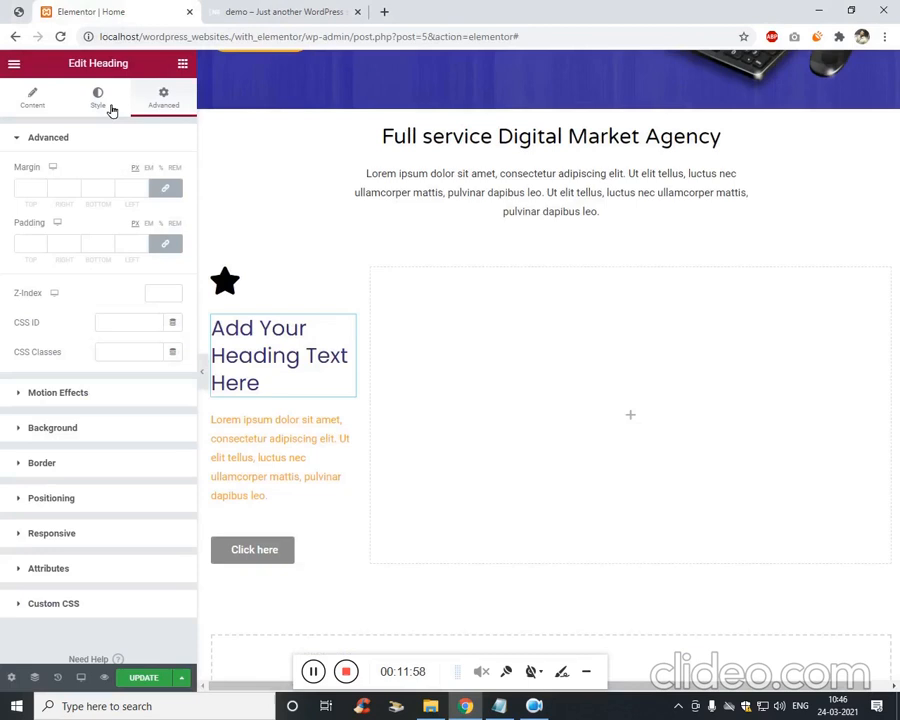
{"action": "triple_click", "coordinate": [286, 357]}
{"action": "left_click", "coordinate": [17, 10]}
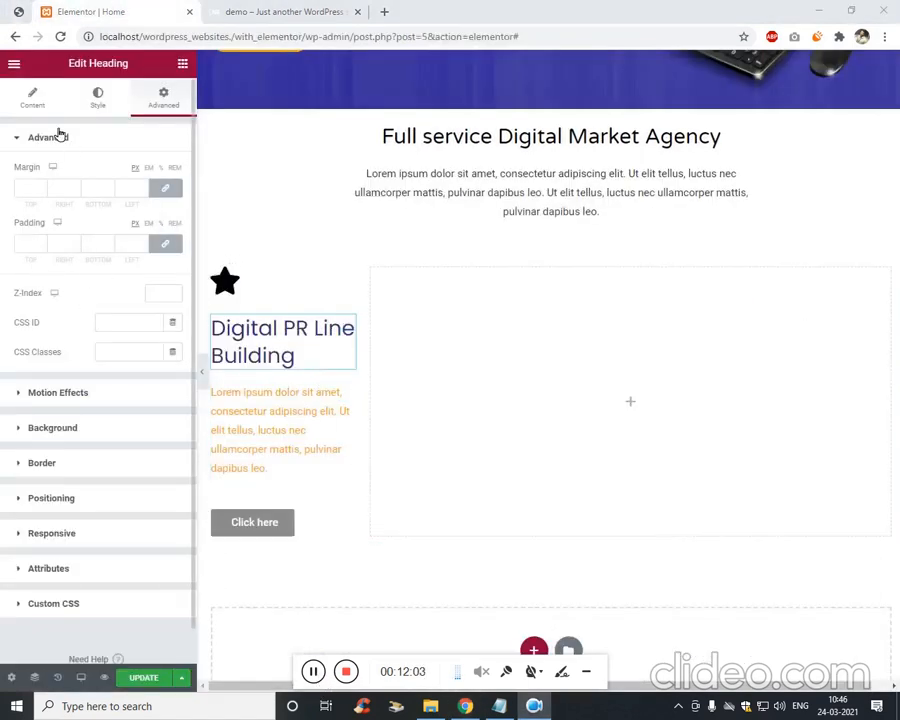
{"action": "left_click", "coordinate": [33, 97]}
{"action": "left_click", "coordinate": [127, 191]}
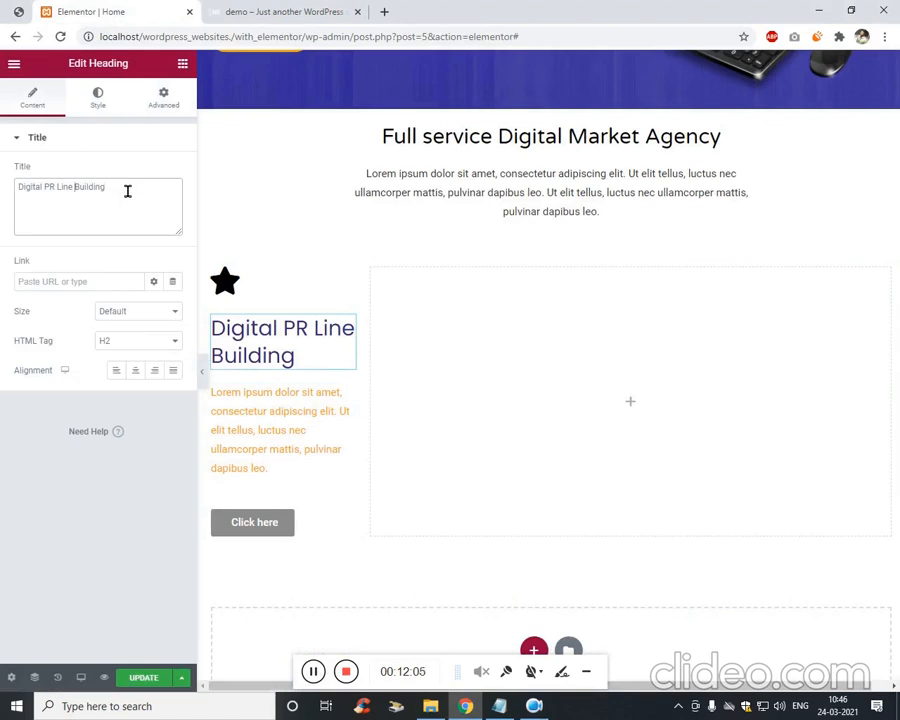
{"action": "type", "text": "<br>"}
{"action": "left_click", "coordinate": [29, 13]}
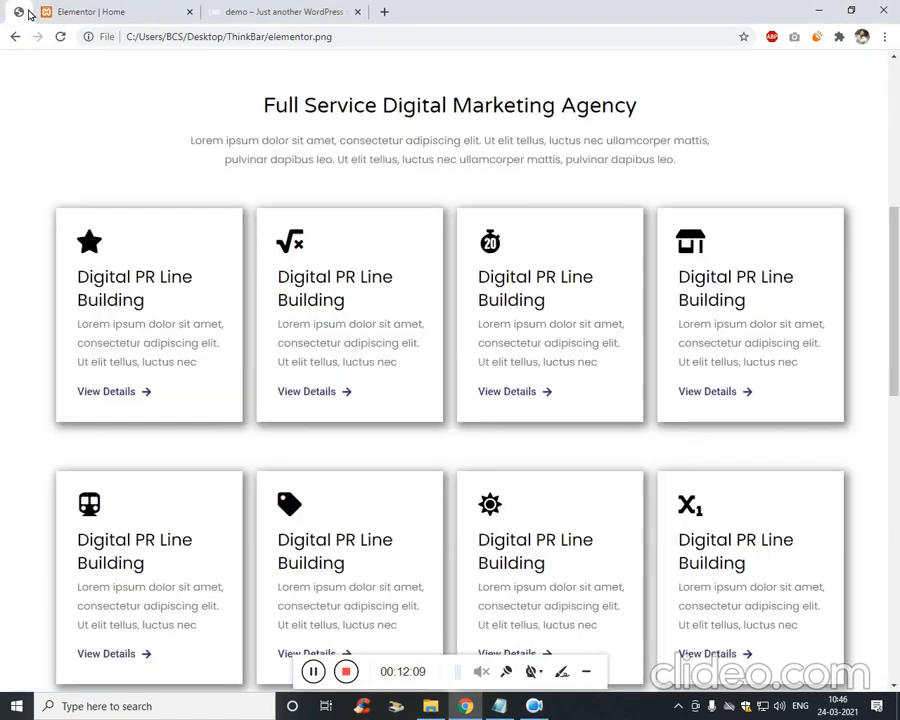
{"action": "left_click", "coordinate": [73, 9]}
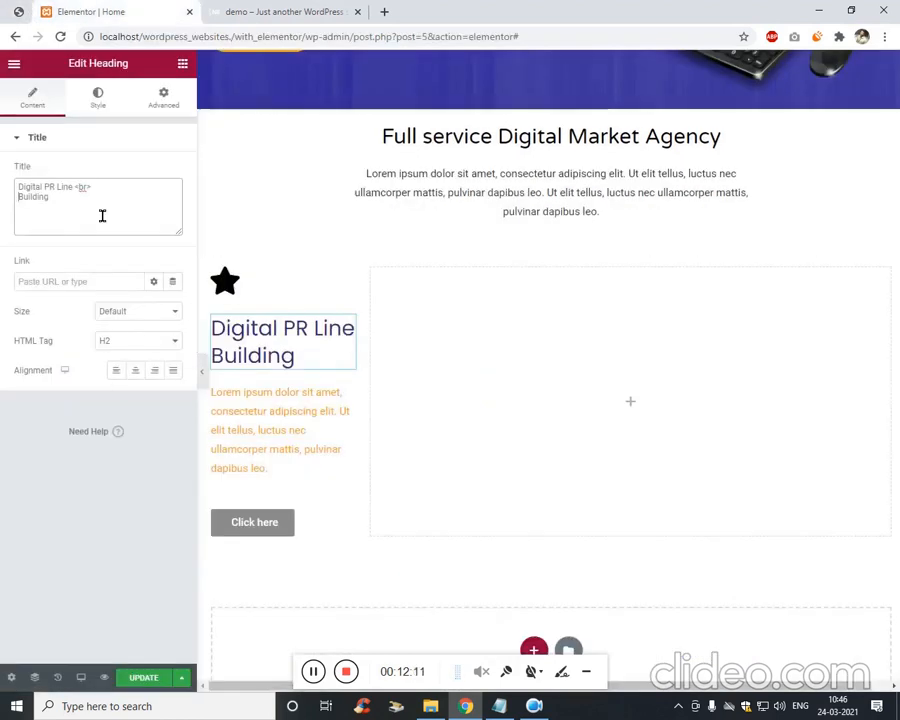
Set the heading typography to Varela Round at size 24.
{"action": "left_click", "coordinate": [106, 108]}
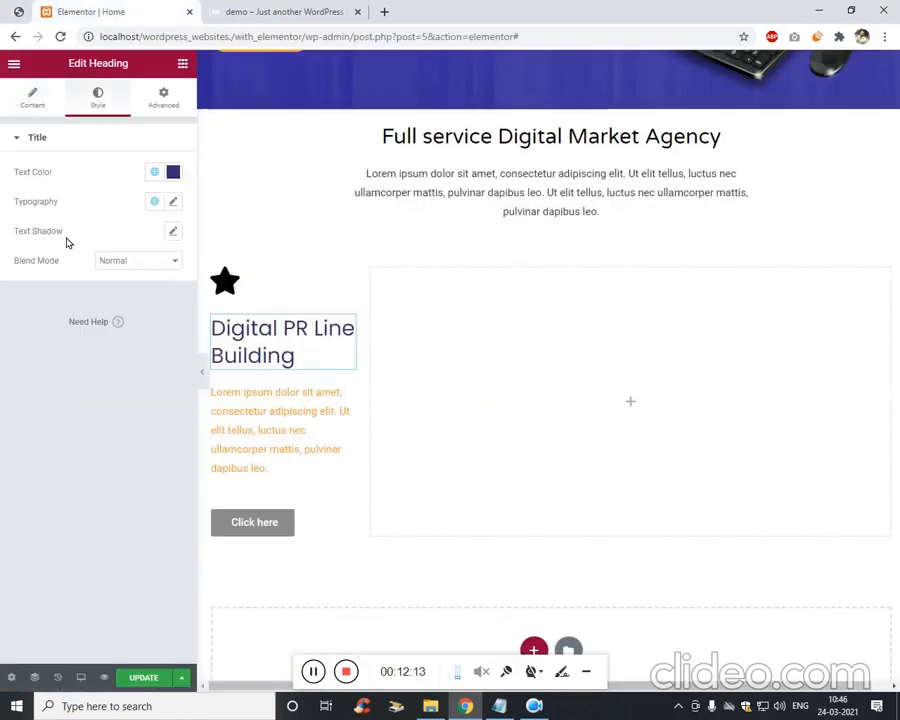
{"action": "left_click", "coordinate": [171, 203]}
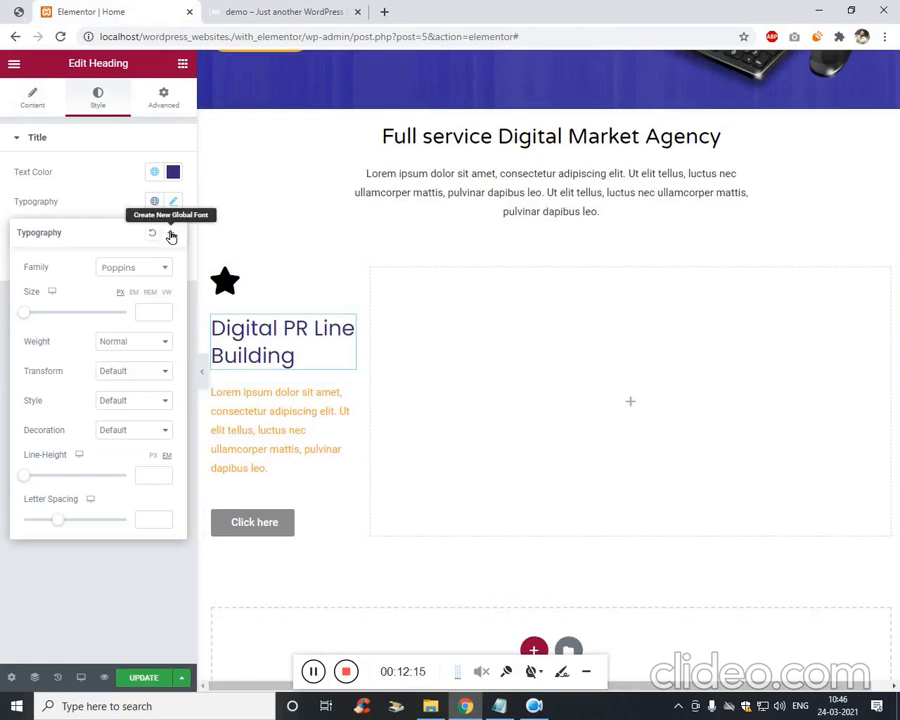
{"action": "left_click", "coordinate": [139, 268]}
{"action": "type", "text": "var"}
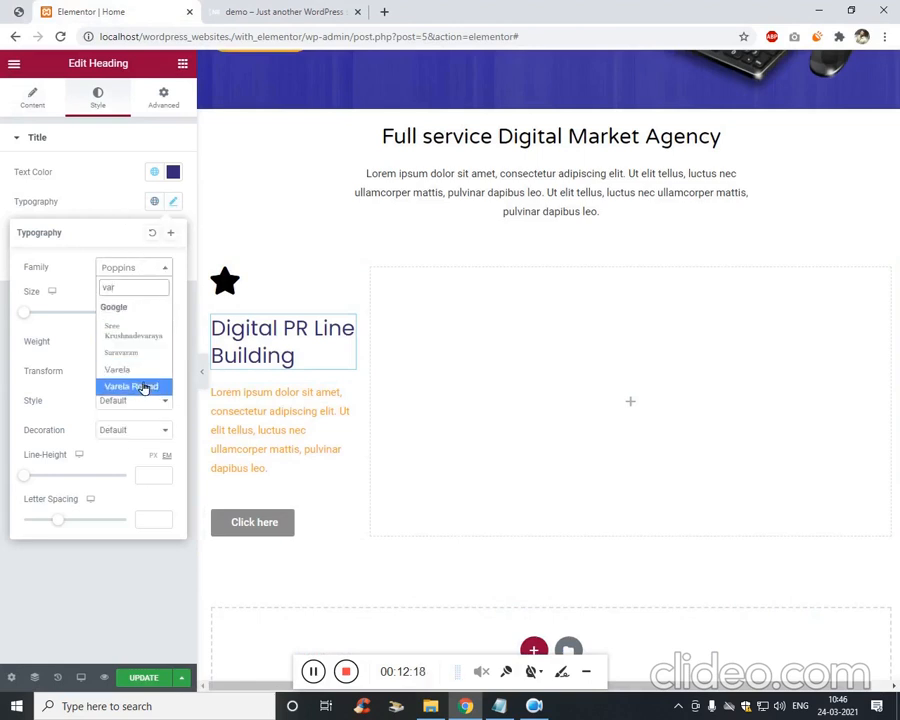
{"action": "left_click", "coordinate": [144, 387]}
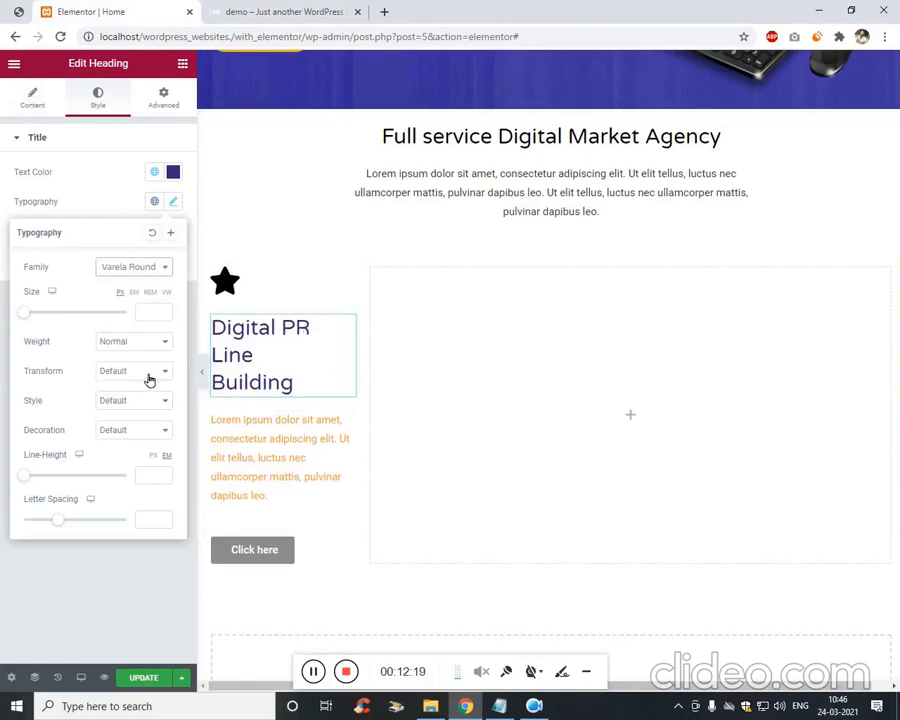
{"action": "left_click", "coordinate": [58, 187]}
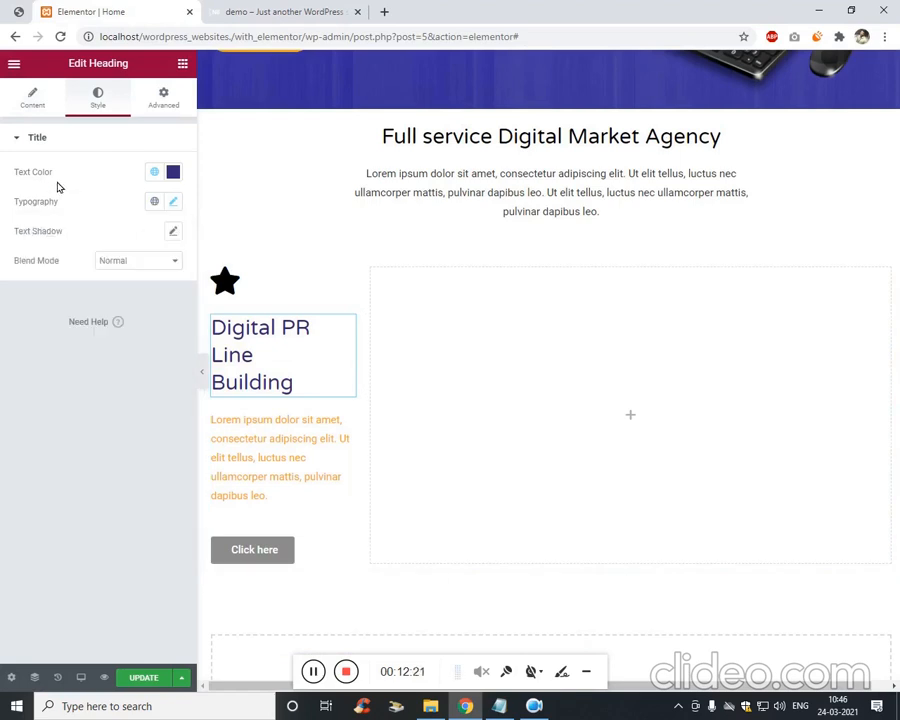
{"action": "left_click", "coordinate": [174, 203]}
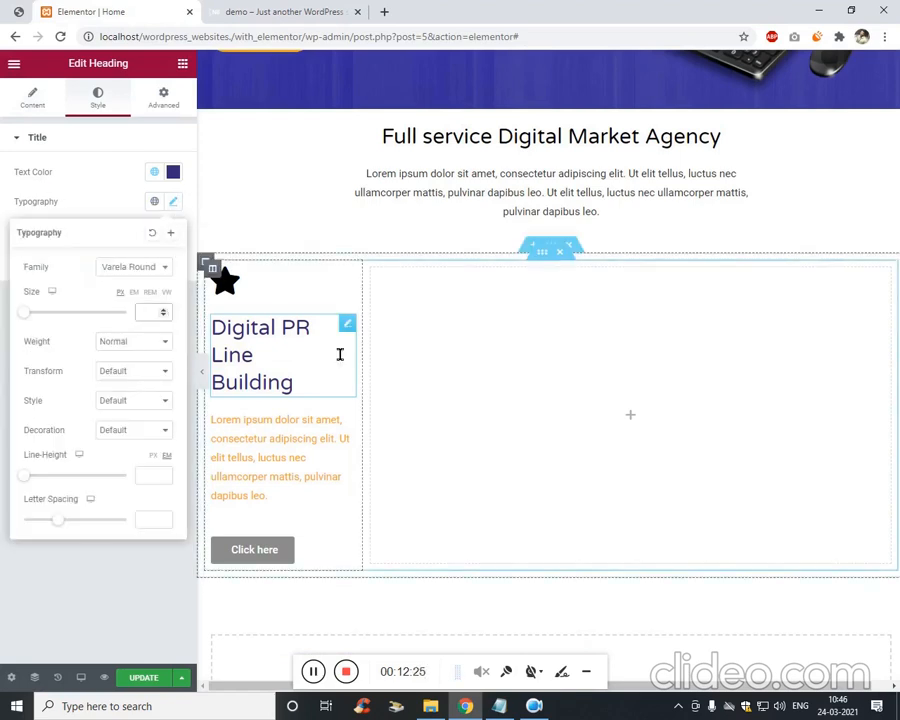
{"action": "type", "text": "24"}
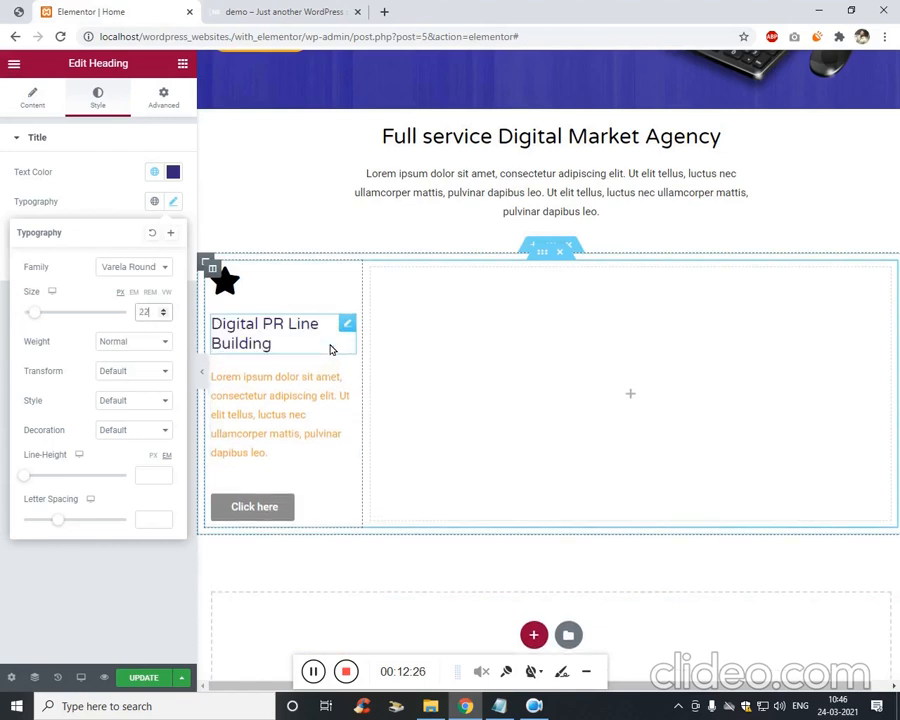
Make the card's paragraph text grey (#6A6A6A).
{"action": "left_click", "coordinate": [280, 432]}
{"action": "left_click", "coordinate": [99, 108]}
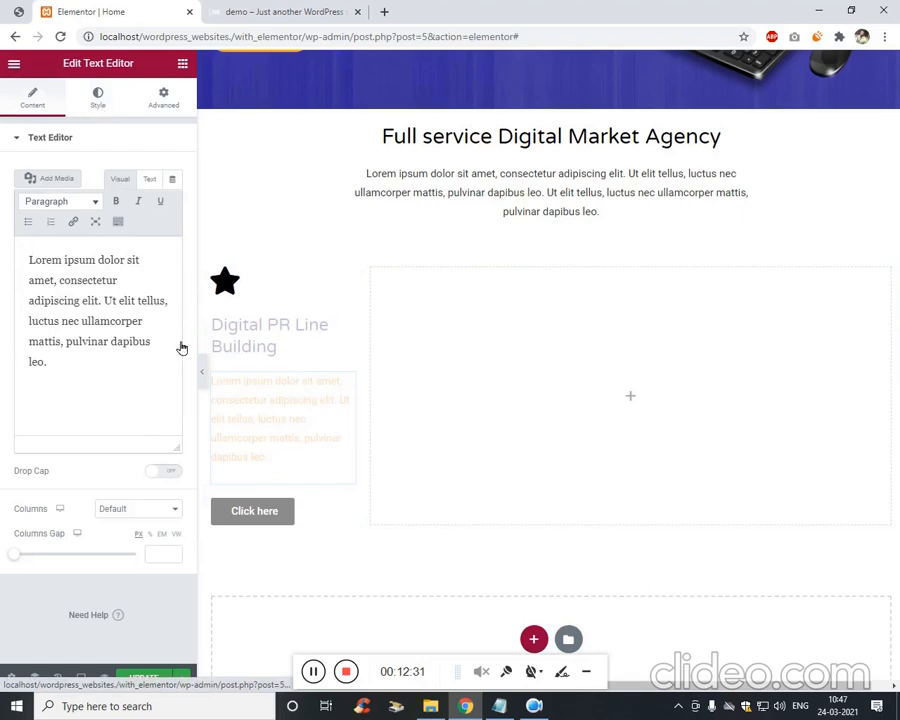
{"action": "left_click", "coordinate": [173, 201]}
{"action": "left_click_drag", "start_coordinate": [138, 324], "coordinate": [95, 323]}
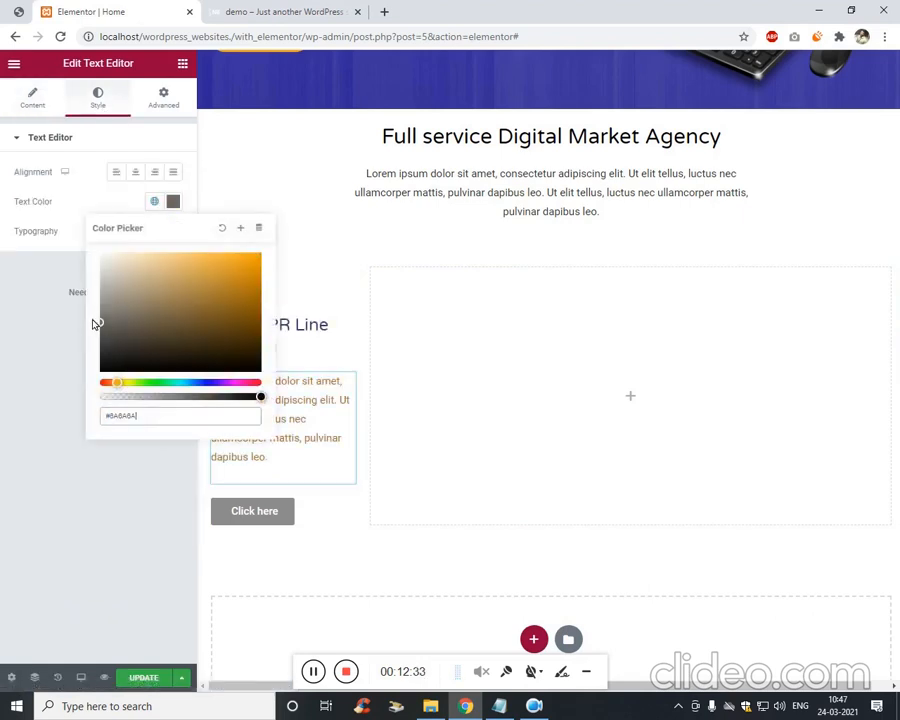
{"action": "left_click", "coordinate": [27, 432]}
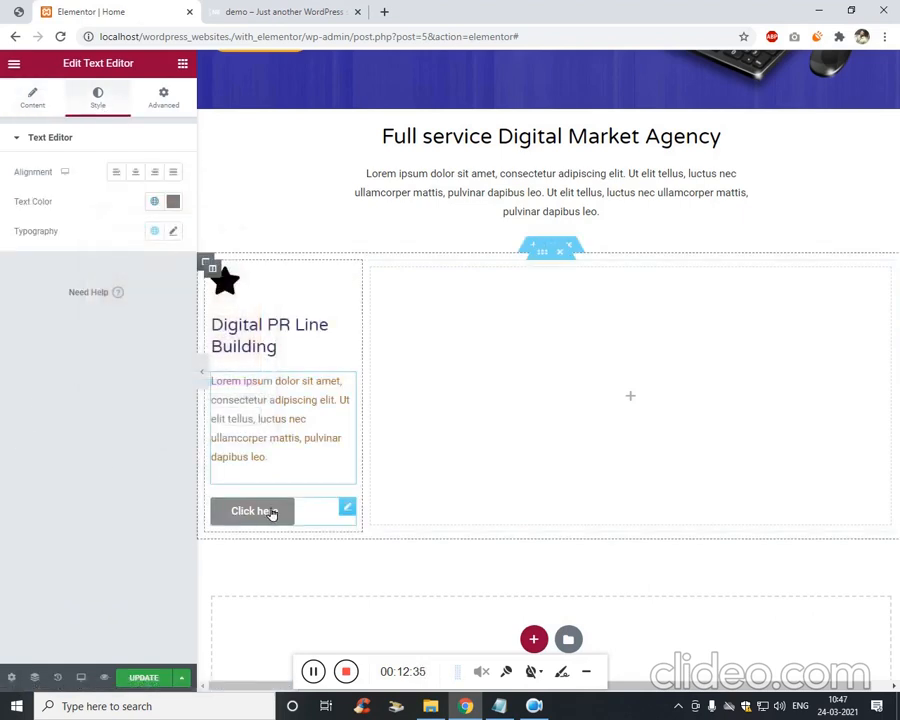
{"action": "left_click", "coordinate": [165, 112]}
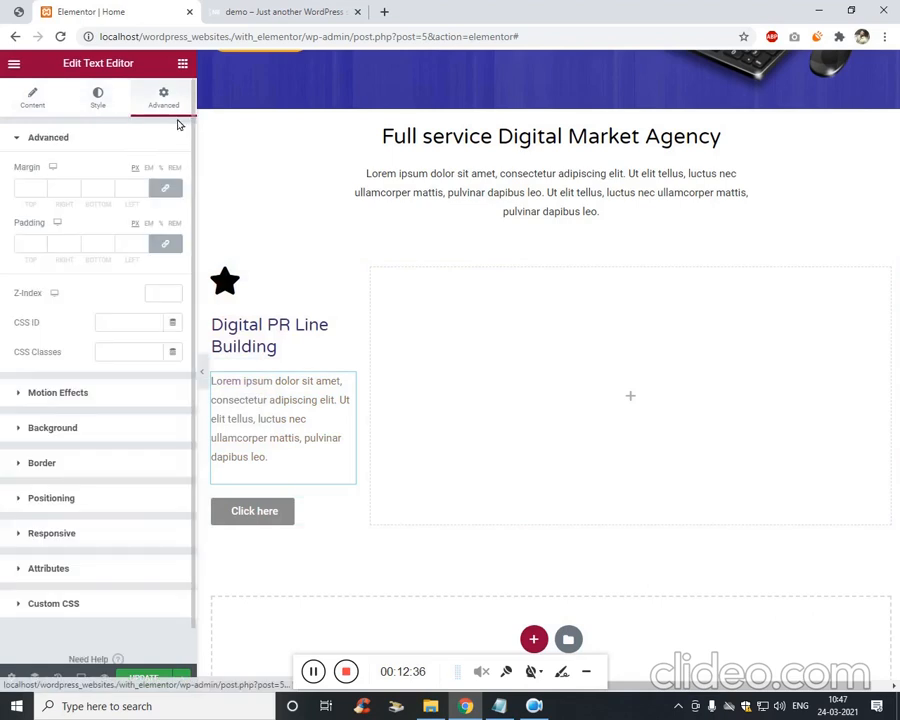
Unlink margins and set top margins to -18 on the heading and -19 on the paragraph.
{"action": "left_click", "coordinate": [274, 347]}
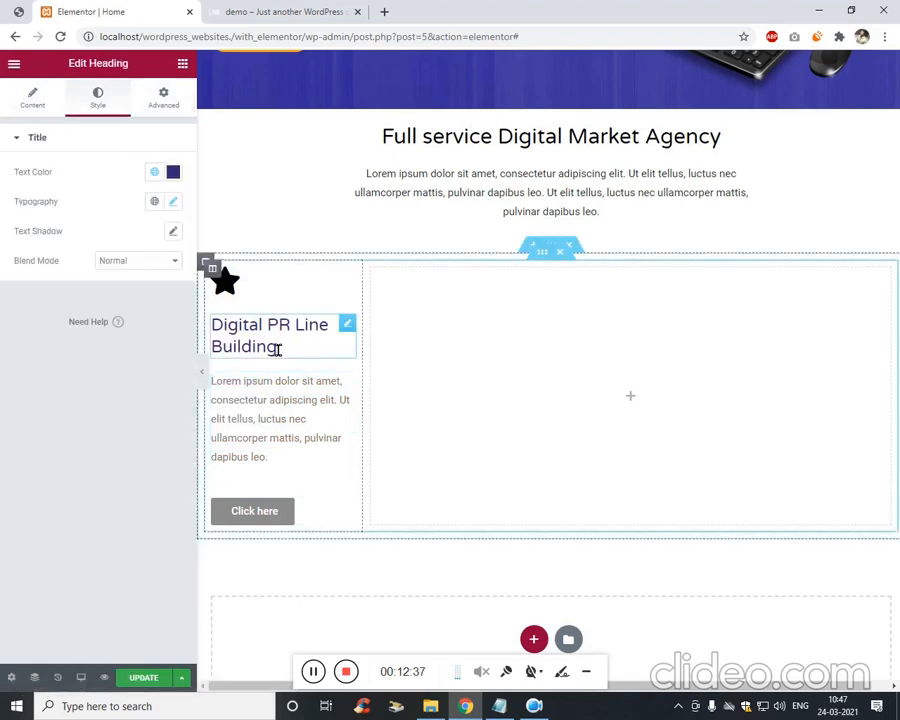
{"action": "left_click", "coordinate": [168, 108]}
{"action": "left_click", "coordinate": [165, 187]}
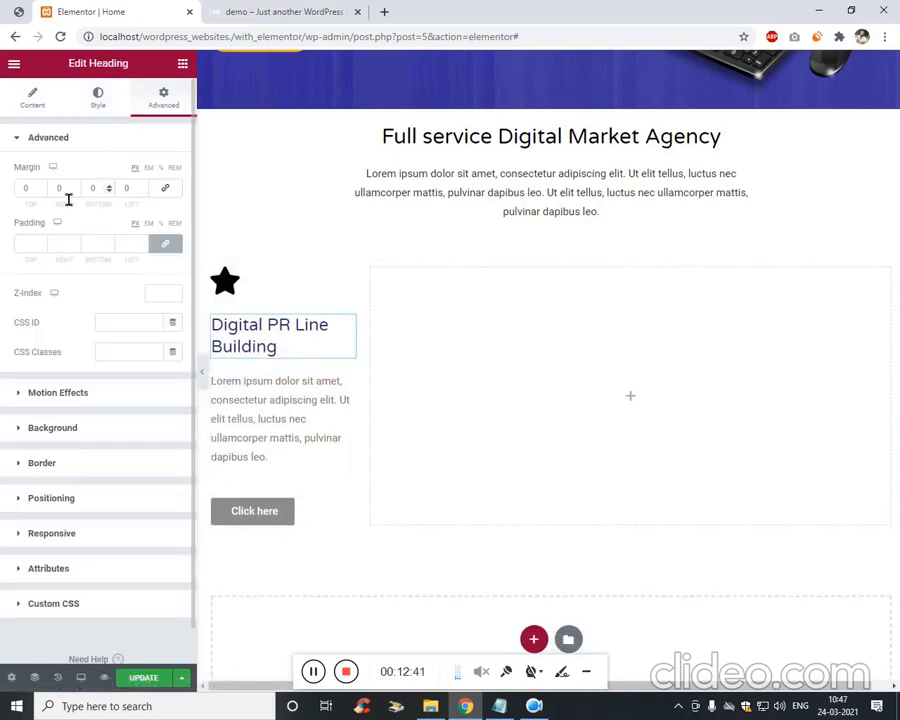
{"action": "key", "text": "Down"}
{"action": "key", "text": "Down"}
{"action": "key", "text": "Down"}
{"action": "key", "text": "Down"}
{"action": "key", "text": "Down"}
{"action": "key", "text": "Down"}
{"action": "key", "text": "Down"}
{"action": "key", "text": "Down"}
{"action": "key", "text": "Down"}
{"action": "key", "text": "Down"}
{"action": "key", "text": "Down"}
{"action": "key", "text": "Down"}
{"action": "key", "text": "Down"}
{"action": "key", "text": "Down"}
{"action": "key", "text": "Down"}
{"action": "key", "text": "Down"}
{"action": "key", "text": "Down"}
{"action": "key", "text": "Down"}
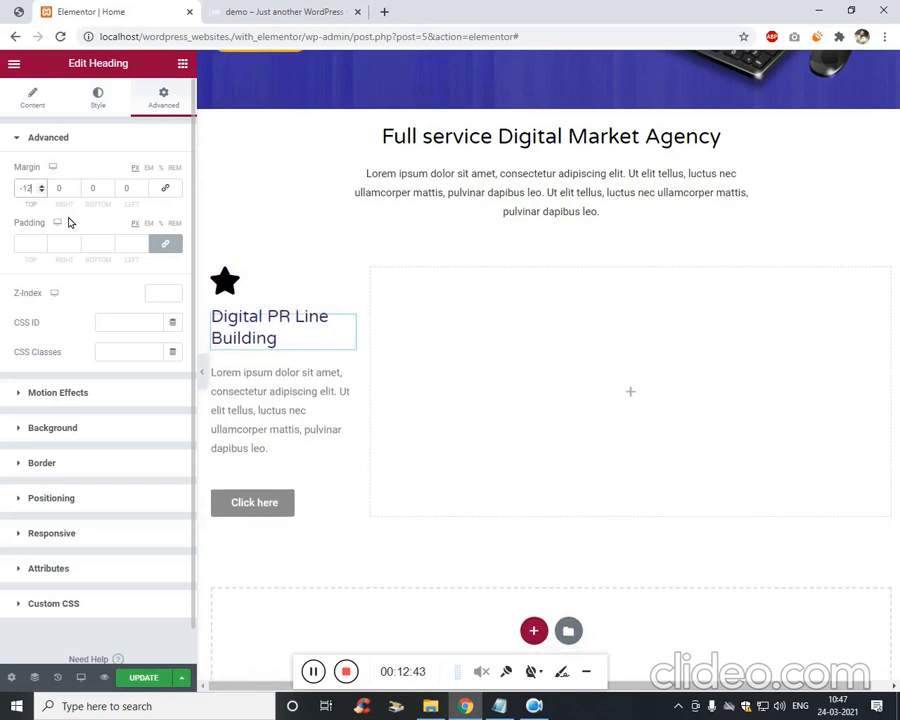
{"action": "left_click", "coordinate": [264, 445]}
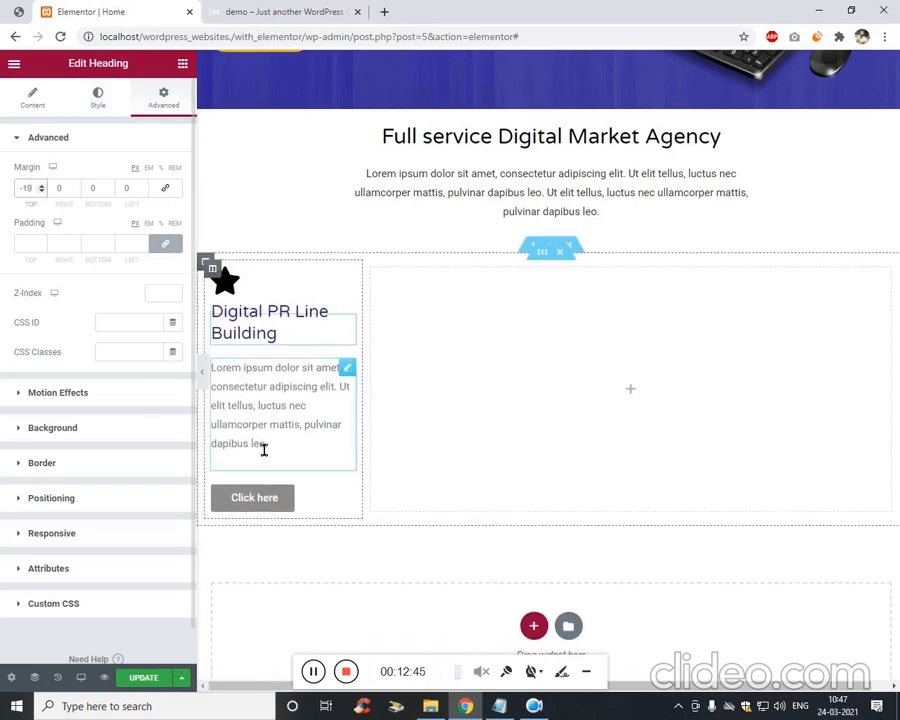
{"action": "left_click", "coordinate": [165, 187]}
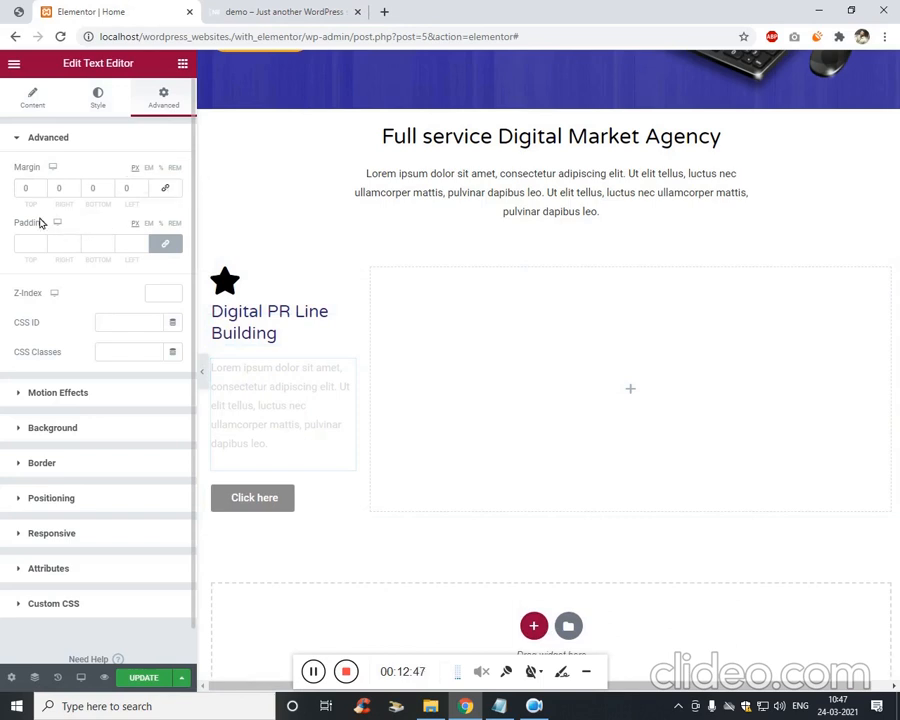
{"action": "left_click", "coordinate": [28, 188]}
{"action": "key", "text": "Down"}
{"action": "key", "text": "Down"}
{"action": "key", "text": "Down"}
{"action": "key", "text": "Down"}
{"action": "key", "text": "Down"}
{"action": "key", "text": "Down"}
{"action": "key", "text": "Down"}
{"action": "key", "text": "Down"}
{"action": "key", "text": "Down"}
{"action": "key", "text": "Down"}
{"action": "key", "text": "Down"}
{"action": "key", "text": "Down"}
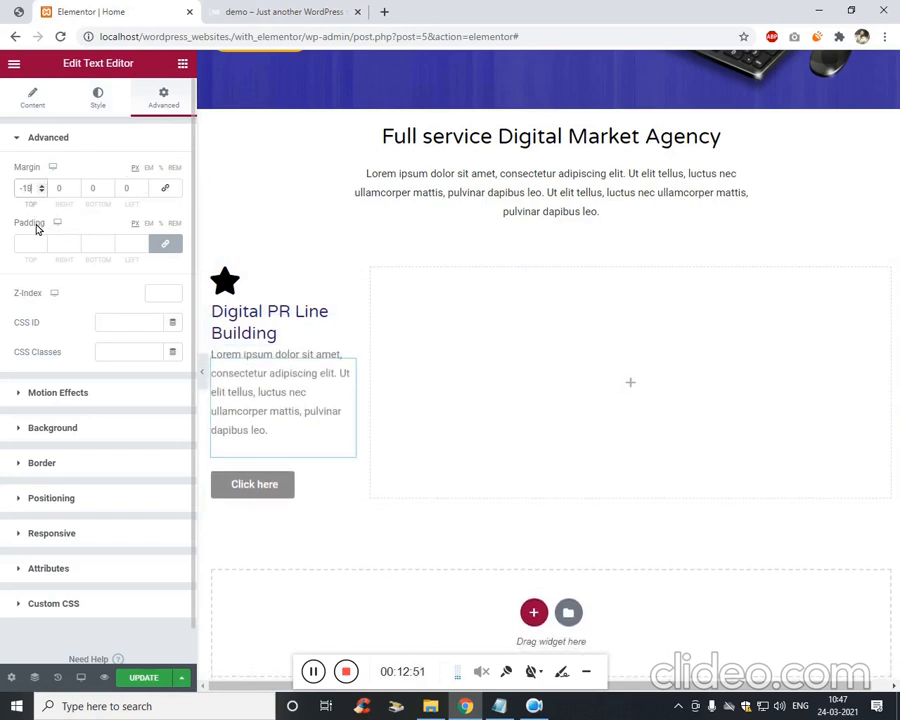
{"action": "key", "text": "Down"}
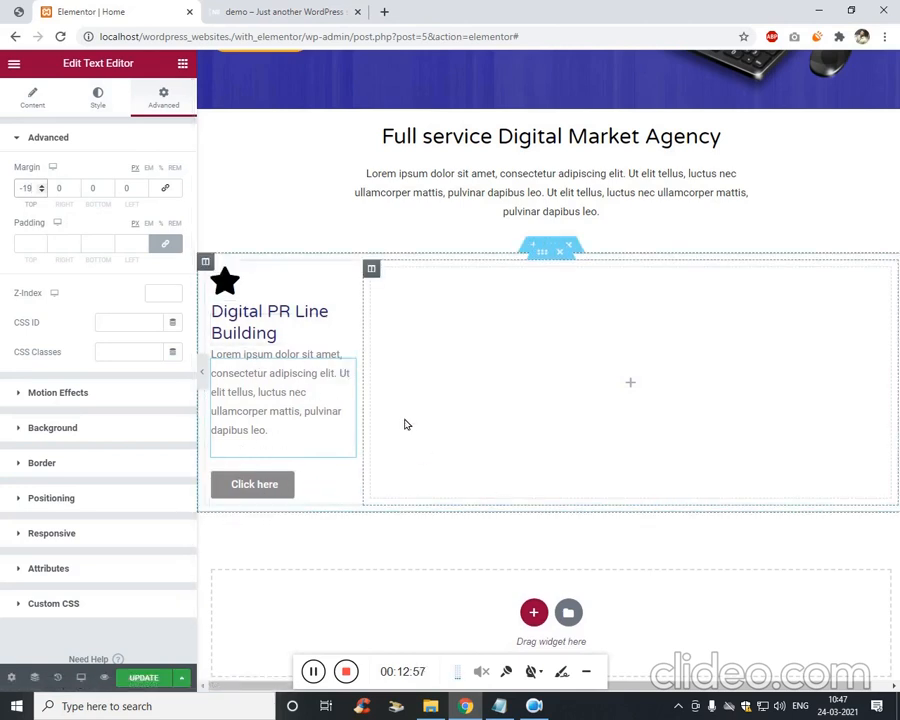
Make the Click here button's background transparent and its text the Primary global colour.
{"action": "left_click", "coordinate": [288, 495]}
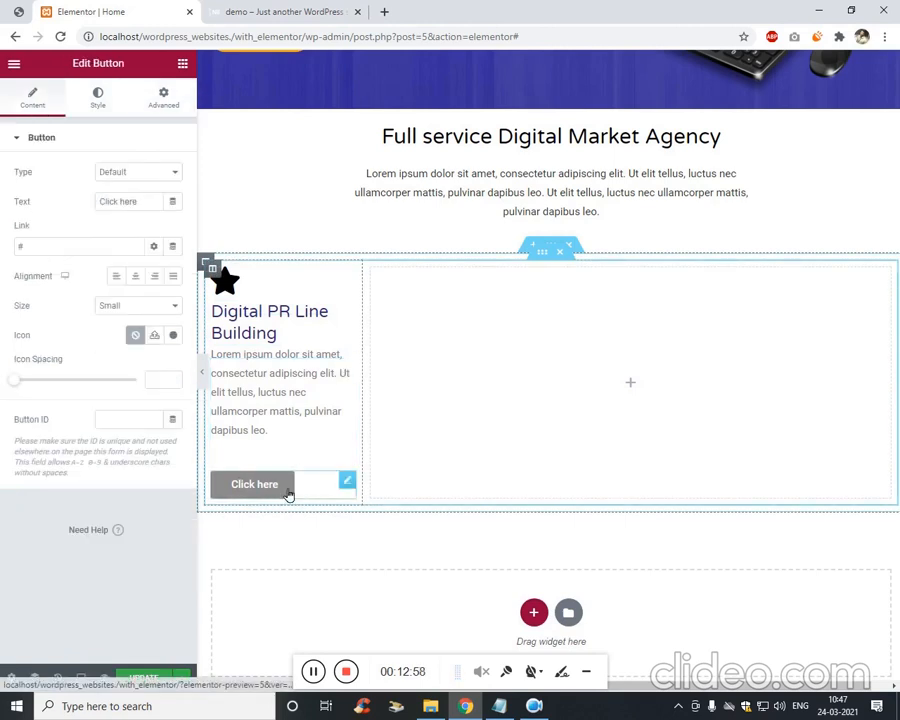
{"action": "left_click", "coordinate": [98, 97]}
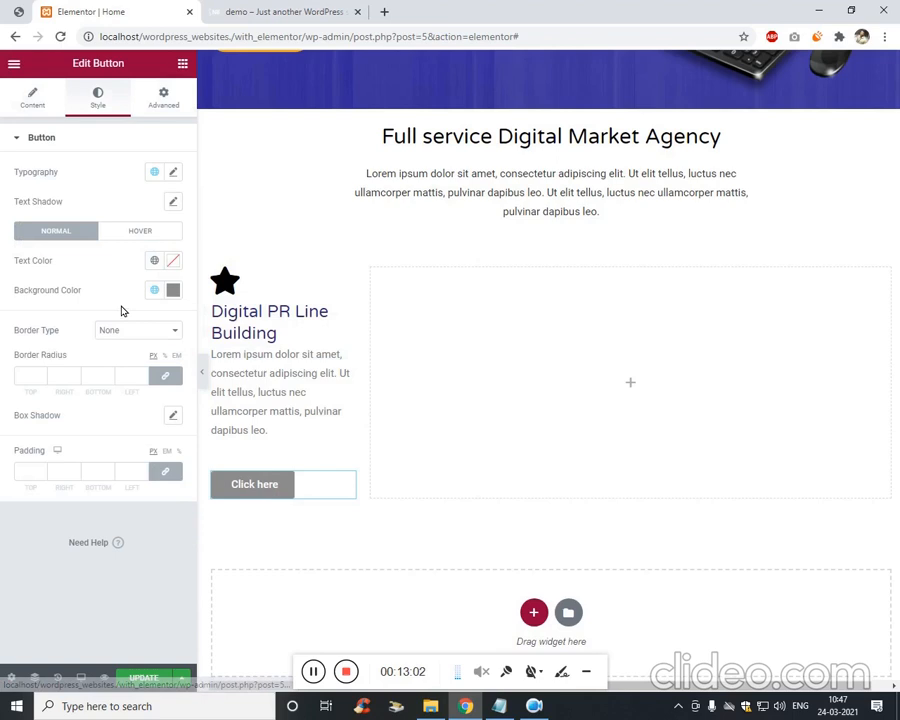
{"action": "left_click", "coordinate": [173, 290]}
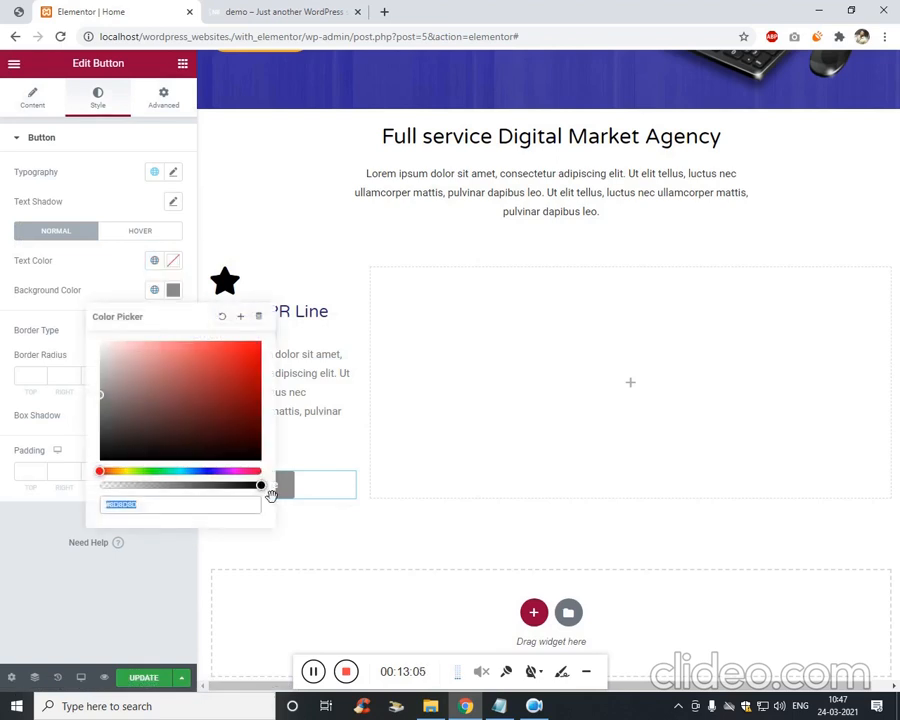
{"action": "left_click_drag", "start_coordinate": [262, 486], "coordinate": [56, 535]}
{"action": "left_click", "coordinate": [56, 535]}
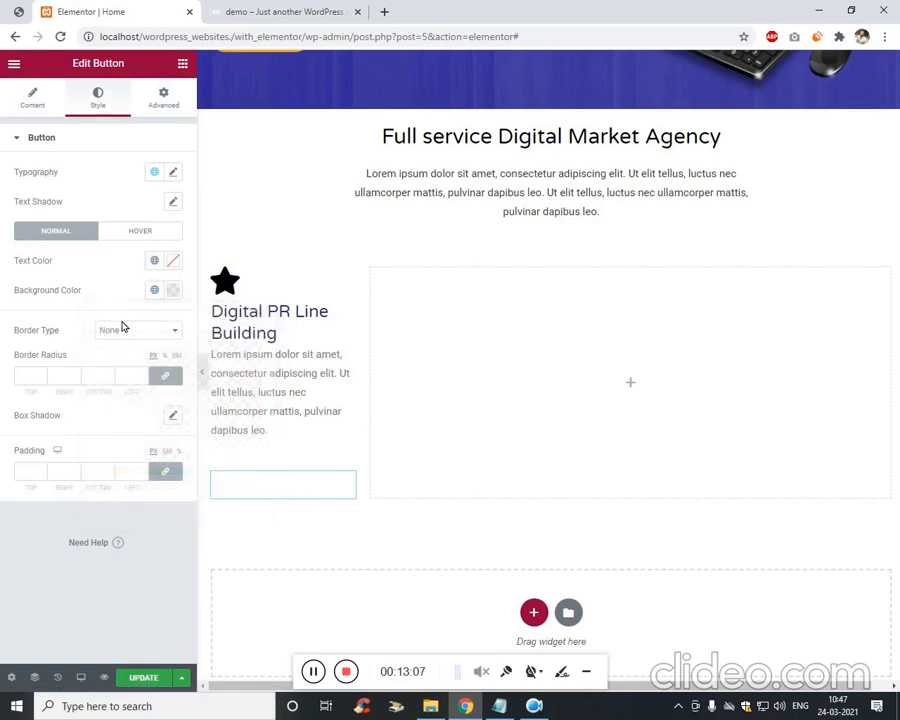
{"action": "left_click", "coordinate": [178, 267]}
{"action": "left_click_drag", "start_coordinate": [137, 392], "coordinate": [50, 490]}
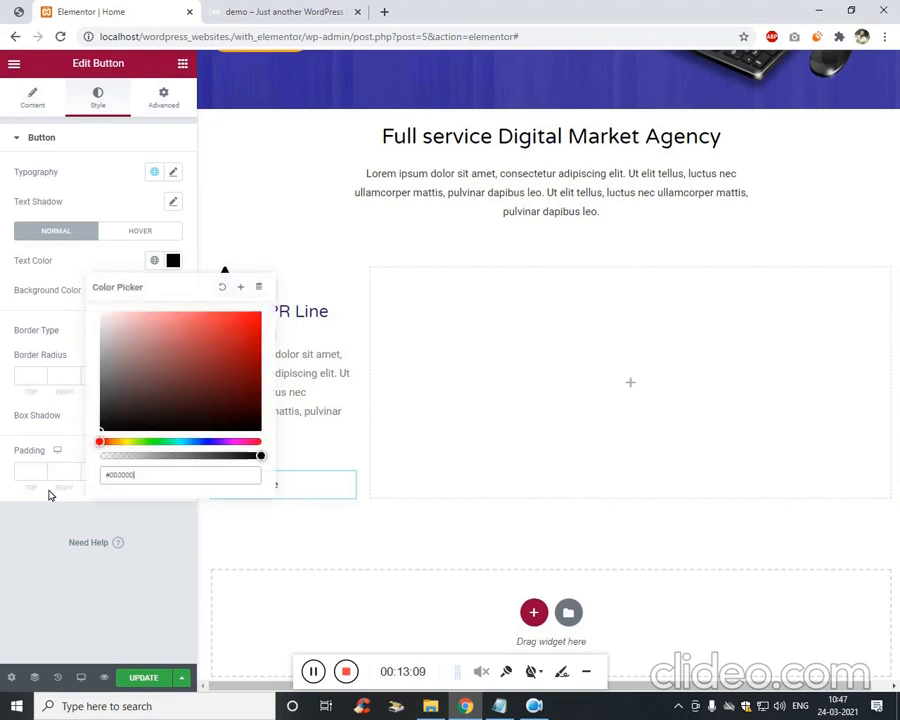
{"action": "left_click", "coordinate": [14, 579]}
{"action": "left_click", "coordinate": [173, 260]}
{"action": "left_click", "coordinate": [154, 260]}
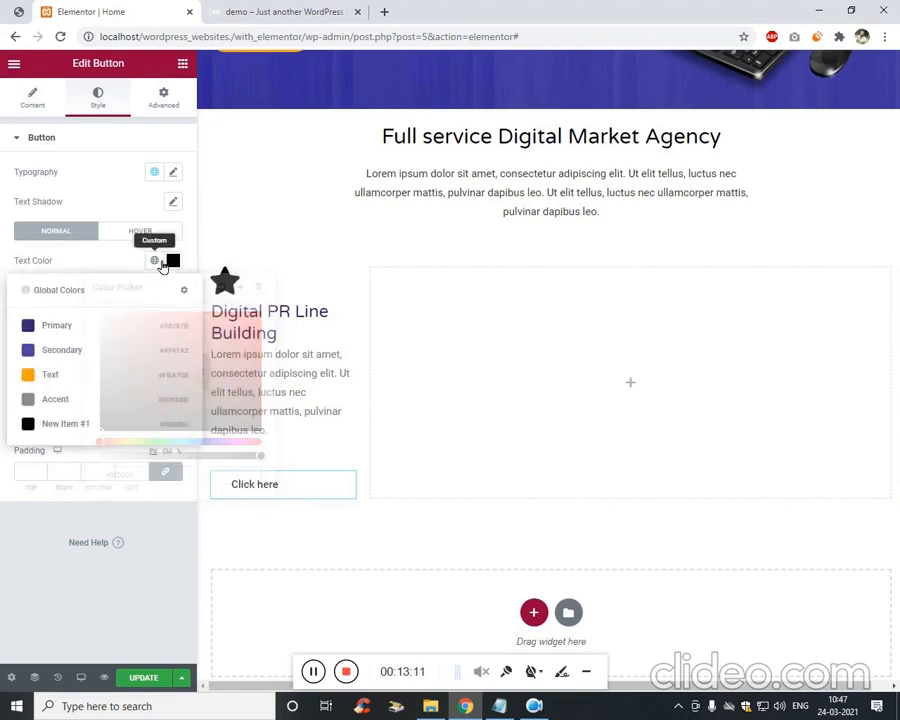
{"action": "left_click", "coordinate": [49, 326]}
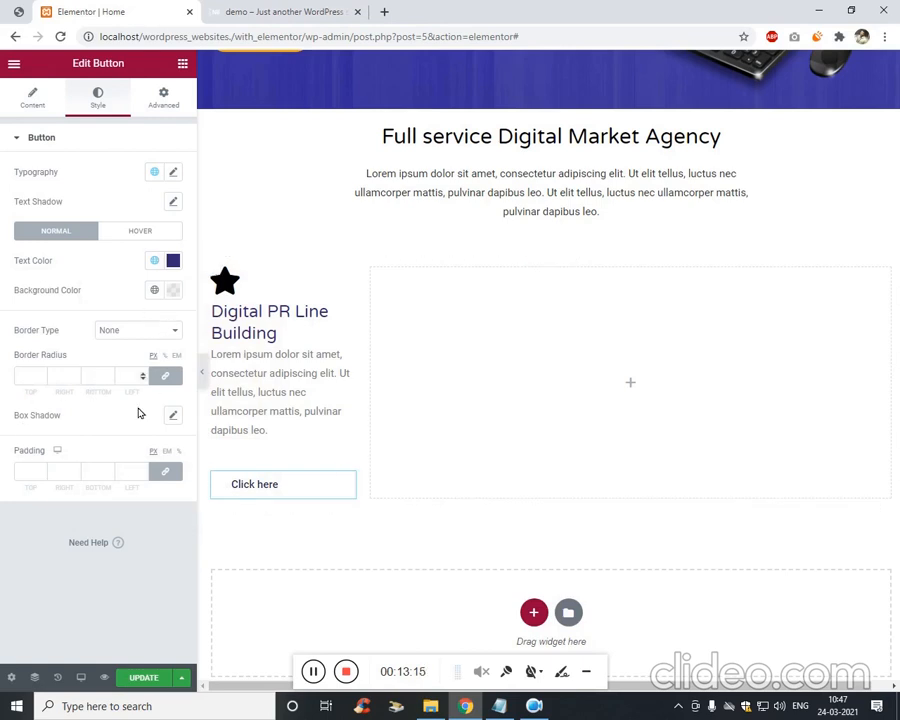
{"action": "left_click", "coordinate": [39, 94]}
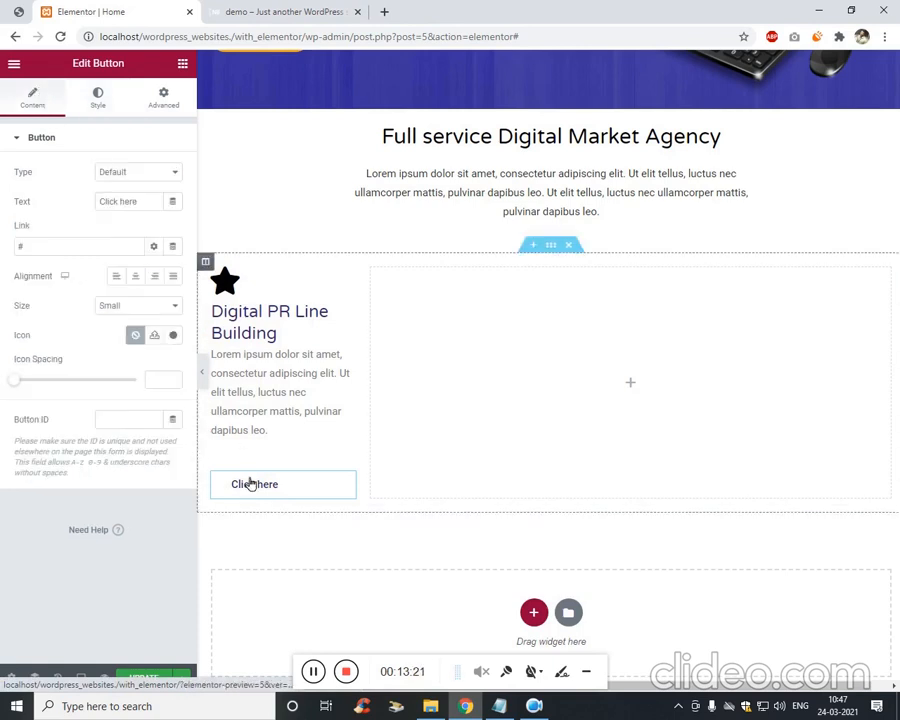
Add a right-arrow icon to the button, placed after the text.
{"action": "left_click", "coordinate": [173, 335]}
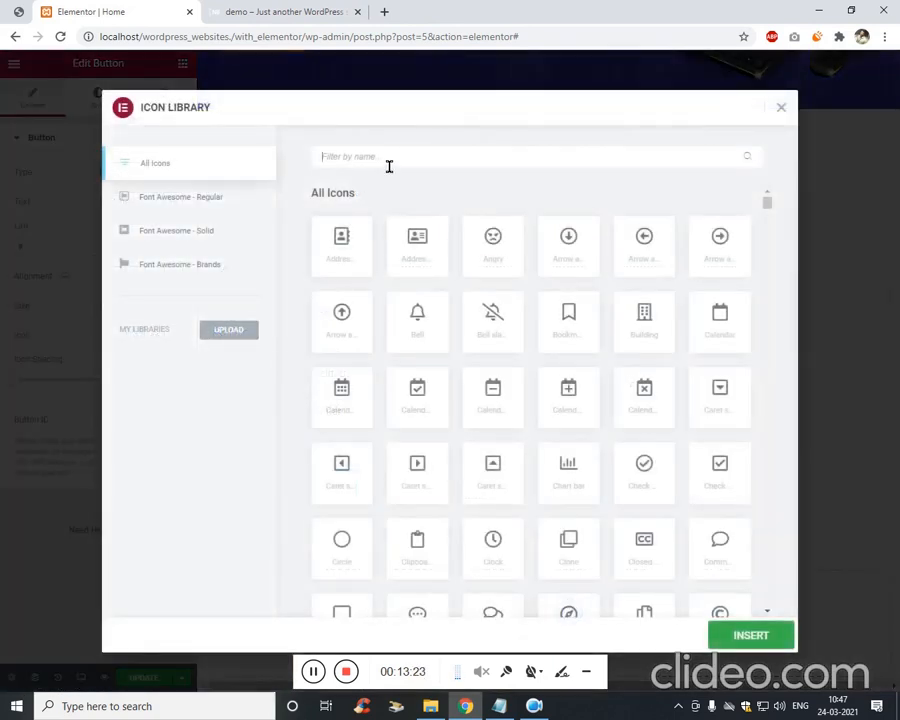
{"action": "type", "text": "arr"}
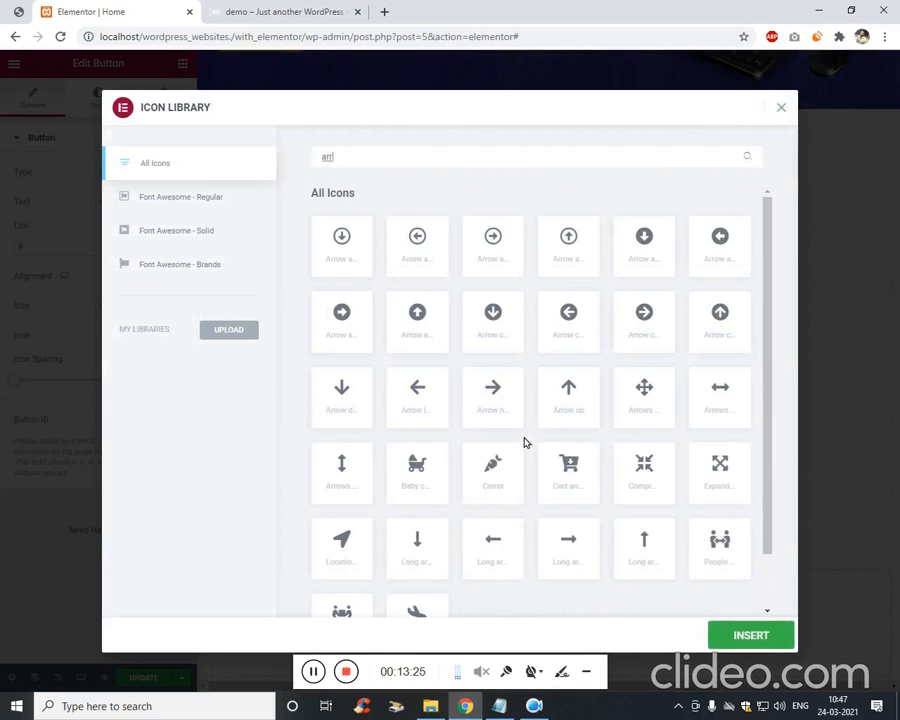
{"action": "left_click", "coordinate": [497, 403]}
{"action": "left_click", "coordinate": [763, 641]}
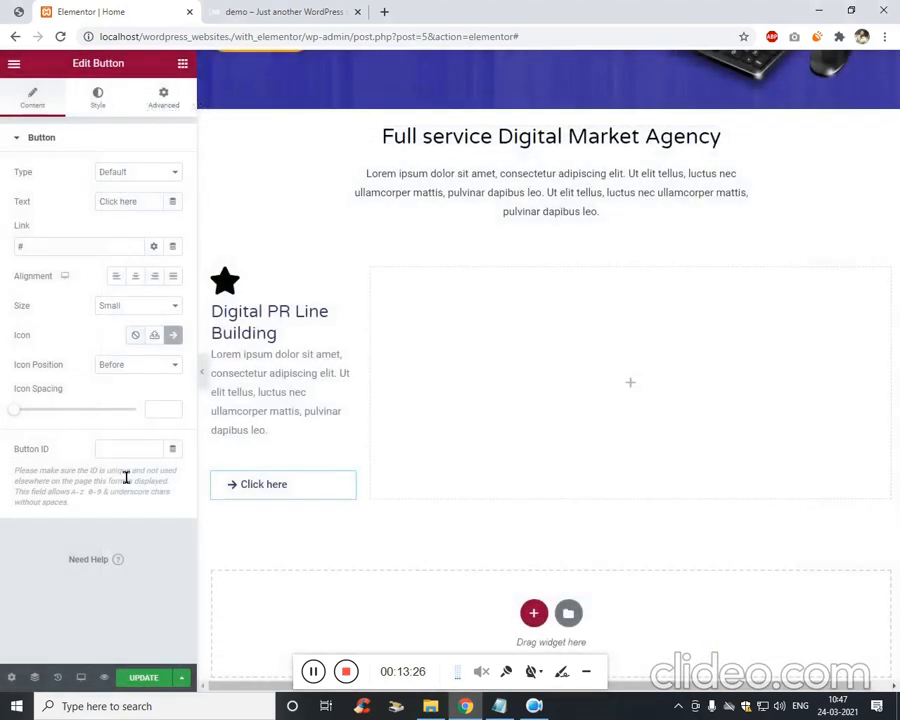
{"action": "left_click", "coordinate": [163, 366]}
{"action": "left_click", "coordinate": [150, 388]}
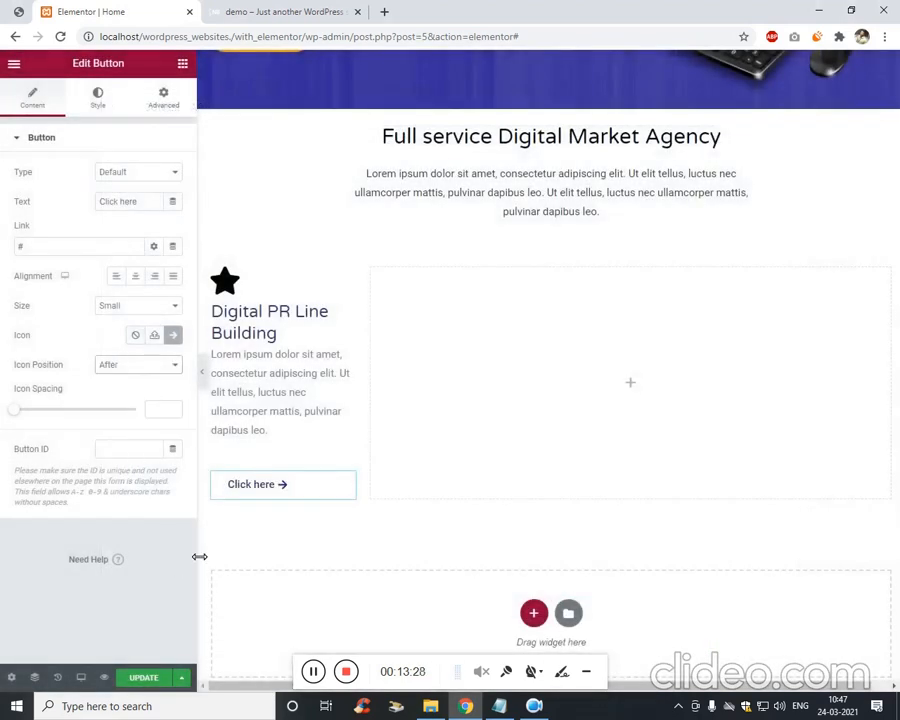
Change the button text to View Details and bring up its Advanced spacing settings.
{"action": "left_click", "coordinate": [18, 11]}
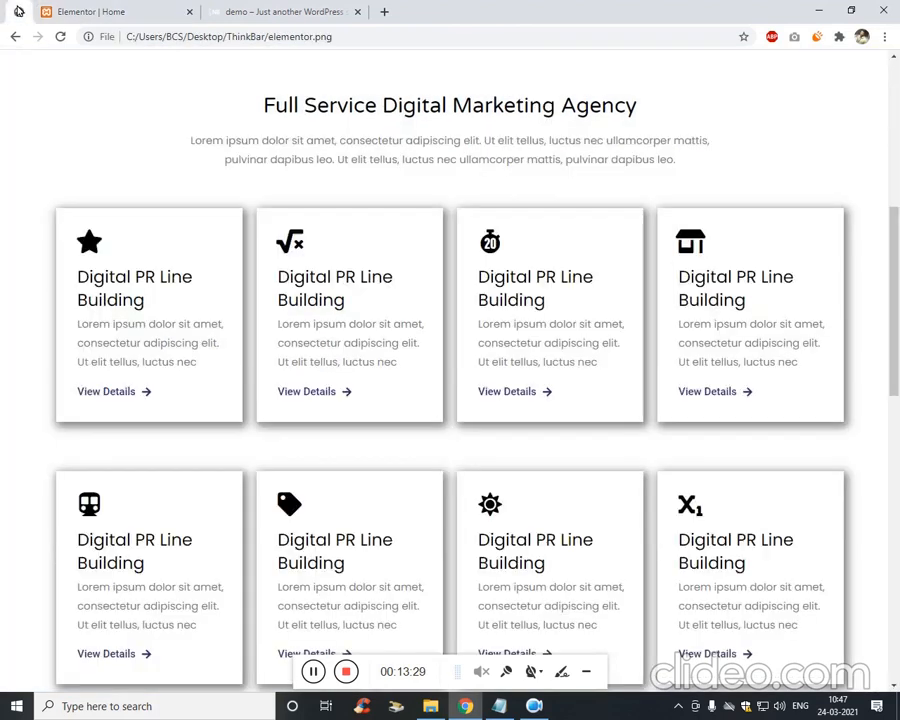
{"action": "left_click", "coordinate": [101, 9]}
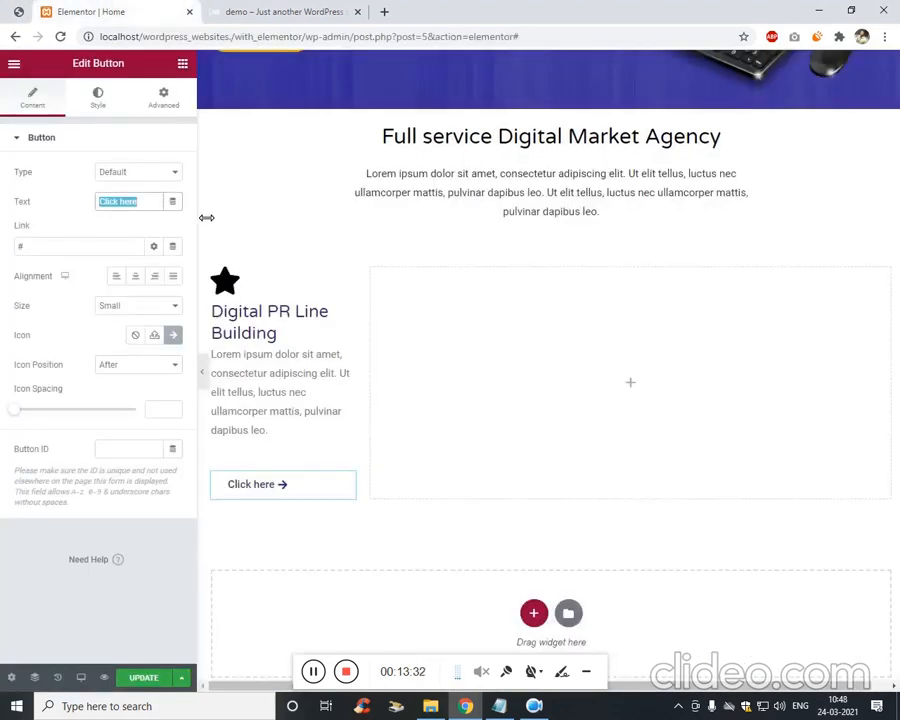
{"action": "type", "text": "View Details"}
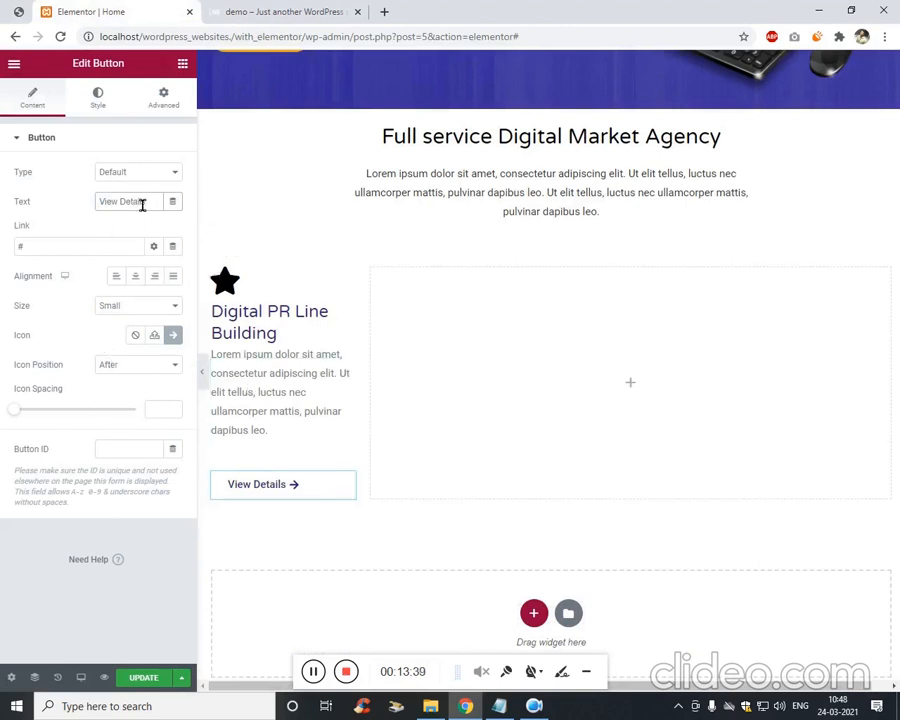
{"action": "left_click", "coordinate": [166, 104]}
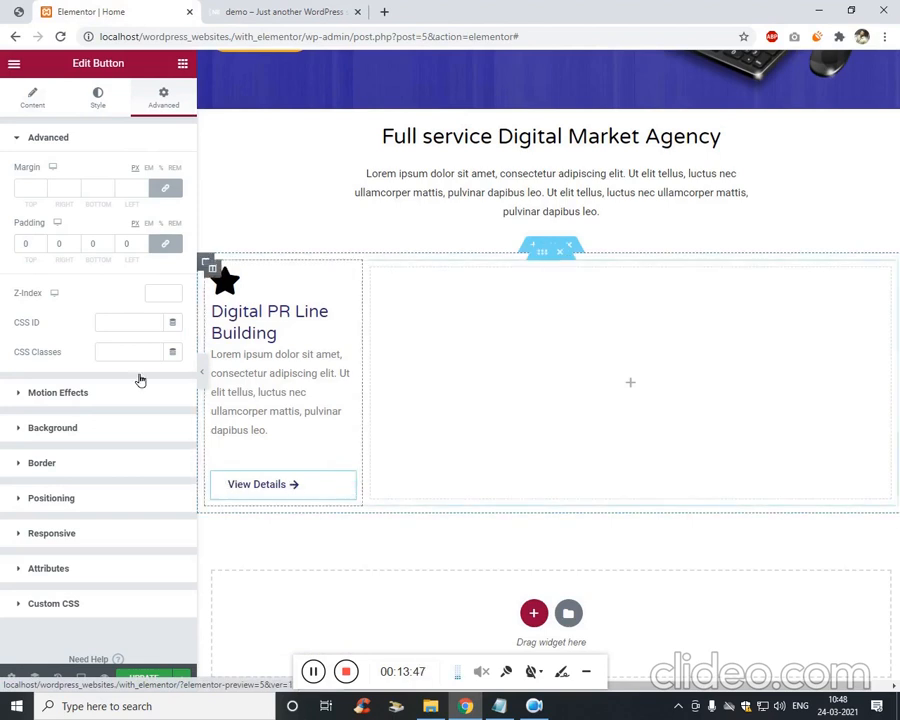
Unlink the button's margins and set top -31 and left -21.
{"action": "left_click", "coordinate": [165, 188]}
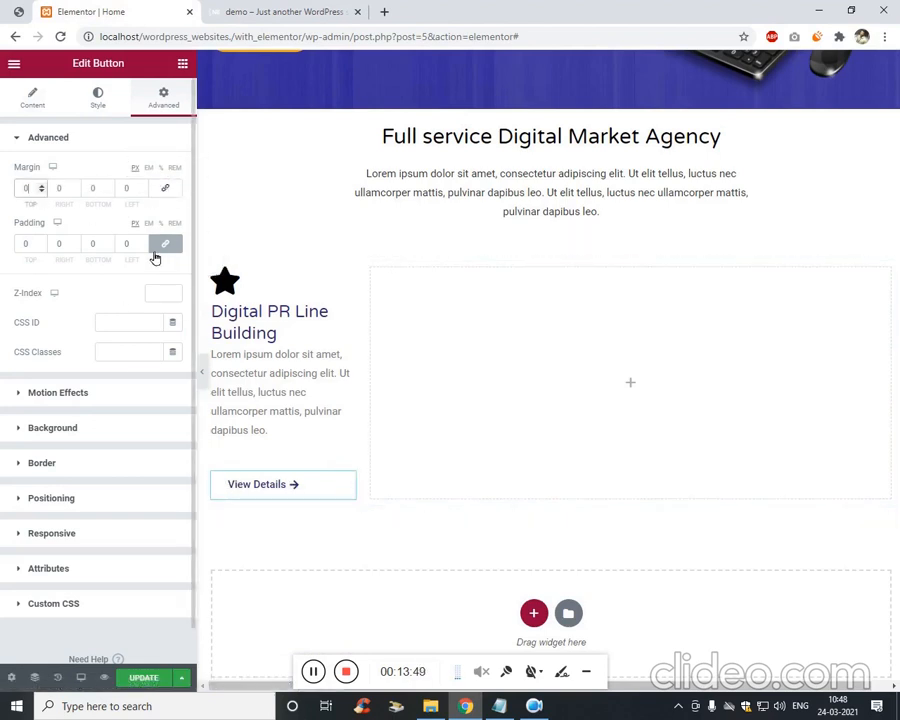
{"action": "key", "text": "Tab"}
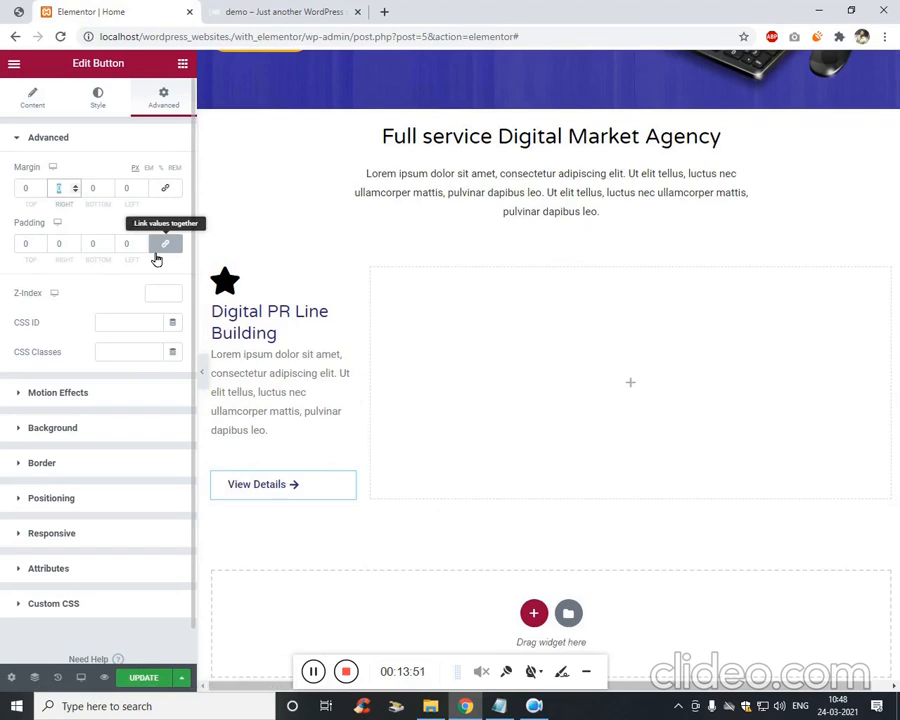
{"action": "key", "text": "Tab"}
{"action": "key", "text": "Tab"}
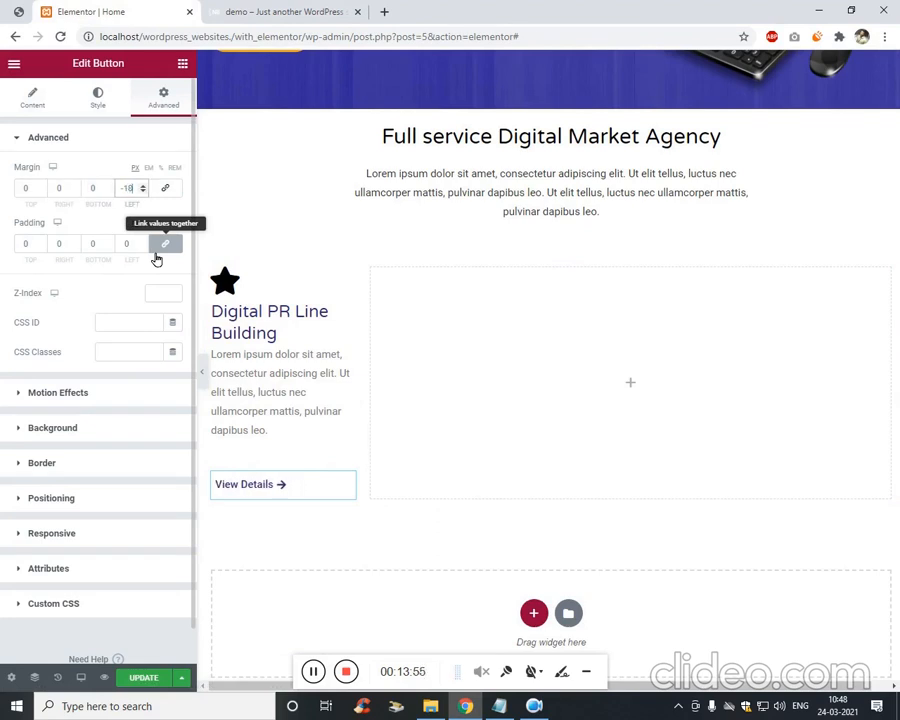
{"action": "key", "text": "shift+Tab"}
{"action": "key", "text": "shift+Tab"}
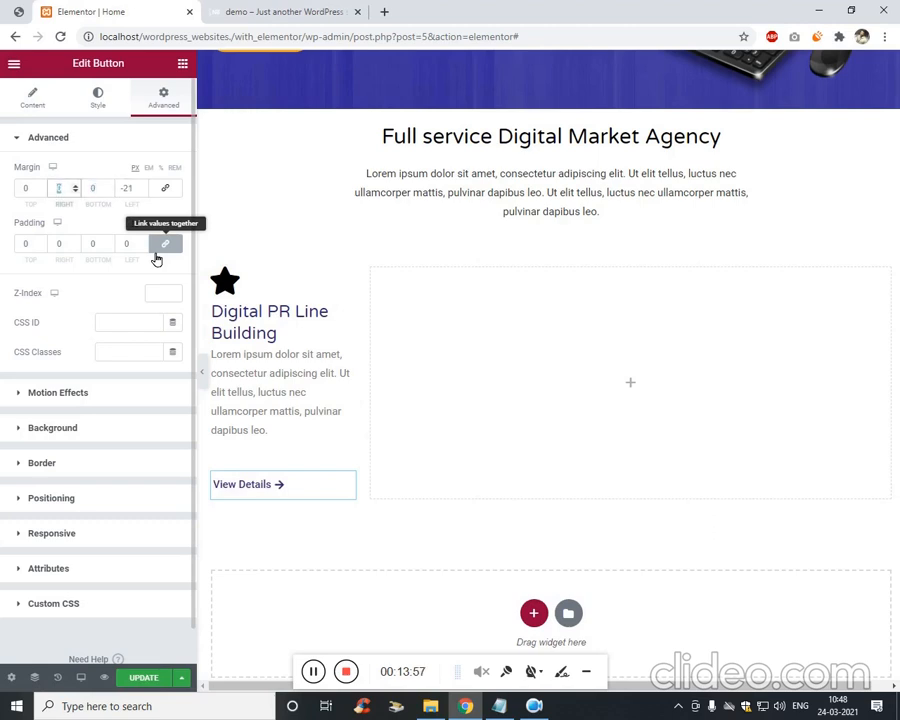
{"action": "type", "text": "-1"}
{"action": "key", "text": "Down"}
{"action": "key", "text": "Down"}
{"action": "key", "text": "Down"}
{"action": "key", "text": "Down"}
{"action": "key", "text": "Down"}
{"action": "key", "text": "Down"}
{"action": "key", "text": "Down"}
{"action": "key", "text": "Down"}
{"action": "key", "text": "Down"}
{"action": "key", "text": "Down"}
{"action": "key", "text": "Down"}
{"action": "key", "text": "Down"}
{"action": "key", "text": "Down"}
{"action": "key", "text": "Down"}
{"action": "key", "text": "Down"}
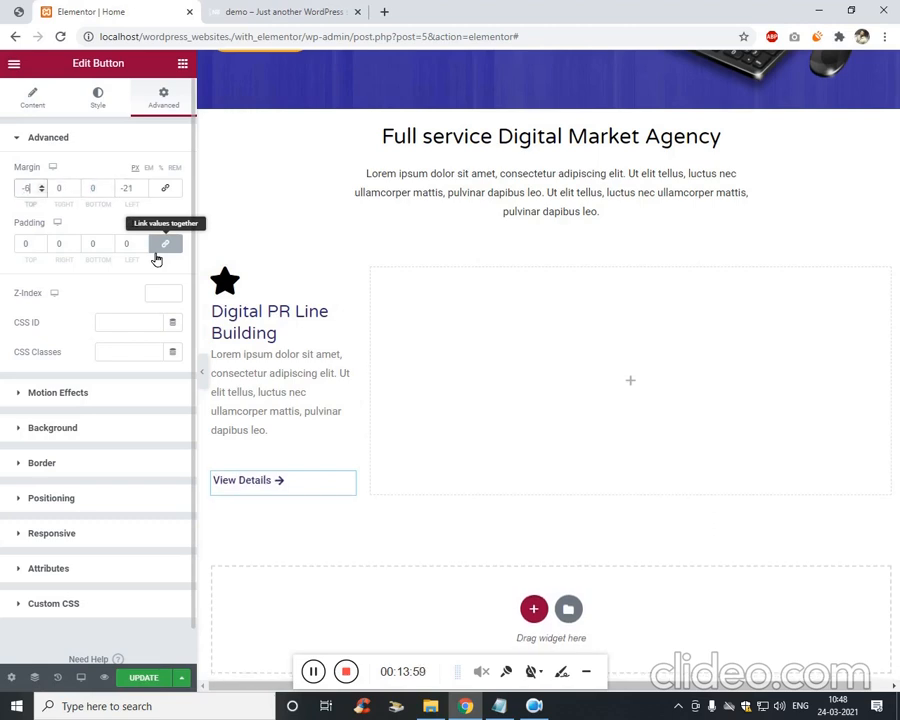
{"action": "key", "text": "Down"}
{"action": "key", "text": "Down"}
{"action": "key", "text": "Down"}
{"action": "key", "text": "Down"}
{"action": "key", "text": "Down"}
{"action": "key", "text": "Down"}
{"action": "key", "text": "Down"}
{"action": "key", "text": "Down"}
{"action": "key", "text": "Down"}
{"action": "key", "text": "Down"}
{"action": "key", "text": "Down"}
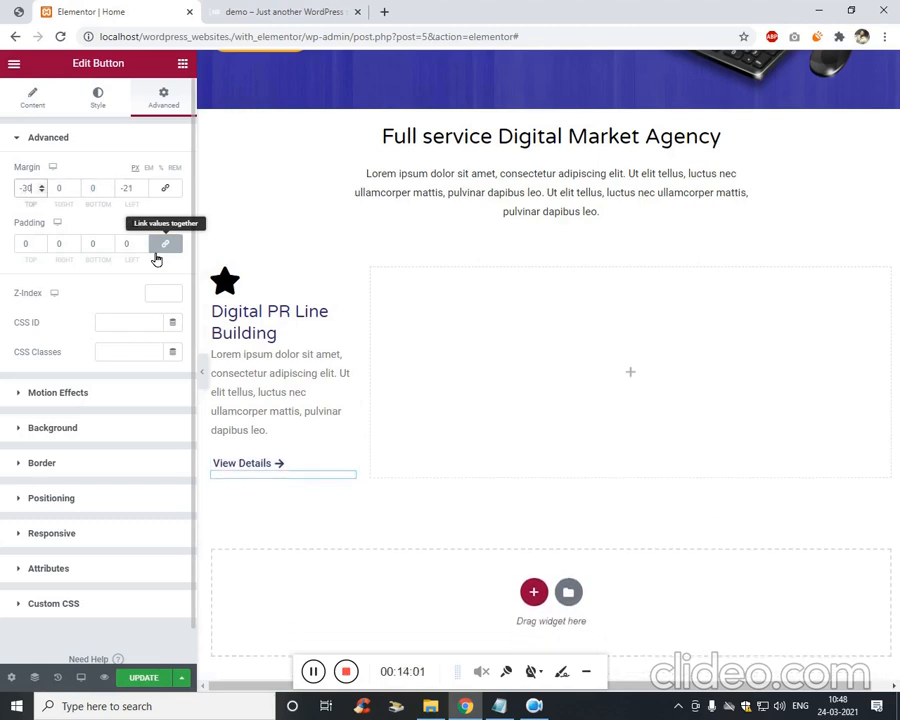
Set the heading's top margin to -11 and the paragraph's to -14.
{"action": "left_click", "coordinate": [249, 327]}
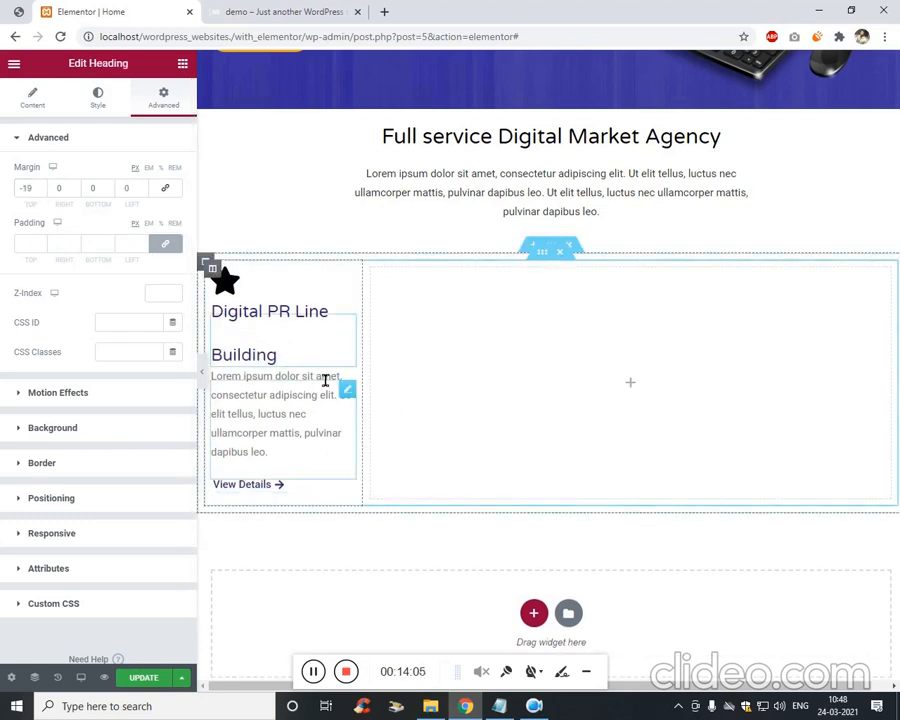
{"action": "left_click", "coordinate": [414, 346]}
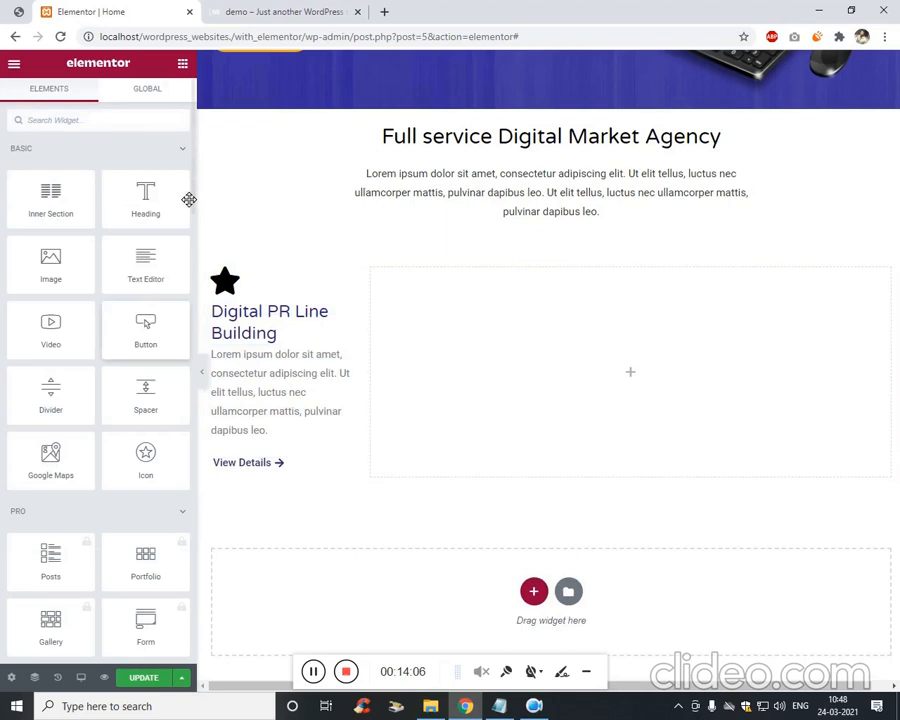
{"action": "left_click", "coordinate": [269, 327]}
{"action": "left_click", "coordinate": [38, 189]}
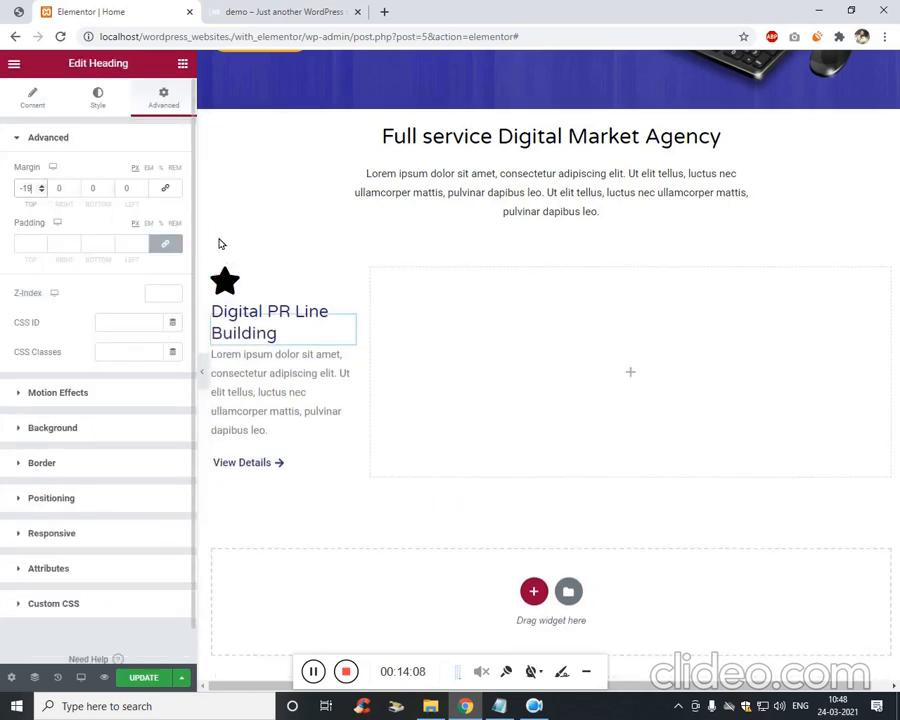
{"action": "key", "text": "Up"}
{"action": "key", "text": "Up"}
{"action": "key", "text": "Up"}
{"action": "key", "text": "Up"}
{"action": "key", "text": "Up"}
{"action": "key", "text": "Up"}
{"action": "key", "text": "Up"}
{"action": "key", "text": "Up"}
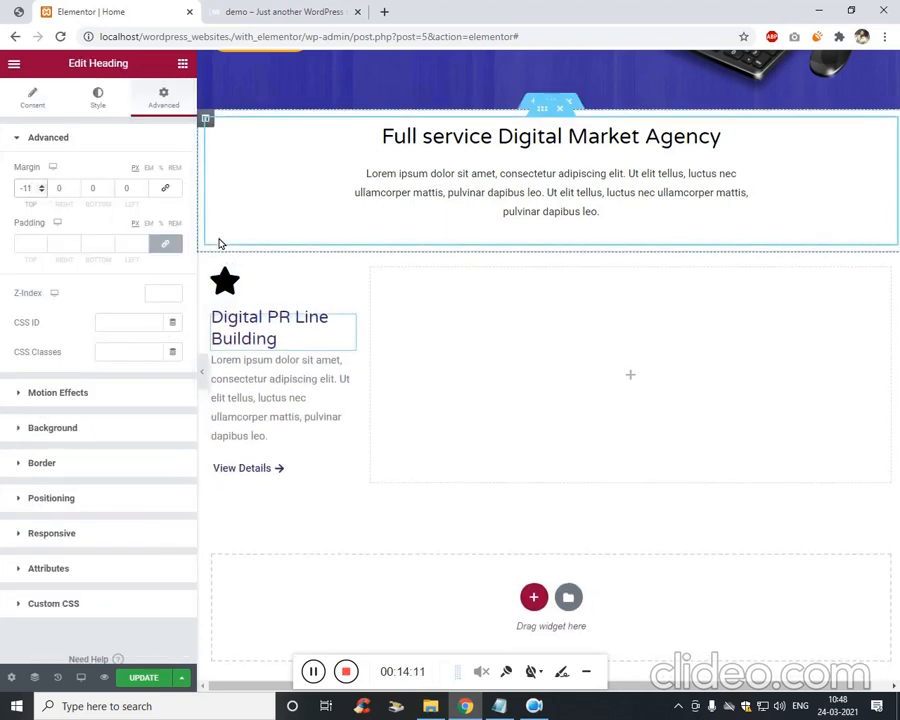
{"action": "left_click", "coordinate": [235, 393]}
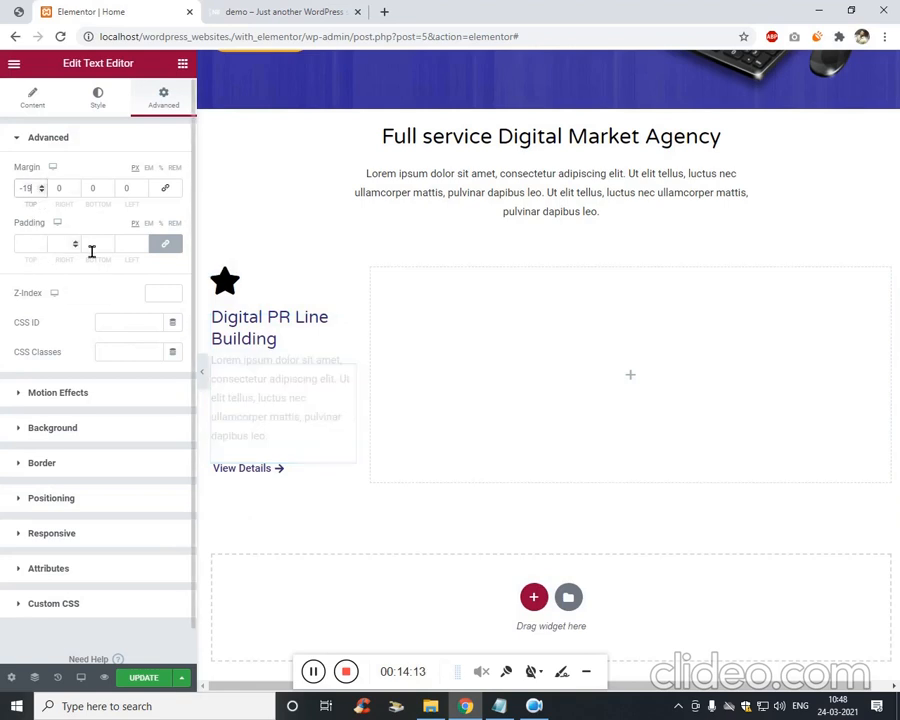
{"action": "key", "text": "Up"}
{"action": "key", "text": "Up"}
{"action": "key", "text": "Up"}
{"action": "key", "text": "Up"}
{"action": "key", "text": "Up"}
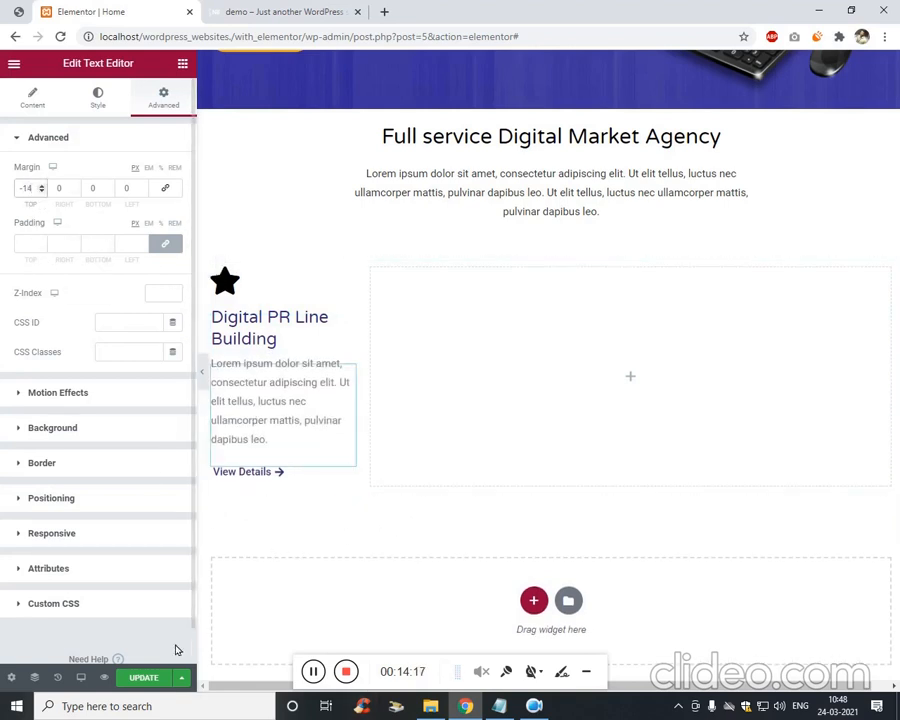
Update the page, check the card on the live site, and return to the editor.
{"action": "left_click", "coordinate": [152, 677]}
{"action": "left_click", "coordinate": [258, 10]}
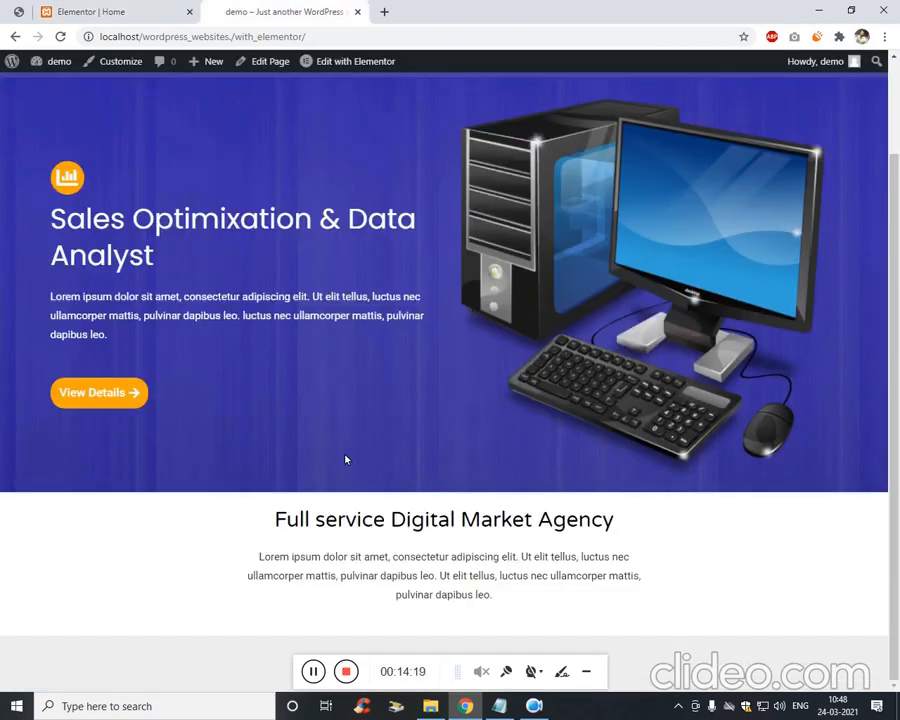
{"action": "scroll", "coordinate": [147, 550], "scroll_direction": "down", "scroll_amount": 2}
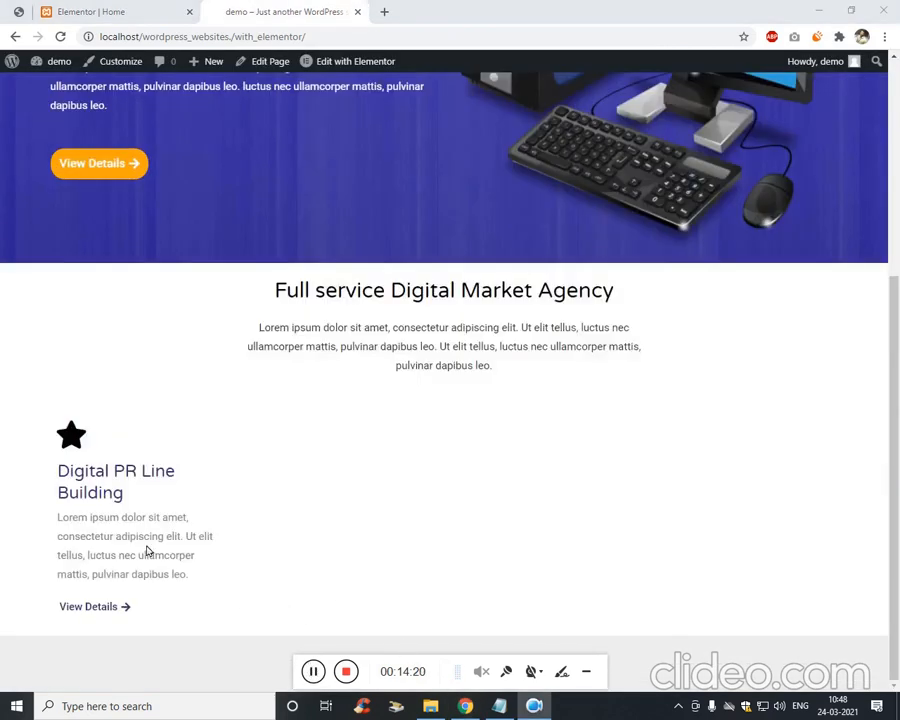
{"action": "left_click", "coordinate": [118, 9]}
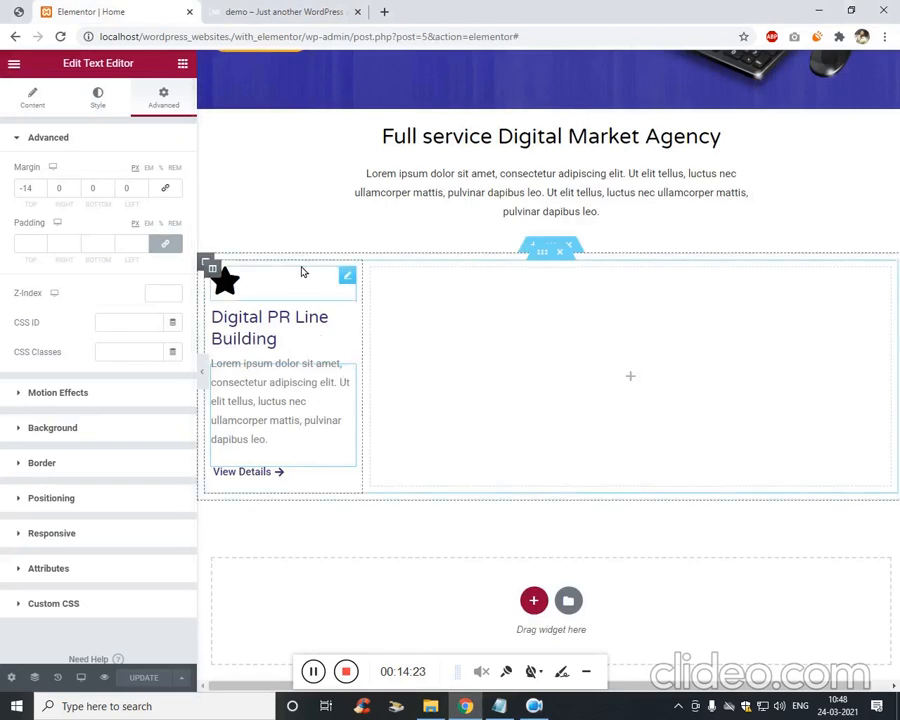
Give the card column a box shadow with horizontal 5, vertical 8 and spread -5, then update the page.
{"action": "right_click", "coordinate": [216, 273]}
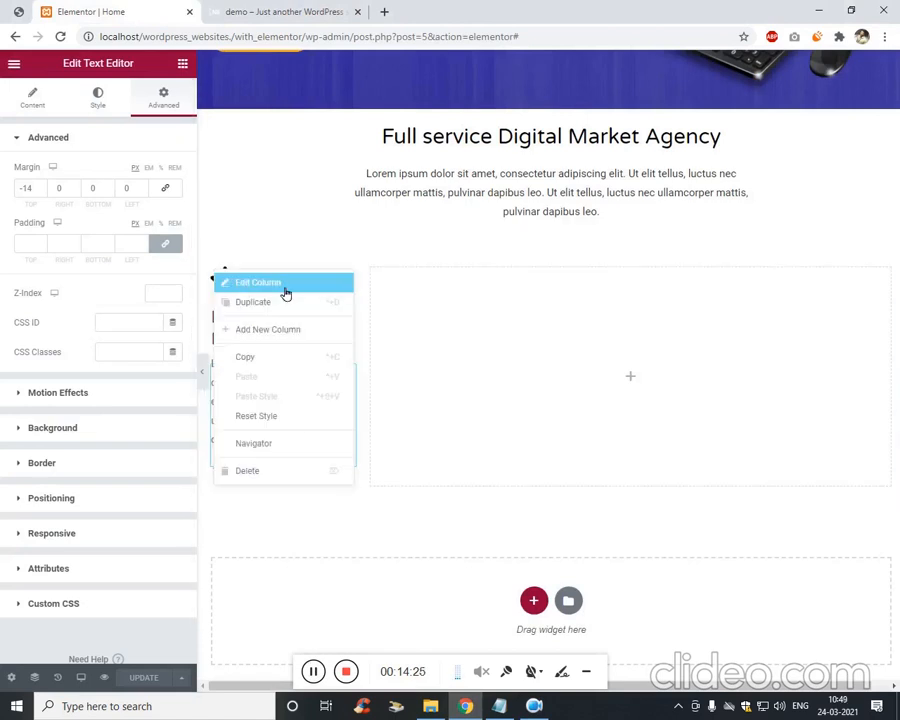
{"action": "left_click", "coordinate": [258, 283]}
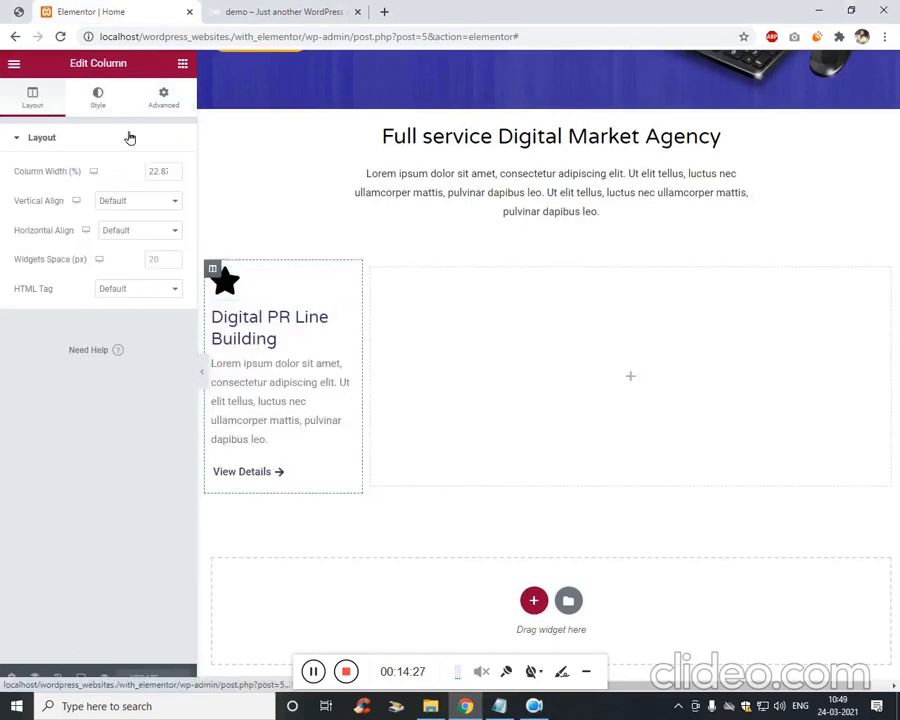
{"action": "left_click", "coordinate": [97, 98]}
{"action": "left_click", "coordinate": [62, 241]}
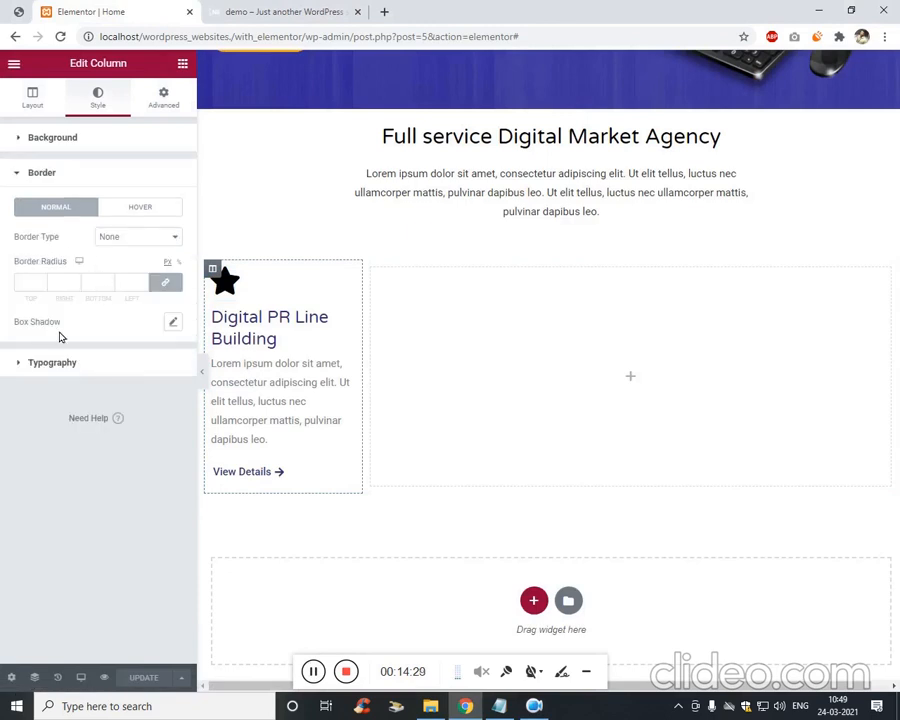
{"action": "left_click", "coordinate": [171, 322]}
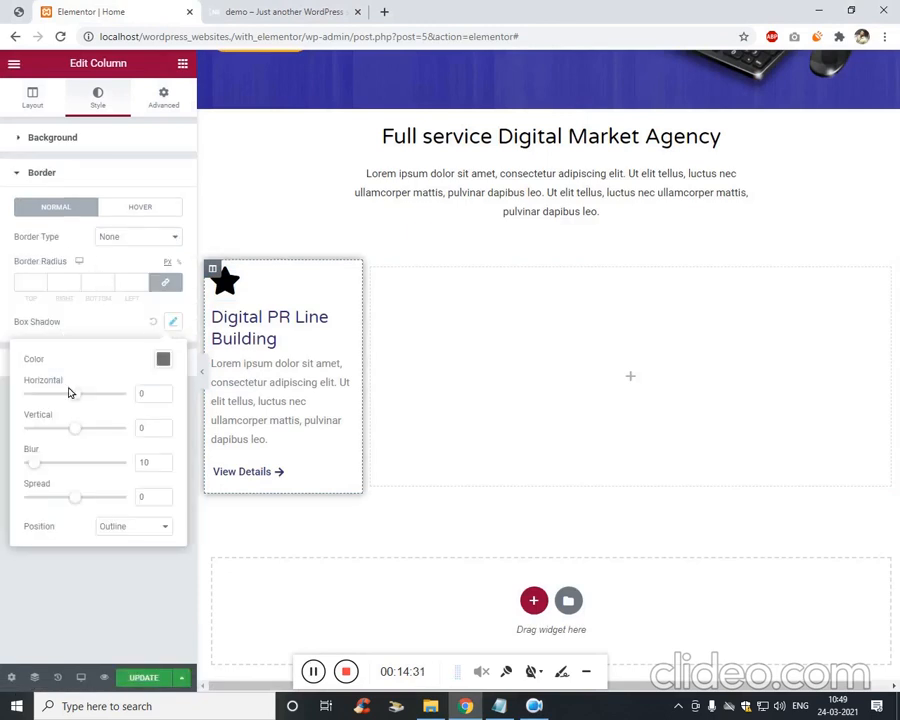
{"action": "left_click_drag", "start_coordinate": [82, 399], "coordinate": [84, 436]}
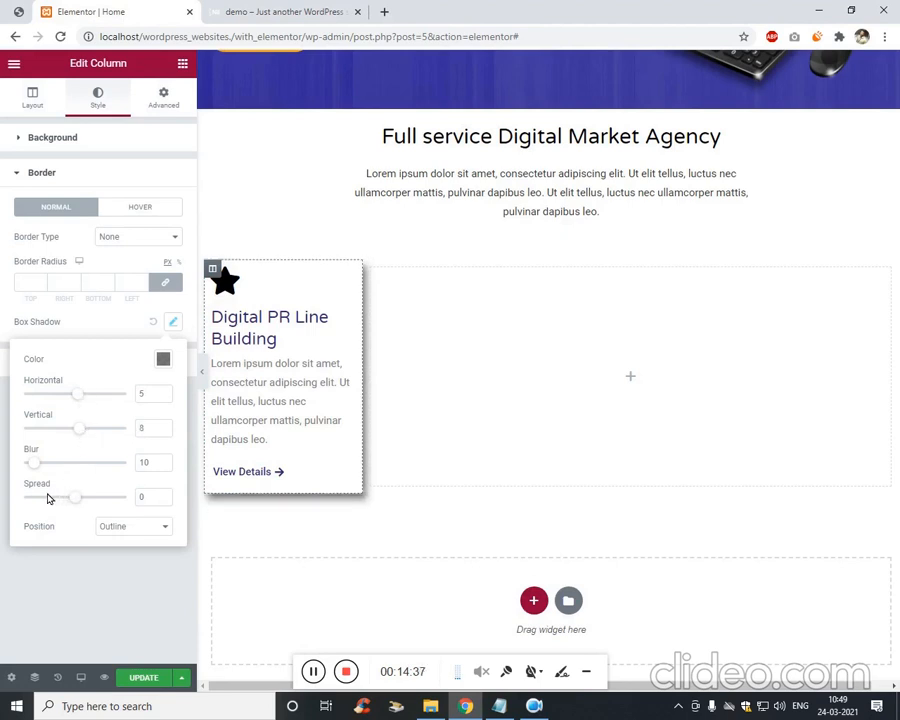
{"action": "left_click_drag", "start_coordinate": [70, 500], "coordinate": [73, 502]}
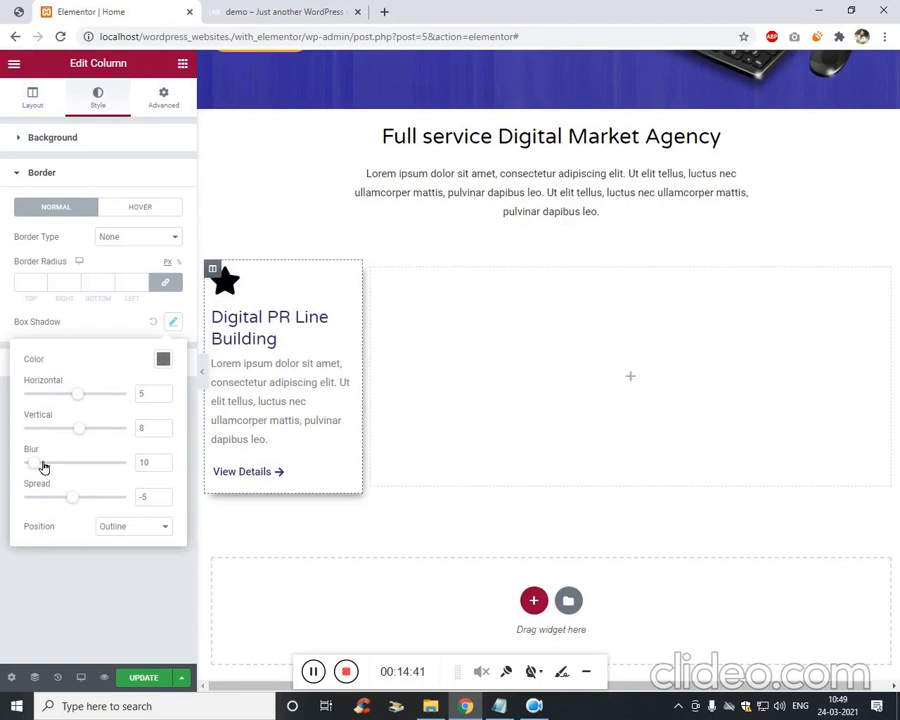
{"action": "left_click", "coordinate": [123, 681]}
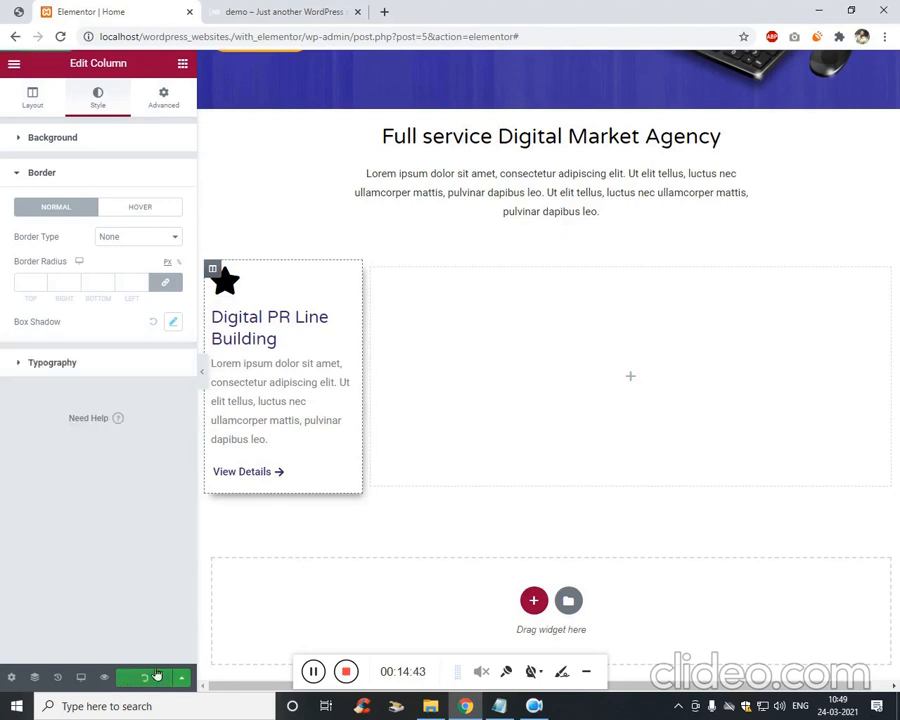
Change the 'Digital PR Line Building' heading's text colour to black (#000000).
{"action": "left_click", "coordinate": [263, 333]}
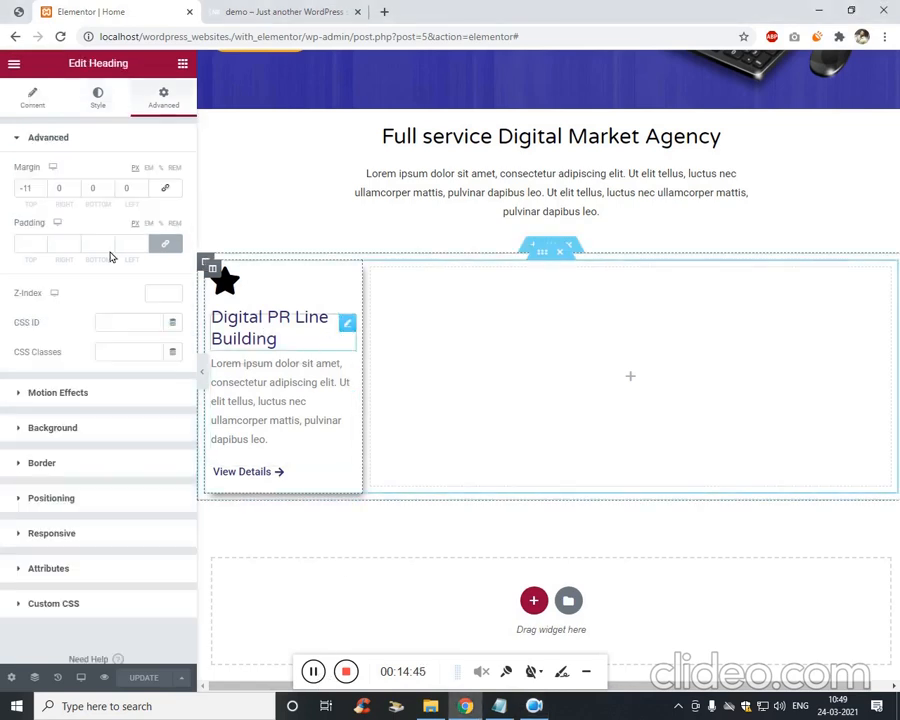
{"action": "left_click", "coordinate": [32, 95]}
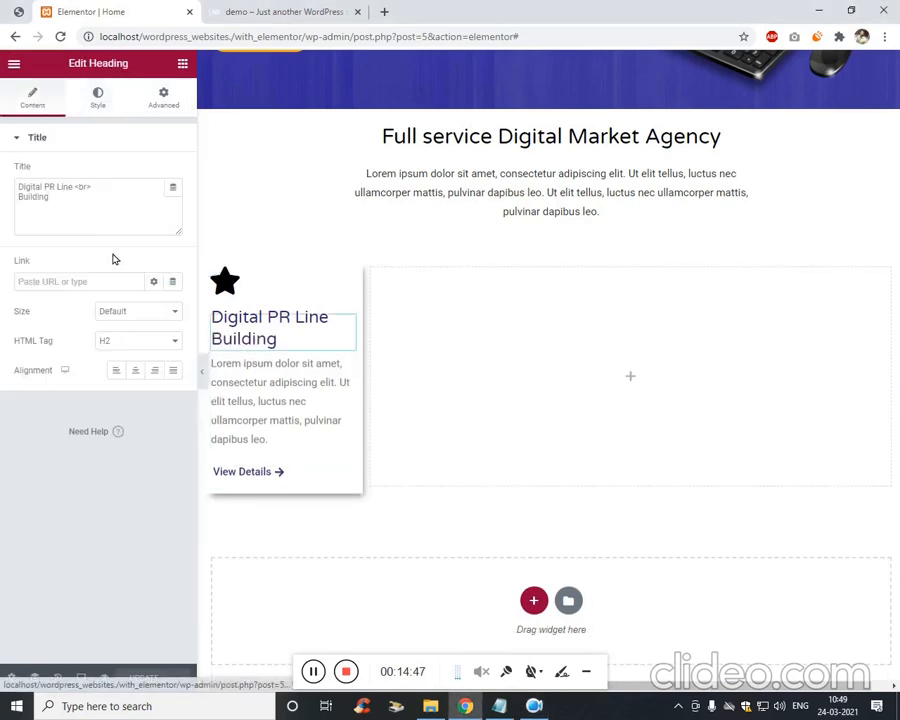
{"action": "left_click", "coordinate": [99, 102]}
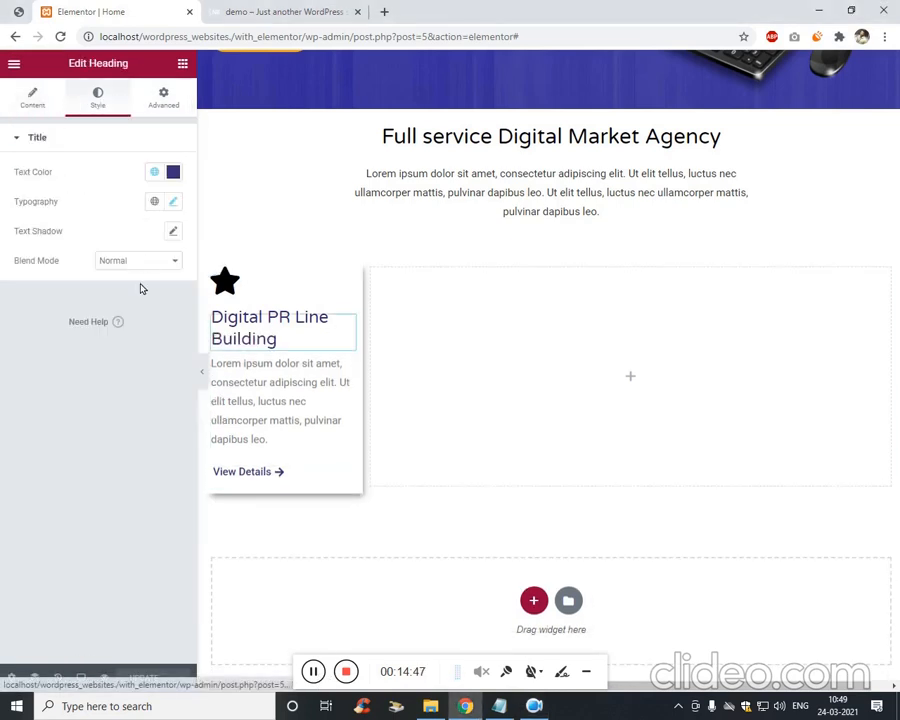
{"action": "left_click", "coordinate": [173, 172]}
{"action": "left_click_drag", "start_coordinate": [169, 261], "coordinate": [63, 367]}
{"action": "left_click", "coordinate": [63, 367]}
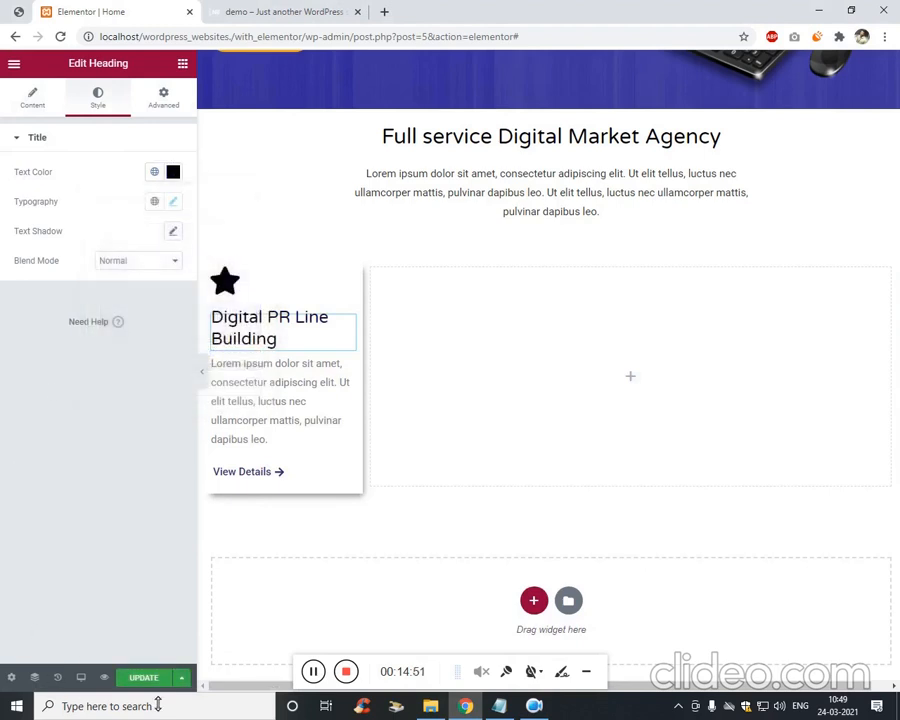
{"action": "left_click", "coordinate": [322, 675]}
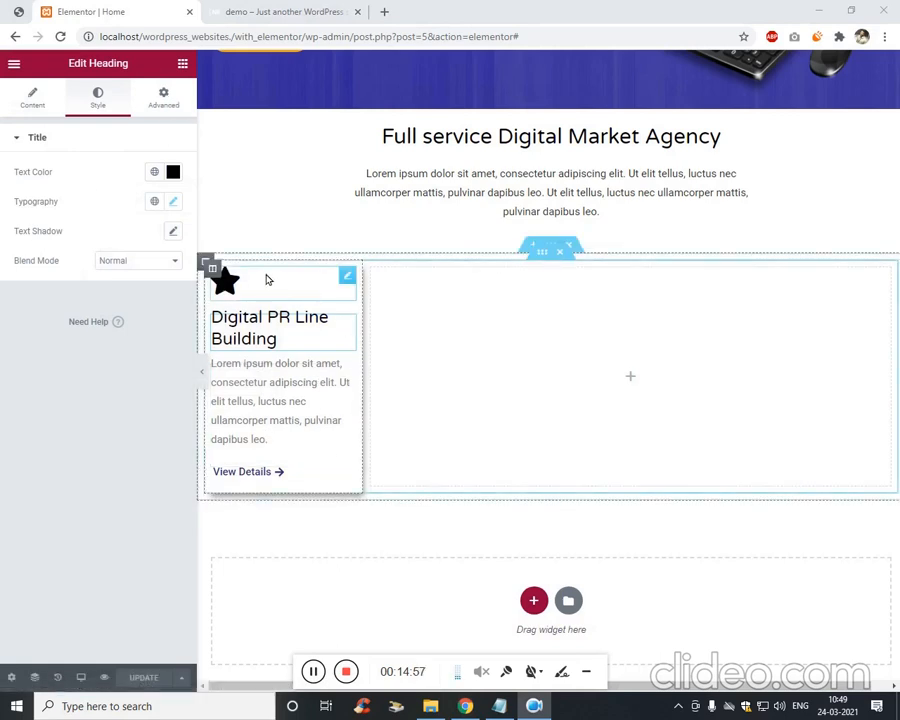
Set the column's hover background to a gradient from the Primary to the Secondary global colour, and update the page.
{"action": "right_click", "coordinate": [222, 280]}
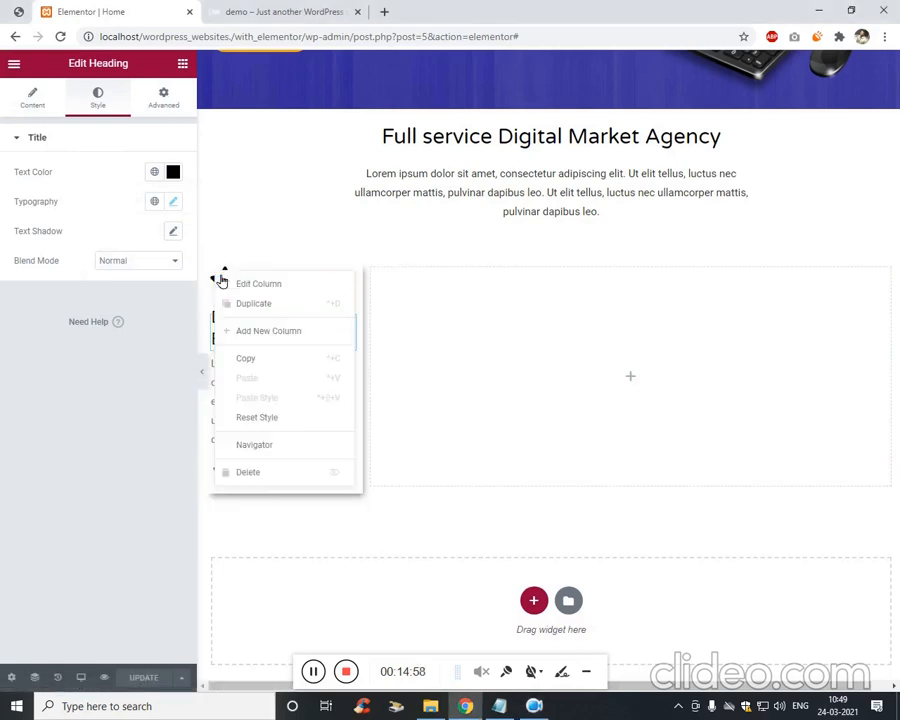
{"action": "left_click", "coordinate": [170, 173]}
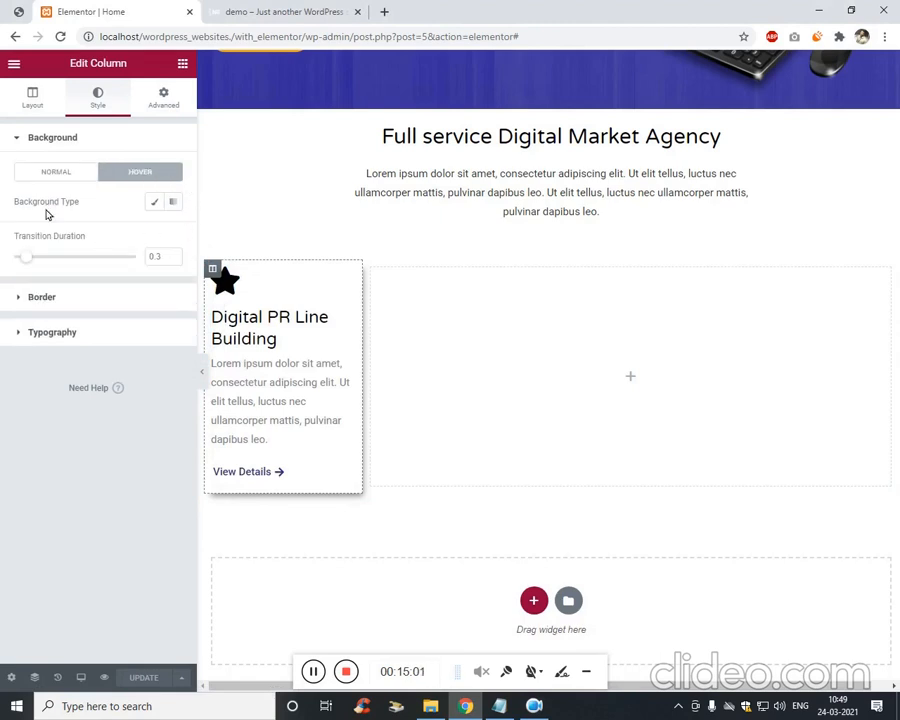
{"action": "left_click", "coordinate": [155, 202]}
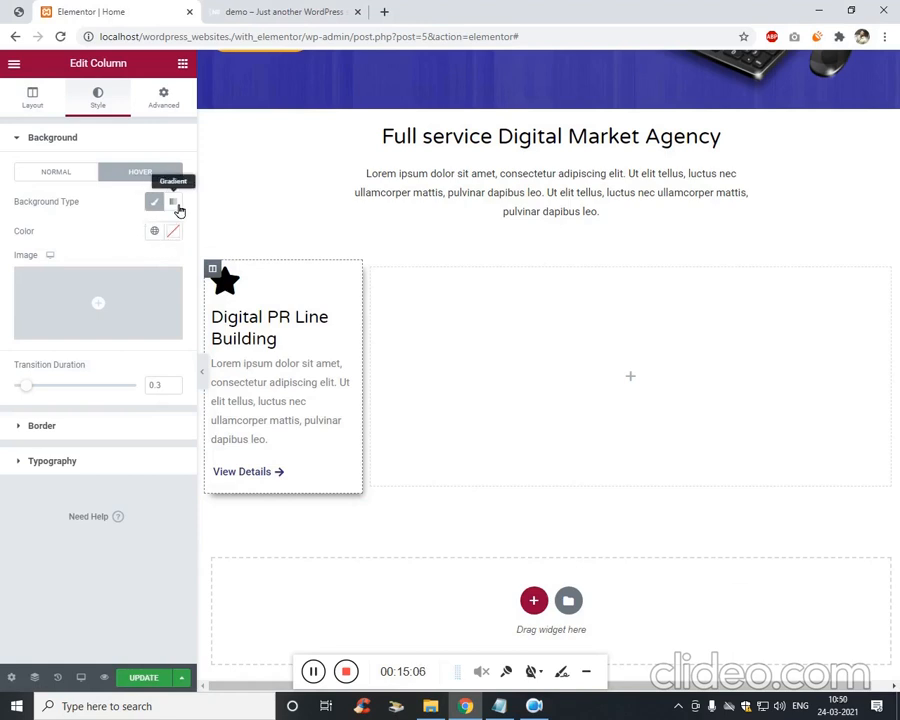
{"action": "left_click", "coordinate": [173, 204]}
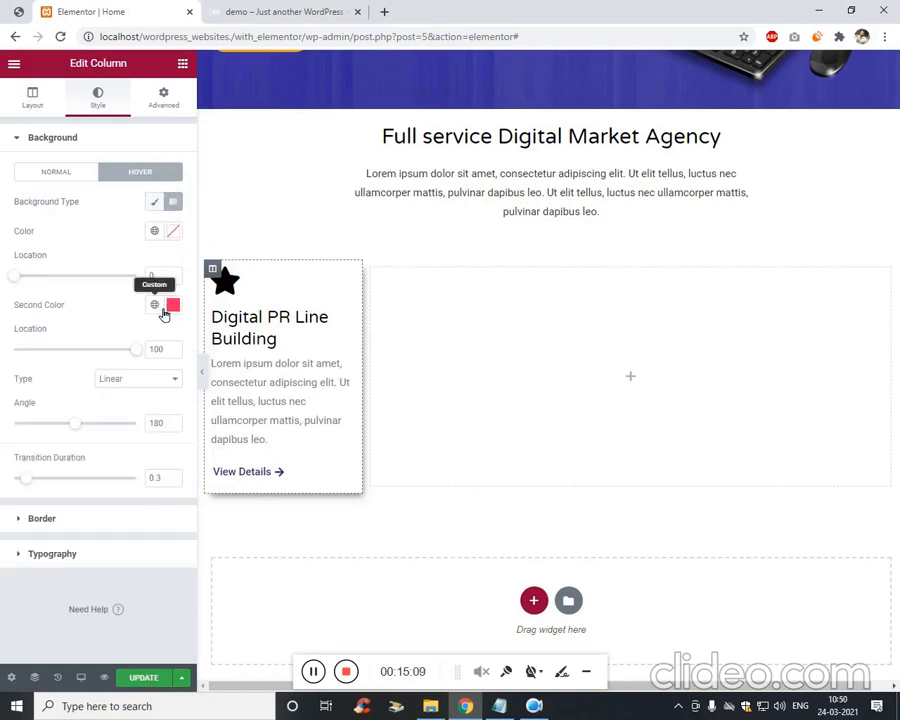
{"action": "left_click", "coordinate": [174, 232]}
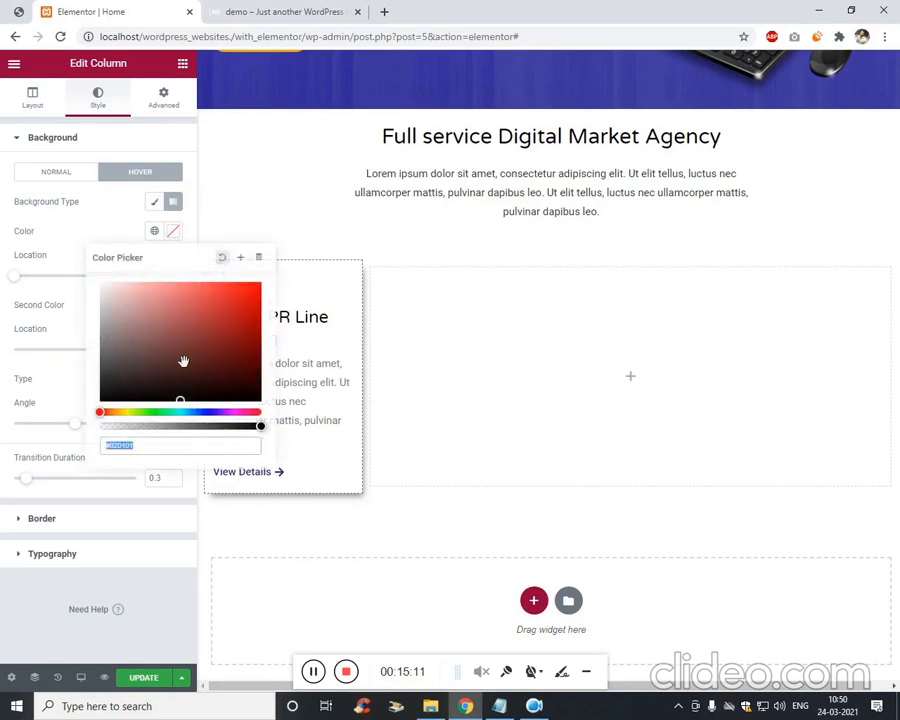
{"action": "left_click", "coordinate": [156, 233]}
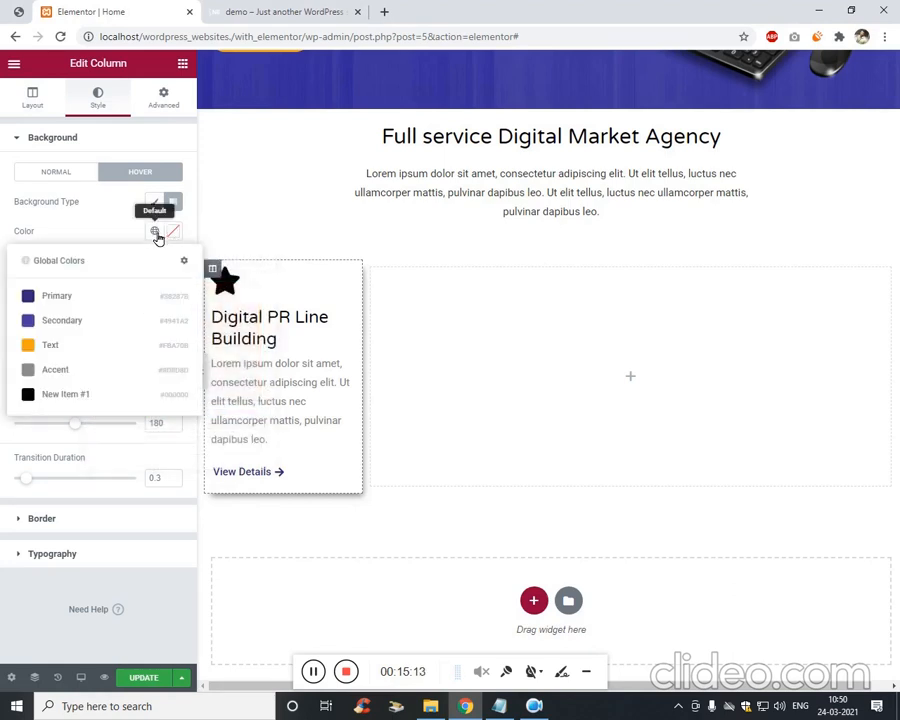
{"action": "left_click", "coordinate": [64, 297]}
{"action": "left_click", "coordinate": [154, 304]}
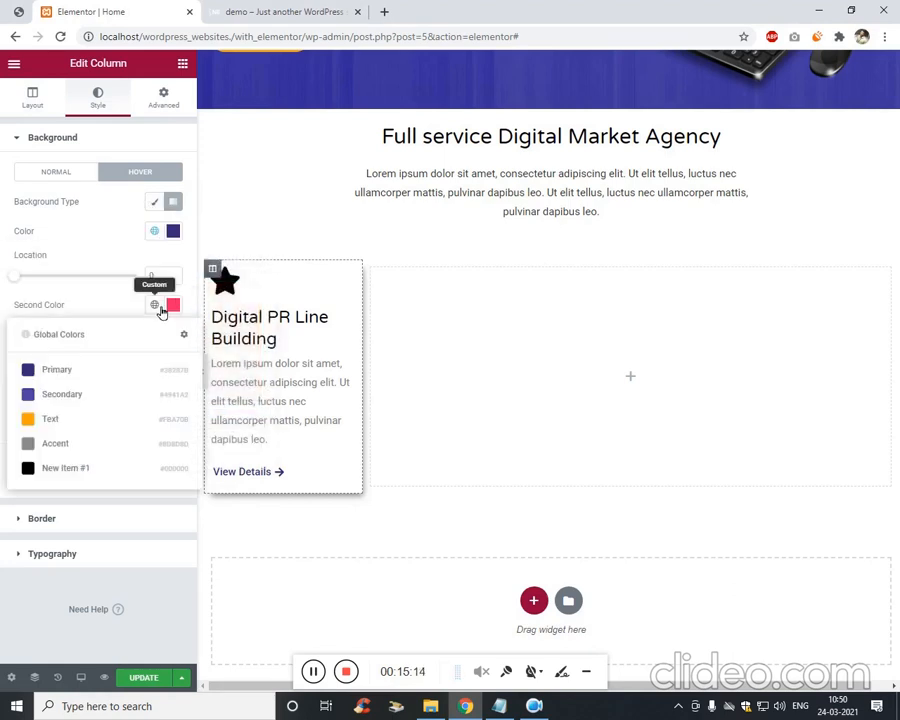
{"action": "left_click", "coordinate": [70, 392]}
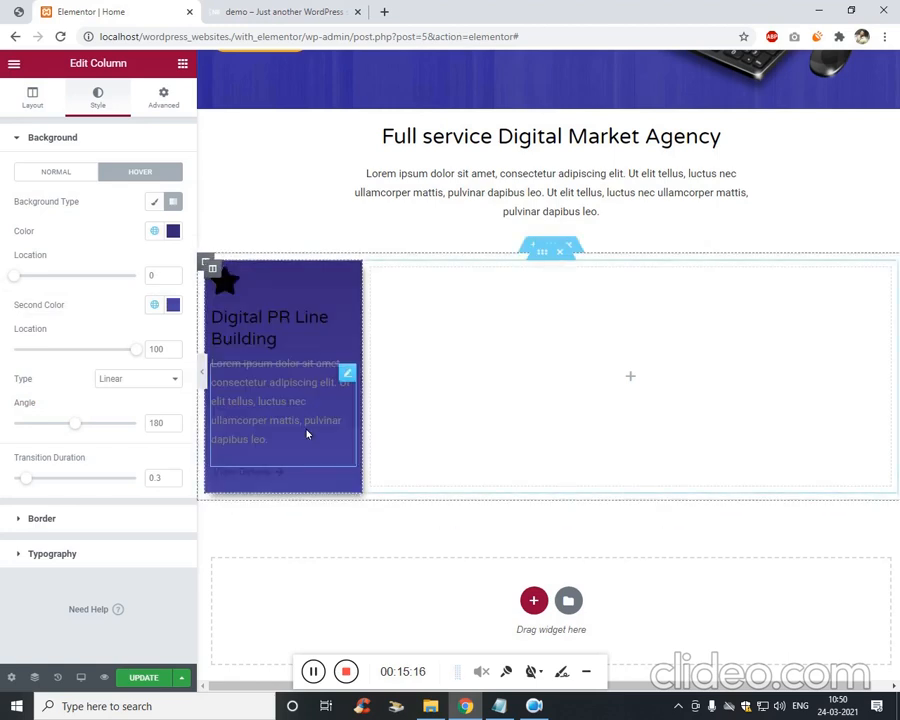
{"action": "left_click", "coordinate": [146, 679]}
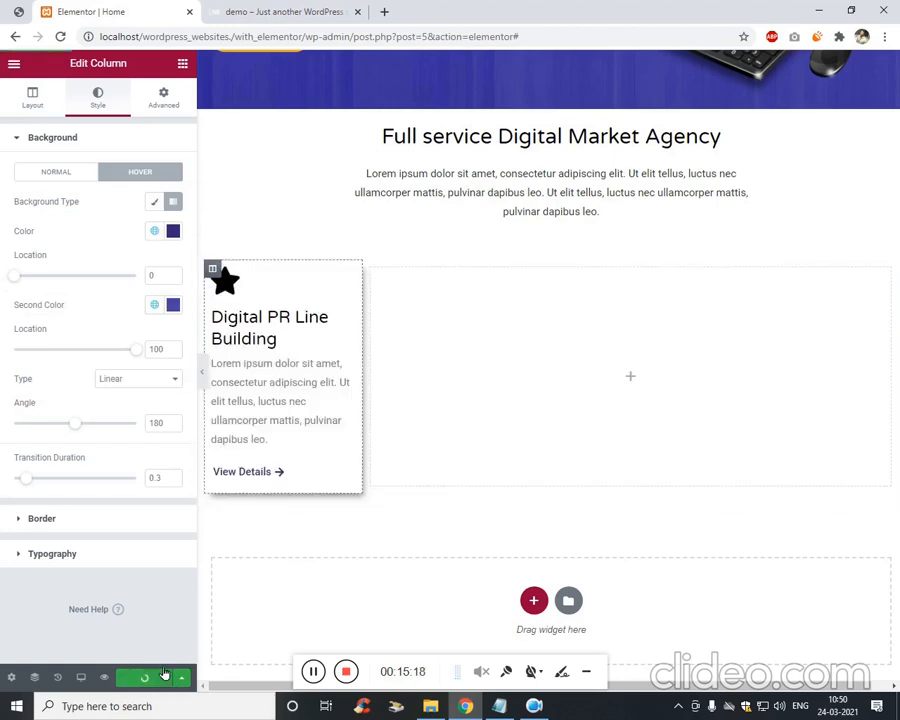
Add the custom grid class in the column's Advanced CSS Classes, update, and view the live demo site.
{"action": "left_click", "coordinate": [176, 106]}
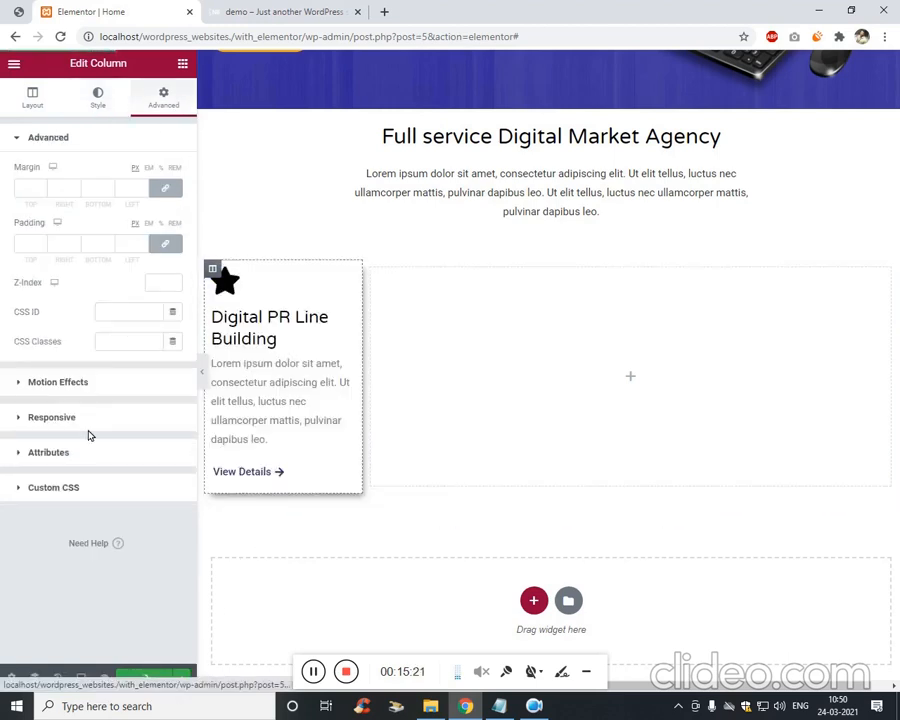
{"action": "left_click", "coordinate": [80, 488]}
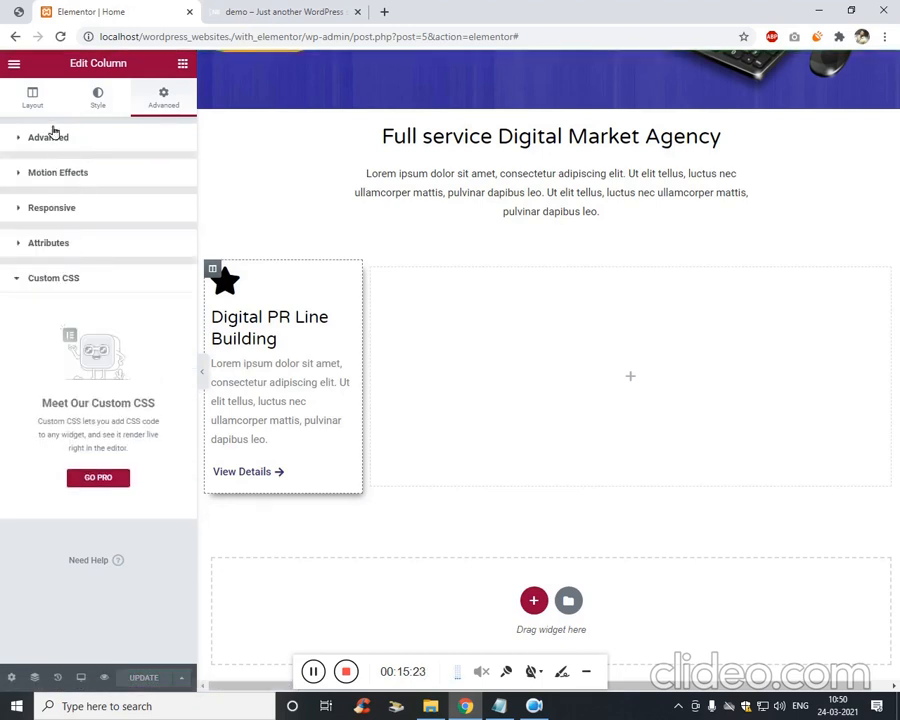
{"action": "left_click", "coordinate": [31, 100]}
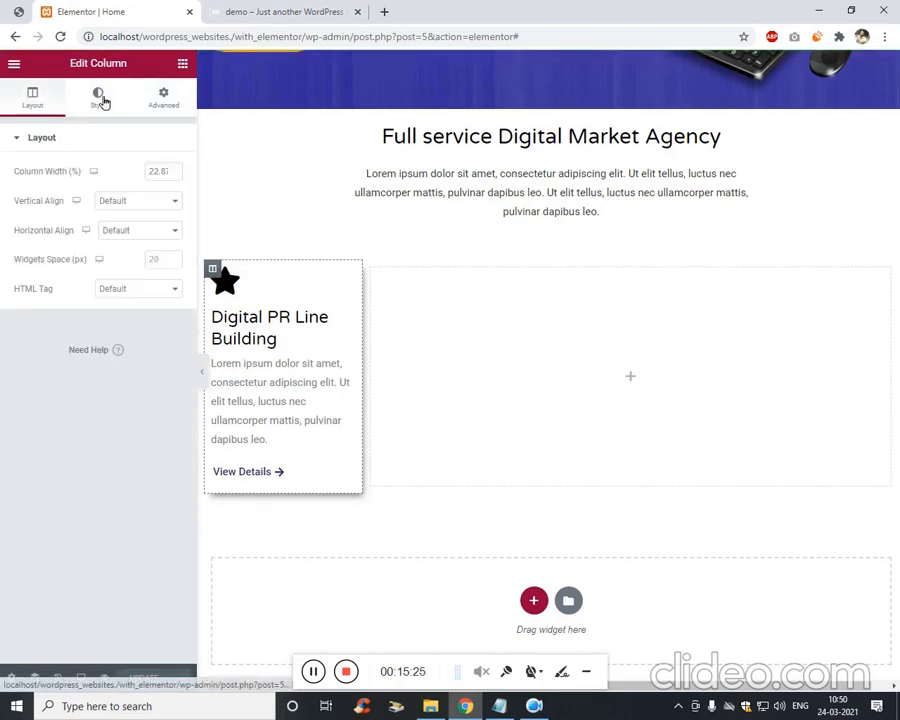
{"action": "left_click", "coordinate": [163, 97]}
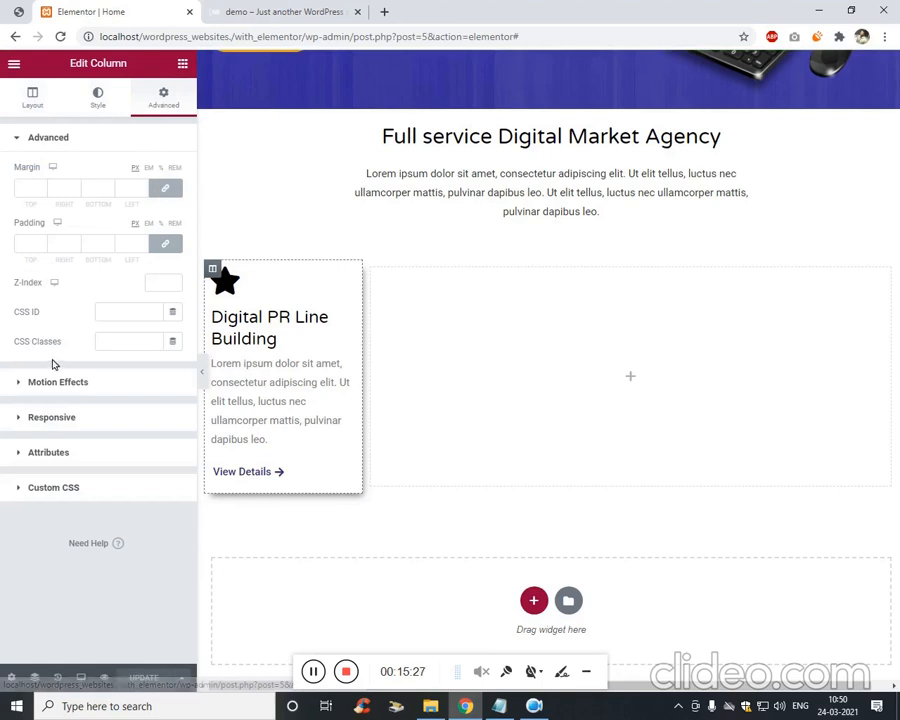
{"action": "left_click", "coordinate": [122, 341]}
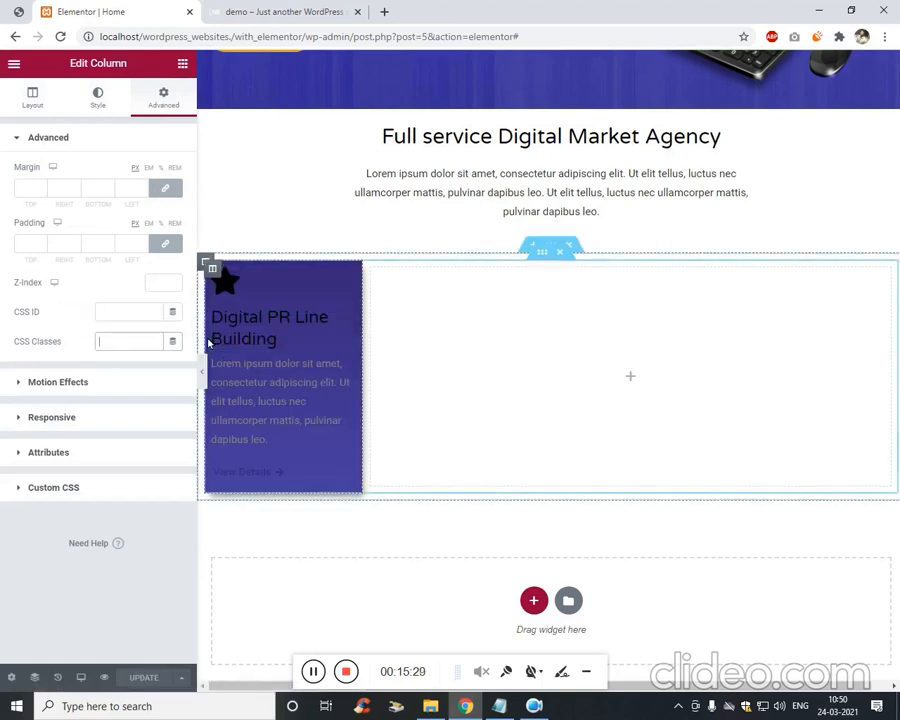
{"action": "type", "text": "grid-vishal"}
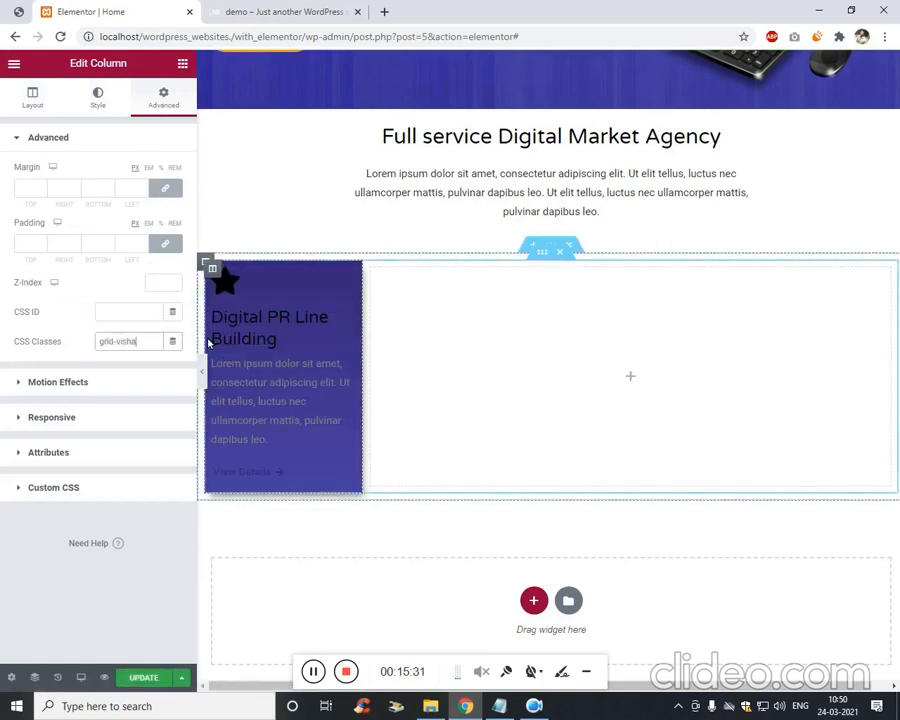
{"action": "left_click", "coordinate": [151, 682]}
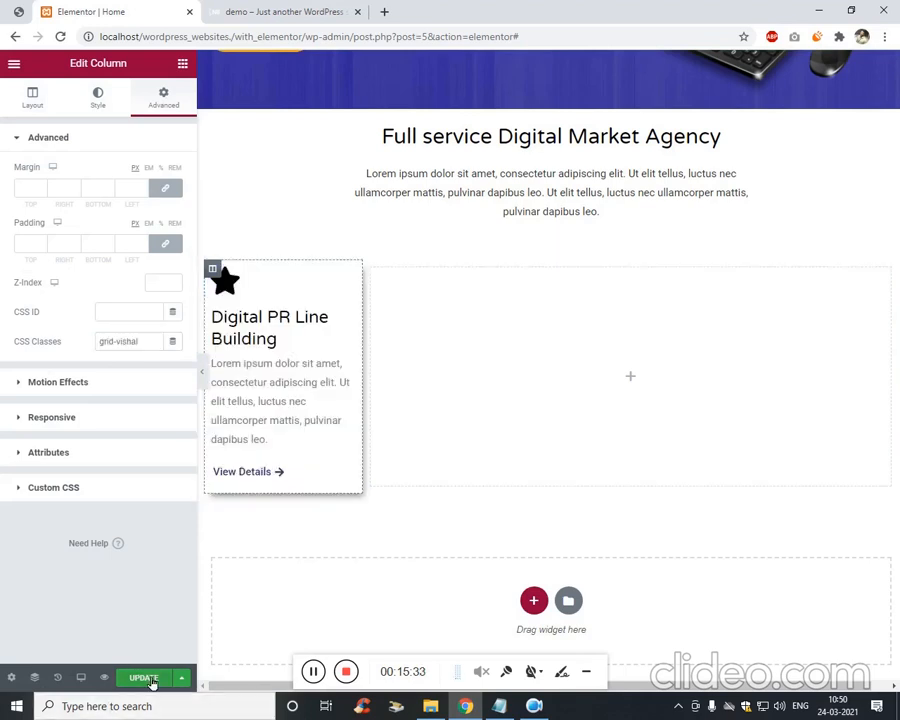
{"action": "left_click", "coordinate": [233, 7]}
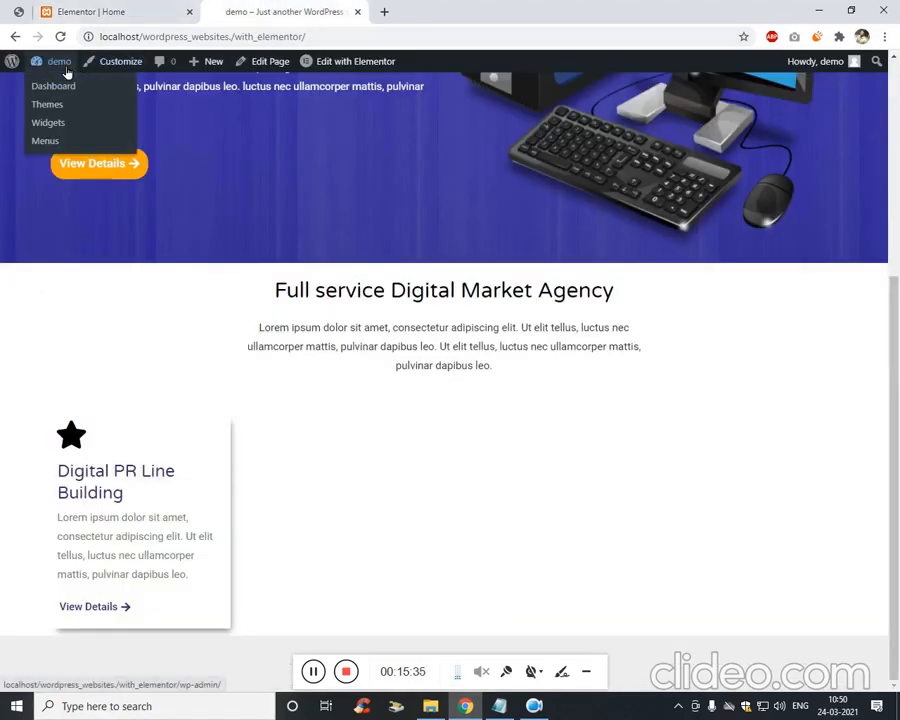
Open the Customizer's Additional CSS in a new tab and paste the card's grid class selector.
{"action": "middle_click", "coordinate": [121, 62]}
{"action": "left_click", "coordinate": [407, 10]}
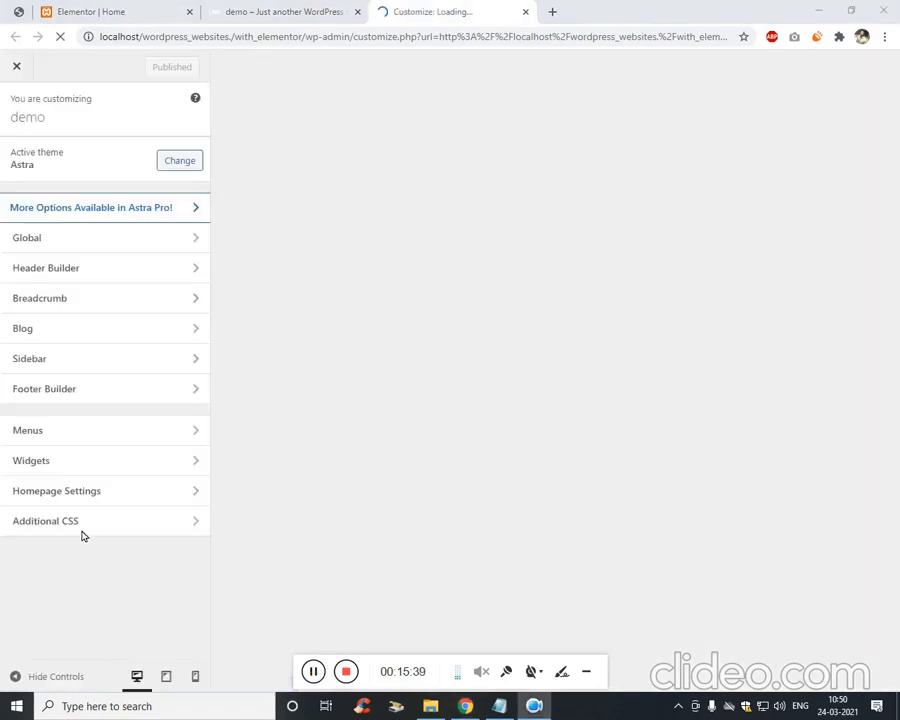
{"action": "left_click", "coordinate": [86, 521]}
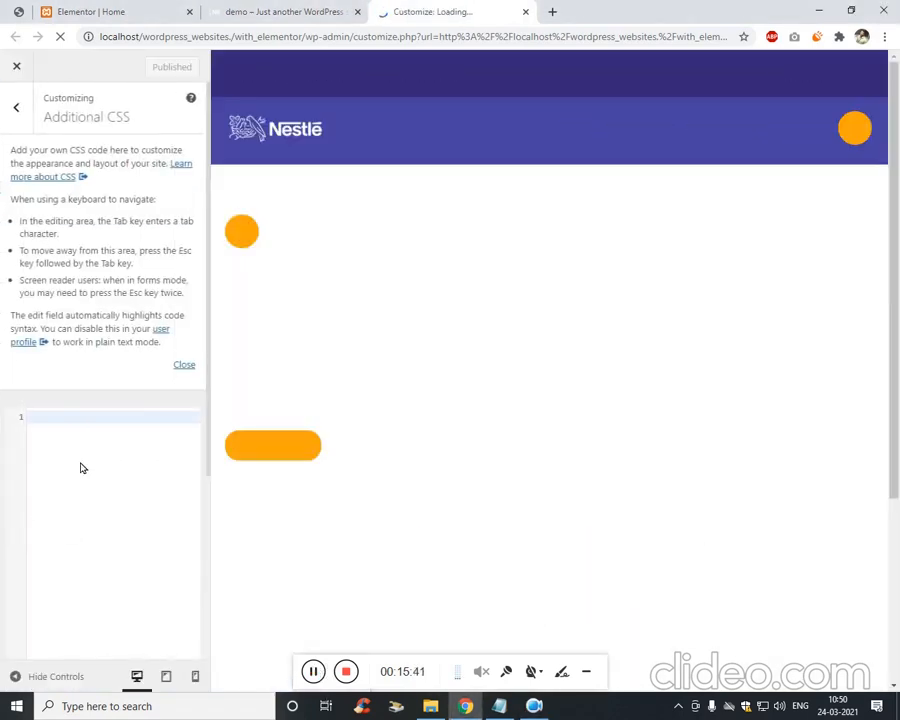
{"action": "key", "text": "Return"}
{"action": "key", "text": "BackSpace"}
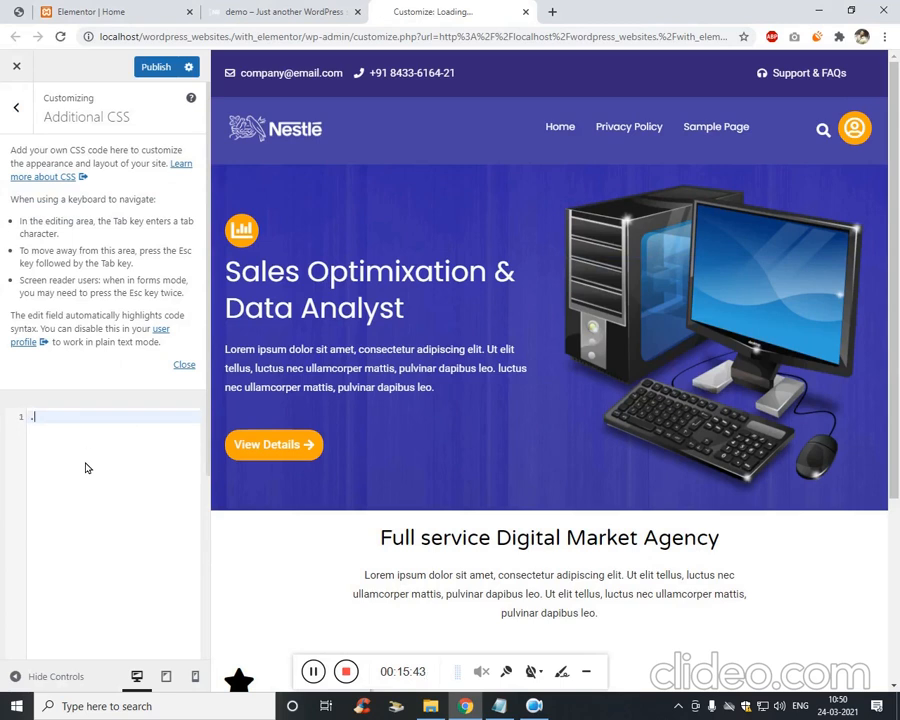
{"action": "type", "text": "grid-vishal"}
Inspect the feature card in the browser's developer tools.
{"action": "scroll", "coordinate": [230, 430], "scroll_direction": "down", "scroll_amount": 3}
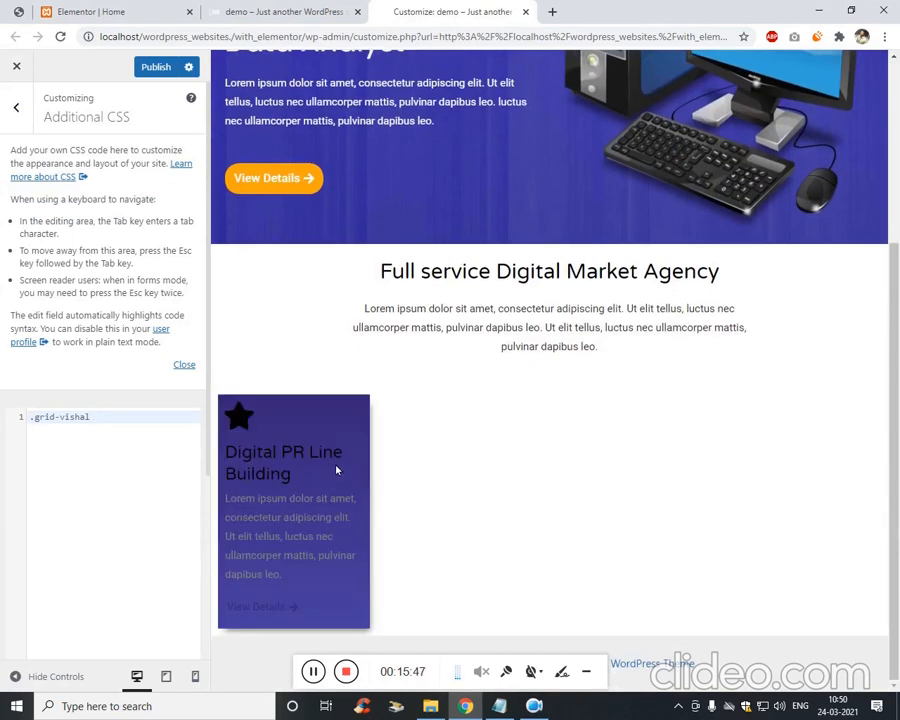
{"action": "right_click", "coordinate": [340, 458]}
{"action": "left_click", "coordinate": [423, 682]}
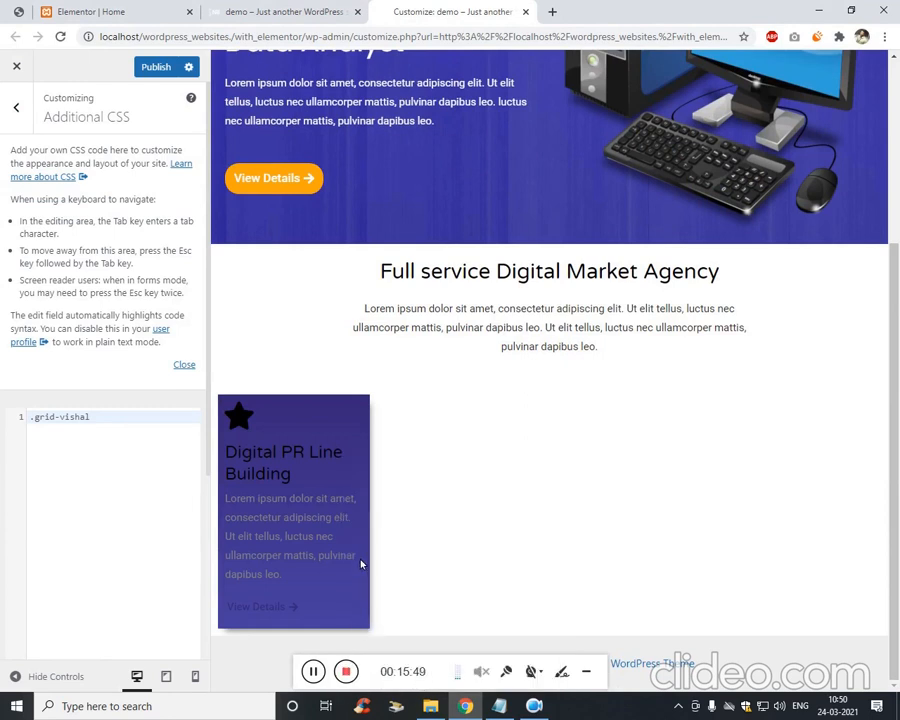
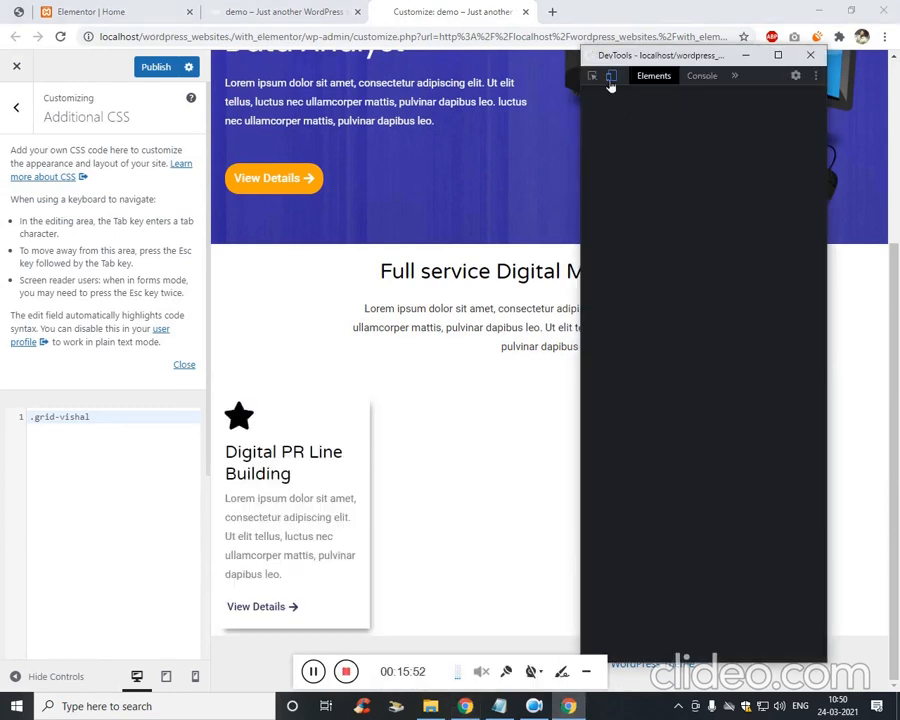
Inspect the service card's star icon and select its elementor-icon container in DevTools.
{"action": "left_click", "coordinate": [610, 78]}
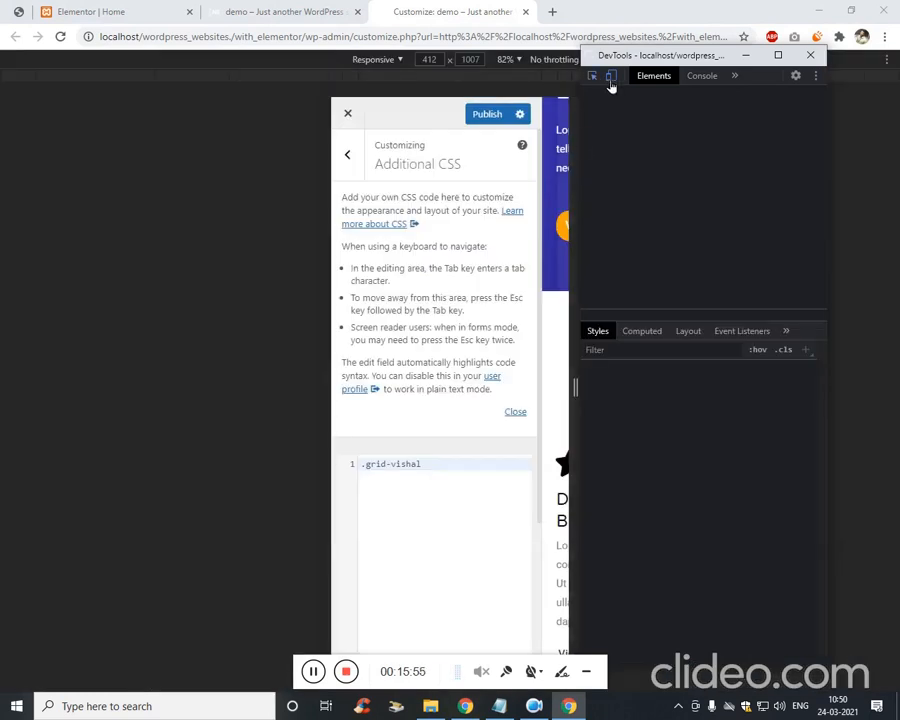
{"action": "left_click", "coordinate": [610, 80]}
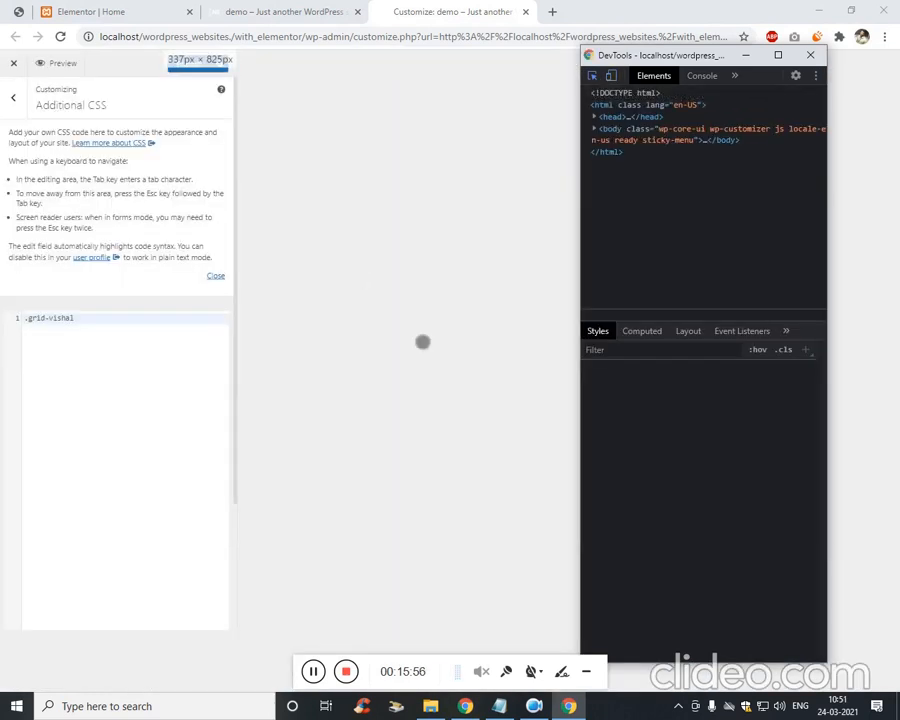
{"action": "left_click", "coordinate": [298, 11]}
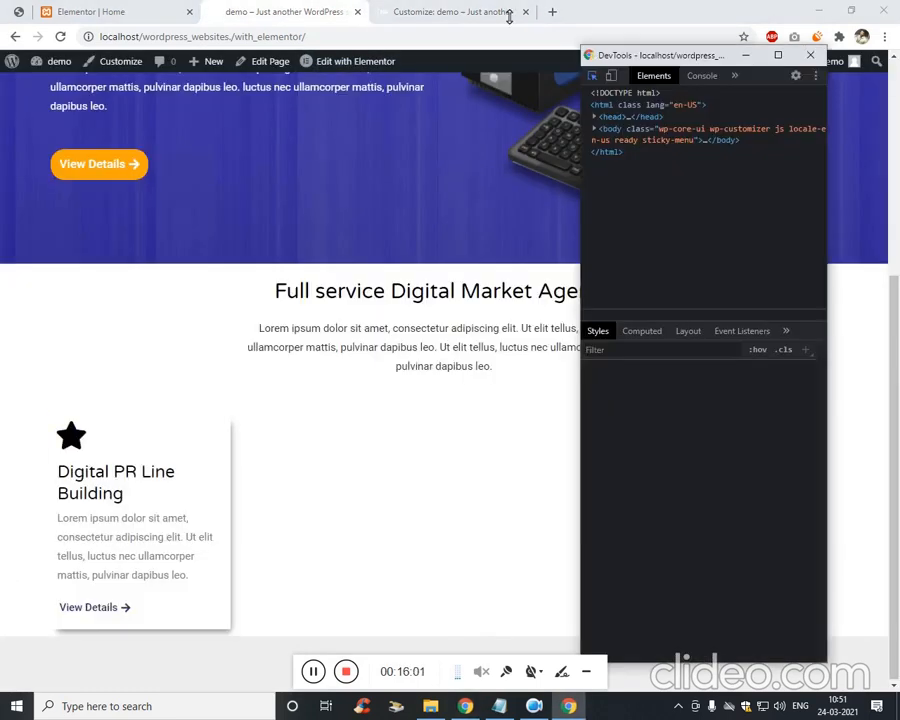
{"action": "key", "text": "ctrl+Tab"}
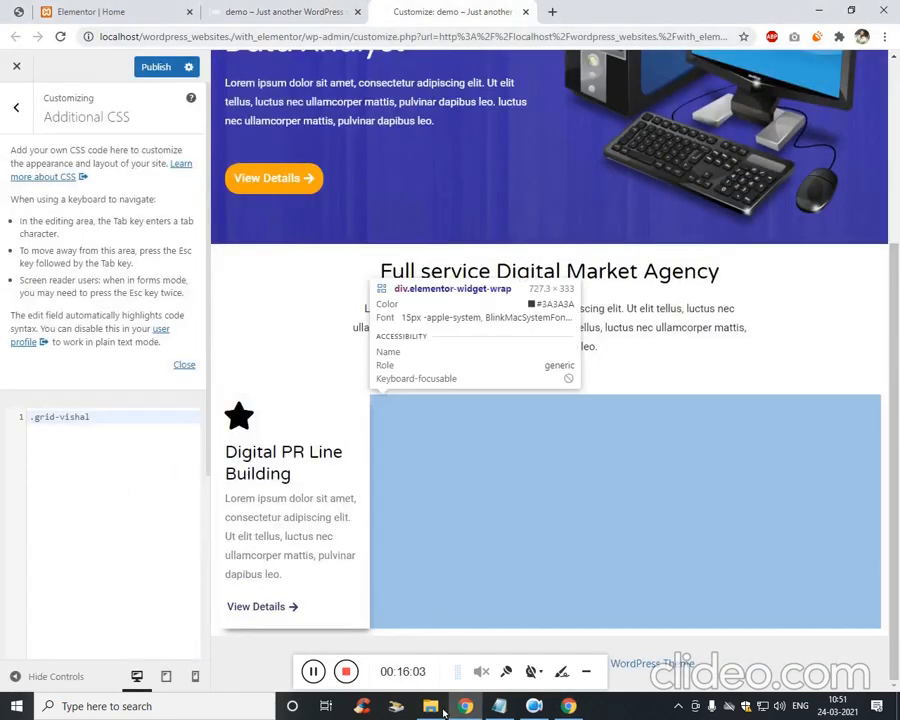
{"action": "left_click", "coordinate": [239, 414]}
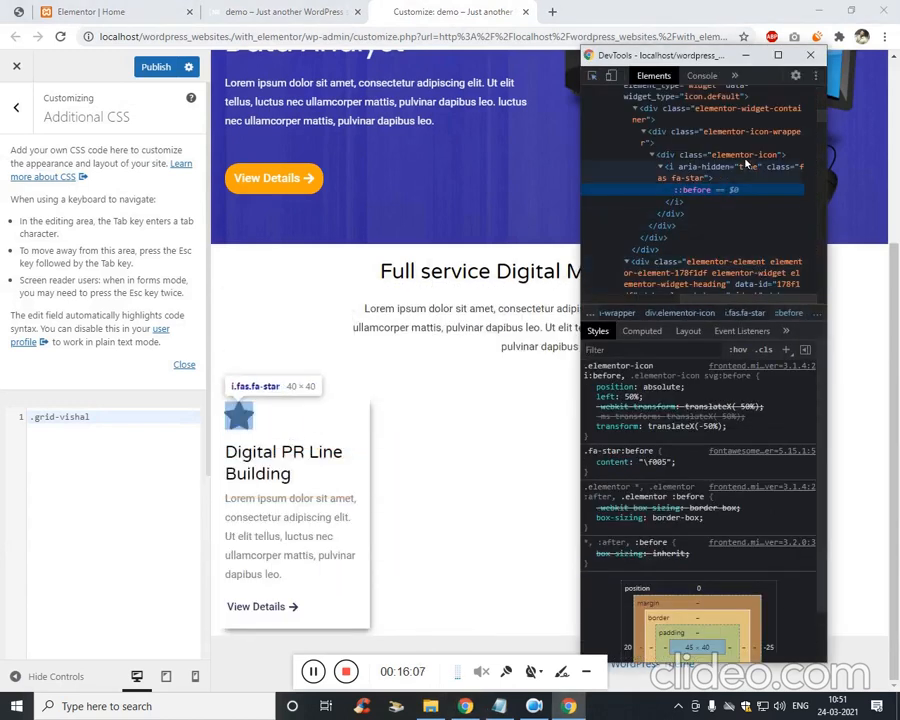
{"action": "left_click", "coordinate": [743, 155]}
{"action": "left_click", "coordinate": [137, 430]}
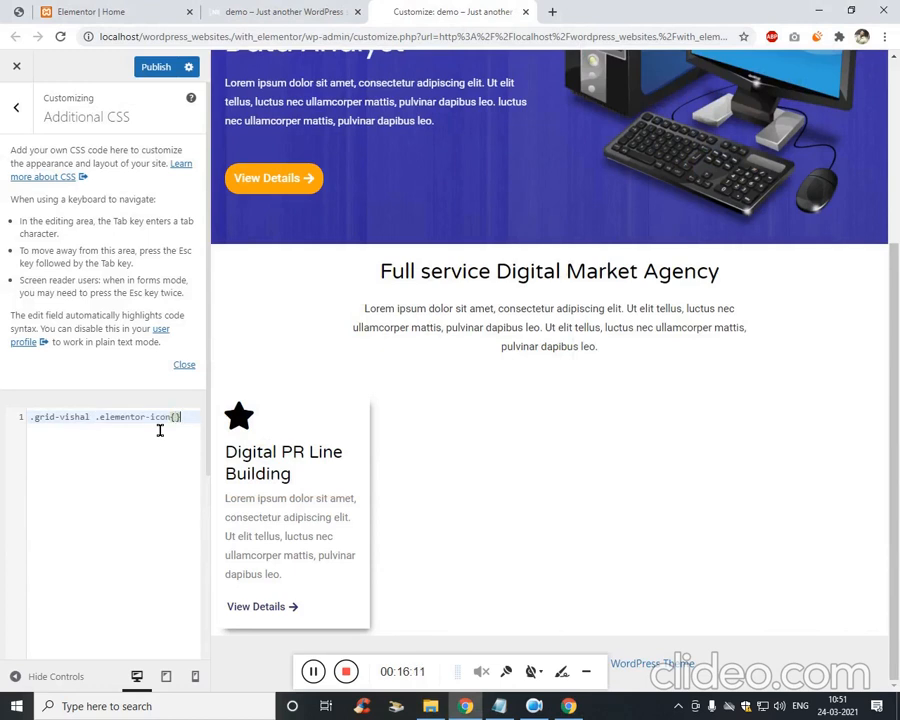
Add color:white!important to the .grid-vishal .elementor-icon rule.
{"action": "type", "text": ".elementor-icon{"}
{"action": "key", "text": "Return"}
{"action": "type", "text": "col"}
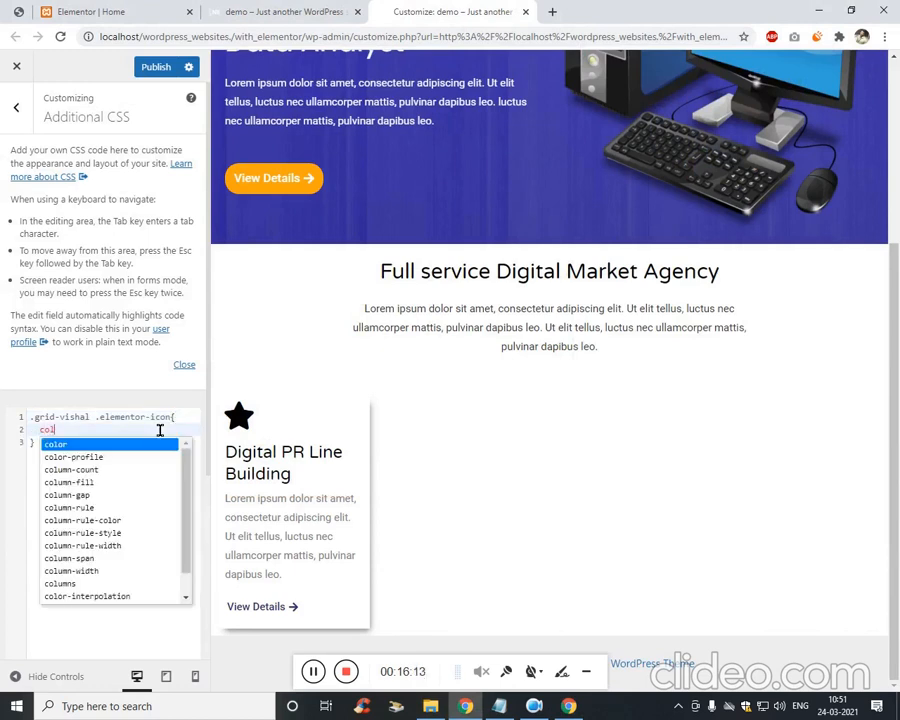
{"action": "type", "text": "or:white"}
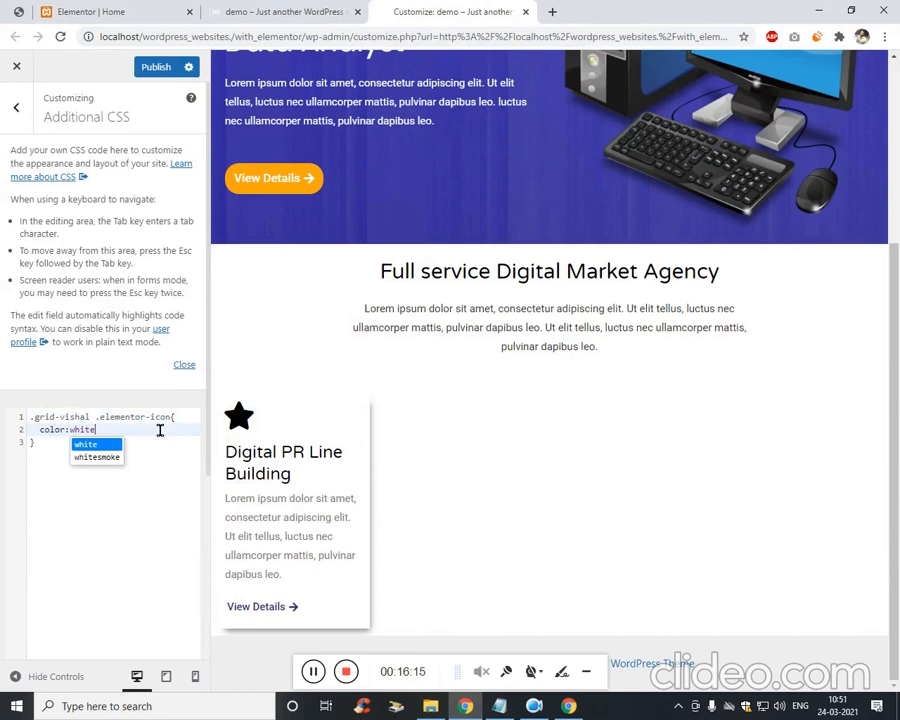
{"action": "type", "text": "!import"}
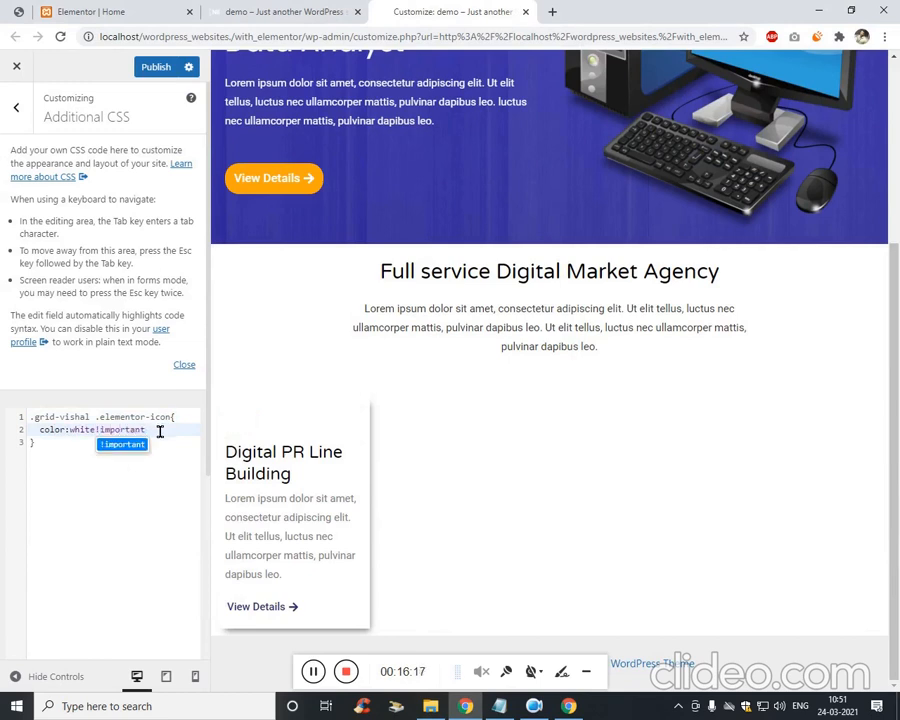
{"action": "type", "text": "ant"}
{"action": "left_click", "coordinate": [115, 497]}
Duplicate the icon rule directly below itself.
{"action": "key", "text": "ctrl+a"}
{"action": "key", "text": "ctrl+c"}
{"action": "left_click", "coordinate": [108, 484]}
{"action": "key", "text": "Return"}
{"action": "key", "text": "Return"}
{"action": "key", "text": "ctrl+v"}
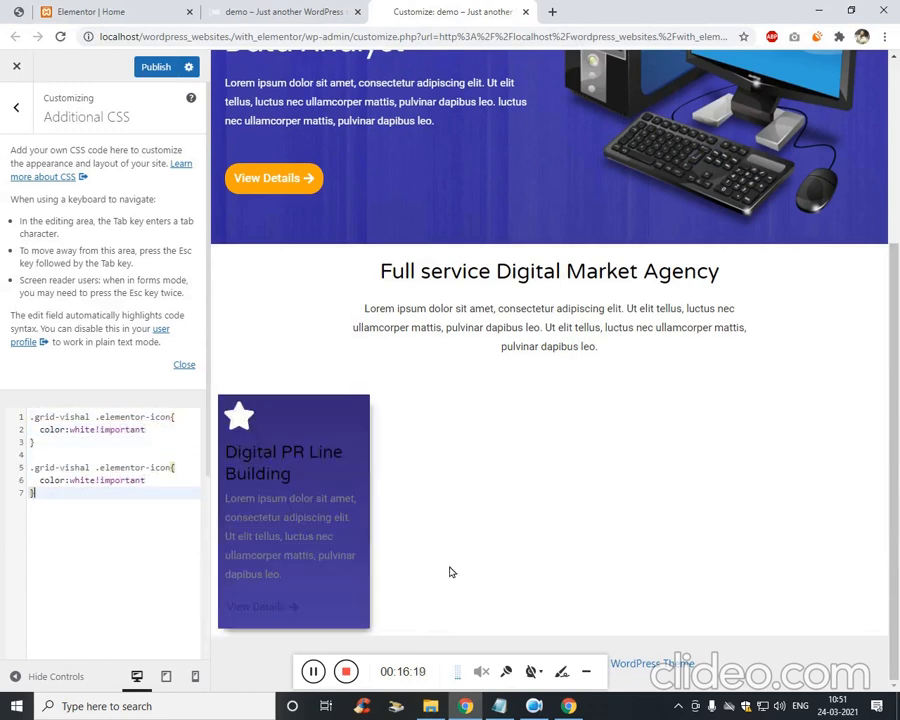
Inspect the Digital PR Line Building heading and copy its elementor-heading-title class.
{"action": "key", "text": "ctrl+shift+i"}
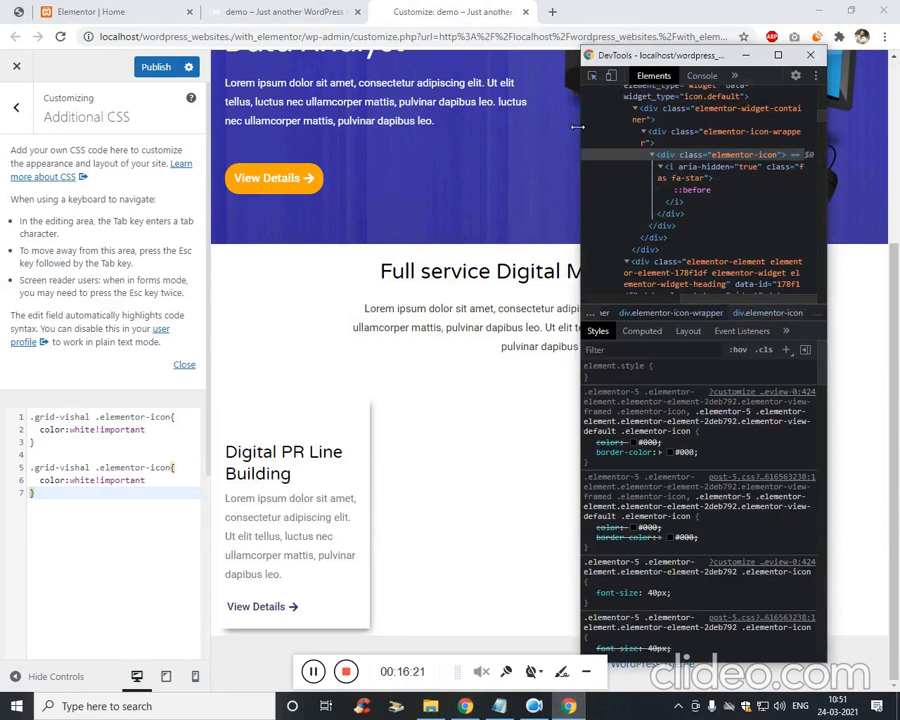
{"action": "left_click", "coordinate": [321, 480]}
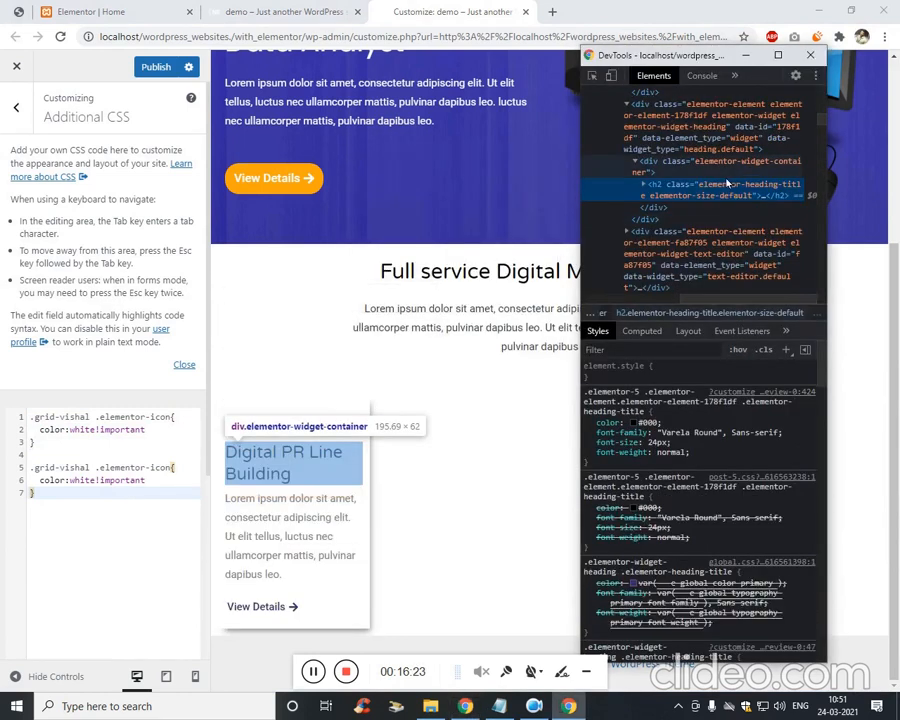
{"action": "double_click", "coordinate": [723, 184]}
{"action": "left_click", "coordinate": [184, 497]}
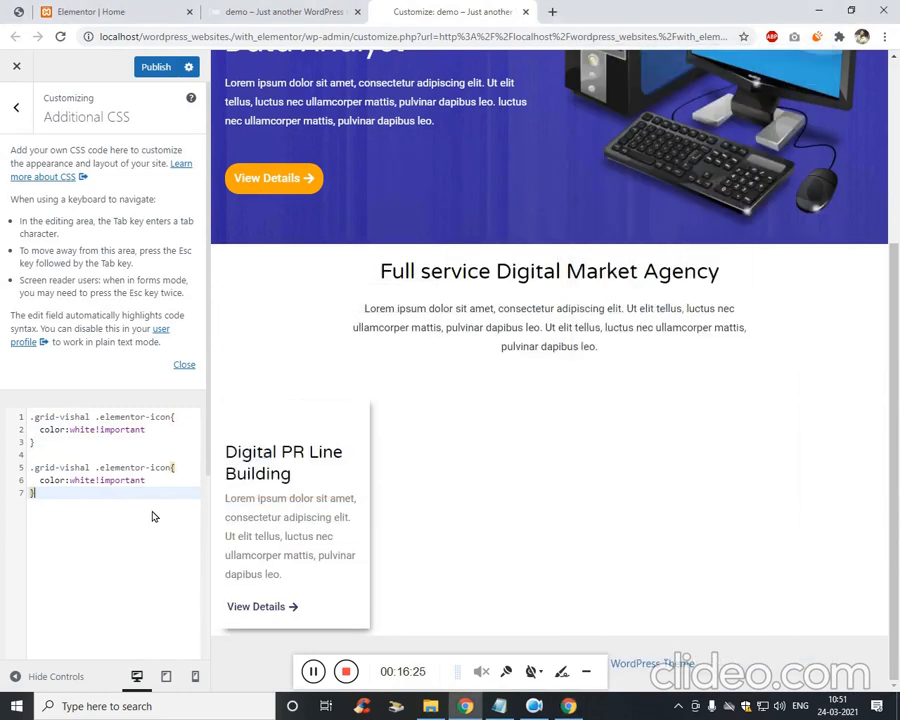
{"action": "key", "text": "ctrl+v"}
{"action": "double_click", "coordinate": [110, 518]}
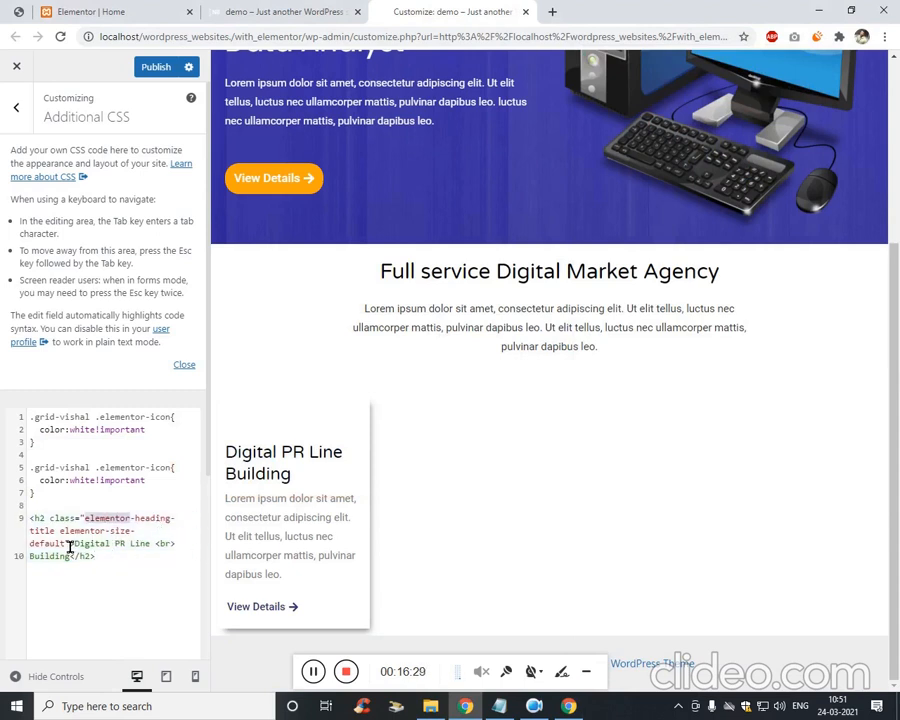
{"action": "key", "text": "ctrl+shift+Right"}
{"action": "key", "text": "ctrl+shift+Right"}
{"action": "key", "text": "ctrl+shift+Right"}
{"action": "key", "text": "ctrl+shift+Right"}
{"action": "key", "text": "Delete"}
Remove leftover markup and change the duplicate's selector to .grid-vishal .elementor-heading-title.
{"action": "left_click", "coordinate": [112, 564]}
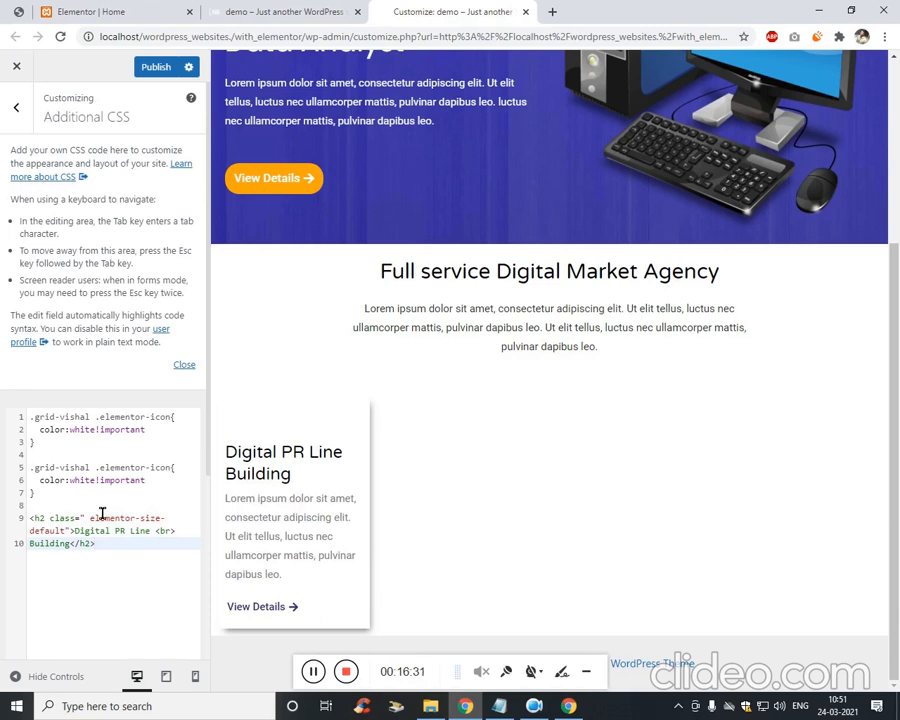
{"action": "left_click_drag", "start_coordinate": [102, 513], "coordinate": [108, 510]}
{"action": "key", "text": "BackSpace"}
{"action": "double_click", "coordinate": [138, 472]}
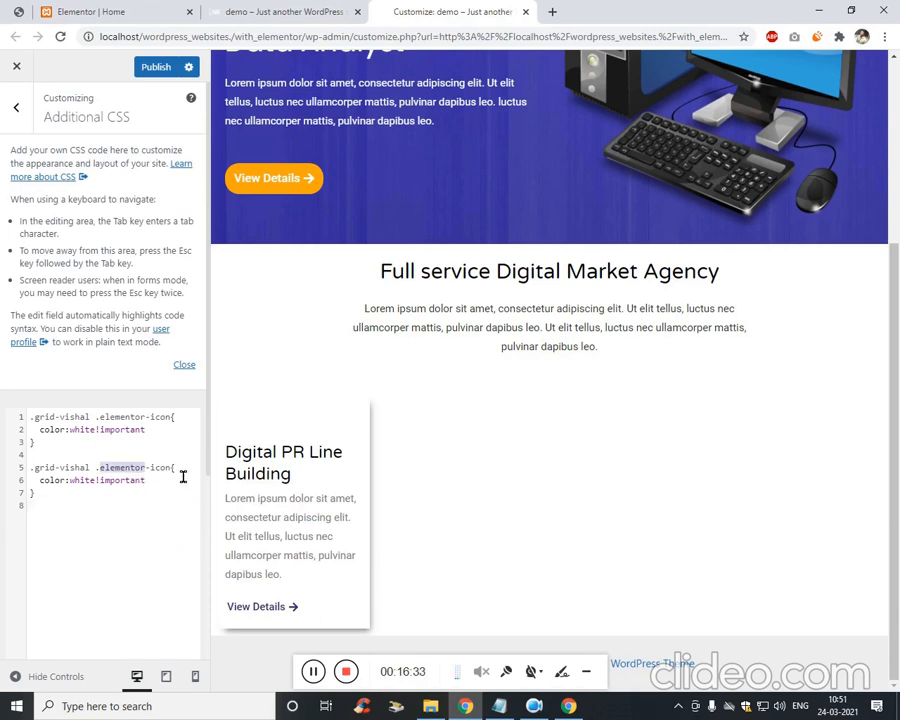
{"action": "key", "text": "ctrl+shift+Right"}
{"action": "key", "text": "ctrl+shift+Right"}
{"action": "key", "text": "ctrl+v"}
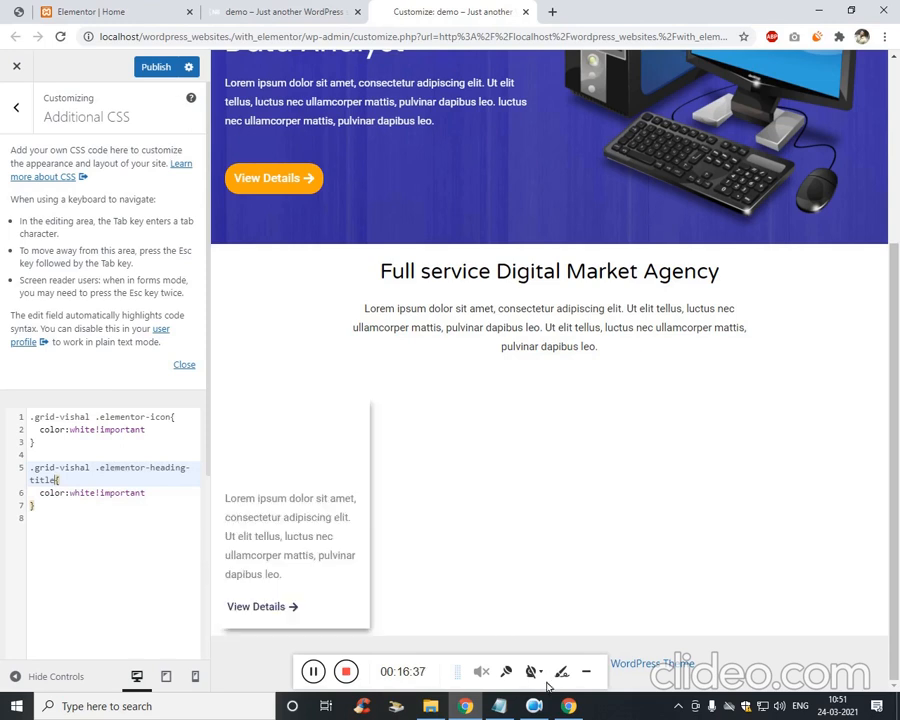
{"action": "left_click", "coordinate": [567, 706]}
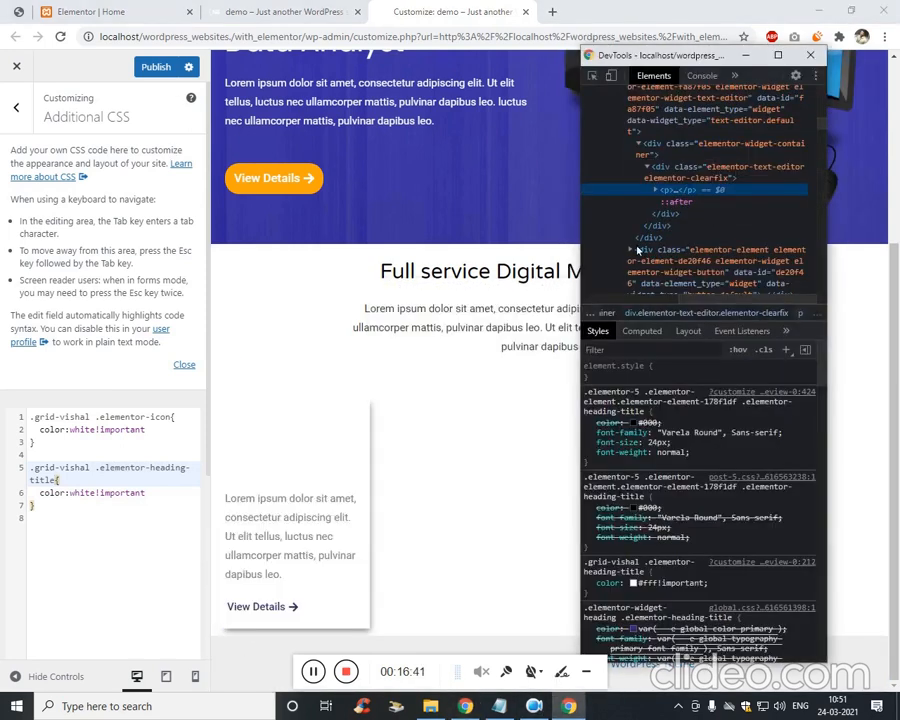
Inspect the card paragraph and start an .elementor-text-editor rule.
{"action": "left_click", "coordinate": [300, 540]}
{"action": "left_click", "coordinate": [705, 167]}
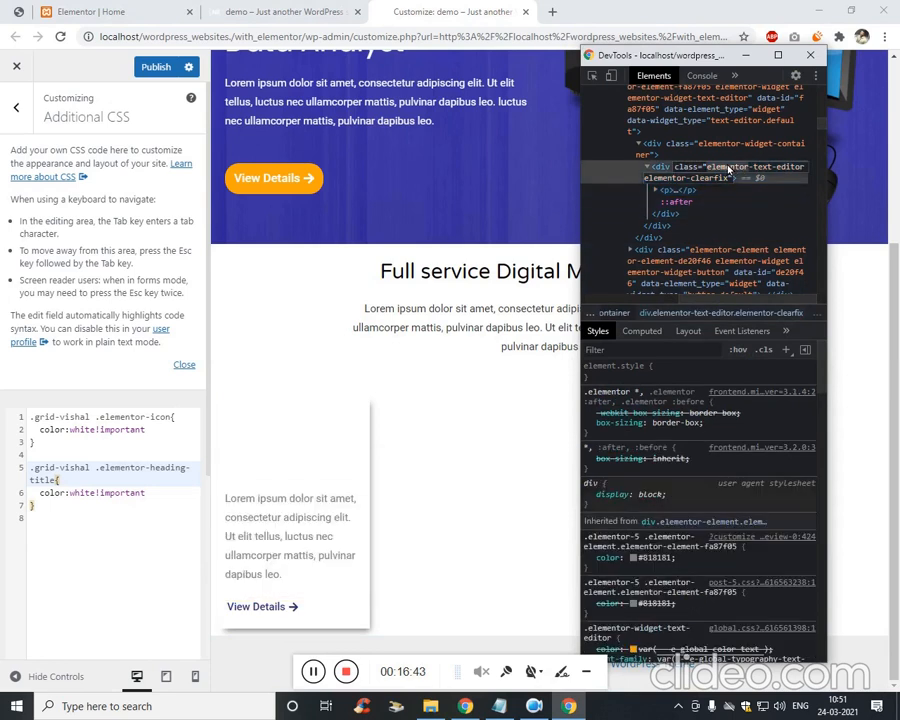
{"action": "left_click", "coordinate": [90, 530]}
{"action": "key", "text": "Return"}
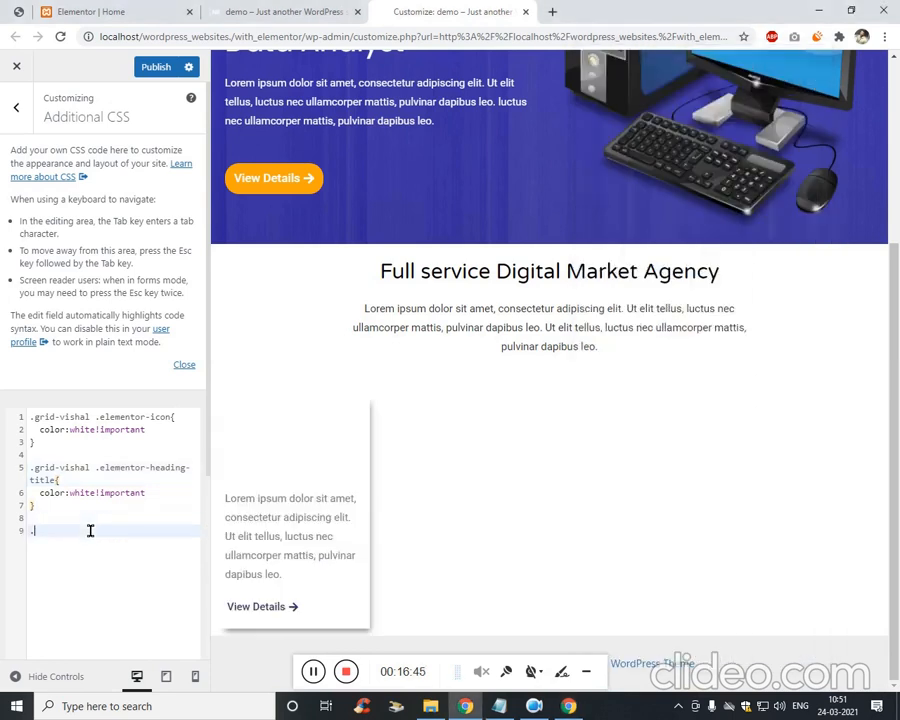
{"action": "type", "text": "."}
{"action": "key", "text": "ctrl+v"}
{"action": "type", "text": "{"}
{"action": "key", "text": "Return"}
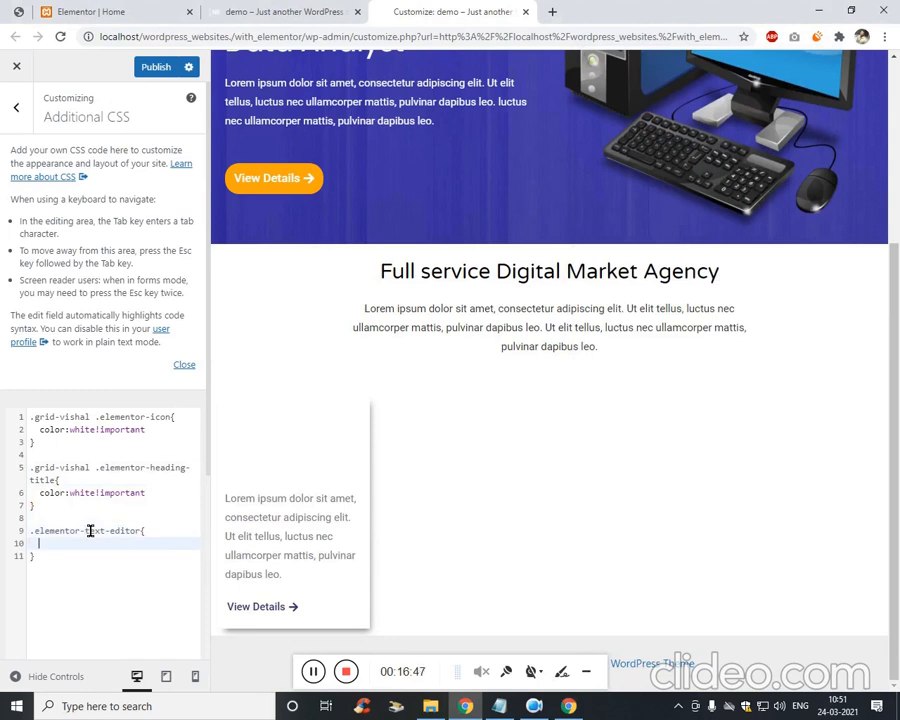
Give the text-editor rule color:white!important and the .grid-vishal prefix.
{"action": "left_click", "coordinate": [40, 492]}
{"action": "left_click", "coordinate": [165, 494], "text": "shift"}
{"action": "key", "text": "ctrl+c"}
{"action": "left_click", "coordinate": [66, 545]}
{"action": "key", "text": "ctrl+v"}
{"action": "left_click", "coordinate": [96, 468]}
{"action": "key", "text": "ctrl+shift+Left"}
{"action": "key", "text": "ctrl+shift+Left"}
{"action": "key", "text": "ctrl+shift+Left"}
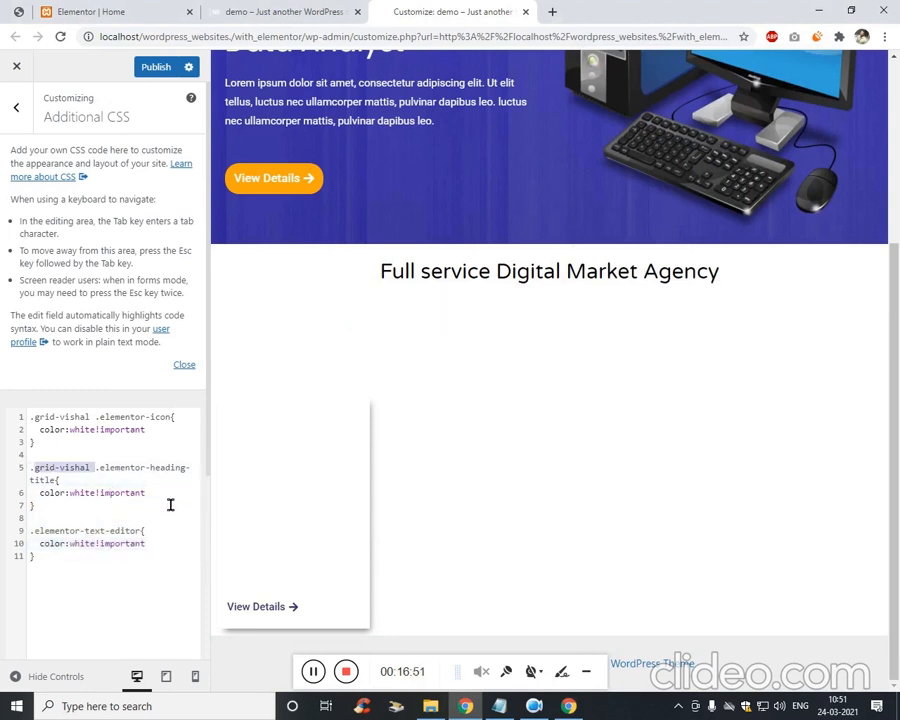
{"action": "key", "text": "ctrl+c"}
{"action": "key", "text": "Down"}
{"action": "key", "text": "Down"}
{"action": "key", "text": "Down"}
{"action": "key", "text": "Down"}
{"action": "key", "text": "Down"}
{"action": "key", "text": "ctrl+v"}
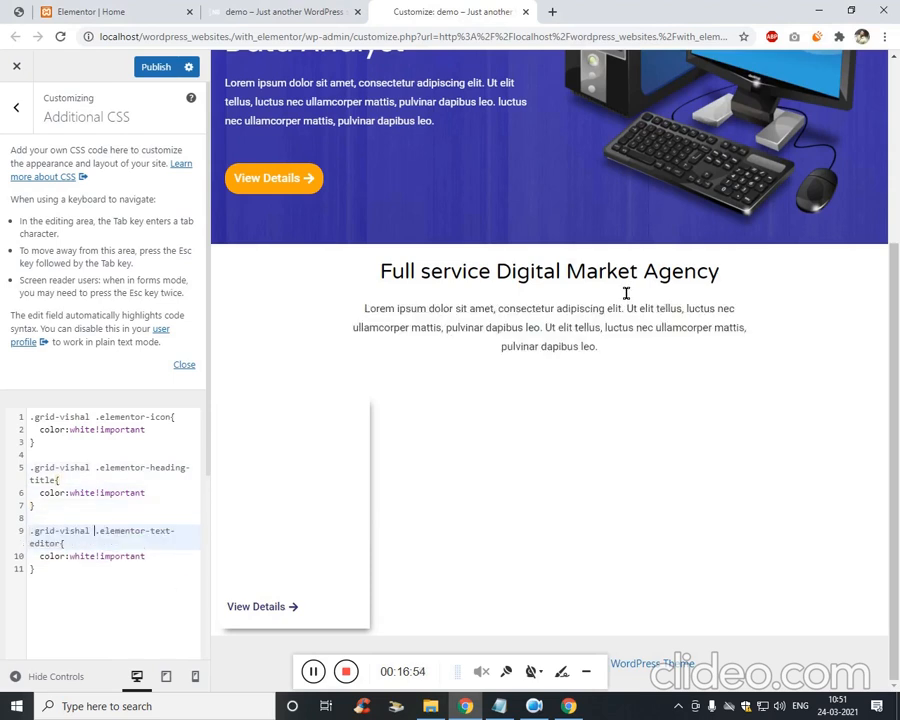
Inspect the View Details link and select its elementor-button-link class.
{"action": "left_click", "coordinate": [568, 706]}
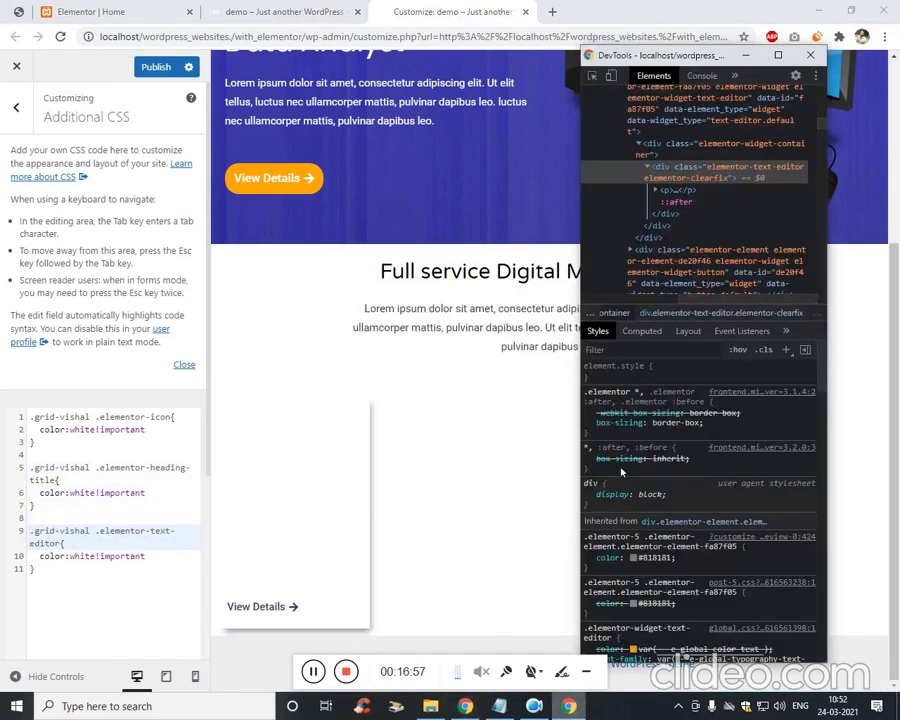
{"action": "left_click", "coordinate": [595, 77]}
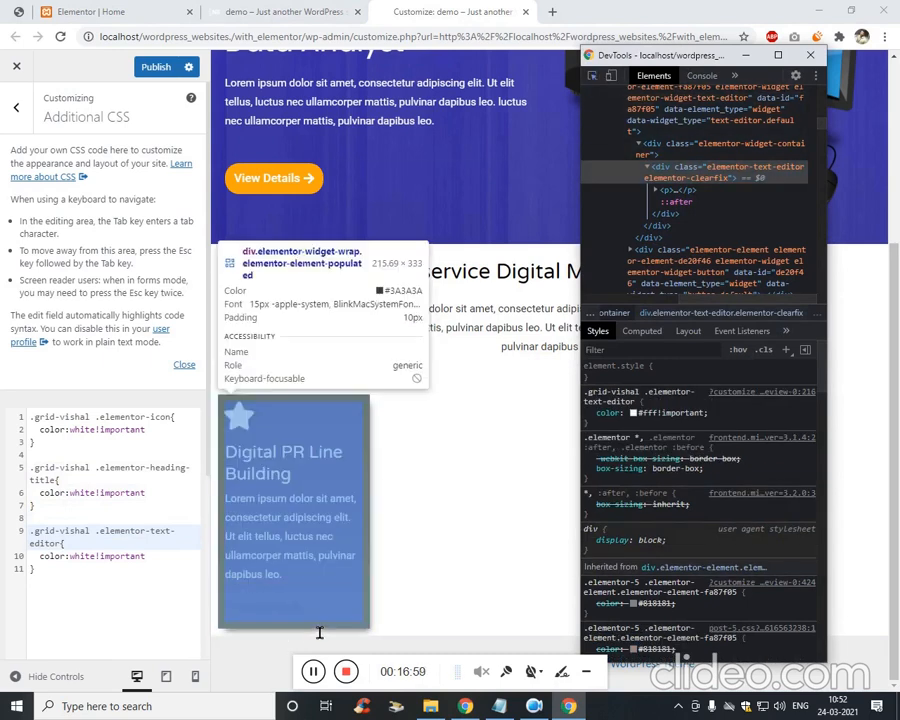
{"action": "left_click", "coordinate": [258, 640]}
{"action": "left_click", "coordinate": [720, 156]}
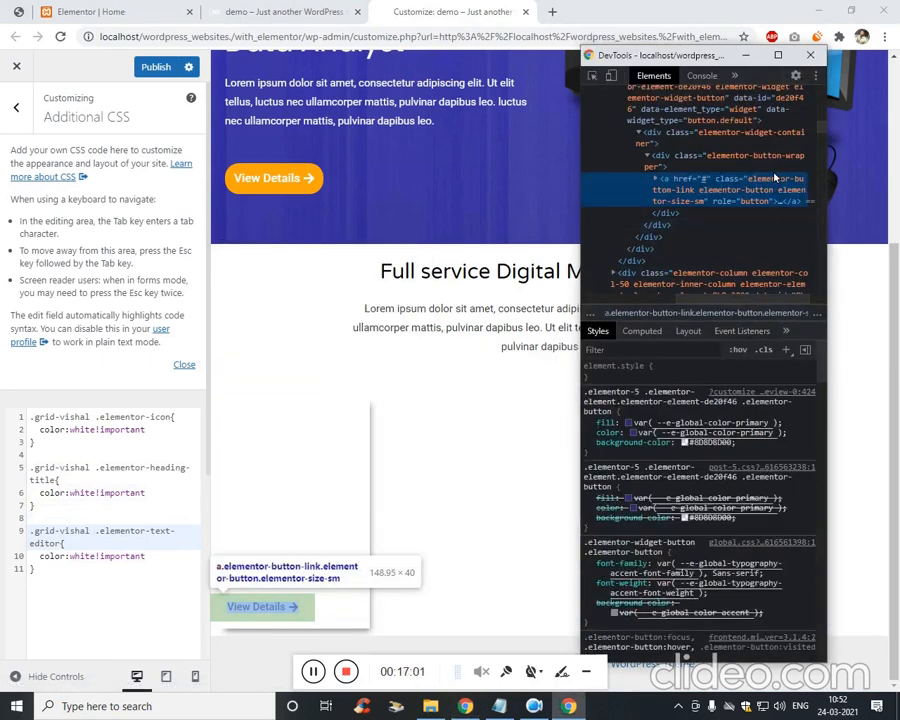
{"action": "left_click", "coordinate": [762, 180]}
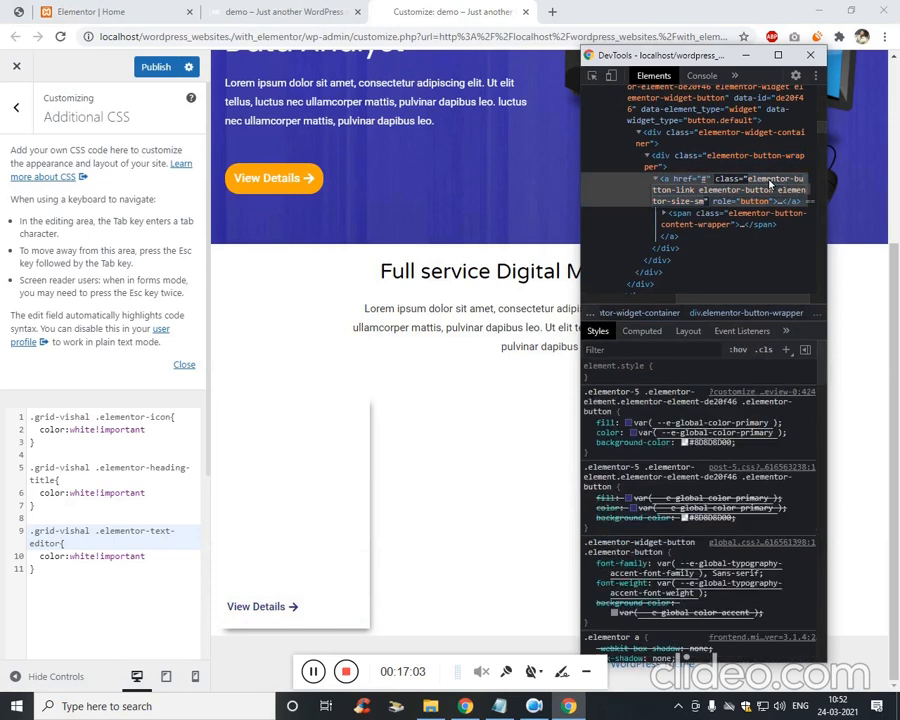
{"action": "left_click_drag", "start_coordinate": [780, 192], "coordinate": [690, 192]}
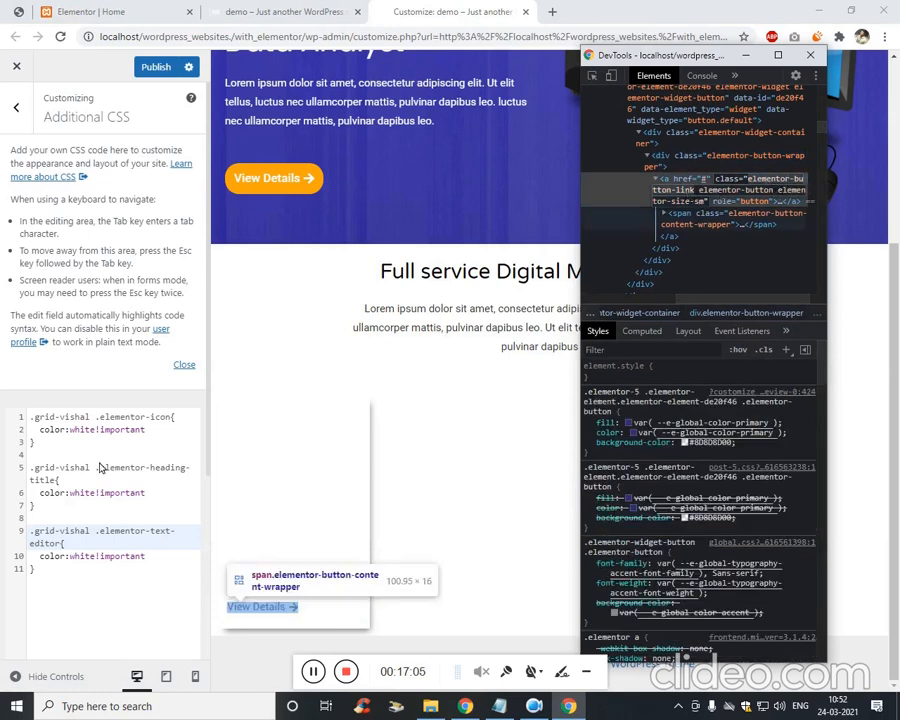
Start a new .elementor-button-link rule at the end of the CSS.
{"action": "left_click", "coordinate": [91, 576]}
{"action": "key", "text": "Return"}
{"action": "key", "text": "Return"}
{"action": "type", "text": "."}
{"action": "key", "text": "ctrl+v"}
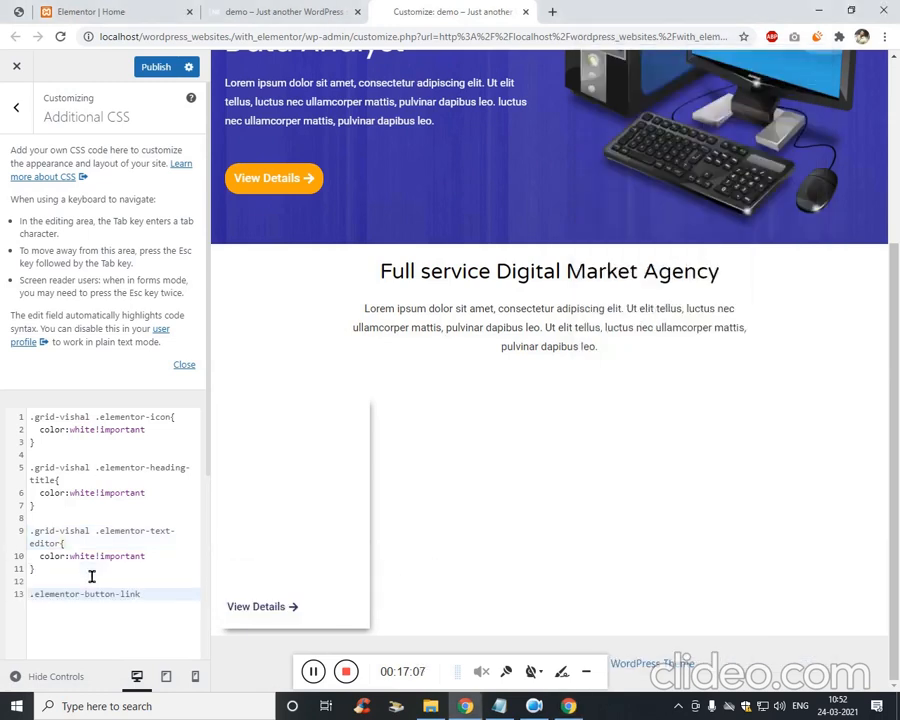
{"action": "type", "text": "{"}
{"action": "key", "text": "Return"}
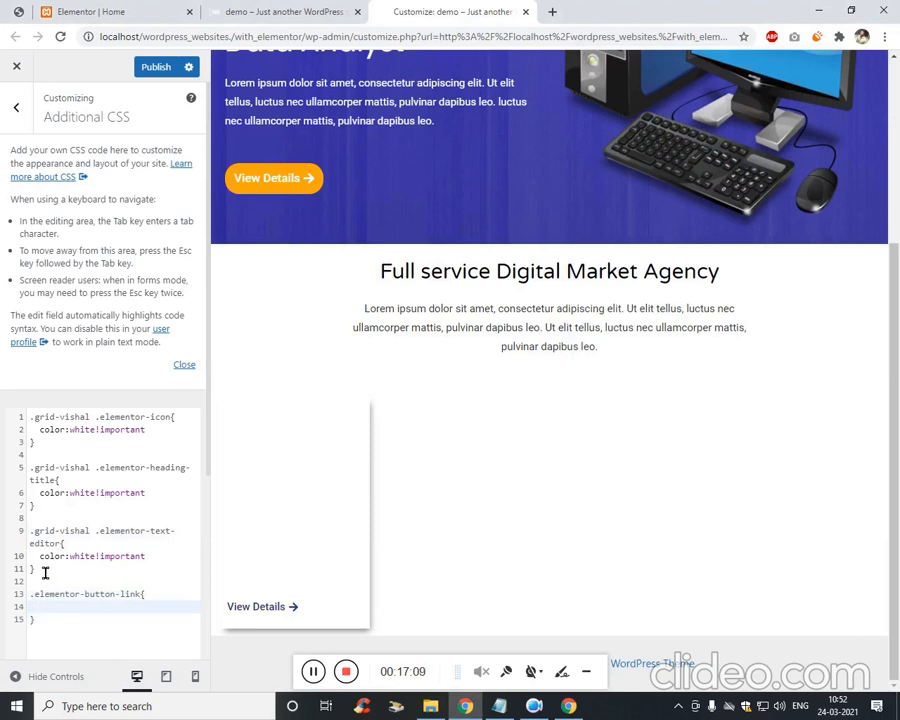
Give the button-link rule white colour and the .grid-vishal prefix, then publish.
{"action": "left_click_drag", "start_coordinate": [40, 556], "coordinate": [146, 557]}
{"action": "key", "text": "ctrl+c"}
{"action": "left_click", "coordinate": [120, 611]}
{"action": "key", "text": "ctrl+v"}
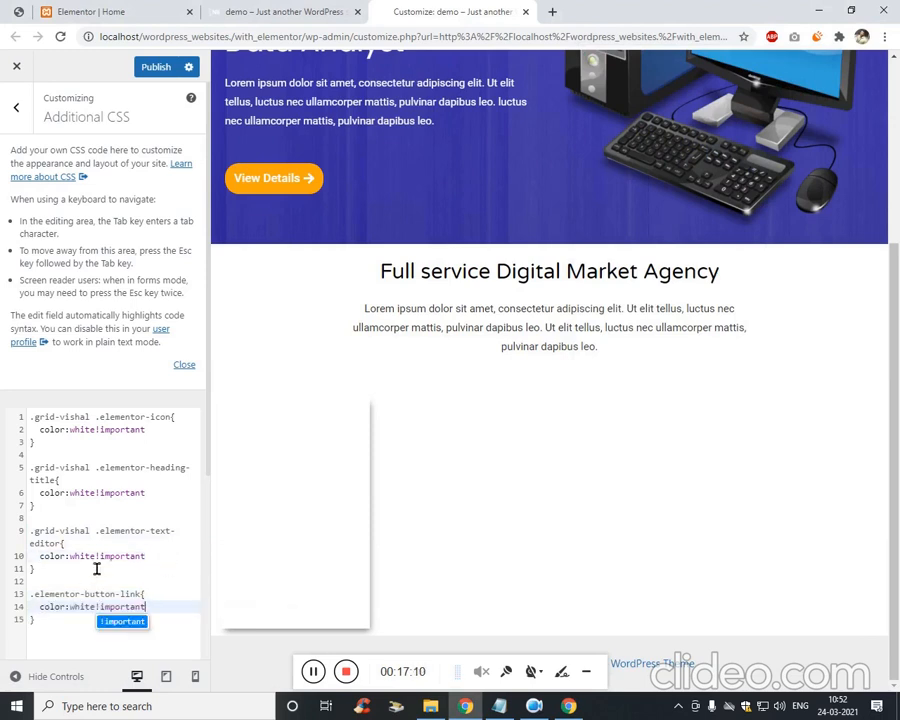
{"action": "left_click", "coordinate": [96, 532]}
{"action": "key", "text": "ctrl+shift+Left"}
{"action": "key", "text": "ctrl+shift+Left"}
{"action": "key", "text": "ctrl+shift+Left"}
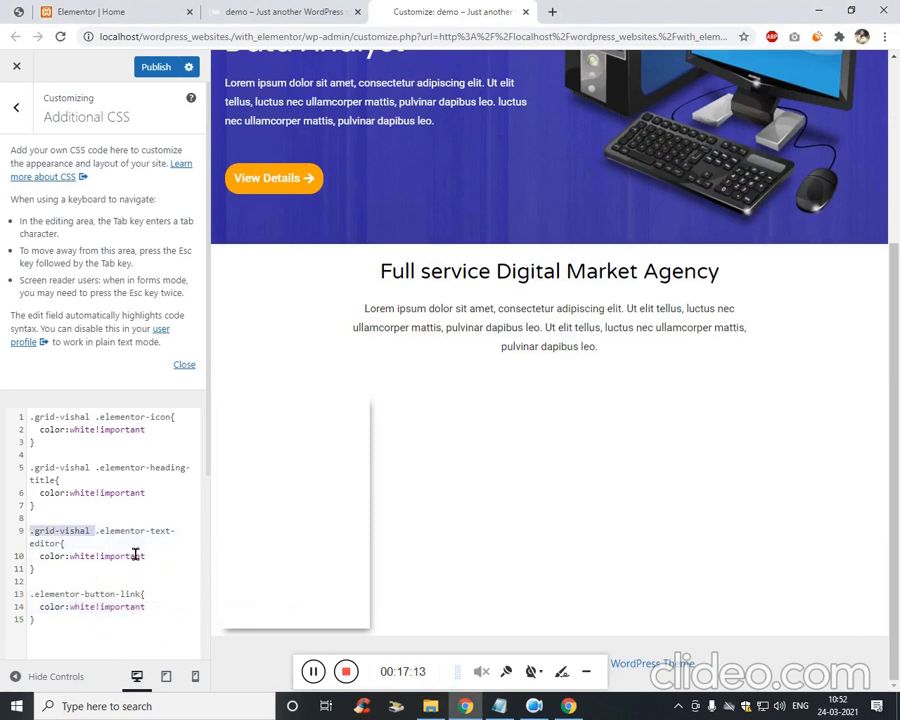
{"action": "key", "text": "ctrl+c"}
{"action": "key", "text": "Down"}
{"action": "key", "text": "Down"}
{"action": "key", "text": "Down"}
{"action": "key", "text": "Down"}
{"action": "key", "text": "Down"}
{"action": "key", "text": "ctrl+v"}
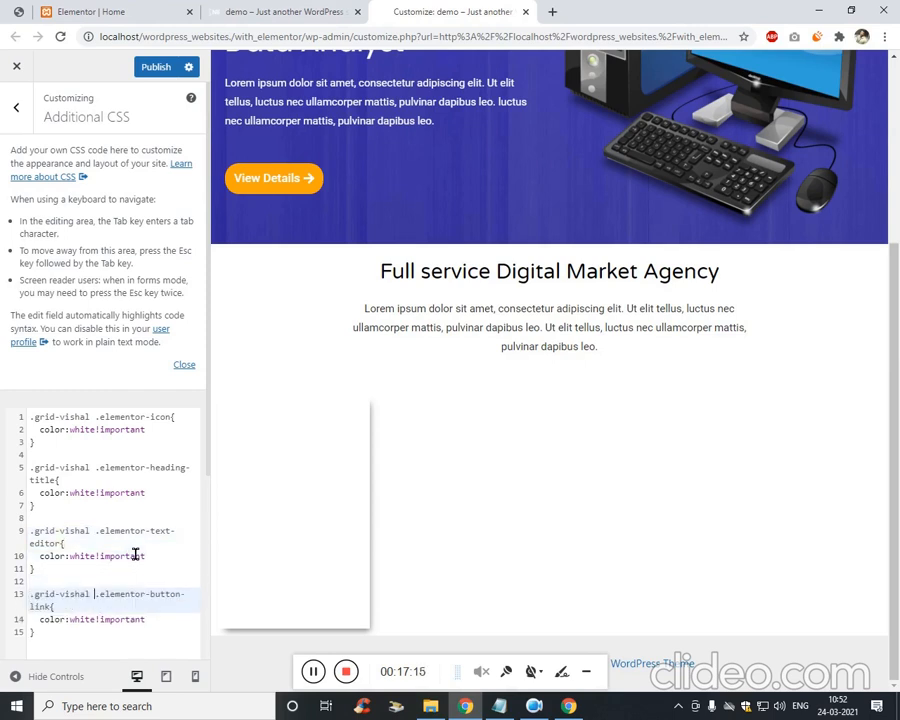
{"action": "left_click", "coordinate": [156, 66]}
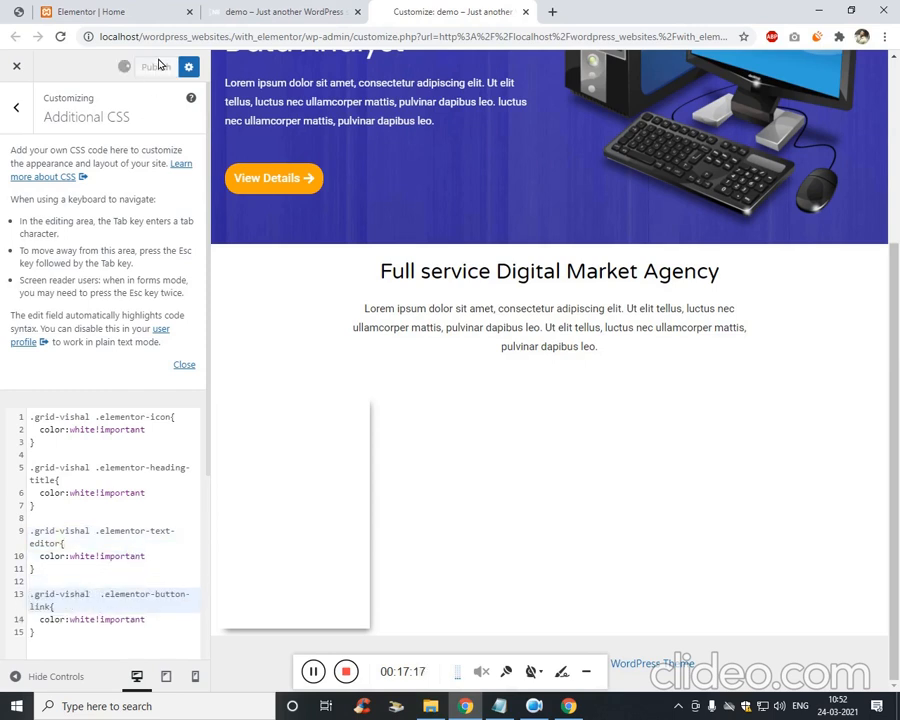
{"action": "left_click", "coordinate": [314, 672]}
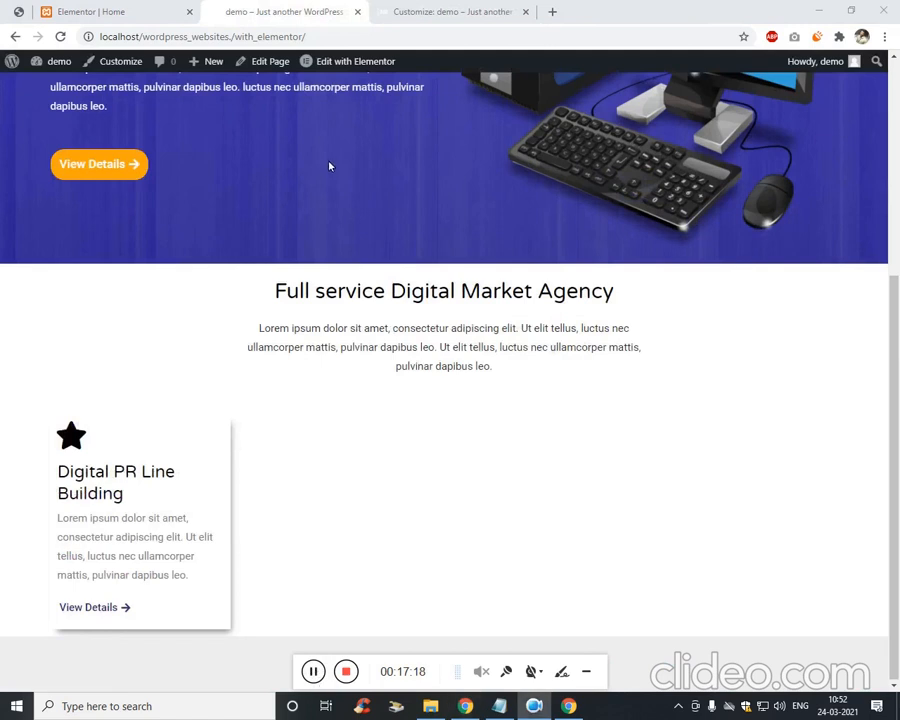
Reload the live page, then change the icon rule's selector to .grid-vishal:hover.
{"action": "left_click", "coordinate": [364, 44]}
{"action": "key", "text": "Return"}
{"action": "key", "text": "ctrl+Tab"}
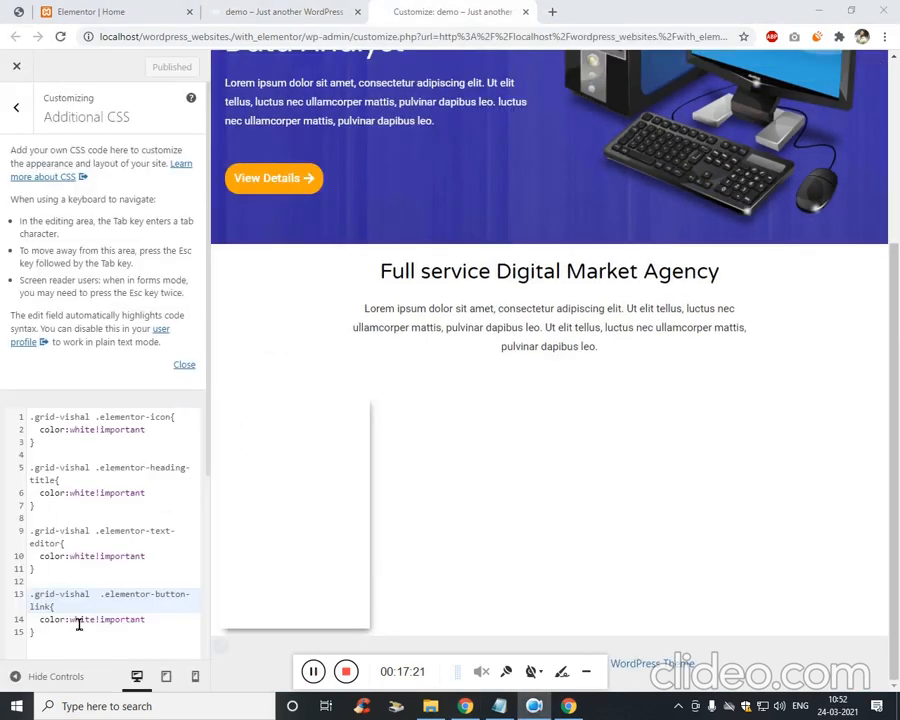
{"action": "left_click", "coordinate": [100, 518]}
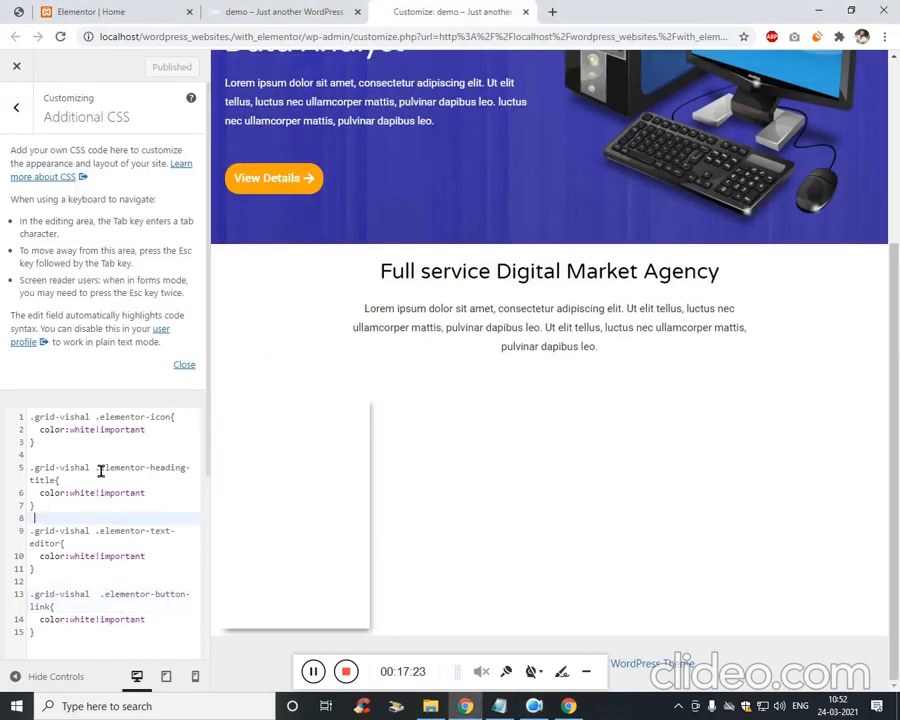
{"action": "left_click", "coordinate": [91, 418]}
{"action": "type", "text": ":hover"}
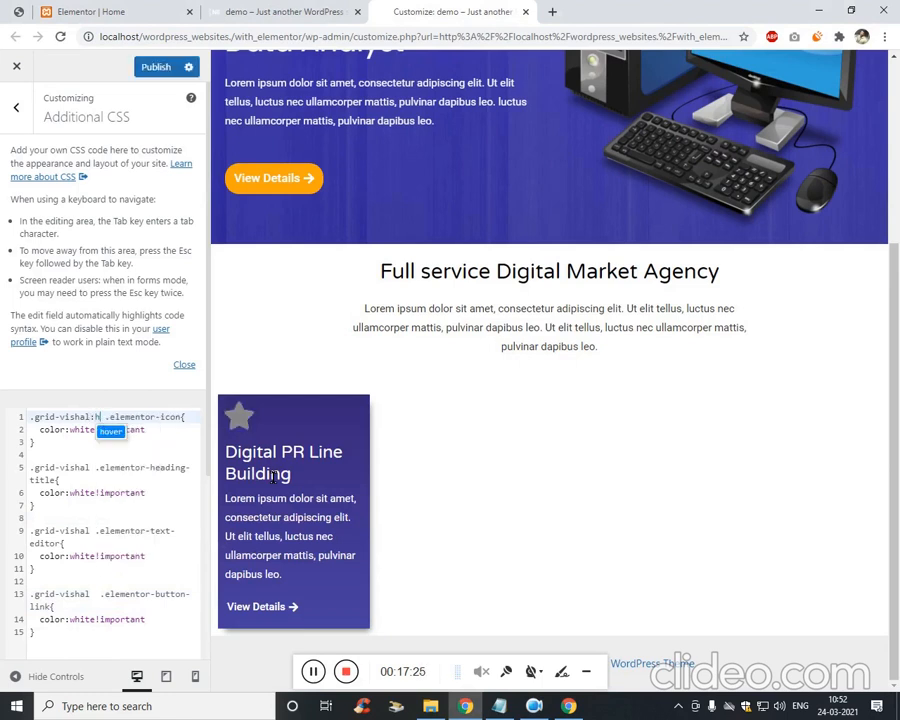
{"action": "key", "text": "shift+Left"}
{"action": "key", "text": "shift+Left"}
{"action": "key", "text": "shift+Left"}
{"action": "key", "text": "shift+Left"}
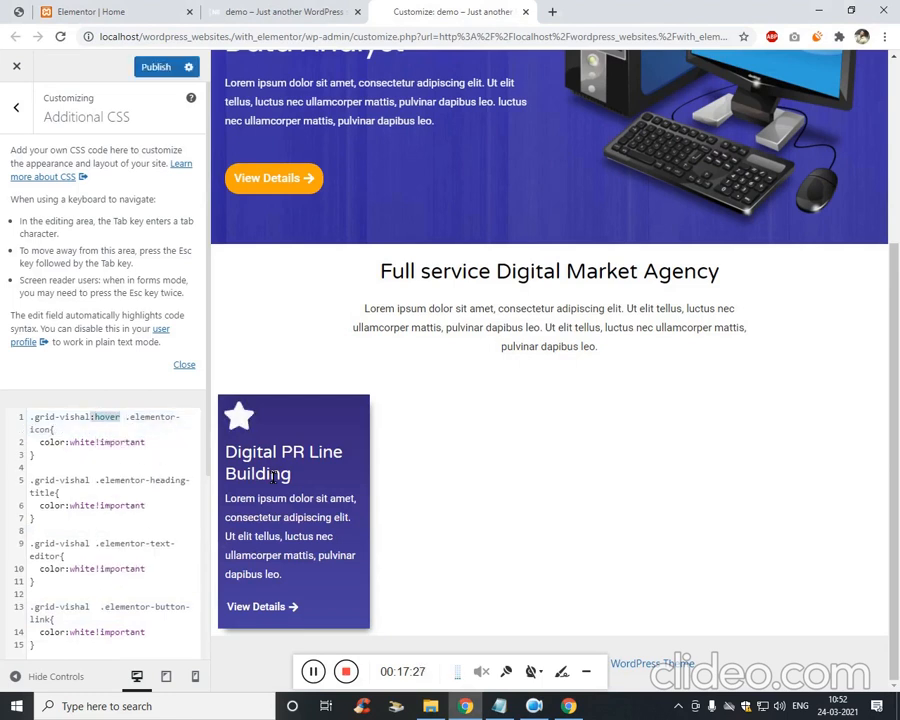
{"action": "key", "text": "ctrl+x"}
{"action": "key", "text": "ctrl+v"}
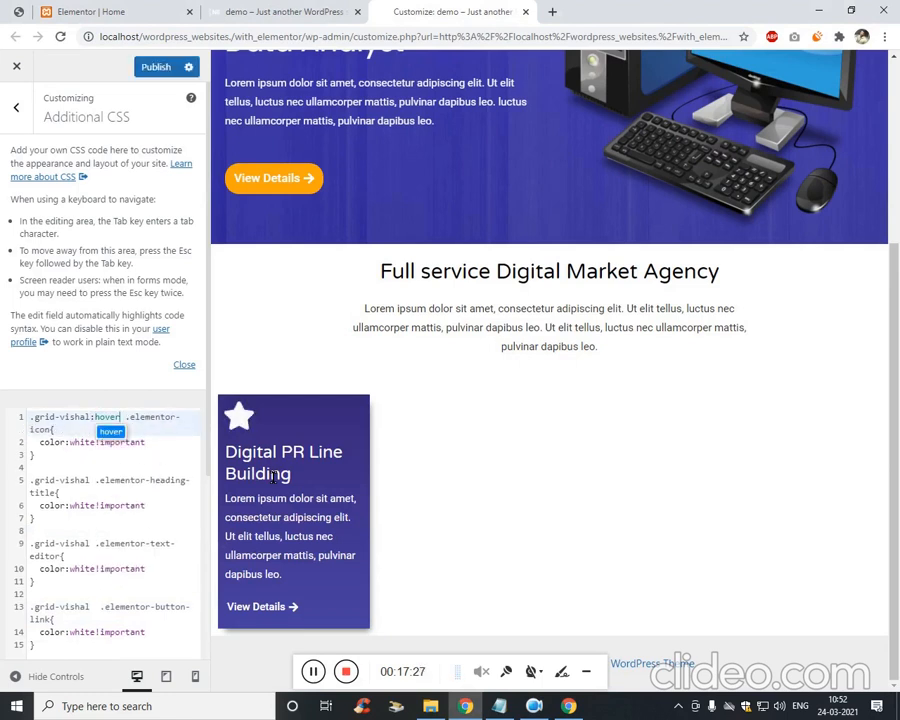
Add :hover to the heading, text and button rule selectors and publish.
{"action": "left_click", "coordinate": [94, 481]}
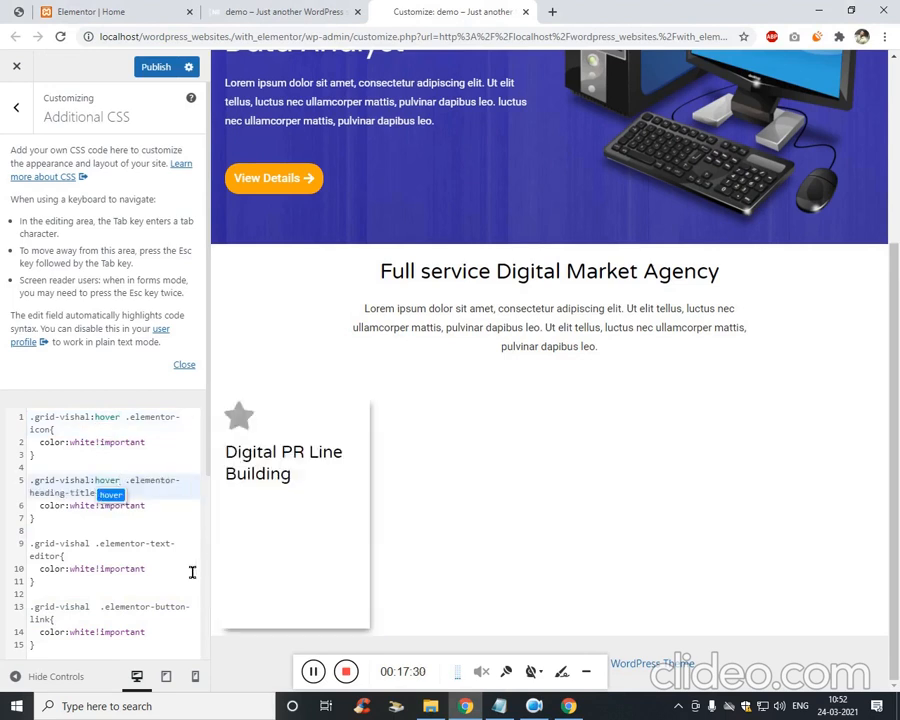
{"action": "left_click", "coordinate": [94, 543]}
{"action": "key", "text": "ctrl+v"}
{"action": "left_click", "coordinate": [95, 607]}
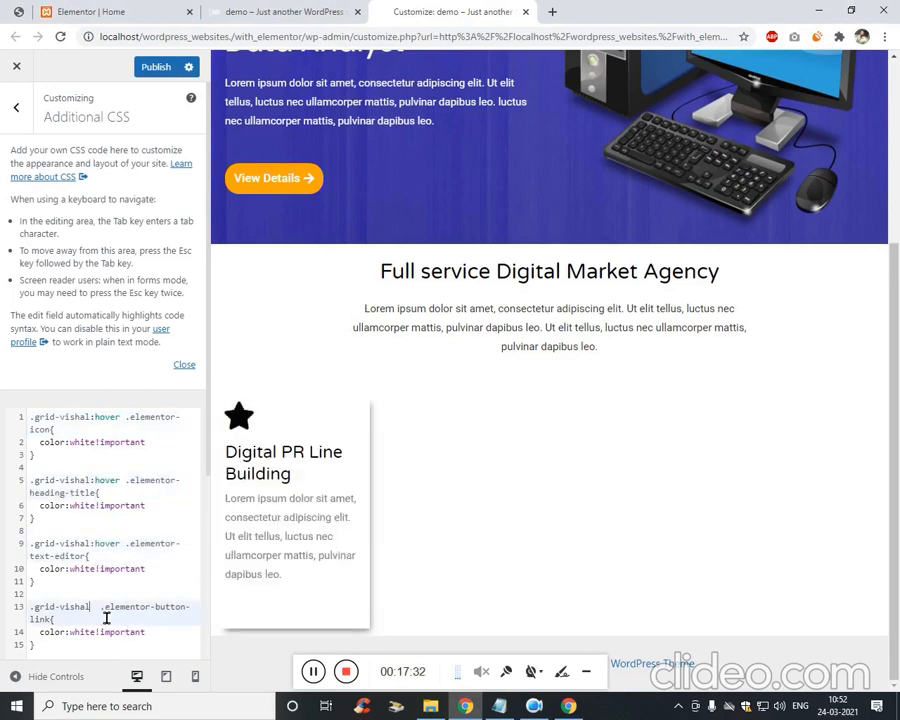
{"action": "key", "text": "ctrl+v"}
{"action": "left_click", "coordinate": [150, 66]}
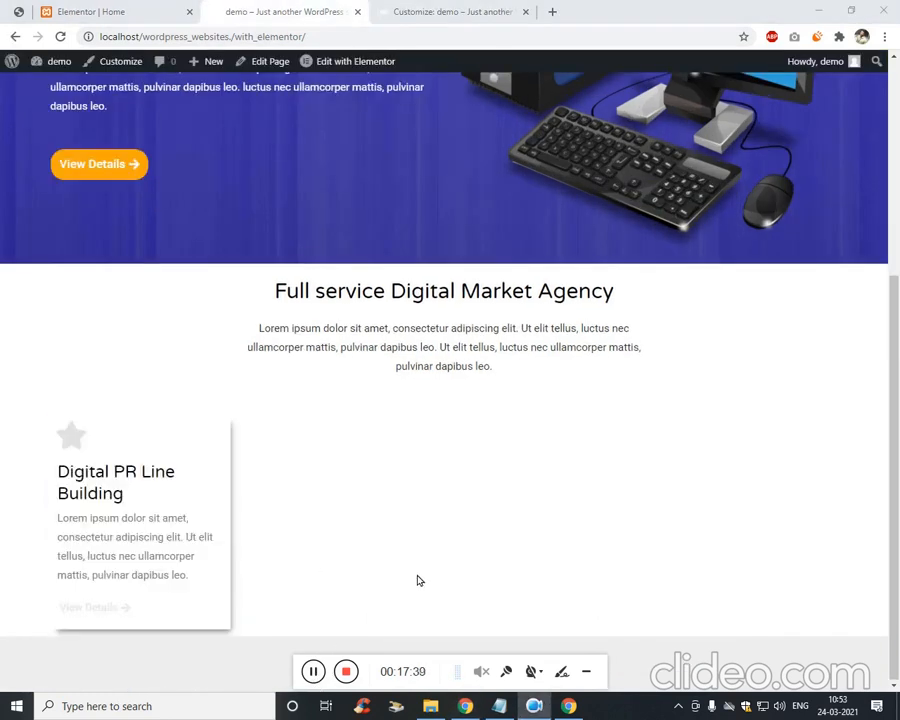
{"action": "left_click", "coordinate": [50, 13]}
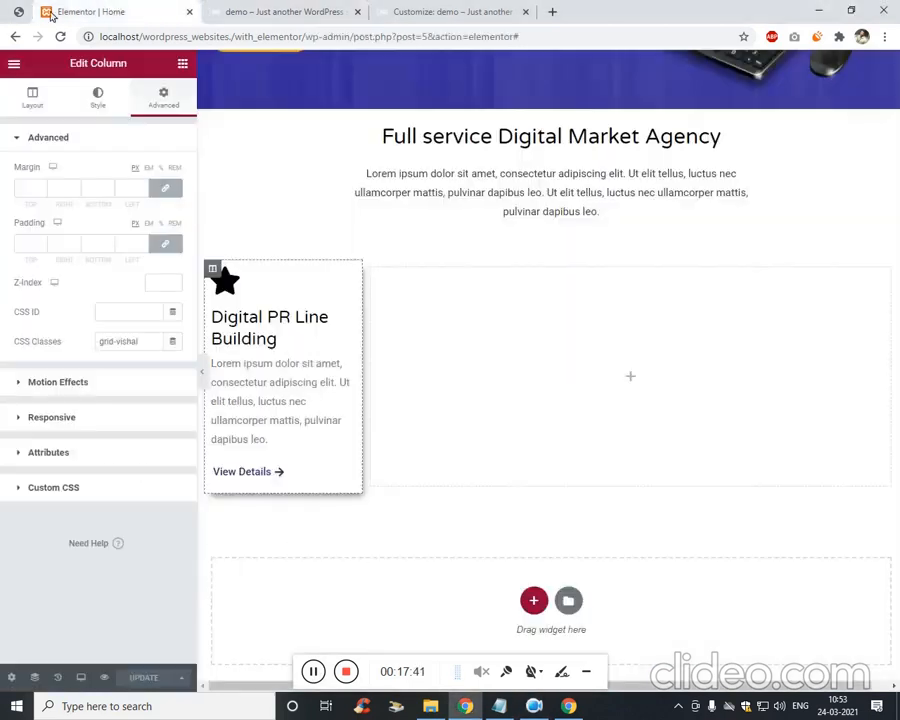
Check the reference design, then duplicate the card column three times.
{"action": "left_click", "coordinate": [27, 14]}
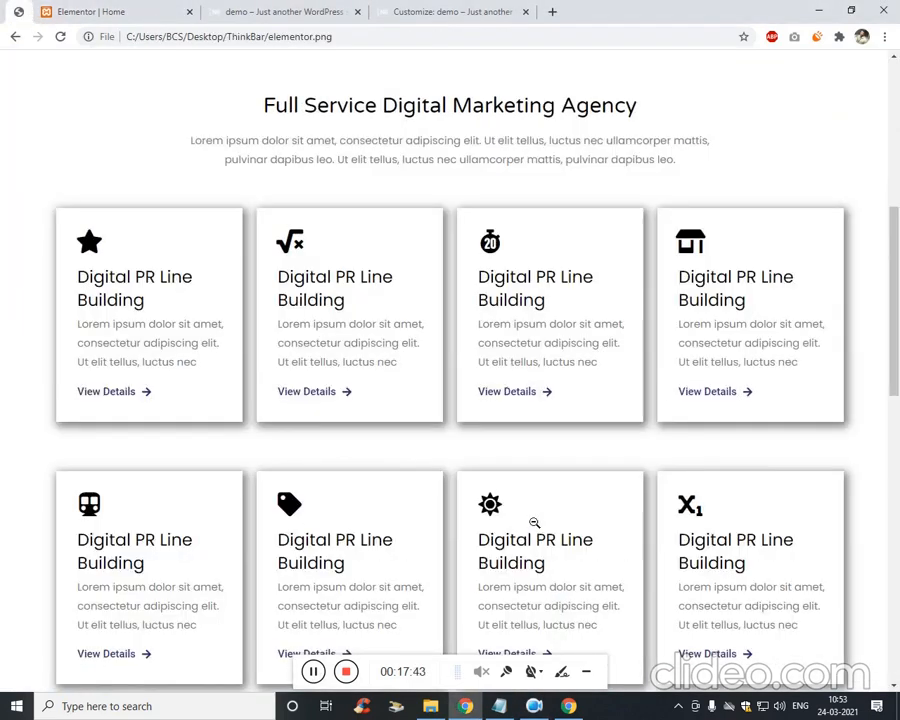
{"action": "left_click", "coordinate": [104, 11]}
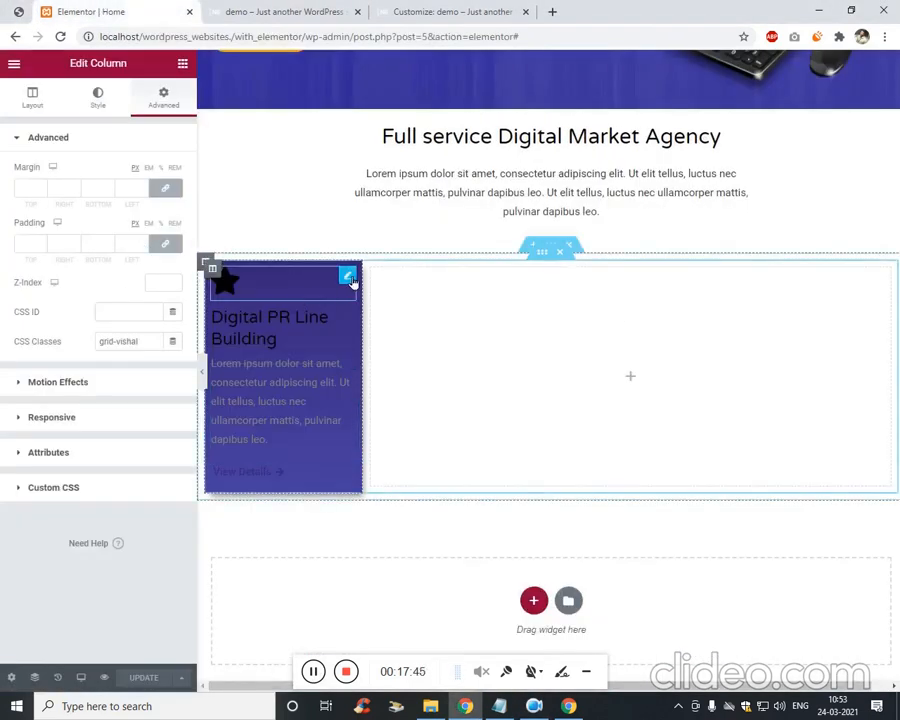
{"action": "right_click", "coordinate": [212, 269]}
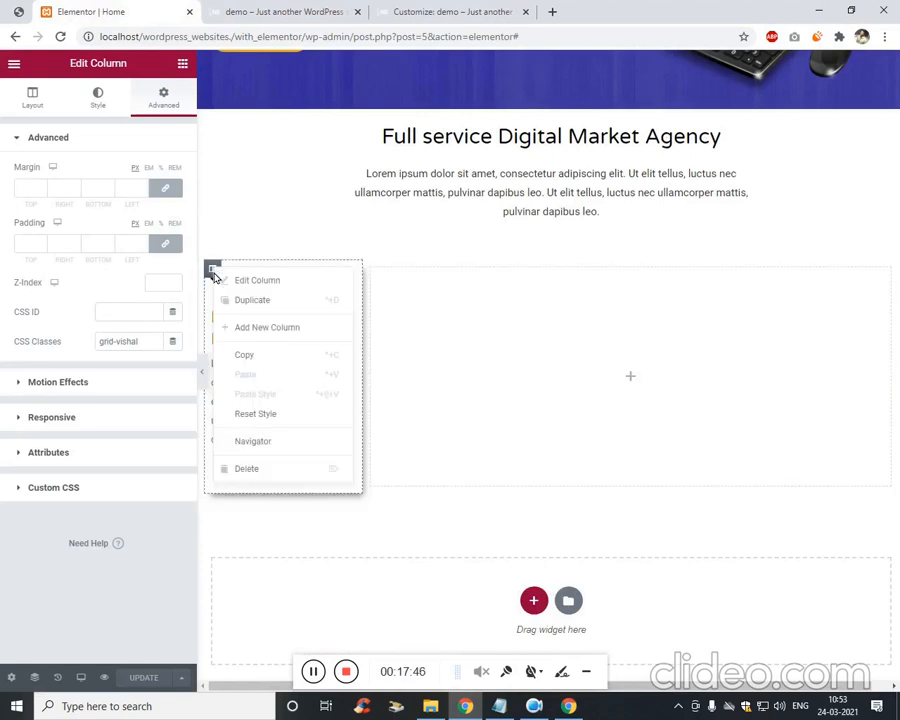
{"action": "left_click", "coordinate": [277, 300]}
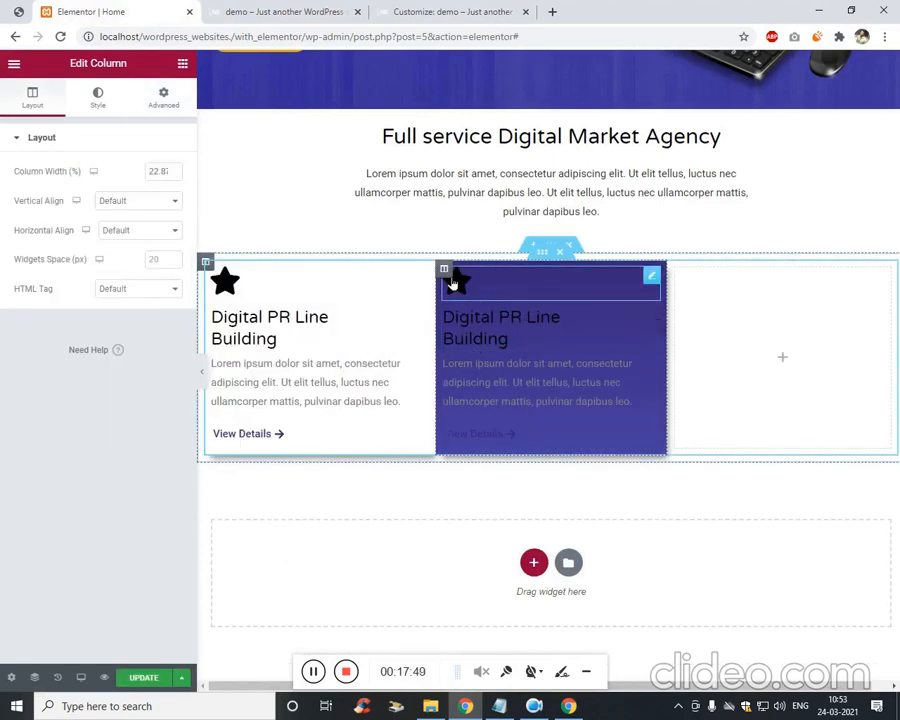
{"action": "right_click", "coordinate": [445, 270]}
{"action": "left_click", "coordinate": [515, 300]}
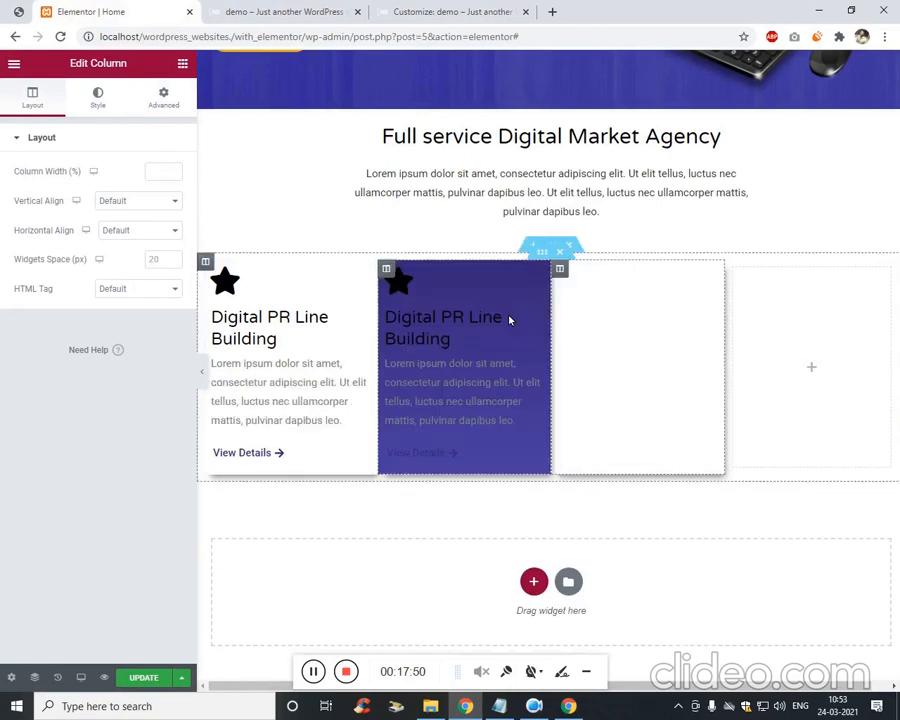
{"action": "right_click", "coordinate": [560, 270]}
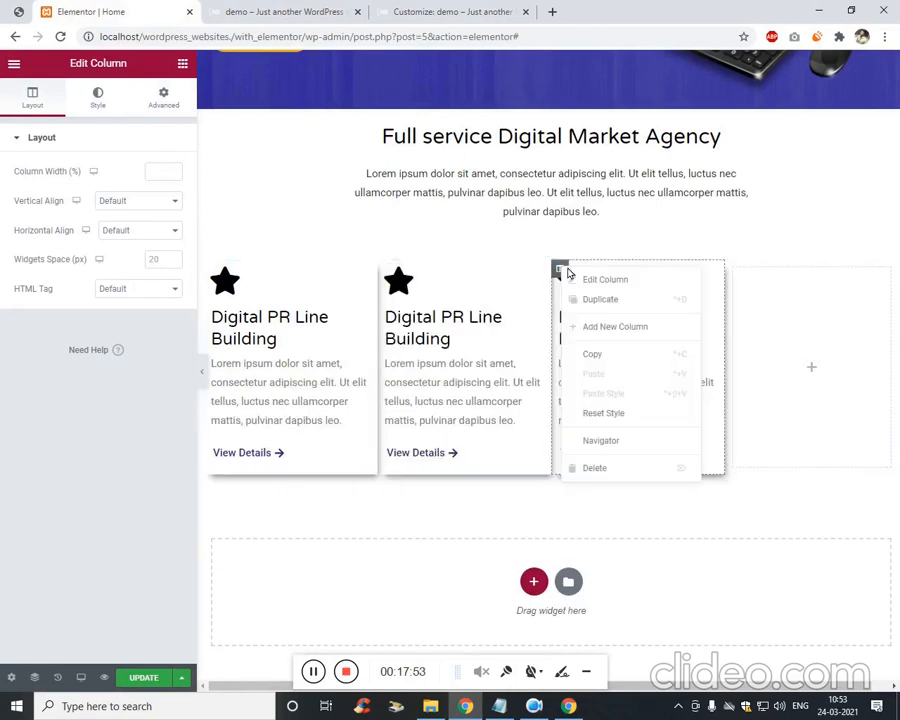
{"action": "left_click", "coordinate": [629, 305]}
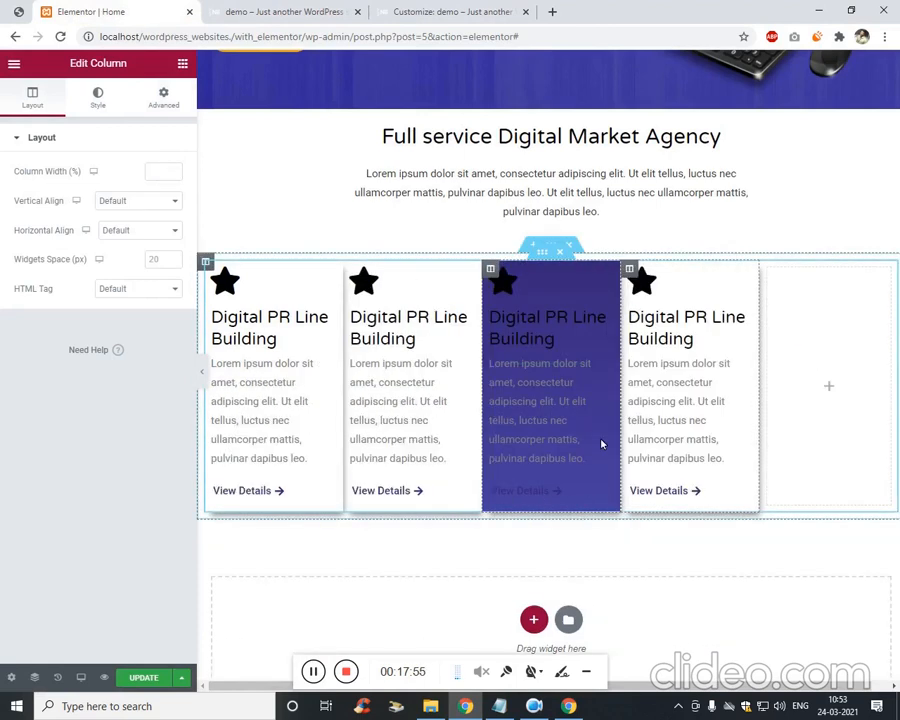
Remove the stray fourth card and the extra empty columns from the row.
{"action": "left_click_drag", "start_coordinate": [864, 374], "coordinate": [884, 380]}
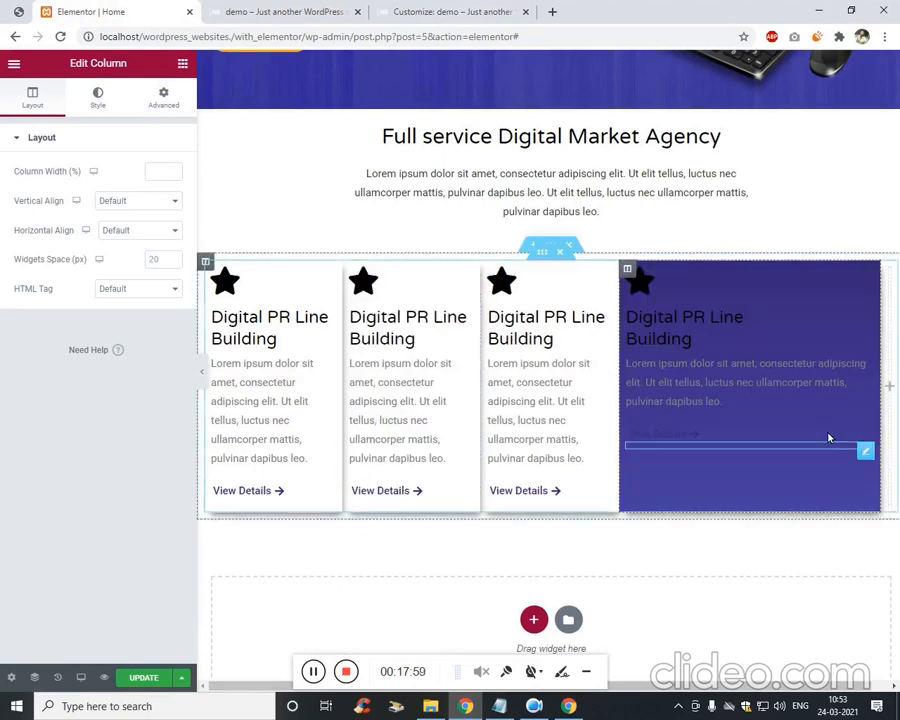
{"action": "key", "text": "Delete"}
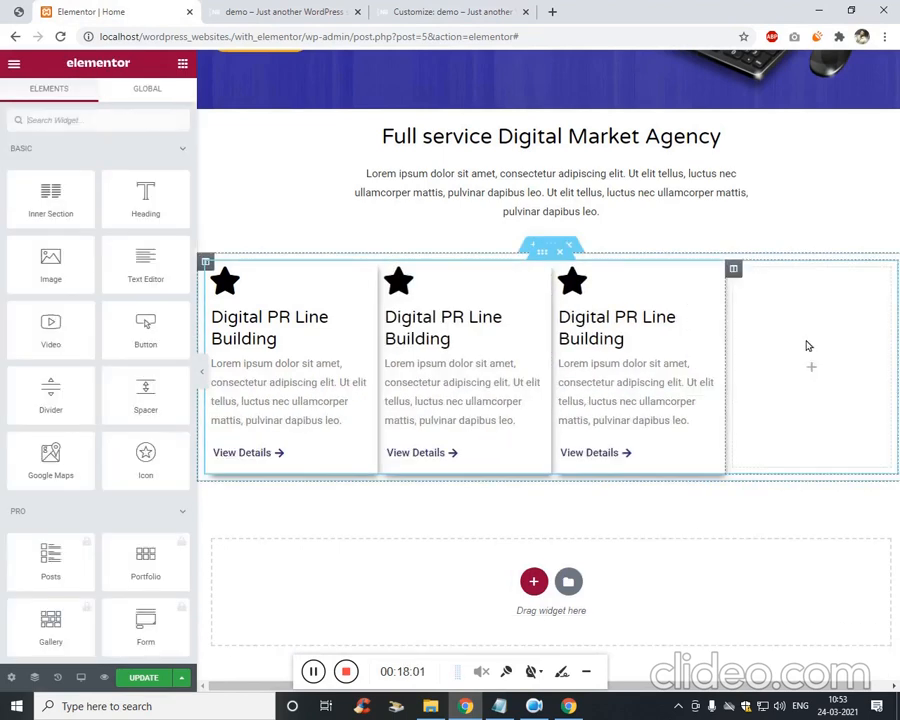
{"action": "right_click", "coordinate": [738, 269]}
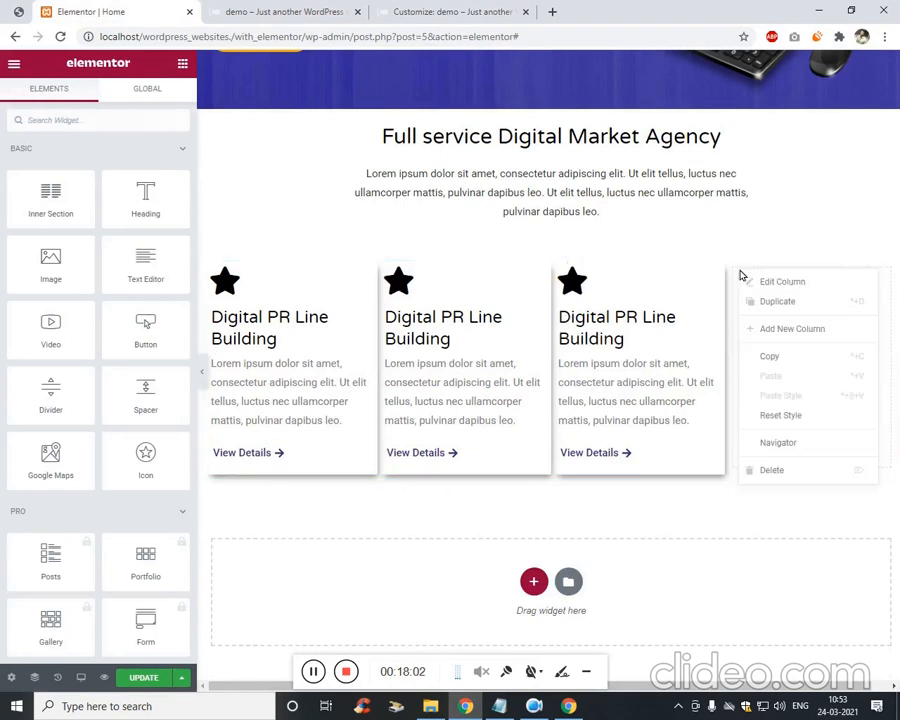
{"action": "left_click", "coordinate": [790, 304]}
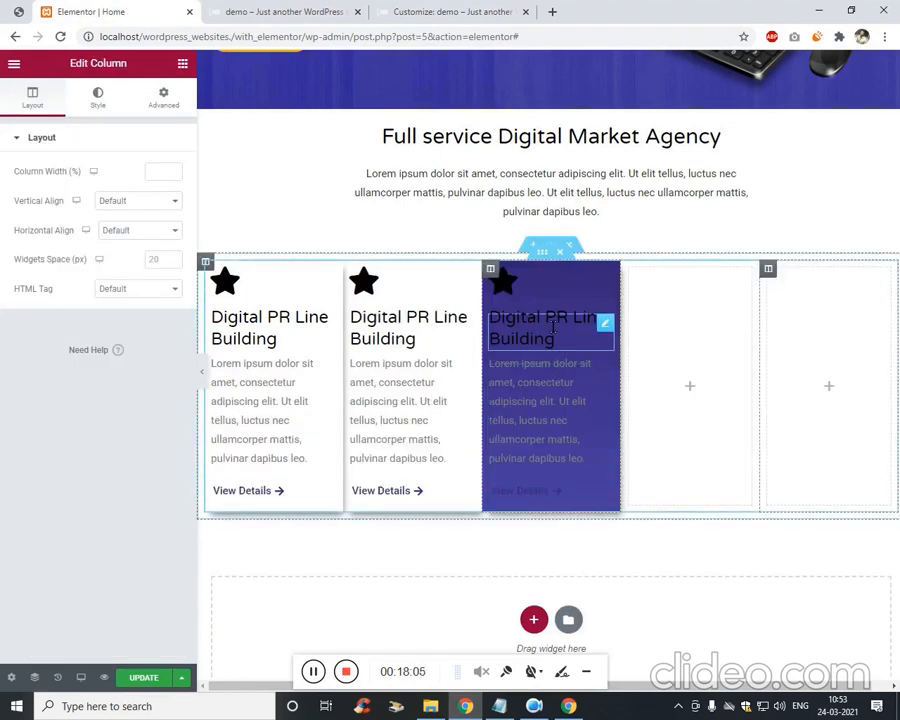
{"action": "right_click", "coordinate": [771, 280]}
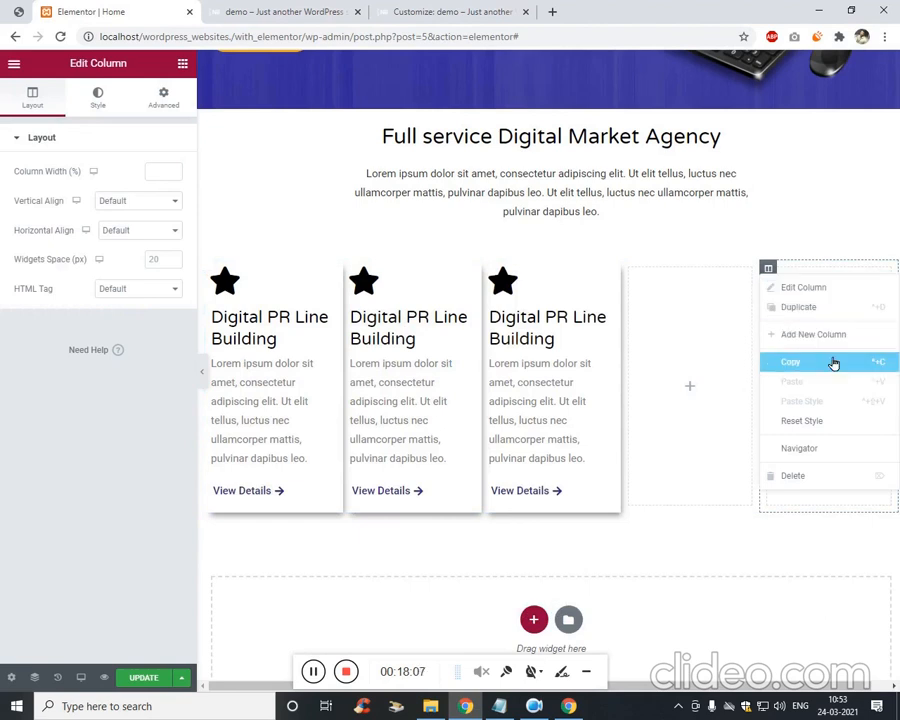
{"action": "left_click", "coordinate": [817, 475]}
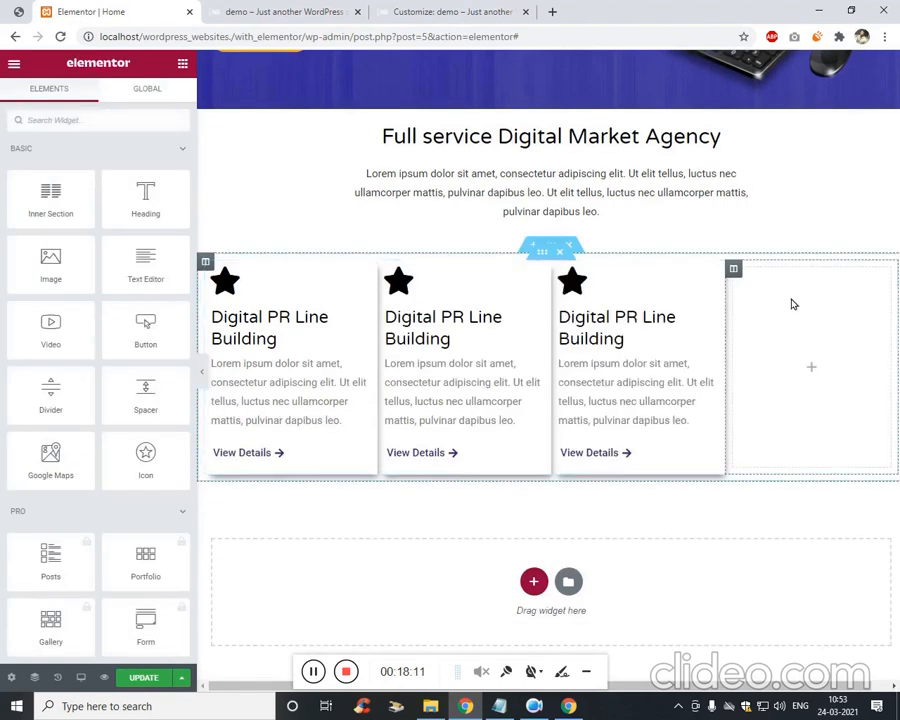
{"action": "right_click", "coordinate": [742, 277]}
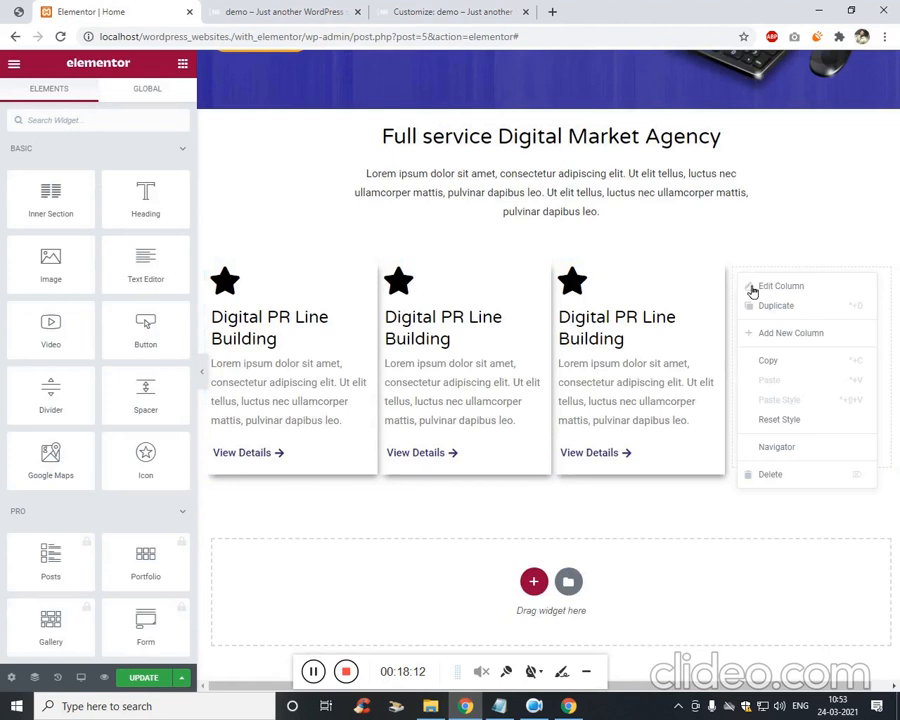
{"action": "left_click", "coordinate": [796, 474]}
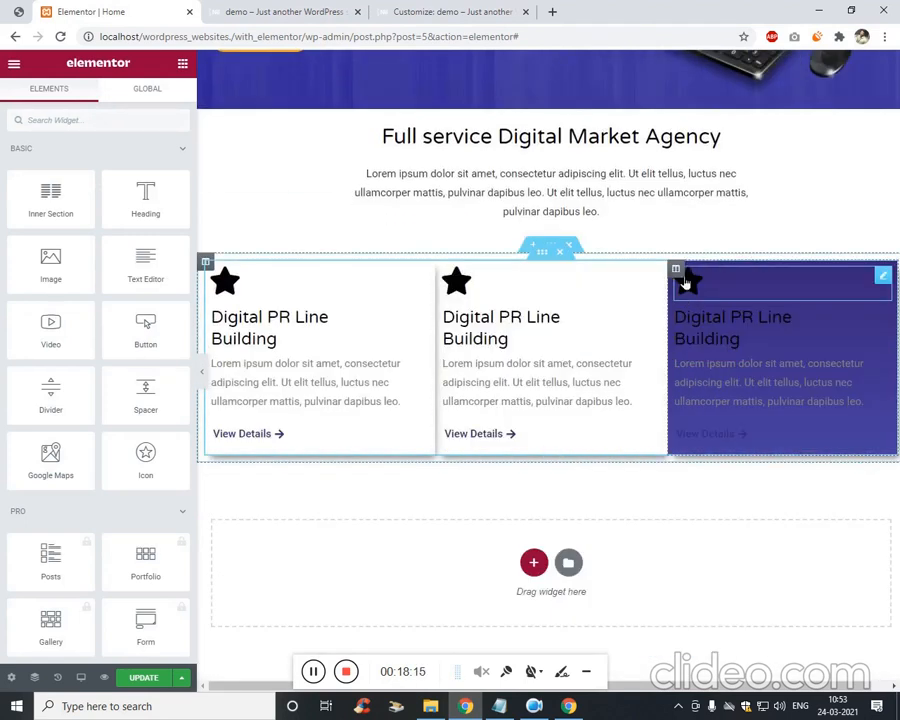
Duplicate the third card into a fourth and compare against the live page and reference.
{"action": "right_click", "coordinate": [679, 271]}
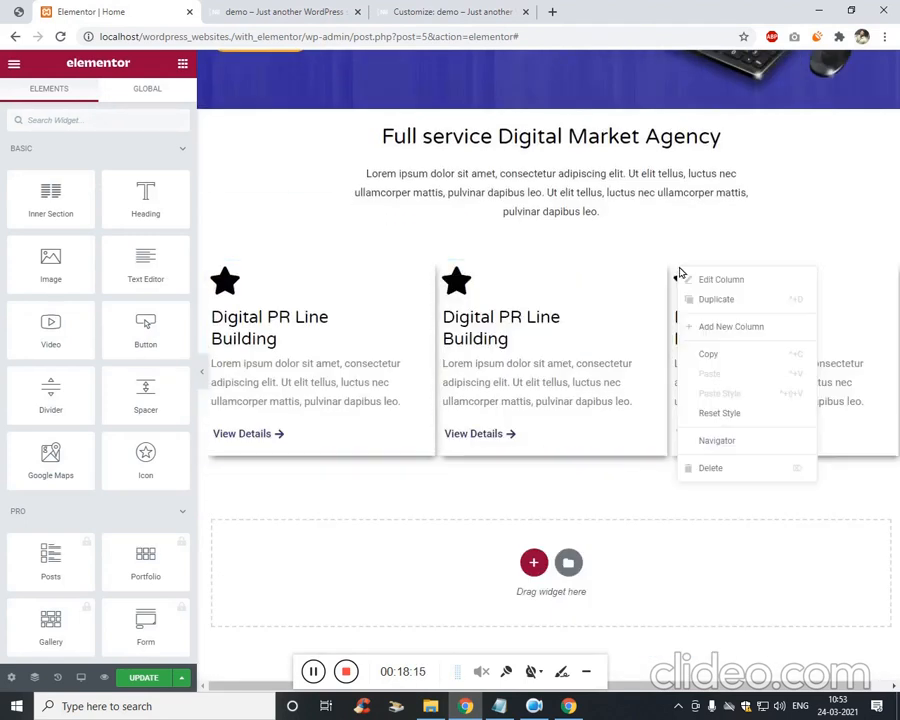
{"action": "left_click", "coordinate": [743, 303]}
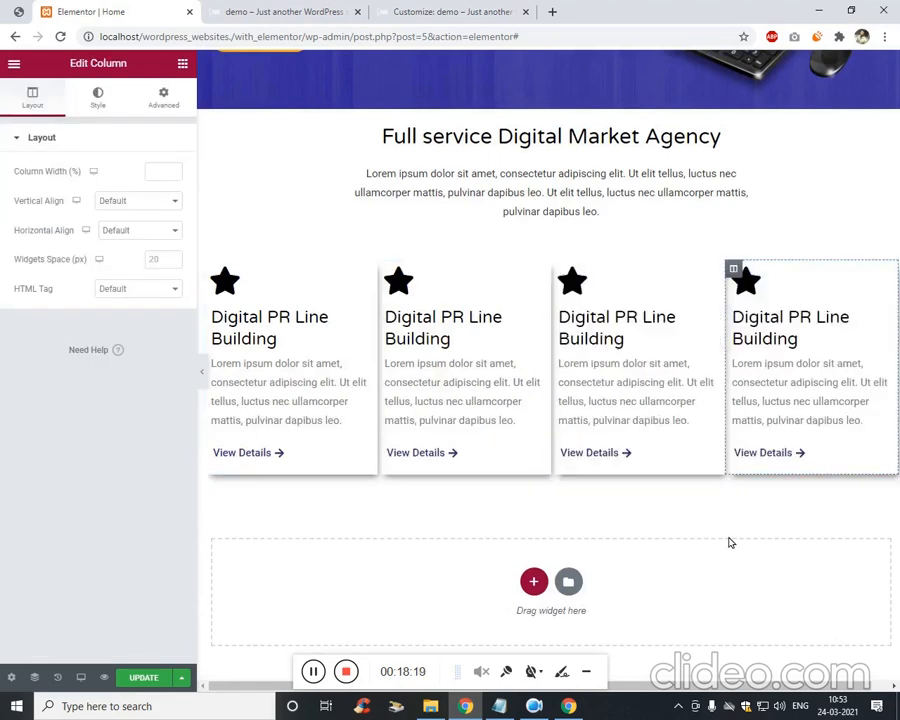
{"action": "left_click", "coordinate": [323, 7]}
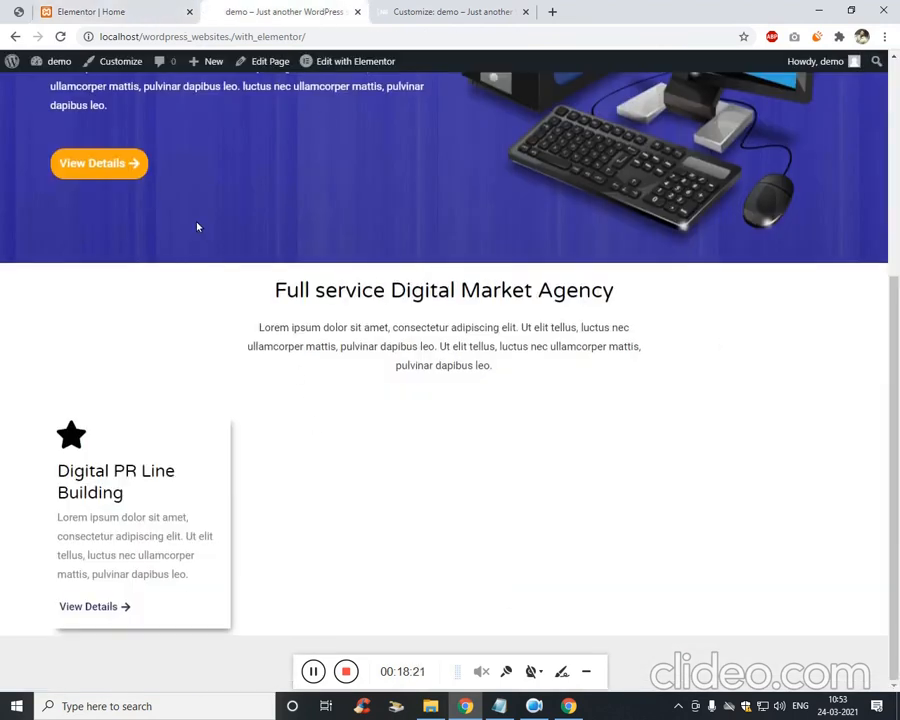
{"action": "left_click", "coordinate": [92, 12]}
{"action": "left_click", "coordinate": [18, 11]}
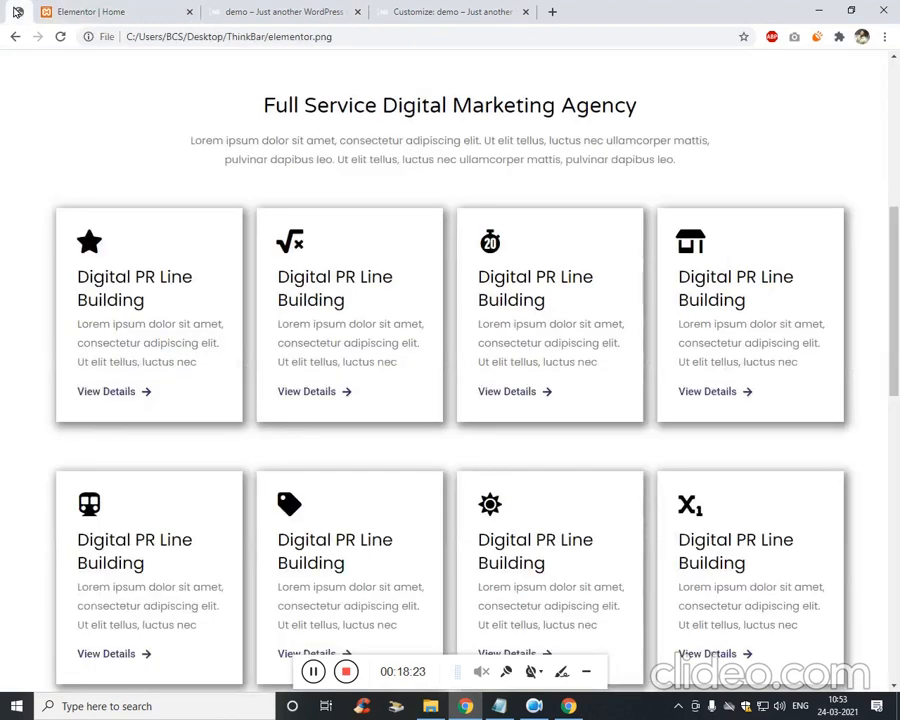
{"action": "left_click", "coordinate": [128, 9]}
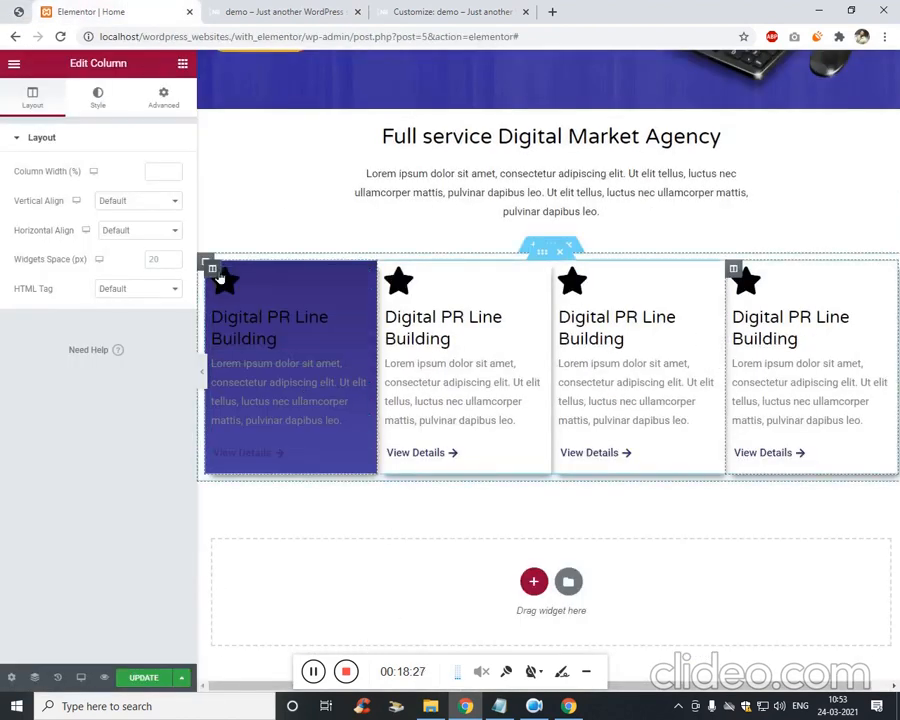
Unlink the first column's margins and set its right margin to 27.
{"action": "right_click", "coordinate": [217, 275]}
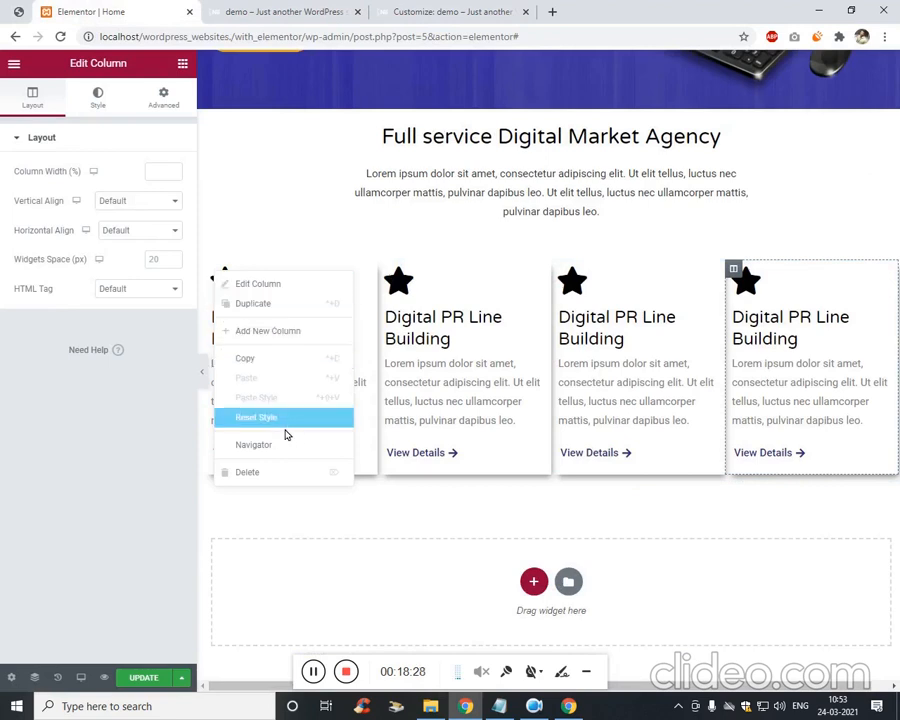
{"action": "left_click", "coordinate": [296, 286]}
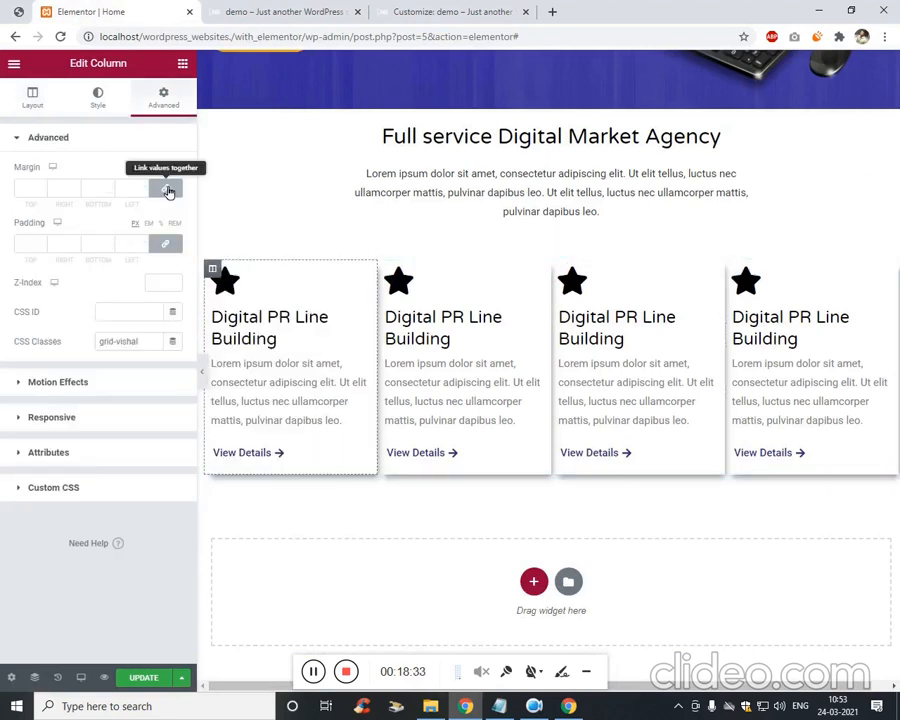
{"action": "left_click", "coordinate": [165, 188]}
{"action": "key", "text": "Tab"}
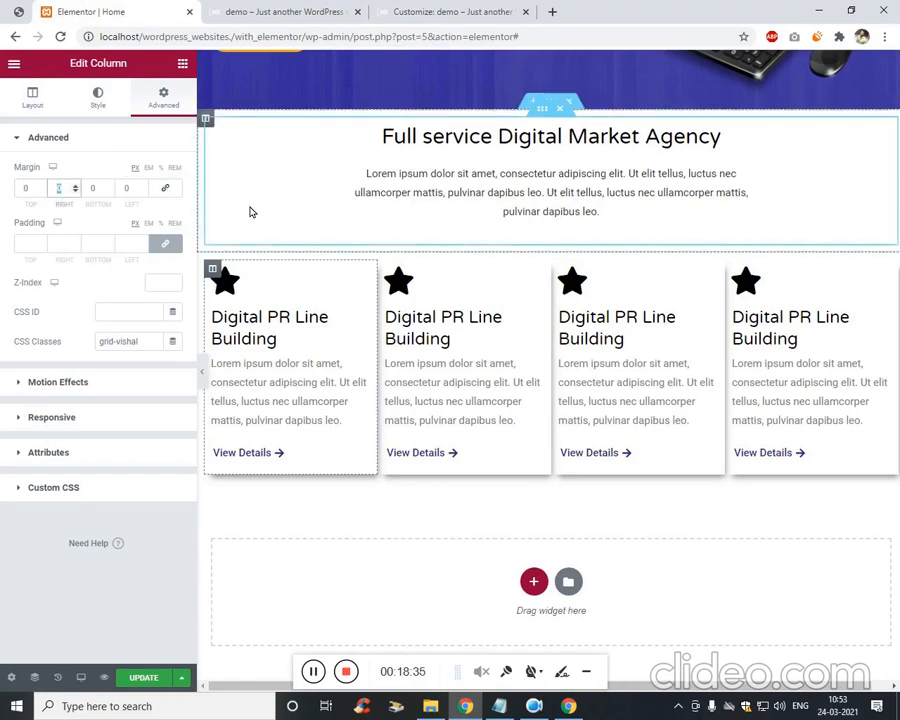
{"action": "key", "text": "Up"}
{"action": "key", "text": "Up"}
{"action": "key", "text": "Up"}
{"action": "key", "text": "Up"}
{"action": "key", "text": "Up"}
{"action": "key", "text": "Up"}
{"action": "key", "text": "Up"}
{"action": "key", "text": "Up"}
{"action": "key", "text": "Up"}
{"action": "key", "text": "Up"}
{"action": "key", "text": "Up"}
{"action": "key", "text": "Up"}
{"action": "key", "text": "Up"}
{"action": "key", "text": "Up"}
{"action": "key", "text": "Up"}
{"action": "key", "text": "Up"}
{"action": "key", "text": "Up"}
{"action": "key", "text": "Up"}
{"action": "key", "text": "Up"}
{"action": "key", "text": "Up"}
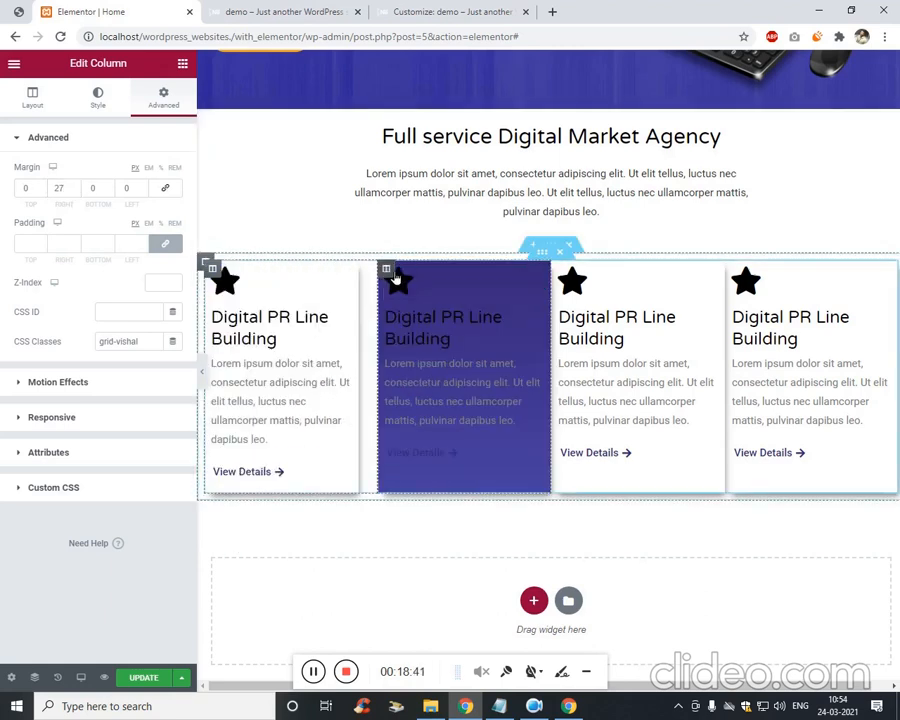
Delete the other three columns, leaving a single card.
{"action": "right_click", "coordinate": [397, 275]}
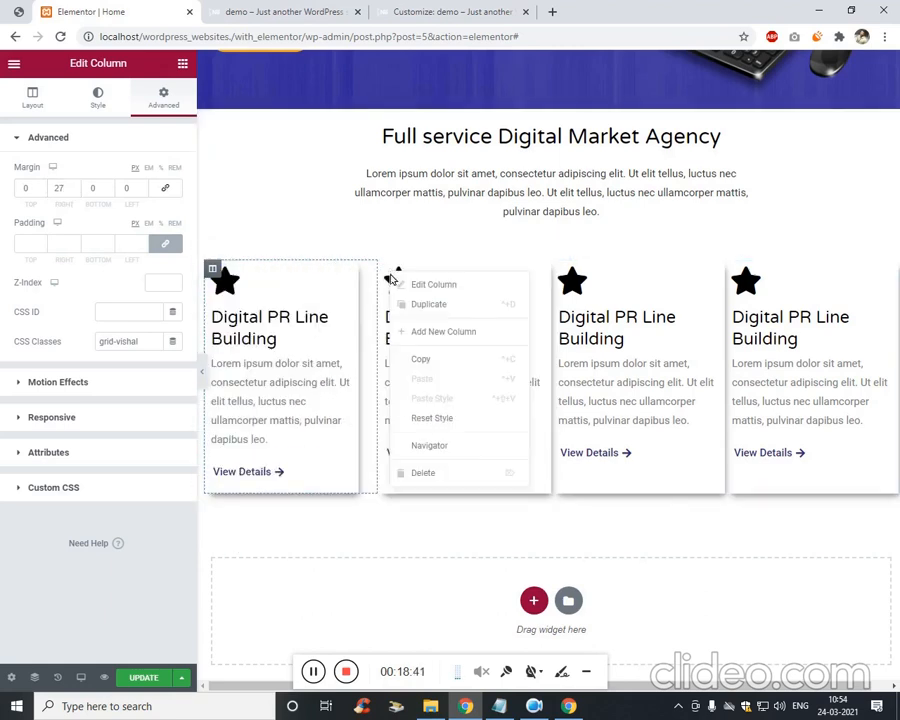
{"action": "left_click", "coordinate": [424, 473]}
{"action": "right_click", "coordinate": [446, 273]}
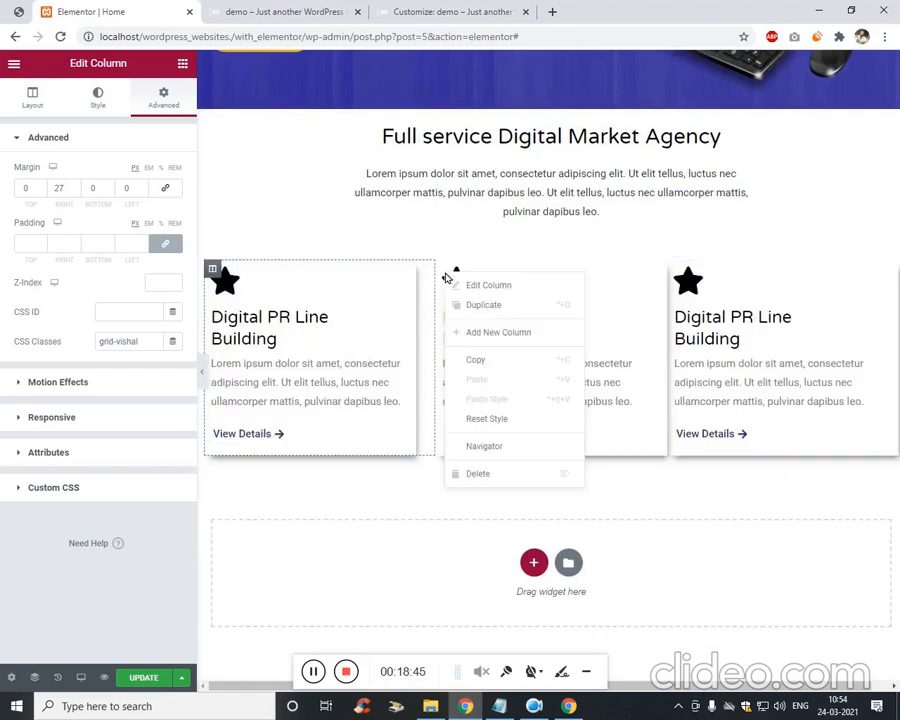
{"action": "left_click", "coordinate": [484, 473]}
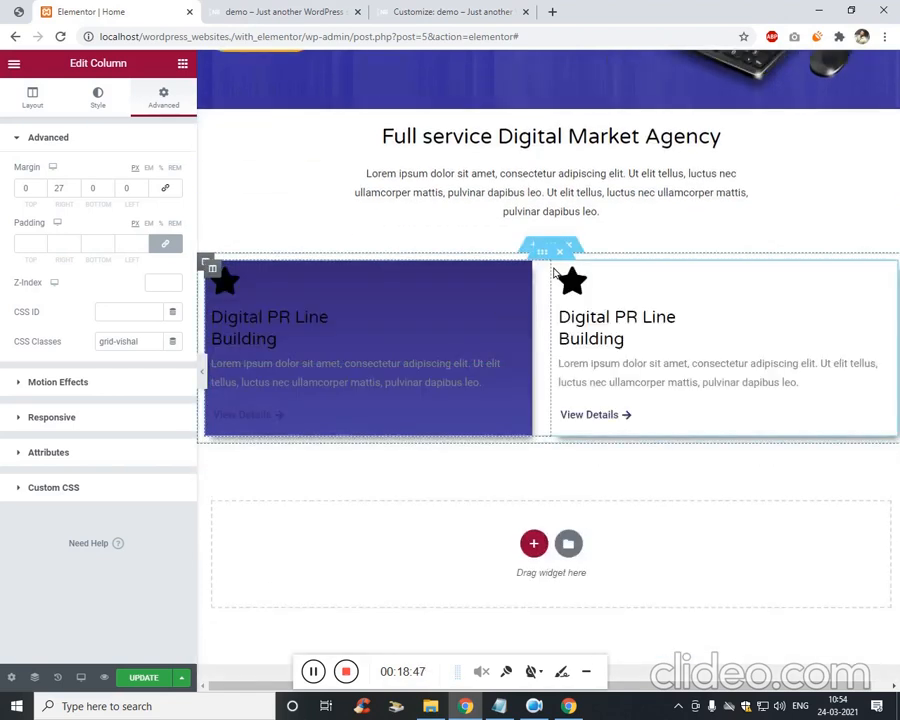
{"action": "right_click", "coordinate": [564, 270]}
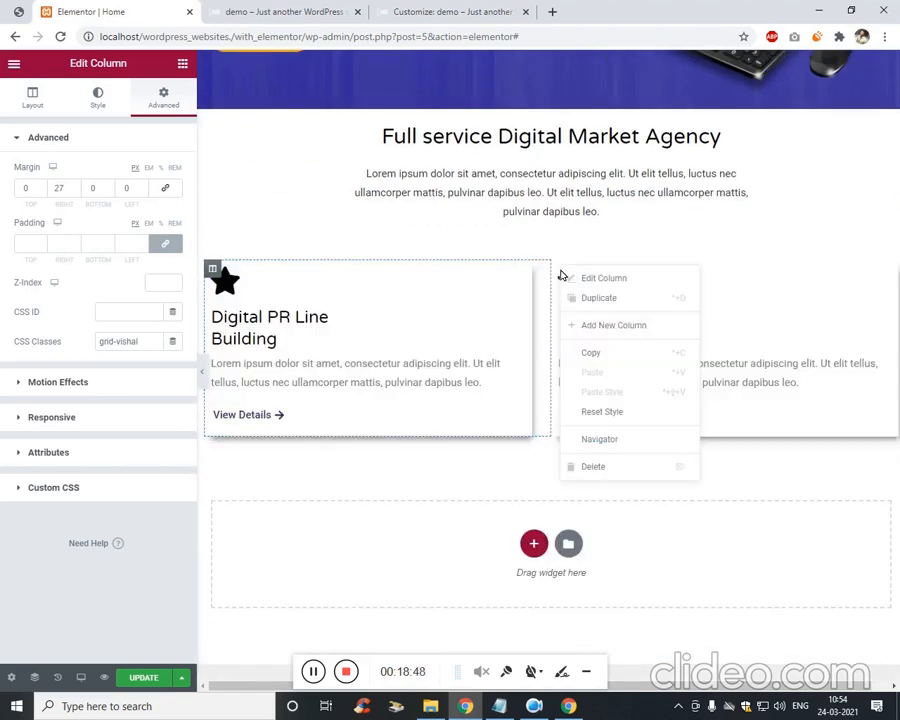
{"action": "left_click", "coordinate": [601, 468]}
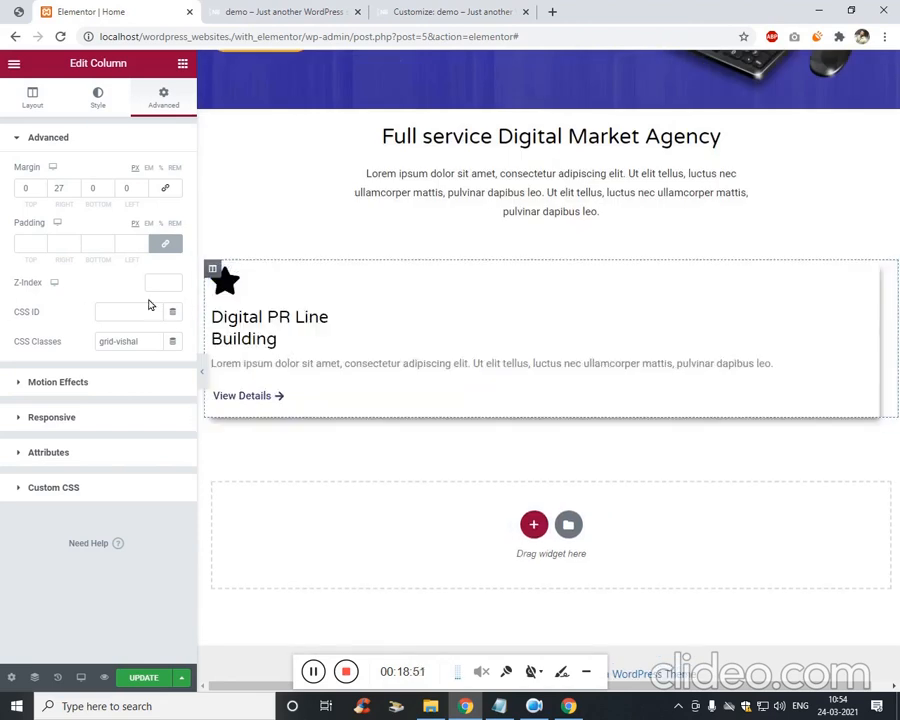
Duplicate the remaining card three times to make four evenly sized cards.
{"action": "right_click", "coordinate": [214, 271]}
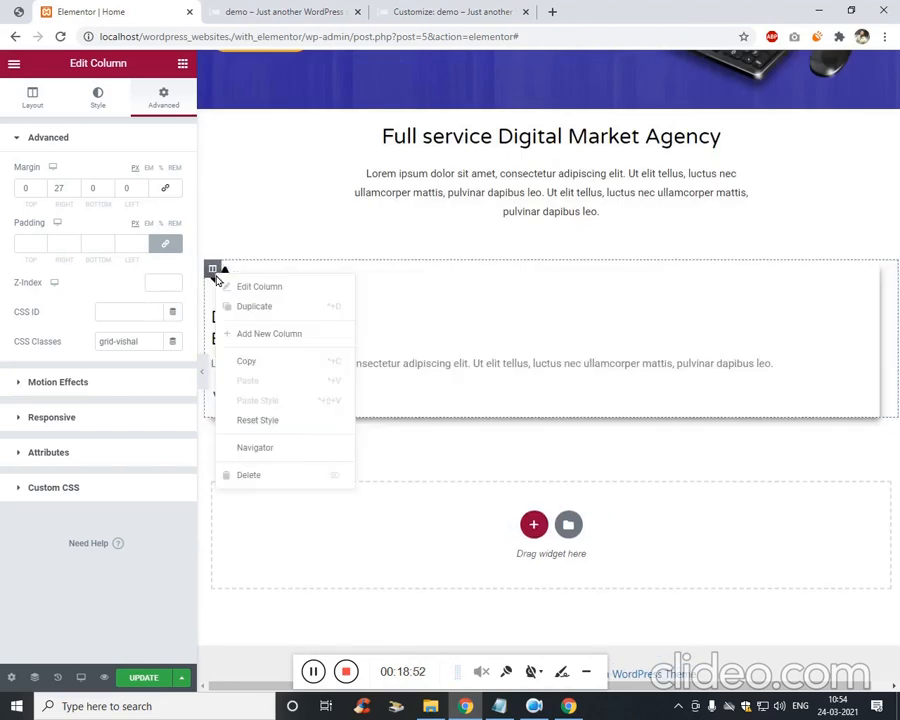
{"action": "left_click", "coordinate": [276, 308]}
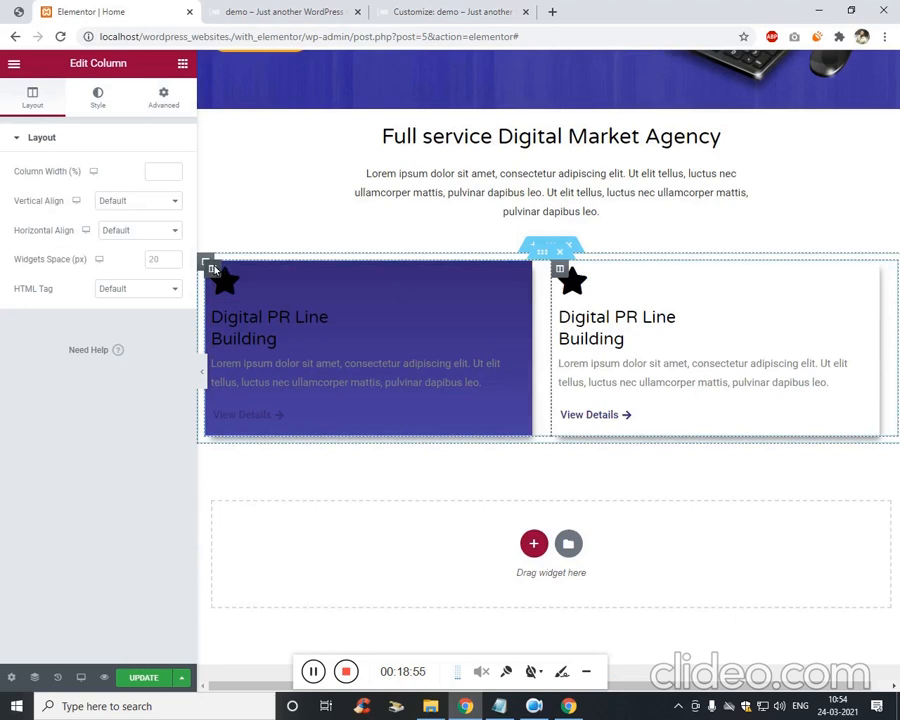
{"action": "right_click", "coordinate": [214, 270]}
{"action": "left_click", "coordinate": [275, 299]}
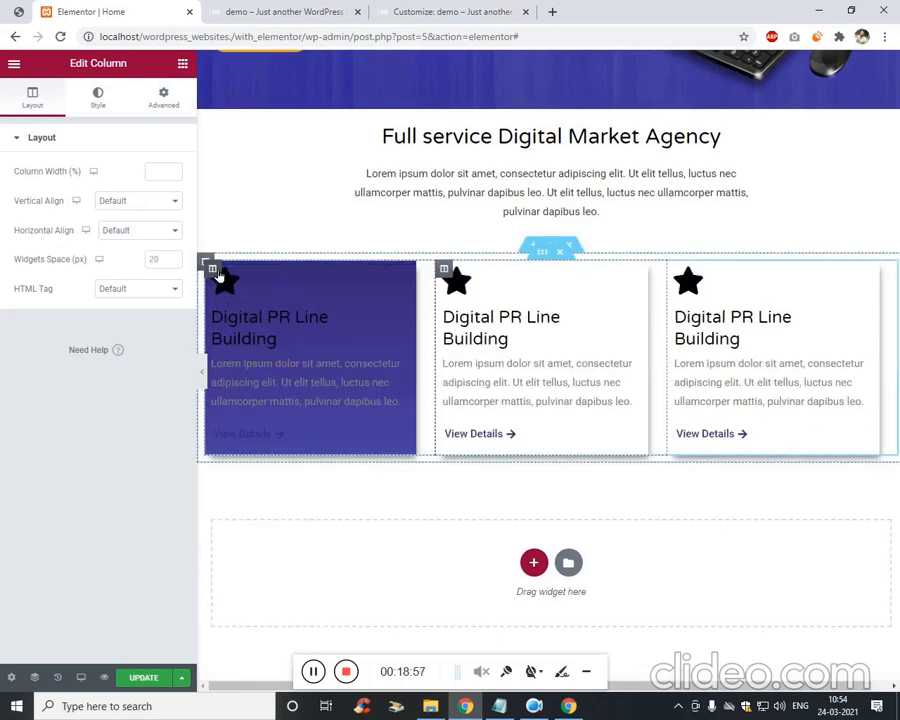
{"action": "right_click", "coordinate": [216, 274]}
{"action": "left_click", "coordinate": [251, 304]}
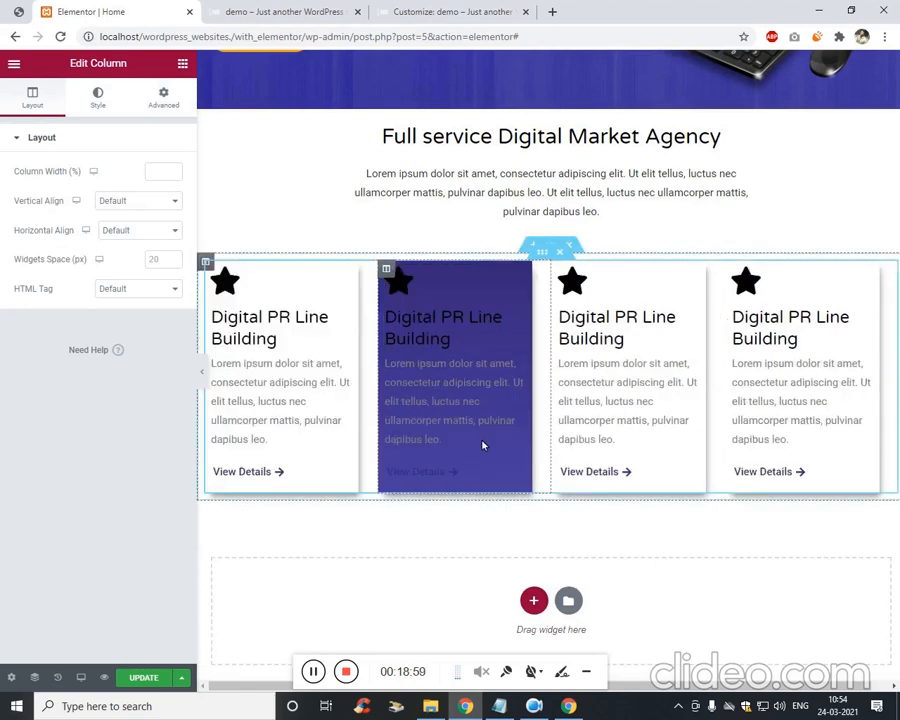
{"action": "left_click", "coordinate": [312, 671]}
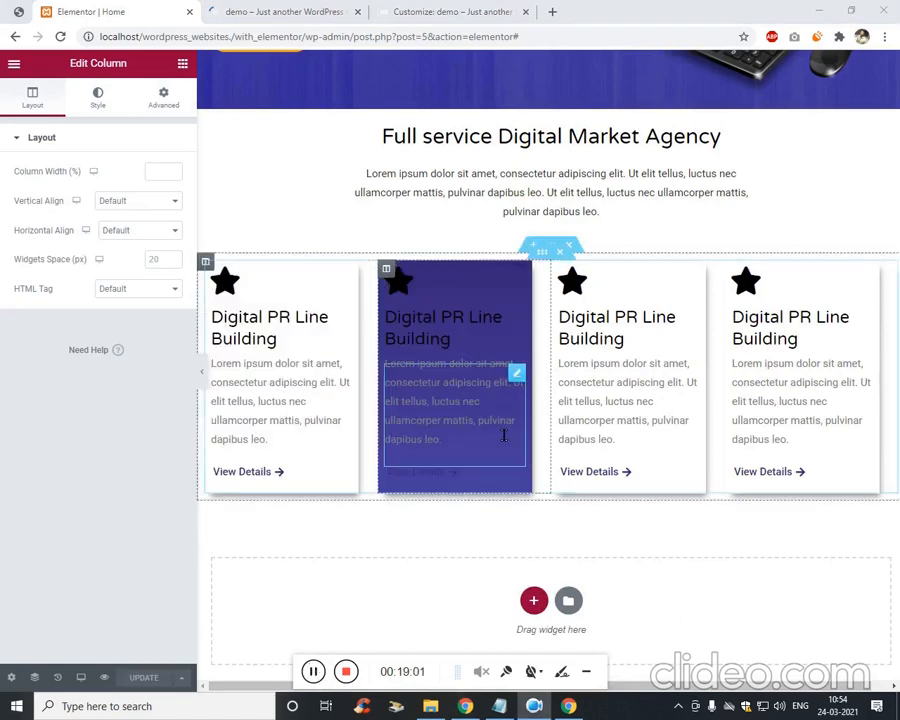
{"action": "right_click", "coordinate": [548, 256]}
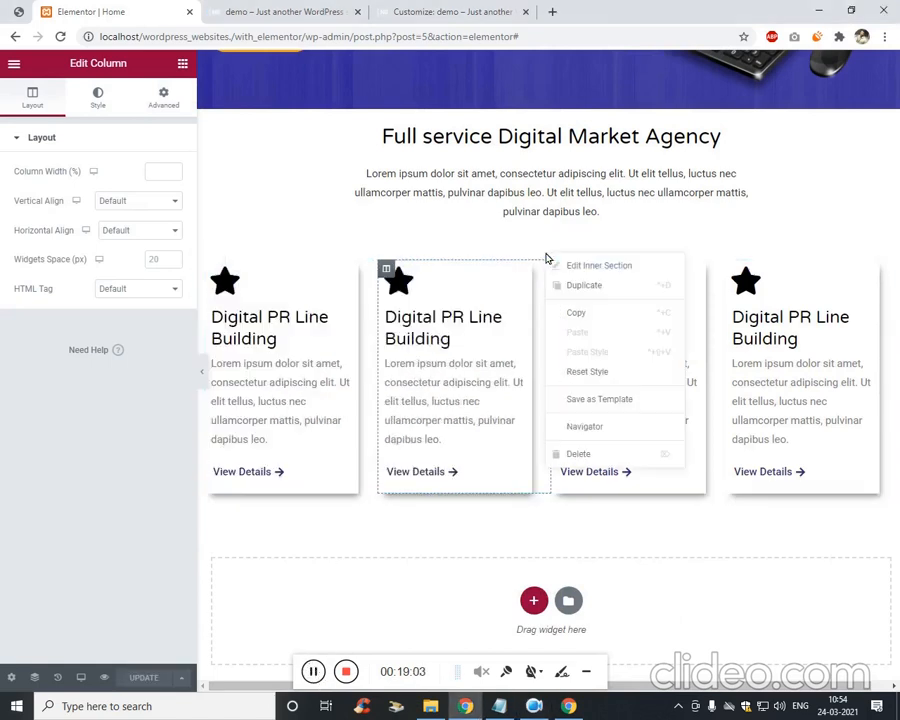
Duplicate the four-card row and give the lower row a top margin of 50.
{"action": "left_click", "coordinate": [624, 290]}
{"action": "scroll", "coordinate": [408, 540], "scroll_direction": "down", "scroll_amount": 2}
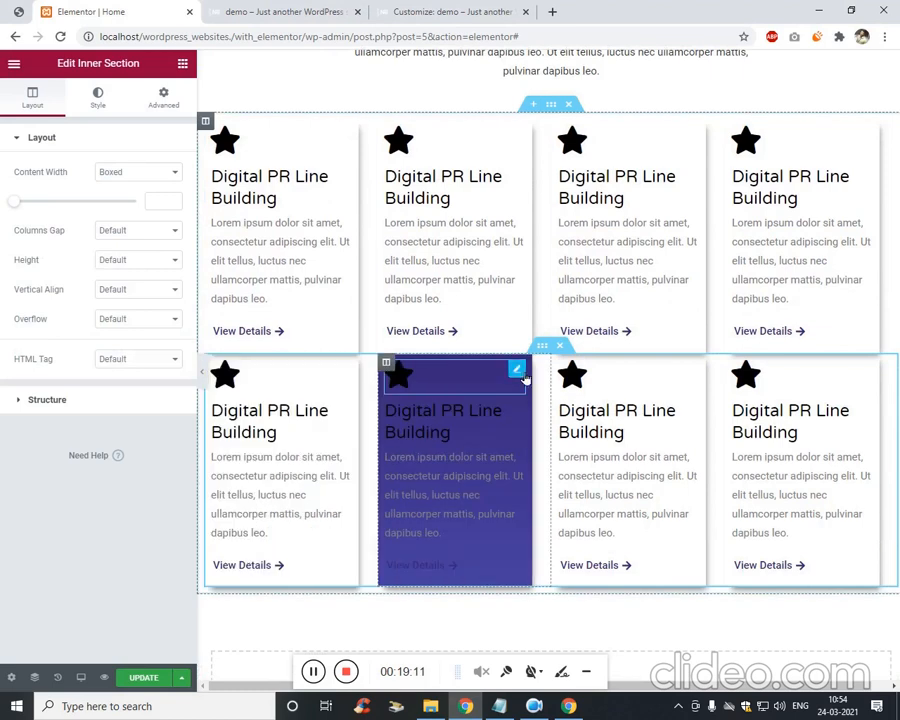
{"action": "right_click", "coordinate": [542, 347]}
{"action": "left_click", "coordinate": [550, 356]}
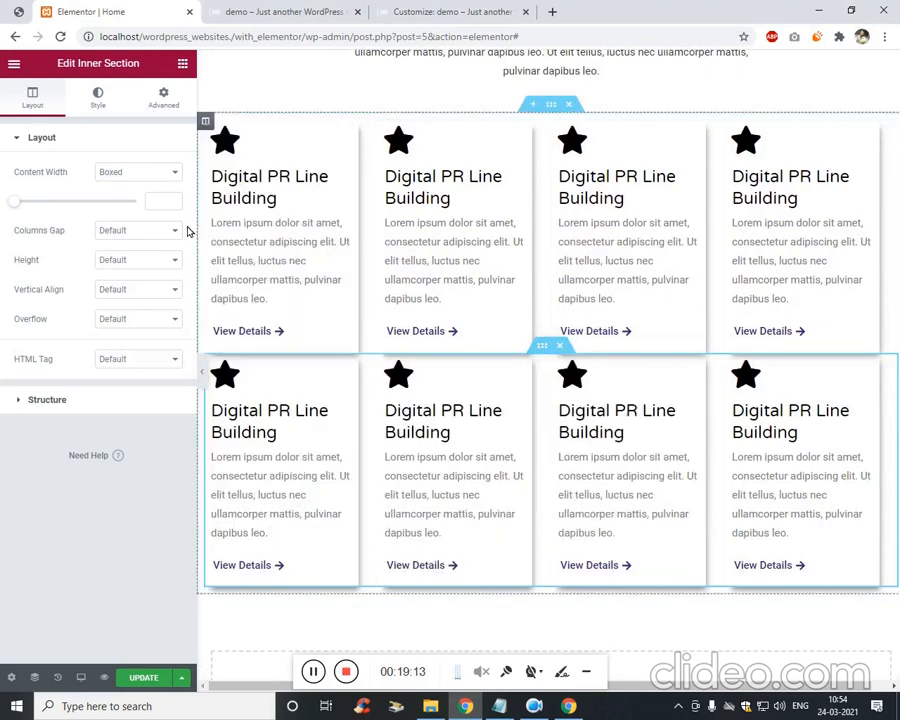
{"action": "left_click", "coordinate": [158, 104]}
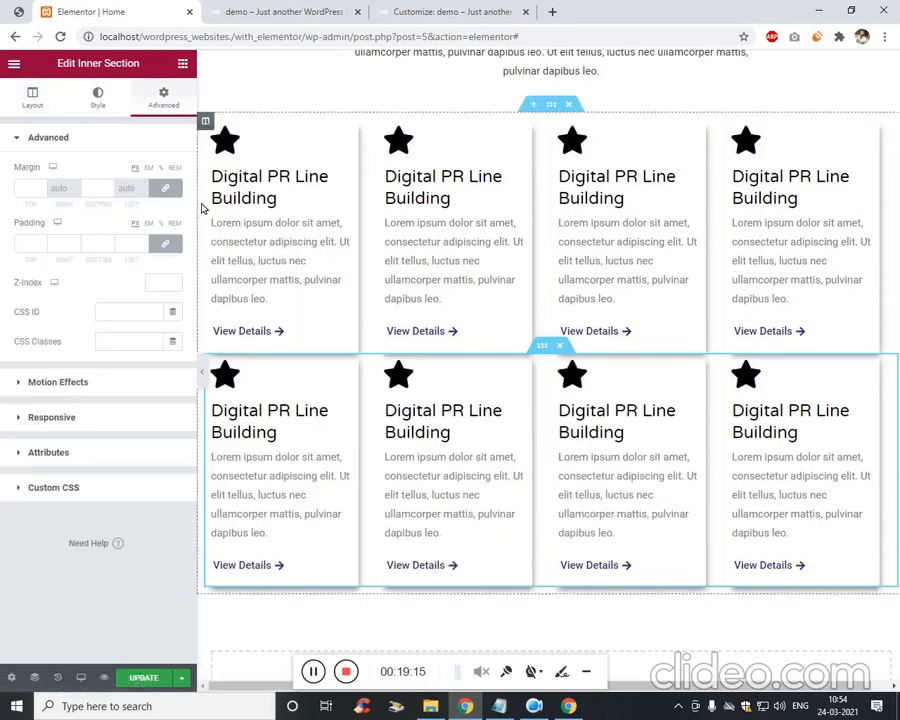
{"action": "left_click", "coordinate": [29, 188]}
{"action": "key", "text": "Up"}
{"action": "key", "text": "Up"}
{"action": "key", "text": "Up"}
{"action": "key", "text": "Up"}
{"action": "key", "text": "Up"}
{"action": "key", "text": "Up"}
{"action": "key", "text": "Up"}
{"action": "key", "text": "Up"}
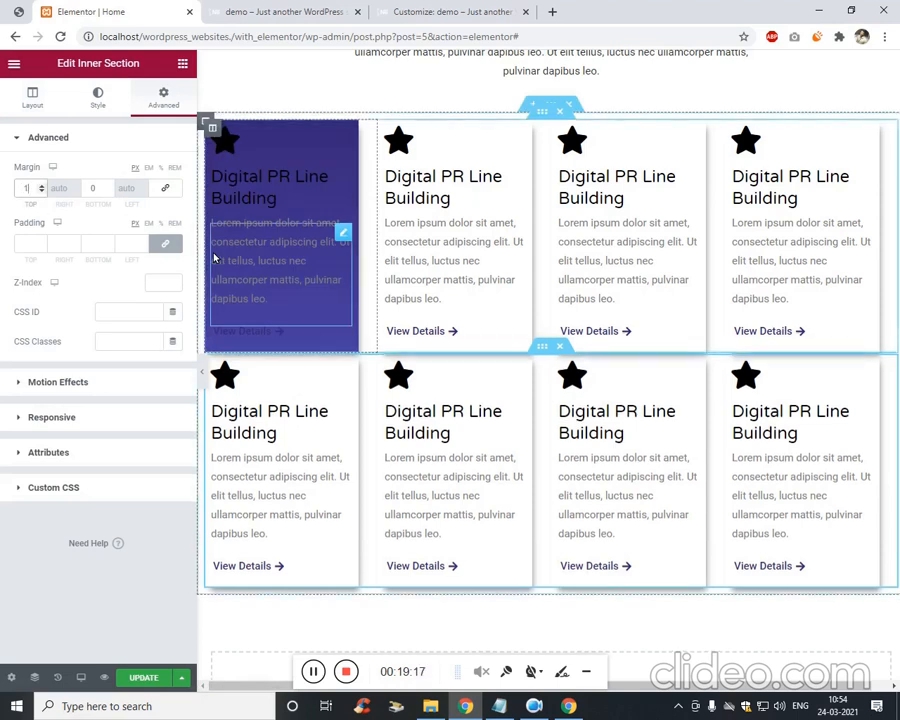
{"action": "key", "text": "Up"}
{"action": "key", "text": "Up"}
{"action": "key", "text": "Up"}
{"action": "key", "text": "Up"}
{"action": "key", "text": "Up"}
{"action": "key", "text": "Up"}
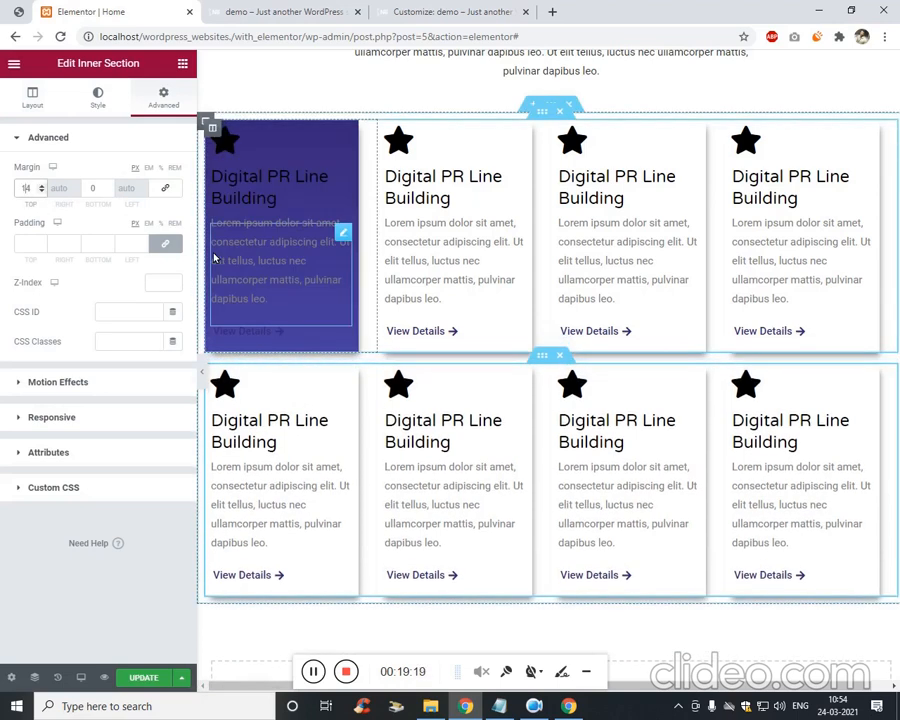
{"action": "type", "text": "65"}
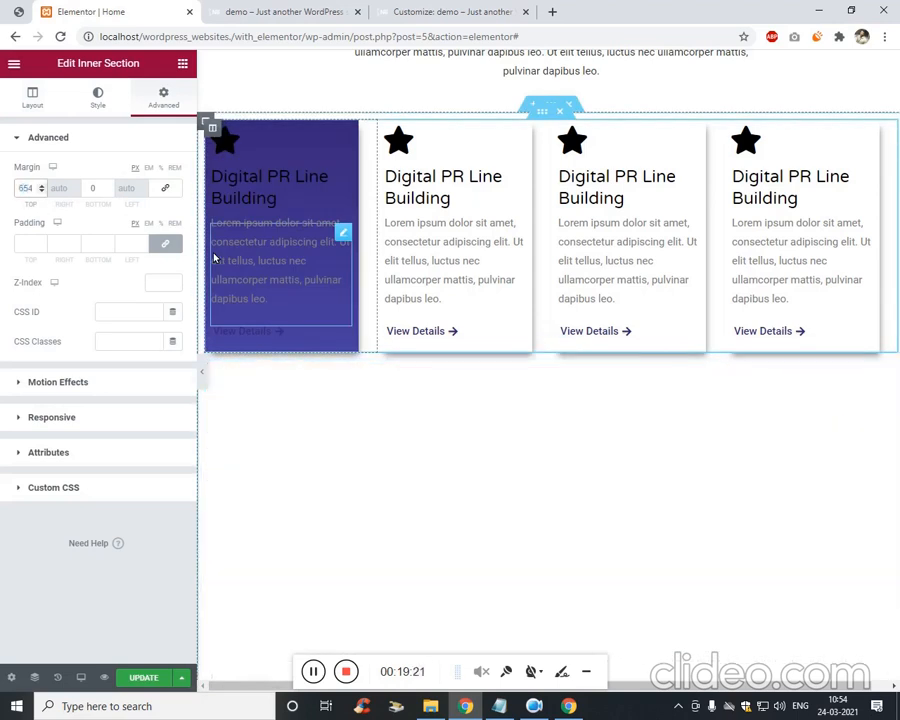
{"action": "key", "text": "BackSpace"}
{"action": "key", "text": "Down"}
{"action": "key", "text": "Down"}
{"action": "key", "text": "Down"}
{"action": "key", "text": "Down"}
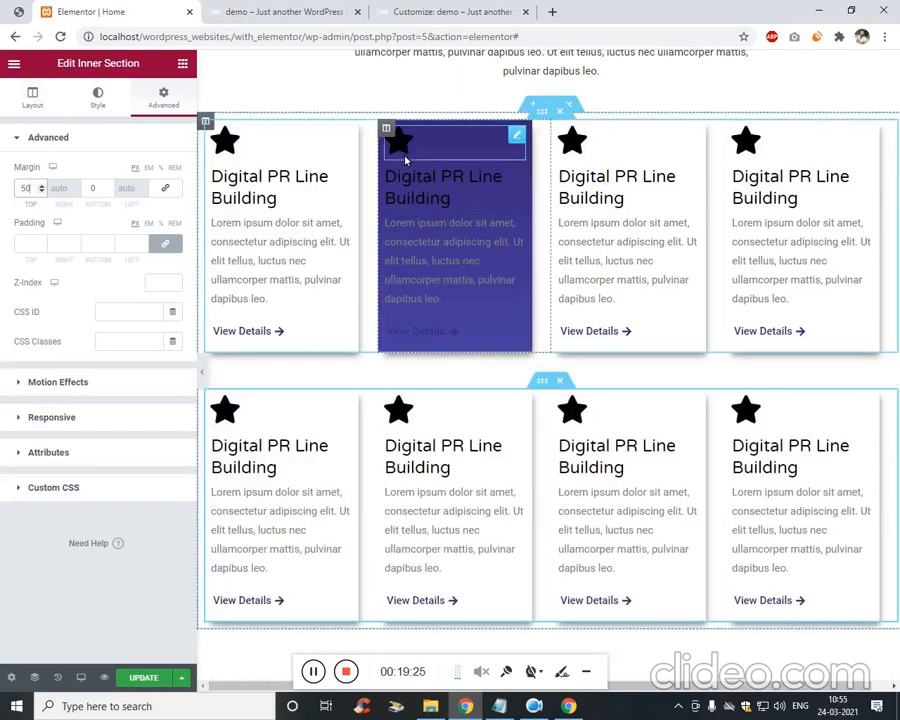
Replace the second card's star icon with the square-root icon from the Icon Library.
{"action": "left_click", "coordinate": [400, 141]}
{"action": "left_click", "coordinate": [120, 237]}
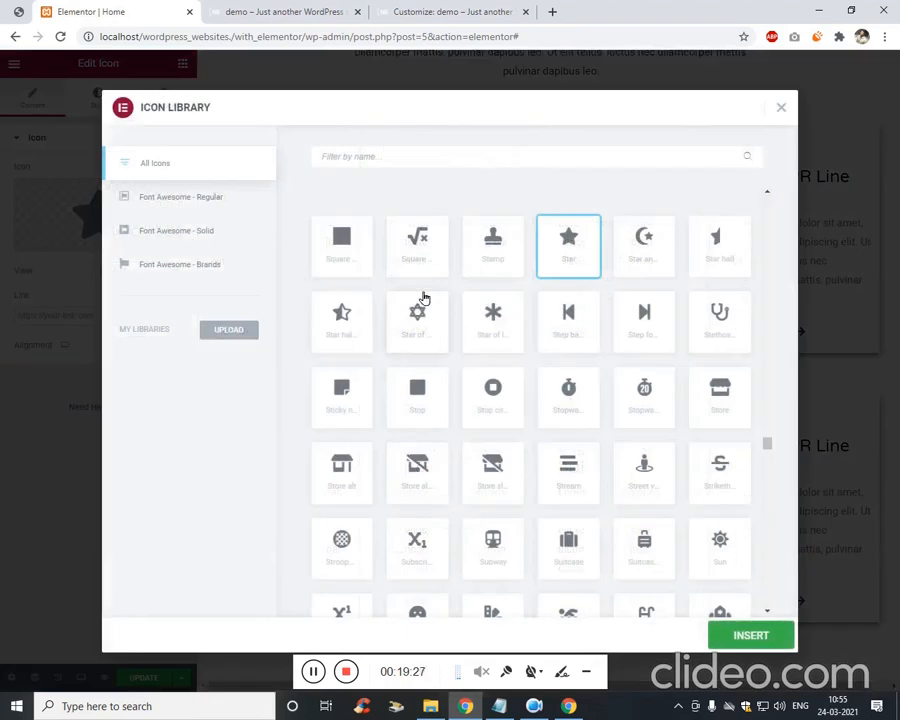
{"action": "left_click", "coordinate": [362, 237]}
{"action": "left_click", "coordinate": [751, 635]}
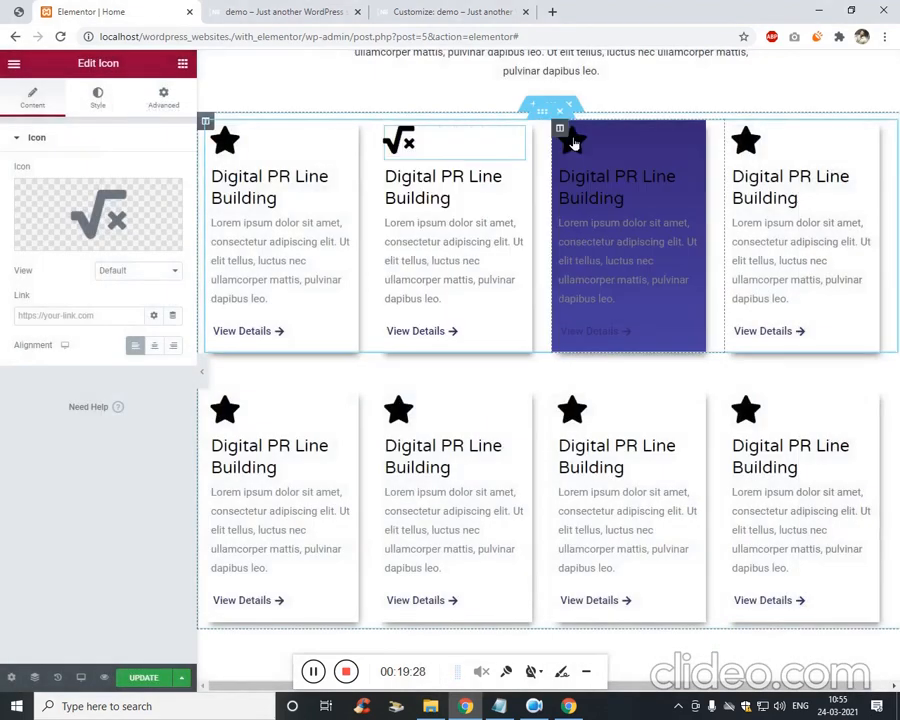
Give the third card the store icon in place of its star.
{"action": "left_click", "coordinate": [563, 132]}
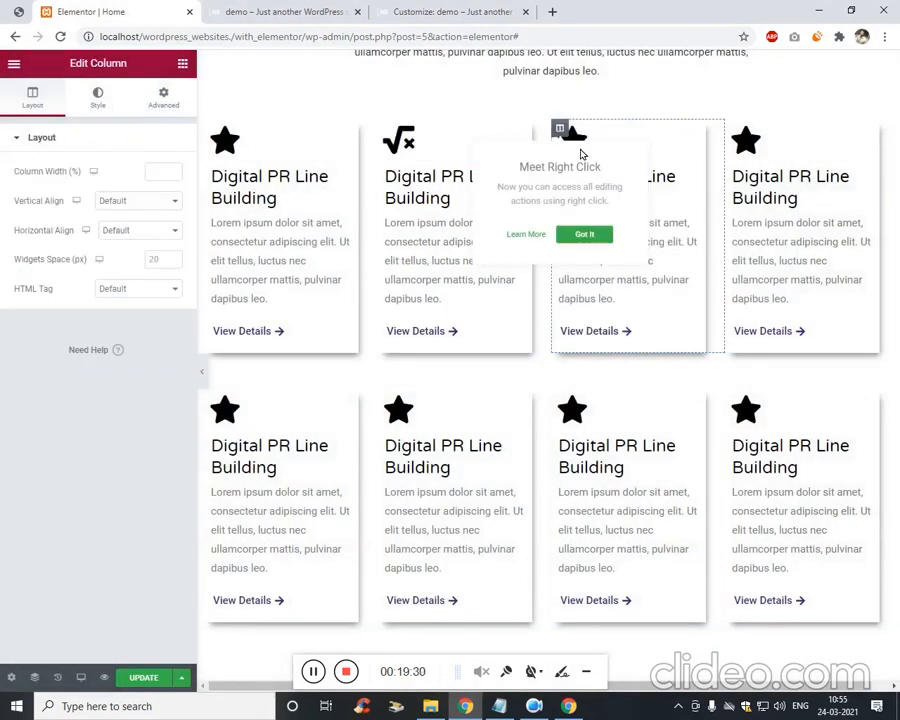
{"action": "left_click", "coordinate": [573, 137]}
{"action": "left_click", "coordinate": [90, 237]}
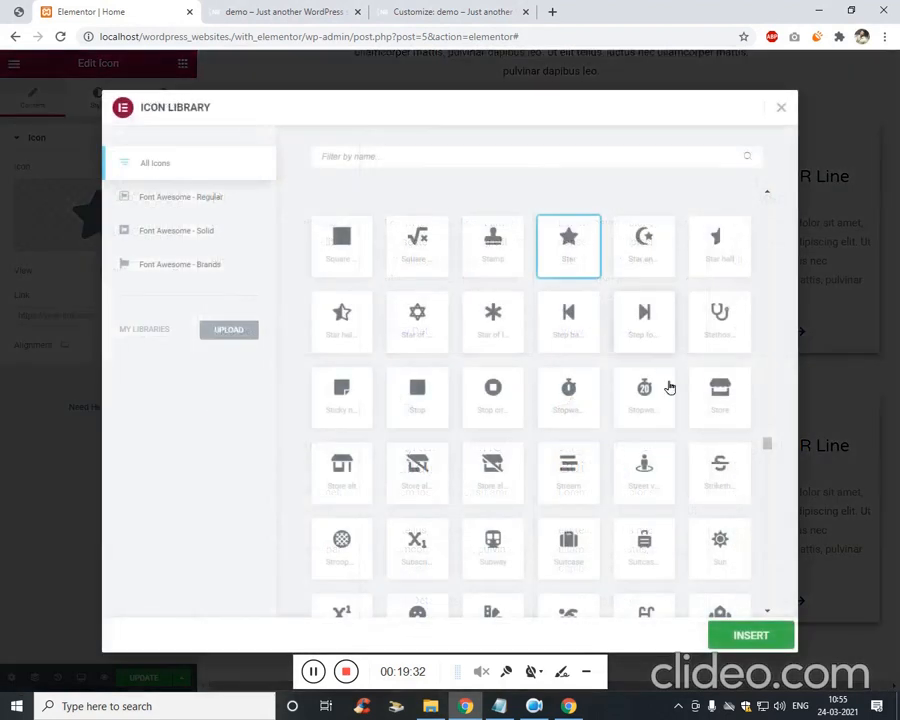
{"action": "left_click", "coordinate": [720, 390]}
{"action": "left_click", "coordinate": [760, 640]}
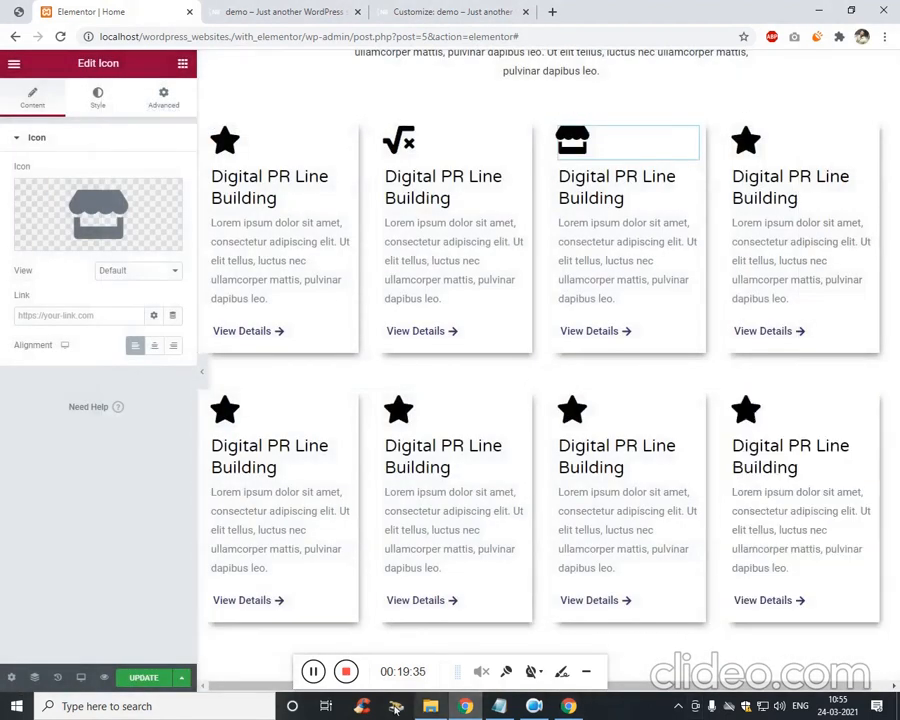
{"action": "left_click", "coordinate": [302, 683]}
{"action": "left_click", "coordinate": [313, 673]}
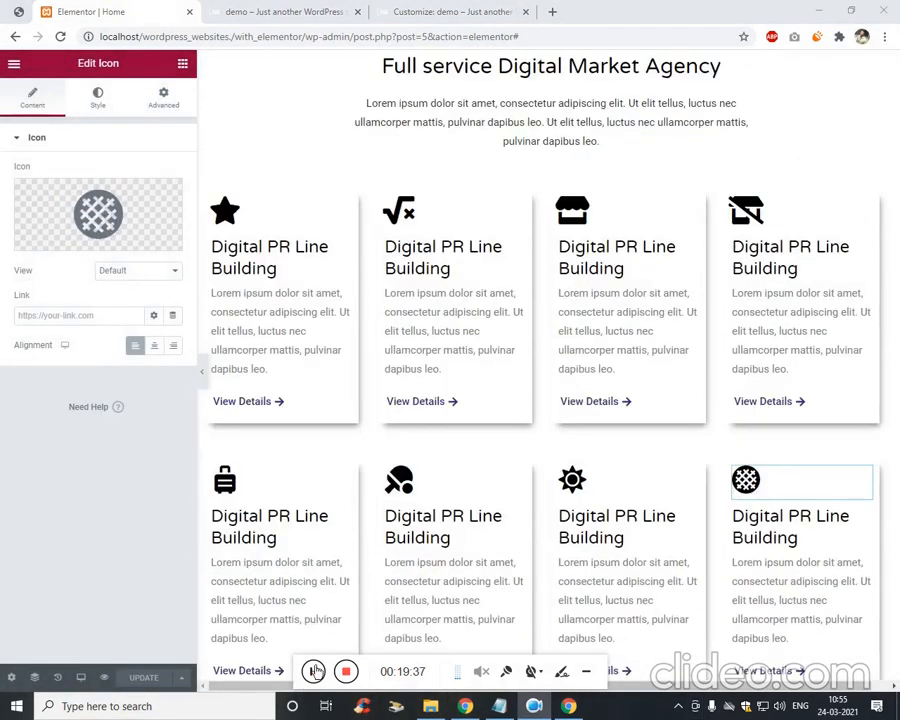
{"action": "left_click", "coordinate": [292, 11]}
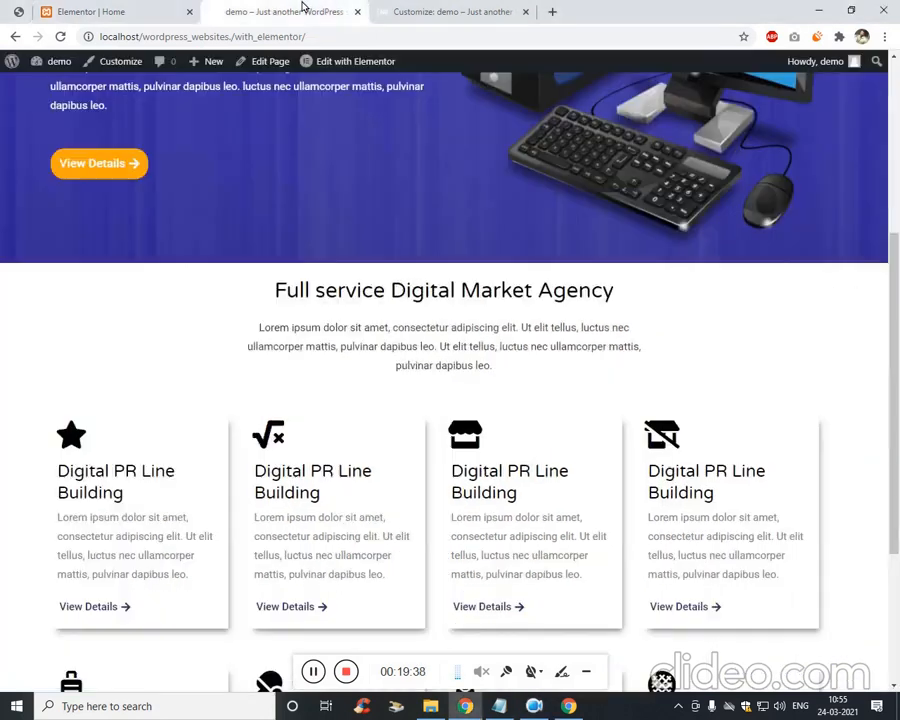
{"action": "scroll", "coordinate": [462, 335], "scroll_direction": "down", "scroll_amount": 3}
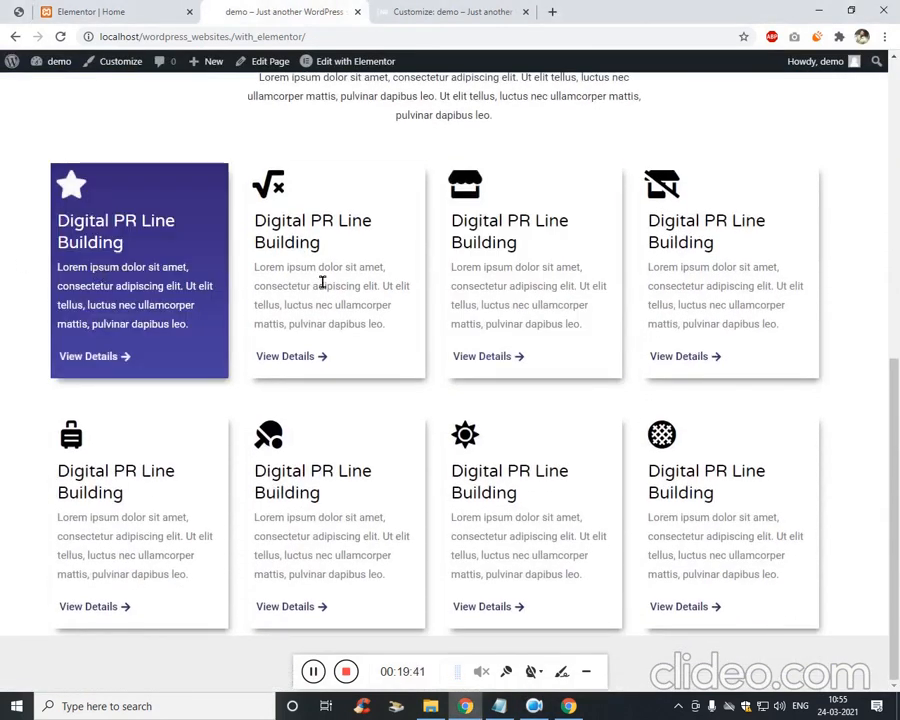
{"action": "scroll", "coordinate": [699, 446], "scroll_direction": "up", "scroll_amount": 1}
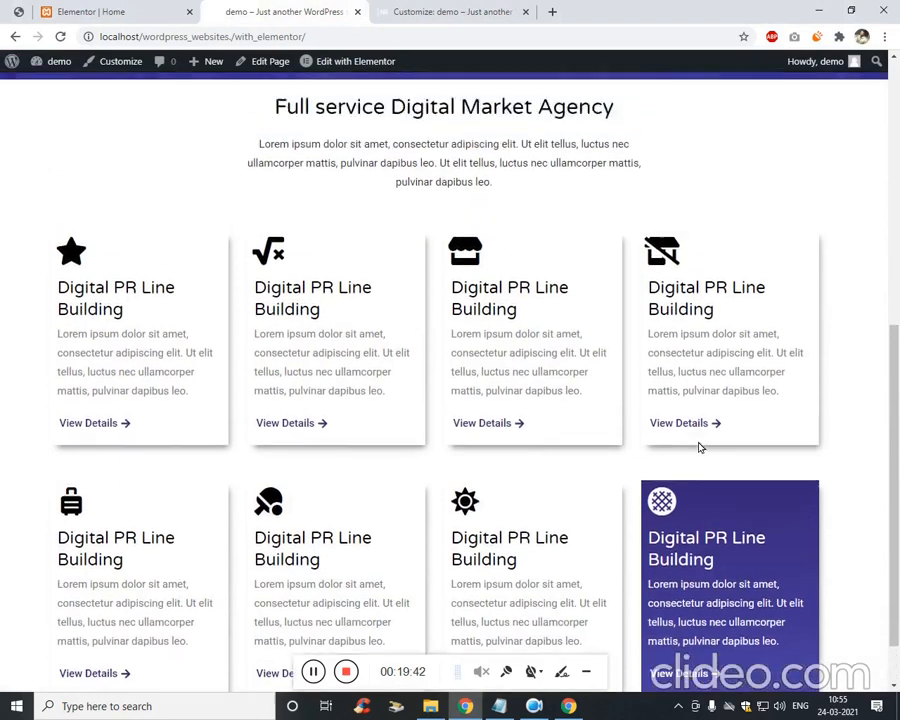
{"action": "scroll", "coordinate": [90, 317], "scroll_direction": "up", "scroll_amount": 2}
{"action": "scroll", "coordinate": [96, 334], "scroll_direction": "down", "scroll_amount": 3}
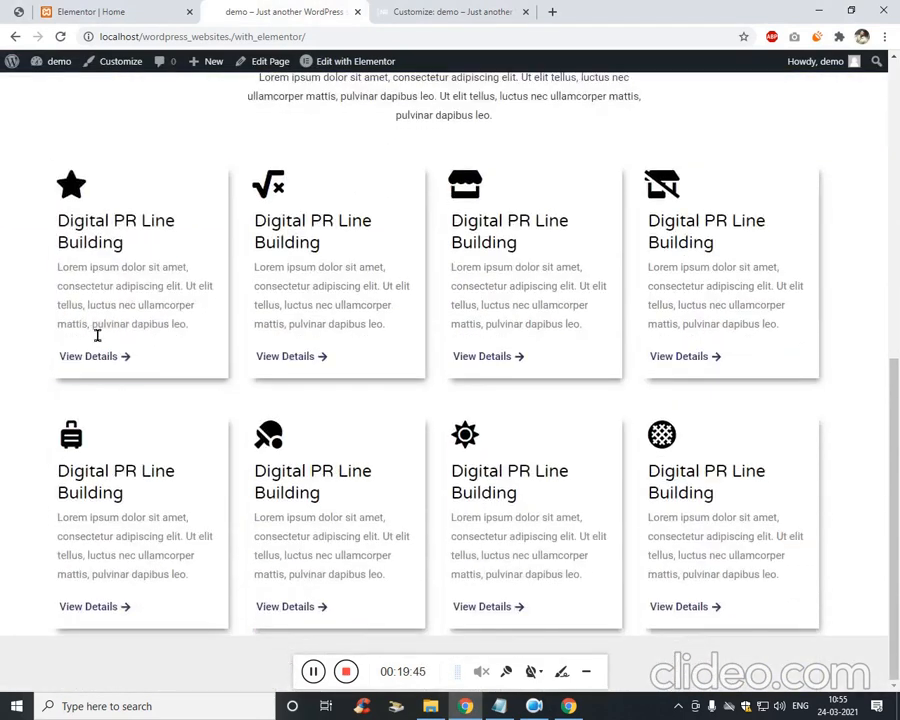
{"action": "scroll", "coordinate": [97, 332], "scroll_direction": "up", "scroll_amount": 3}
{"action": "scroll", "coordinate": [32, 318], "scroll_direction": "up", "scroll_amount": 4}
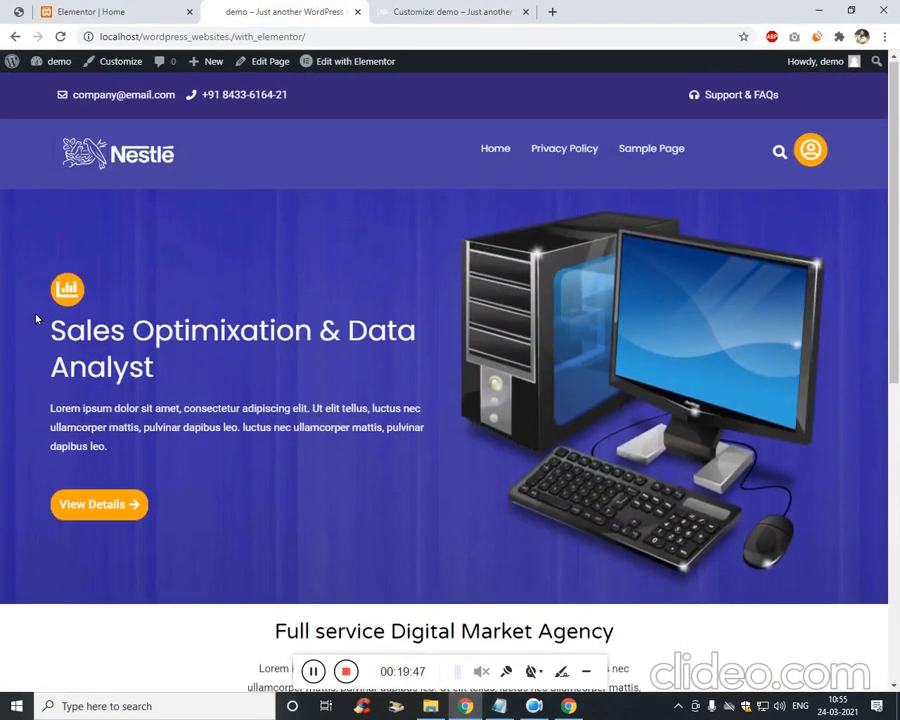
{"action": "scroll", "coordinate": [36, 320], "scroll_direction": "down", "scroll_amount": 3}
{"action": "scroll", "coordinate": [36, 320], "scroll_direction": "down", "scroll_amount": 3}
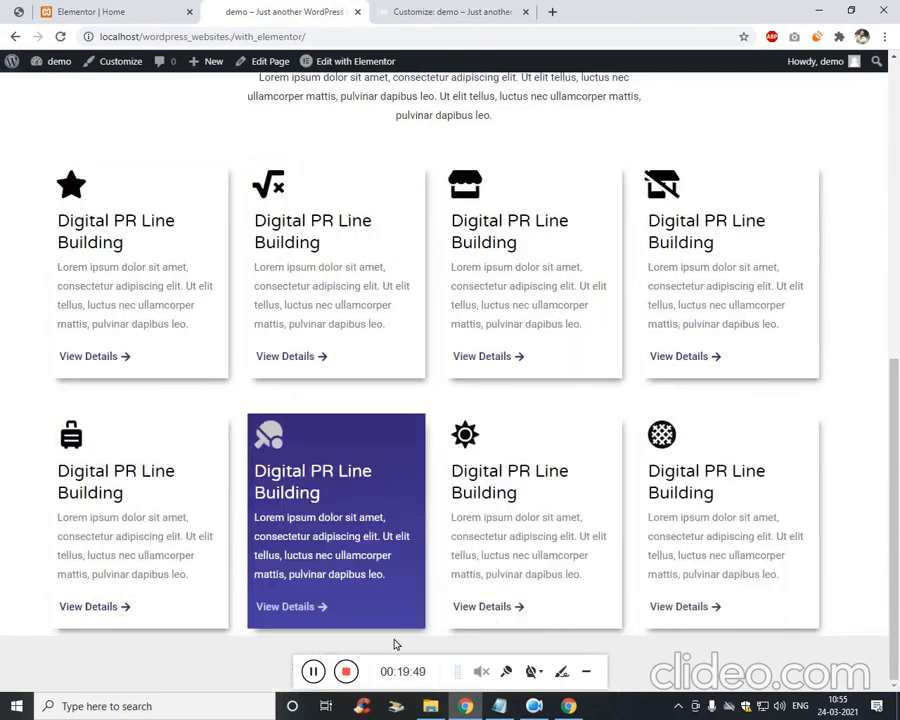
{"action": "left_click", "coordinate": [37, 9]}
{"action": "scroll", "coordinate": [524, 323], "scroll_direction": "down", "scroll_amount": 6}
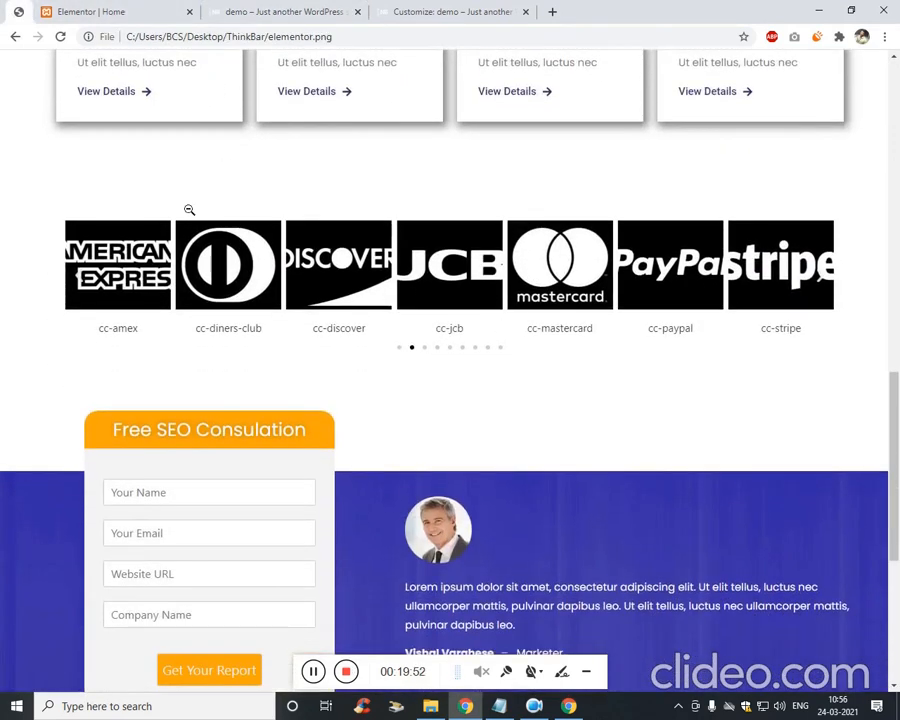
{"action": "left_click", "coordinate": [212, 8]}
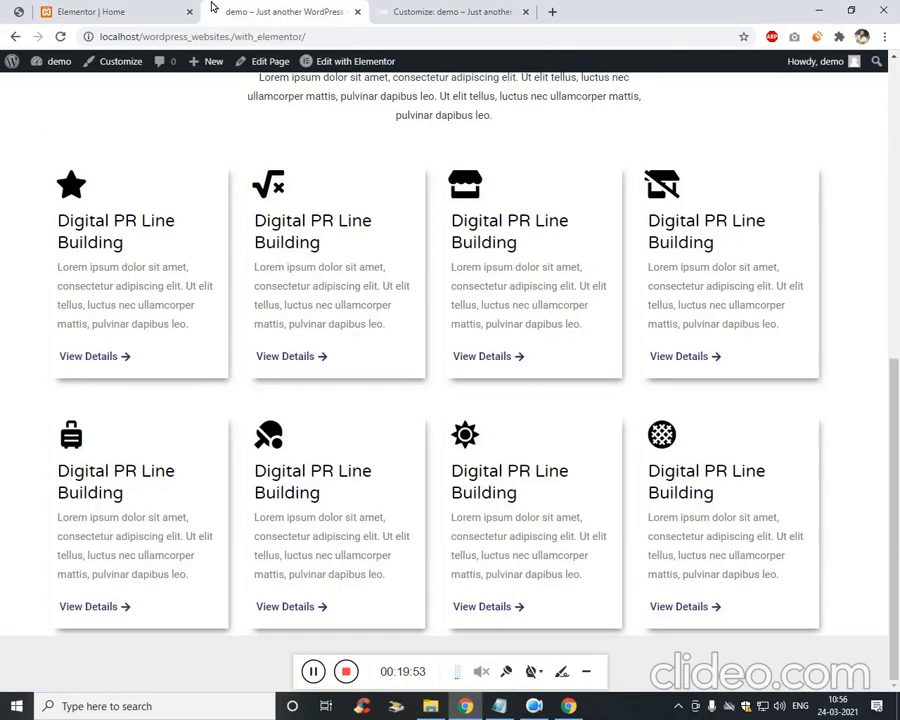
{"action": "scroll", "coordinate": [472, 440], "scroll_direction": "up", "scroll_amount": 8}
Add a new single-column section below the card grid.
{"action": "left_click", "coordinate": [122, 8]}
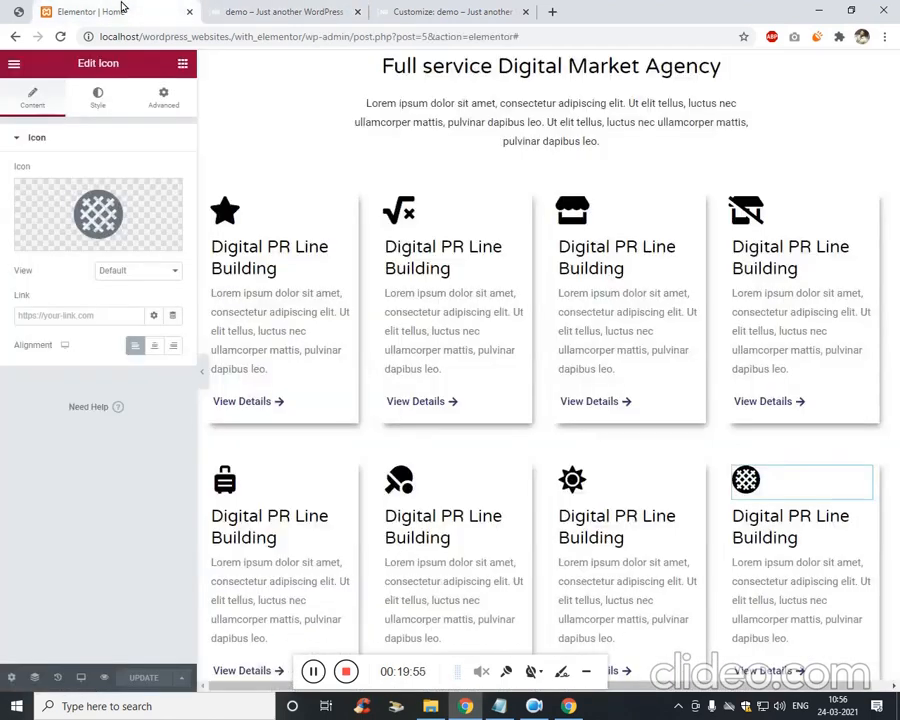
{"action": "scroll", "coordinate": [504, 352], "scroll_direction": "down", "scroll_amount": 3}
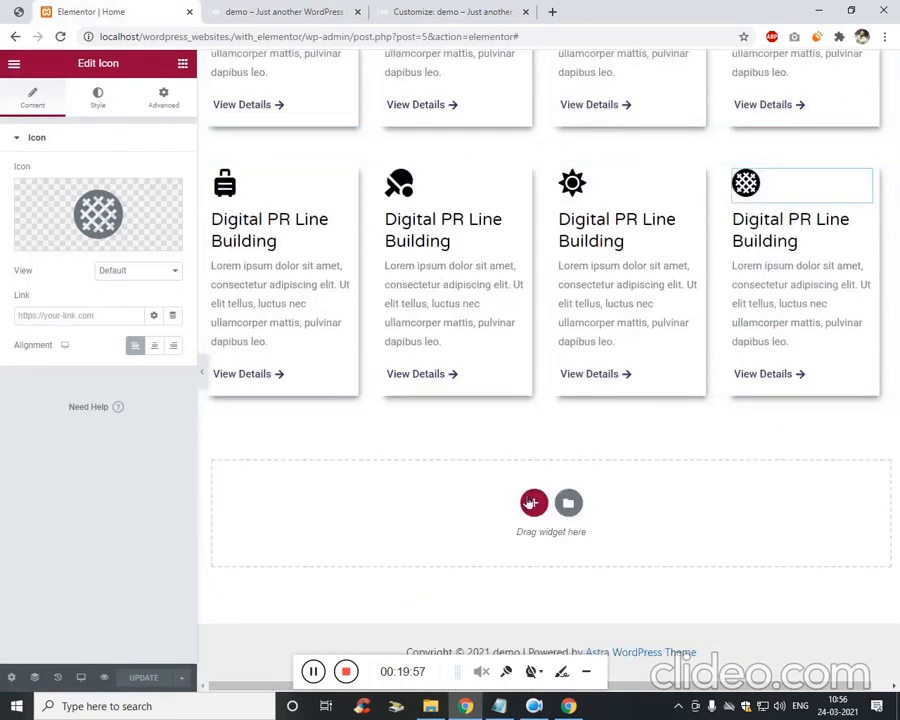
{"action": "left_click", "coordinate": [530, 498]}
{"action": "left_click", "coordinate": [375, 540]}
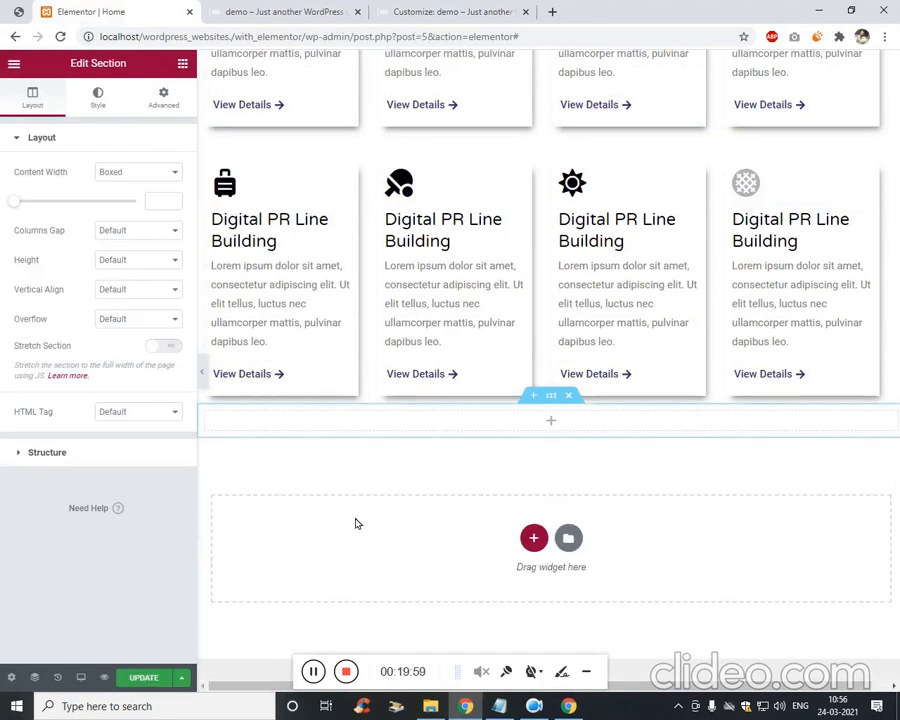
Unlink the section's margins and set top 50 and bottom 20, then search widgets for image carousel.
{"action": "left_click", "coordinate": [164, 100]}
{"action": "left_click", "coordinate": [44, 192]}
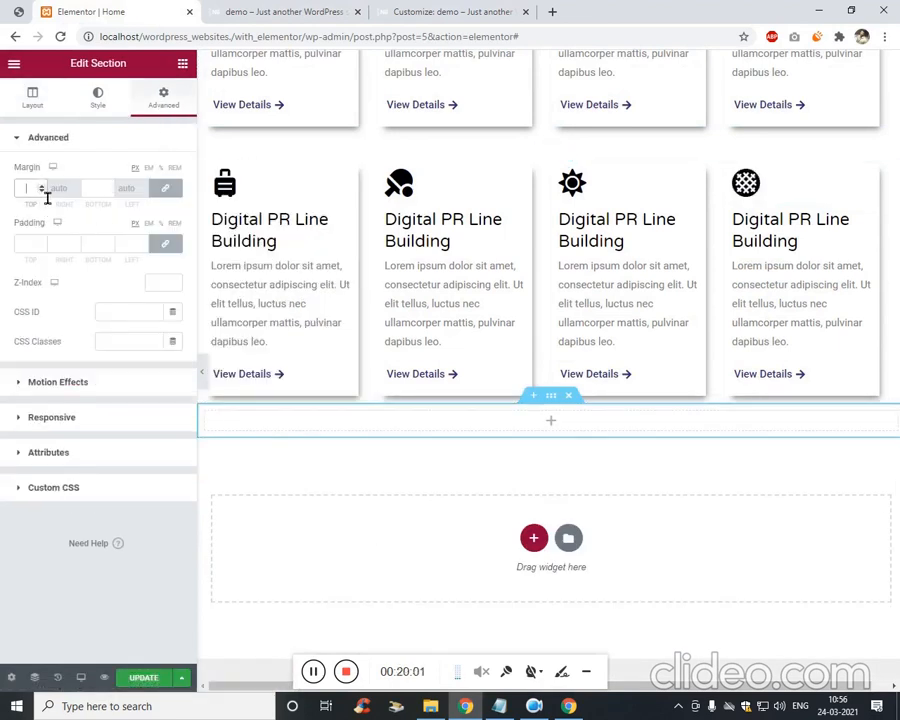
{"action": "type", "text": "50"}
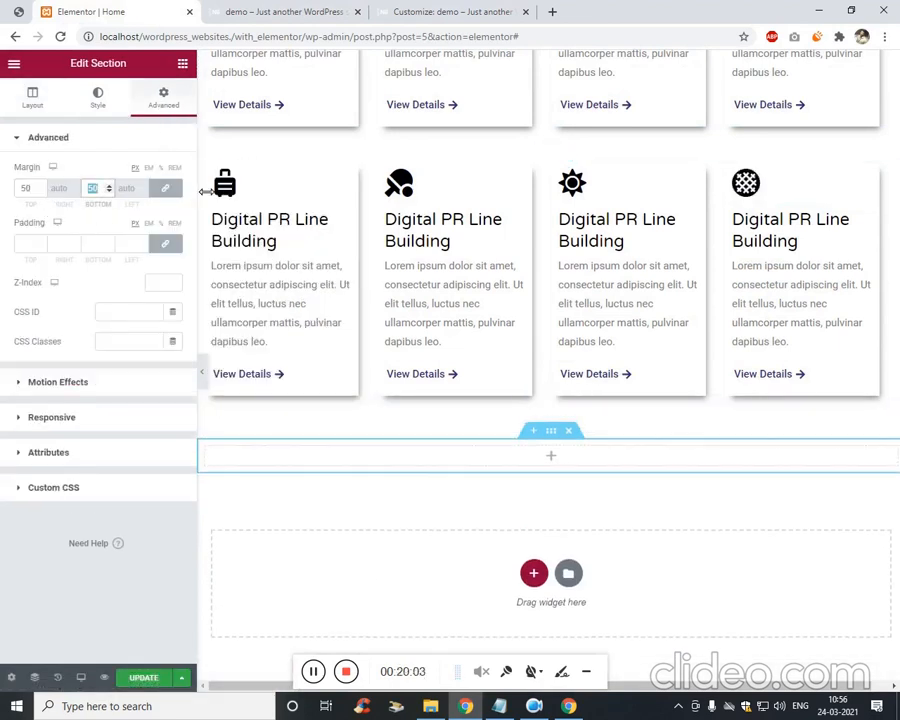
{"action": "type", "text": "0"}
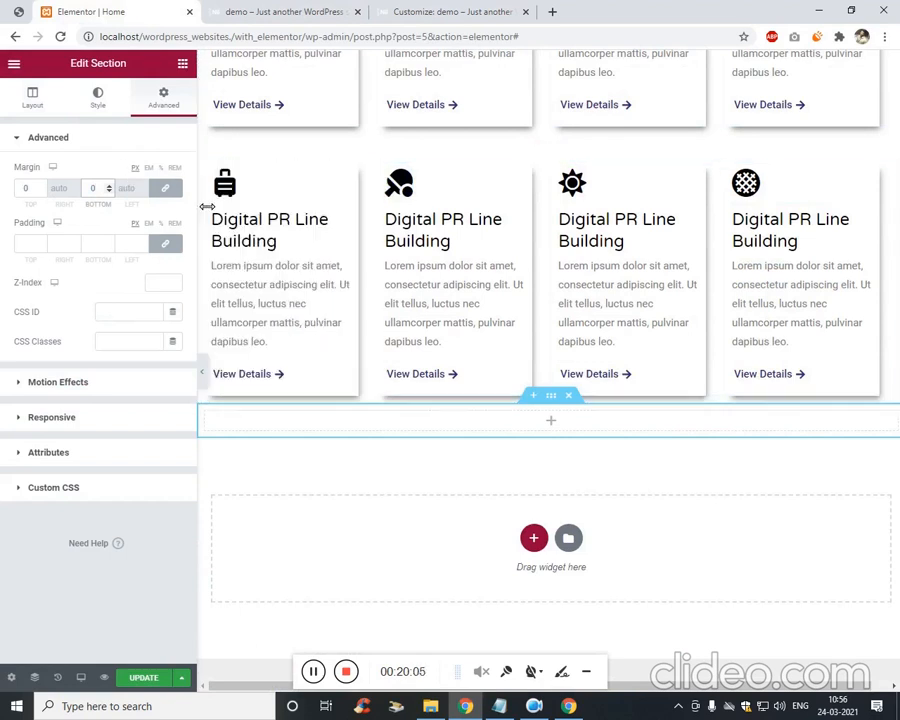
{"action": "type", "text": "20"}
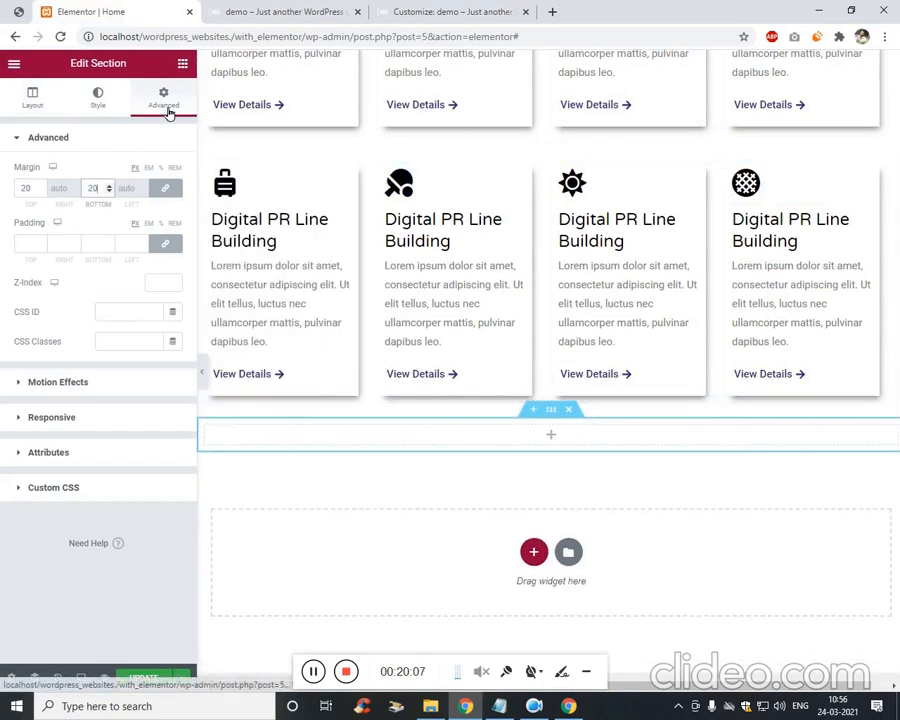
{"action": "left_click", "coordinate": [165, 188]}
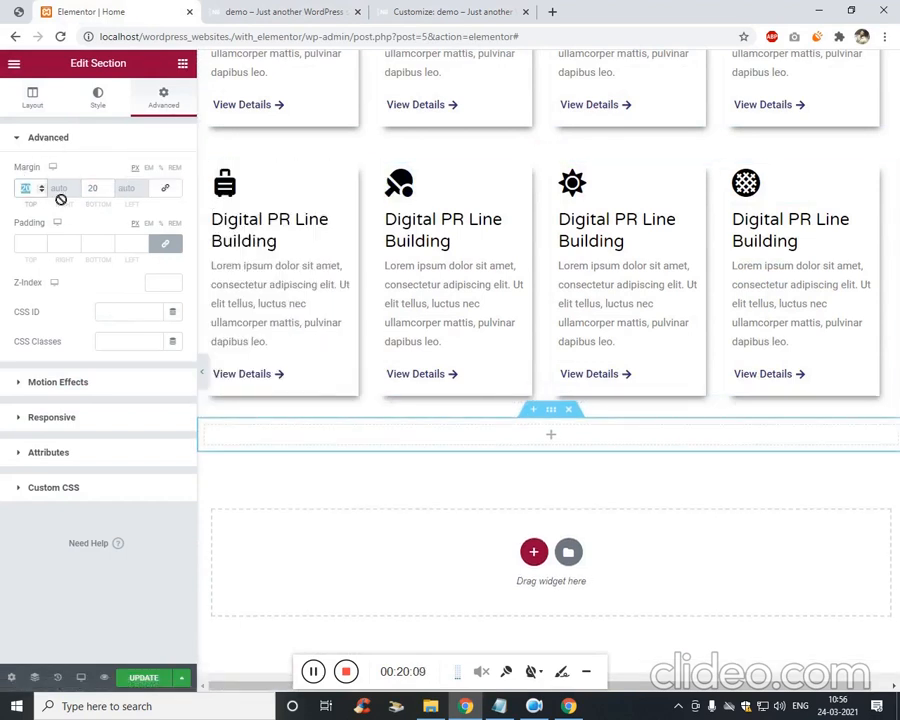
{"action": "type", "text": "50"}
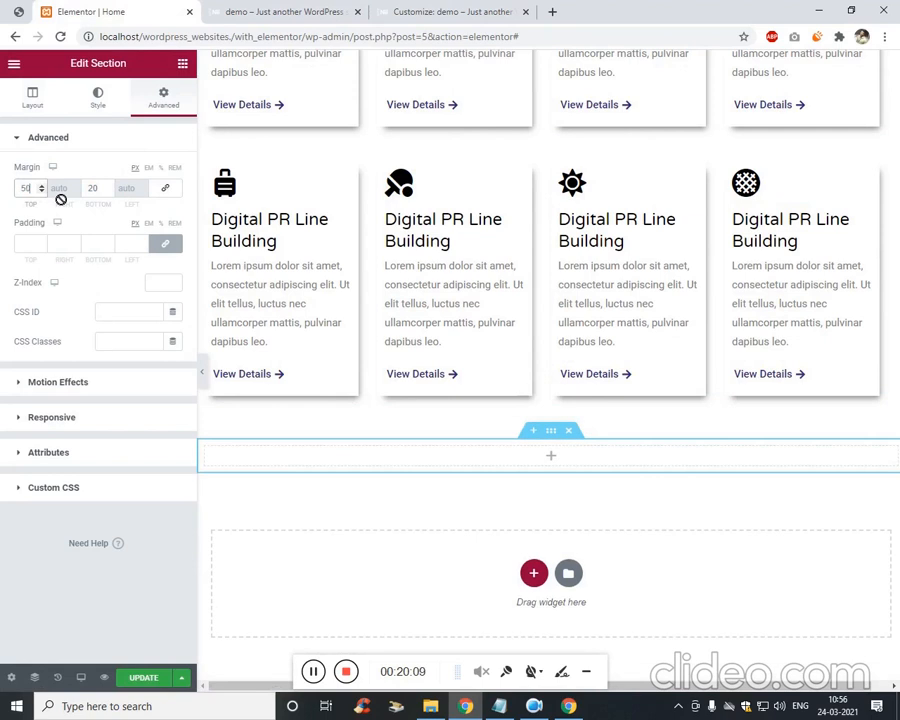
{"action": "left_click", "coordinate": [182, 63]}
{"action": "type", "text": "imag"}
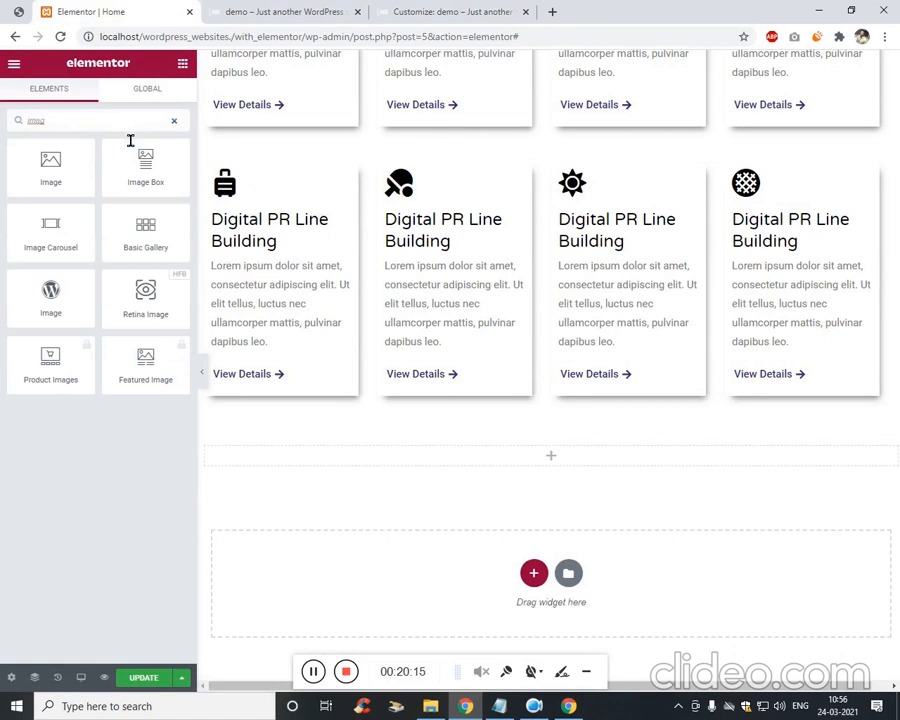
{"action": "type", "text": "car"}
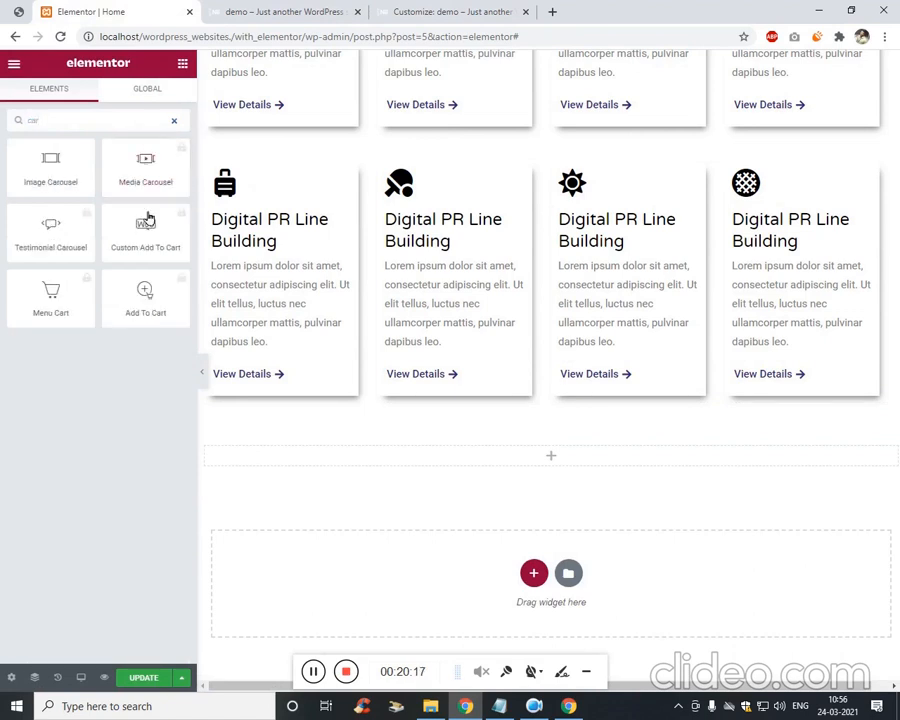
Place an Image Carousel in the section with an uploaded gallery of nine payment logos.
{"action": "left_click_drag", "start_coordinate": [71, 193], "coordinate": [576, 462]}
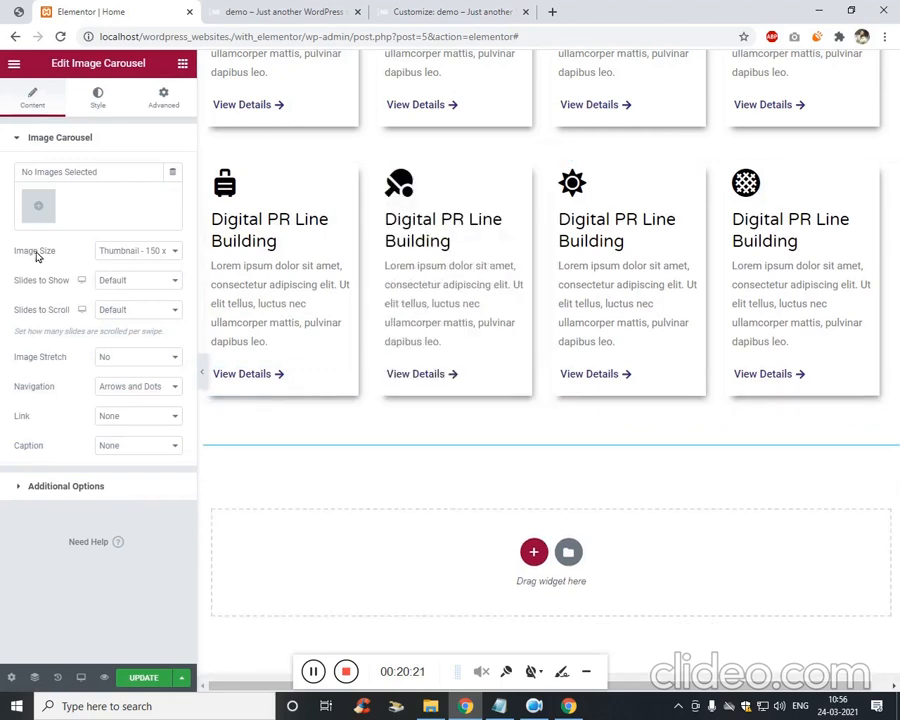
{"action": "left_click", "coordinate": [37, 209]}
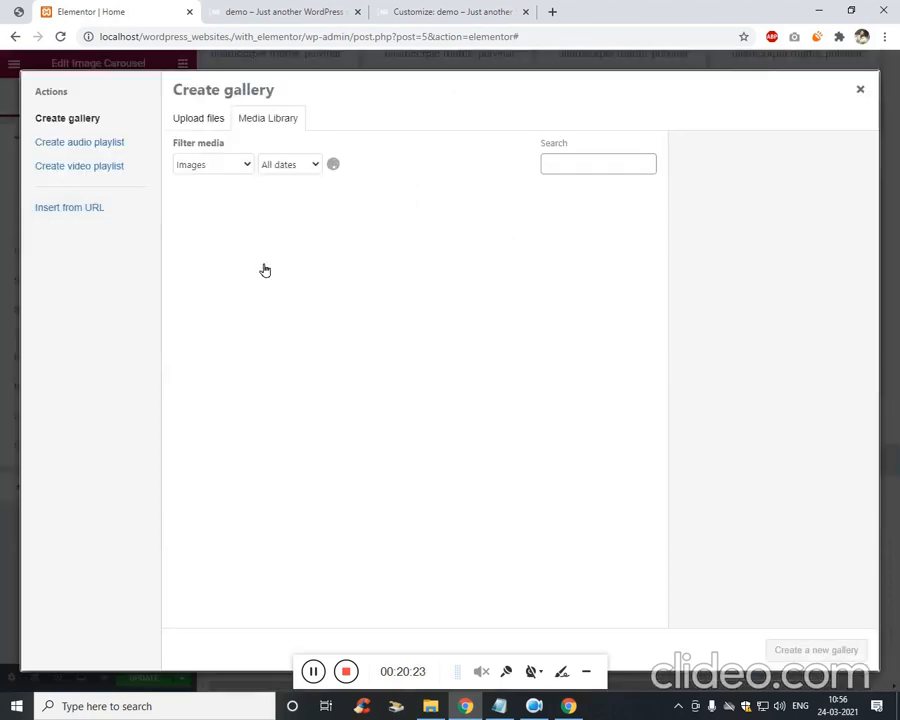
{"action": "left_click", "coordinate": [214, 122]}
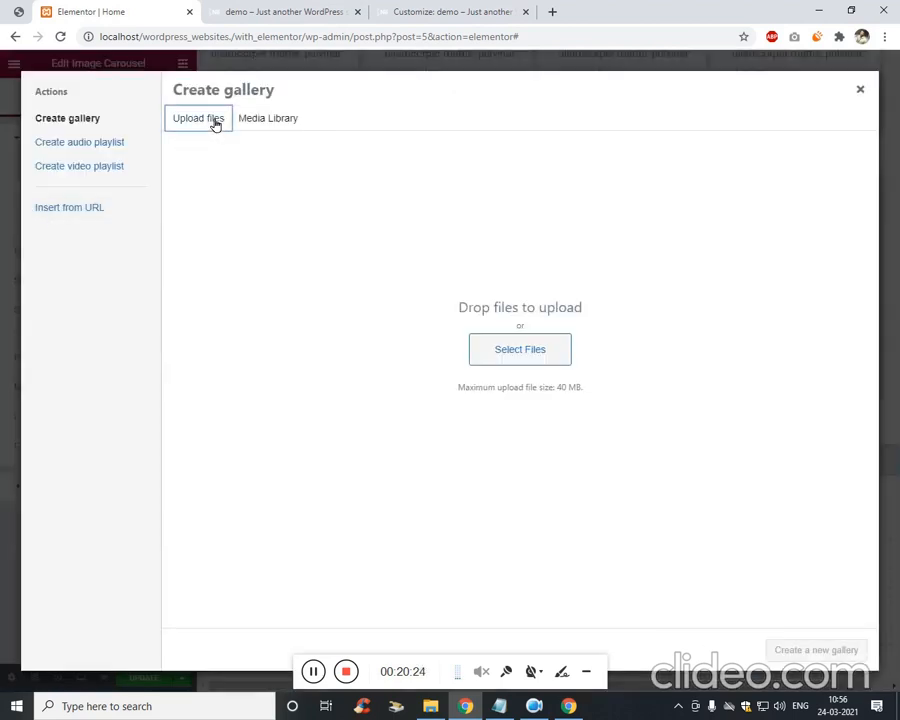
{"action": "left_click", "coordinate": [524, 360]}
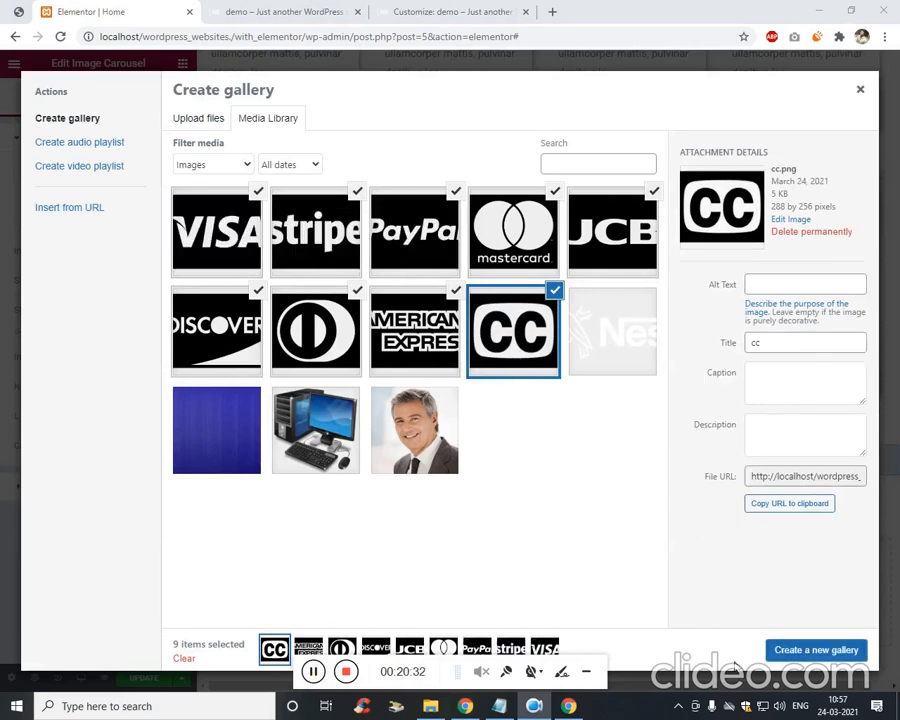
{"action": "left_click", "coordinate": [805, 653]}
{"action": "left_click", "coordinate": [831, 652]}
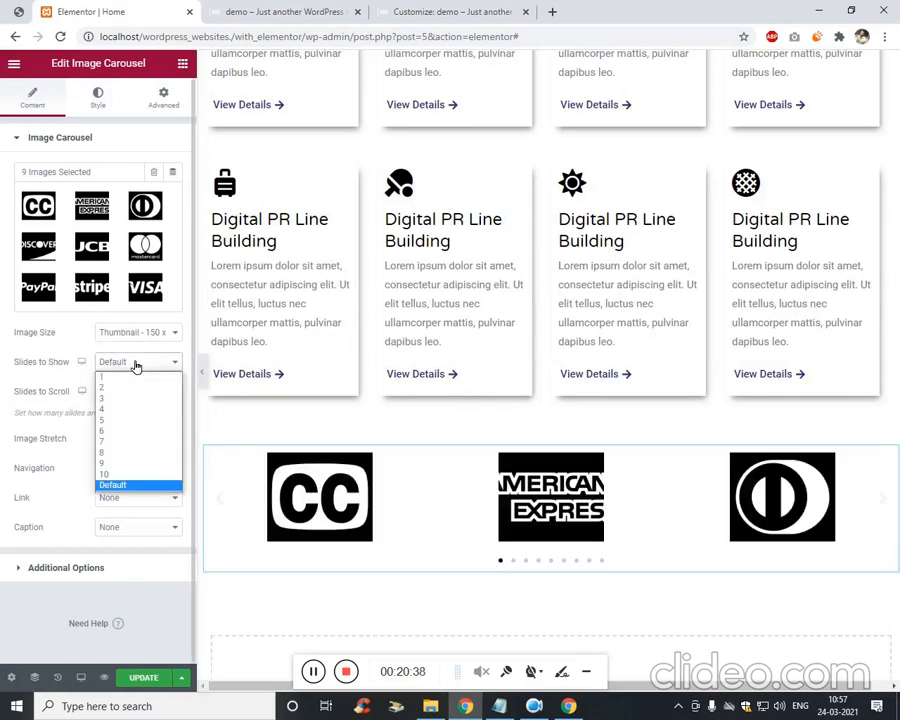
Set the carousel to show 6 slides and scroll 2, then view the live page.
{"action": "left_click", "coordinate": [127, 431]}
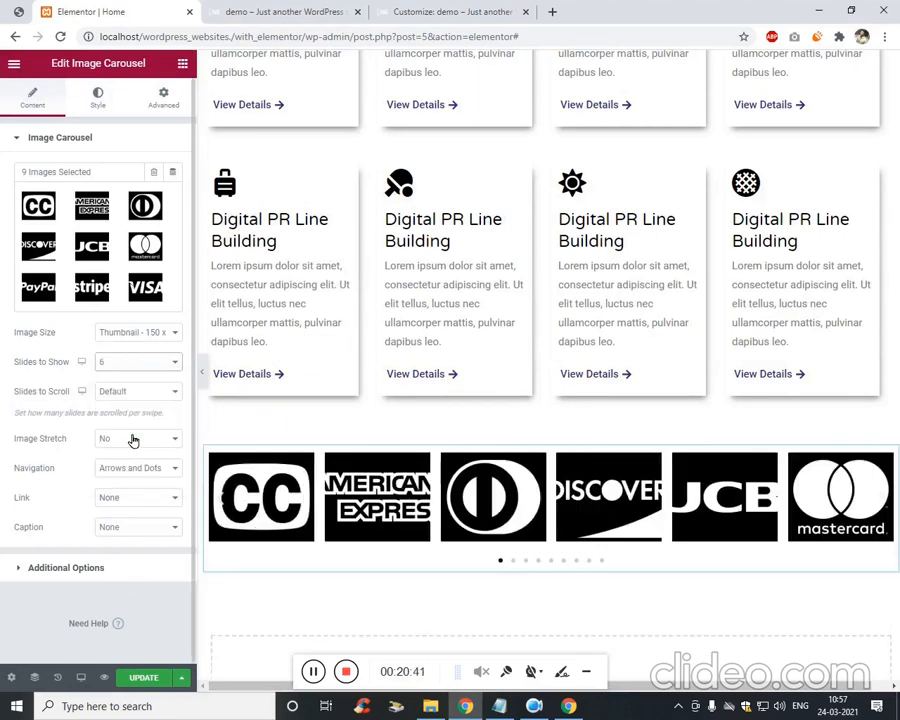
{"action": "left_click", "coordinate": [141, 392]}
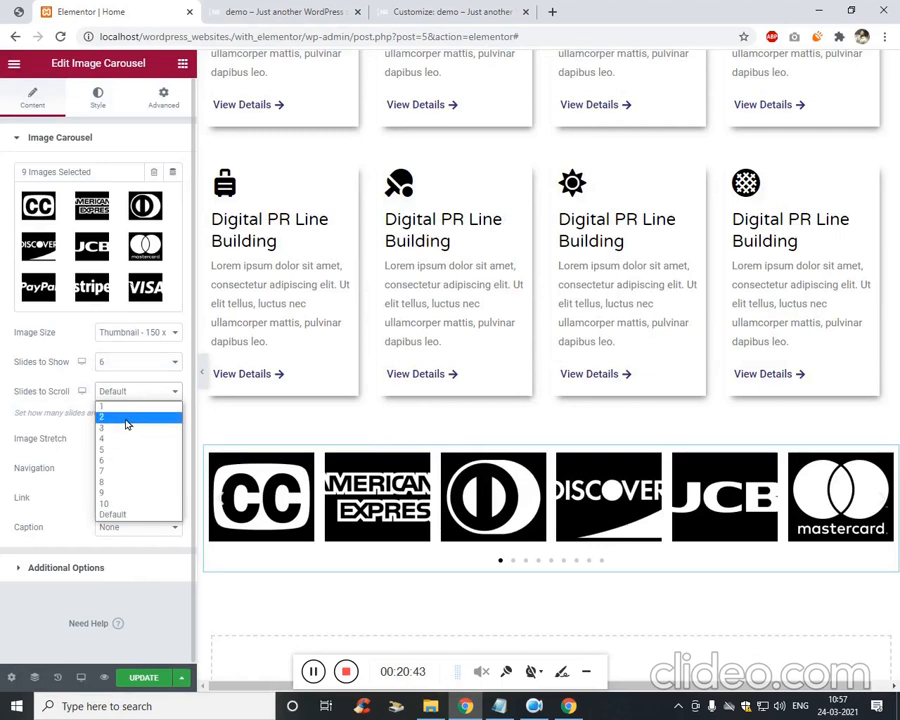
{"action": "left_click", "coordinate": [125, 418]}
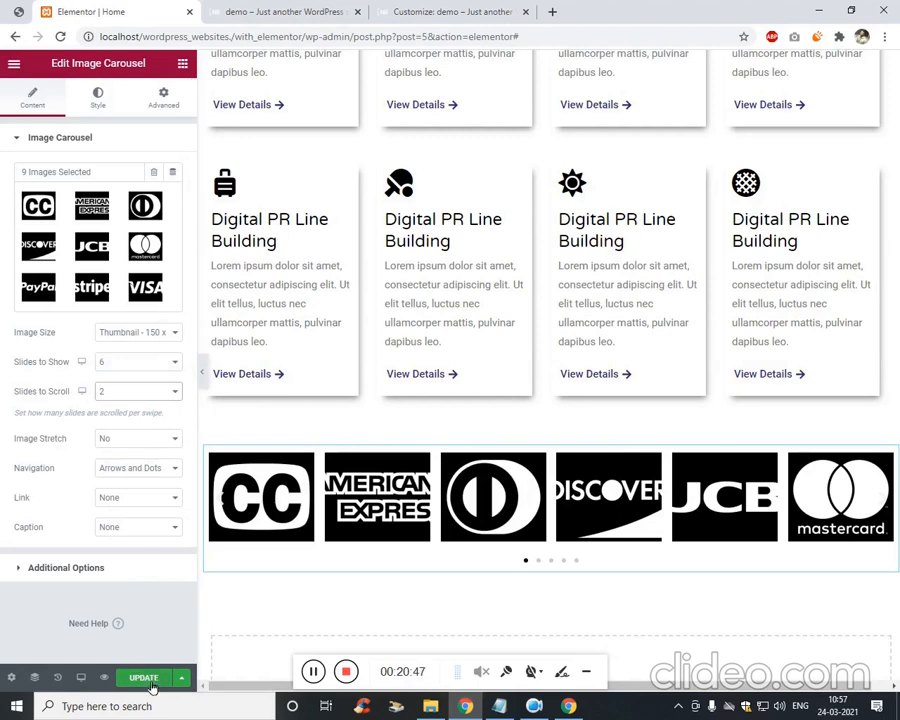
{"action": "key", "text": "ctrl+Tab"}
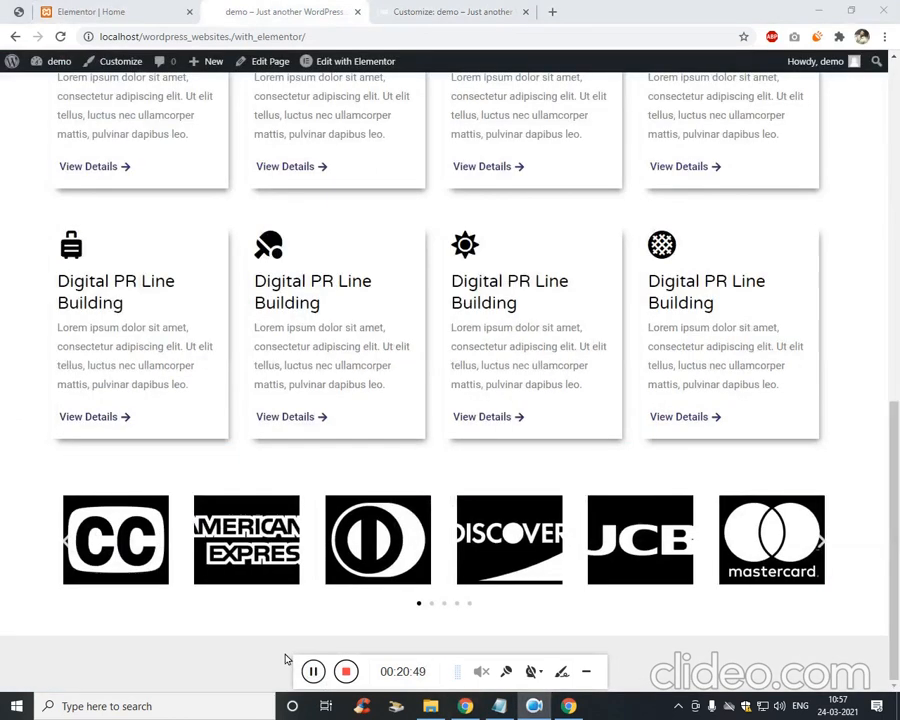
Advance the payment-logo carousel on the live page to check it works.
{"action": "left_click", "coordinate": [432, 604]}
{"action": "left_click", "coordinate": [445, 604]}
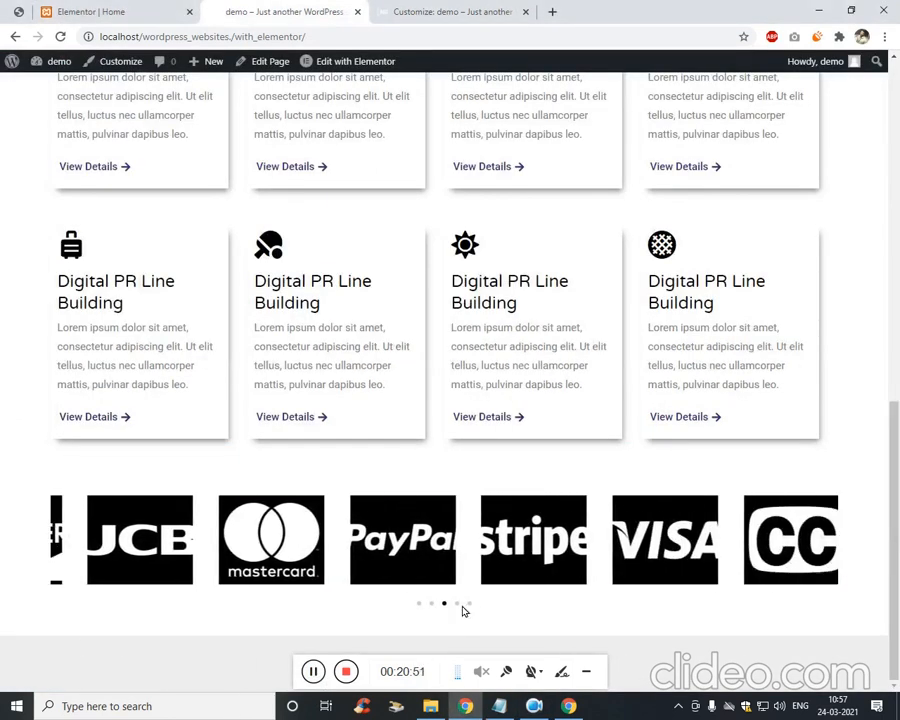
{"action": "scroll", "coordinate": [776, 311], "scroll_direction": "up", "scroll_amount": 11}
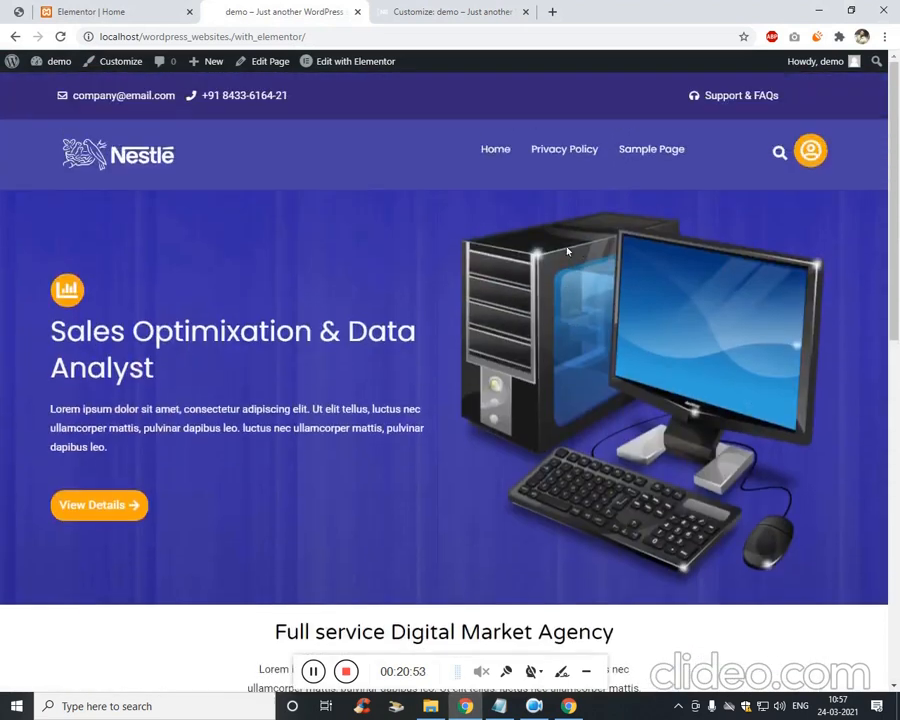
{"action": "scroll", "coordinate": [540, 259], "scroll_direction": "down", "scroll_amount": 10}
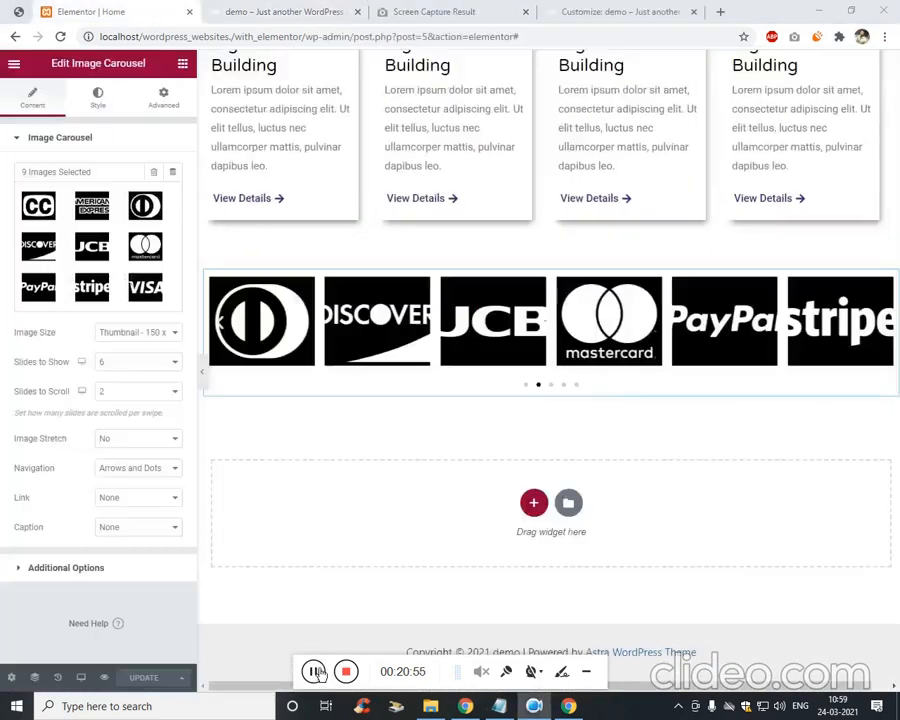
Compare with the reference design and start a new section below the carousel.
{"action": "left_click", "coordinate": [22, 14]}
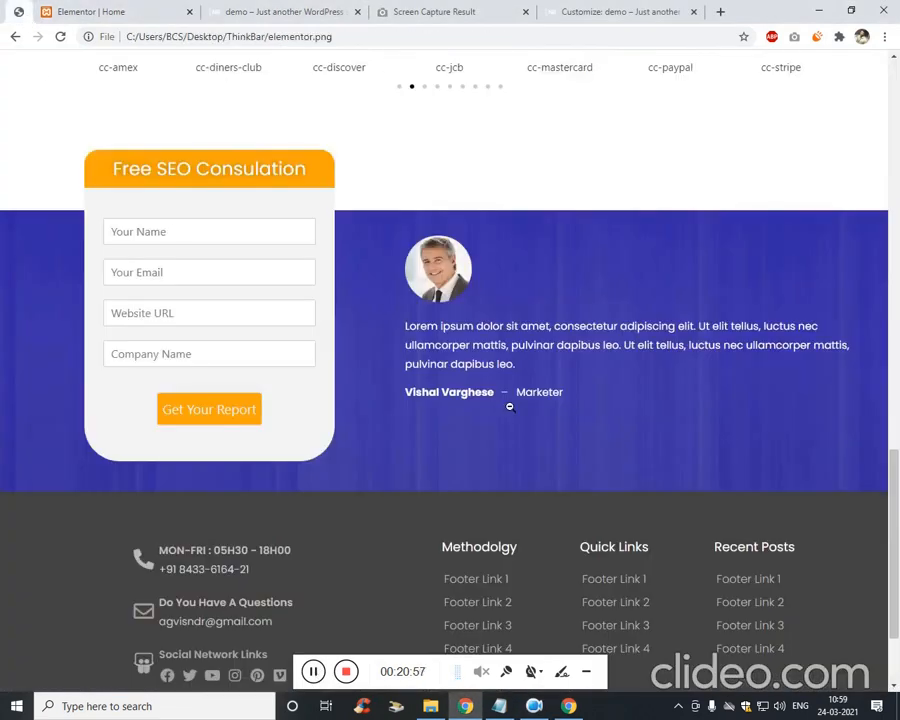
{"action": "left_click", "coordinate": [74, 10]}
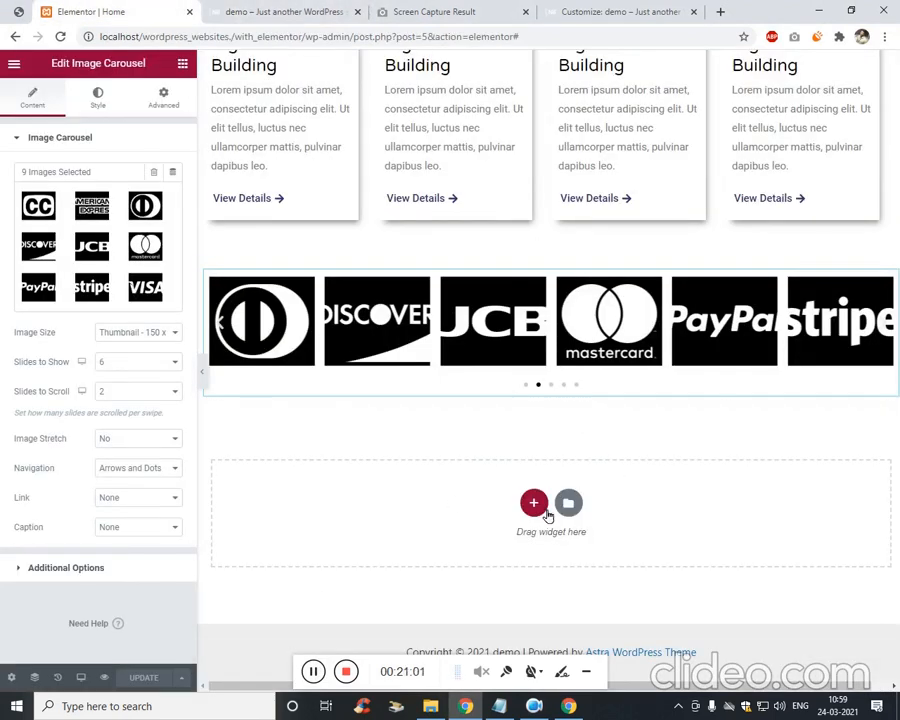
{"action": "left_click", "coordinate": [546, 508]}
Create a single-column section, duplicate it, and set its height to Min Height.
{"action": "left_click", "coordinate": [360, 538]}
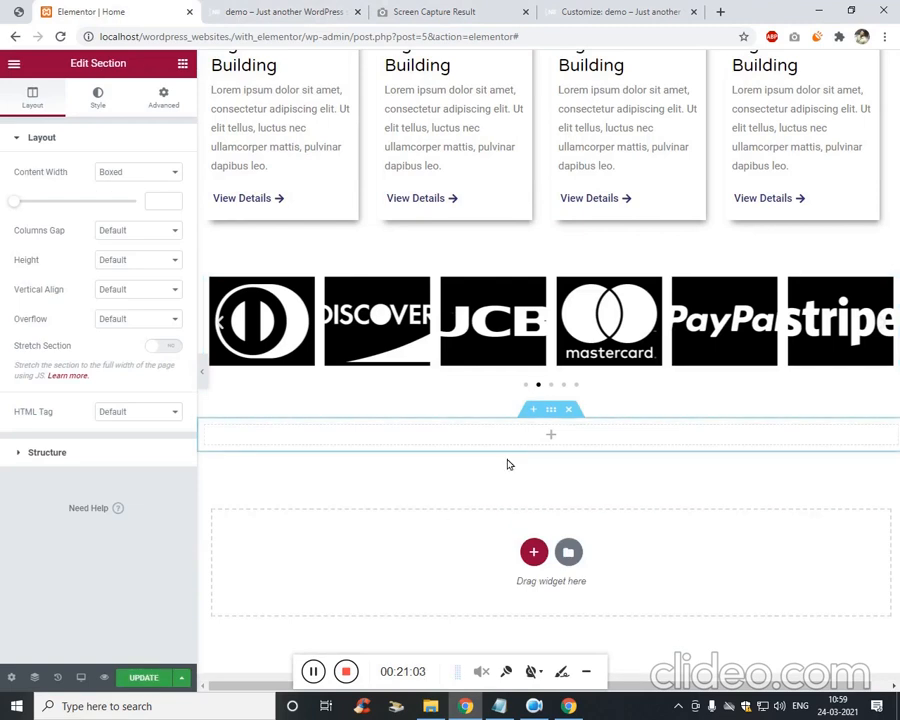
{"action": "right_click", "coordinate": [557, 416]}
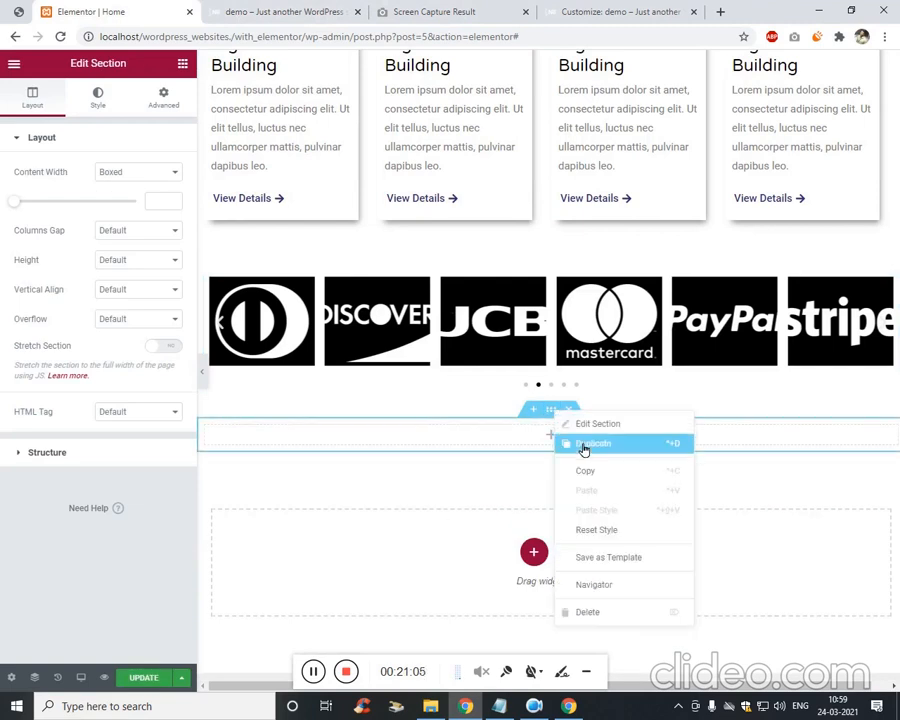
{"action": "left_click", "coordinate": [597, 430]}
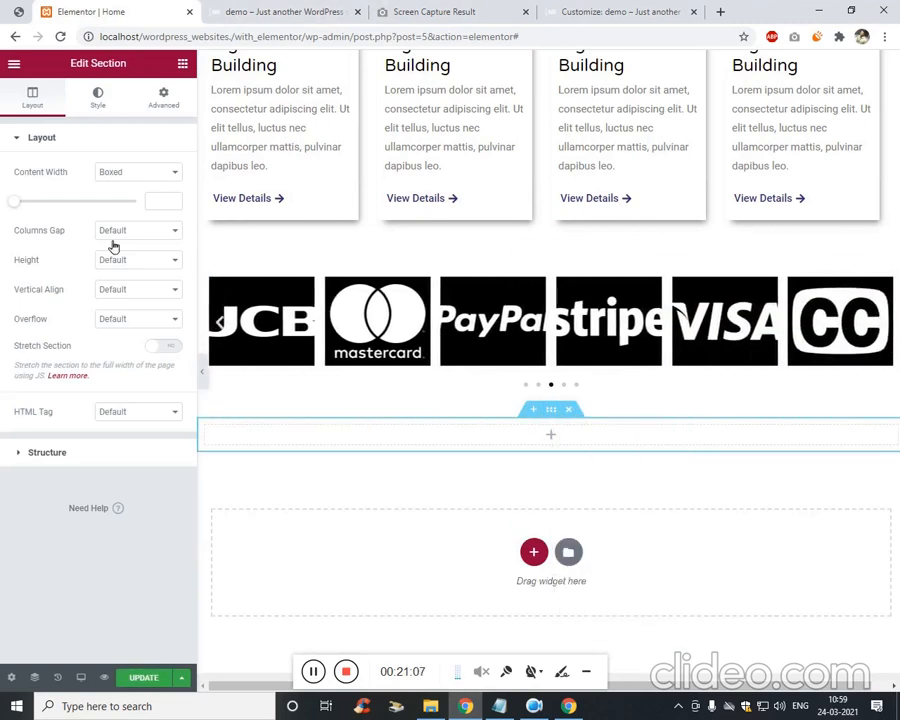
{"action": "left_click", "coordinate": [140, 259]}
{"action": "left_click", "coordinate": [143, 297]}
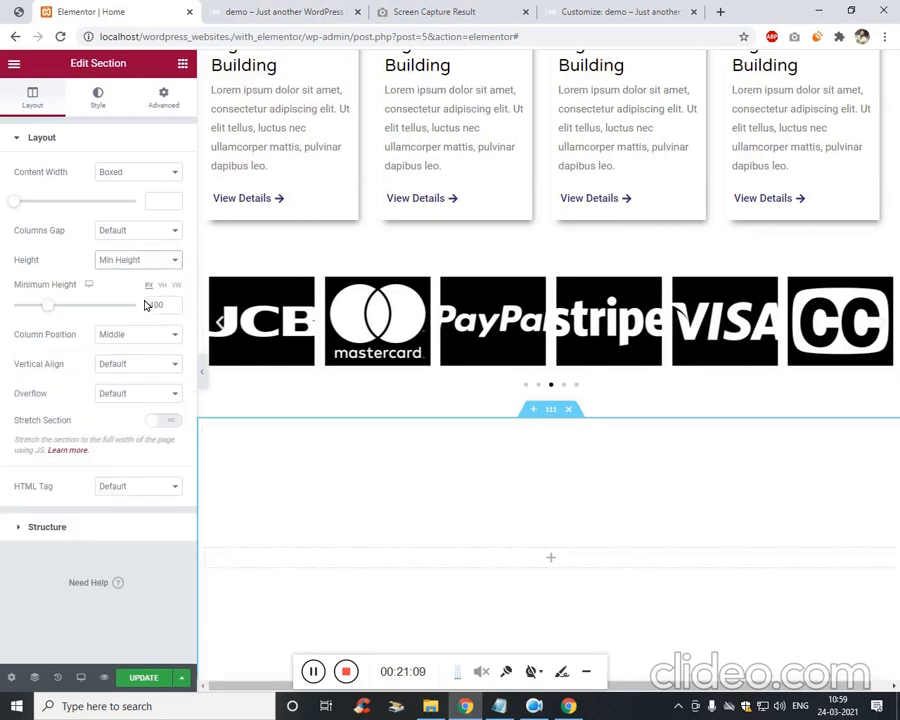
Apply the blue textured image as the section's classic background.
{"action": "left_click", "coordinate": [111, 104]}
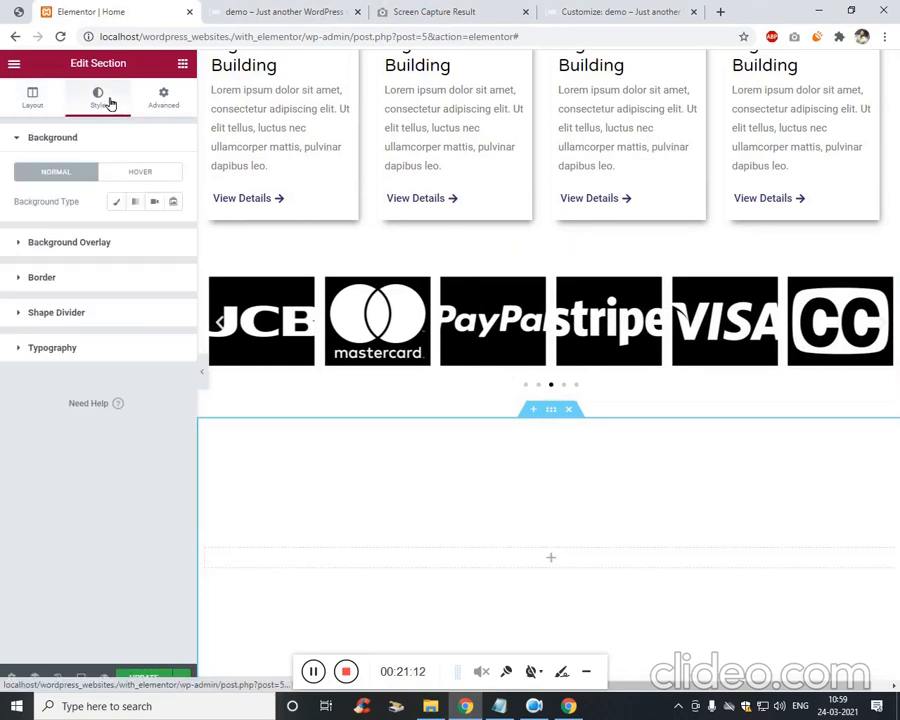
{"action": "left_click", "coordinate": [117, 203]}
{"action": "left_click", "coordinate": [114, 282]}
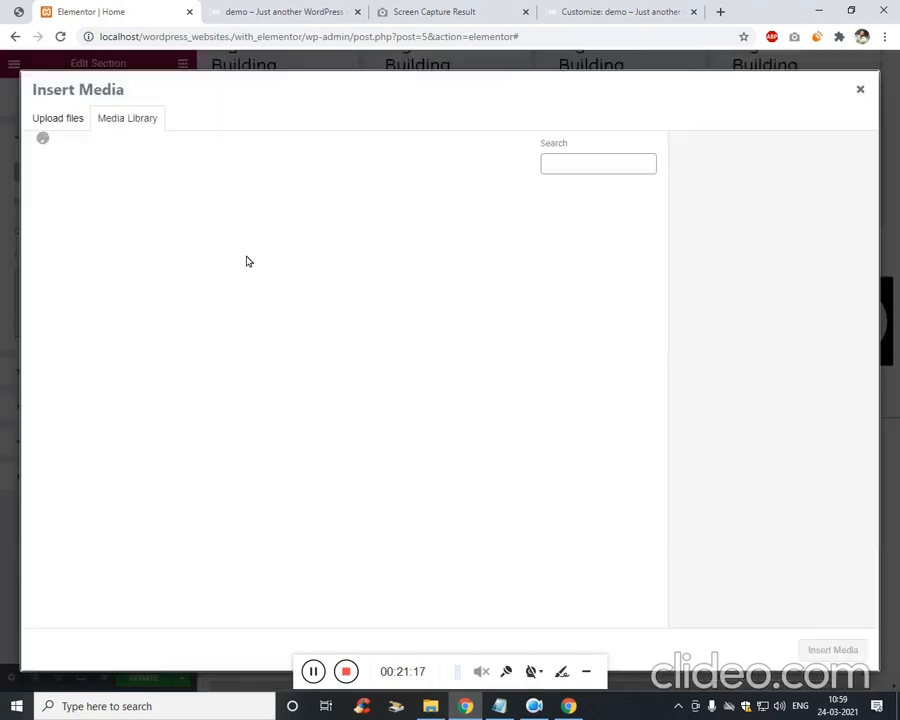
{"action": "left_click", "coordinate": [527, 345]}
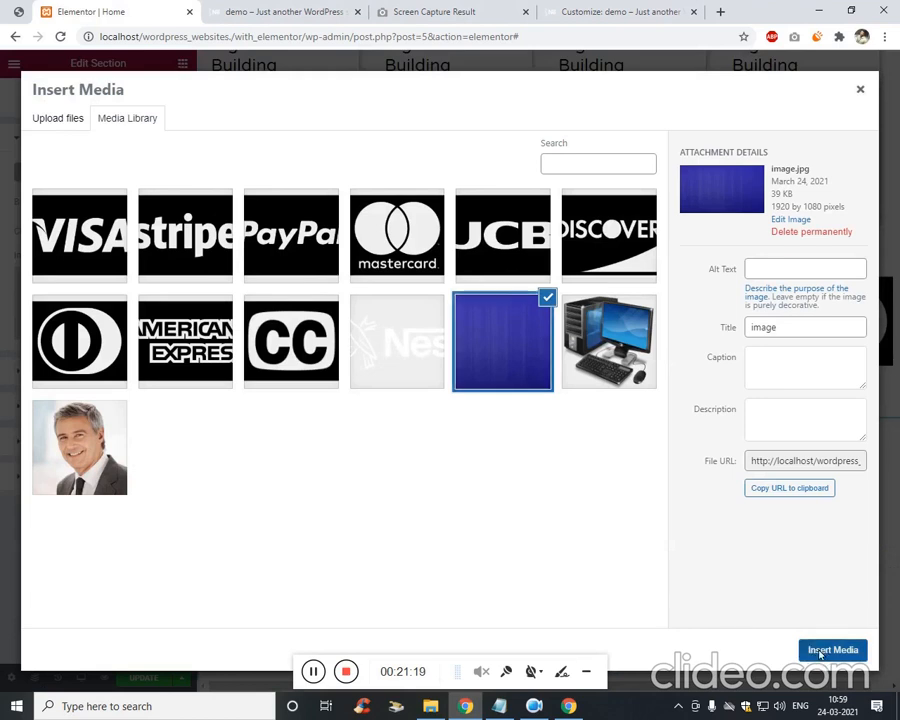
{"action": "left_click", "coordinate": [826, 648]}
{"action": "scroll", "coordinate": [374, 365], "scroll_direction": "down", "scroll_amount": 3}
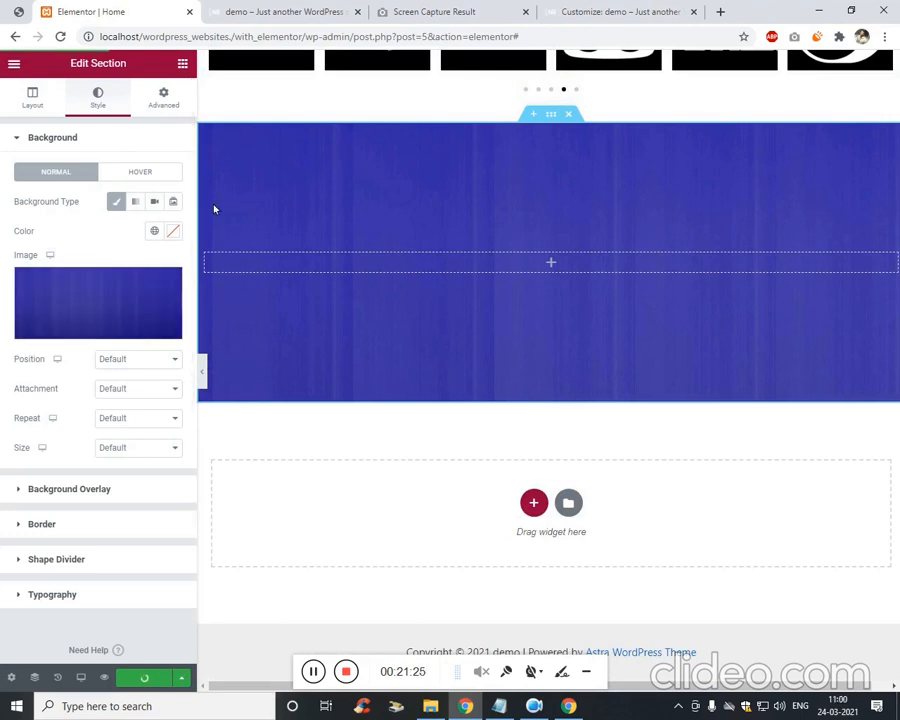
{"action": "left_click", "coordinate": [183, 64]}
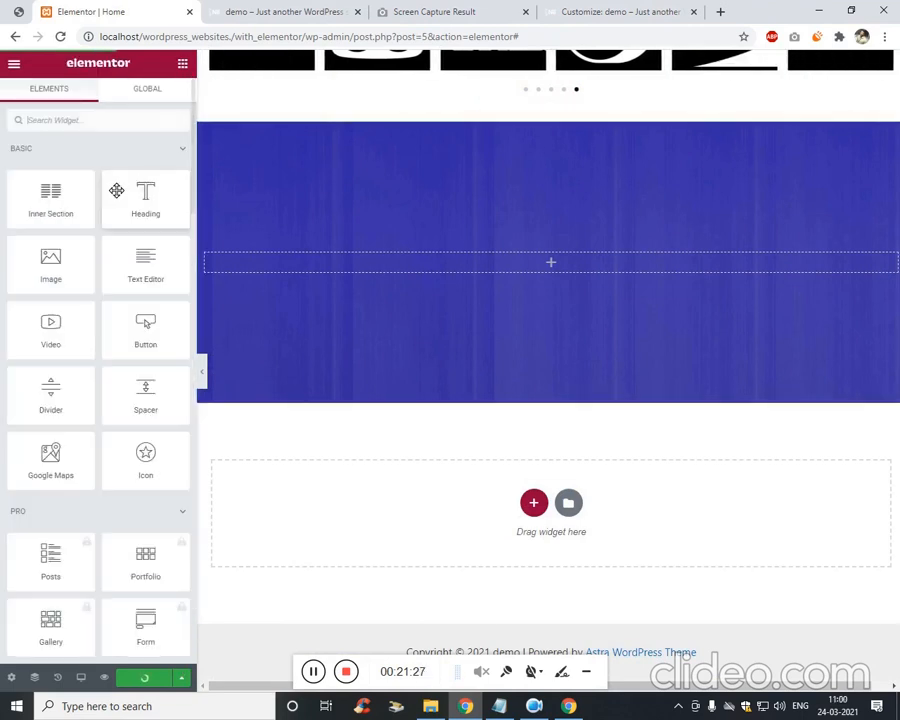
Add a two-column inner section to the blue section, checking against the reference mockup.
{"action": "left_click_drag", "start_coordinate": [54, 209], "coordinate": [364, 324]}
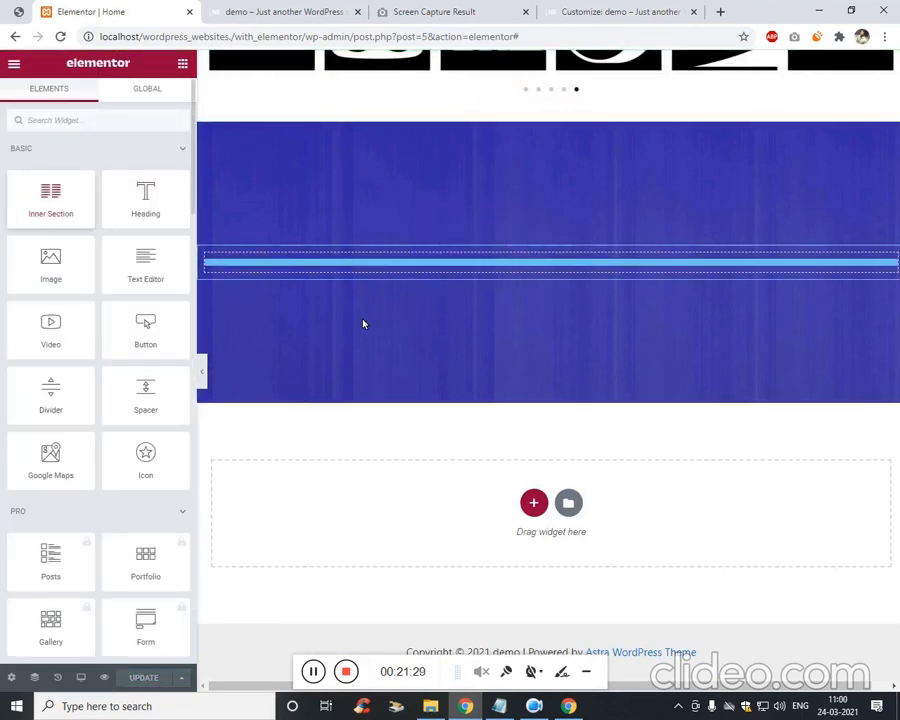
{"action": "left_click", "coordinate": [262, 11]}
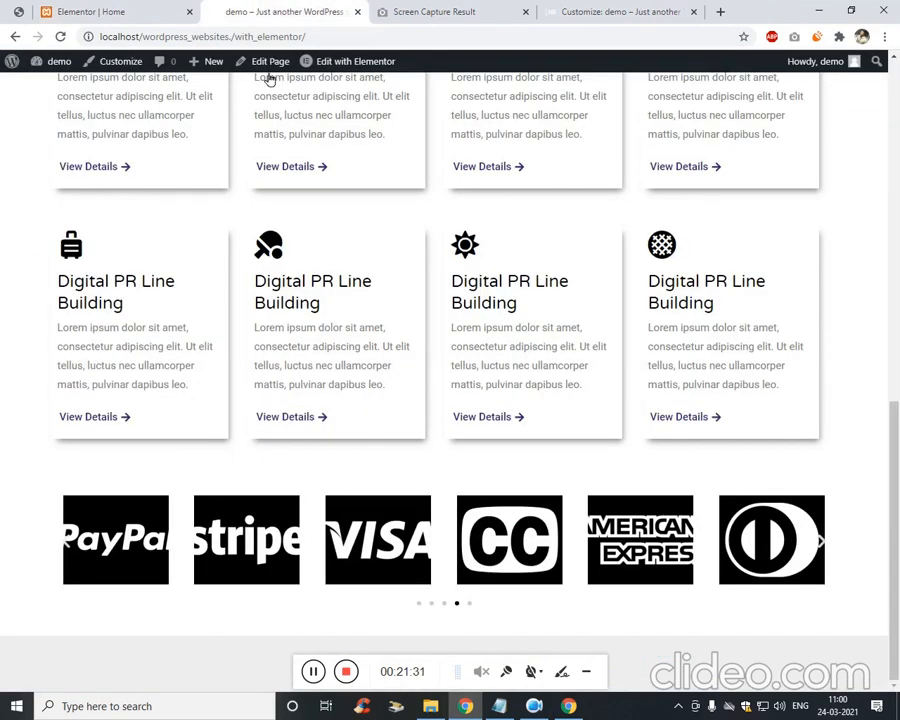
{"action": "left_click", "coordinate": [18, 11]}
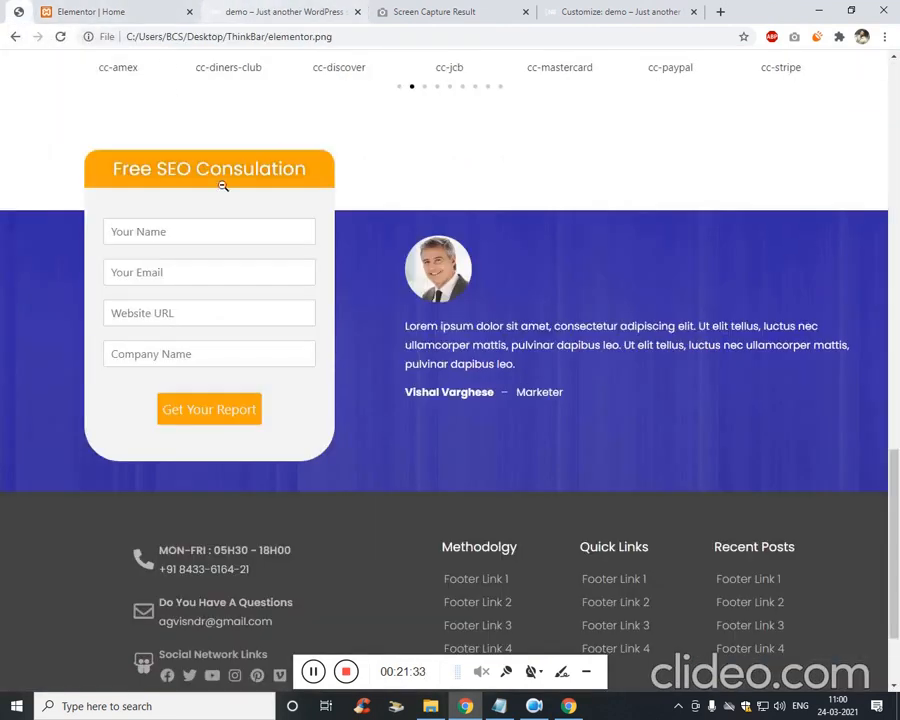
{"action": "left_click", "coordinate": [151, 9]}
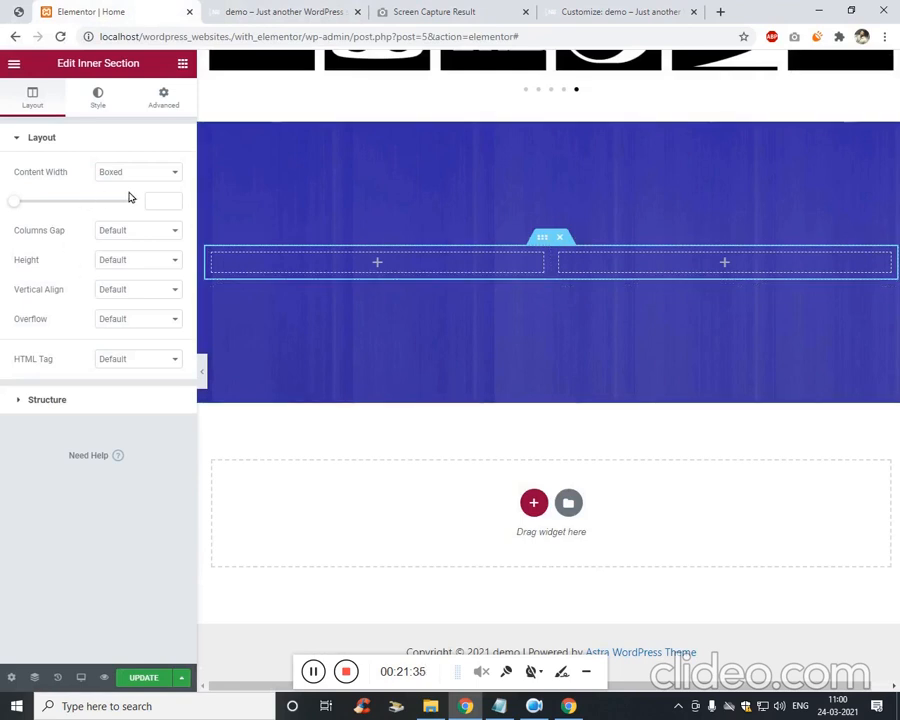
{"action": "left_click", "coordinate": [166, 106]}
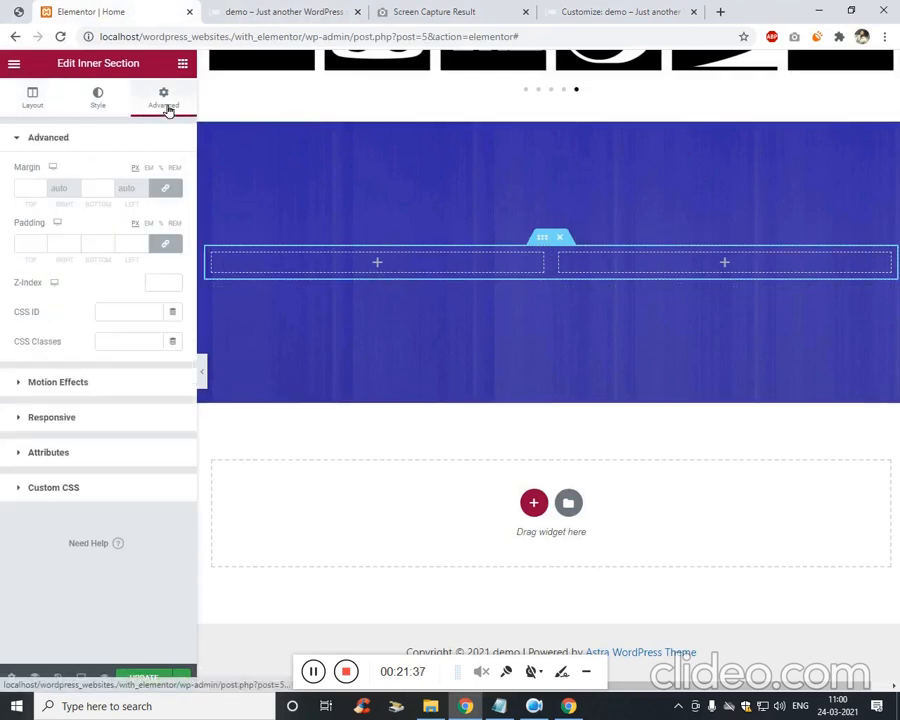
{"action": "left_click", "coordinate": [182, 63]}
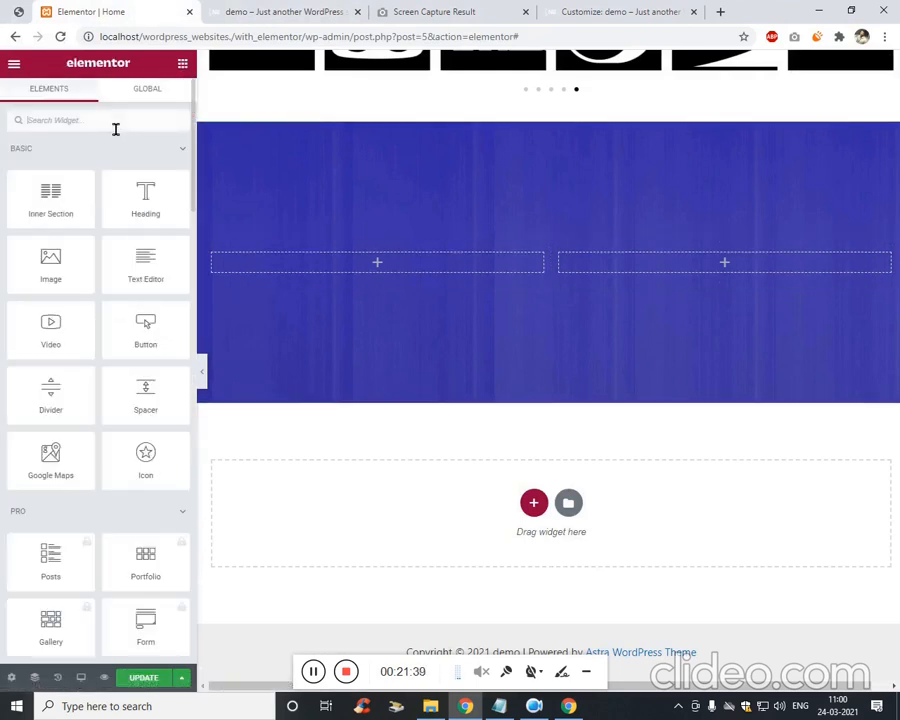
Search for the Image widget and place it in the right column.
{"action": "left_click", "coordinate": [115, 129]}
{"action": "type", "text": "img"}
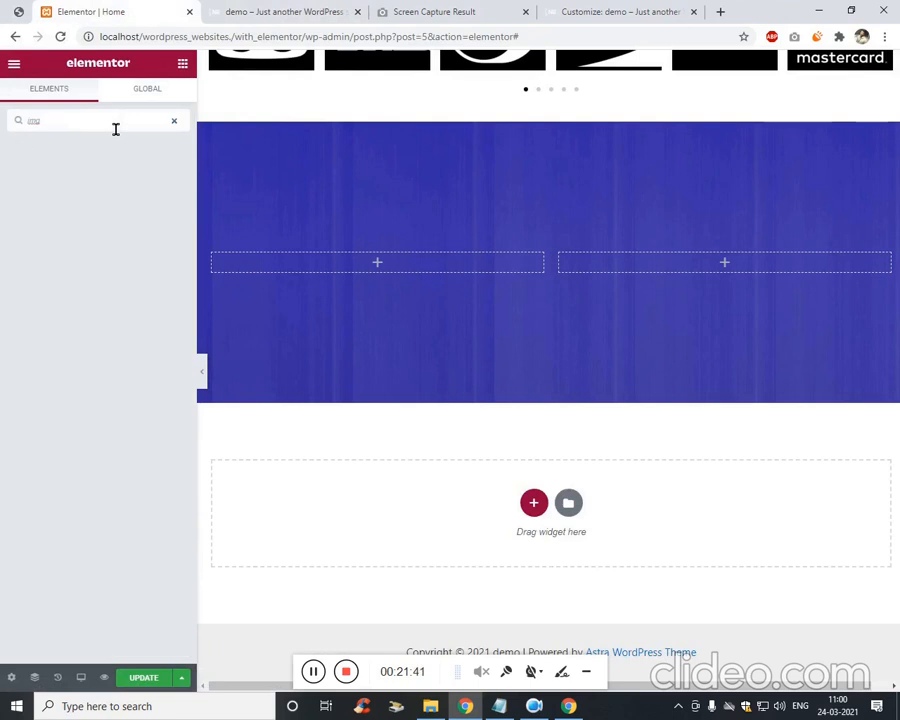
{"action": "key", "text": "BackSpace"}
{"action": "type", "text": "a"}
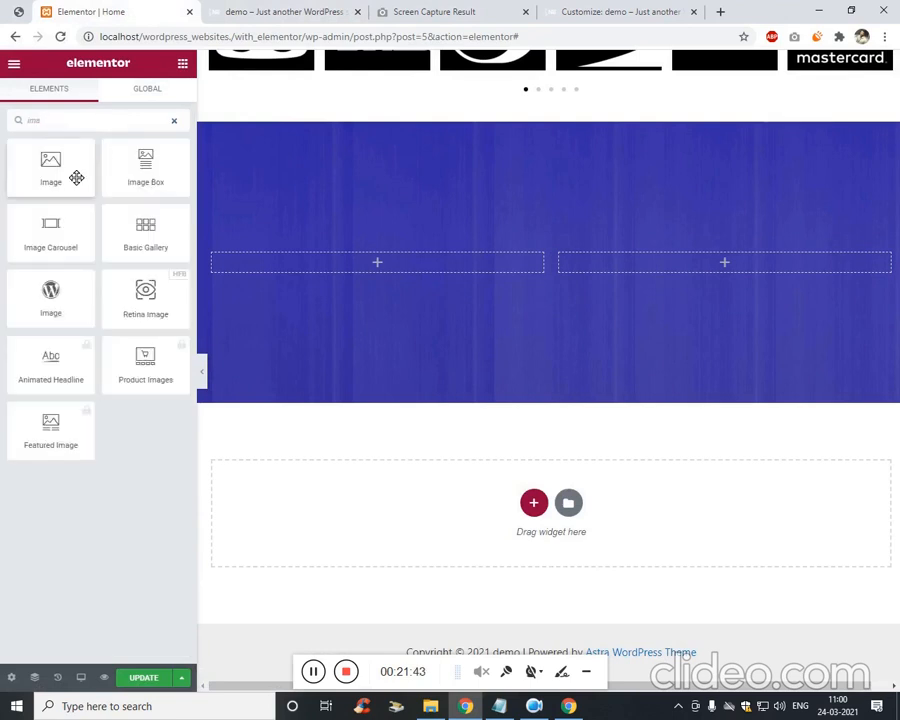
{"action": "left_click_drag", "start_coordinate": [76, 177], "coordinate": [647, 263]}
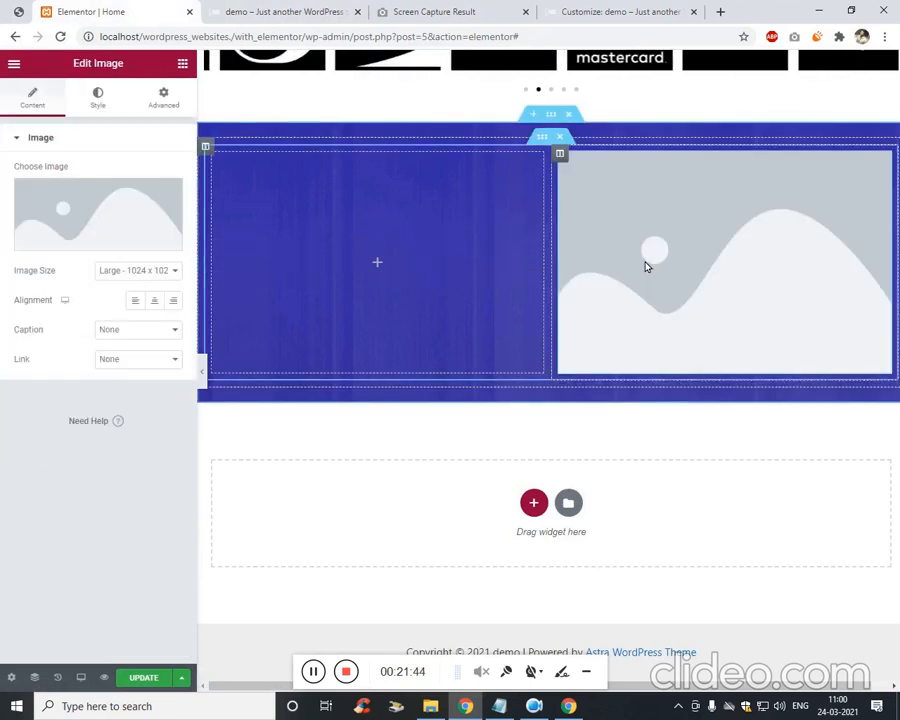
{"action": "left_click", "coordinate": [19, 11]}
{"action": "left_click", "coordinate": [70, 11]}
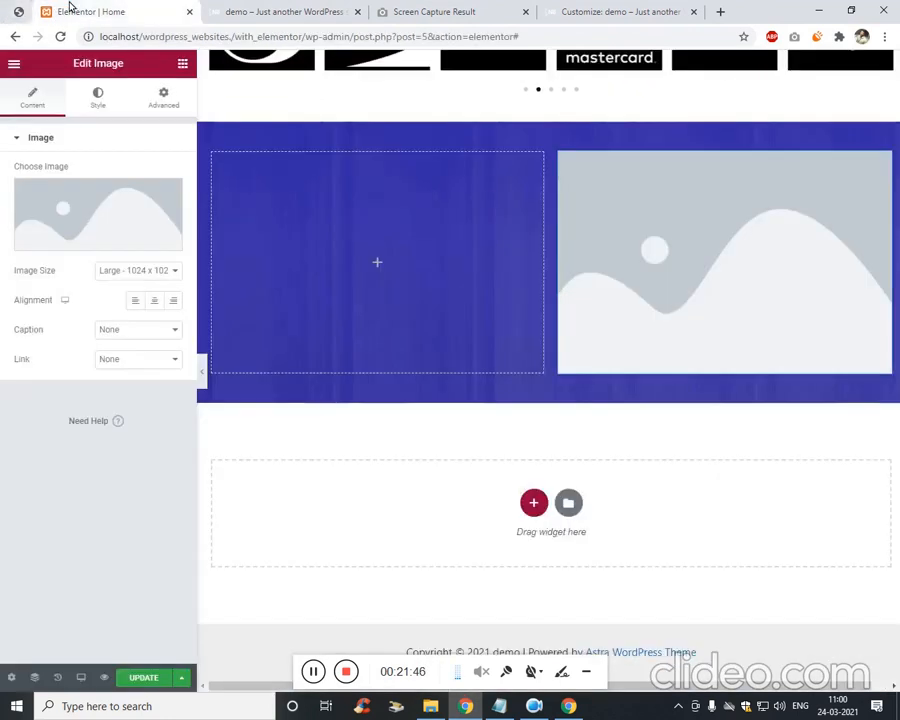
Insert the man's portrait photo into the image widget at Thumbnail size.
{"action": "left_click", "coordinate": [165, 100]}
{"action": "left_click", "coordinate": [40, 100]}
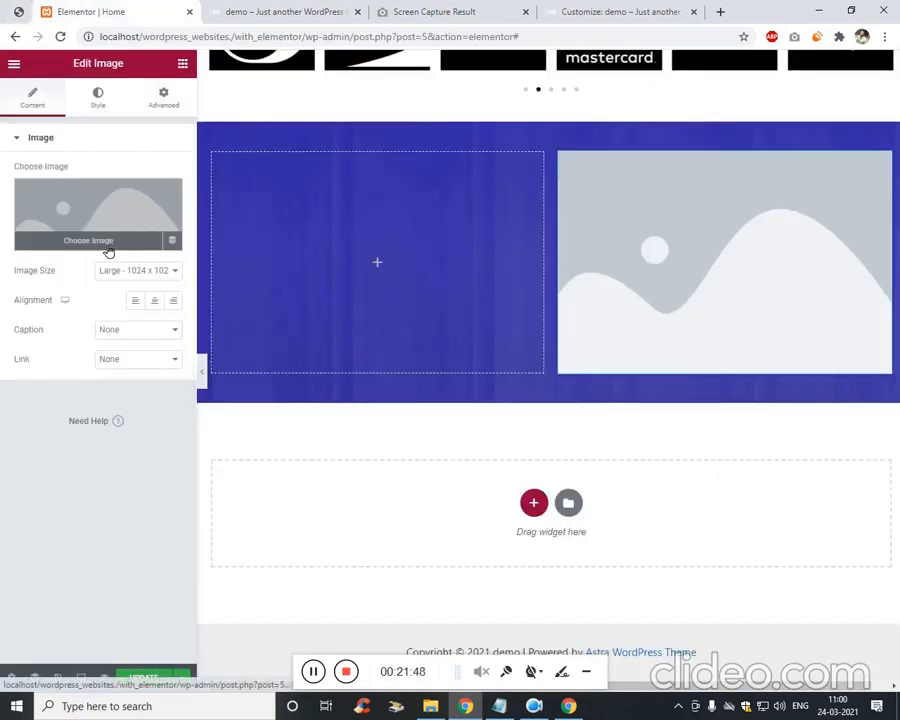
{"action": "left_click", "coordinate": [108, 251]}
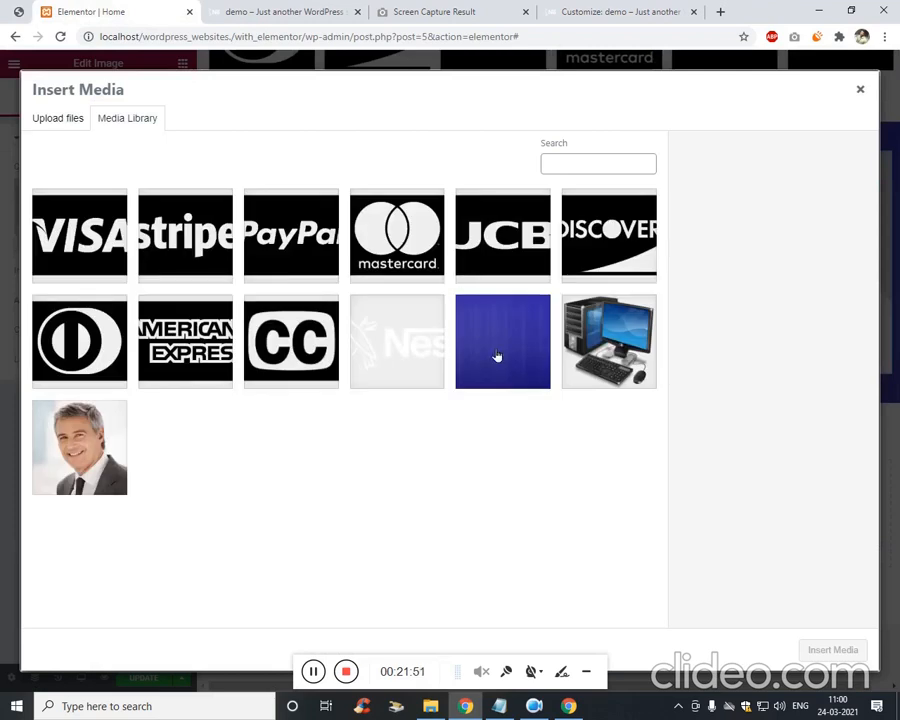
{"action": "left_click", "coordinate": [80, 447]}
{"action": "left_click", "coordinate": [832, 650]}
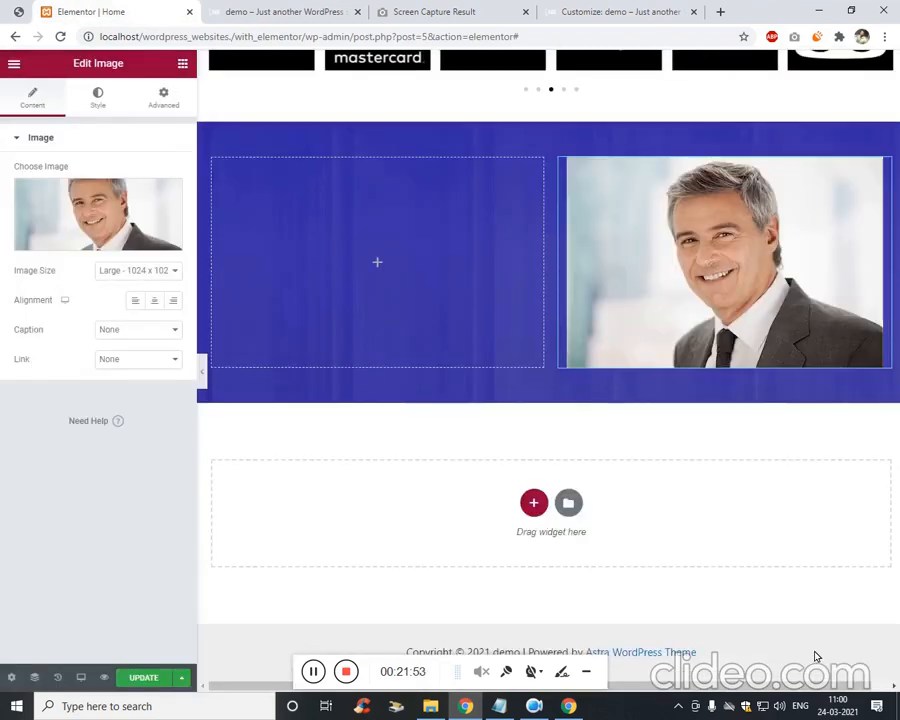
{"action": "left_click", "coordinate": [176, 271]}
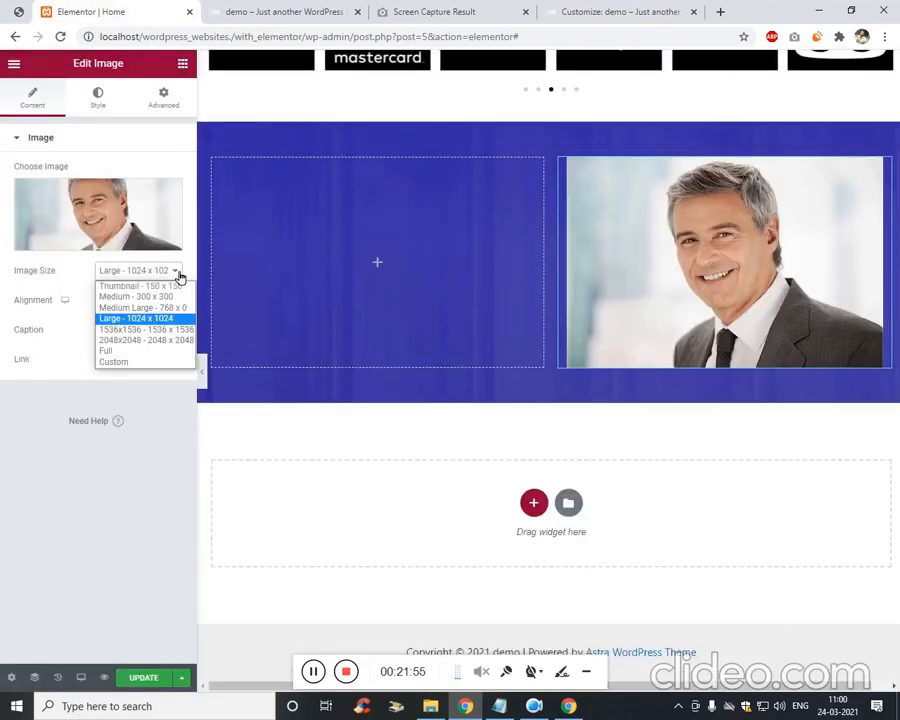
{"action": "left_click", "coordinate": [172, 286]}
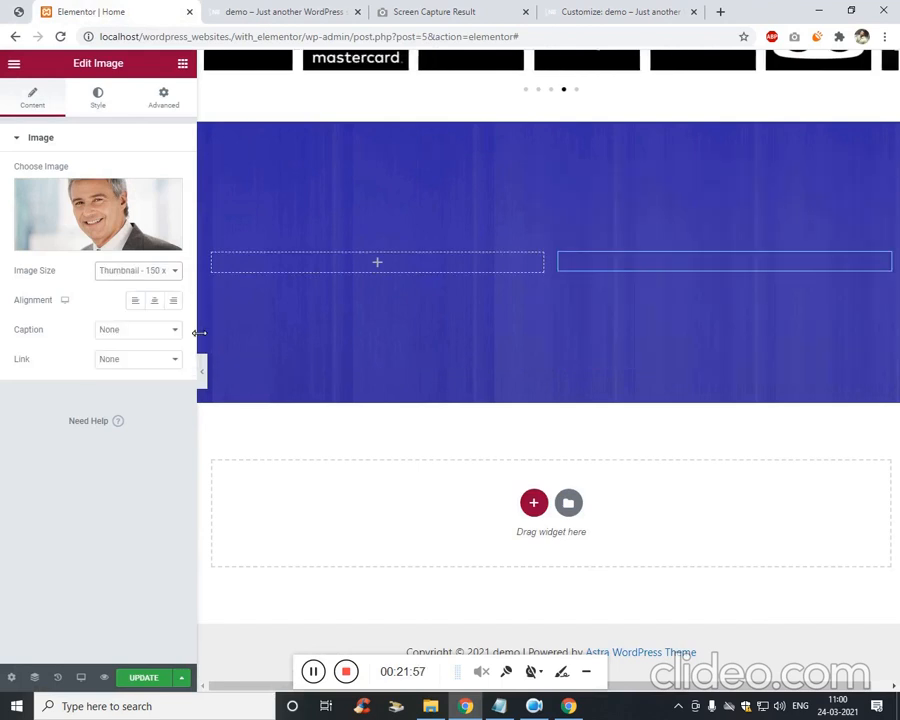
Shrink the portrait to 18% width, round it with border radius 50, and left-align it.
{"action": "left_click", "coordinate": [99, 94]}
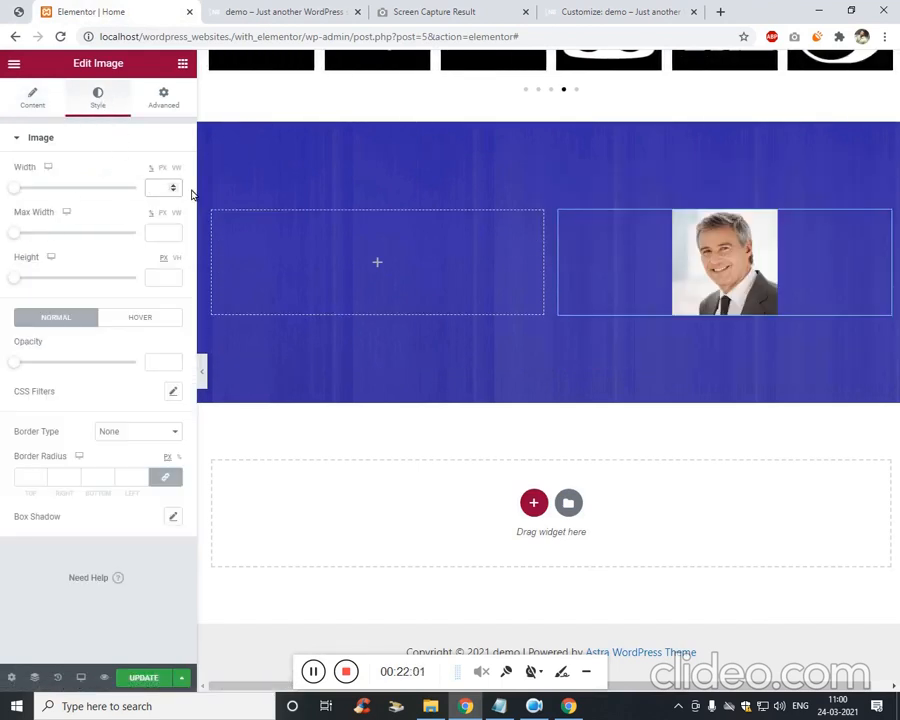
{"action": "type", "text": "75"}
{"action": "key", "text": "Down"}
{"action": "key", "text": "Down"}
{"action": "key", "text": "Down"}
{"action": "key", "text": "Down"}
{"action": "key", "text": "Down"}
{"action": "key", "text": "Down"}
{"action": "key", "text": "Down"}
{"action": "key", "text": "Down"}
{"action": "key", "text": "Down"}
{"action": "key", "text": "Down"}
{"action": "key", "text": "Down"}
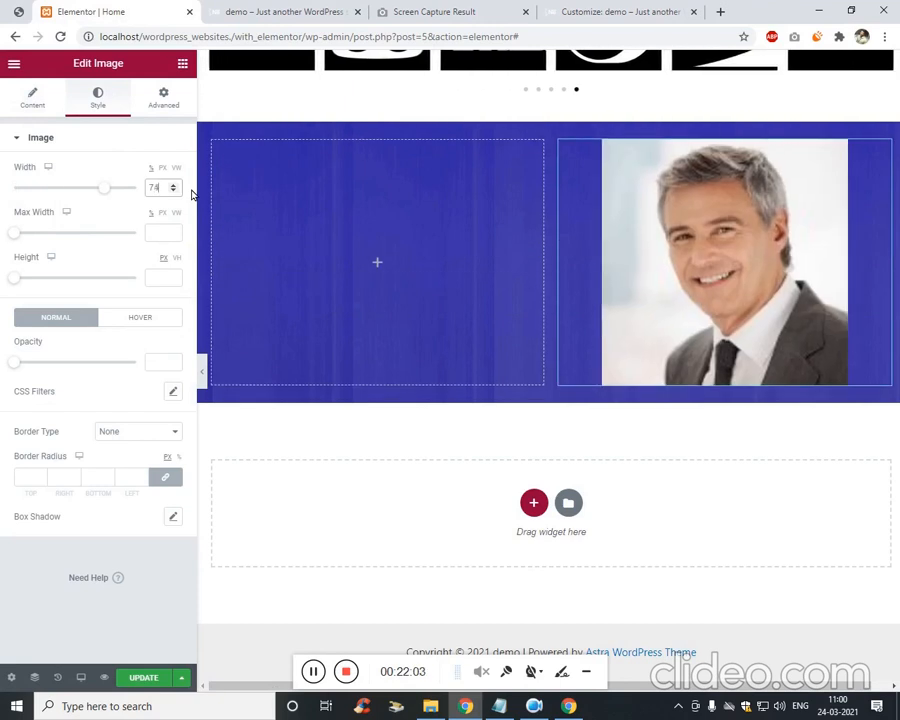
{"action": "key", "text": "Down"}
{"action": "key", "text": "Down"}
{"action": "key", "text": "Down"}
{"action": "key", "text": "Down"}
{"action": "key", "text": "Down"}
{"action": "key", "text": "Down"}
{"action": "key", "text": "Down"}
{"action": "key", "text": "Down"}
{"action": "key", "text": "Down"}
{"action": "key", "text": "Down"}
{"action": "key", "text": "Down"}
{"action": "key", "text": "Down"}
{"action": "key", "text": "Down"}
{"action": "key", "text": "Down"}
{"action": "key", "text": "Down"}
{"action": "key", "text": "Down"}
{"action": "key", "text": "Down"}
{"action": "key", "text": "Down"}
{"action": "key", "text": "Down"}
{"action": "key", "text": "Down"}
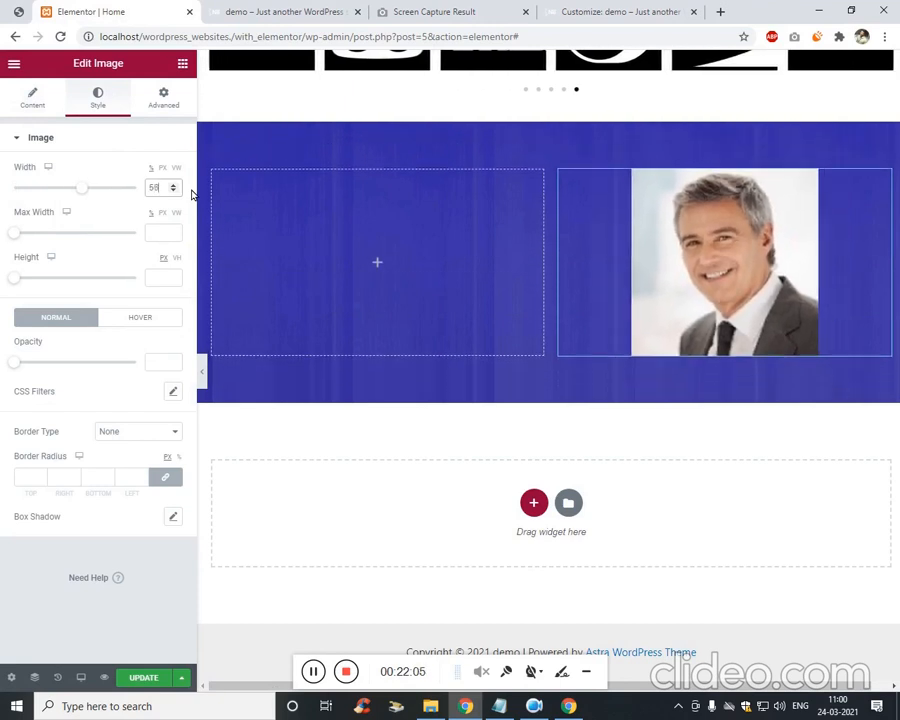
{"action": "key", "text": "Down"}
{"action": "key", "text": "Down"}
{"action": "key", "text": "Down"}
{"action": "key", "text": "Down"}
{"action": "key", "text": "Down"}
{"action": "key", "text": "Down"}
{"action": "key", "text": "Down"}
{"action": "key", "text": "Down"}
{"action": "key", "text": "Down"}
{"action": "key", "text": "Down"}
{"action": "key", "text": "Down"}
{"action": "key", "text": "Down"}
{"action": "key", "text": "Down"}
{"action": "key", "text": "Down"}
{"action": "key", "text": "Down"}
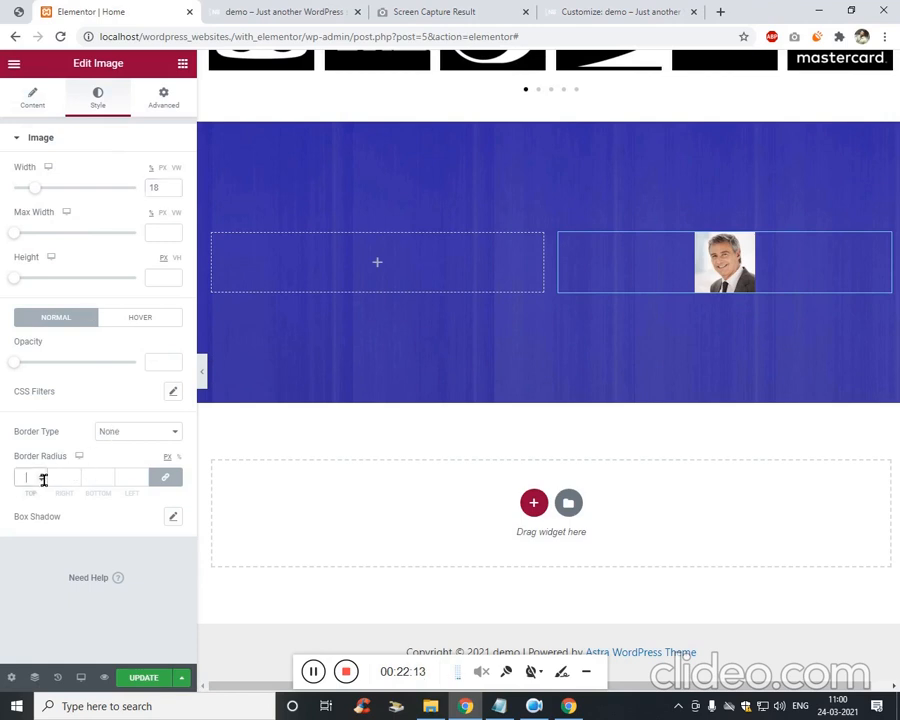
{"action": "type", "text": "50"}
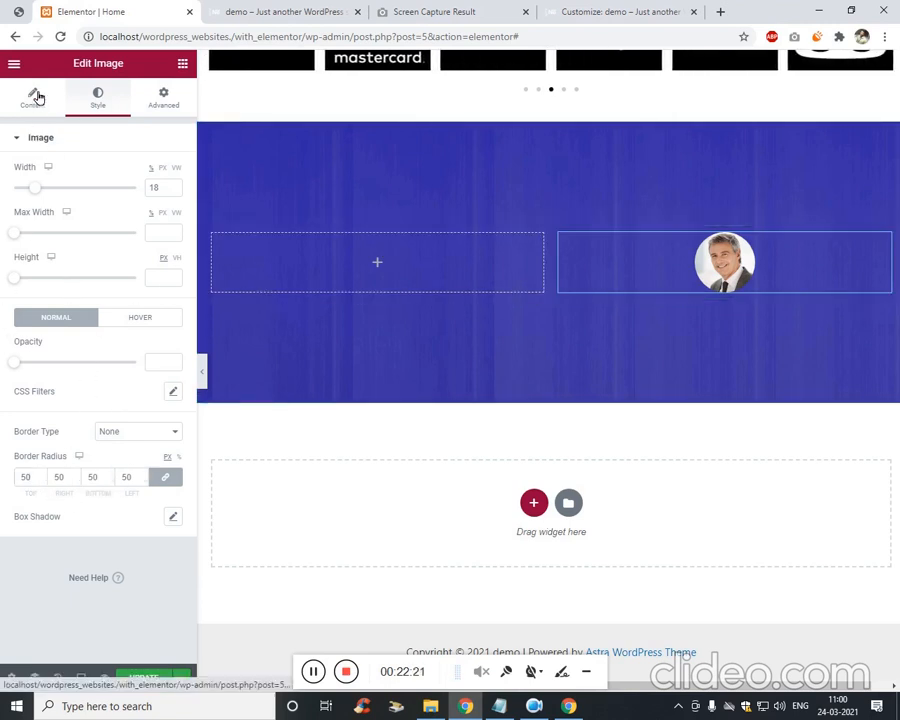
{"action": "left_click", "coordinate": [33, 95]}
{"action": "left_click", "coordinate": [137, 301]}
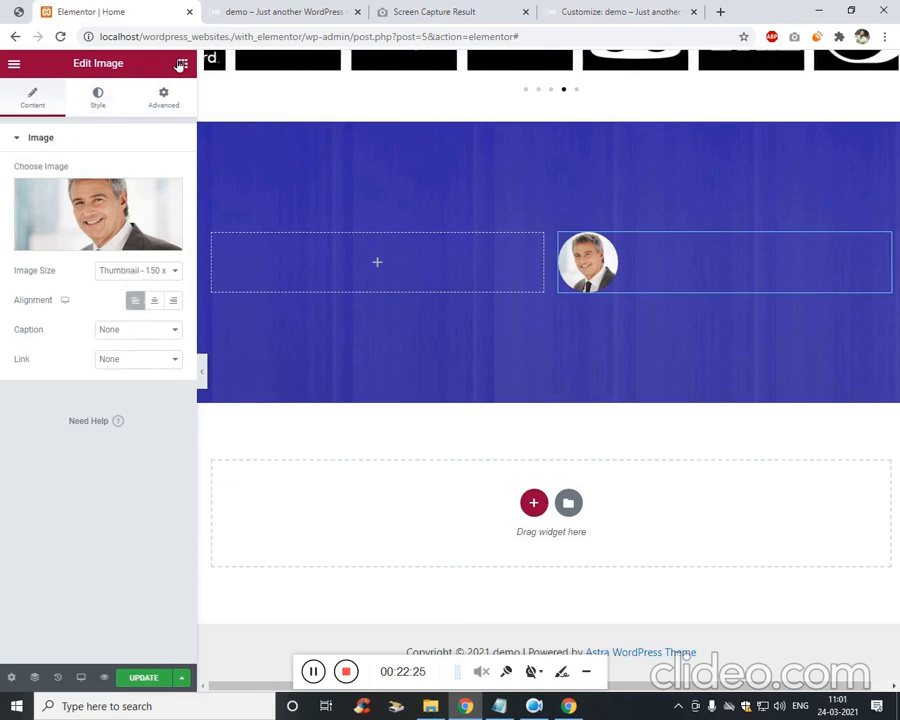
{"action": "left_click", "coordinate": [182, 63]}
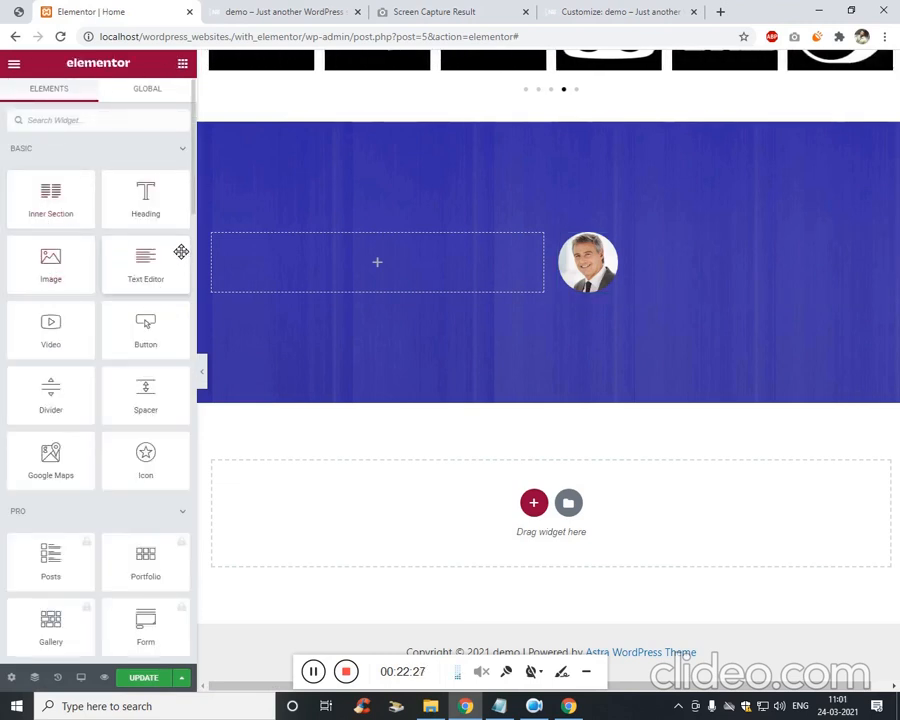
Add a text block below the portrait and remove the paragraph's repeated last sentence.
{"action": "left_click_drag", "start_coordinate": [181, 251], "coordinate": [660, 278]}
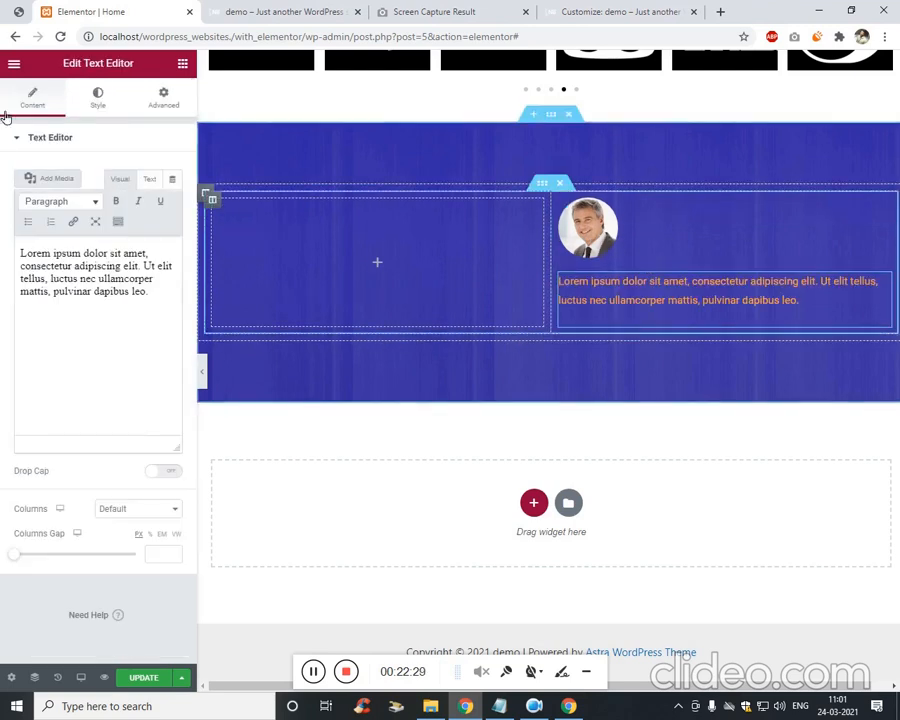
{"action": "double_click", "coordinate": [116, 334]}
{"action": "left_click", "coordinate": [102, 380], "text": "shift"}
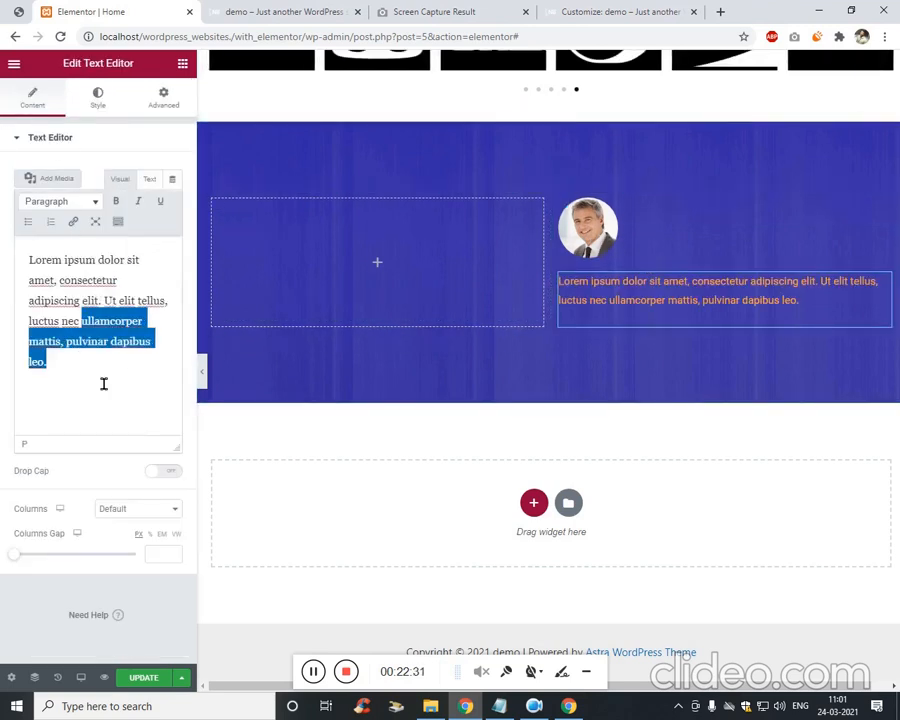
{"action": "key", "text": "ctrl+c"}
{"action": "left_click", "coordinate": [102, 380]}
{"action": "key", "text": "ctrl+v"}
{"action": "key", "text": "ctrl+v"}
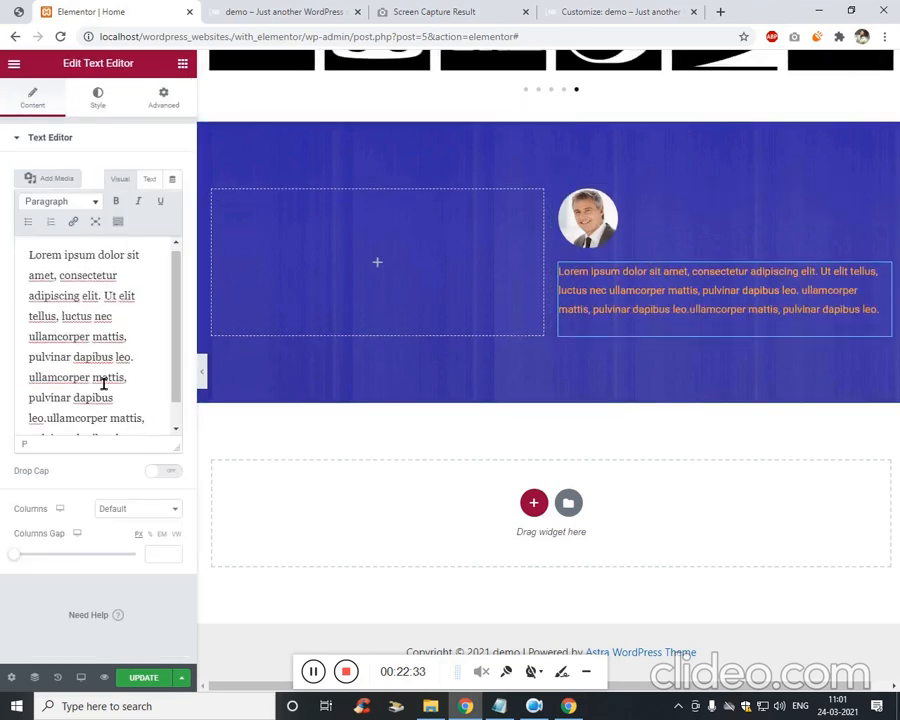
{"action": "key", "text": "ctrl+z"}
{"action": "key", "text": "ctrl+v"}
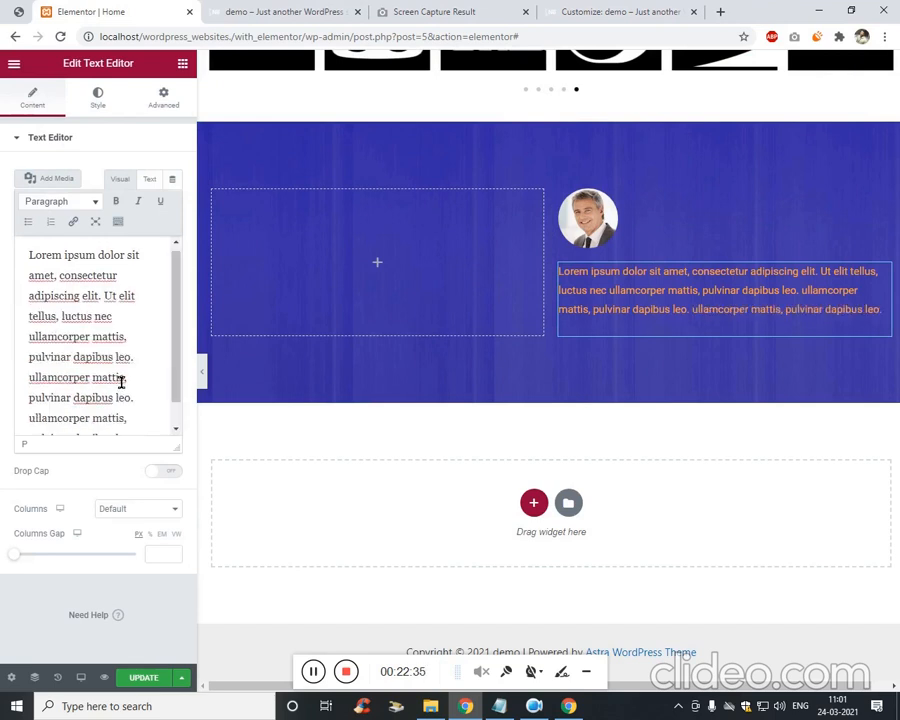
{"action": "key", "text": "ctrl+v"}
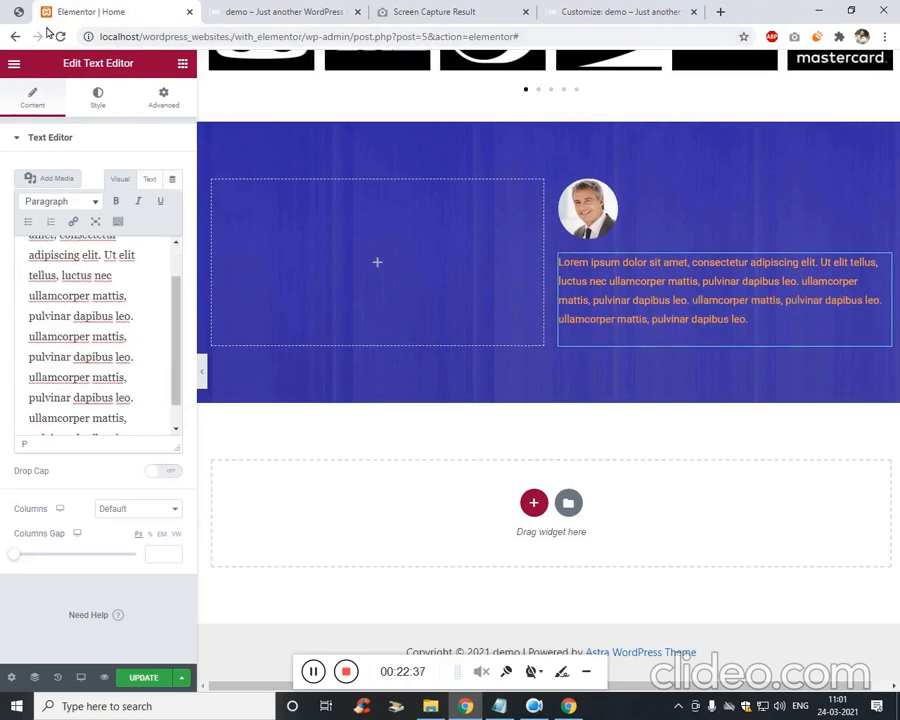
{"action": "left_click", "coordinate": [21, 20]}
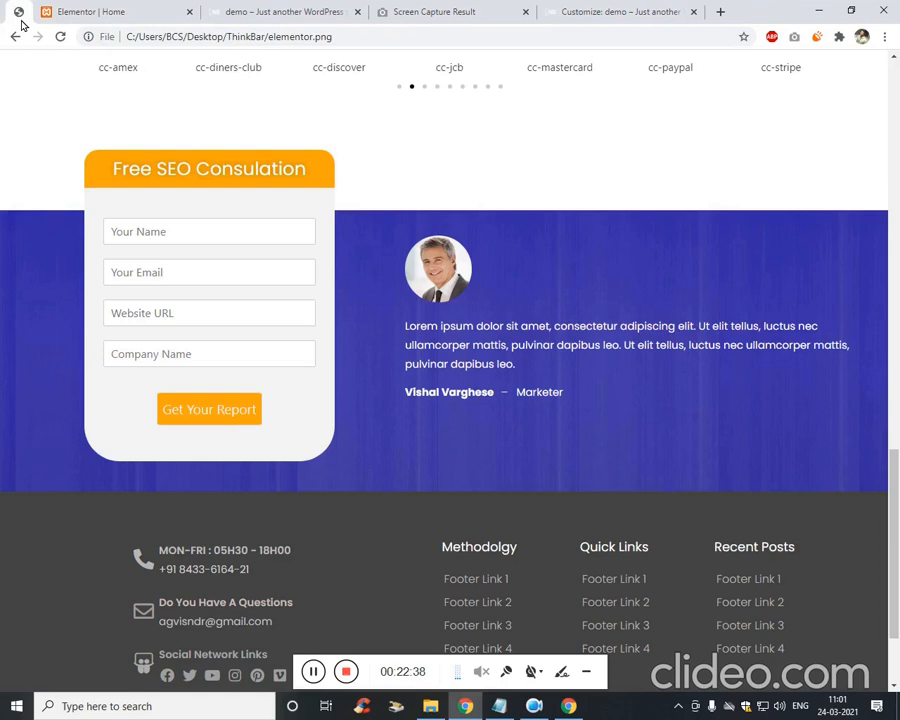
{"action": "left_click", "coordinate": [82, 14]}
{"action": "key", "text": "ctrl+z"}
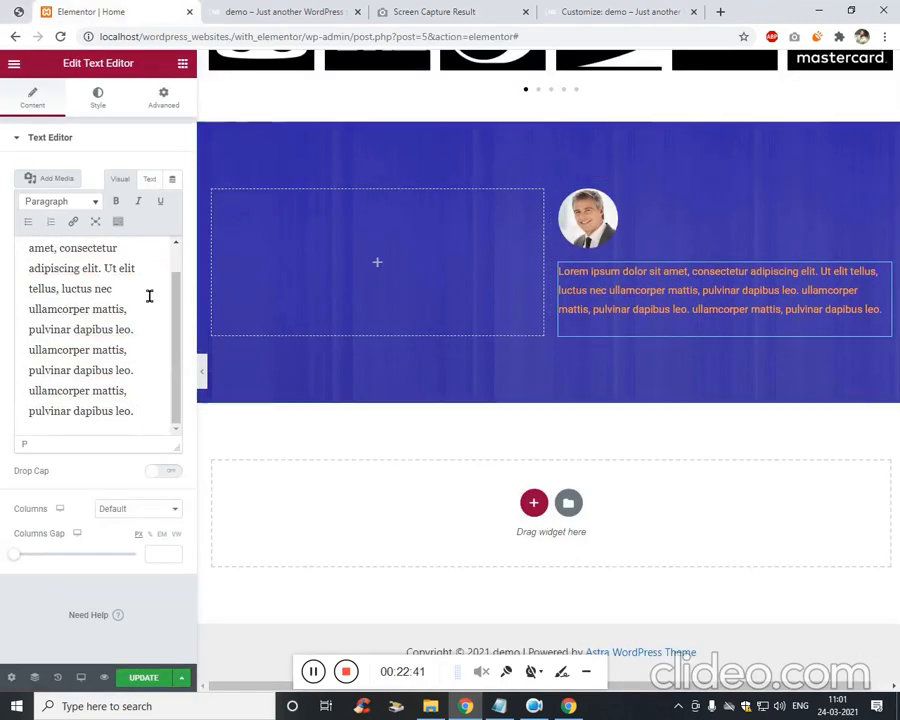
Change the paragraph's text colour from orange to white.
{"action": "left_click", "coordinate": [98, 100]}
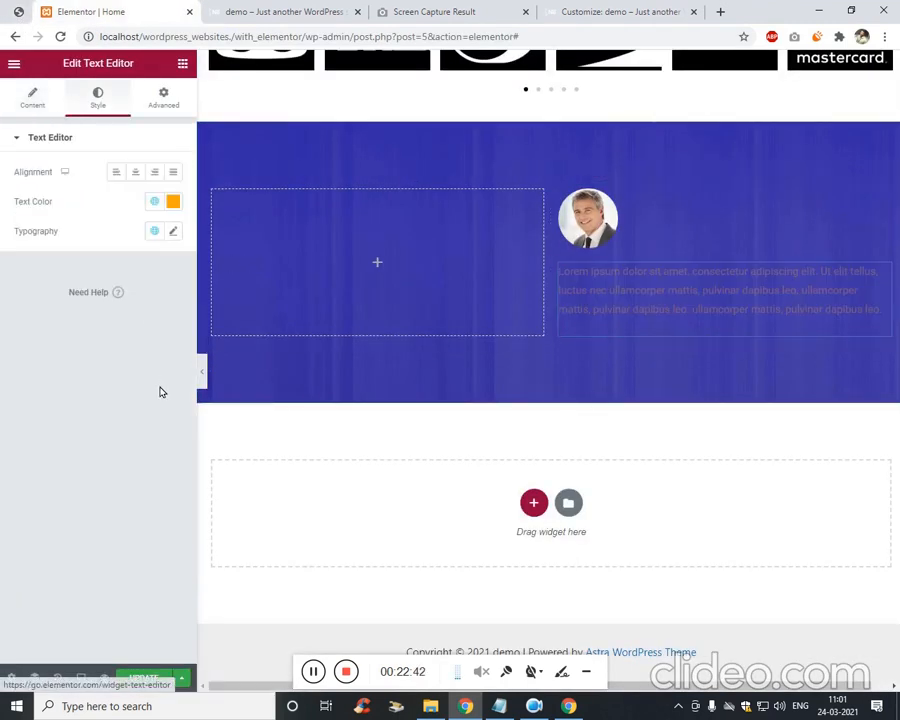
{"action": "left_click", "coordinate": [178, 206]}
{"action": "left_click_drag", "start_coordinate": [150, 278], "coordinate": [70, 247]}
{"action": "left_click", "coordinate": [6, 370]}
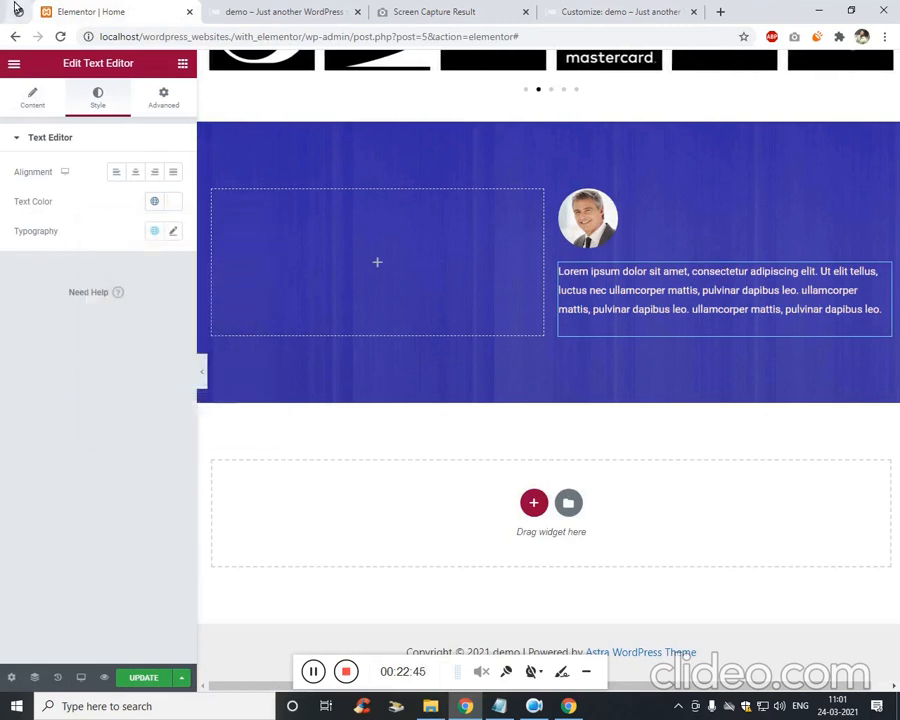
{"action": "left_click", "coordinate": [17, 8]}
{"action": "left_click", "coordinate": [51, 6]}
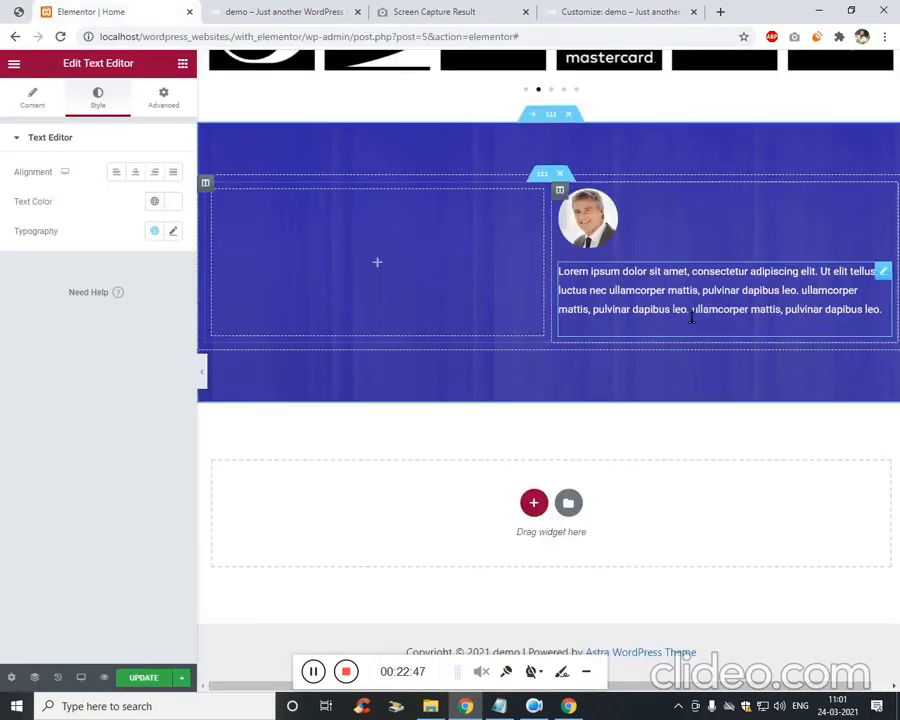
{"action": "left_click", "coordinate": [167, 108]}
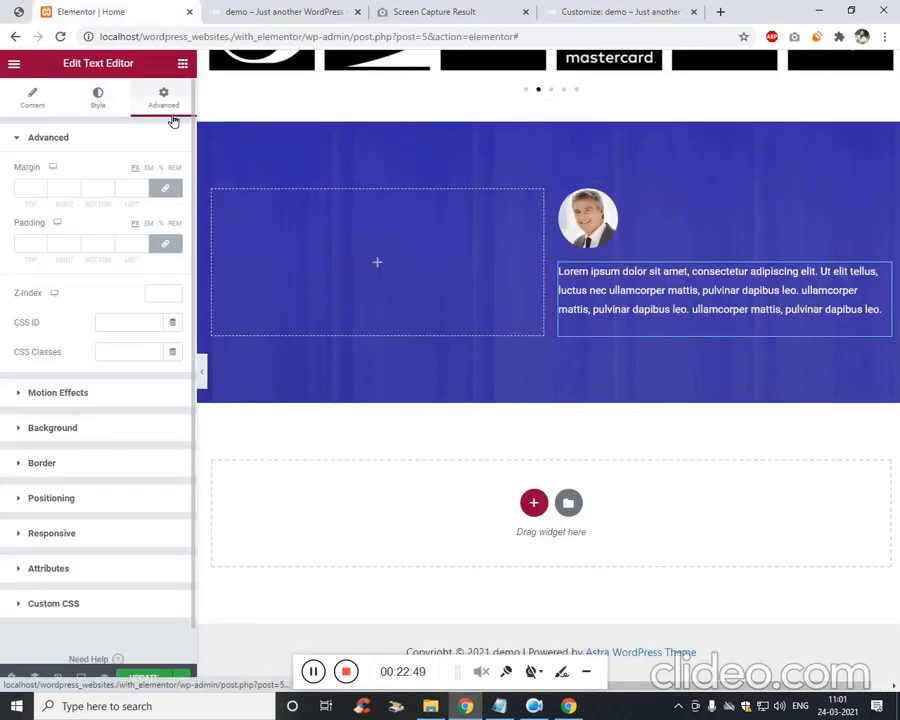
{"action": "left_click", "coordinate": [182, 64]}
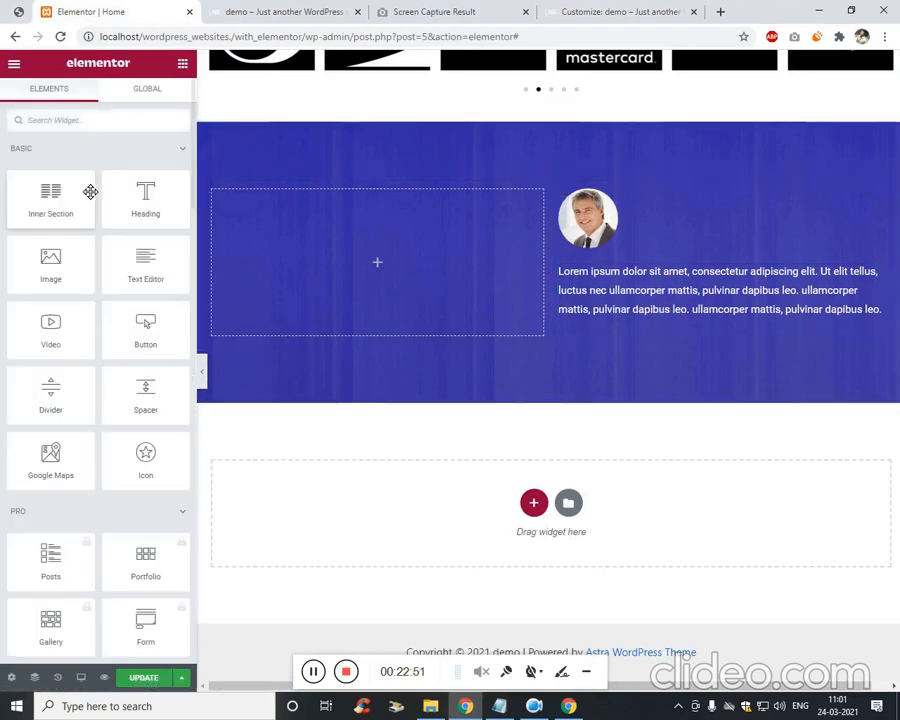
Add a text block below the paragraph containing the author's full name in bold.
{"action": "left_click_drag", "start_coordinate": [145, 262], "coordinate": [660, 330]}
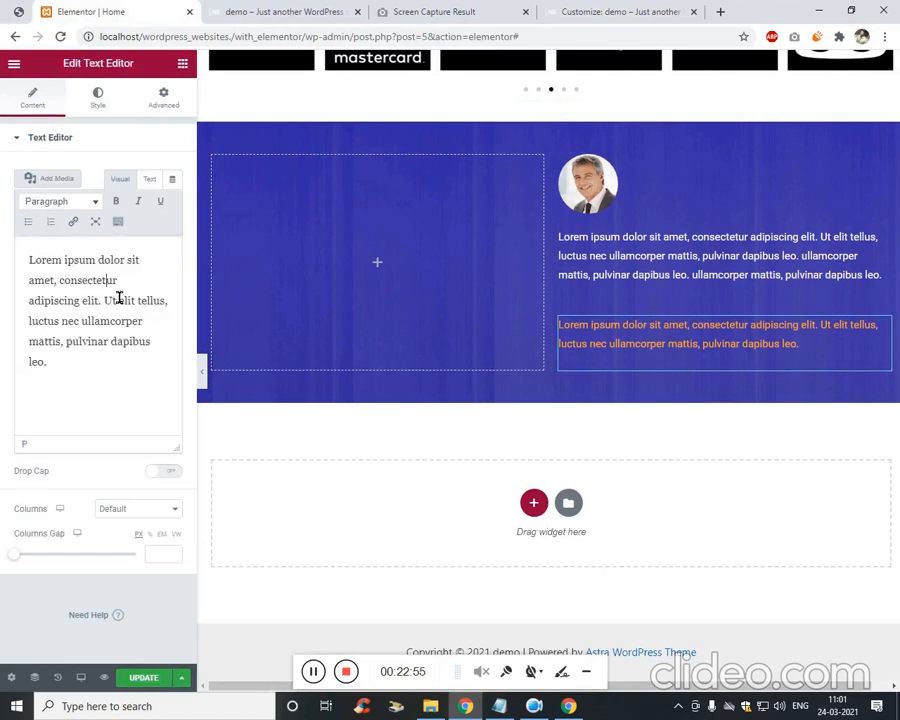
{"action": "key", "text": "ctrl+a"}
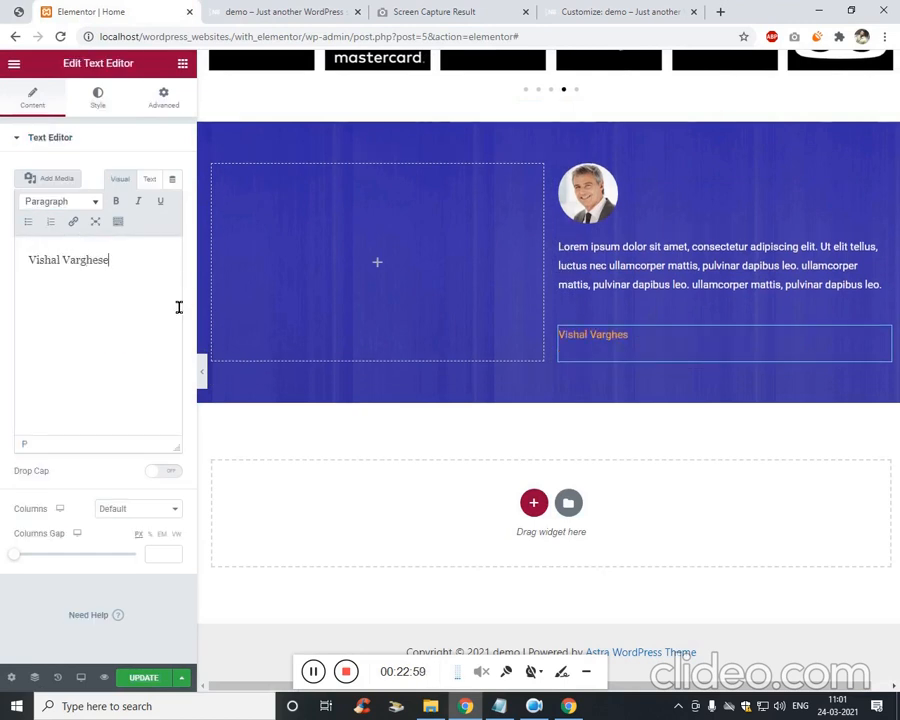
{"action": "key", "text": "ctrl+a"}
{"action": "left_click", "coordinate": [121, 204]}
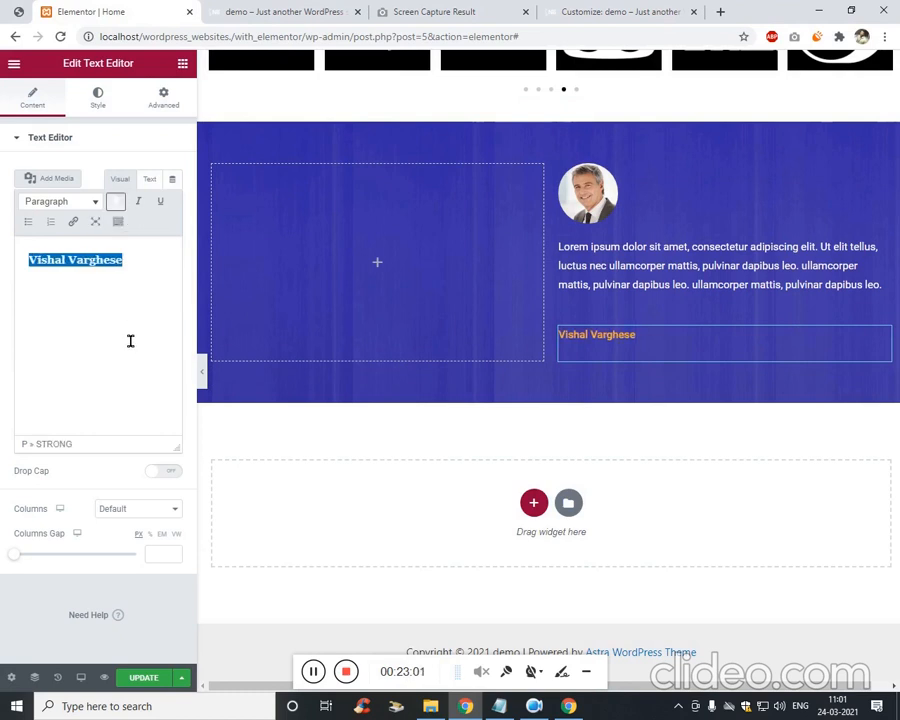
{"action": "left_click", "coordinate": [137, 339]}
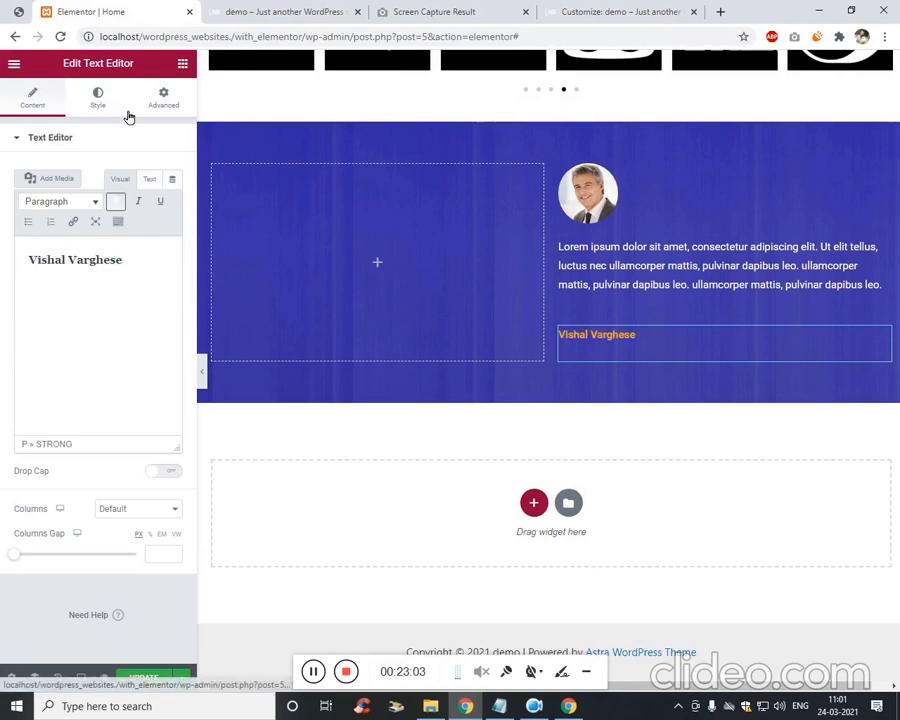
Make the name white and set the block's width to Inline (auto).
{"action": "left_click", "coordinate": [97, 96]}
{"action": "left_click", "coordinate": [172, 201]}
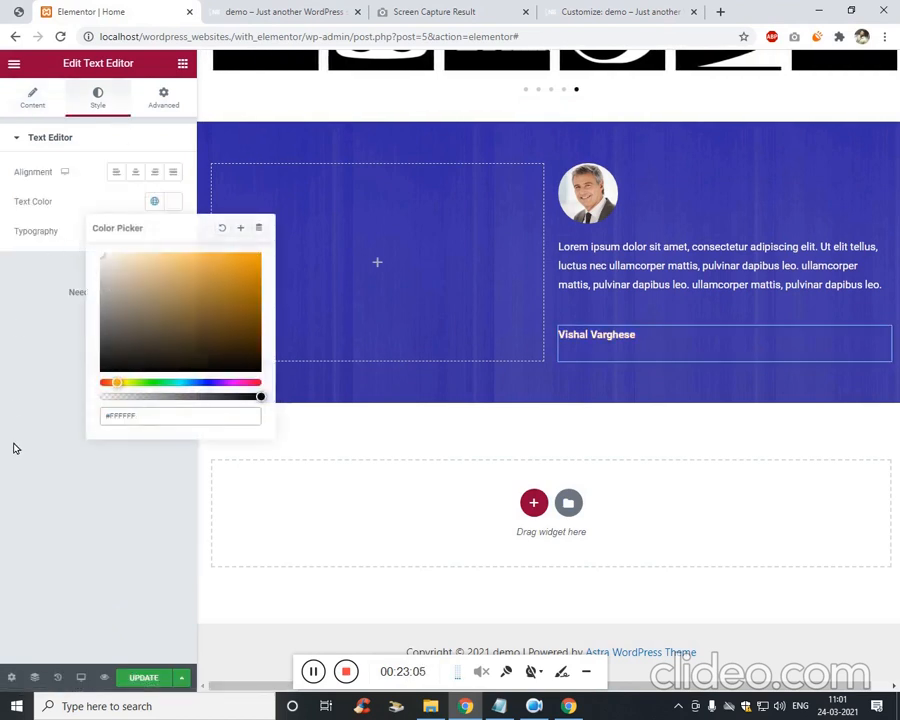
{"action": "left_click", "coordinate": [121, 425]}
{"action": "left_click", "coordinate": [164, 100]}
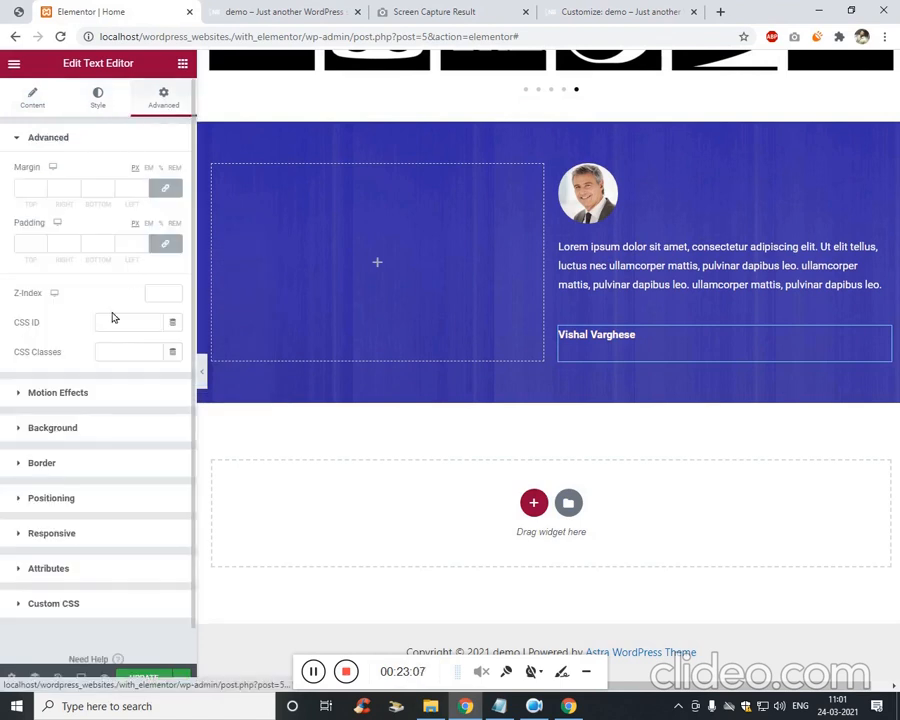
{"action": "left_click", "coordinate": [106, 494]}
{"action": "left_click", "coordinate": [160, 314]}
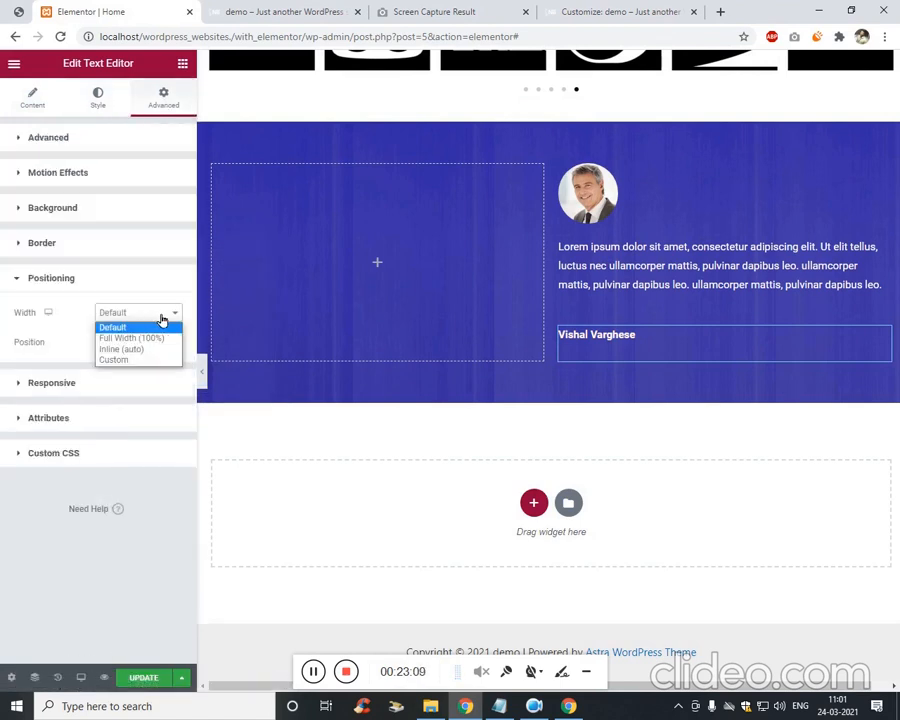
{"action": "left_click", "coordinate": [150, 347]}
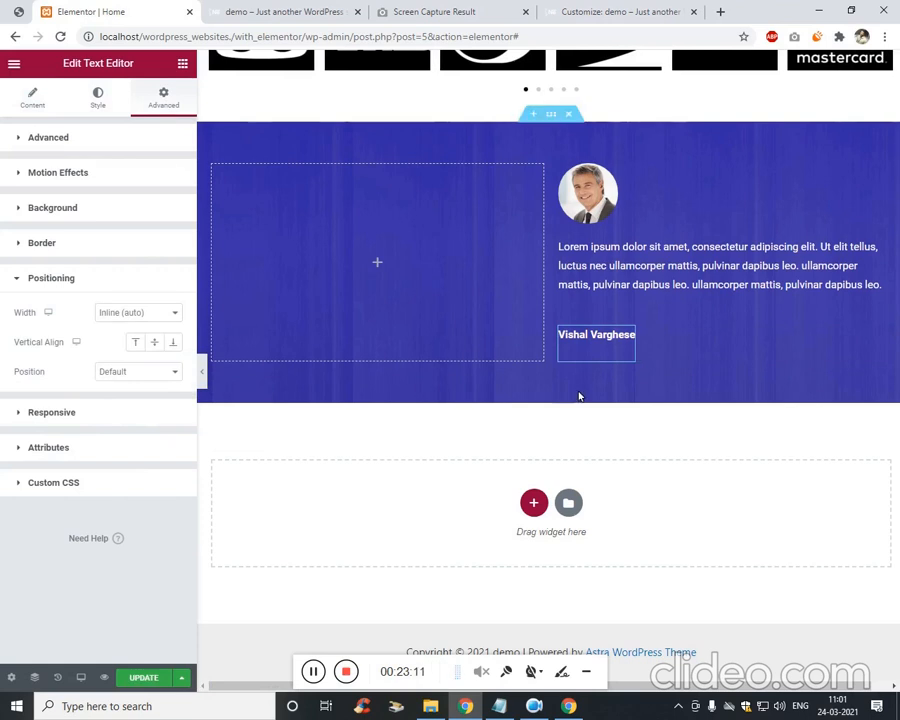
{"action": "left_click", "coordinate": [55, 101]}
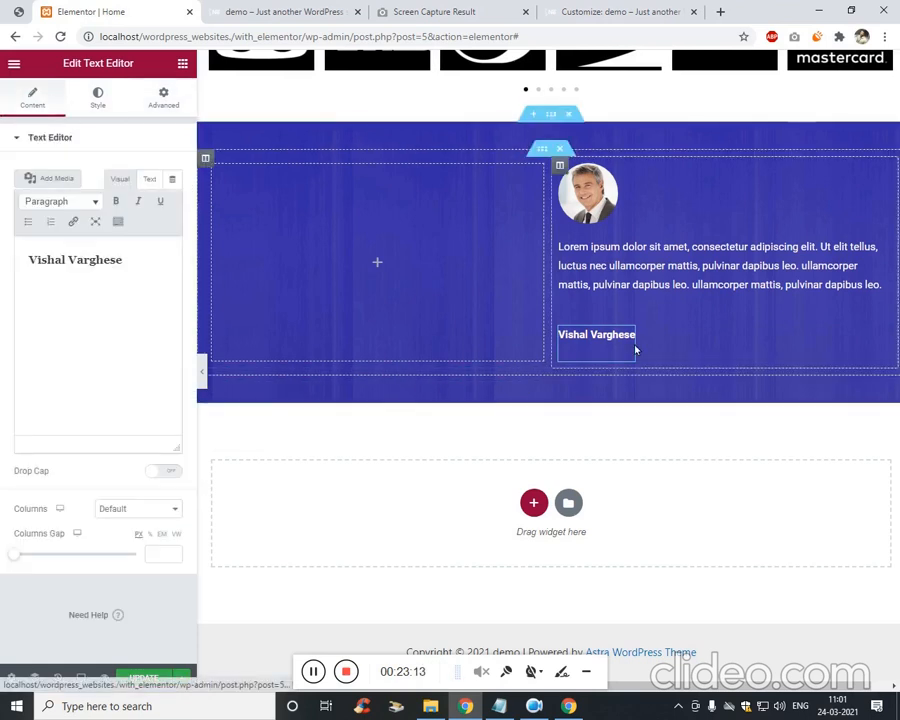
Duplicate the author name block and clear the copy to hold the dash.
{"action": "right_click", "coordinate": [633, 345]}
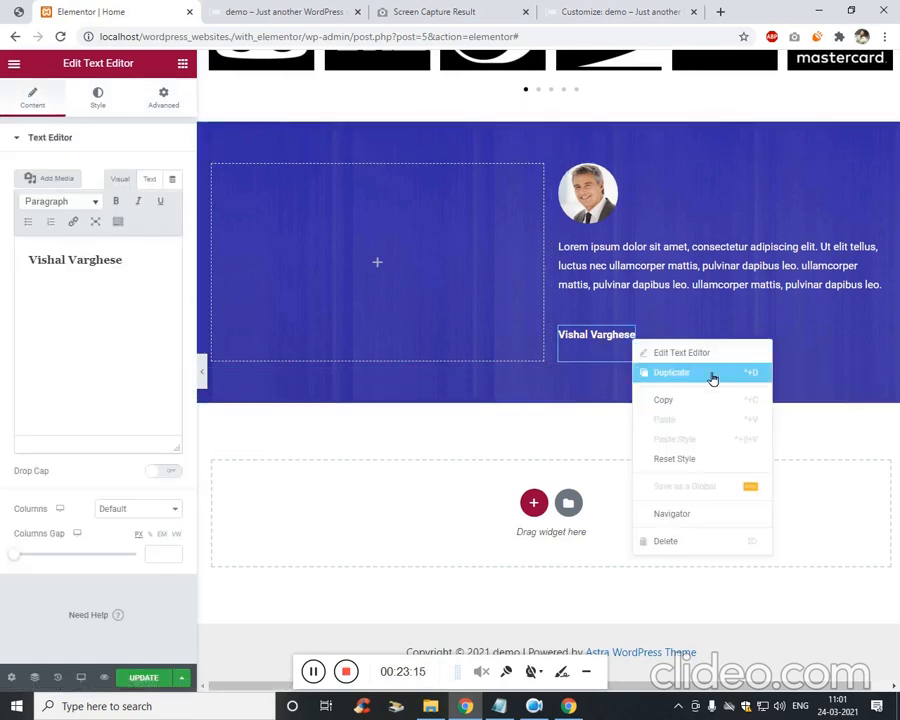
{"action": "left_click", "coordinate": [711, 371]}
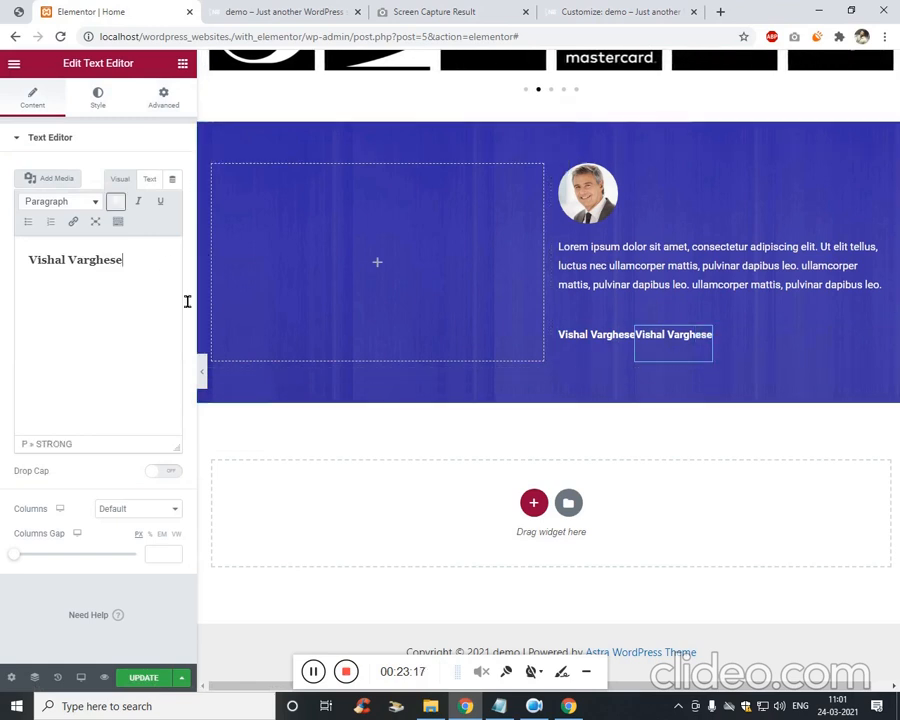
{"action": "key", "text": "ctrl+a"}
{"action": "key", "text": "BackSpace"}
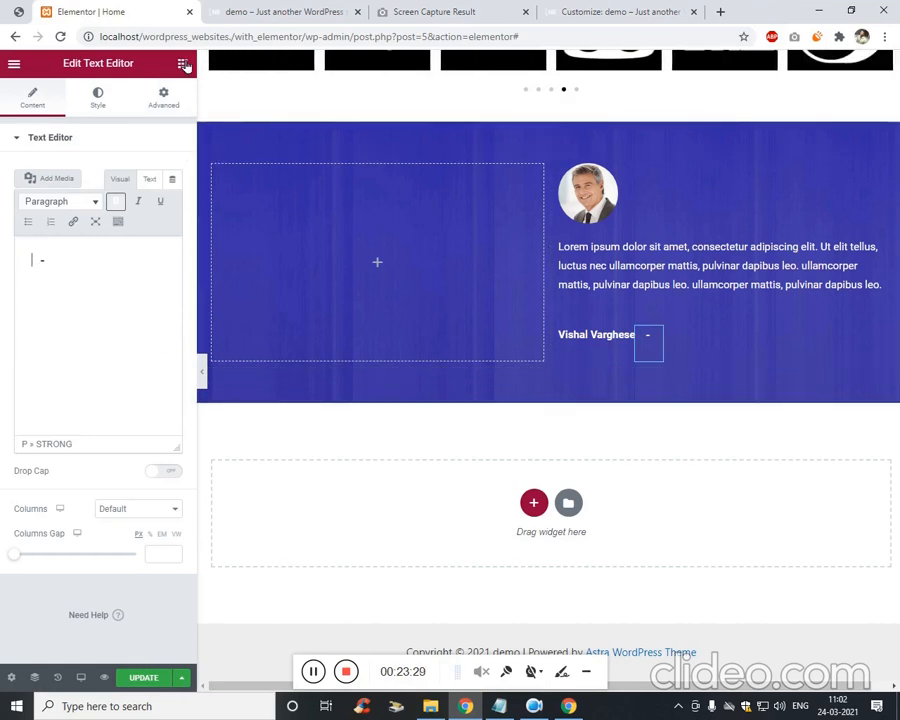
Add a second copy after the dash reading 'Marketer', with bold removed.
{"action": "left_click", "coordinate": [596, 342]}
{"action": "right_click", "coordinate": [630, 342]}
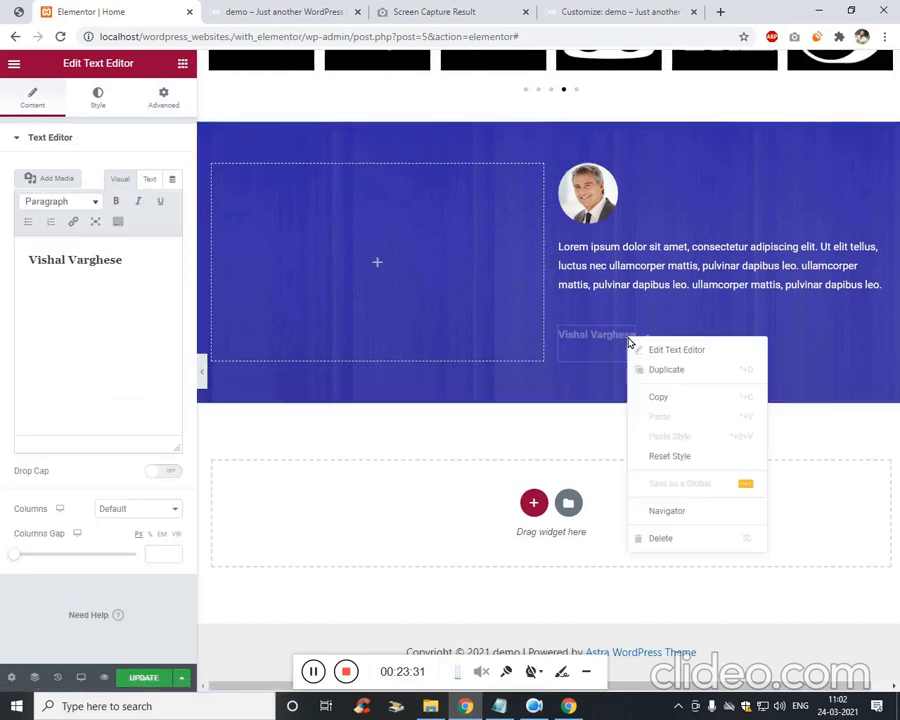
{"action": "left_click", "coordinate": [697, 370]}
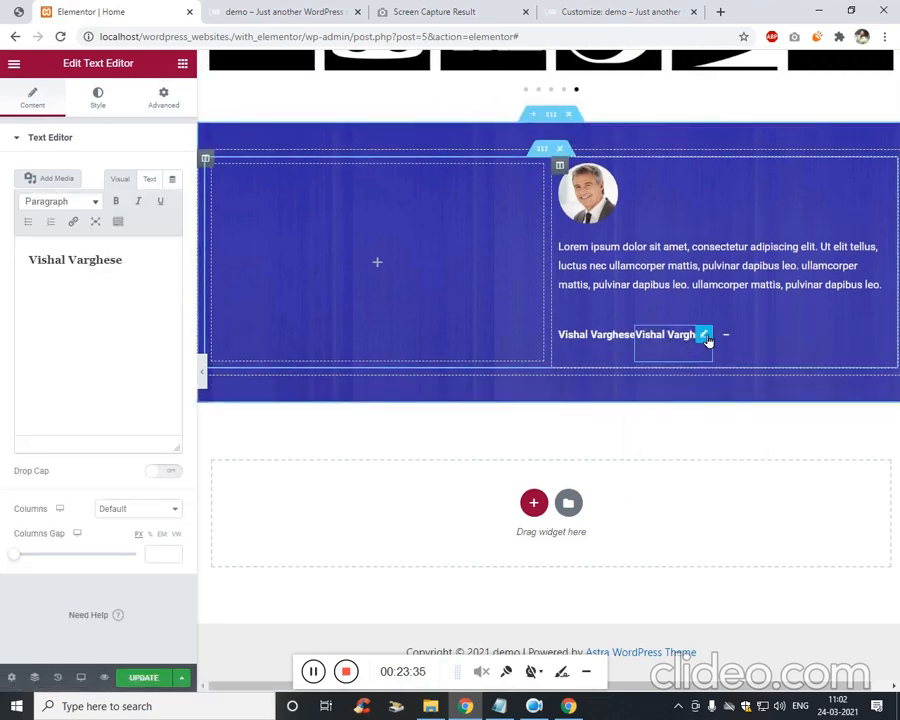
{"action": "left_click_drag", "start_coordinate": [706, 340], "coordinate": [759, 370]}
{"action": "triple_click", "coordinate": [165, 293]}
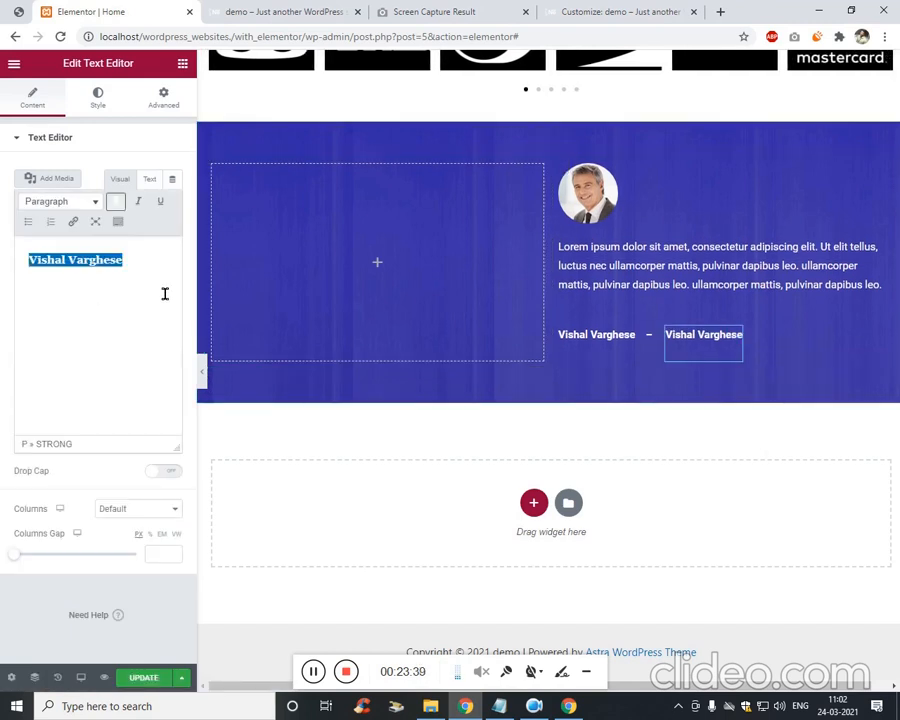
{"action": "type", "text": "Ma"}
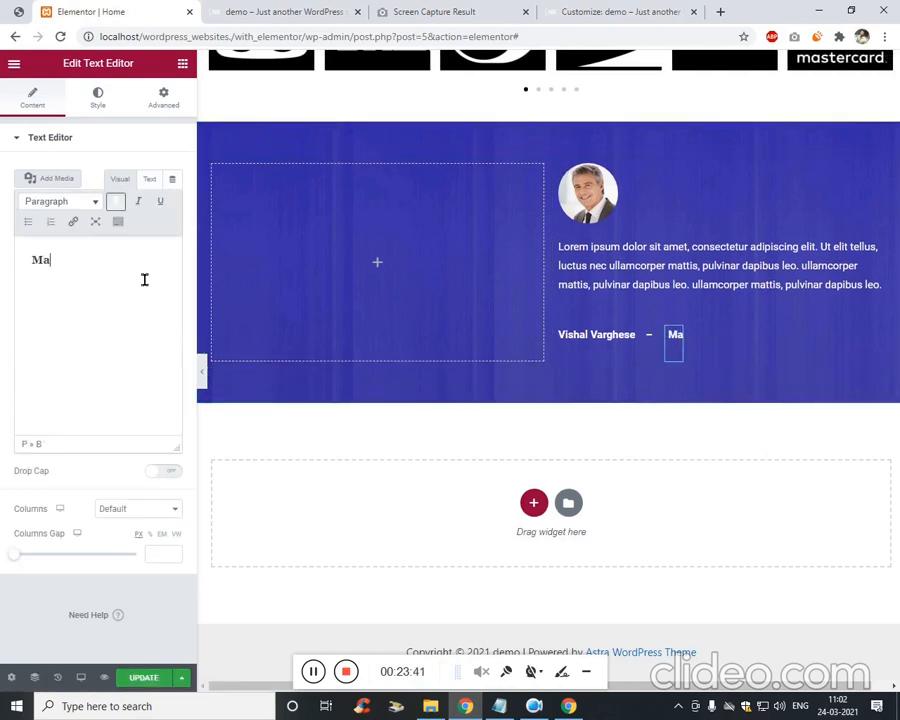
{"action": "type", "text": "rkete"}
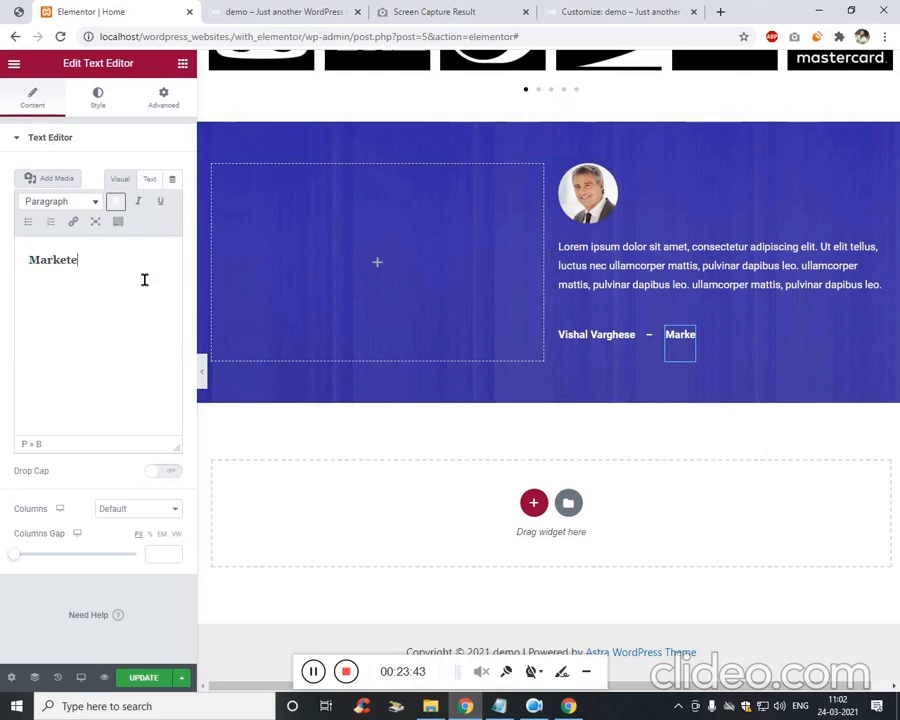
{"action": "type", "text": "r"}
{"action": "key", "text": "ctrl+a"}
{"action": "left_click", "coordinate": [117, 201]}
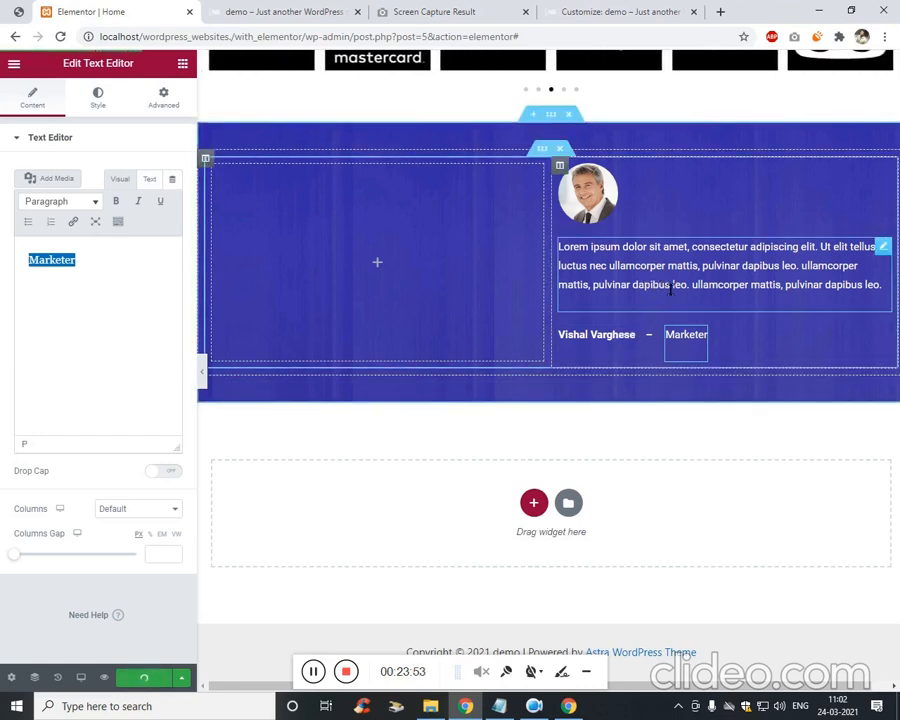
Unlink the paragraph's padding and margins, zero the padding, and make the bottom margin negative.
{"action": "left_click", "coordinate": [165, 100]}
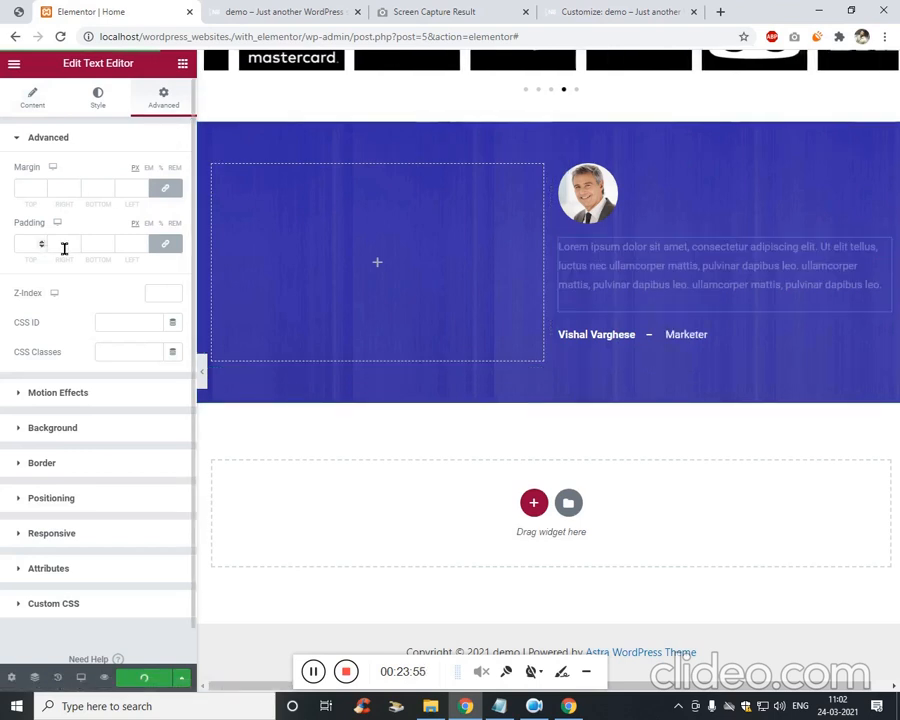
{"action": "left_click", "coordinate": [169, 248]}
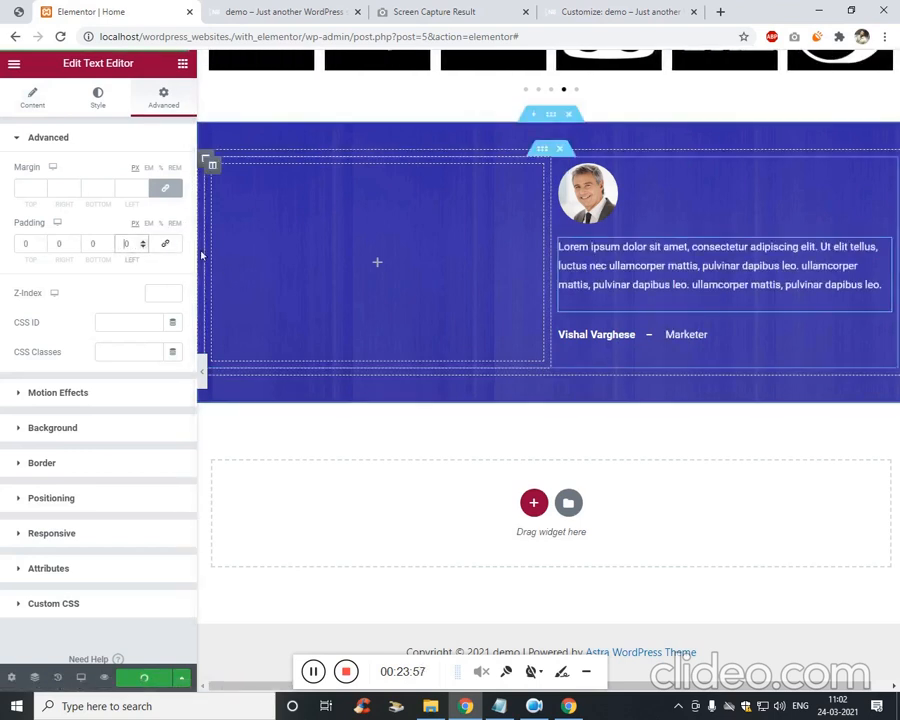
{"action": "left_click", "coordinate": [165, 188]}
{"action": "left_click", "coordinate": [98, 190]}
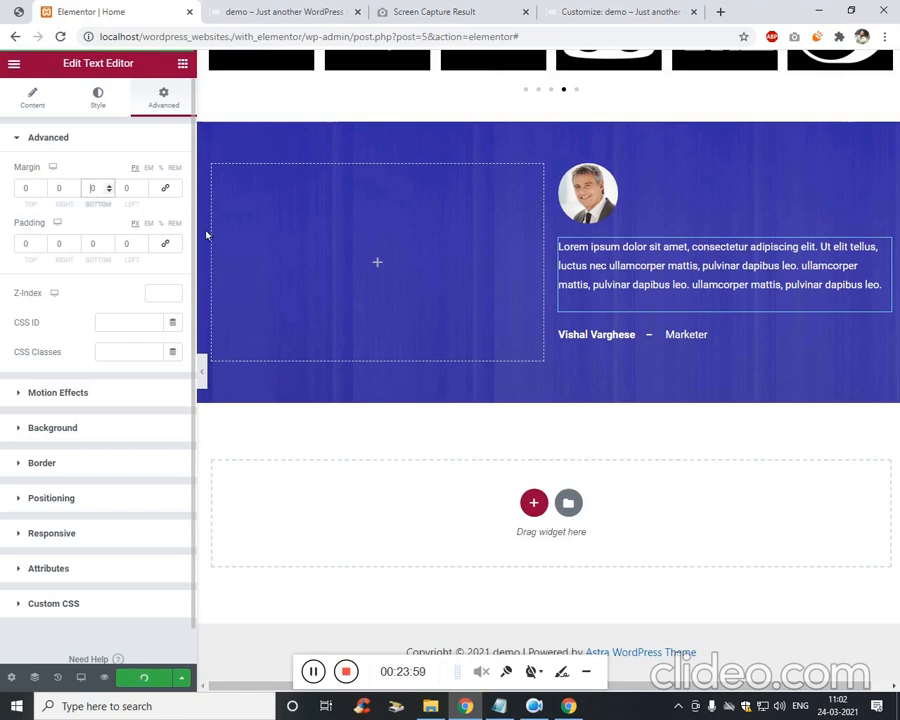
{"action": "key", "text": "Down"}
{"action": "key", "text": "Down"}
{"action": "key", "text": "Down"}
{"action": "key", "text": "Down"}
{"action": "key", "text": "Down"}
{"action": "key", "text": "Down"}
{"action": "key", "text": "Down"}
{"action": "key", "text": "Down"}
{"action": "key", "text": "Down"}
{"action": "key", "text": "Down"}
{"action": "key", "text": "Down"}
{"action": "key", "text": "Down"}
{"action": "key", "text": "Down"}
{"action": "key", "text": "Down"}
{"action": "key", "text": "Down"}
{"action": "key", "text": "Down"}
{"action": "key", "text": "Down"}
{"action": "key", "text": "Down"}
{"action": "key", "text": "Down"}
{"action": "key", "text": "Down"}
{"action": "key", "text": "Down"}
{"action": "key", "text": "Down"}
{"action": "key", "text": "Down"}
{"action": "key", "text": "Down"}
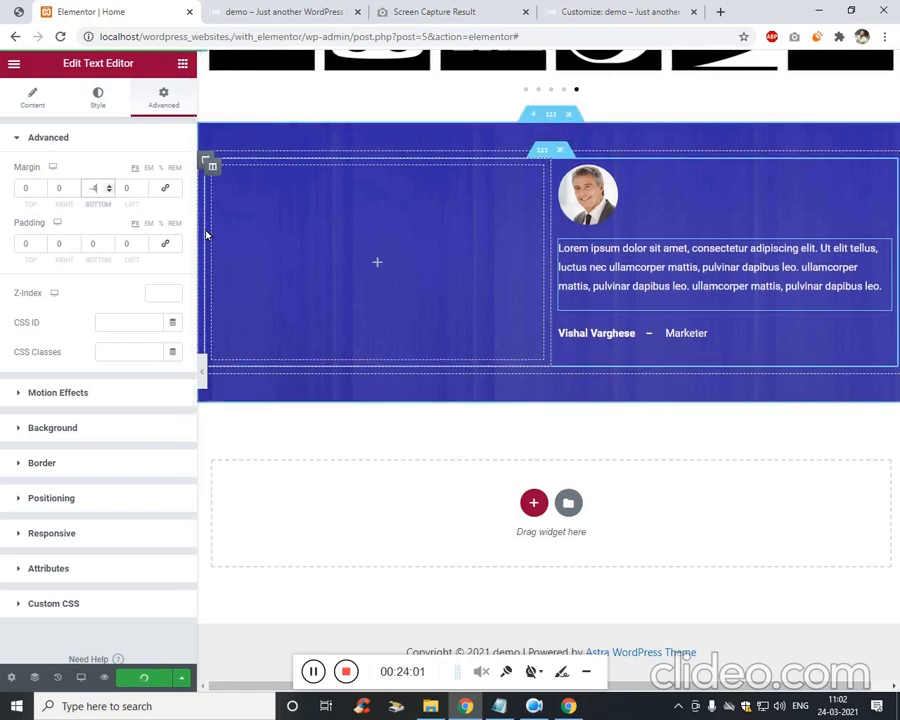
{"action": "key", "text": "Down"}
{"action": "key", "text": "Down"}
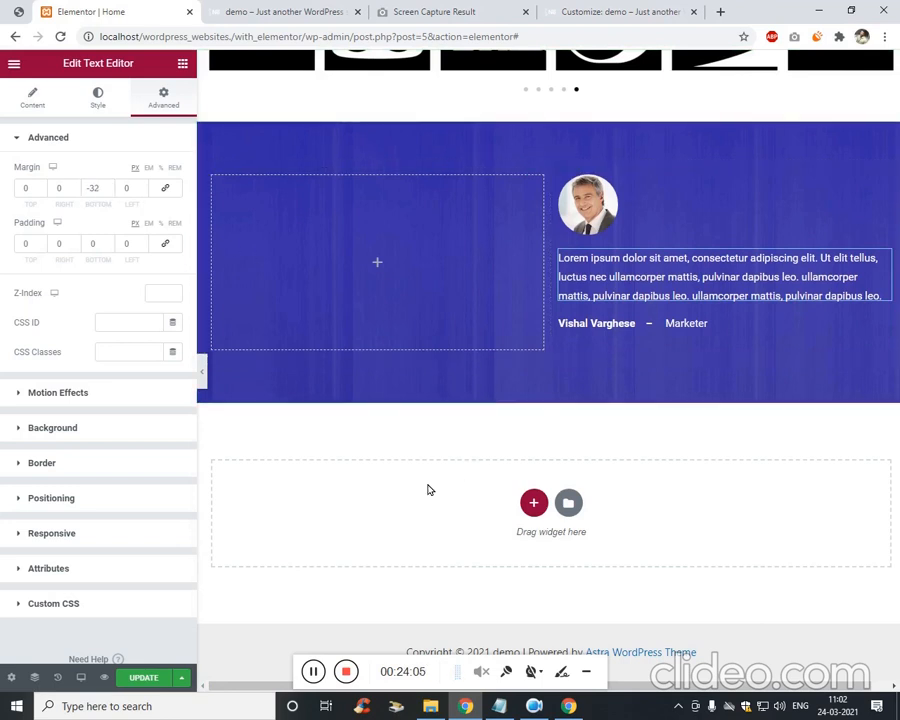
Narrow the empty left column of the testimonial section to about 31%.
{"action": "left_click", "coordinate": [588, 205]}
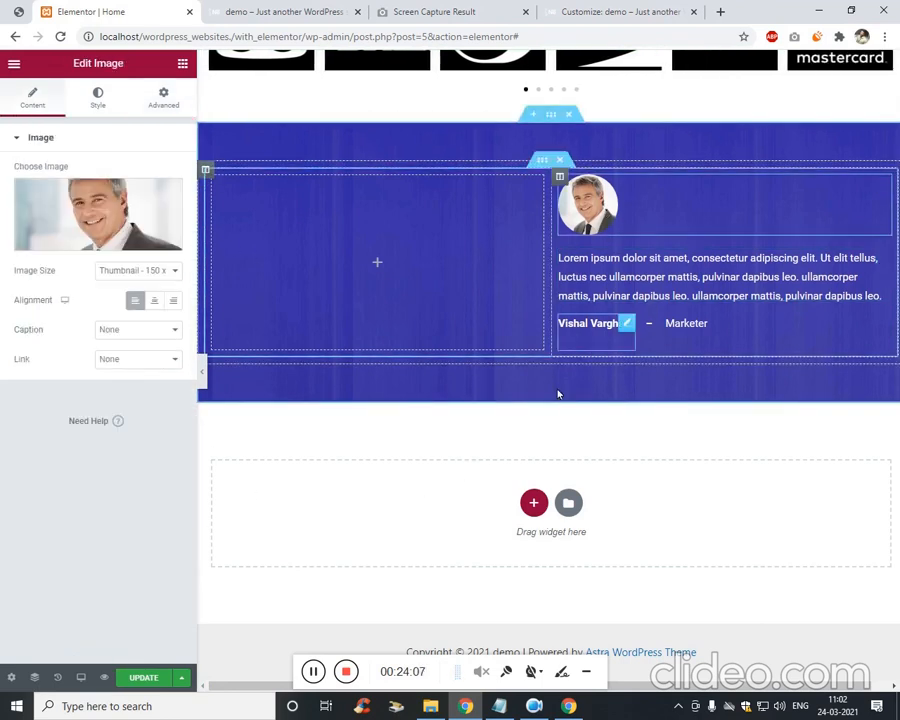
{"action": "left_click", "coordinate": [18, 14]}
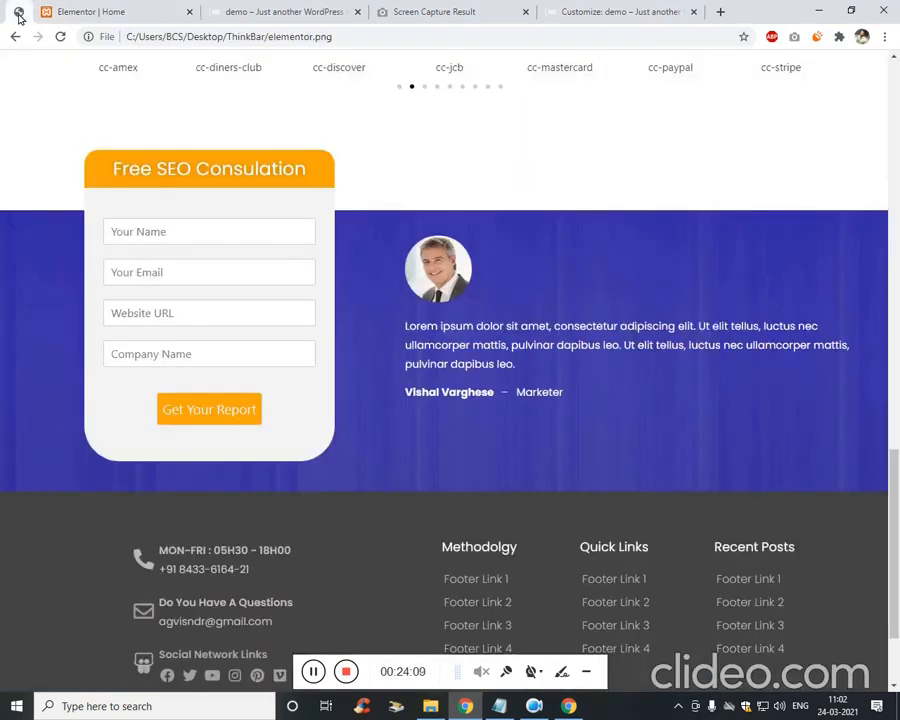
{"action": "left_click", "coordinate": [86, 11]}
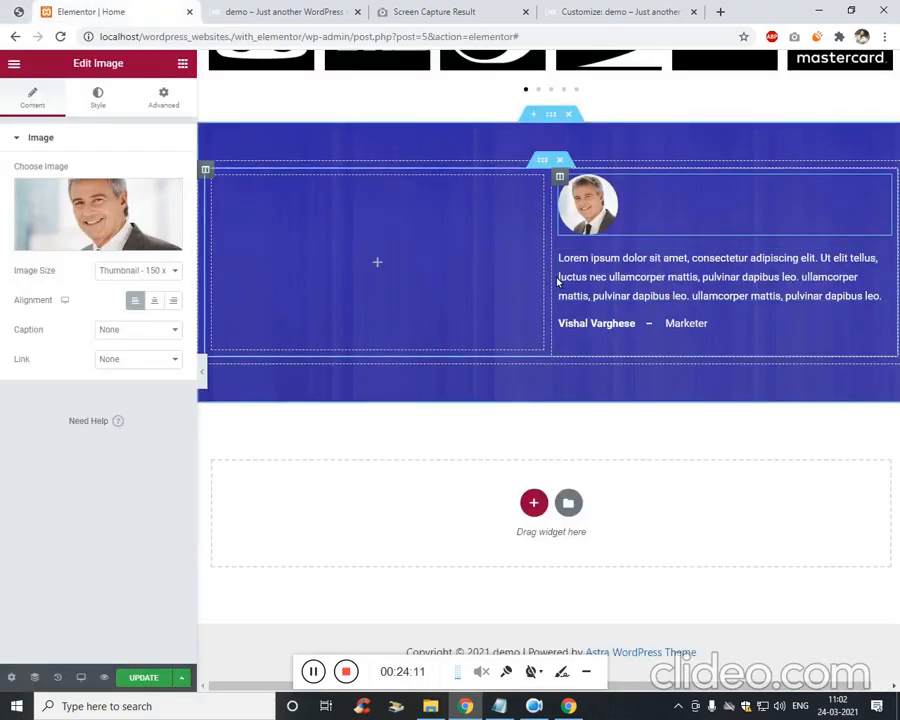
{"action": "left_click_drag", "start_coordinate": [546, 282], "coordinate": [424, 285]}
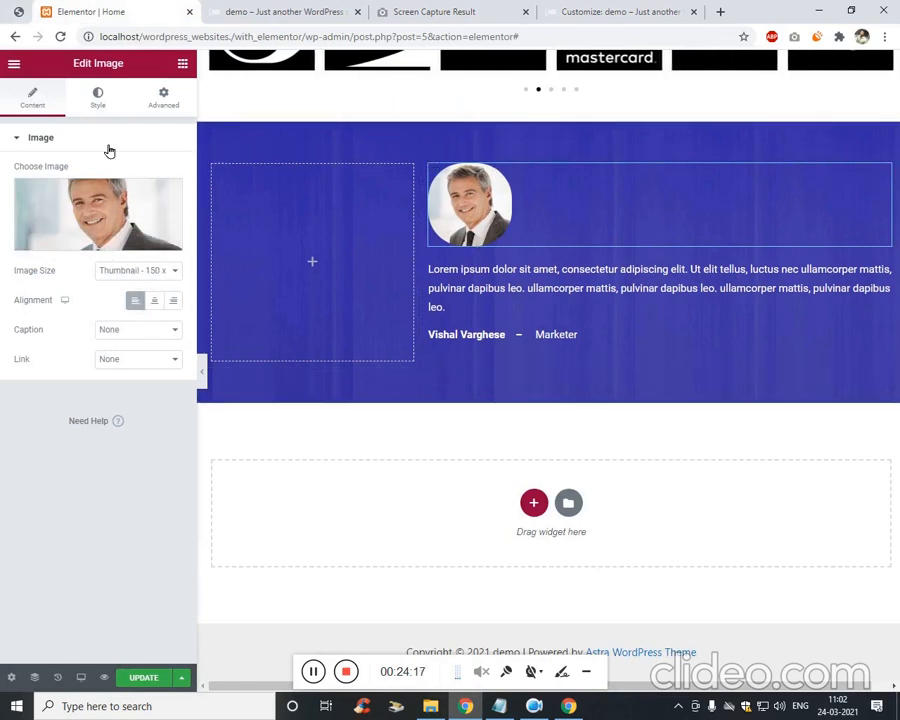
Shrink the portrait to width 14, give it a bottom margin of 3, and save.
{"action": "left_click", "coordinate": [97, 101]}
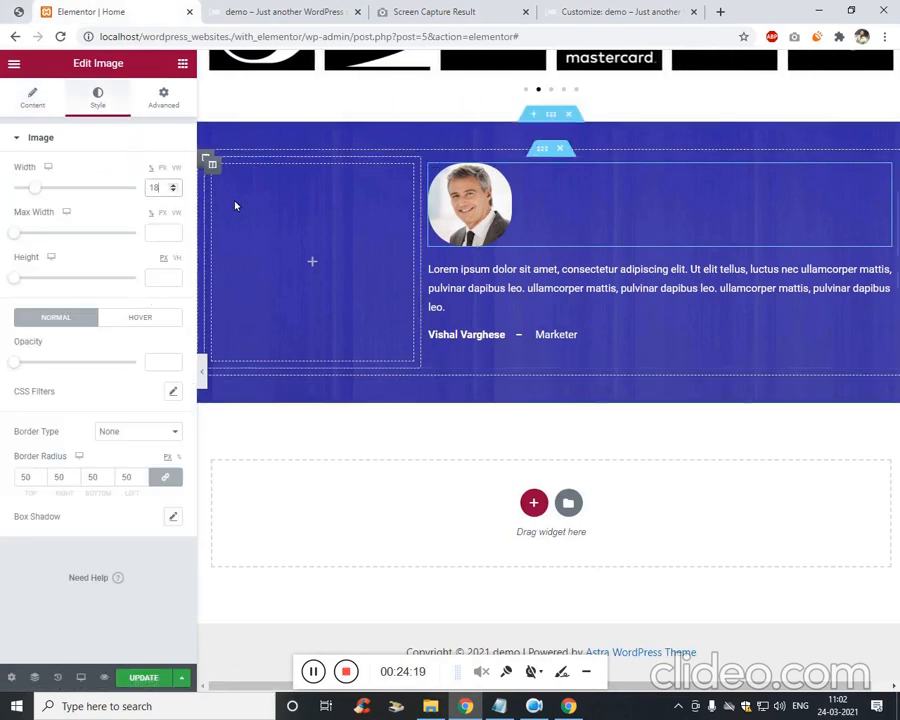
{"action": "key", "text": "Down"}
{"action": "key", "text": "Down"}
{"action": "key", "text": "Down"}
{"action": "key", "text": "Down"}
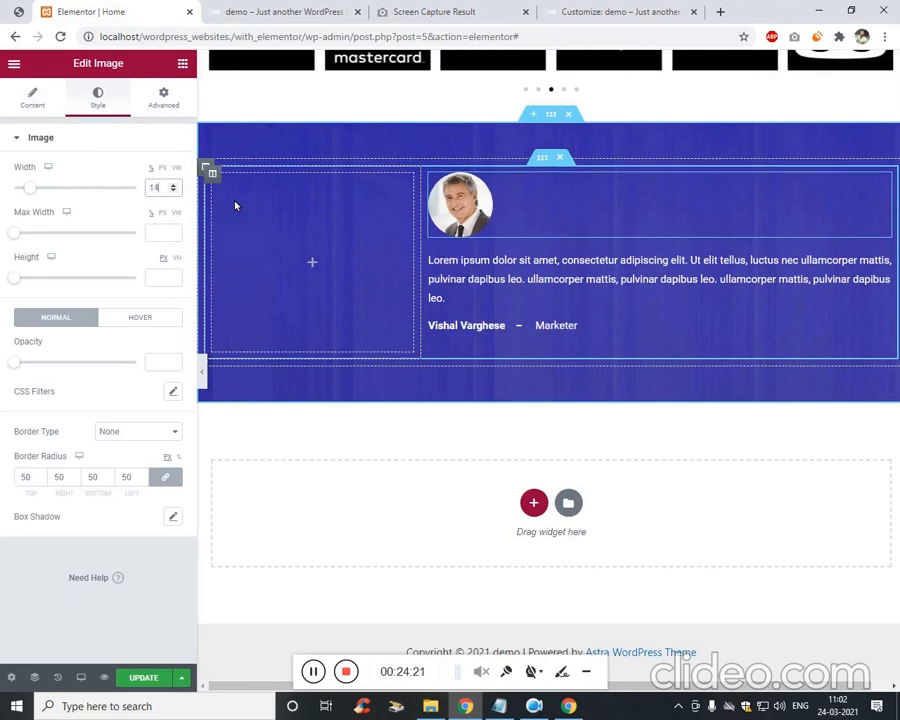
{"action": "left_click", "coordinate": [163, 97]}
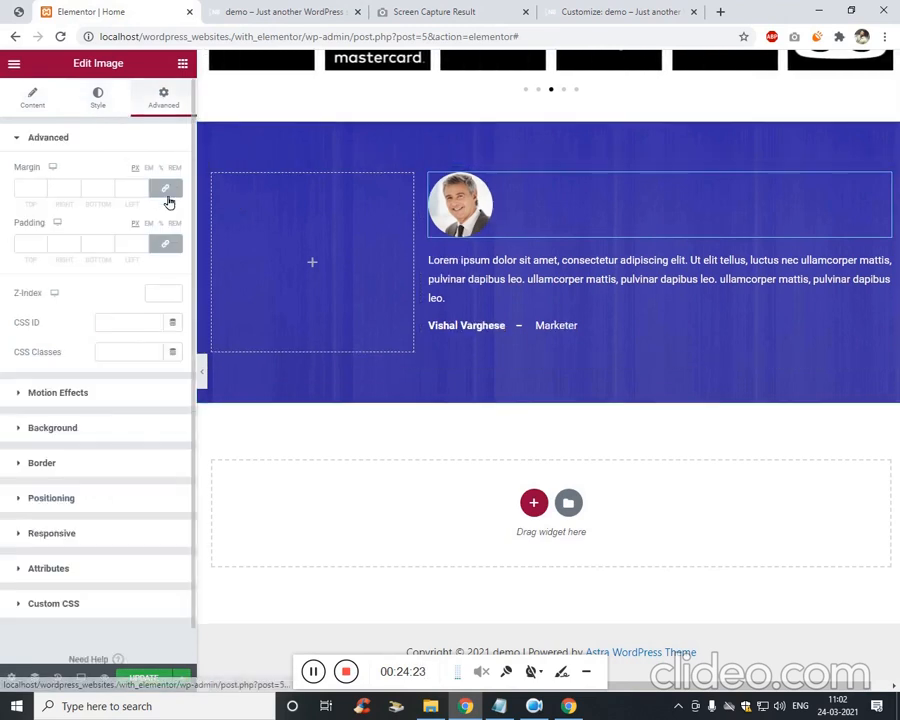
{"action": "left_click", "coordinate": [111, 197]}
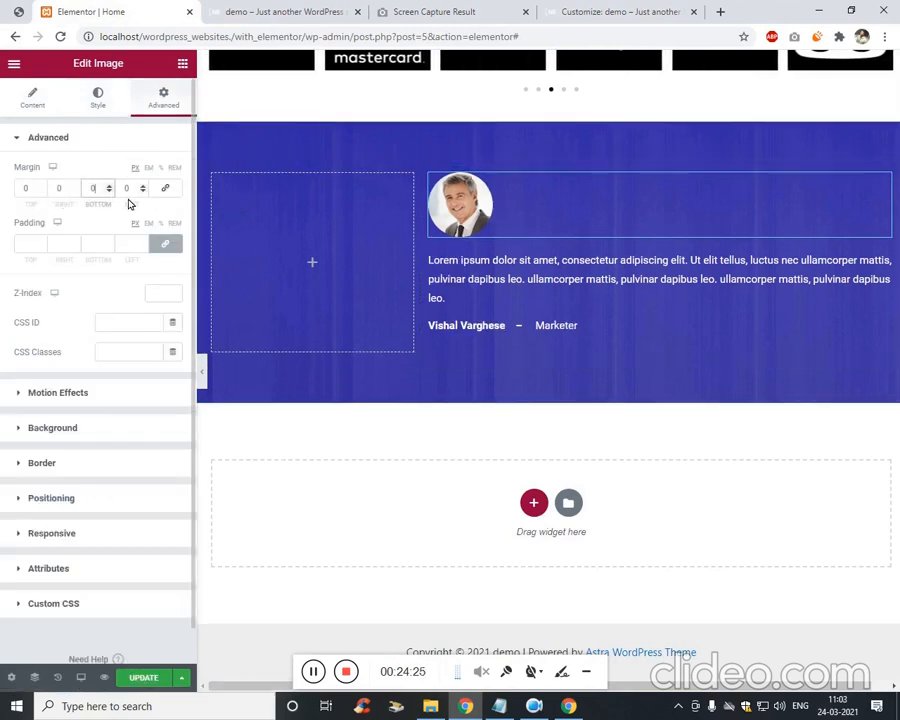
{"action": "key", "text": "Up"}
{"action": "key", "text": "Up"}
{"action": "key", "text": "Up"}
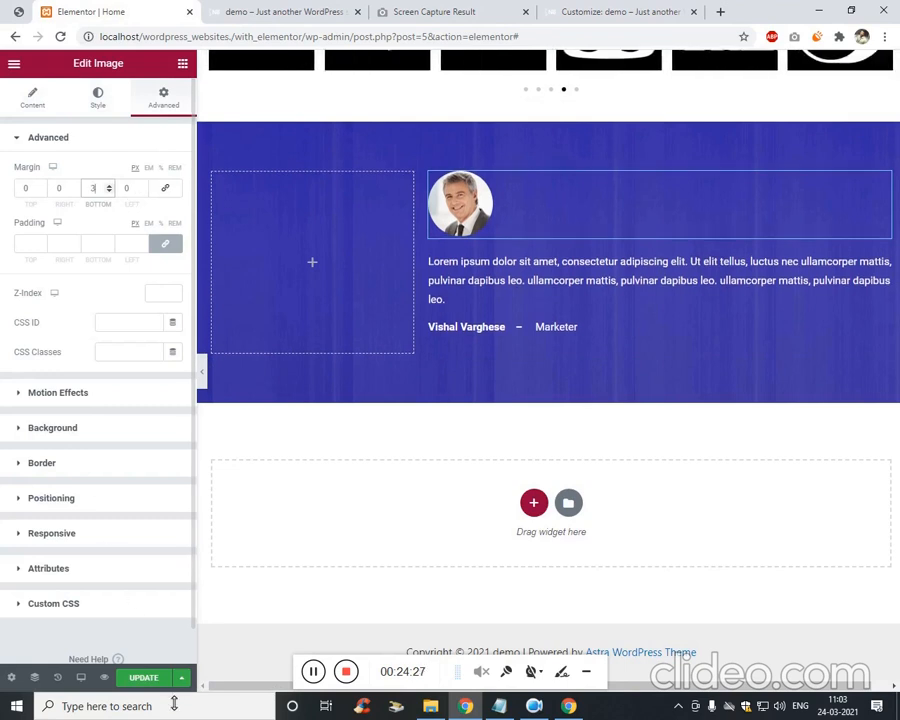
{"action": "left_click", "coordinate": [143, 677]}
Check the updated testimonial section on the live site against the reference design.
{"action": "left_click", "coordinate": [313, 671]}
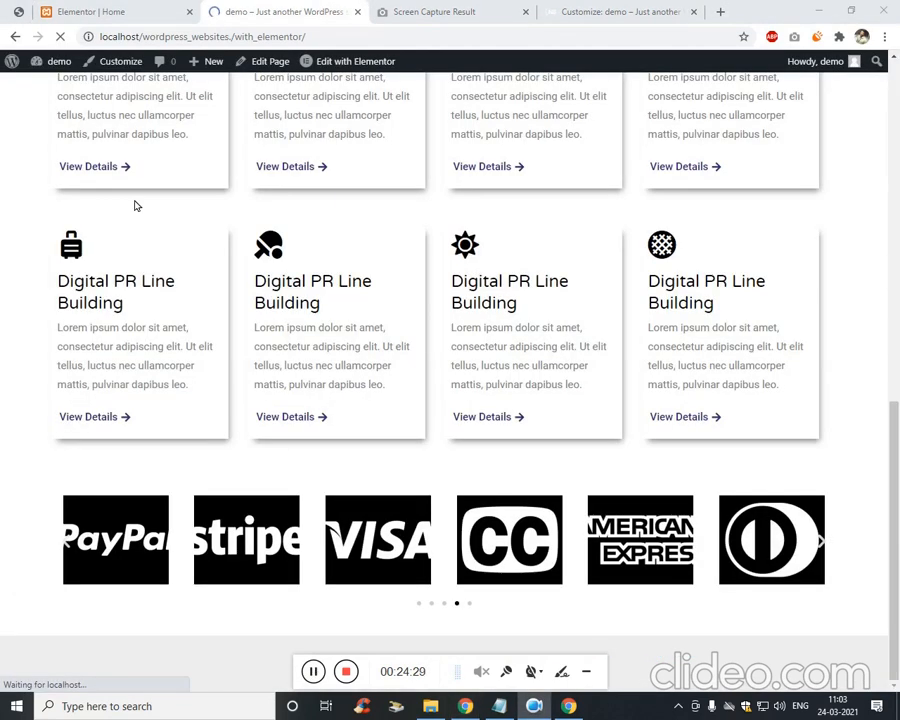
{"action": "left_click", "coordinate": [90, 9]}
{"action": "left_click", "coordinate": [314, 672]}
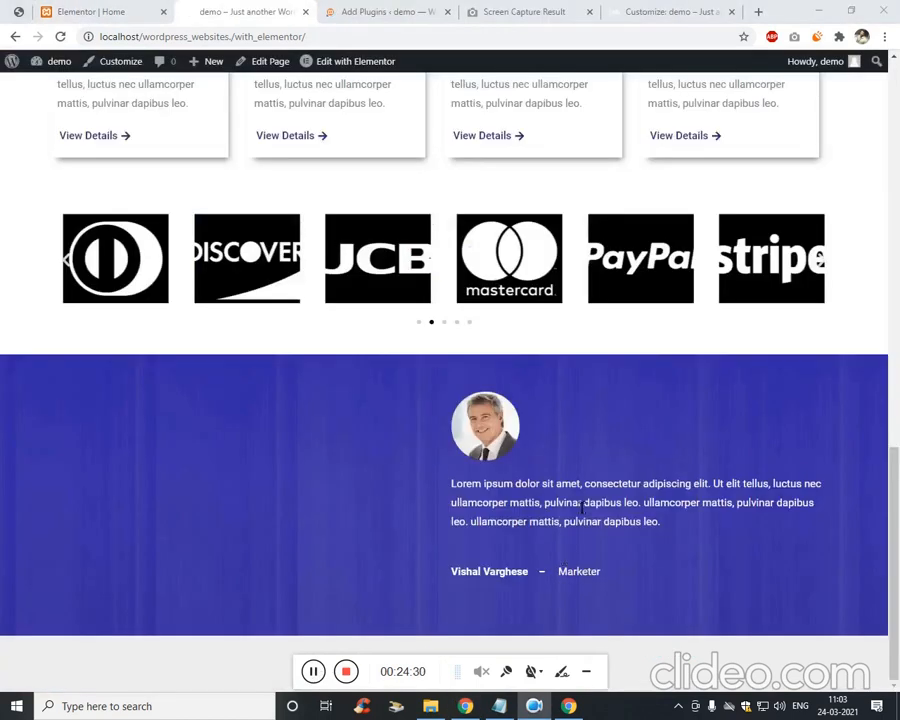
{"action": "left_click", "coordinate": [18, 9]}
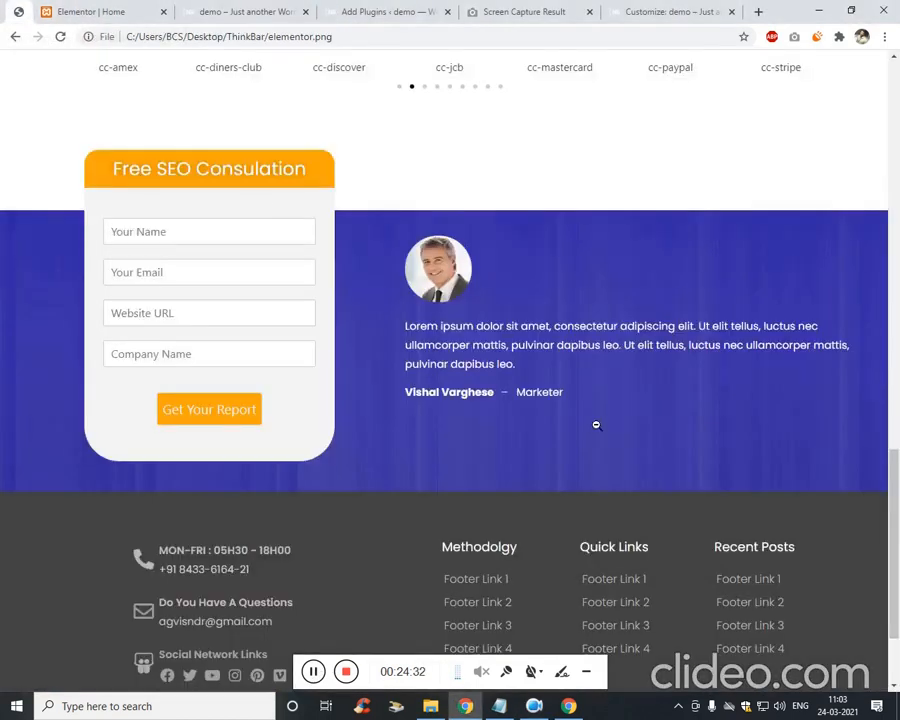
Find Contact Form by WPForms under Add New plugins and install it.
{"action": "left_click", "coordinate": [212, 8]}
{"action": "left_click", "coordinate": [368, 9]}
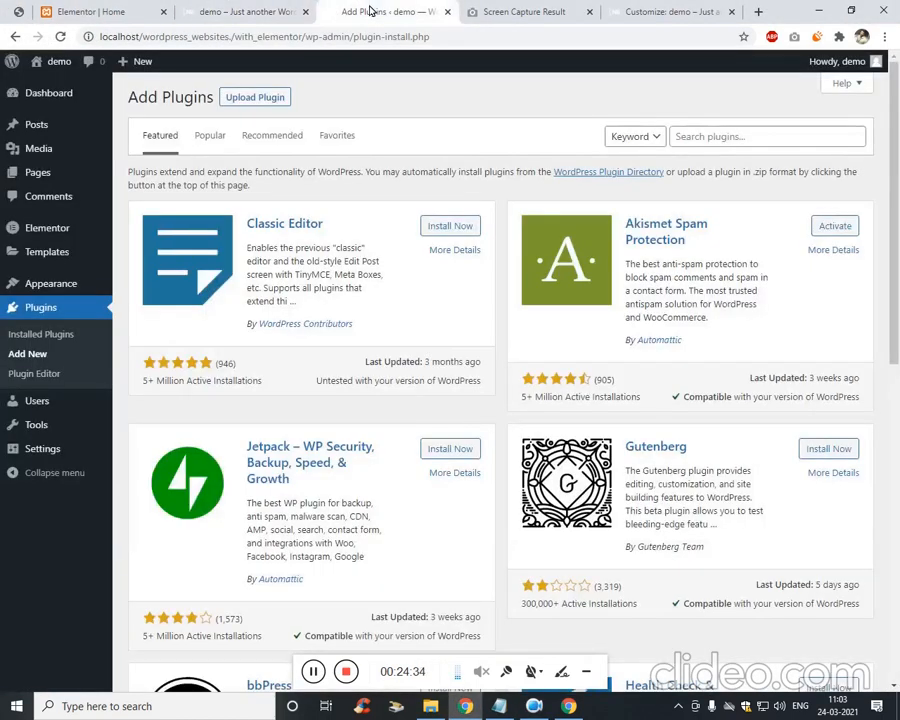
{"action": "left_click", "coordinate": [741, 138]}
{"action": "type", "text": "wp d"}
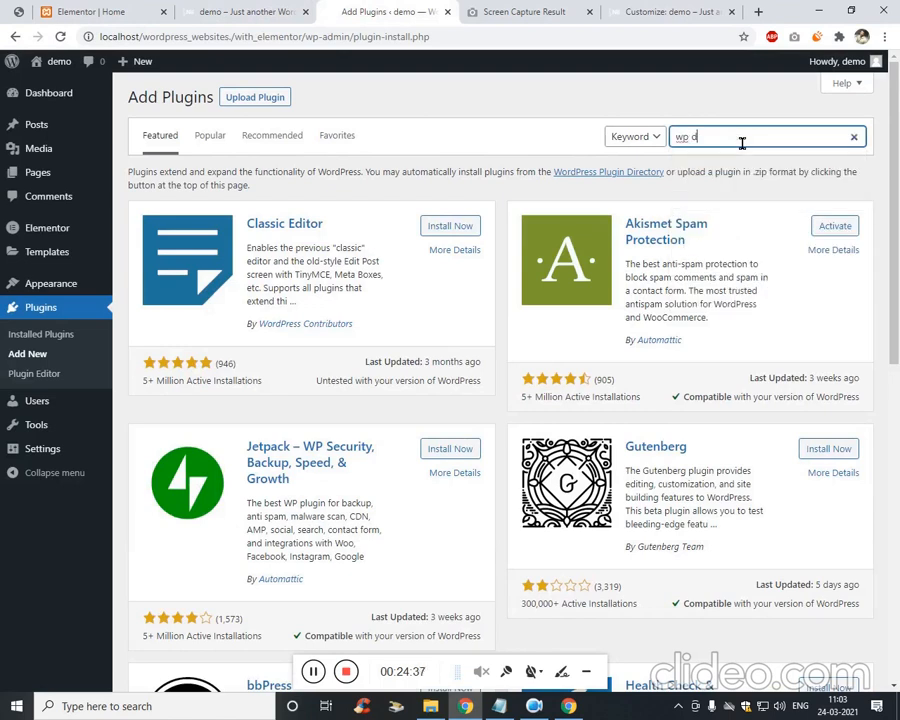
{"action": "type", "text": "orm"}
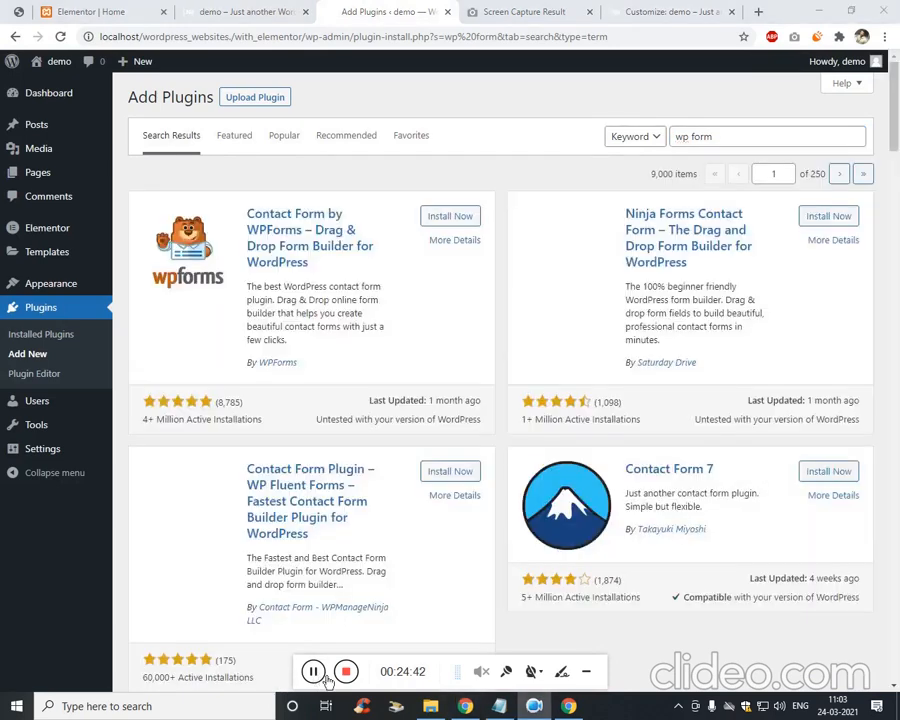
{"action": "left_click", "coordinate": [445, 220]}
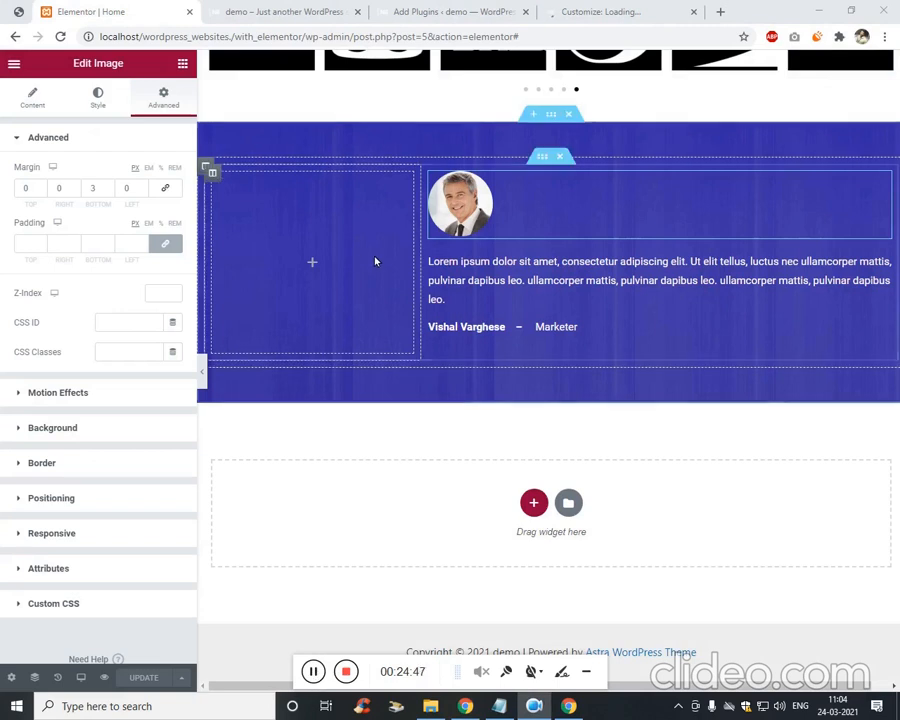
Search the widgets for 'short' and drop a Shortcode widget into the empty left column.
{"action": "left_click", "coordinate": [183, 64]}
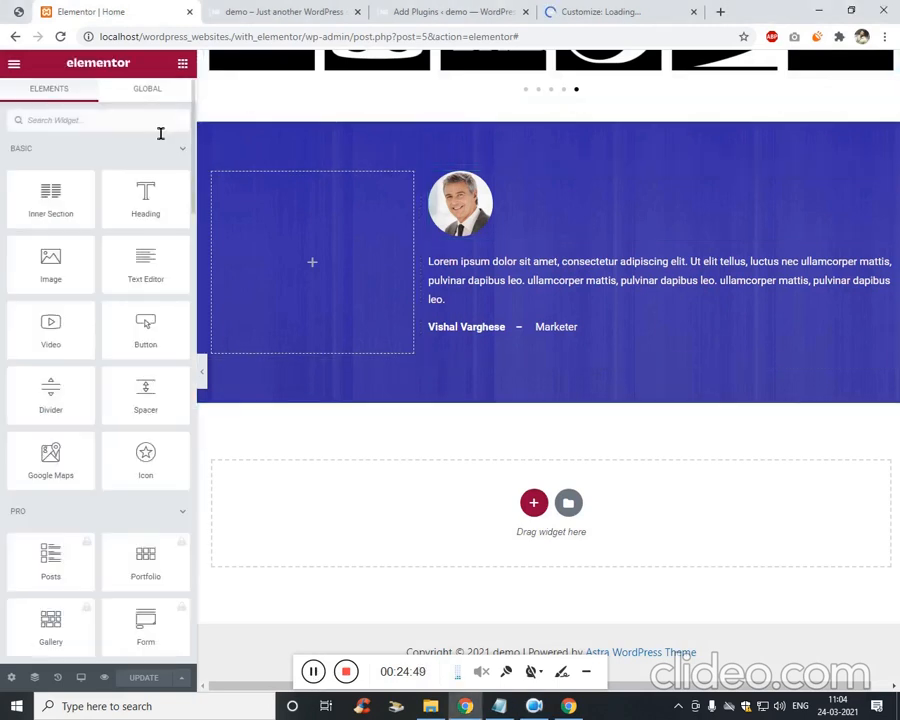
{"action": "type", "text": "short"}
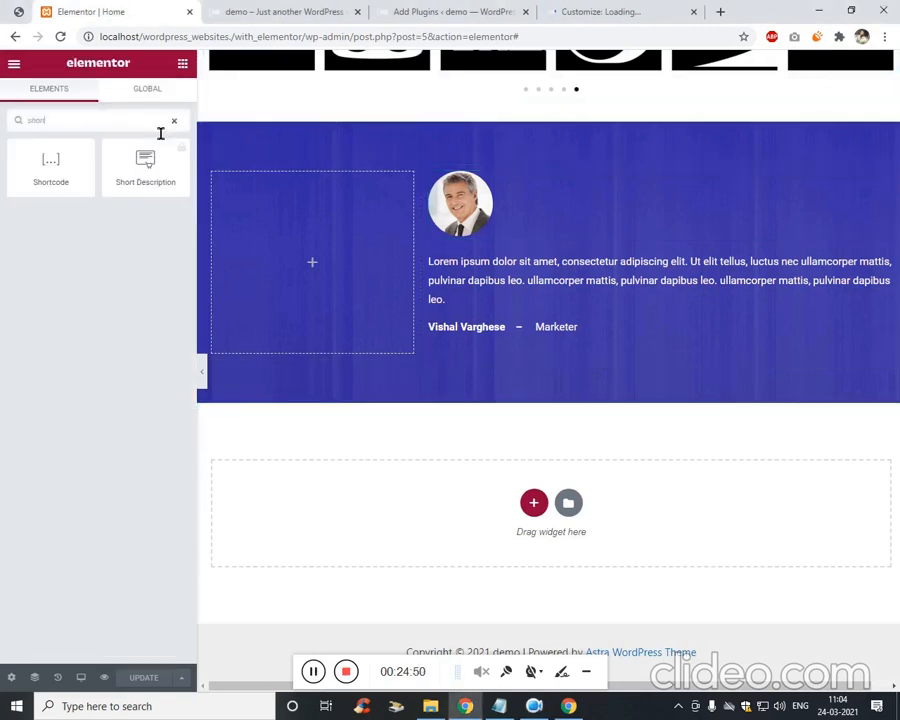
{"action": "left_click_drag", "start_coordinate": [46, 116], "coordinate": [350, 281]}
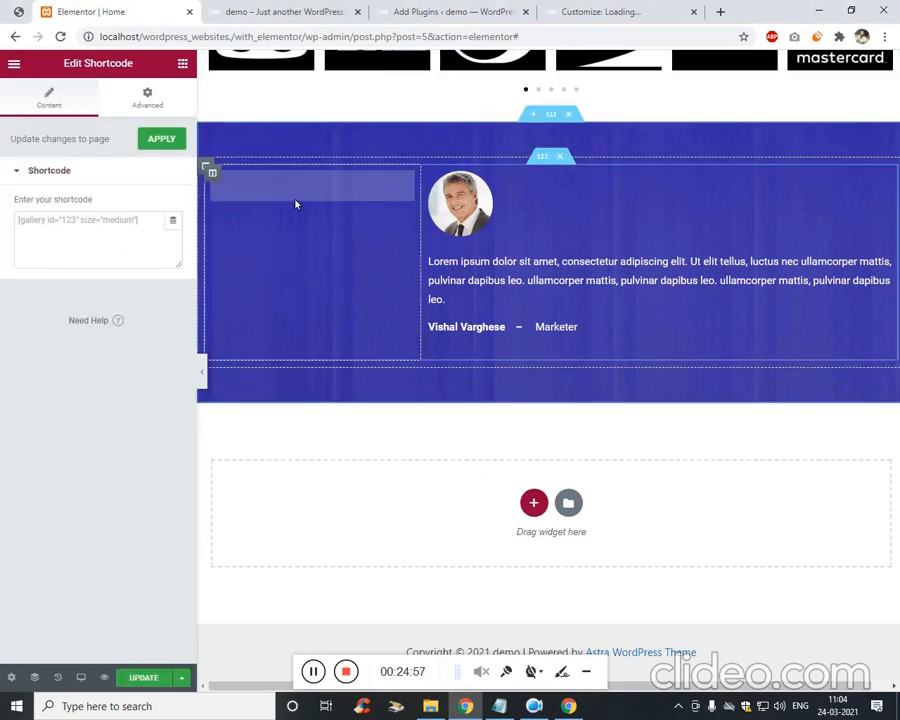
{"action": "left_click", "coordinate": [590, 10]}
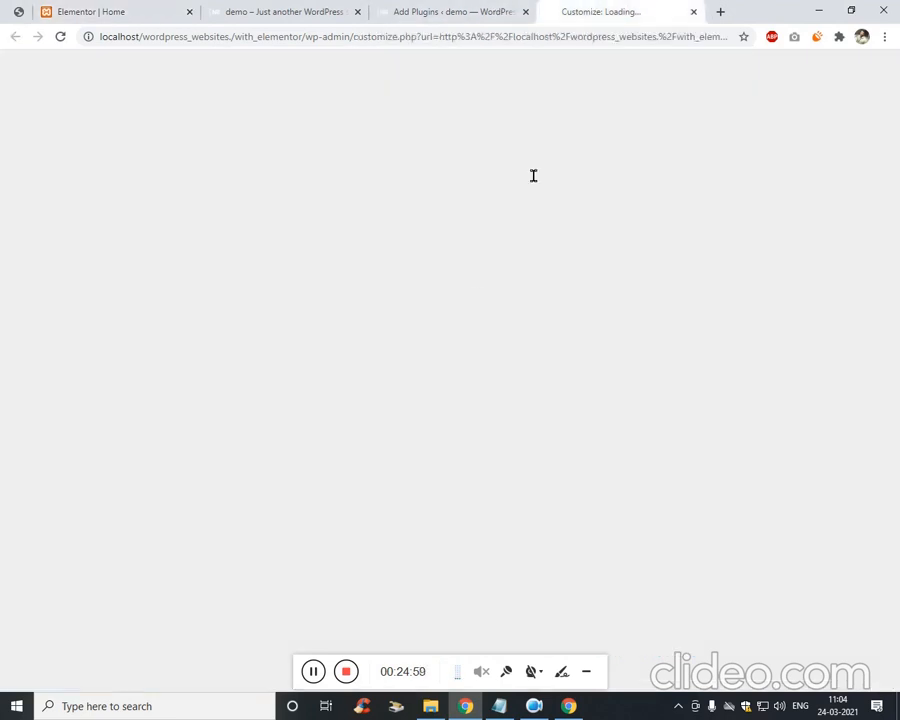
From the WPForms welcome page, choose Create Your First Form to launch the builder.
{"action": "left_click", "coordinate": [452, 10]}
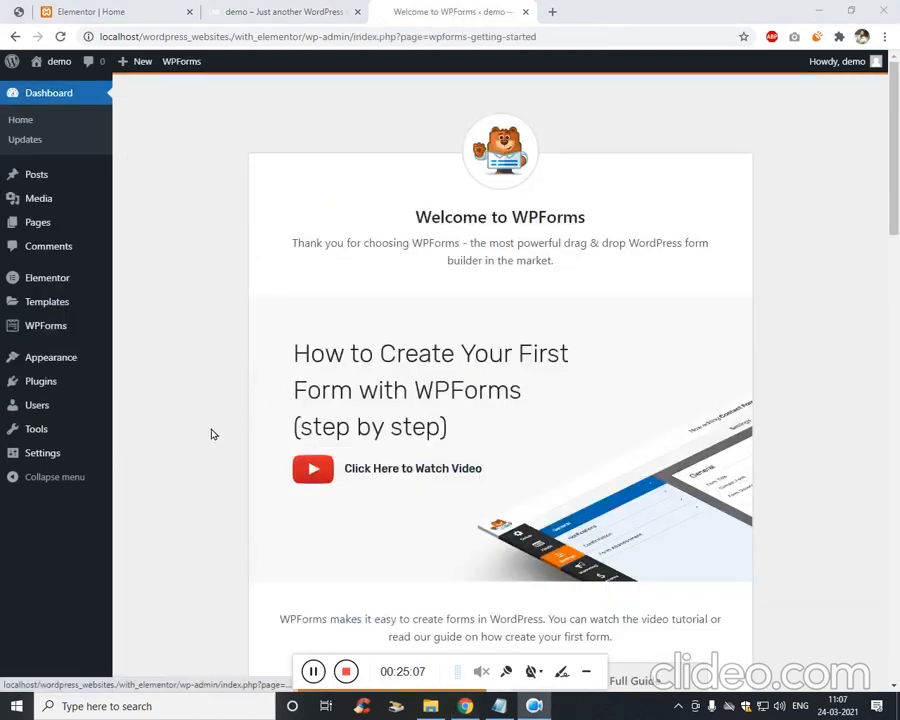
{"action": "scroll", "coordinate": [673, 335], "scroll_direction": "down", "scroll_amount": 3}
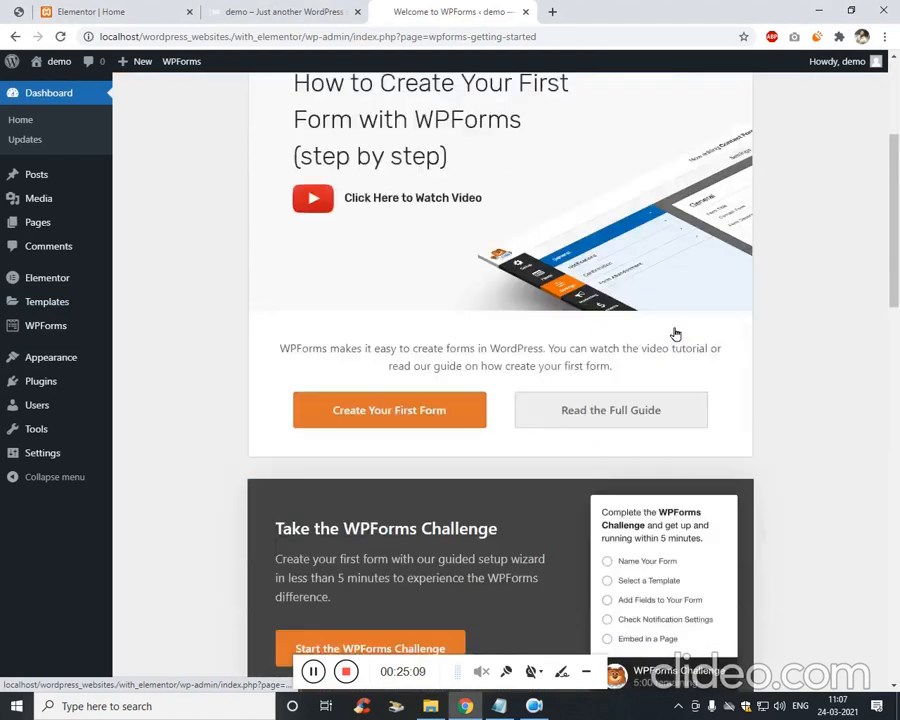
{"action": "scroll", "coordinate": [675, 333], "scroll_direction": "down", "scroll_amount": 3}
{"action": "left_click", "coordinate": [438, 190]}
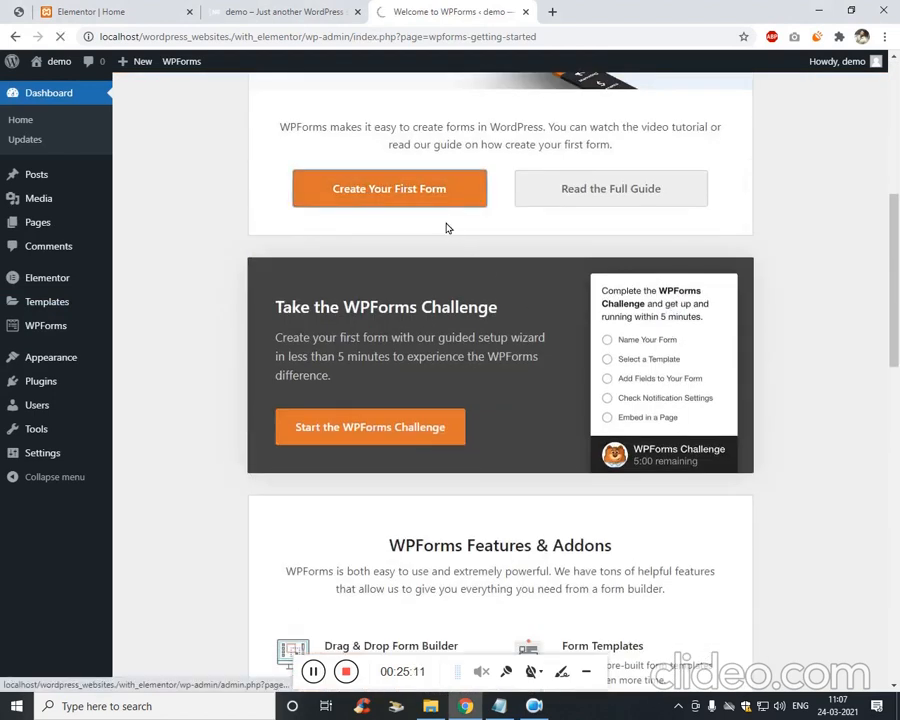
{"action": "left_click", "coordinate": [17, 11]}
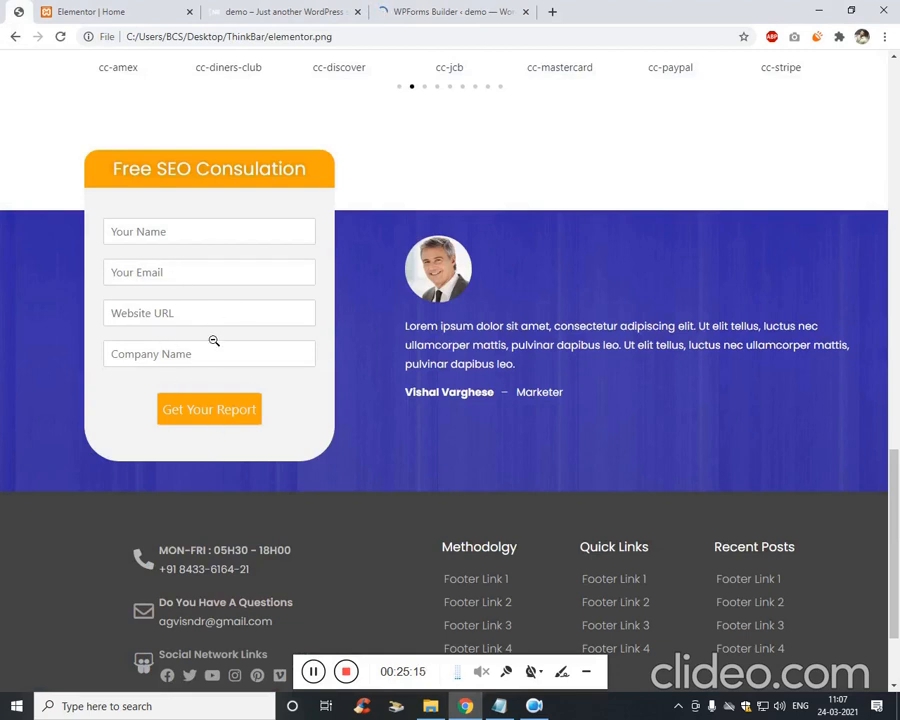
{"action": "left_click", "coordinate": [456, 9]}
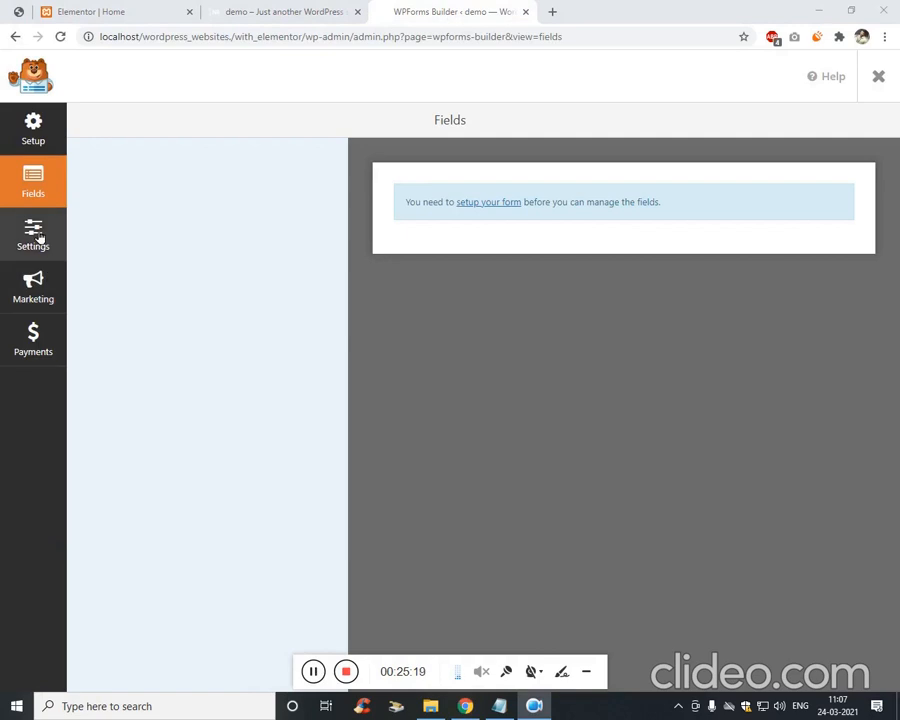
Start from the Simple Contact Form template and delete its Comment or Message and Name fields.
{"action": "left_click", "coordinate": [33, 135]}
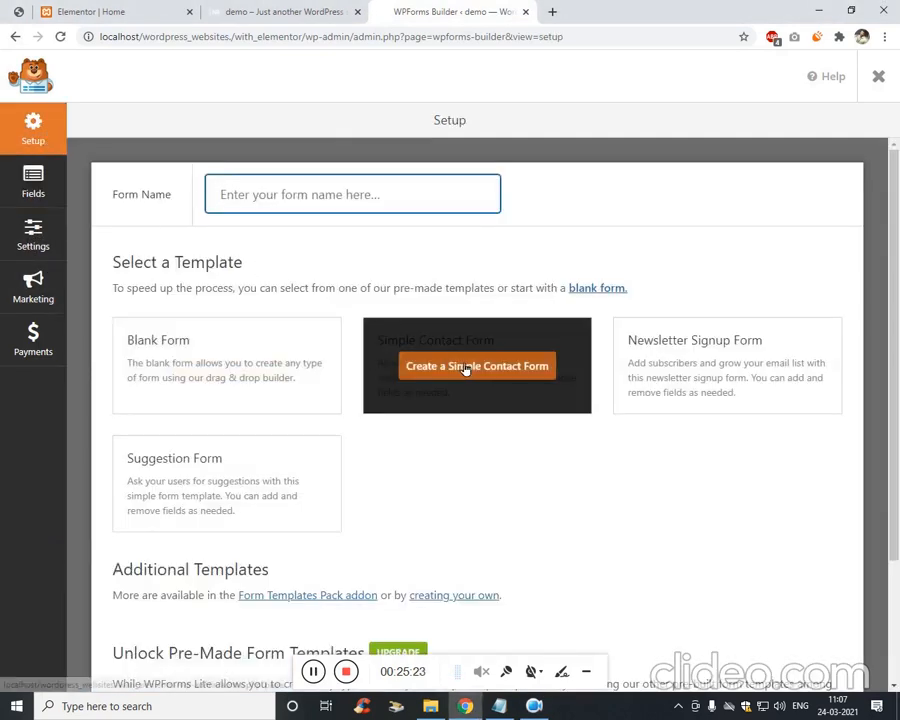
{"action": "left_click", "coordinate": [495, 367]}
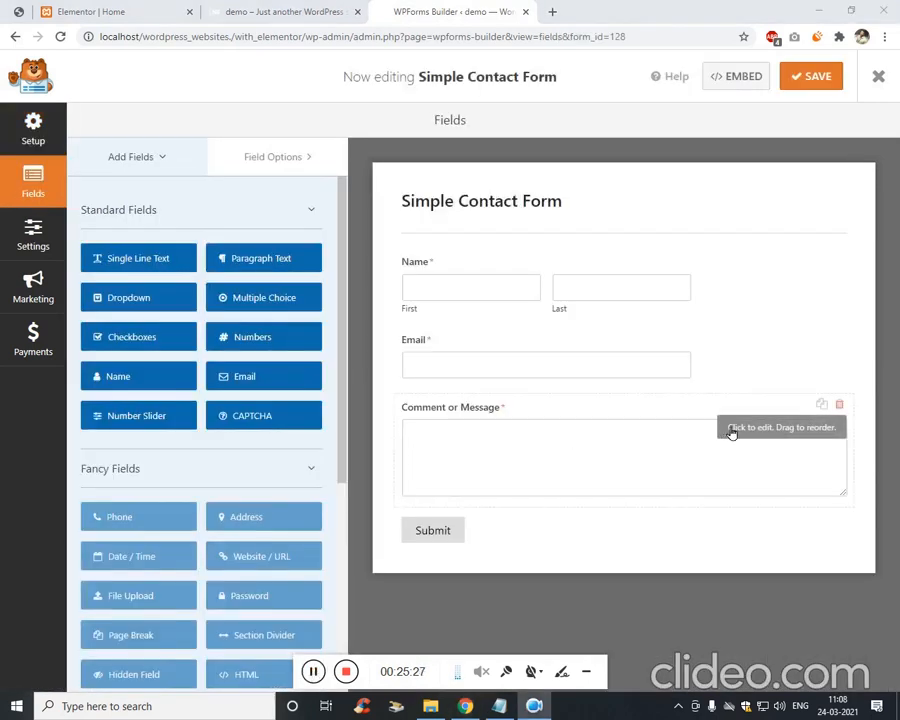
{"action": "left_click", "coordinate": [843, 406]}
{"action": "left_click", "coordinate": [843, 406]}
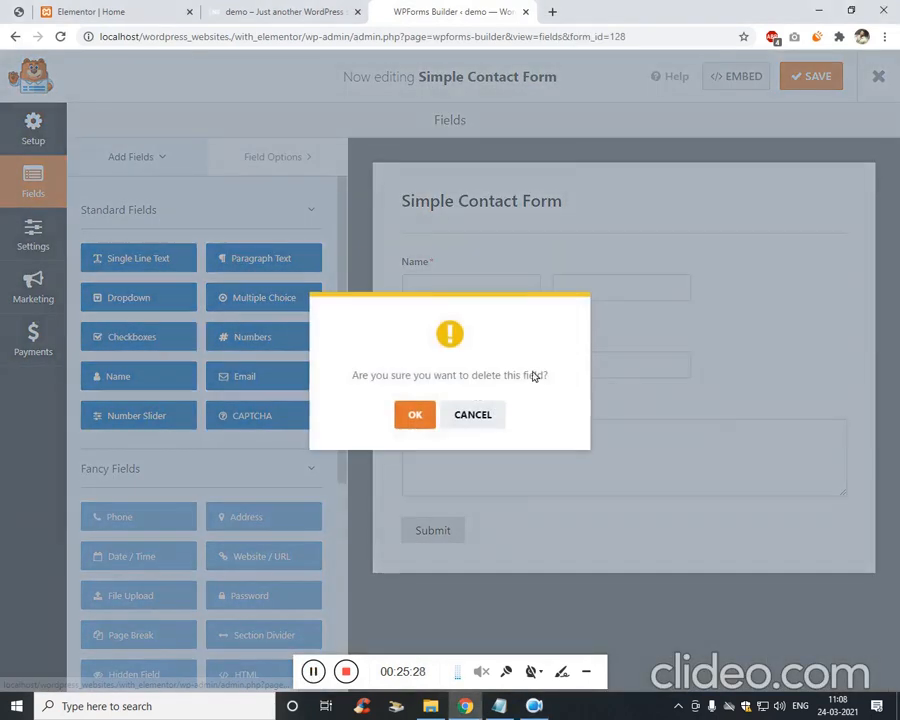
{"action": "left_click", "coordinate": [413, 412]}
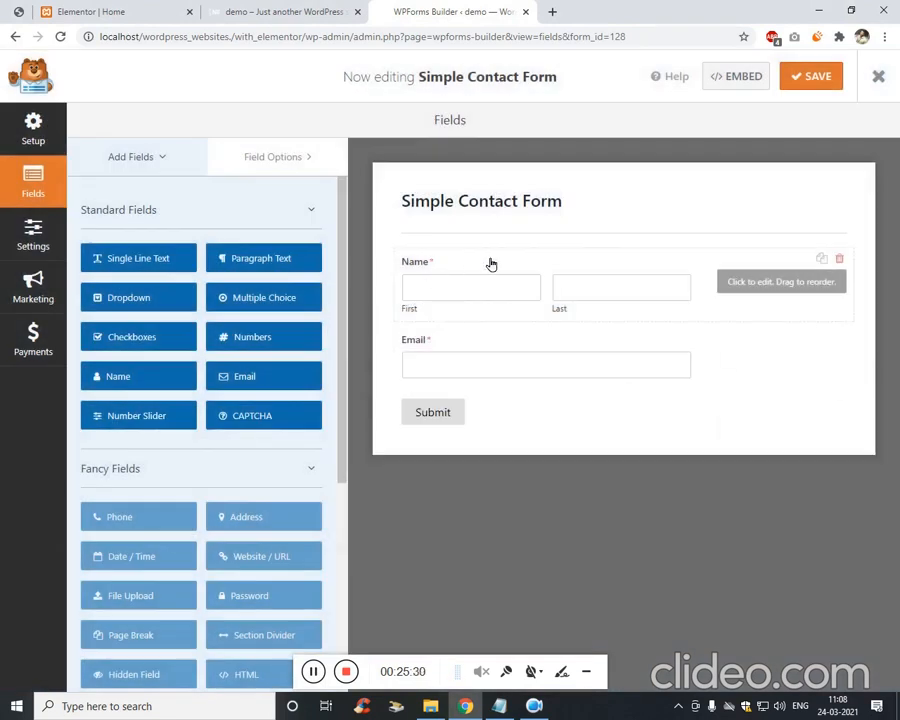
{"action": "left_click", "coordinate": [839, 259]}
{"action": "left_click", "coordinate": [410, 415]}
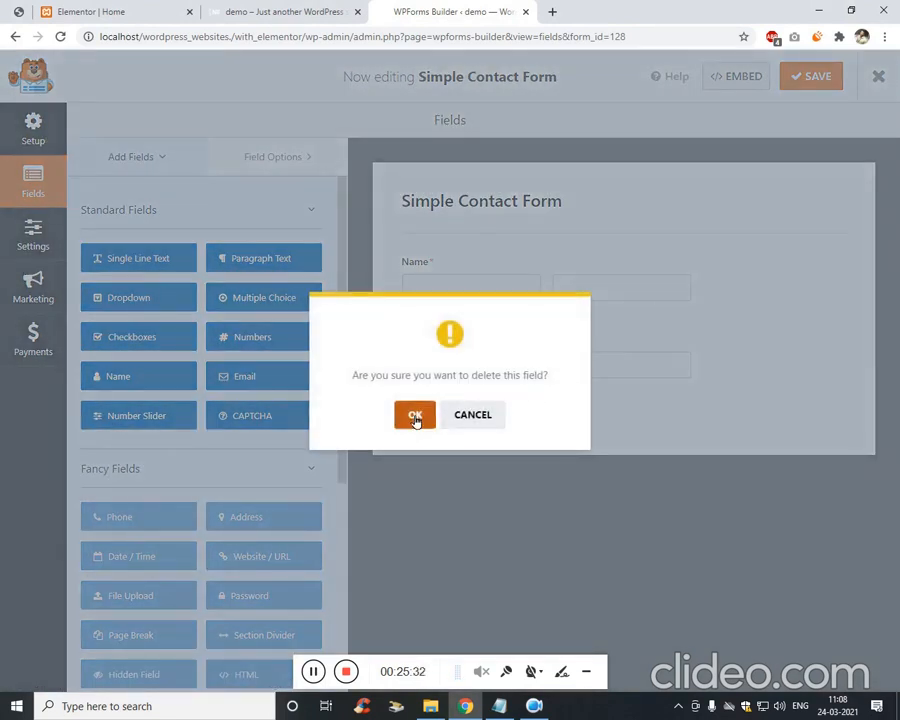
{"action": "left_click", "coordinate": [428, 279]}
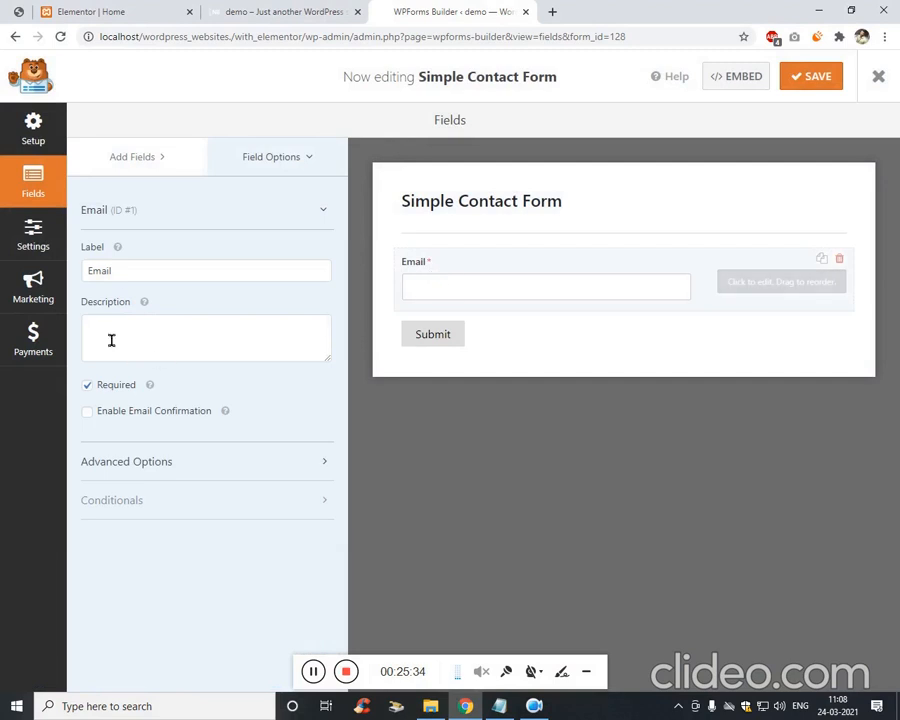
Clear the Email field's label and set its placeholder text to 'Your Name'.
{"action": "double_click", "coordinate": [144, 280]}
{"action": "key", "text": "BackSpace"}
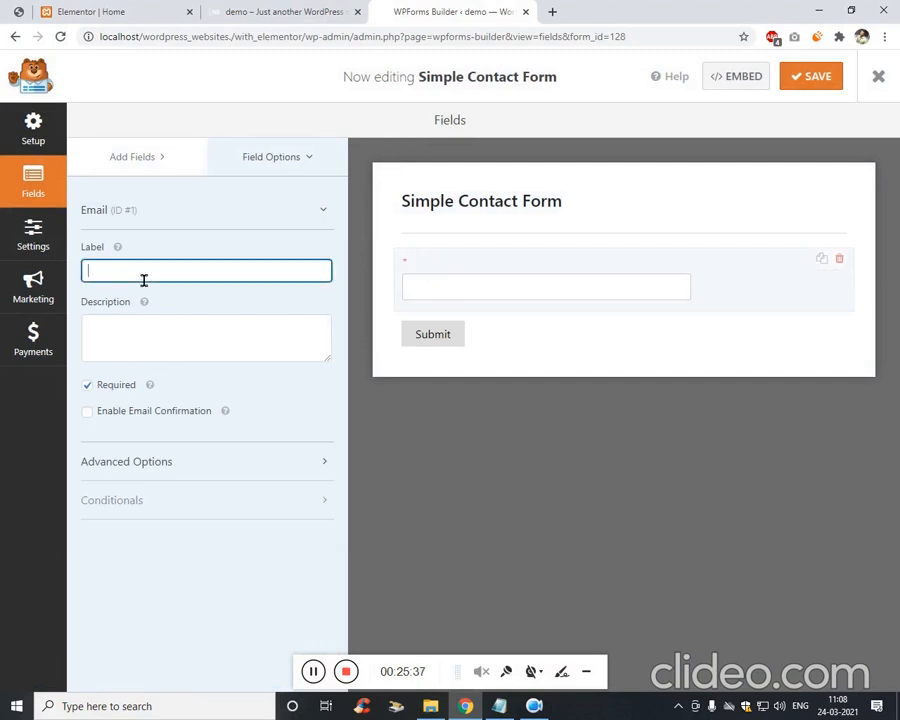
{"action": "left_click", "coordinate": [261, 162]}
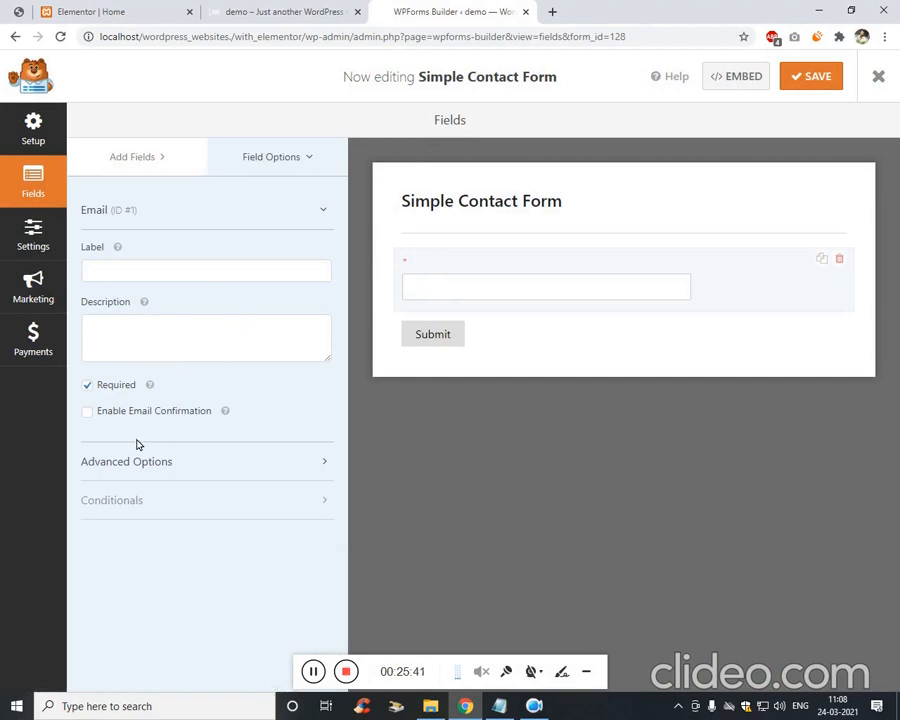
{"action": "left_click", "coordinate": [219, 460]}
{"action": "scroll", "coordinate": [239, 430], "scroll_direction": "down", "scroll_amount": 2}
{"action": "left_click", "coordinate": [194, 420]}
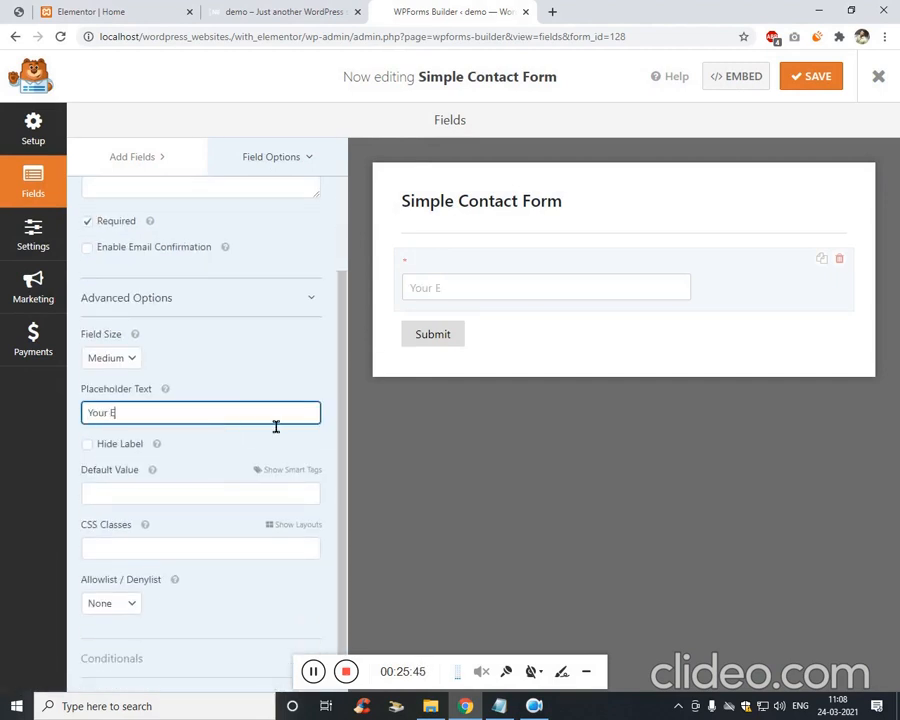
{"action": "type", "text": "Your Name"}
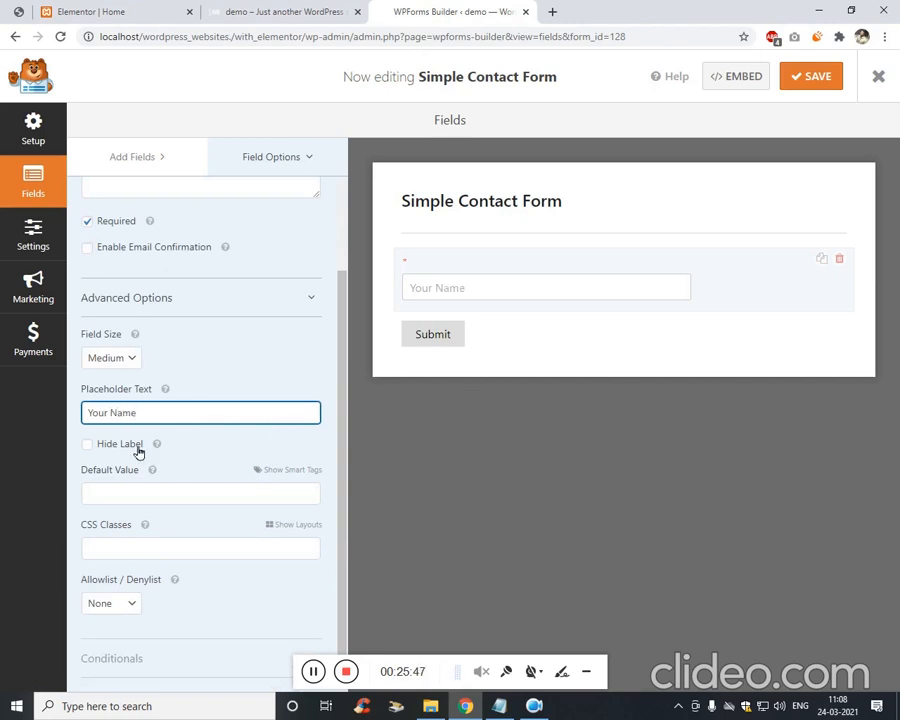
Hide the field's label and set its Field Size to Large.
{"action": "left_click", "coordinate": [88, 444]}
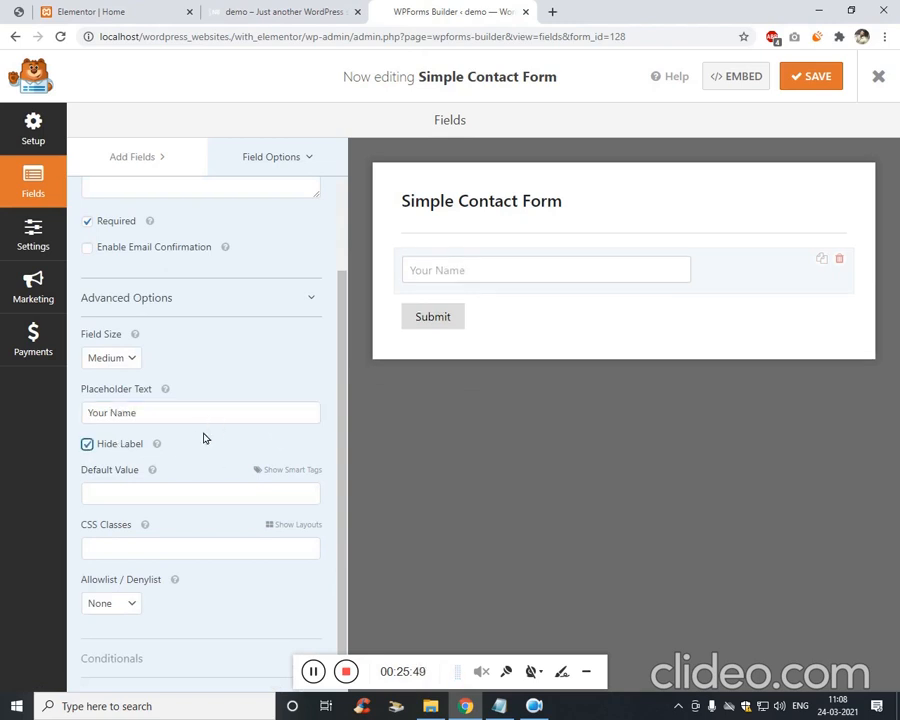
{"action": "scroll", "coordinate": [236, 355], "scroll_direction": "up", "scroll_amount": 3}
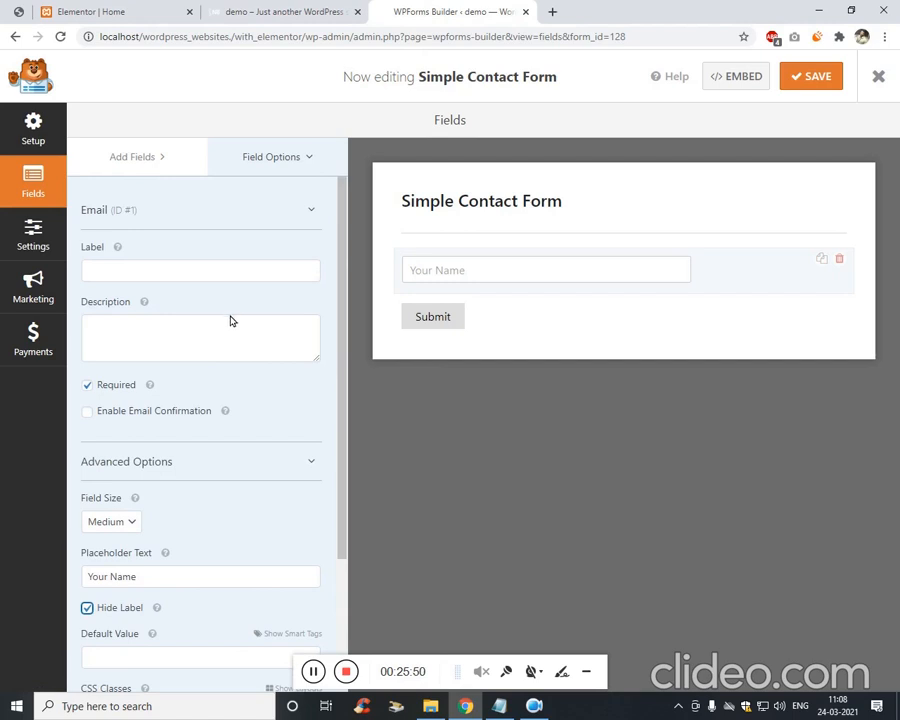
{"action": "scroll", "coordinate": [190, 390], "scroll_direction": "down", "scroll_amount": 1}
{"action": "left_click", "coordinate": [130, 451]}
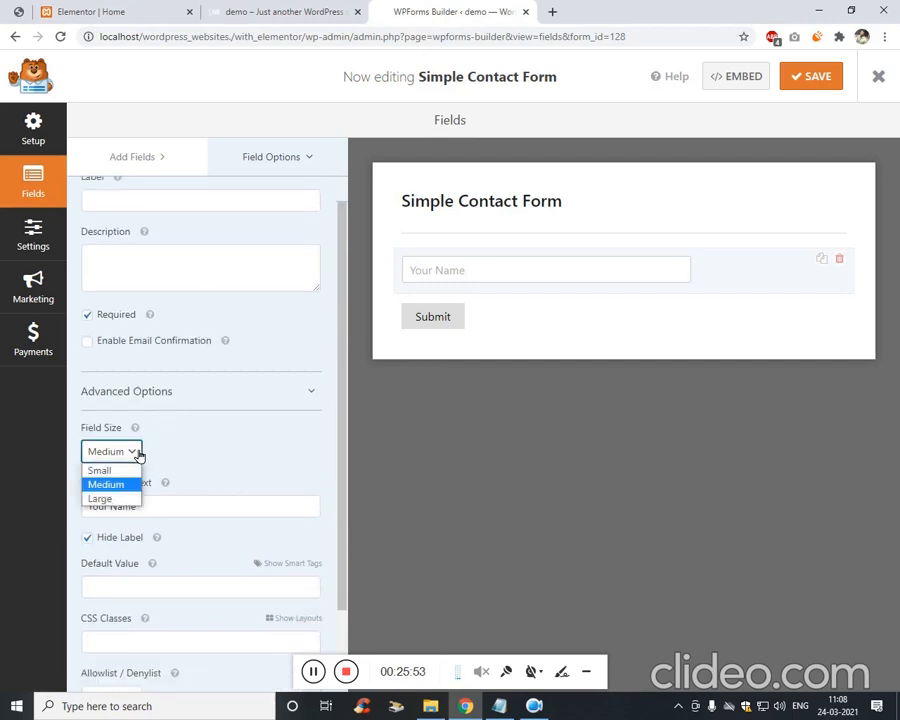
{"action": "left_click", "coordinate": [100, 494]}
{"action": "scroll", "coordinate": [259, 351], "scroll_direction": "down", "scroll_amount": 2}
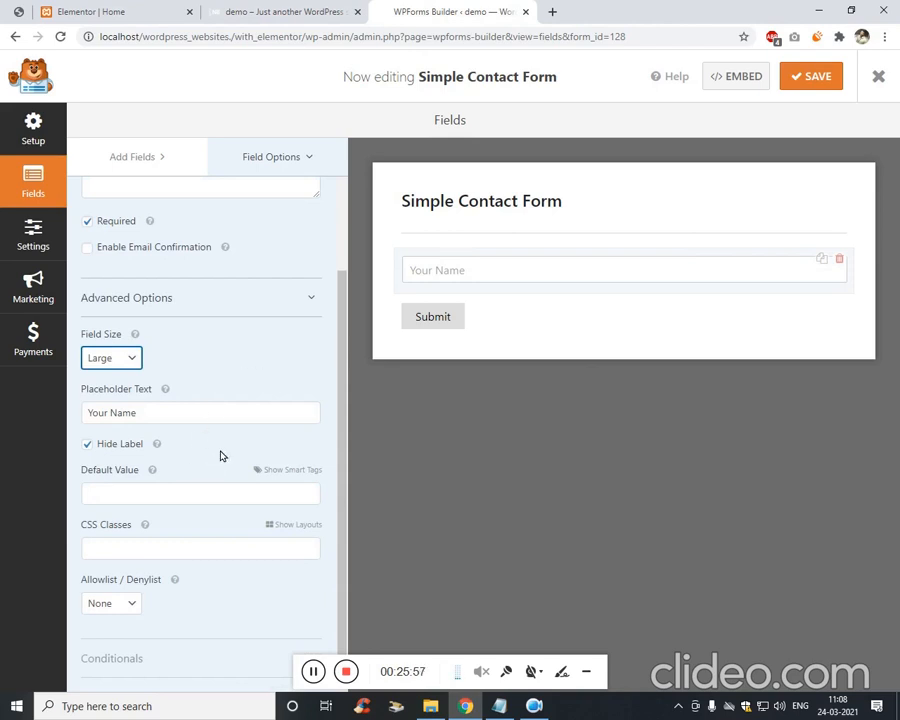
{"action": "scroll", "coordinate": [190, 235], "scroll_direction": "up", "scroll_amount": 3}
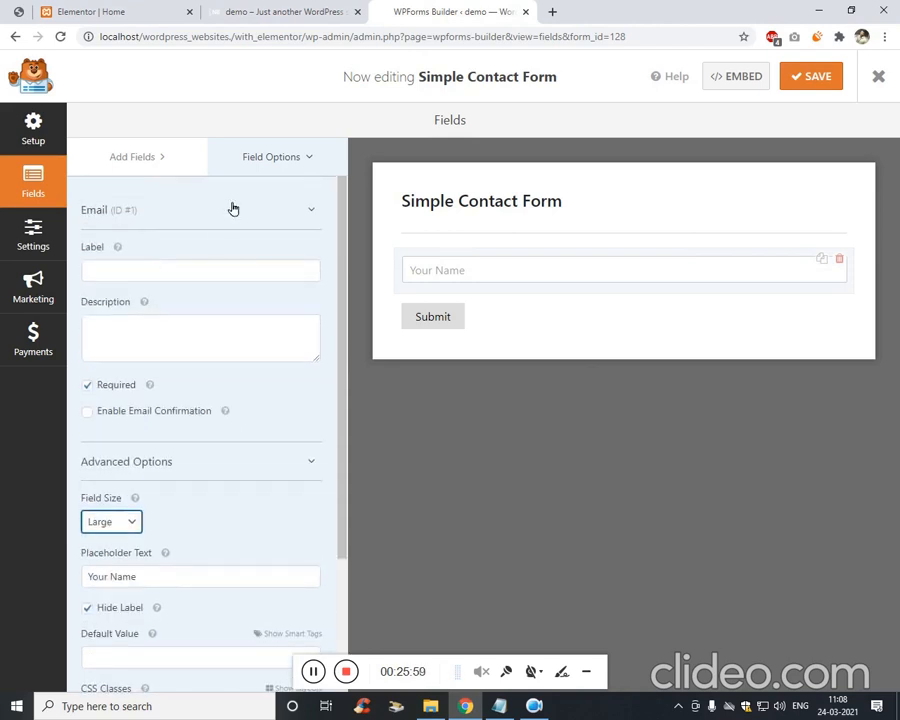
Duplicate the Your Name field and change the copy's placeholder to 'Your Email'.
{"action": "left_click", "coordinate": [821, 259]}
{"action": "left_click", "coordinate": [423, 423]}
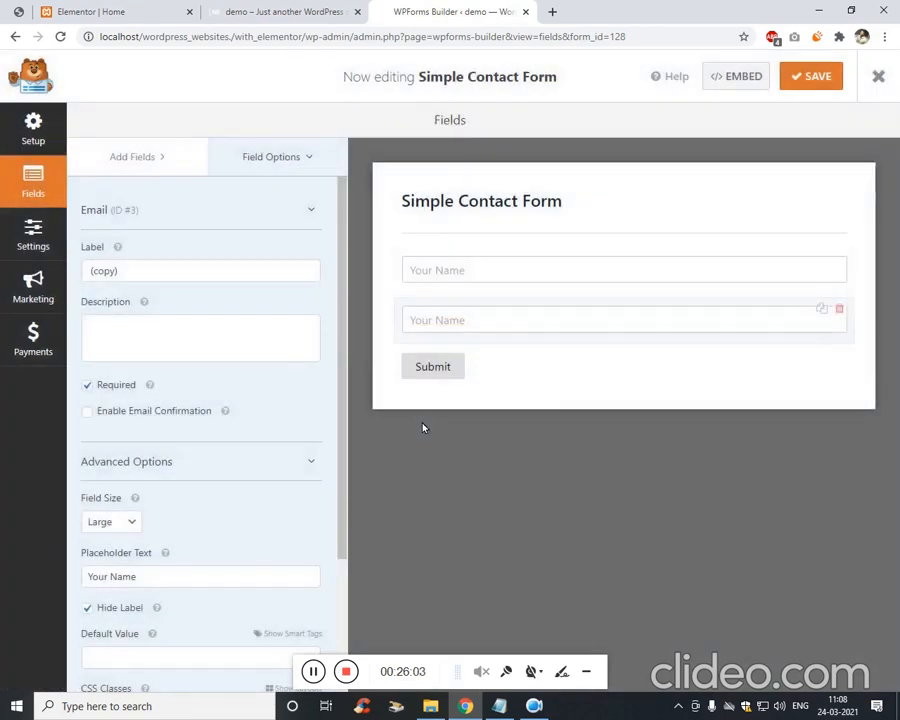
{"action": "scroll", "coordinate": [160, 420], "scroll_direction": "down", "scroll_amount": 2}
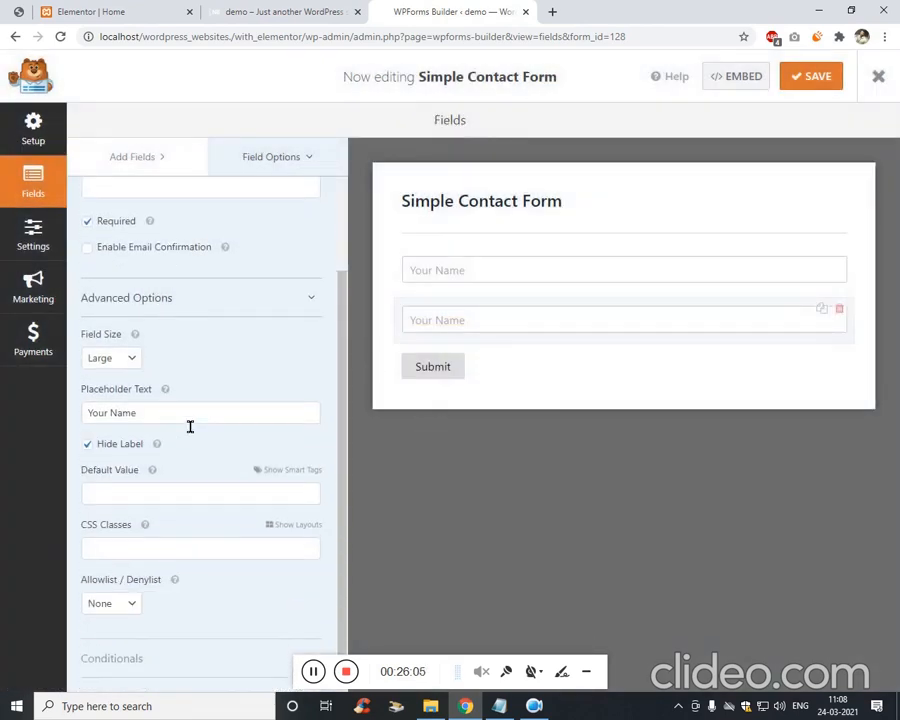
{"action": "left_click", "coordinate": [199, 420]}
{"action": "key", "text": "BackSpace"}
{"action": "key", "text": "BackSpace"}
{"action": "key", "text": "BackSpace"}
{"action": "key", "text": "BackSpace"}
{"action": "type", "text": "Email"}
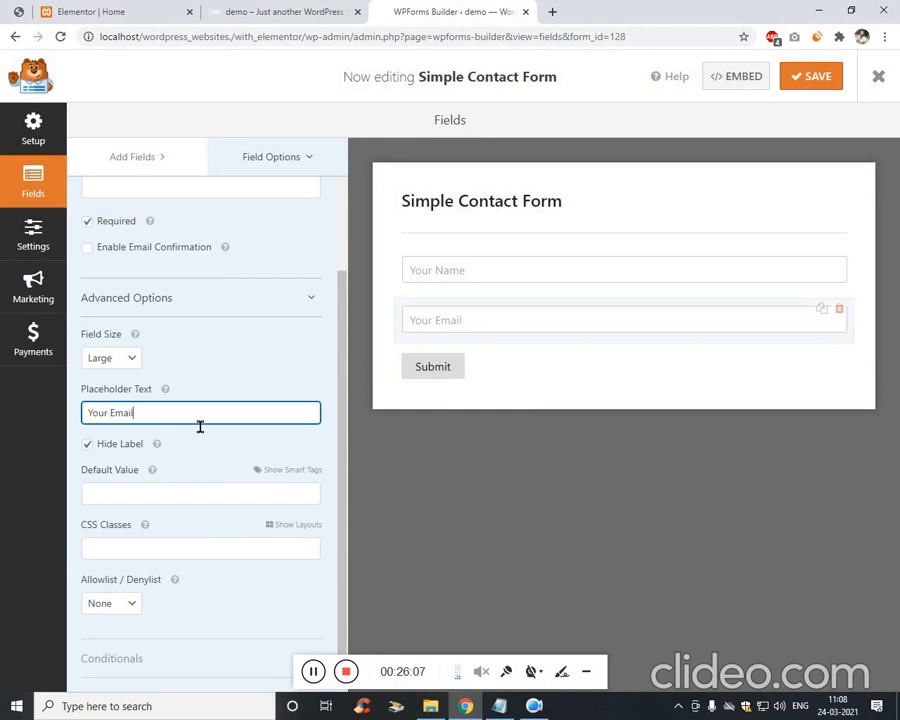
Duplicate the Your Email field and give the copy the placeholder 'Website URL'.
{"action": "left_click", "coordinate": [821, 310]}
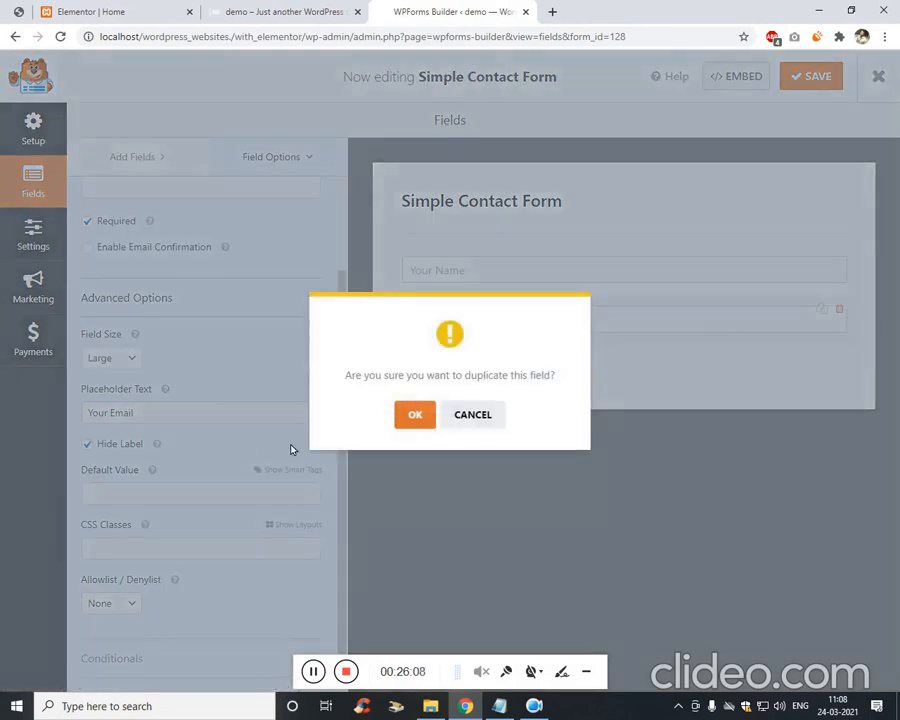
{"action": "left_click", "coordinate": [415, 415]}
{"action": "left_click", "coordinate": [150, 413]}
{"action": "key", "text": "ctrl+a"}
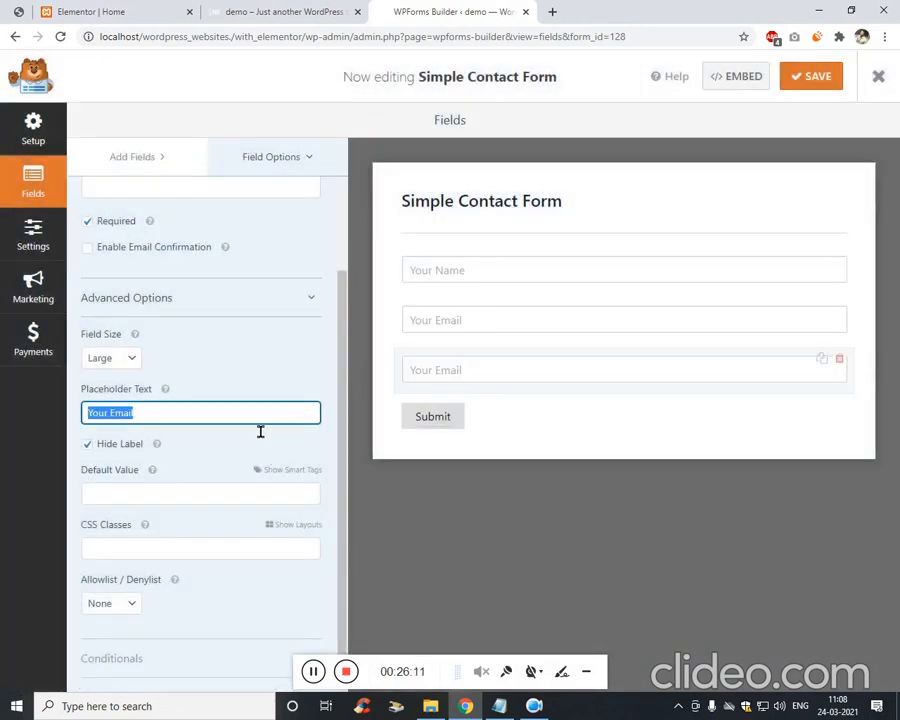
{"action": "type", "text": "Your"}
{"action": "key", "text": "ctrl+a"}
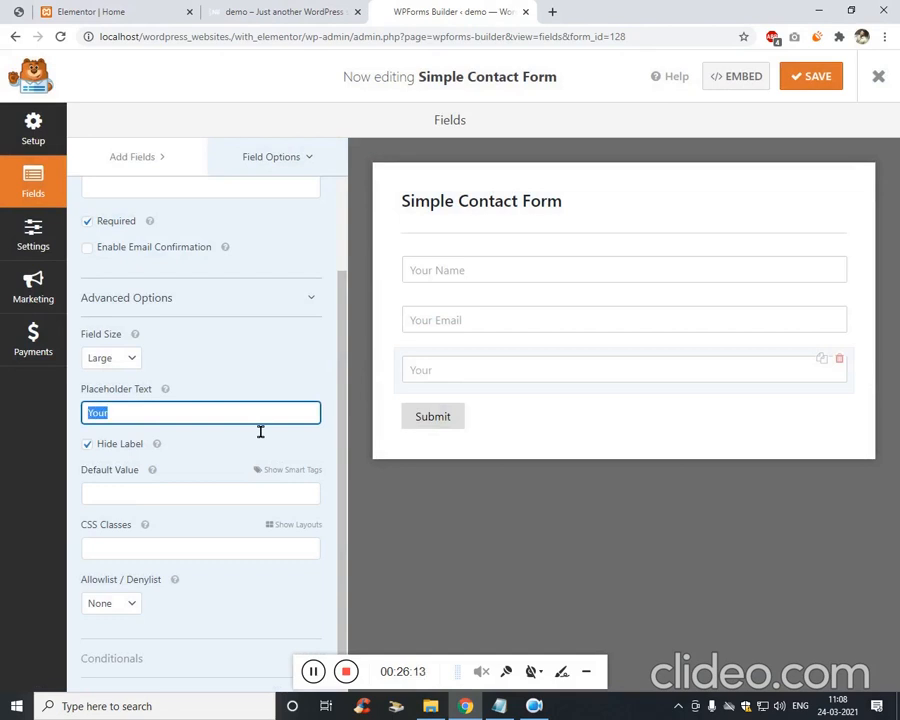
{"action": "type", "text": "Website URL"}
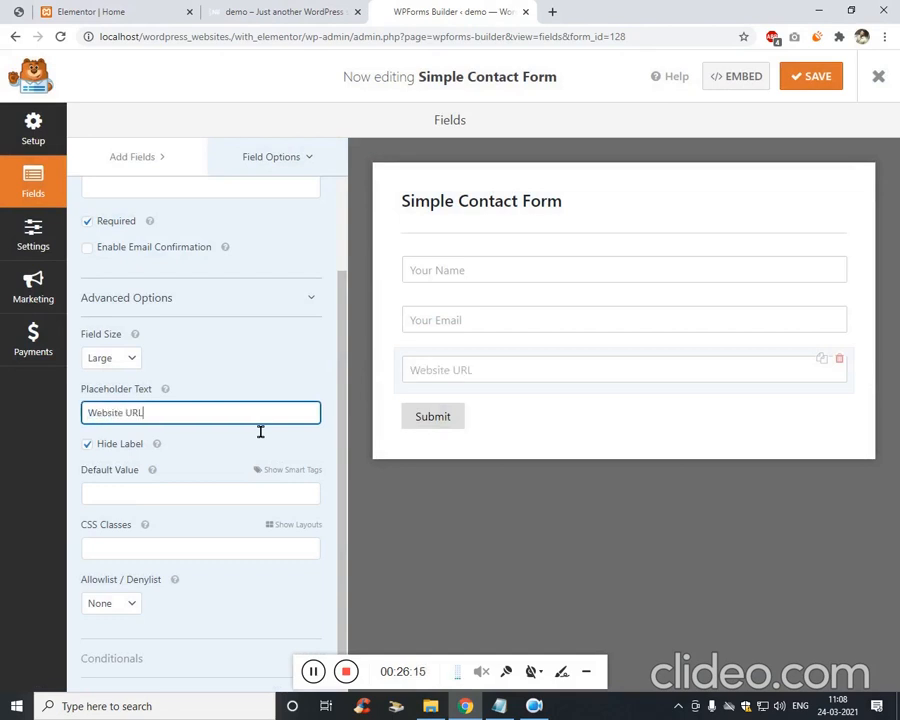
Add a third copy with the placeholder 'Company Name'.
{"action": "left_click", "coordinate": [821, 358]}
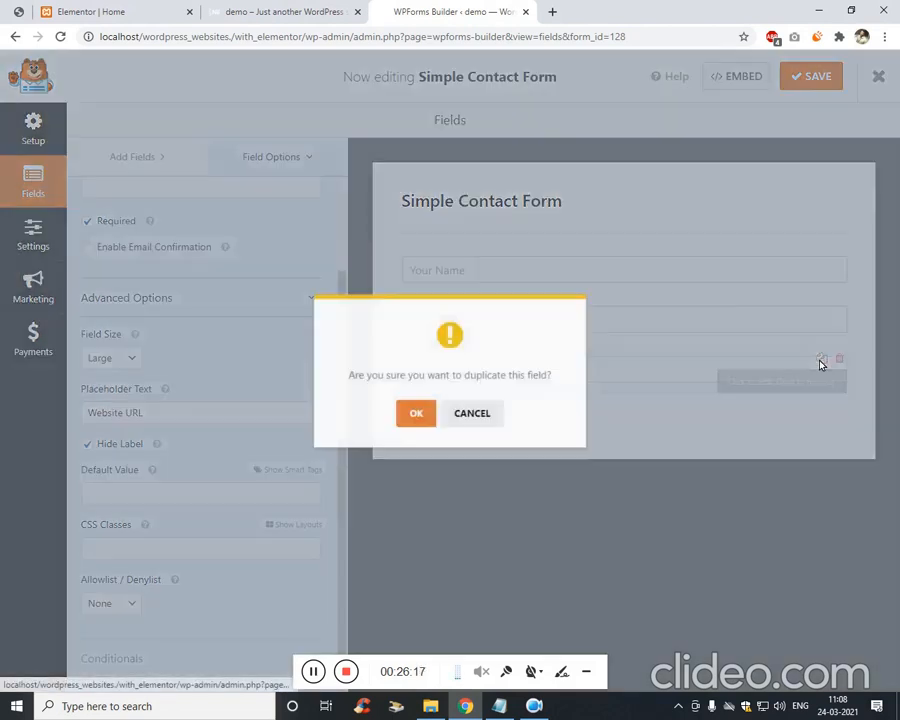
{"action": "left_click", "coordinate": [409, 420]}
{"action": "left_click", "coordinate": [200, 420]}
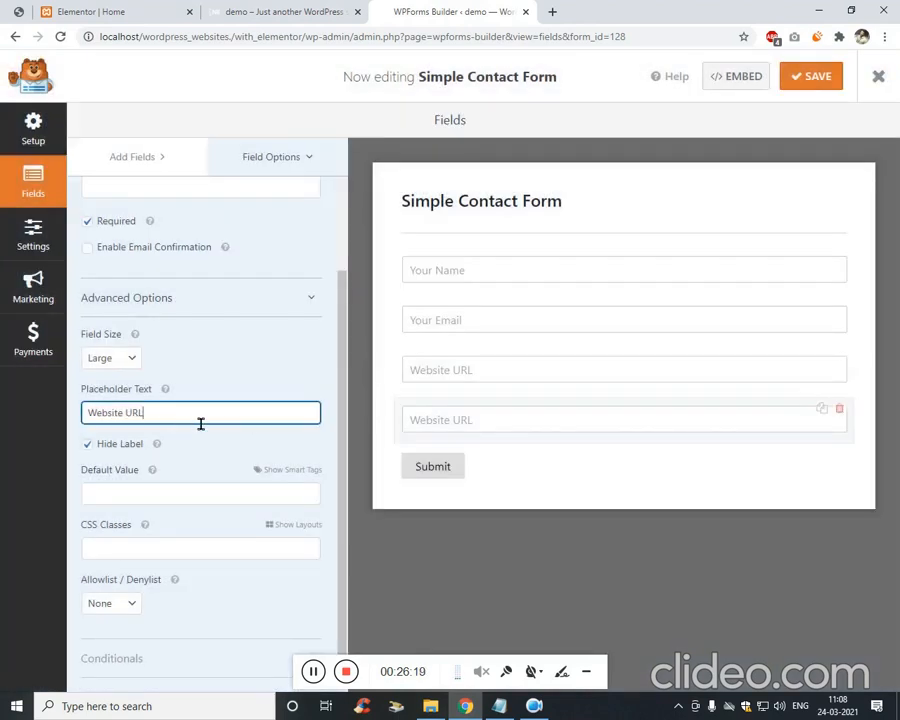
{"action": "key", "text": "ctrl+a"}
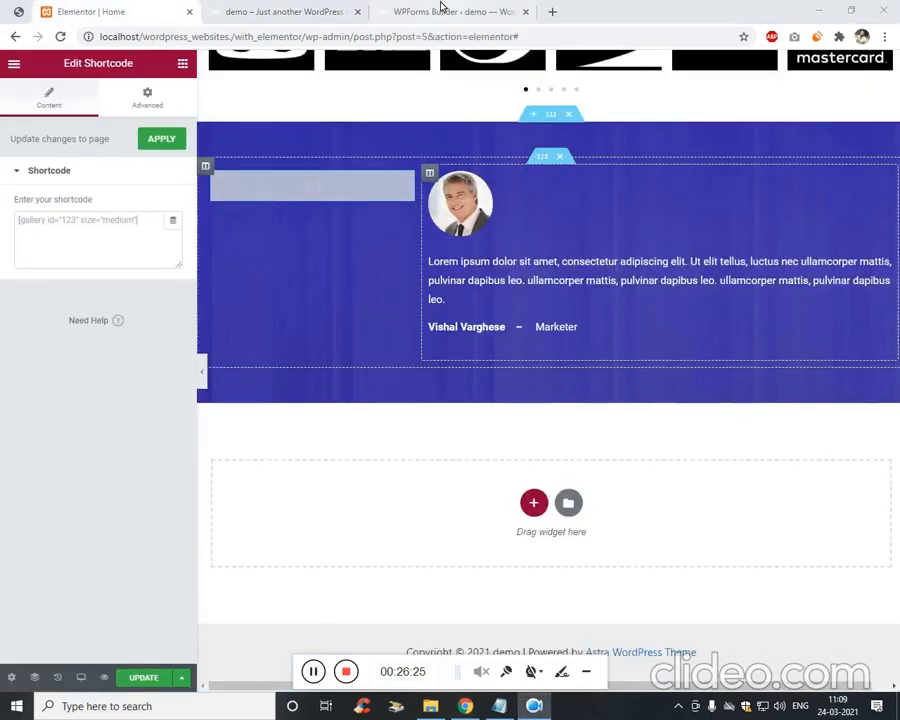
{"action": "left_click", "coordinate": [331, 8]}
{"action": "left_click", "coordinate": [478, 8]}
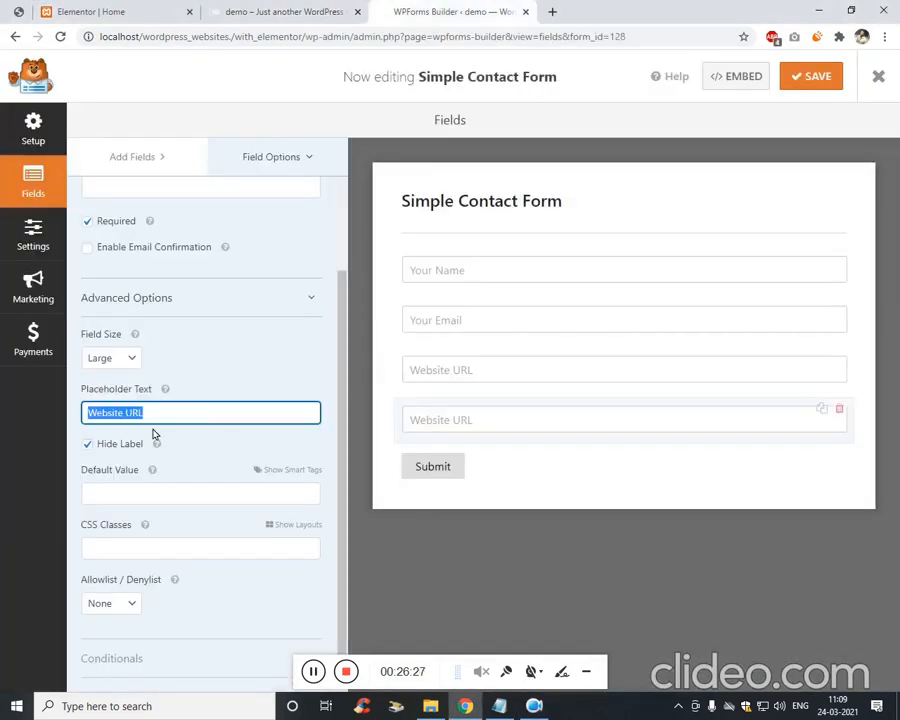
{"action": "type", "text": "Company Name"}
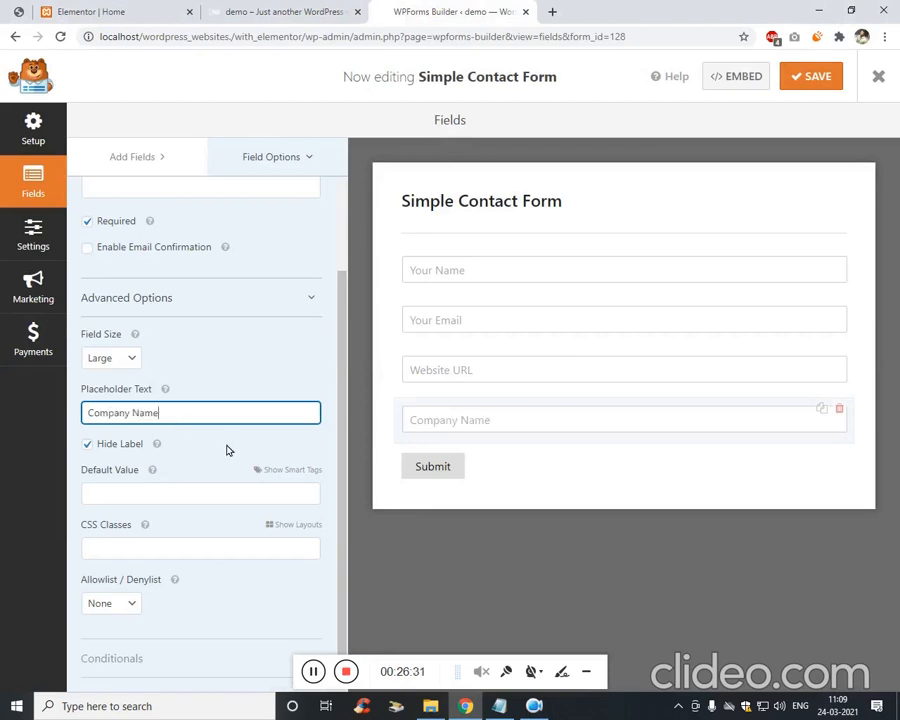
{"action": "left_click", "coordinate": [461, 466]}
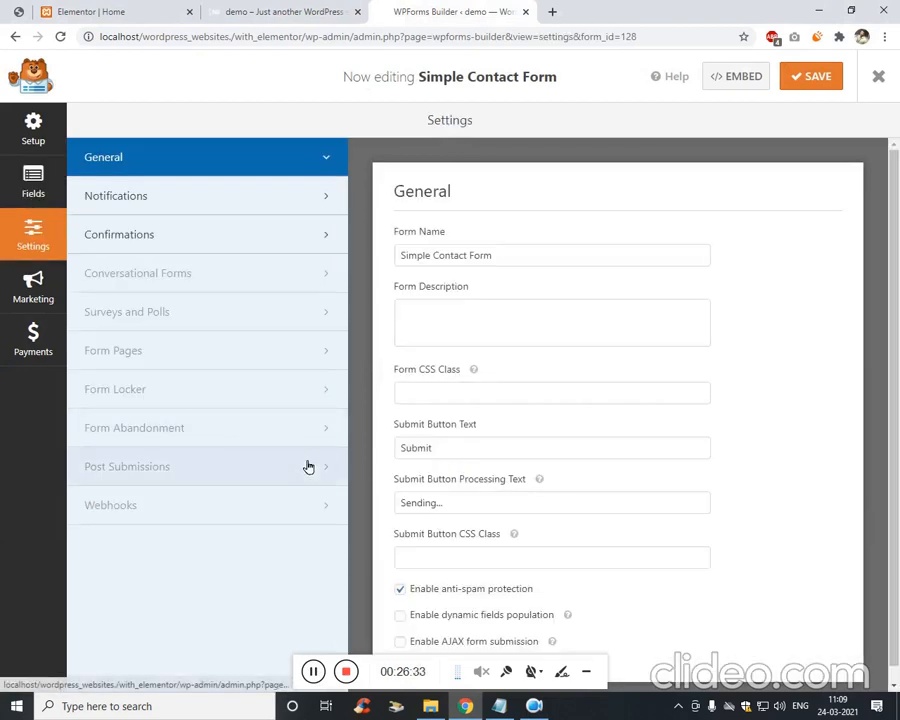
Change the submit button text to 'Get Your Report'.
{"action": "scroll", "coordinate": [490, 400], "scroll_direction": "down", "scroll_amount": 1}
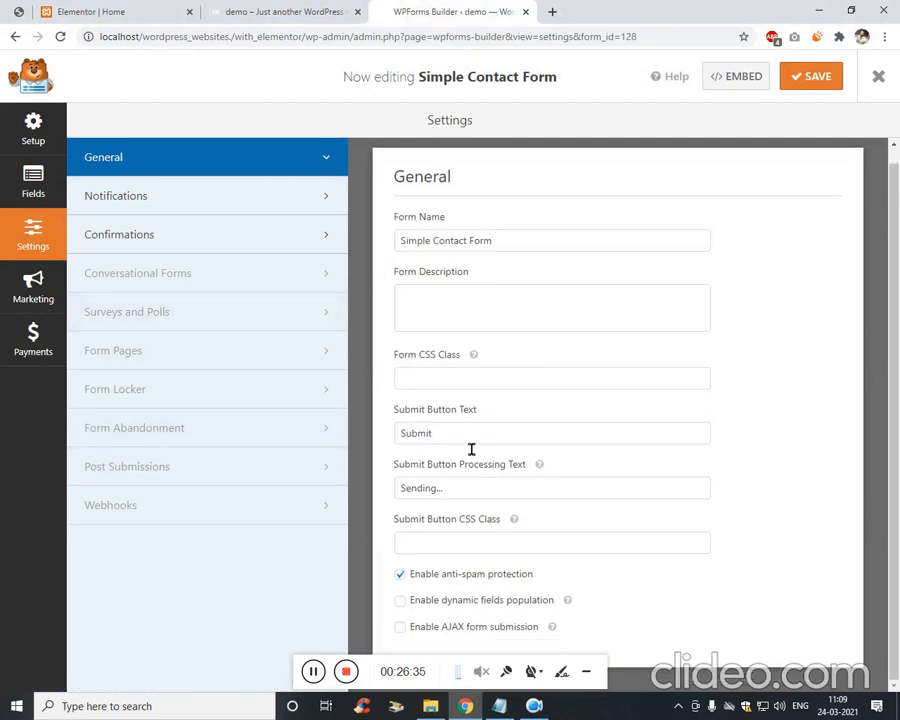
{"action": "double_click", "coordinate": [468, 441]}
{"action": "left_click", "coordinate": [26, 5]}
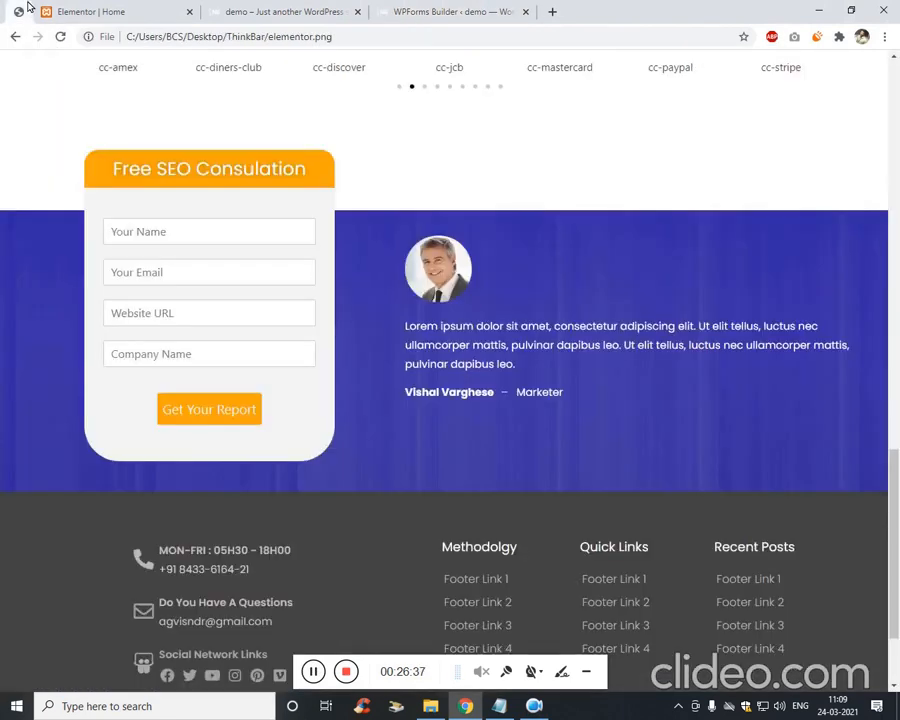
{"action": "left_click", "coordinate": [462, 8]}
{"action": "type", "text": "Get Your Report"}
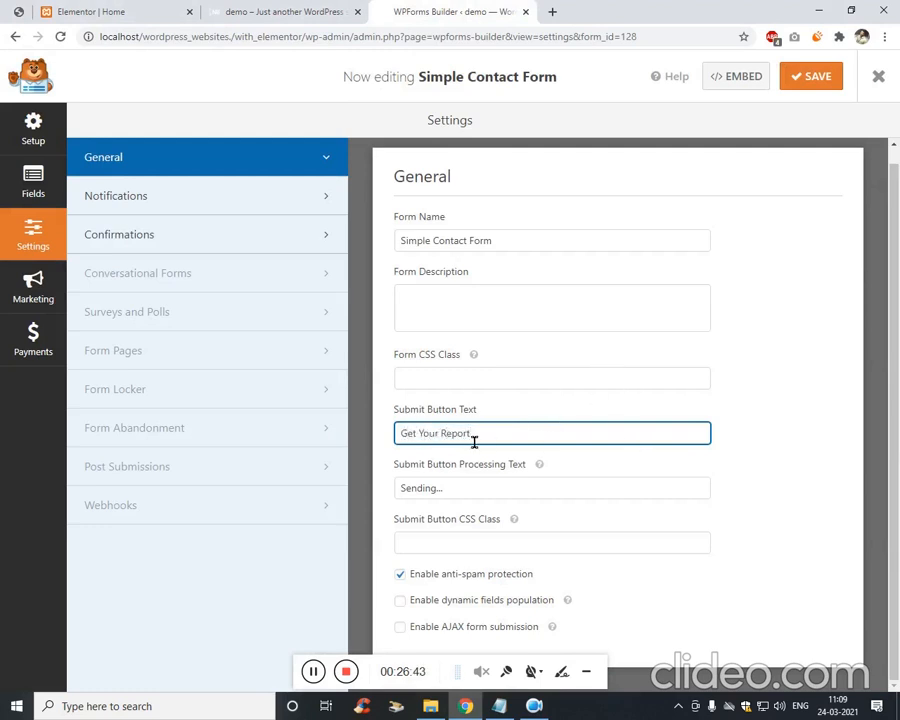
Give the form the CSS class 'form-vishal' and save it.
{"action": "left_click", "coordinate": [511, 386]}
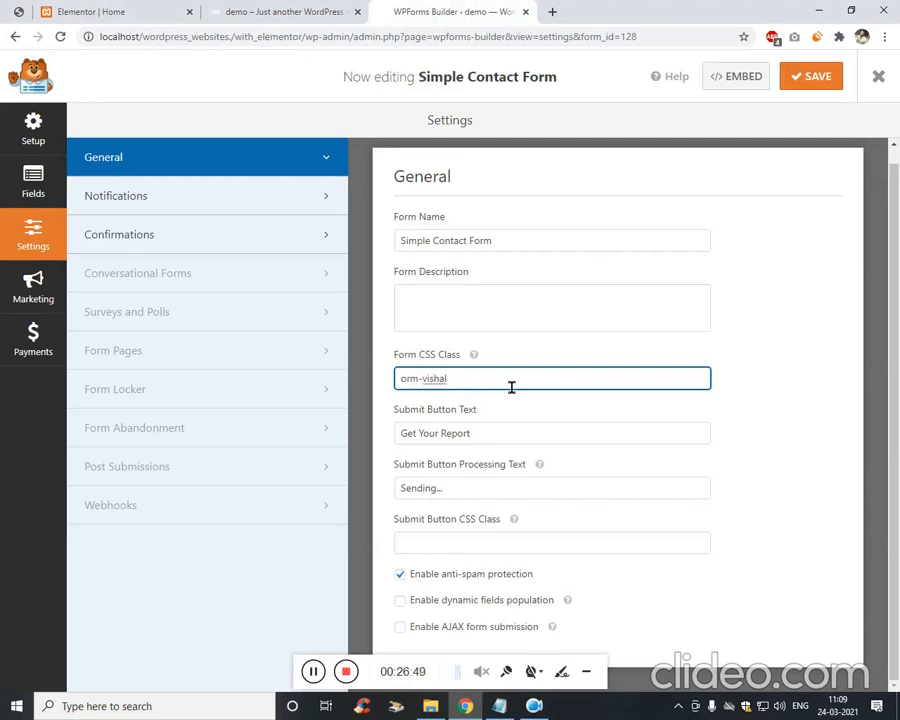
{"action": "type", "text": "f"}
{"action": "left_click", "coordinate": [815, 84]}
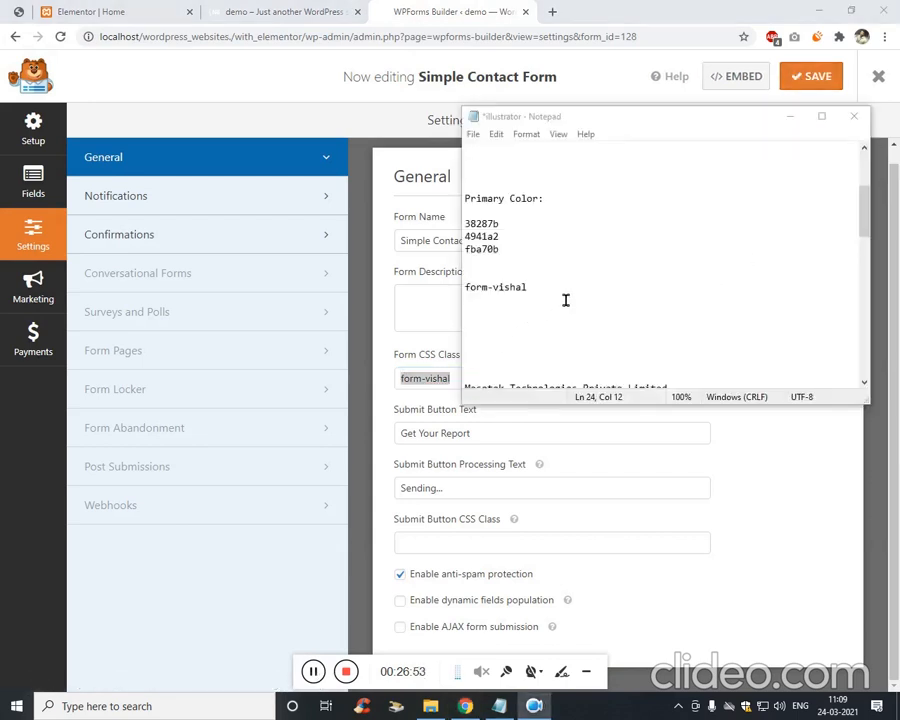
{"action": "left_click_drag", "start_coordinate": [565, 300], "coordinate": [466, 298]}
{"action": "left_click", "coordinate": [257, 297]}
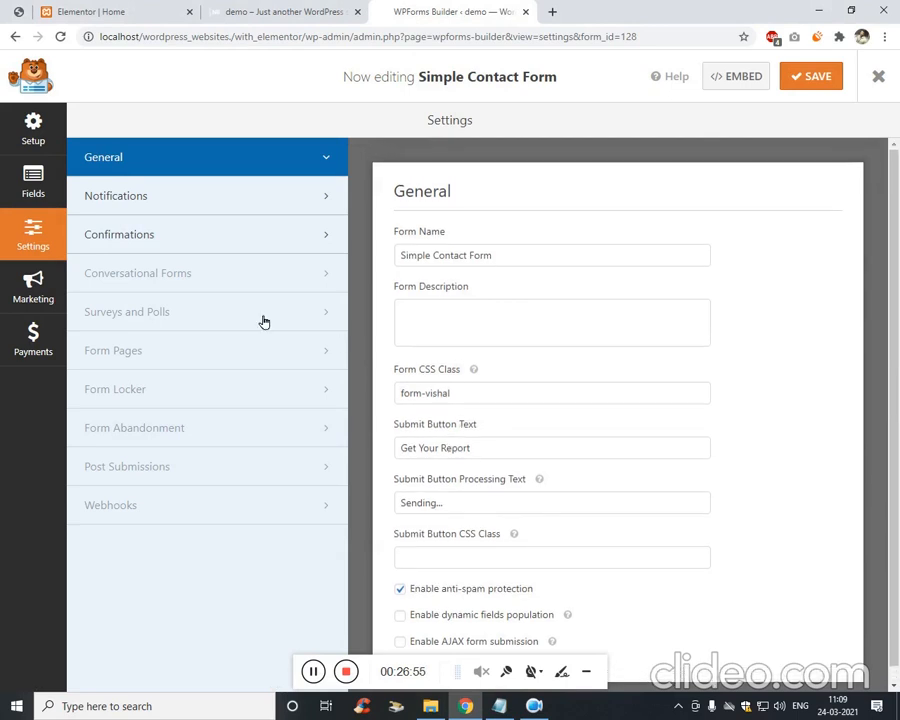
{"action": "left_click", "coordinate": [820, 88]}
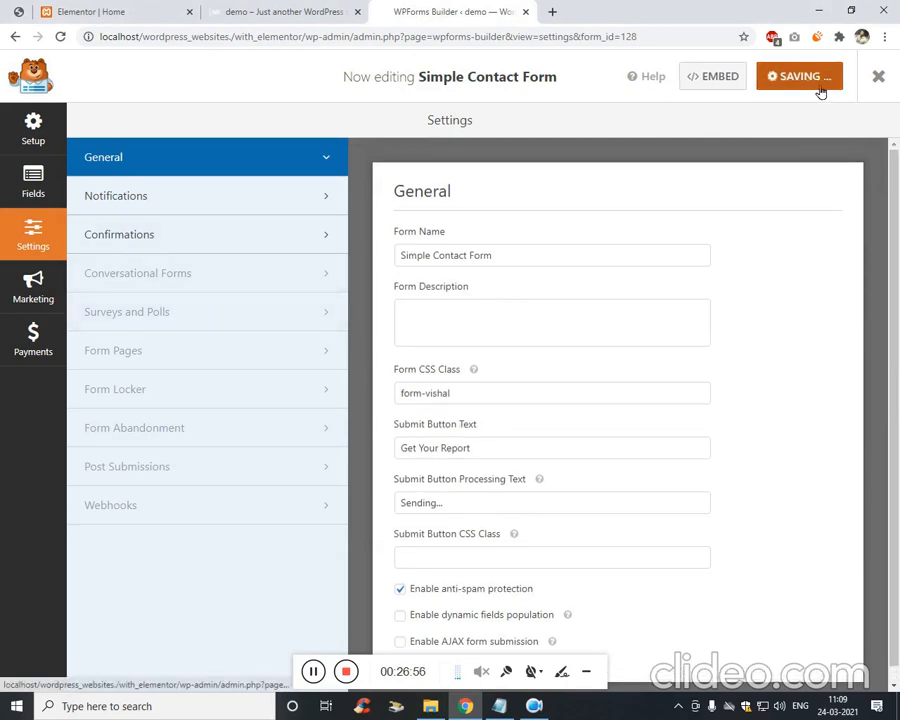
Copy the form's shortcode from the Embed options.
{"action": "left_click", "coordinate": [717, 78]}
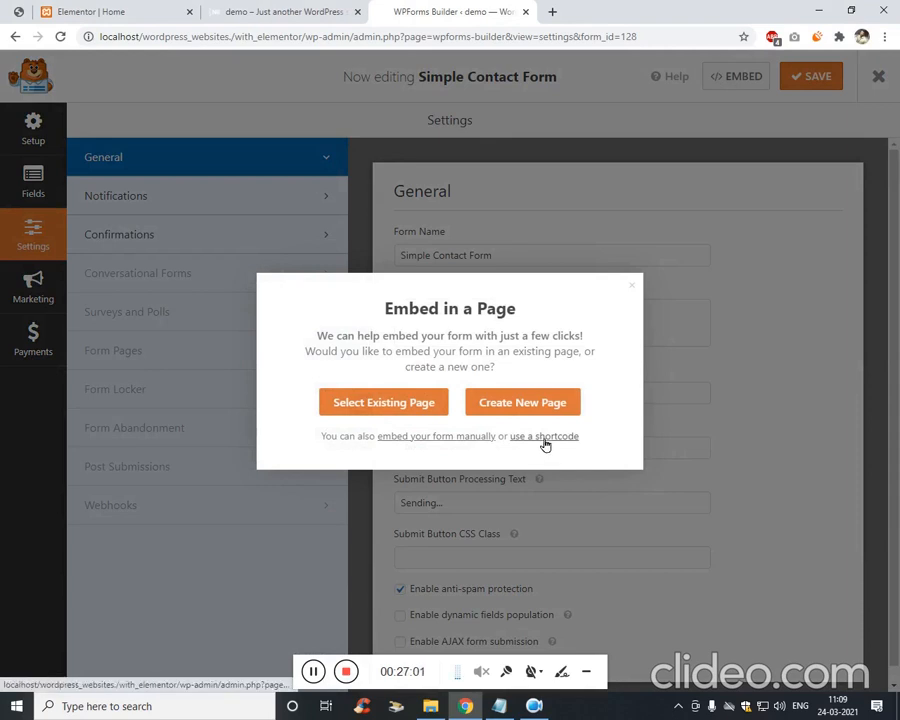
{"action": "left_click", "coordinate": [542, 438]}
{"action": "left_click", "coordinate": [464, 450]}
{"action": "key", "text": "ctrl+c"}
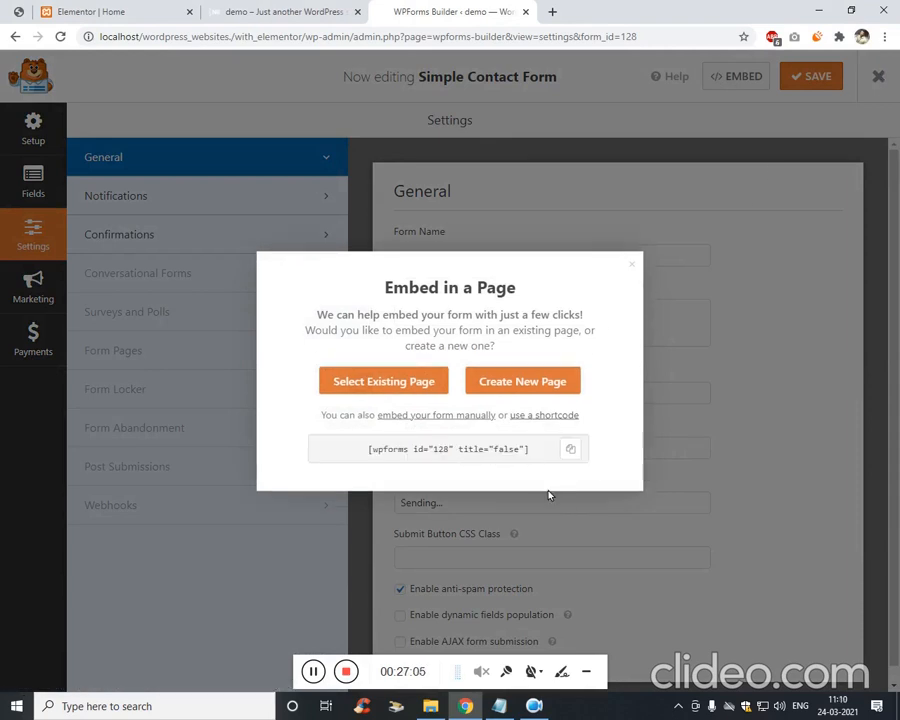
{"action": "left_click", "coordinate": [630, 265]}
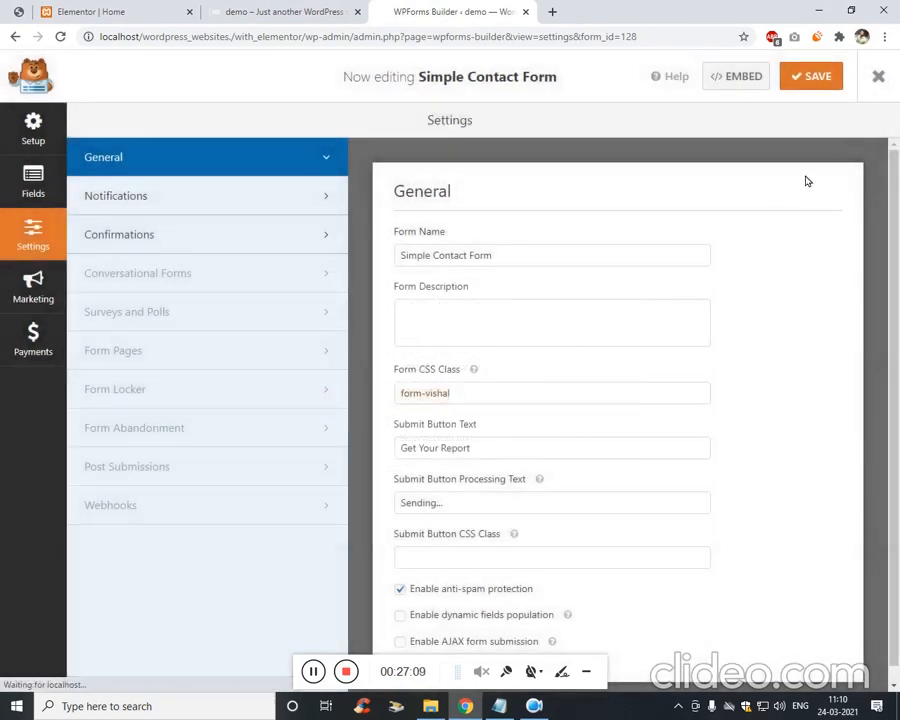
{"action": "left_click", "coordinate": [134, 11]}
Paste the form's shortcode into the Shortcode widget and apply it.
{"action": "left_click", "coordinate": [102, 262]}
{"action": "key", "text": "ctrl+v"}
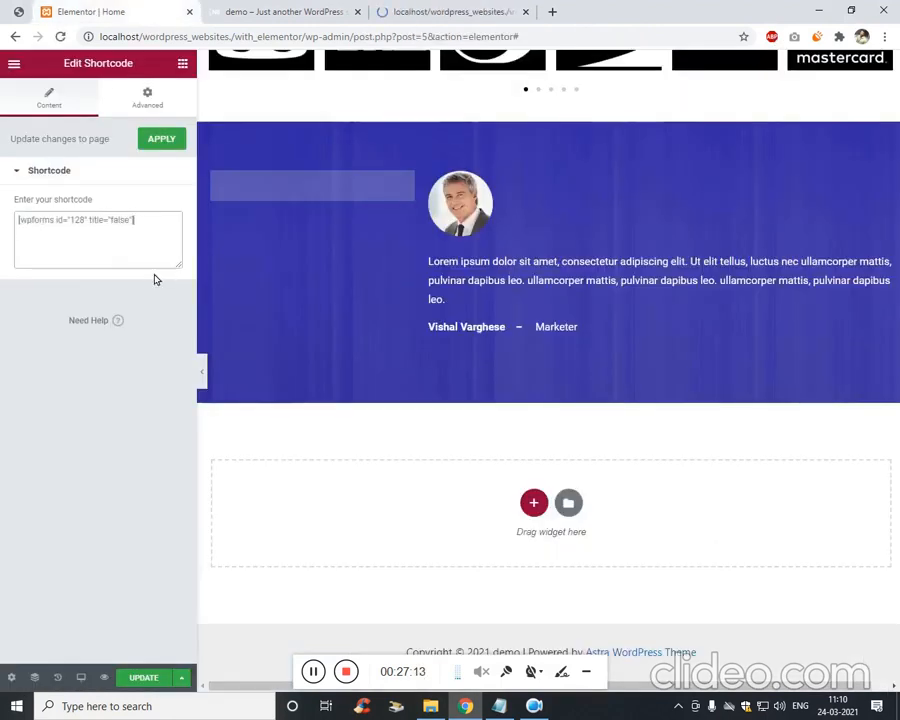
{"action": "left_click", "coordinate": [415, 8]}
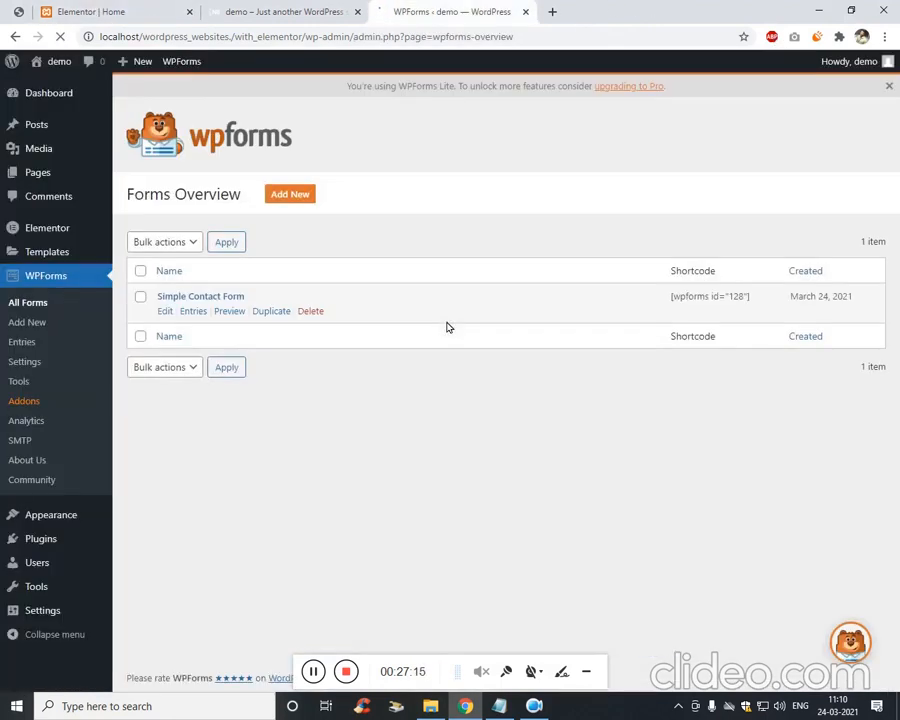
{"action": "left_click", "coordinate": [68, 8]}
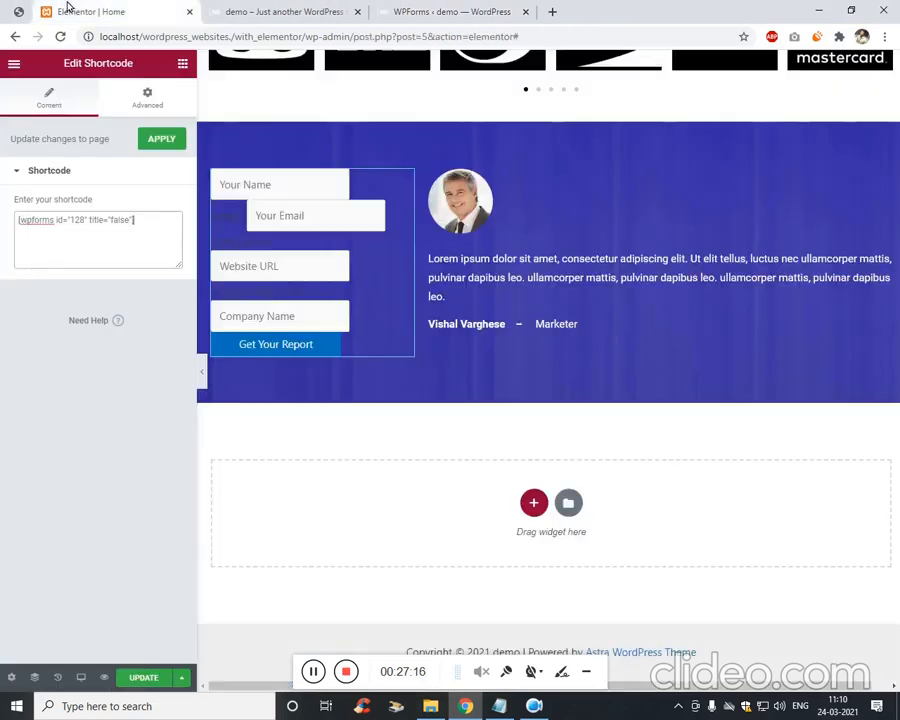
{"action": "left_click", "coordinate": [165, 139]}
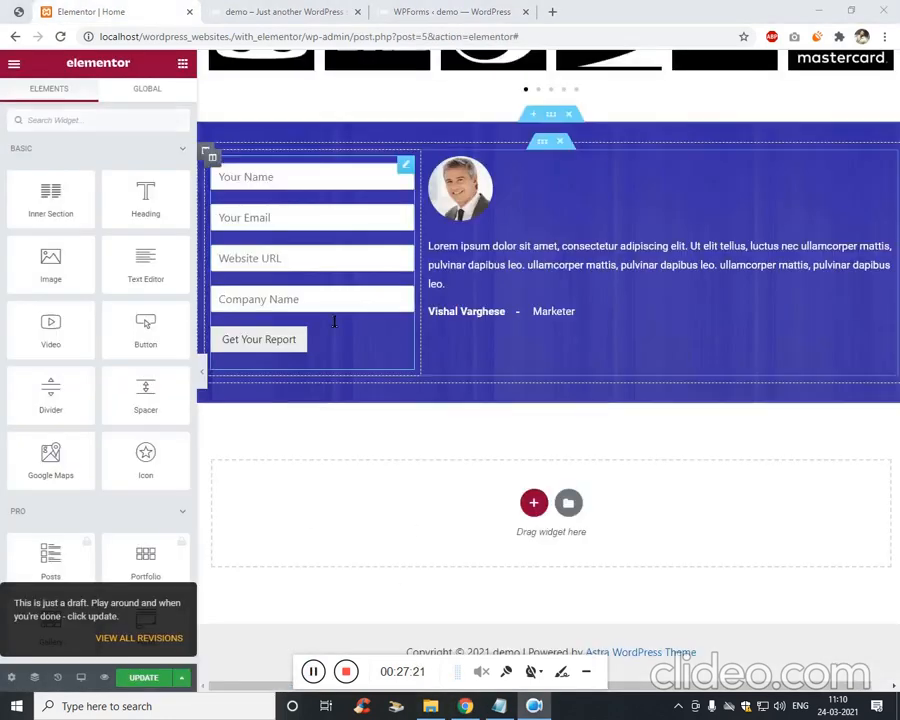
{"action": "left_click", "coordinate": [366, 348]}
{"action": "left_click", "coordinate": [366, 348]}
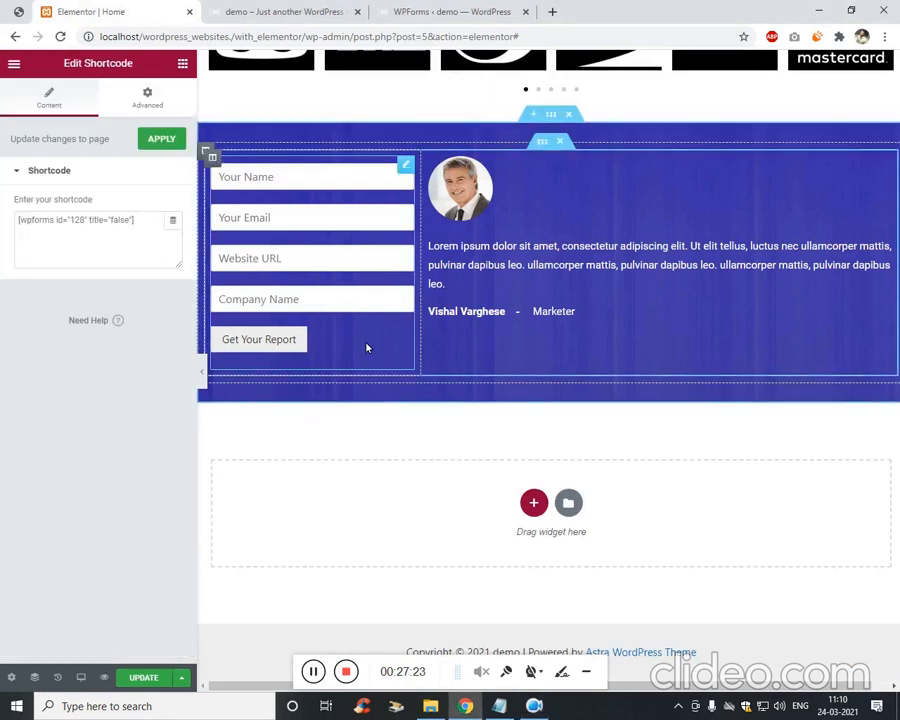
Give the form widget a Classic grey background colour.
{"action": "left_click", "coordinate": [158, 108]}
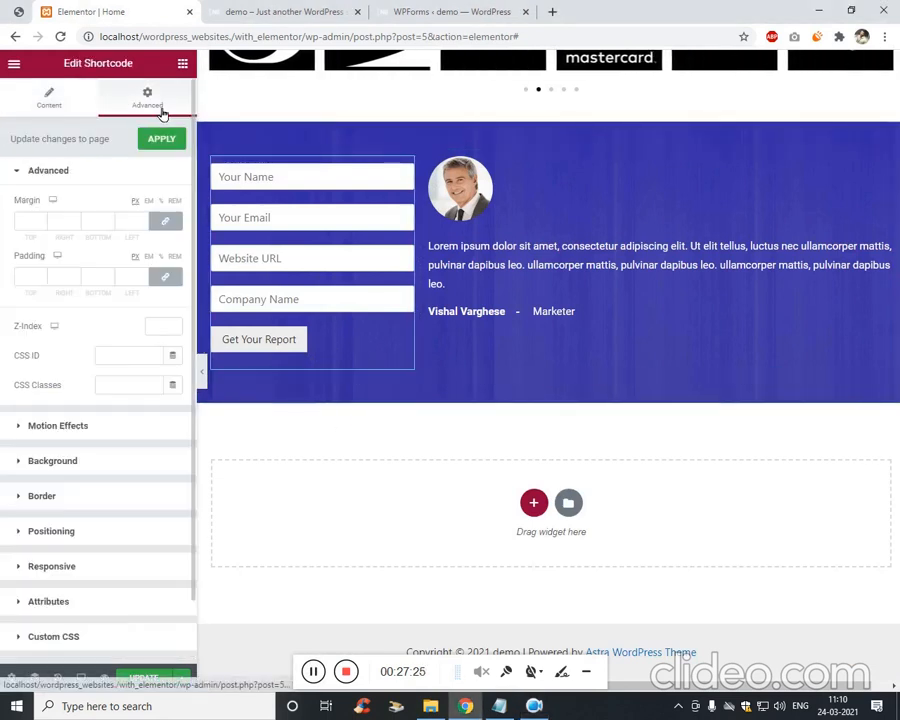
{"action": "left_click", "coordinate": [134, 461]}
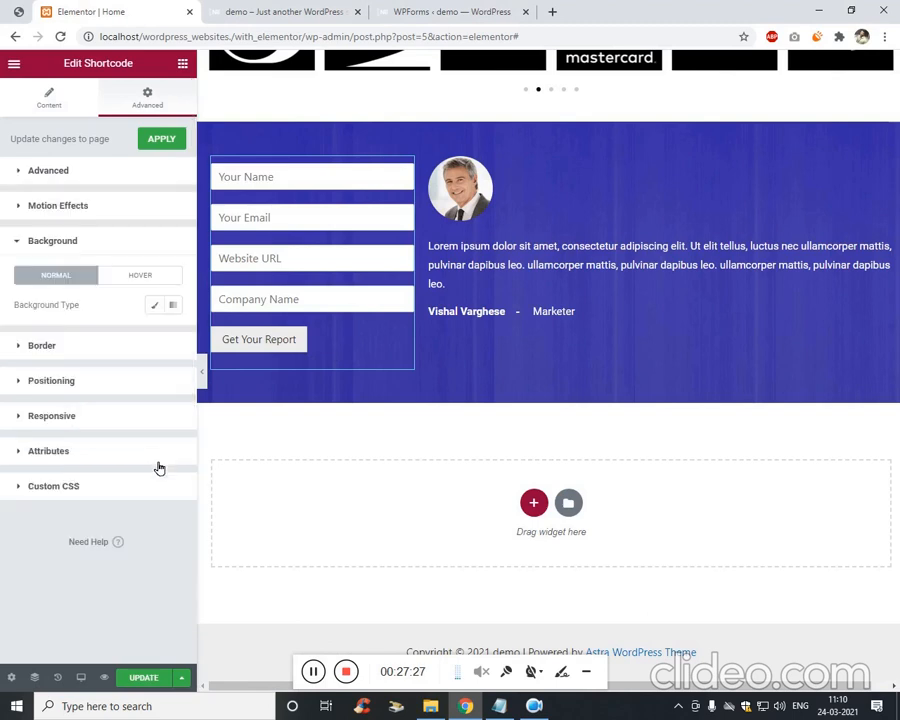
{"action": "left_click", "coordinate": [156, 310]}
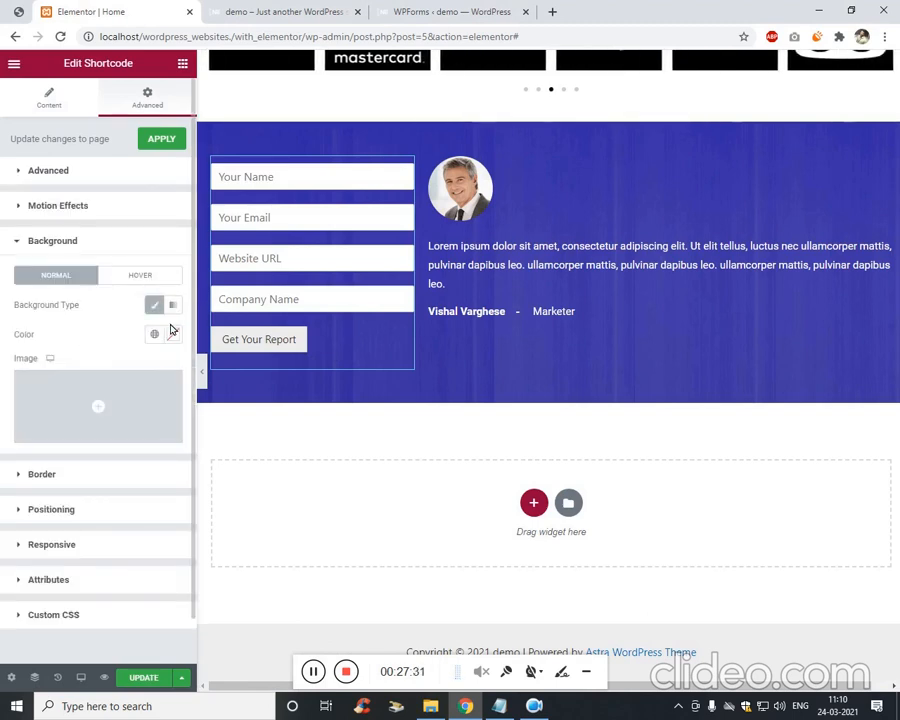
{"action": "left_click", "coordinate": [173, 334]}
{"action": "left_click_drag", "start_coordinate": [120, 442], "coordinate": [99, 430]}
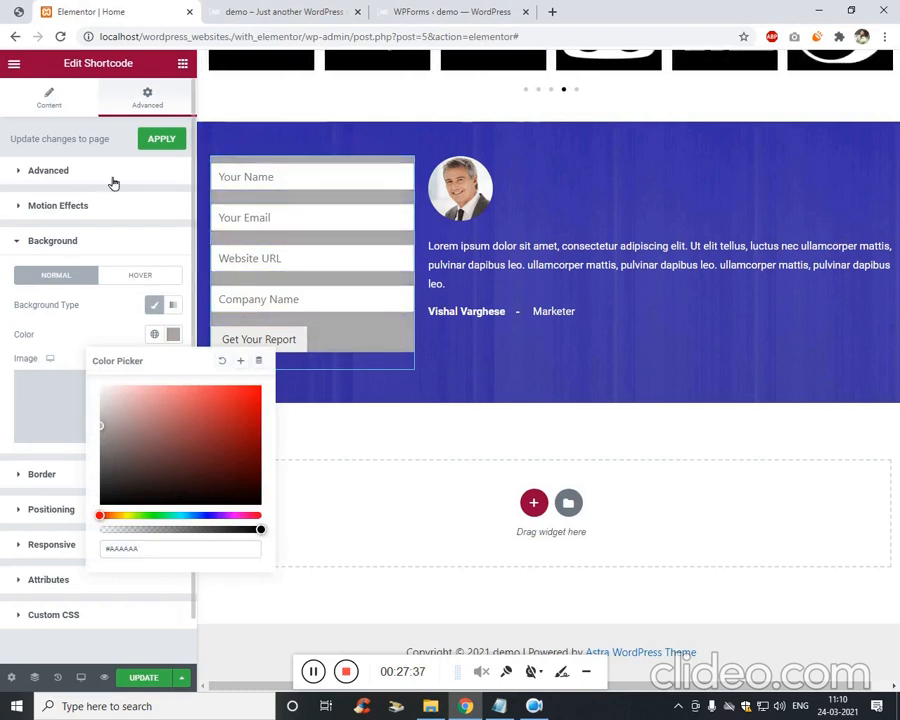
{"action": "left_click", "coordinate": [101, 204]}
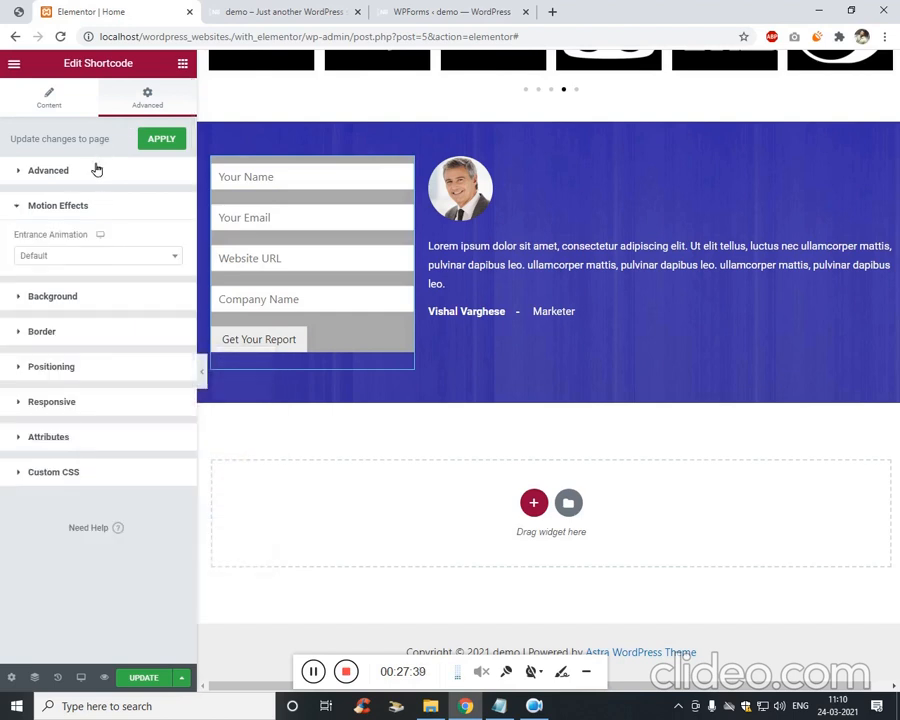
Set the form's linked padding to 17 and test-submit the empty form.
{"action": "left_click", "coordinate": [97, 170]}
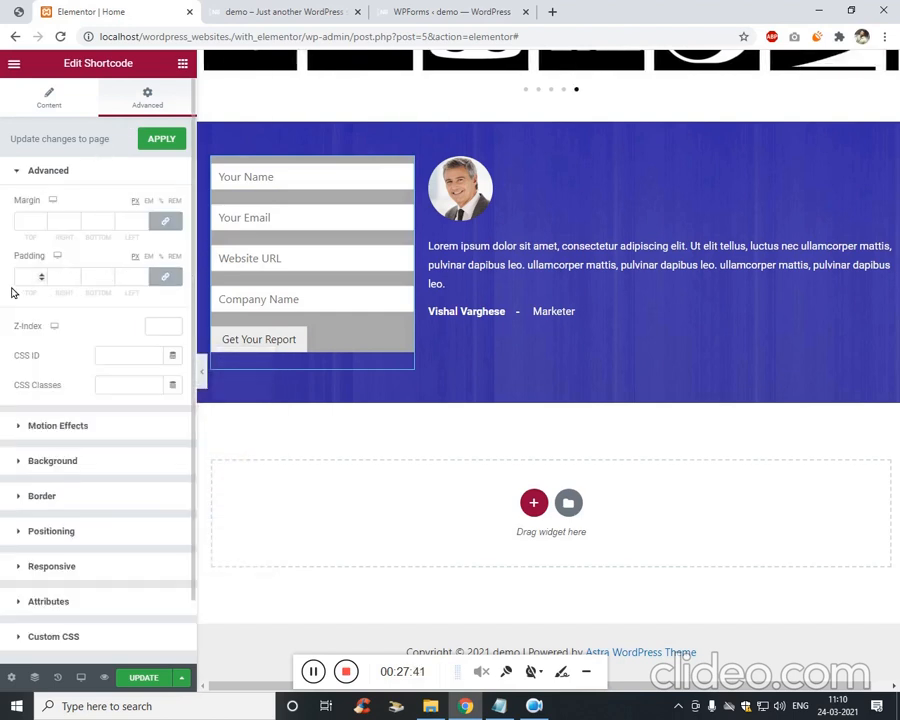
{"action": "key", "text": "Up"}
{"action": "key", "text": "Up"}
{"action": "key", "text": "Up"}
{"action": "key", "text": "Up"}
{"action": "key", "text": "Up"}
{"action": "key", "text": "Up"}
{"action": "key", "text": "Up"}
{"action": "key", "text": "Up"}
{"action": "key", "text": "Up"}
{"action": "key", "text": "Up"}
{"action": "key", "text": "Up"}
{"action": "key", "text": "Up"}
{"action": "key", "text": "Up"}
{"action": "key", "text": "Up"}
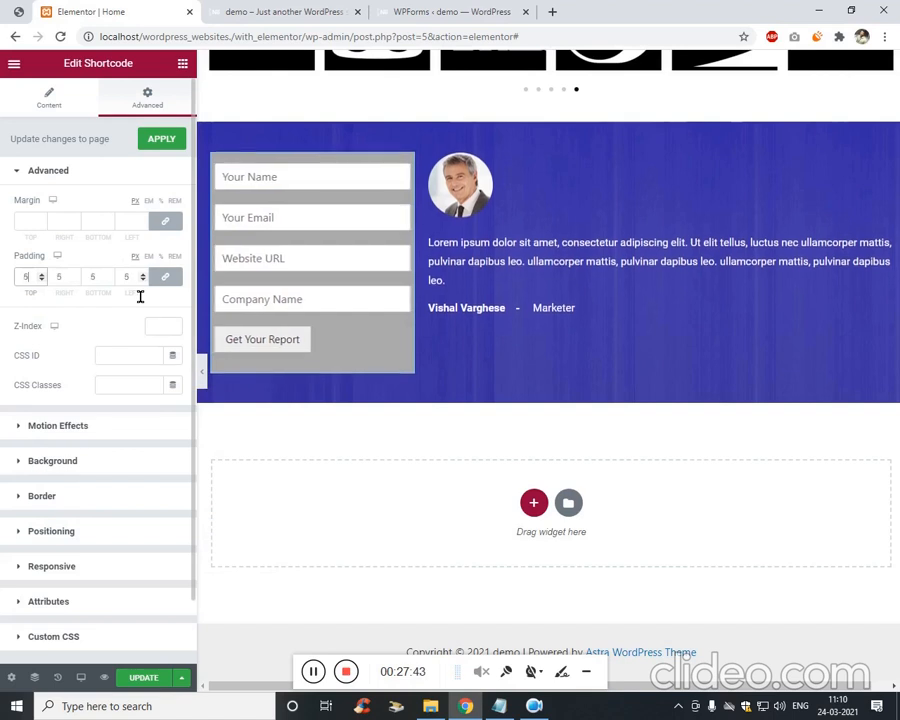
{"action": "key", "text": "Up"}
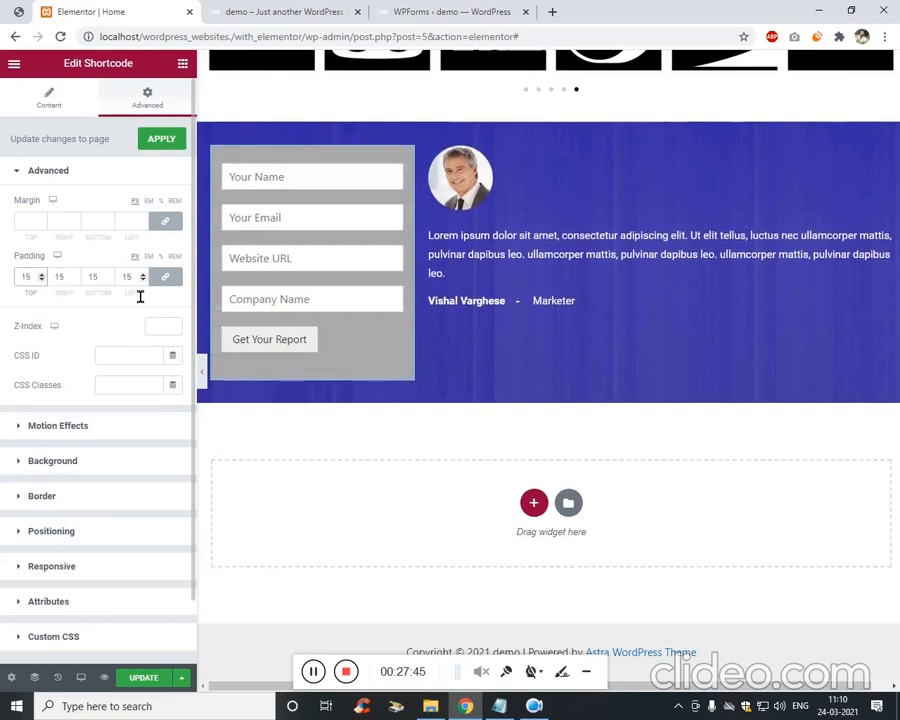
{"action": "key", "text": "Up"}
{"action": "key", "text": "Up"}
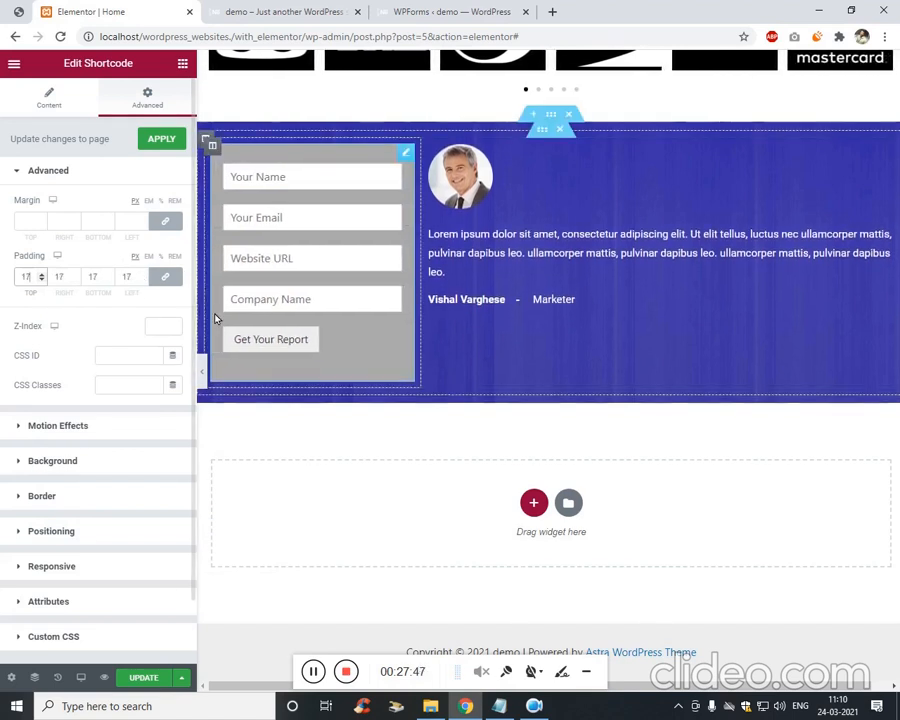
{"action": "left_click", "coordinate": [272, 342]}
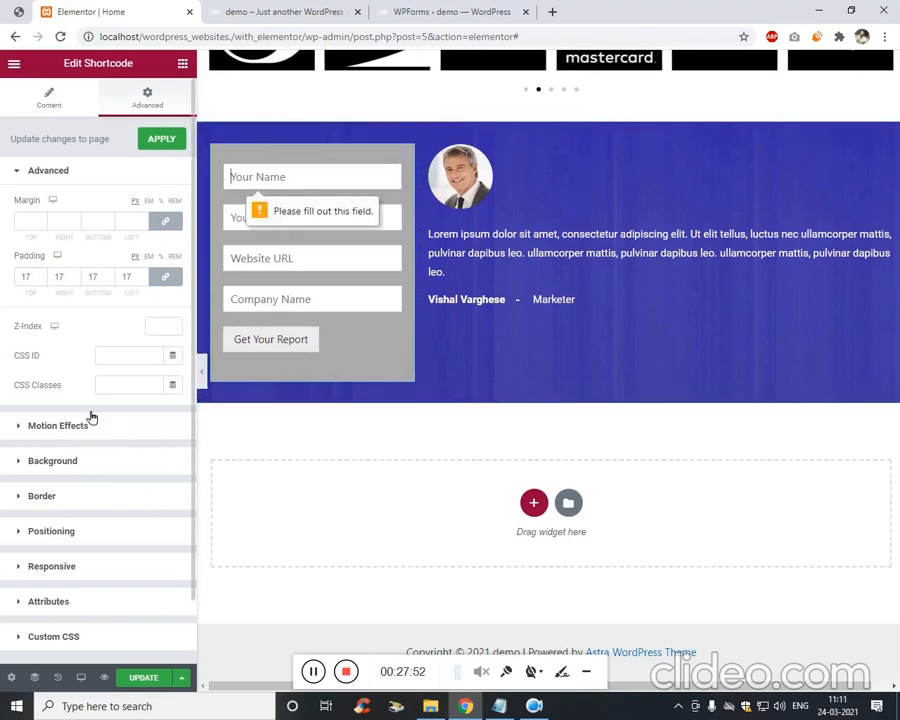
{"action": "scroll", "coordinate": [430, 310], "scroll_direction": "up", "scroll_amount": 4}
{"action": "scroll", "coordinate": [394, 530], "scroll_direction": "down", "scroll_amount": 3}
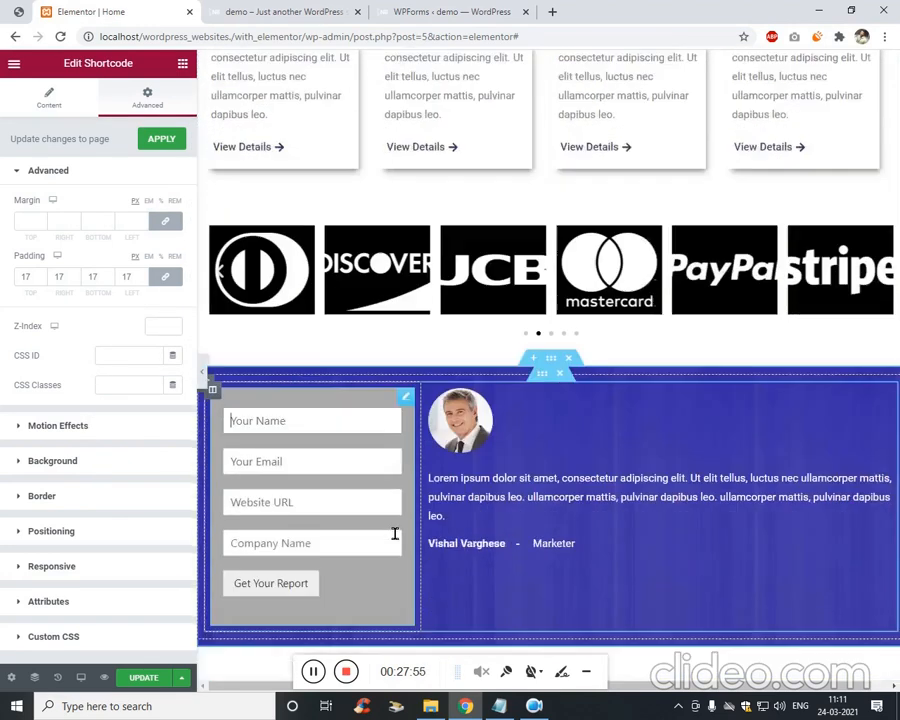
Lighten the form's background to a pale pinkish grey and save the page.
{"action": "left_click", "coordinate": [18, 11]}
{"action": "left_click", "coordinate": [90, 11]}
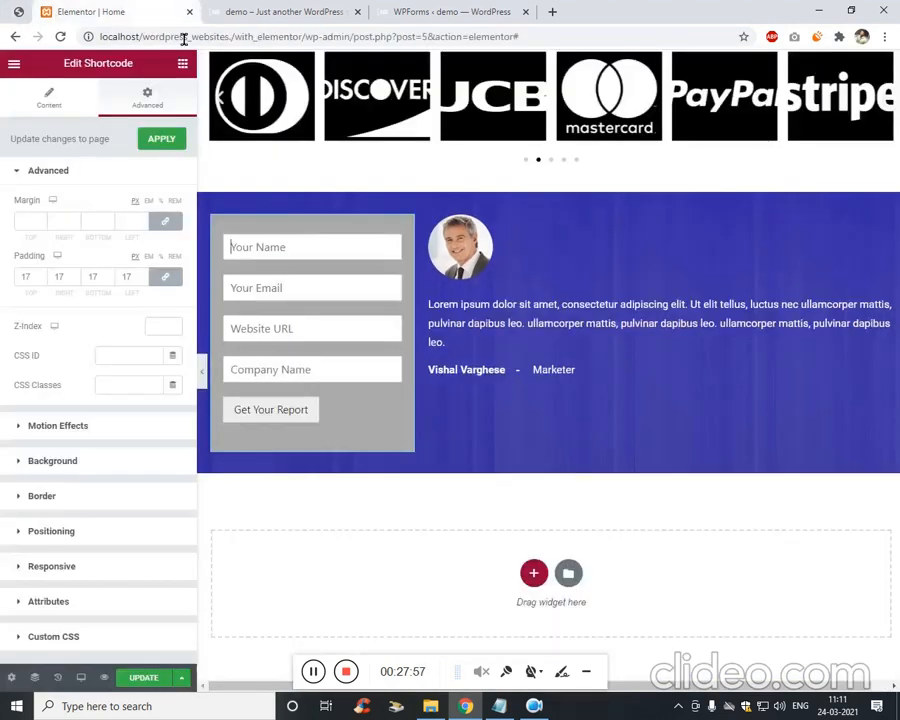
{"action": "scroll", "coordinate": [88, 392], "scroll_direction": "down", "scroll_amount": 1}
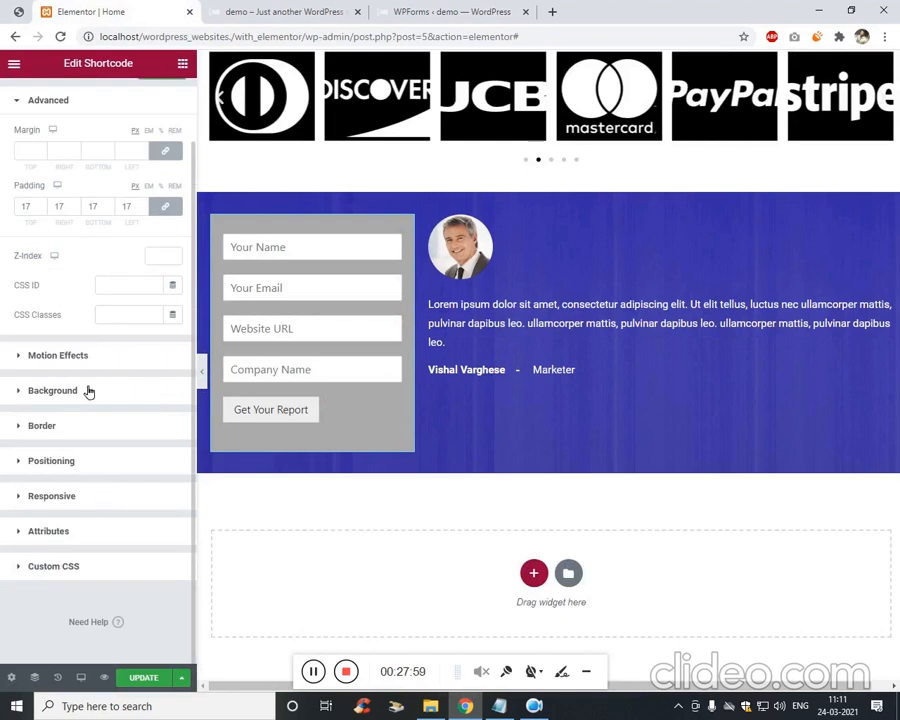
{"action": "left_click", "coordinate": [119, 407]}
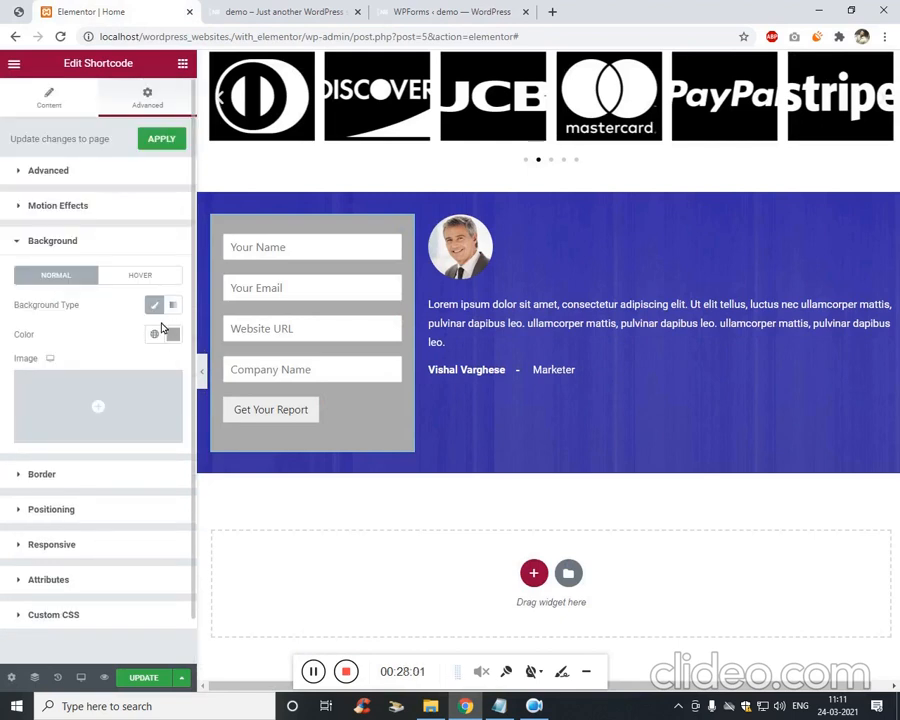
{"action": "left_click", "coordinate": [173, 334]}
{"action": "left_click", "coordinate": [110, 421]}
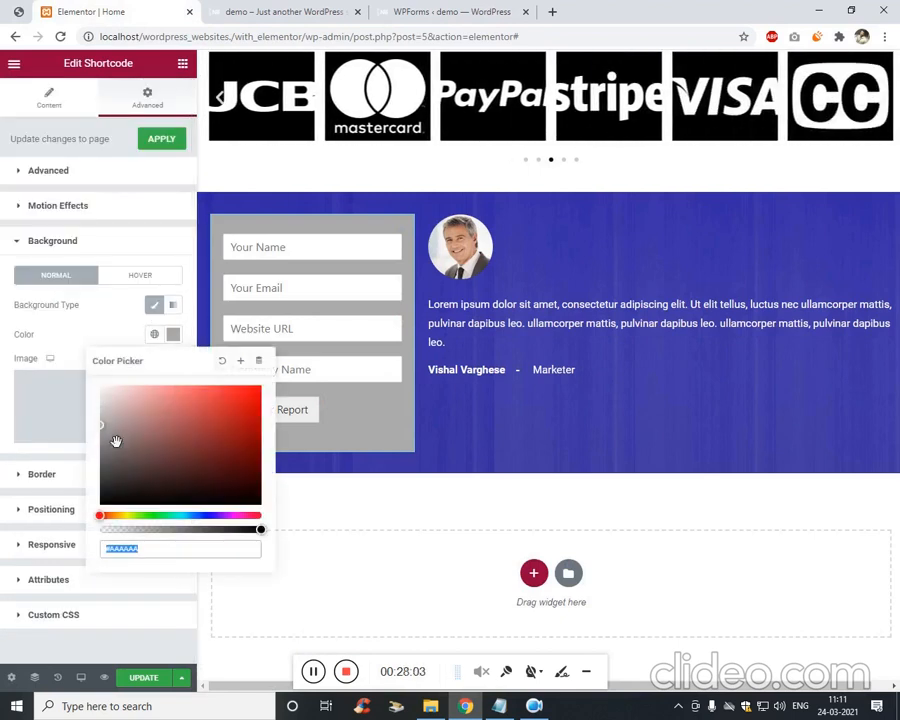
{"action": "left_click_drag", "start_coordinate": [116, 428], "coordinate": [113, 404]}
{"action": "left_click", "coordinate": [132, 318]}
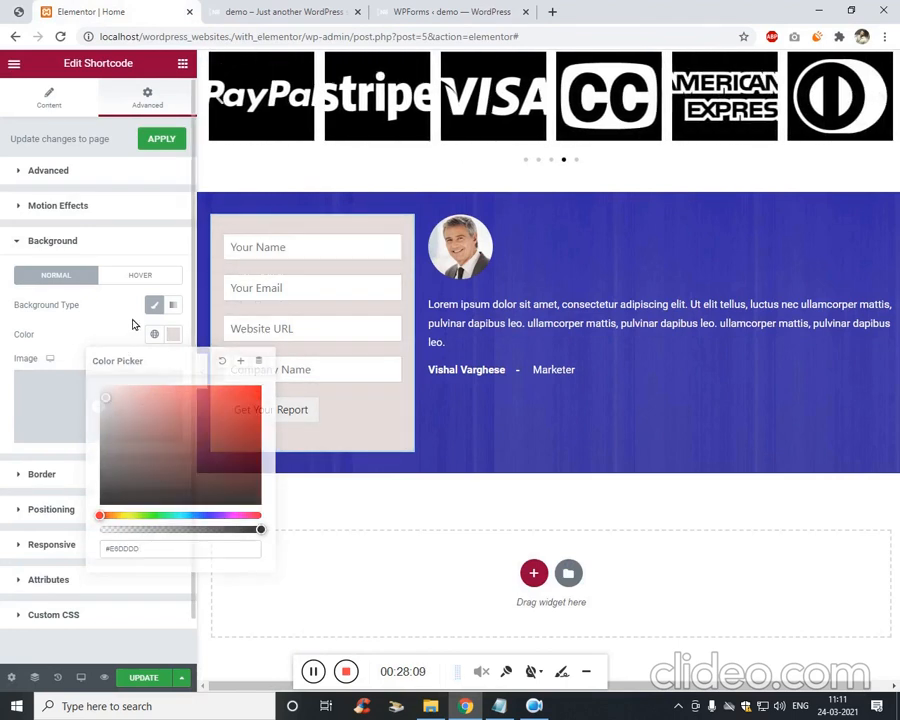
{"action": "left_click", "coordinate": [151, 685]}
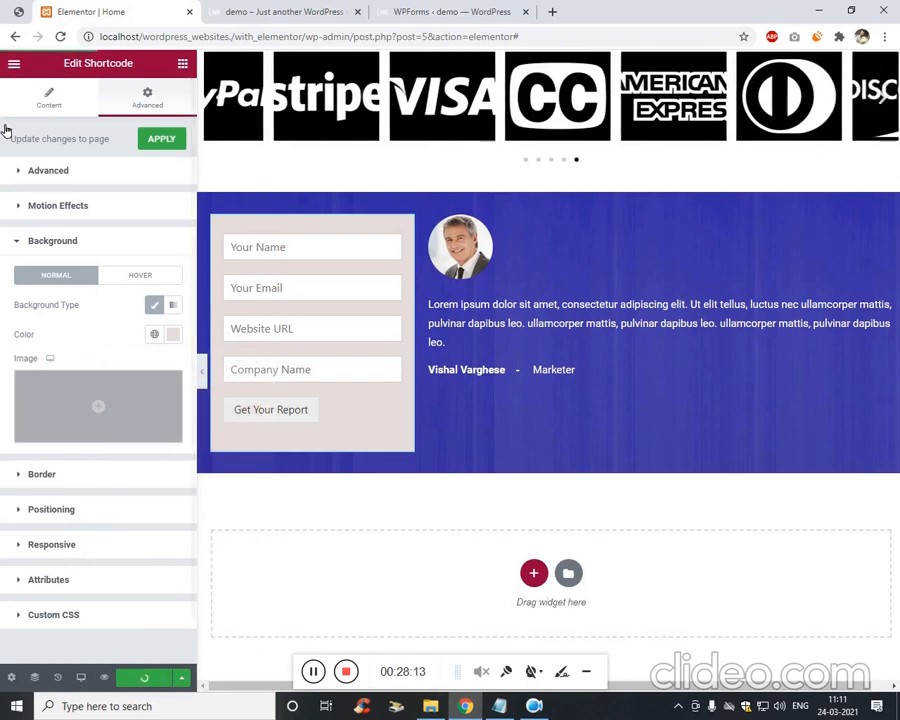
Round the form box's corners with a 20 border radius.
{"action": "left_click", "coordinate": [10, 6]}
{"action": "left_click", "coordinate": [113, 8]}
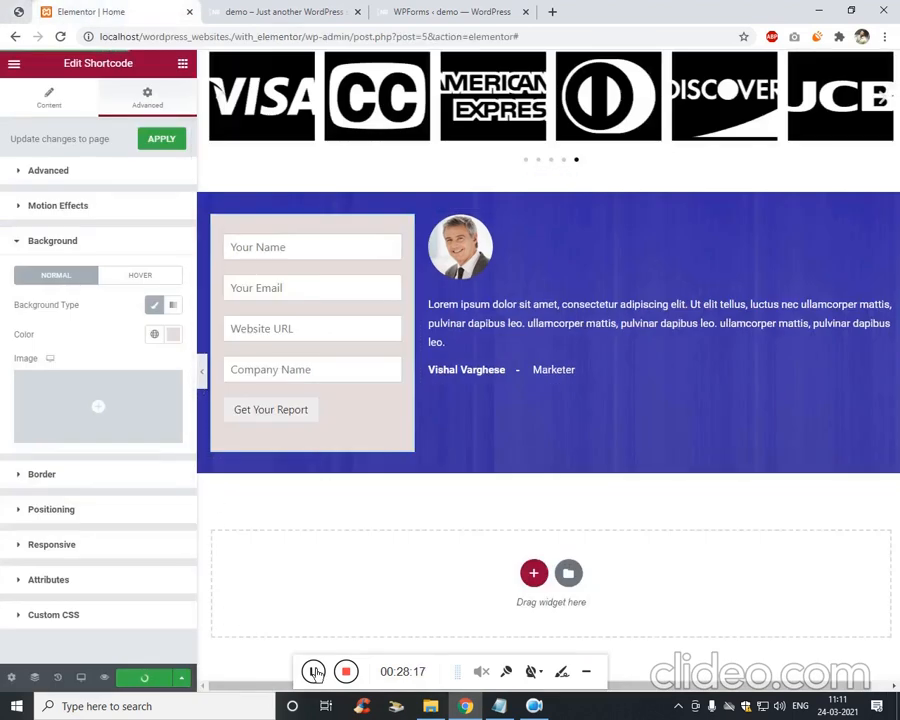
{"action": "left_click", "coordinate": [64, 476]}
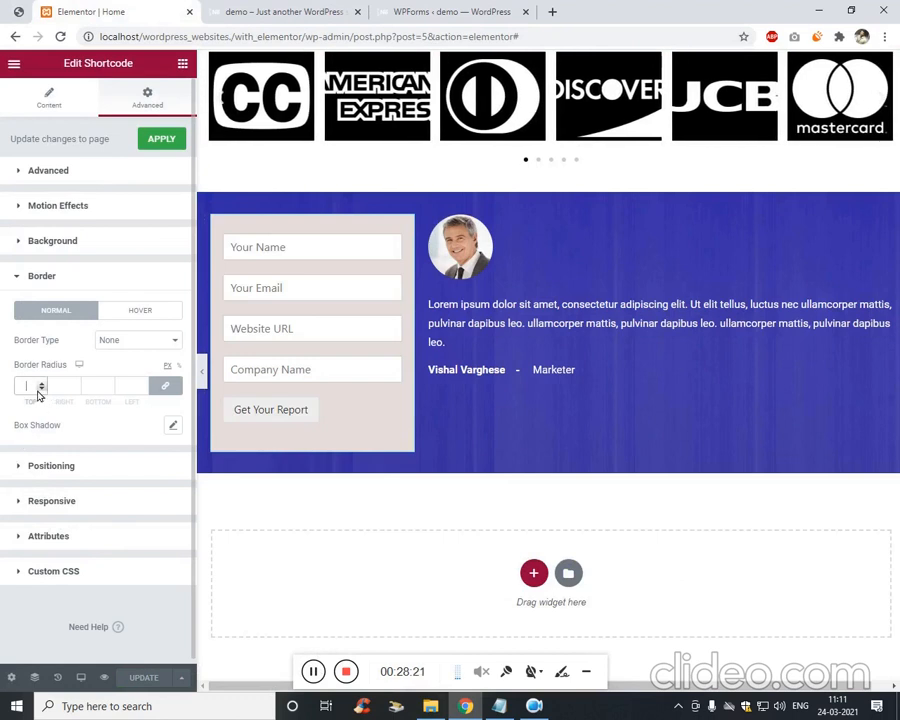
{"action": "type", "text": "0"}
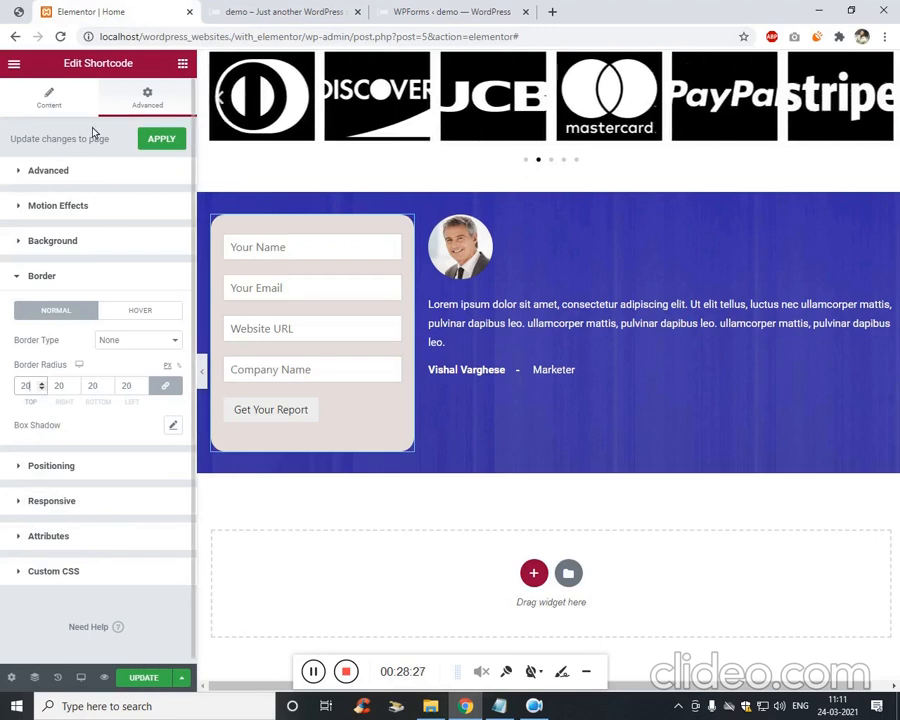
{"action": "left_click", "coordinate": [50, 100]}
{"action": "left_click", "coordinate": [183, 65]}
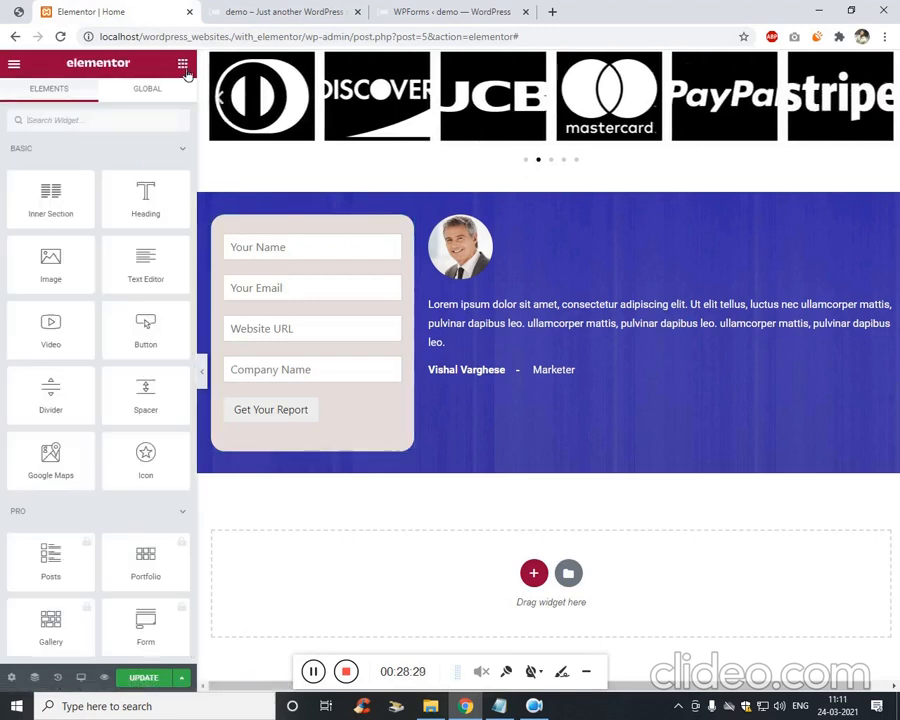
Place a Heading widget with placeholder text directly above the contact form shortcode in the left column.
{"action": "left_click_drag", "start_coordinate": [141, 222], "coordinate": [301, 236]}
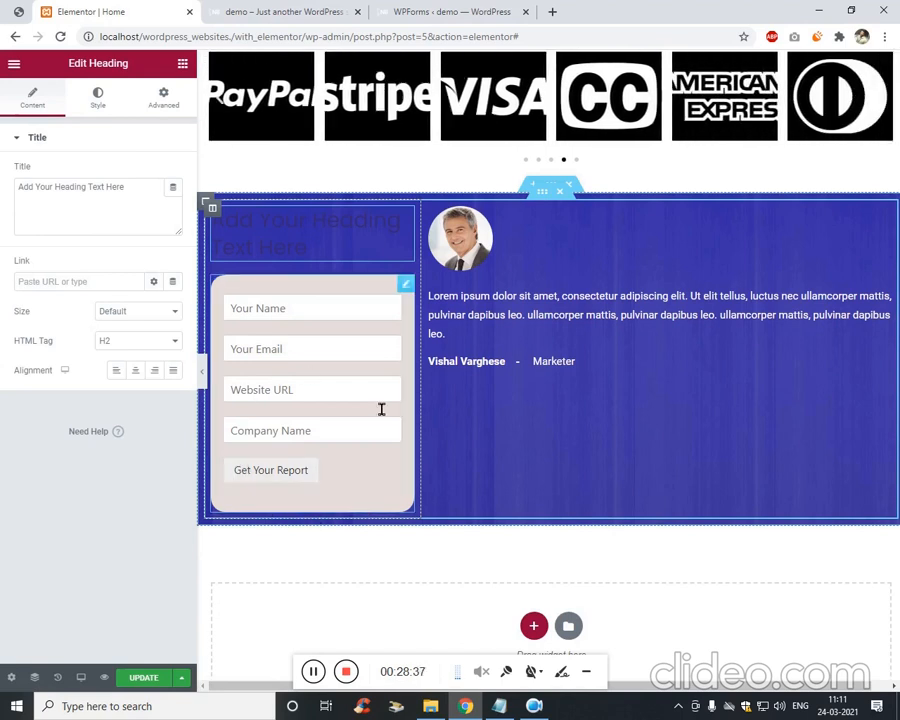
{"action": "left_click", "coordinate": [397, 485]}
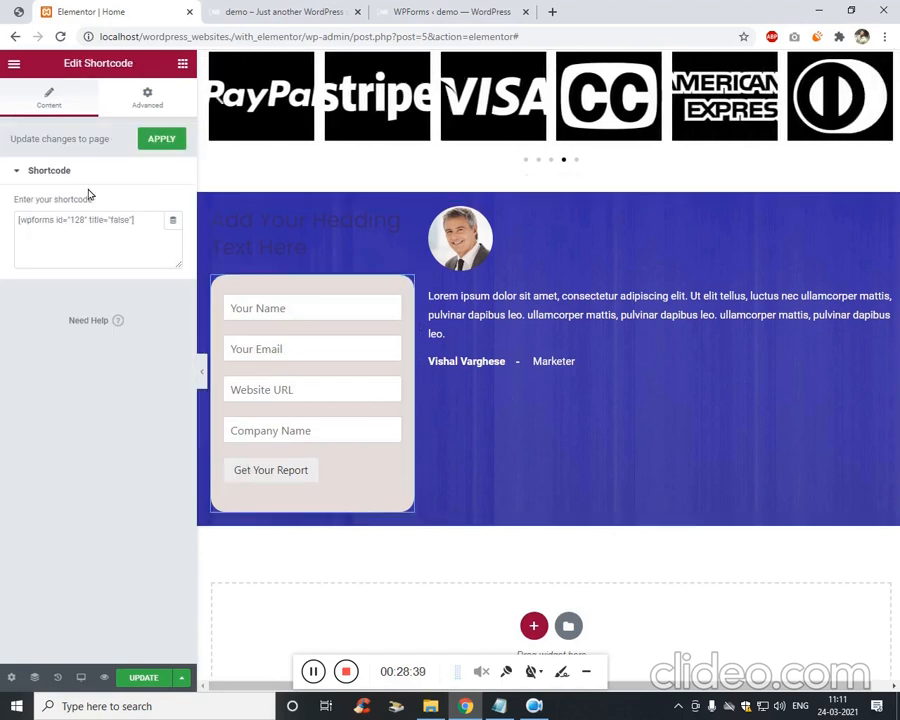
{"action": "left_click", "coordinate": [150, 108]}
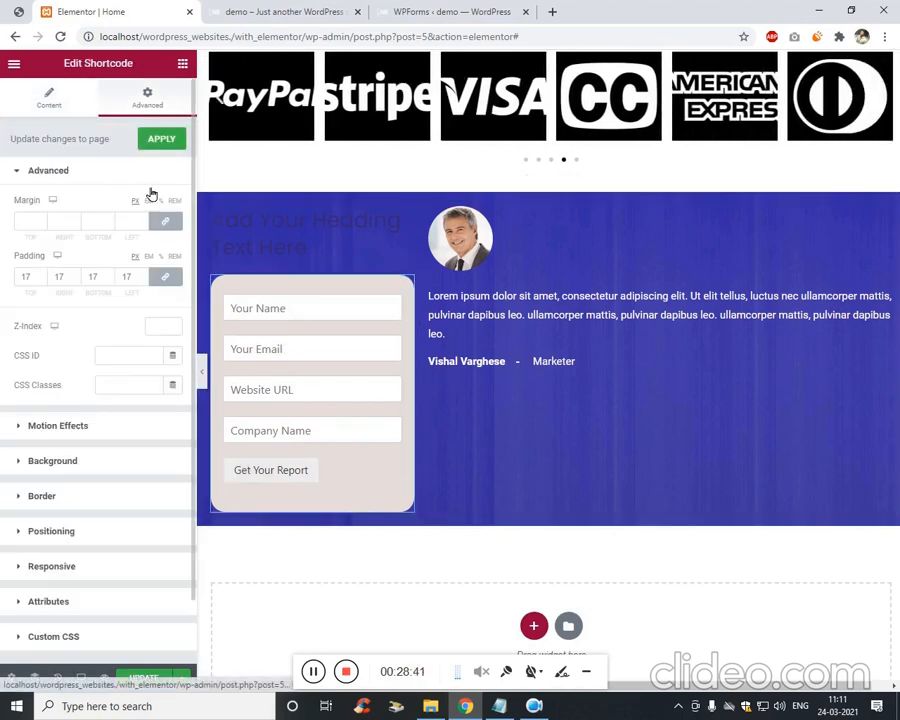
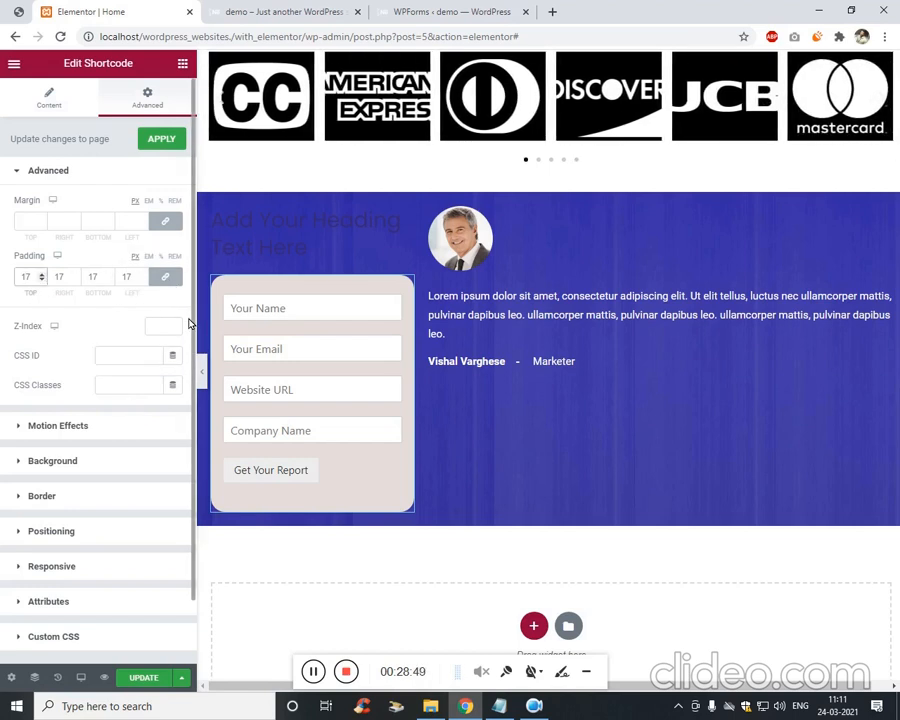
Set the form shortcode's padding to 0.
{"action": "type", "text": "0"}
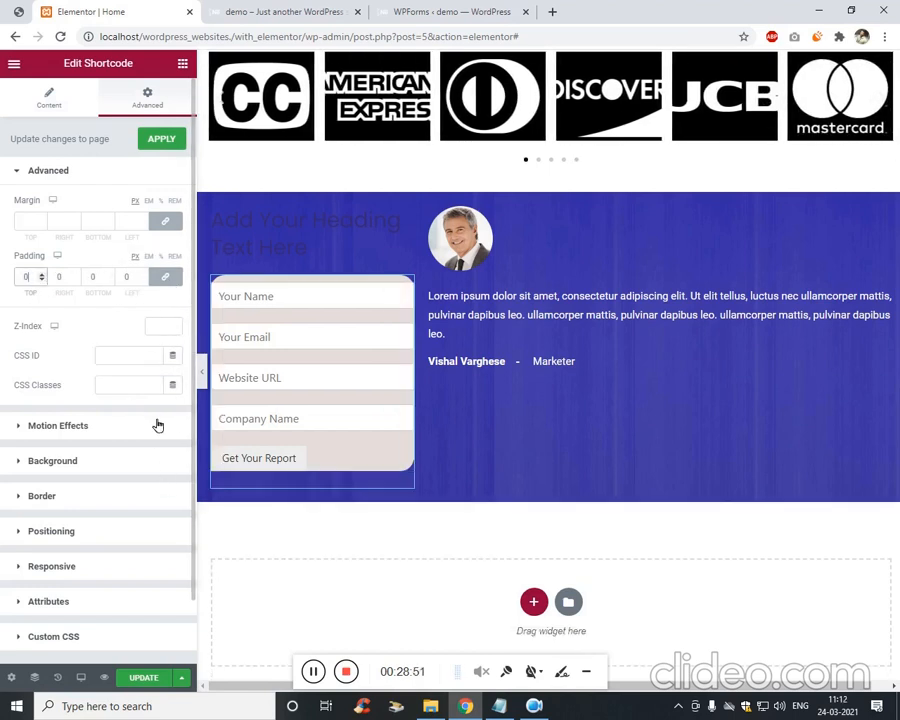
{"action": "left_click", "coordinate": [78, 462]}
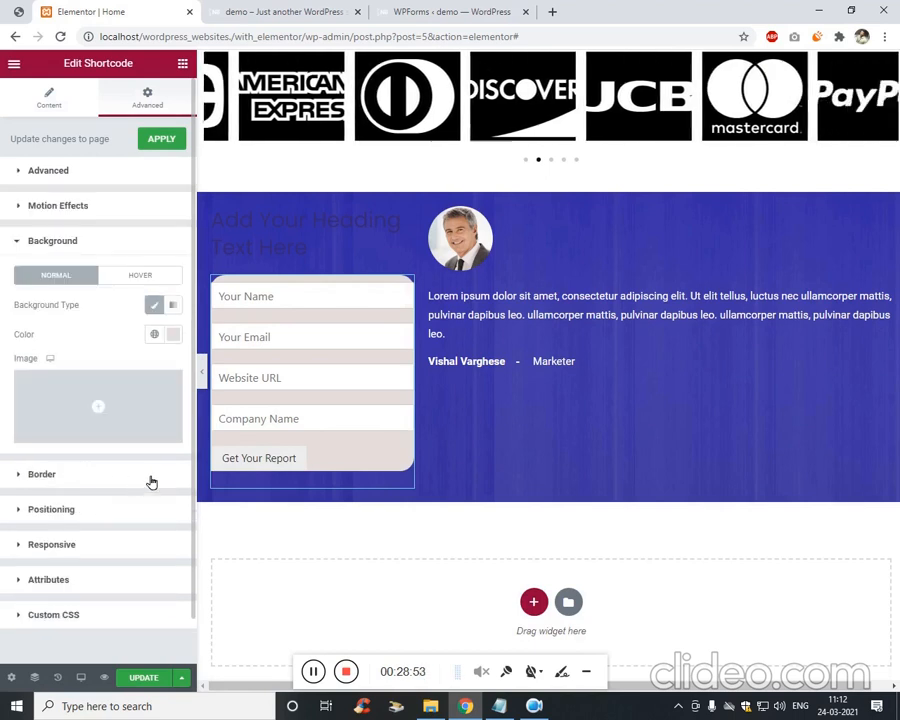
{"action": "left_click", "coordinate": [176, 337]}
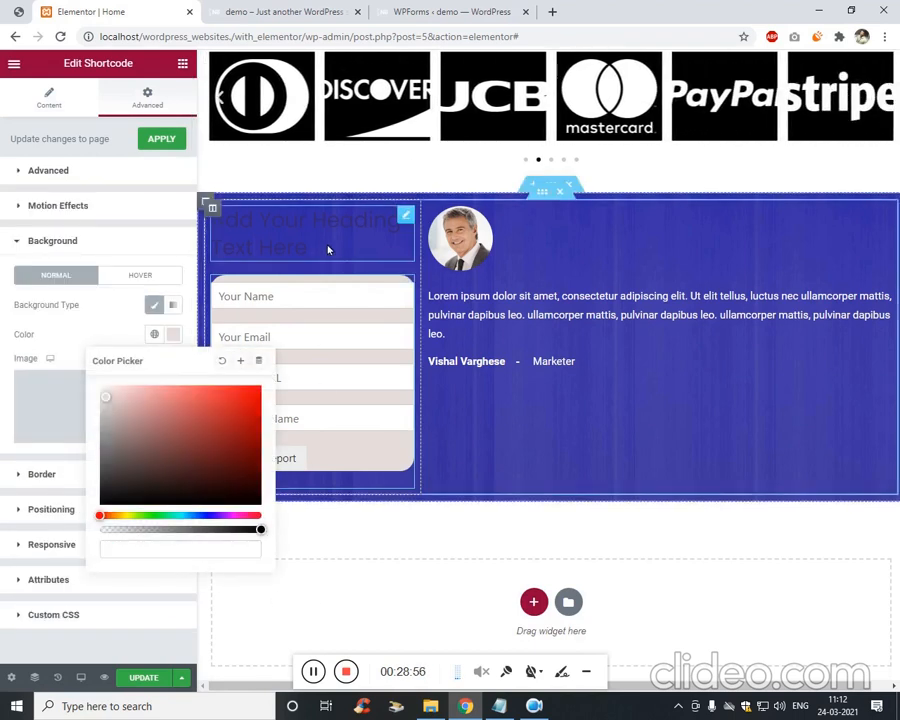
Open the form column's settings and review its advanced spacing options.
{"action": "left_click", "coordinate": [220, 210]}
{"action": "right_click", "coordinate": [222, 210]}
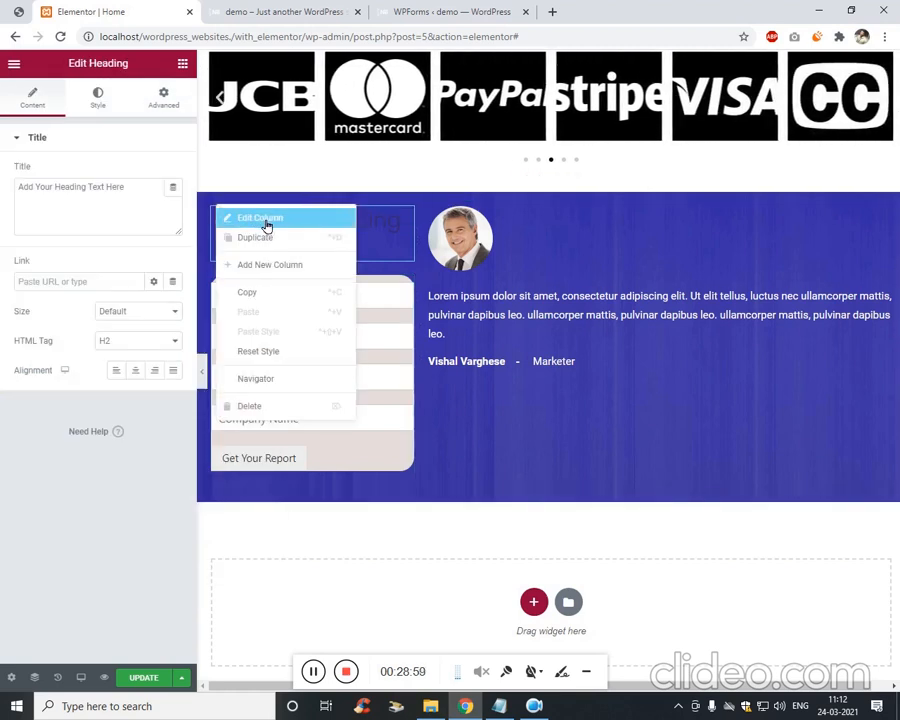
{"action": "left_click", "coordinate": [241, 216]}
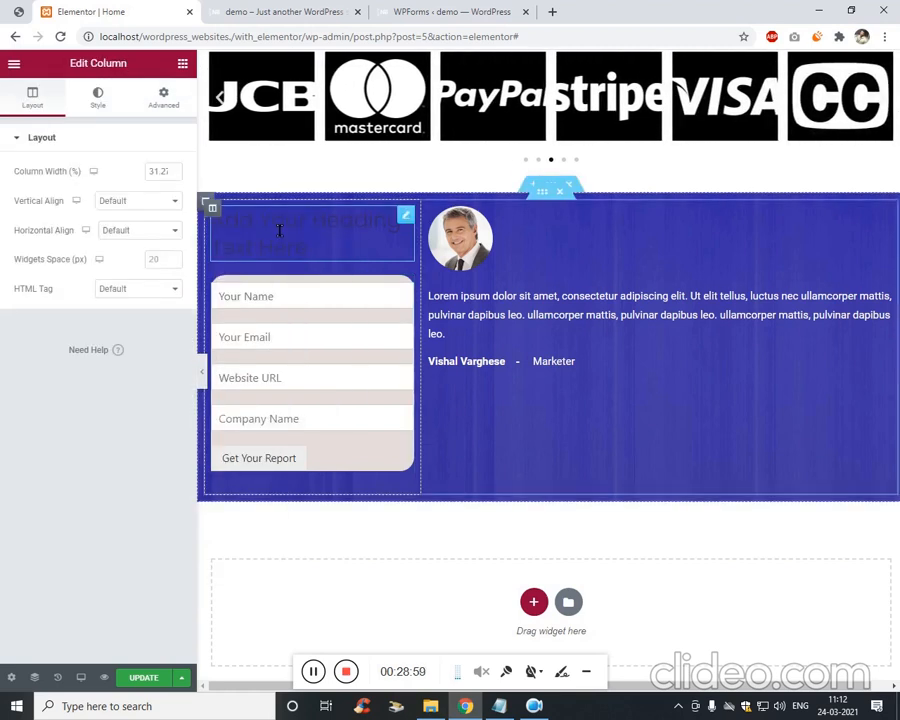
{"action": "left_click", "coordinate": [176, 104]}
{"action": "left_click", "coordinate": [104, 418]}
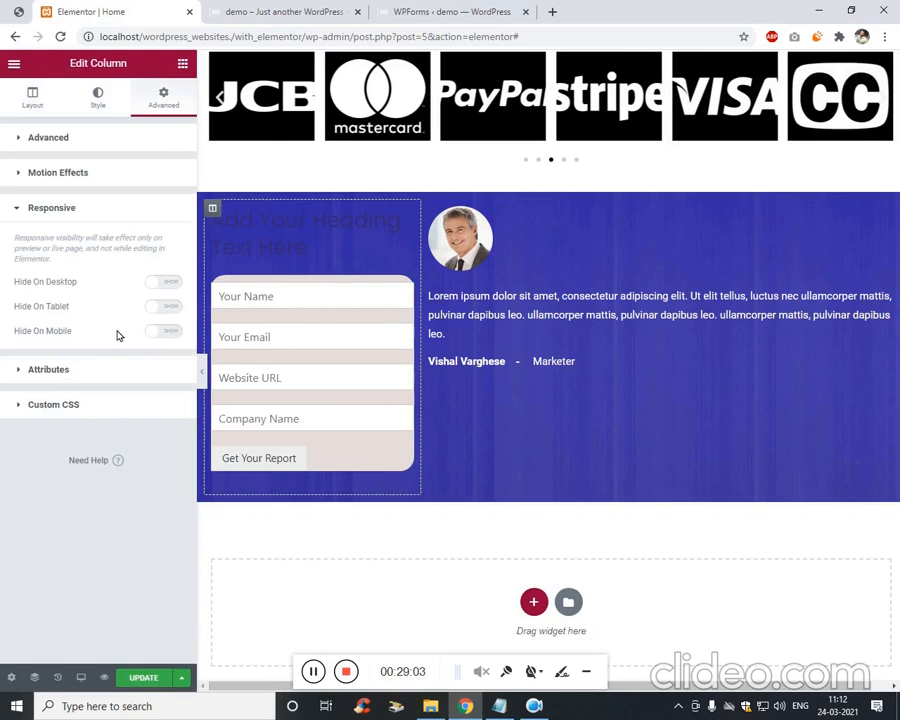
{"action": "left_click", "coordinate": [106, 141]}
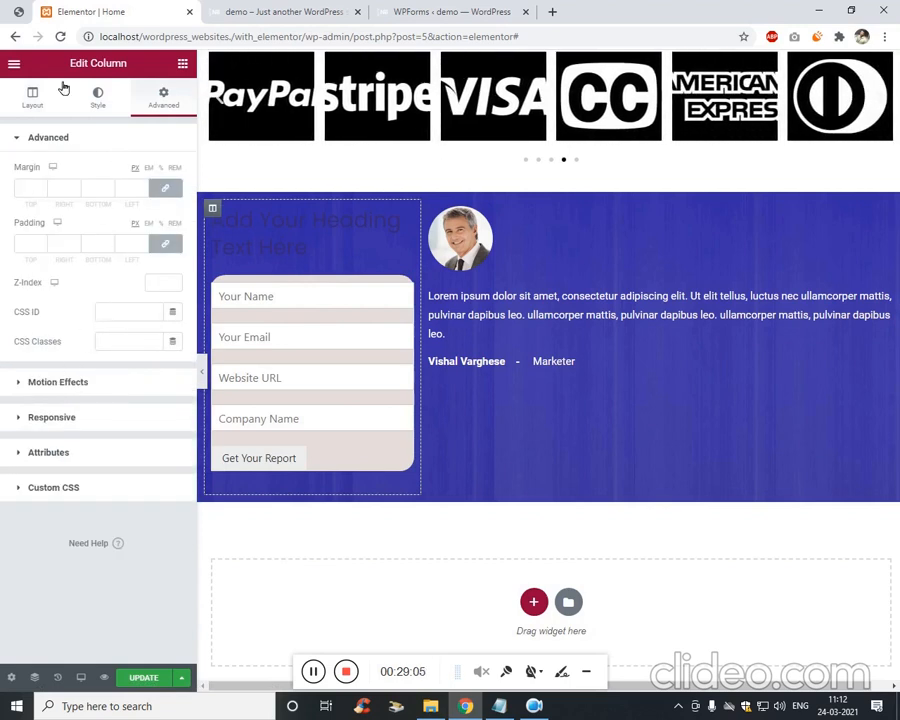
Give the form column a light beige classic background and 20 border radius.
{"action": "left_click", "coordinate": [80, 88]}
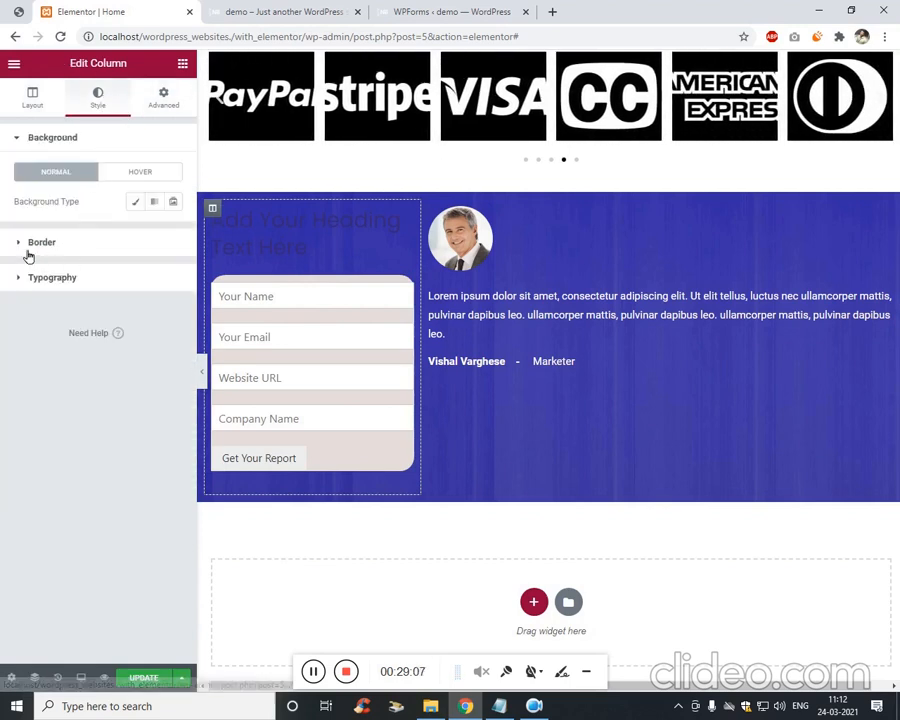
{"action": "left_click", "coordinate": [137, 208]}
{"action": "left_click", "coordinate": [173, 231]}
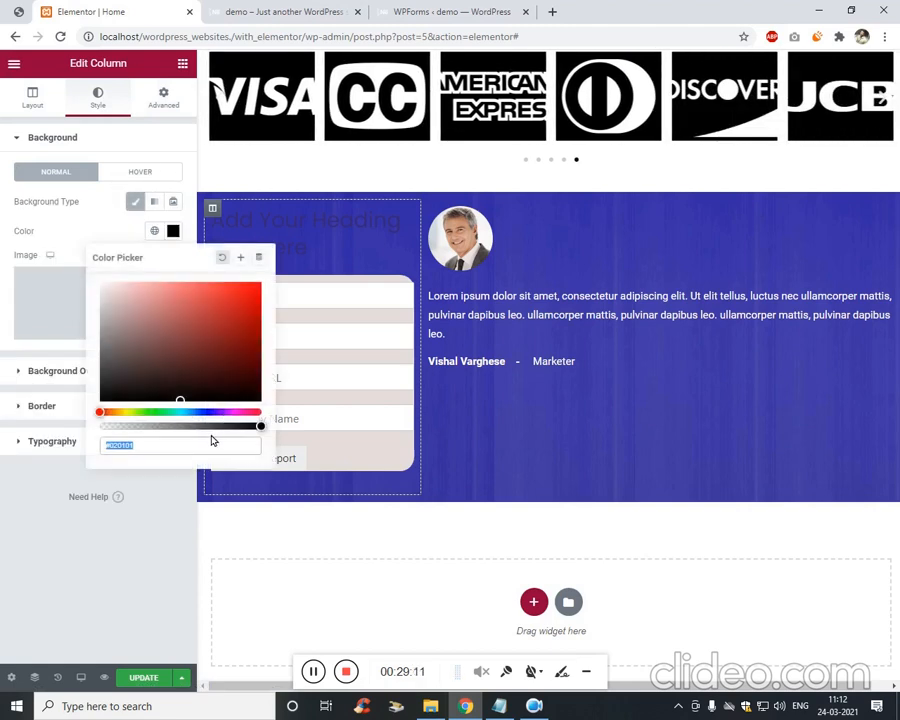
{"action": "type", "text": "#E2DCDC"}
{"action": "left_click", "coordinate": [115, 580]}
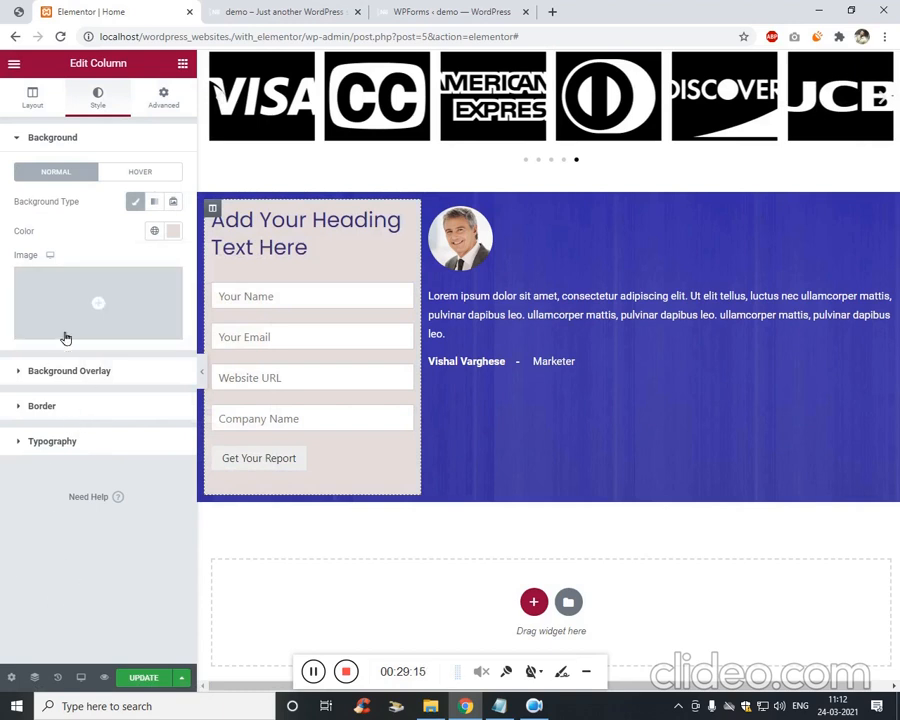
{"action": "left_click", "coordinate": [50, 404]}
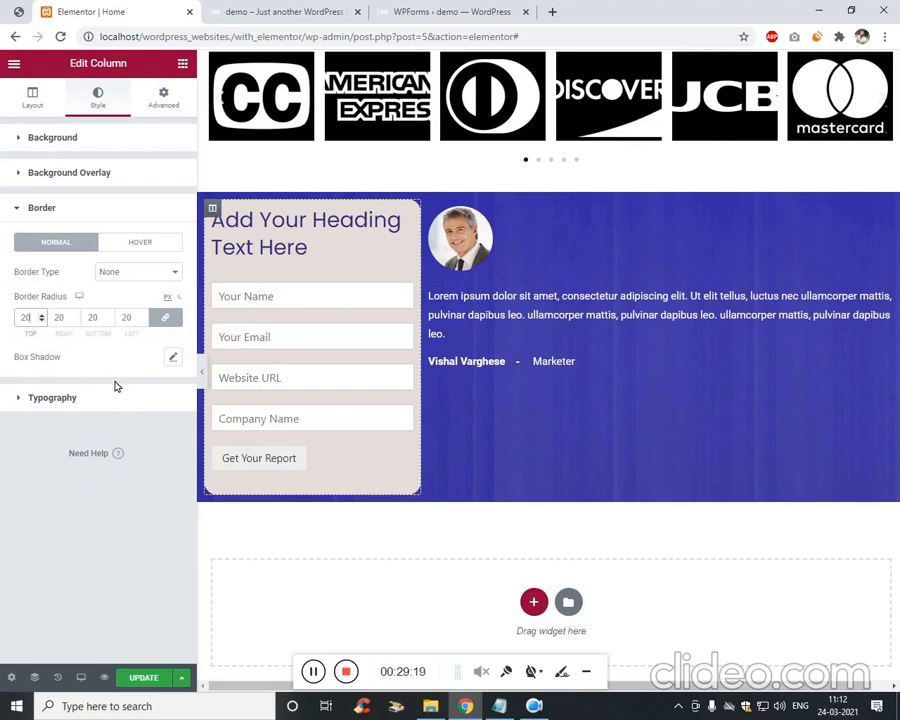
{"action": "left_click", "coordinate": [305, 252]}
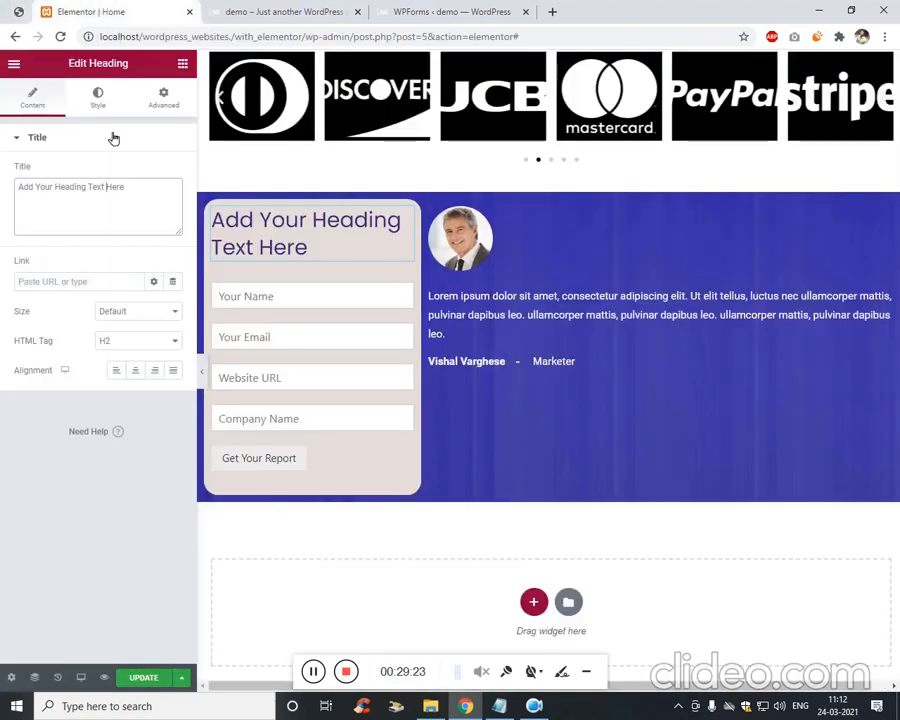
Retitle the heading 'FREE SEO CONSULTATION' and make it a span element.
{"action": "key", "text": "ctrl+a"}
{"action": "type", "text": "FR"}
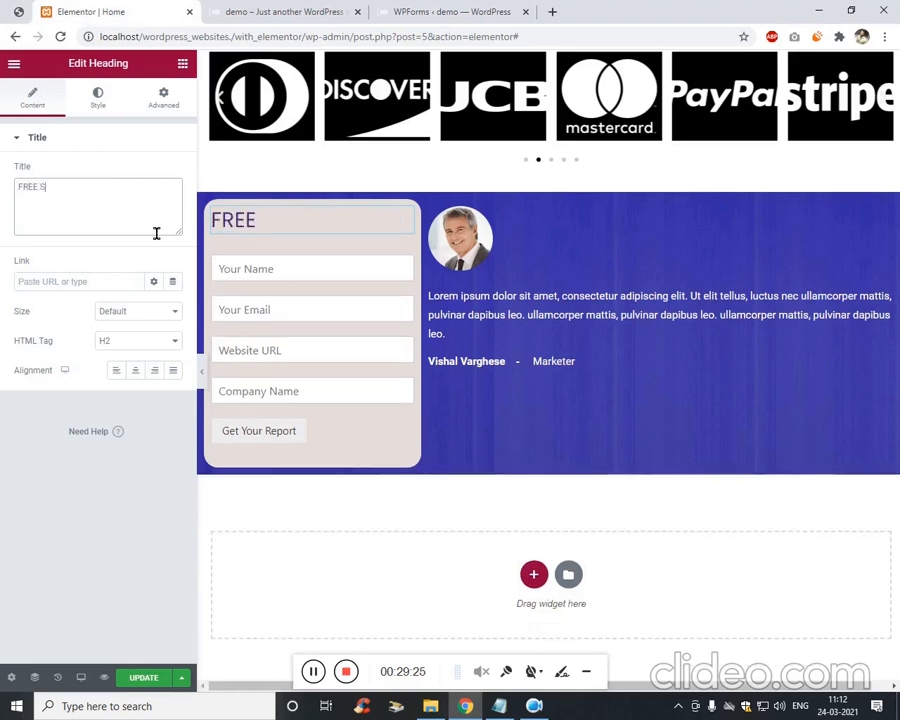
{"action": "type", "text": "EE SEO CONSULTA"}
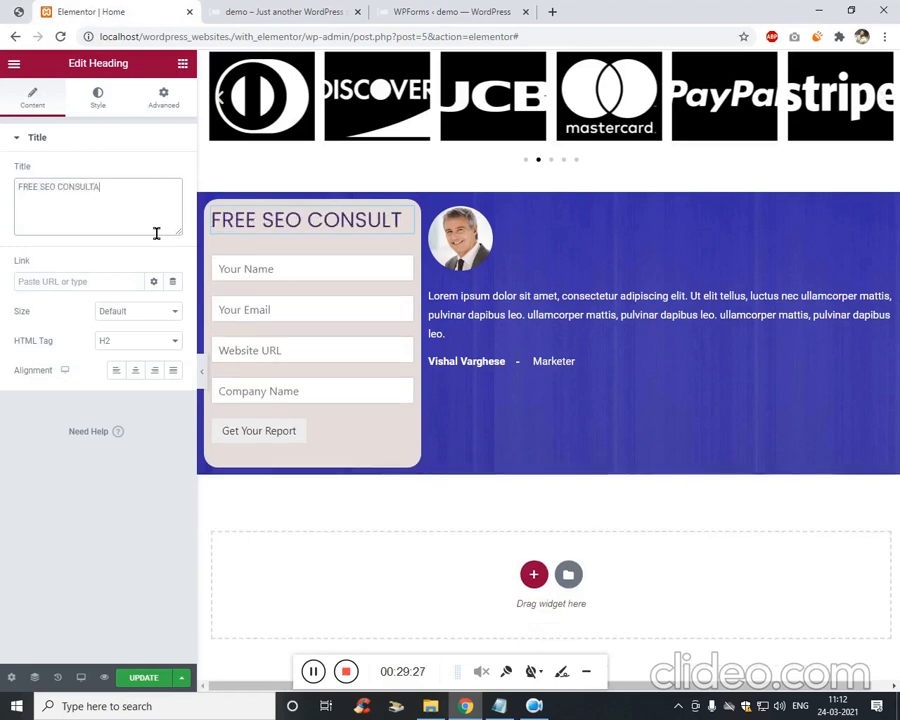
{"action": "type", "text": "TION"}
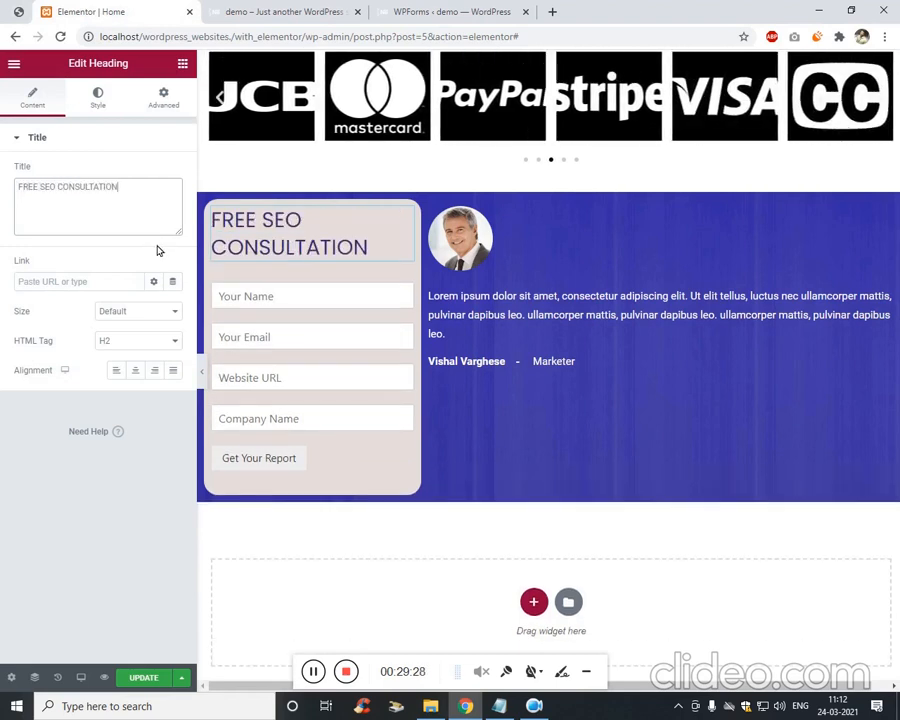
{"action": "left_click", "coordinate": [136, 348]}
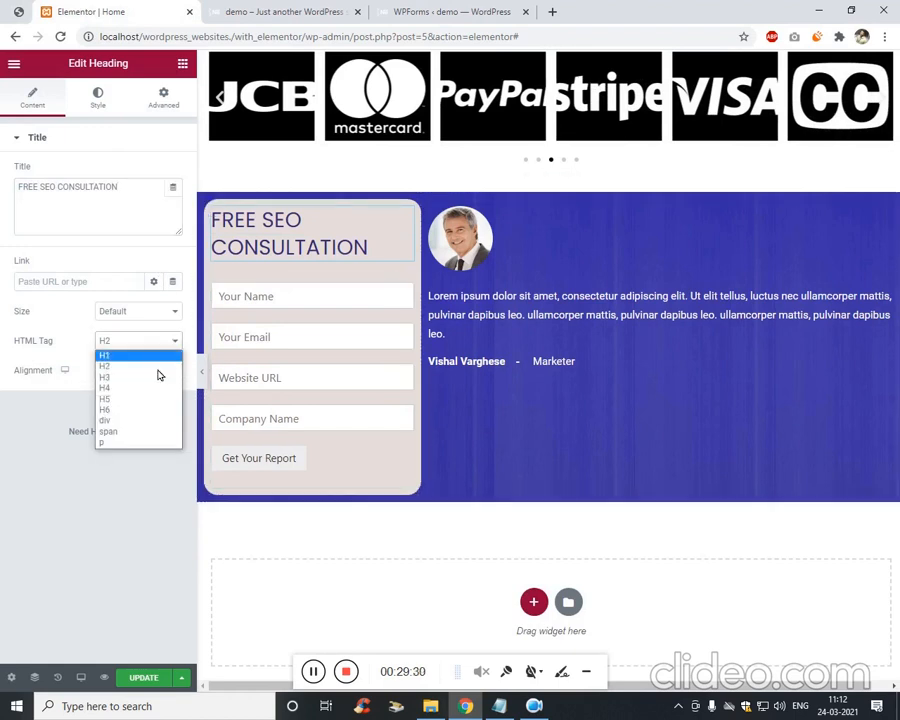
{"action": "left_click", "coordinate": [139, 437]}
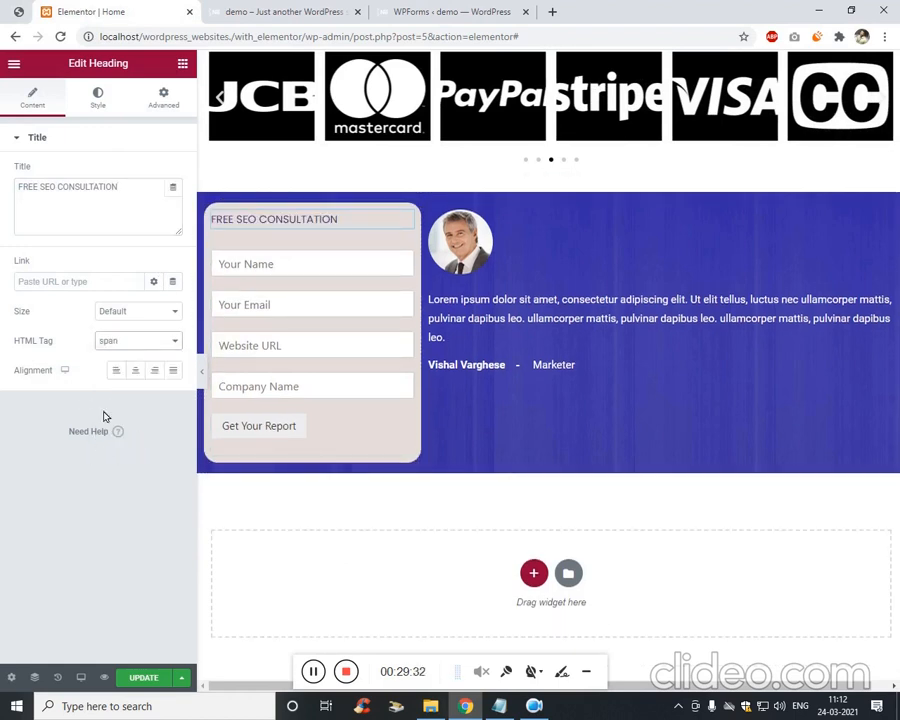
Set the heading's typography size to 22 and its text colour to white (#FFFFFF).
{"action": "left_click", "coordinate": [118, 97]}
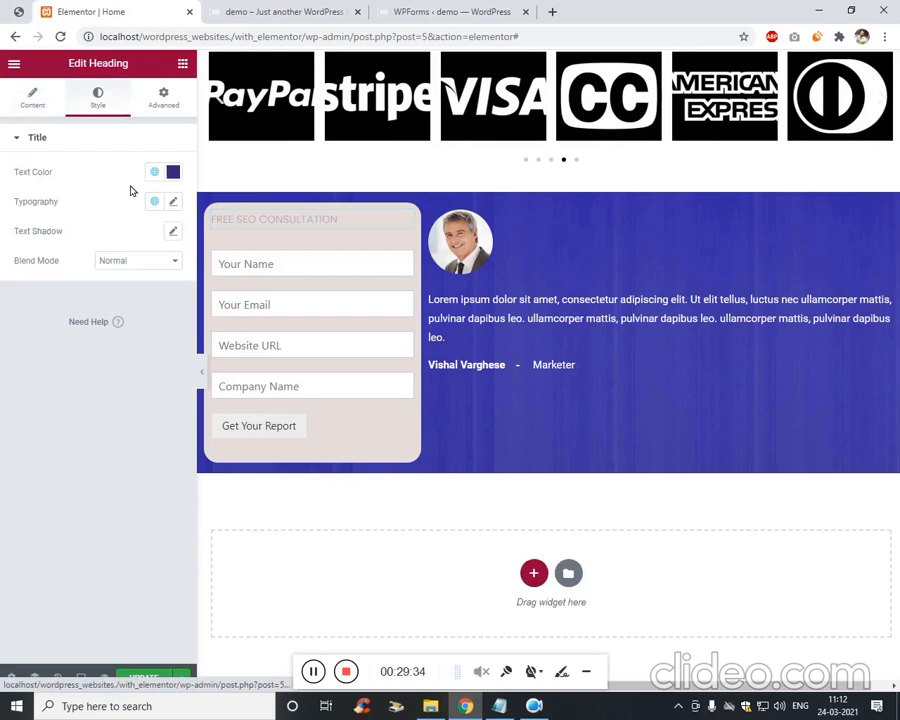
{"action": "left_click", "coordinate": [173, 201]}
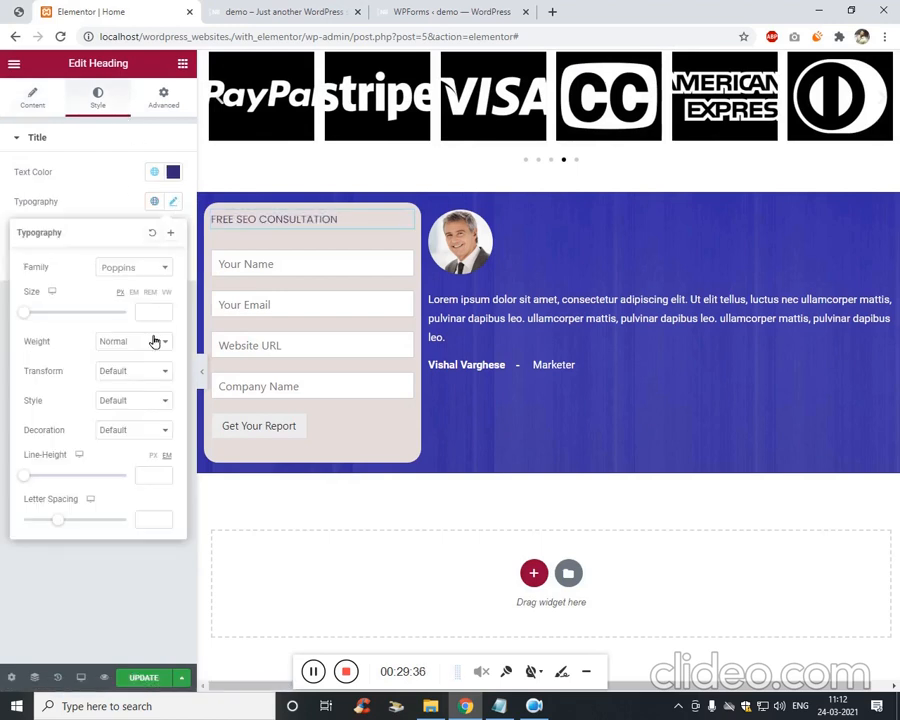
{"action": "type", "text": "13"}
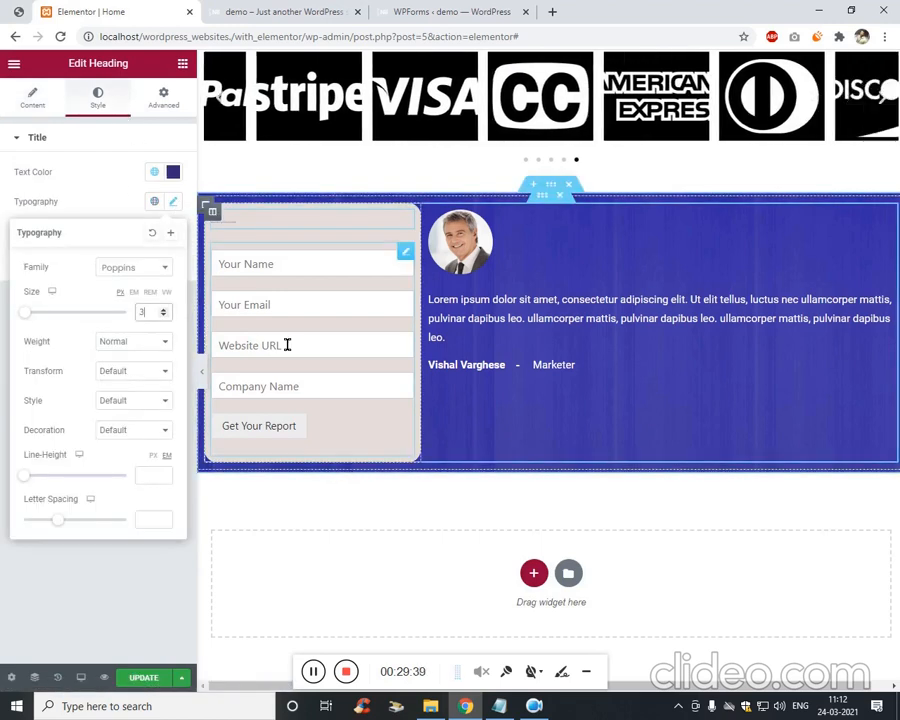
{"action": "key", "text": "BackSpace"}
{"action": "key", "text": "BackSpace"}
{"action": "type", "text": "22"}
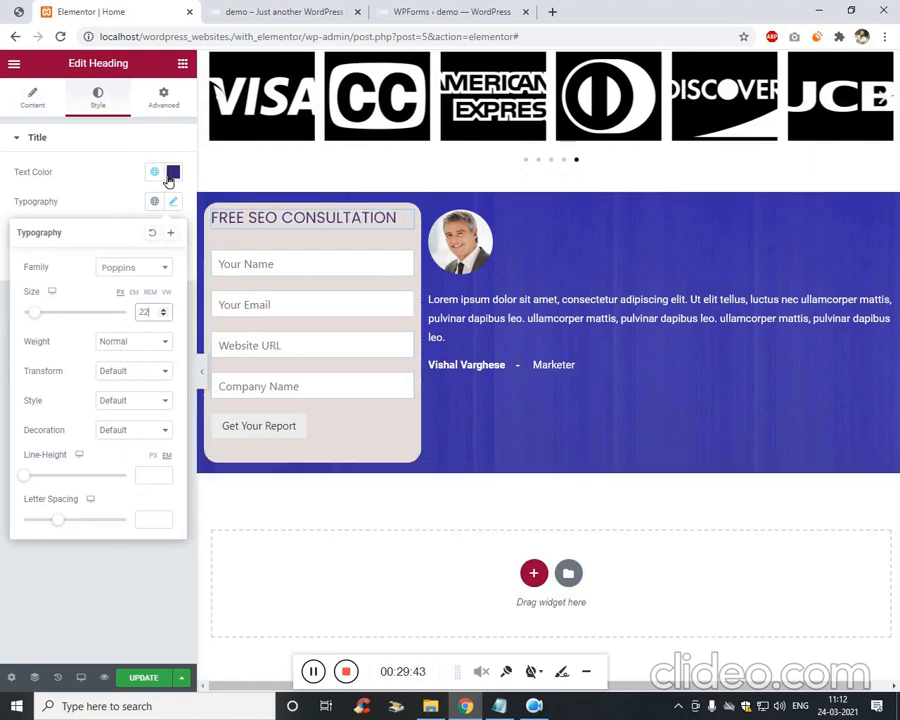
{"action": "left_click", "coordinate": [92, 181]}
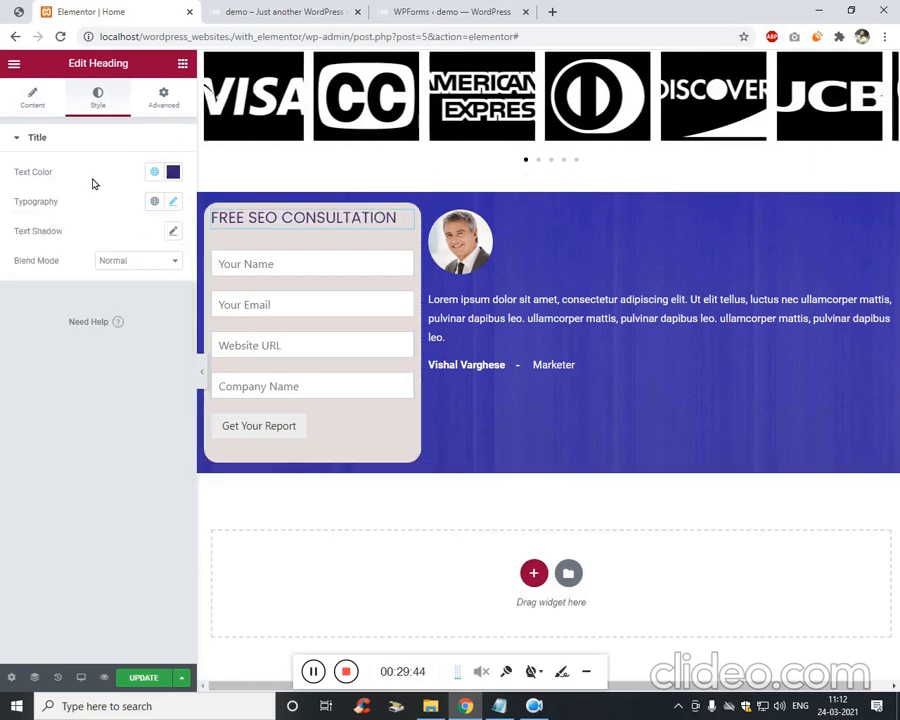
{"action": "left_click", "coordinate": [170, 173]}
{"action": "left_click", "coordinate": [138, 293]}
{"action": "left_click_drag", "start_coordinate": [138, 293], "coordinate": [85, 217]}
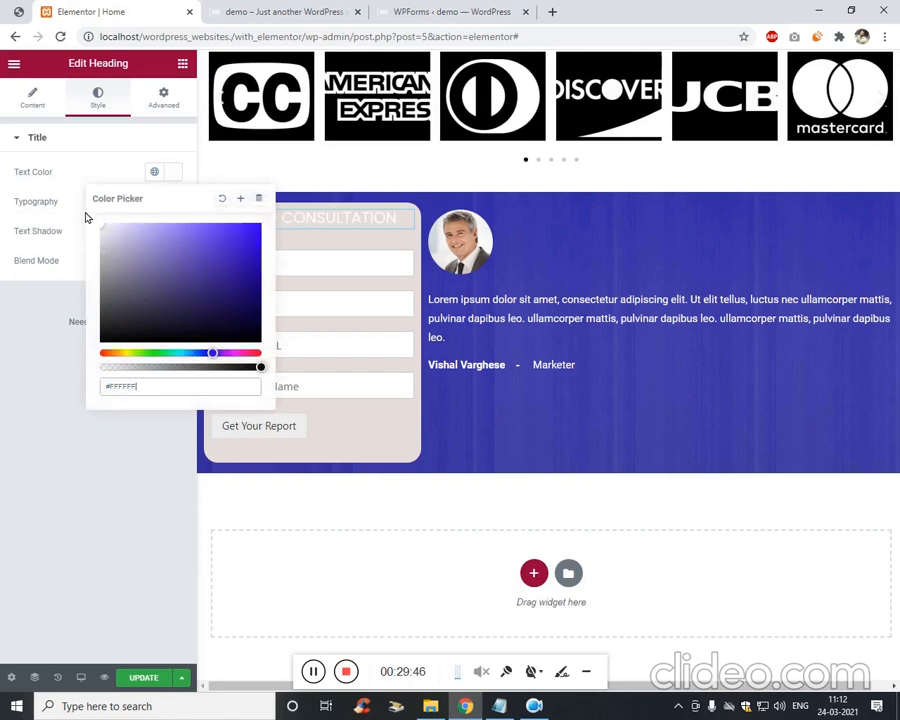
{"action": "left_click", "coordinate": [33, 424]}
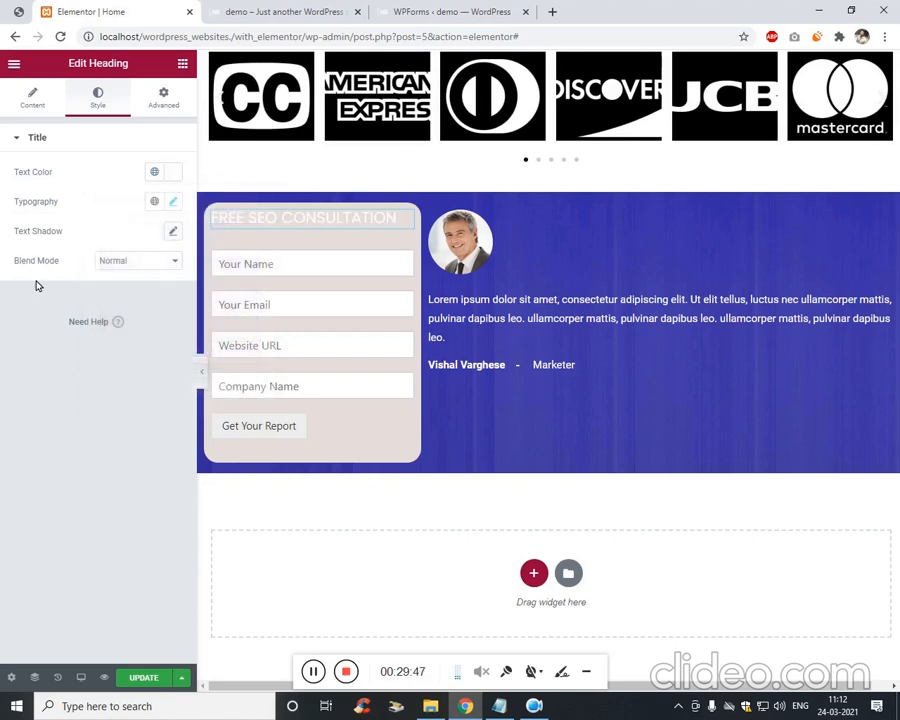
Give the heading a classic orange background using the global Text colour.
{"action": "left_click", "coordinate": [175, 94]}
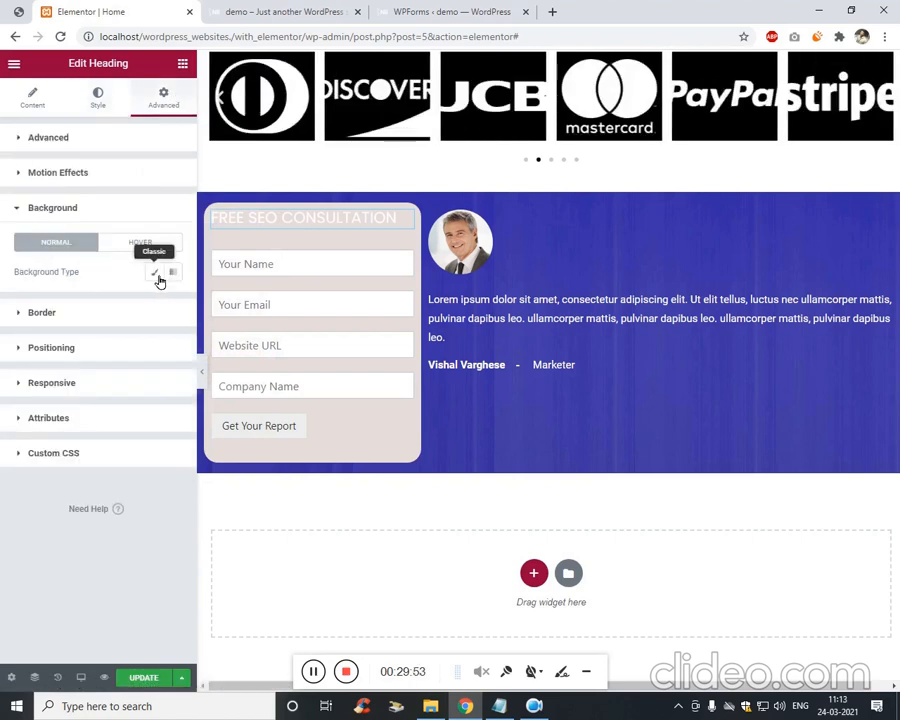
{"action": "left_click", "coordinate": [156, 274]}
{"action": "left_click", "coordinate": [172, 303]}
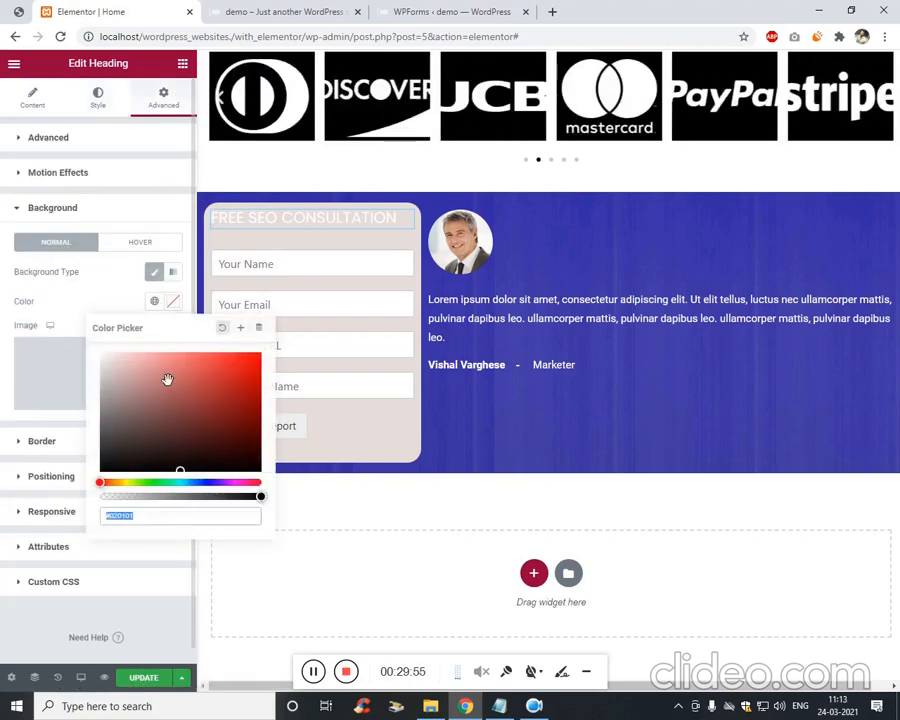
{"action": "left_click", "coordinate": [160, 304]}
{"action": "left_click", "coordinate": [67, 413]}
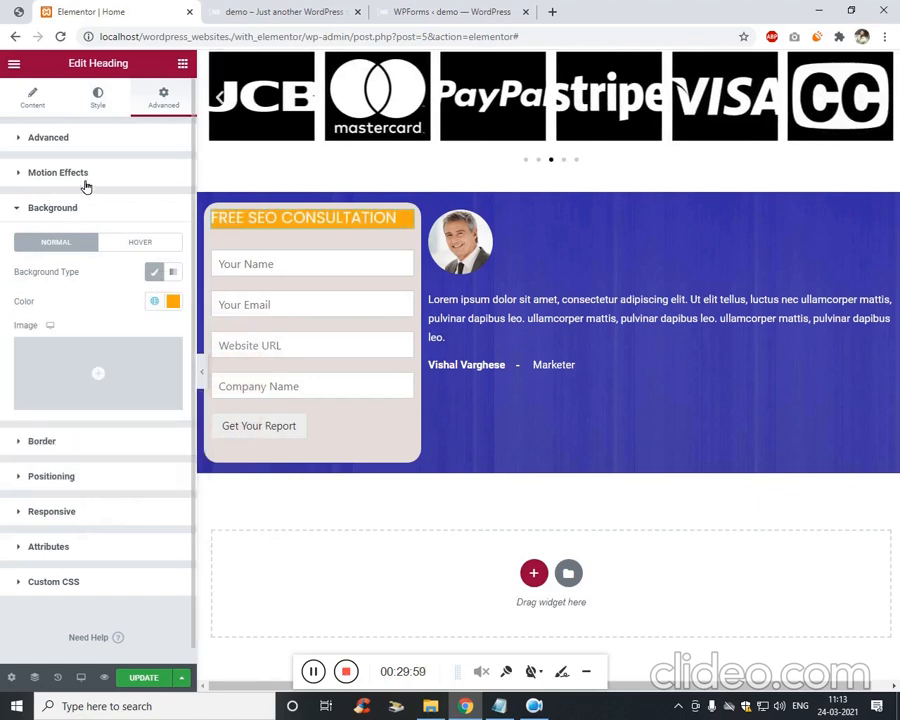
Raise the heading's linked padding to 12 on all sides.
{"action": "left_click", "coordinate": [60, 137]}
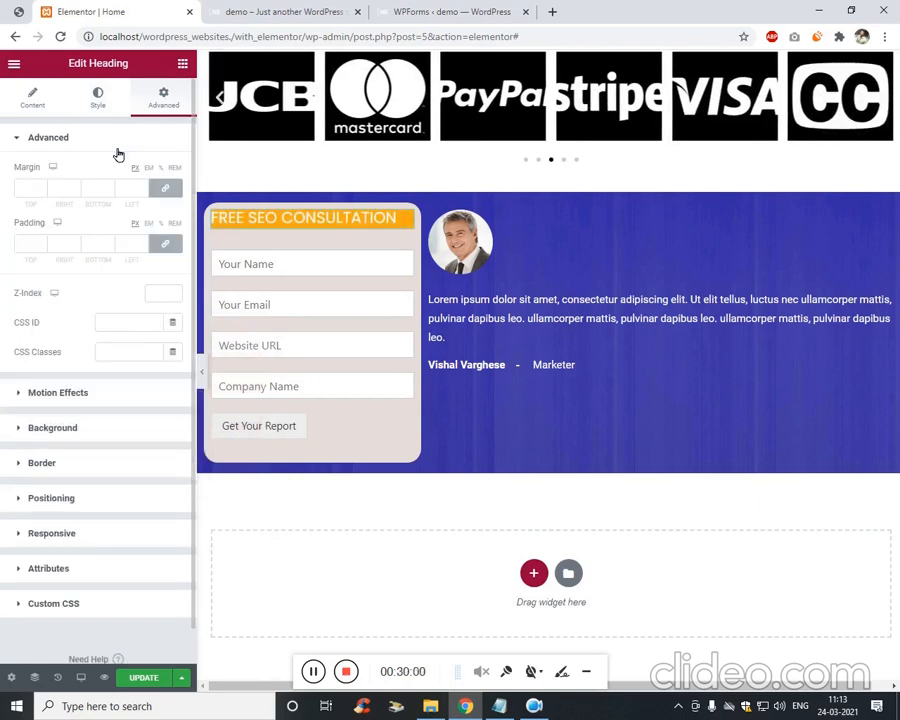
{"action": "left_click", "coordinate": [29, 246]}
{"action": "key", "text": "Up"}
{"action": "key", "text": "Up"}
{"action": "key", "text": "Up"}
{"action": "key", "text": "Up"}
{"action": "key", "text": "Up"}
{"action": "key", "text": "Up"}
{"action": "key", "text": "Up"}
{"action": "key", "text": "Up"}
{"action": "key", "text": "Up"}
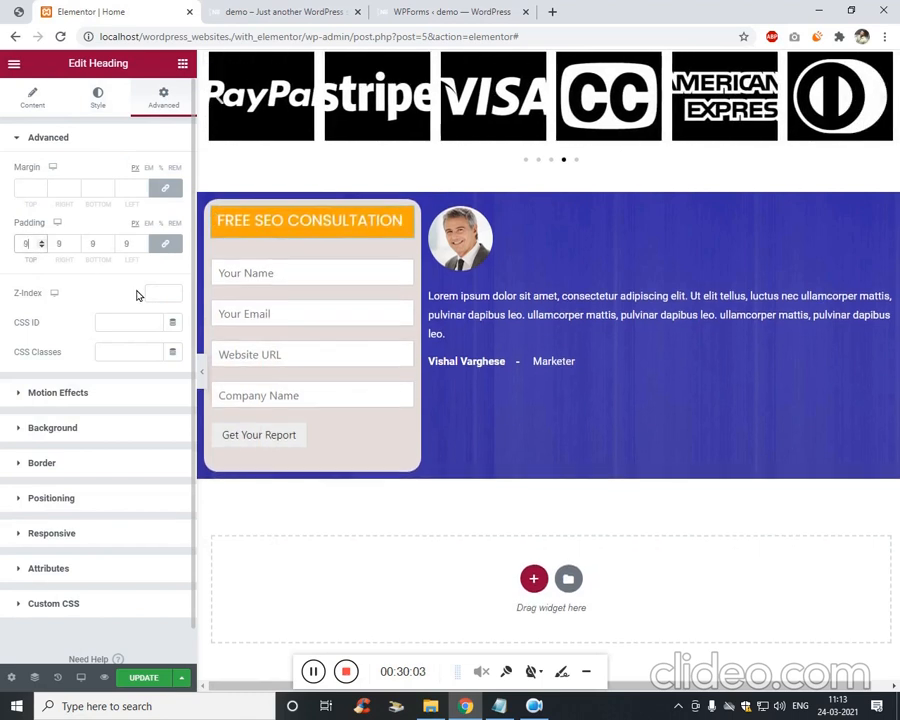
{"action": "key", "text": "Up"}
{"action": "key", "text": "Up"}
{"action": "key", "text": "Up"}
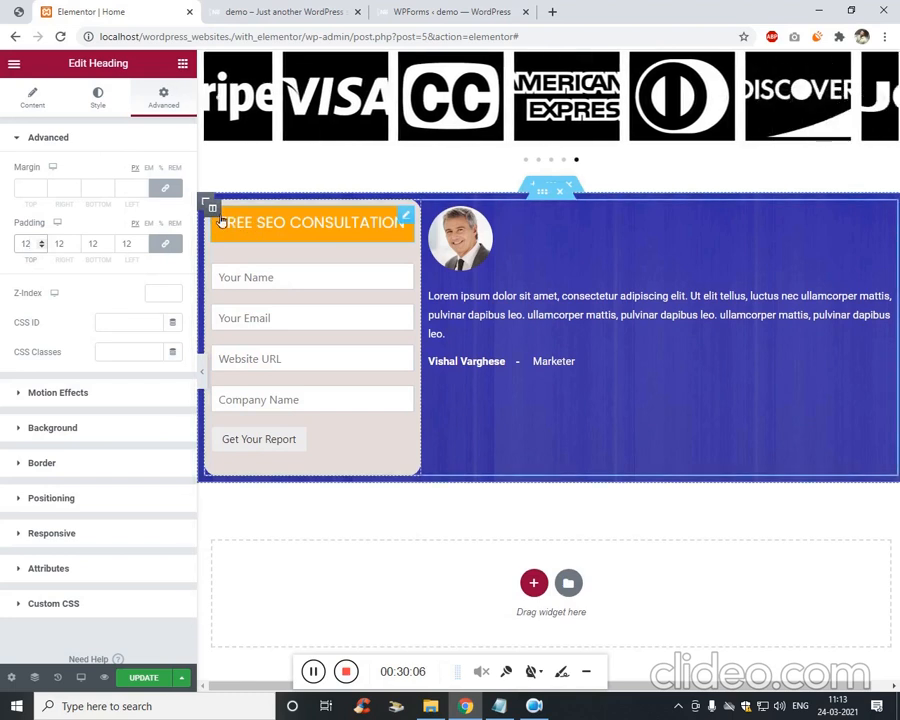
{"action": "right_click", "coordinate": [212, 209]}
Check the form column's horizontal and vertical alignment options, leaving both unchanged.
{"action": "left_click", "coordinate": [241, 226]}
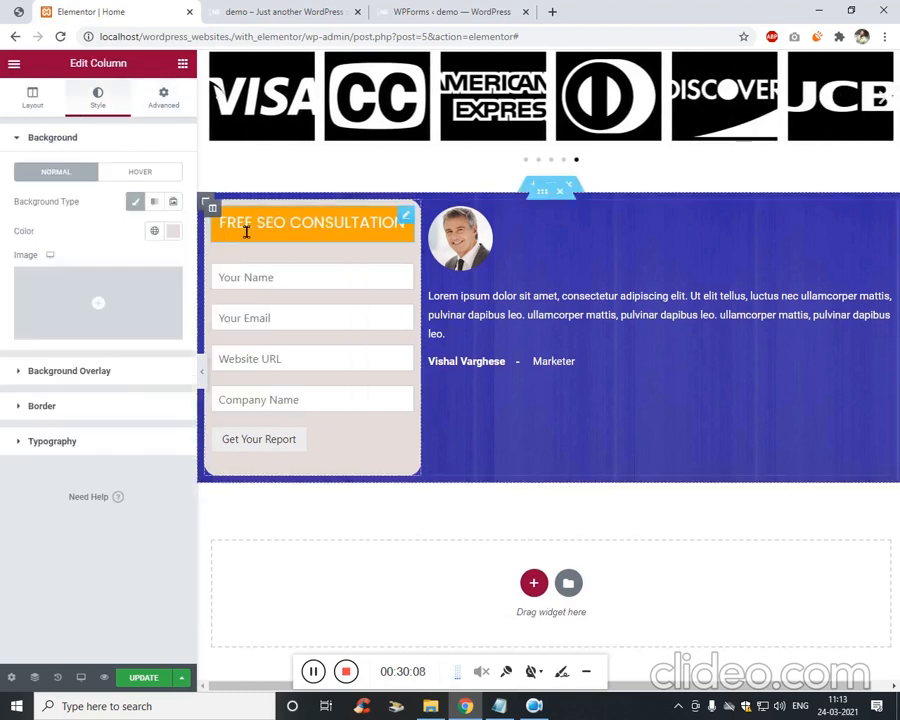
{"action": "left_click", "coordinate": [41, 95]}
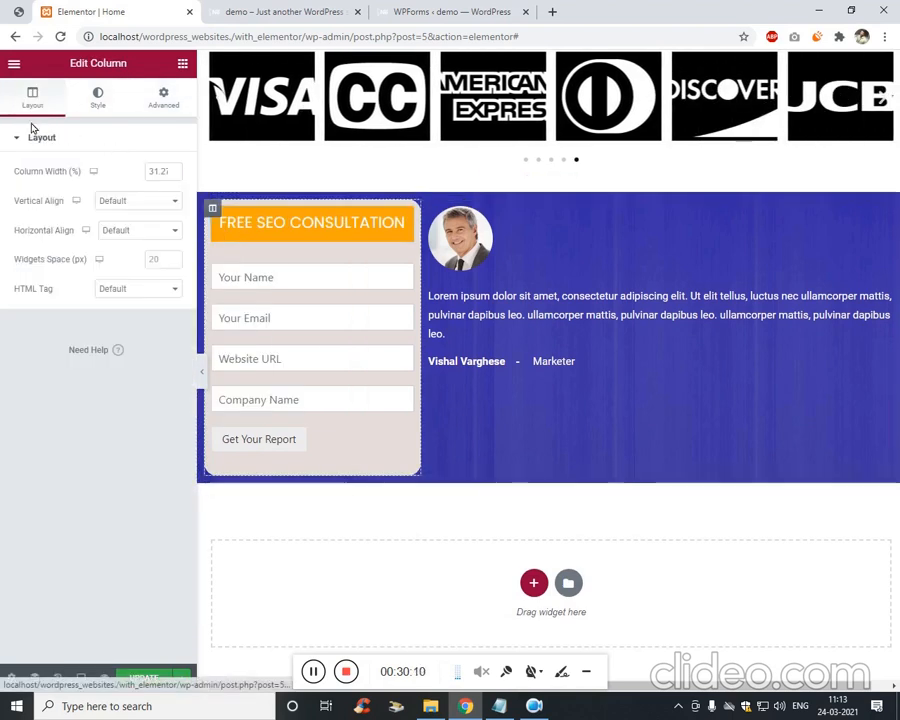
{"action": "left_click", "coordinate": [160, 232]}
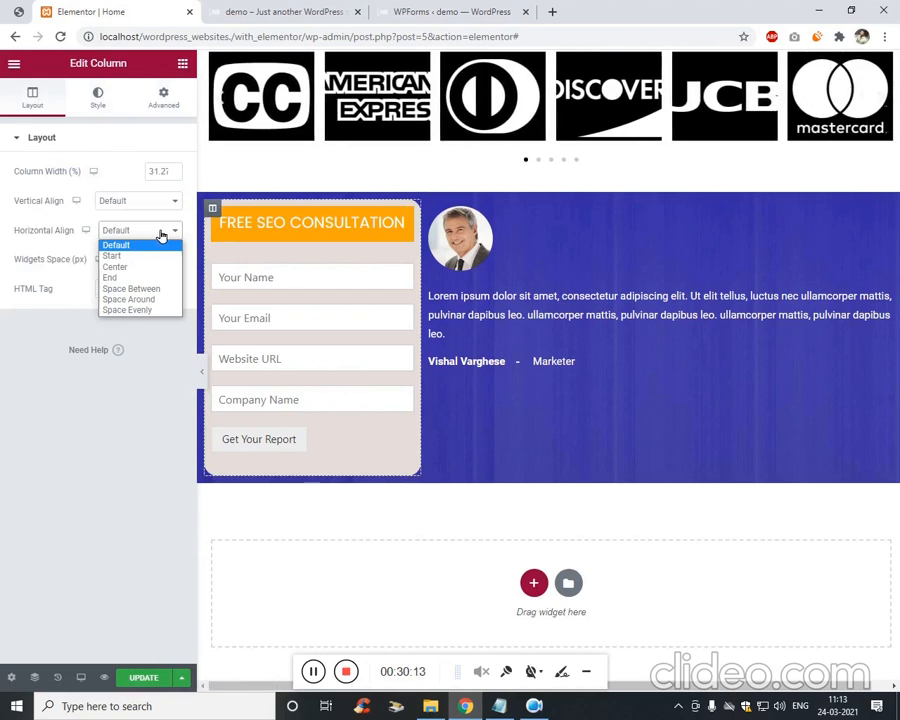
{"action": "left_click", "coordinate": [147, 232]}
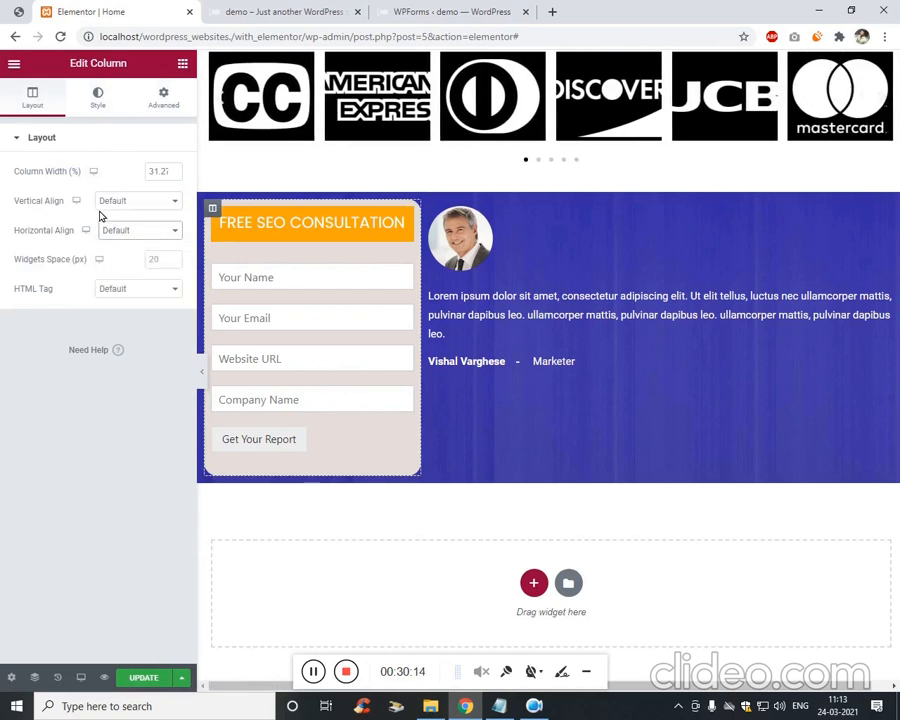
{"action": "right_click", "coordinate": [212, 205]}
{"action": "left_click", "coordinate": [262, 208]}
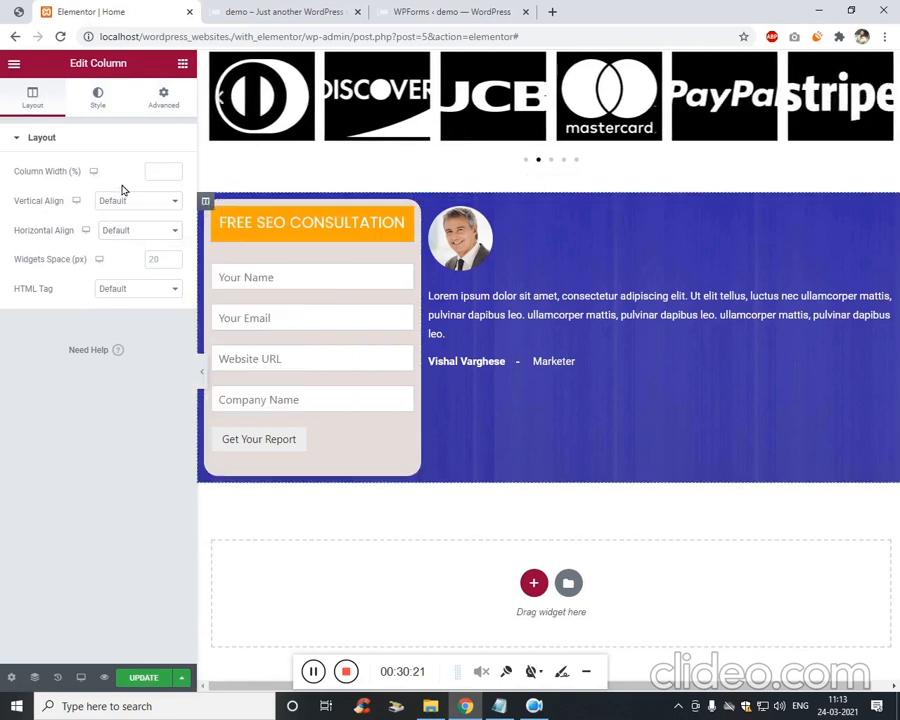
{"action": "left_click", "coordinate": [150, 200]}
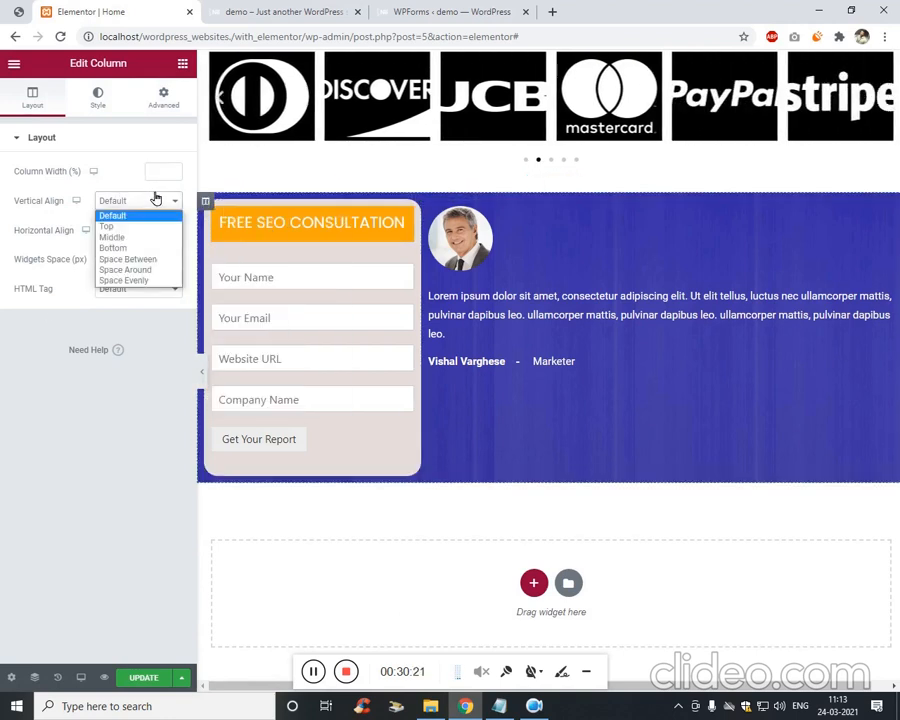
{"action": "left_click", "coordinate": [158, 326]}
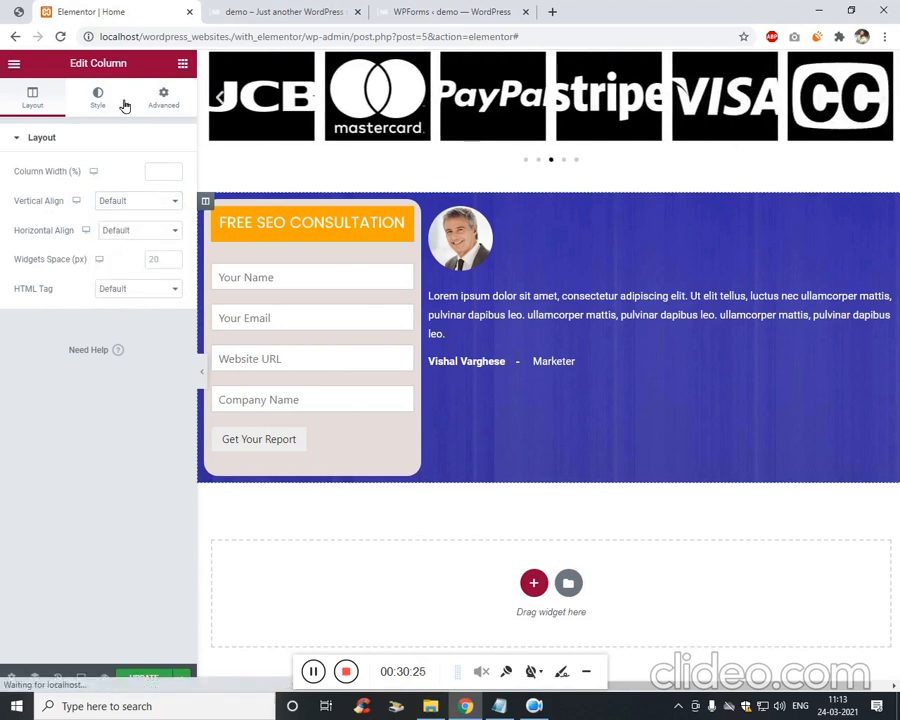
{"action": "left_click", "coordinate": [122, 105]}
{"action": "left_click", "coordinate": [33, 98]}
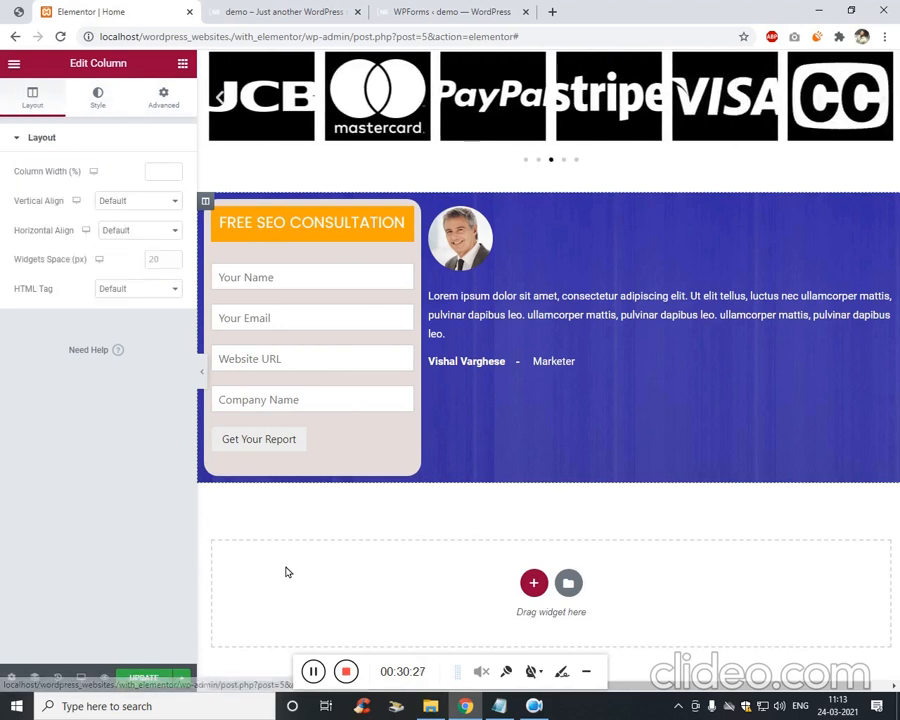
Set the purple section's Columns Gap to No Gap after trying Wide.
{"action": "left_click", "coordinate": [312, 671]}
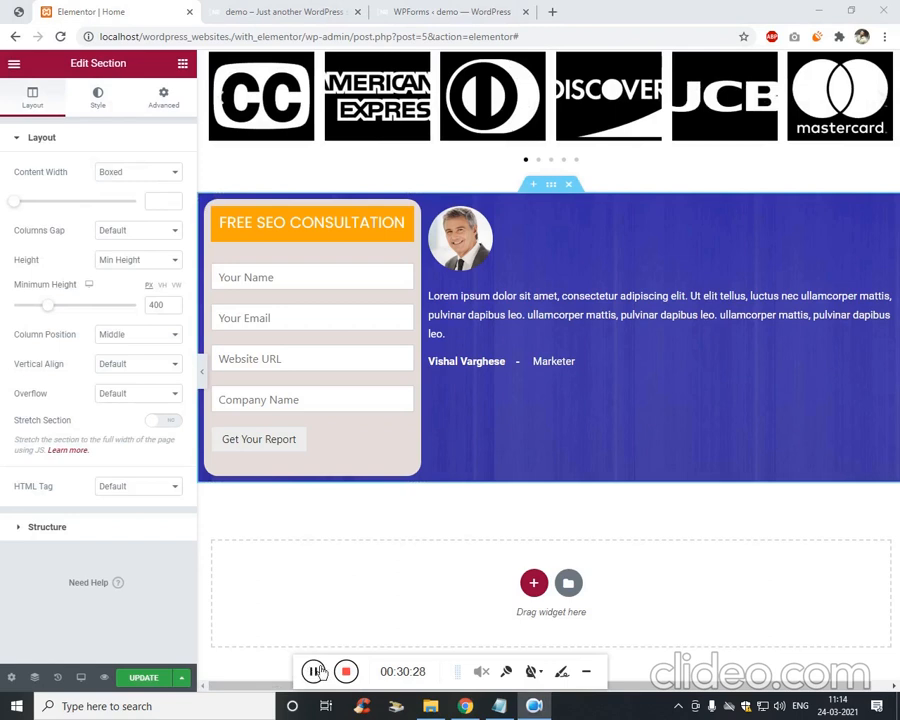
{"action": "right_click", "coordinate": [532, 187]}
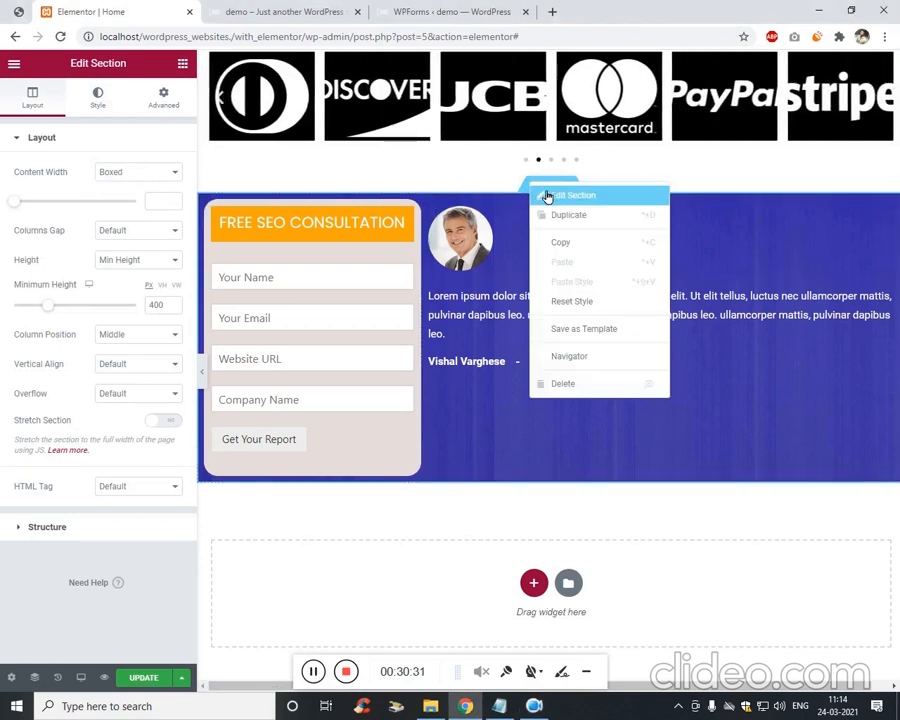
{"action": "left_click", "coordinate": [552, 196]}
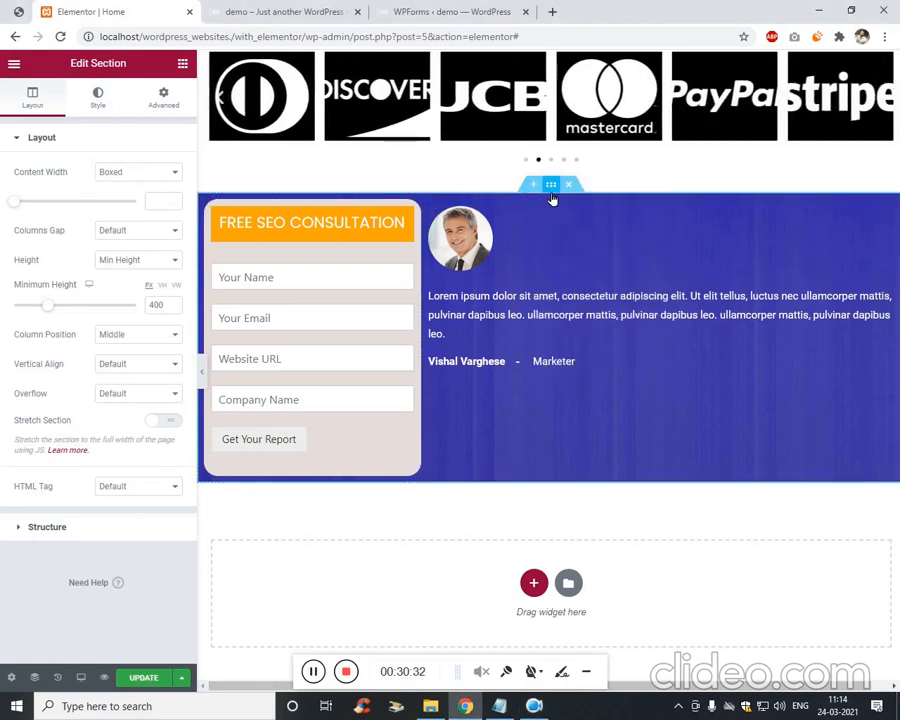
{"action": "left_click", "coordinate": [140, 233]}
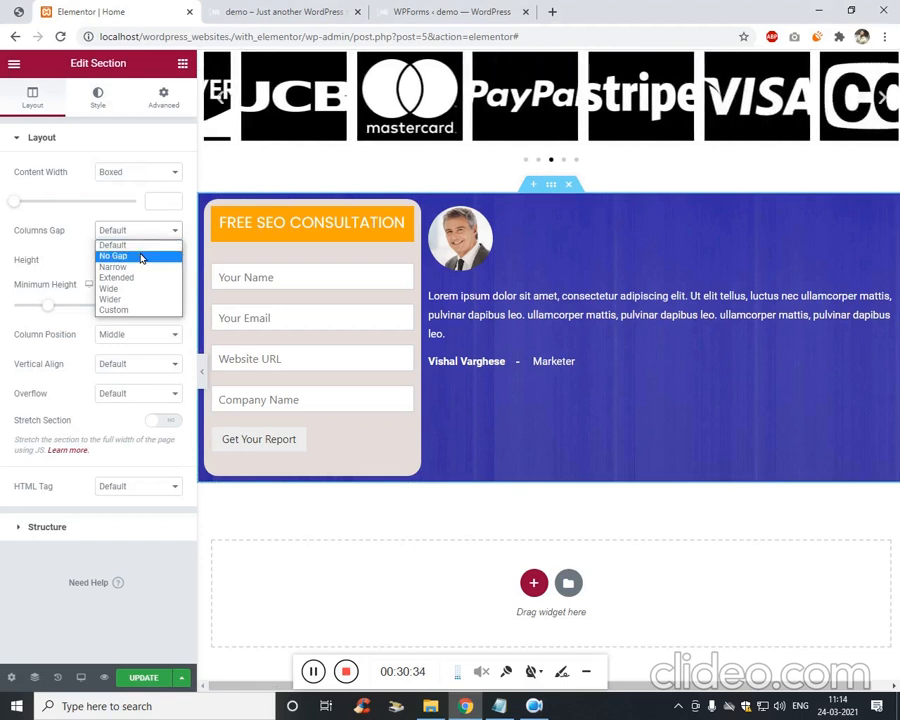
{"action": "left_click", "coordinate": [144, 256]}
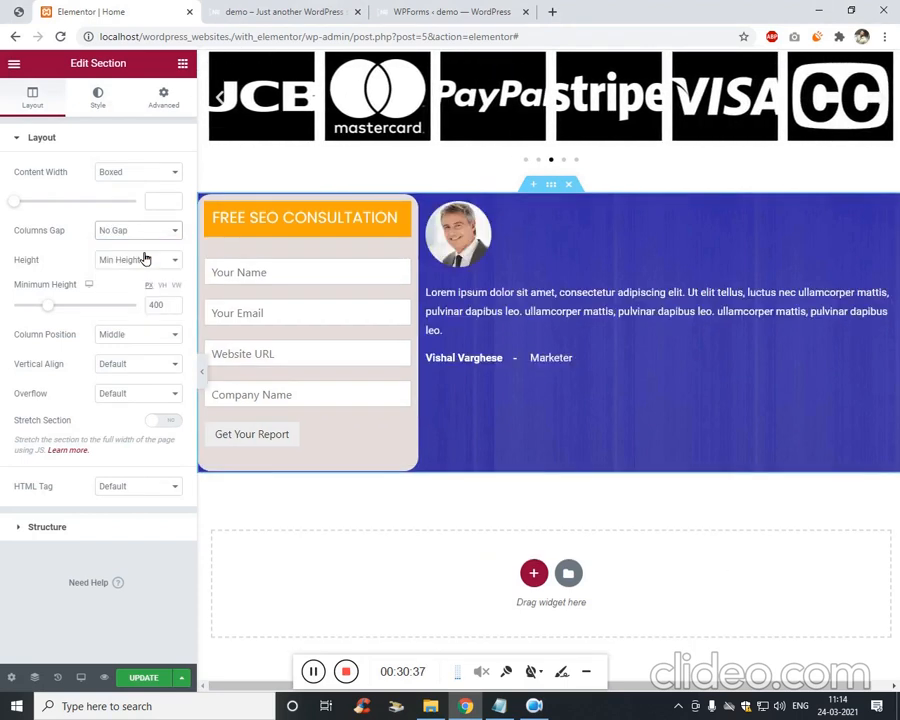
{"action": "left_click", "coordinate": [140, 231]}
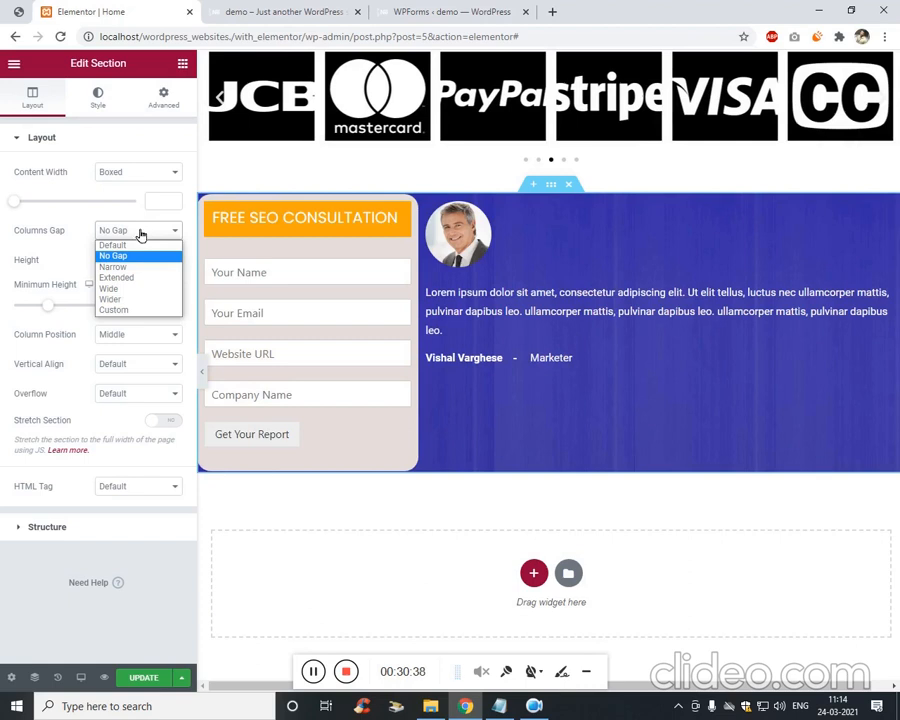
{"action": "left_click", "coordinate": [140, 291]}
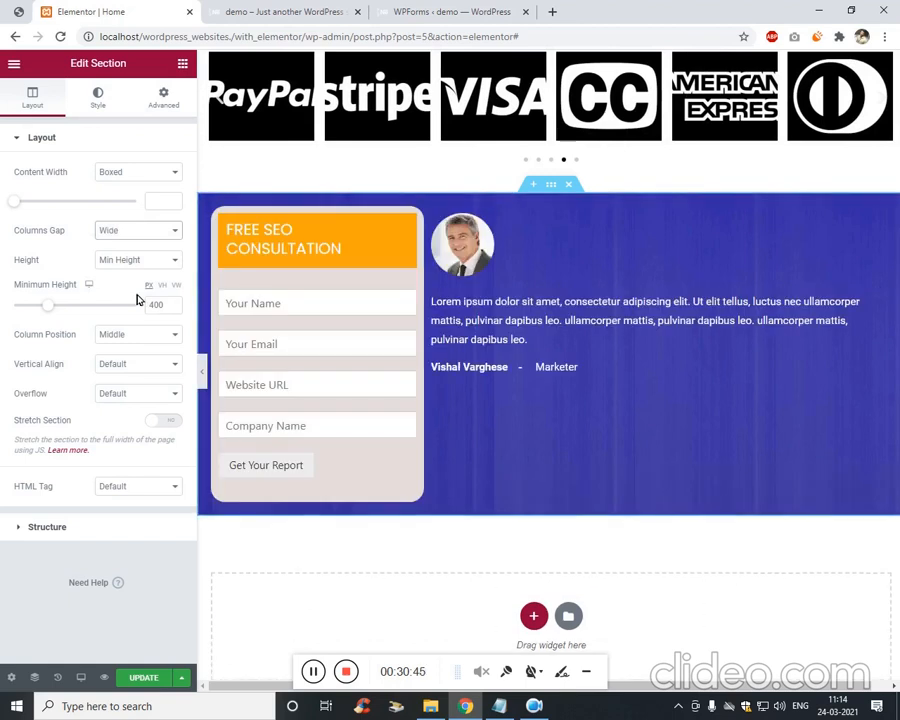
{"action": "left_click", "coordinate": [148, 233]}
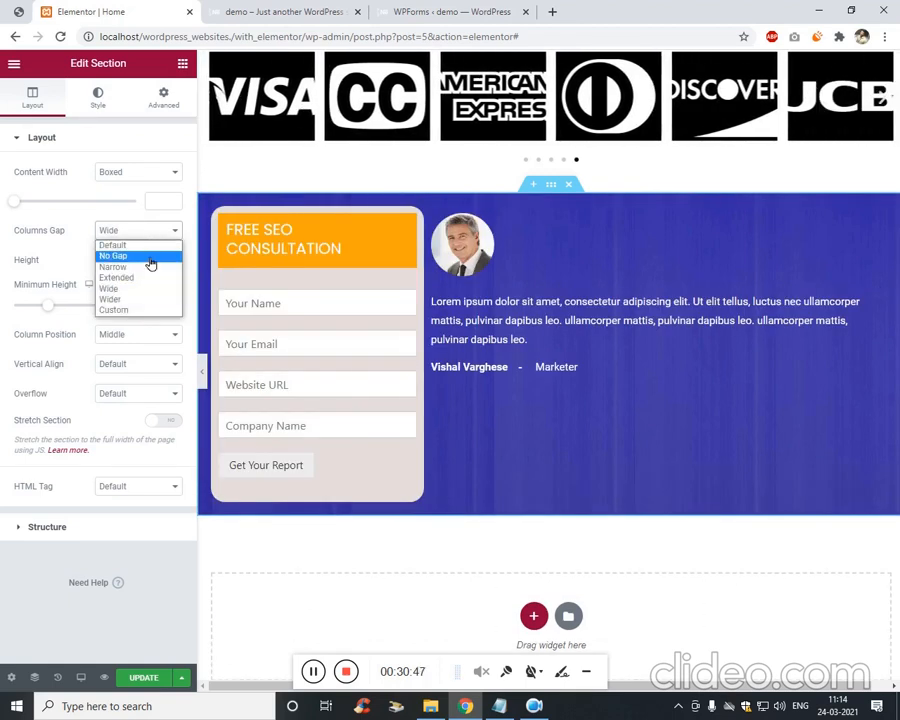
{"action": "left_click", "coordinate": [149, 256]}
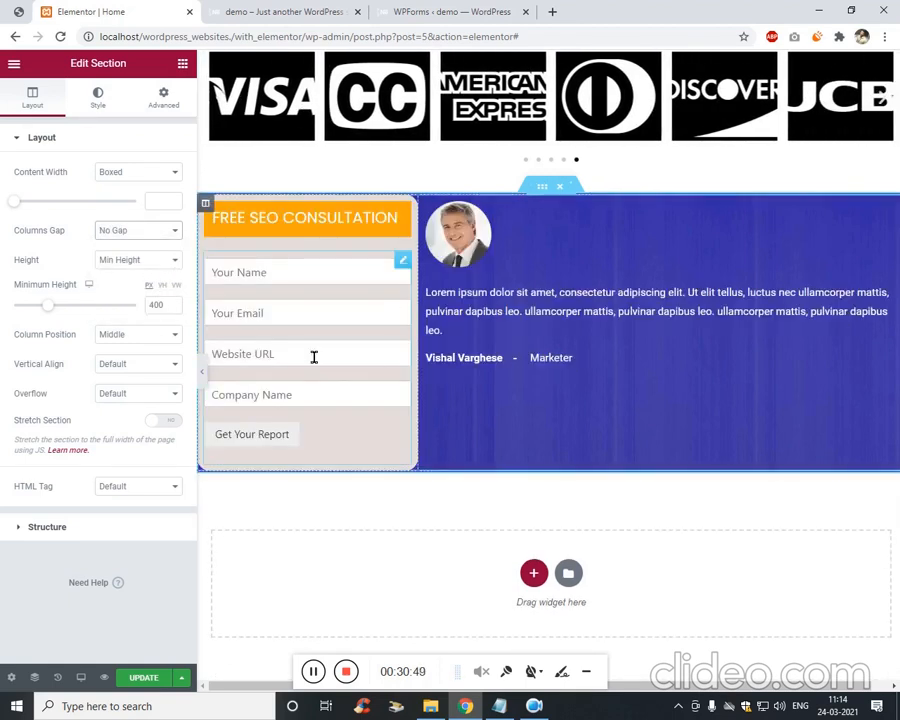
{"action": "left_click", "coordinate": [404, 213]}
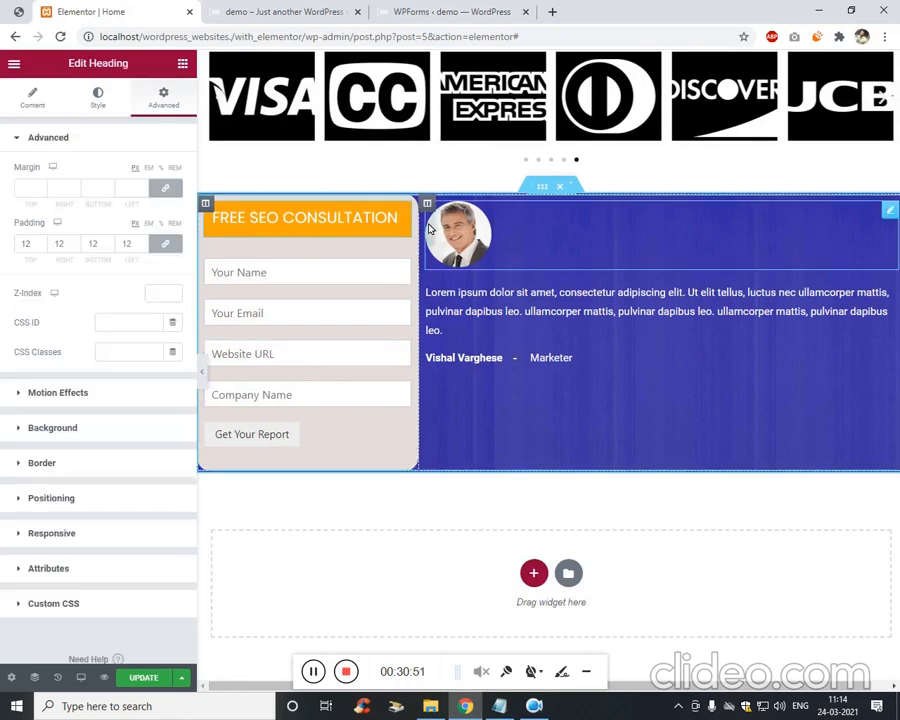
Reopen and reselect the FREE SEO CONSULTATION heading within the form column.
{"action": "right_click", "coordinate": [407, 217]}
{"action": "left_click", "coordinate": [426, 228]}
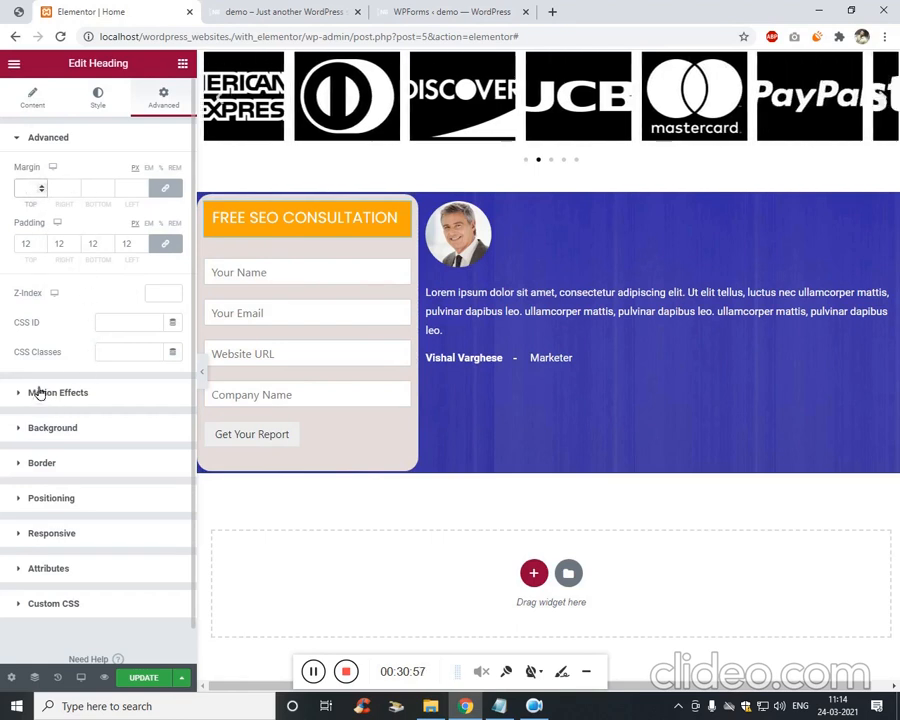
{"action": "left_click", "coordinate": [31, 105]}
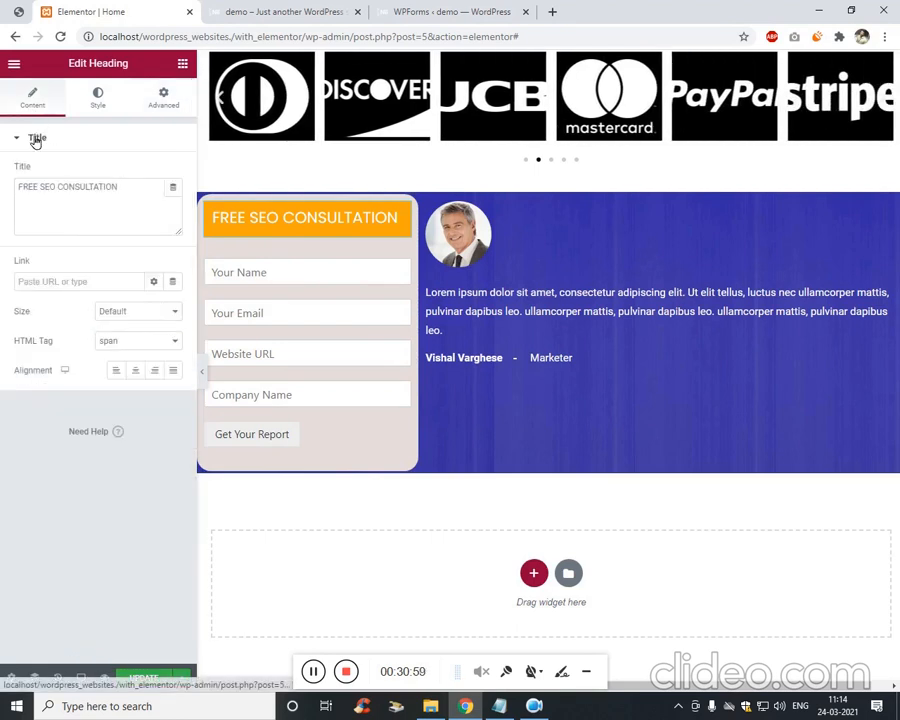
{"action": "left_click", "coordinate": [314, 669]}
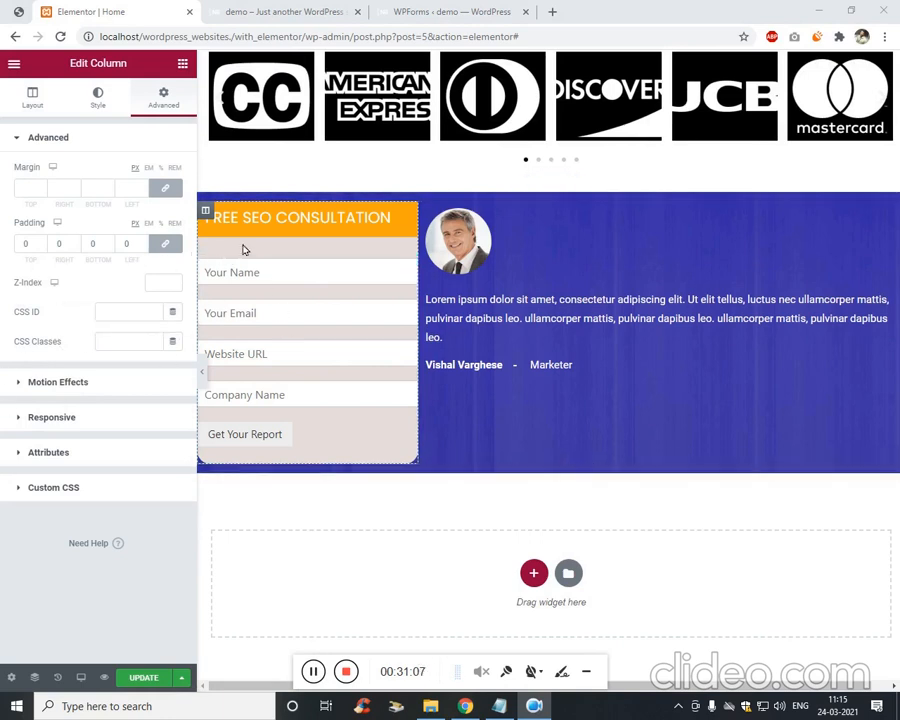
{"action": "left_click", "coordinate": [315, 232]}
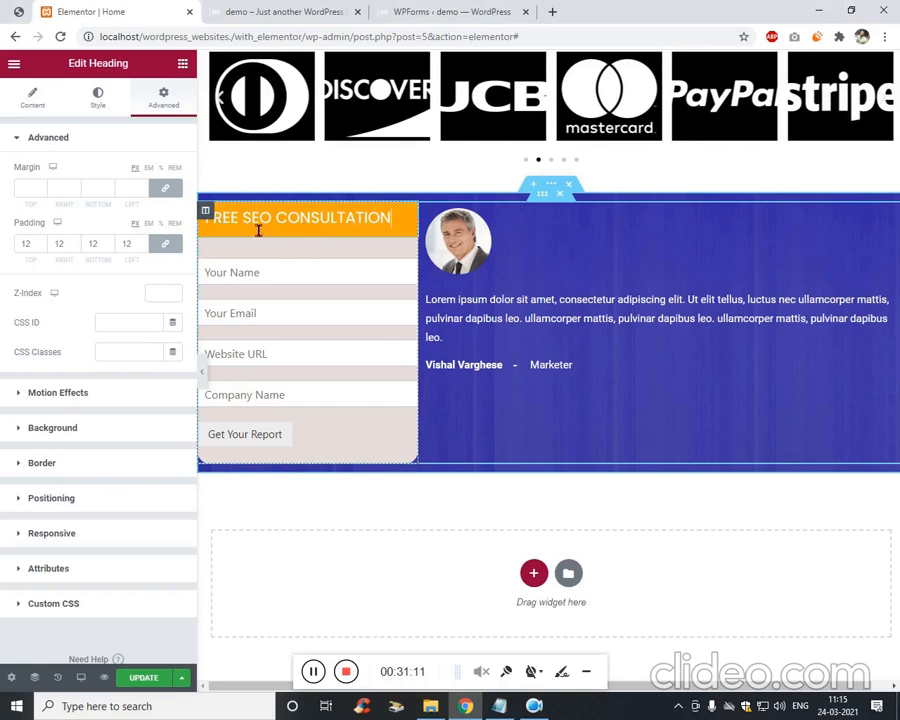
{"action": "right_click", "coordinate": [414, 218]}
{"action": "left_click", "coordinate": [432, 238]}
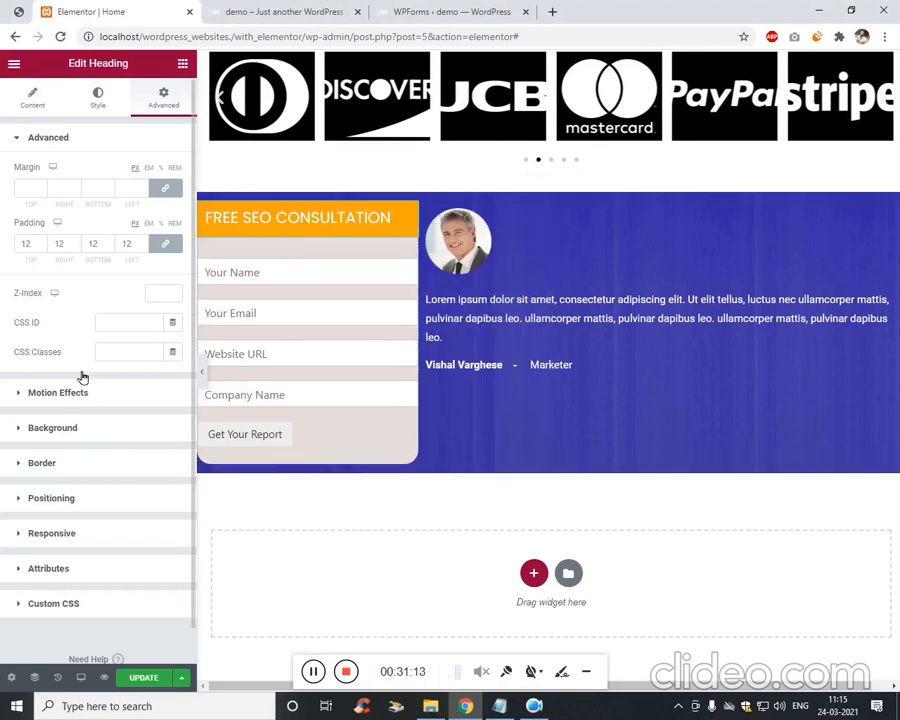
Set the heading's corner border radius values to 20.
{"action": "left_click", "coordinate": [45, 463]}
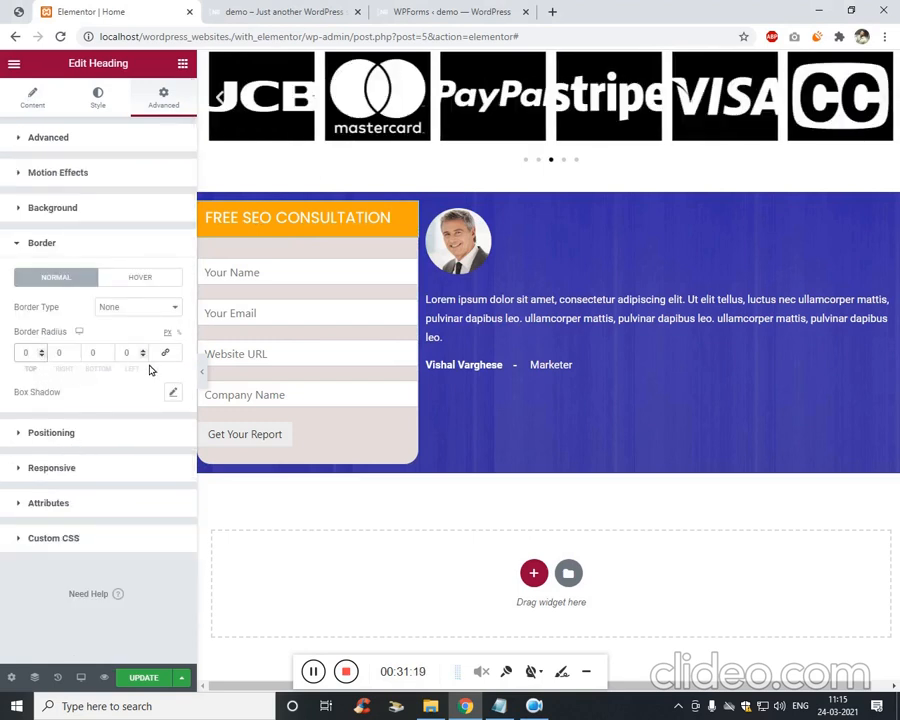
{"action": "type", "text": "20"}
{"action": "key", "text": "Tab"}
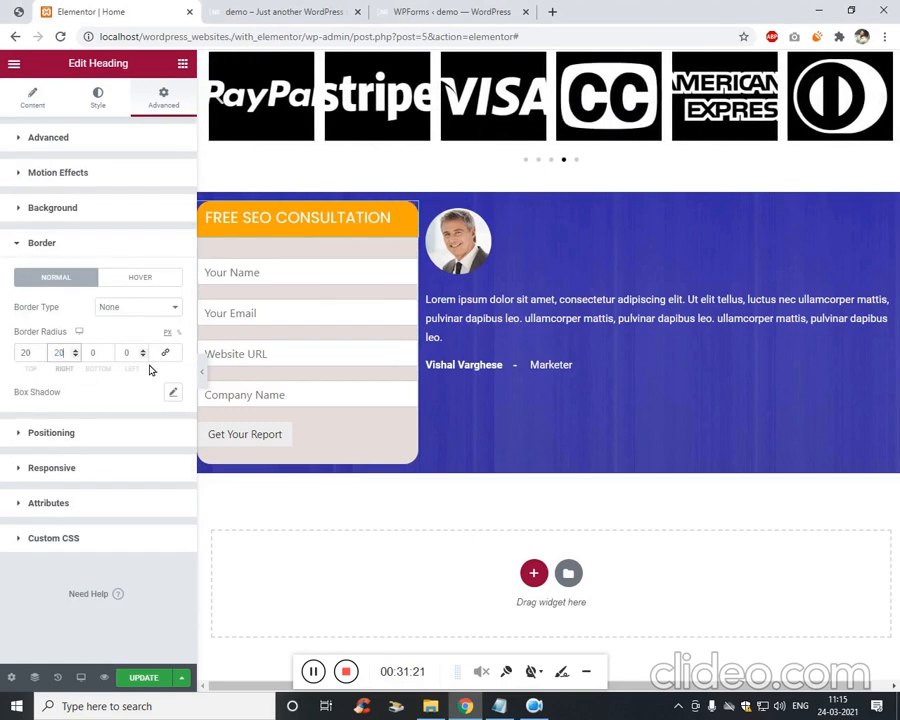
{"action": "type", "text": "20"}
{"action": "key", "text": "Tab"}
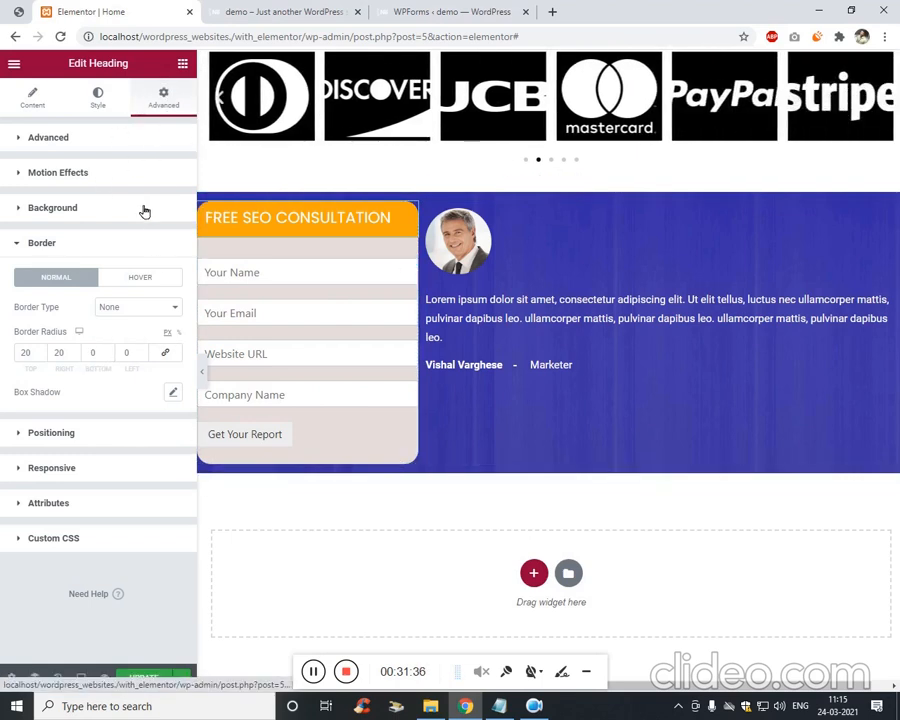
Unlink the heading's margins, try negative top margins, then reset the top margin to 0.
{"action": "left_click", "coordinate": [70, 137]}
{"action": "left_click", "coordinate": [166, 189]}
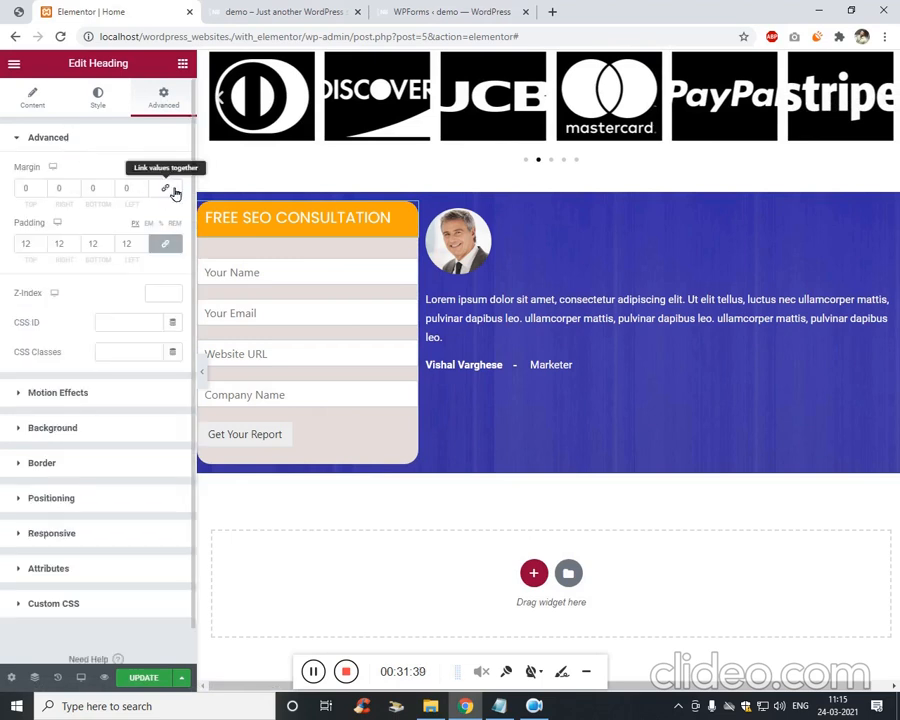
{"action": "left_click", "coordinate": [34, 190]}
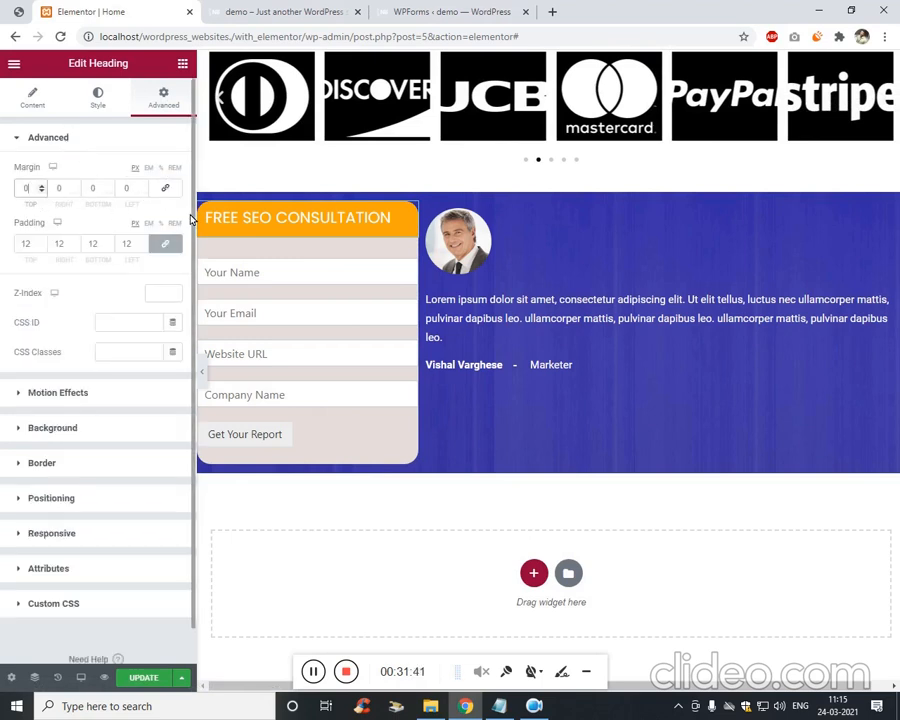
{"action": "key", "text": "Down"}
{"action": "key", "text": "Down"}
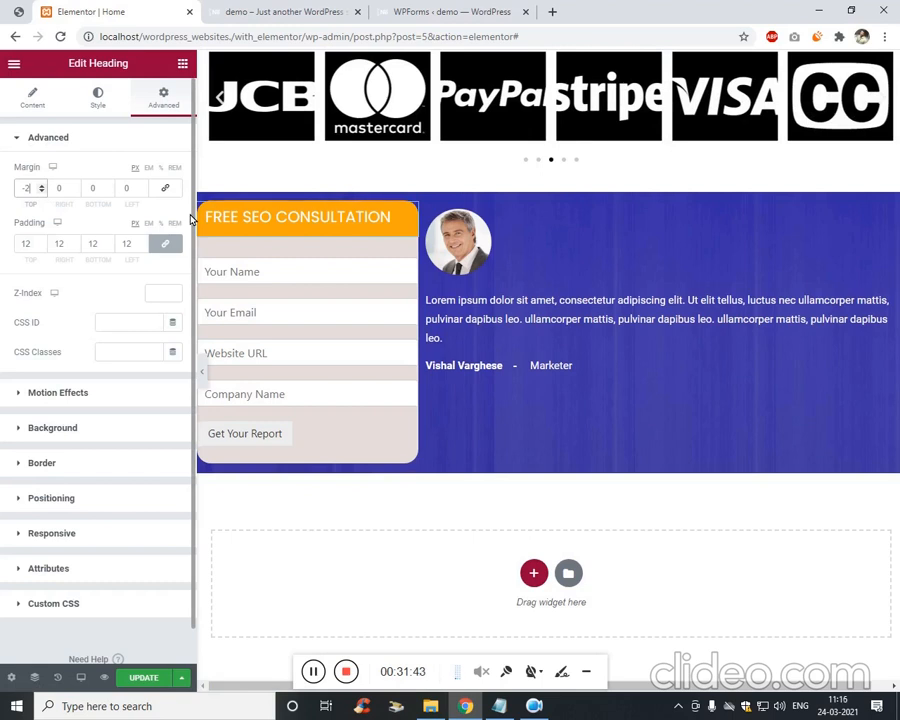
{"action": "key", "text": "Down"}
{"action": "key", "text": "Down"}
{"action": "key", "text": "Down"}
{"action": "key", "text": "Down"}
{"action": "key", "text": "Down"}
{"action": "key", "text": "Down"}
{"action": "key", "text": "Down"}
{"action": "key", "text": "Down"}
{"action": "key", "text": "Down"}
{"action": "key", "text": "Down"}
{"action": "key", "text": "Down"}
{"action": "key", "text": "Down"}
{"action": "key", "text": "Down"}
{"action": "key", "text": "Down"}
{"action": "key", "text": "Down"}
{"action": "key", "text": "Down"}
{"action": "key", "text": "Down"}
{"action": "key", "text": "Down"}
{"action": "key", "text": "Down"}
{"action": "key", "text": "Down"}
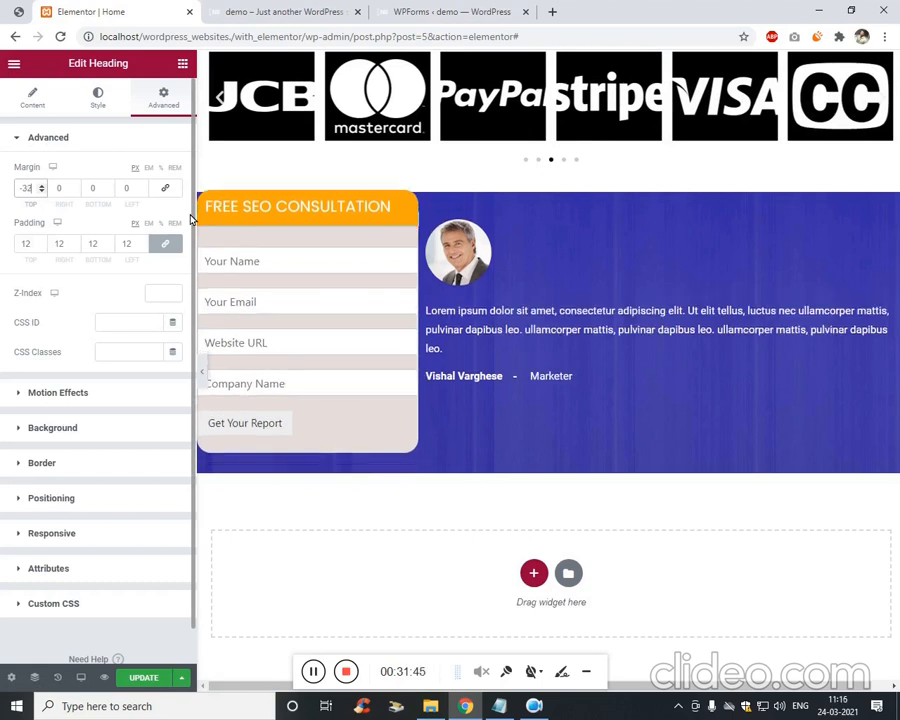
{"action": "key", "text": "Down"}
{"action": "key", "text": "Down"}
{"action": "key", "text": "Down"}
{"action": "key", "text": "Down"}
{"action": "key", "text": "Down"}
{"action": "key", "text": "Down"}
{"action": "key", "text": "Down"}
{"action": "key", "text": "Down"}
{"action": "key", "text": "Down"}
{"action": "key", "text": "Down"}
{"action": "key", "text": "Down"}
{"action": "key", "text": "Down"}
{"action": "key", "text": "Down"}
{"action": "key", "text": "Down"}
{"action": "key", "text": "Down"}
{"action": "key", "text": "Down"}
{"action": "key", "text": "Down"}
{"action": "key", "text": "Down"}
{"action": "key", "text": "Down"}
{"action": "key", "text": "Down"}
{"action": "key", "text": "Down"}
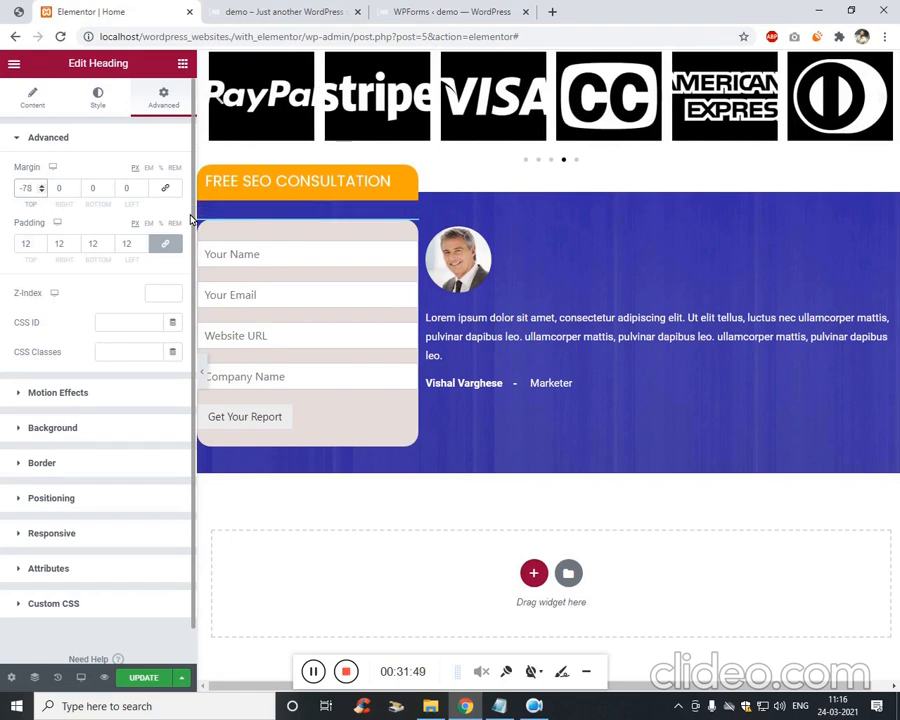
{"action": "key", "text": "BackSpace"}
{"action": "key", "text": "BackSpace"}
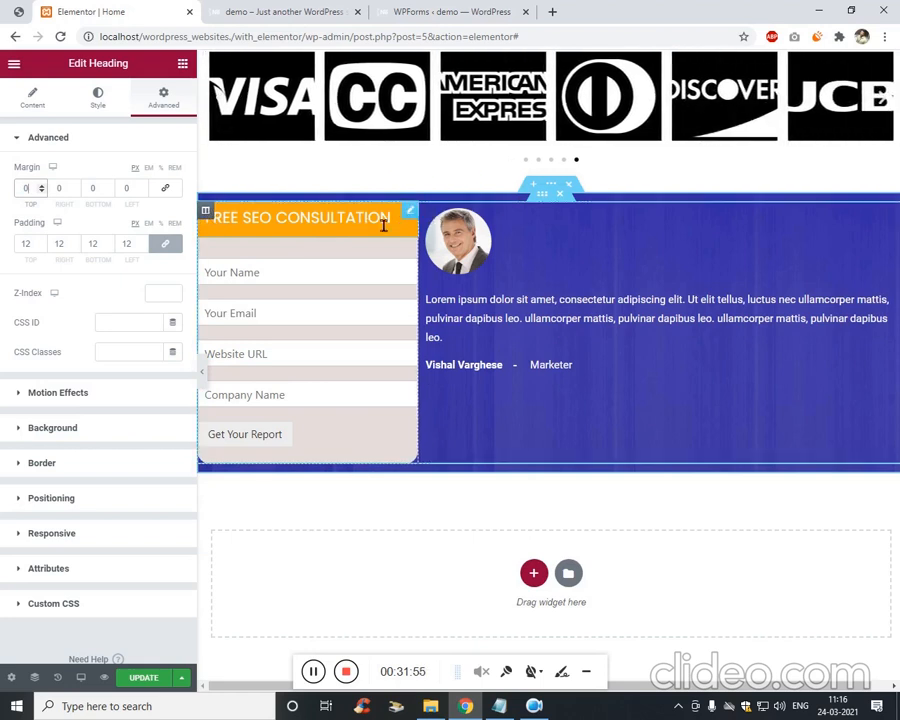
Unlink the form column's margins and lift it with a -123 top margin.
{"action": "scroll", "coordinate": [213, 215], "scroll_direction": "up", "scroll_amount": 1}
{"action": "right_click", "coordinate": [213, 215]}
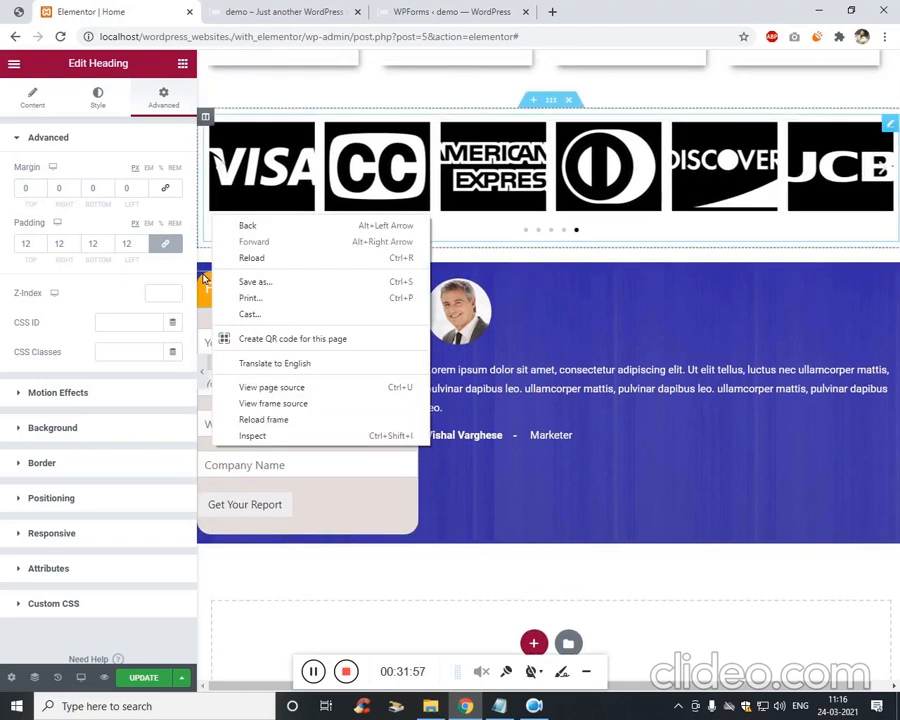
{"action": "left_click", "coordinate": [211, 305]}
{"action": "right_click", "coordinate": [206, 283]}
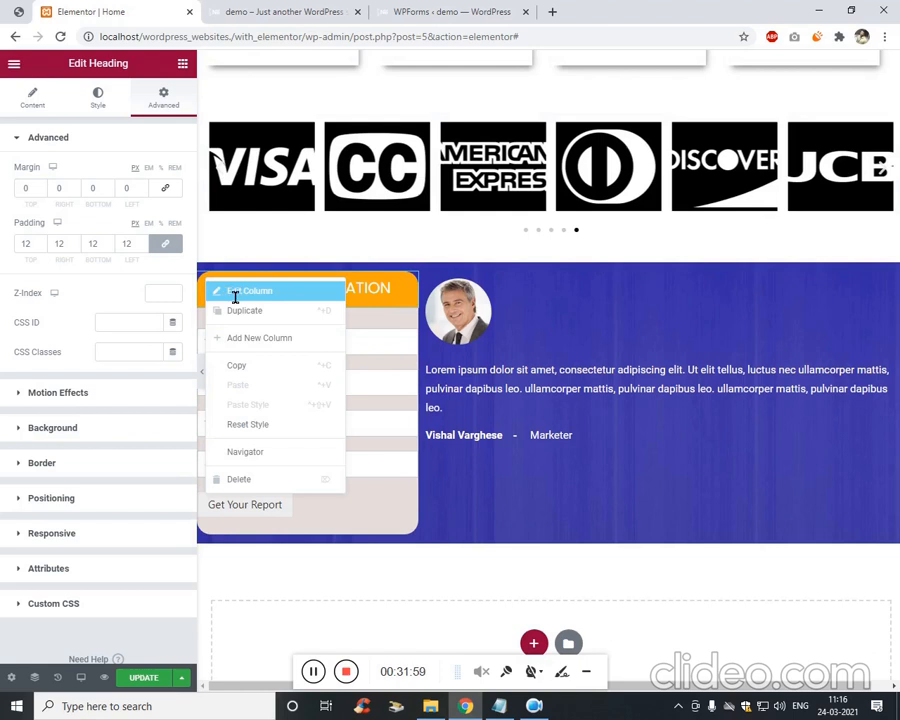
{"action": "left_click", "coordinate": [235, 297]}
{"action": "left_click", "coordinate": [165, 188]}
{"action": "left_click", "coordinate": [36, 188]}
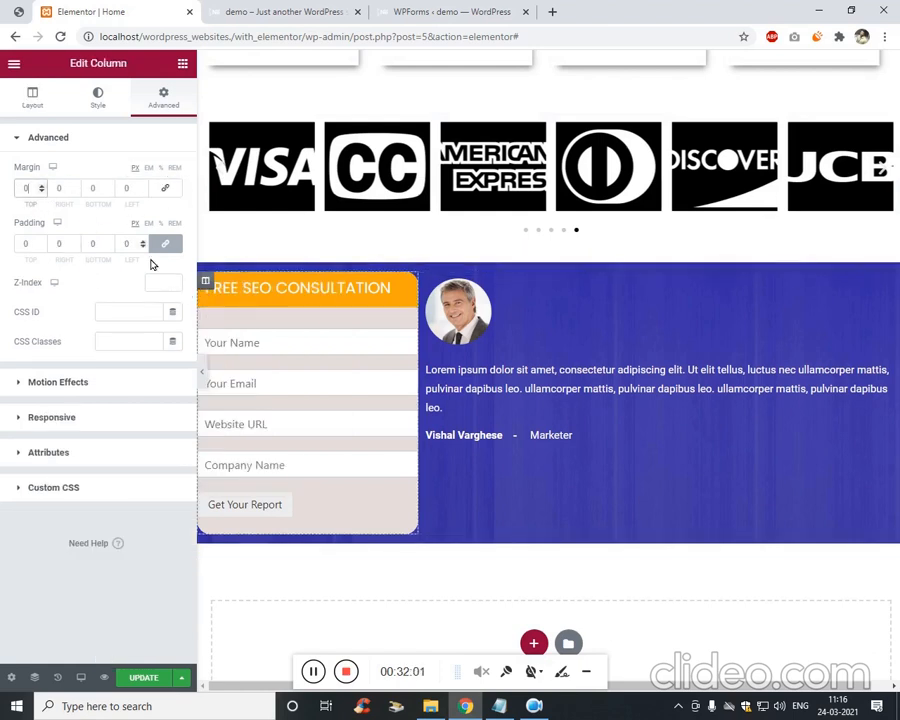
{"action": "key", "text": "Down"}
{"action": "type", "text": "0"}
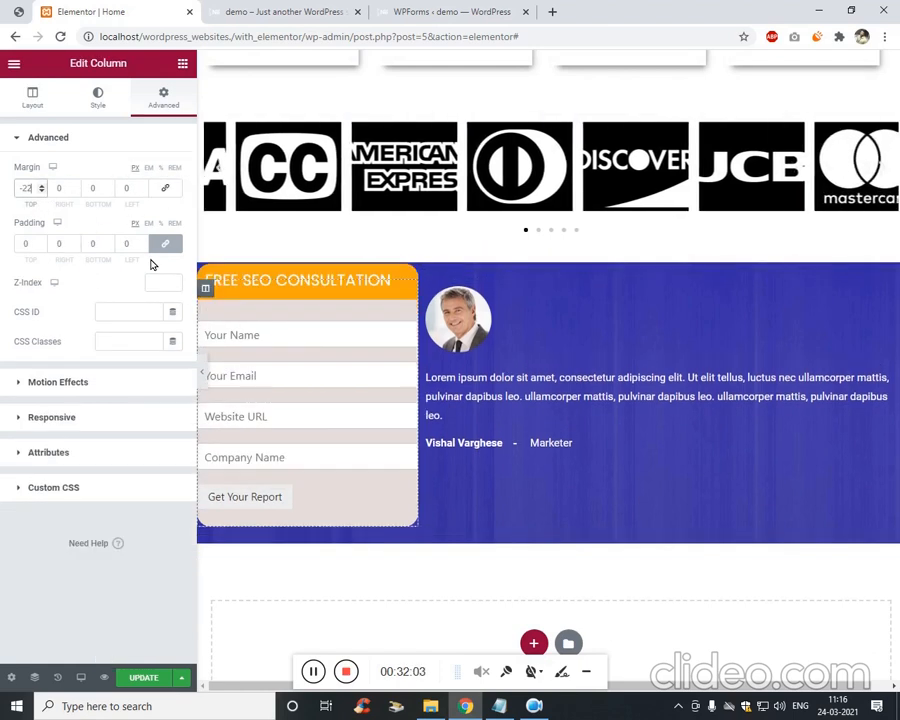
{"action": "key", "text": "BackSpace"}
{"action": "key", "text": "BackSpace"}
{"action": "type", "text": "20"}
{"action": "key", "text": "BackSpace"}
{"action": "key", "text": "BackSpace"}
{"action": "type", "text": "40"}
{"action": "key", "text": "Down"}
{"action": "key", "text": "Down"}
{"action": "key", "text": "Down"}
{"action": "key", "text": "Down"}
{"action": "key", "text": "Down"}
{"action": "key", "text": "Down"}
{"action": "key", "text": "Down"}
{"action": "key", "text": "Down"}
{"action": "key", "text": "Down"}
{"action": "key", "text": "Down"}
{"action": "key", "text": "Down"}
{"action": "key", "text": "Down"}
{"action": "key", "text": "Down"}
{"action": "key", "text": "Down"}
{"action": "key", "text": "Down"}
{"action": "key", "text": "Down"}
{"action": "key", "text": "Down"}
{"action": "key", "text": "Down"}
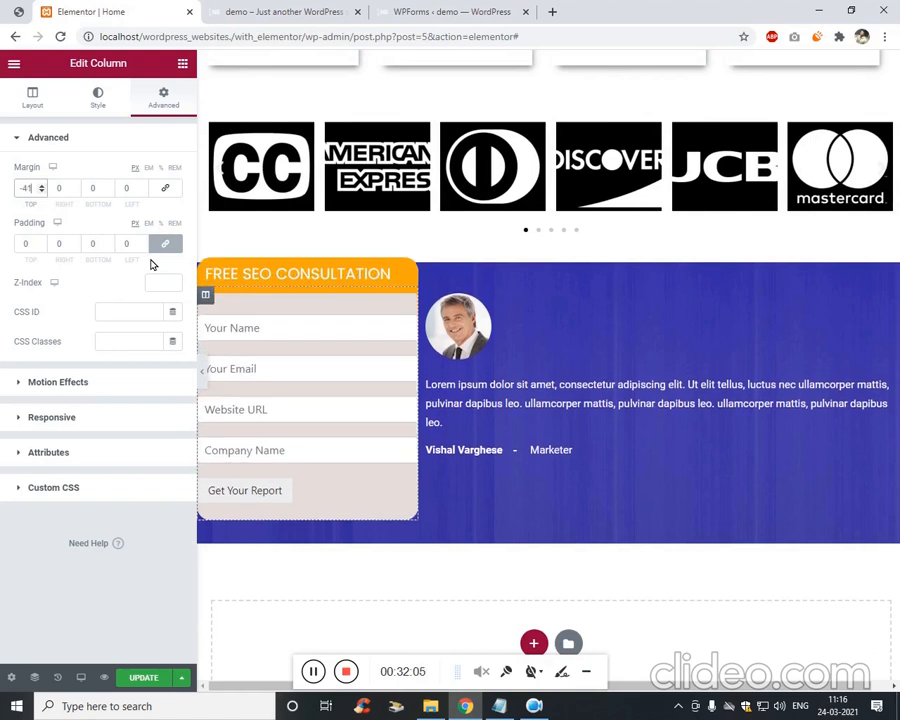
{"action": "key", "text": "Down"}
{"action": "key", "text": "Down"}
{"action": "key", "text": "Down"}
{"action": "key", "text": "Down"}
{"action": "key", "text": "Down"}
{"action": "key", "text": "Down"}
{"action": "key", "text": "Down"}
{"action": "key", "text": "Down"}
{"action": "key", "text": "Down"}
{"action": "key", "text": "Down"}
{"action": "key", "text": "Down"}
{"action": "key", "text": "Down"}
{"action": "key", "text": "Down"}
{"action": "key", "text": "Down"}
{"action": "key", "text": "Down"}
{"action": "key", "text": "Down"}
{"action": "key", "text": "Down"}
{"action": "key", "text": "Down"}
{"action": "key", "text": "Down"}
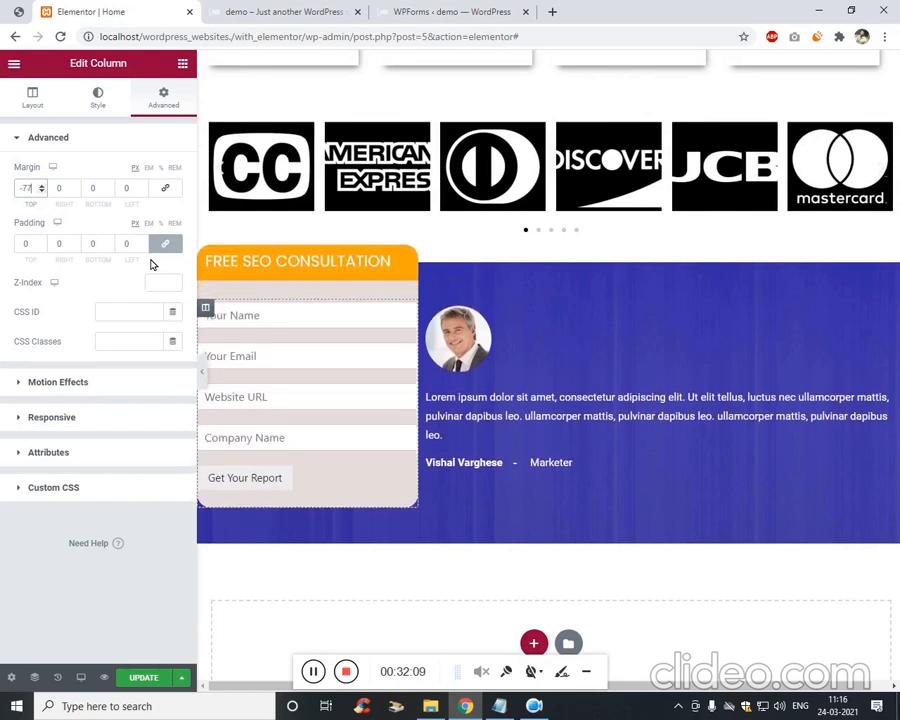
{"action": "key", "text": "Down"}
{"action": "key", "text": "Down"}
{"action": "key", "text": "Down"}
{"action": "key", "text": "Down"}
{"action": "key", "text": "Down"}
{"action": "key", "text": "Down"}
{"action": "key", "text": "Down"}
{"action": "key", "text": "Down"}
{"action": "key", "text": "Down"}
{"action": "key", "text": "Down"}
{"action": "key", "text": "Down"}
{"action": "key", "text": "Down"}
{"action": "key", "text": "Down"}
{"action": "key", "text": "Down"}
{"action": "key", "text": "Down"}
{"action": "key", "text": "Down"}
{"action": "key", "text": "Down"}
{"action": "key", "text": "Down"}
{"action": "key", "text": "Down"}
{"action": "key", "text": "Down"}
{"action": "key", "text": "Down"}
{"action": "key", "text": "Down"}
{"action": "key", "text": "Down"}
{"action": "key", "text": "Down"}
{"action": "key", "text": "Down"}
{"action": "key", "text": "Down"}
{"action": "key", "text": "Down"}
{"action": "key", "text": "Down"}
{"action": "key", "text": "Down"}
{"action": "key", "text": "Down"}
{"action": "key", "text": "Down"}
{"action": "key", "text": "Down"}
{"action": "key", "text": "Down"}
{"action": "key", "text": "Down"}
{"action": "key", "text": "Down"}
{"action": "key", "text": "Down"}
{"action": "key", "text": "Down"}
{"action": "key", "text": "Down"}
{"action": "key", "text": "Down"}
{"action": "key", "text": "Down"}
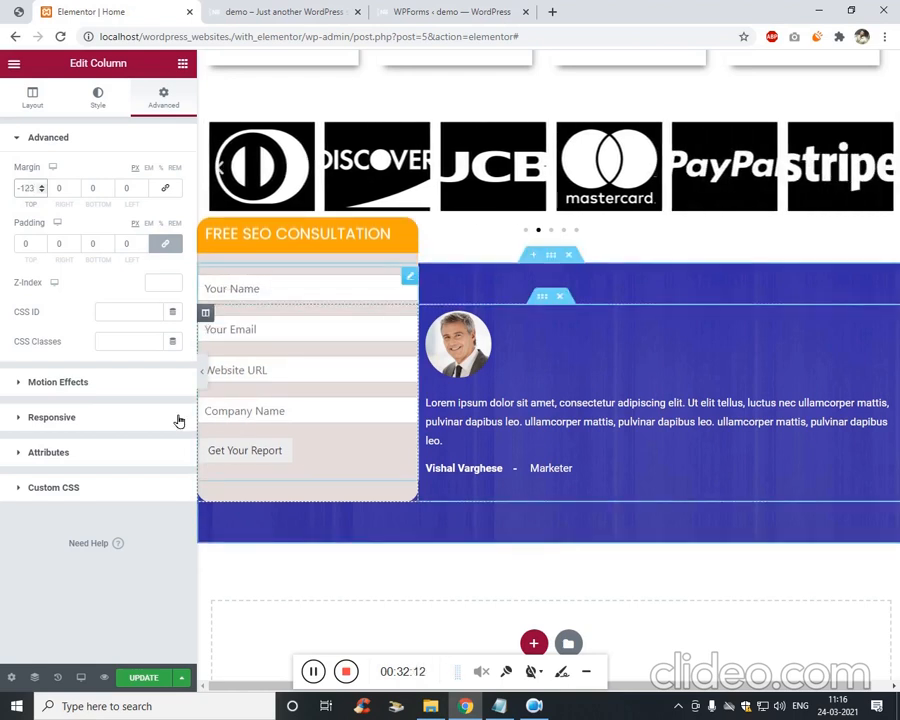
Set the column's bottom margin to 10, right margin 18 and left margin 21.
{"action": "left_click", "coordinate": [126, 188]}
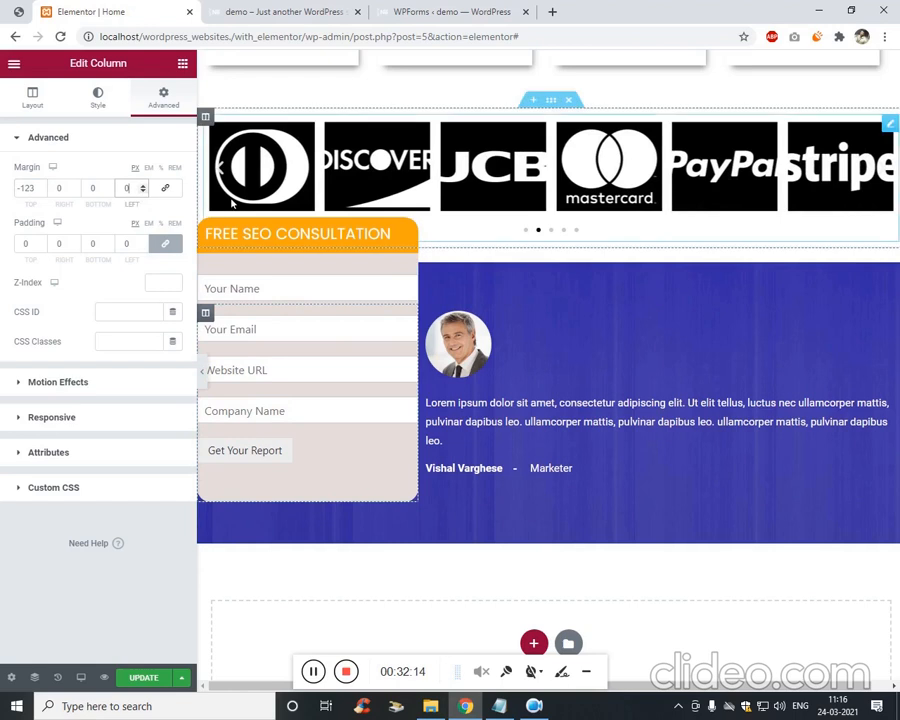
{"action": "key", "text": "shift+Tab"}
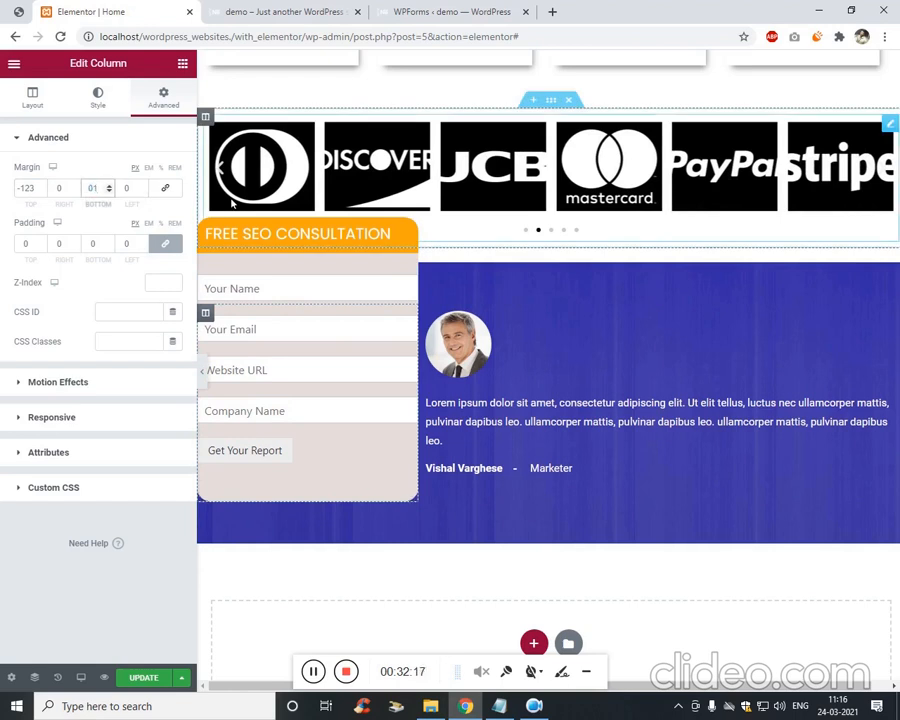
{"action": "type", "text": "10"}
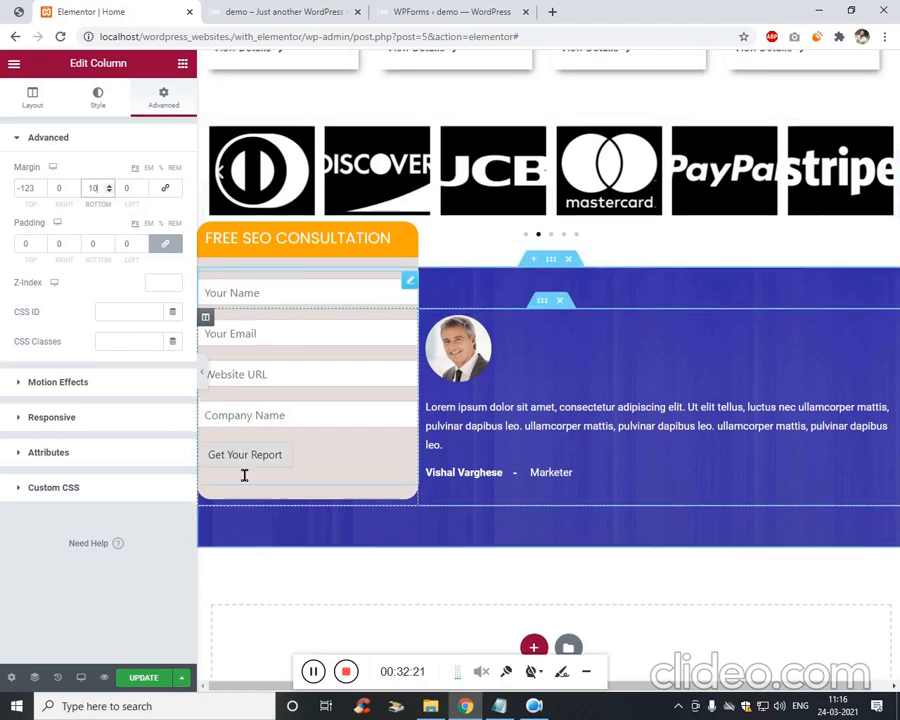
{"action": "scroll", "coordinate": [302, 523], "scroll_direction": "up", "scroll_amount": 2}
{"action": "scroll", "coordinate": [302, 523], "scroll_direction": "down", "scroll_amount": 2}
{"action": "left_click", "coordinate": [65, 189]}
{"action": "key", "text": "Up"}
{"action": "key", "text": "Up"}
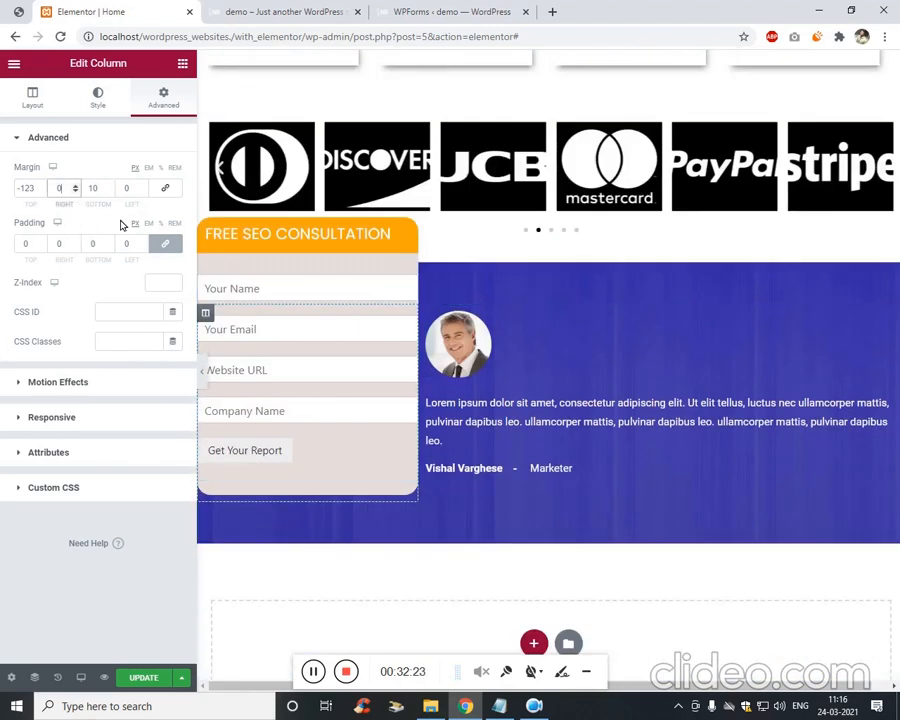
{"action": "key", "text": "Up"}
{"action": "key", "text": "Up"}
{"action": "key", "text": "Up"}
{"action": "key", "text": "Up"}
{"action": "key", "text": "Up"}
{"action": "key", "text": "Up"}
{"action": "key", "text": "Up"}
{"action": "key", "text": "Up"}
{"action": "key", "text": "Up"}
{"action": "key", "text": "Up"}
{"action": "key", "text": "Up"}
{"action": "key", "text": "Up"}
{"action": "key", "text": "Up"}
{"action": "key", "text": "Up"}
{"action": "key", "text": "Up"}
{"action": "key", "text": "Up"}
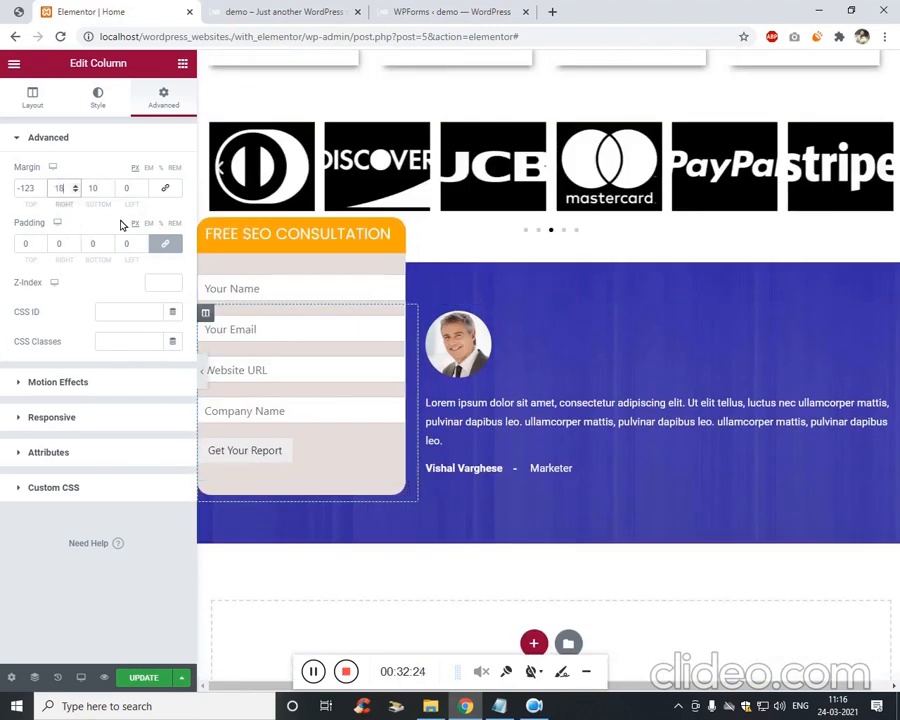
{"action": "key", "text": "Tab"}
{"action": "key", "text": "Tab"}
{"action": "key", "text": "Up"}
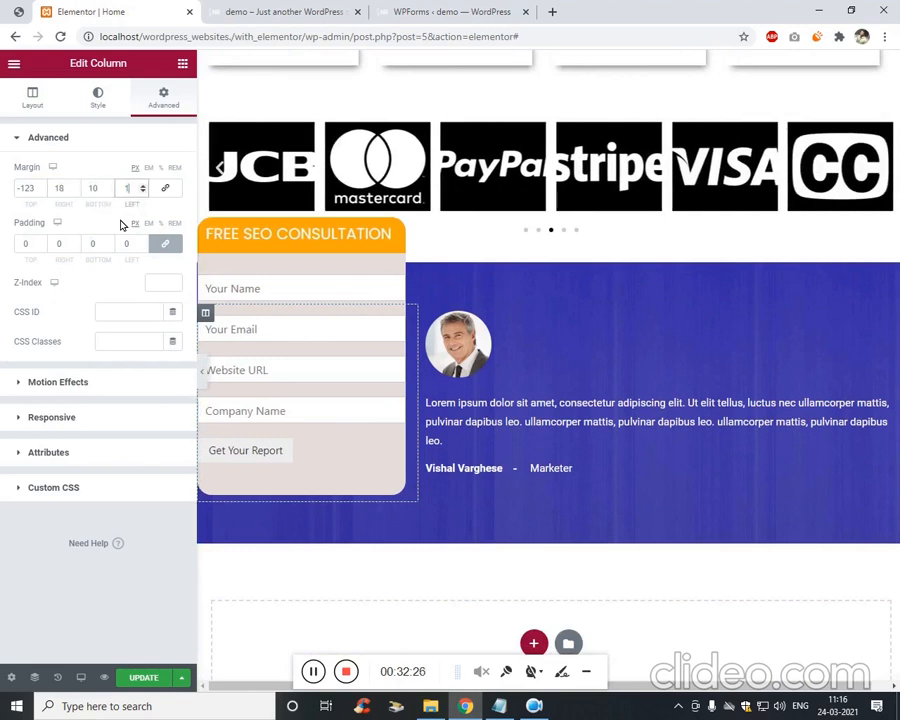
{"action": "key", "text": "Up"}
{"action": "key", "text": "Up"}
{"action": "key", "text": "Up"}
{"action": "key", "text": "Up"}
{"action": "key", "text": "Up"}
{"action": "key", "text": "Up"}
{"action": "key", "text": "Up"}
{"action": "key", "text": "Up"}
{"action": "key", "text": "Up"}
{"action": "key", "text": "Up"}
{"action": "key", "text": "Up"}
{"action": "key", "text": "Up"}
{"action": "key", "text": "Up"}
{"action": "key", "text": "Up"}
{"action": "key", "text": "Up"}
{"action": "key", "text": "Up"}
{"action": "key", "text": "Up"}
{"action": "key", "text": "Up"}
{"action": "key", "text": "Up"}
{"action": "key", "text": "Up"}
{"action": "key", "text": "Down"}
{"action": "key", "text": "Down"}
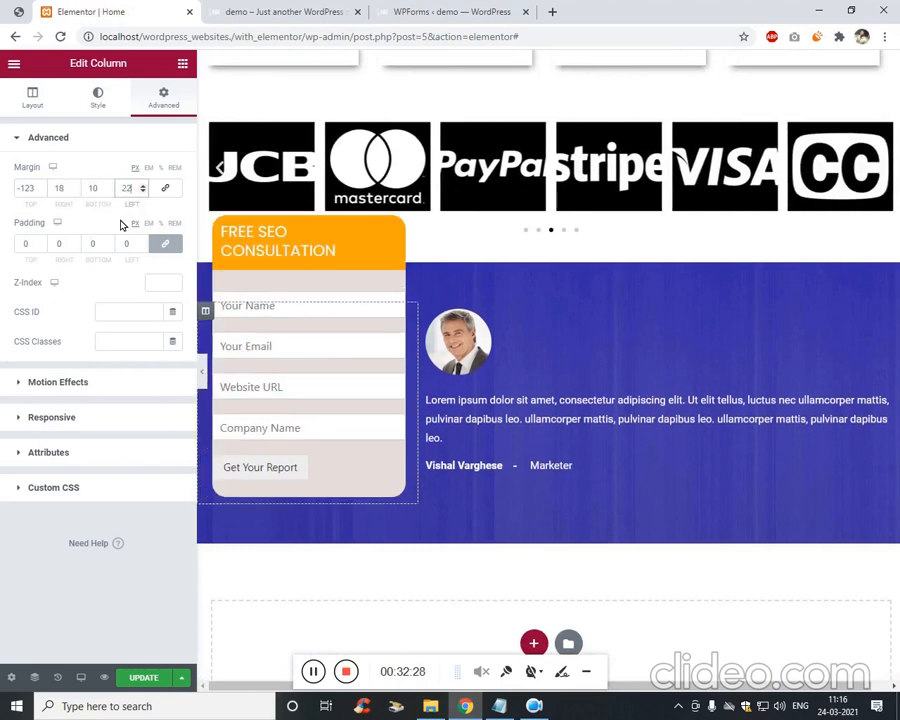
Reduce the FREE SEO CONSULTATION heading's typography size to 21.
{"action": "left_click", "coordinate": [312, 250]}
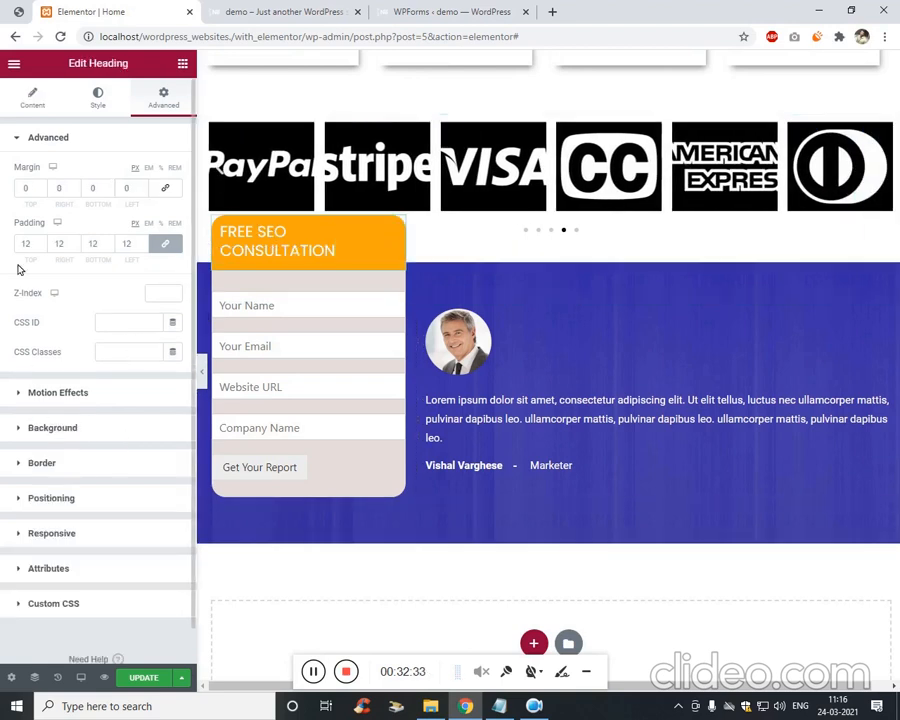
{"action": "left_click", "coordinate": [42, 106]}
{"action": "left_click", "coordinate": [118, 106]}
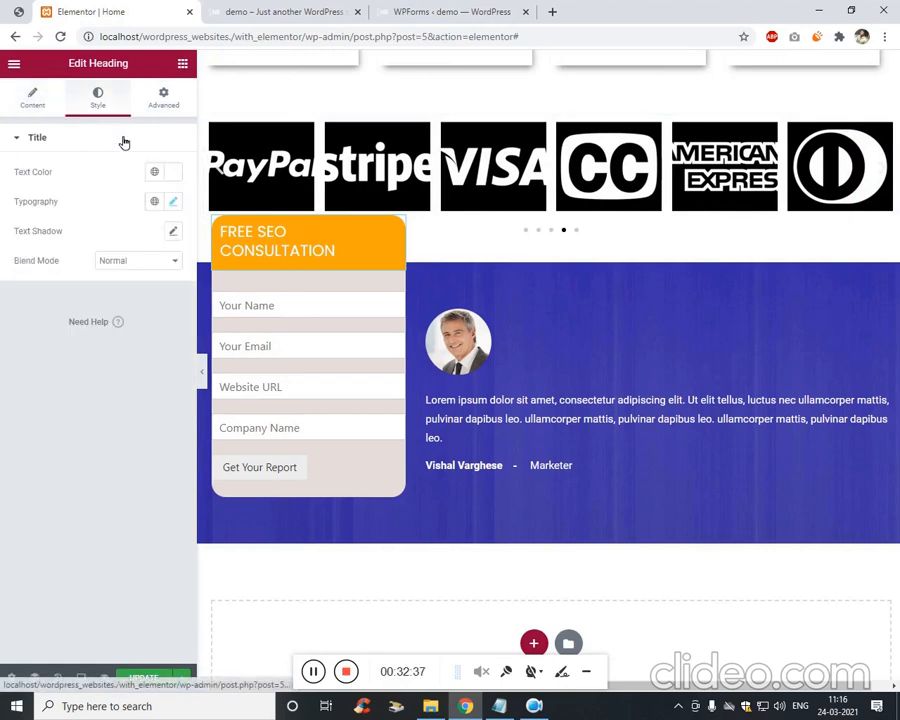
{"action": "left_click", "coordinate": [172, 202]}
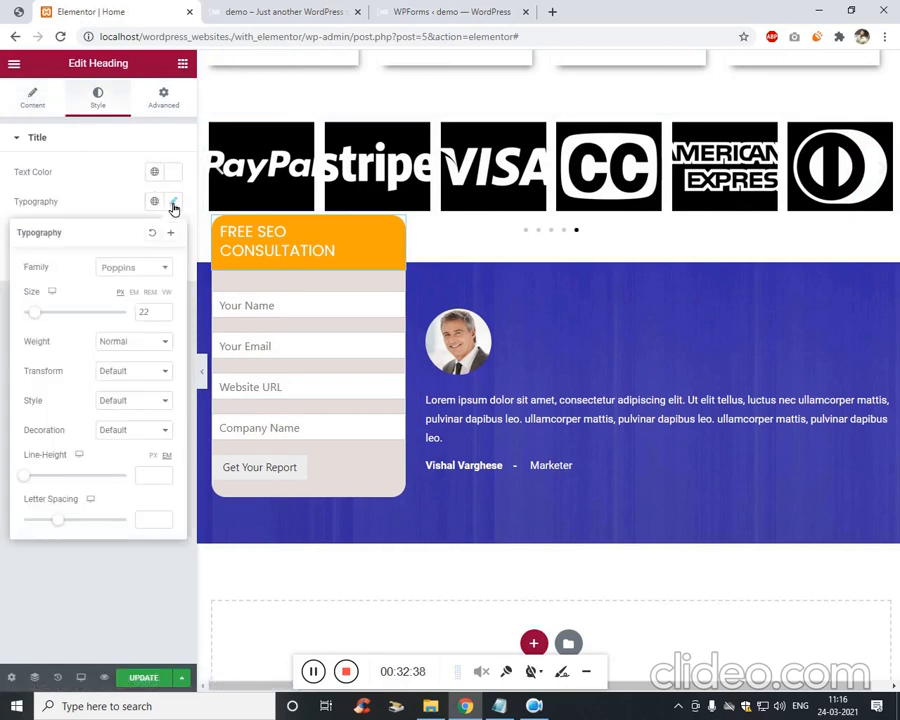
{"action": "left_click", "coordinate": [163, 316]}
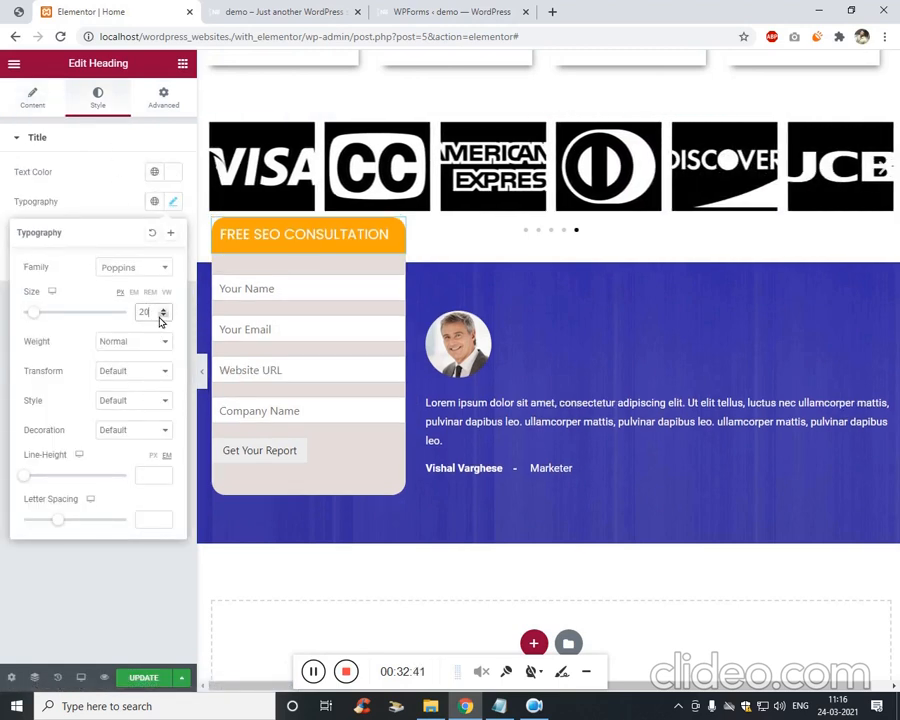
Save the page and check the result on the live page tab.
{"action": "left_click", "coordinate": [163, 679]}
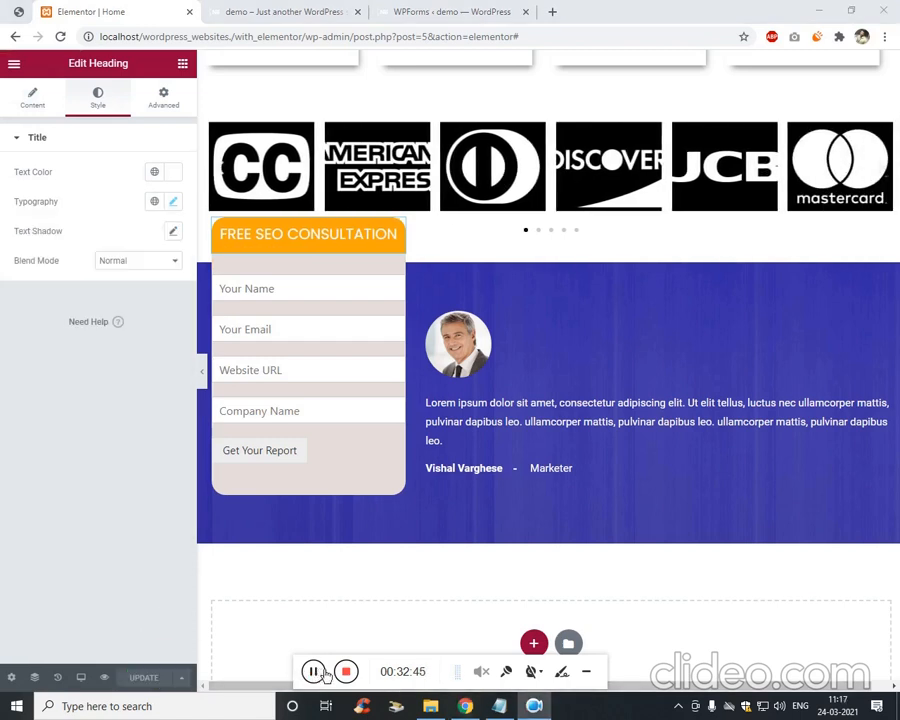
{"action": "left_click", "coordinate": [312, 8]}
{"action": "left_click", "coordinate": [416, 8]}
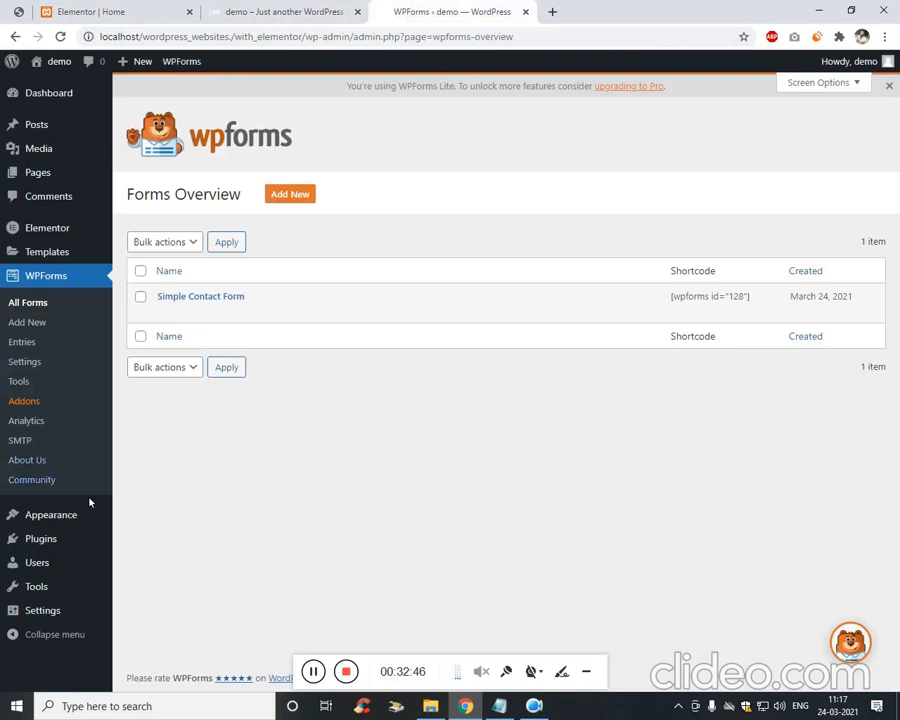
{"action": "left_click", "coordinate": [241, 8]}
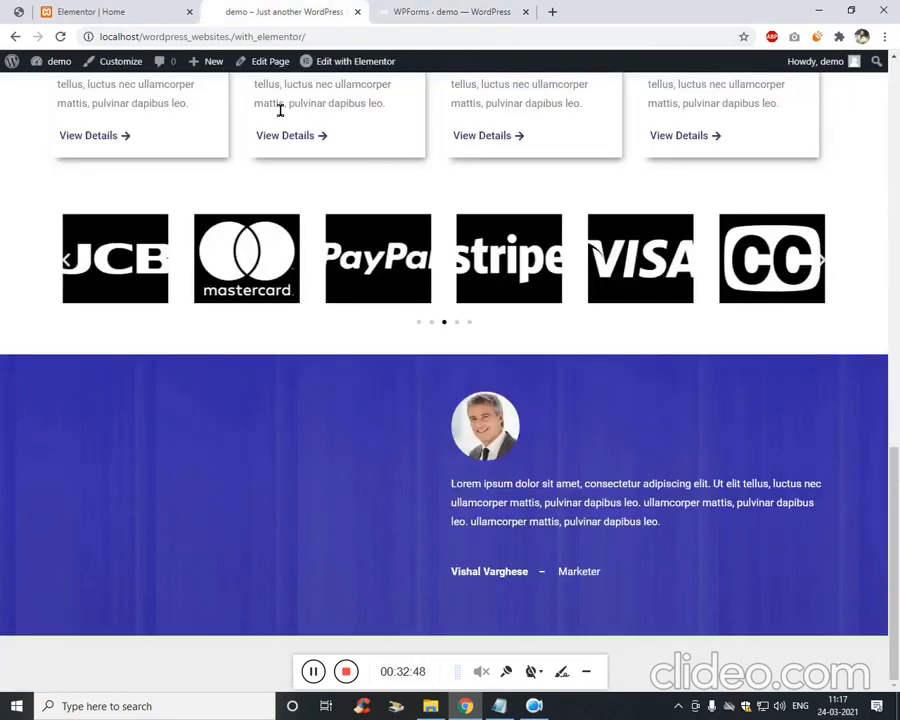
{"action": "left_click", "coordinate": [122, 62]}
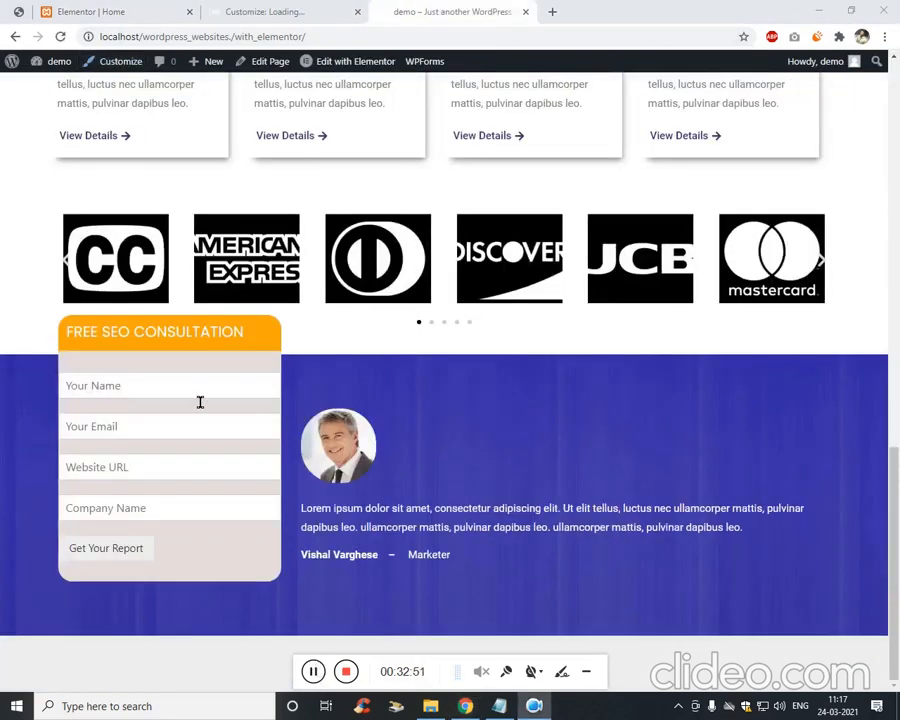
{"action": "left_click", "coordinate": [111, 9]}
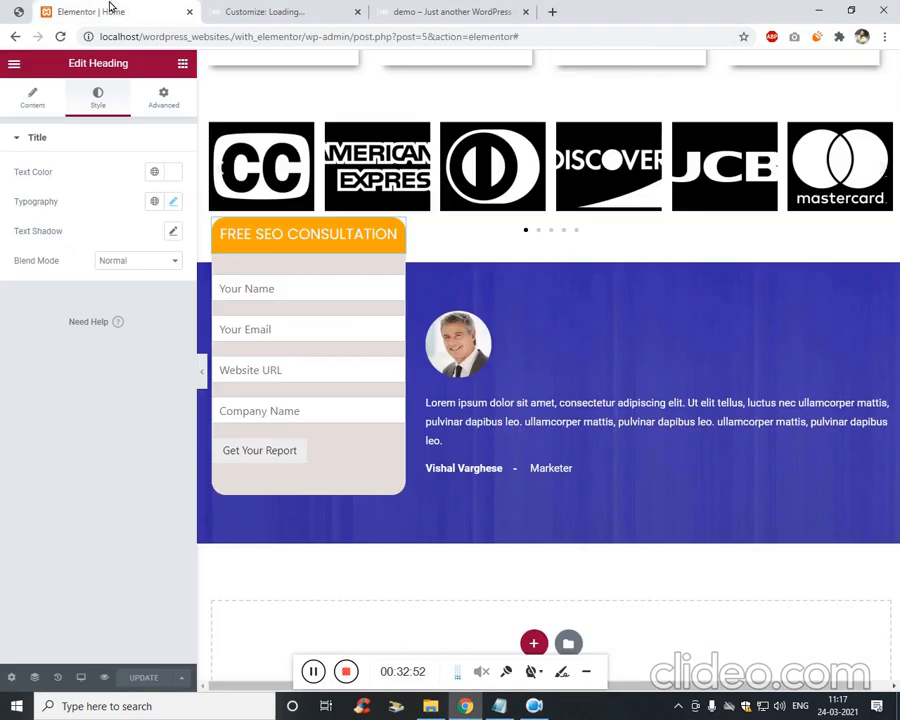
Enter the purple section's margin values, with 30 for the bottom.
{"action": "right_click", "coordinate": [529, 264]}
{"action": "left_click", "coordinate": [548, 271]}
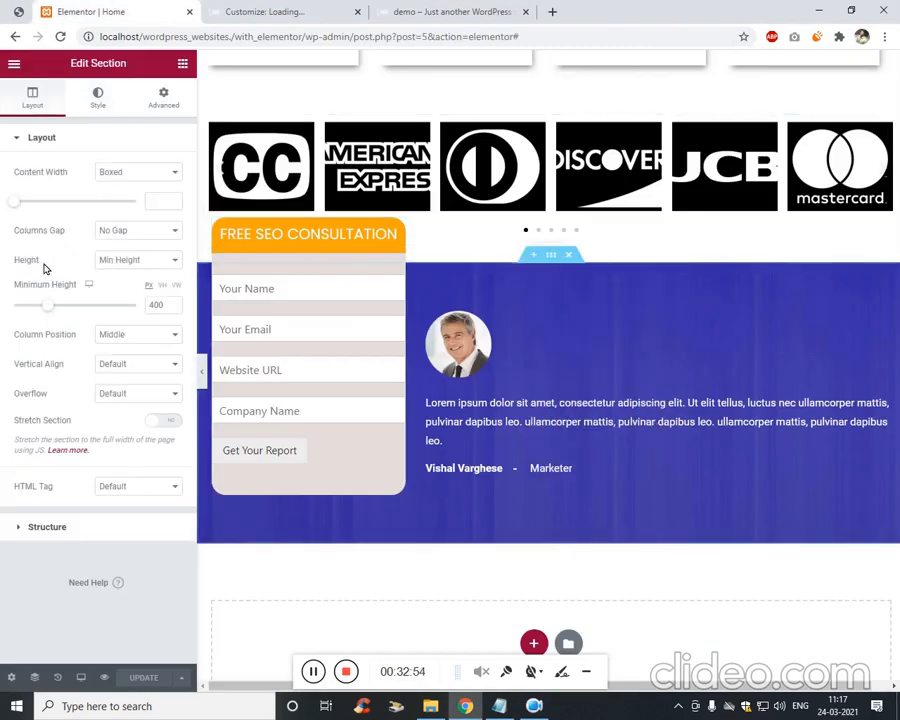
{"action": "left_click", "coordinate": [160, 98]}
{"action": "left_click", "coordinate": [30, 189]}
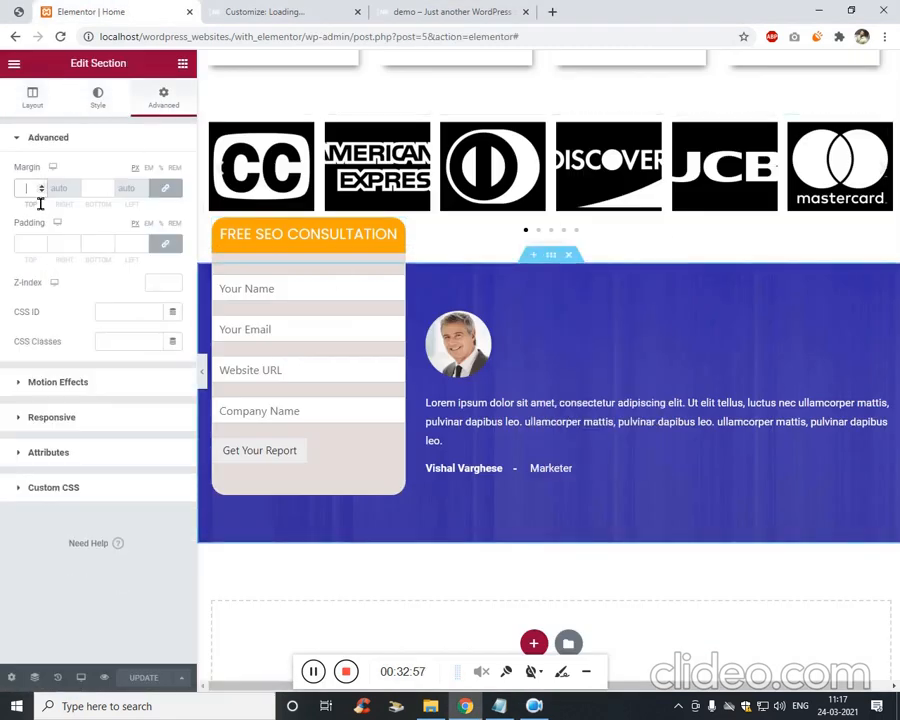
{"action": "type", "text": "20"}
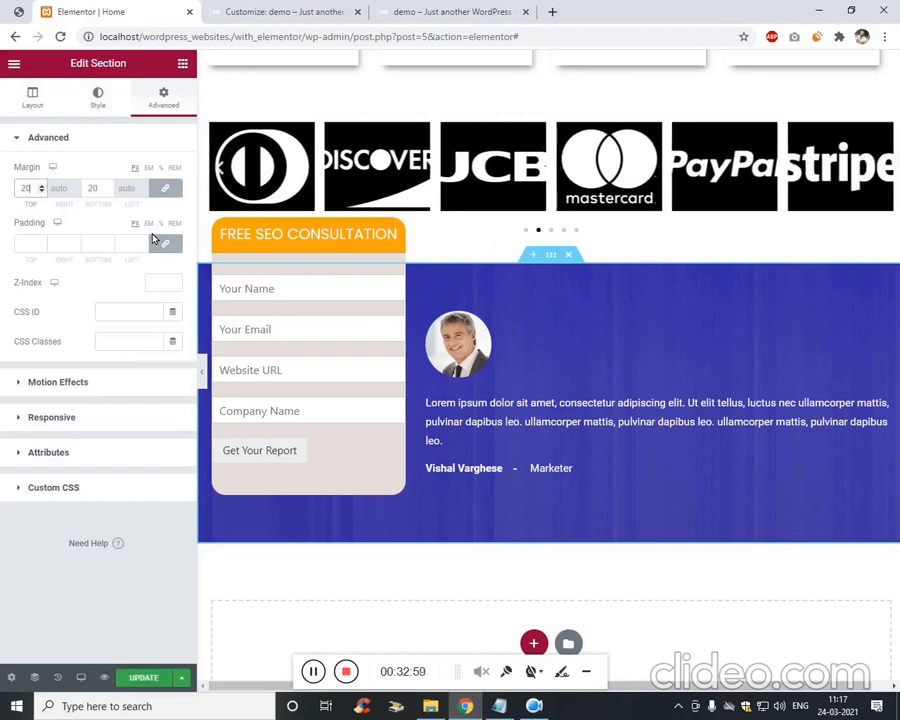
{"action": "type", "text": "5"}
{"action": "key", "text": "BackSpace"}
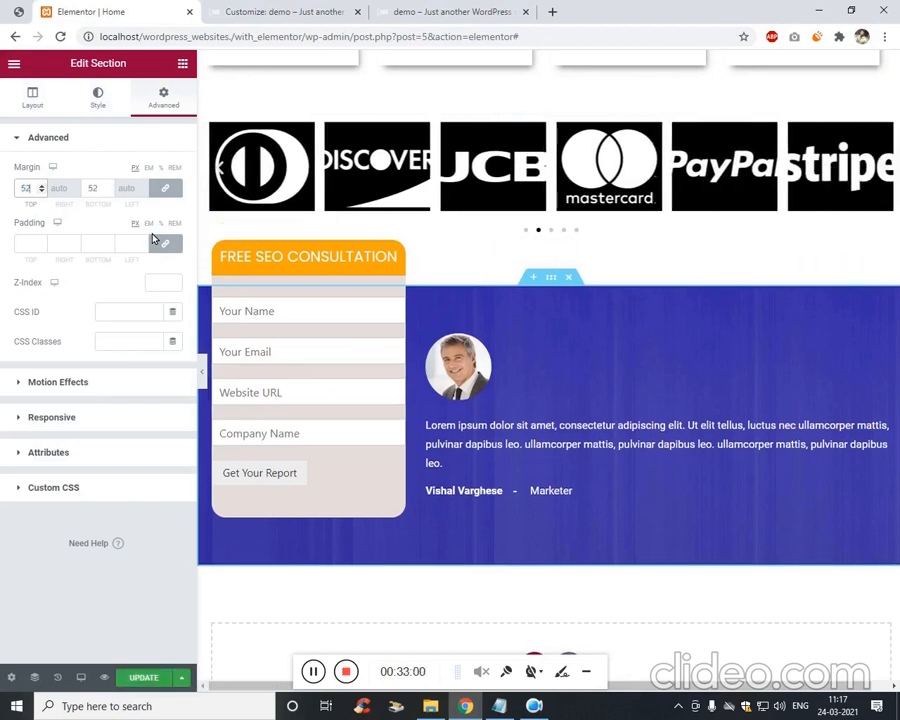
{"action": "type", "text": "7"}
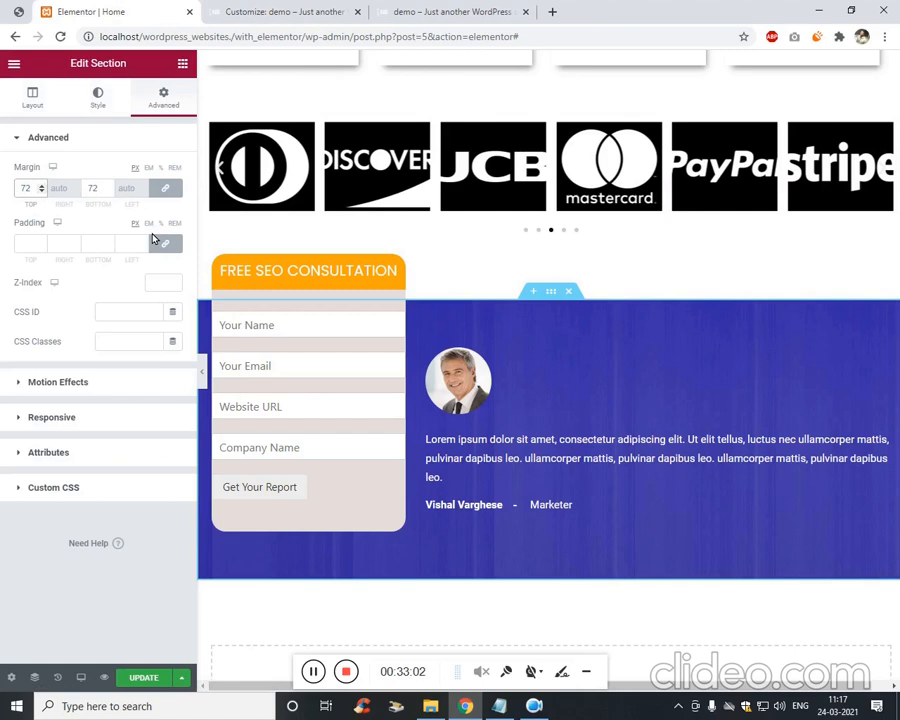
{"action": "key", "text": "Tab"}
{"action": "type", "text": "30"}
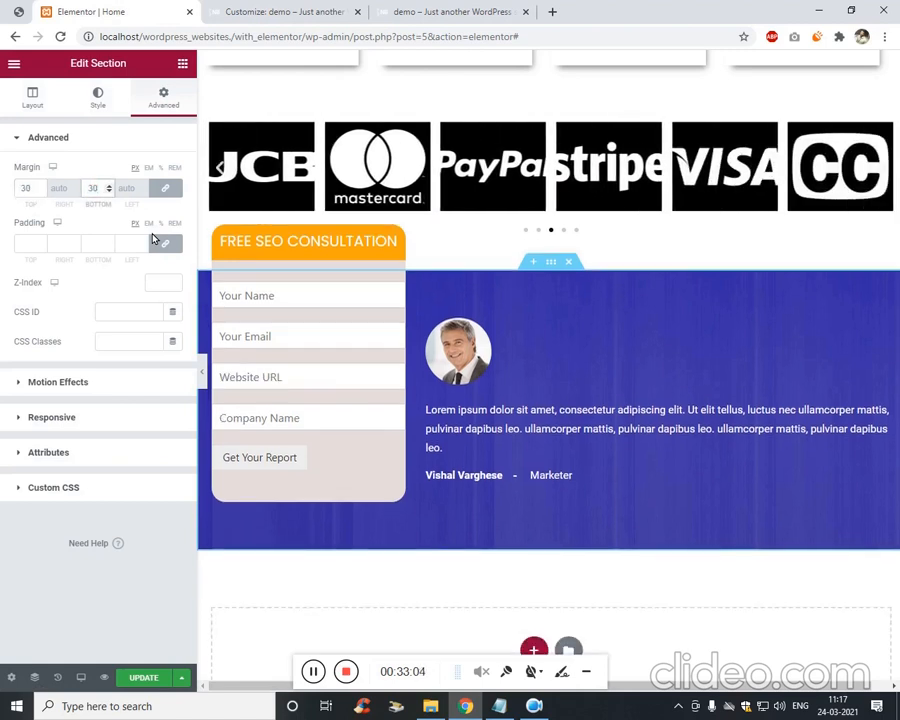
Unlink the section margins, set the top to 80, and save the page.
{"action": "key", "text": "shift+Tab"}
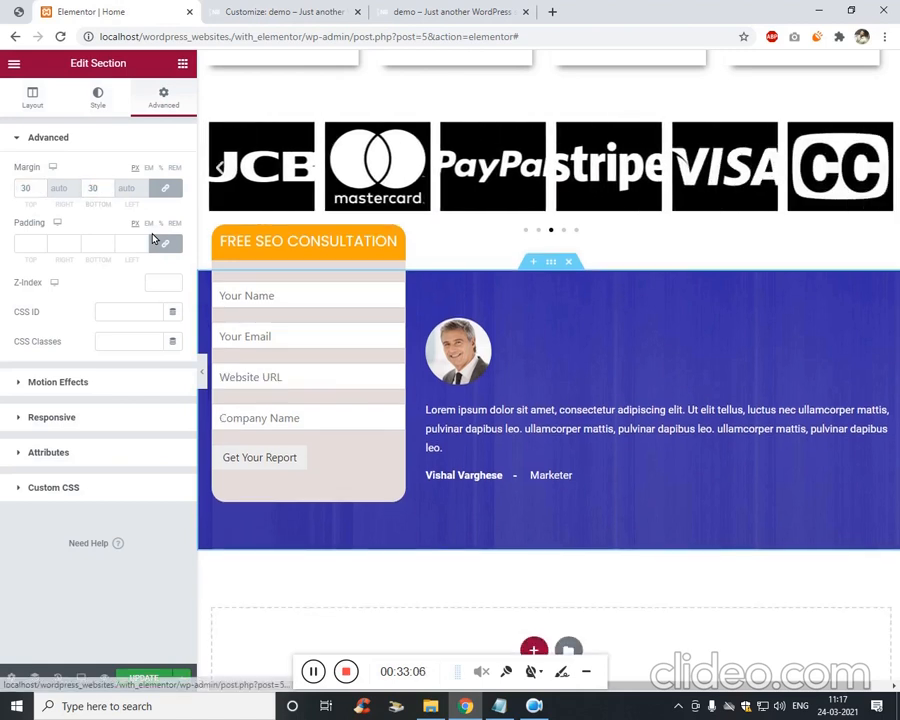
{"action": "left_click", "coordinate": [165, 188]}
{"action": "type", "text": "850"}
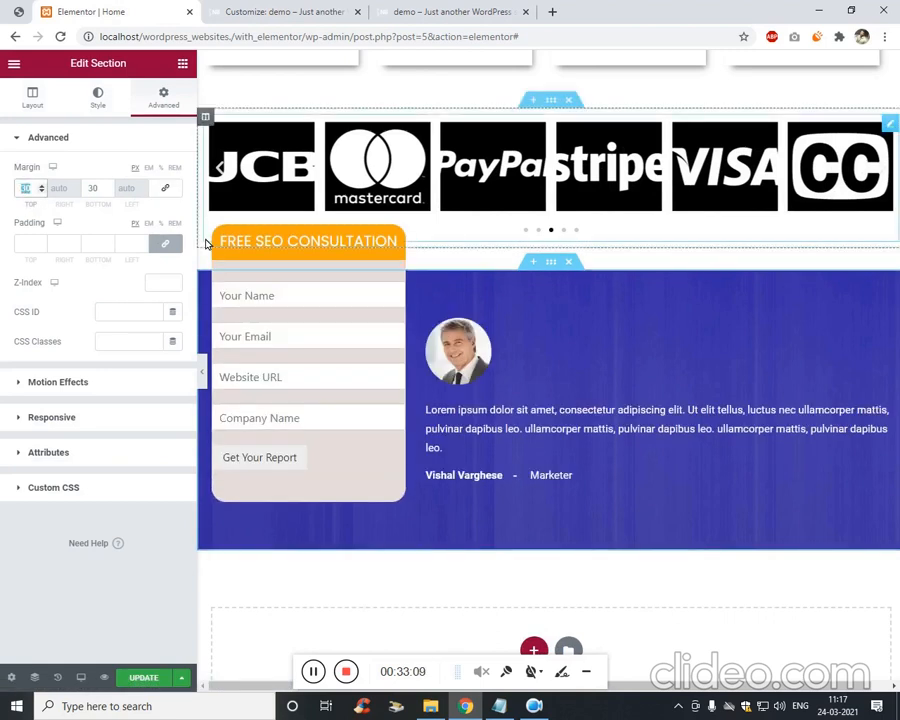
{"action": "type", "text": "80"}
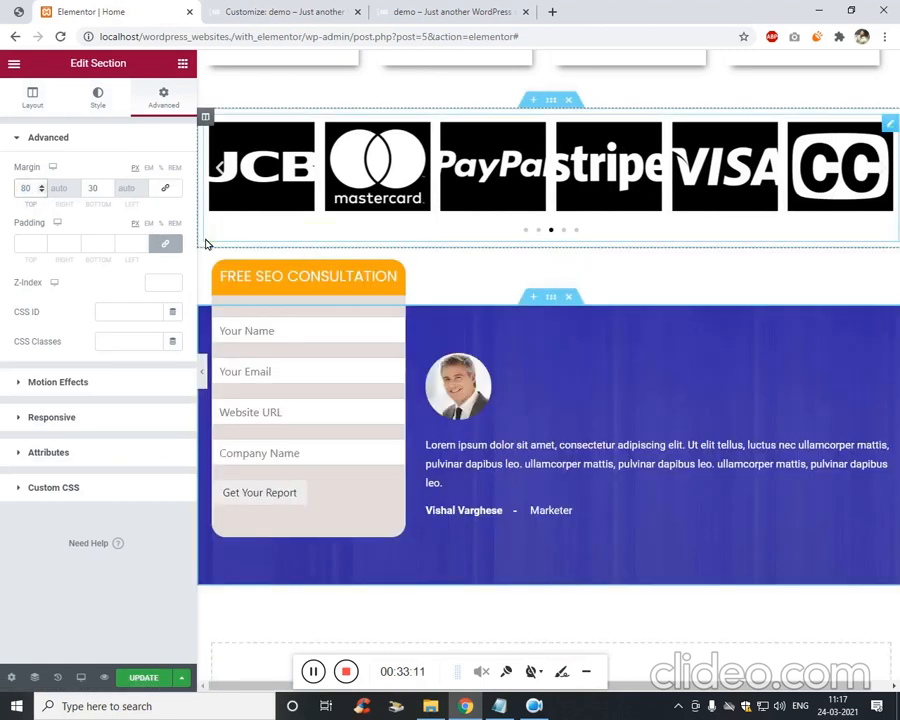
{"action": "left_click", "coordinate": [165, 678]}
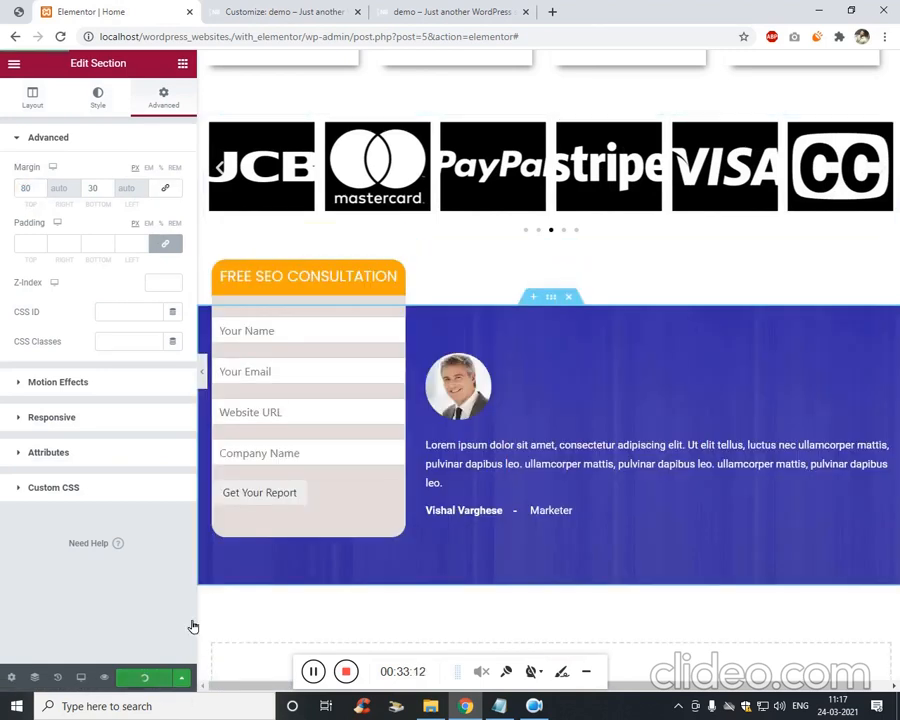
{"action": "left_click", "coordinate": [410, 10]}
Add an empty .form-vishal { } rule at the end of the Customizer's Additional CSS.
{"action": "left_click", "coordinate": [248, 10]}
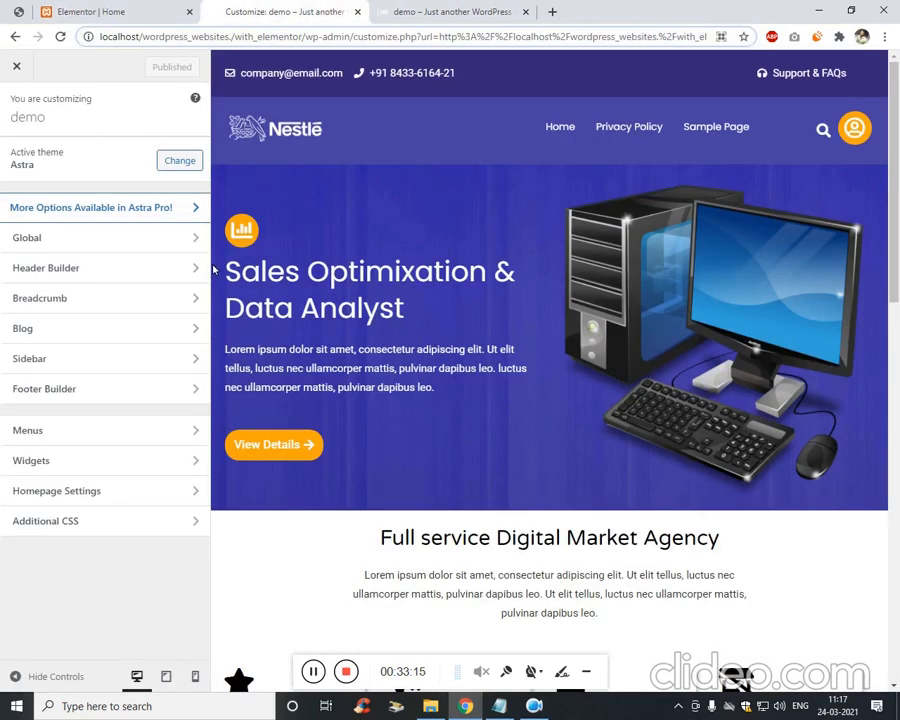
{"action": "left_click", "coordinate": [119, 530]}
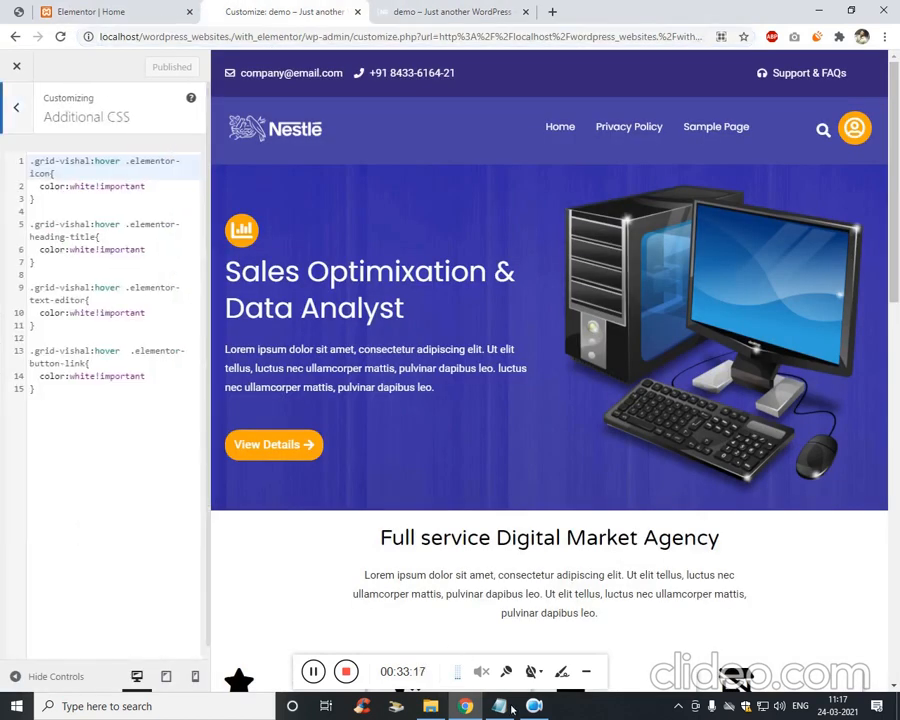
{"action": "left_click", "coordinate": [500, 706]}
{"action": "left_click", "coordinate": [146, 397]}
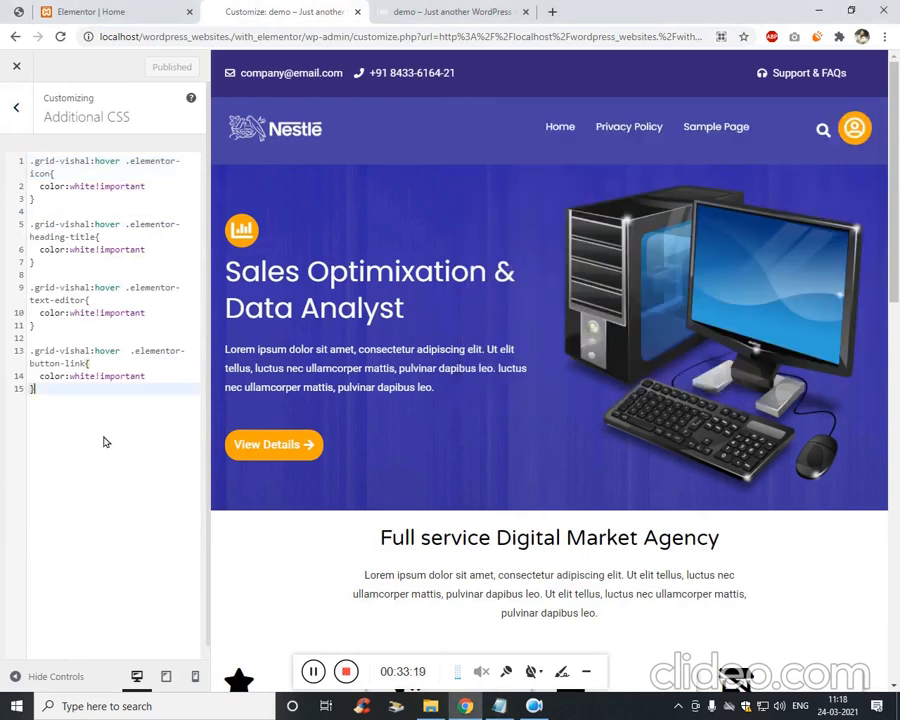
{"action": "key", "text": "Return"}
{"action": "key", "text": "Return"}
{"action": "type", "text": "."}
{"action": "type", "text": "form-vishal"}
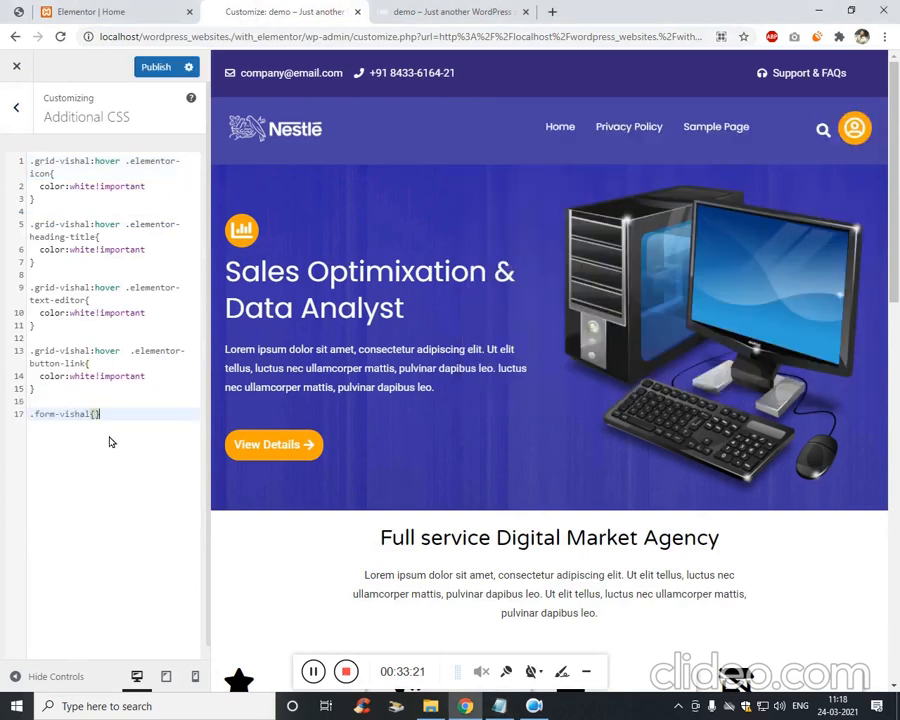
{"action": "type", "text": "{"}
{"action": "key", "text": "Return"}
Check the consultation form widget in Elementor, then bring up the live page.
{"action": "left_click", "coordinate": [95, 11]}
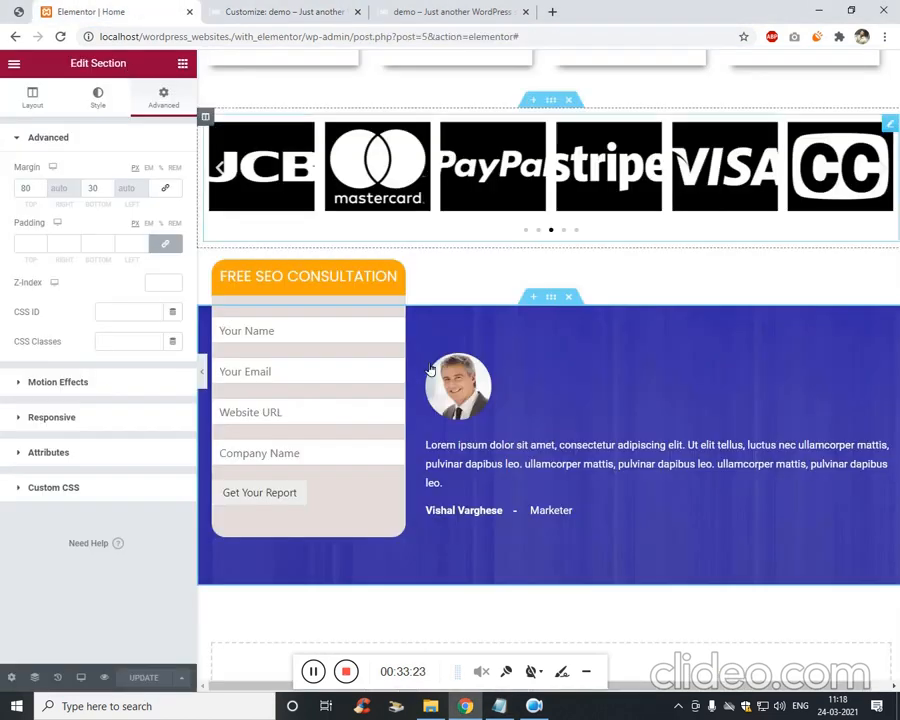
{"action": "scroll", "coordinate": [280, 254], "scroll_direction": "down", "scroll_amount": 2}
{"action": "scroll", "coordinate": [349, 387], "scroll_direction": "up", "scroll_amount": 2}
{"action": "right_click", "coordinate": [365, 354]}
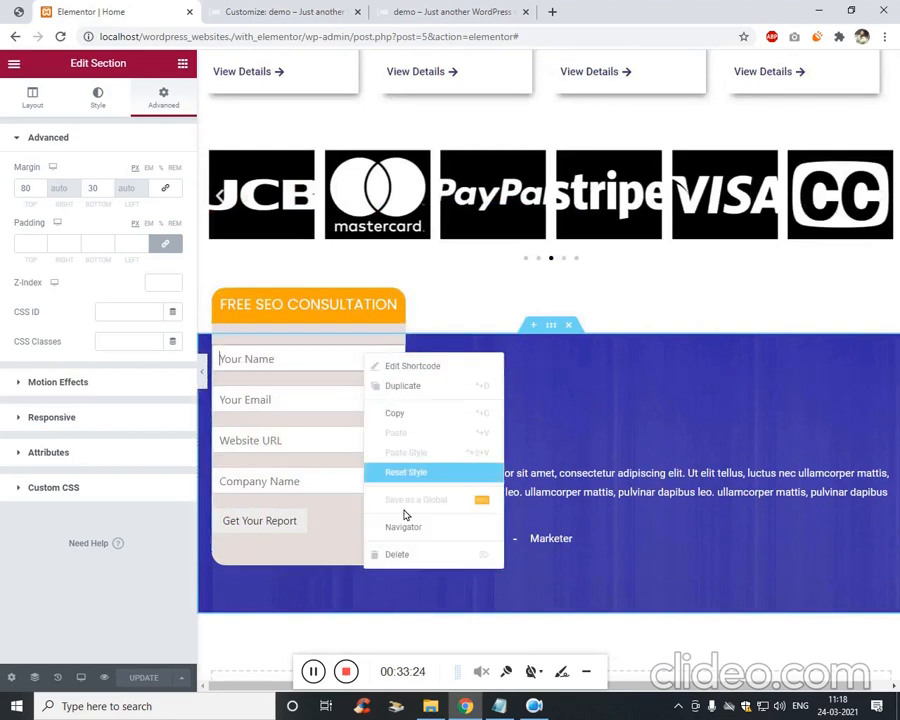
{"action": "left_click", "coordinate": [322, 12]}
{"action": "left_click", "coordinate": [500, 11]}
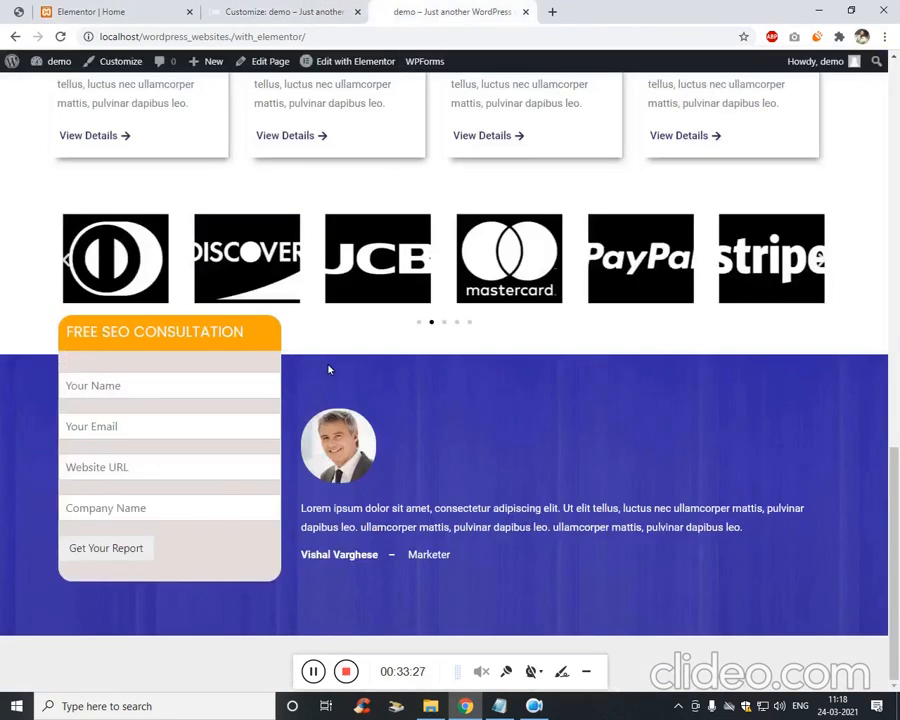
Reload the live page and inspect the Your Name field in DevTools.
{"action": "key", "text": "F5"}
{"action": "key", "text": "ctrl+shift+c"}
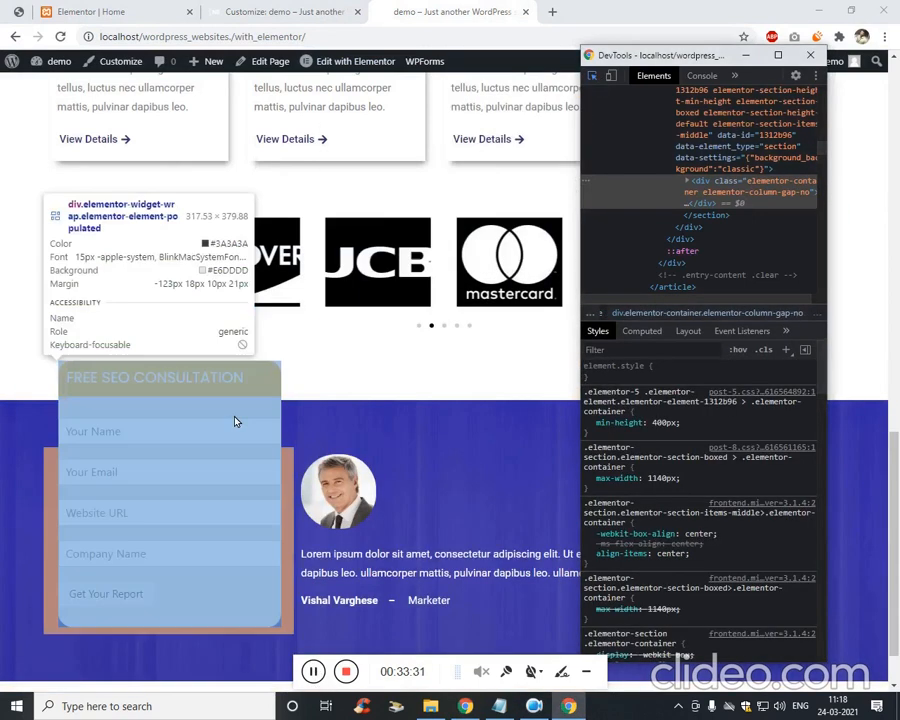
{"action": "left_click", "coordinate": [241, 431]}
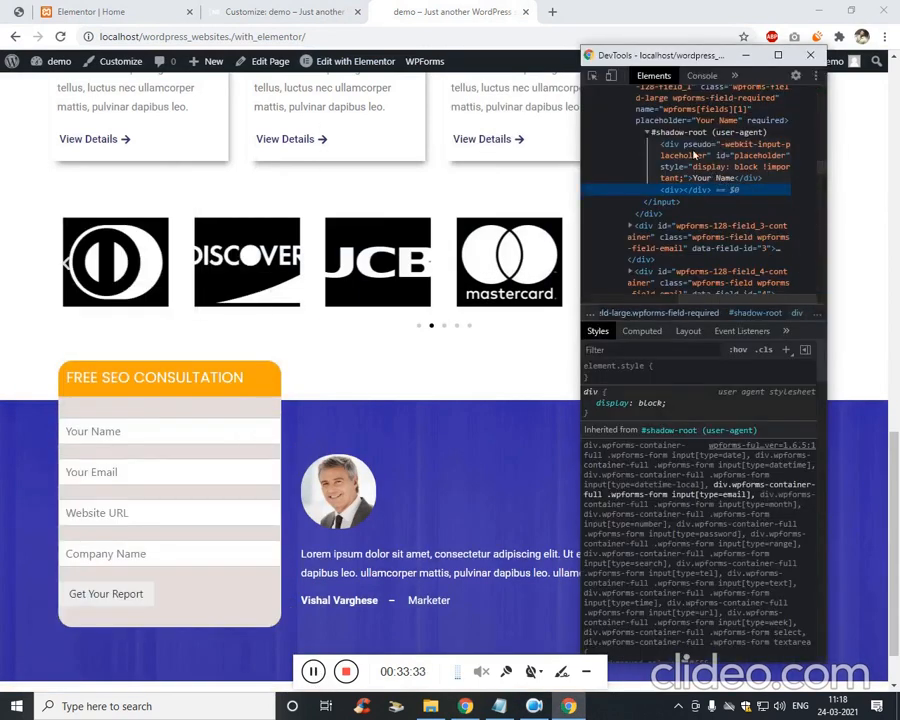
{"action": "left_click", "coordinate": [708, 115]}
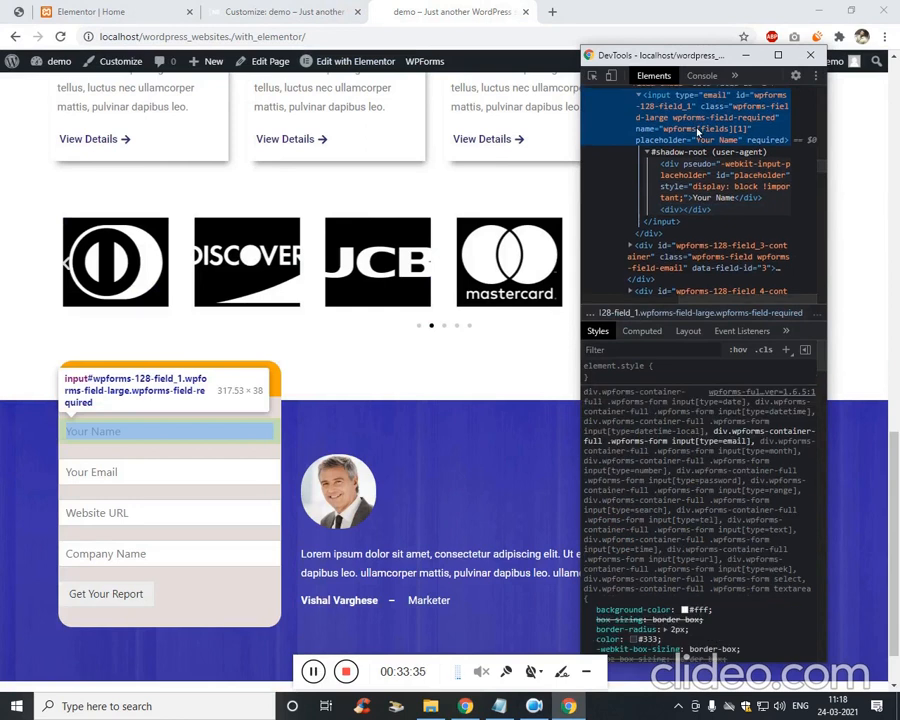
Copy the parent container's id, wpforms-128-field_1-container, and return to Additional CSS.
{"action": "scroll", "coordinate": [689, 117], "scroll_direction": "up", "scroll_amount": 1}
{"action": "left_click", "coordinate": [688, 140]}
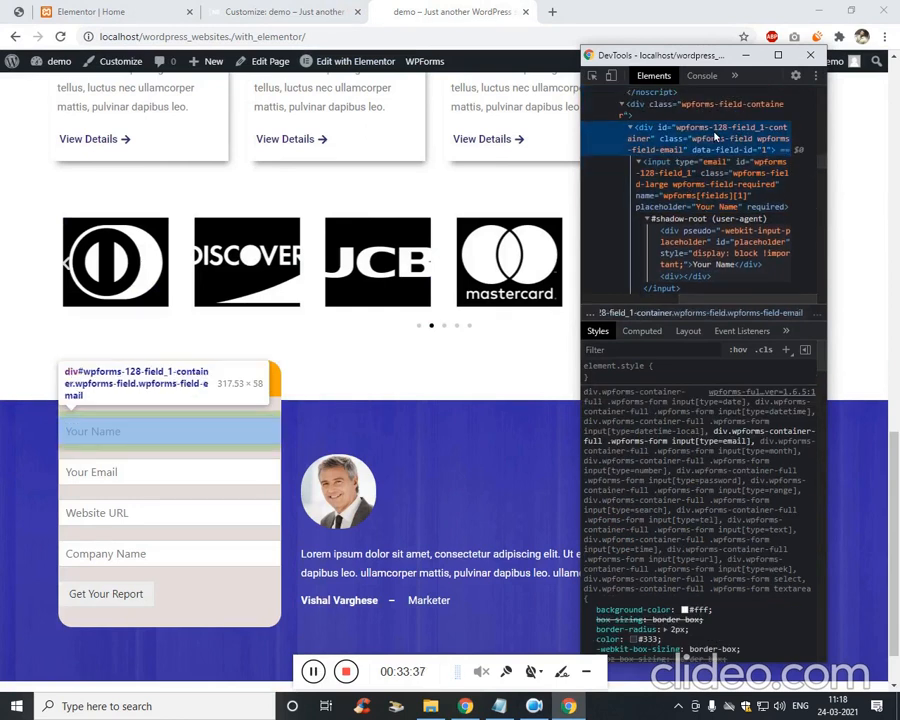
{"action": "double_click", "coordinate": [701, 132]}
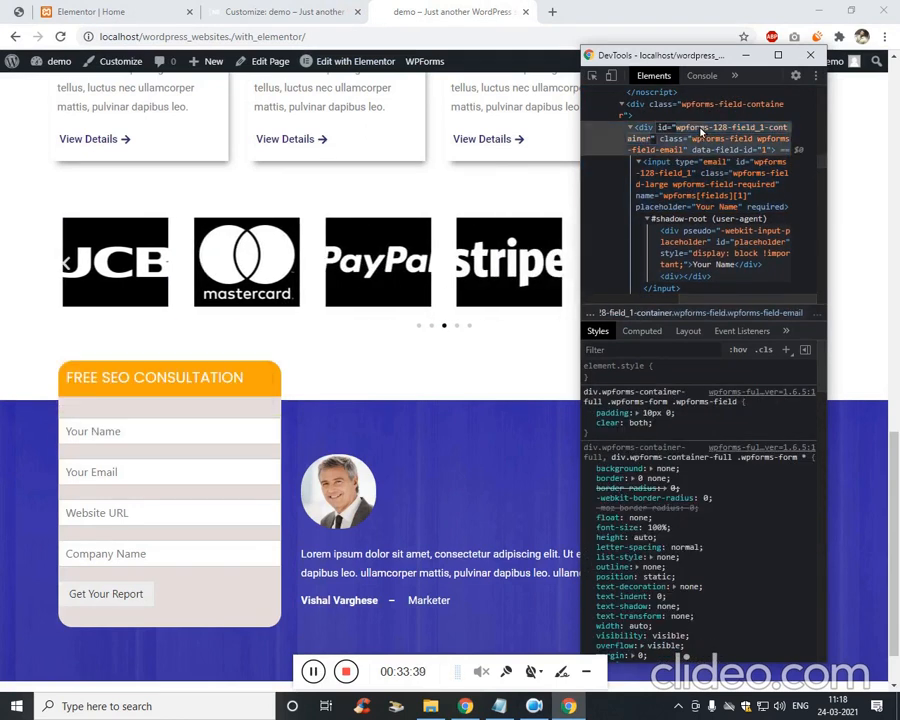
{"action": "double_click", "coordinate": [698, 131]}
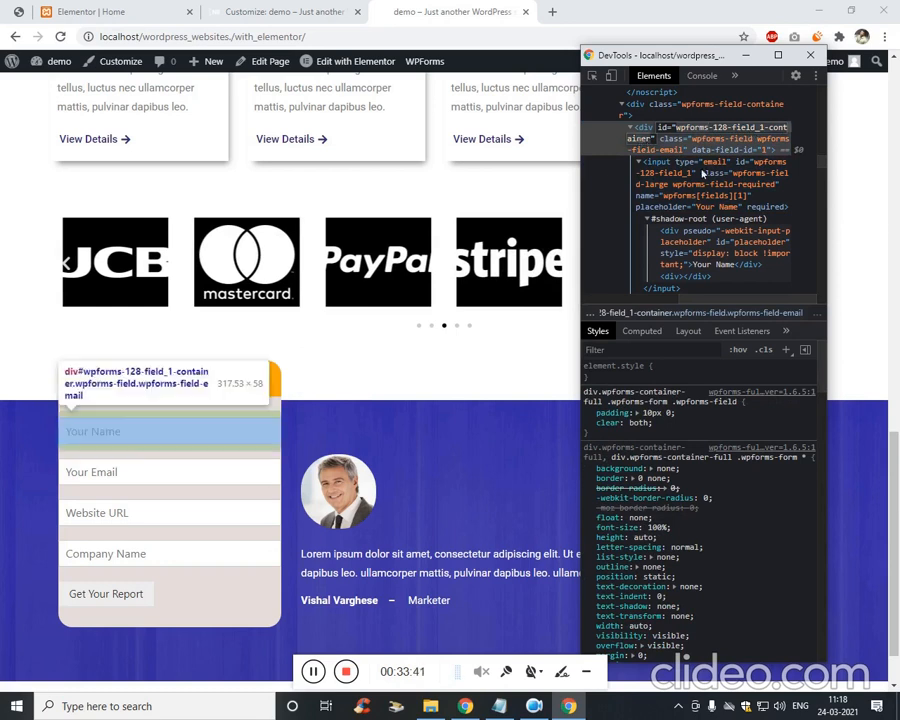
{"action": "left_click", "coordinate": [140, 10]}
{"action": "left_click", "coordinate": [282, 10]}
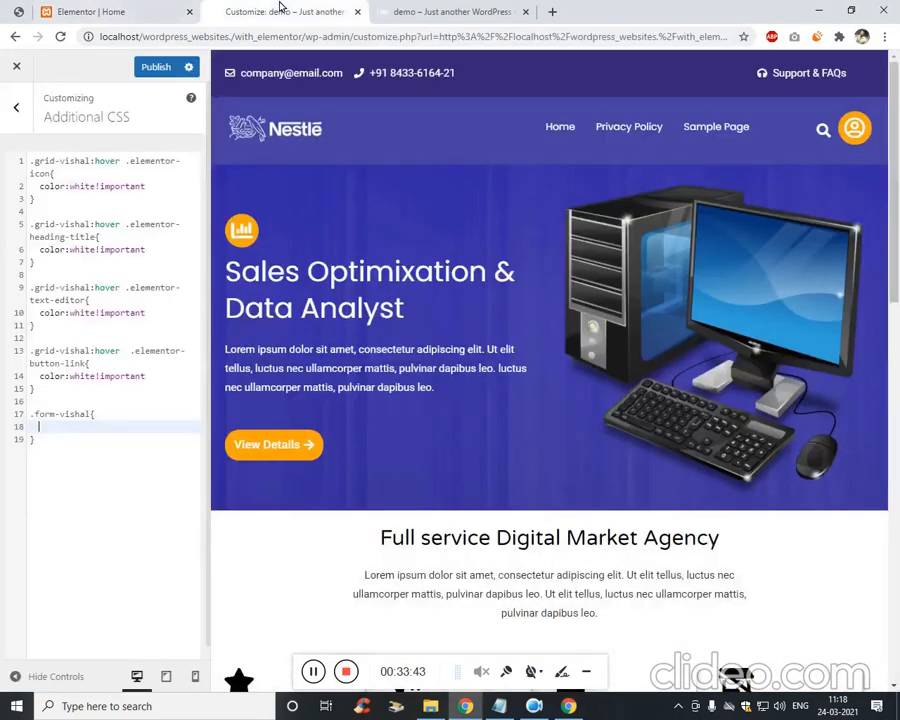
Extend the selector to .form-vishal .wpforms-128-field_1-container.
{"action": "left_click", "coordinate": [104, 417]}
{"action": "key", "text": "BackSpace"}
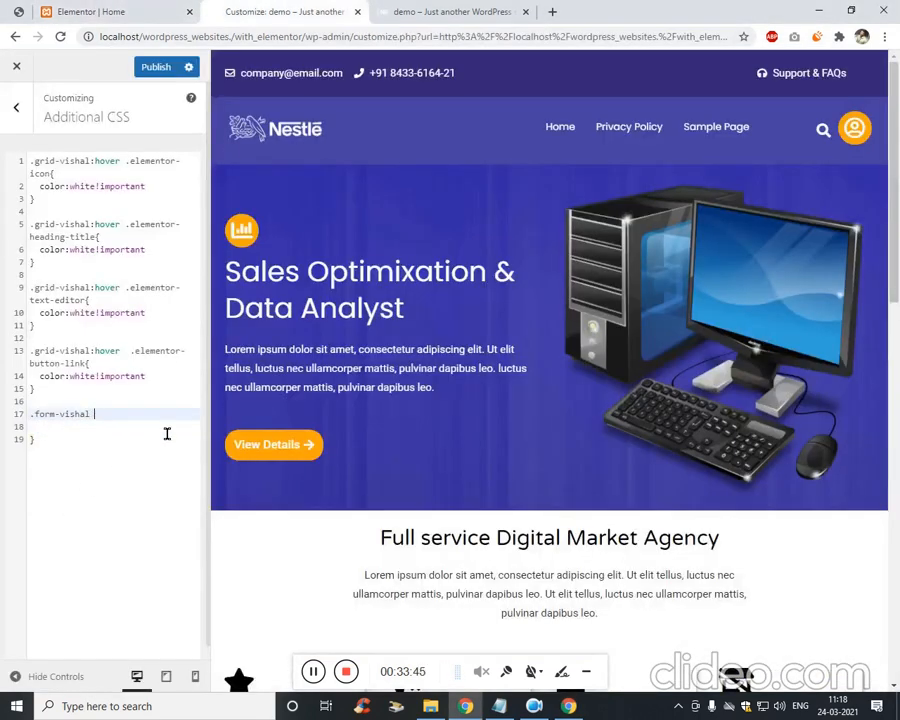
{"action": "type", "text": "."}
{"action": "key", "text": "ctrl+v"}
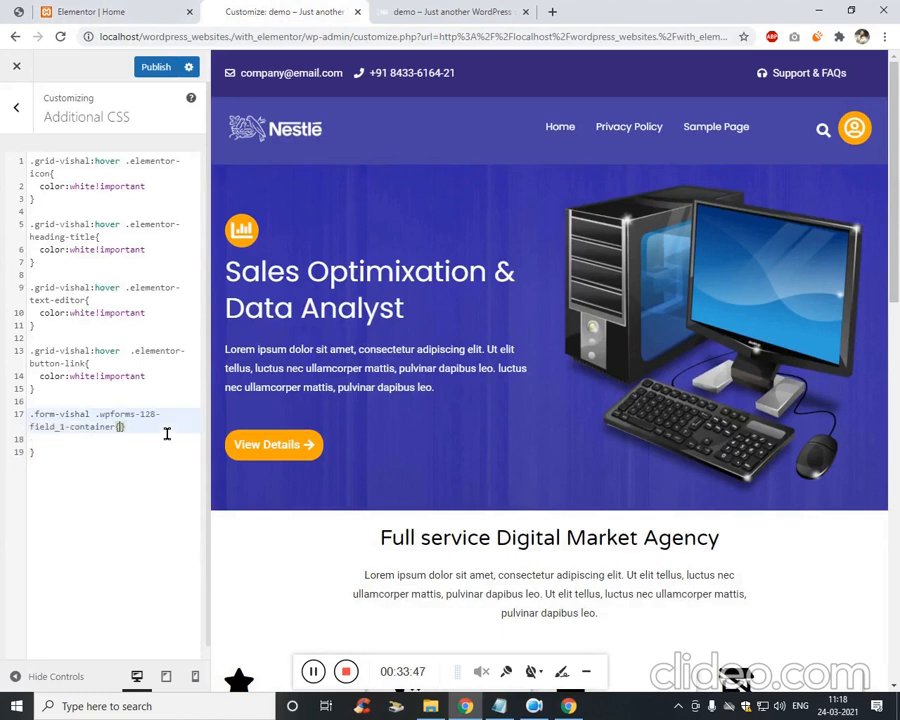
{"action": "key", "text": "Down"}
{"action": "key", "text": "Down"}
{"action": "key", "text": "Up"}
{"action": "key", "text": "Left"}
{"action": "key", "text": "Left"}
Give the rule width:80%!important and publish the CSS.
{"action": "key", "text": "Return"}
{"action": "type", "text": "wid"}
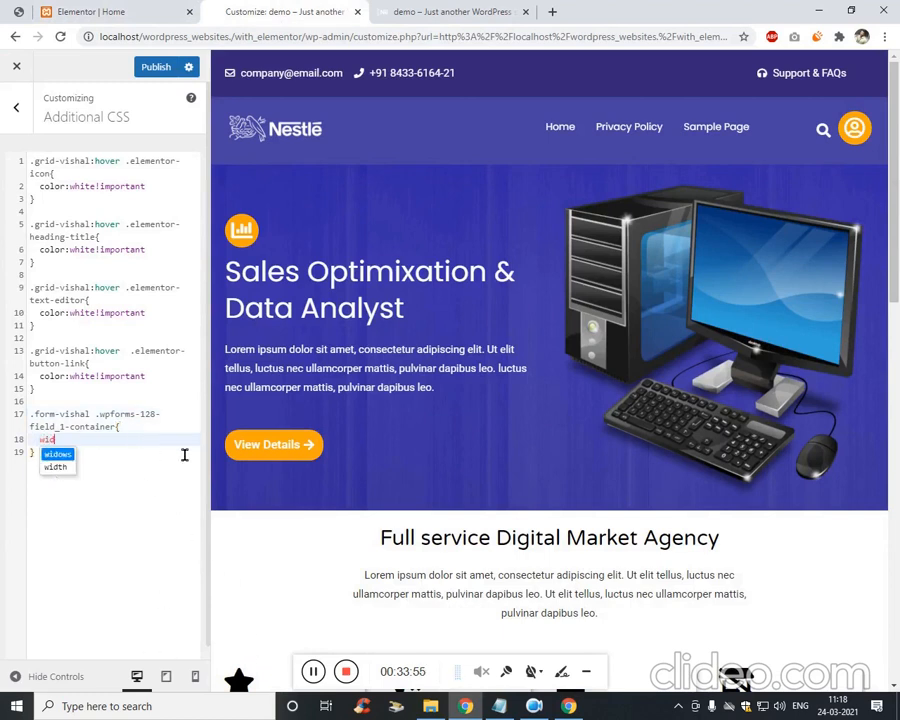
{"action": "key", "text": "Return"}
{"action": "key", "text": "ctrl+shift+Left"}
{"action": "type", "text": "widt"}
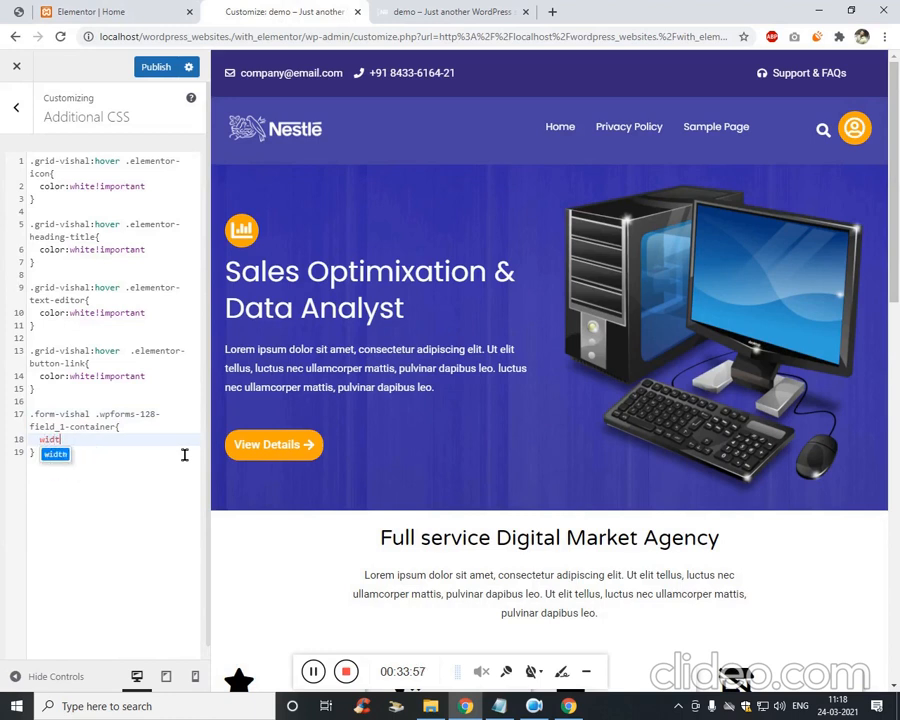
{"action": "type", "text": "h:80"}
{"action": "type", "text": "%"}
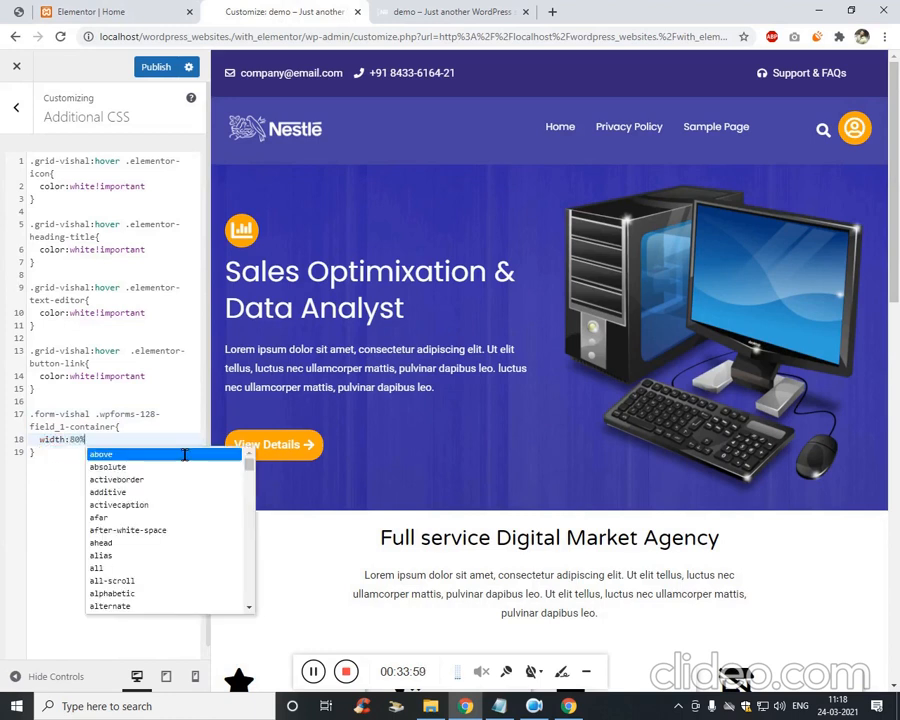
{"action": "type", "text": "!important"}
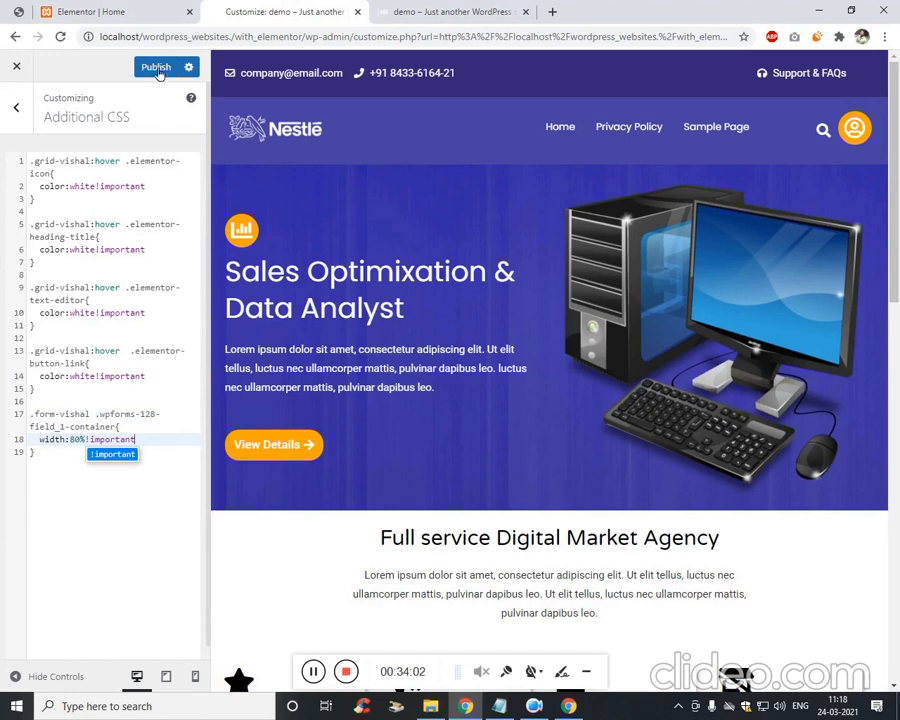
{"action": "left_click", "coordinate": [157, 70]}
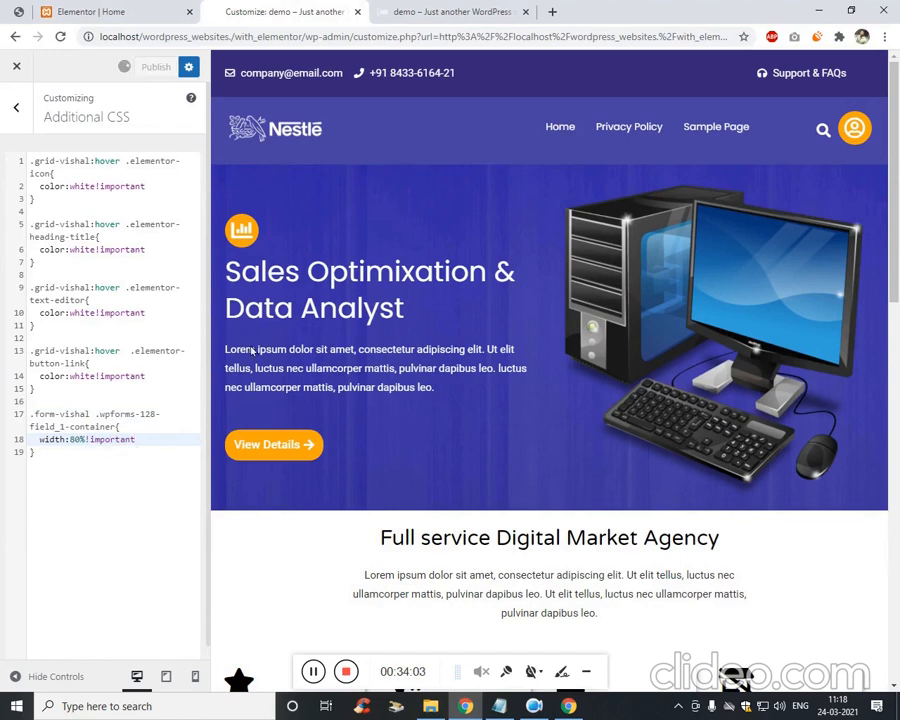
{"action": "left_click", "coordinate": [311, 674]}
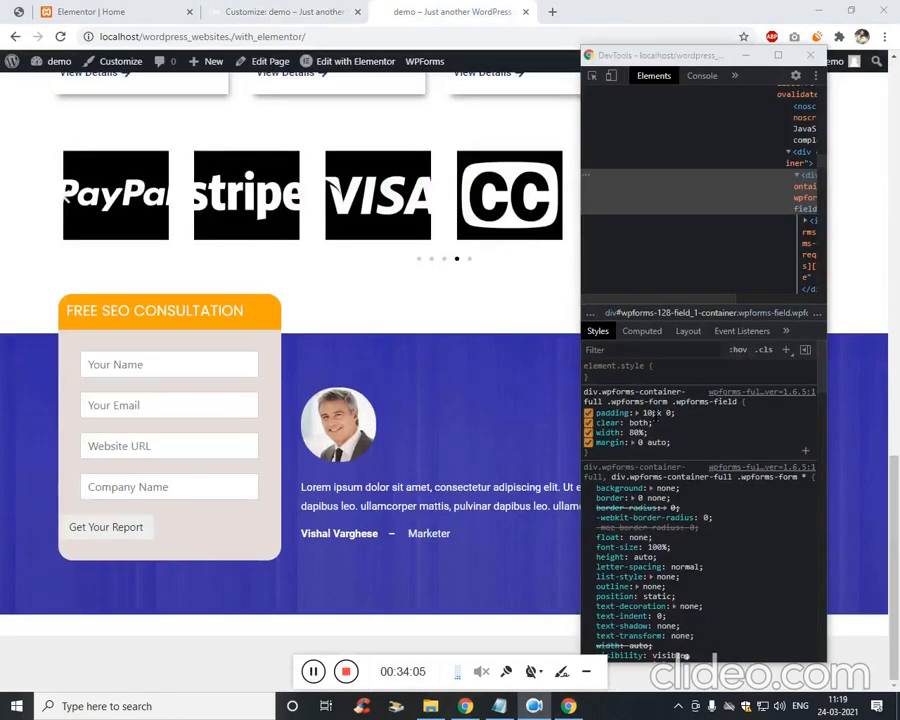
Start a new div.wpforms-container-full .wpforms-form .wpforms-field rule in Additional CSS.
{"action": "left_click", "coordinate": [100, 12]}
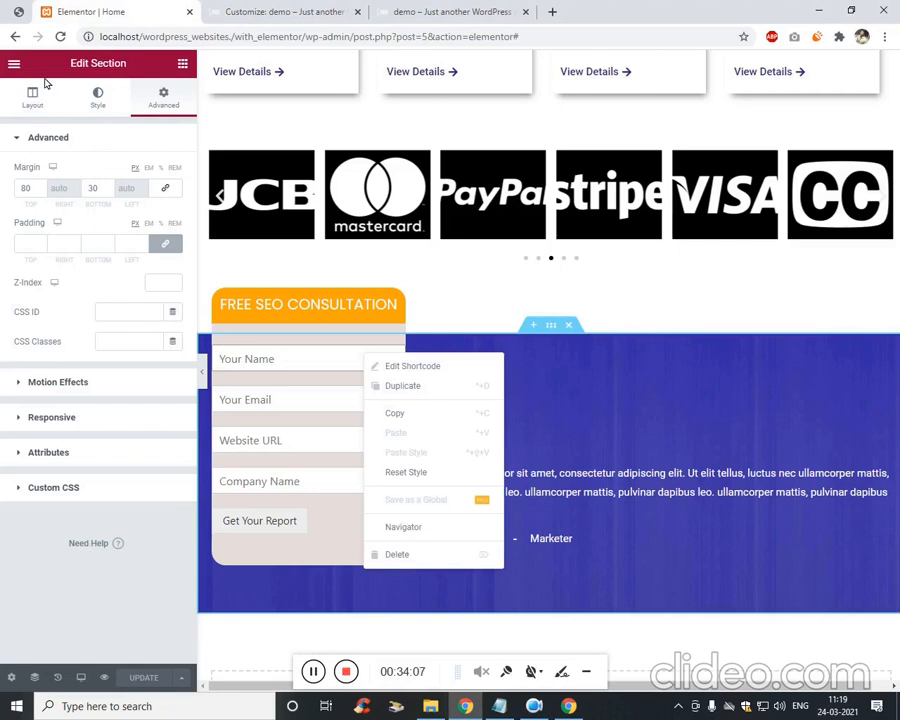
{"action": "left_click", "coordinate": [259, 10]}
{"action": "left_click", "coordinate": [147, 518]}
{"action": "key", "text": "Return"}
{"action": "key", "text": "Return"}
{"action": "key", "text": "Return"}
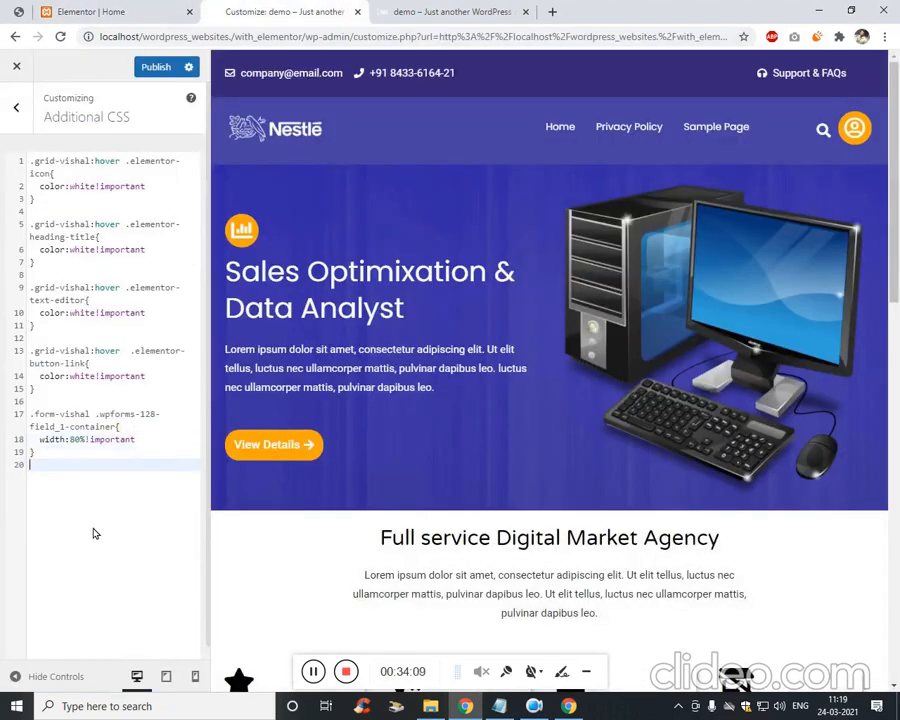
{"action": "type", "text": "div.wpforms-container-full .wpforms-form .wpforms-field"}
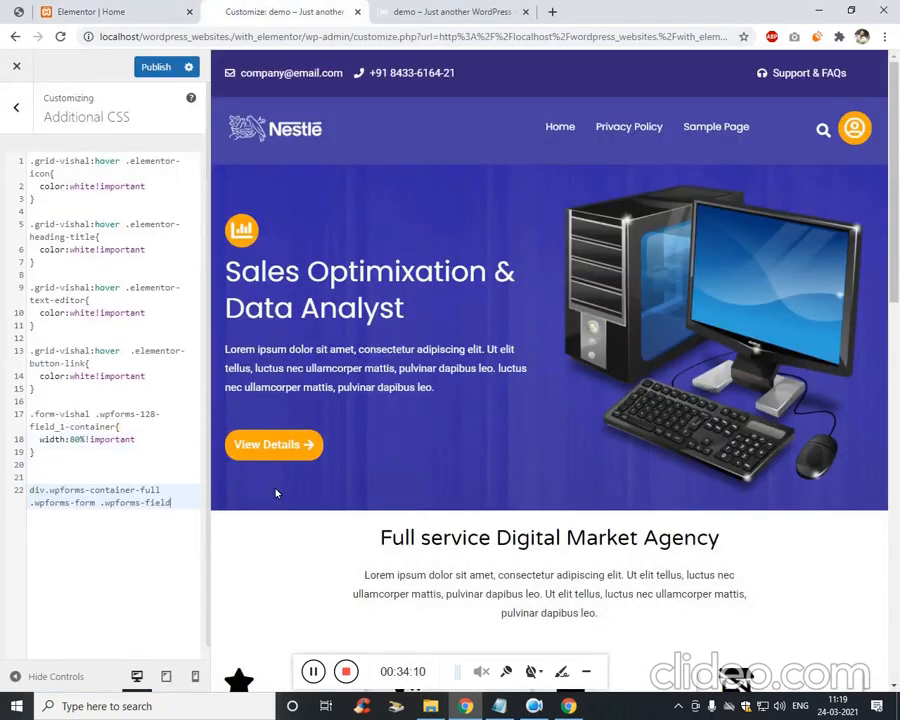
{"action": "key", "text": "Return"}
{"action": "type", "text": "{"}
{"action": "key", "text": "Return"}
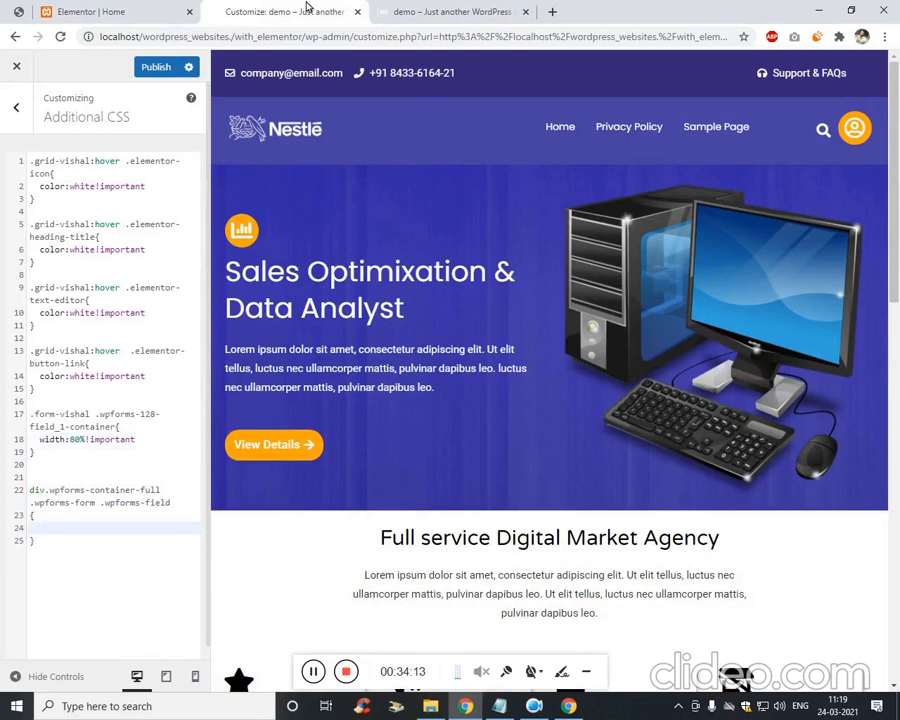
Copy the width:80%!important declaration into the new field rule.
{"action": "left_click", "coordinate": [132, 441]}
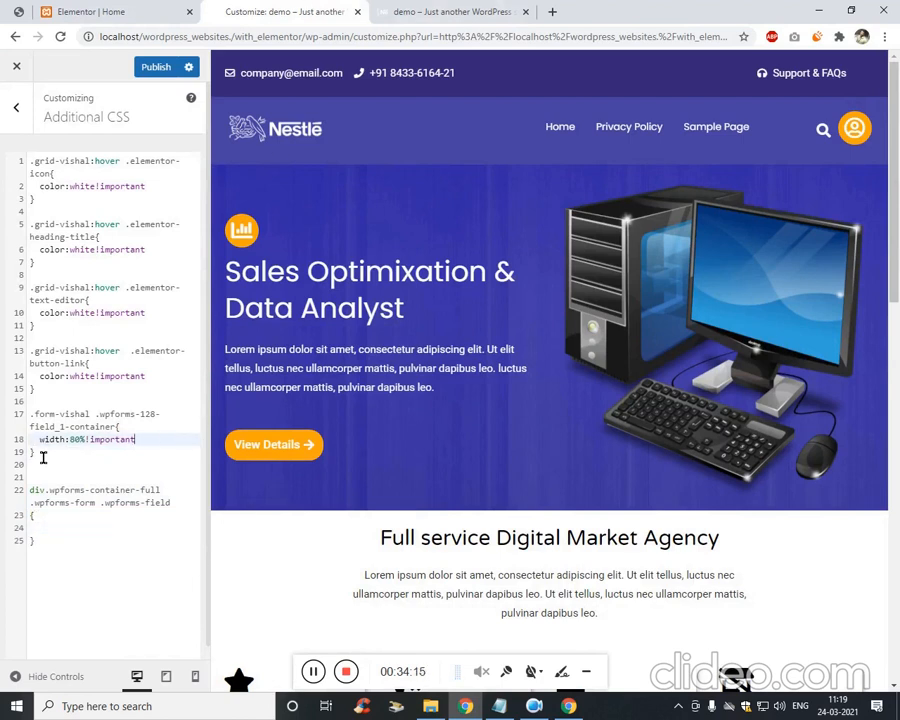
{"action": "key", "text": "shift+Home"}
{"action": "key", "text": "ctrl+c"}
{"action": "left_click", "coordinate": [72, 528]}
{"action": "key", "text": "ctrl+v"}
Add margin: 0 auto to the field rule and publish.
{"action": "left_click", "coordinate": [418, 15]}
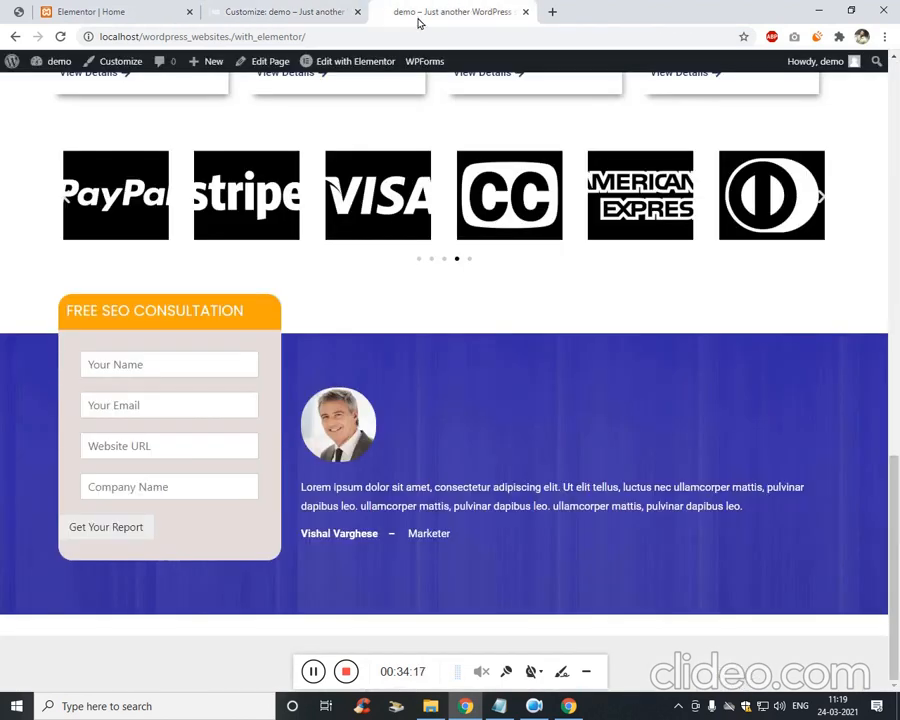
{"action": "left_click", "coordinate": [303, 10]}
{"action": "key", "text": "ctrl+Tab"}
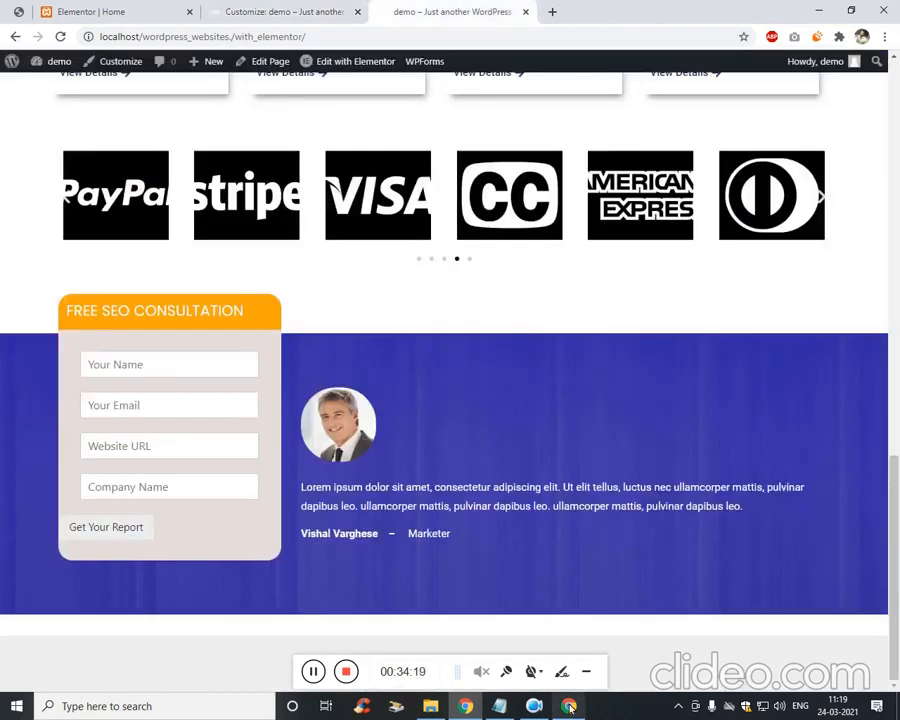
{"action": "key", "text": "ctrl+shift+i"}
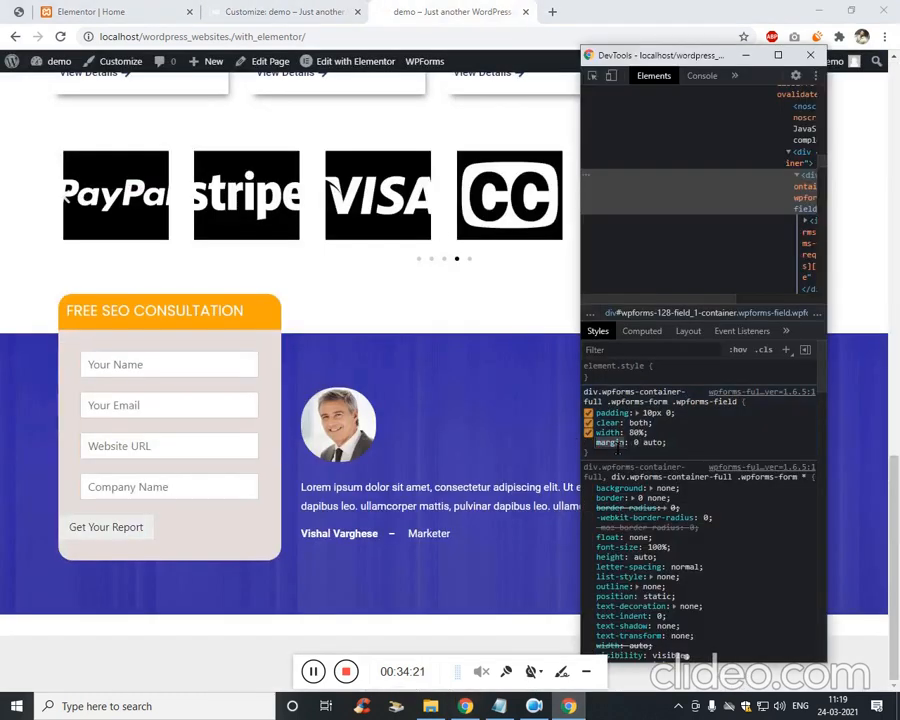
{"action": "left_click", "coordinate": [225, 12]}
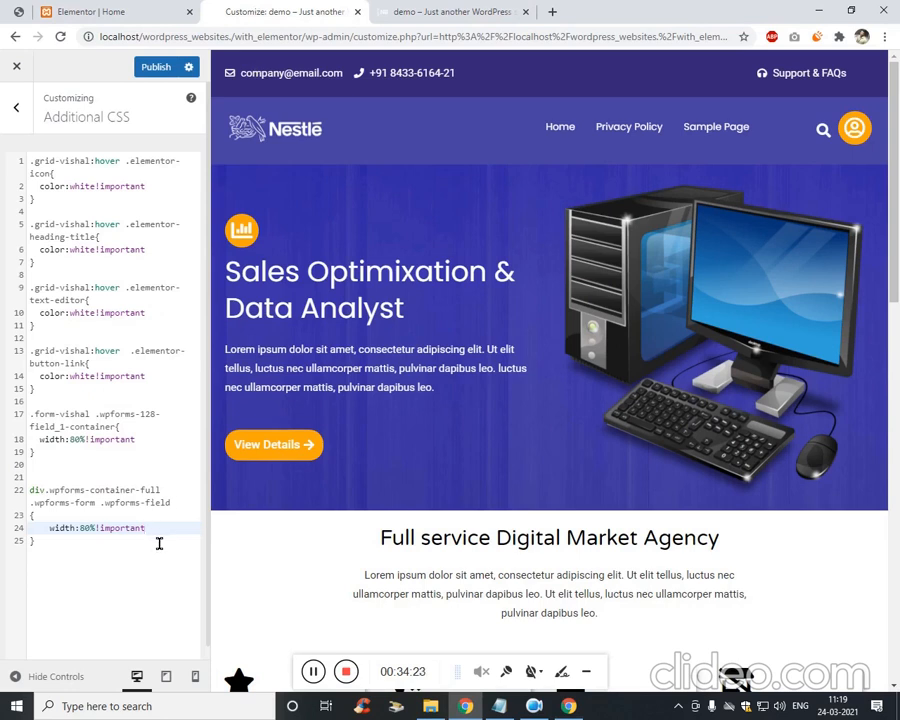
{"action": "type", "text": ";"}
{"action": "key", "text": "Return"}
{"action": "key", "text": "ctrl+v"}
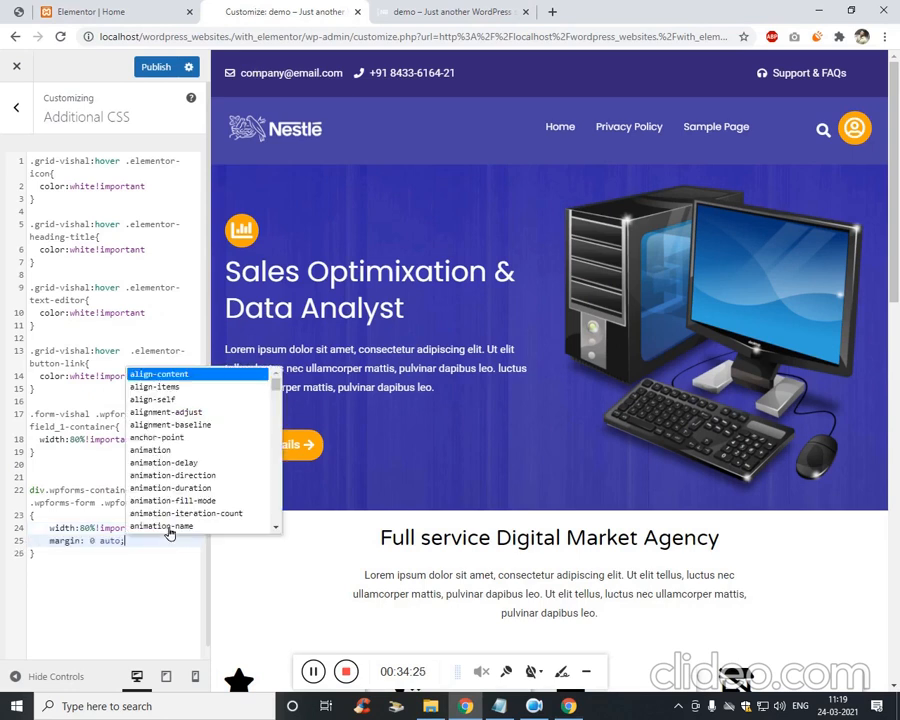
{"action": "left_click", "coordinate": [162, 66]}
{"action": "left_click", "coordinate": [450, 12]}
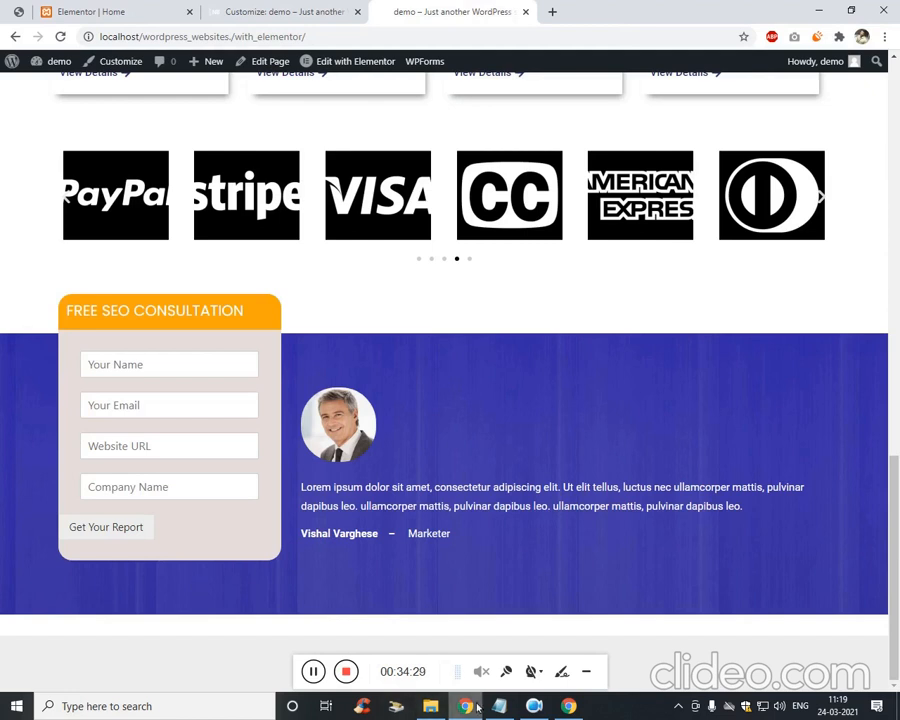
Inspect the Get Your Report button container and give it margin 0 auto.
{"action": "left_click", "coordinate": [569, 709]}
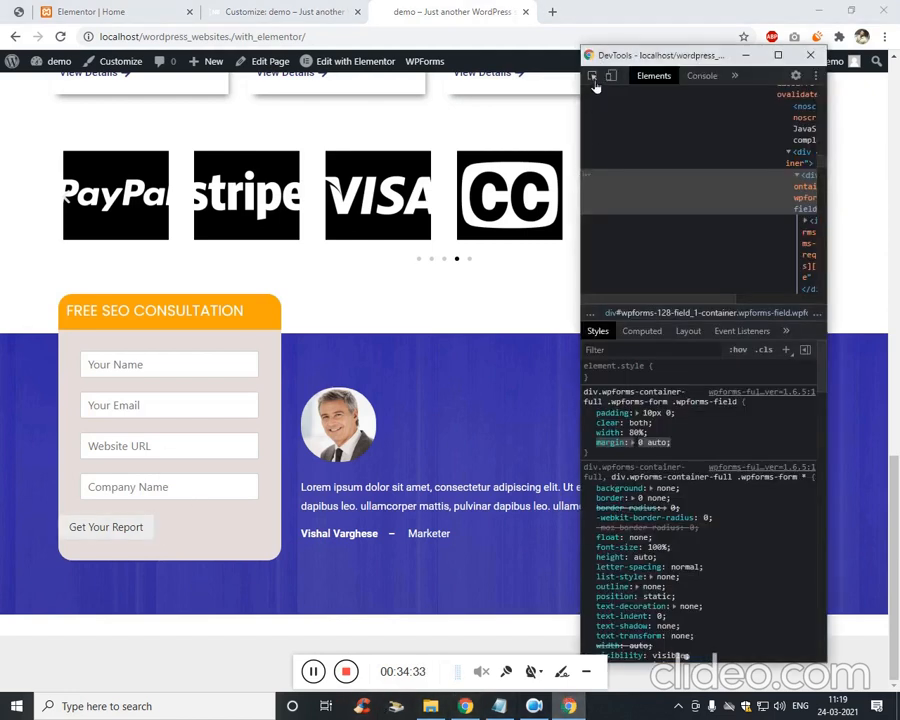
{"action": "left_click", "coordinate": [166, 527]}
{"action": "left_click", "coordinate": [722, 442]}
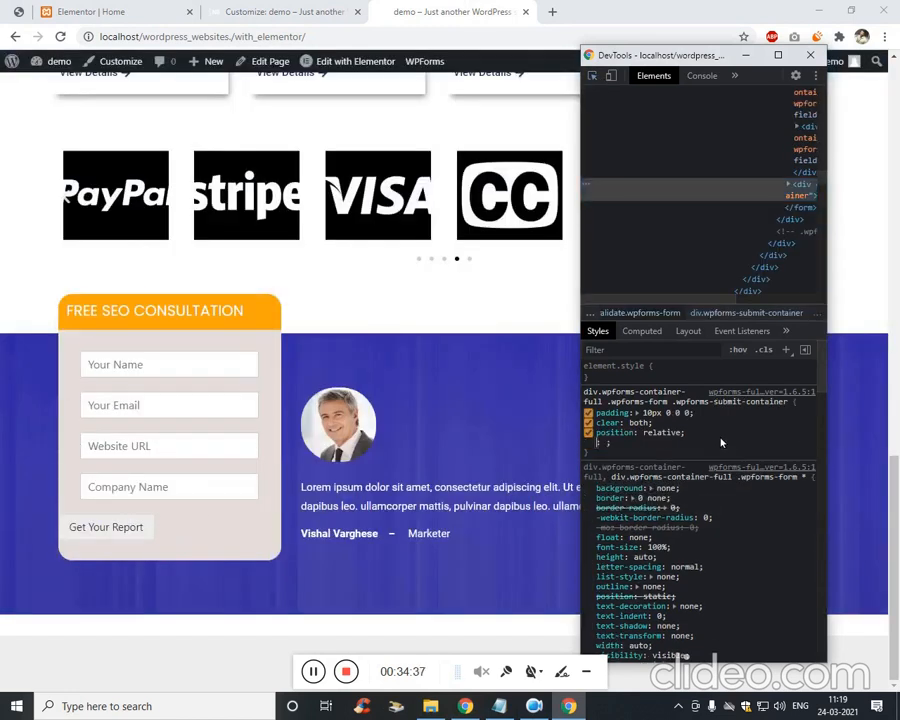
{"action": "type", "text": "margin"}
{"action": "key", "text": "Tab"}
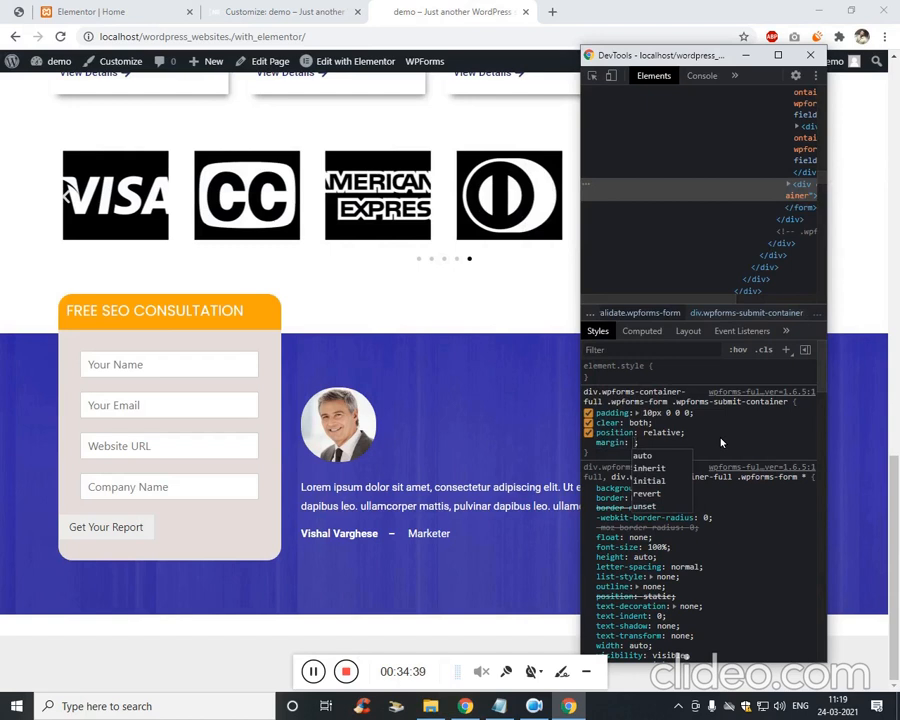
{"action": "type", "text": "0 auto"}
{"action": "key", "text": "Return"}
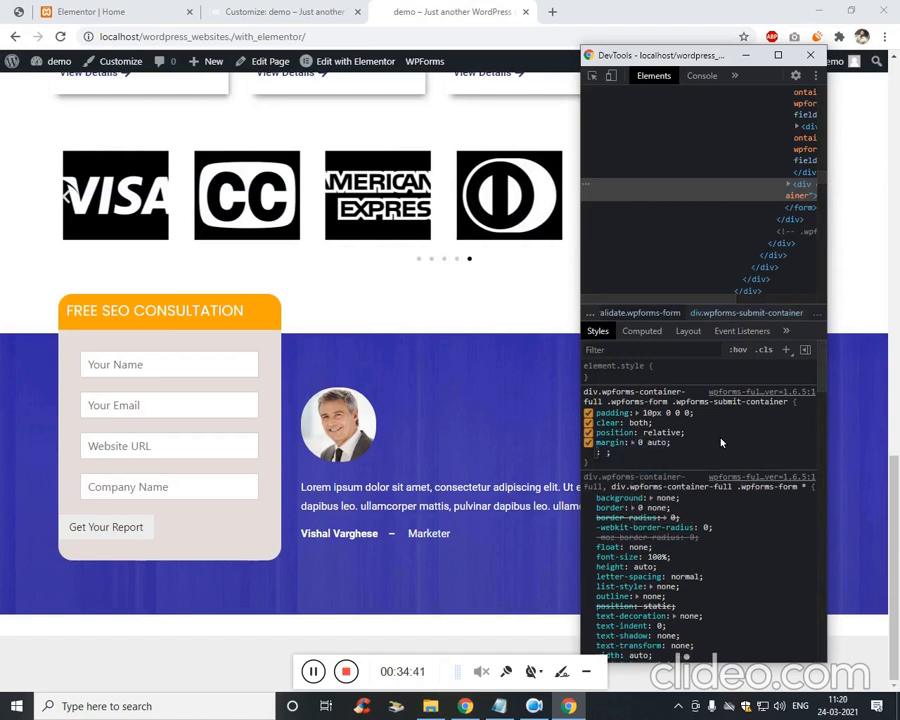
Add width 80% and text-align center to the submit container.
{"action": "type", "text": "width"}
{"action": "key", "text": "Tab"}
{"action": "type", "text": "80%"}
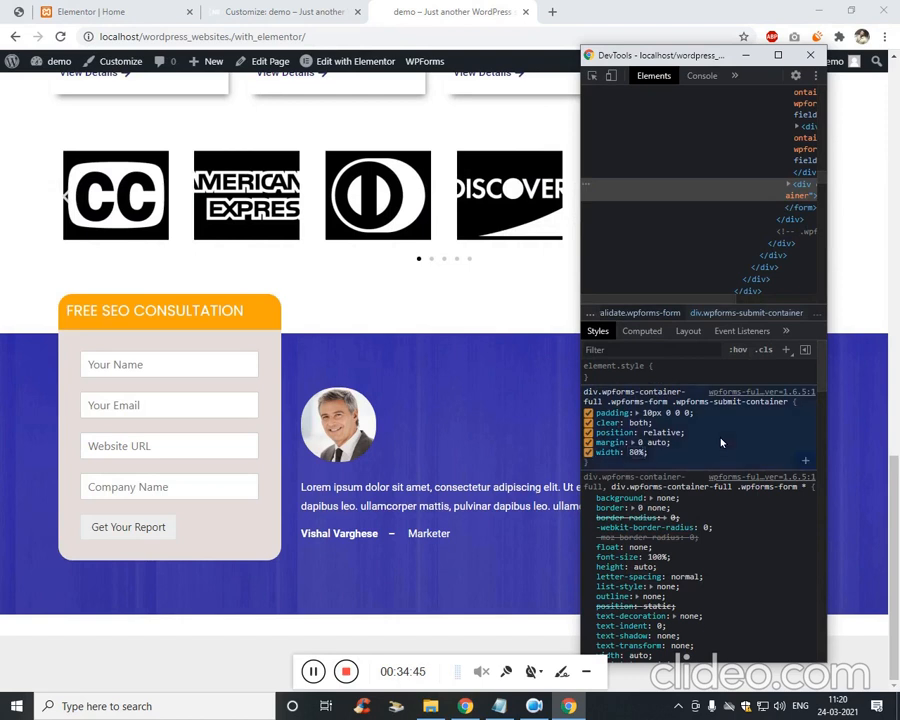
{"action": "key", "text": "Return"}
{"action": "type", "text": "text-align"}
{"action": "key", "text": "Tab"}
{"action": "type", "text": "center"}
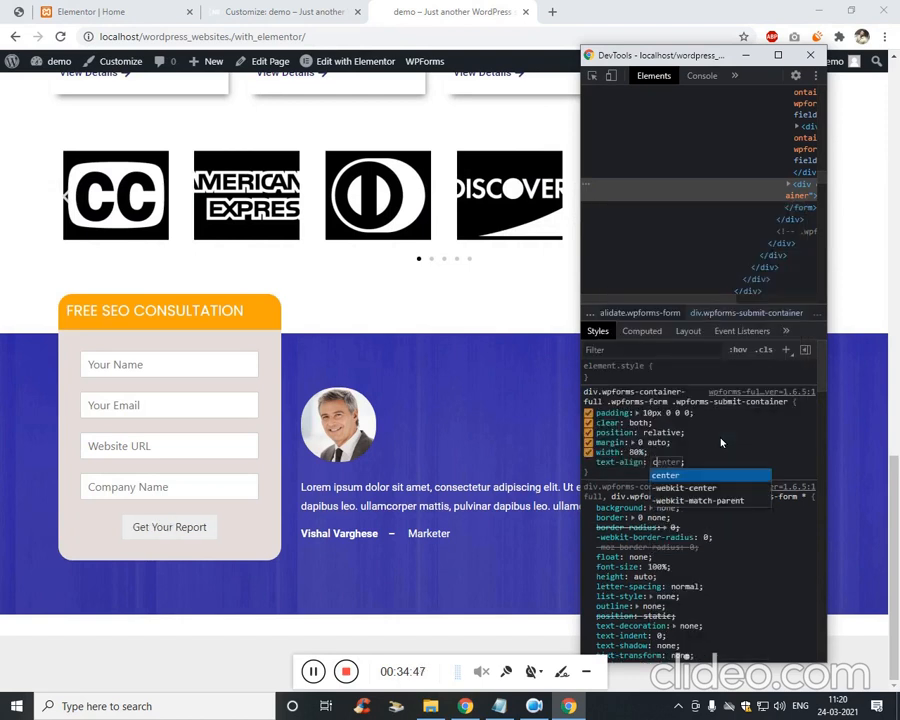
{"action": "key", "text": "Return"}
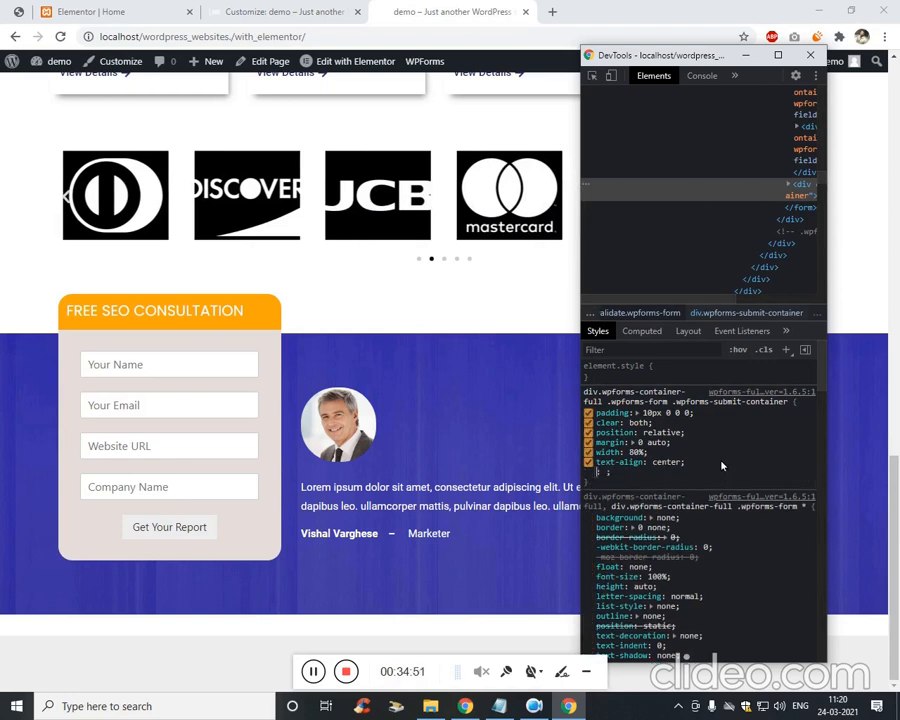
Try a red background on the submit container, then switch it off.
{"action": "type", "text": "background: ;"}
{"action": "key", "text": "Tab"}
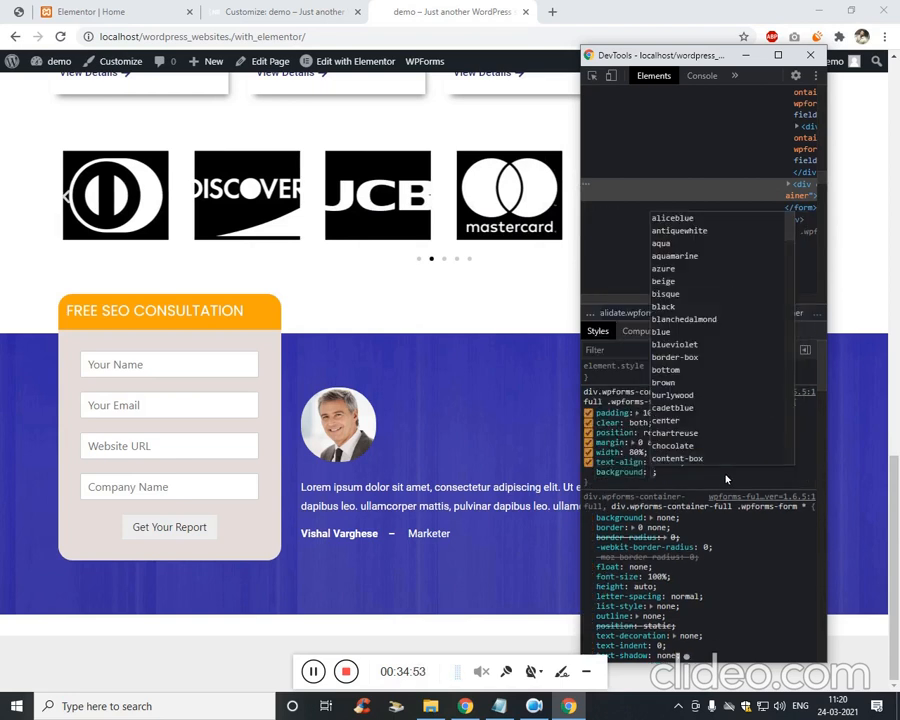
{"action": "type", "text": "red"}
{"action": "key", "text": "Return"}
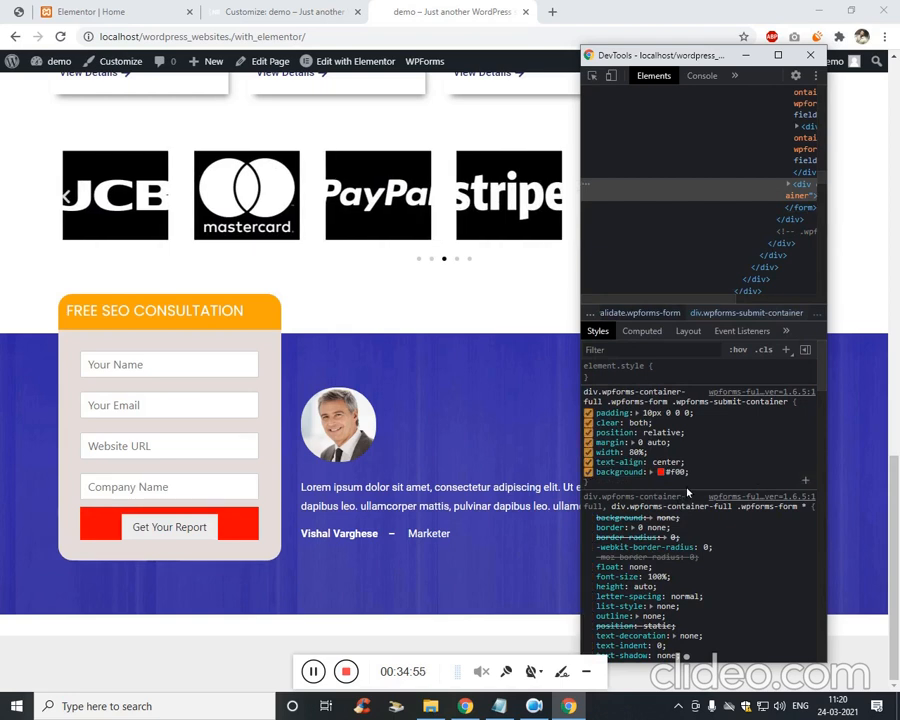
{"action": "left_click", "coordinate": [588, 471]}
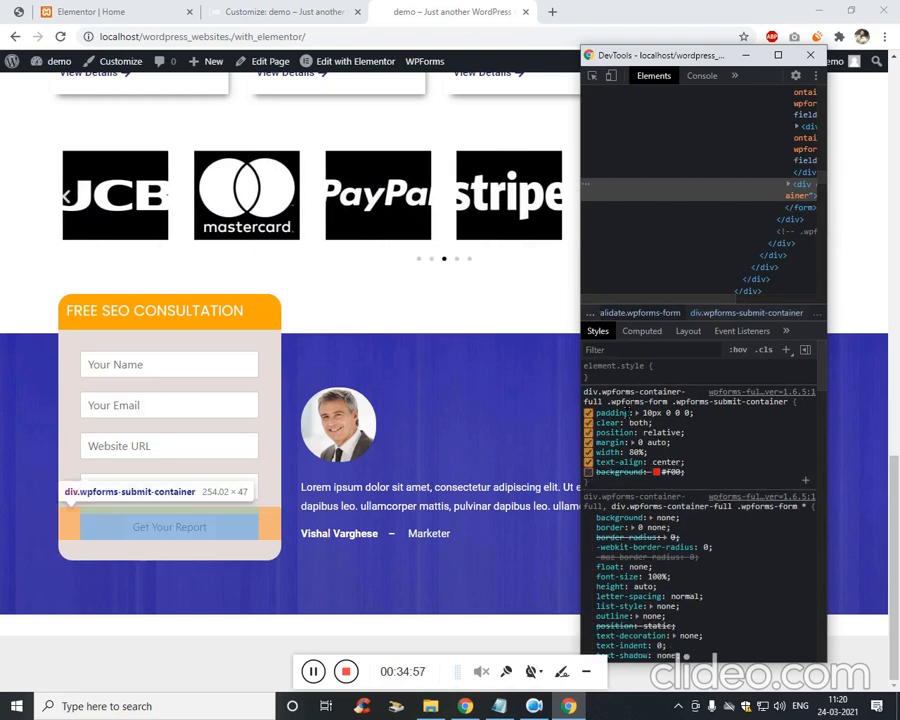
Paste the copied .wpforms-submit-container rule at the end of Additional CSS.
{"action": "left_click", "coordinate": [58, 12]}
{"action": "left_click", "coordinate": [212, 8]}
{"action": "left_click", "coordinate": [128, 584]}
{"action": "key", "text": "Return"}
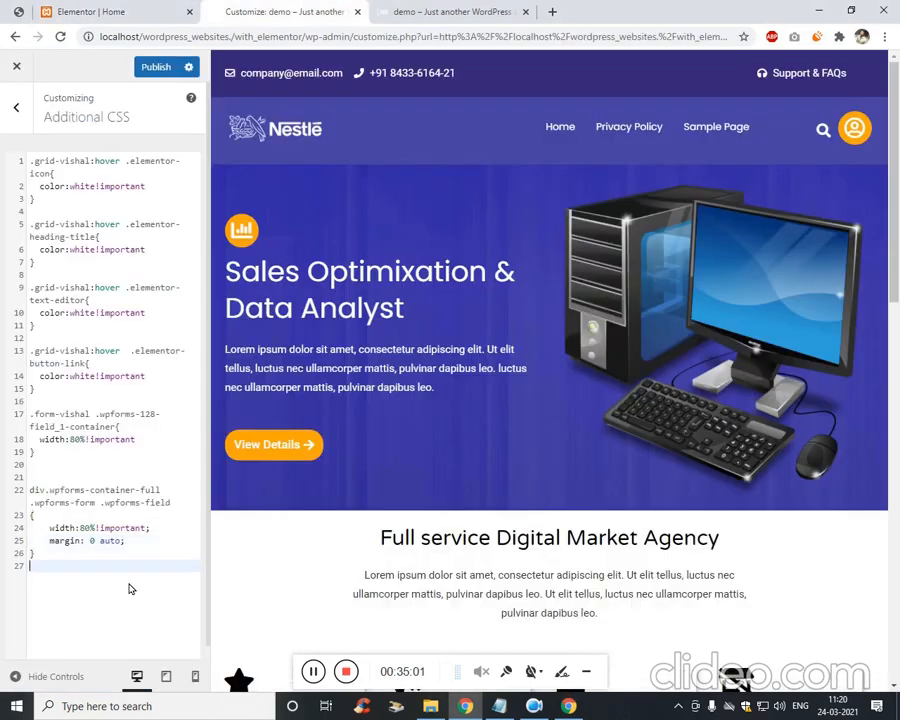
{"action": "type", "text": "div.wpforms-container-full .wpforms-form .wpforms-submit-container {   padding: 10px 0 0 0;   clear: both;   position: relative;   margin: 0 auto;   width: 80%;   text-align: center;   /* background: #f00; */ }"}
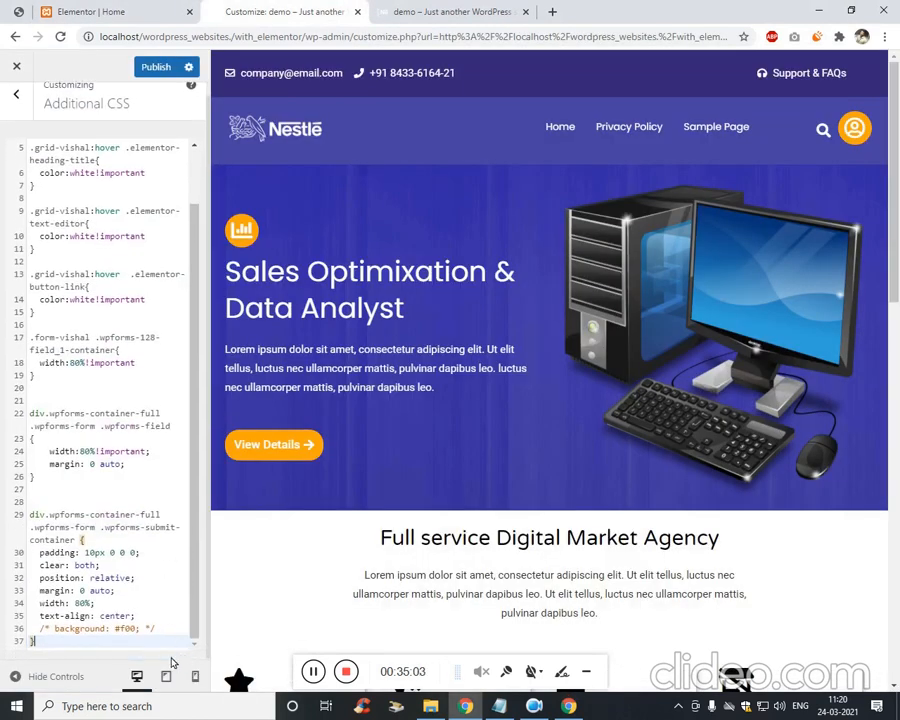
Mark the field rule's margin 0 auto as !important.
{"action": "left_click", "coordinate": [98, 451]}
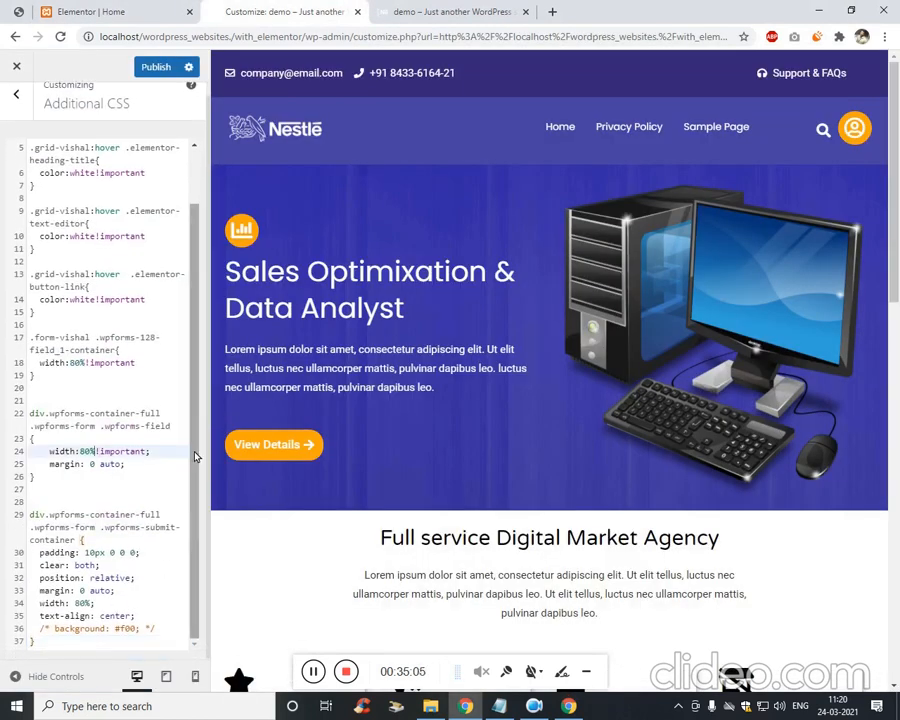
{"action": "key", "text": "ctrl+shift+Right"}
{"action": "key", "text": "ctrl+c"}
{"action": "key", "text": "Right"}
{"action": "key", "text": "Right"}
{"action": "key", "text": "Down"}
{"action": "key", "text": "Left"}
{"action": "key", "text": "ctrl+v"}
Add !important to the submit container's 80% width and 0 auto margin.
{"action": "key", "text": "Down"}
{"action": "key", "text": "Down"}
{"action": "key", "text": "Down"}
{"action": "key", "text": "Down"}
{"action": "key", "text": "Down"}
{"action": "key", "text": "Down"}
{"action": "key", "text": "Down"}
{"action": "key", "text": "Down"}
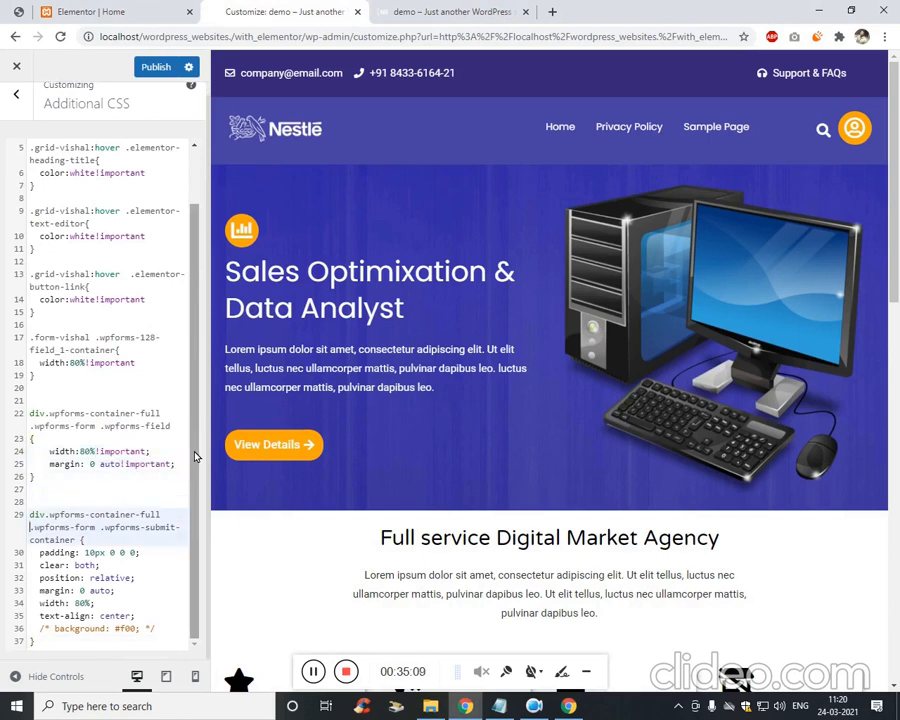
{"action": "key", "text": "Down"}
{"action": "key", "text": "Down"}
{"action": "key", "text": "Down"}
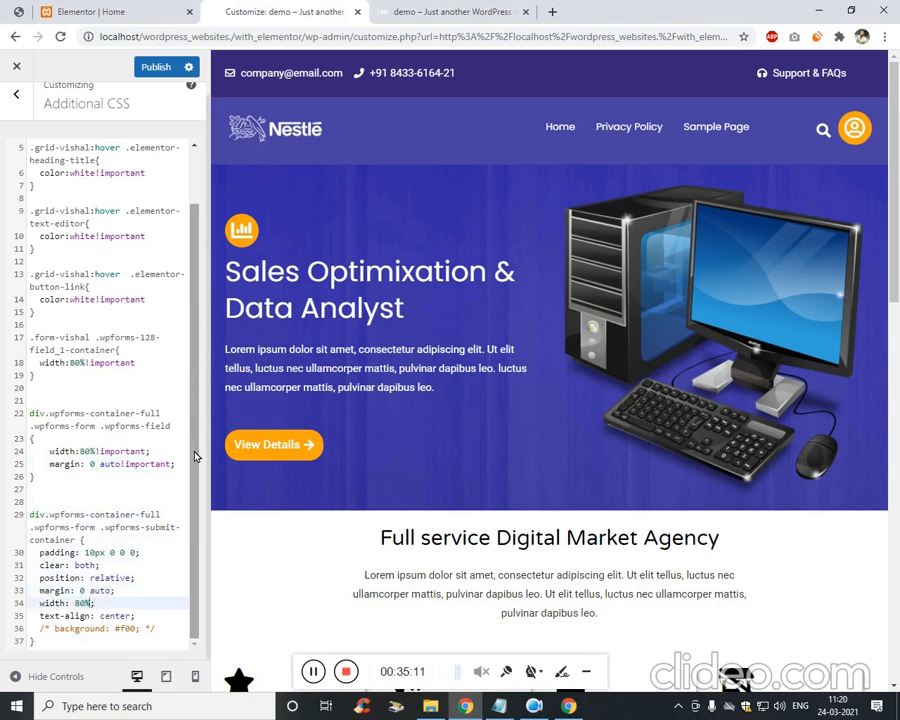
{"action": "key", "text": "Left"}
{"action": "key", "text": "ctrl+v"}
{"action": "key", "text": "Up"}
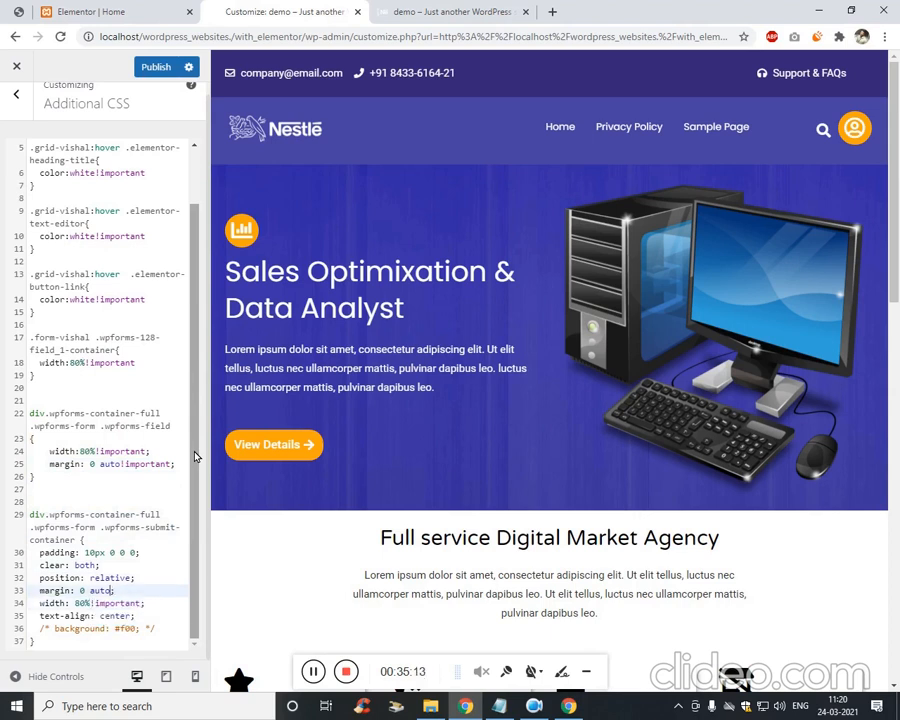
{"action": "key", "text": "Left"}
{"action": "key", "text": "ctrl+v"}
{"action": "left_click", "coordinate": [422, 8]}
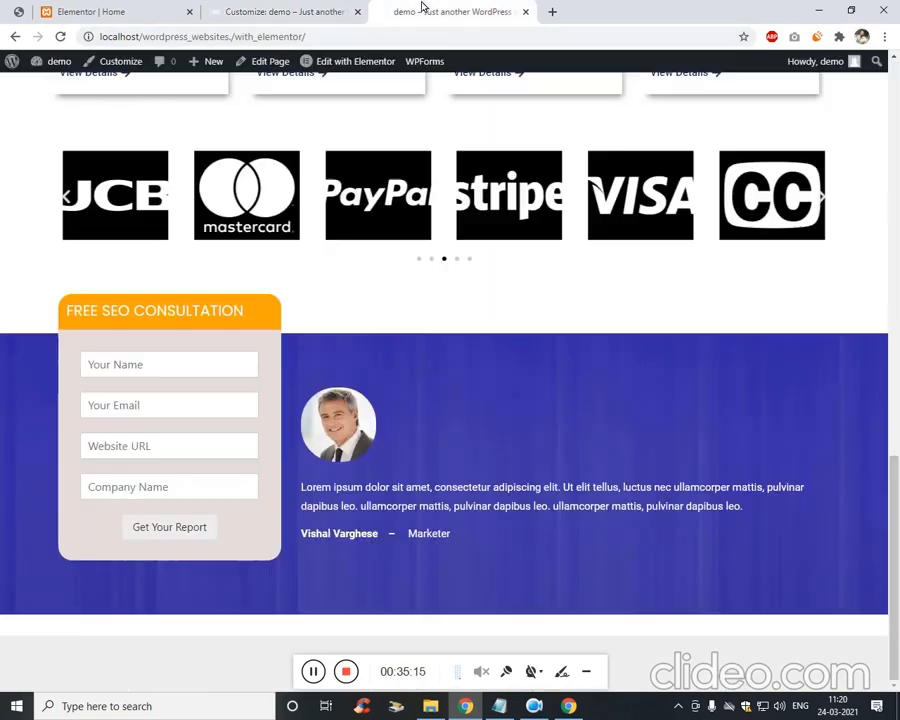
Reload the live page and inspect the Get Your Report button's styles in DevTools.
{"action": "left_click", "coordinate": [420, 38]}
{"action": "key", "text": "Return"}
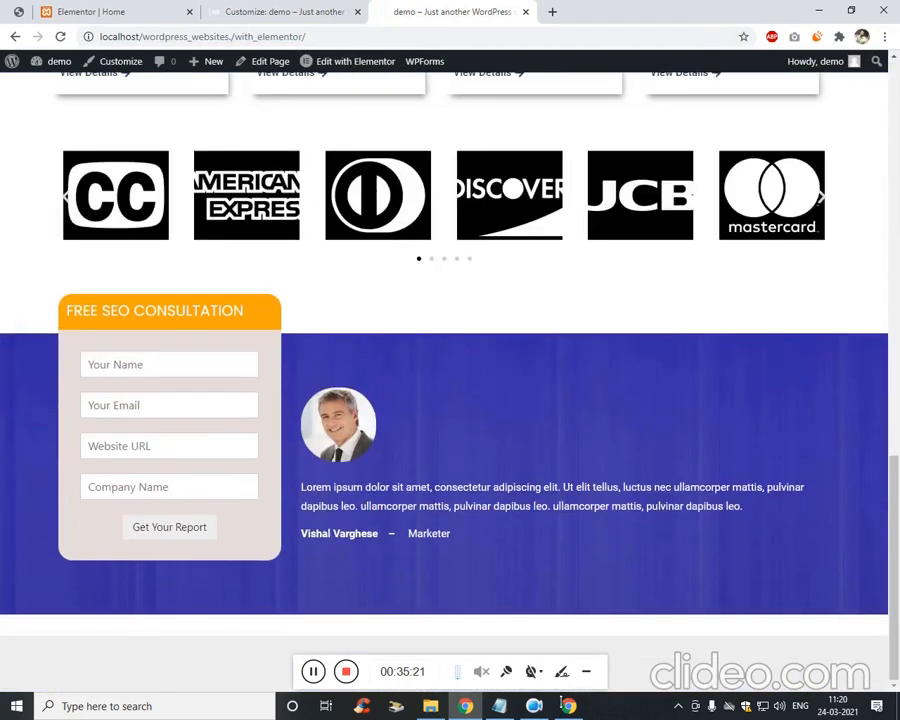
{"action": "key", "text": "ctrl+shift+i"}
{"action": "left_click", "coordinate": [592, 75]}
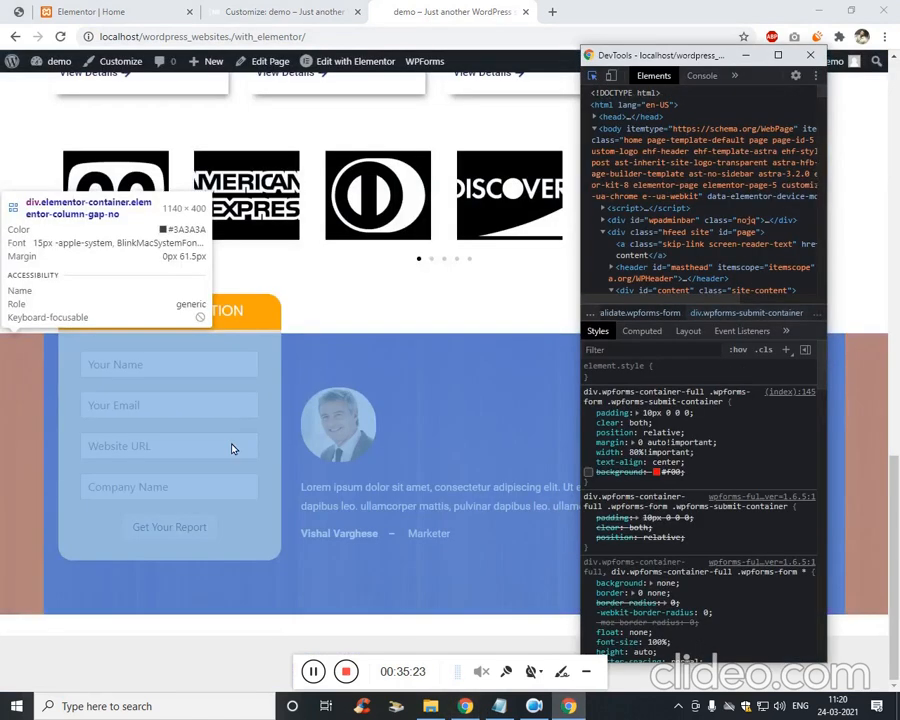
{"action": "left_click", "coordinate": [206, 530]}
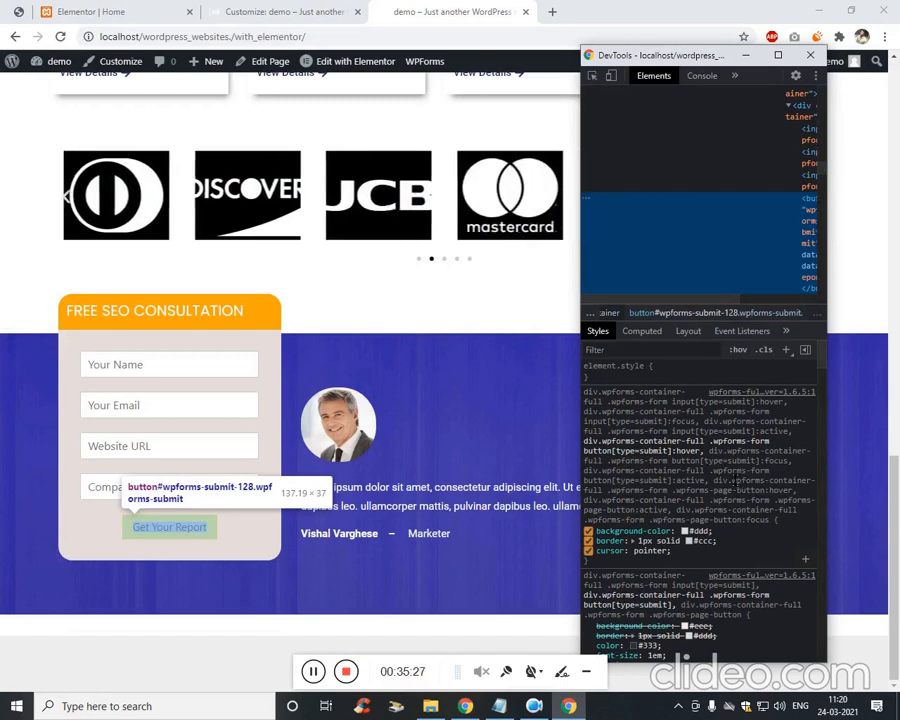
{"action": "scroll", "coordinate": [703, 560], "scroll_direction": "down", "scroll_amount": 2}
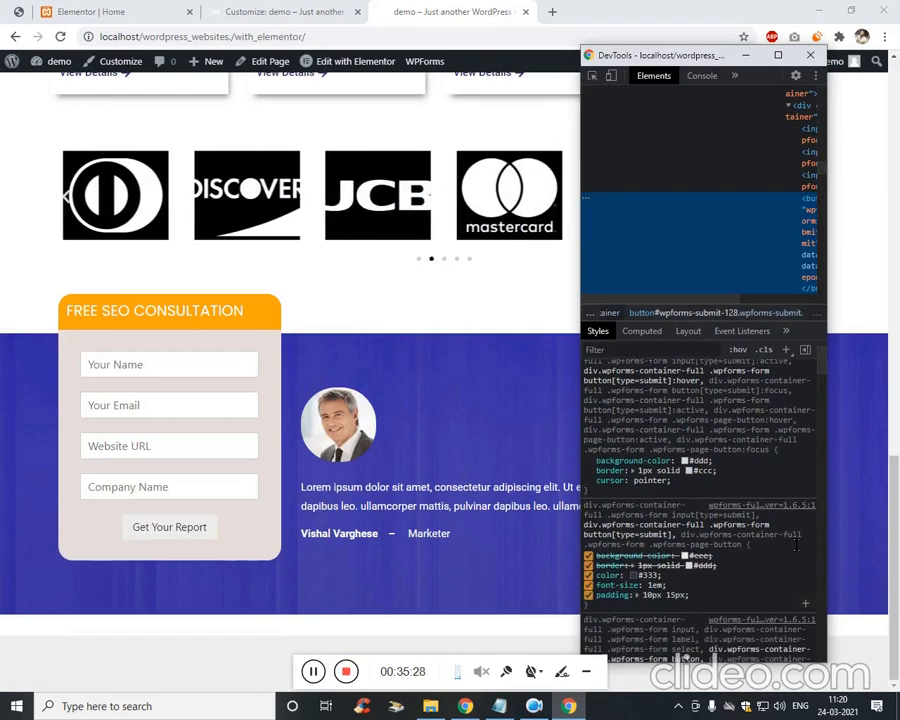
{"action": "left_click", "coordinate": [712, 580]}
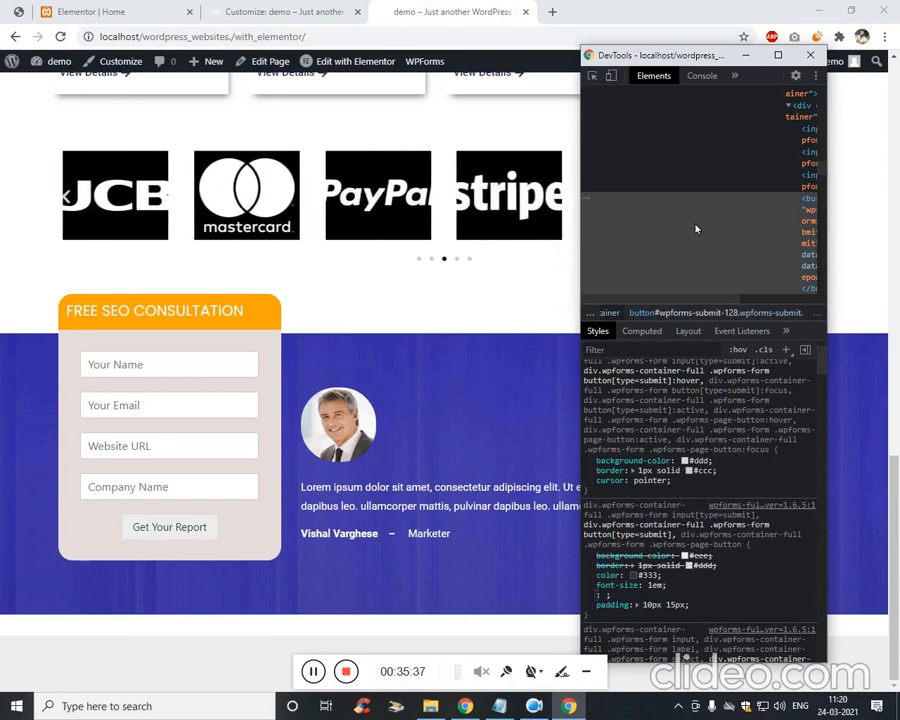
Inspect the element wrapping the consultation form and review its markup.
{"action": "left_click", "coordinate": [593, 76]}
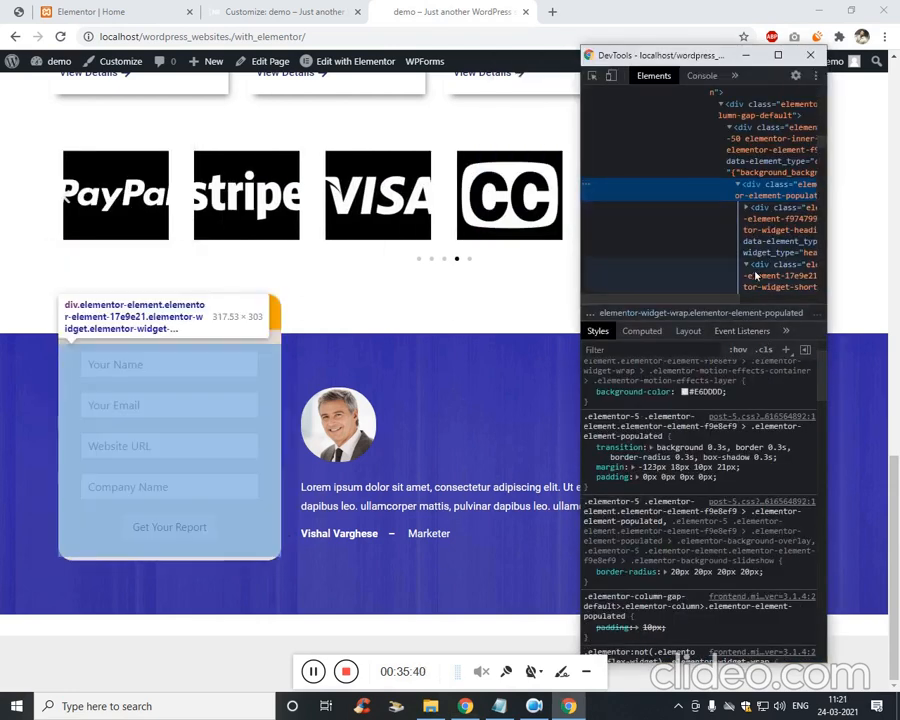
{"action": "left_click", "coordinate": [274, 302]}
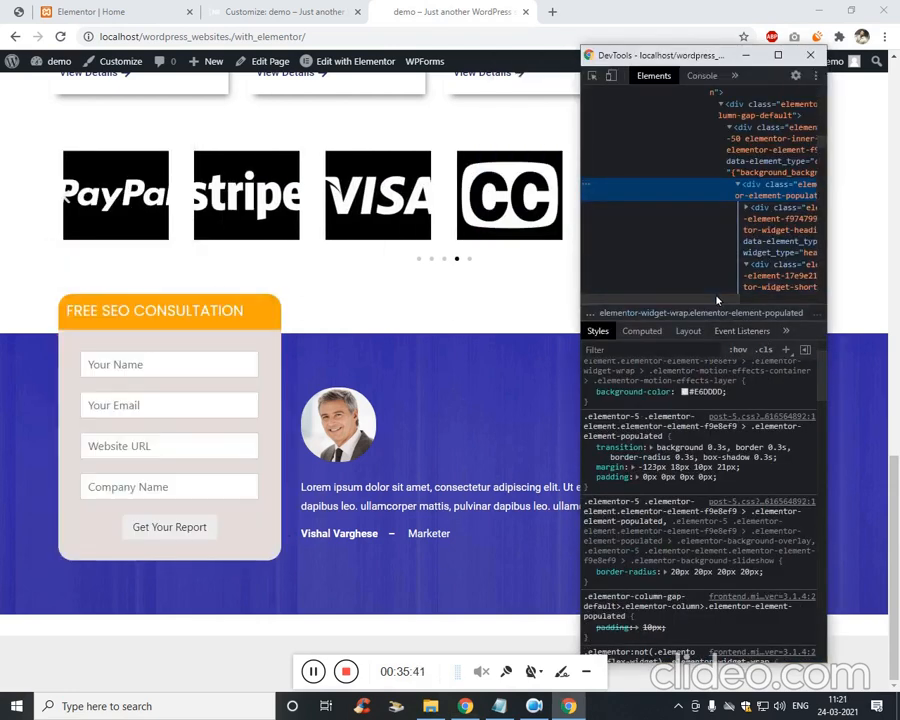
{"action": "left_click_drag", "start_coordinate": [717, 300], "coordinate": [760, 299]}
{"action": "scroll", "coordinate": [729, 212], "scroll_direction": "up", "scroll_amount": 1}
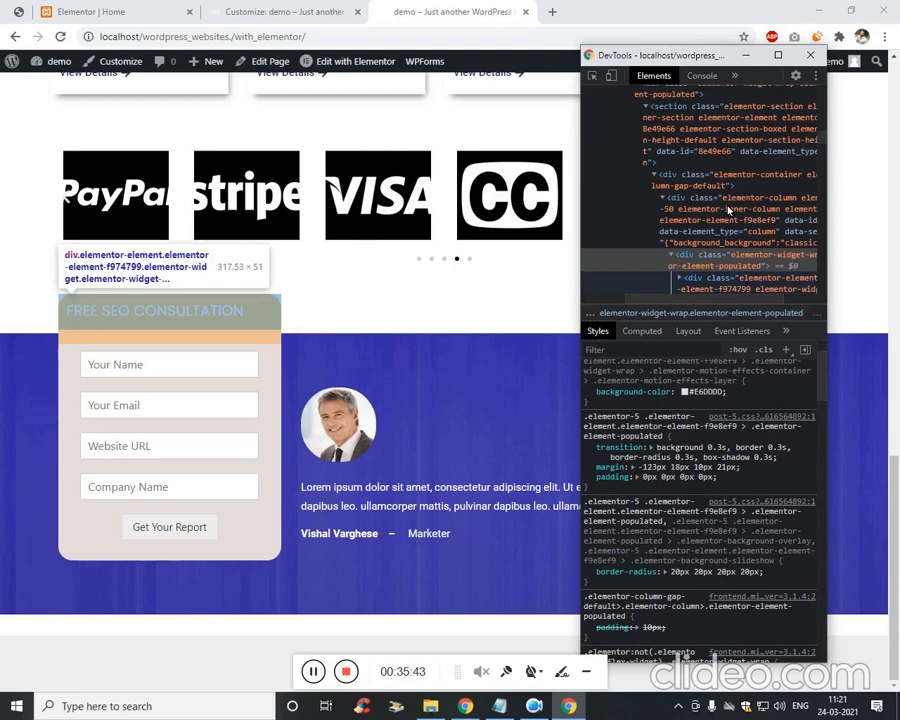
{"action": "scroll", "coordinate": [729, 210], "scroll_direction": "up", "scroll_amount": 3}
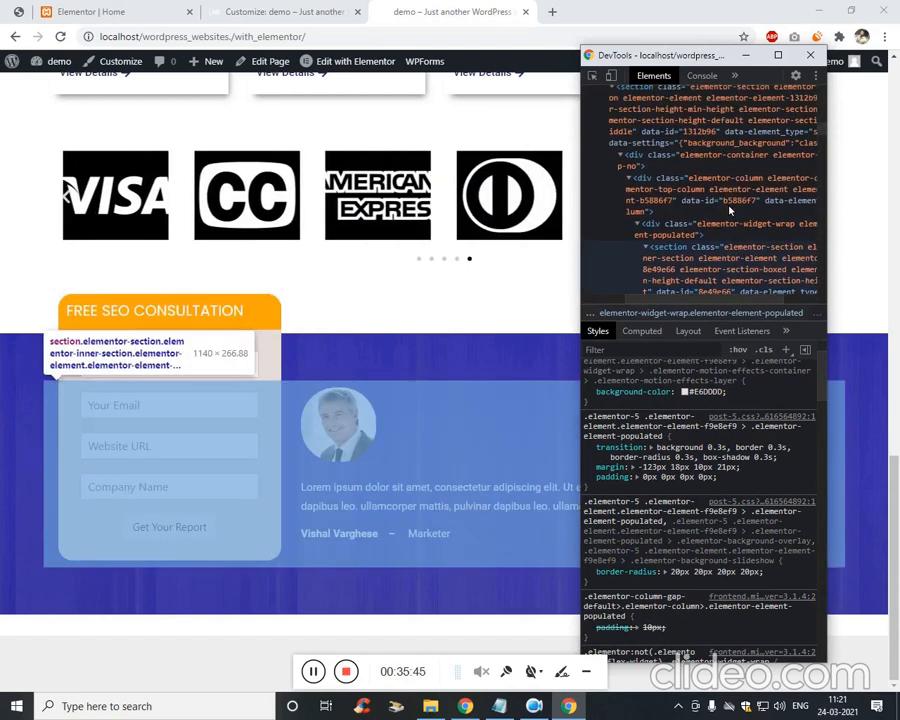
{"action": "scroll", "coordinate": [729, 210], "scroll_direction": "up", "scroll_amount": 2}
{"action": "scroll", "coordinate": [730, 210], "scroll_direction": "down", "scroll_amount": 4}
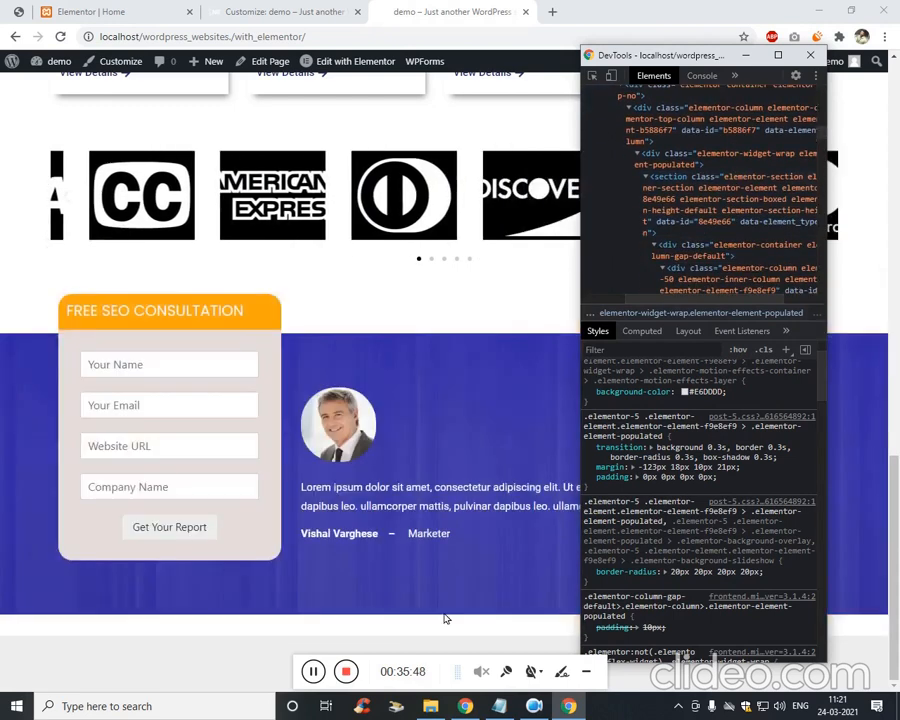
Search the DevTools element tree for the form-vishal class.
{"action": "left_click", "coordinate": [498, 706]}
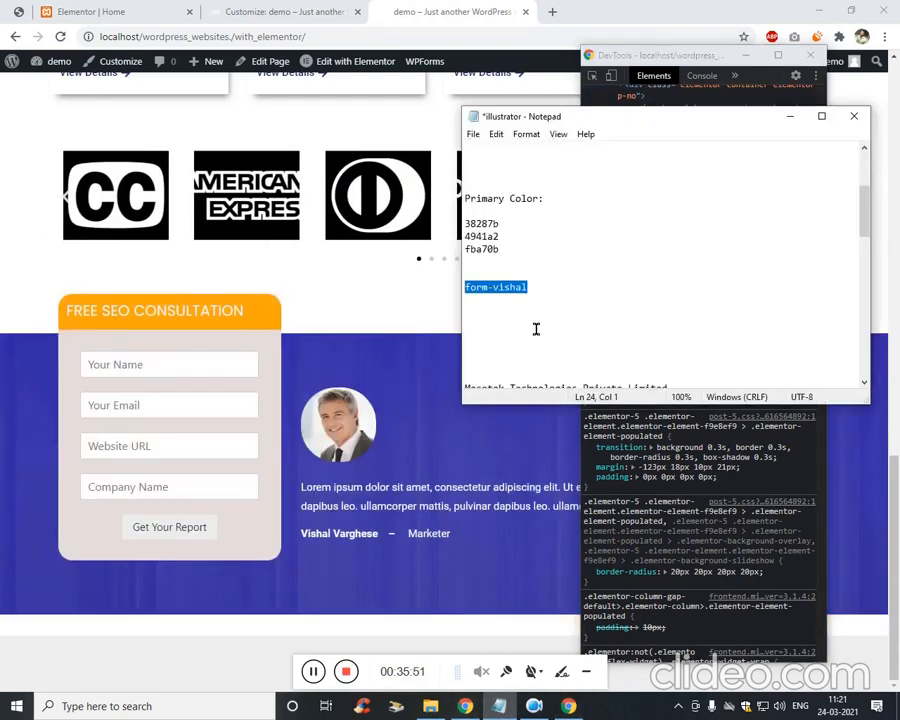
{"action": "left_click", "coordinate": [705, 104]}
{"action": "key", "text": "ctrl+f"}
{"action": "key", "text": "ctrl+v"}
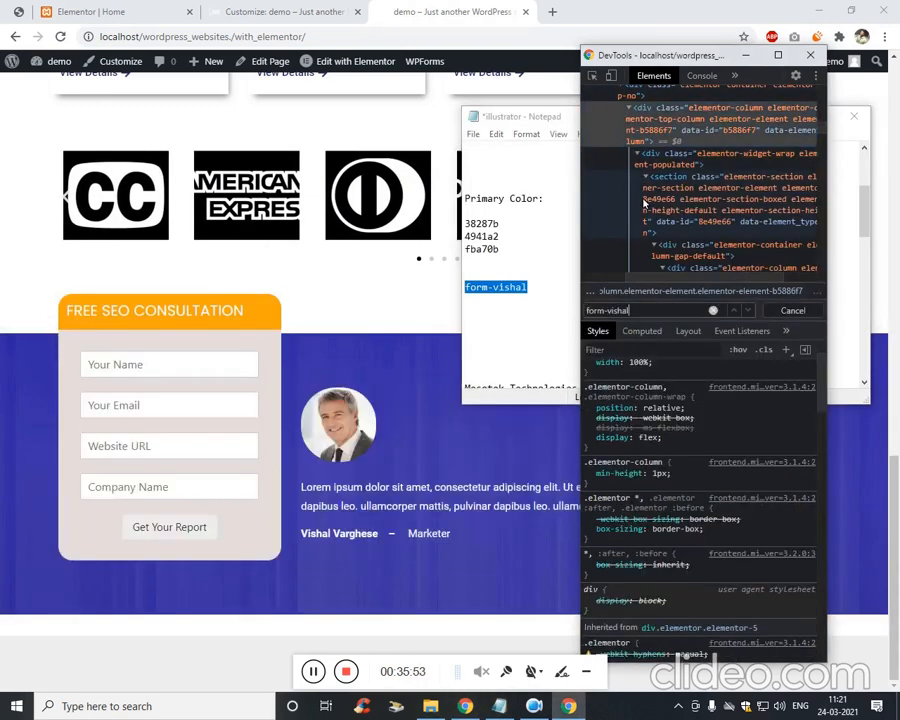
{"action": "key", "text": "Return"}
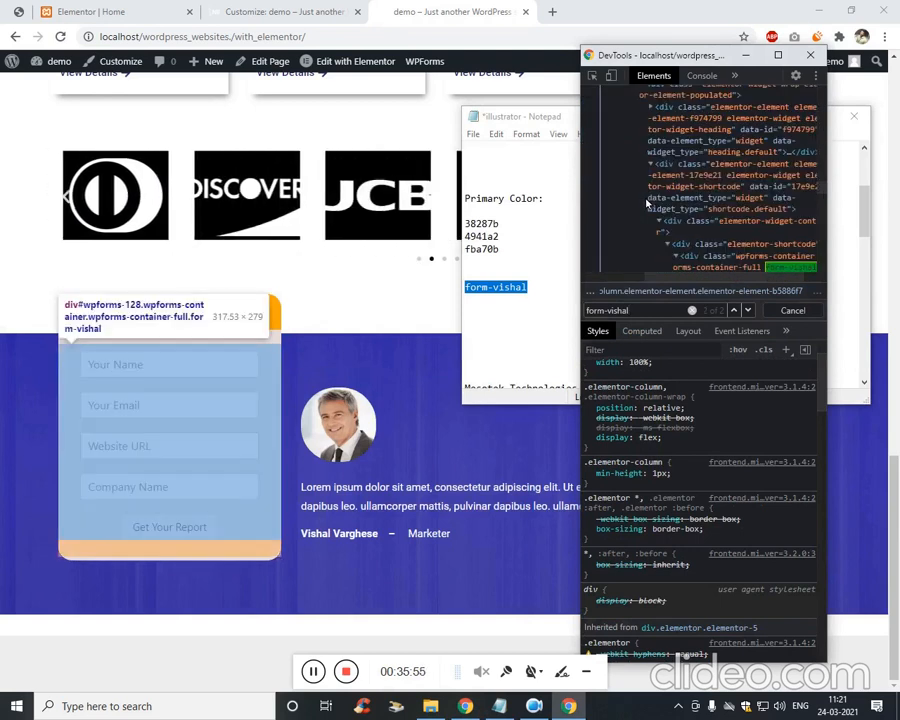
{"action": "scroll", "coordinate": [740, 205], "scroll_direction": "up", "scroll_amount": 2}
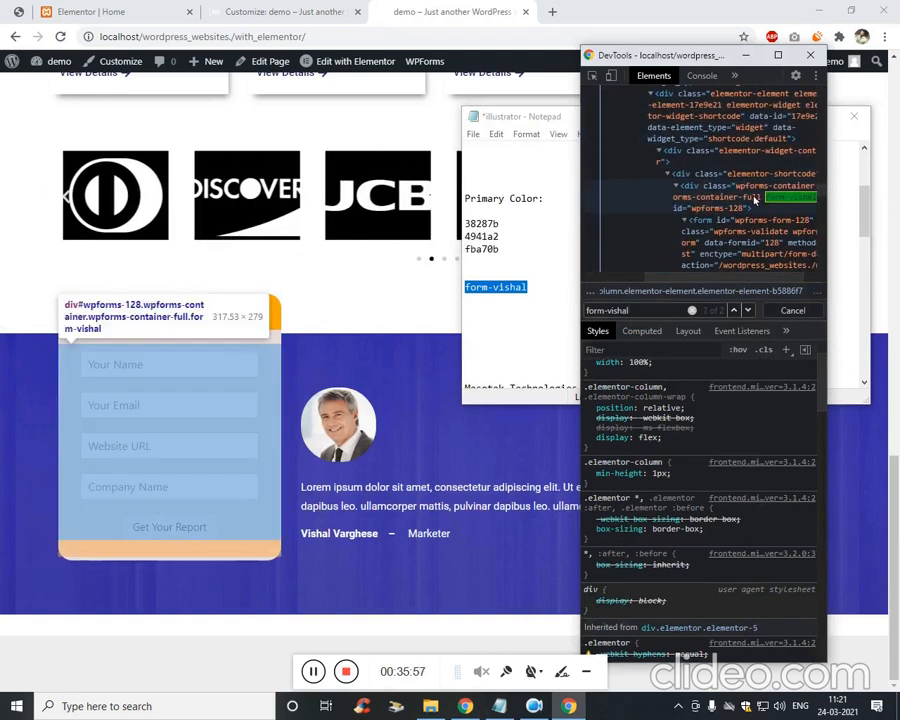
{"action": "scroll", "coordinate": [740, 205], "scroll_direction": "down", "scroll_amount": 3}
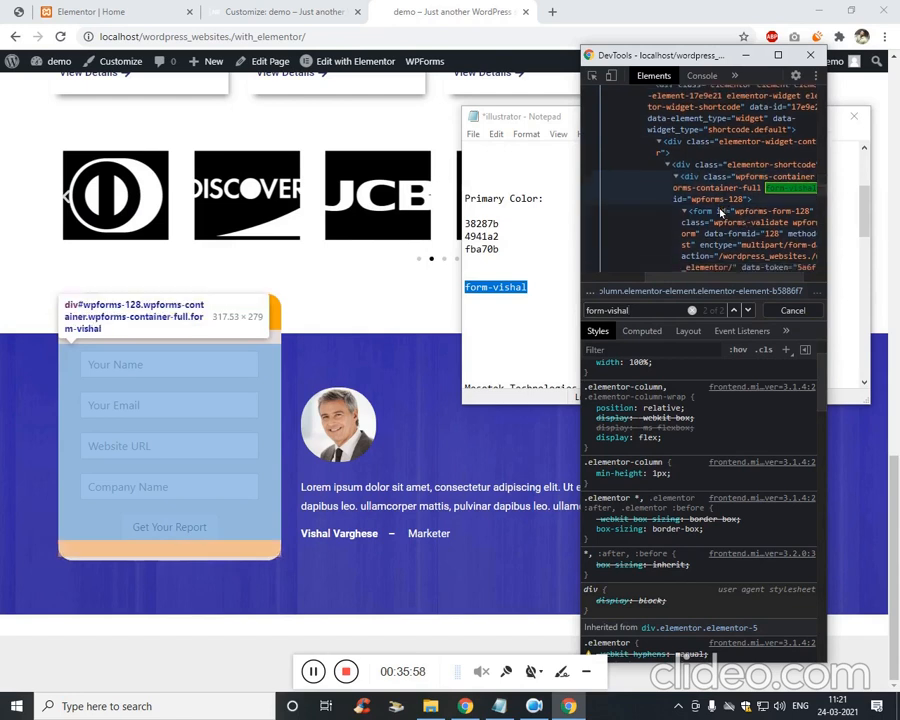
Draft an empty .form-vishal button[type='submit']{ } rule in Notepad.
{"action": "left_click", "coordinate": [576, 309]}
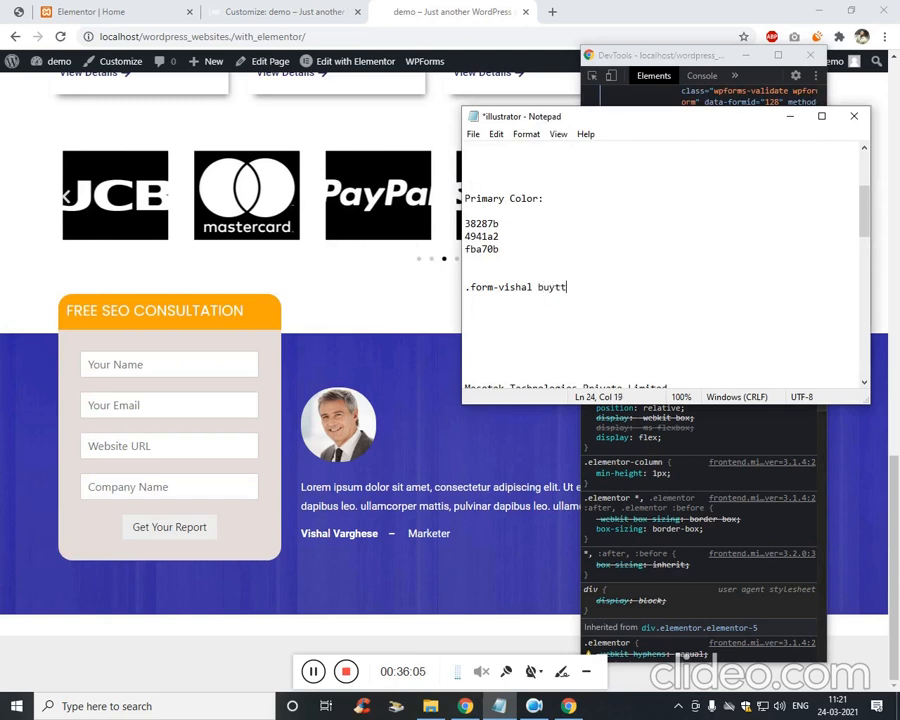
{"action": "type", "text": "on[typ"}
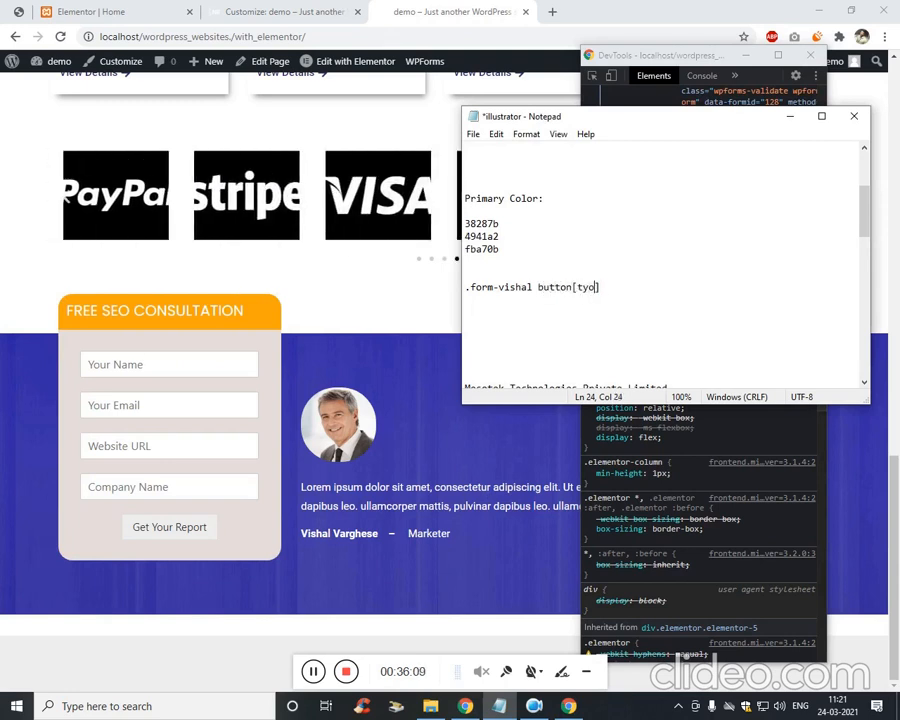
{"action": "type", "text": "=\""}
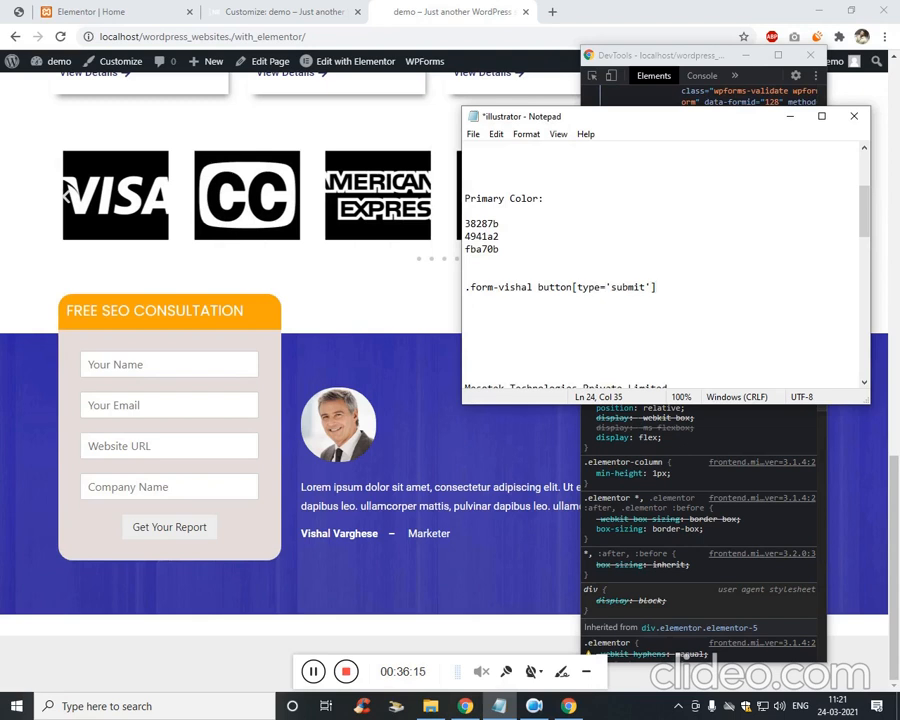
{"action": "key", "text": "Return"}
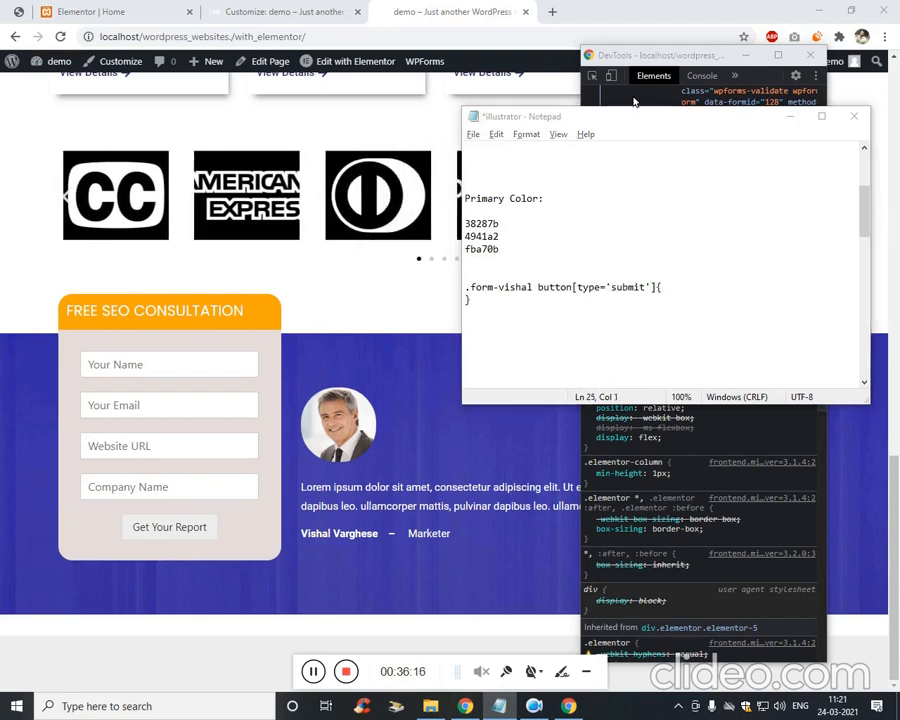
{"action": "left_click", "coordinate": [594, 77]}
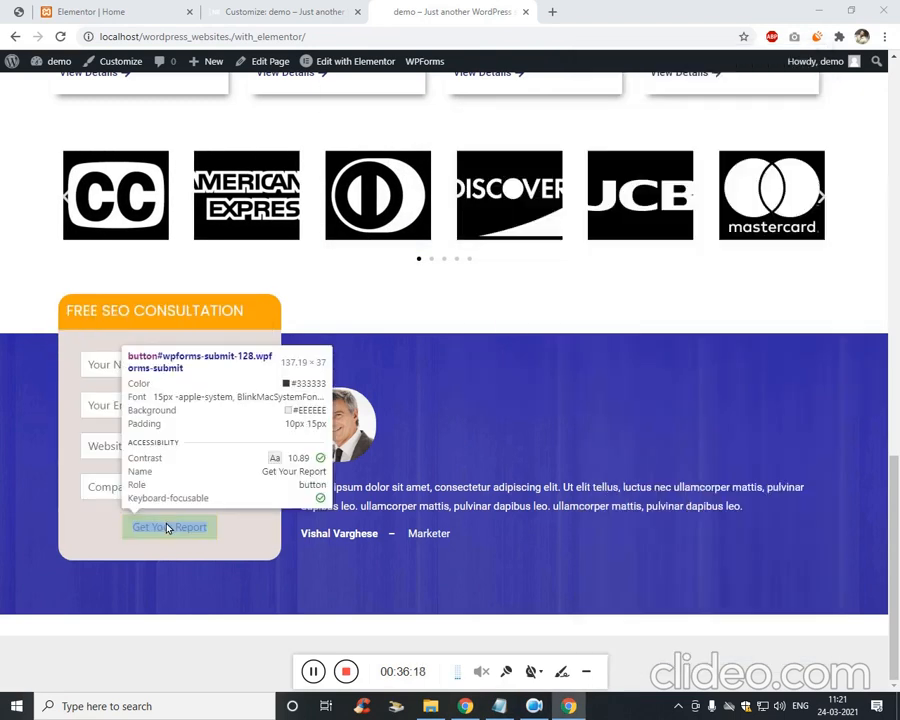
{"action": "left_click", "coordinate": [175, 526]}
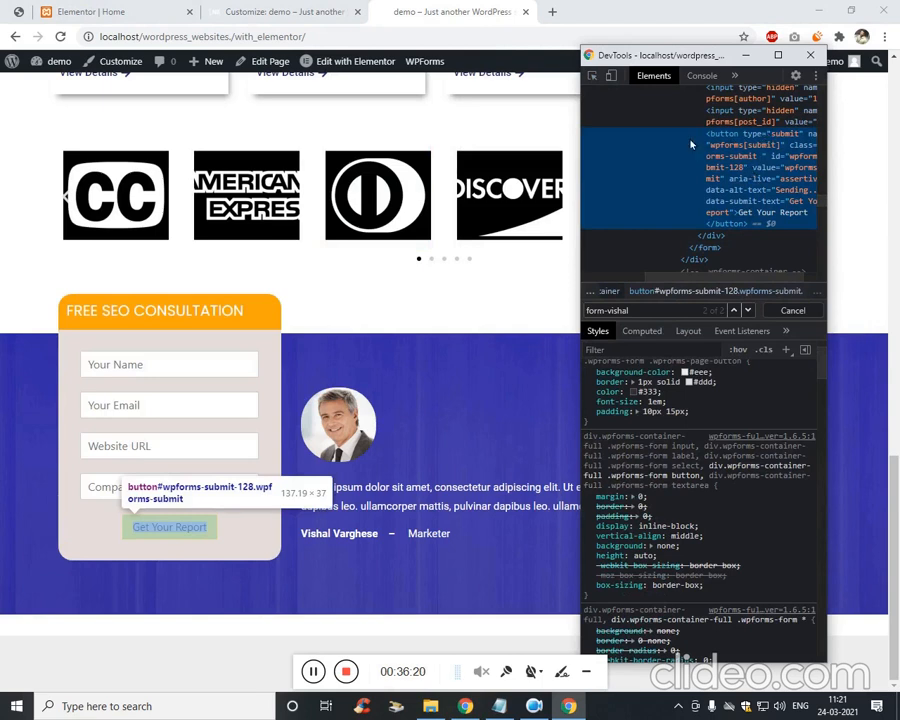
Move to the end of the Customizer's Additional CSS and add blank lines after the last rule.
{"action": "left_click", "coordinate": [88, 10]}
{"action": "left_click", "coordinate": [308, 8]}
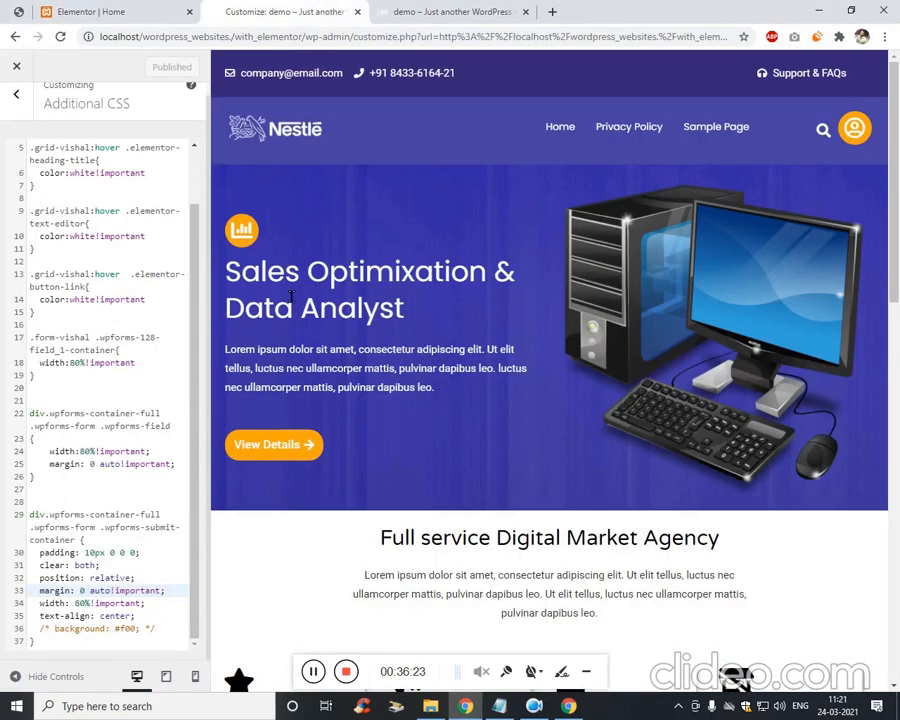
{"action": "left_click", "coordinate": [101, 649]}
{"action": "key", "text": "Return"}
{"action": "key", "text": "Return"}
{"action": "key", "text": "Return"}
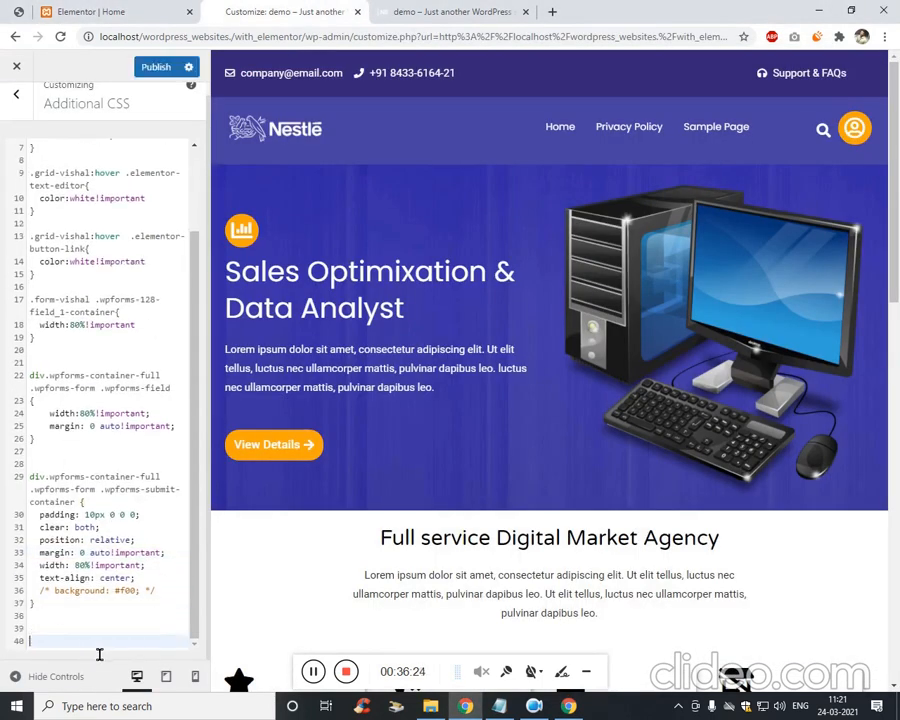
Copy the empty .form-vishal button[type='submit']{ } rule from Notepad into Additional CSS.
{"action": "left_click", "coordinate": [499, 706]}
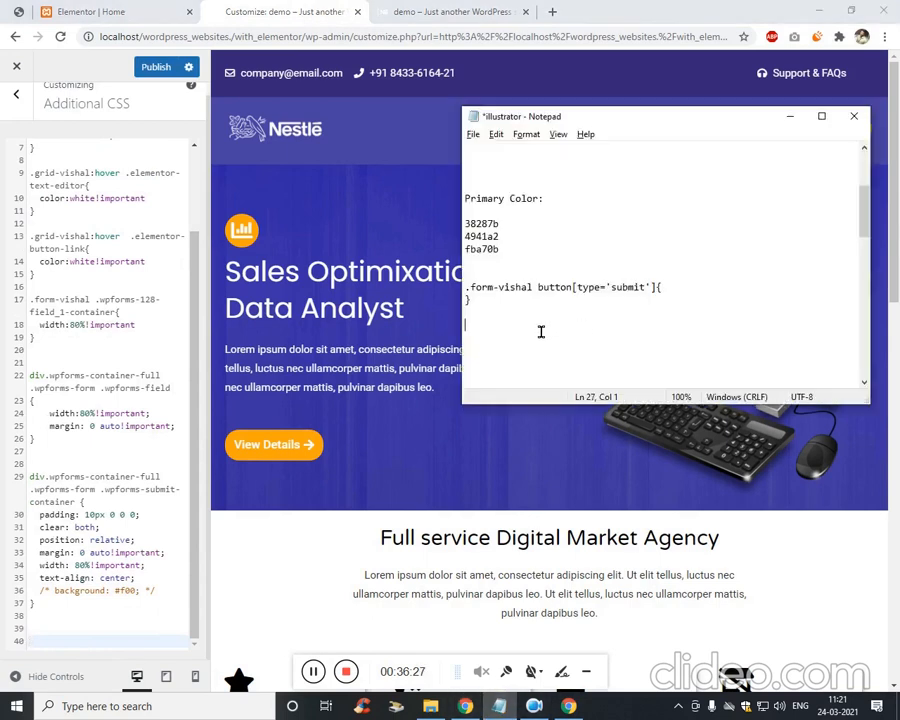
{"action": "left_click_drag", "start_coordinate": [540, 330], "coordinate": [466, 292]}
{"action": "key", "text": "ctrl+c"}
{"action": "left_click", "coordinate": [86, 620]}
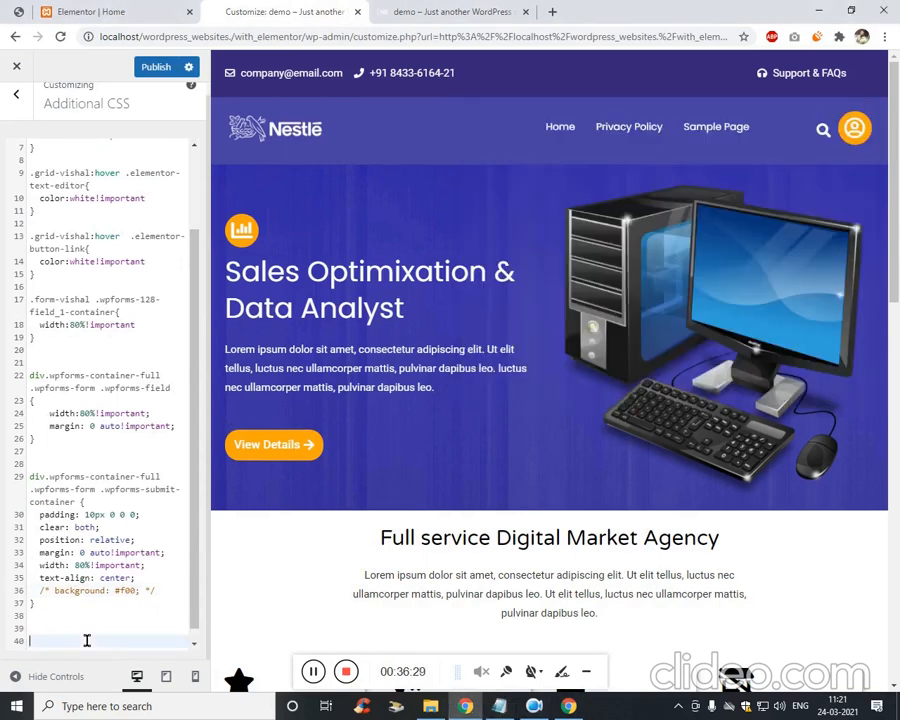
{"action": "key", "text": "ctrl+v"}
{"action": "left_click", "coordinate": [164, 590]}
{"action": "key", "text": "Return"}
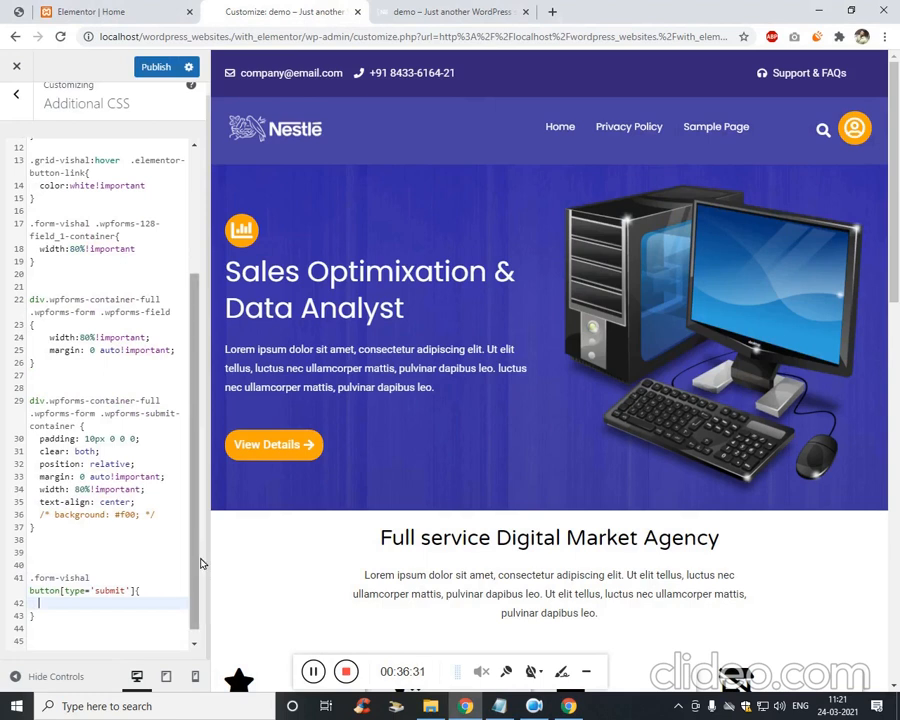
{"action": "left_click", "coordinate": [568, 706]}
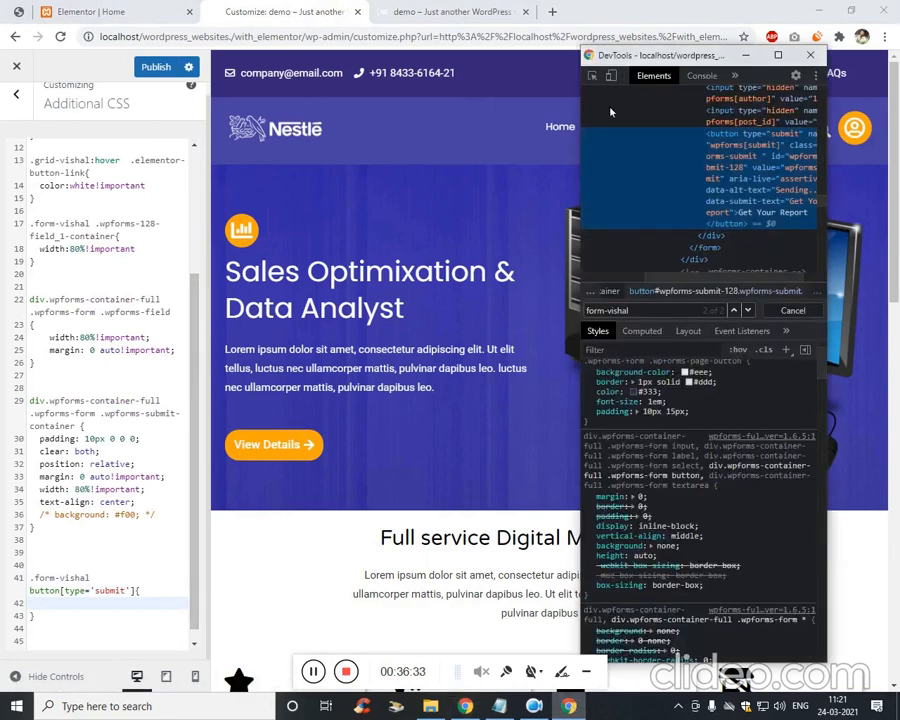
{"action": "left_click", "coordinate": [592, 76]}
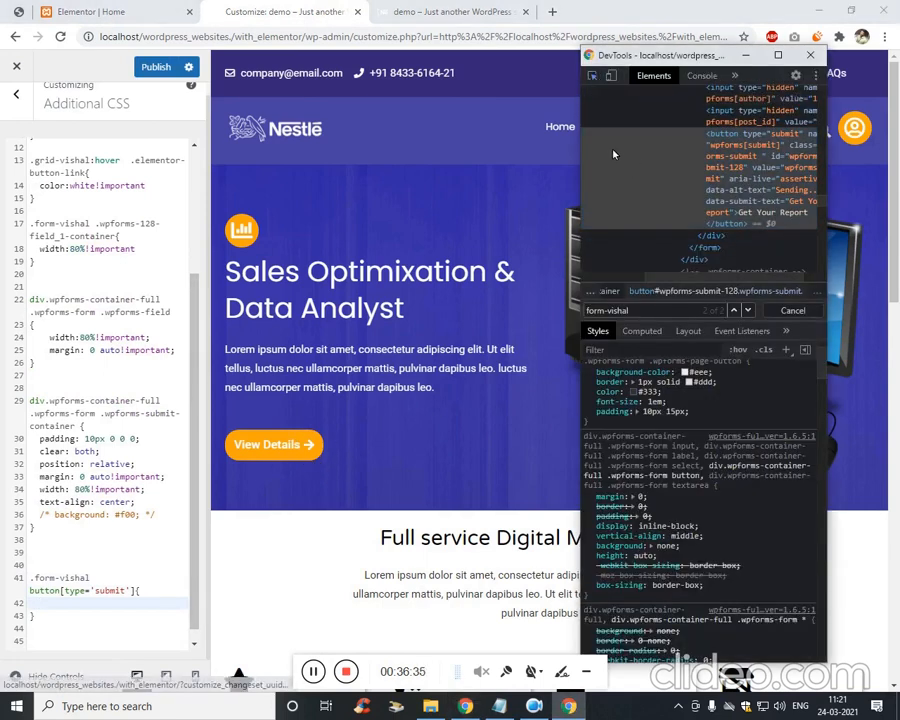
In DevTools, select the Get Your Report button on the live page for inspection.
{"action": "left_click", "coordinate": [690, 382]}
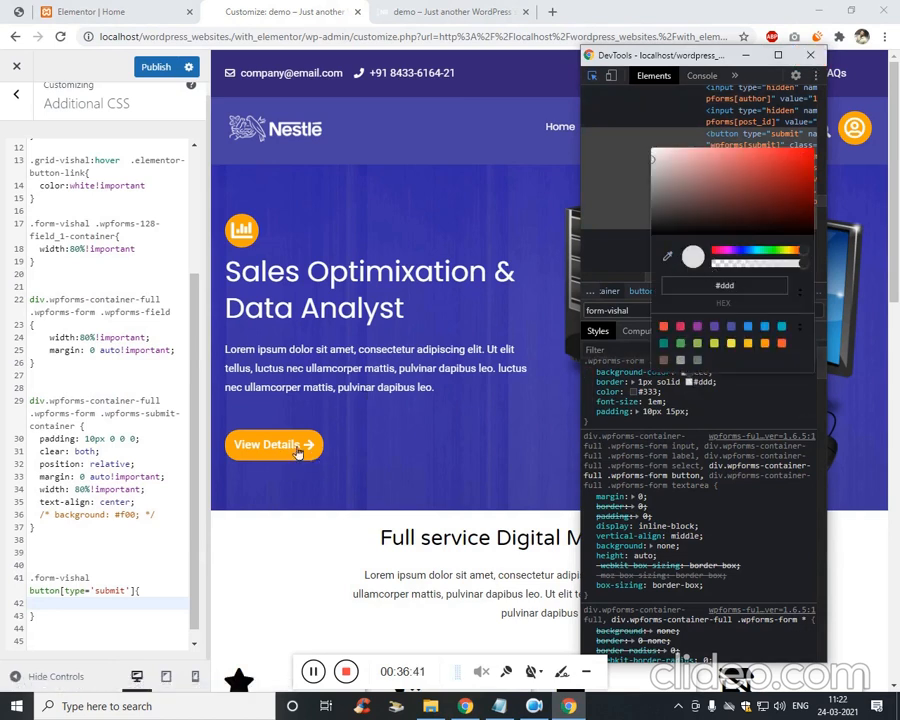
{"action": "left_click", "coordinate": [474, 8]}
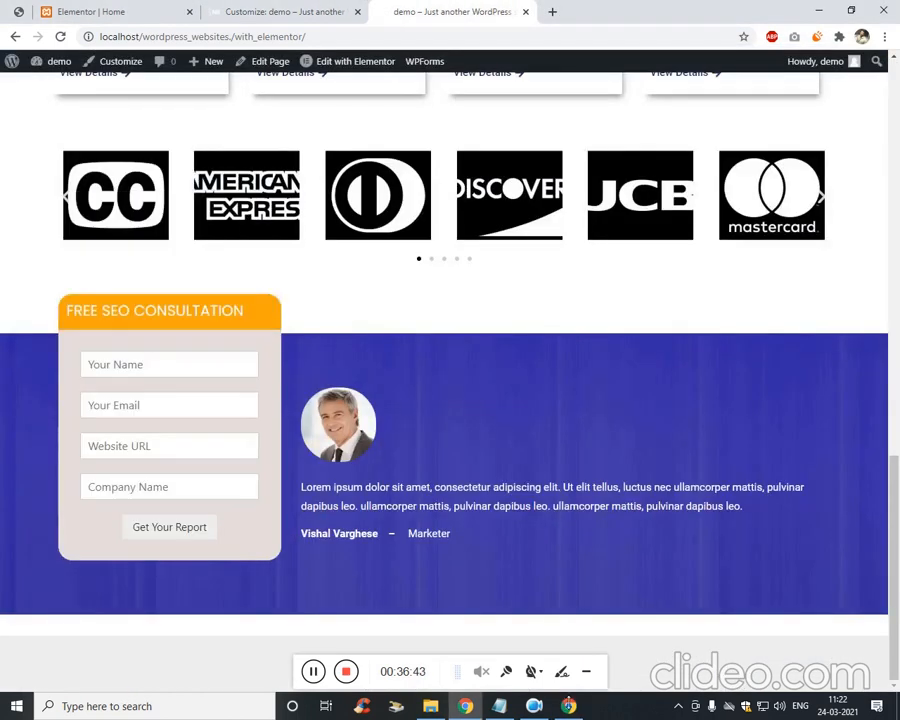
{"action": "left_click", "coordinate": [569, 706]}
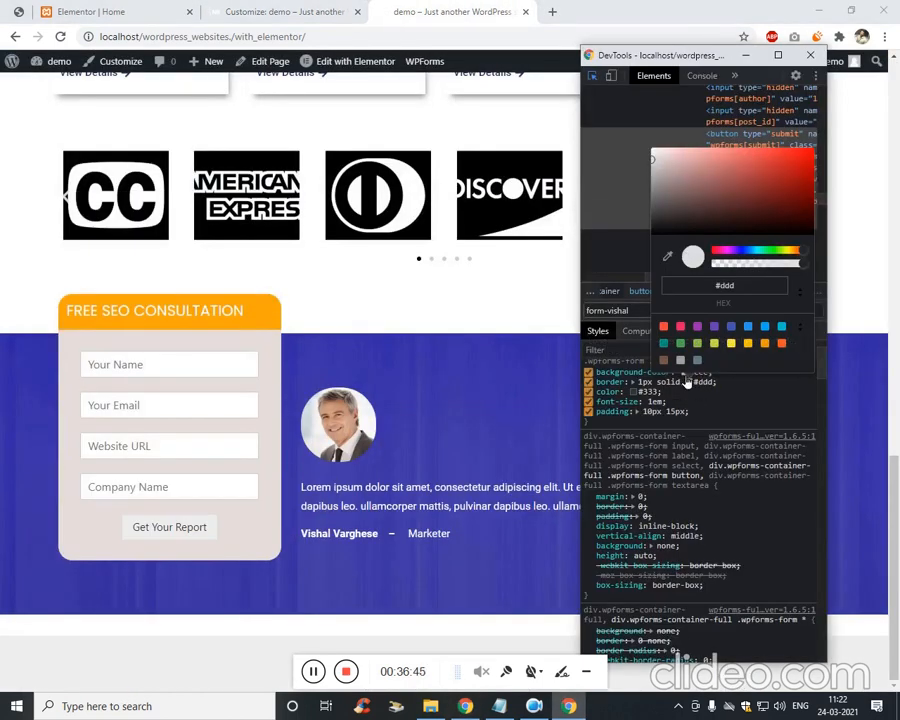
{"action": "left_click", "coordinate": [719, 411]}
{"action": "left_click", "coordinate": [719, 411]}
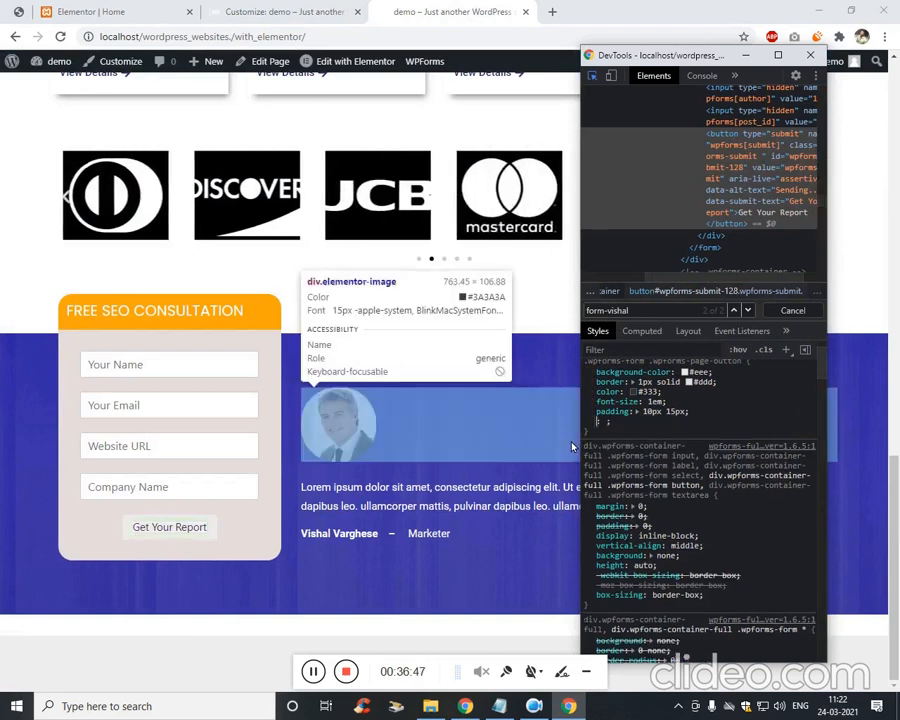
{"action": "scroll", "coordinate": [568, 300], "scroll_direction": "up", "scroll_amount": 3}
{"action": "scroll", "coordinate": [420, 190], "scroll_direction": "down", "scroll_amount": 3}
{"action": "left_click", "coordinate": [592, 77]}
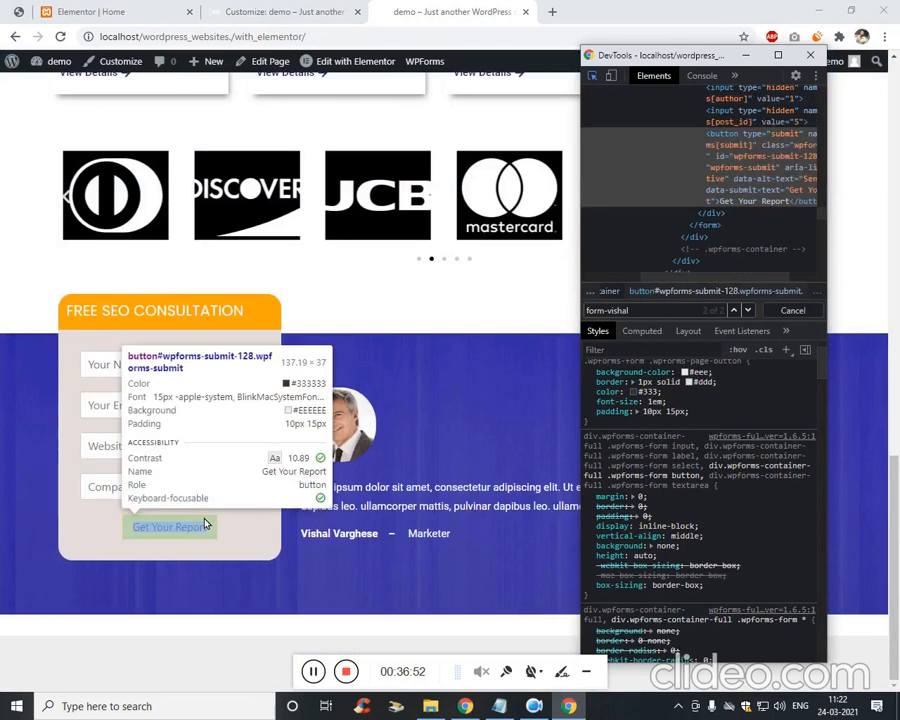
{"action": "left_click", "coordinate": [205, 523]}
Give the button an inline orange background sampled from the heading and white text colour.
{"action": "scroll", "coordinate": [703, 377], "scroll_direction": "up", "scroll_amount": 1}
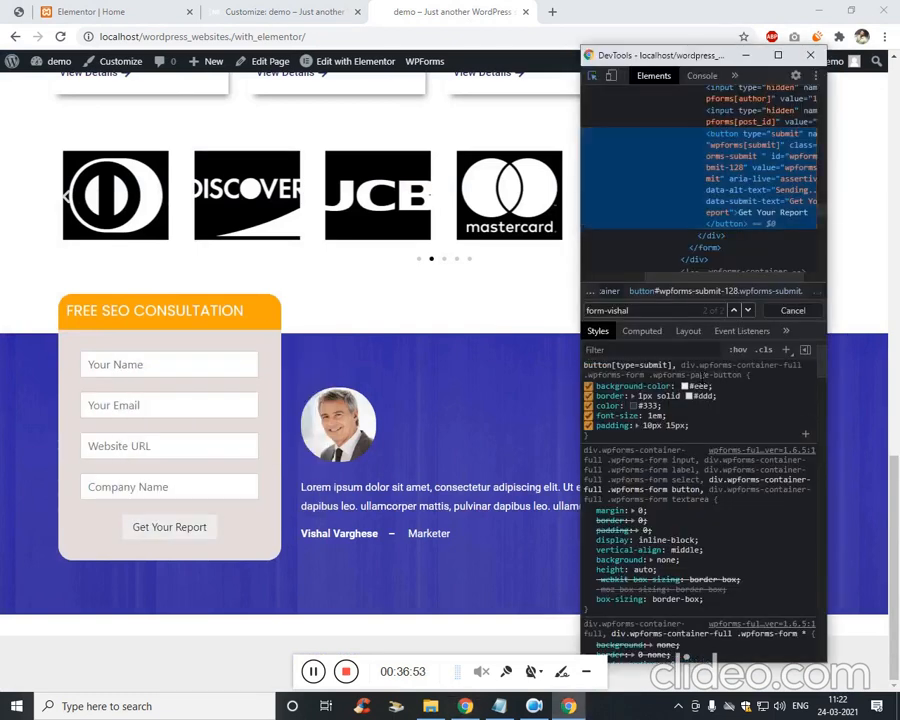
{"action": "scroll", "coordinate": [688, 375], "scroll_direction": "up", "scroll_amount": 2}
{"action": "left_click", "coordinate": [688, 375]}
{"action": "type", "text": "background:"}
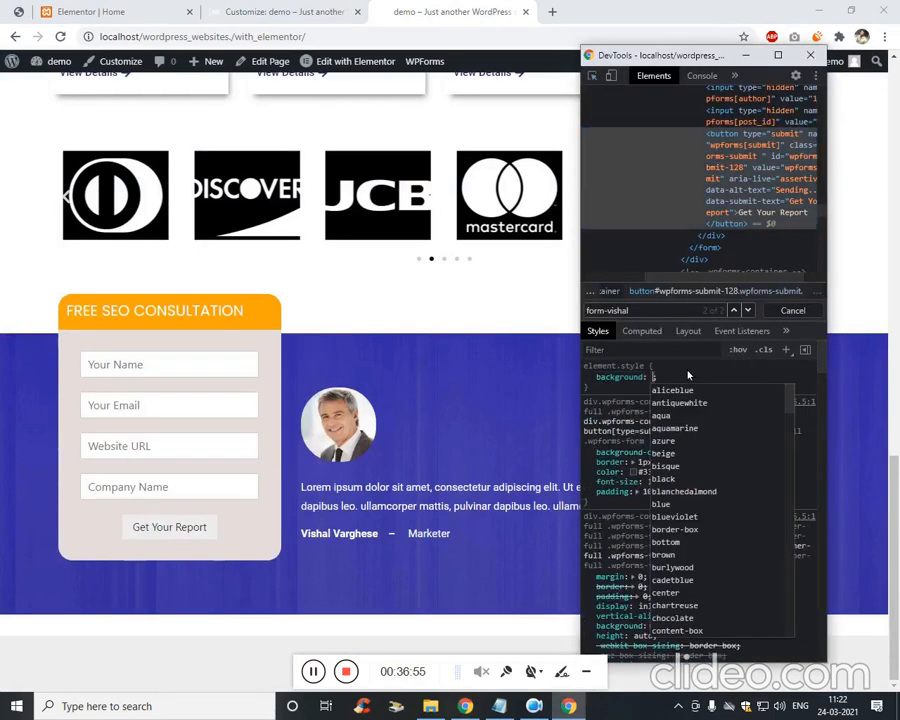
{"action": "type", "text": "red"}
{"action": "key", "text": "Return"}
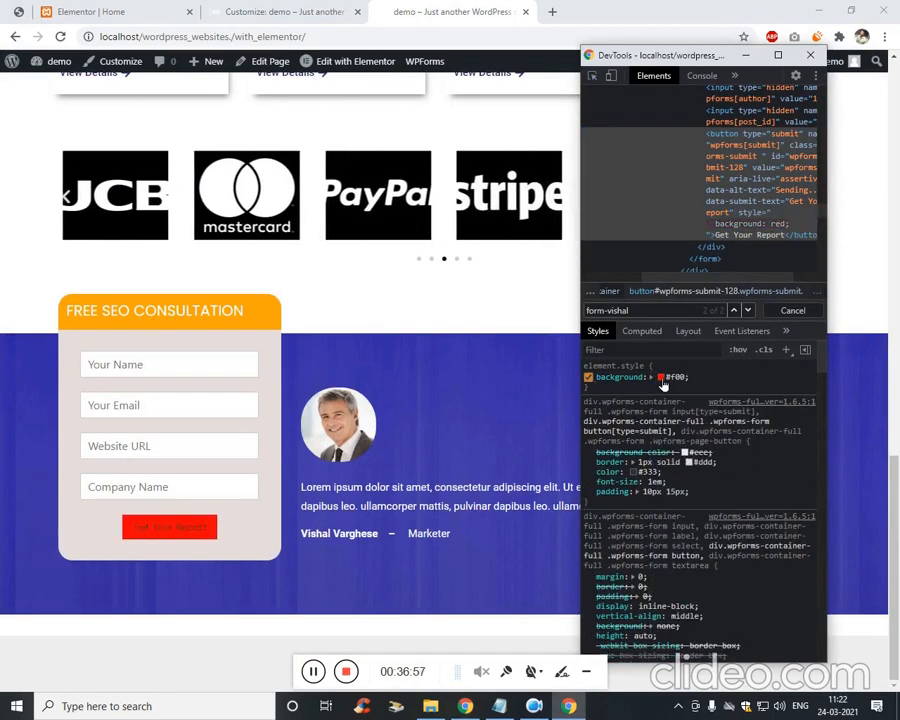
{"action": "left_click", "coordinate": [660, 377]}
{"action": "left_click", "coordinate": [270, 318]}
{"action": "key", "text": "Escape"}
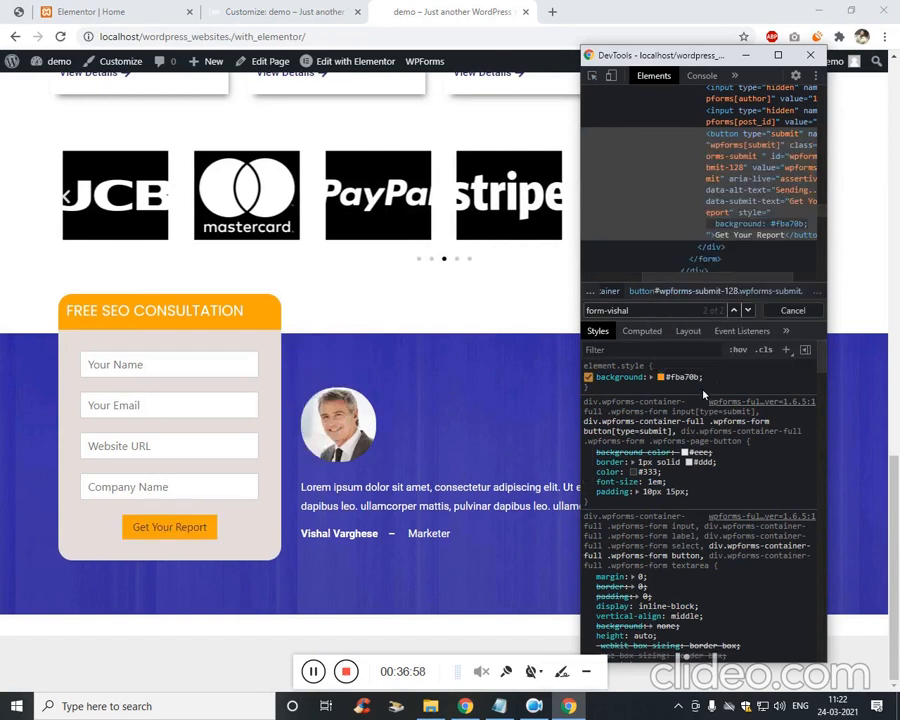
{"action": "left_click", "coordinate": [723, 385]}
{"action": "type", "text": "color: white;"}
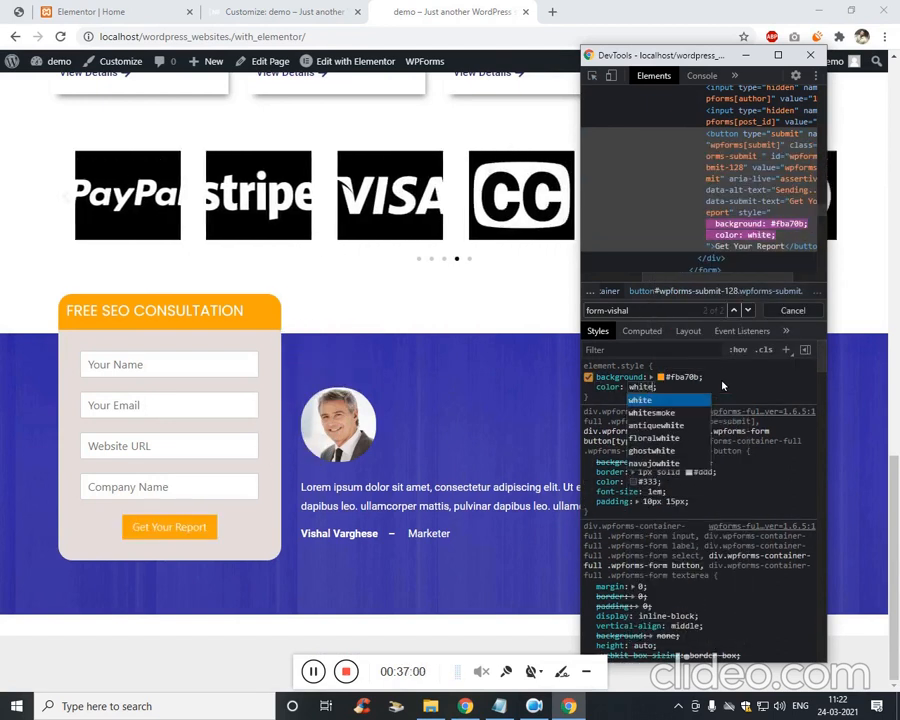
{"action": "key", "text": "Return"}
Add an inline font-size of 18px to the Get Your Report button.
{"action": "left_click", "coordinate": [20, 10]}
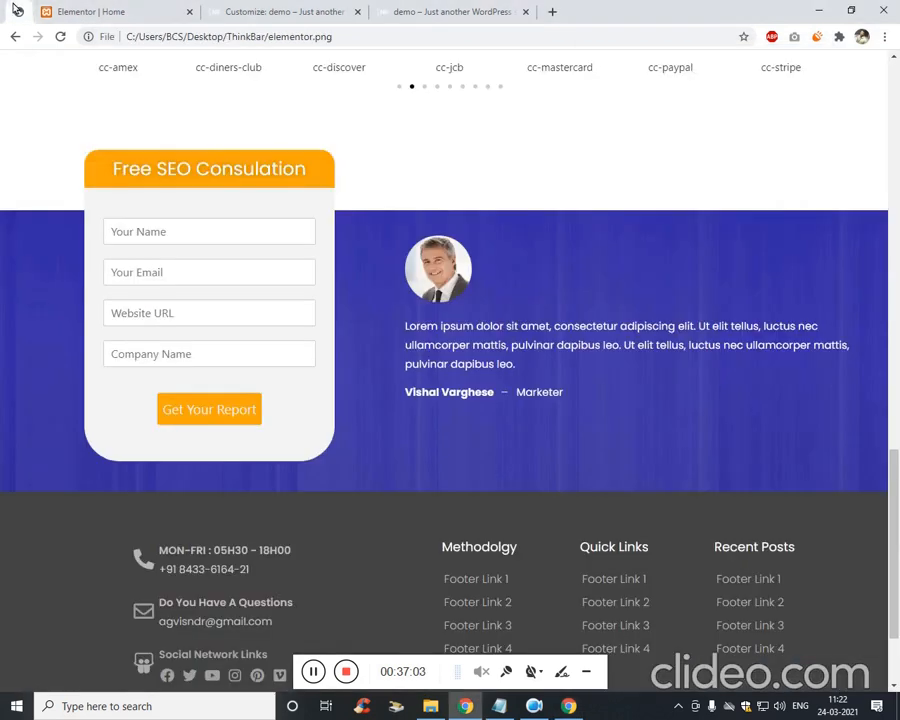
{"action": "left_click", "coordinate": [100, 10]}
{"action": "left_click", "coordinate": [290, 11]}
{"action": "left_click", "coordinate": [443, 11]}
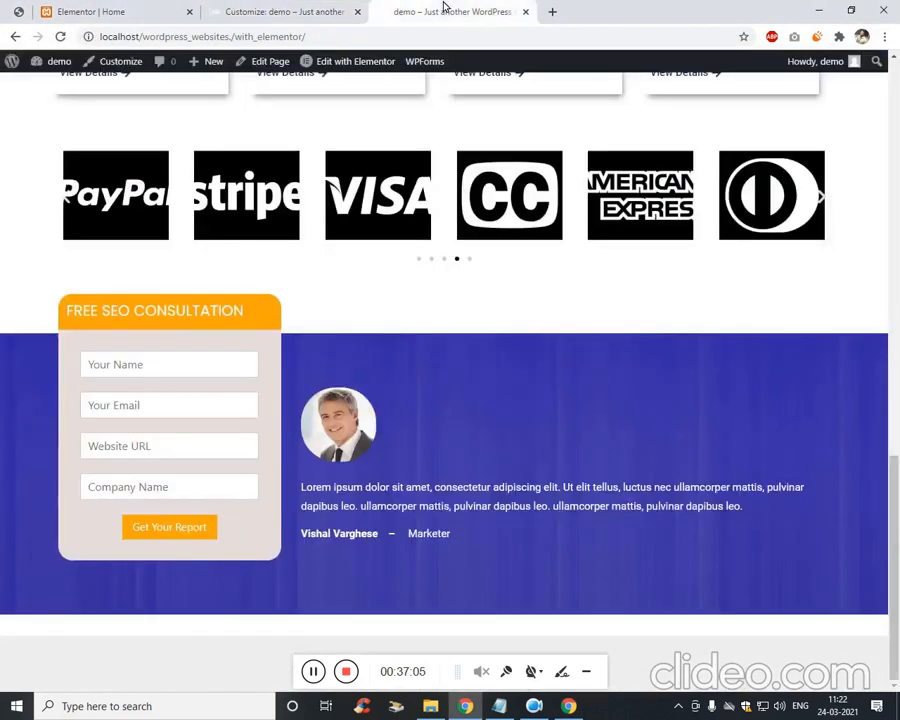
{"action": "left_click", "coordinate": [568, 706]}
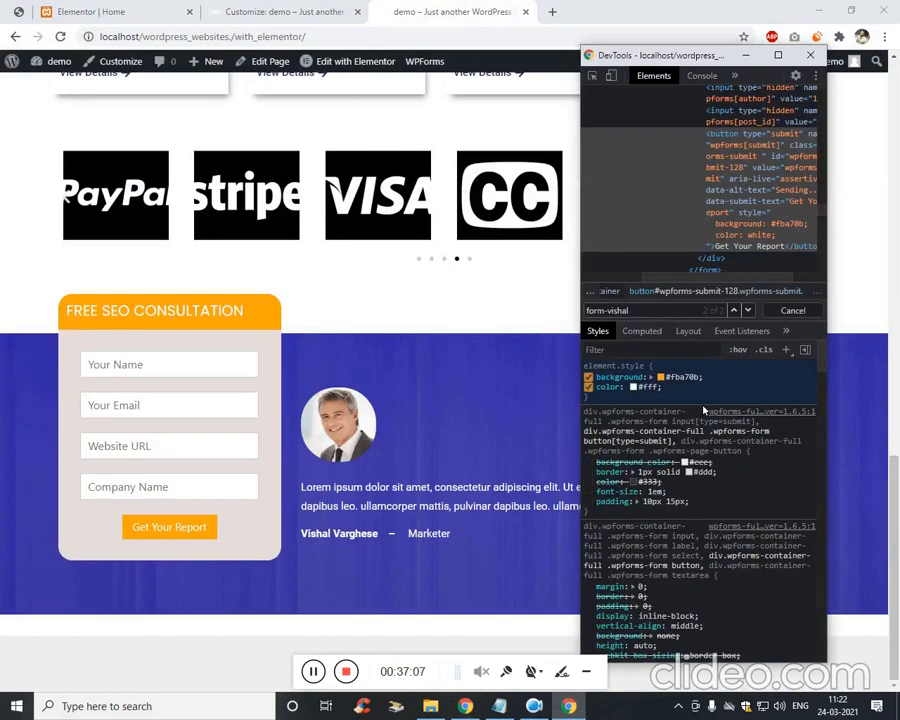
{"action": "left_click", "coordinate": [684, 378]}
{"action": "type", "text": "font-size"}
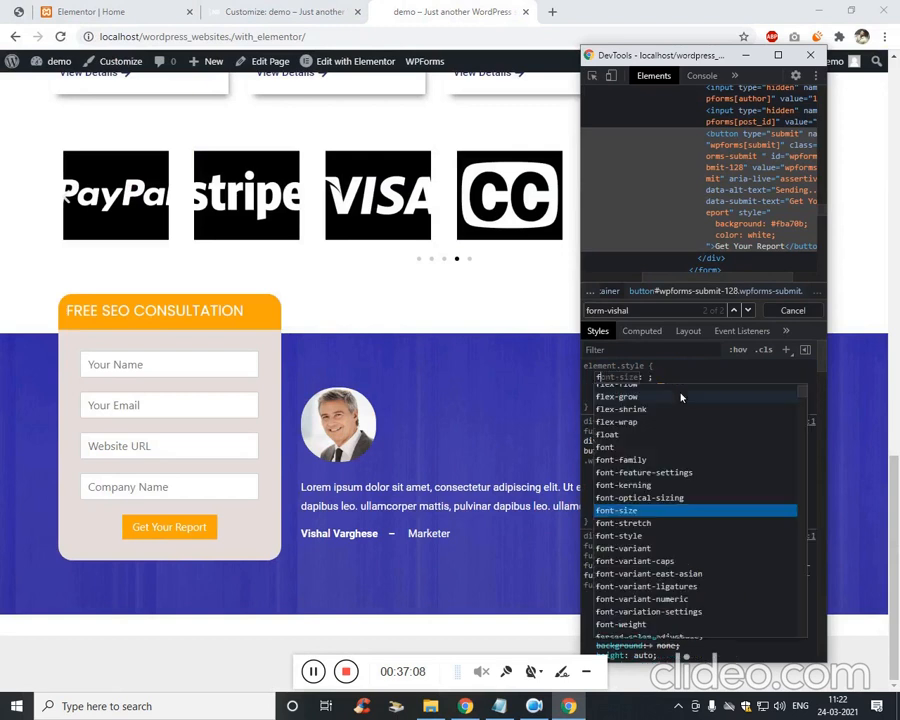
{"action": "key", "text": "Tab"}
{"action": "type", "text": "16px"}
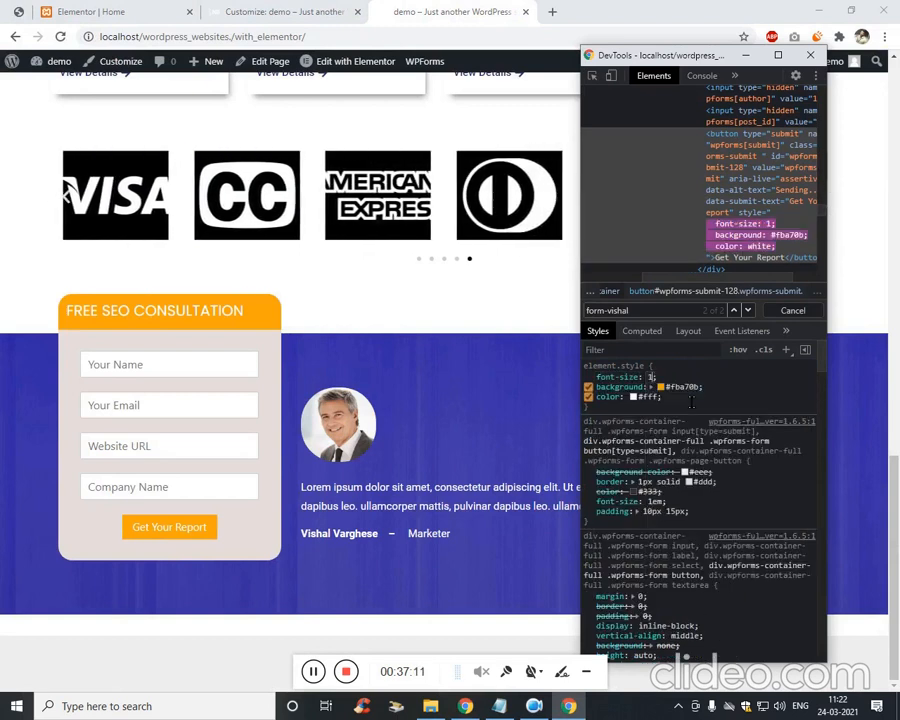
{"action": "key", "text": "Up"}
{"action": "key", "text": "Up"}
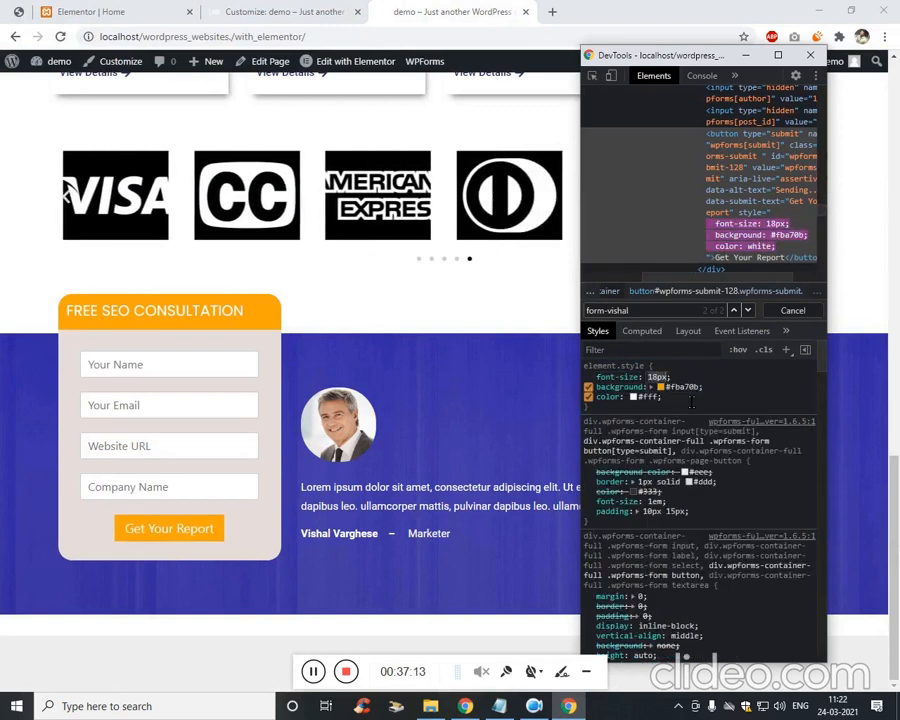
{"action": "left_click", "coordinate": [698, 386]}
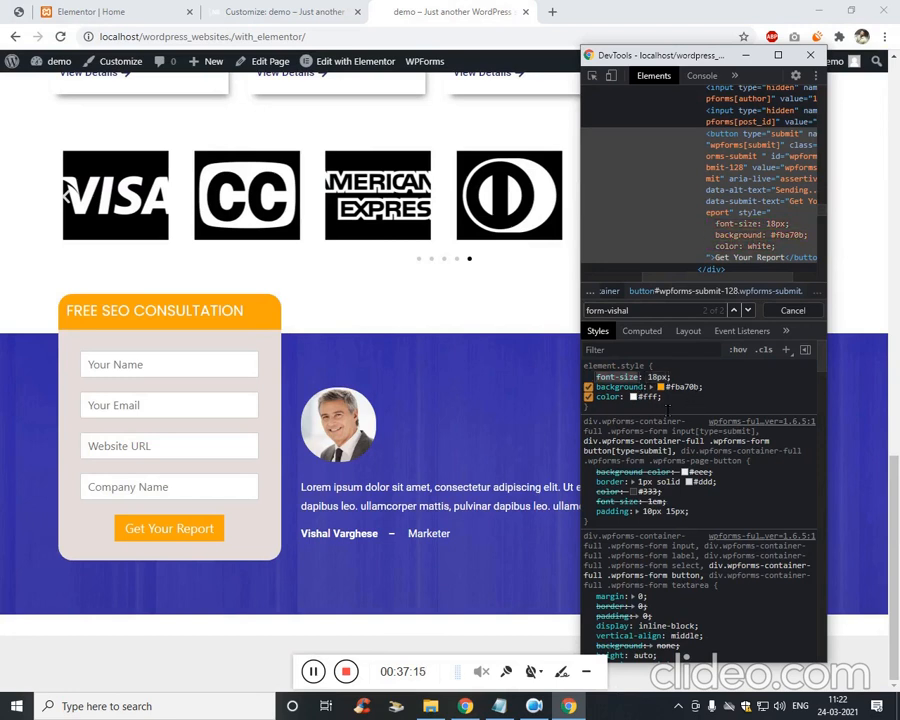
{"action": "left_click", "coordinate": [147, 8]}
Add !important to the font-size declaration in the submit-button CSS rule.
{"action": "left_click", "coordinate": [240, 11]}
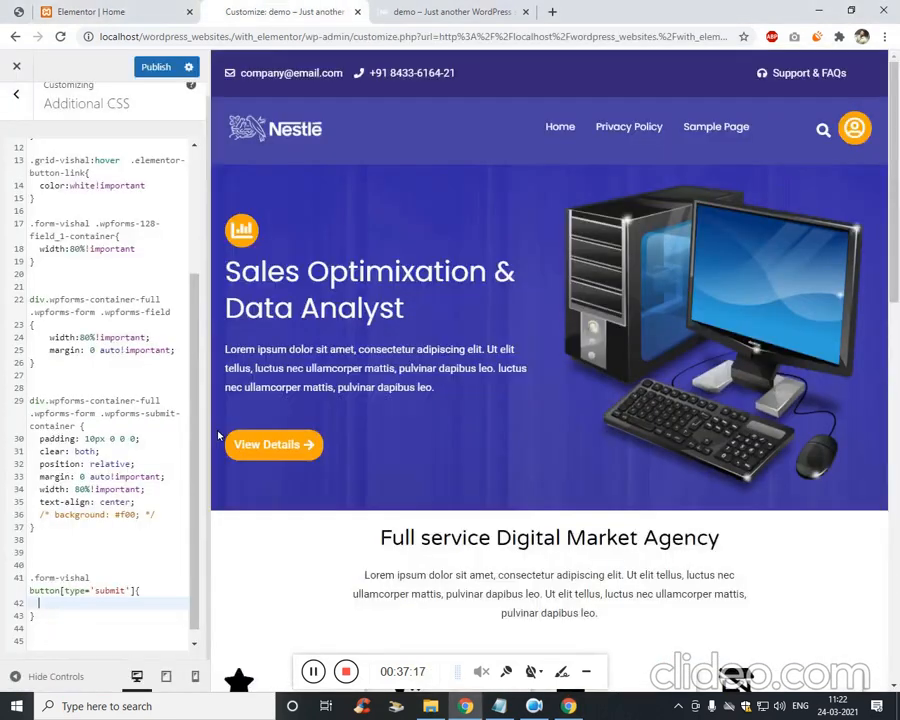
{"action": "left_click", "coordinate": [185, 617]}
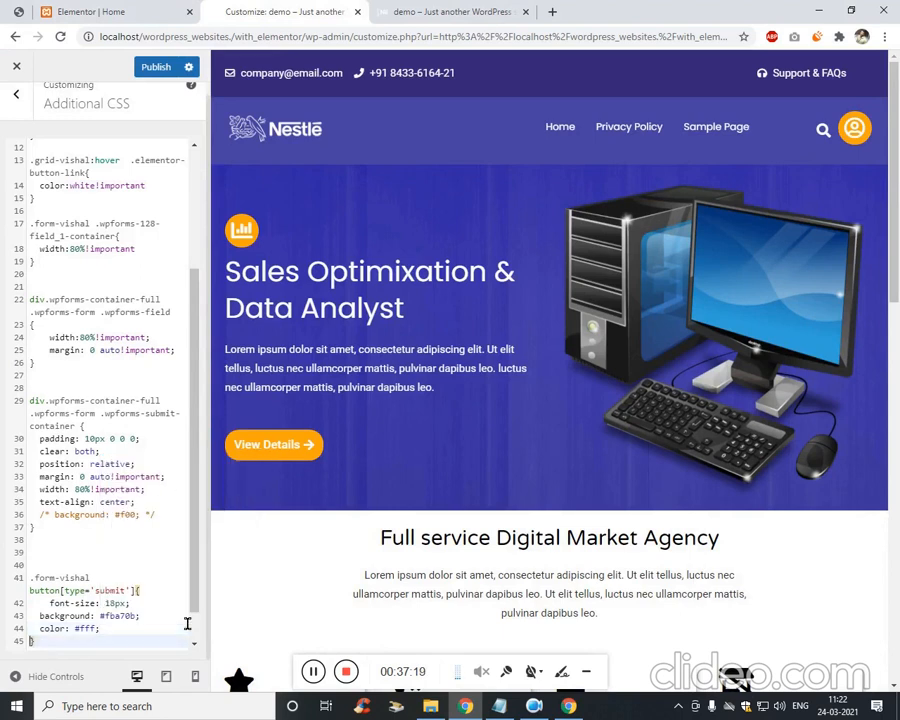
{"action": "key", "text": "Up"}
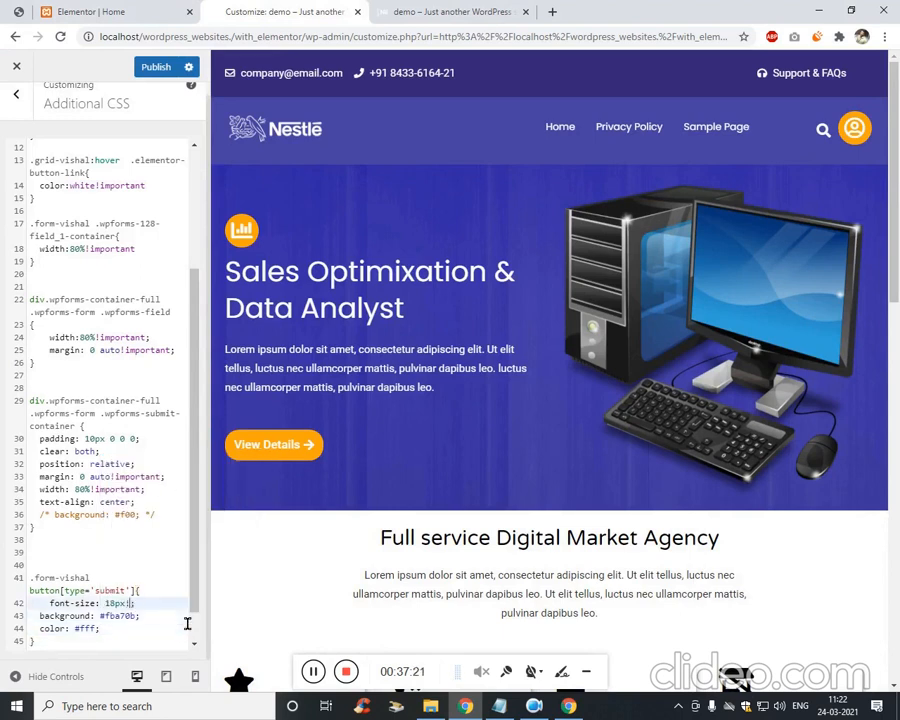
{"action": "type", "text": "!important"}
{"action": "key", "text": "ctrl+Left"}
{"action": "key", "text": "ctrl+shift+Right"}
{"action": "key", "text": "ctrl+shift+Right"}
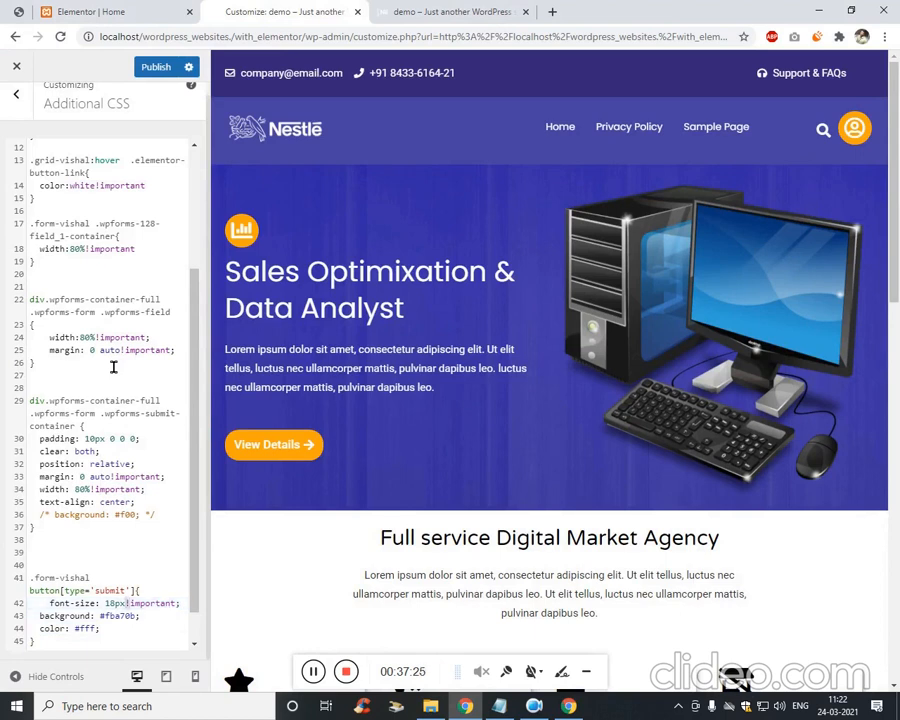
{"action": "key", "text": "ctrl+c"}
Make the background and color declarations !important as well, then publish the CSS.
{"action": "key", "text": "Right"}
{"action": "key", "text": "Left"}
{"action": "key", "text": "Right"}
{"action": "key", "text": "Down"}
{"action": "key", "text": "Left"}
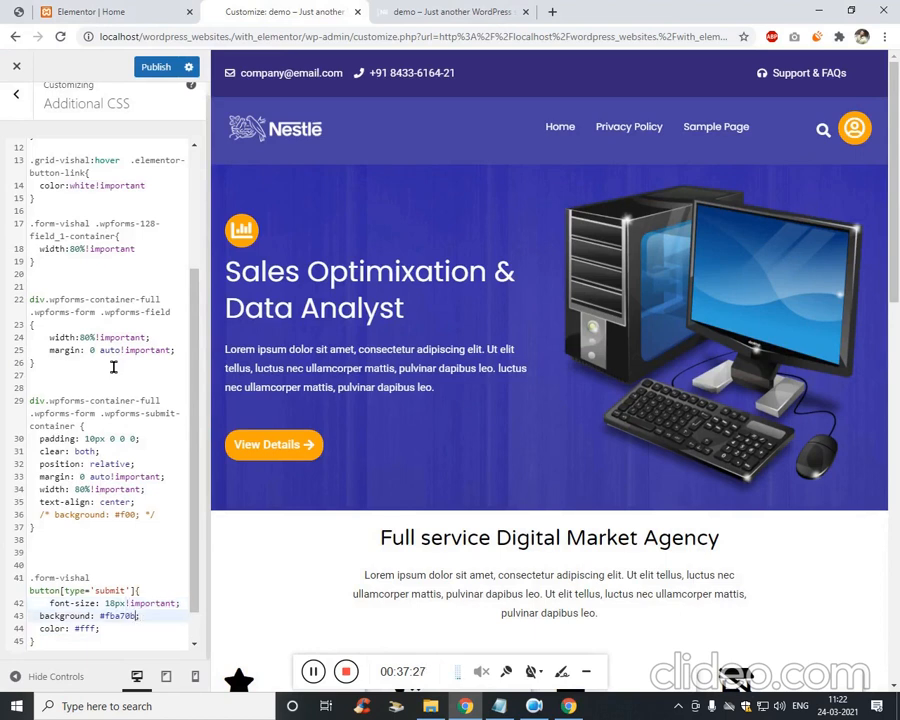
{"action": "key", "text": "ctrl+v"}
{"action": "key", "text": "Down"}
{"action": "key", "text": "Left"}
{"action": "key", "text": "ctrl+v"}
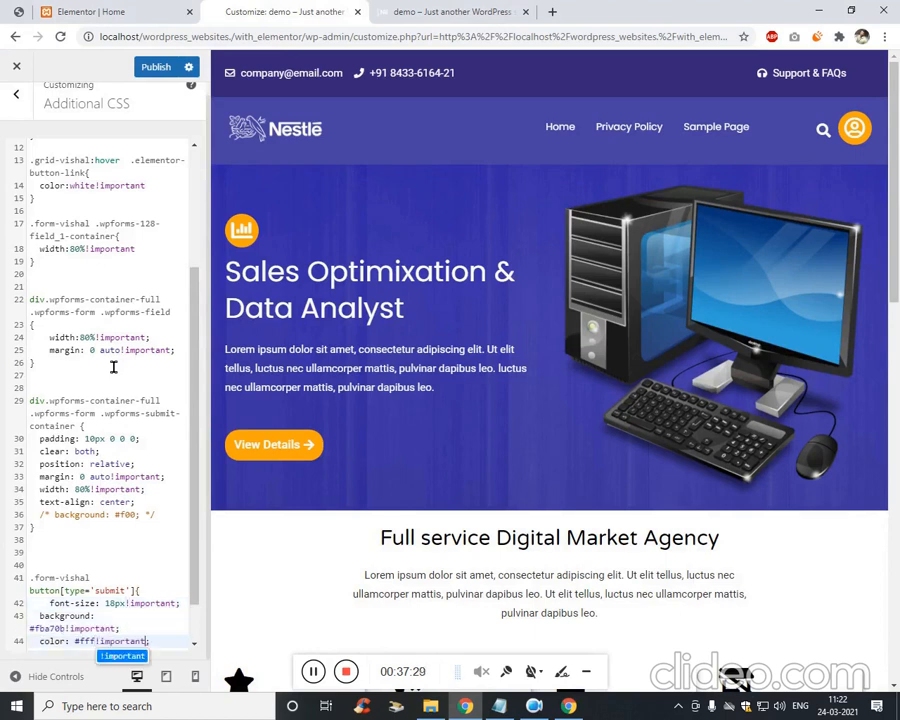
{"action": "left_click", "coordinate": [156, 66]}
{"action": "left_click", "coordinate": [440, 11]}
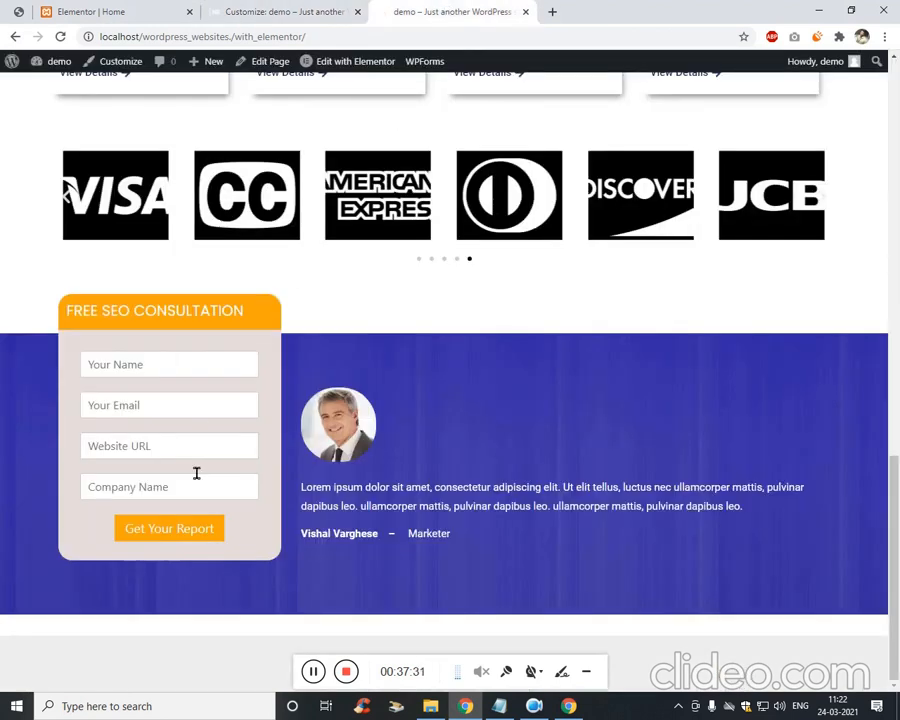
Centre the FREE SEO CONSULTATION heading text in Elementor and save the page.
{"action": "left_click", "coordinate": [137, 7]}
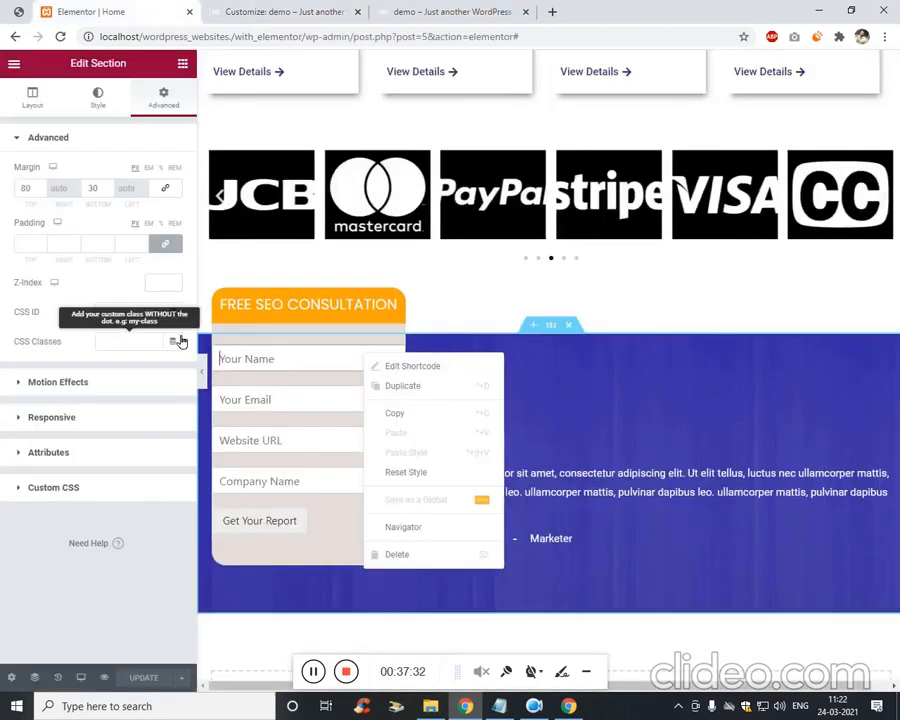
{"action": "left_click", "coordinate": [260, 316]}
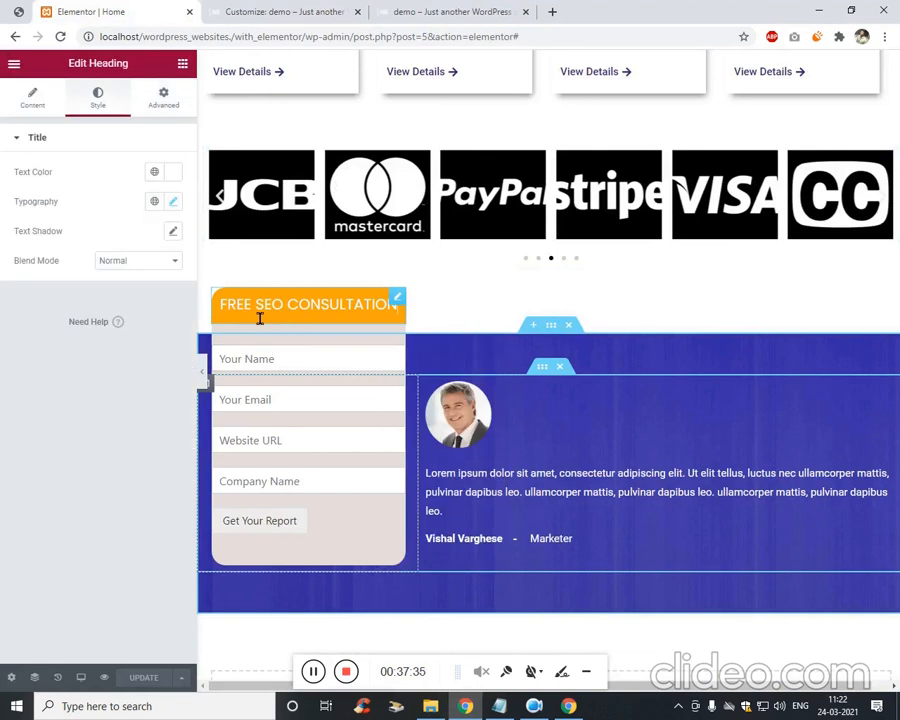
{"action": "left_click", "coordinate": [166, 100]}
{"action": "left_click", "coordinate": [29, 98]}
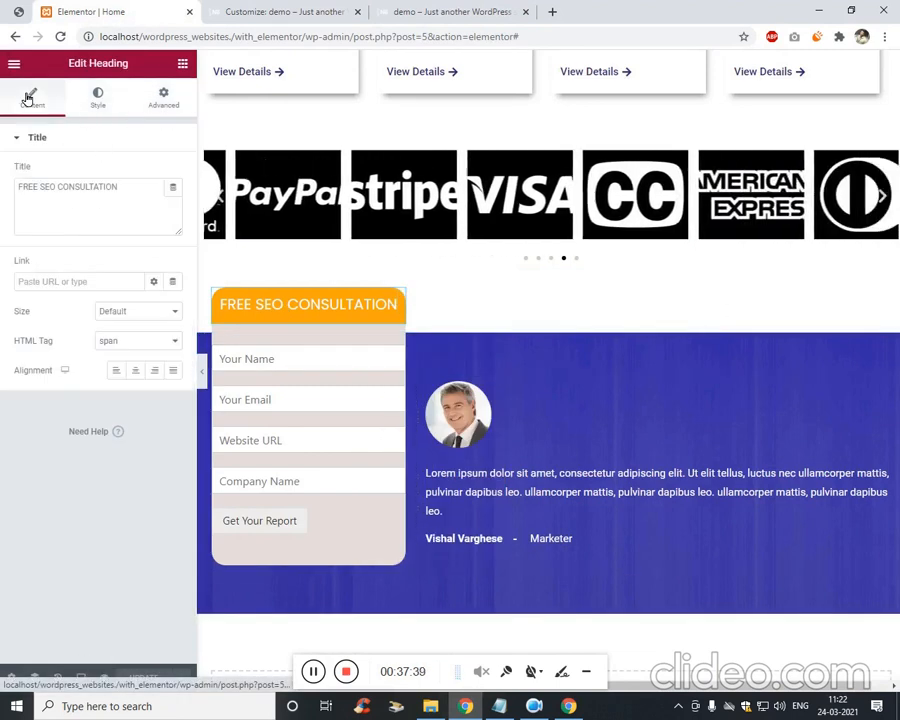
{"action": "left_click", "coordinate": [137, 372]}
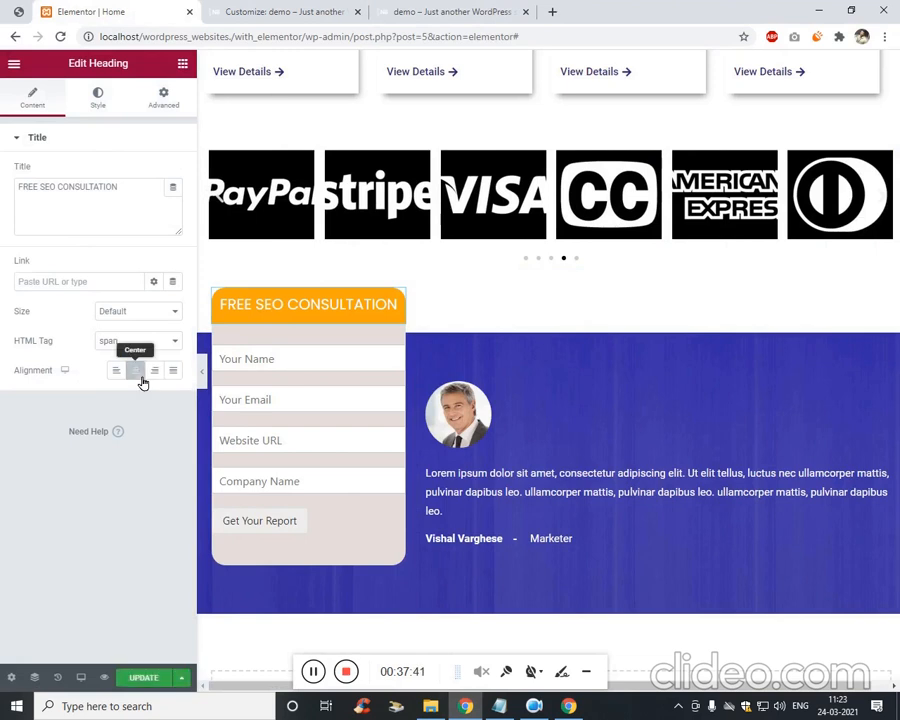
{"action": "left_click", "coordinate": [165, 679]}
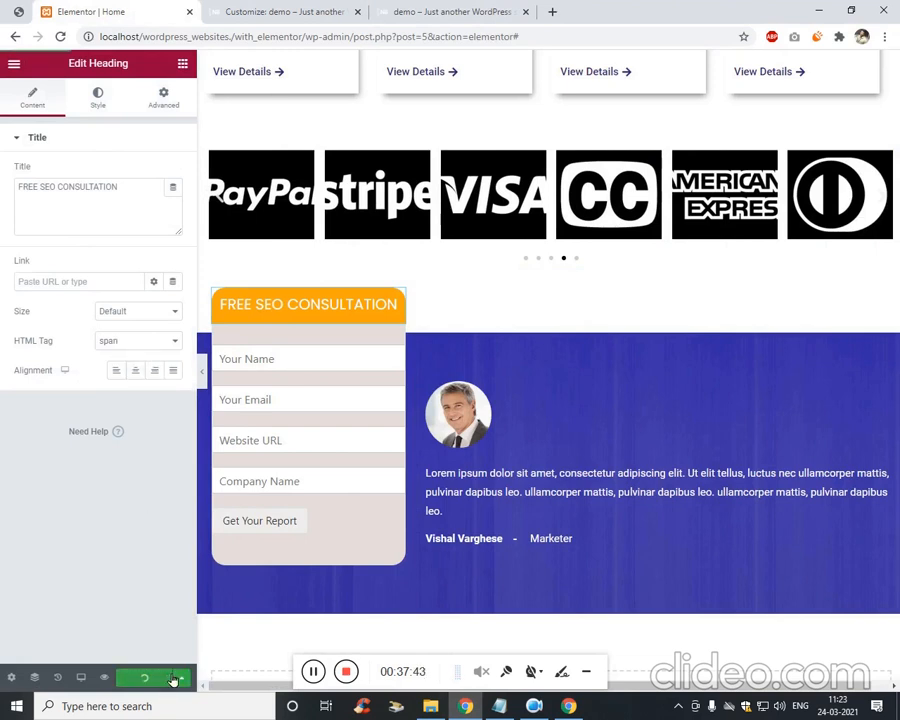
Reload the live page, close the DevTools window and scroll through the form.
{"action": "left_click", "coordinate": [452, 11]}
{"action": "left_click", "coordinate": [450, 38]}
{"action": "key", "text": "Return"}
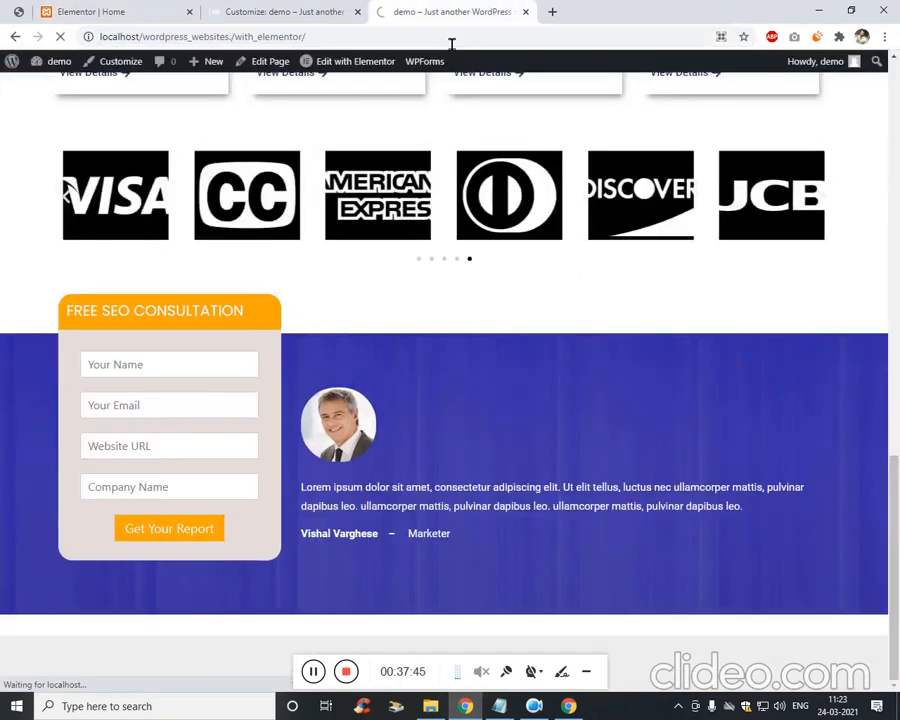
{"action": "left_click", "coordinate": [569, 703]}
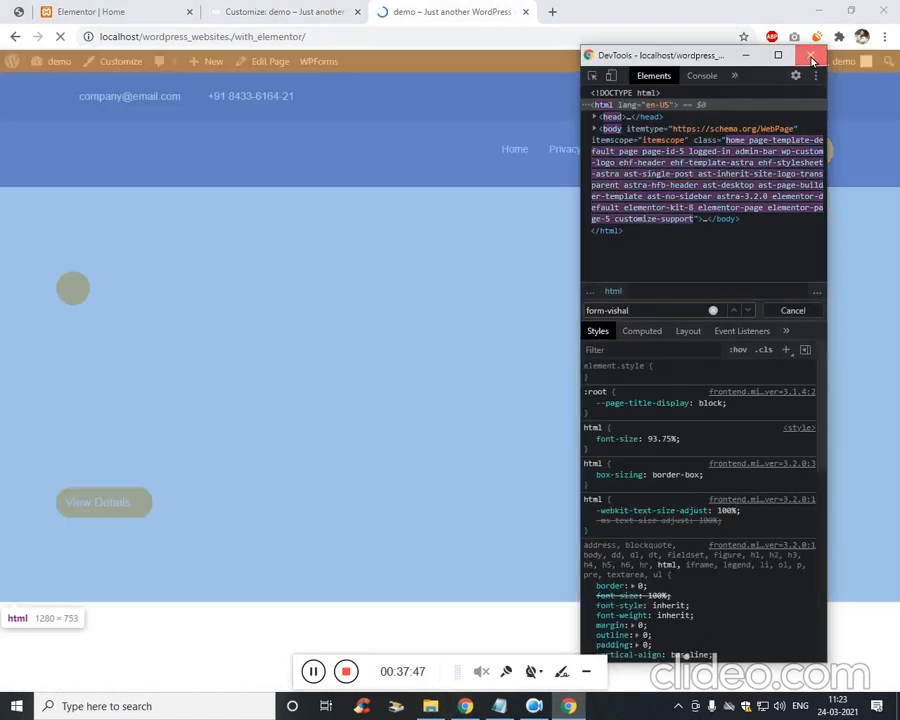
{"action": "left_click", "coordinate": [811, 56]}
{"action": "scroll", "coordinate": [340, 440], "scroll_direction": "down", "scroll_amount": 10}
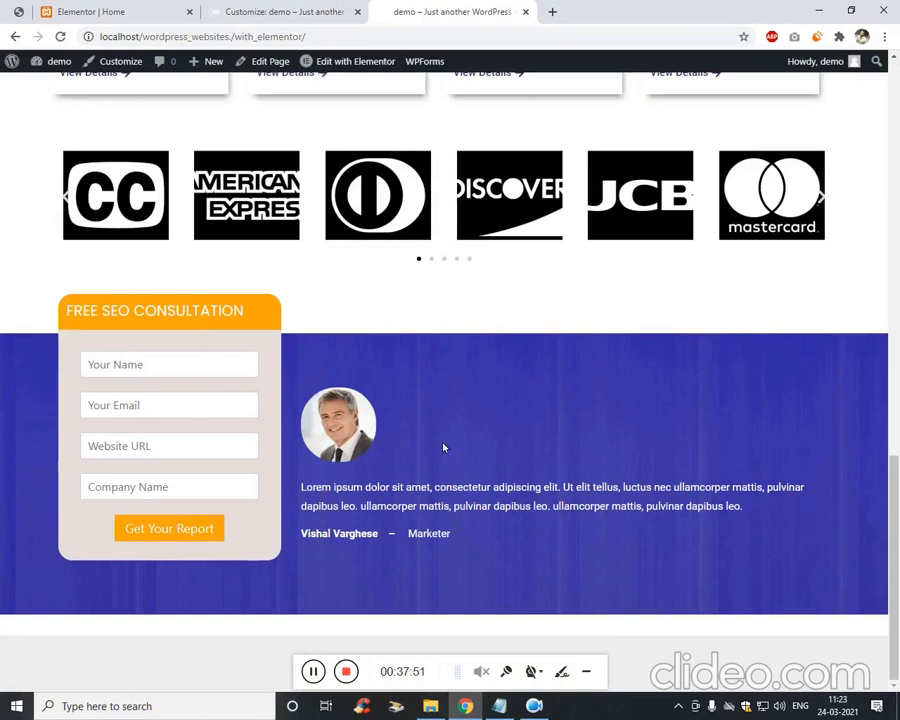
{"action": "scroll", "coordinate": [532, 378], "scroll_direction": "up", "scroll_amount": 2}
{"action": "scroll", "coordinate": [500, 374], "scroll_direction": "down", "scroll_amount": 2}
Glance at the form in the Elementor editor, then return to the live page.
{"action": "left_click", "coordinate": [85, 11]}
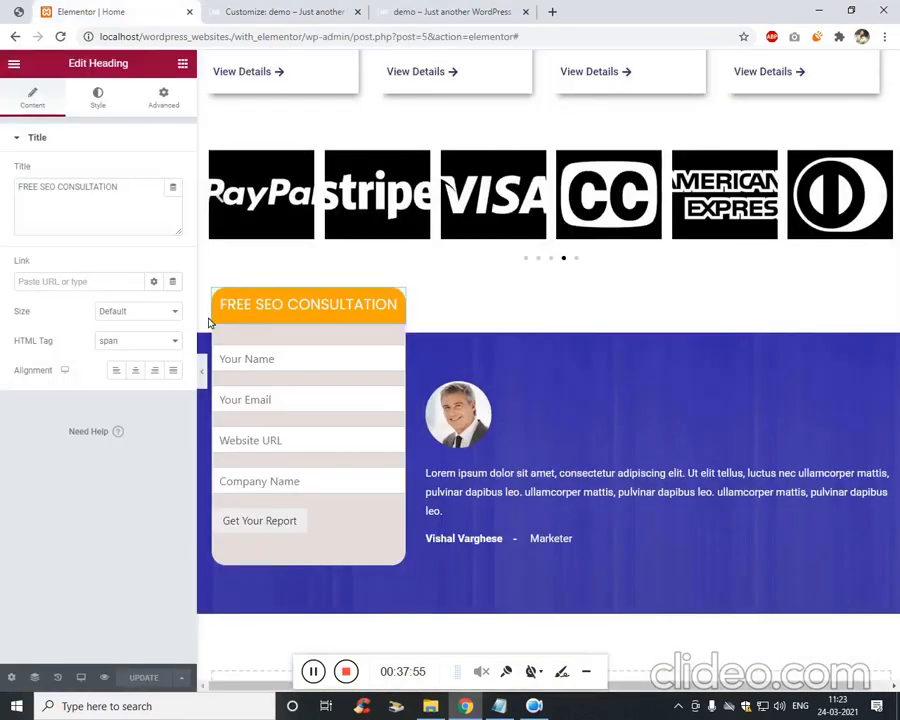
{"action": "scroll", "coordinate": [414, 374], "scroll_direction": "down", "scroll_amount": 2}
{"action": "scroll", "coordinate": [416, 370], "scroll_direction": "up", "scroll_amount": 1}
{"action": "scroll", "coordinate": [416, 370], "scroll_direction": "up", "scroll_amount": 1}
{"action": "left_click", "coordinate": [550, 9]}
{"action": "left_click", "coordinate": [461, 17]}
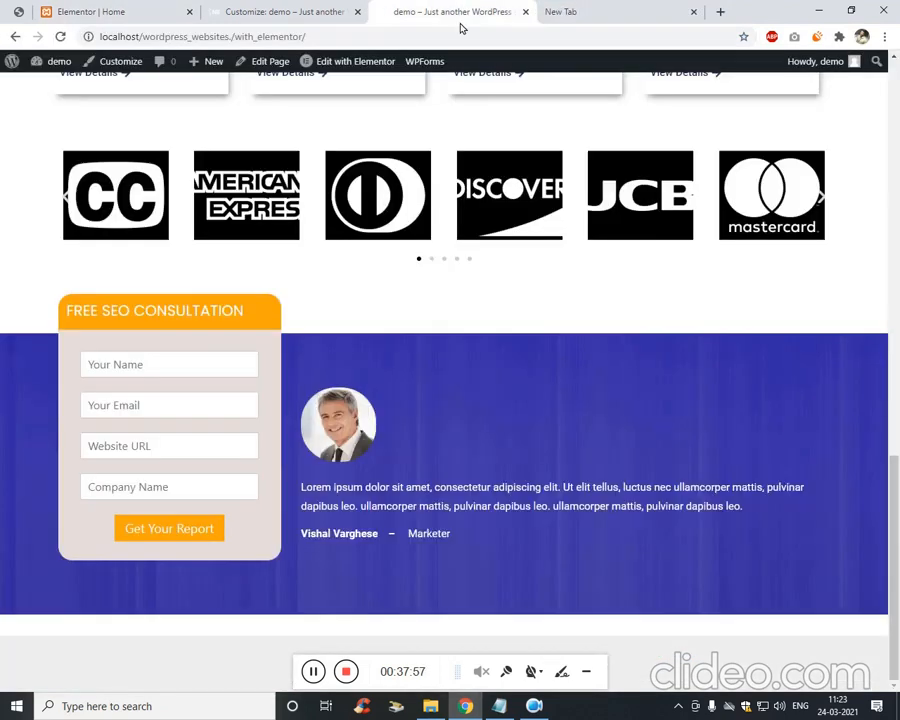
In the editor, open the FREE SEO CONSULTATION heading's spacing settings.
{"action": "left_click", "coordinate": [40, 12]}
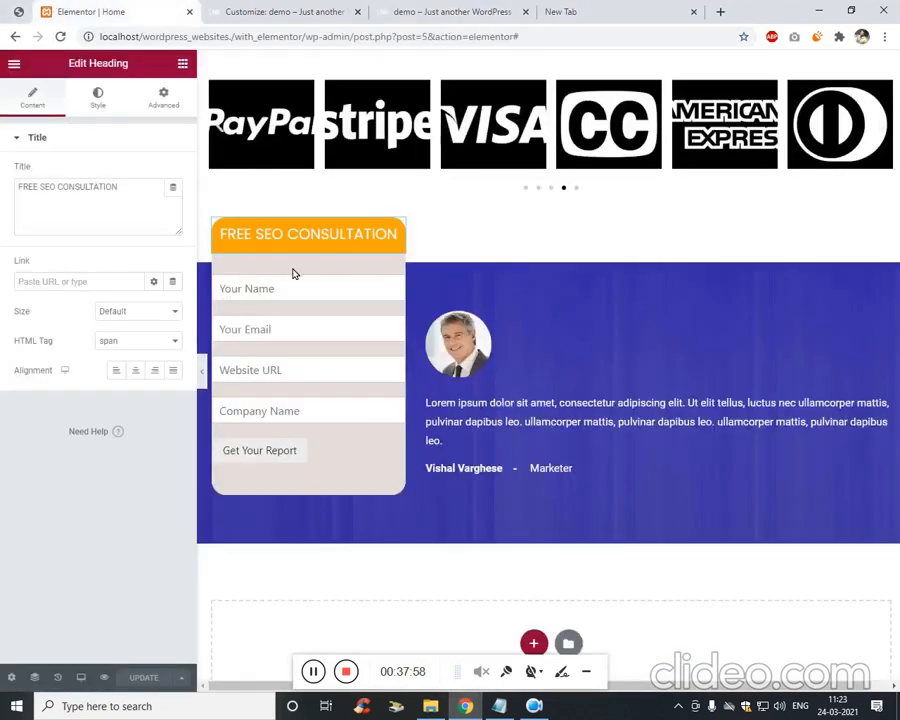
{"action": "left_click", "coordinate": [394, 274]}
{"action": "left_click", "coordinate": [382, 253]}
{"action": "left_click", "coordinate": [157, 110]}
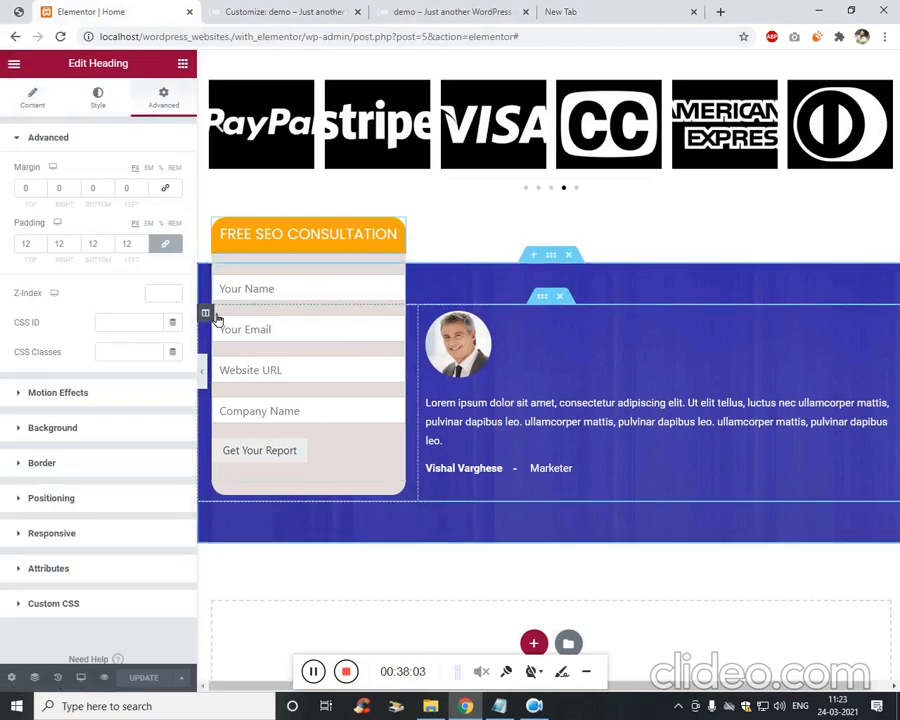
Set the form column's margins to -124 top, 40 right, 10 bottom, 40 left, and save.
{"action": "right_click", "coordinate": [206, 316]}
{"action": "left_click", "coordinate": [226, 326]}
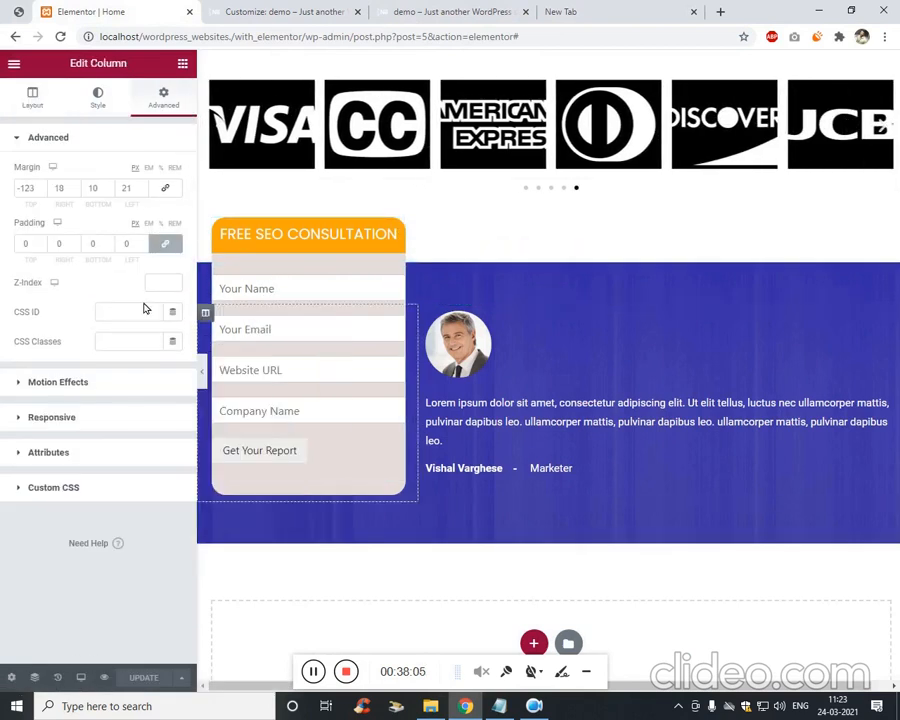
{"action": "left_click", "coordinate": [42, 192]}
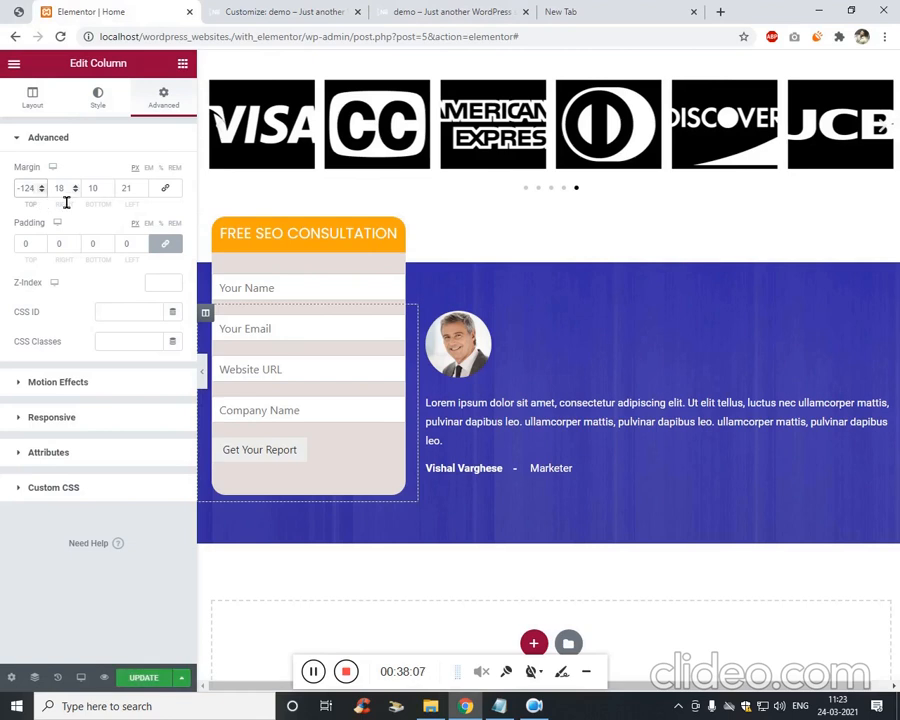
{"action": "left_click", "coordinate": [66, 199]}
{"action": "key", "text": "Up"}
{"action": "key", "text": "Up"}
{"action": "key", "text": "Up"}
{"action": "key", "text": "Up"}
{"action": "key", "text": "Up"}
{"action": "key", "text": "Up"}
{"action": "key", "text": "Up"}
{"action": "key", "text": "Up"}
{"action": "key", "text": "Up"}
{"action": "key", "text": "Up"}
{"action": "key", "text": "Up"}
{"action": "key", "text": "Up"}
{"action": "key", "text": "Up"}
{"action": "key", "text": "Up"}
{"action": "key", "text": "Up"}
{"action": "key", "text": "Up"}
{"action": "key", "text": "Up"}
{"action": "key", "text": "Up"}
{"action": "key", "text": "Up"}
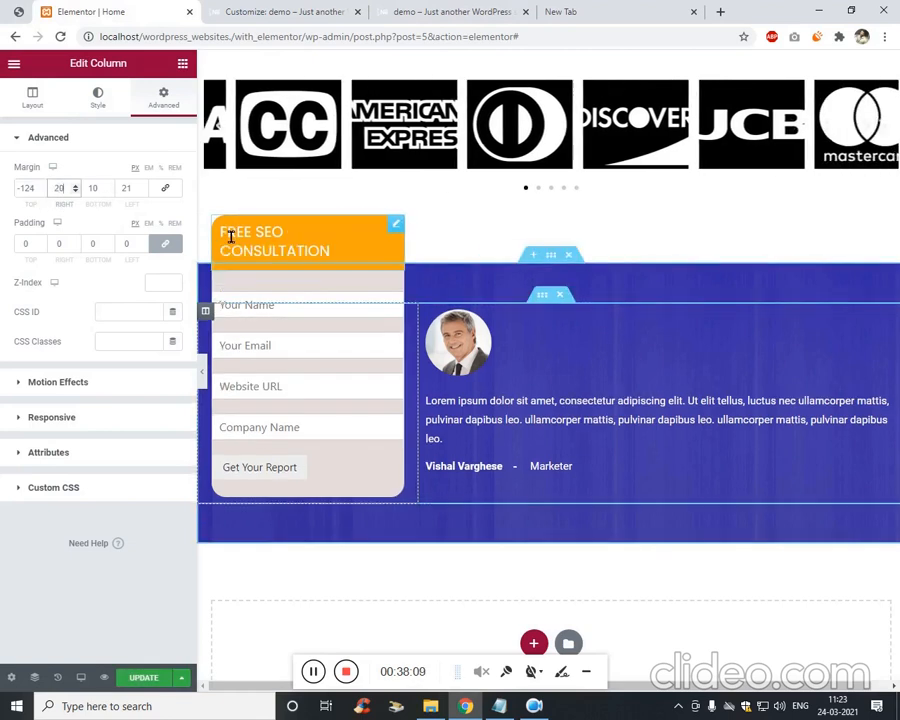
{"action": "left_click", "coordinate": [230, 237]}
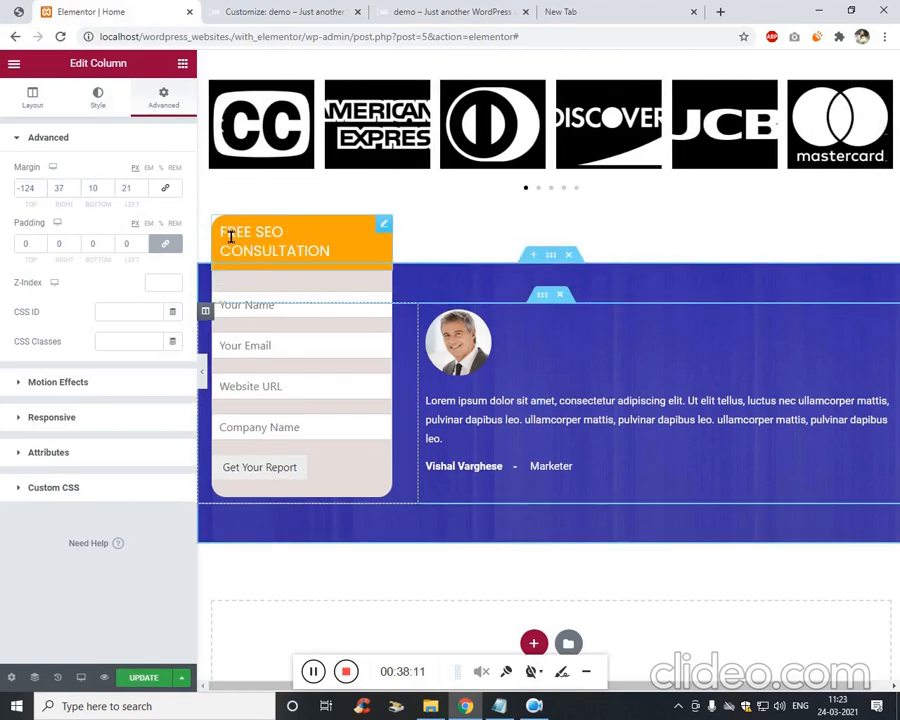
{"action": "key", "text": "Up"}
{"action": "key", "text": "Up"}
{"action": "key", "text": "Up"}
{"action": "key", "text": "Up"}
{"action": "key", "text": "Up"}
{"action": "key", "text": "Up"}
{"action": "key", "text": "Up"}
{"action": "key", "text": "Up"}
{"action": "key", "text": "Up"}
{"action": "key", "text": "Up"}
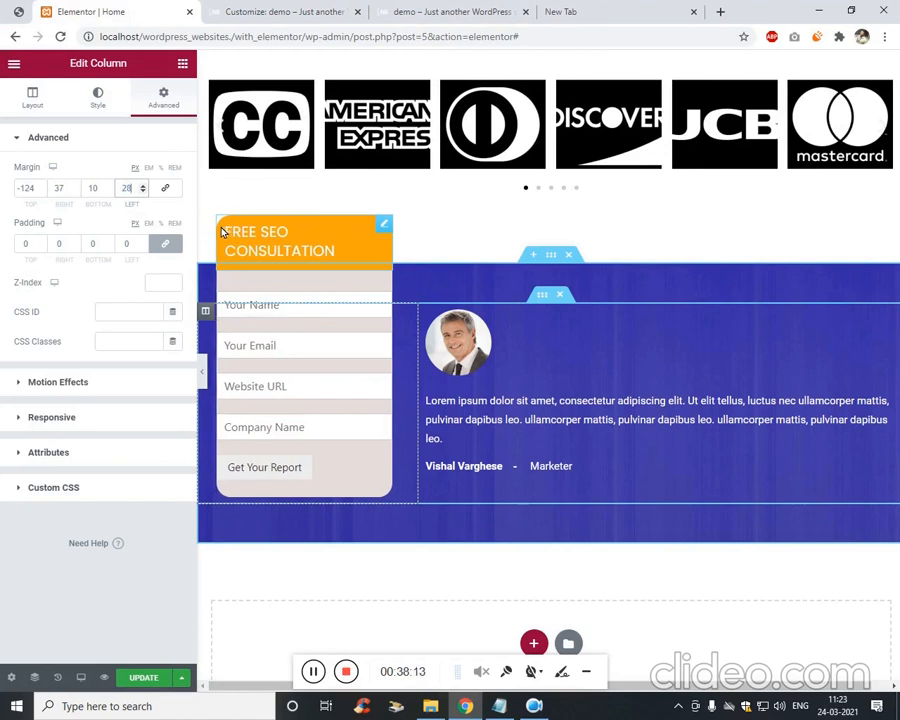
{"action": "key", "text": "Up"}
{"action": "key", "text": "Up"}
{"action": "key", "text": "Up"}
{"action": "key", "text": "Up"}
{"action": "key", "text": "Up"}
{"action": "key", "text": "Up"}
{"action": "key", "text": "Up"}
{"action": "key", "text": "Up"}
{"action": "key", "text": "Up"}
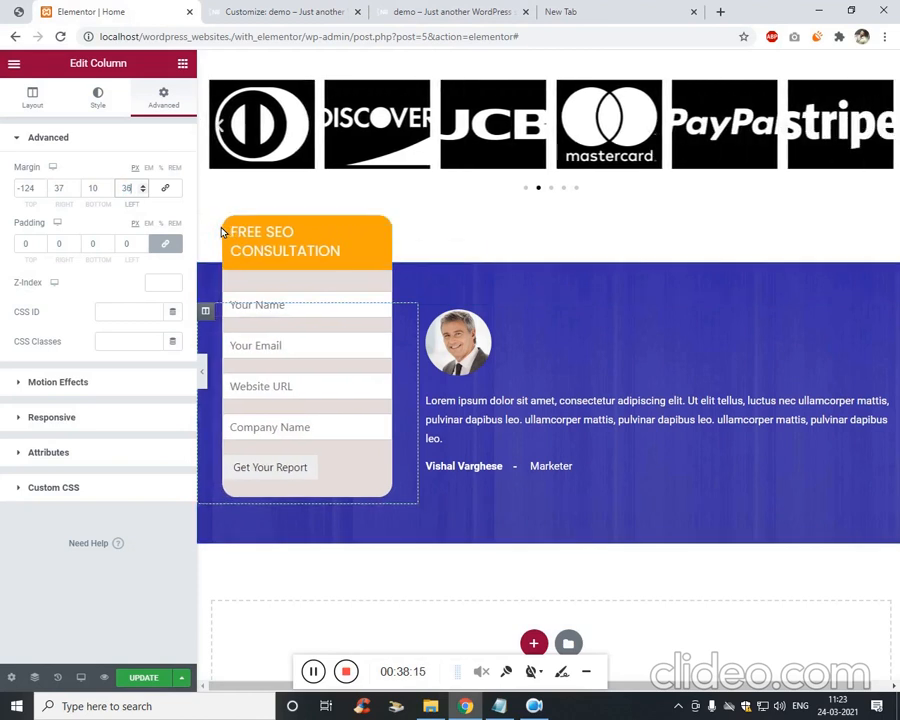
{"action": "key", "text": "shift+Tab"}
{"action": "key", "text": "shift+Tab"}
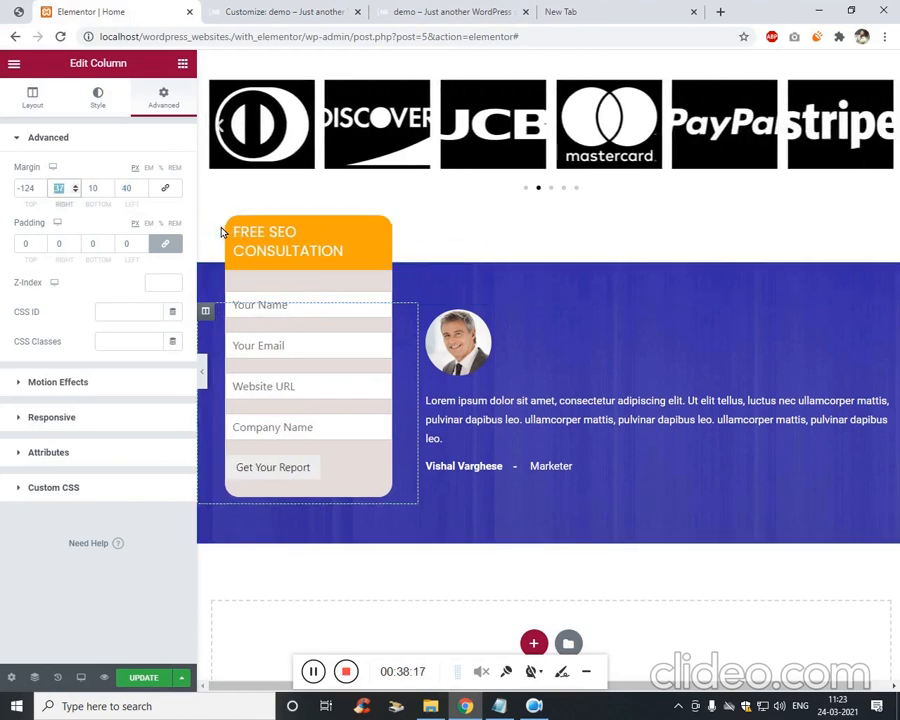
{"action": "key", "text": "Up"}
{"action": "key", "text": "Up"}
{"action": "key", "text": "Up"}
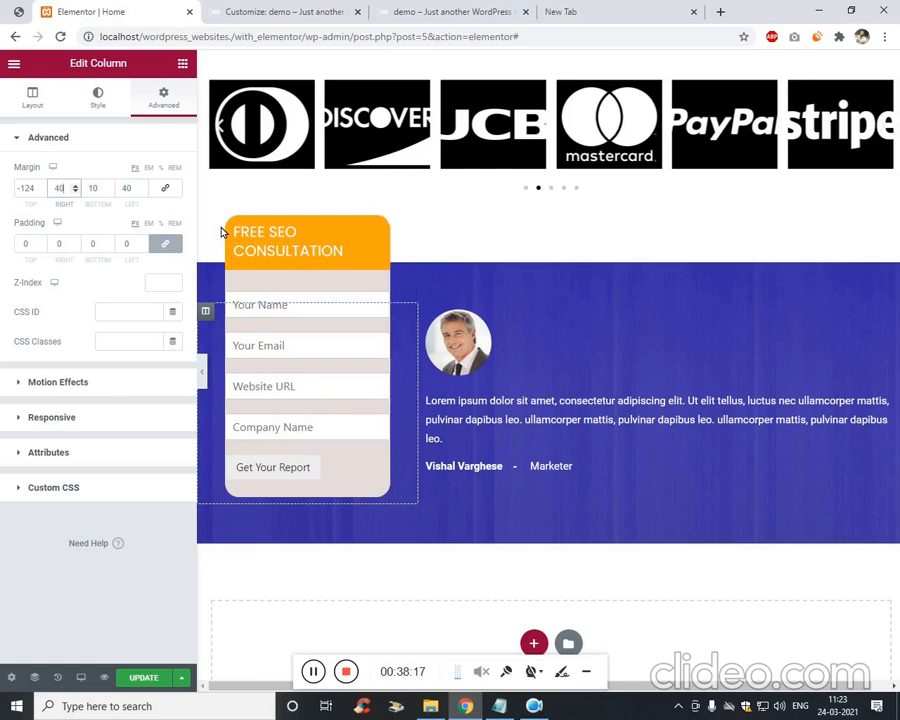
{"action": "left_click", "coordinate": [141, 680]}
{"action": "left_click", "coordinate": [432, 12]}
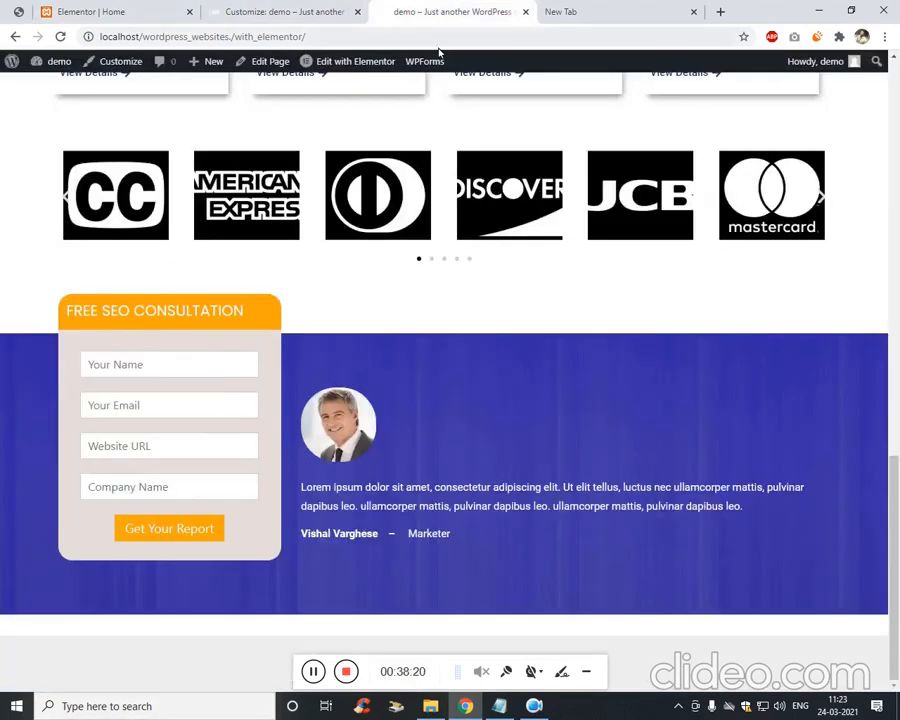
Compare the live form against the elementor.png reference design and the Customizer CSS.
{"action": "left_click", "coordinate": [312, 677]}
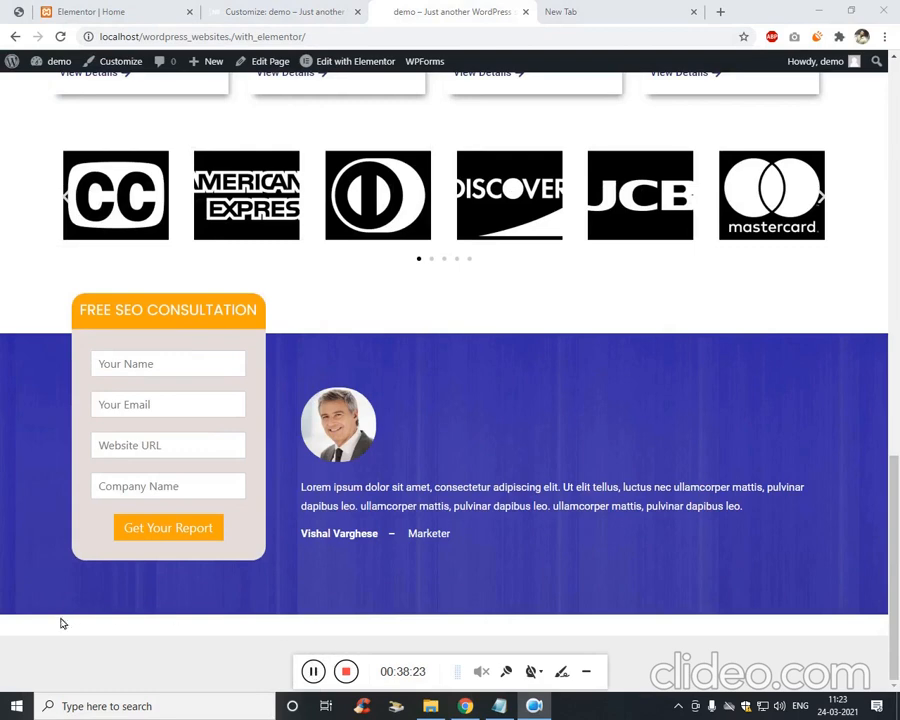
{"action": "left_click", "coordinate": [811, 532]}
{"action": "left_click_drag", "start_coordinate": [894, 560], "coordinate": [894, 498]}
{"action": "scroll", "coordinate": [559, 422], "scroll_direction": "down", "scroll_amount": 2}
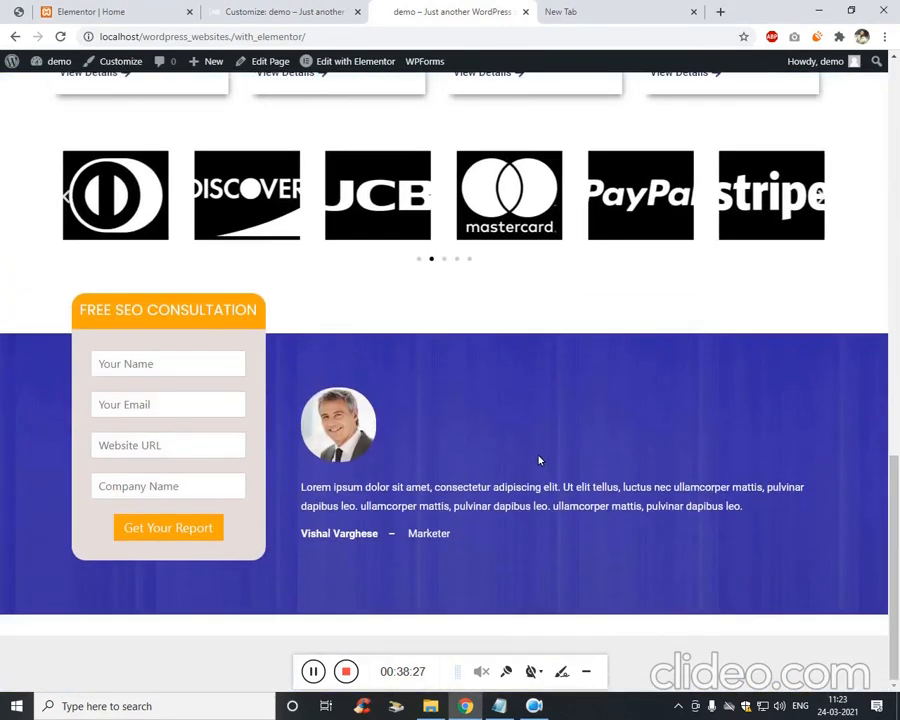
{"action": "left_click", "coordinate": [129, 10]}
{"action": "scroll", "coordinate": [357, 337], "scroll_direction": "down", "scroll_amount": 2}
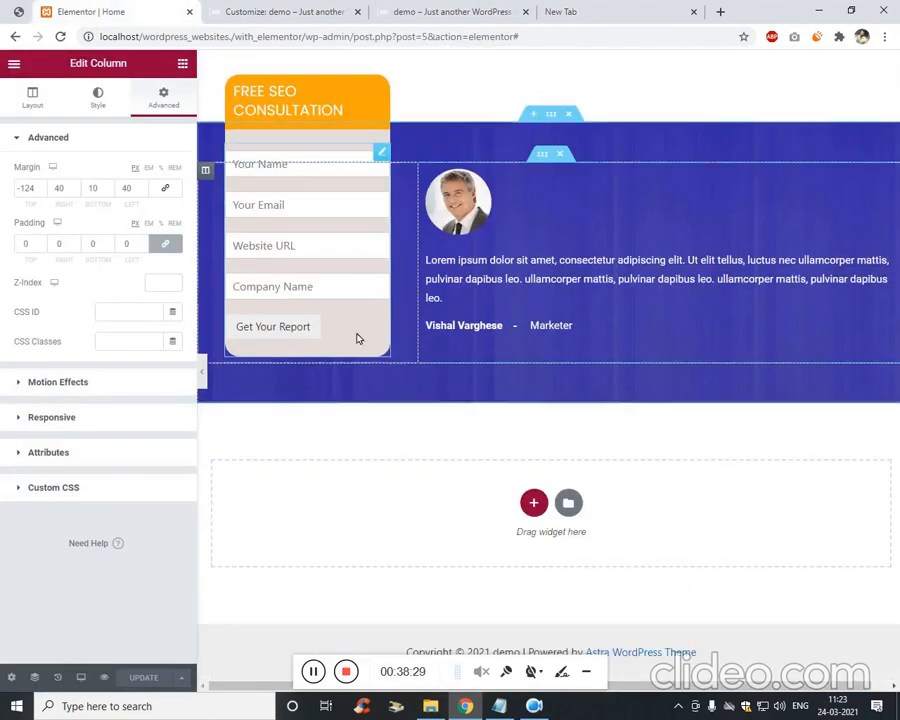
{"action": "left_click", "coordinate": [18, 10]}
{"action": "scroll", "coordinate": [430, 604], "scroll_direction": "down", "scroll_amount": 2}
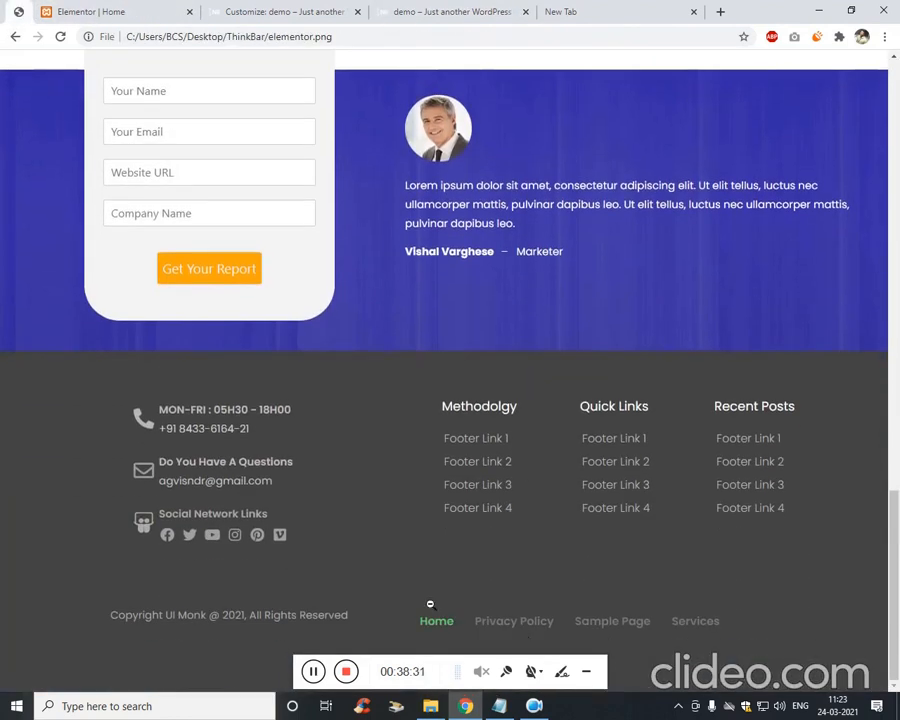
{"action": "left_click", "coordinate": [105, 12]}
{"action": "left_click", "coordinate": [275, 10]}
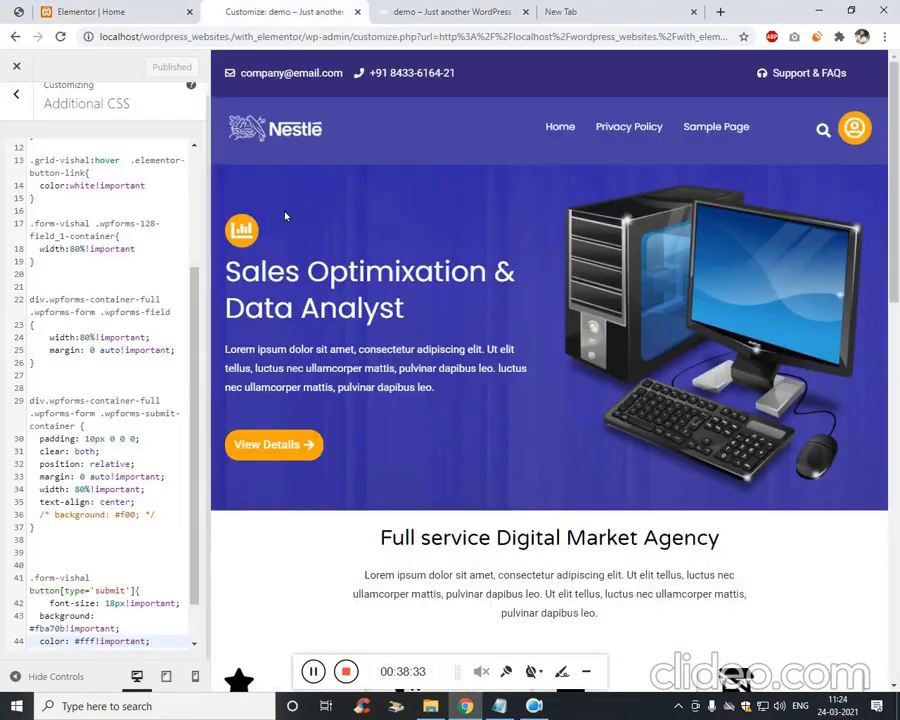
{"action": "left_click", "coordinate": [410, 10]}
{"action": "scroll", "coordinate": [420, 187], "scroll_direction": "up", "scroll_amount": 7}
Open the WordPress admin Dashboard from the admin bar in a new tab.
{"action": "mouse_move", "coordinate": [59, 61]}
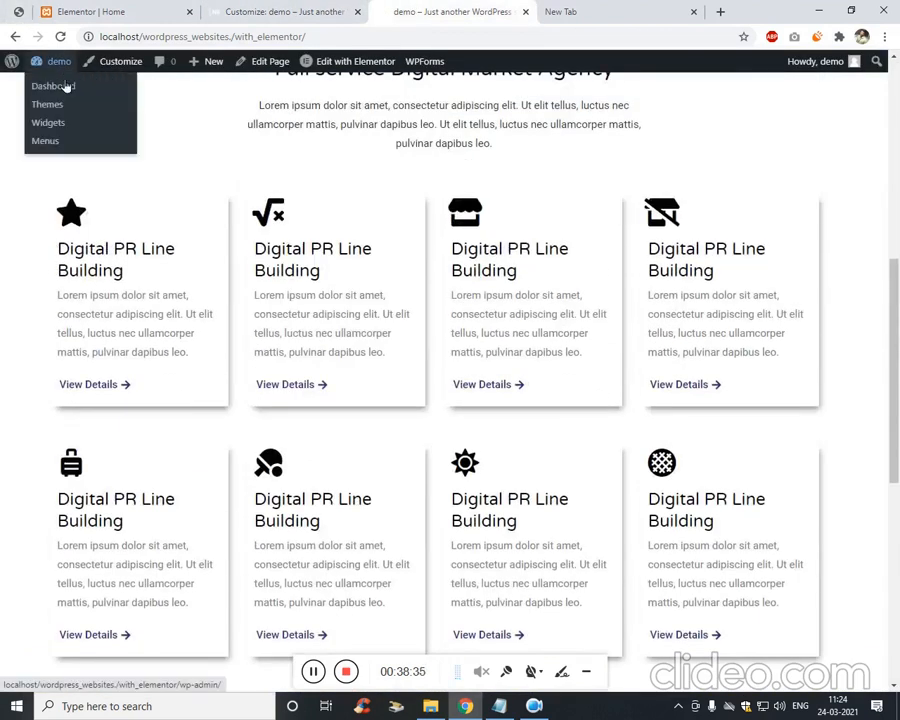
{"action": "right_click", "coordinate": [75, 89]}
{"action": "left_click", "coordinate": [78, 90]}
{"action": "left_click", "coordinate": [464, 10]}
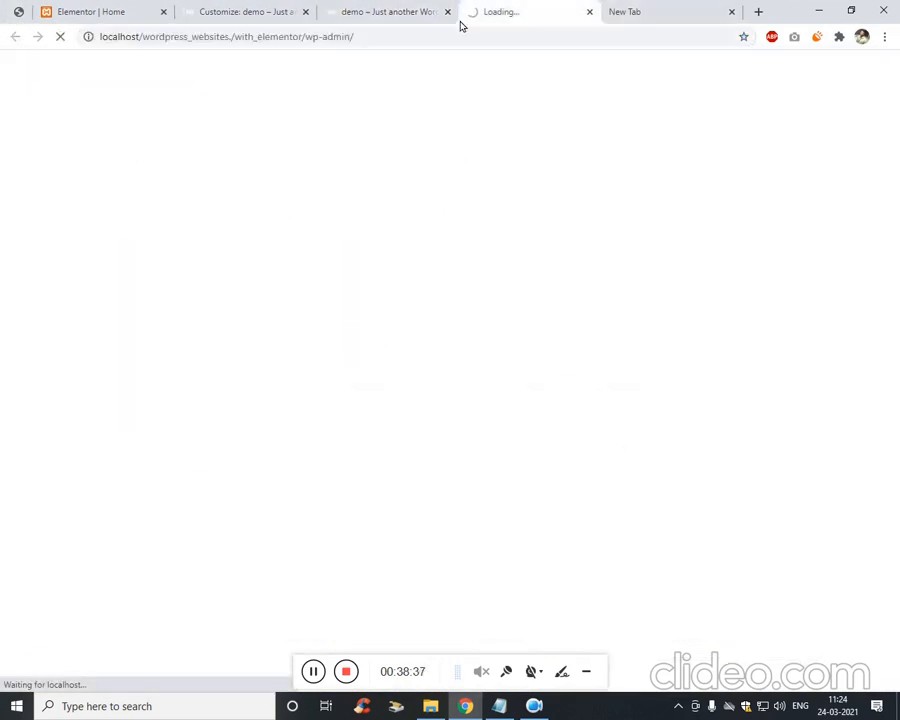
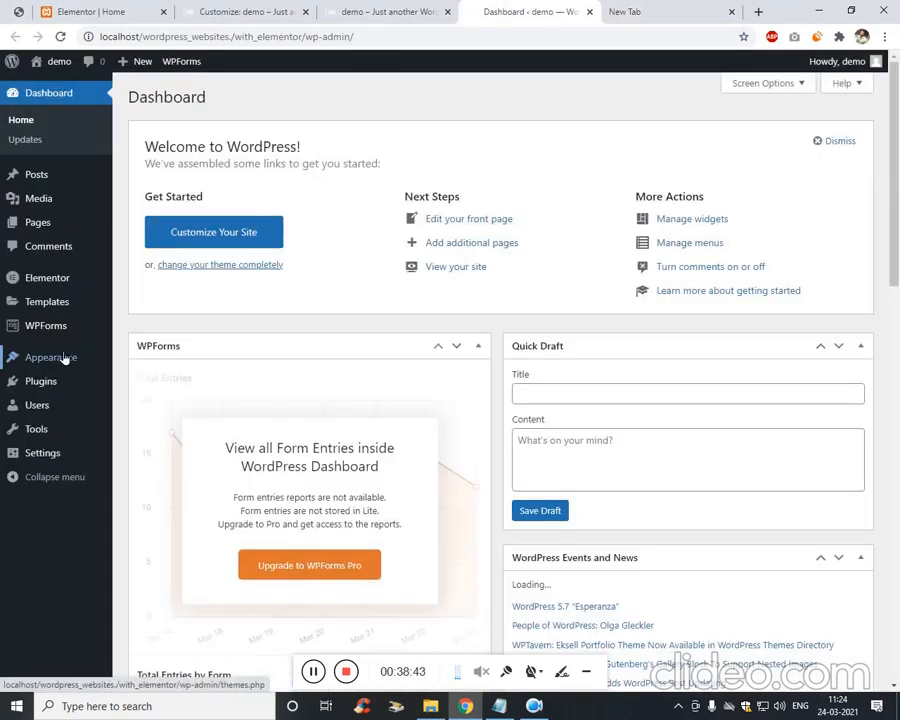
Create a Header Footer & Blocks template titled 'Footer', type Footer, displayed on the Entire Website, and publish it.
{"action": "left_click", "coordinate": [66, 365]}
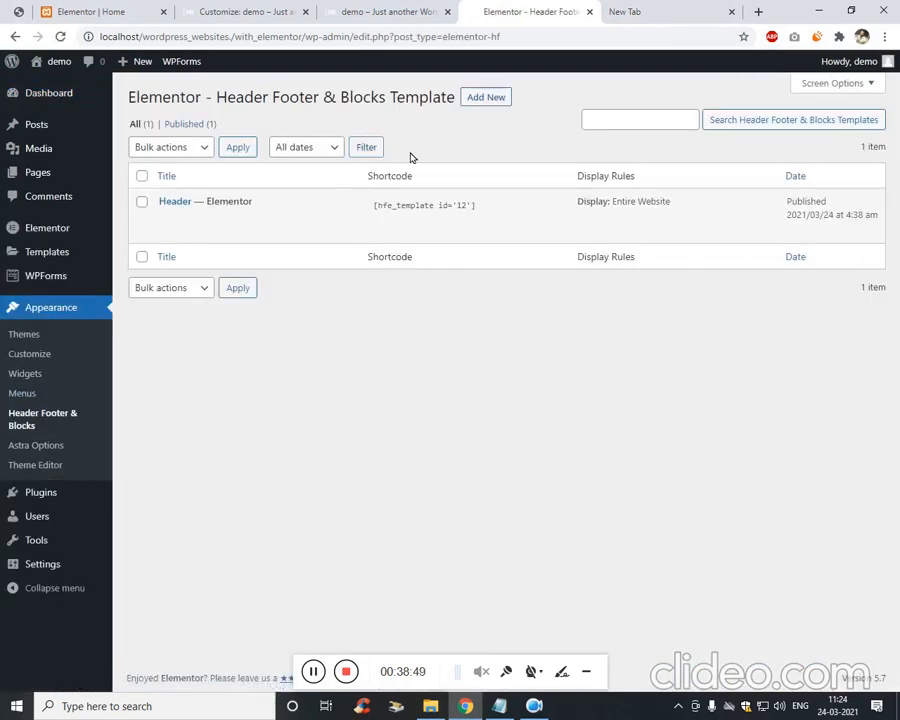
{"action": "left_click", "coordinate": [490, 97]}
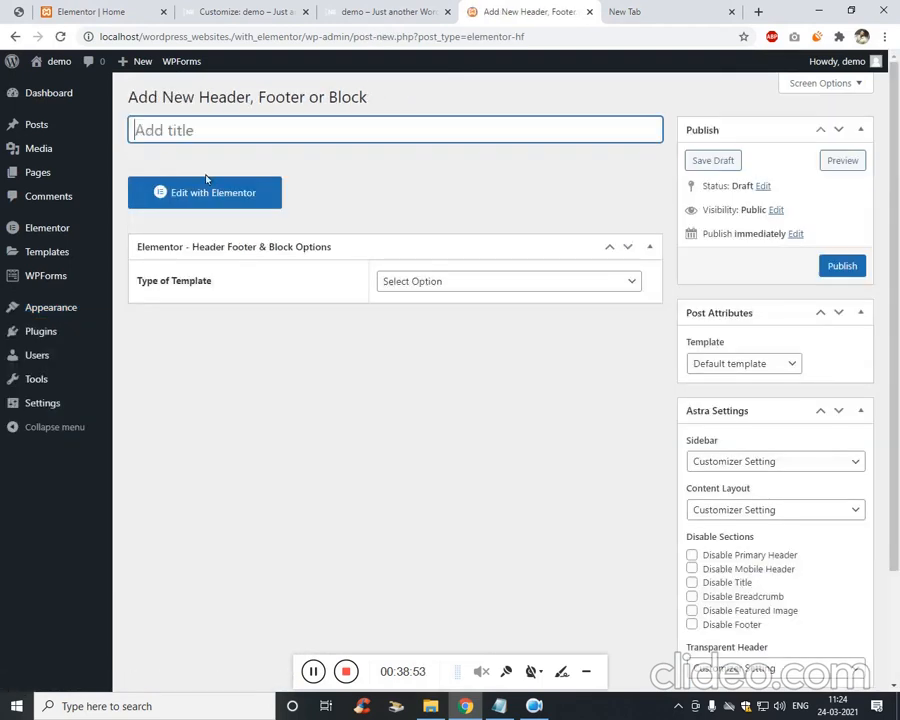
{"action": "type", "text": "Footer"}
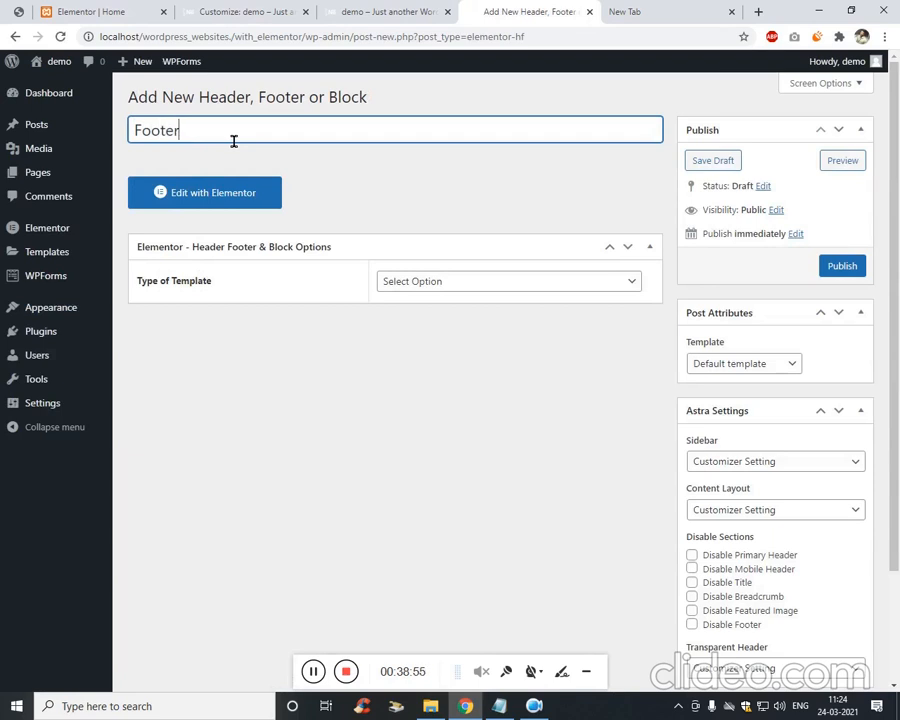
{"action": "left_click", "coordinate": [440, 281]}
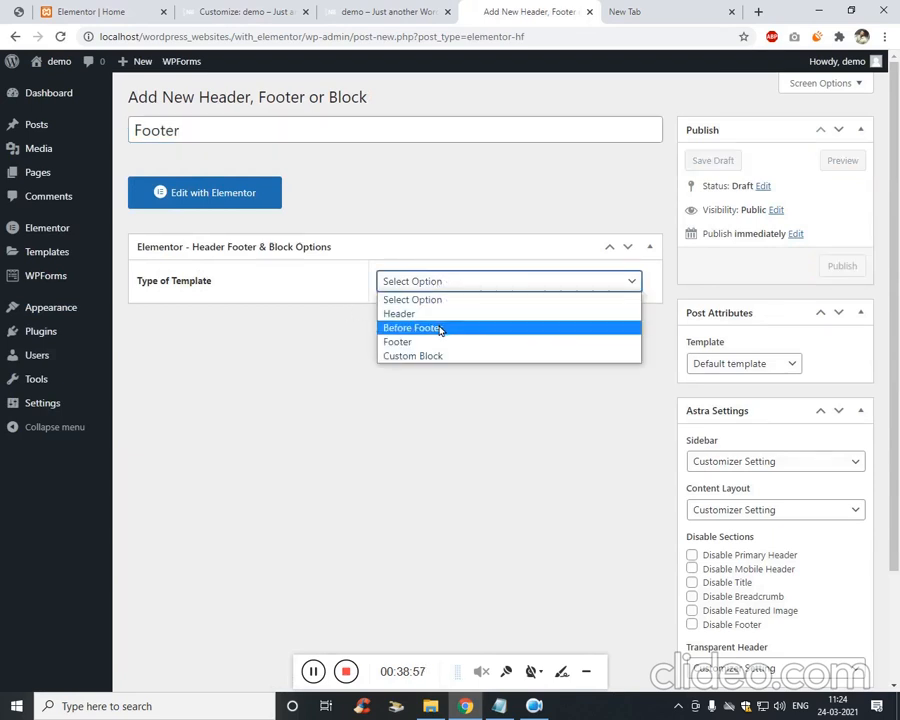
{"action": "left_click", "coordinate": [451, 342]}
{"action": "left_click", "coordinate": [451, 333]}
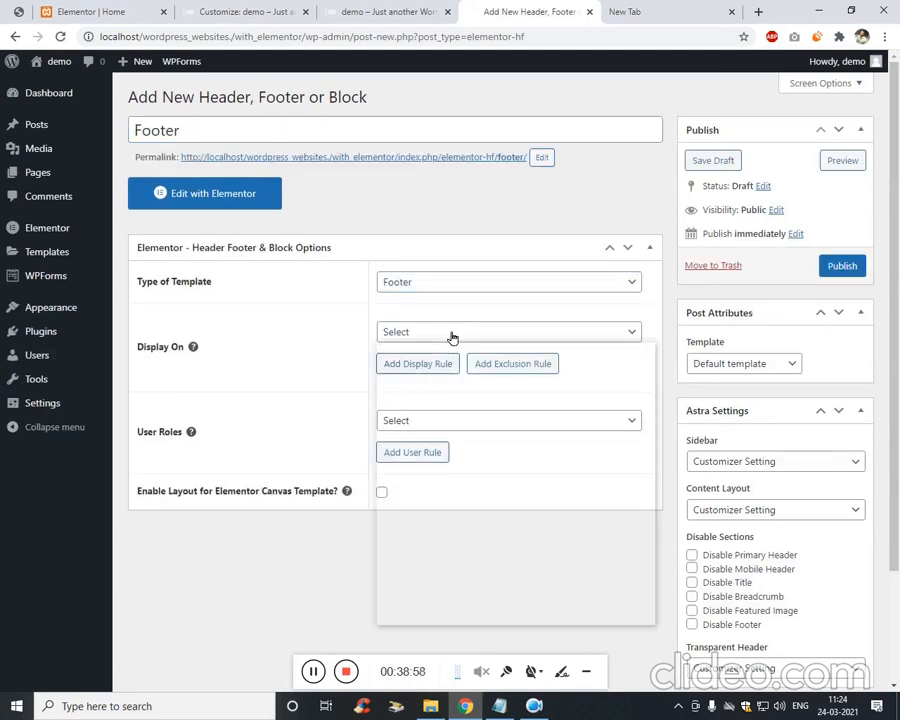
{"action": "left_click", "coordinate": [446, 380]}
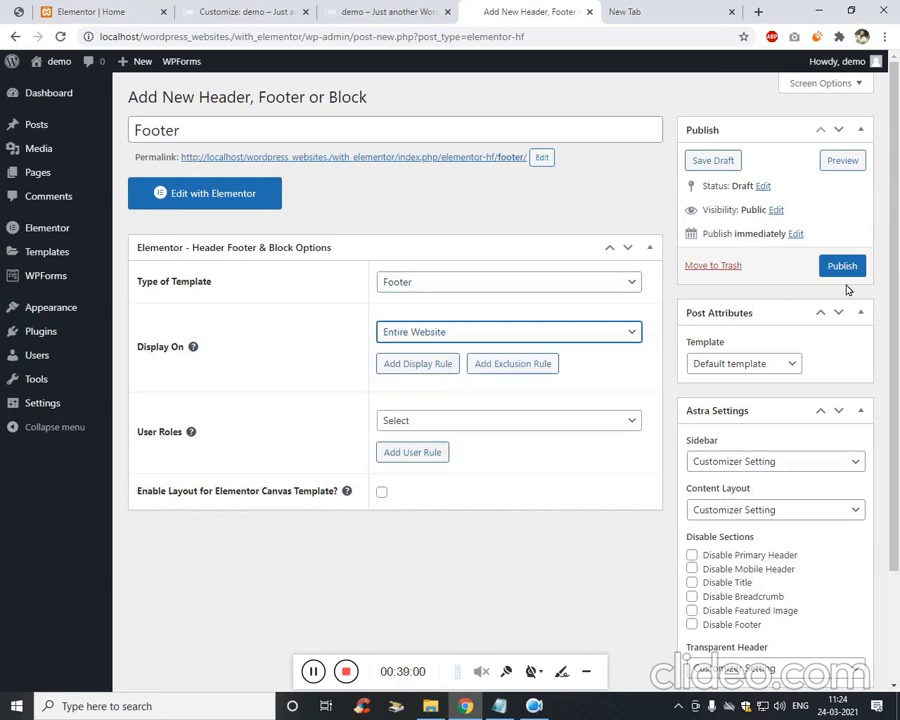
{"action": "left_click", "coordinate": [843, 267]}
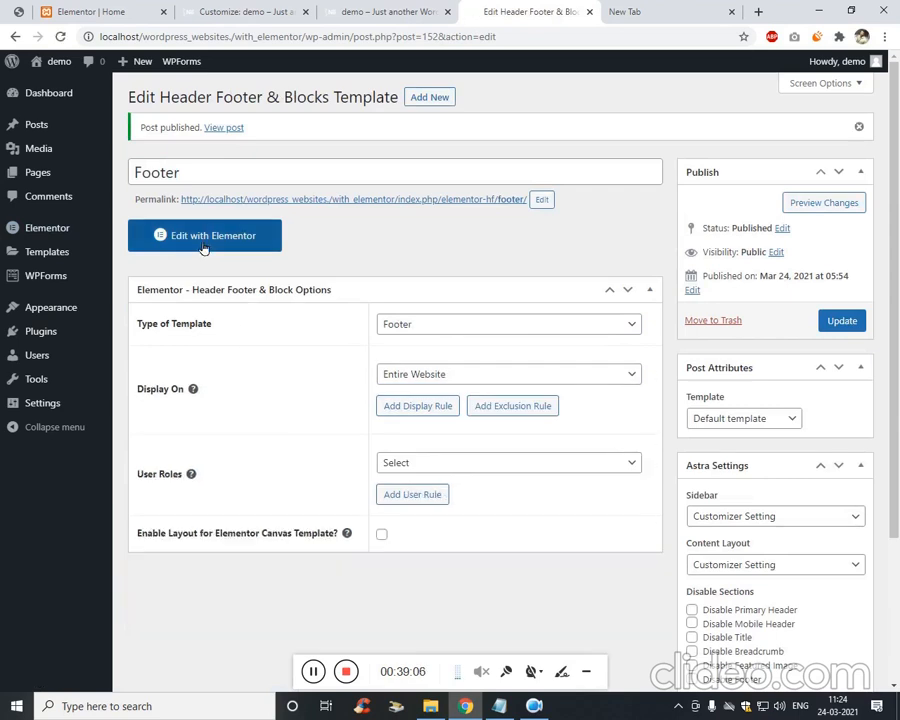
Open the Footer template in Elementor, closing the home page editor tab.
{"action": "left_click", "coordinate": [204, 240]}
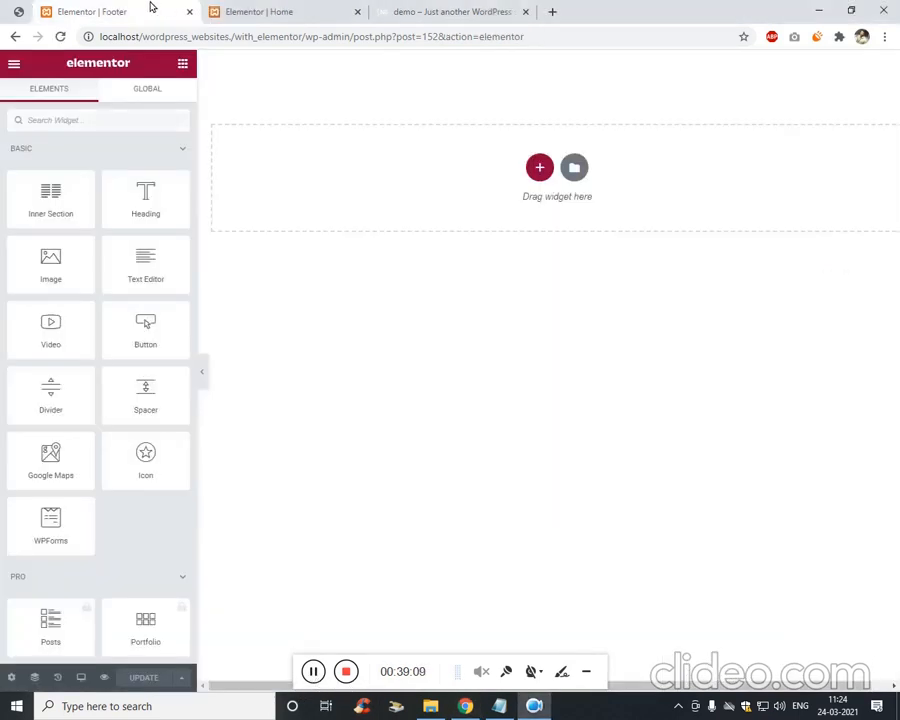
{"action": "left_click", "coordinate": [305, 5]}
{"action": "scroll", "coordinate": [410, 360], "scroll_direction": "up", "scroll_amount": 10}
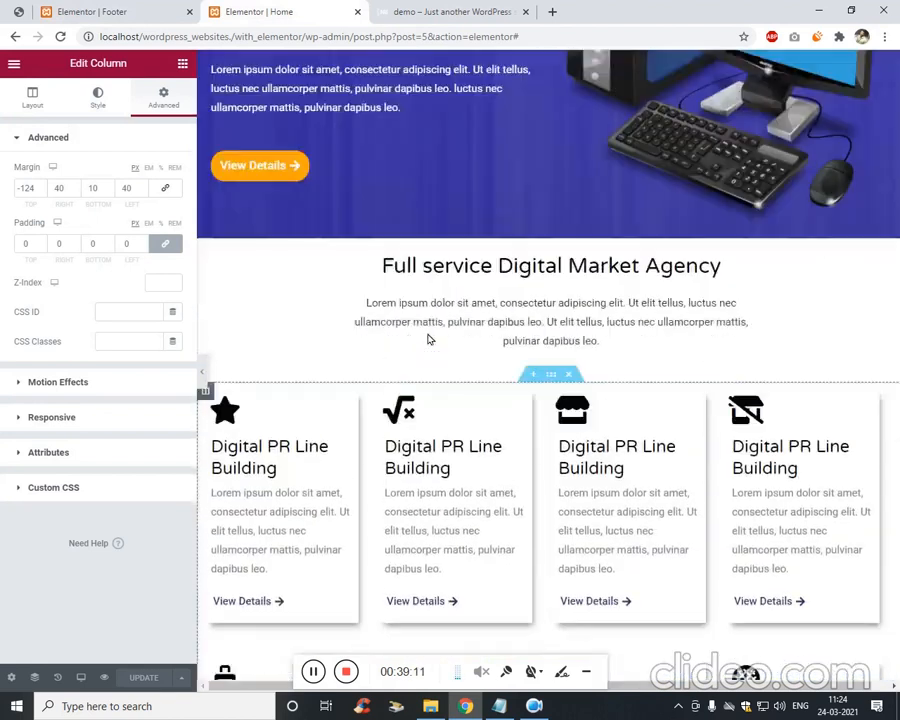
{"action": "scroll", "coordinate": [428, 339], "scroll_direction": "up", "scroll_amount": 3}
{"action": "left_click", "coordinate": [357, 12]}
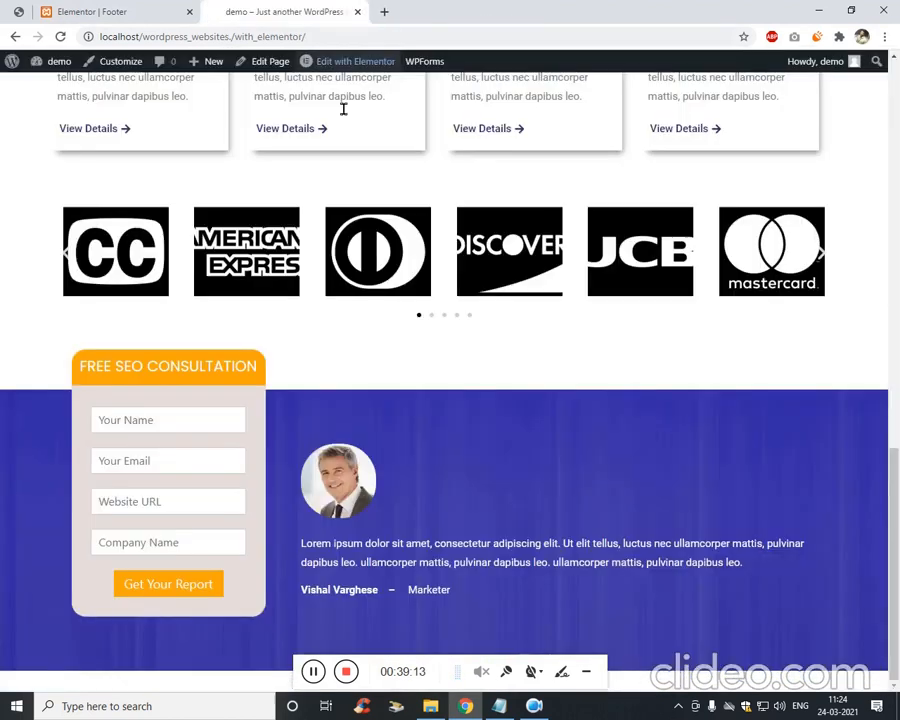
{"action": "left_click", "coordinate": [92, 10]}
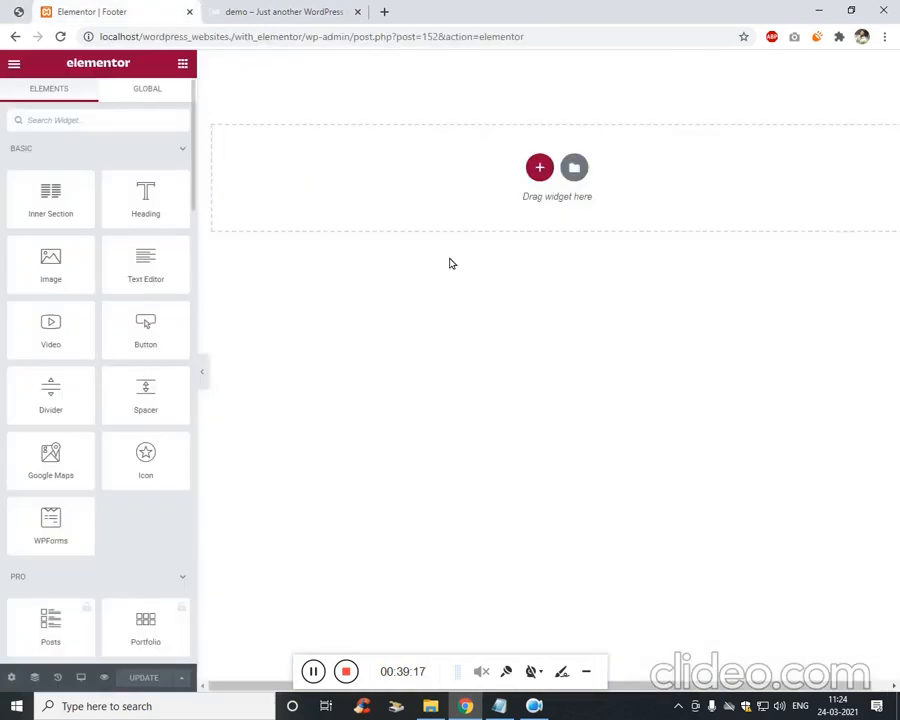
Add a single-column section to the footer and drop an Inner Section widget into it.
{"action": "left_click", "coordinate": [534, 165]}
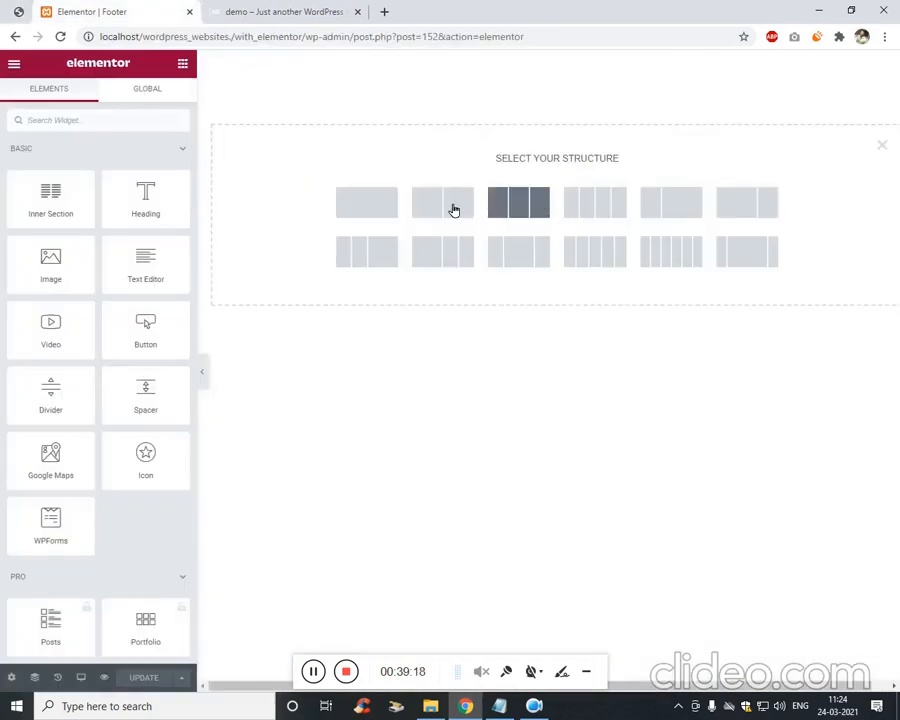
{"action": "left_click", "coordinate": [367, 213]}
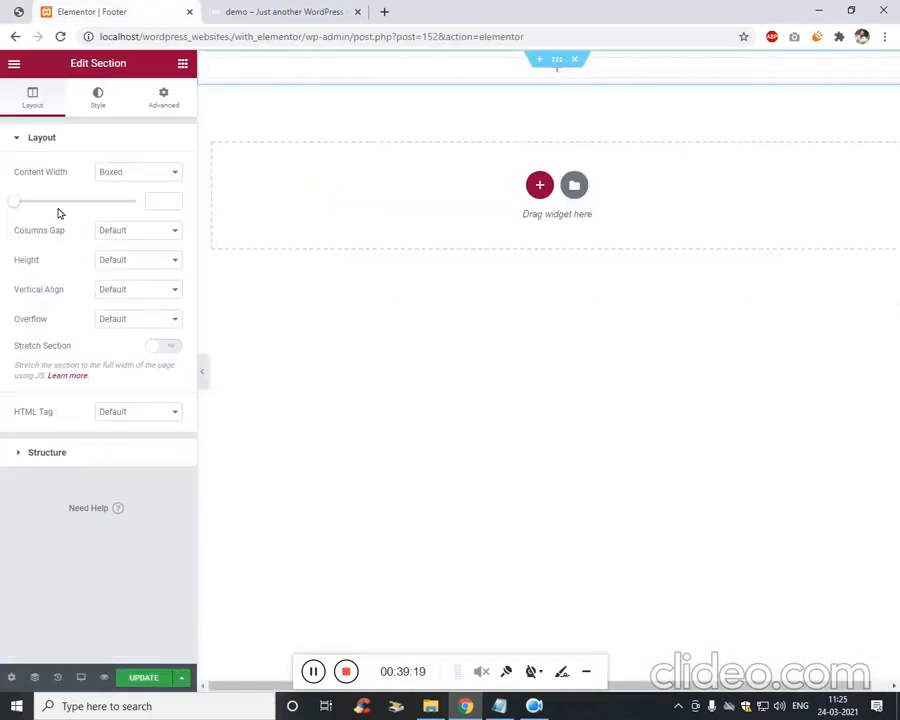
{"action": "left_click", "coordinate": [182, 64]}
{"action": "left_click_drag", "start_coordinate": [54, 200], "coordinate": [560, 82]}
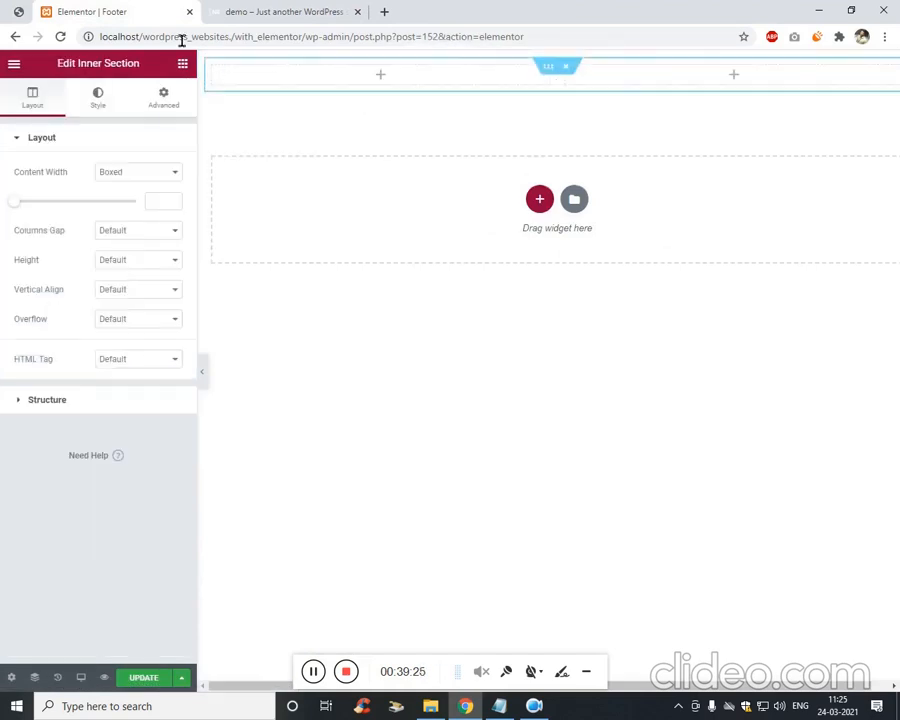
{"action": "left_click", "coordinate": [20, 12]}
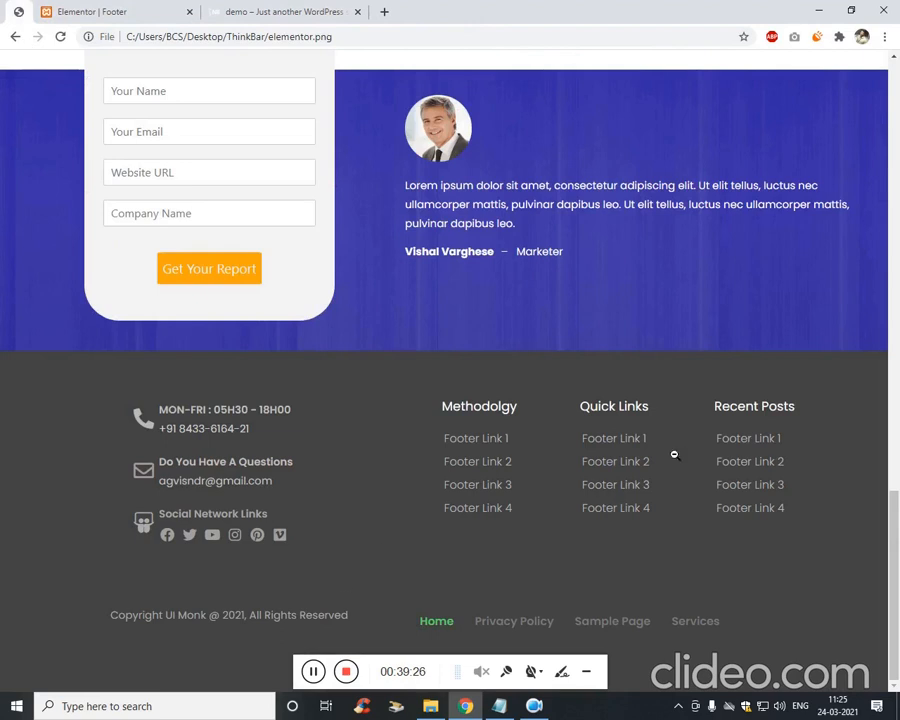
{"action": "left_click", "coordinate": [147, 8]}
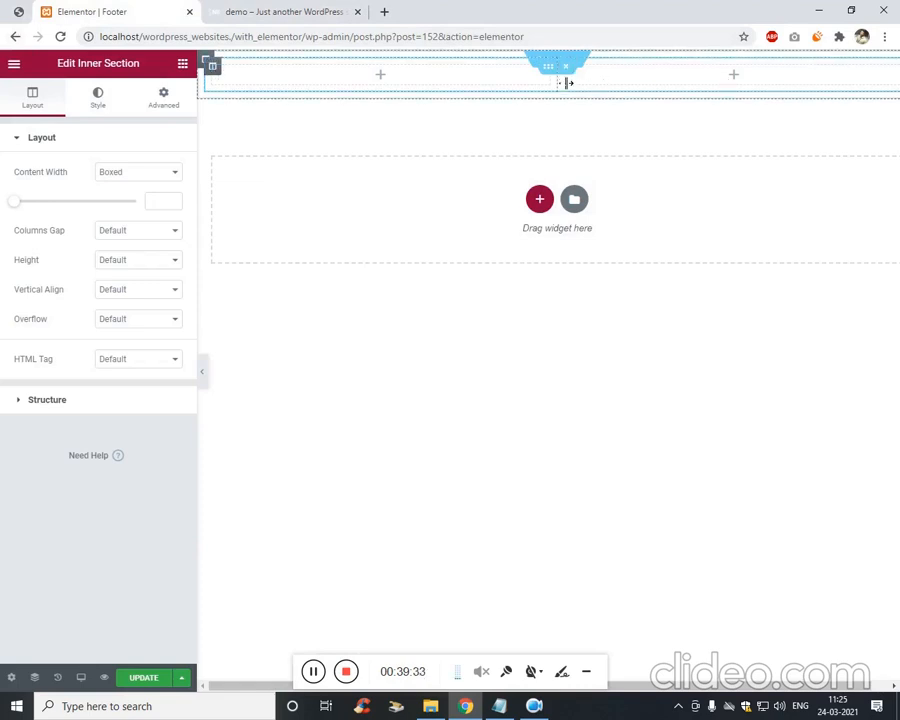
Add two new columns to the inner section so it has four columns.
{"action": "left_click", "coordinate": [211, 66]}
{"action": "right_click", "coordinate": [222, 73]}
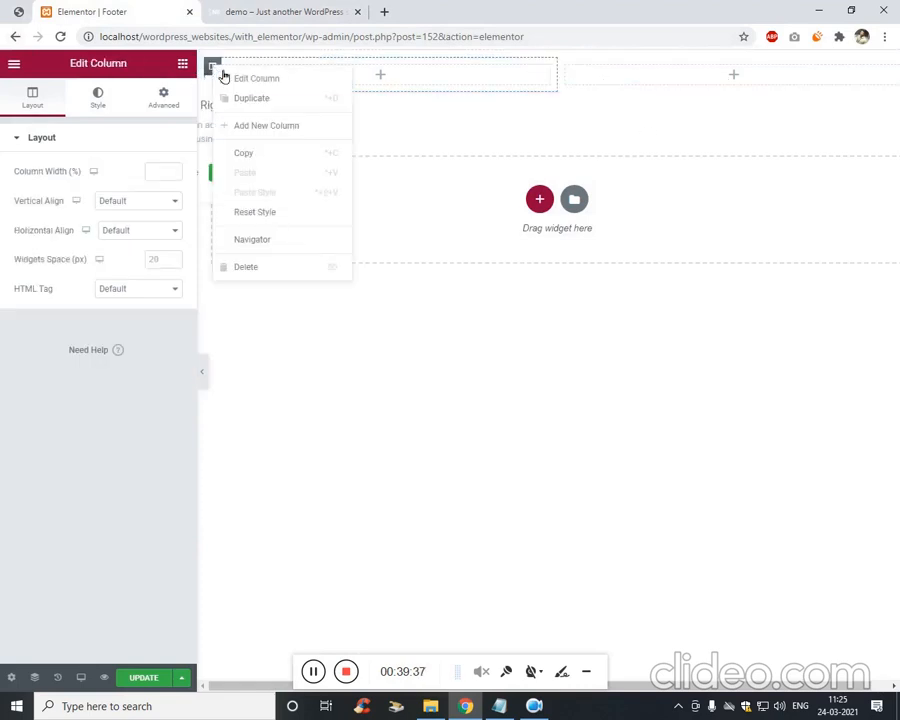
{"action": "left_click", "coordinate": [232, 85]}
{"action": "right_click", "coordinate": [214, 76]}
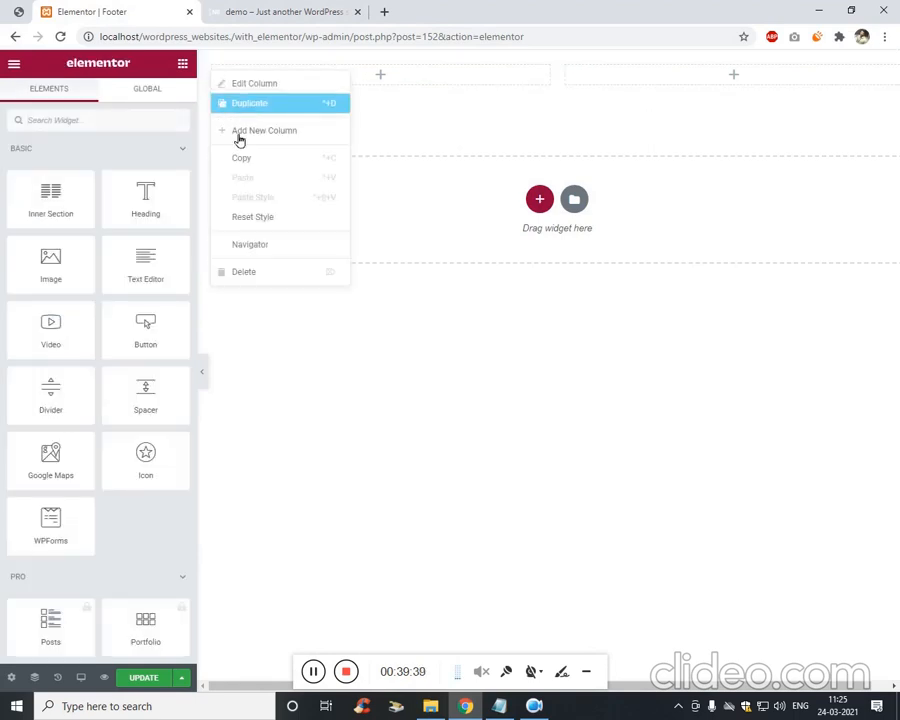
{"action": "left_click", "coordinate": [279, 131]}
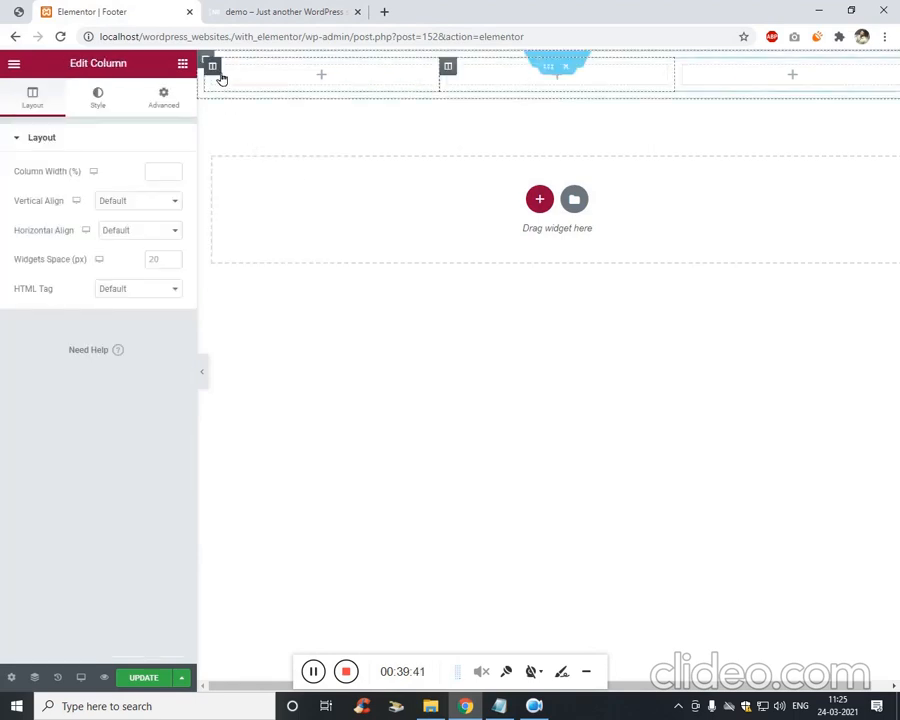
{"action": "right_click", "coordinate": [211, 66]}
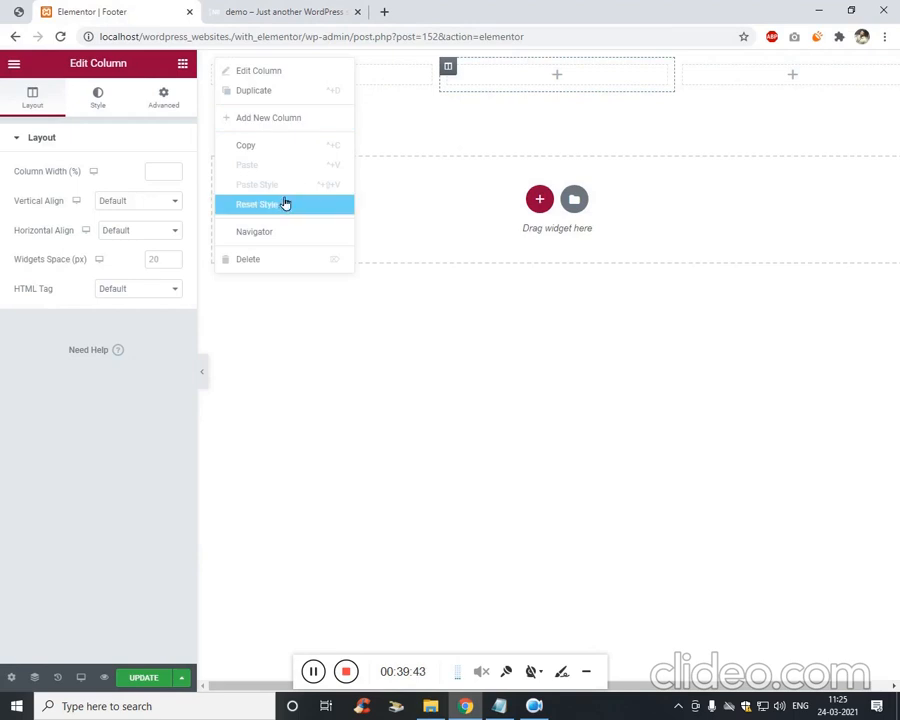
{"action": "left_click", "coordinate": [297, 122]}
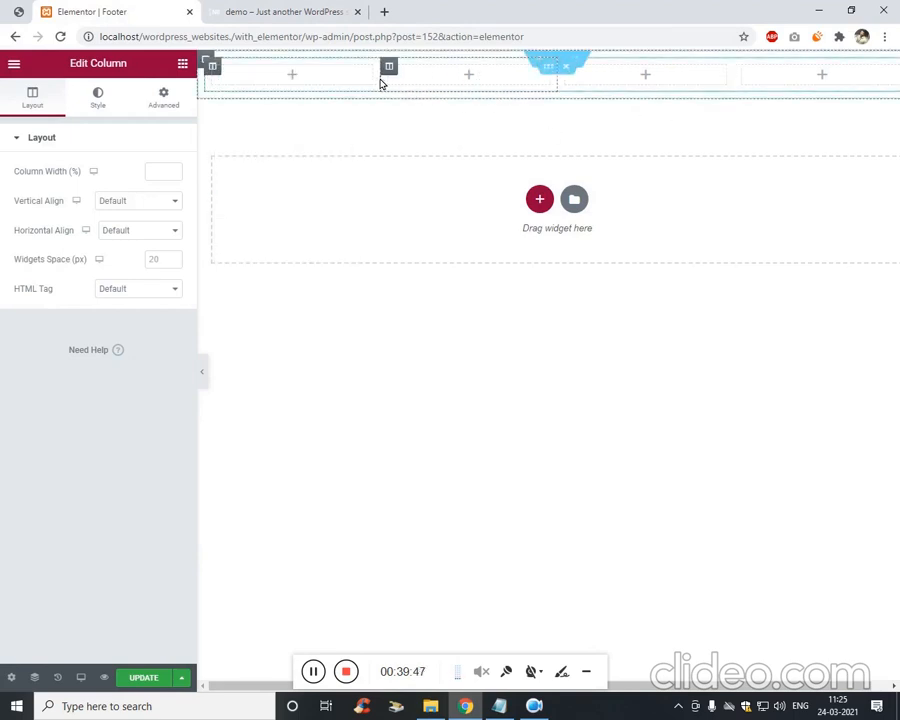
Drag the column dividers so the first column is widest and the other three narrower.
{"action": "left_click_drag", "start_coordinate": [412, 83], "coordinate": [505, 87]}
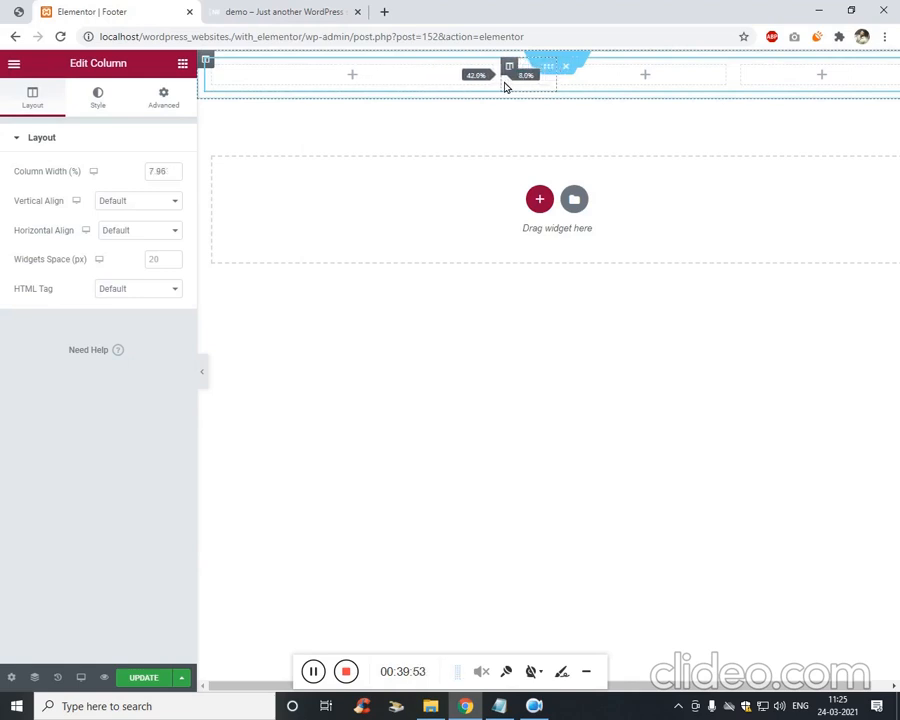
{"action": "left_click_drag", "start_coordinate": [581, 86], "coordinate": [622, 86]}
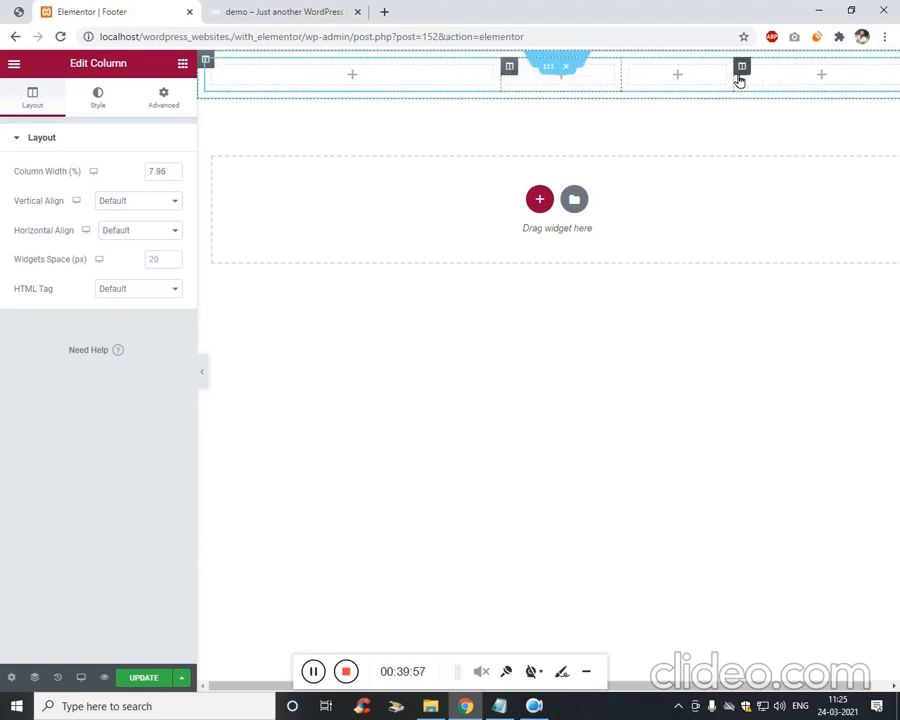
{"action": "left_click_drag", "start_coordinate": [738, 81], "coordinate": [748, 82]}
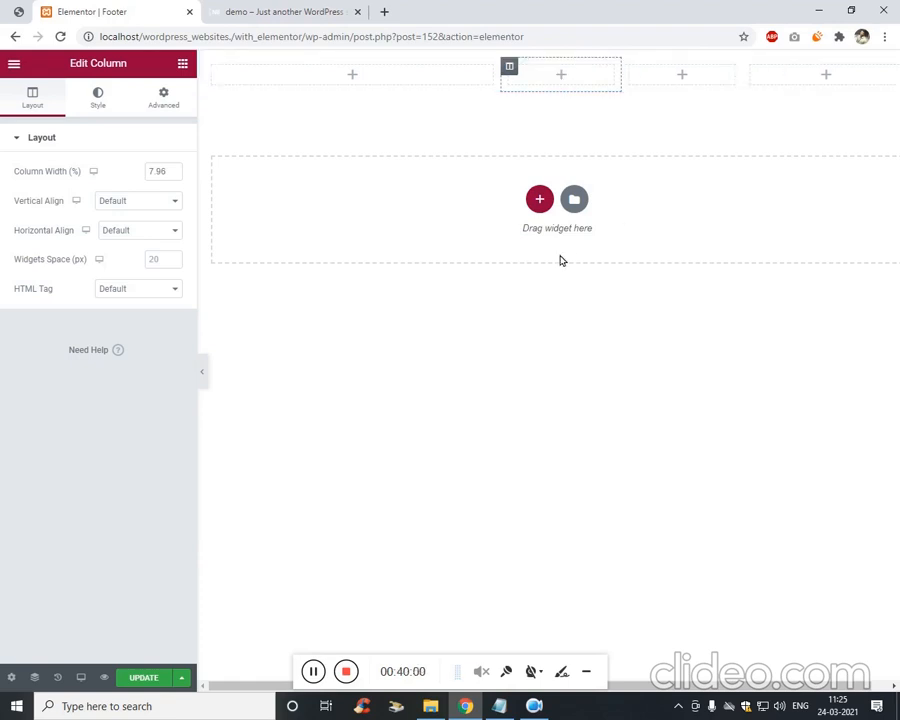
{"action": "left_click", "coordinate": [444, 242]}
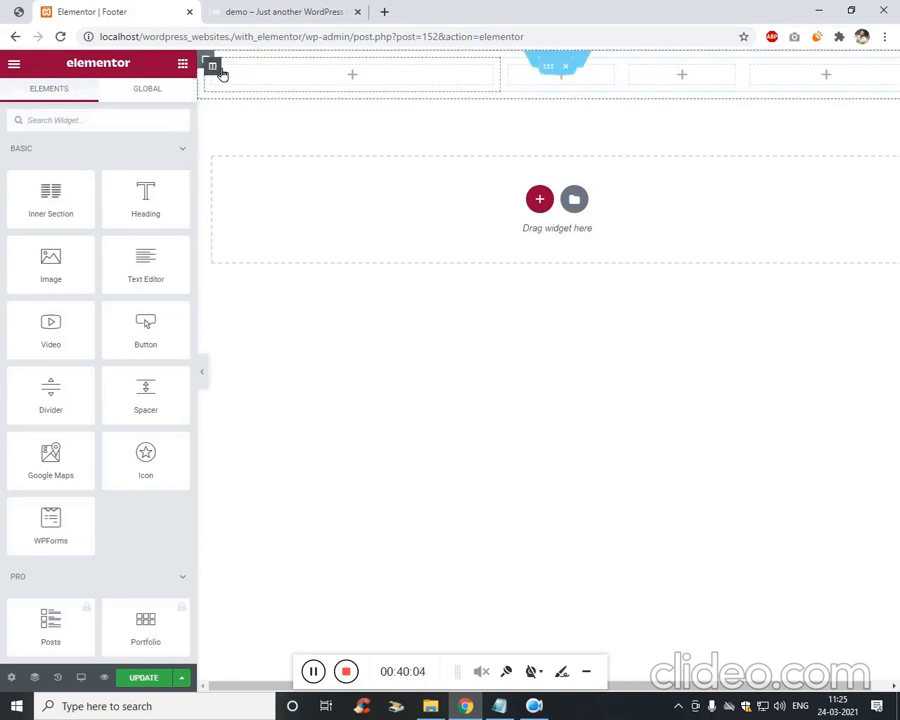
{"action": "right_click", "coordinate": [548, 62]}
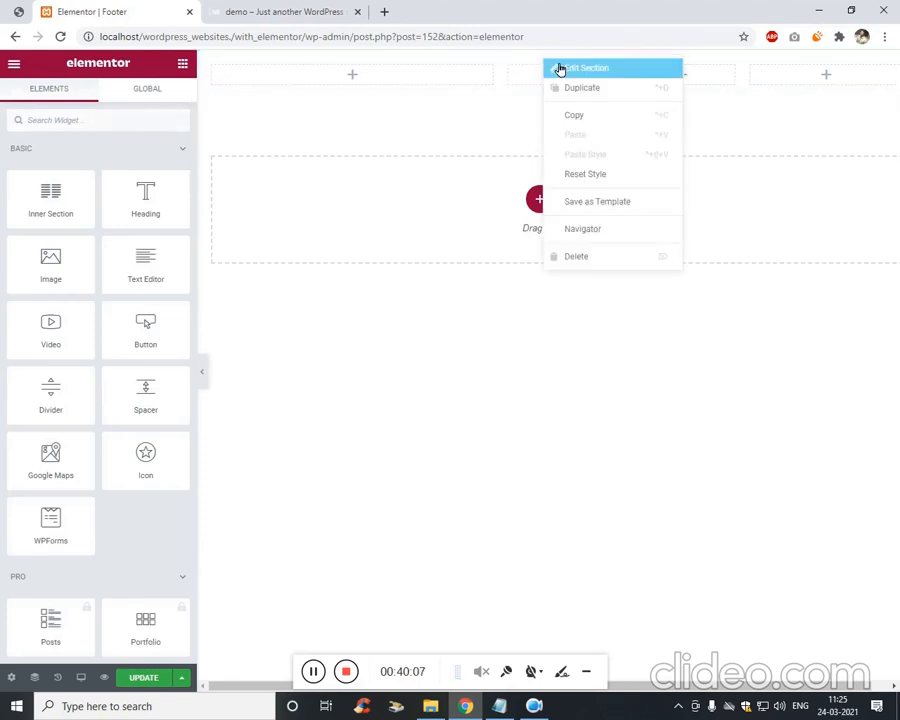
{"action": "left_click", "coordinate": [558, 67]}
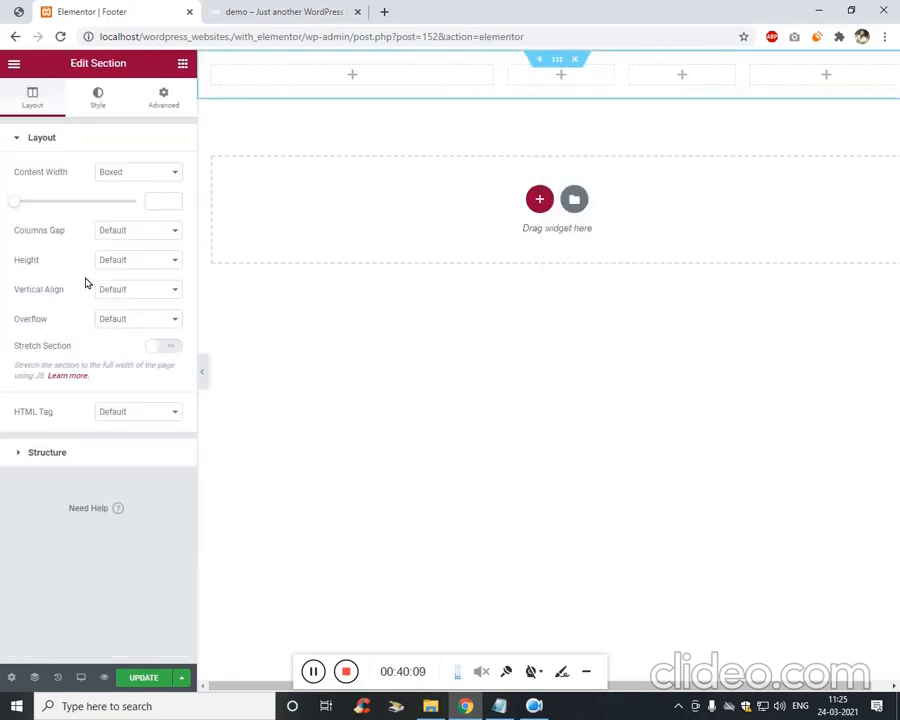
Give the footer section a minimum height and a dark grey #3F3F3F classic background.
{"action": "left_click", "coordinate": [140, 262]}
{"action": "left_click", "coordinate": [163, 295]}
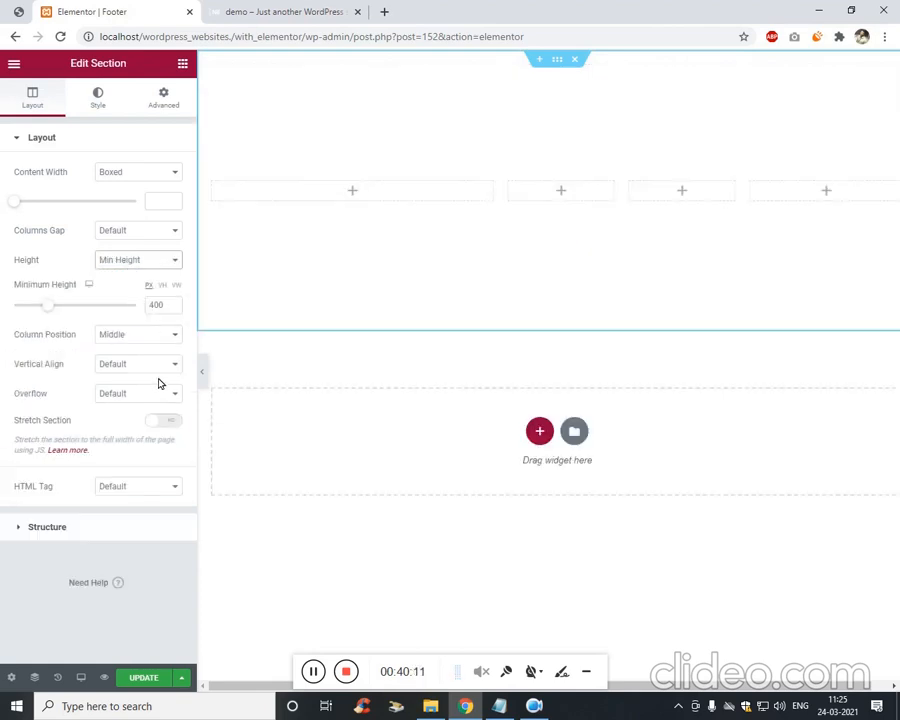
{"action": "left_click", "coordinate": [115, 97]}
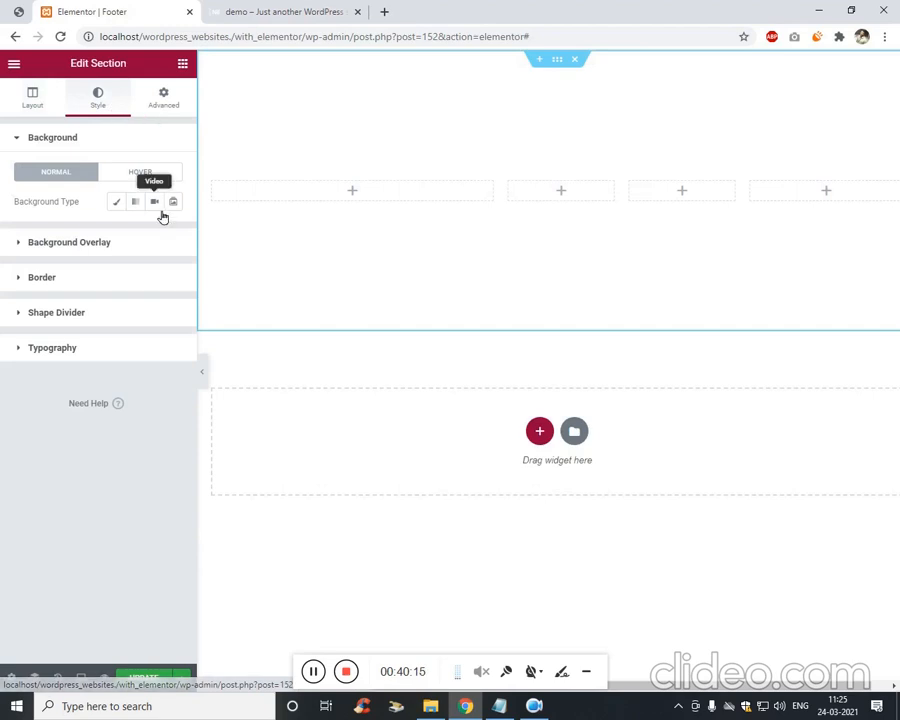
{"action": "left_click", "coordinate": [115, 205]}
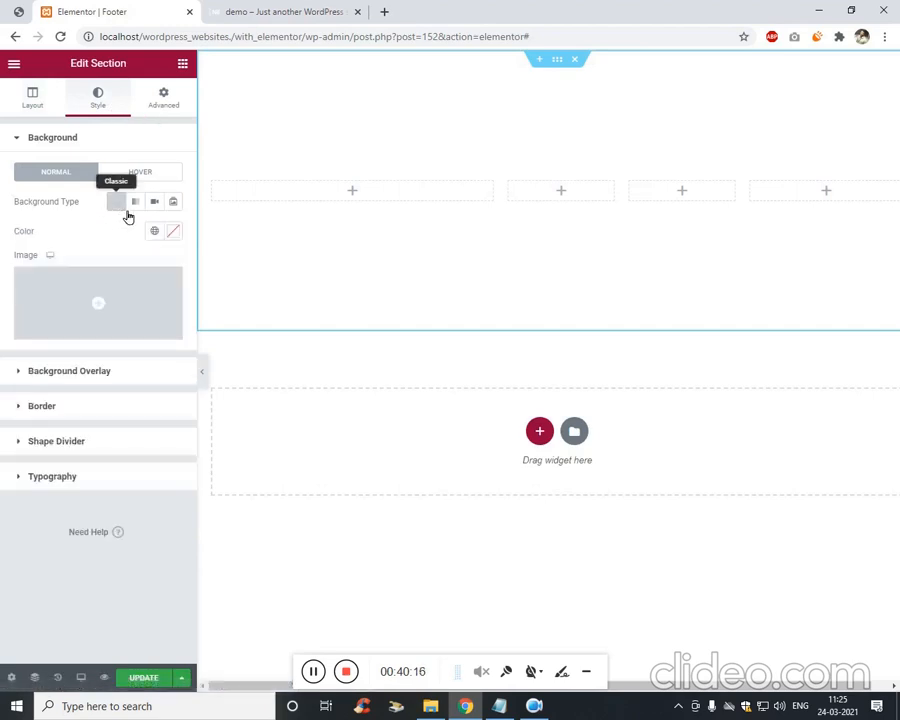
{"action": "left_click", "coordinate": [175, 233]}
{"action": "left_click", "coordinate": [125, 381]}
{"action": "left_click_drag", "start_coordinate": [122, 384], "coordinate": [108, 366]}
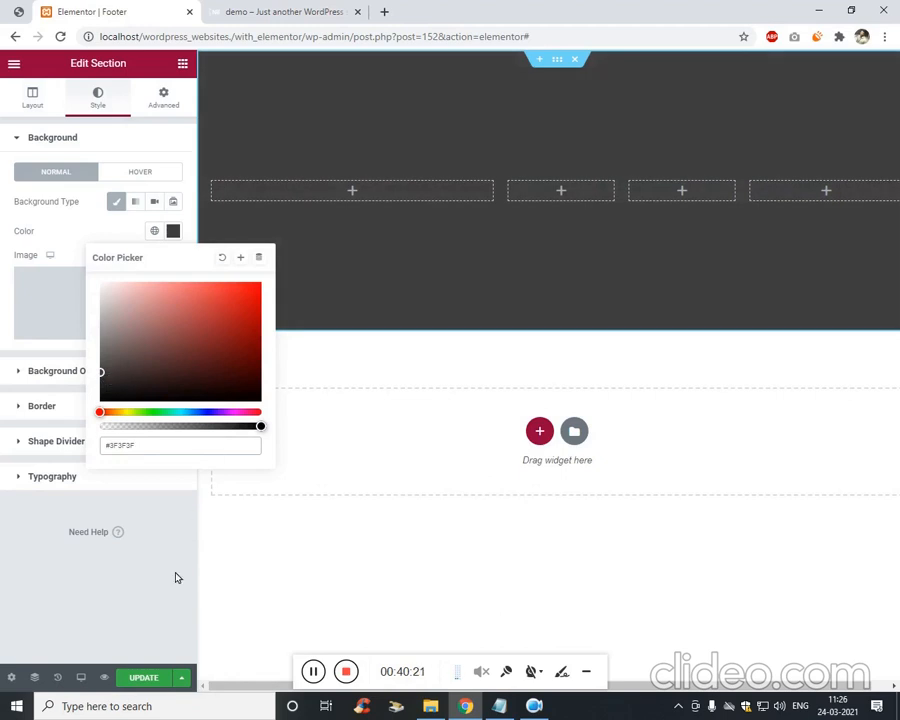
{"action": "left_click", "coordinate": [176, 578]}
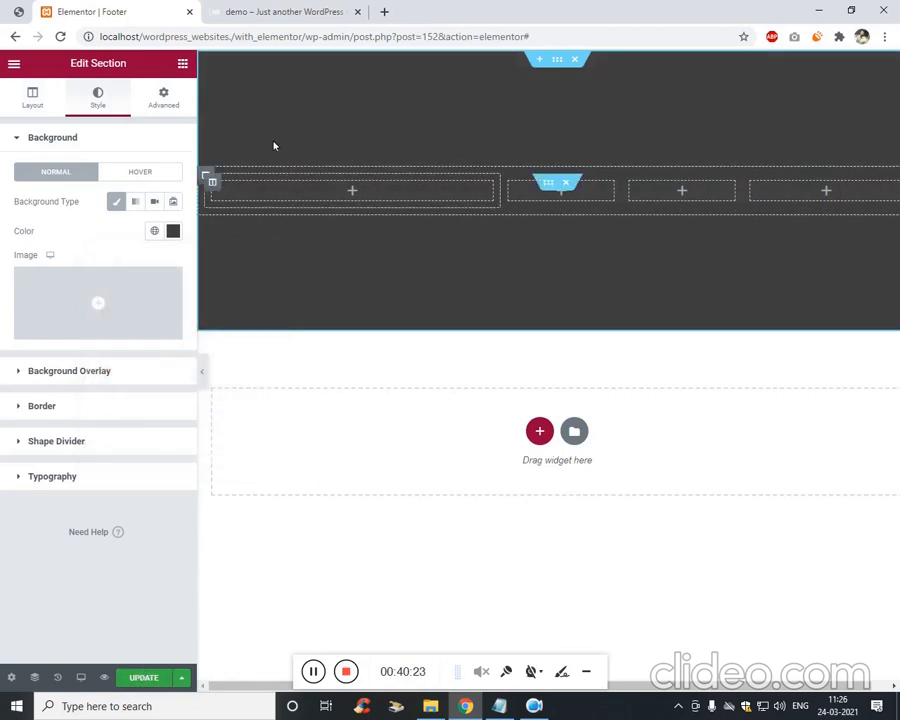
Glance at the live demo site, then return to the footer editor's widget list.
{"action": "left_click", "coordinate": [230, 11]}
{"action": "left_click", "coordinate": [140, 10]}
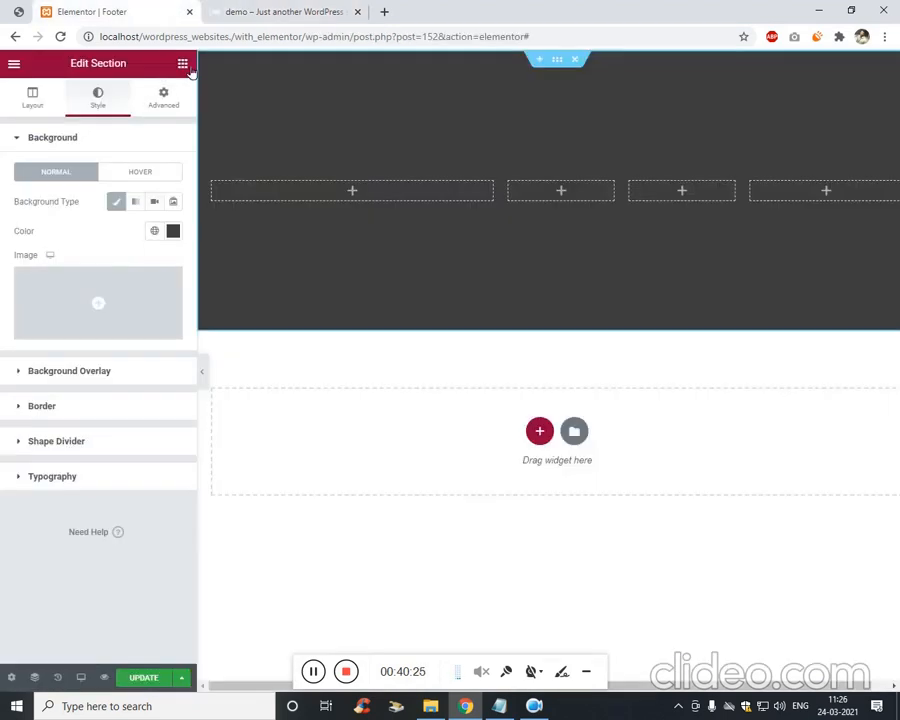
{"action": "left_click", "coordinate": [183, 64]}
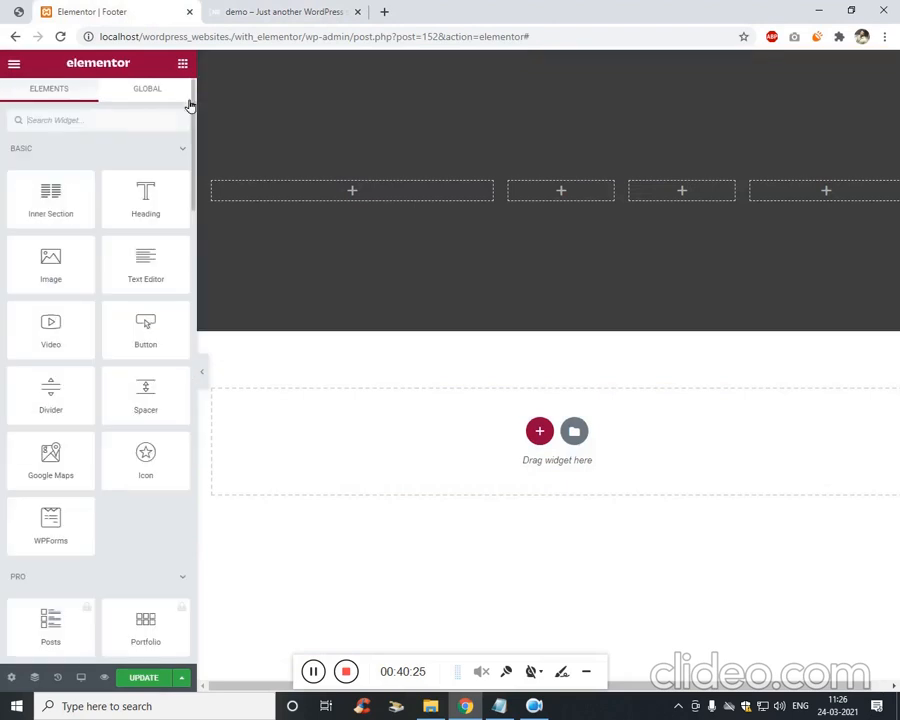
Place a Navigation Menu widget showing the Footer 1 menu in the second footer column.
{"action": "left_click", "coordinate": [136, 127]}
{"action": "type", "text": "m"}
{"action": "key", "text": "BackSpace"}
{"action": "type", "text": "nav"}
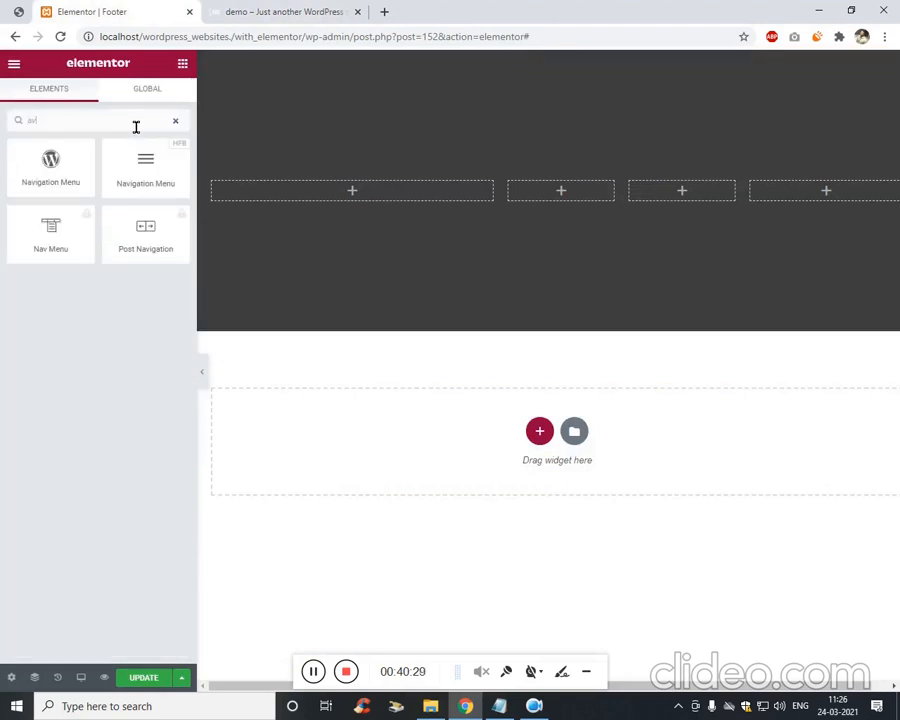
{"action": "left_click_drag", "start_coordinate": [145, 168], "coordinate": [571, 198]}
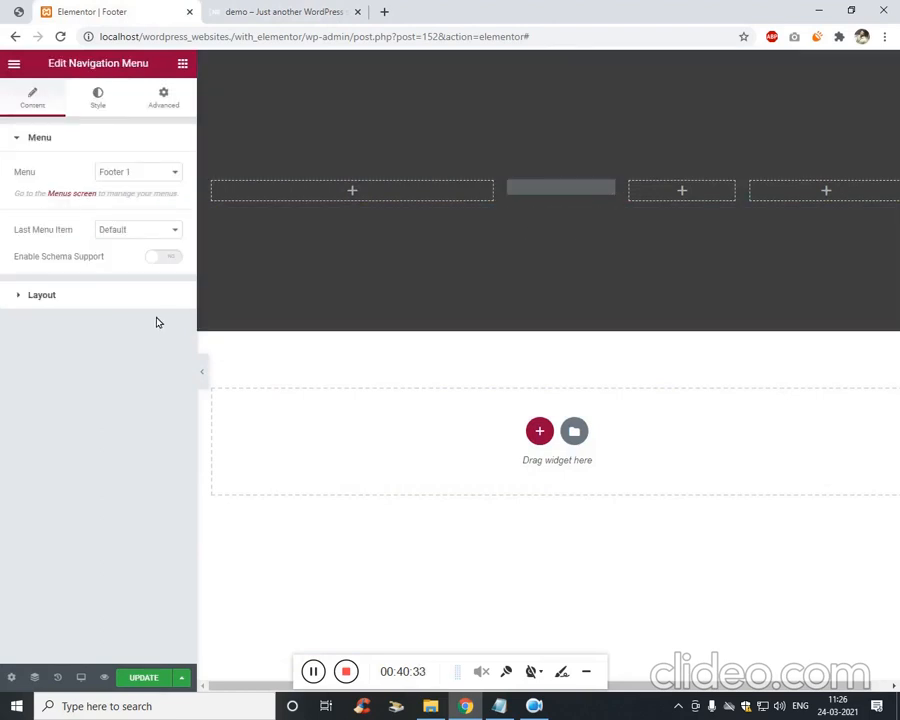
{"action": "left_click", "coordinate": [133, 171]}
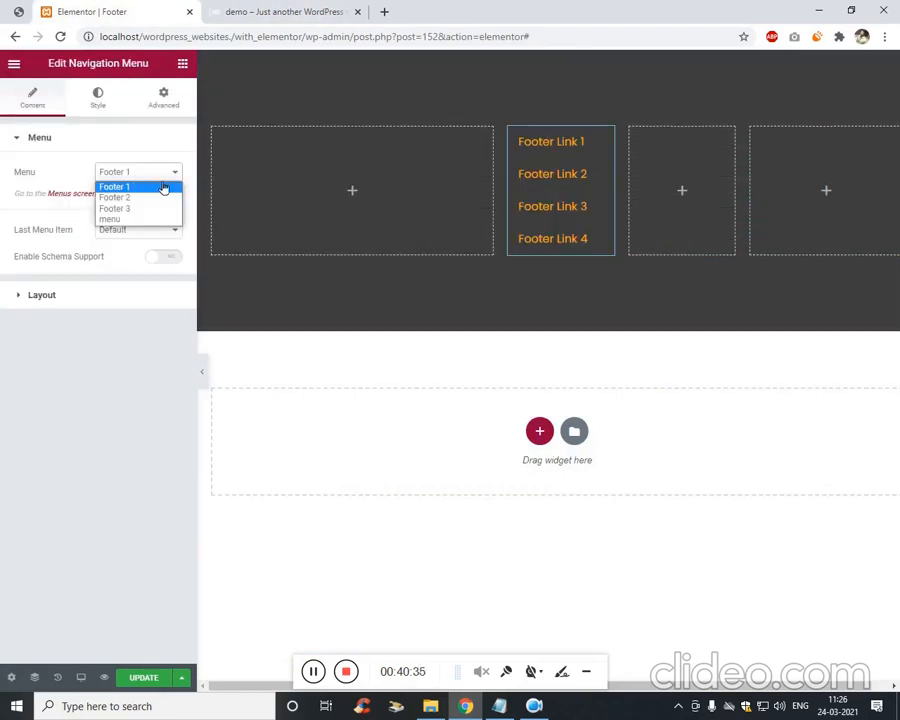
{"action": "left_click", "coordinate": [164, 187]}
Make the footer menu's link text grey.
{"action": "left_click", "coordinate": [158, 120]}
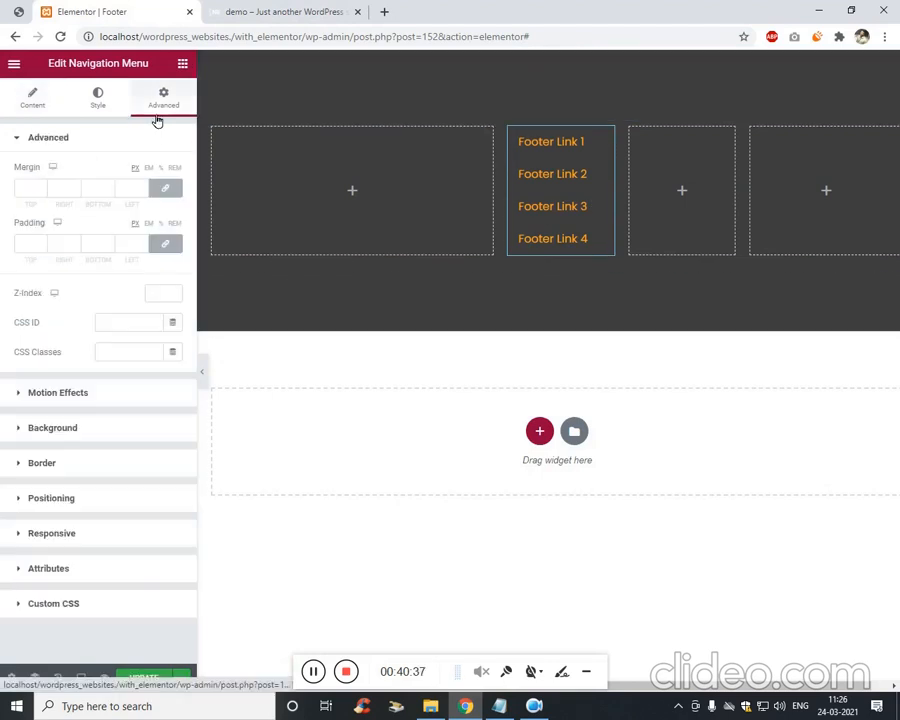
{"action": "left_click", "coordinate": [92, 104]}
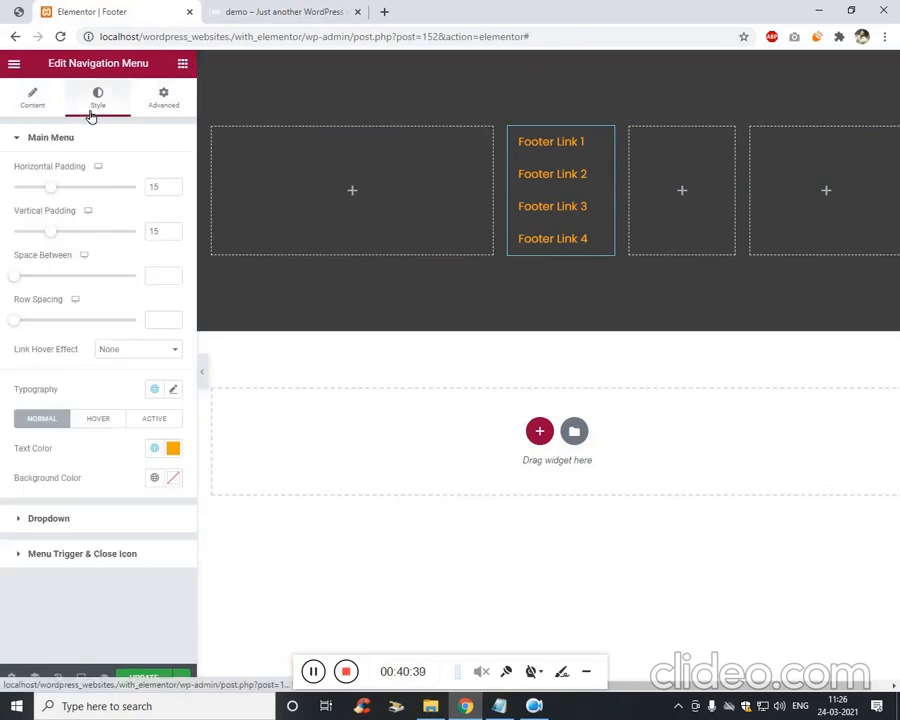
{"action": "left_click", "coordinate": [173, 448]}
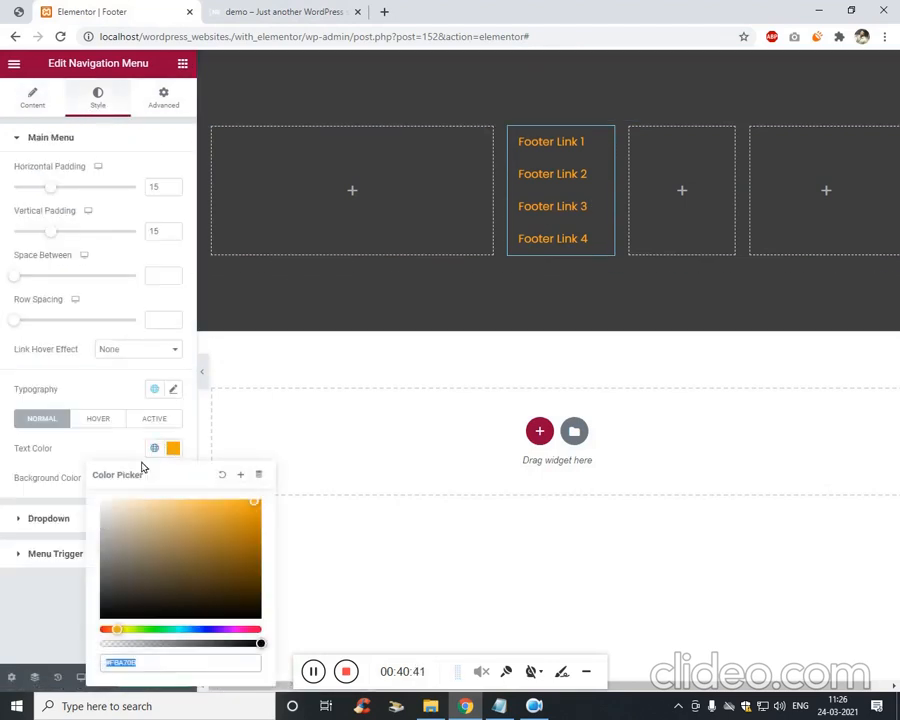
{"action": "left_click_drag", "start_coordinate": [130, 535], "coordinate": [113, 559]}
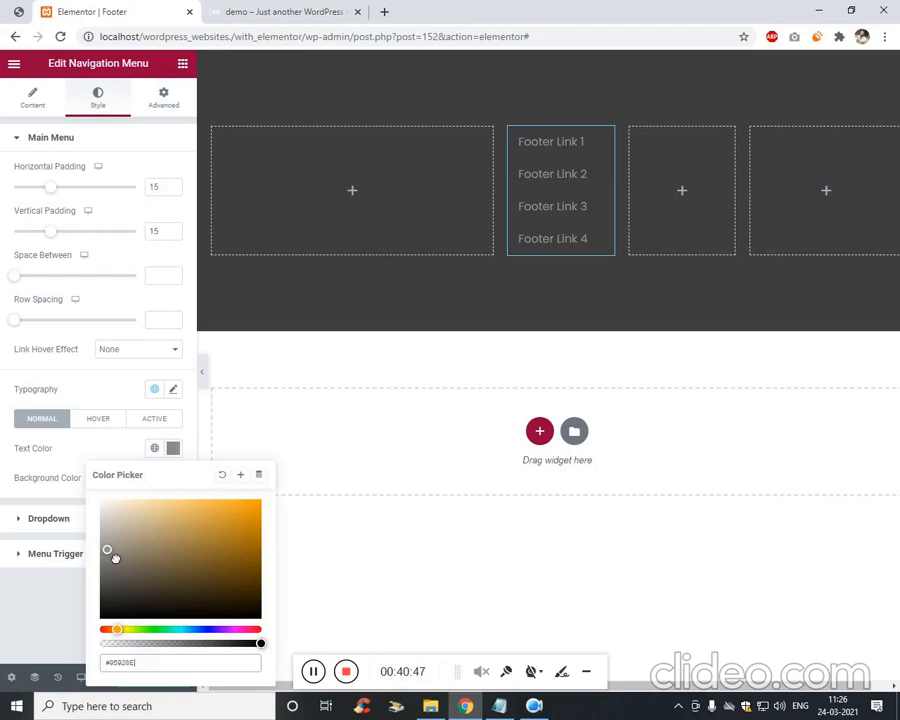
{"action": "left_click", "coordinate": [68, 596]}
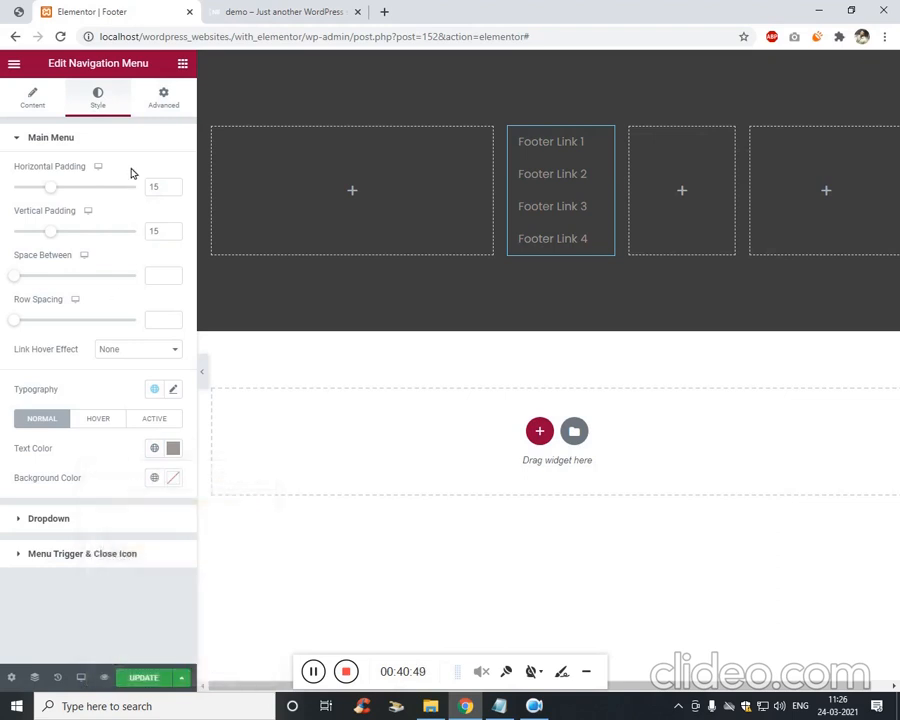
Unlink the menu's padding and enter individual values starting with -1 and -3.
{"action": "left_click", "coordinate": [163, 97]}
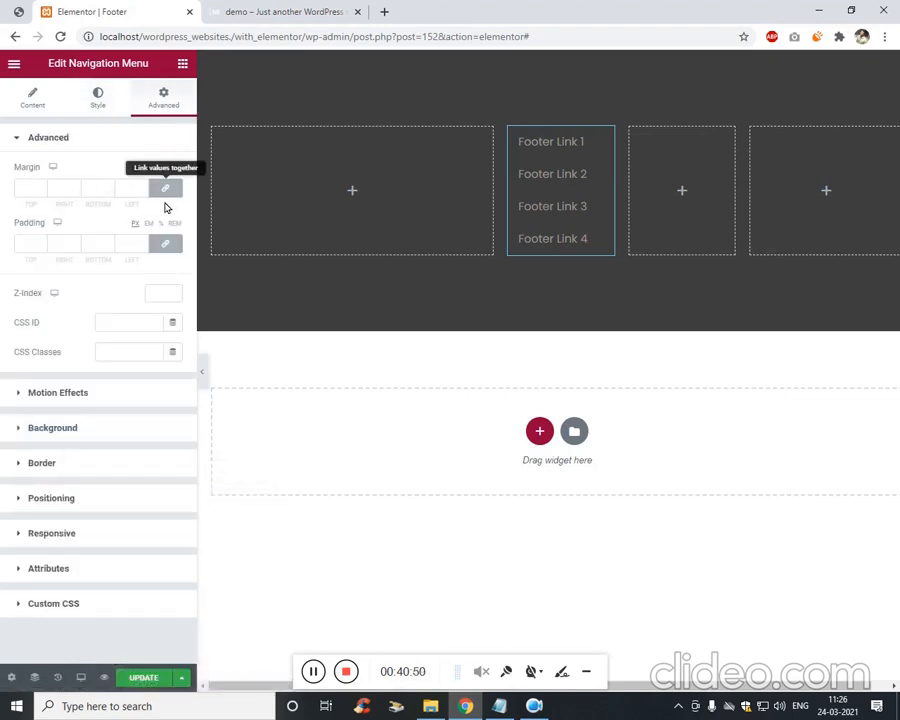
{"action": "left_click", "coordinate": [165, 243]}
{"action": "double_click", "coordinate": [28, 246]}
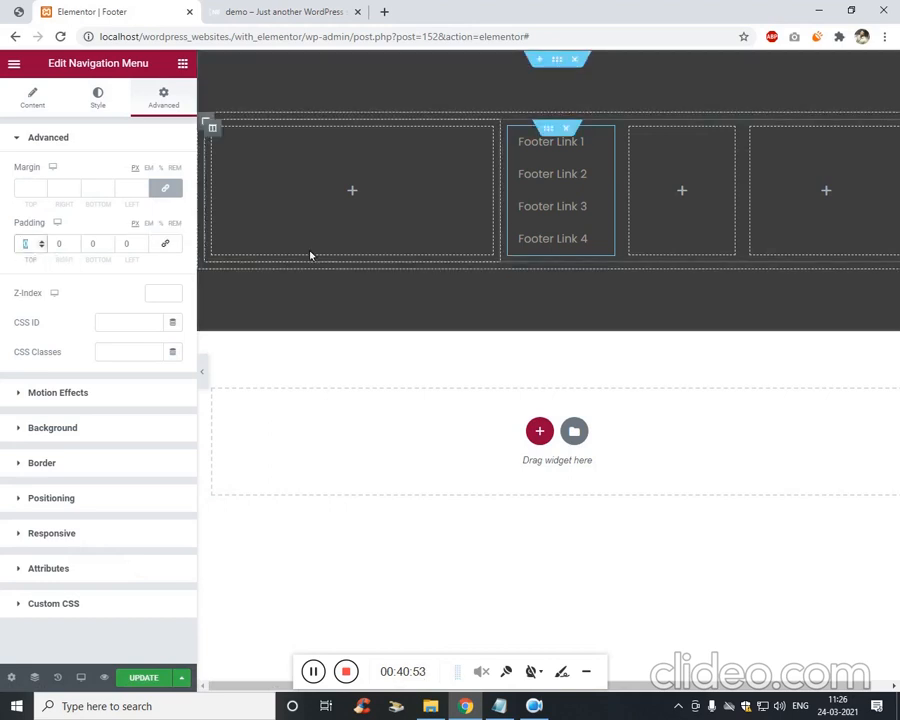
{"action": "type", "text": "-14"}
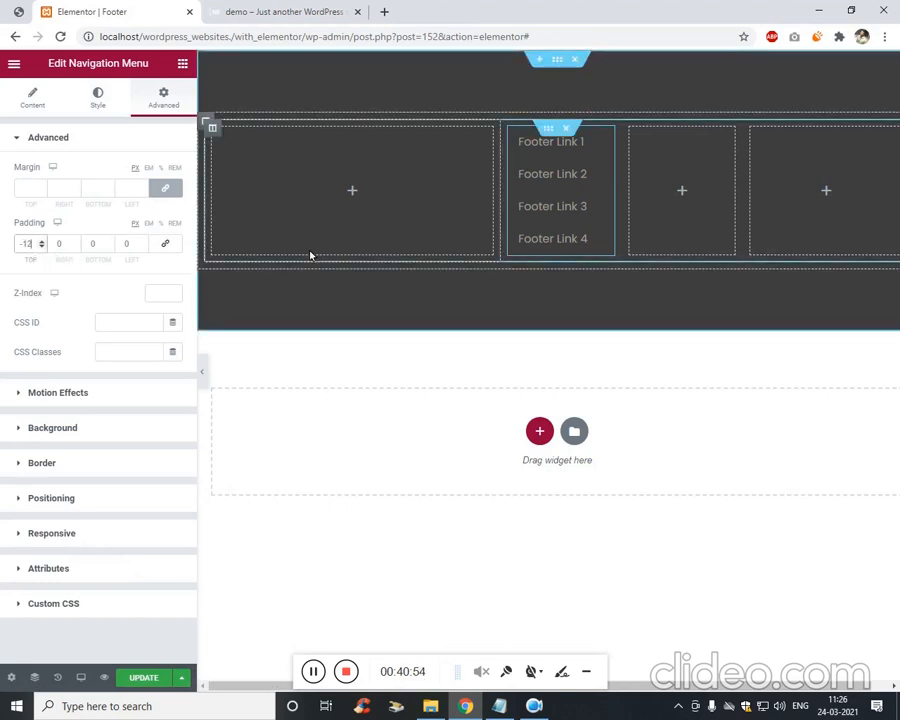
{"action": "key", "text": "Tab"}
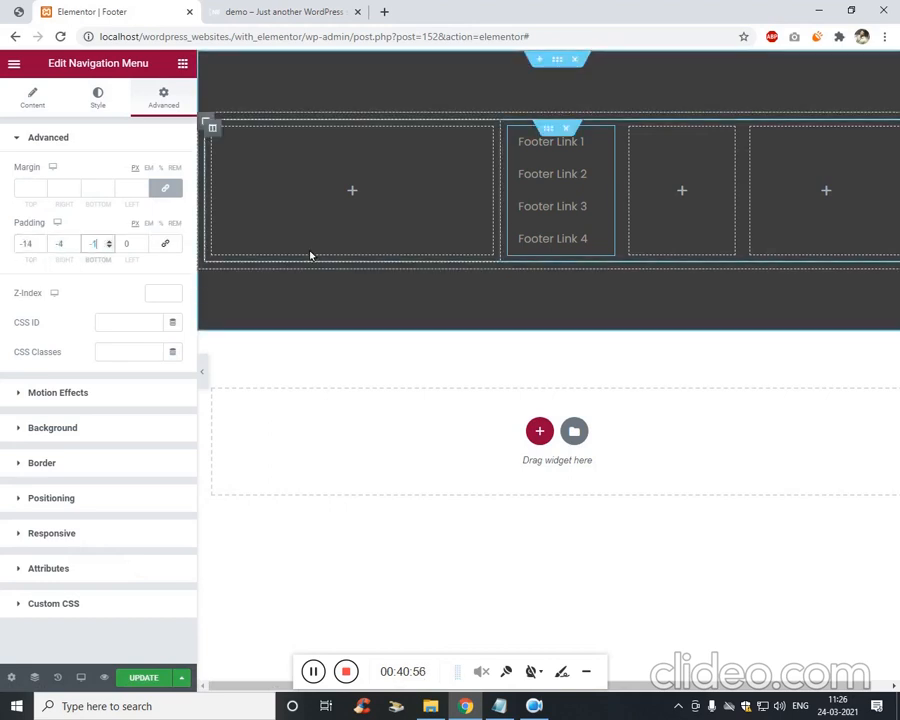
{"action": "type", "text": "-3"}
{"action": "key", "text": "Tab"}
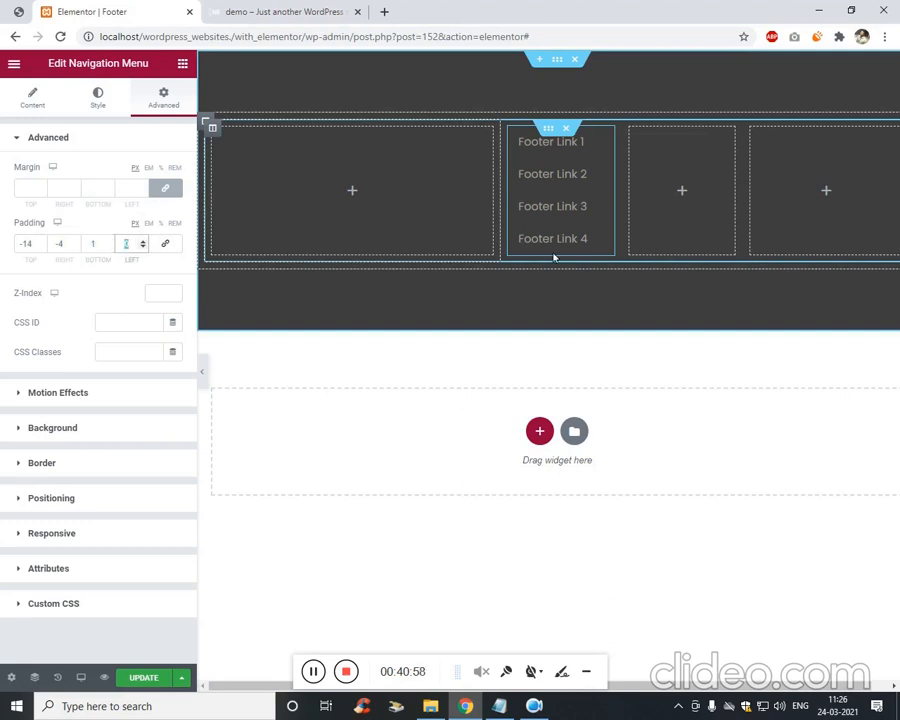
Reopen the menu's settings and lower the linked margins to about -14.
{"action": "right_click", "coordinate": [595, 136]}
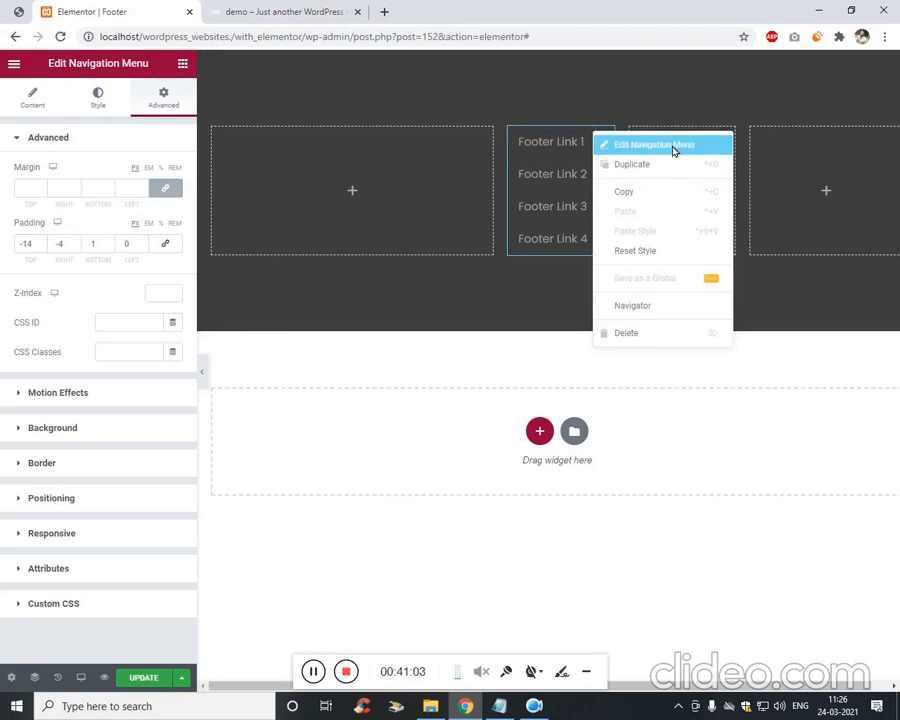
{"action": "left_click", "coordinate": [671, 146]}
{"action": "left_click", "coordinate": [30, 189]}
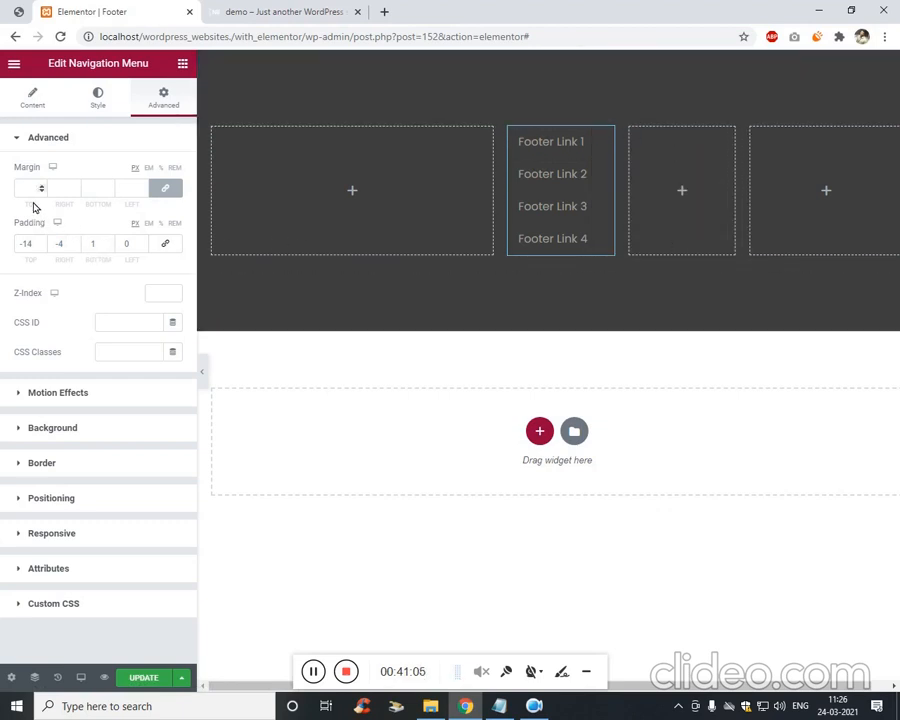
{"action": "key", "text": "Down"}
{"action": "key", "text": "Down"}
{"action": "key", "text": "Down"}
{"action": "key", "text": "Down"}
{"action": "key", "text": "Down"}
{"action": "key", "text": "Down"}
{"action": "key", "text": "Down"}
{"action": "key", "text": "Down"}
{"action": "key", "text": "Down"}
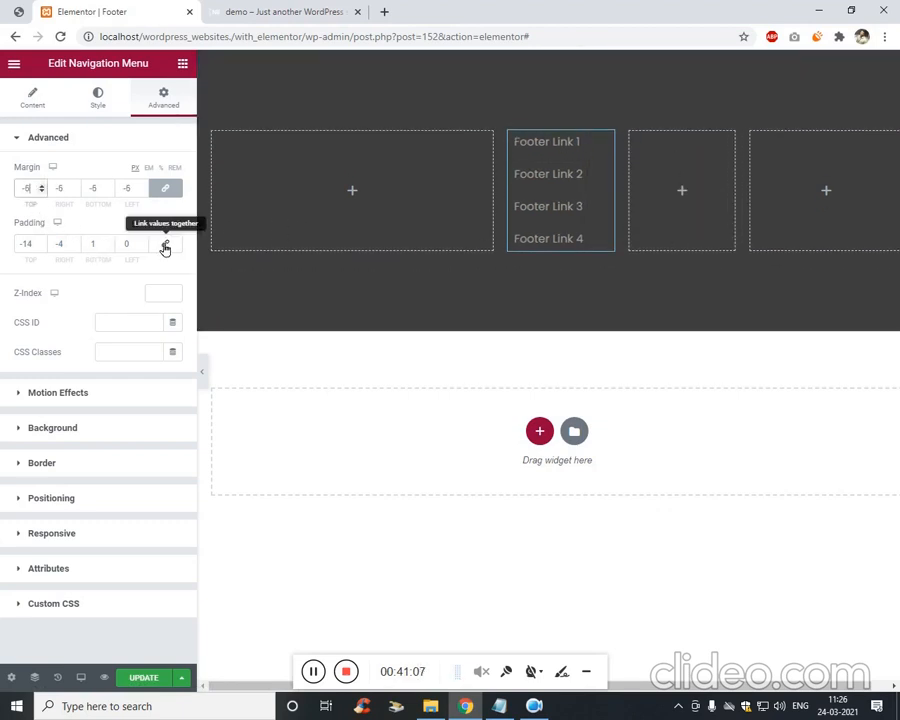
{"action": "key", "text": "Down"}
{"action": "key", "text": "Tab"}
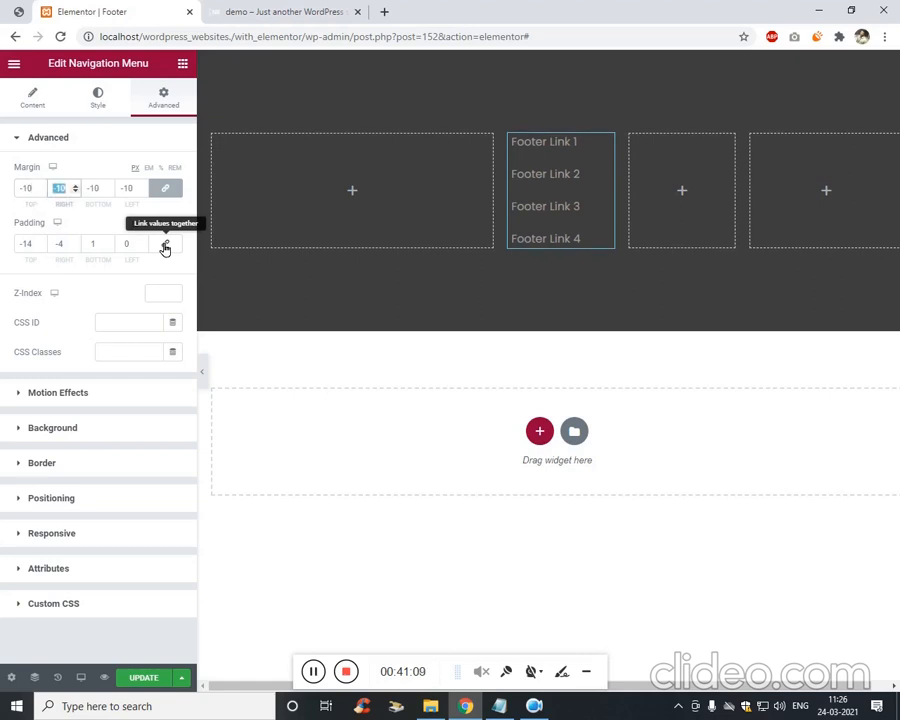
{"action": "key", "text": "Down"}
{"action": "key", "text": "Down"}
{"action": "key", "text": "Down"}
{"action": "key", "text": "Down"}
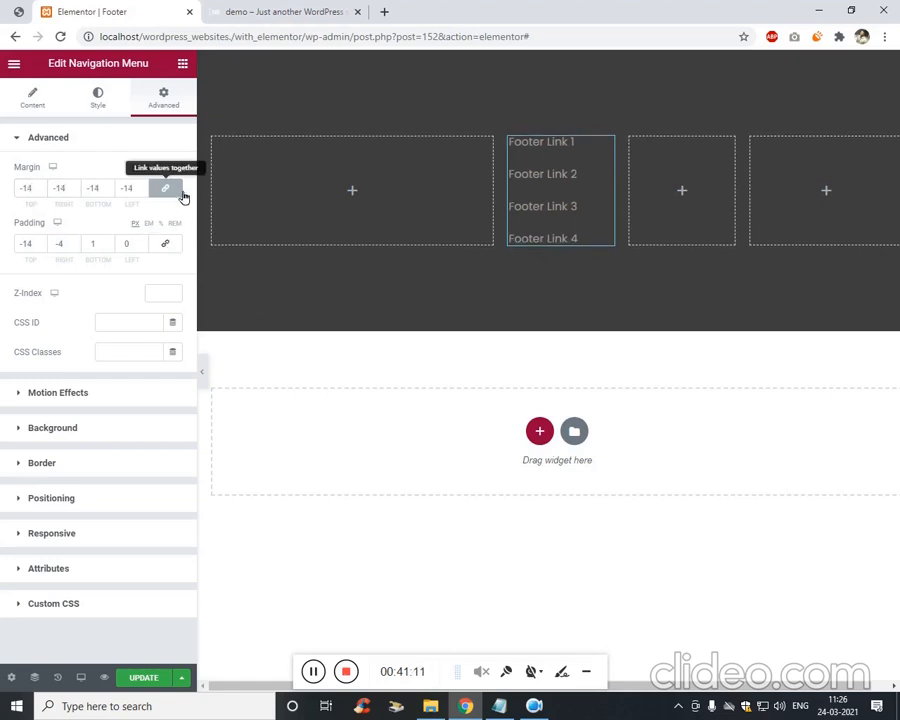
Unlink the margins and fine-tune them to -7 top, -16 right, -8 bottom, -10 left.
{"action": "left_click", "coordinate": [165, 188]}
{"action": "key", "text": "Down"}
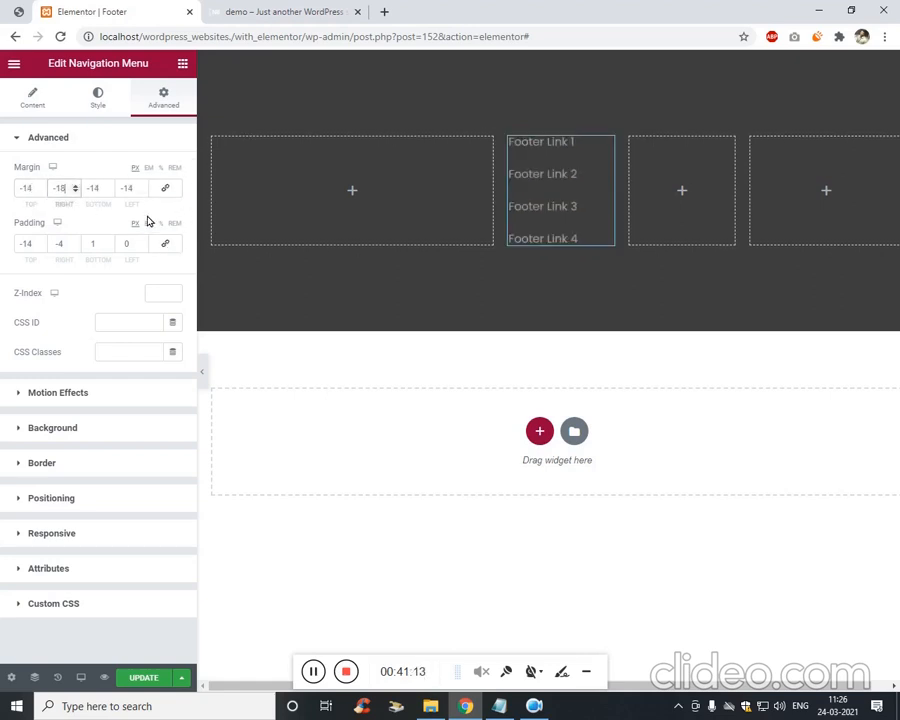
{"action": "key", "text": "Tab"}
{"action": "key", "text": "Down"}
{"action": "key", "text": "Down"}
{"action": "key", "text": "Down"}
{"action": "key", "text": "Down"}
{"action": "key", "text": "Down"}
{"action": "key", "text": "Down"}
{"action": "key", "text": "Down"}
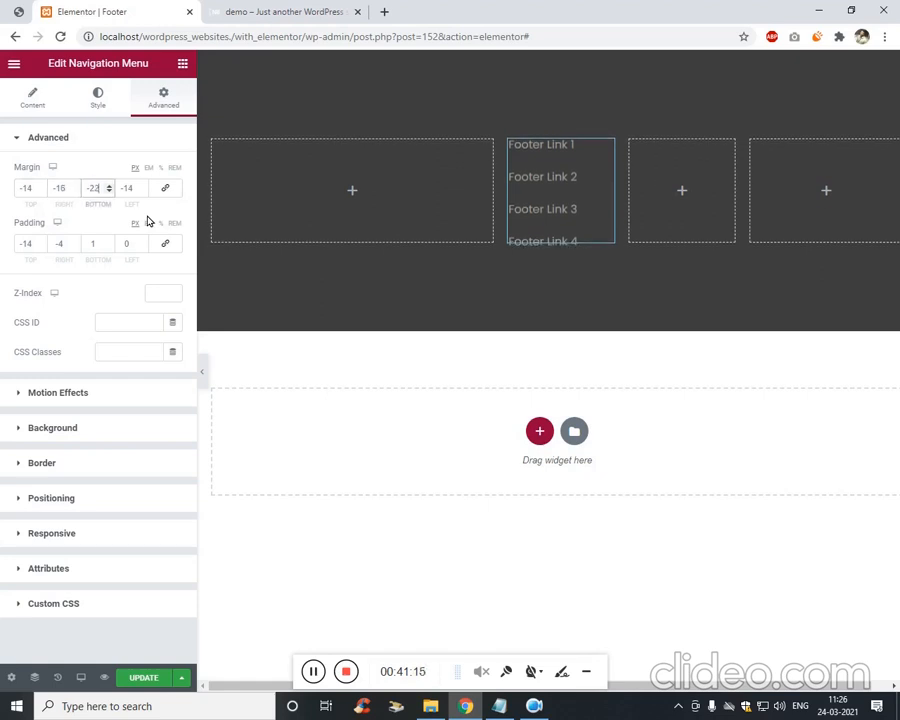
{"action": "key", "text": "Up"}
{"action": "key", "text": "Up"}
{"action": "key", "text": "Tab"}
{"action": "key", "text": "Down"}
{"action": "key", "text": "Down"}
{"action": "key", "text": "Down"}
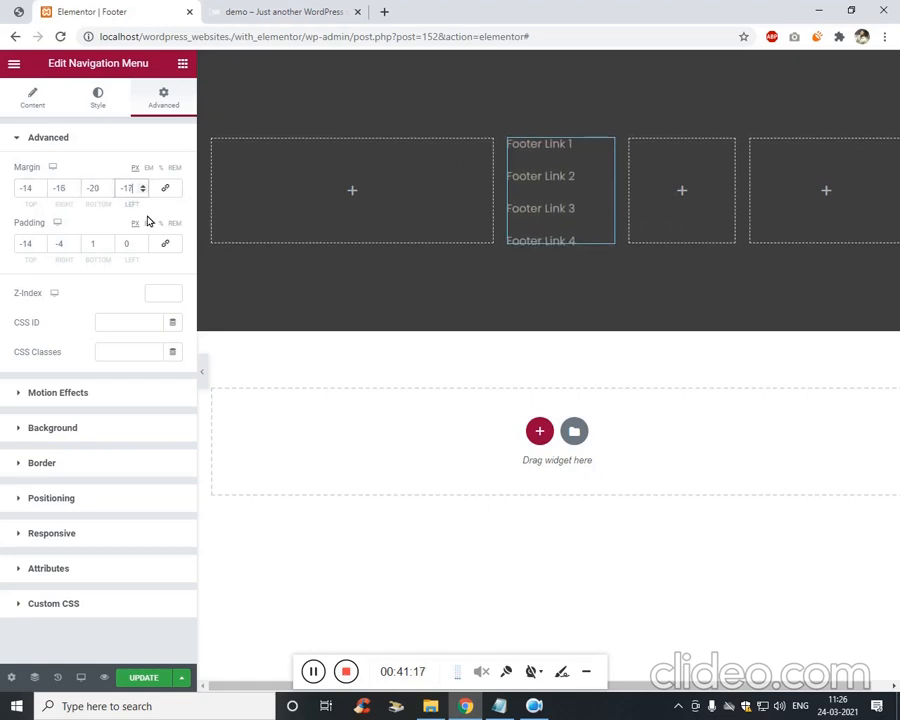
{"action": "key", "text": "Up"}
{"action": "key", "text": "Up"}
{"action": "key", "text": "Up"}
{"action": "key", "text": "Up"}
{"action": "key", "text": "Up"}
{"action": "key", "text": "shift+Tab"}
{"action": "key", "text": "shift+Tab"}
{"action": "key", "text": "shift+Tab"}
{"action": "key", "text": "Down"}
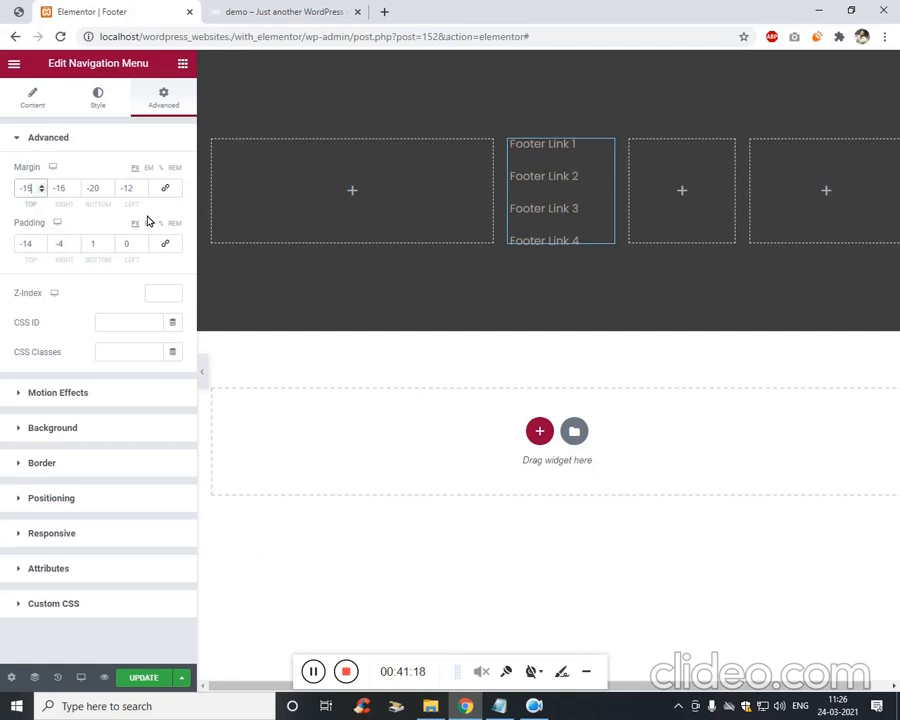
{"action": "key", "text": "Up"}
{"action": "key", "text": "Up"}
{"action": "key", "text": "Up"}
{"action": "key", "text": "Up"}
{"action": "key", "text": "Up"}
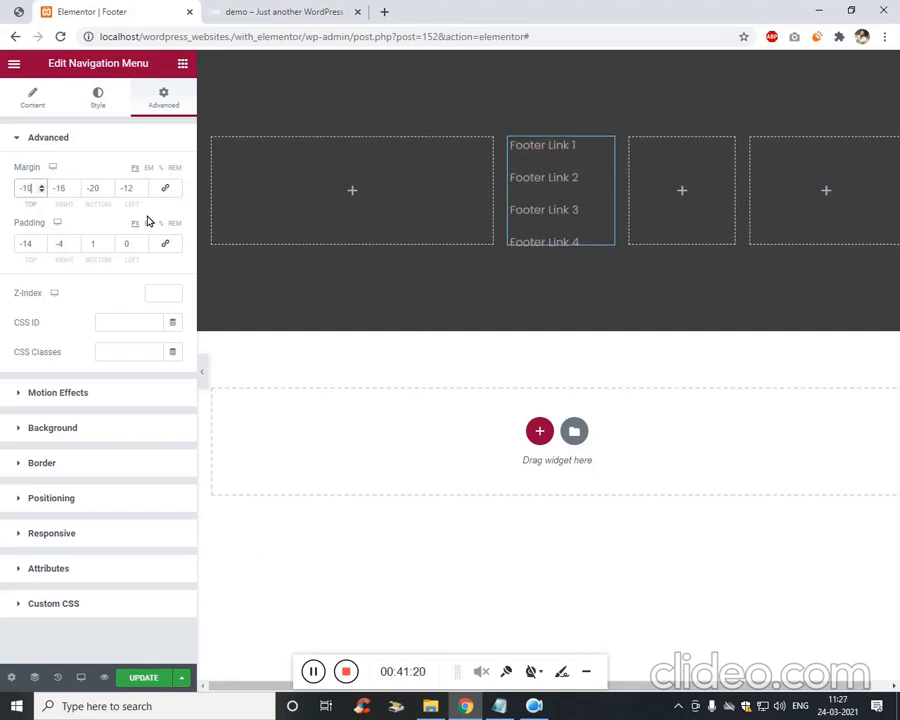
{"action": "key", "text": "Up"}
{"action": "key", "text": "Up"}
{"action": "key", "text": "Up"}
{"action": "key", "text": "Tab"}
{"action": "key", "text": "Tab"}
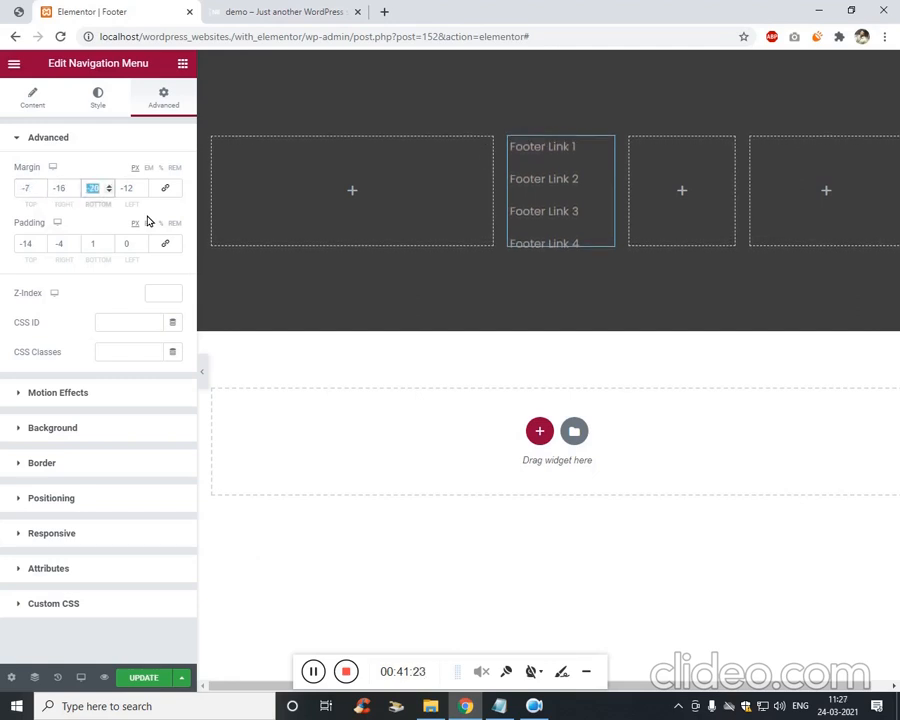
{"action": "key", "text": "Tab"}
{"action": "key", "text": "Up"}
{"action": "key", "text": "Up"}
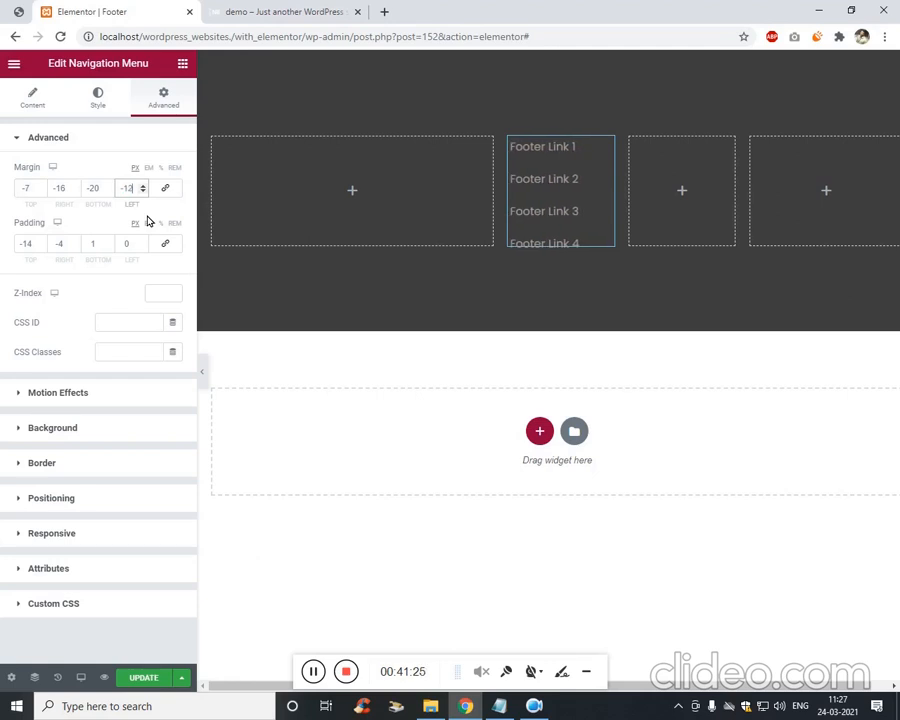
{"action": "key", "text": "shift+Tab"}
{"action": "key", "text": "Up"}
{"action": "key", "text": "Up"}
{"action": "key", "text": "Up"}
{"action": "key", "text": "Up"}
{"action": "key", "text": "Up"}
{"action": "key", "text": "Up"}
{"action": "key", "text": "Up"}
{"action": "key", "text": "Up"}
{"action": "key", "text": "Up"}
{"action": "key", "text": "Up"}
{"action": "key", "text": "Up"}
{"action": "key", "text": "Up"}
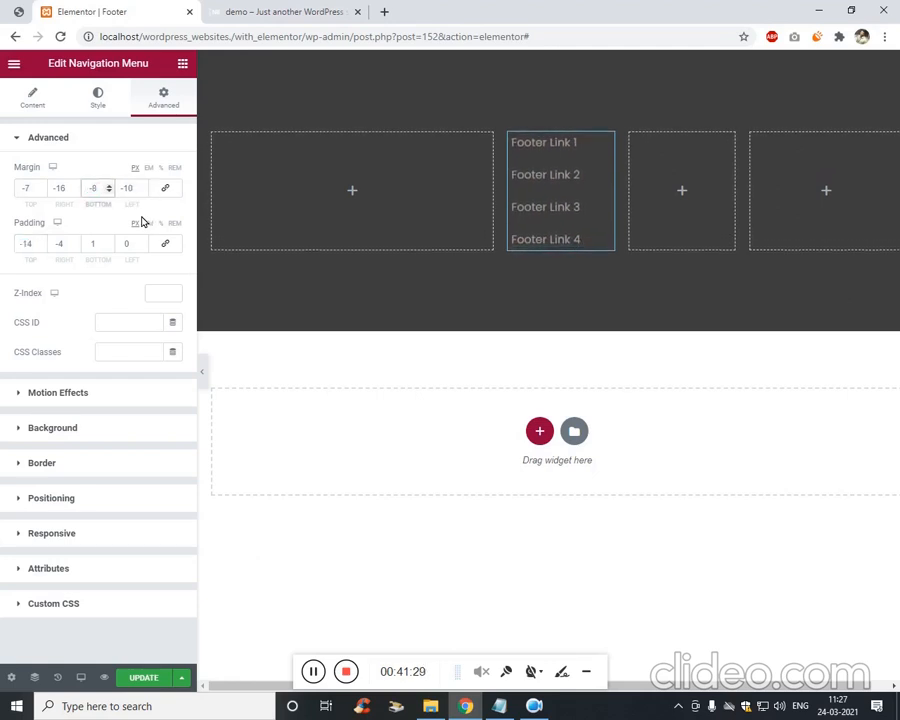
Adjust the menu padding to -11 top, 0 right, 5 bottom, 0 left.
{"action": "left_click", "coordinate": [30, 250]}
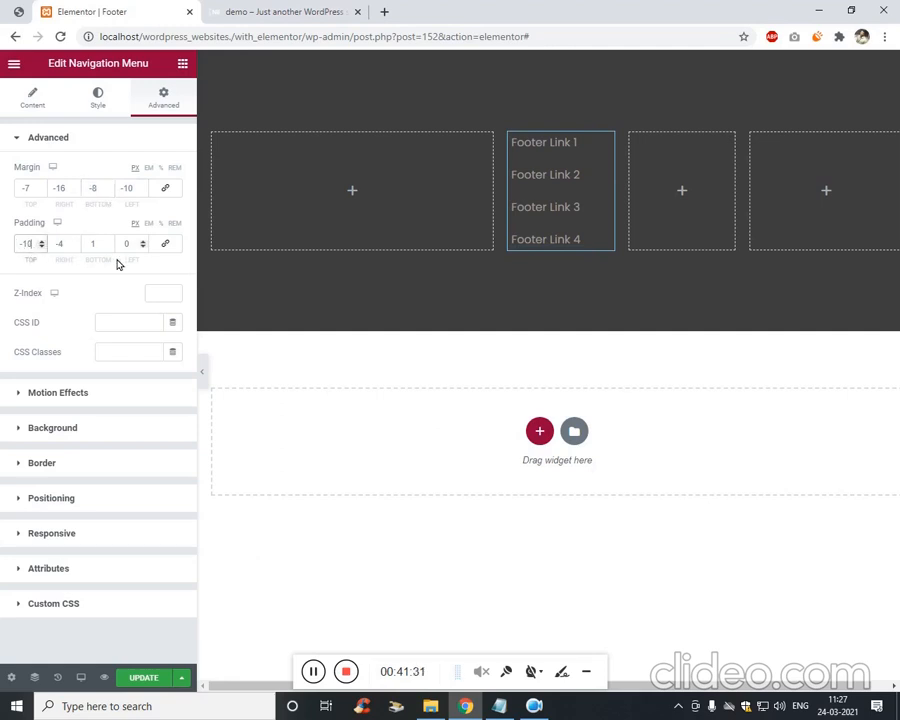
{"action": "key", "text": "Tab"}
{"action": "key", "text": "Up"}
{"action": "key", "text": "Up"}
{"action": "key", "text": "Up"}
{"action": "key", "text": "Tab"}
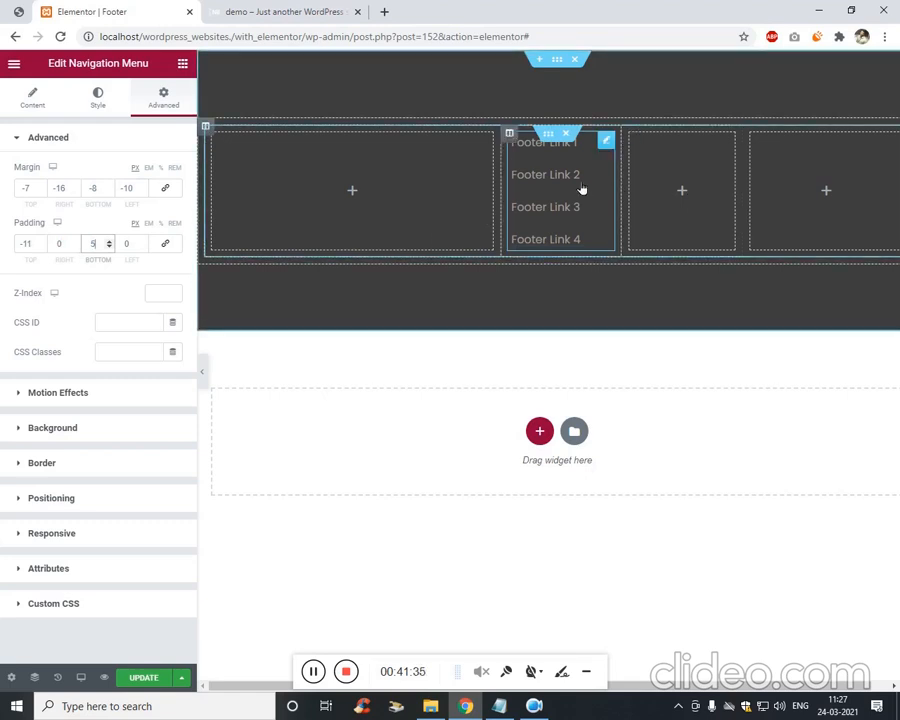
{"action": "right_click", "coordinate": [609, 143]}
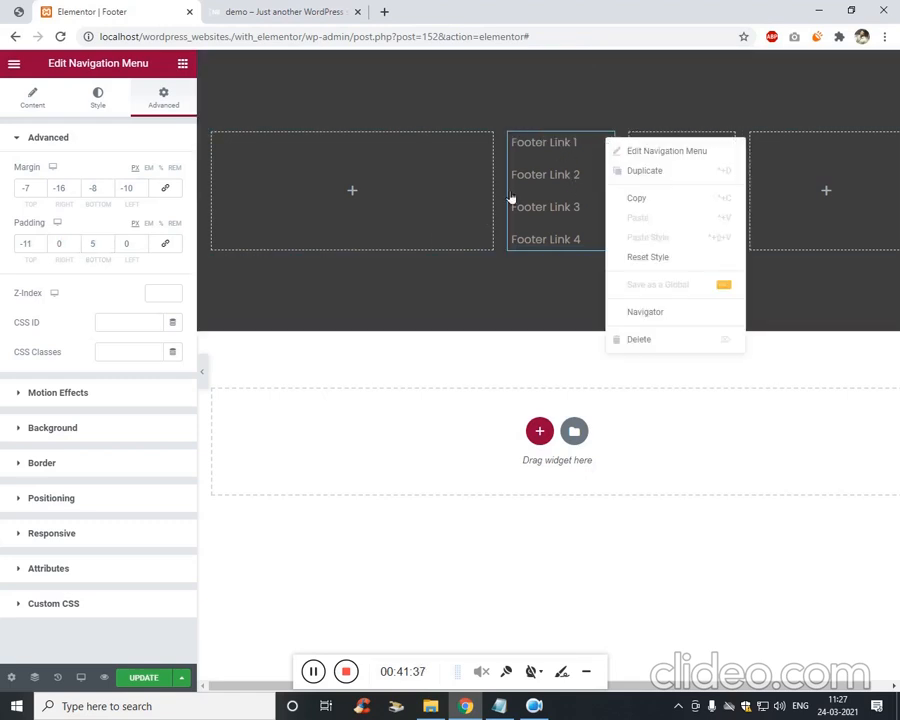
Add a Heading widget titled 'Quick Links' above Footer Link 1.
{"action": "left_click", "coordinate": [182, 63]}
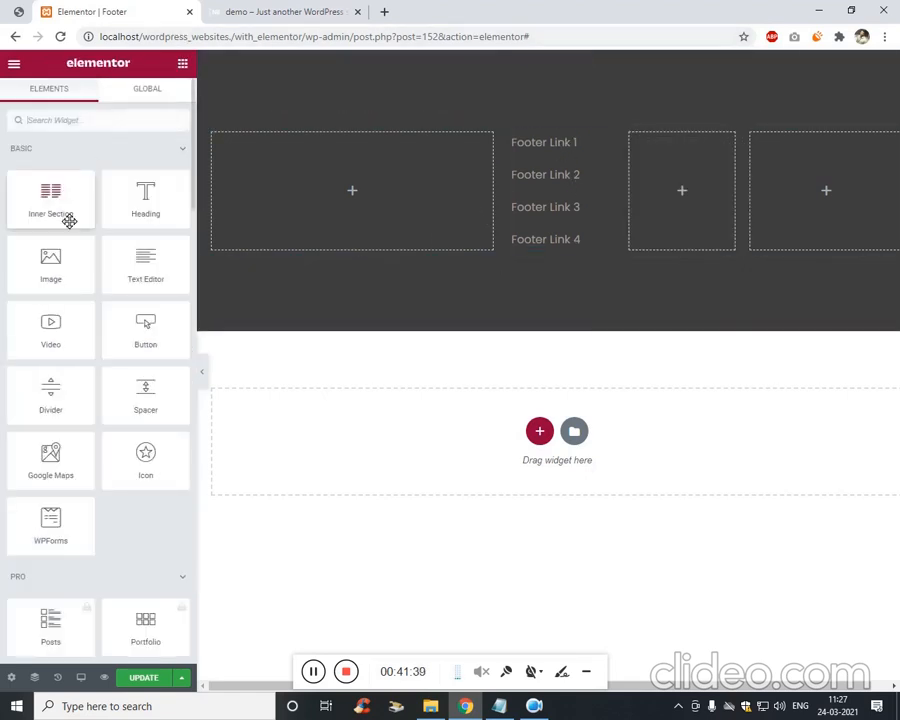
{"action": "left_click_drag", "start_coordinate": [145, 213], "coordinate": [607, 143]}
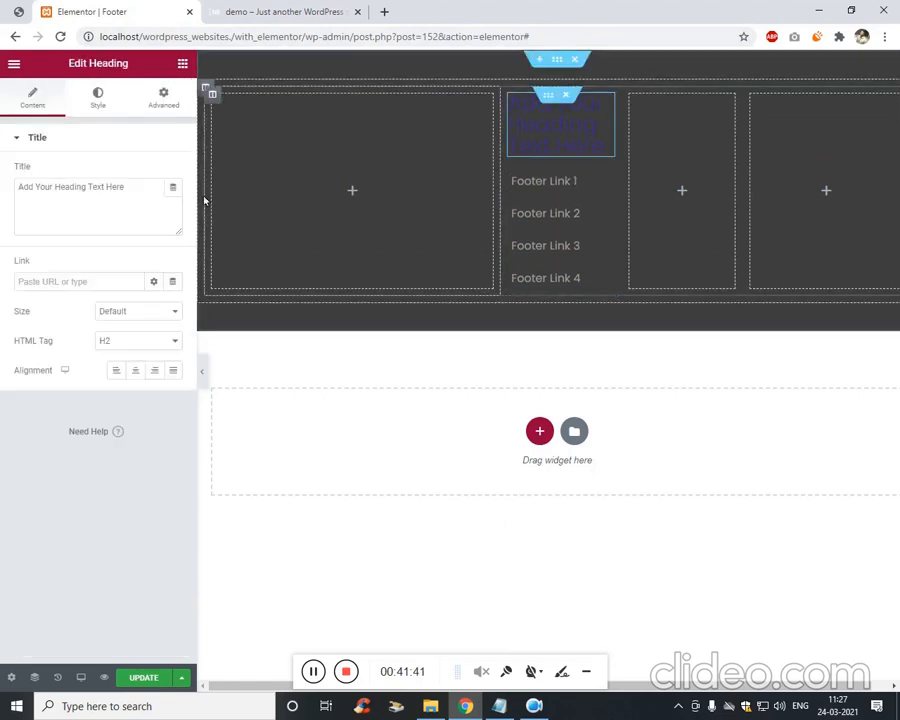
{"action": "left_click", "coordinate": [168, 227]}
{"action": "key", "text": "ctrl+a"}
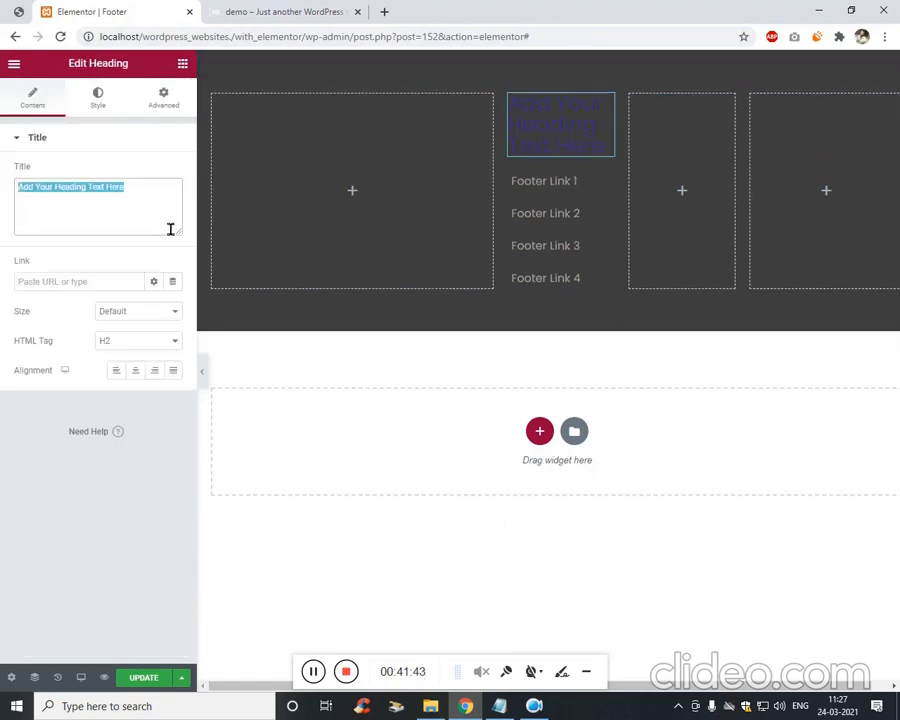
{"action": "type", "text": "O"}
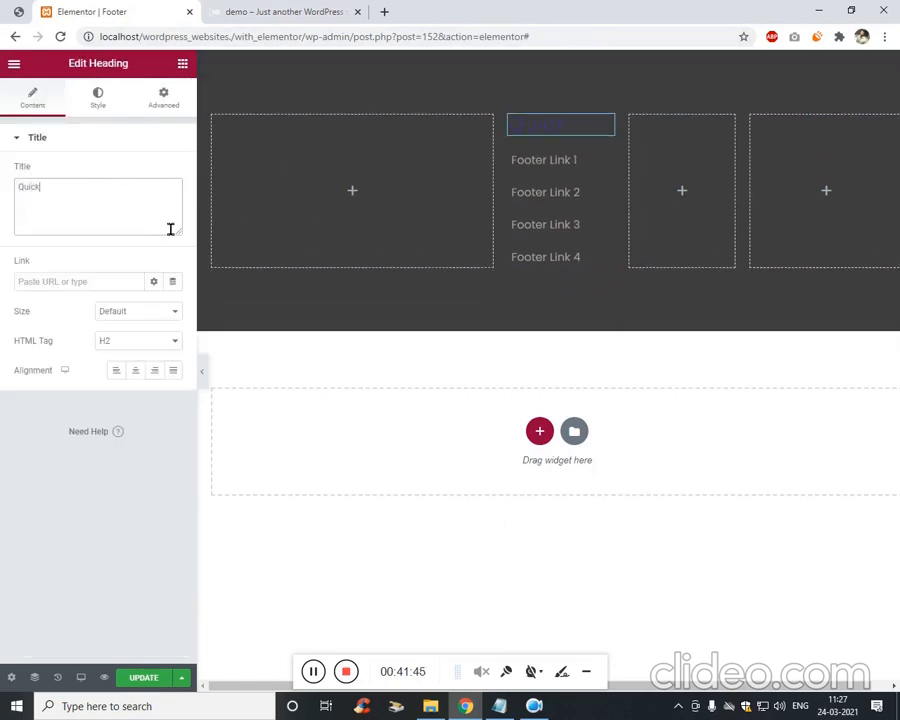
{"action": "type", "text": "uick Loinks"}
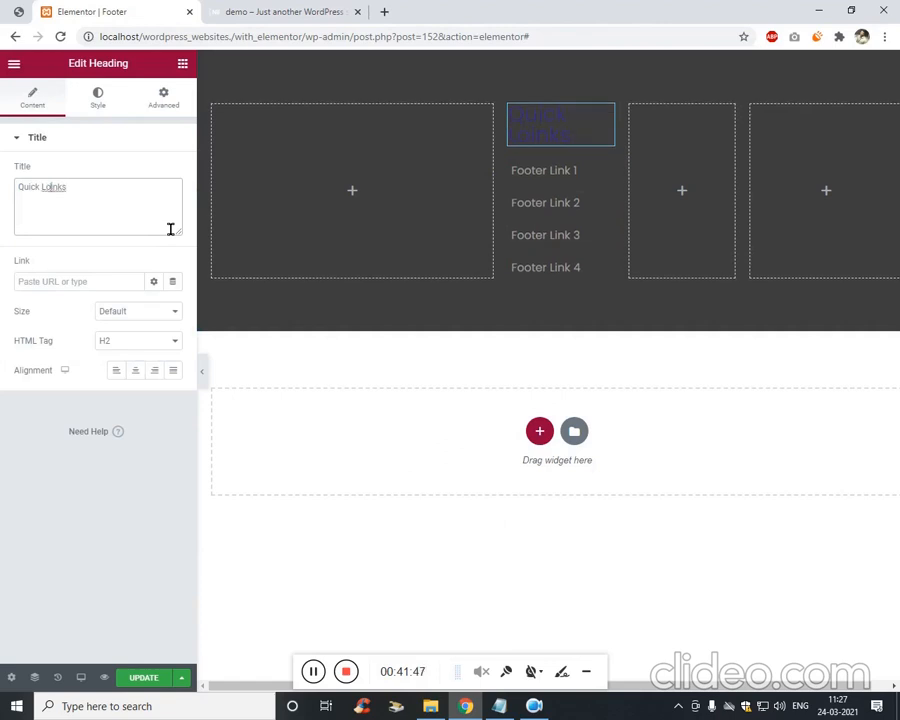
Make the Quick Links heading white with Poppins typography at size 19.
{"action": "left_click", "coordinate": [127, 106]}
{"action": "left_click", "coordinate": [178, 172]}
{"action": "type", "text": "#ffffff"}
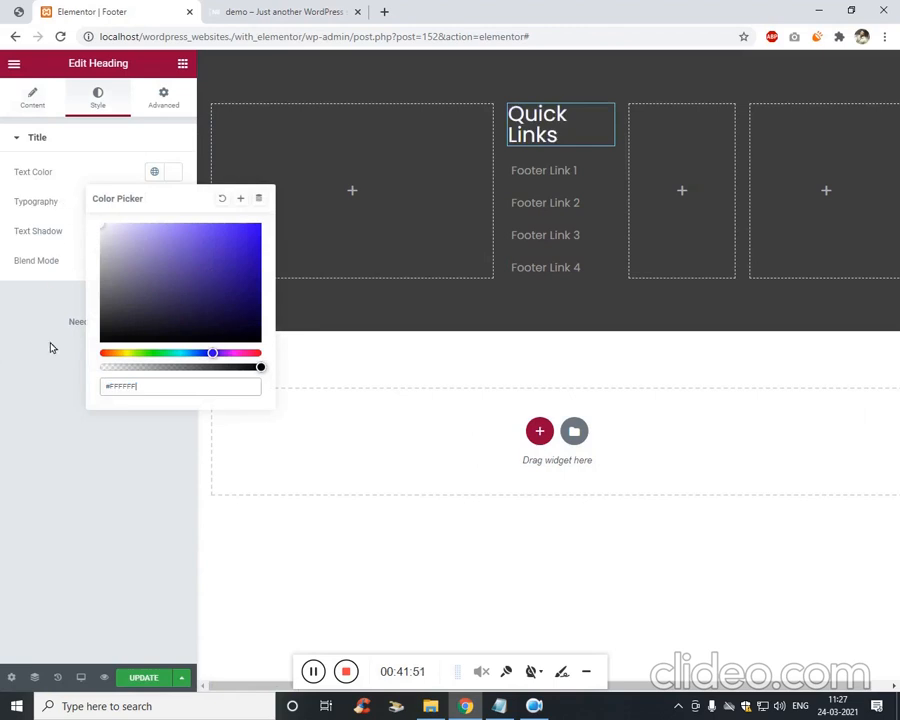
{"action": "left_click", "coordinate": [51, 342]}
{"action": "left_click", "coordinate": [173, 204]}
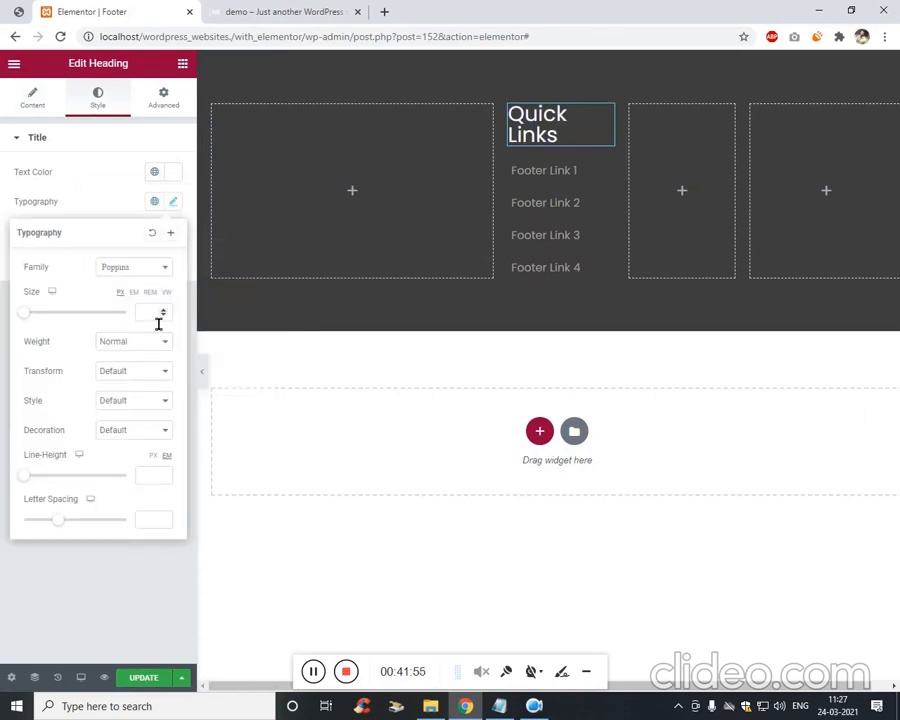
{"action": "left_click", "coordinate": [158, 318]}
{"action": "type", "text": "20"}
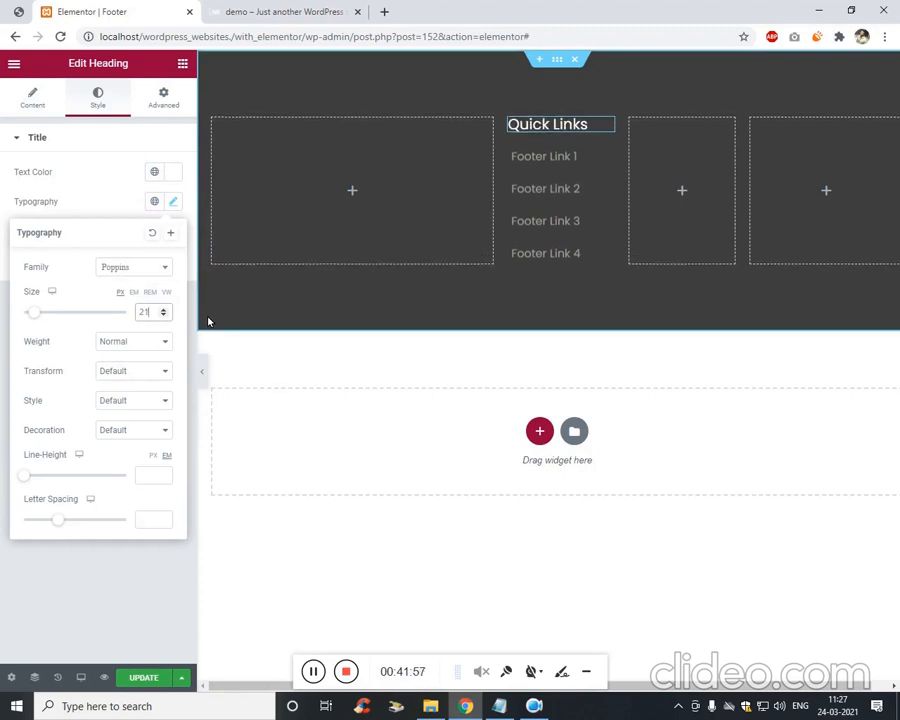
{"action": "key", "text": "Down"}
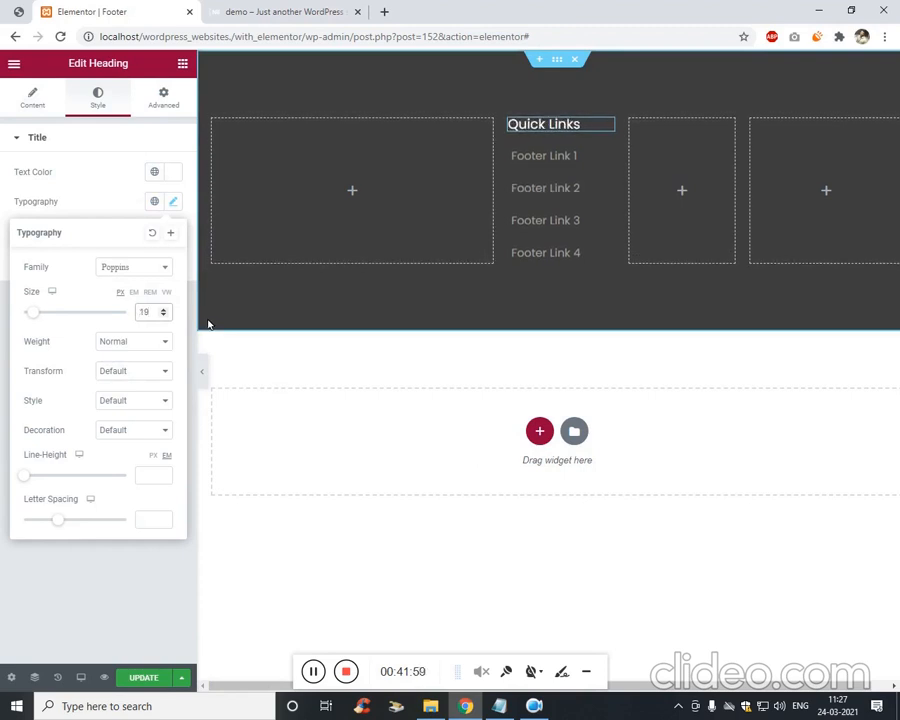
{"action": "left_click", "coordinate": [287, 441]}
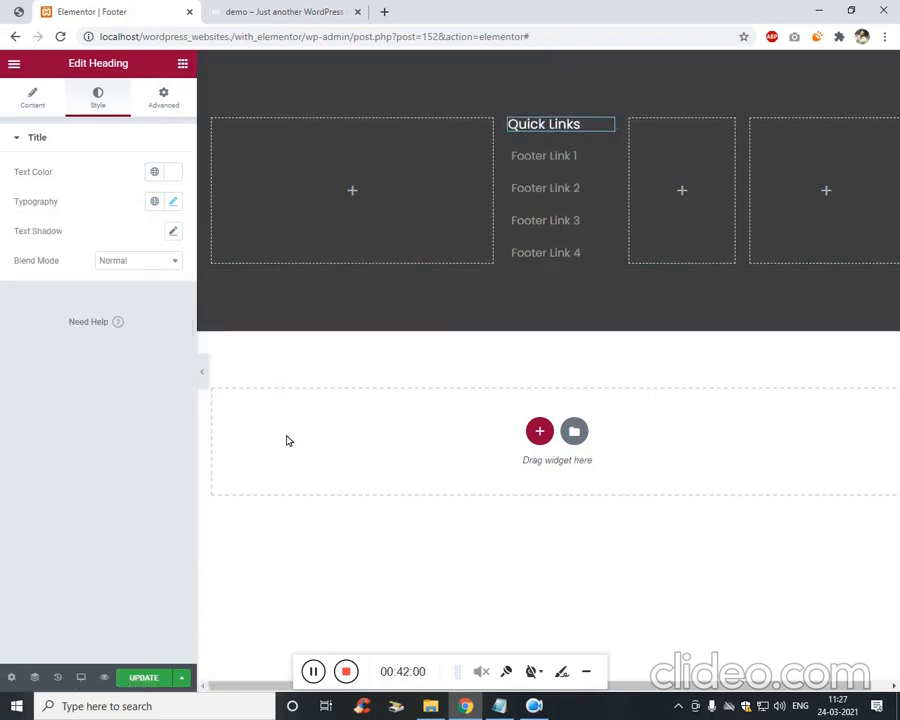
Set the footer links menu's responsive breakpoint to None and adjust its horizontal link padding.
{"action": "left_click", "coordinate": [546, 171]}
{"action": "right_click", "coordinate": [577, 171]}
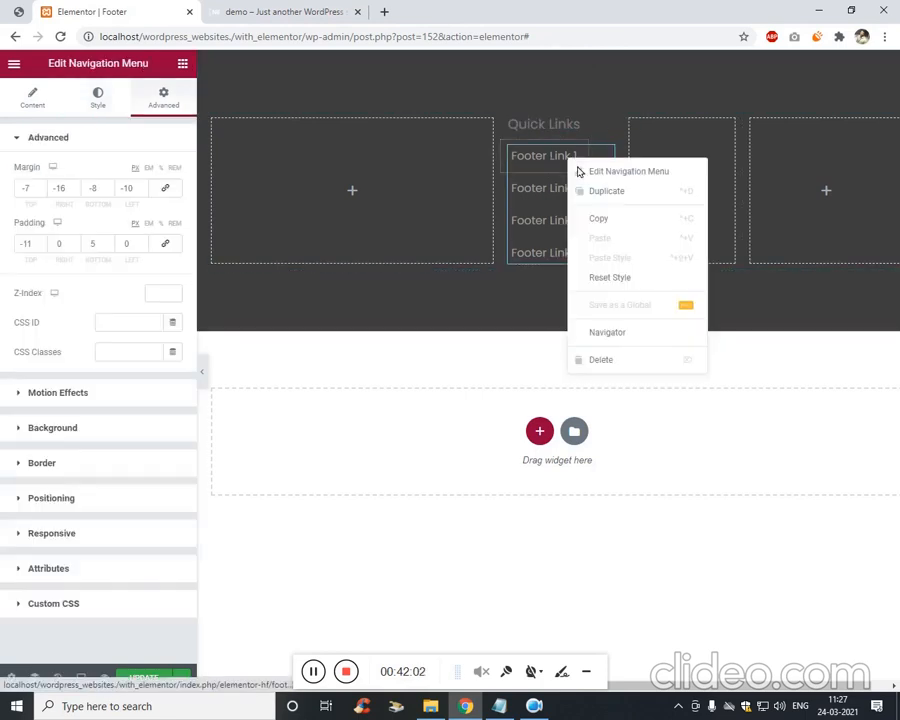
{"action": "left_click", "coordinate": [657, 183]}
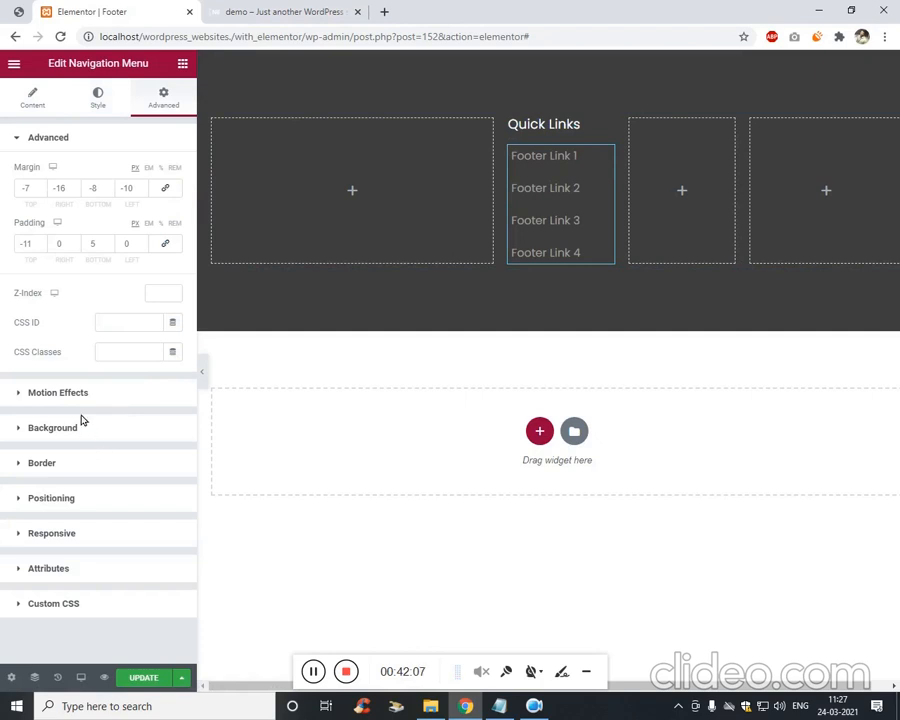
{"action": "left_click", "coordinate": [51, 96]}
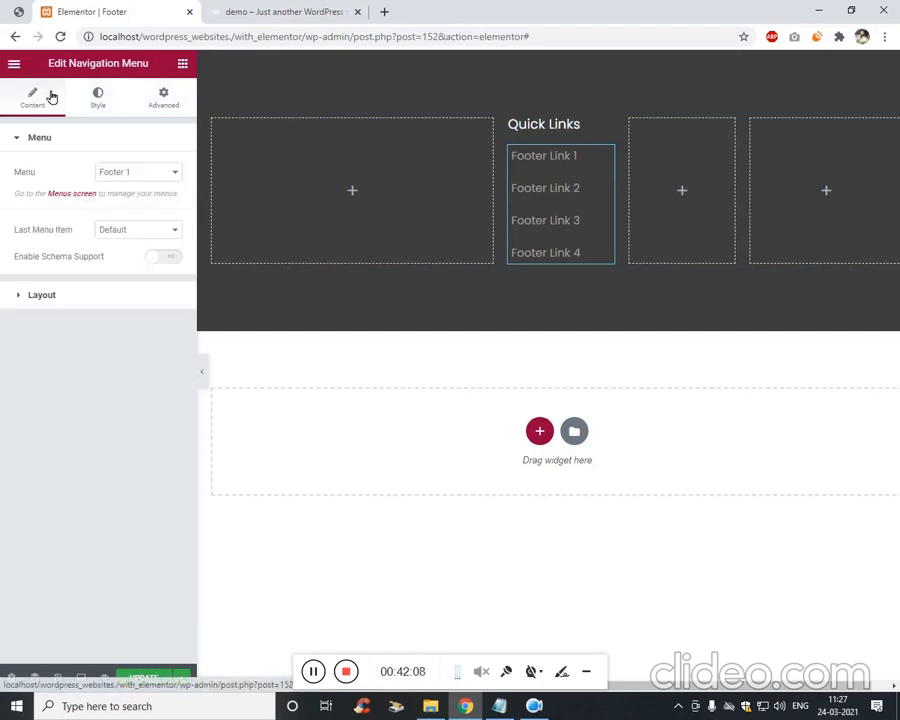
{"action": "left_click", "coordinate": [147, 229]}
{"action": "left_click", "coordinate": [171, 235]}
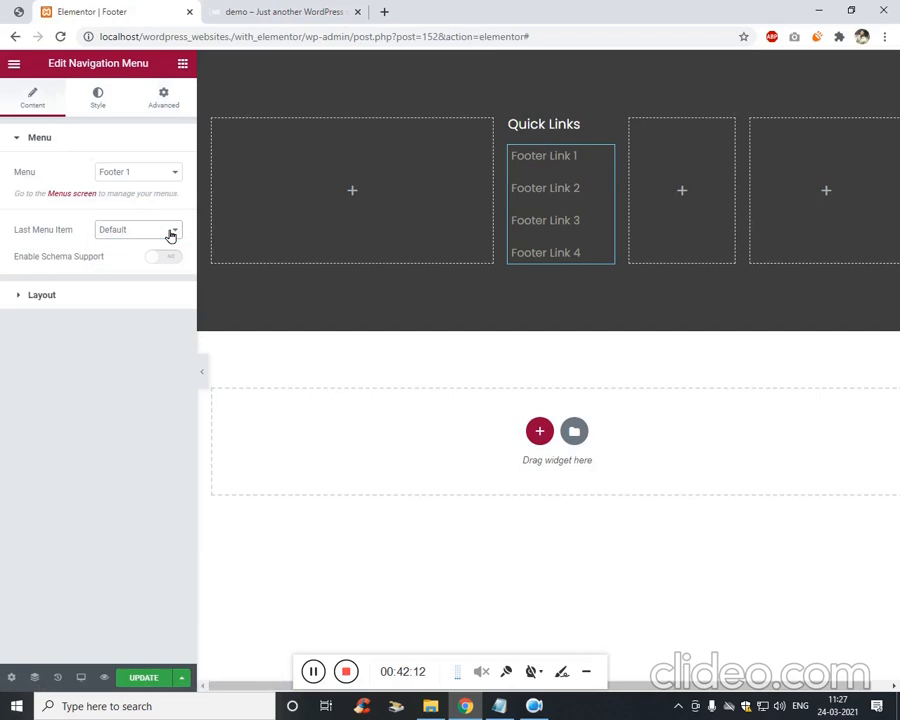
{"action": "left_click", "coordinate": [125, 293]}
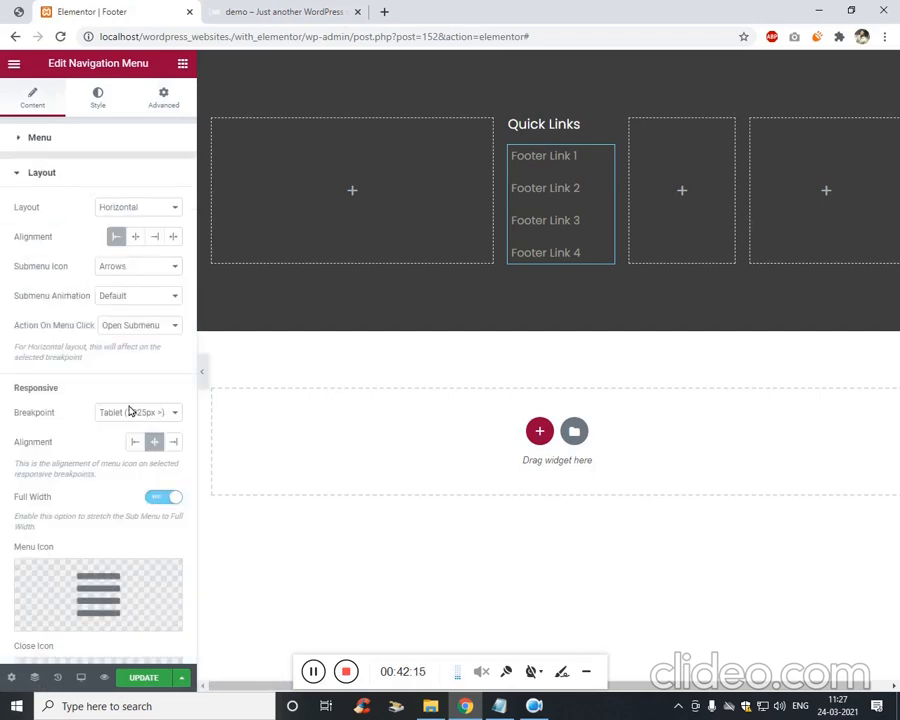
{"action": "left_click", "coordinate": [149, 416]}
{"action": "left_click", "coordinate": [150, 447]}
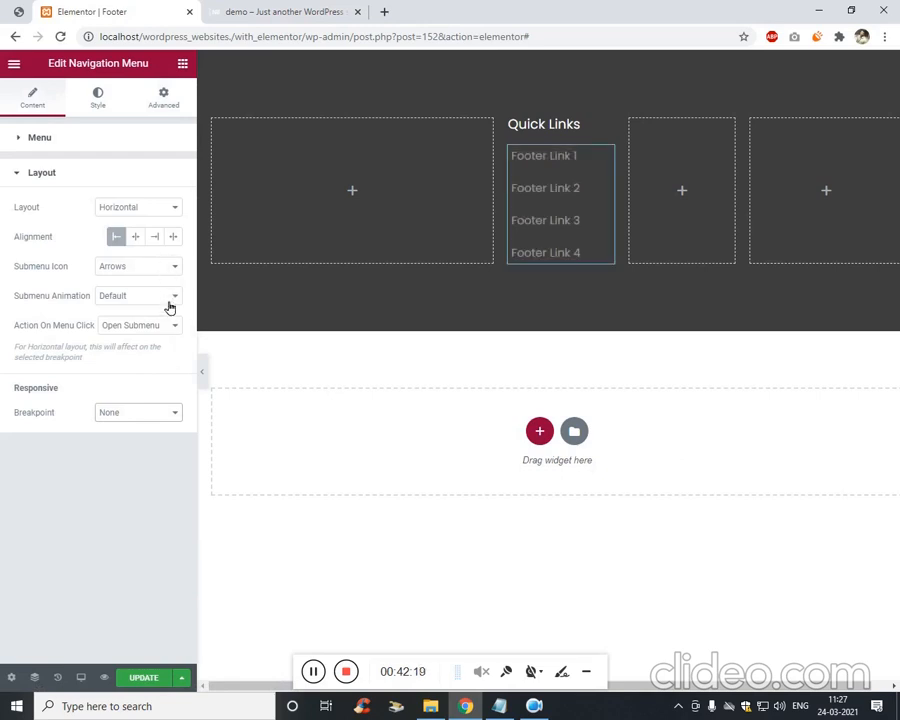
{"action": "left_click", "coordinate": [98, 98]}
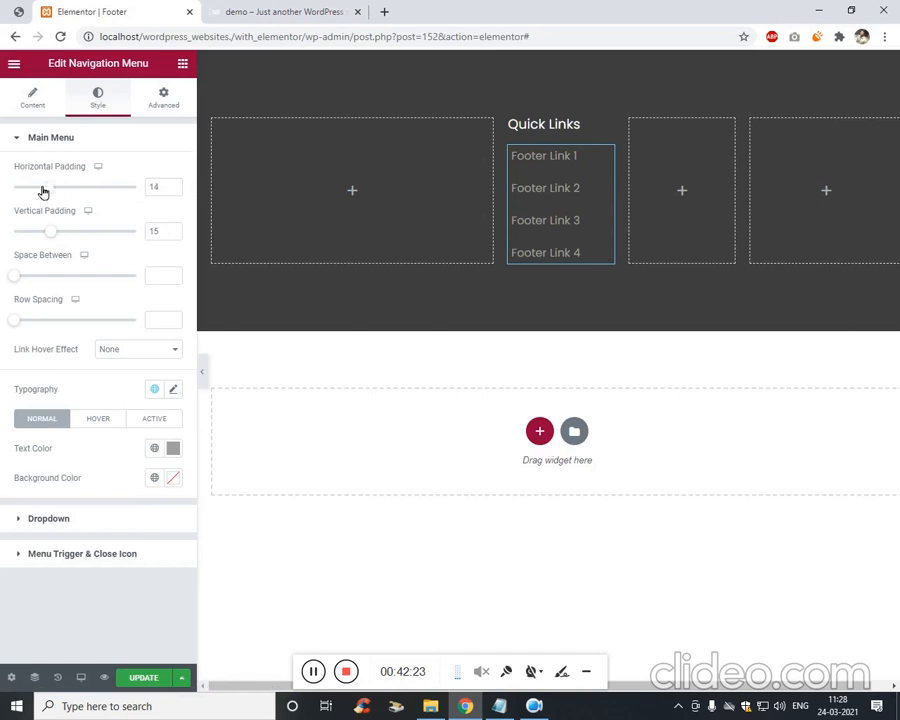
{"action": "mouse_move", "coordinate": [43, 192]}
{"action": "left_mouse_down"}
{"action": "mouse_move", "coordinate": [58, 193]}
{"action": "mouse_move", "coordinate": [35, 234]}
{"action": "mouse_move", "coordinate": [46, 234]}
{"action": "left_mouse_up"}
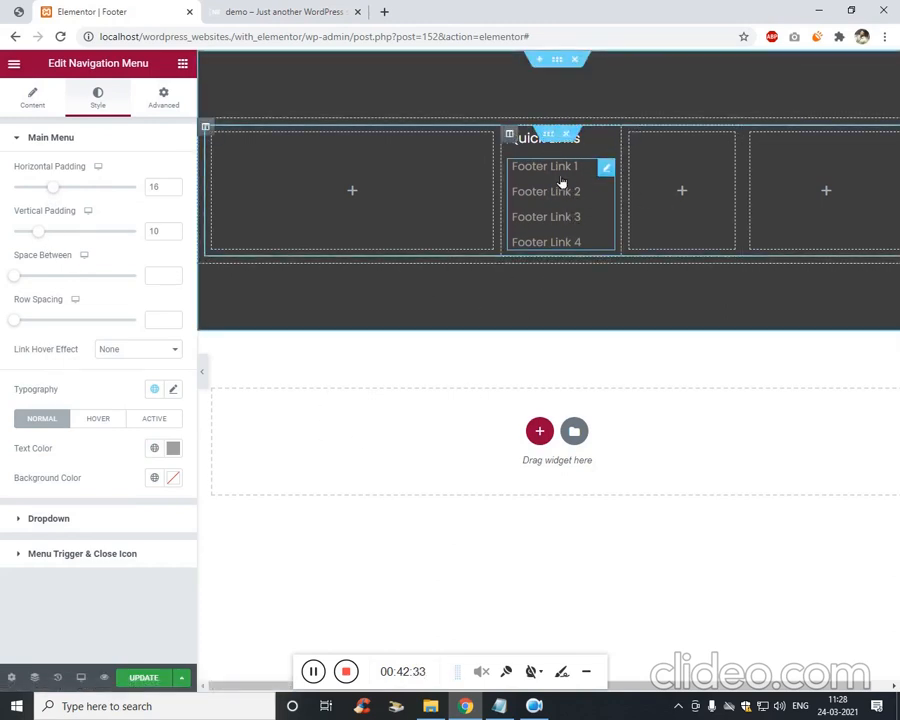
Duplicate the Quick Links column twice and delete the two empty columns.
{"action": "right_click", "coordinate": [514, 140]}
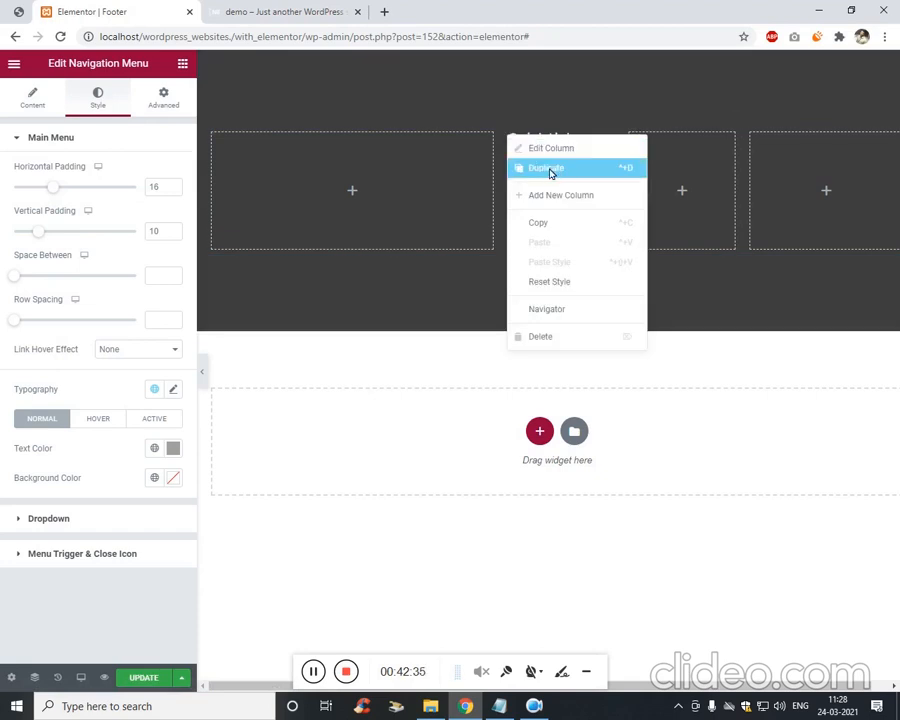
{"action": "left_click", "coordinate": [549, 170]}
{"action": "right_click", "coordinate": [496, 136]}
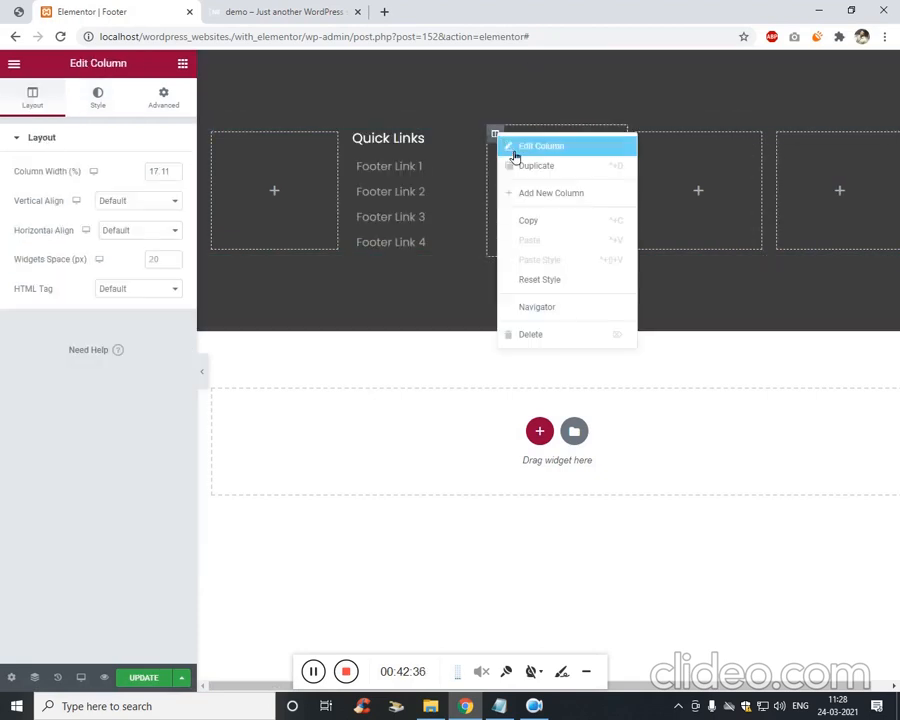
{"action": "left_click", "coordinate": [545, 168]}
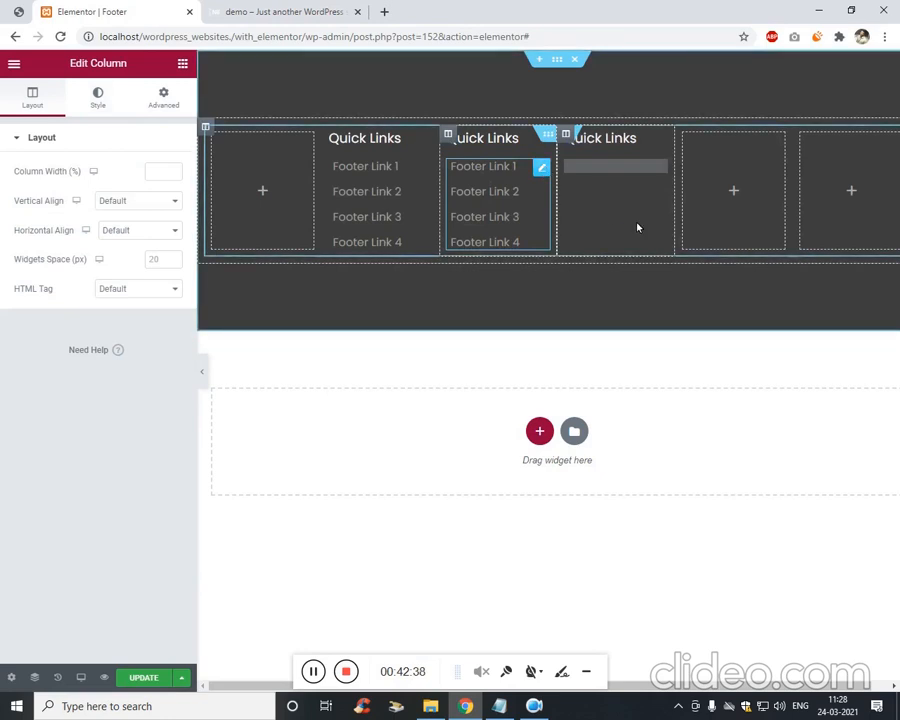
{"action": "right_click", "coordinate": [691, 142]}
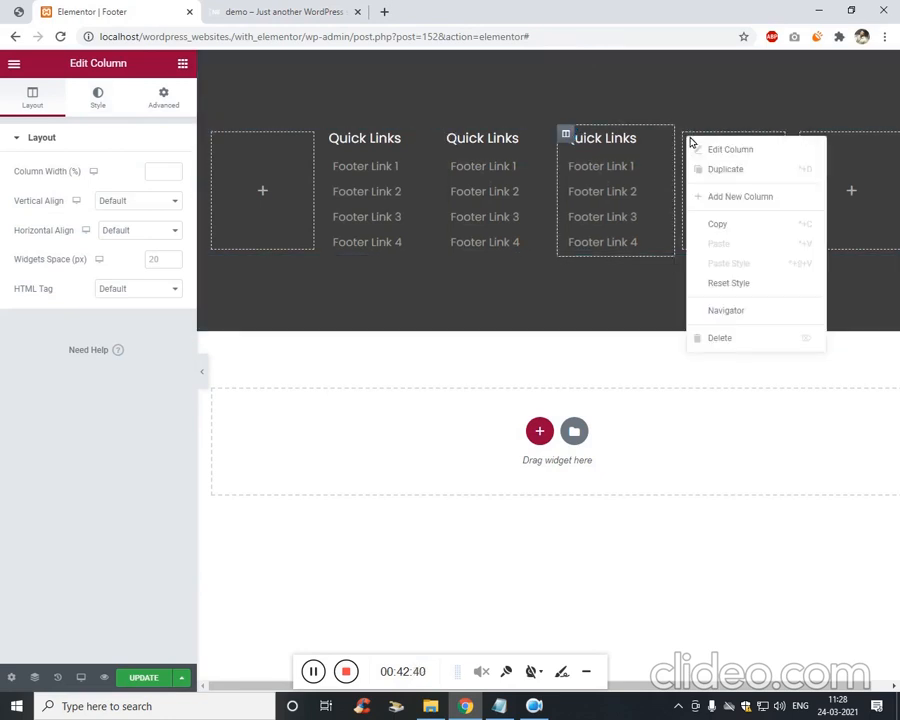
{"action": "left_click", "coordinate": [720, 338]}
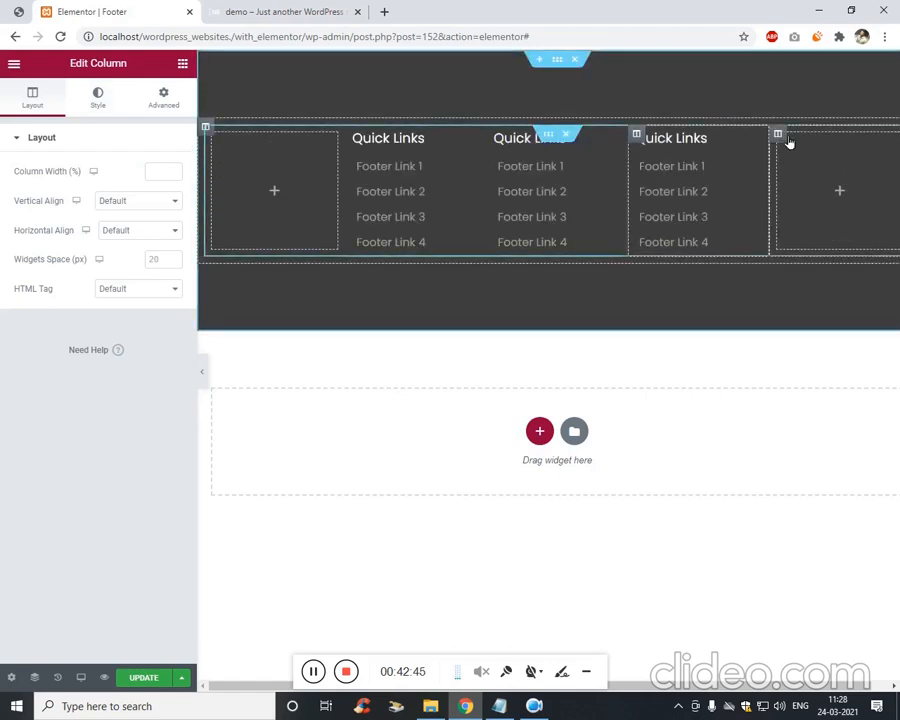
{"action": "right_click", "coordinate": [780, 138]}
{"action": "left_click", "coordinate": [799, 340]}
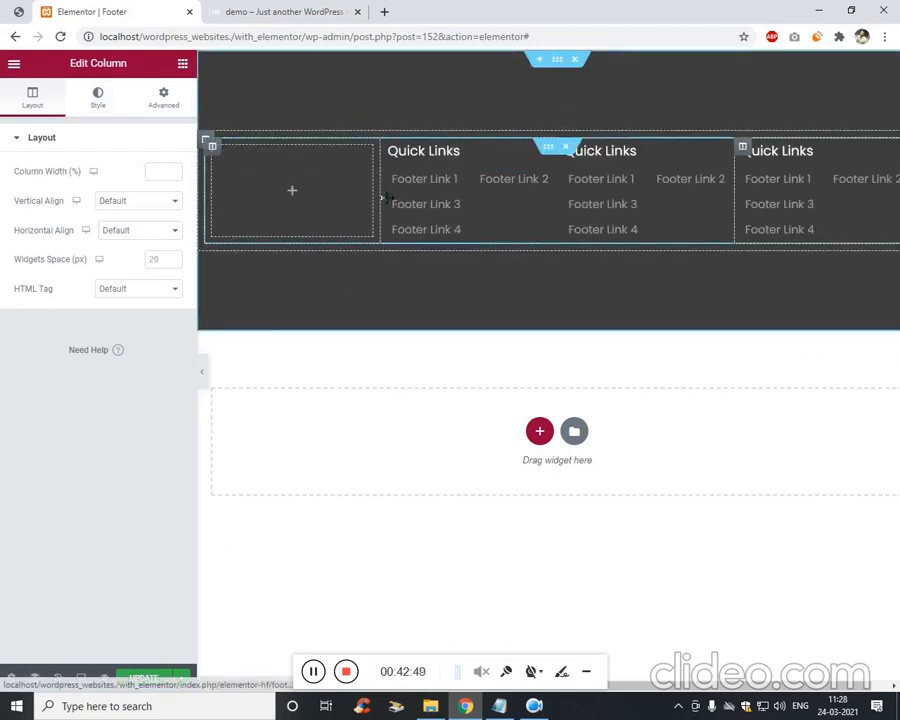
Resize the footer columns so the first column is widest.
{"action": "left_click_drag", "start_coordinate": [378, 195], "coordinate": [454, 200]}
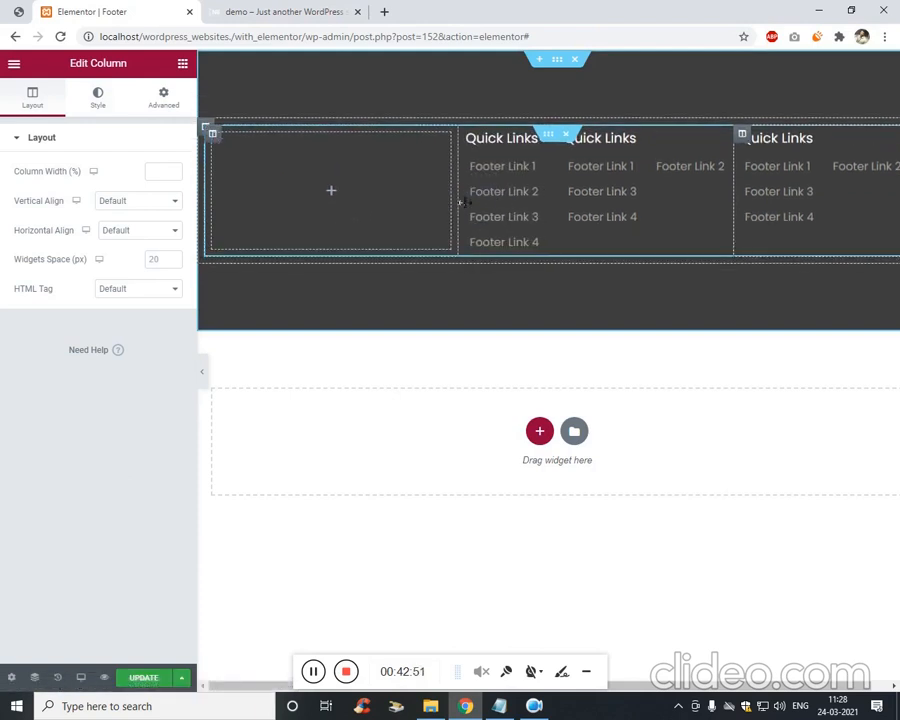
{"action": "left_click_drag", "start_coordinate": [735, 192], "coordinate": [806, 195]}
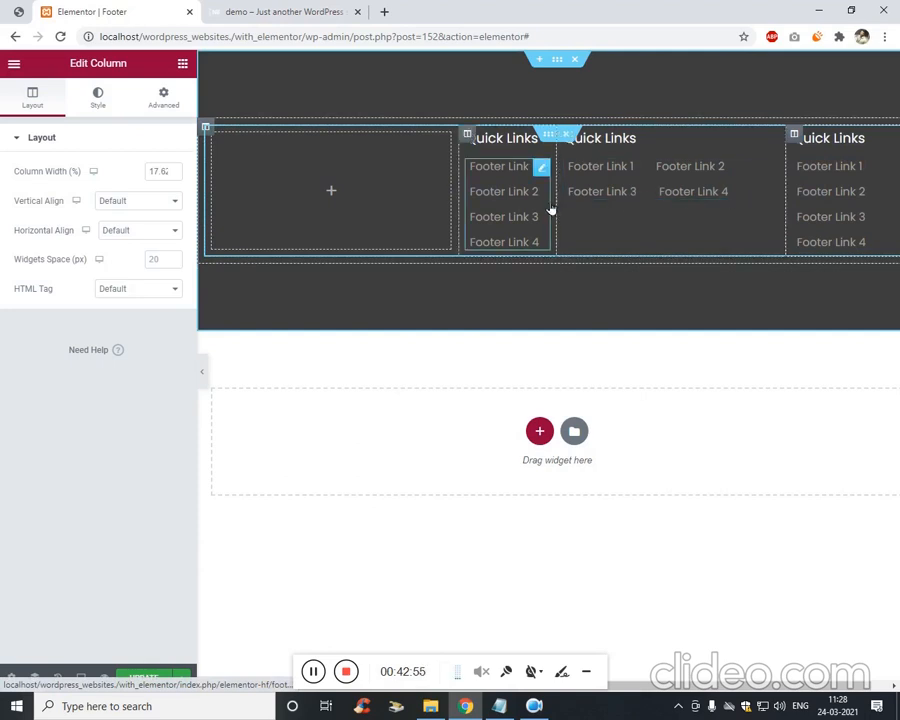
{"action": "left_click_drag", "start_coordinate": [556, 209], "coordinate": [666, 212]}
{"action": "left_click_drag", "start_coordinate": [486, 229], "coordinate": [545, 232]}
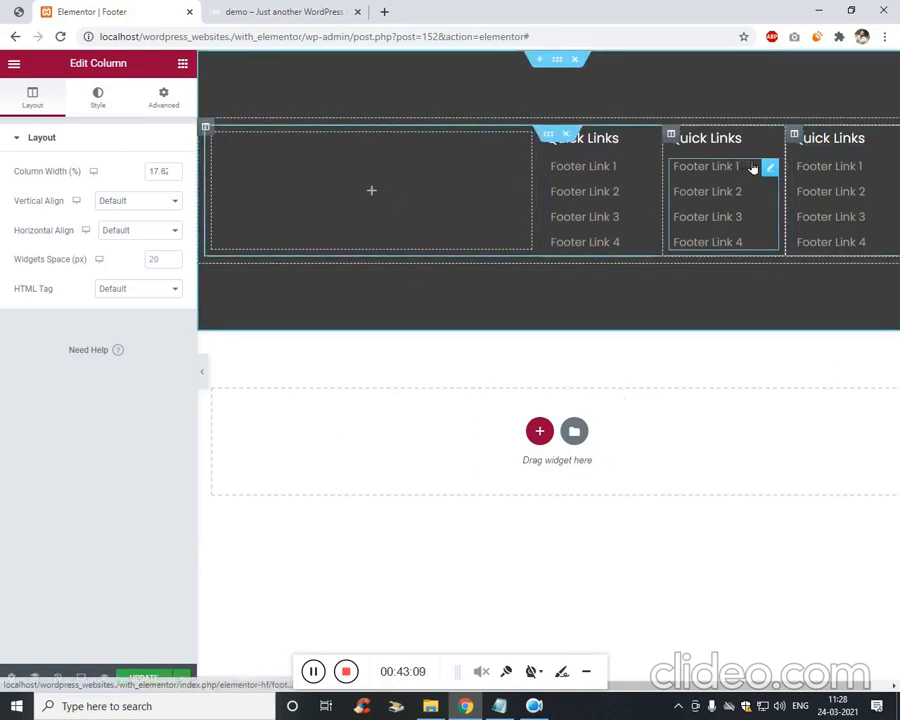
Switch the third column's navigation menu to Footer 2 and compare with the reference design.
{"action": "left_click", "coordinate": [770, 168]}
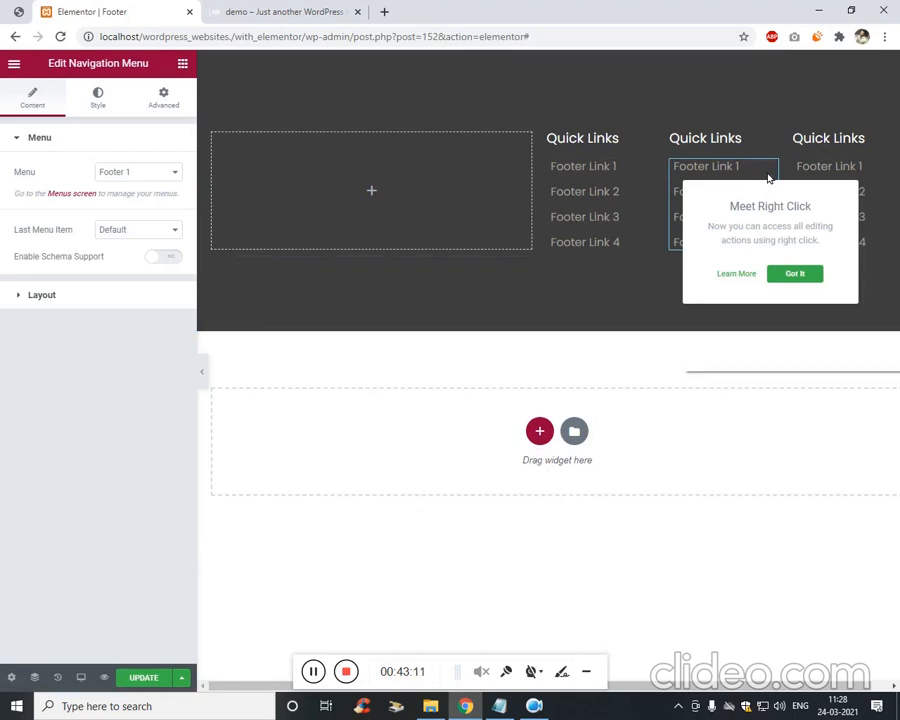
{"action": "right_click", "coordinate": [766, 176]}
{"action": "right_click", "coordinate": [766, 172]}
{"action": "left_click", "coordinate": [779, 184]}
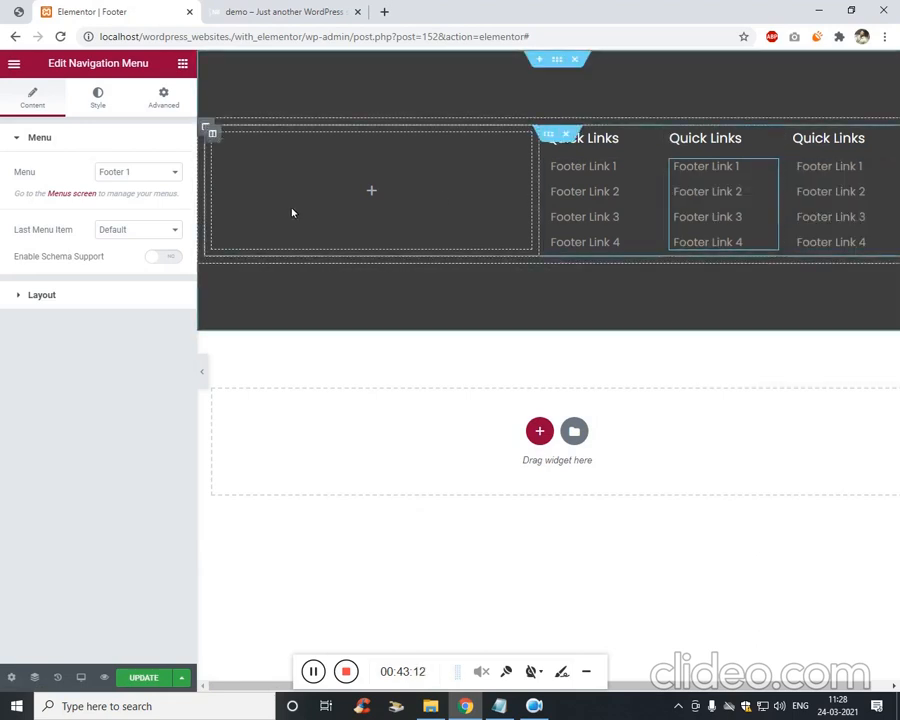
{"action": "left_click", "coordinate": [128, 172]}
{"action": "left_click", "coordinate": [150, 198]}
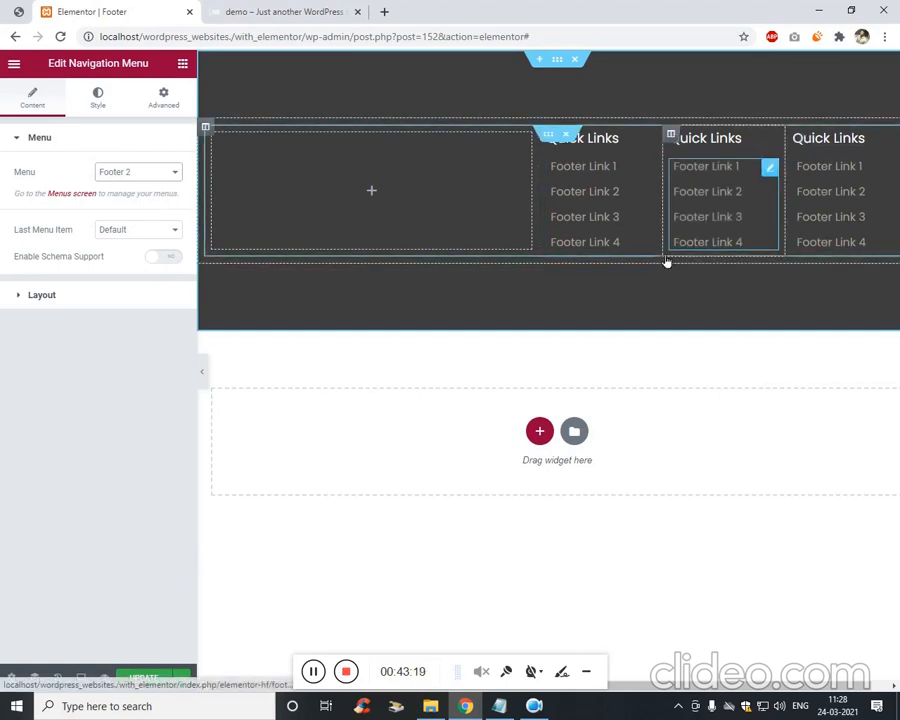
{"action": "left_click", "coordinate": [142, 174]}
{"action": "left_click", "coordinate": [125, 432]}
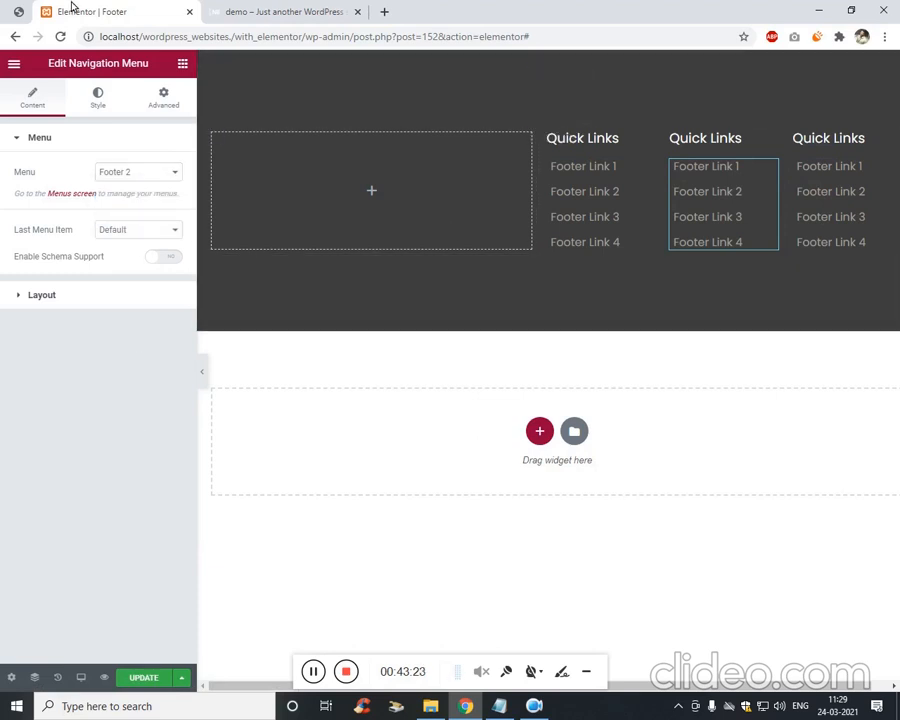
{"action": "left_click", "coordinate": [14, 13]}
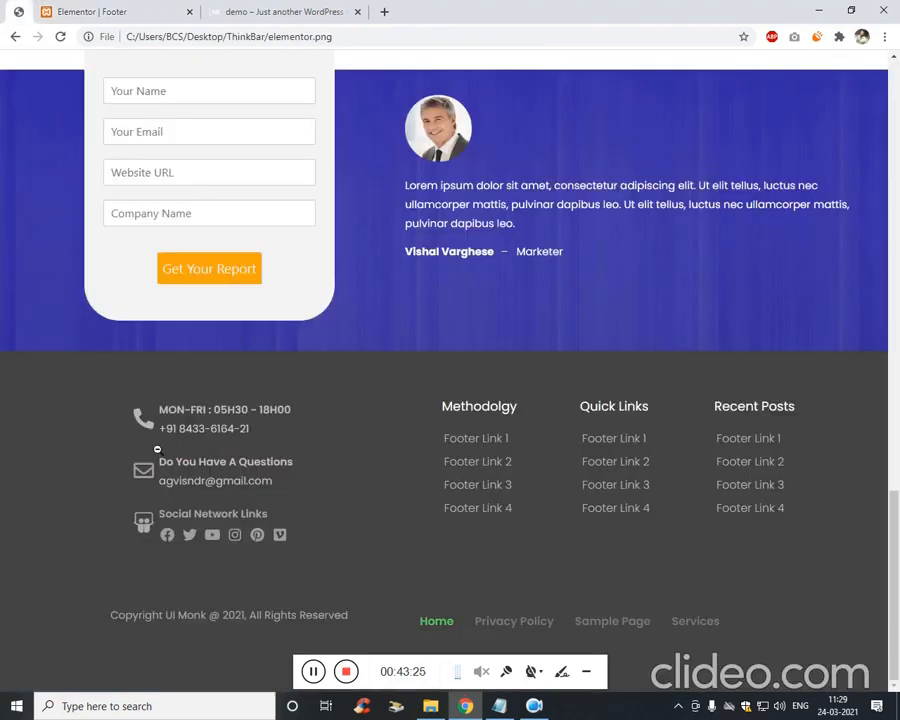
{"action": "left_click", "coordinate": [133, 8]}
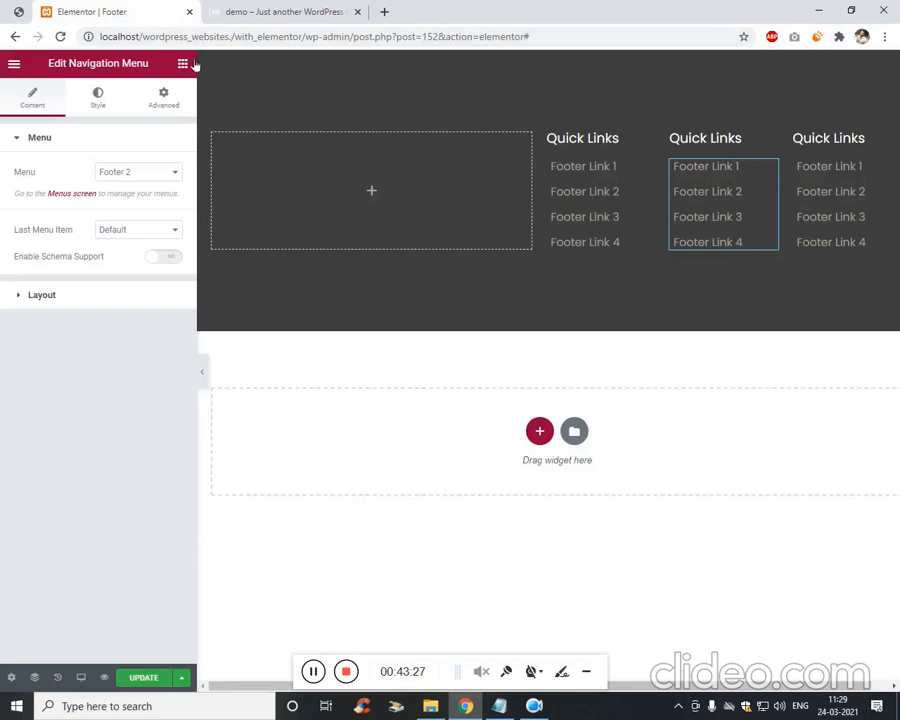
{"action": "left_click", "coordinate": [182, 64]}
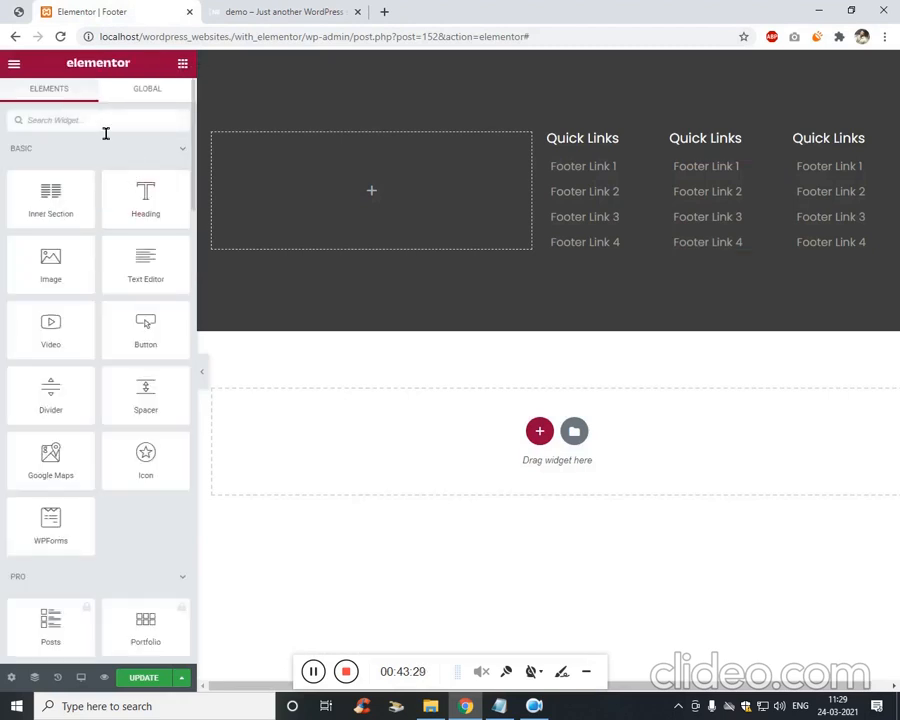
Drop an Icon Box into the empty left footer column with Icon Position set to Left.
{"action": "type", "text": "icon"}
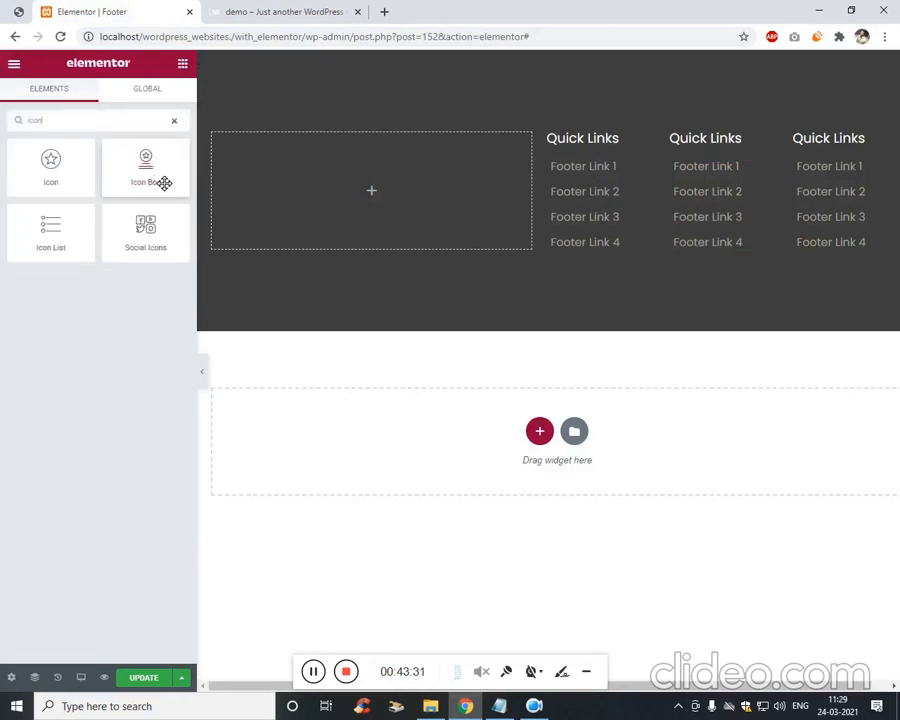
{"action": "left_click_drag", "start_coordinate": [164, 182], "coordinate": [330, 181]}
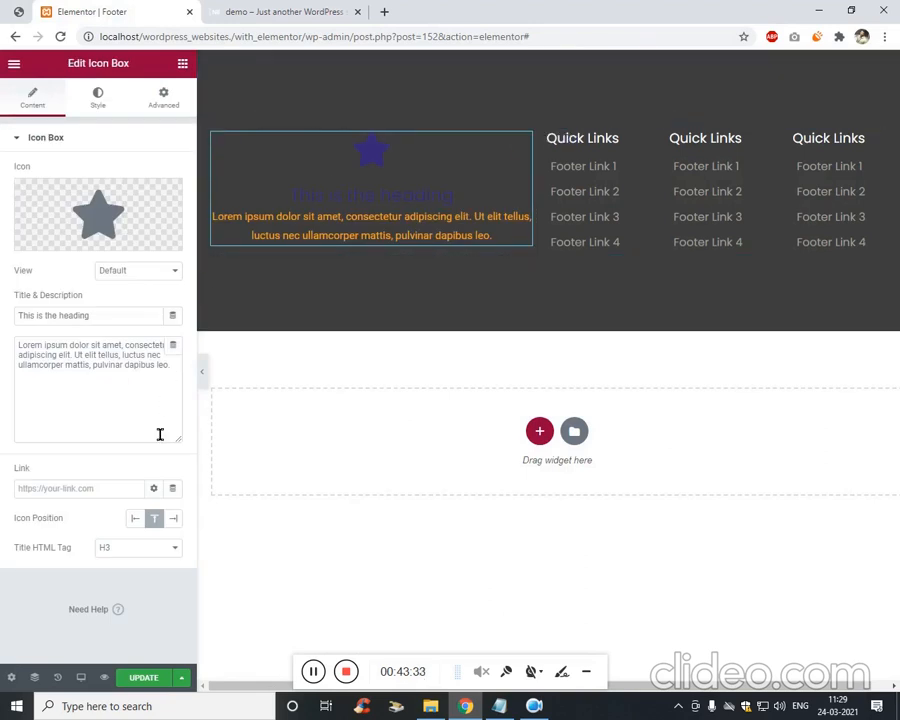
{"action": "left_click", "coordinate": [137, 518]}
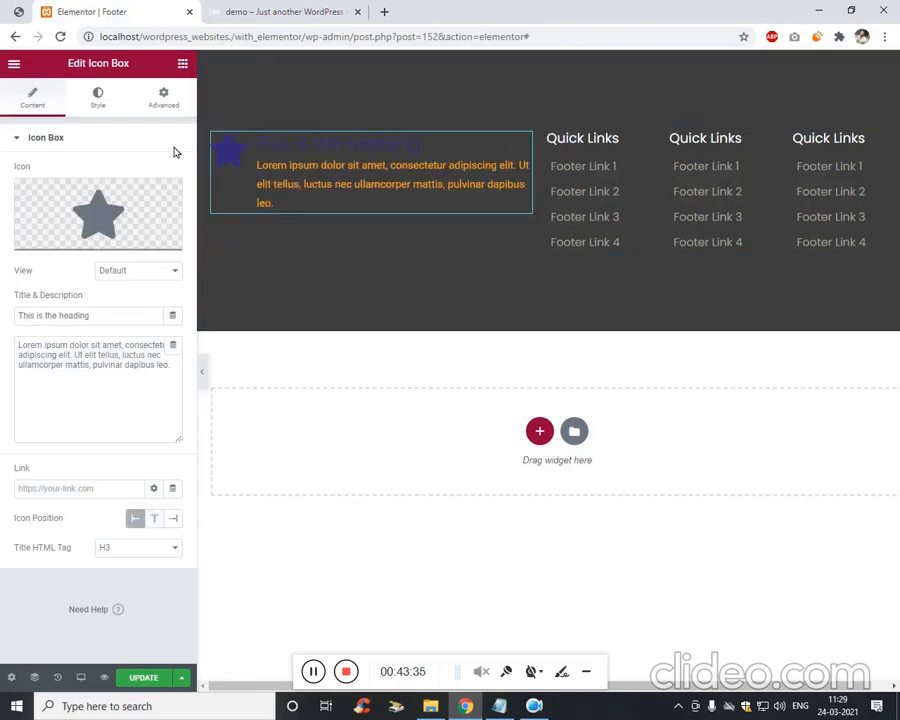
{"action": "left_click", "coordinate": [18, 11]}
{"action": "left_click", "coordinate": [57, 10]}
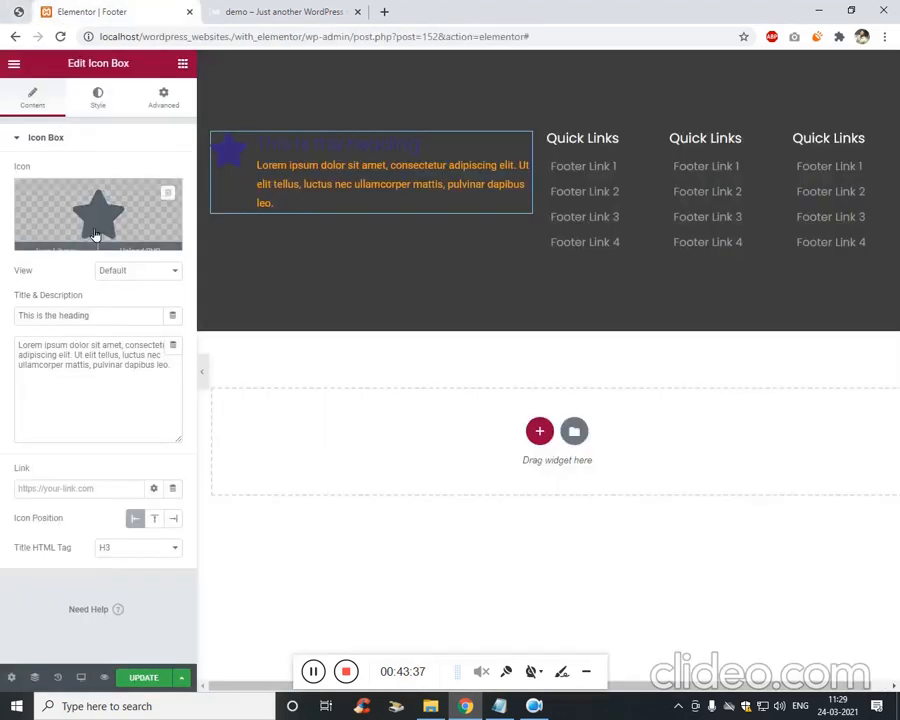
Replace the icon box's star with the phone icon from the Icon Library.
{"action": "left_click", "coordinate": [95, 234]}
{"action": "type", "text": "phone"}
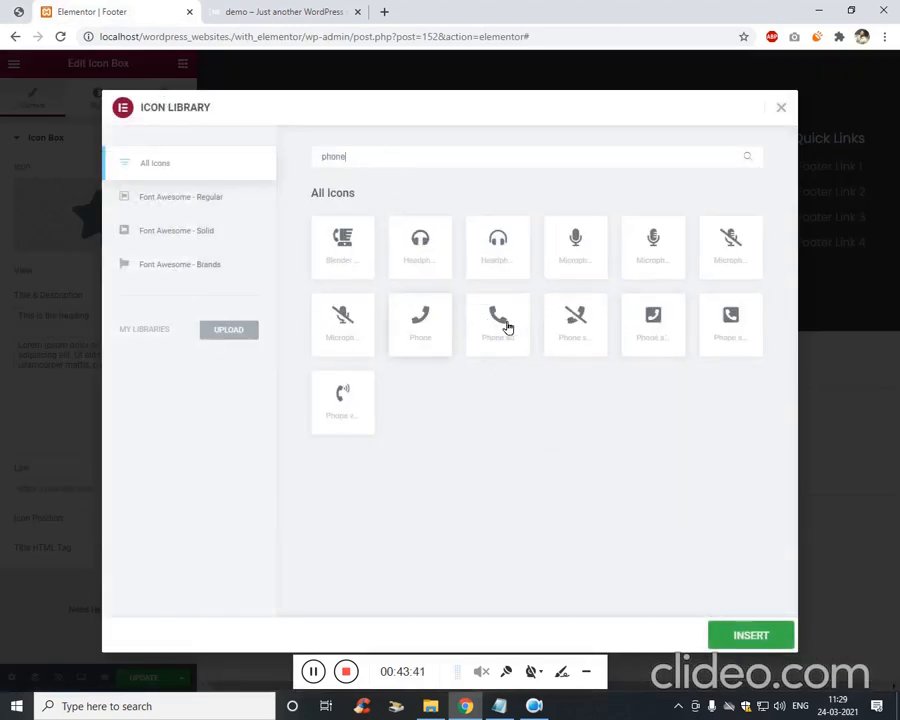
{"action": "left_click", "coordinate": [507, 327]}
{"action": "left_click", "coordinate": [724, 632]}
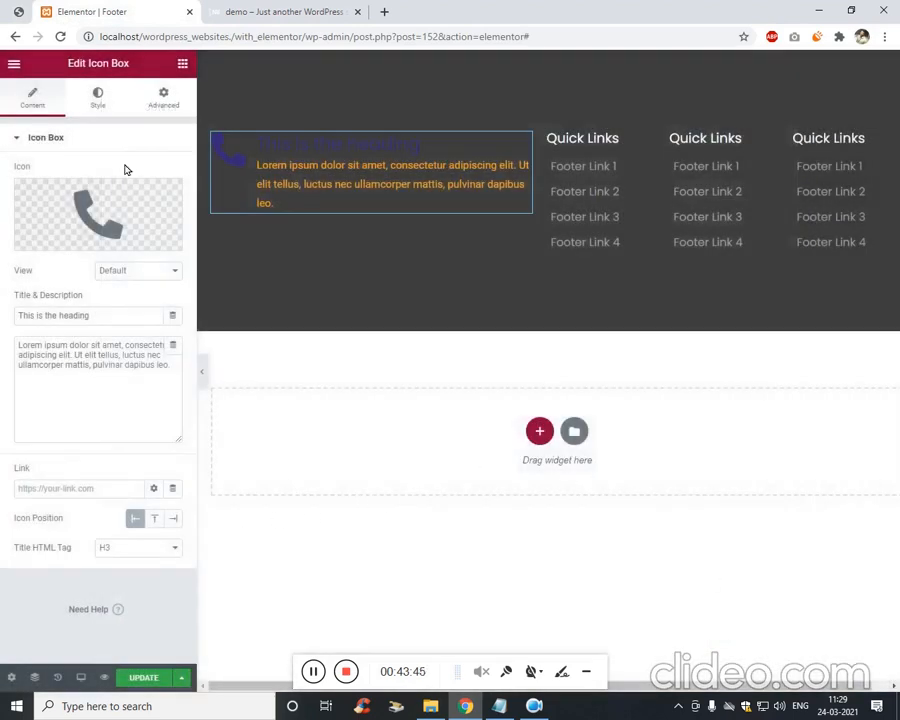
{"action": "left_click", "coordinate": [166, 108]}
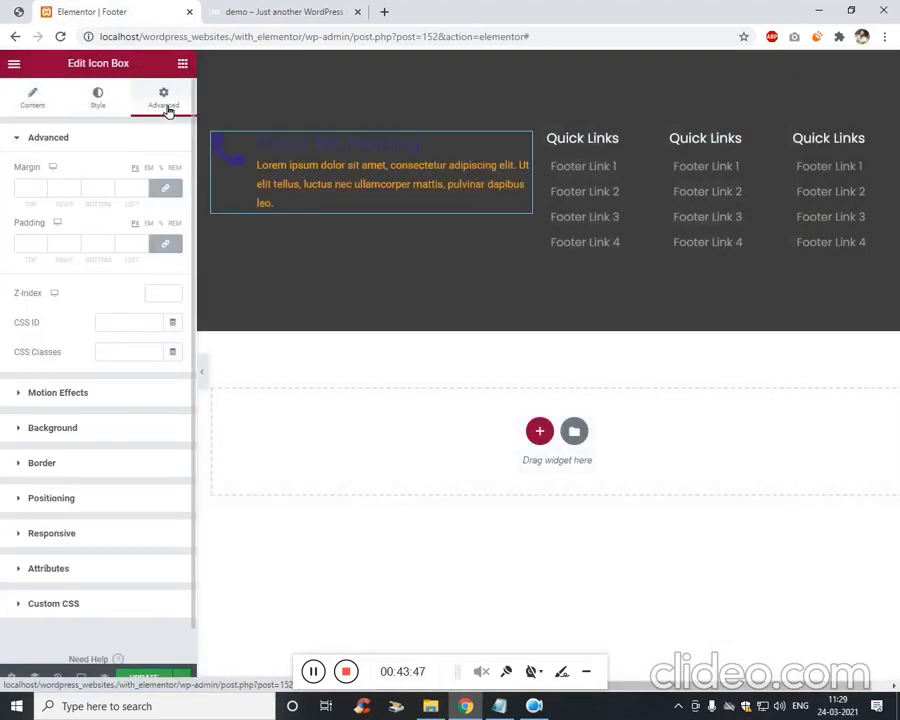
{"action": "left_click", "coordinate": [98, 100]}
{"action": "left_click", "coordinate": [34, 100]}
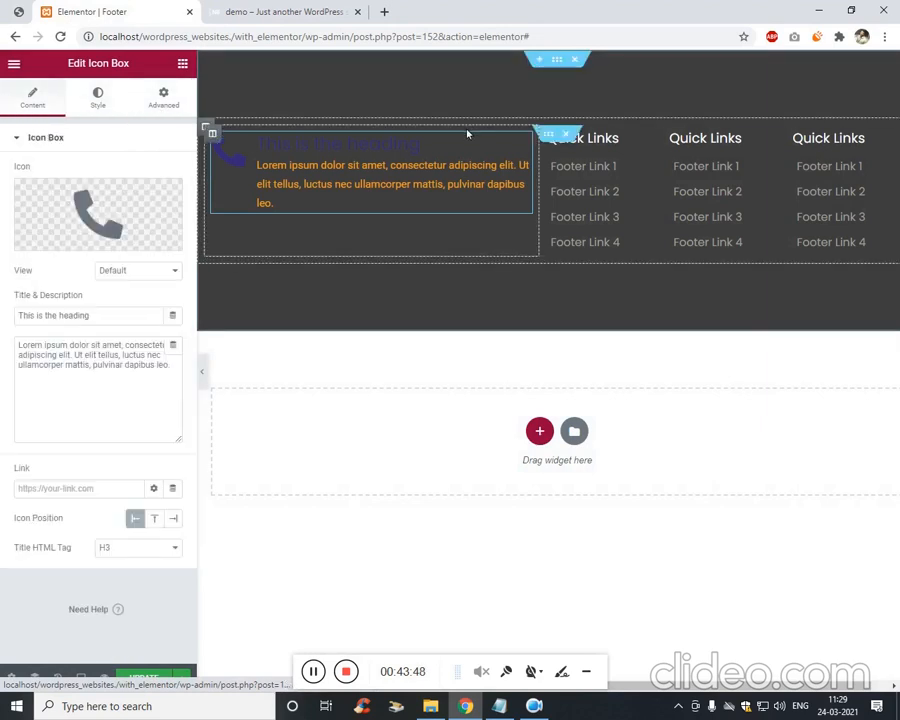
Set the icon box's column Vertical Align to Middle.
{"action": "right_click", "coordinate": [543, 138]}
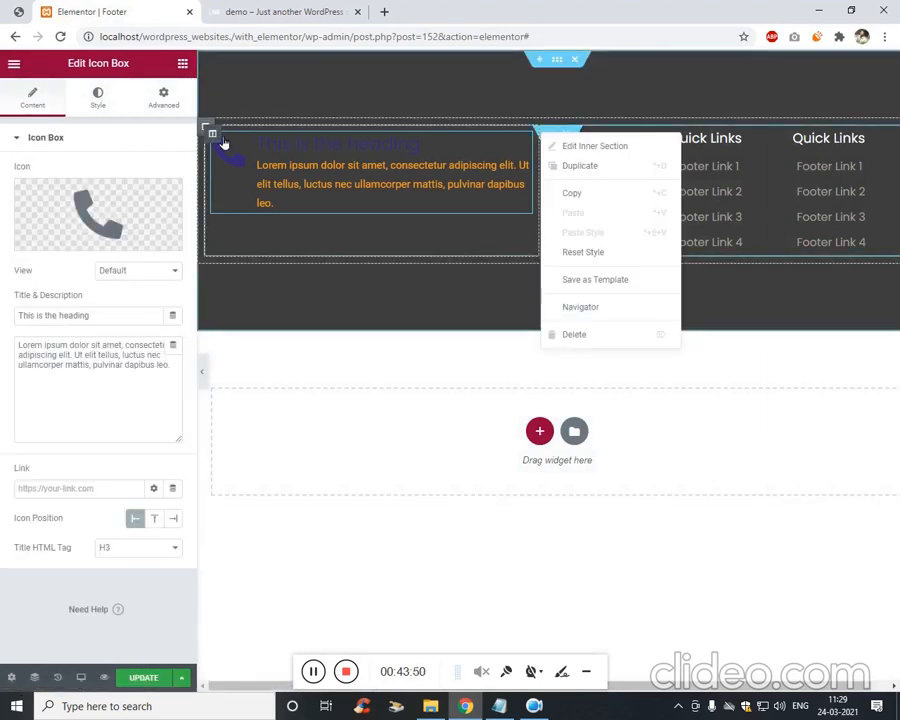
{"action": "right_click", "coordinate": [210, 140]}
{"action": "left_click", "coordinate": [294, 149]}
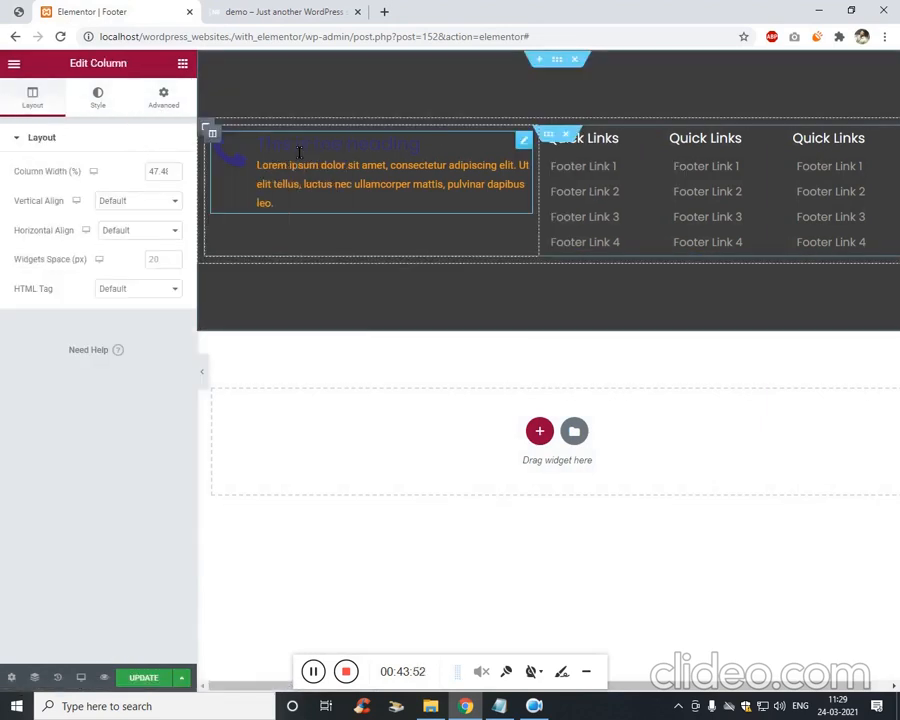
{"action": "left_click", "coordinate": [108, 203]}
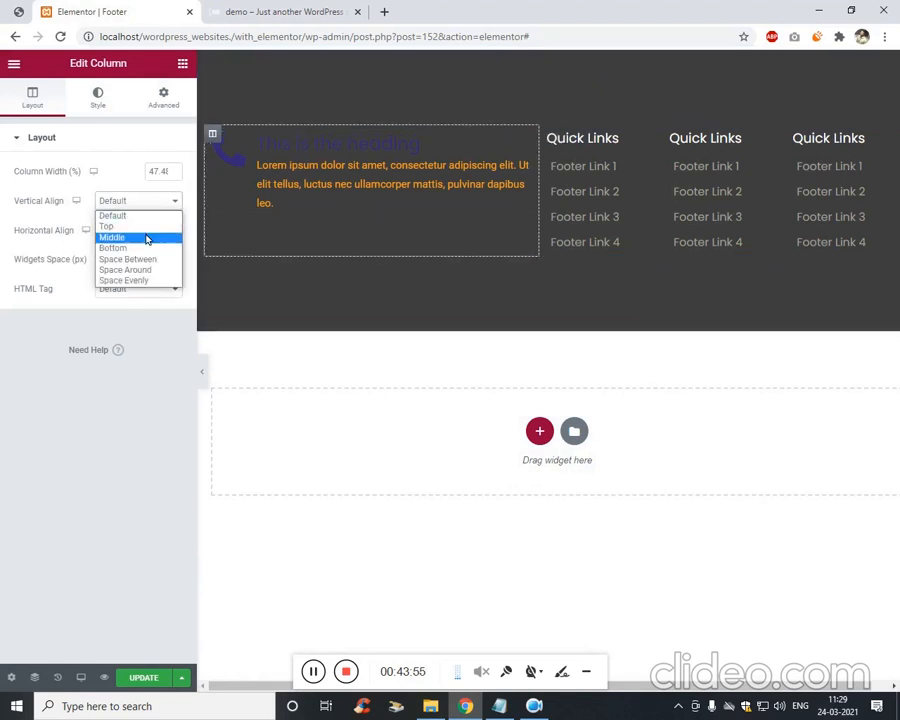
{"action": "left_click", "coordinate": [148, 238]}
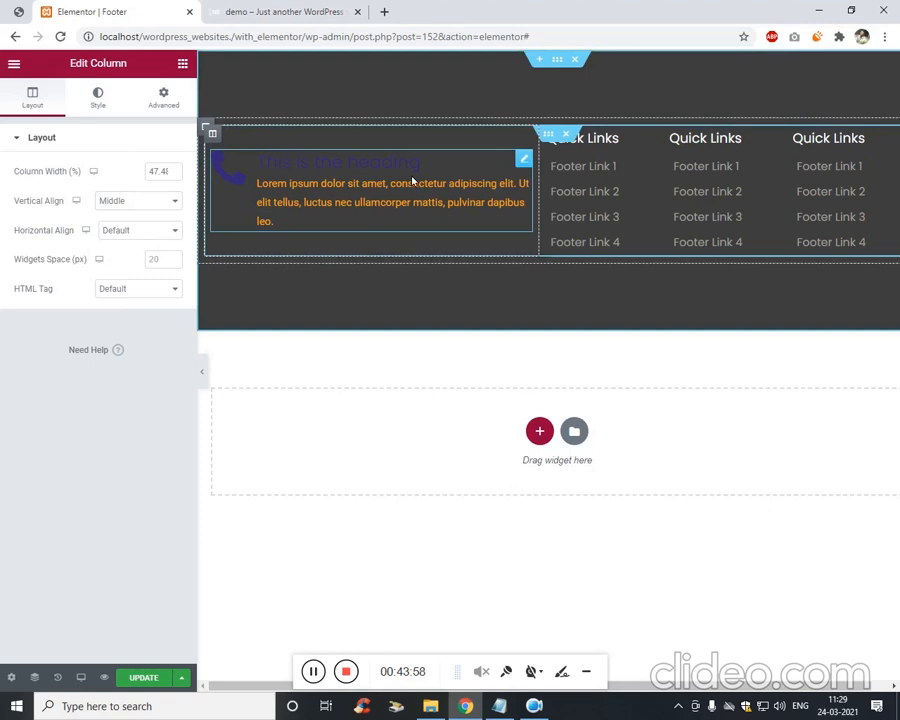
{"action": "right_click", "coordinate": [528, 166]}
{"action": "left_click", "coordinate": [582, 176]}
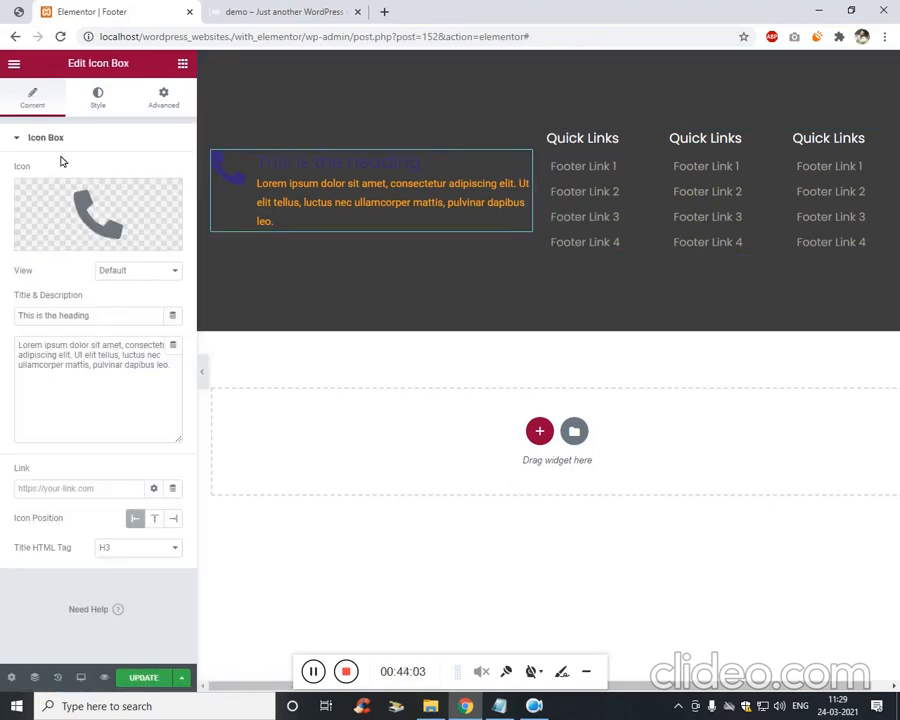
Style the phone icon with spacing 14, size 25 and white primary colour.
{"action": "left_click", "coordinate": [101, 117]}
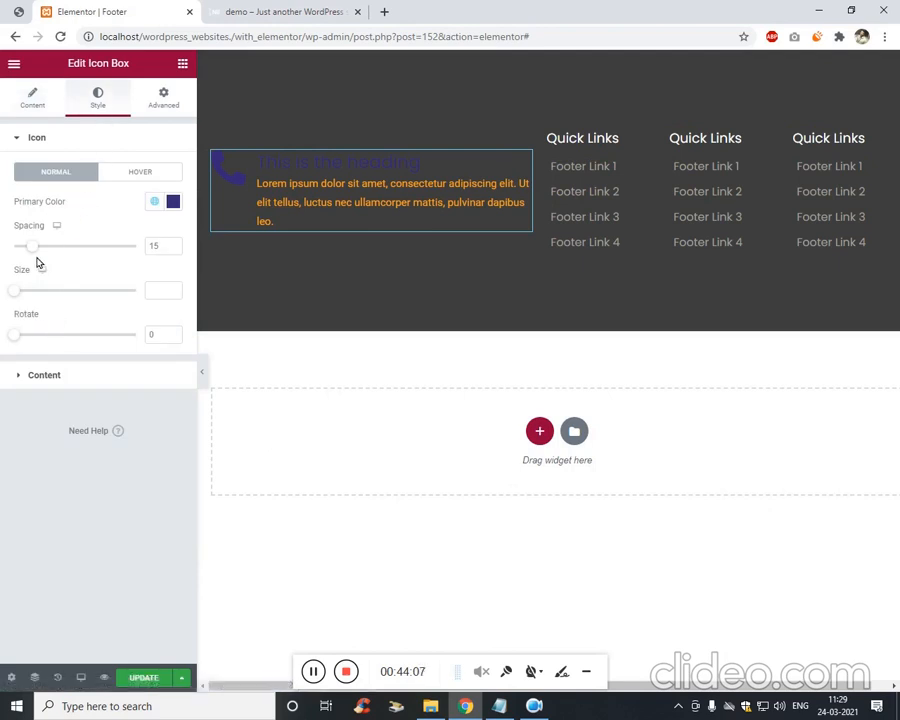
{"action": "mouse_move", "coordinate": [33, 246]}
{"action": "left_mouse_down"}
{"action": "mouse_move", "coordinate": [62, 247]}
{"action": "mouse_move", "coordinate": [36, 249]}
{"action": "left_mouse_up"}
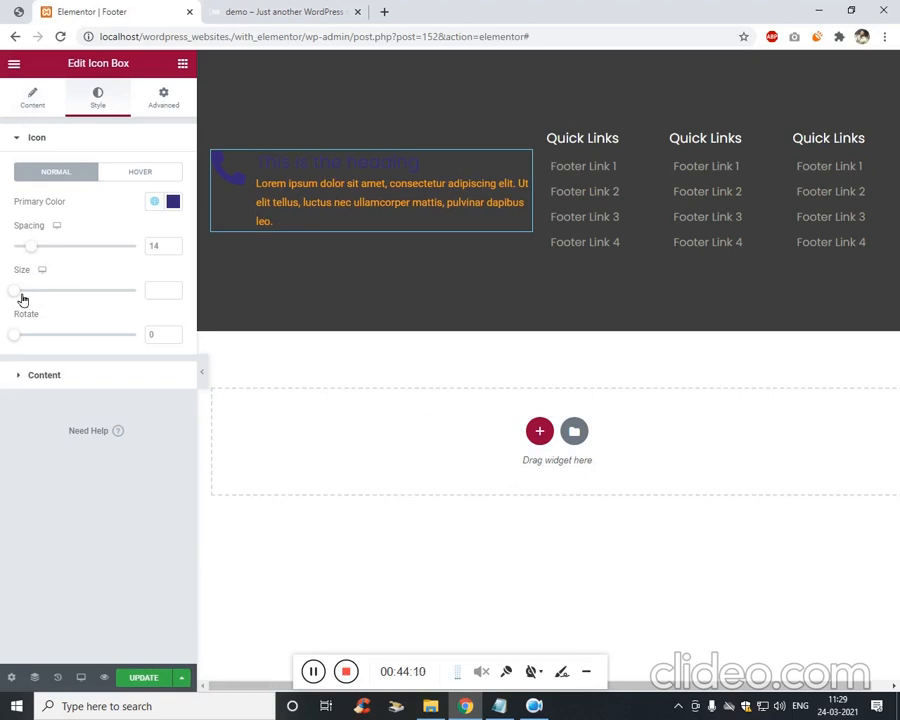
{"action": "mouse_move", "coordinate": [22, 299]}
{"action": "left_mouse_down"}
{"action": "mouse_move", "coordinate": [52, 297]}
{"action": "mouse_move", "coordinate": [30, 299]}
{"action": "left_mouse_up"}
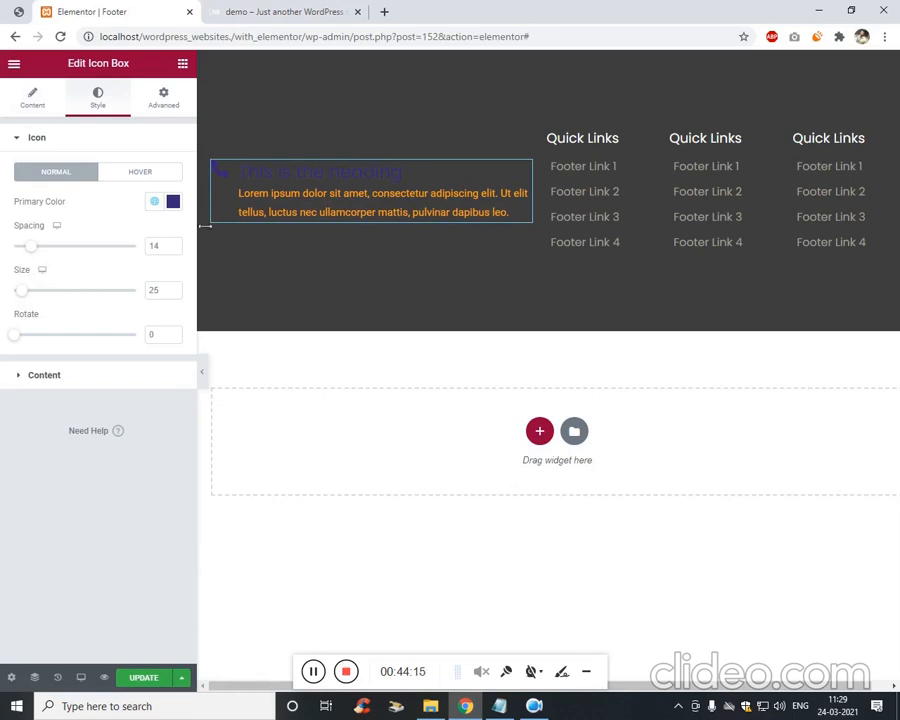
{"action": "left_click", "coordinate": [172, 204]}
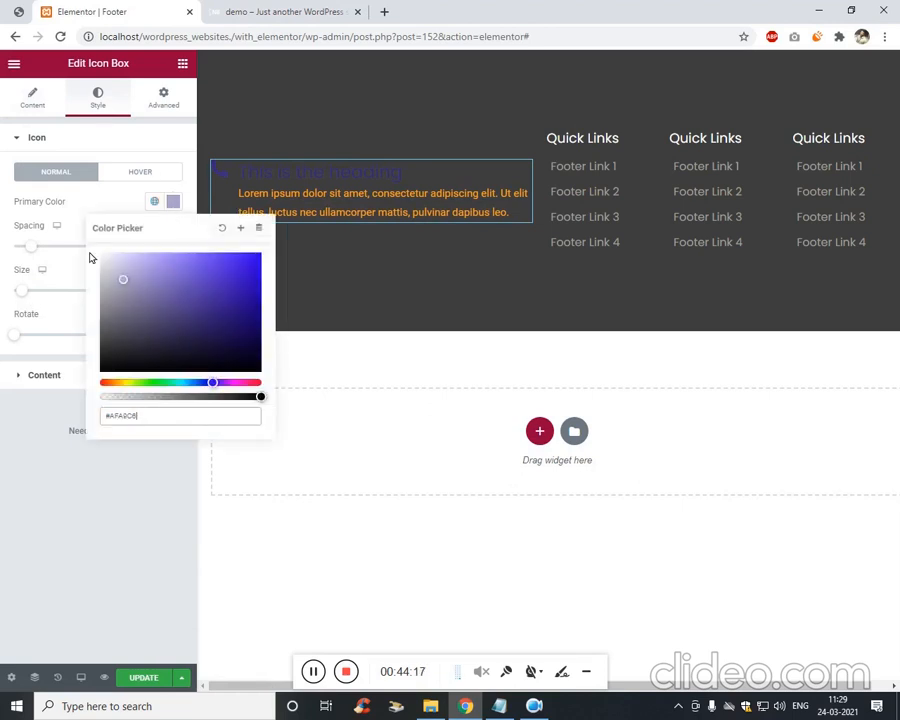
{"action": "left_click_drag", "start_coordinate": [90, 254], "coordinate": [54, 235]}
{"action": "left_click", "coordinate": [28, 449]}
Change the icon box title to 'MON-FRI 12:00 to 12:00'.
{"action": "left_click", "coordinate": [36, 98]}
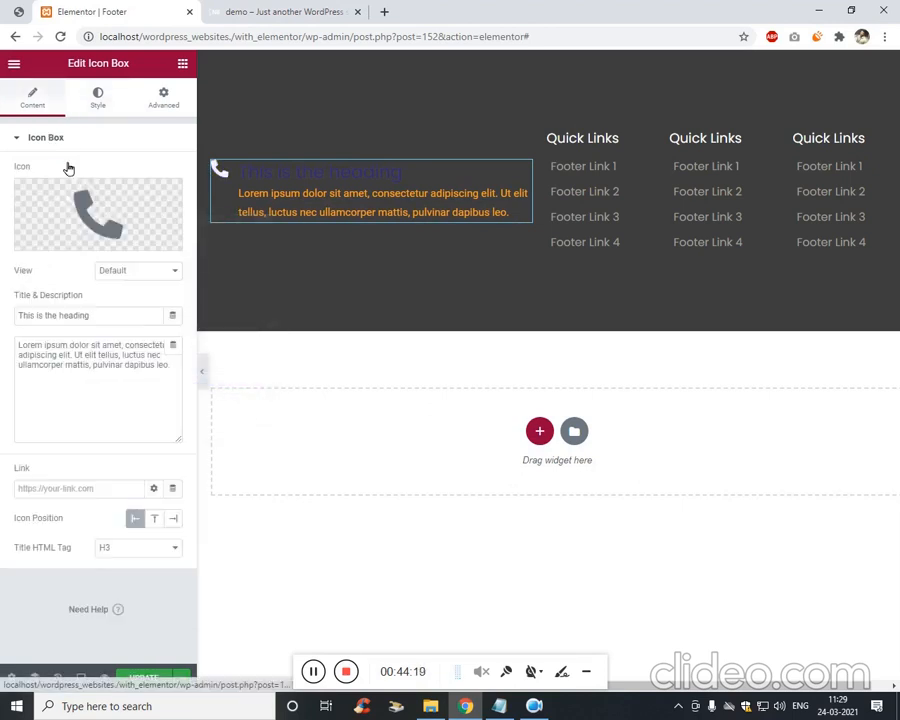
{"action": "left_click", "coordinate": [112, 315]}
{"action": "key", "text": "ctrl+a"}
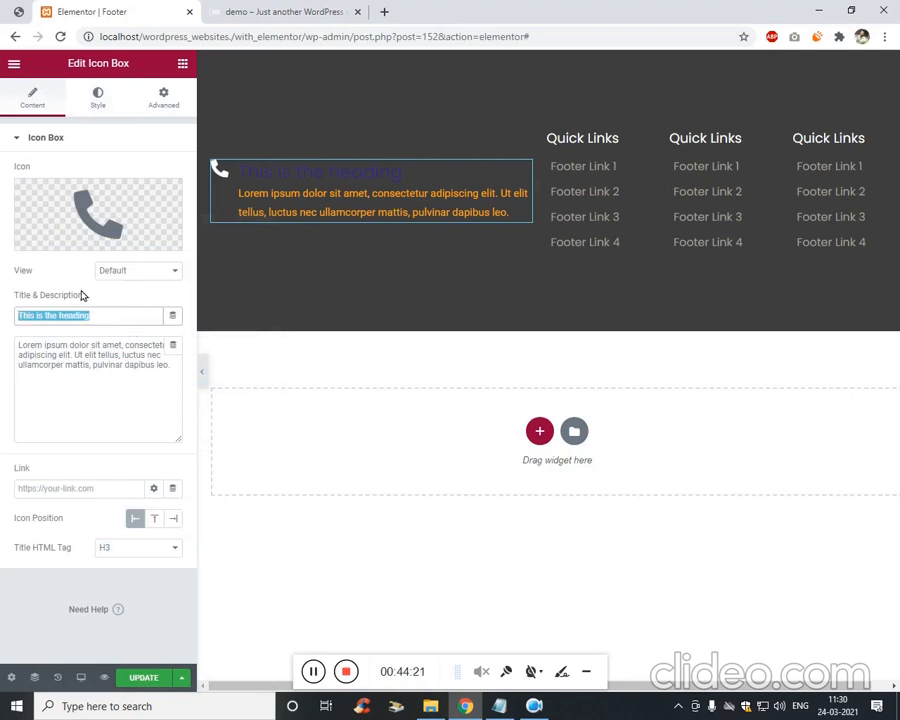
{"action": "left_click", "coordinate": [18, 11]}
{"action": "left_click", "coordinate": [103, 8]}
{"action": "left_click", "coordinate": [18, 11]}
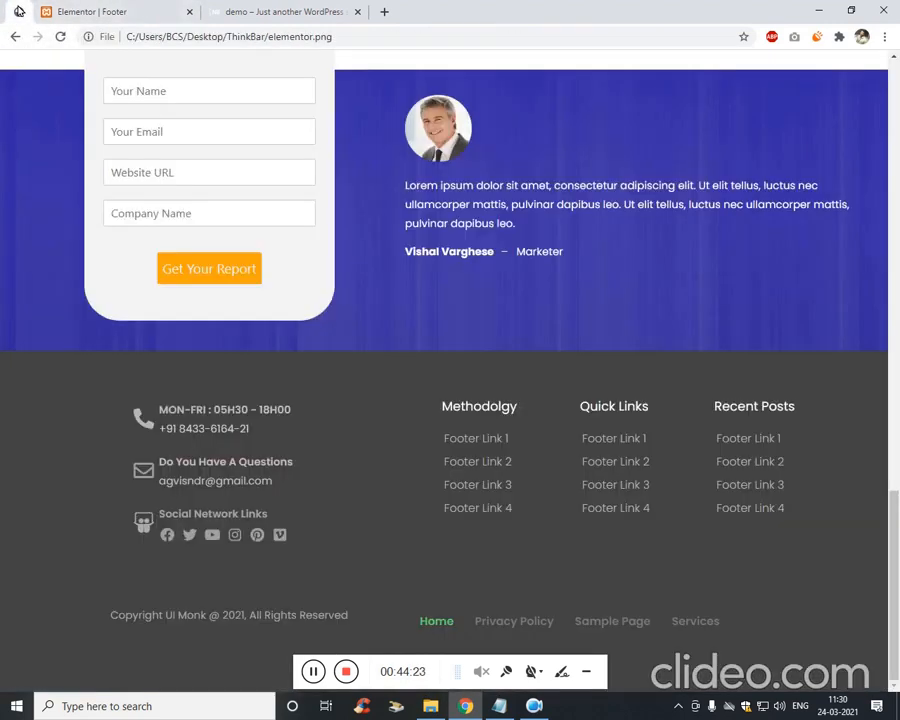
{"action": "left_click", "coordinate": [50, 11]}
{"action": "type", "text": "MON-FRI 12:00 to 12:00"}
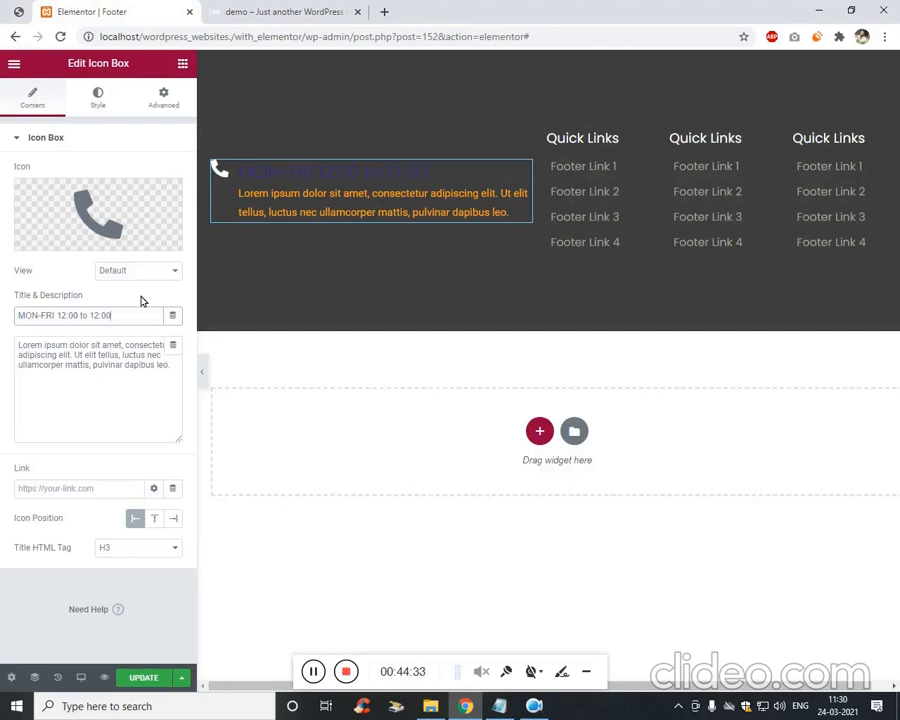
Replace the description text with the contact phone number.
{"action": "left_click", "coordinate": [114, 408]}
{"action": "key", "text": "ctrl+a"}
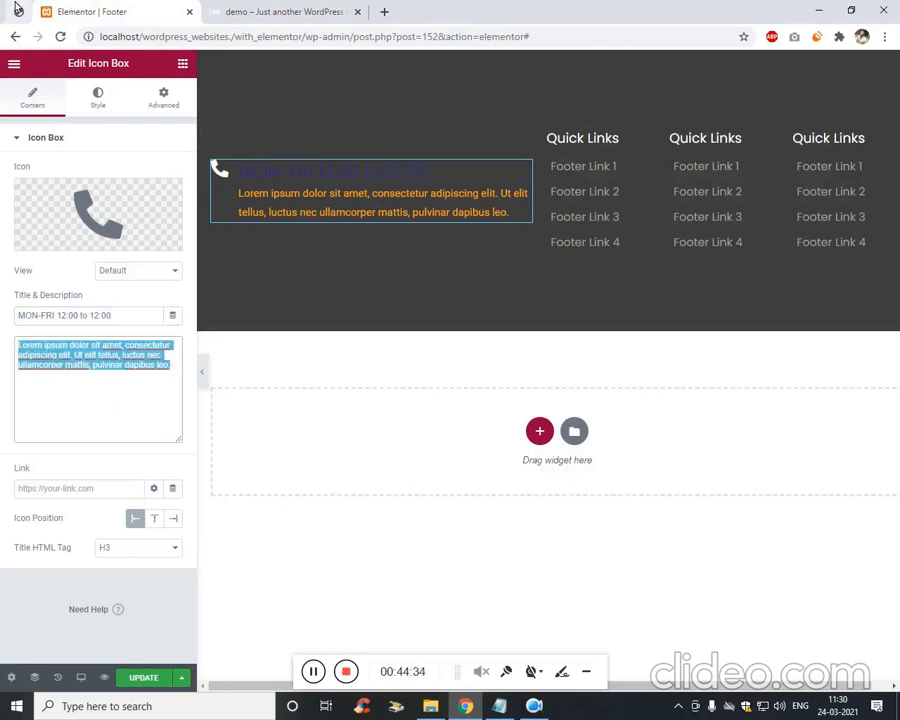
{"action": "left_click", "coordinate": [18, 10]}
{"action": "left_click", "coordinate": [117, 14]}
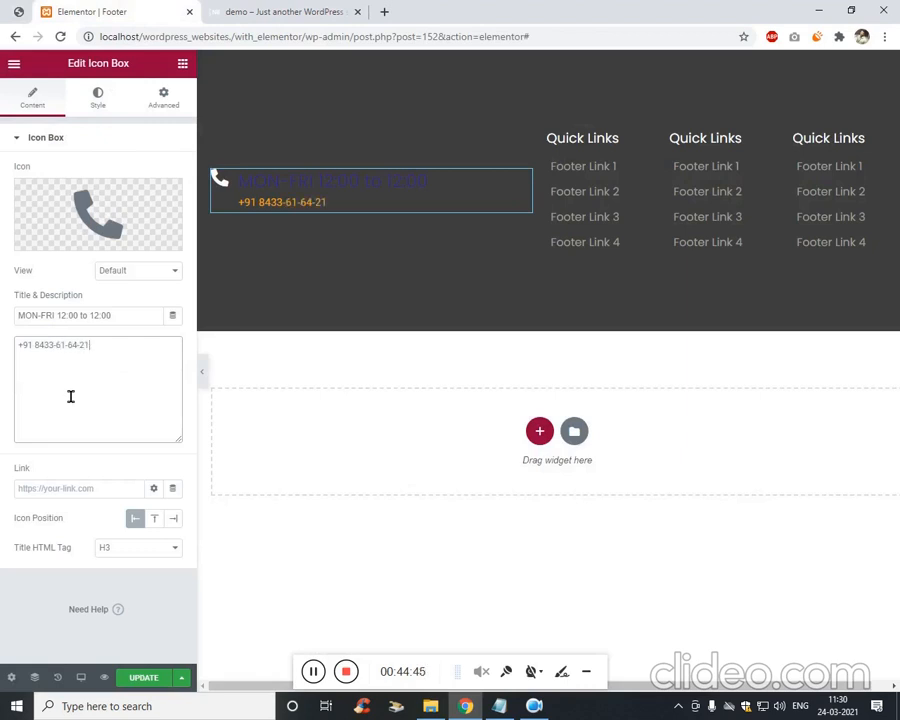
Make the icon box title and description text light grey.
{"action": "left_click", "coordinate": [110, 102]}
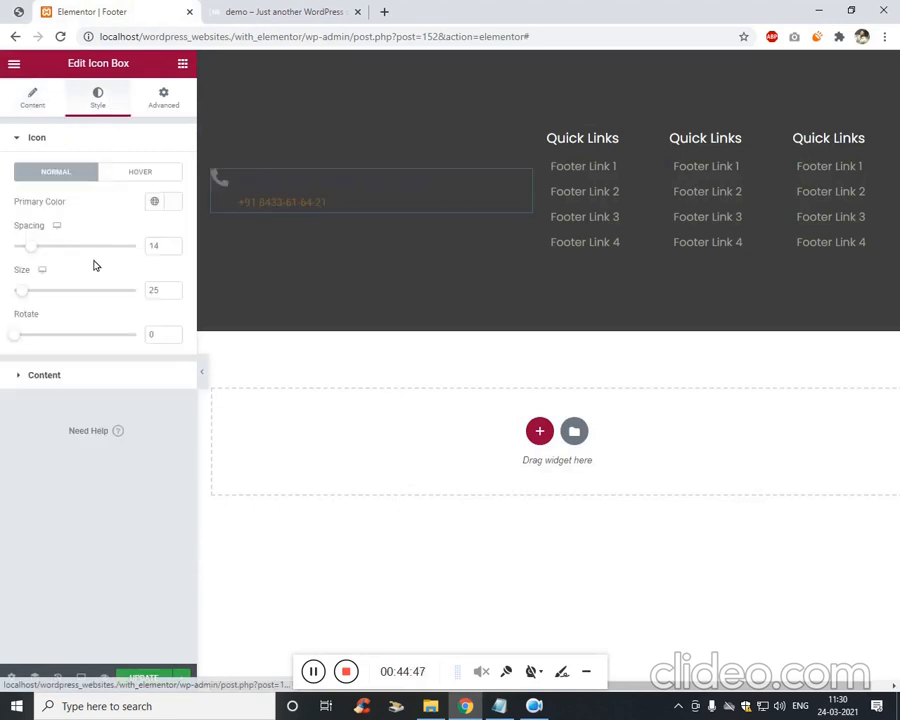
{"action": "left_click", "coordinate": [86, 383]}
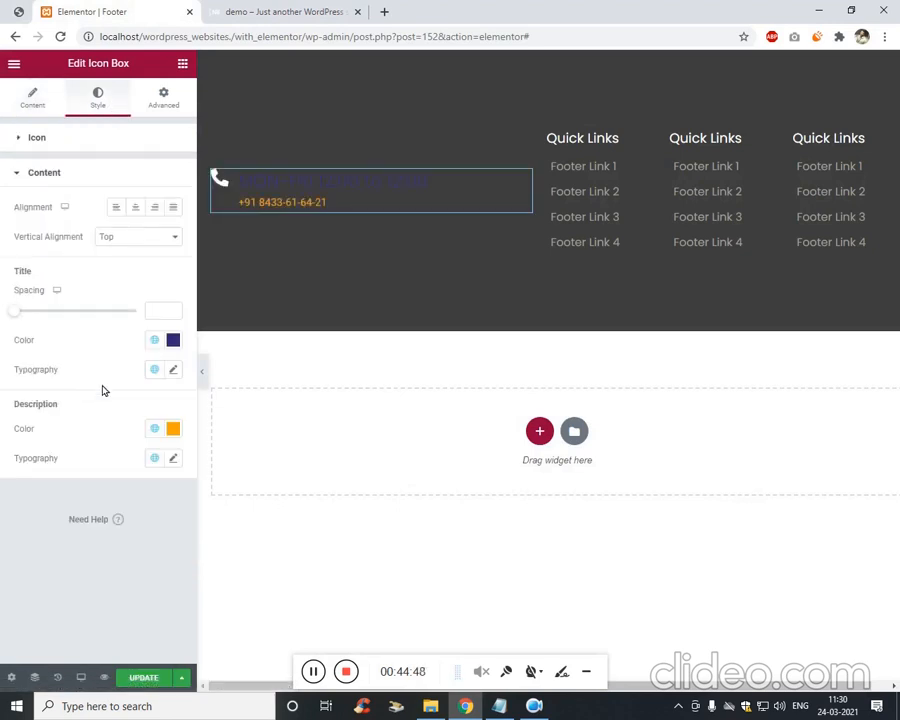
{"action": "left_click", "coordinate": [172, 342]}
{"action": "left_click_drag", "start_coordinate": [150, 418], "coordinate": [107, 433]}
{"action": "left_click", "coordinate": [40, 494]}
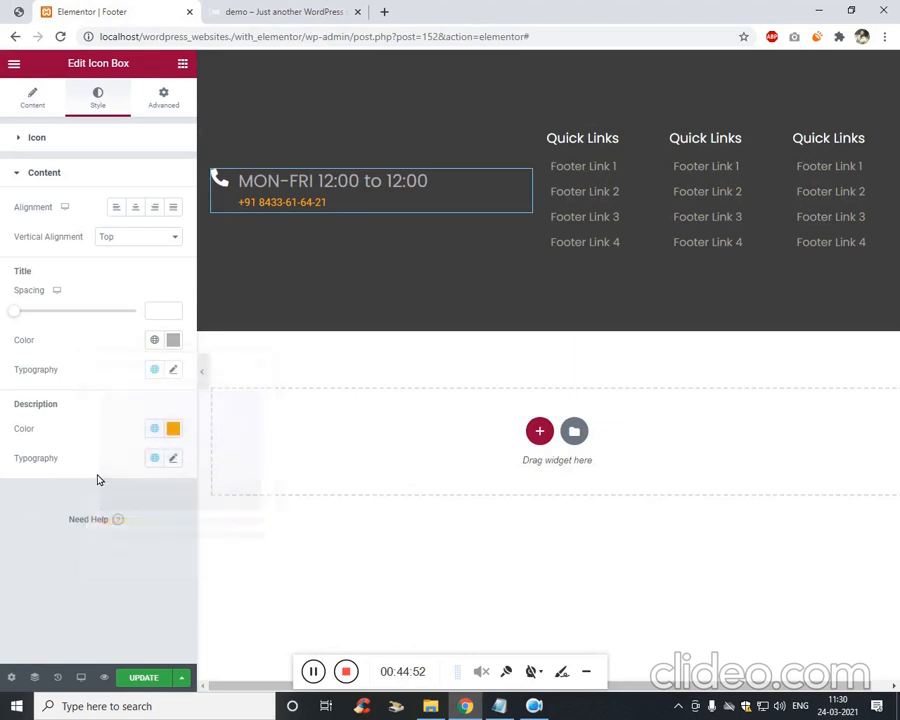
{"action": "left_click", "coordinate": [173, 428]}
{"action": "left_click_drag", "start_coordinate": [127, 481], "coordinate": [94, 489]}
{"action": "left_click", "coordinate": [54, 548]}
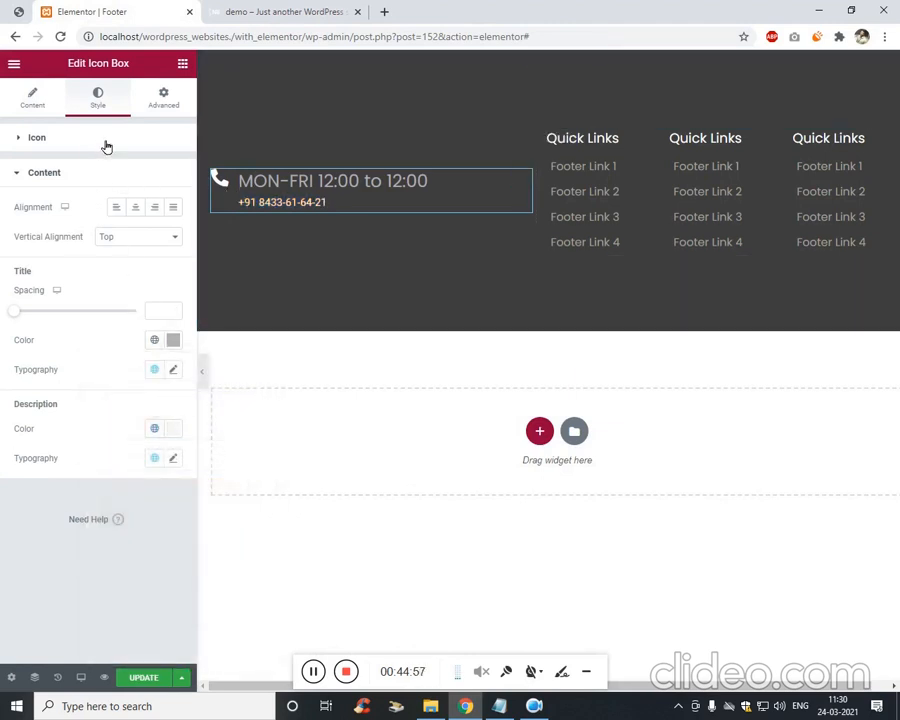
Set the icon box's Title HTML Tag to span.
{"action": "left_click", "coordinate": [170, 106]}
{"action": "left_click", "coordinate": [108, 104]}
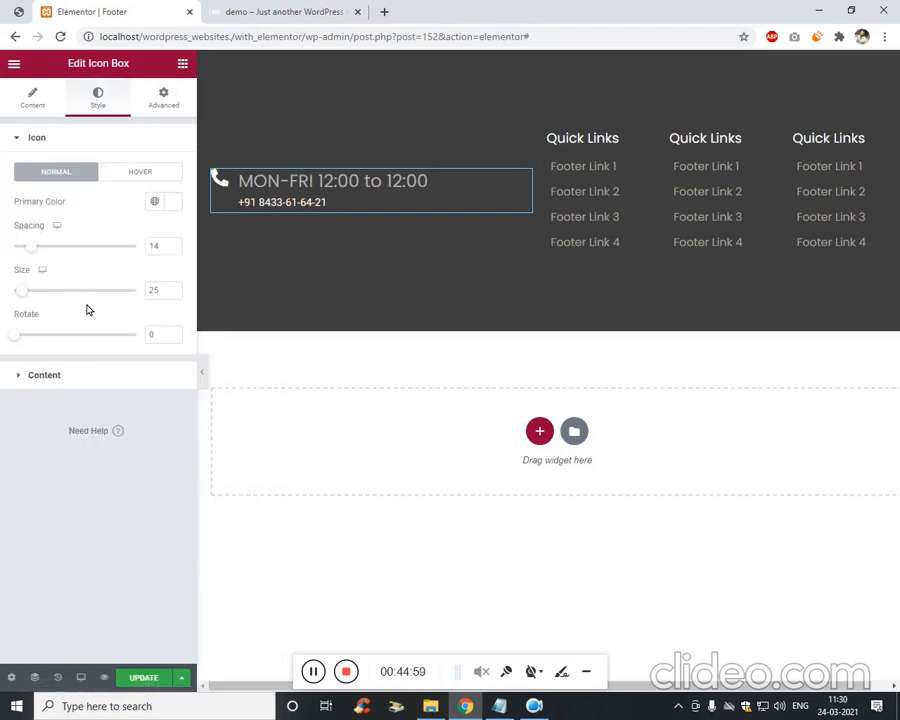
{"action": "left_click", "coordinate": [31, 92]}
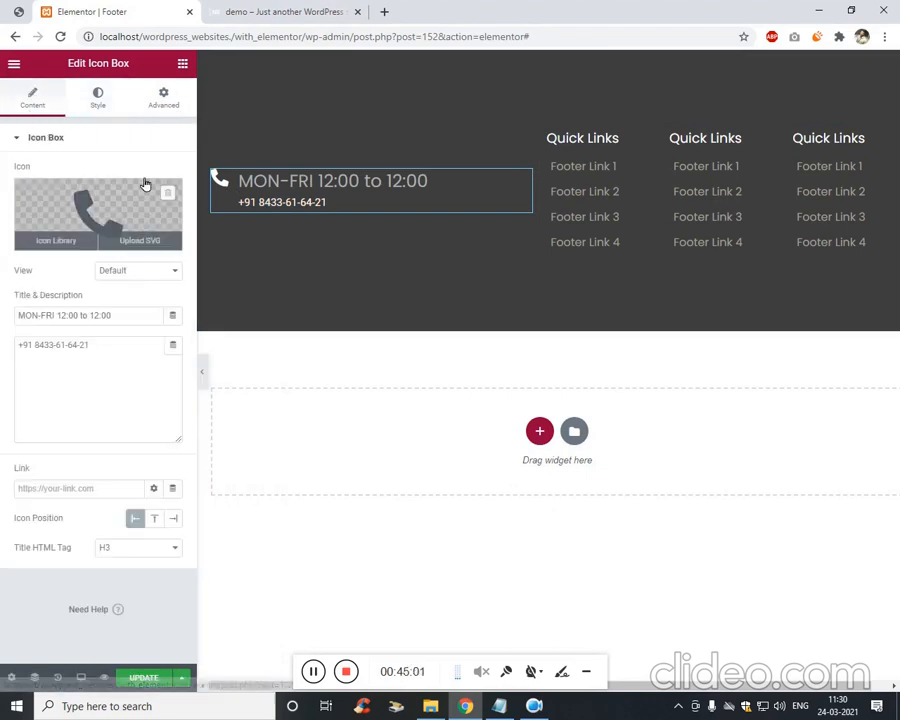
{"action": "left_click", "coordinate": [160, 548]}
{"action": "left_click", "coordinate": [137, 639]}
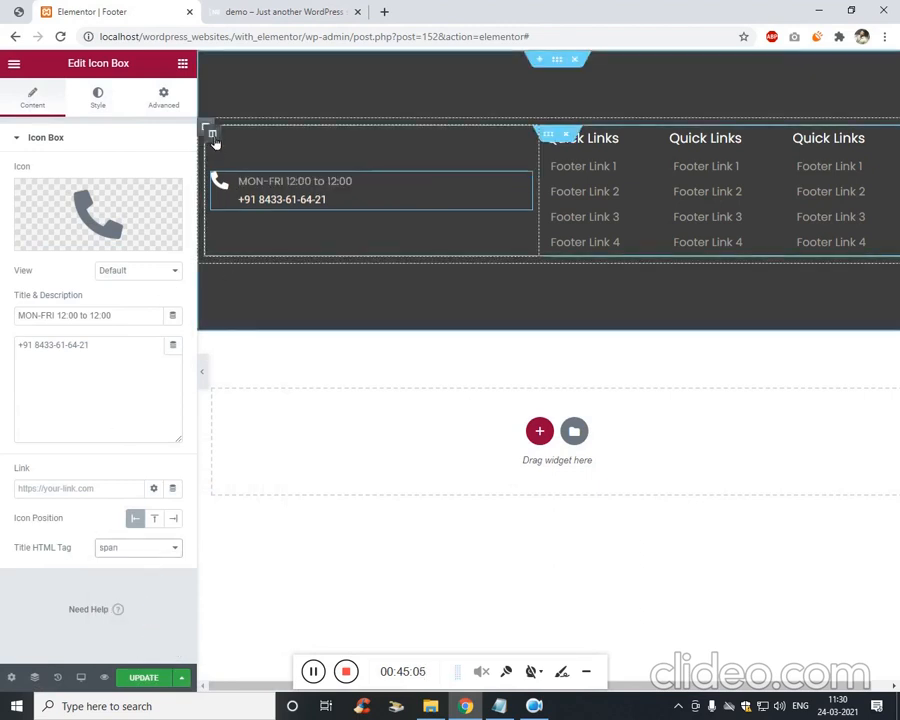
Set the icon box content's Vertical Alignment to Middle.
{"action": "left_click", "coordinate": [182, 110]}
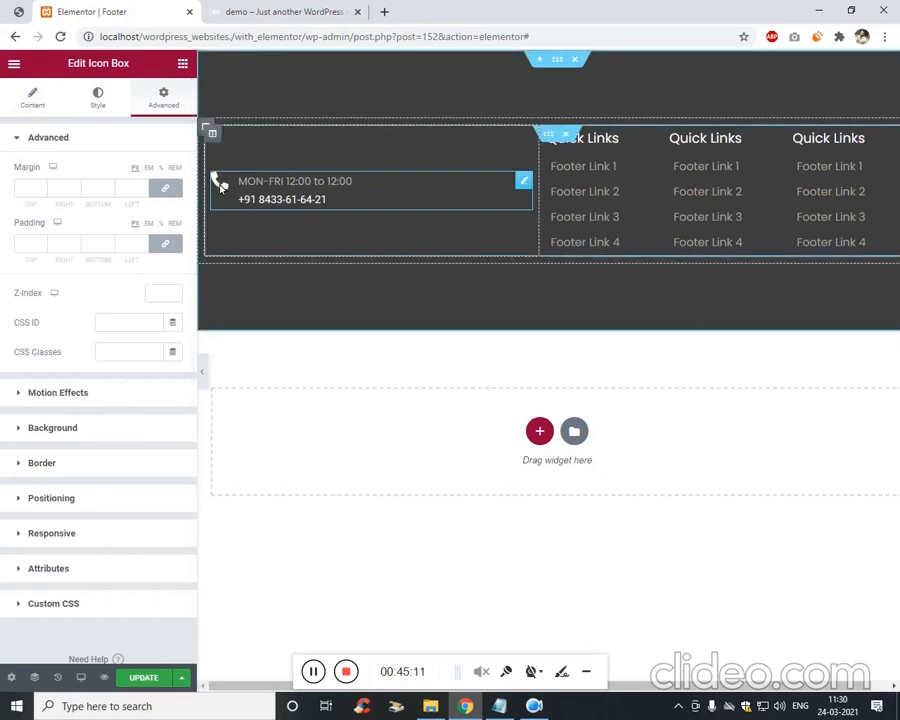
{"action": "left_click", "coordinate": [20, 10]}
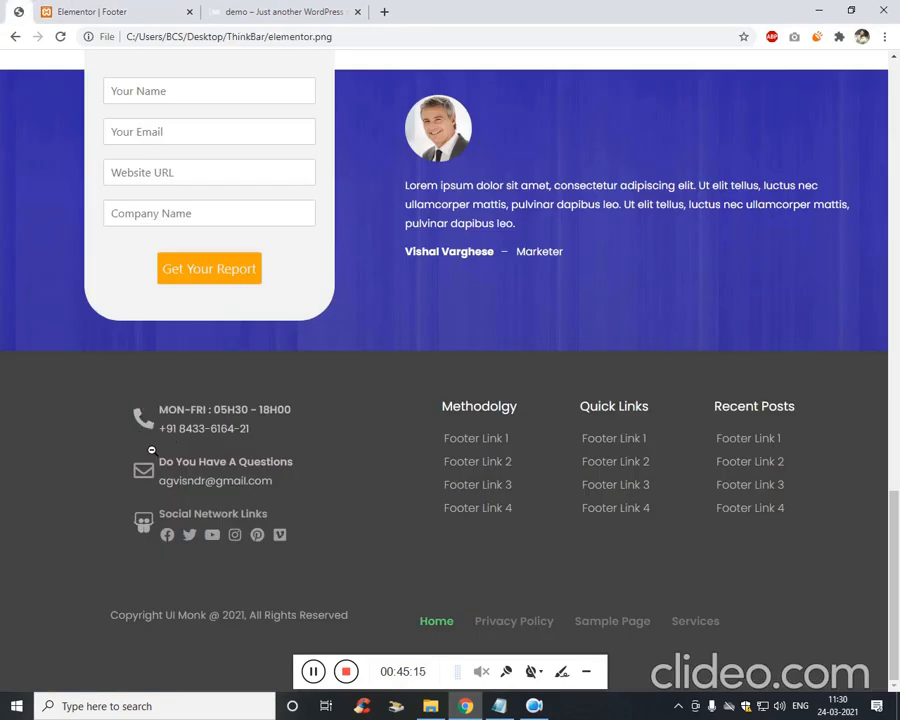
{"action": "left_click", "coordinate": [90, 7]}
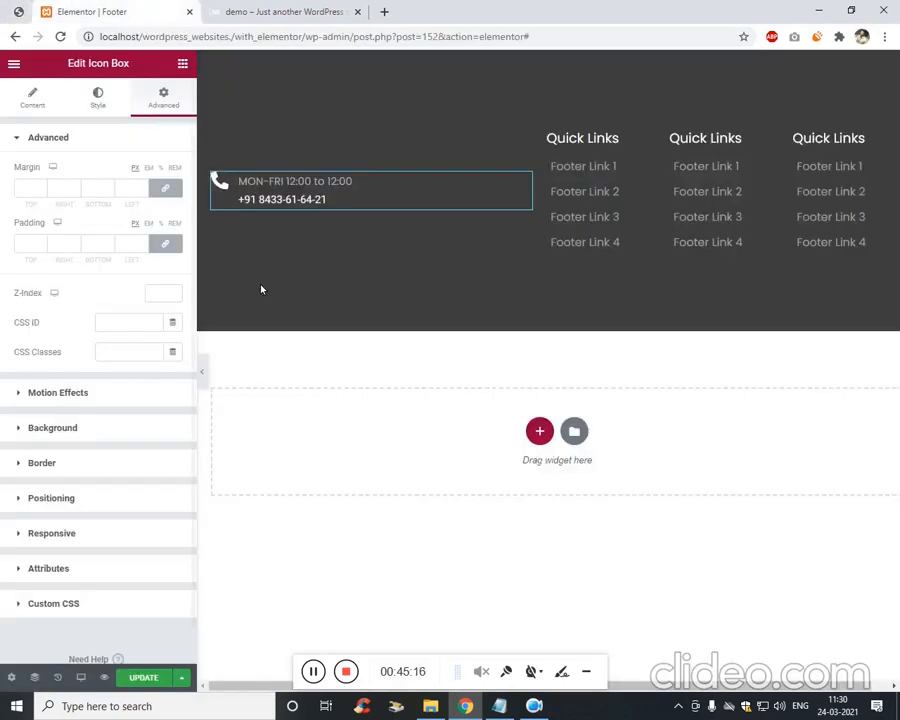
{"action": "left_click", "coordinate": [329, 682]}
{"action": "left_click", "coordinate": [98, 97]}
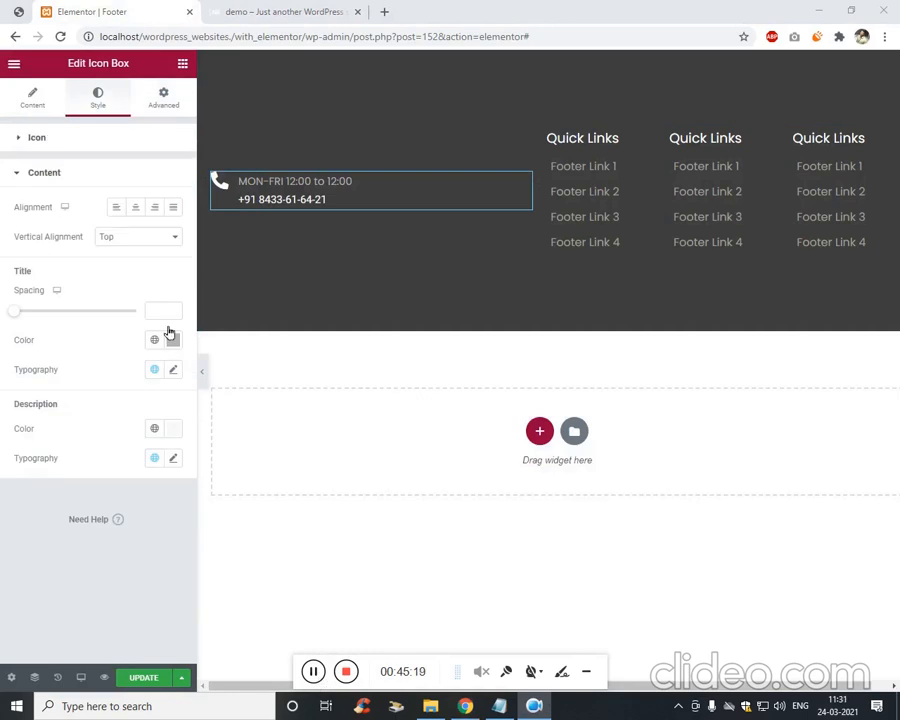
{"action": "left_click", "coordinate": [142, 238]}
{"action": "left_click", "coordinate": [150, 263]}
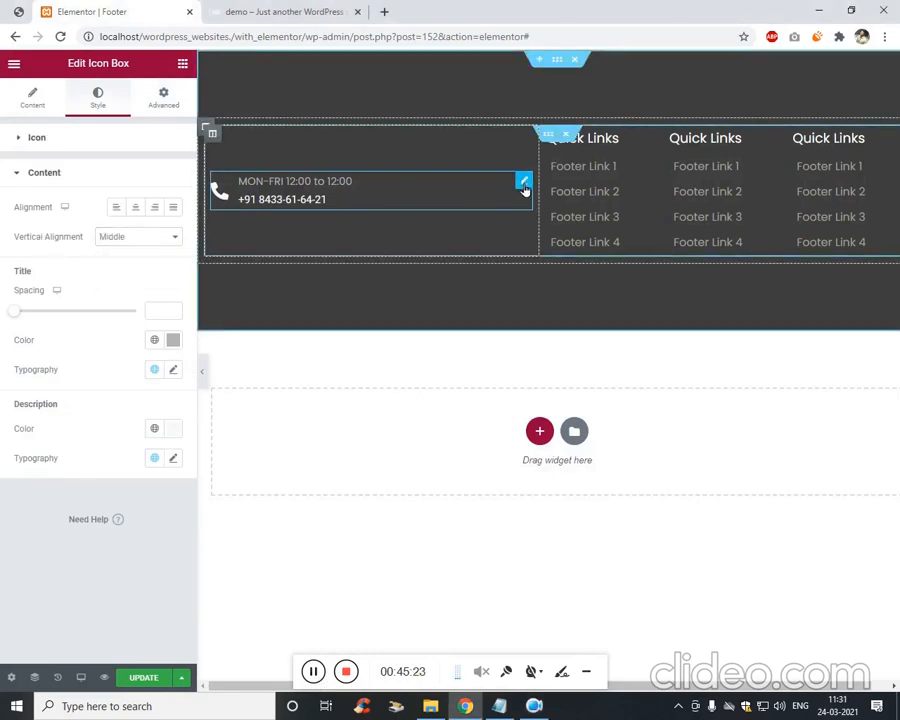
Duplicate the contact icon box twice to make three boxes.
{"action": "right_click", "coordinate": [520, 189]}
{"action": "left_click", "coordinate": [529, 215]}
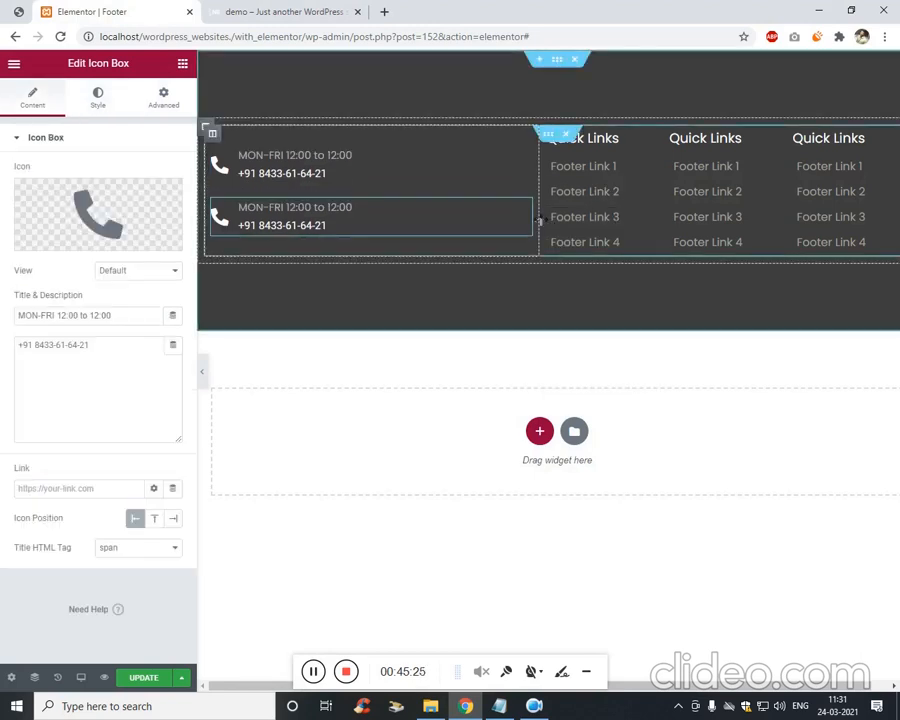
{"action": "right_click", "coordinate": [521, 152]}
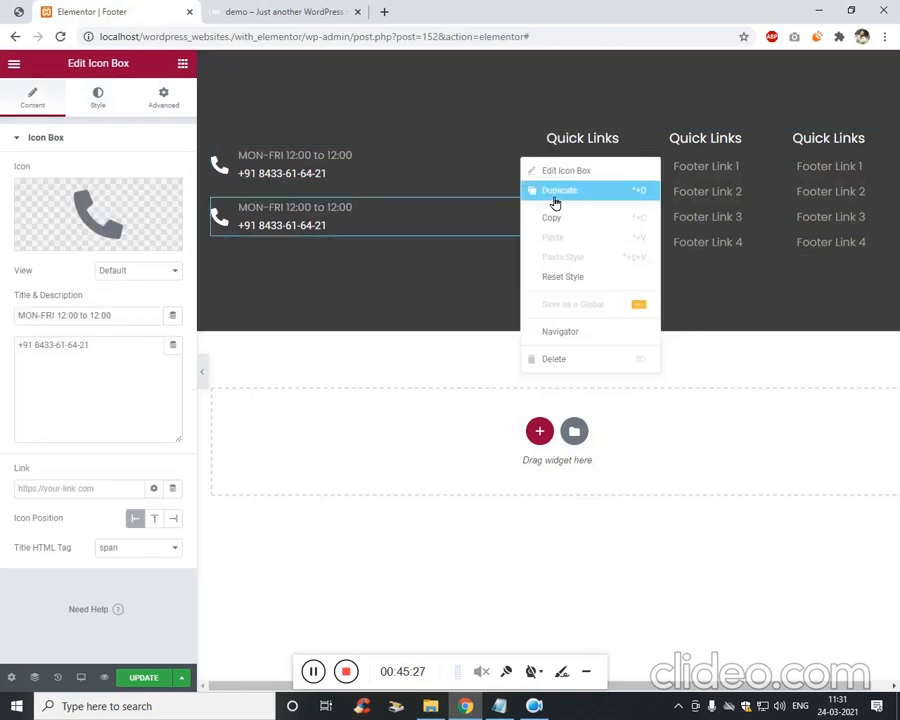
{"action": "left_click", "coordinate": [548, 190]}
{"action": "left_click", "coordinate": [14, 13]}
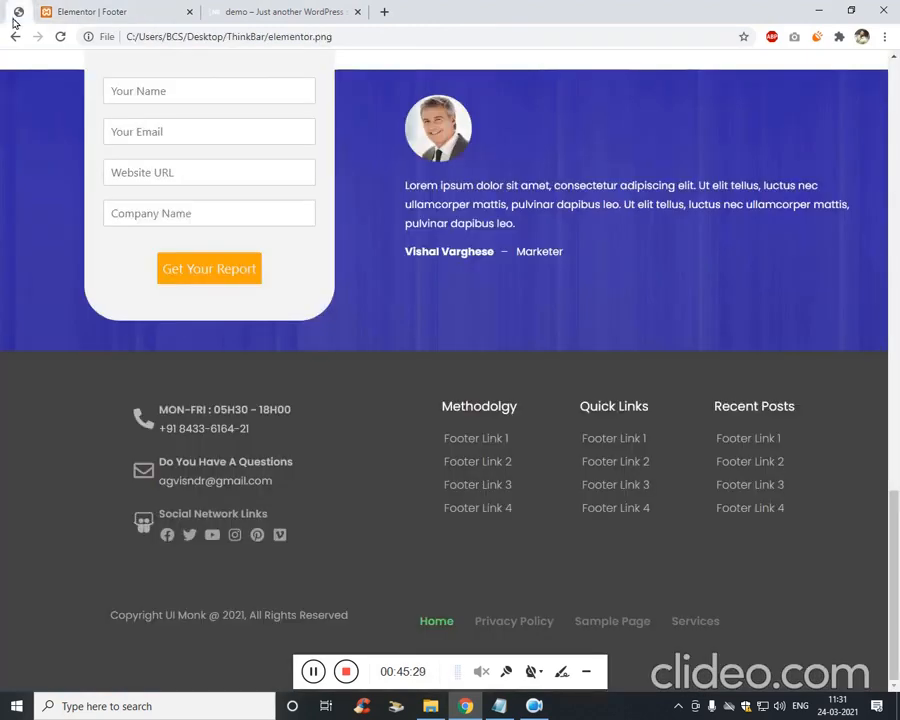
{"action": "key", "text": "ctrl+Tab"}
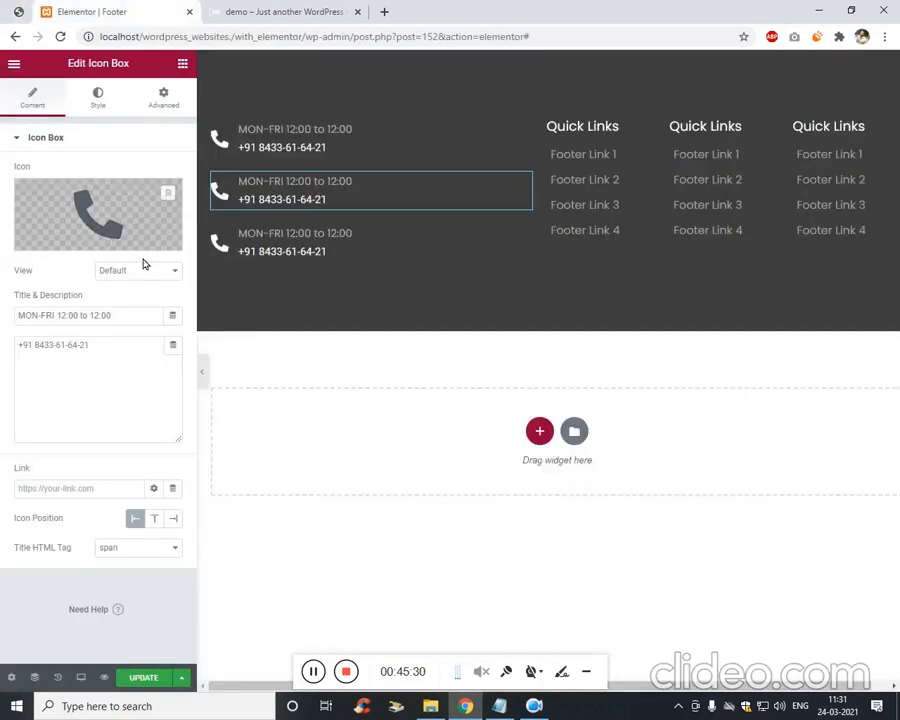
Title the middle box 'Do You Have Any Questions?' and give it a headphones icon.
{"action": "triple_click", "coordinate": [115, 314]}
{"action": "type", "text": "Do You Have Any Questions"}
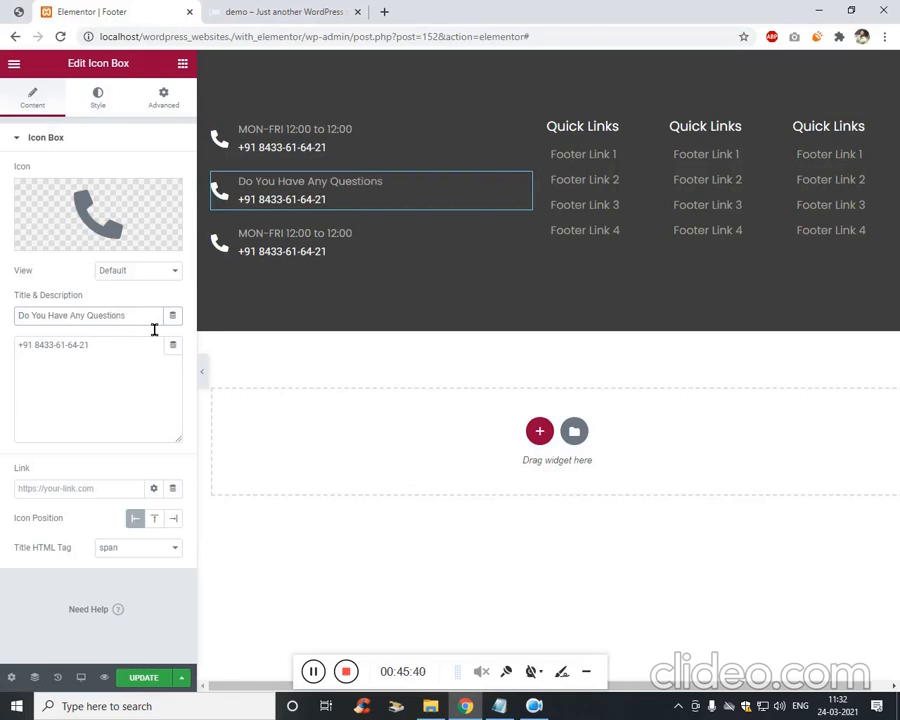
{"action": "left_click", "coordinate": [118, 210]}
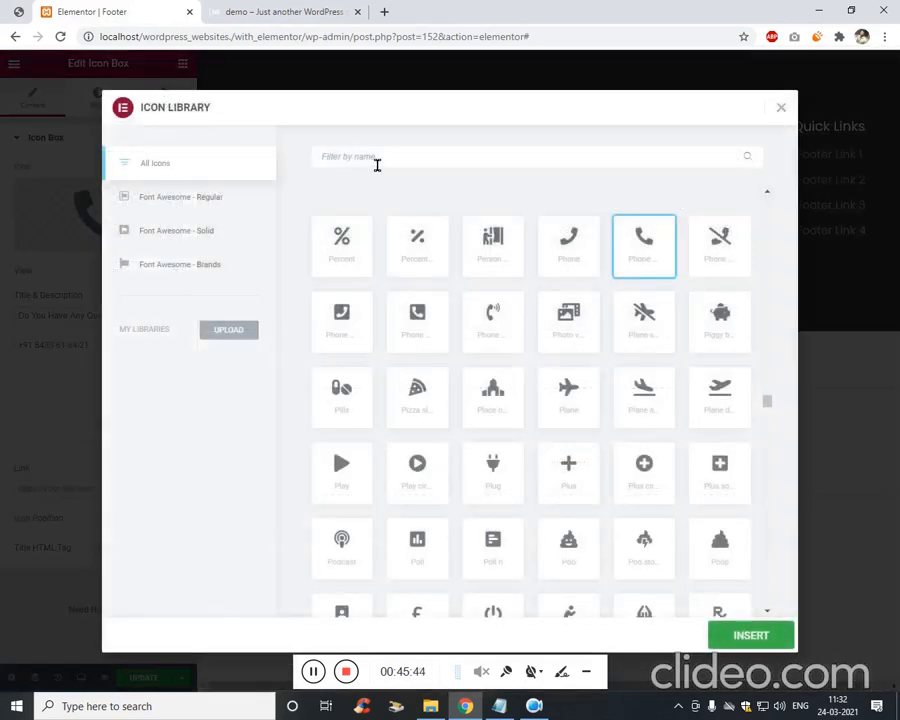
{"action": "type", "text": "call"}
{"action": "type", "text": "c"}
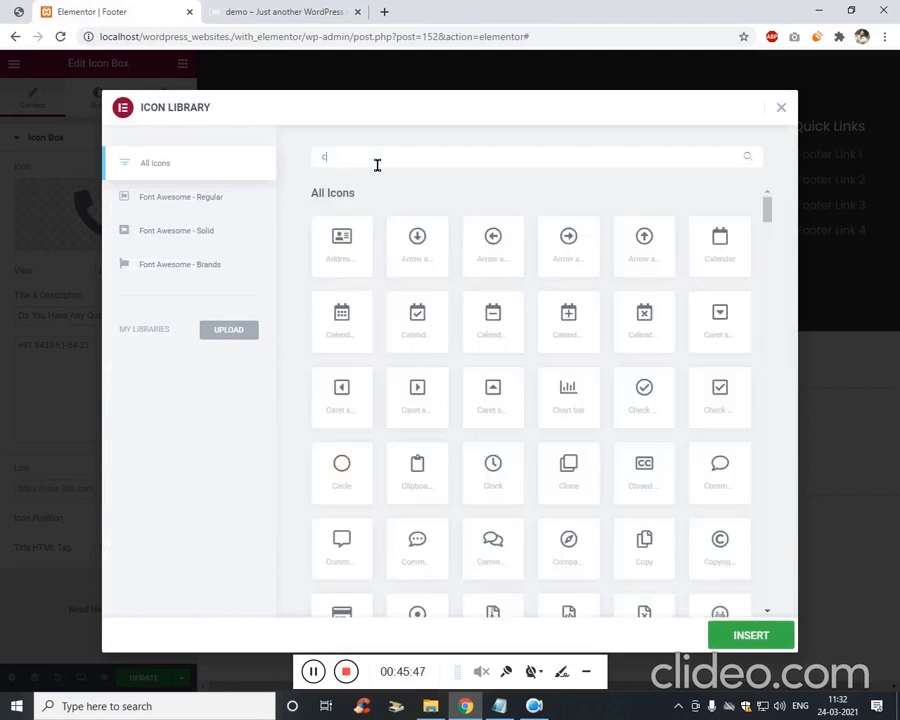
{"action": "key", "text": "BackSpace"}
{"action": "type", "text": "supp"}
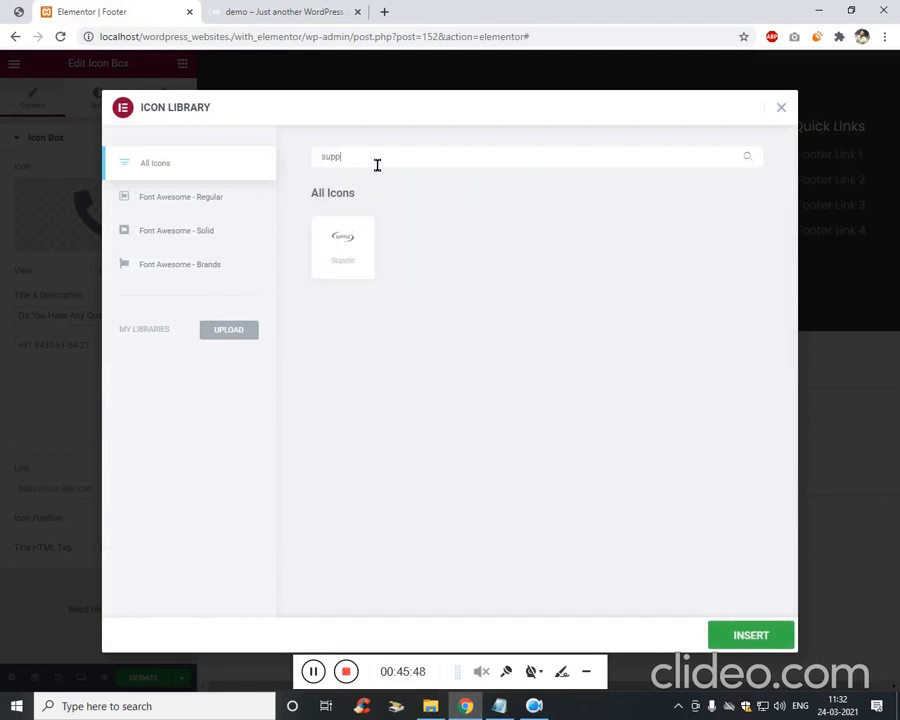
{"action": "key", "text": "ctrl+a"}
{"action": "type", "text": "head"}
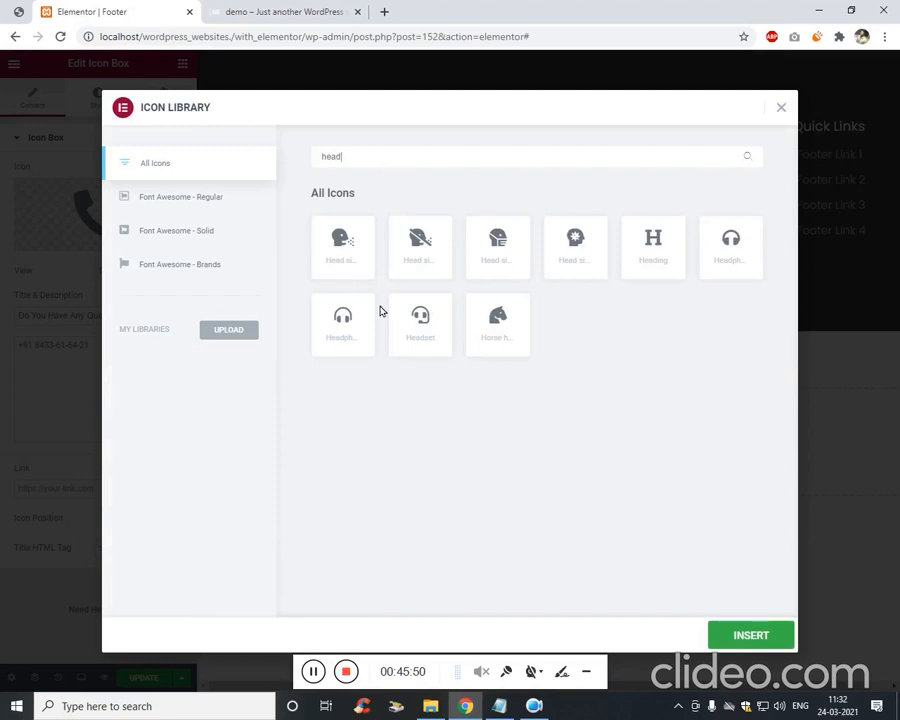
{"action": "left_click", "coordinate": [349, 317]}
{"action": "left_click", "coordinate": [747, 640]}
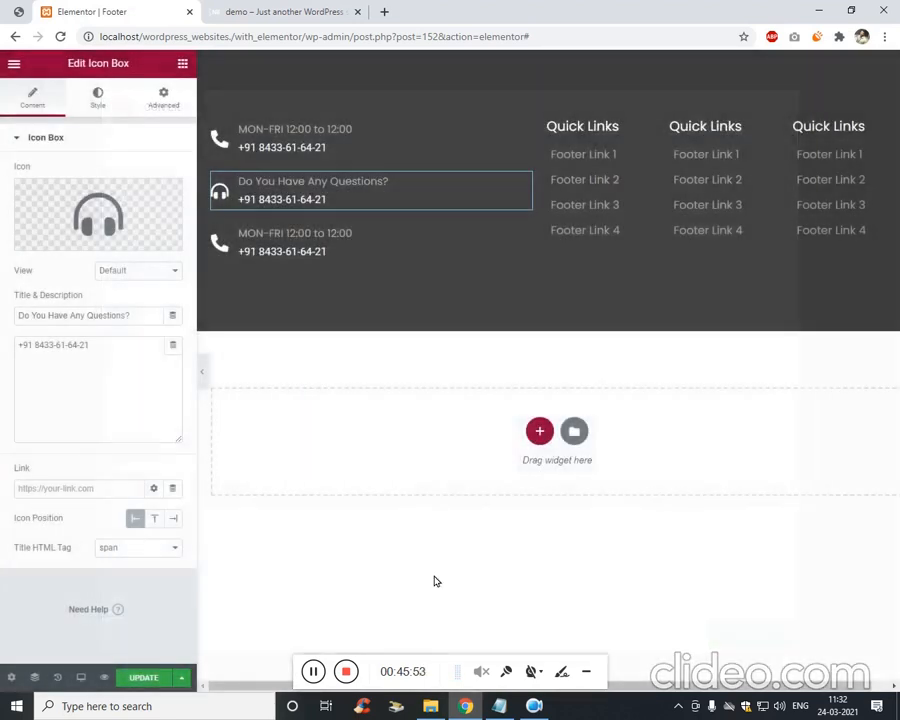
Replace the middle box's phone number with a contact e-mail address.
{"action": "triple_click", "coordinate": [289, 205]}
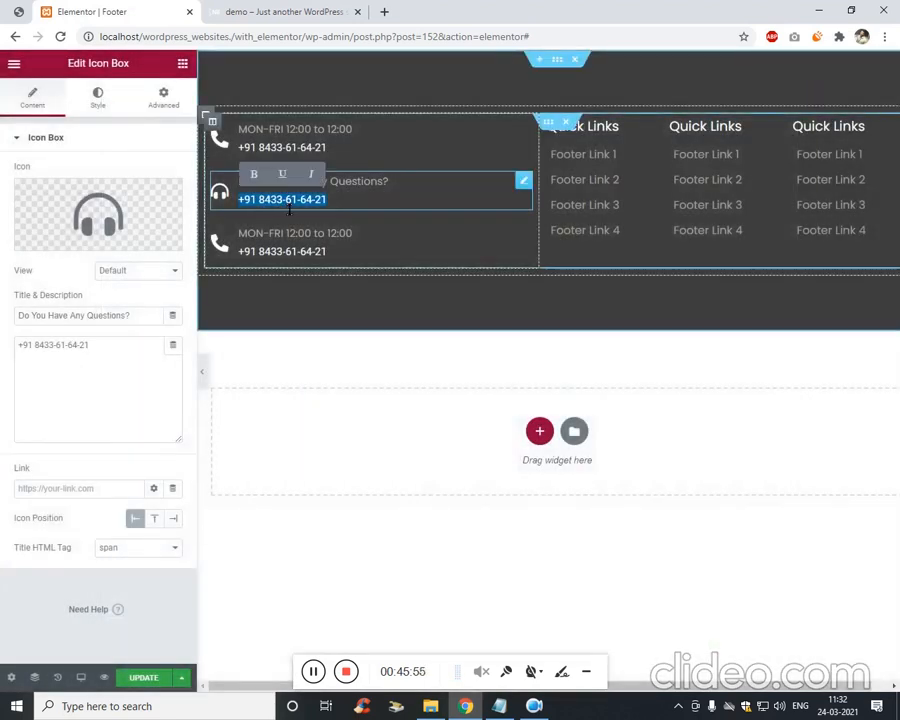
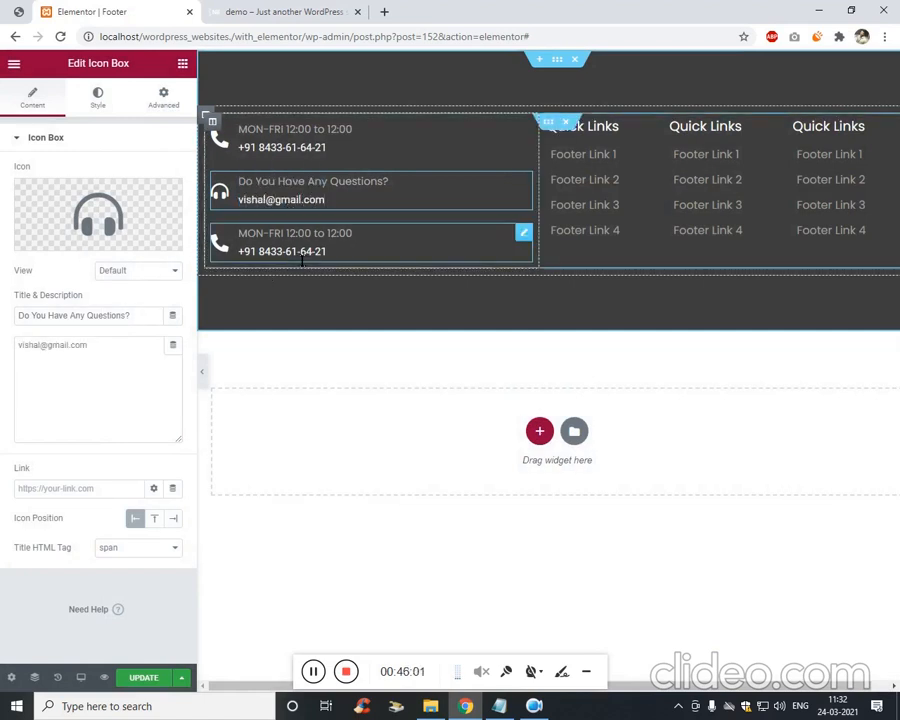
{"action": "left_click", "coordinate": [292, 240]}
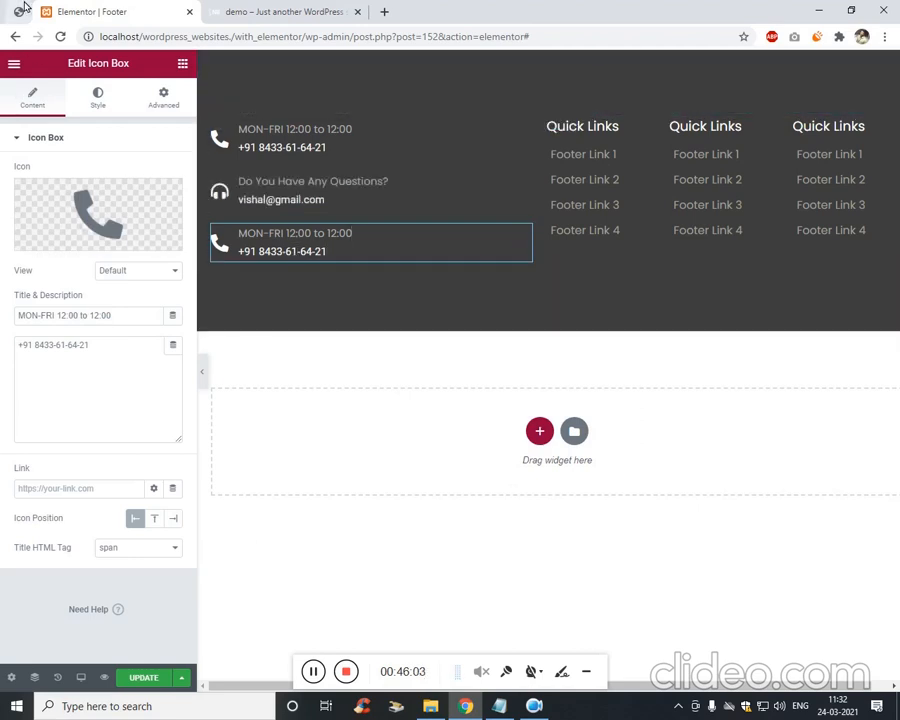
Give the third icon box the Mendeley network icon from the Icon Library.
{"action": "left_click", "coordinate": [20, 10]}
{"action": "left_click", "coordinate": [60, 11]}
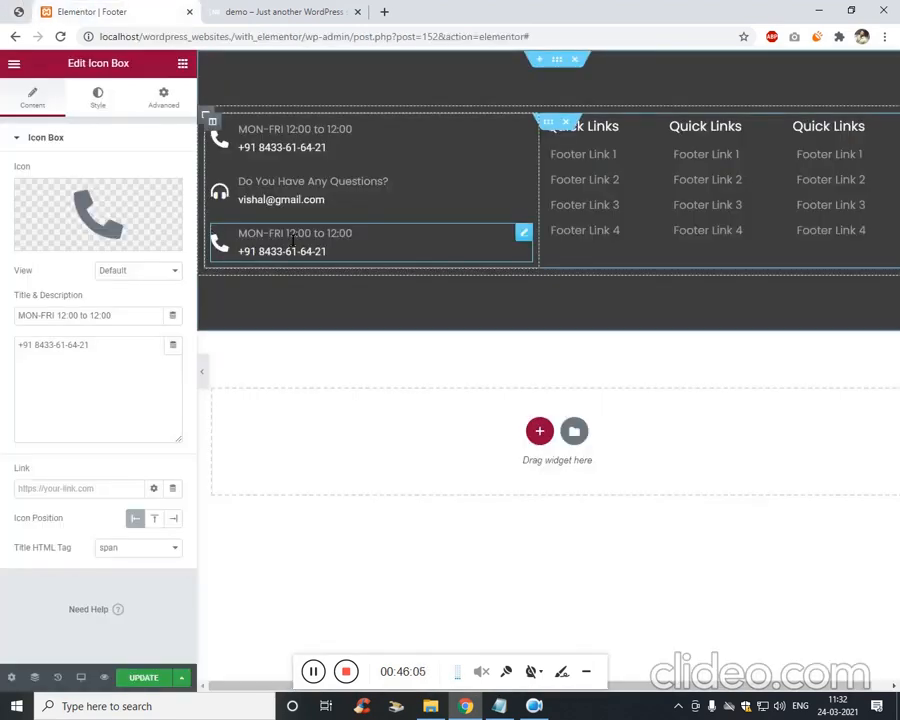
{"action": "left_click", "coordinate": [118, 224]}
{"action": "left_click", "coordinate": [12, 10]}
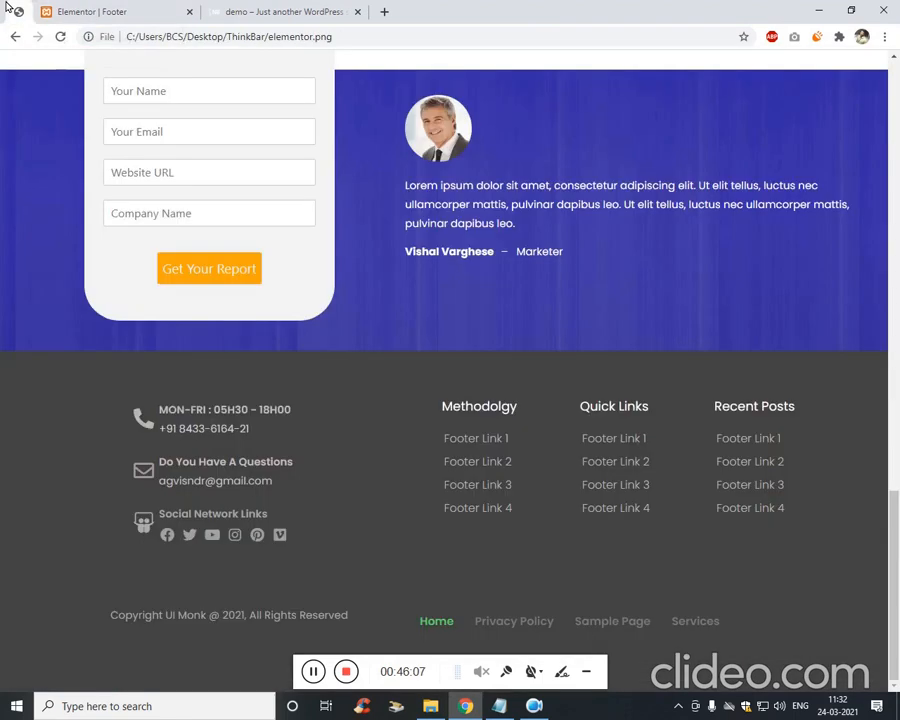
{"action": "left_click", "coordinate": [96, 10]}
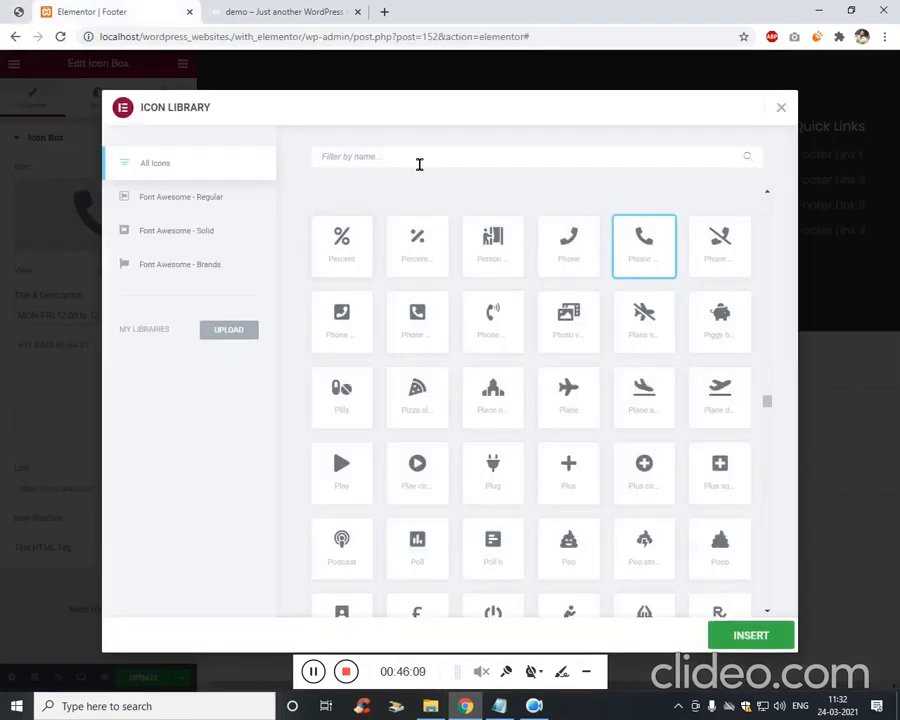
{"action": "type", "text": "conn"}
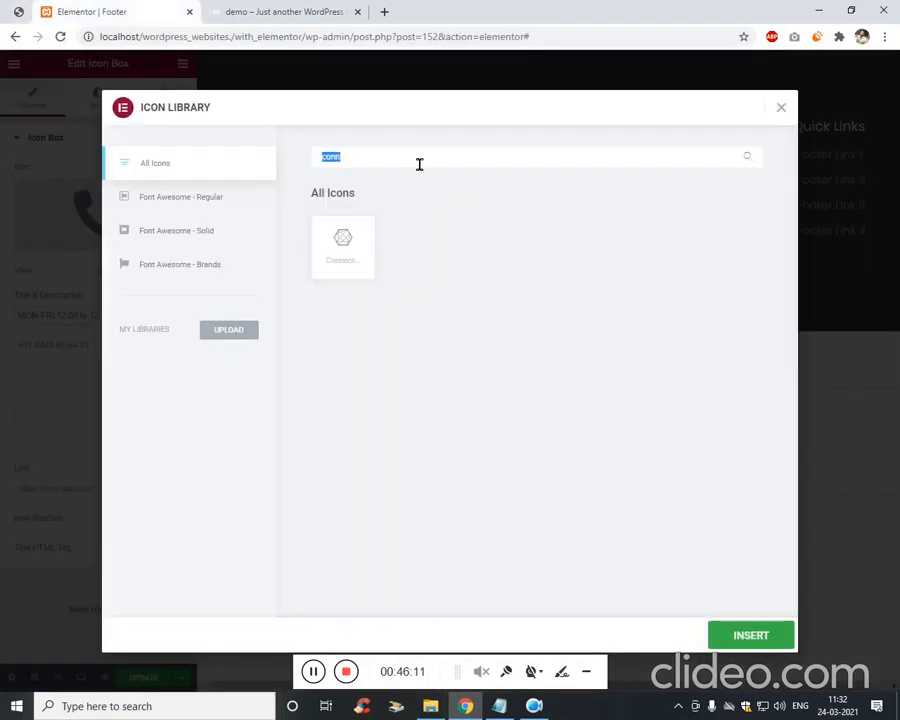
{"action": "left_click", "coordinate": [419, 164]}
{"action": "key", "text": "ctrl+a"}
{"action": "key", "text": "BackSpace"}
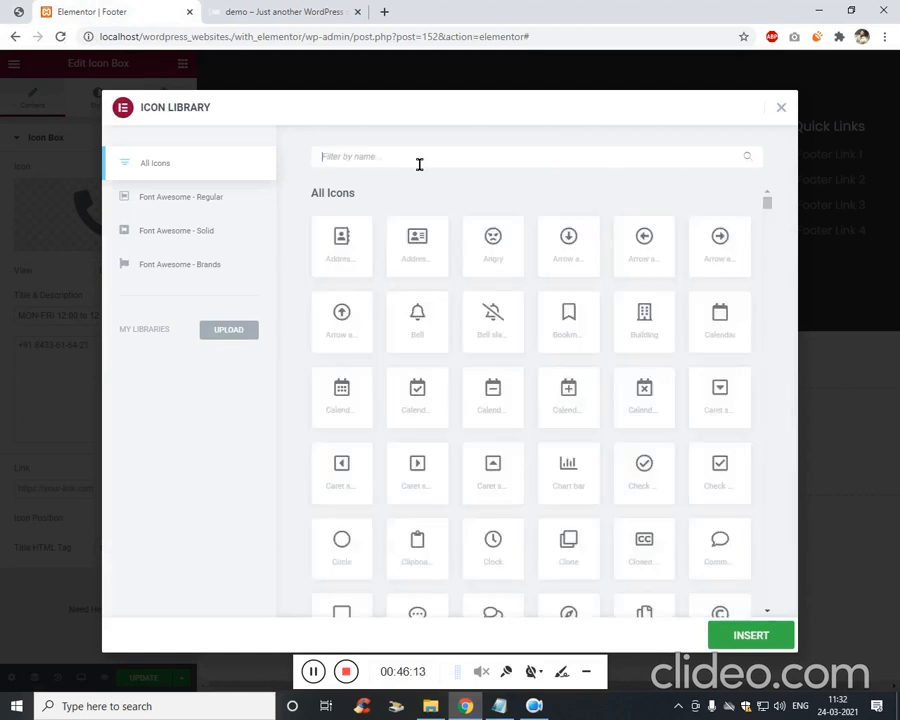
{"action": "type", "text": "men"}
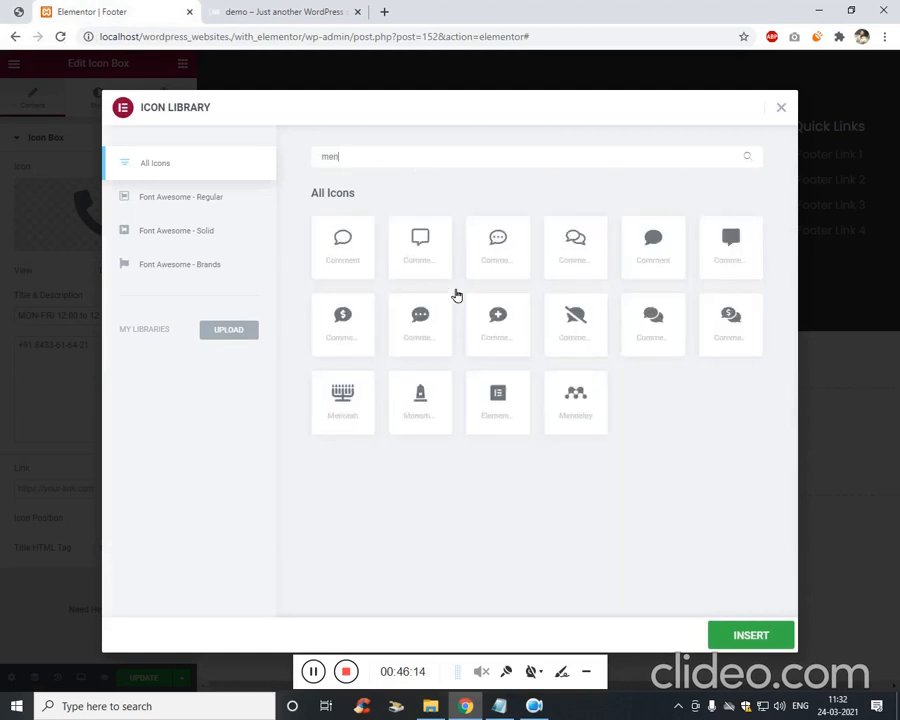
{"action": "left_click", "coordinate": [565, 400]}
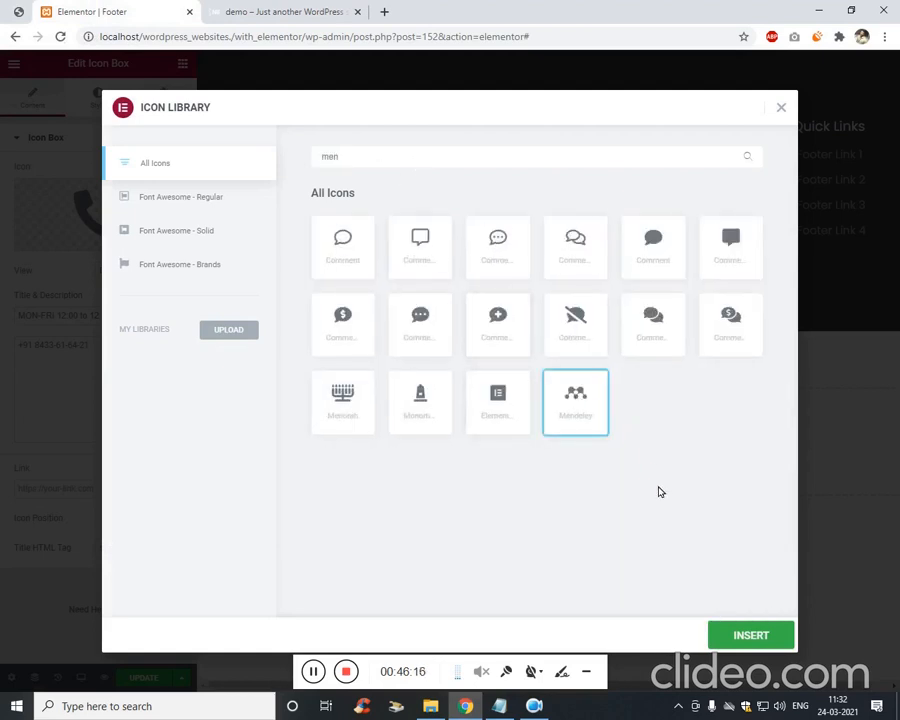
{"action": "left_click", "coordinate": [735, 634]}
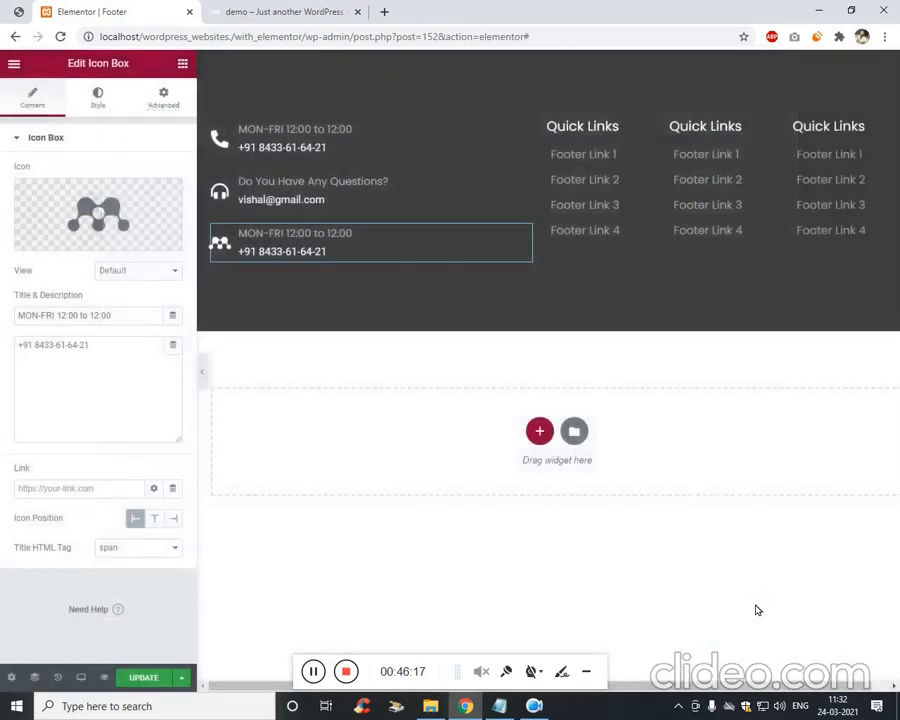
Title the third box 'Social Network Links' and replace its description with &nbsp;.
{"action": "triple_click", "coordinate": [300, 233]}
{"action": "triple_click", "coordinate": [110, 316]}
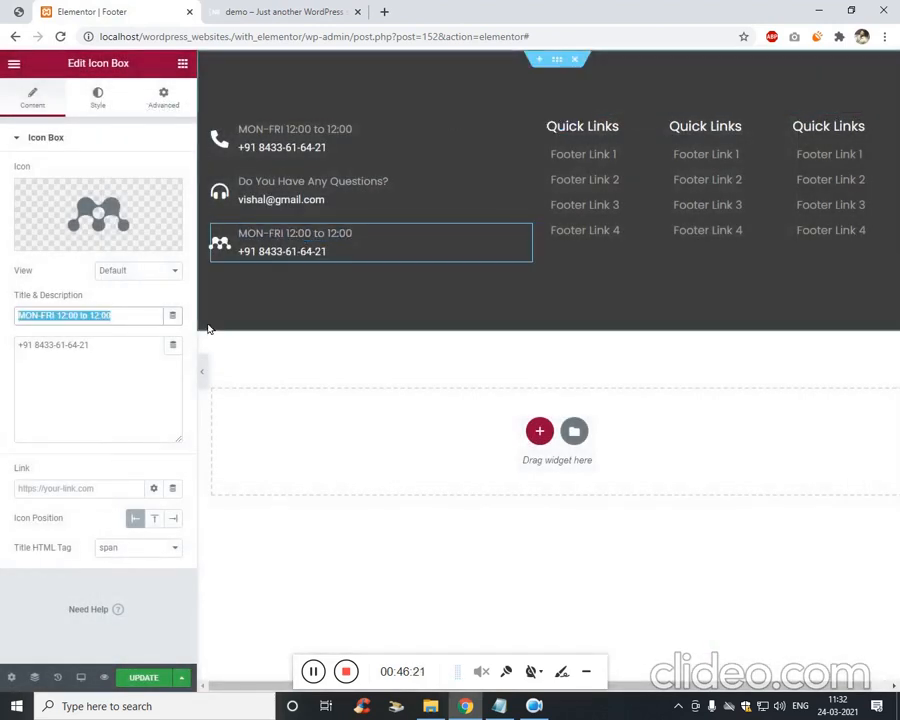
{"action": "type", "text": "Cosicla N"}
{"action": "key", "text": "ctrl+a"}
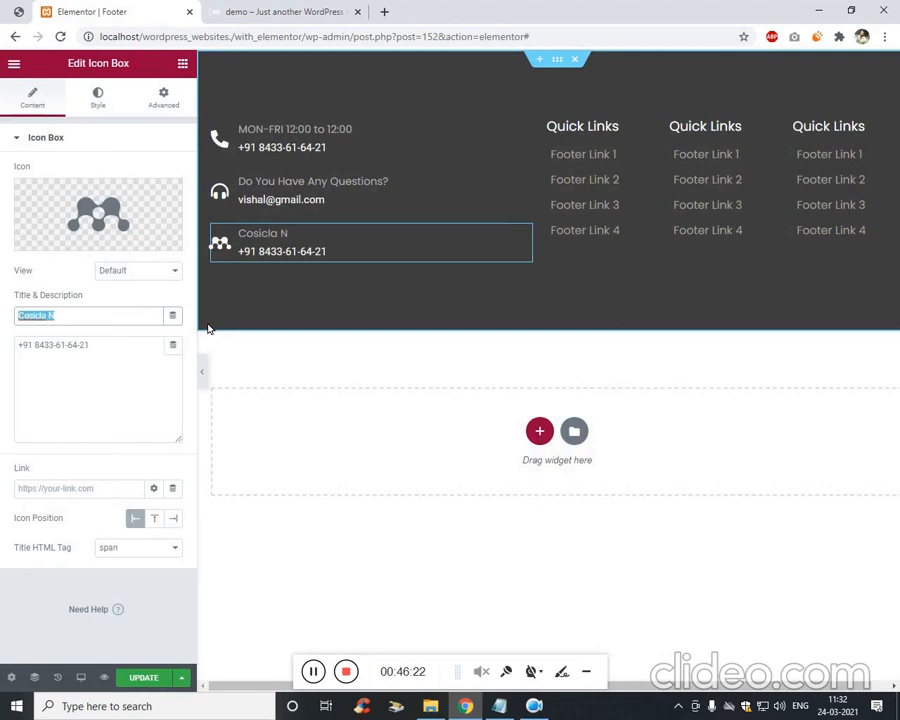
{"action": "type", "text": "Socia"}
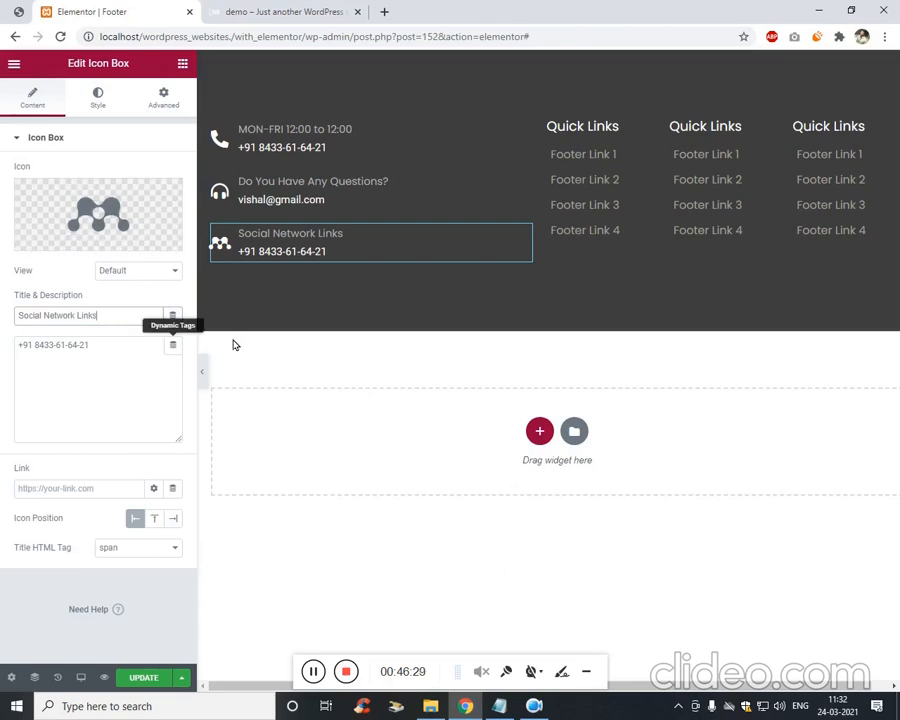
{"action": "triple_click", "coordinate": [149, 388]}
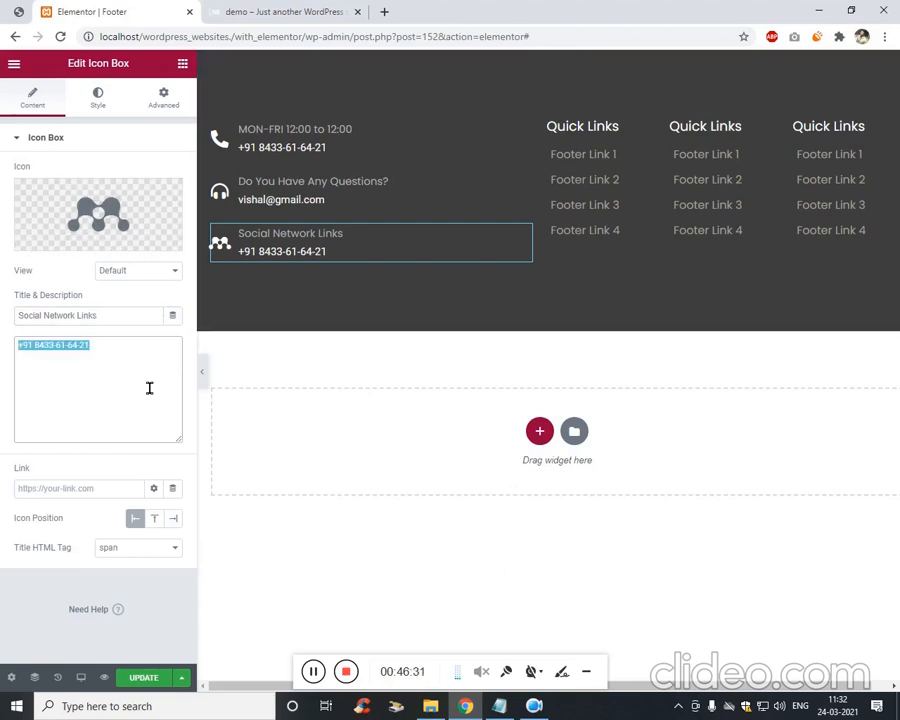
{"action": "type", "text": "&nbsp;"}
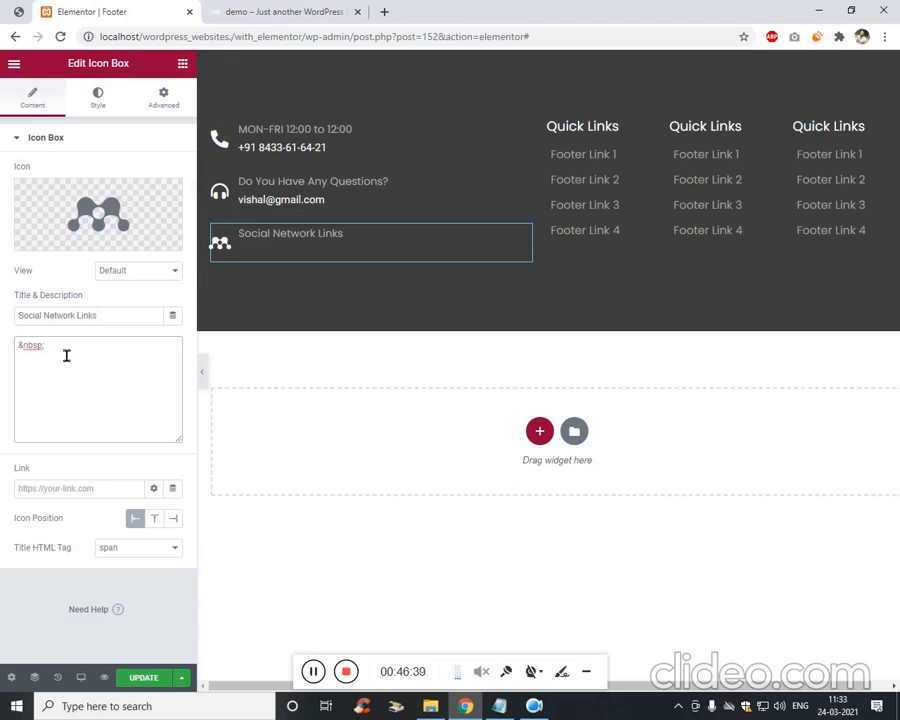
{"action": "left_click_drag", "start_coordinate": [66, 355], "coordinate": [4, 344]}
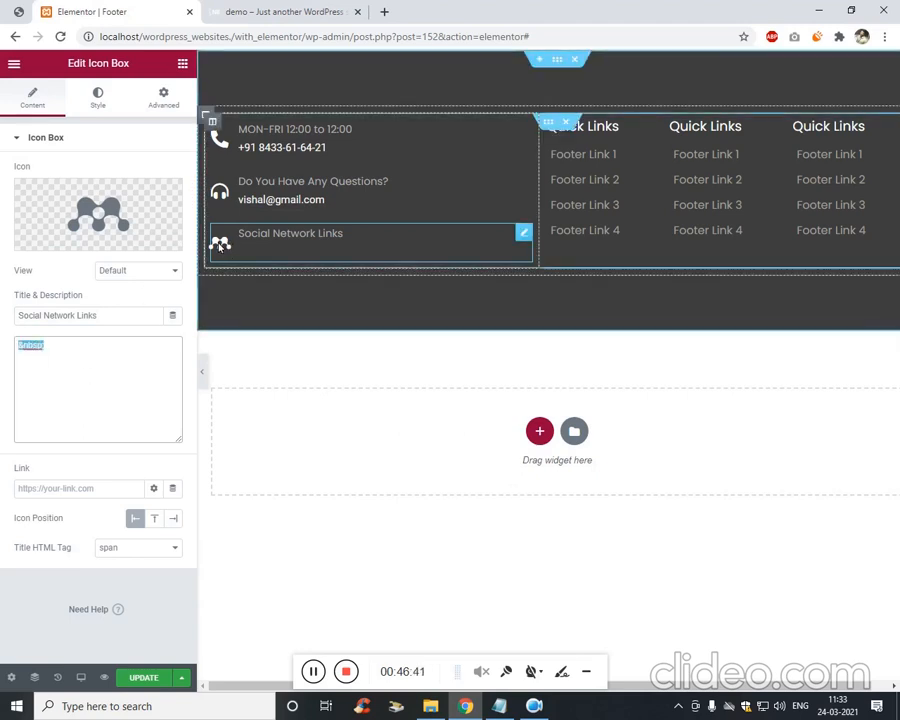
Add a Social Icons widget under Social Network Links with Circle shape, Auto columns, left alignment.
{"action": "left_click", "coordinate": [184, 65]}
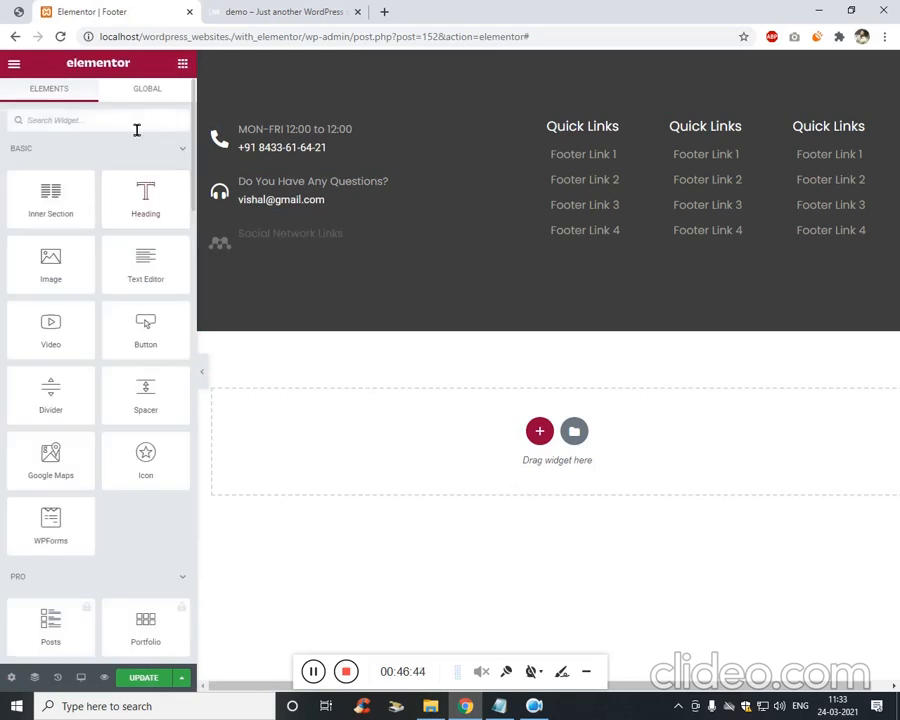
{"action": "type", "text": "soci"}
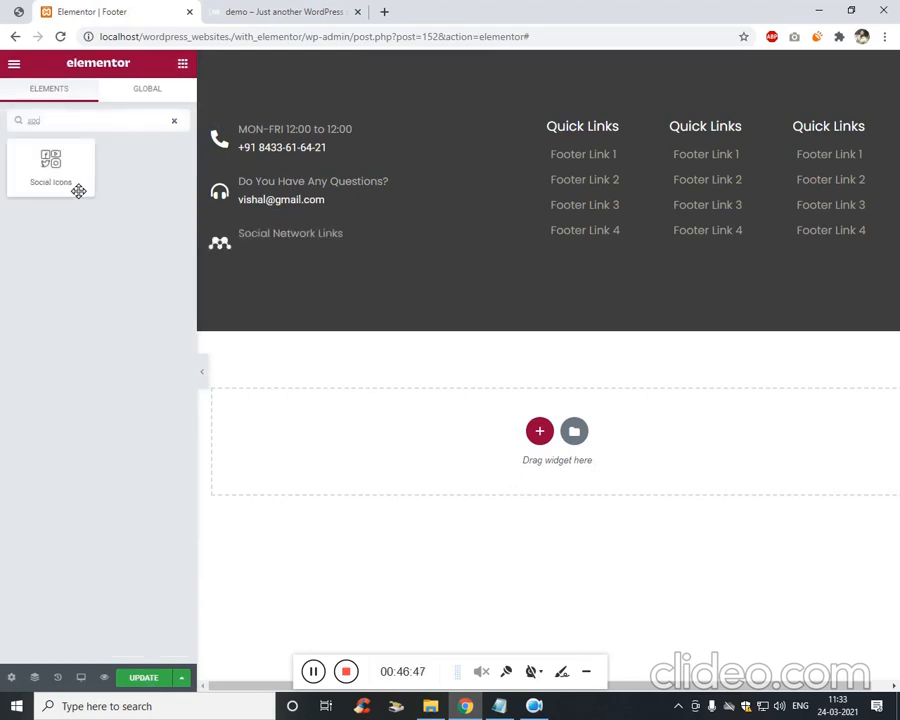
{"action": "left_click_drag", "start_coordinate": [78, 137], "coordinate": [345, 248]}
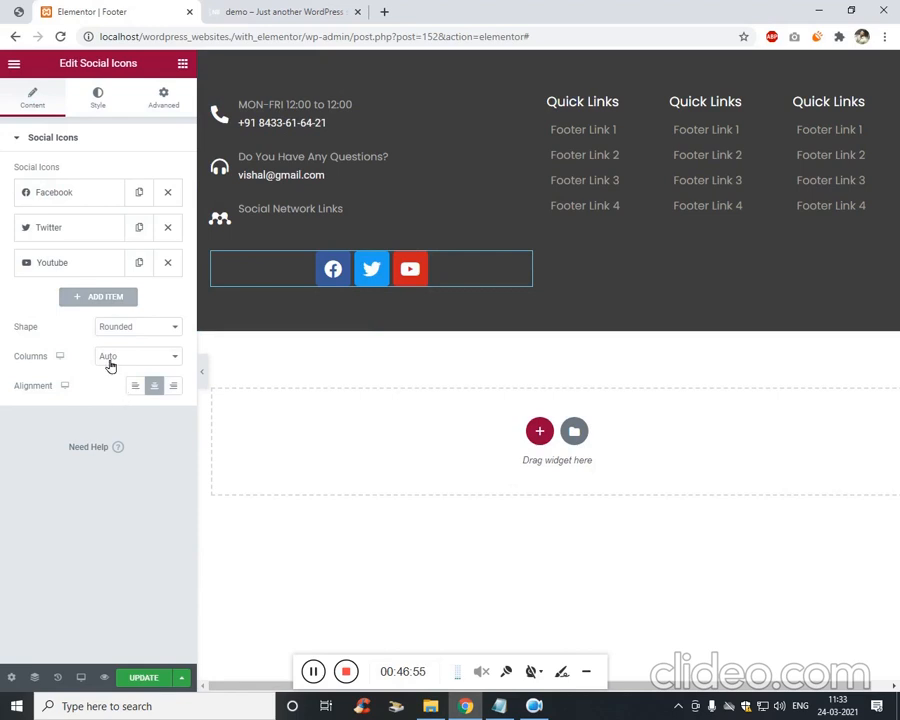
{"action": "left_click", "coordinate": [160, 327]}
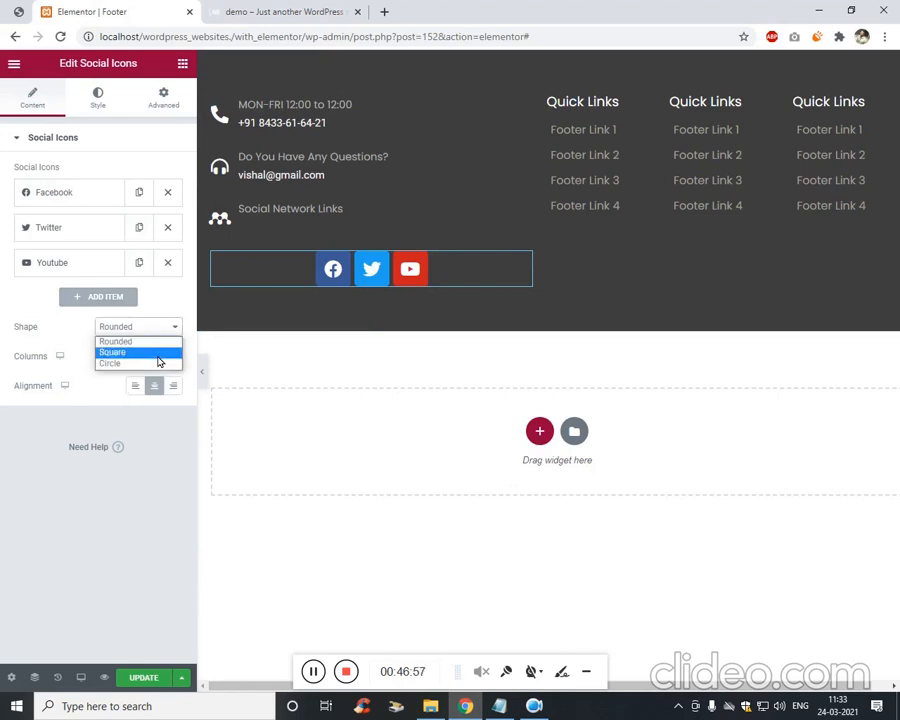
{"action": "left_click", "coordinate": [150, 363]}
{"action": "left_click", "coordinate": [142, 358]}
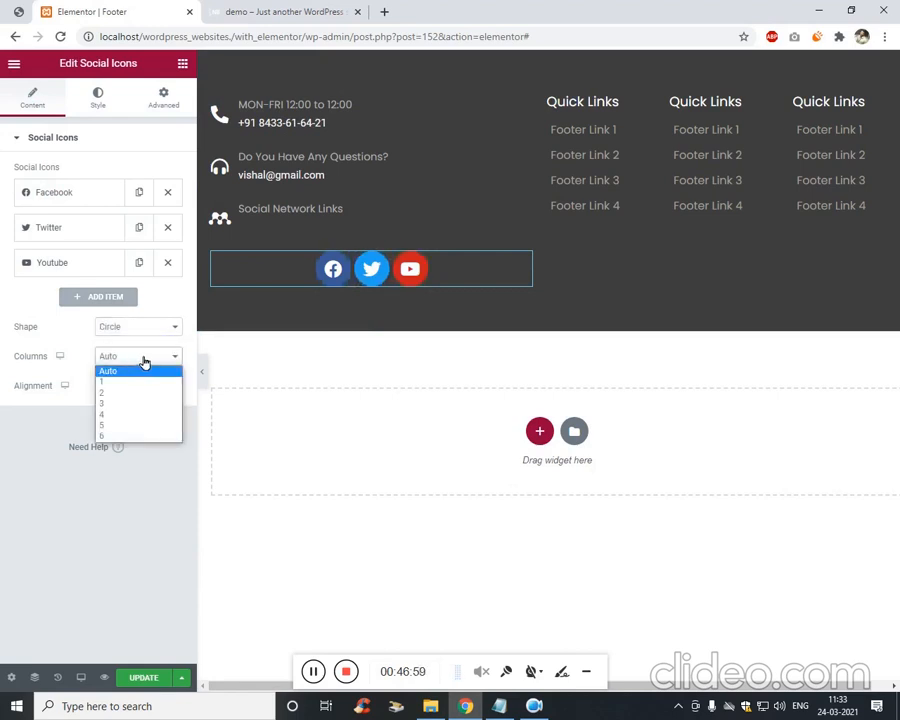
{"action": "left_click", "coordinate": [144, 371]}
{"action": "left_click", "coordinate": [133, 388]}
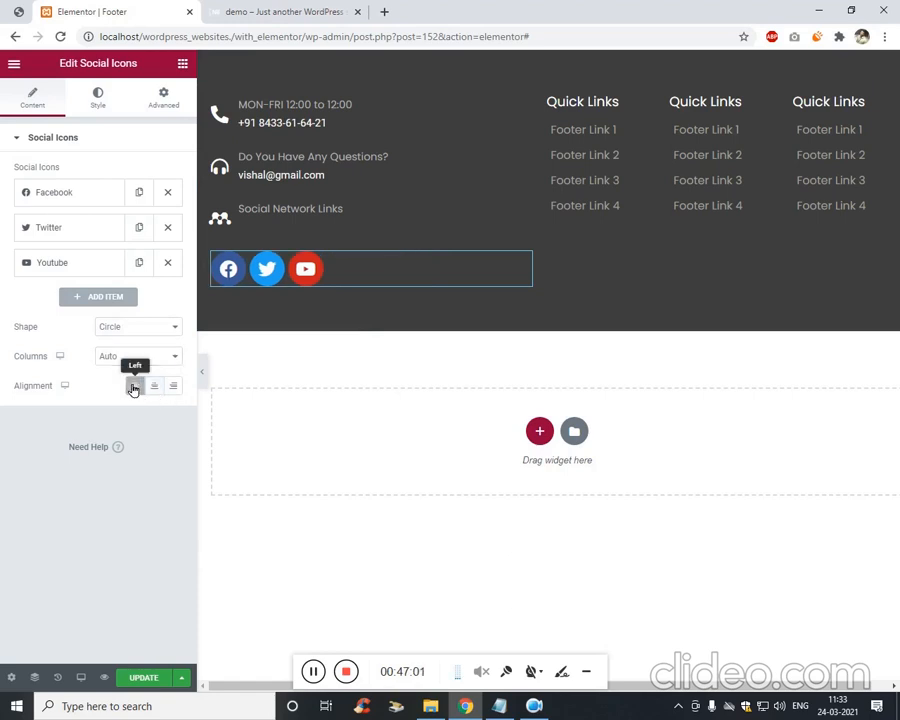
{"action": "left_click", "coordinate": [108, 110]}
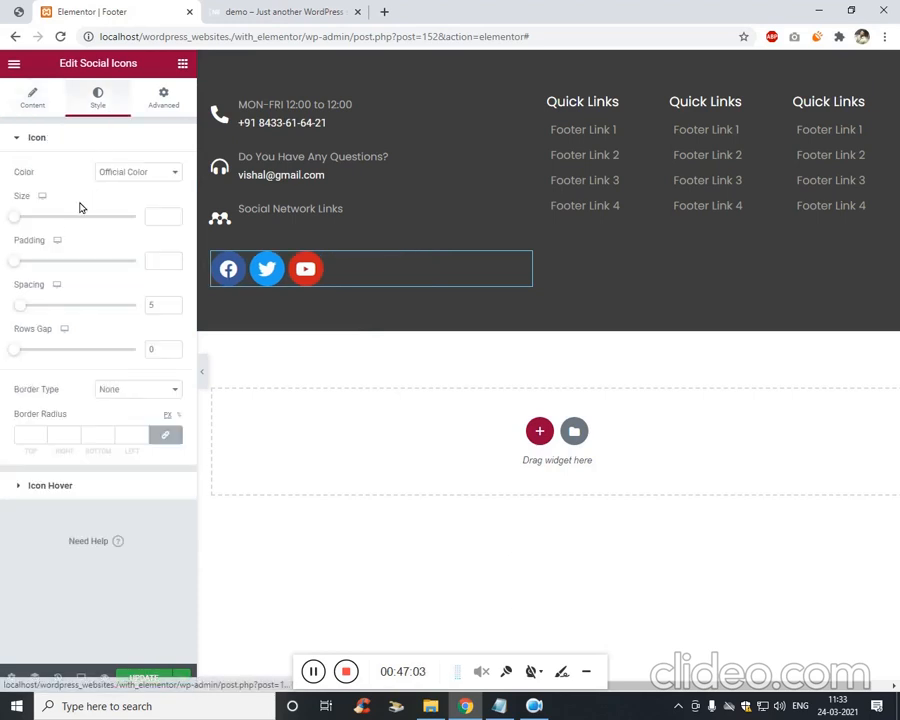
Try icon size and row gap values, then switch the social icons' colour to Custom.
{"action": "mouse_move", "coordinate": [24, 222]}
{"action": "left_mouse_down"}
{"action": "mouse_move", "coordinate": [44, 222]}
{"action": "mouse_move", "coordinate": [15, 225]}
{"action": "mouse_move", "coordinate": [23, 223]}
{"action": "left_mouse_up"}
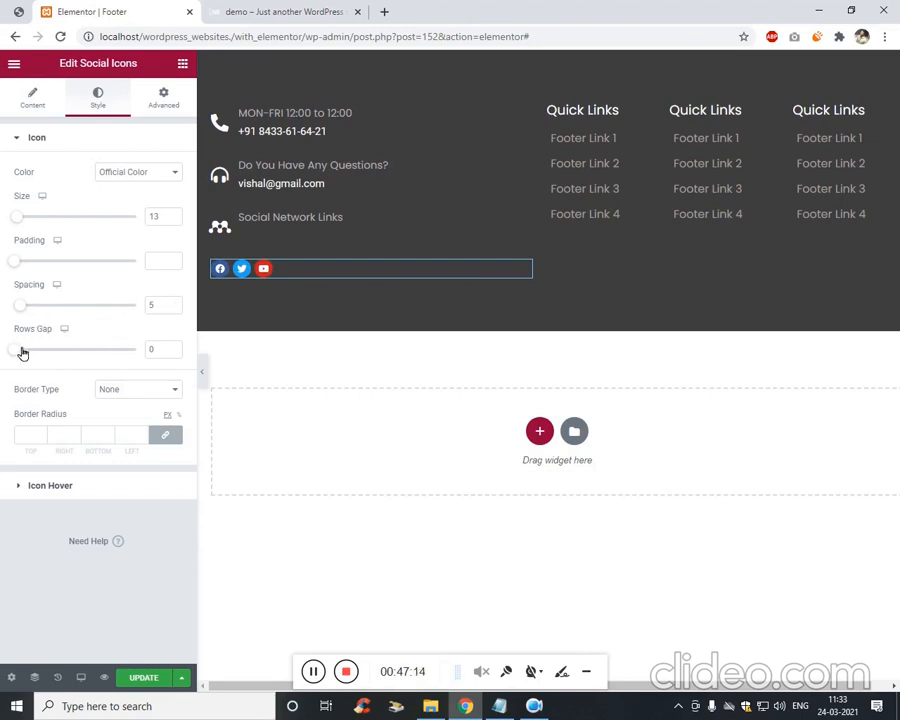
{"action": "mouse_move", "coordinate": [22, 352]}
{"action": "left_mouse_down"}
{"action": "mouse_move", "coordinate": [34, 352]}
{"action": "mouse_move", "coordinate": [32, 360]}
{"action": "mouse_move", "coordinate": [6, 346]}
{"action": "left_mouse_up"}
{"action": "left_click", "coordinate": [145, 174]}
{"action": "left_click", "coordinate": [43, 199]}
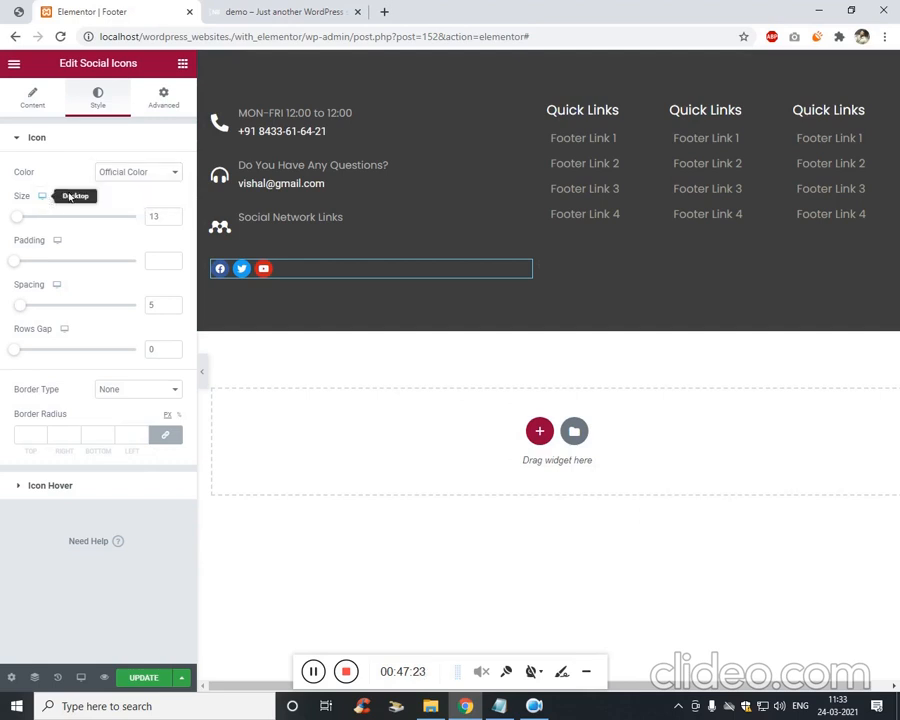
{"action": "left_click", "coordinate": [181, 104]}
{"action": "left_click", "coordinate": [119, 106]}
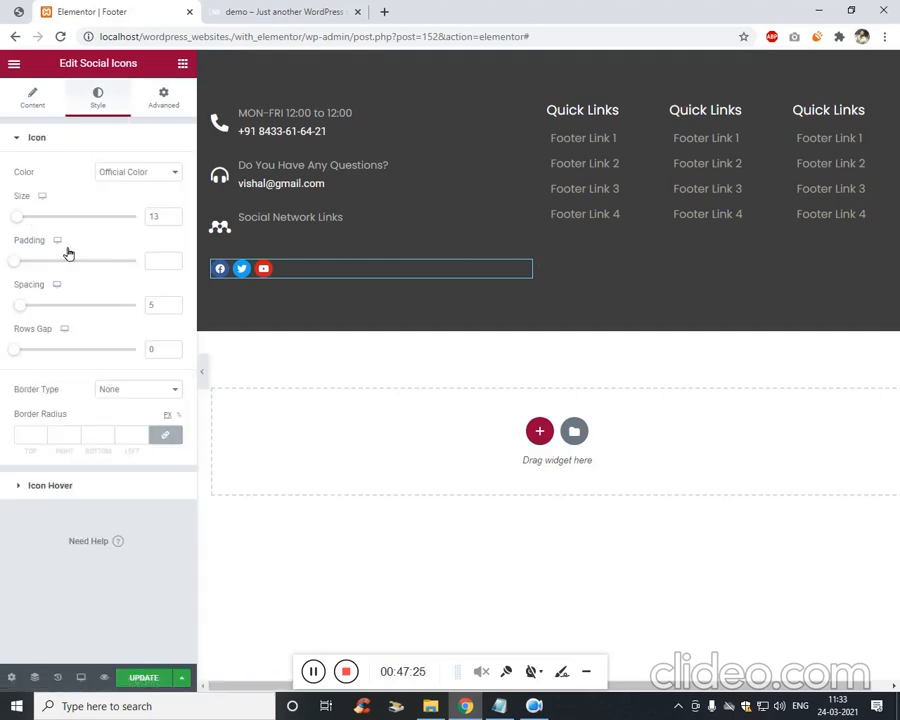
{"action": "left_click", "coordinate": [127, 174]}
{"action": "left_click", "coordinate": [140, 198]}
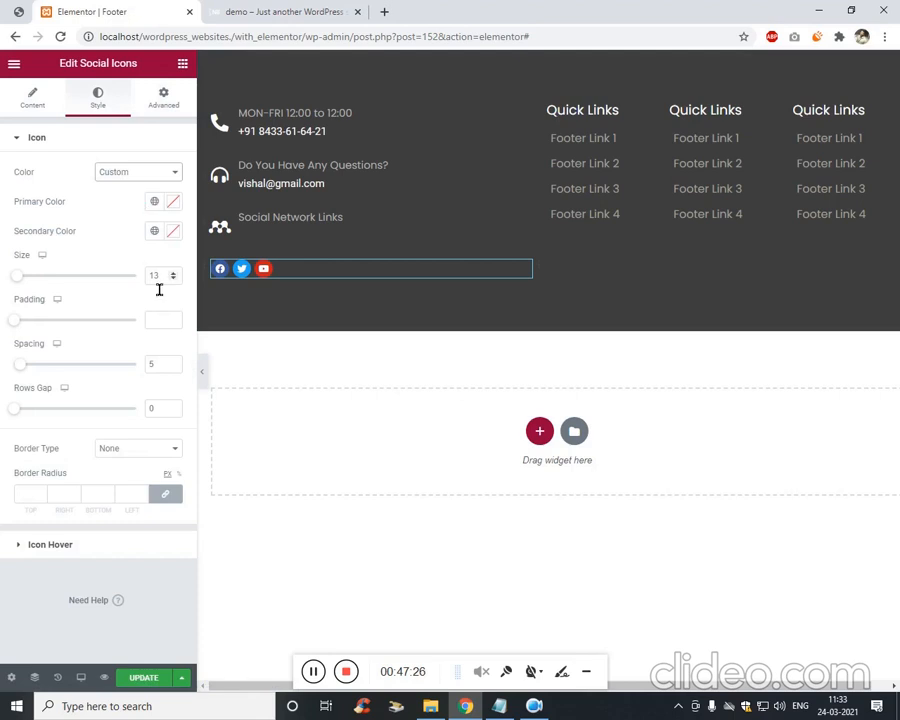
Make the primary colour fully transparent, set icon size 16 and spacing 0.
{"action": "left_click", "coordinate": [173, 229]}
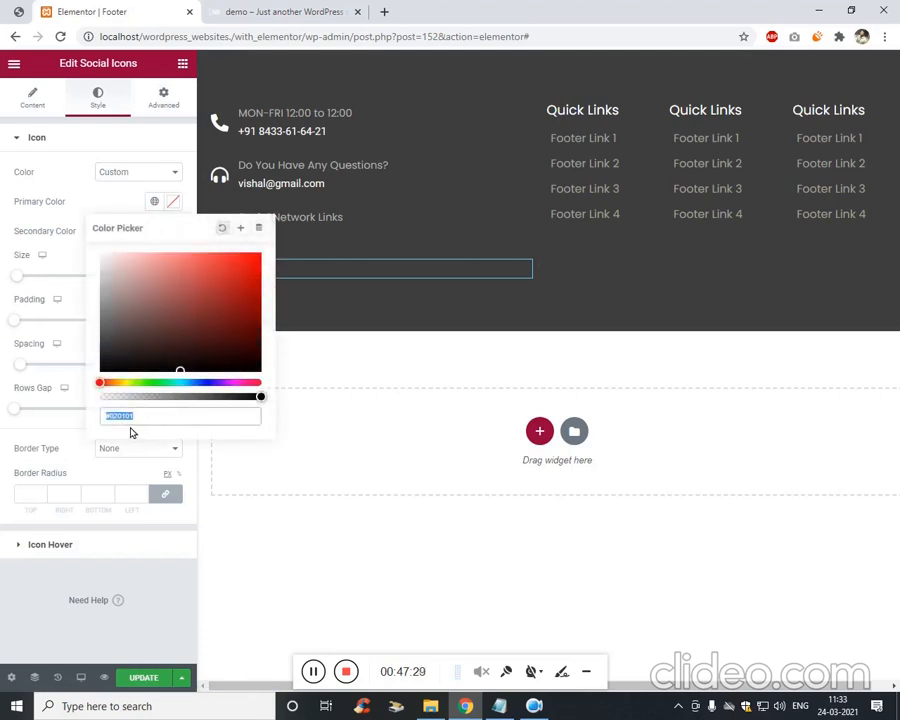
{"action": "left_click_drag", "start_coordinate": [271, 403], "coordinate": [99, 397]}
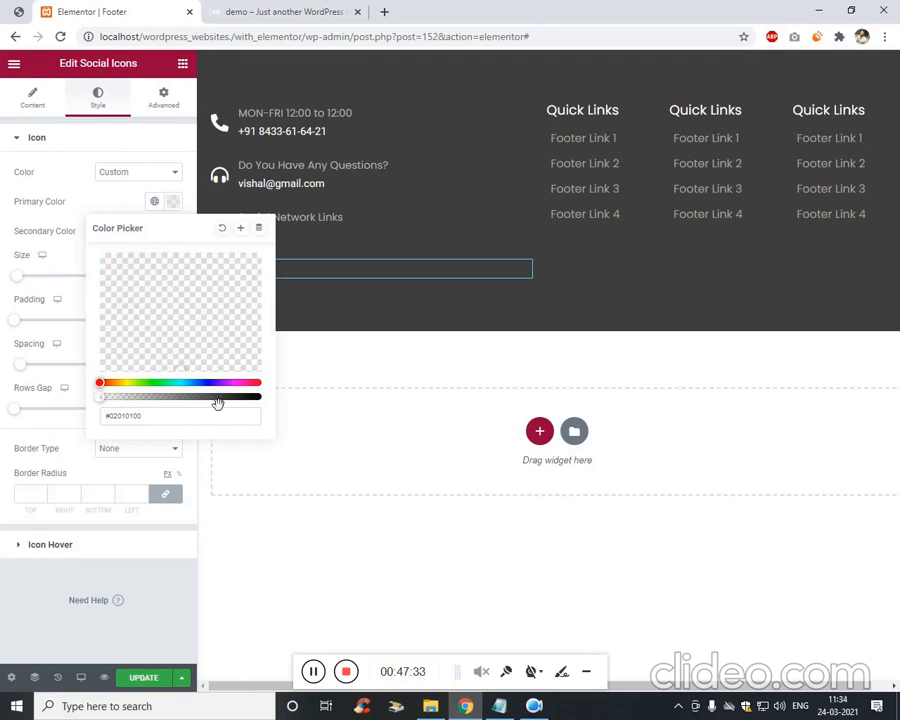
{"action": "left_click", "coordinate": [78, 195]}
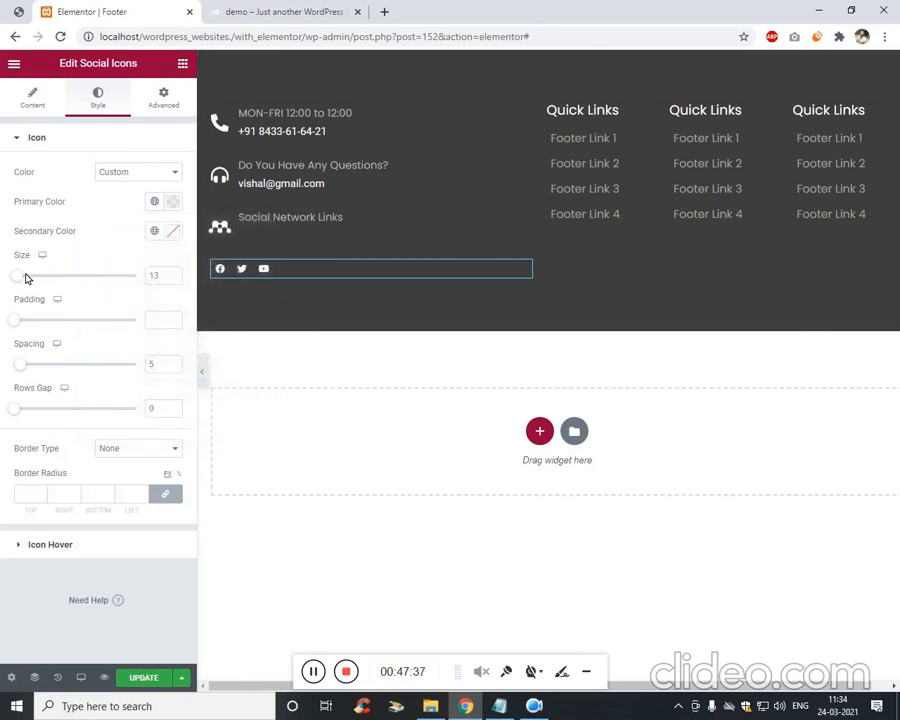
{"action": "key", "text": "Up"}
{"action": "key", "text": "Up"}
{"action": "key", "text": "Up"}
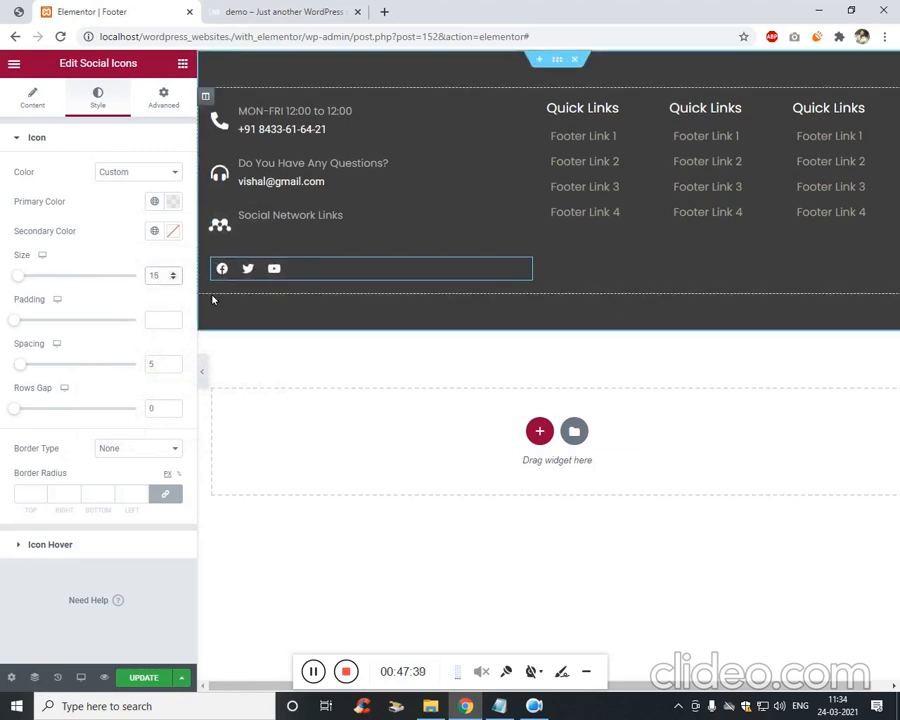
{"action": "left_click", "coordinate": [160, 364]}
{"action": "key", "text": "Down"}
{"action": "key", "text": "Down"}
{"action": "key", "text": "Down"}
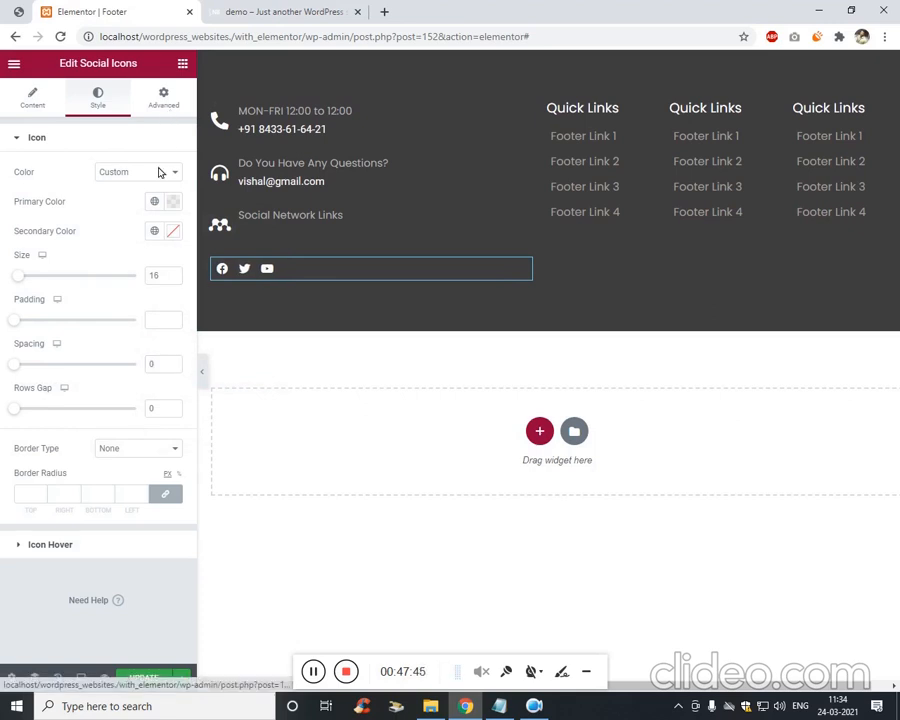
Set the social icons' margin to top -51, bottom 3, left 36 with the link unlocked.
{"action": "left_click", "coordinate": [163, 98]}
{"action": "key", "text": "Up"}
{"action": "key", "text": "Up"}
{"action": "key", "text": "Up"}
{"action": "key", "text": "Up"}
{"action": "key", "text": "Up"}
{"action": "key", "text": "Up"}
{"action": "key", "text": "Up"}
{"action": "key", "text": "Up"}
{"action": "key", "text": "Up"}
{"action": "key", "text": "Up"}
{"action": "key", "text": "Up"}
{"action": "key", "text": "Up"}
{"action": "key", "text": "Up"}
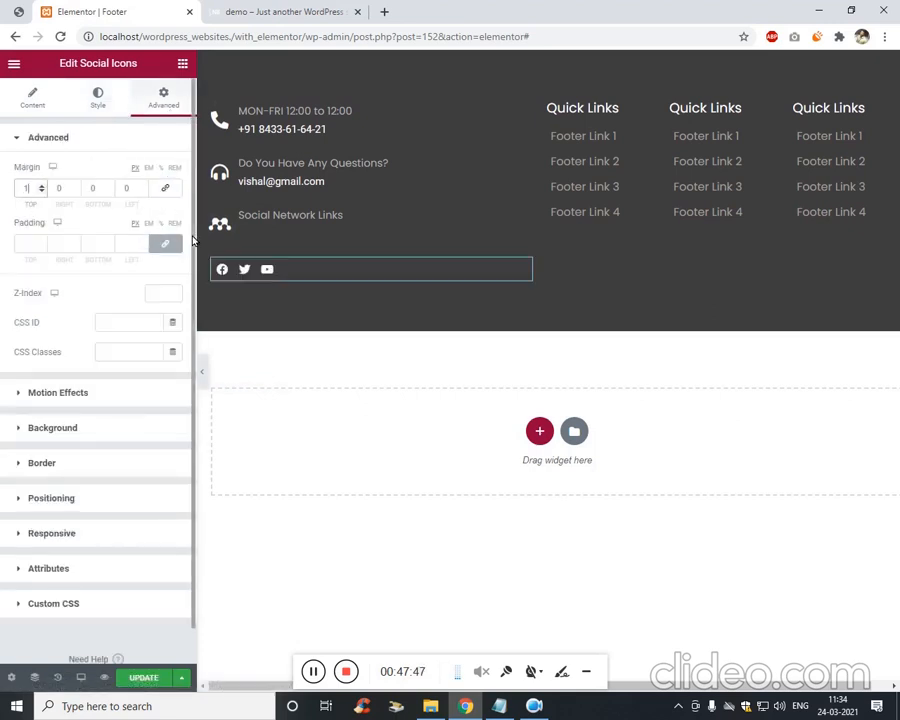
{"action": "key", "text": "Down"}
{"action": "key", "text": "Down"}
{"action": "key", "text": "Down"}
{"action": "key", "text": "Down"}
{"action": "key", "text": "Down"}
{"action": "key", "text": "Down"}
{"action": "key", "text": "Down"}
{"action": "key", "text": "Down"}
{"action": "key", "text": "Down"}
{"action": "key", "text": "Down"}
{"action": "key", "text": "Down"}
{"action": "key", "text": "Down"}
{"action": "key", "text": "Down"}
{"action": "key", "text": "Down"}
{"action": "key", "text": "Down"}
{"action": "key", "text": "Down"}
{"action": "key", "text": "Down"}
{"action": "key", "text": "Down"}
{"action": "key", "text": "Down"}
{"action": "key", "text": "Down"}
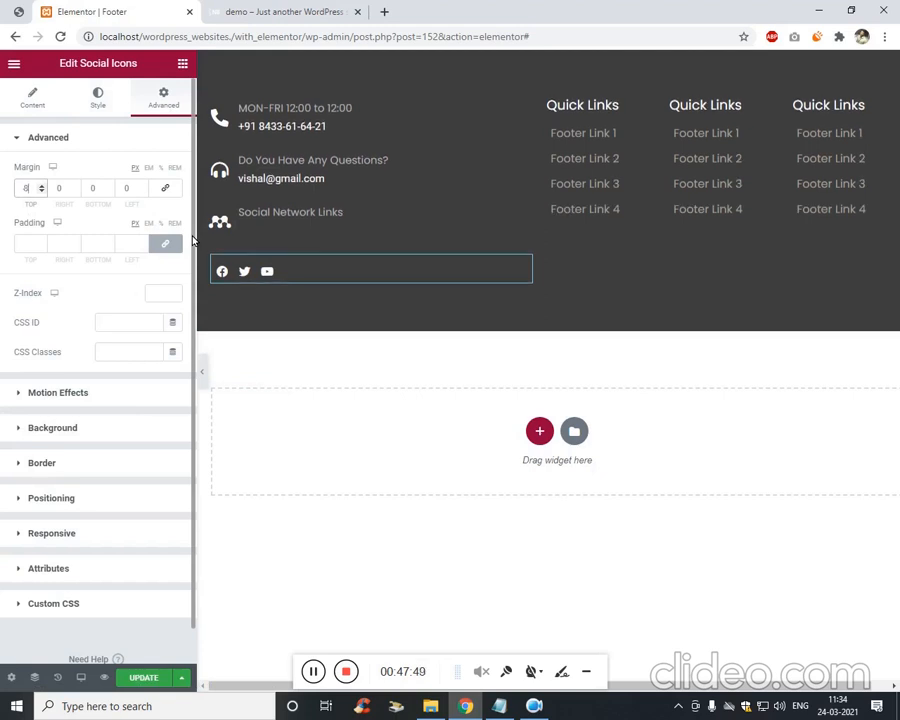
{"action": "key", "text": "Down"}
{"action": "key", "text": "Down"}
{"action": "key", "text": "Down"}
{"action": "key", "text": "Down"}
{"action": "key", "text": "Down"}
{"action": "key", "text": "Down"}
{"action": "key", "text": "Down"}
{"action": "key", "text": "Down"}
{"action": "key", "text": "Down"}
{"action": "key", "text": "Down"}
{"action": "key", "text": "Down"}
{"action": "key", "text": "Down"}
{"action": "key", "text": "Down"}
{"action": "key", "text": "Down"}
{"action": "key", "text": "Down"}
{"action": "key", "text": "Down"}
{"action": "key", "text": "Down"}
{"action": "key", "text": "Down"}
{"action": "key", "text": "Down"}
{"action": "key", "text": "Down"}
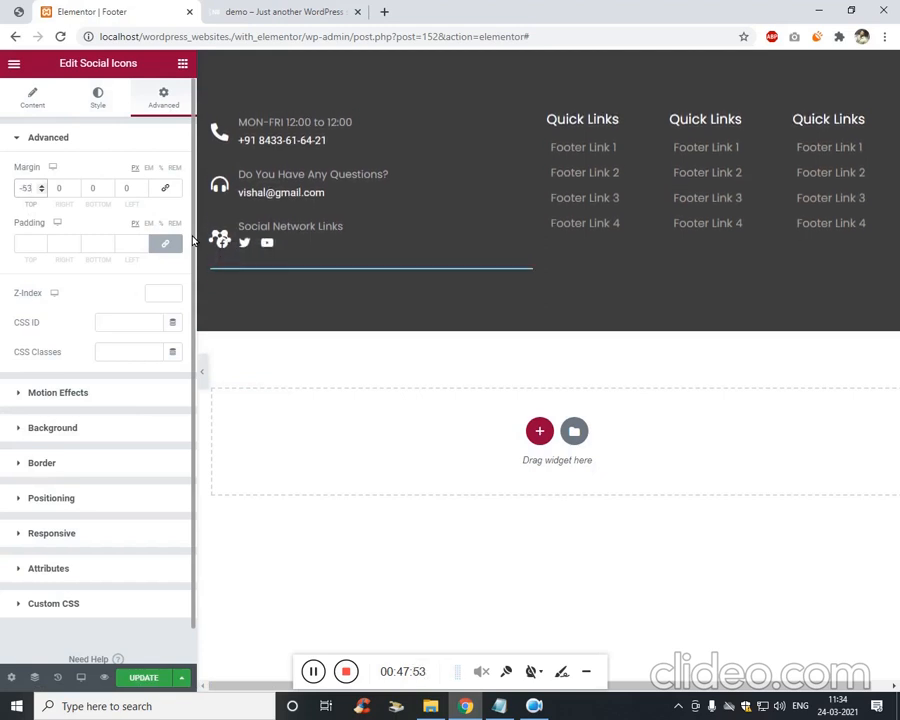
{"action": "key", "text": "Tab"}
{"action": "key", "text": "Tab"}
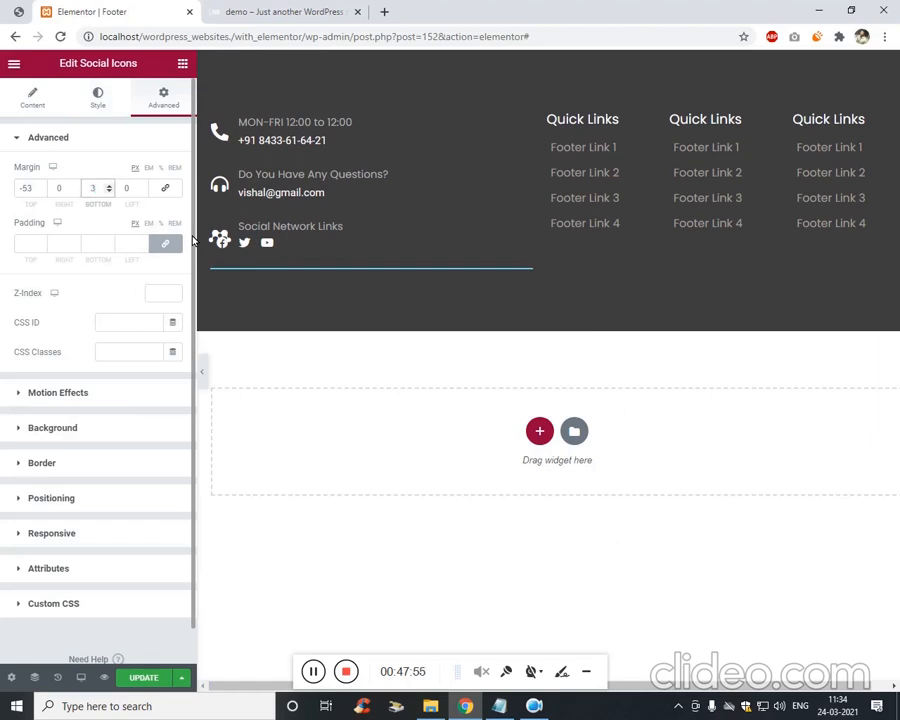
{"action": "type", "text": "3"}
{"action": "key", "text": "Tab"}
{"action": "key", "text": "Up"}
{"action": "key", "text": "Up"}
{"action": "key", "text": "Up"}
{"action": "key", "text": "Up"}
{"action": "key", "text": "Up"}
{"action": "key", "text": "Up"}
{"action": "key", "text": "Up"}
{"action": "key", "text": "Up"}
{"action": "key", "text": "Up"}
{"action": "key", "text": "Up"}
{"action": "key", "text": "Up"}
{"action": "key", "text": "Up"}
{"action": "key", "text": "Up"}
{"action": "key", "text": "Up"}
{"action": "key", "text": "Up"}
{"action": "key", "text": "Up"}
{"action": "key", "text": "Up"}
{"action": "key", "text": "Up"}
{"action": "key", "text": "Up"}
{"action": "key", "text": "Up"}
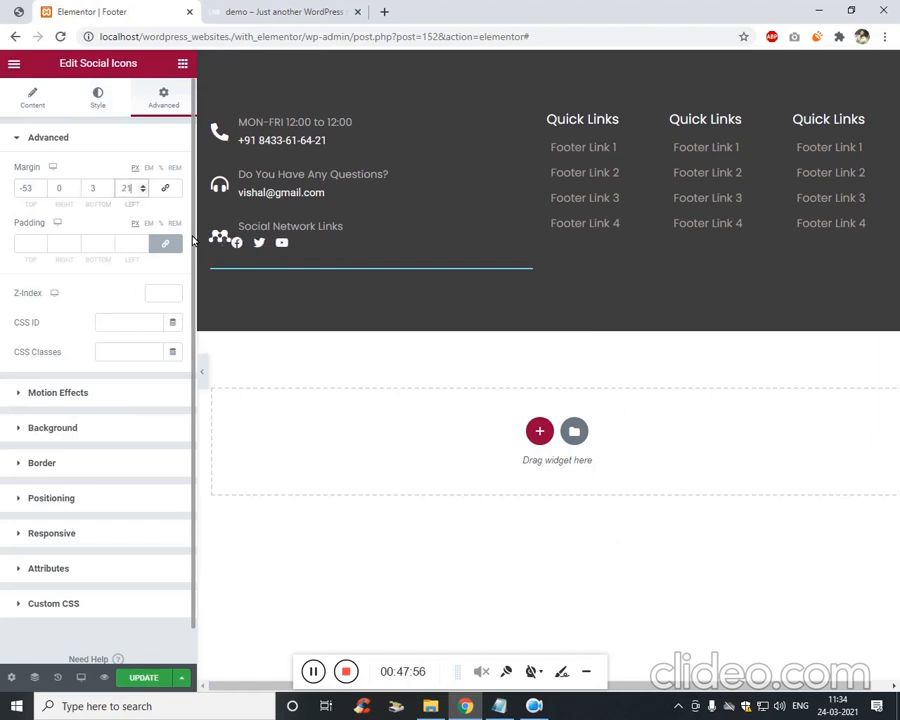
{"action": "key", "text": "Up"}
{"action": "key", "text": "Up"}
{"action": "key", "text": "Up"}
{"action": "key", "text": "Up"}
{"action": "key", "text": "Up"}
{"action": "key", "text": "Up"}
{"action": "key", "text": "Up"}
{"action": "key", "text": "Up"}
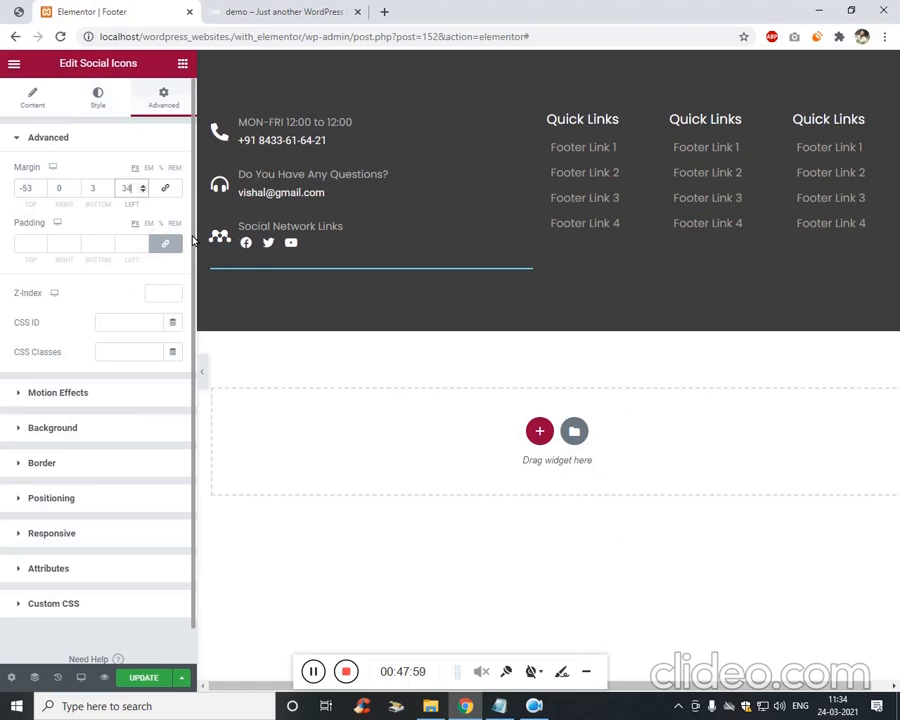
{"action": "key", "text": "Up"}
{"action": "key", "text": "Up"}
{"action": "key", "text": "shift+Tab"}
{"action": "key", "text": "shift+Tab"}
{"action": "key", "text": "shift+Tab"}
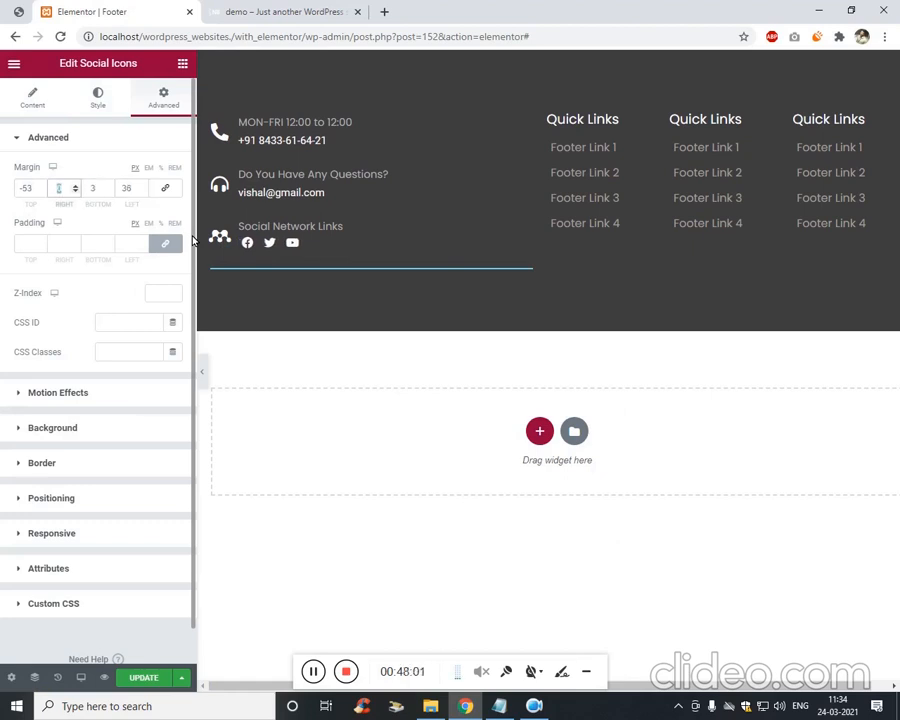
{"action": "key", "text": "Up"}
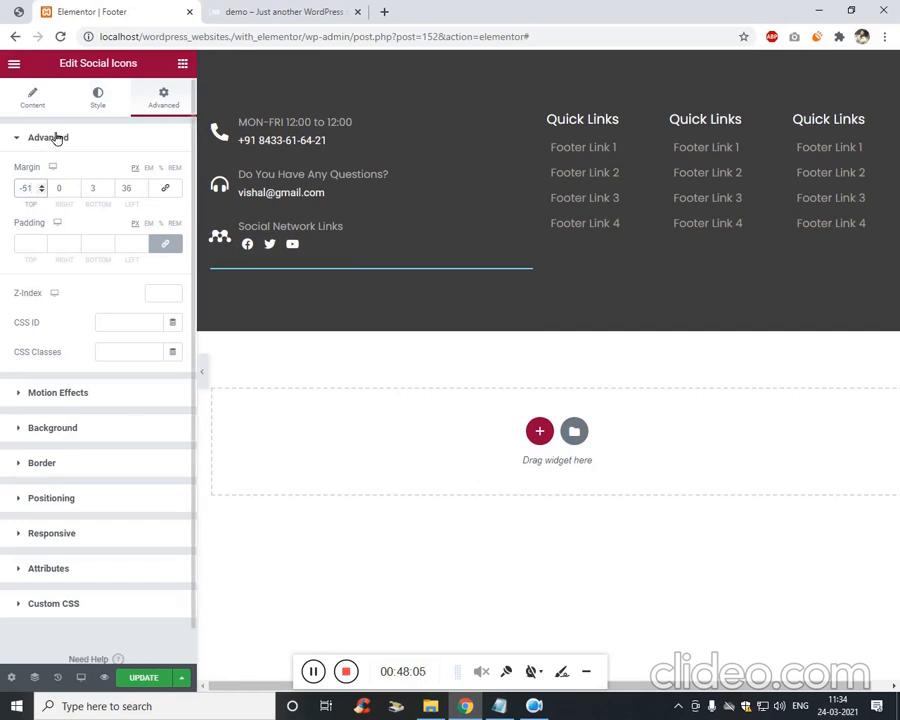
{"action": "left_click", "coordinate": [49, 95]}
Add a fourth social icon item and set its icon to Instagram from the Icon Library.
{"action": "left_click", "coordinate": [100, 304]}
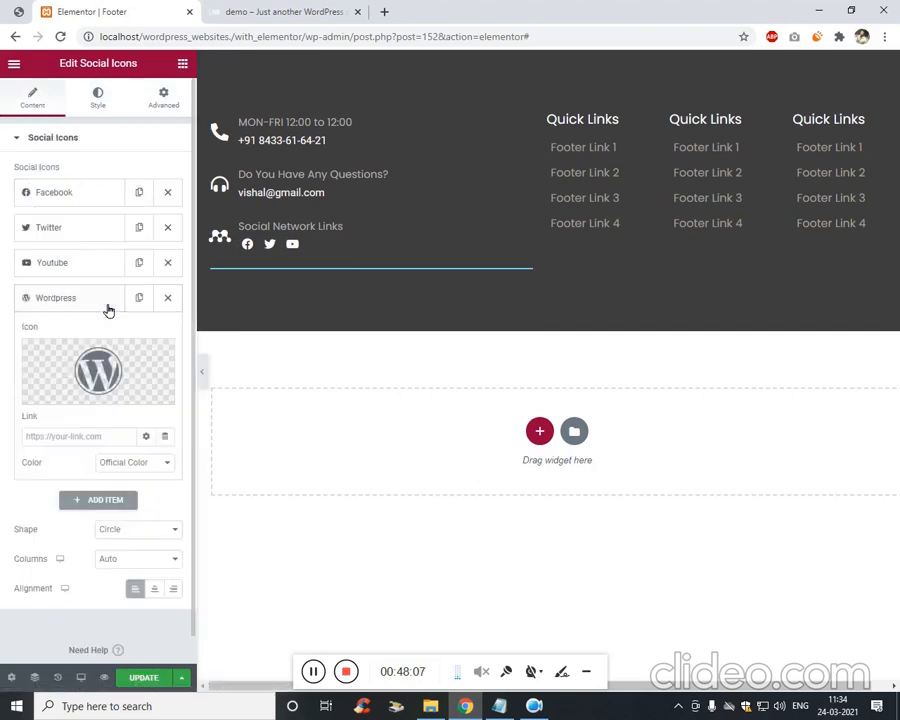
{"action": "left_click", "coordinate": [62, 394]}
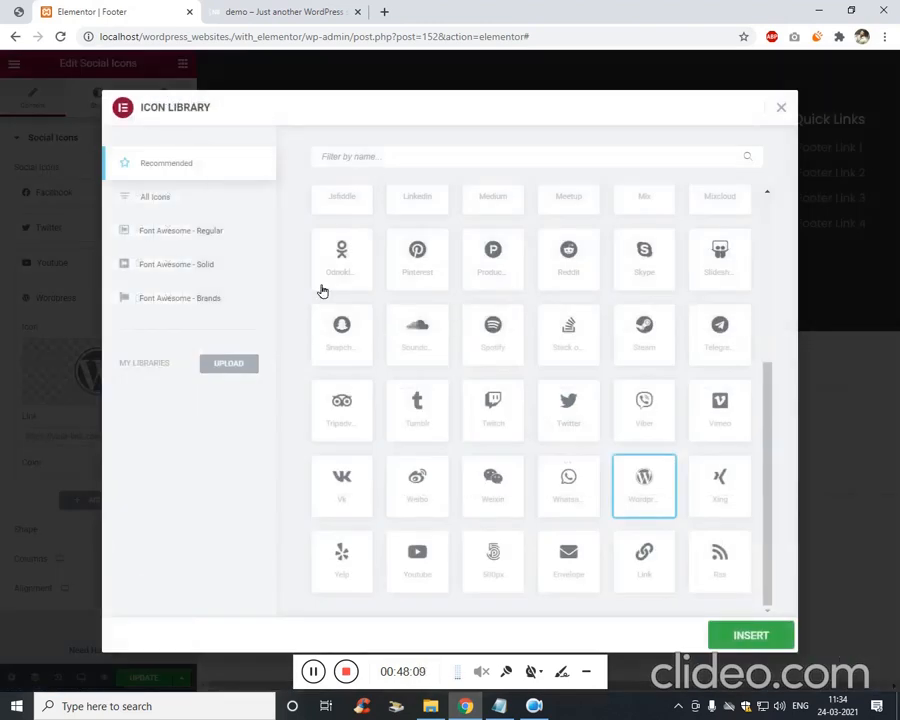
{"action": "type", "text": "inns"}
{"action": "key", "text": "ctrl+a"}
{"action": "type", "text": "i"}
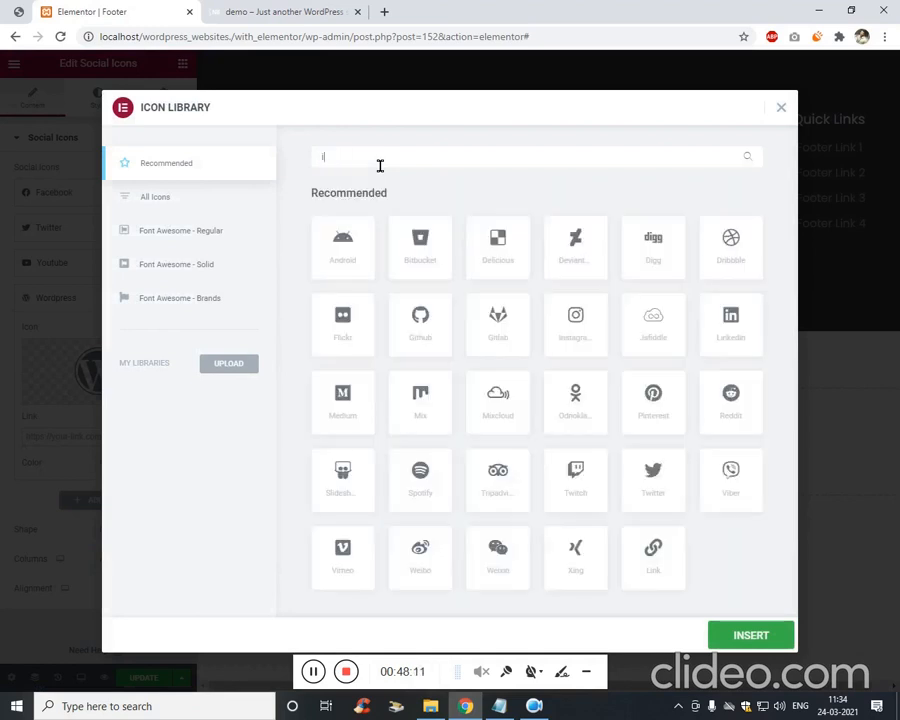
{"action": "type", "text": "nsa"}
{"action": "key", "text": "BackSpace"}
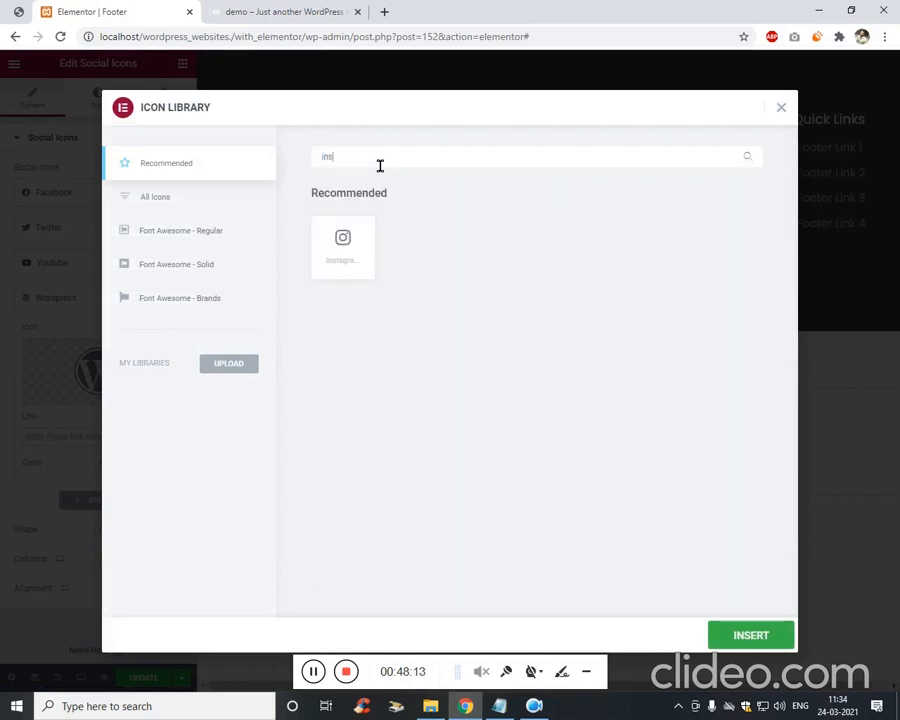
{"action": "left_click", "coordinate": [337, 250]}
{"action": "left_click", "coordinate": [735, 631]}
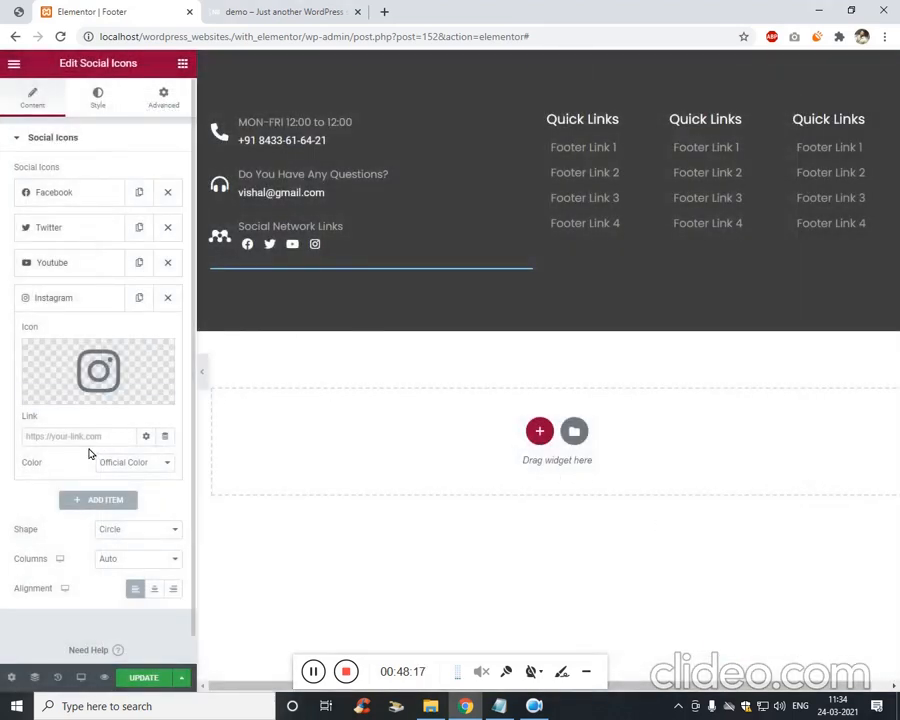
Add two more social icon items with the LinkedIn and Vimeo icons.
{"action": "left_click", "coordinate": [91, 498]}
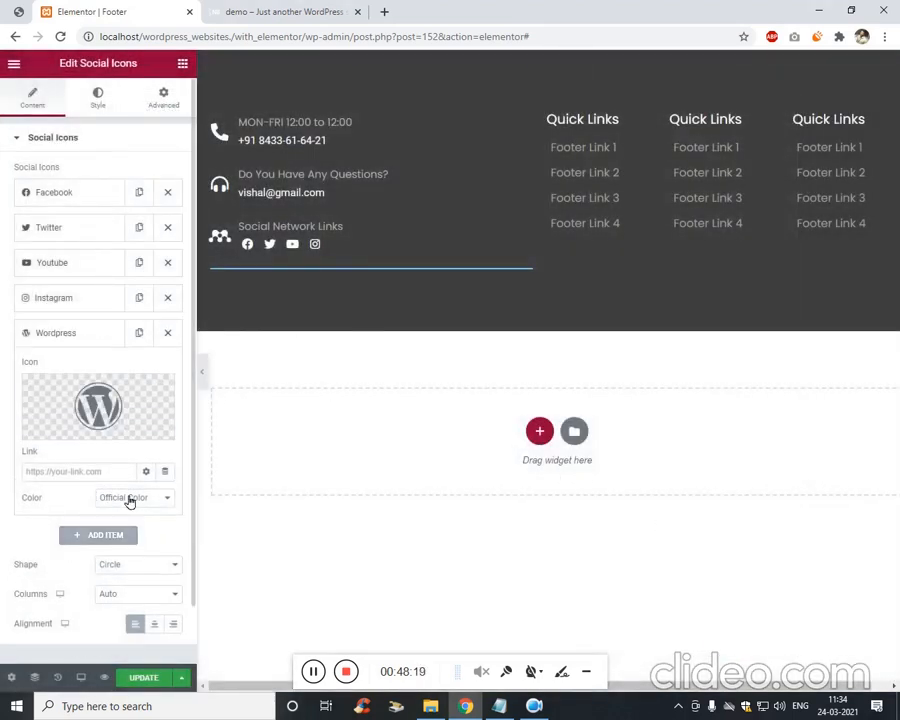
{"action": "left_click", "coordinate": [88, 410]}
{"action": "type", "text": "link"}
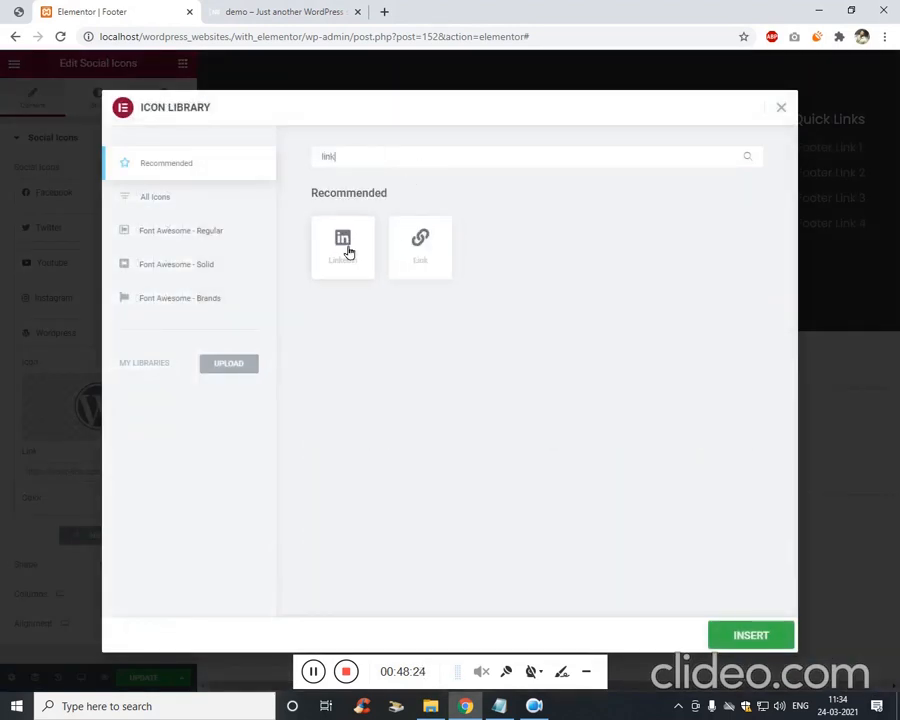
{"action": "left_click", "coordinate": [343, 245]}
{"action": "left_click", "coordinate": [750, 634]}
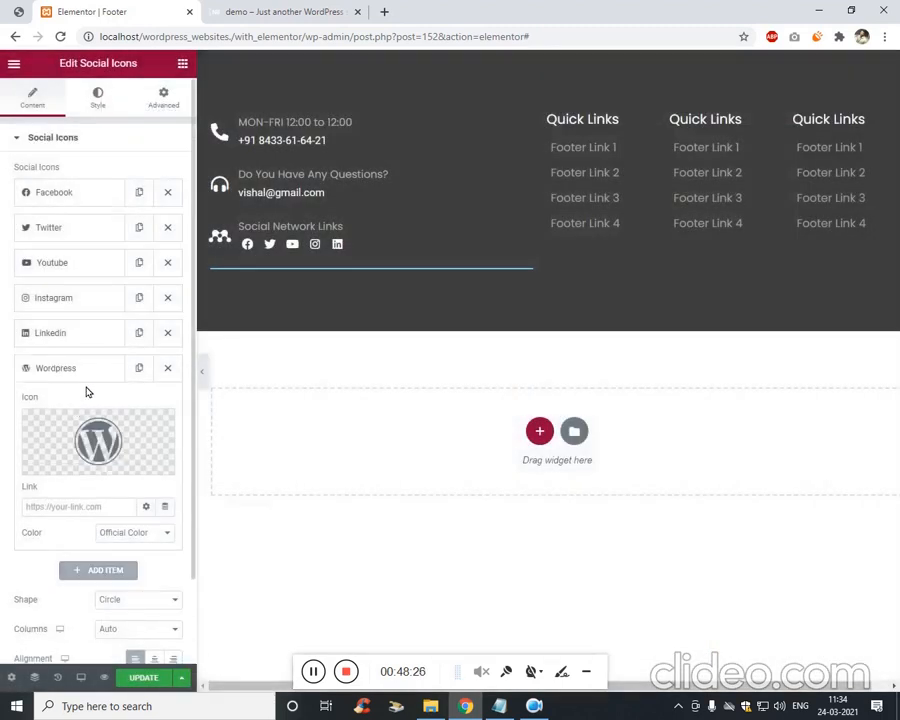
{"action": "left_click", "coordinate": [75, 462]}
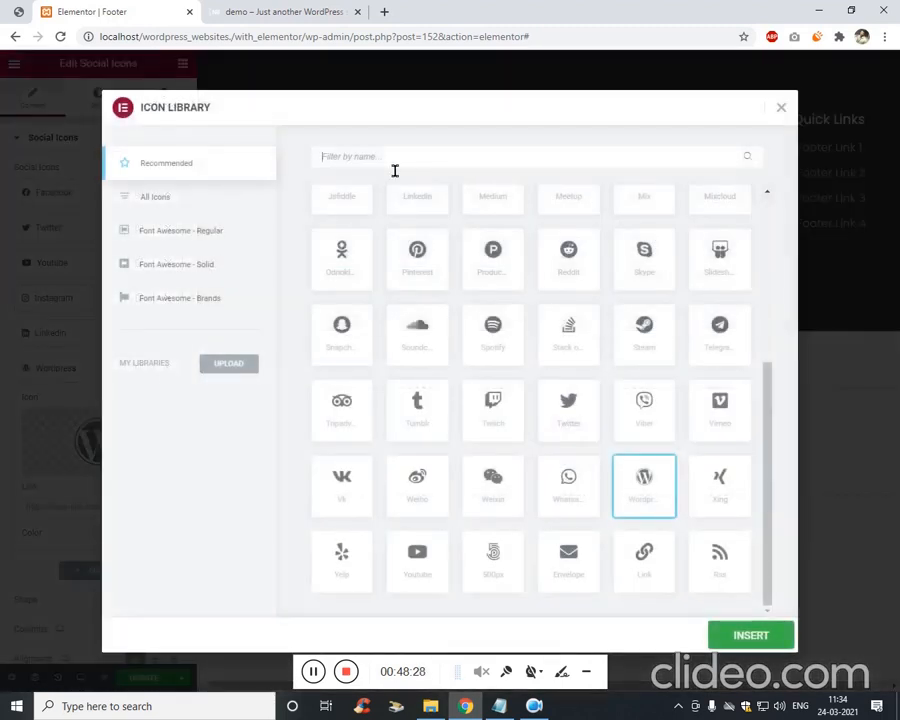
{"action": "type", "text": "vim"}
{"action": "left_click", "coordinate": [344, 241]}
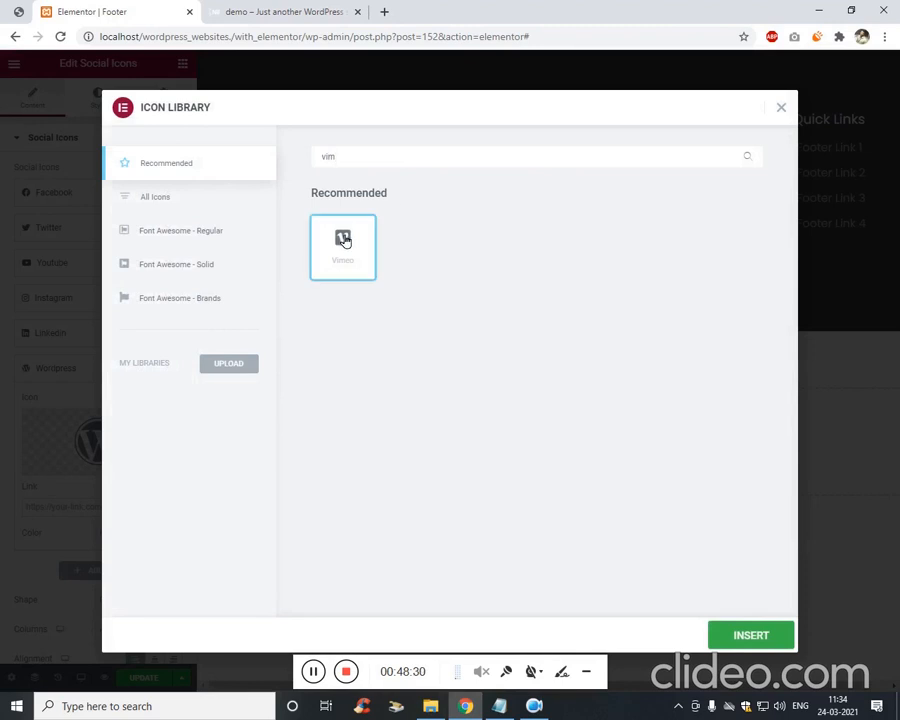
{"action": "left_click", "coordinate": [751, 636]}
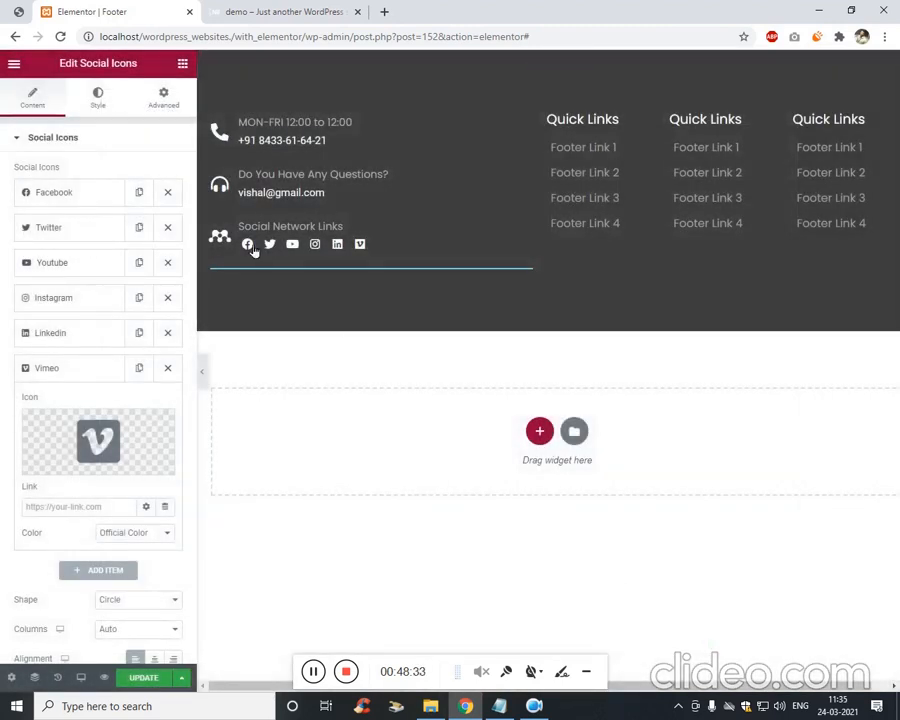
Set the social icons' padding to 0.2 and their size to 17.
{"action": "left_click", "coordinate": [122, 92]}
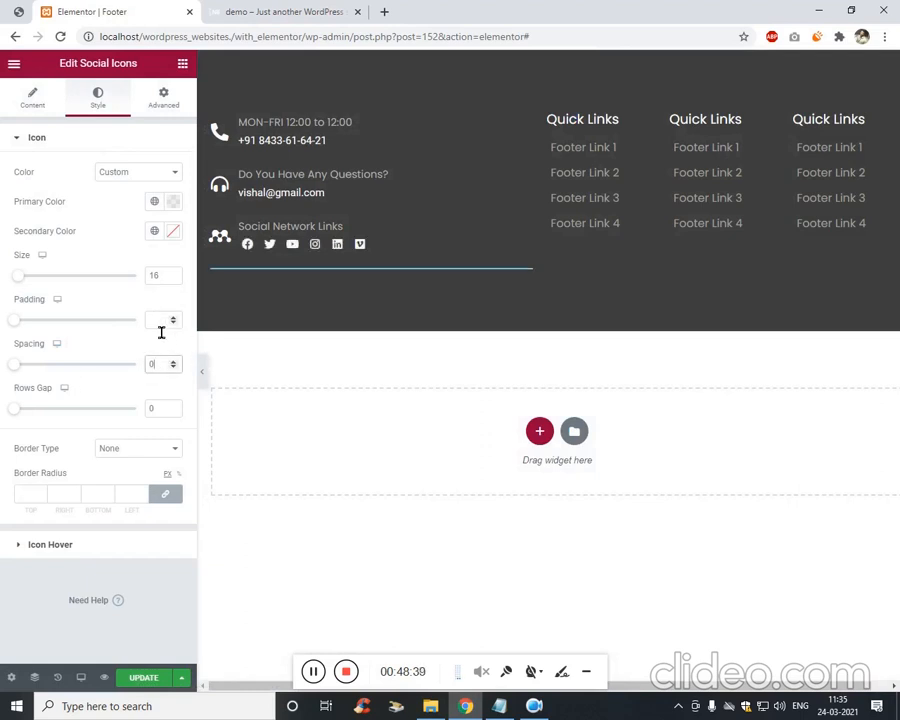
{"action": "left_click", "coordinate": [158, 321]}
{"action": "type", "text": "0.4"}
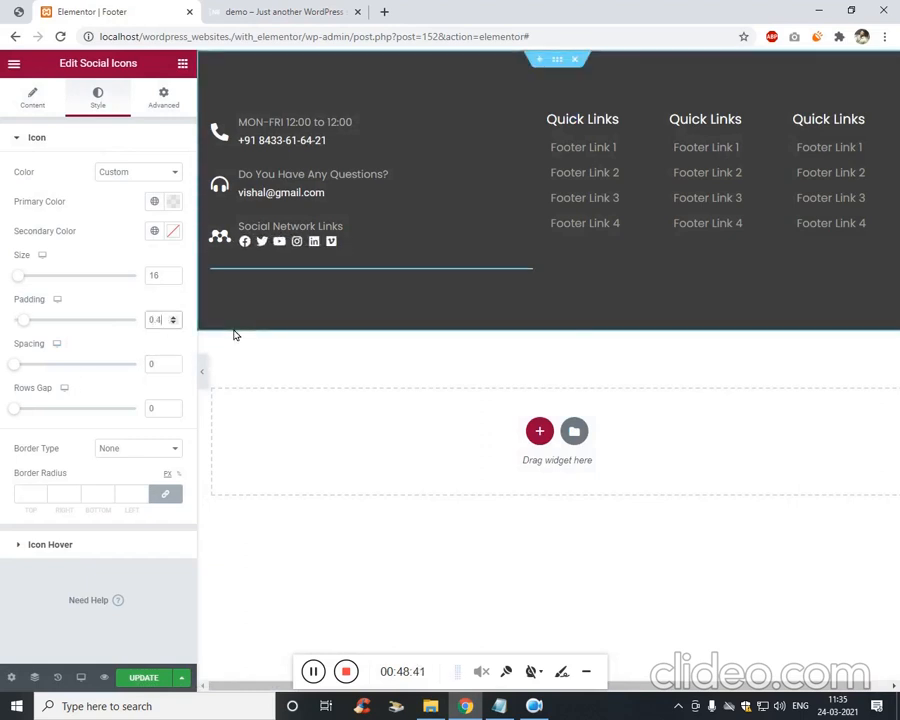
{"action": "key", "text": "BackSpace"}
{"action": "type", "text": "2"}
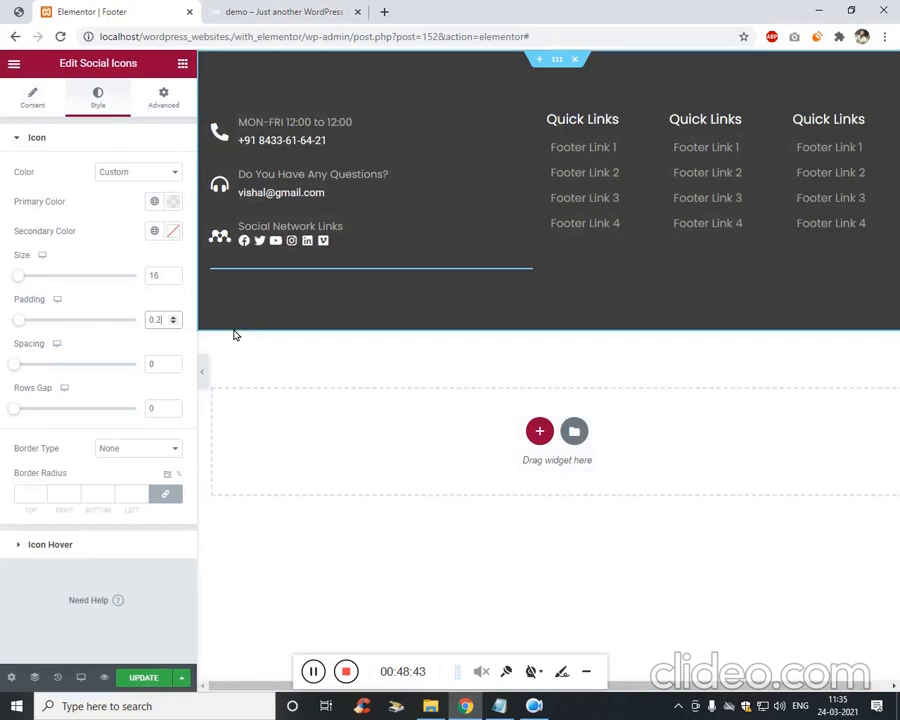
{"action": "left_click", "coordinate": [173, 272]}
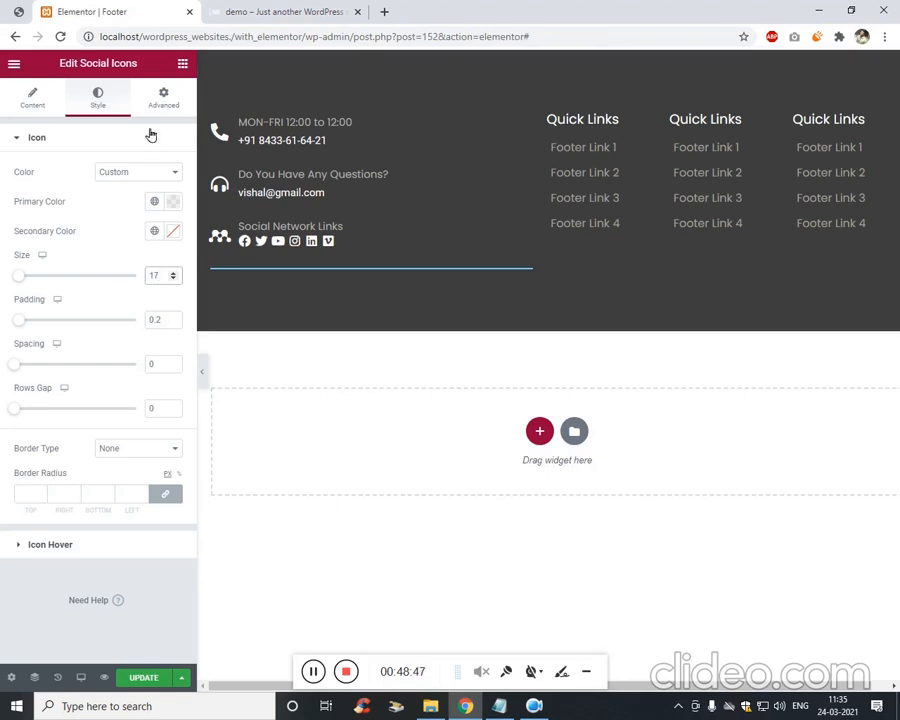
Set the social icons' top margin to -44 and update the footer template.
{"action": "left_click", "coordinate": [163, 97]}
{"action": "left_click", "coordinate": [43, 192]}
{"action": "key", "text": "Up"}
{"action": "key", "text": "Up"}
{"action": "key", "text": "Up"}
{"action": "key", "text": "Up"}
{"action": "key", "text": "Up"}
{"action": "key", "text": "Up"}
{"action": "key", "text": "Up"}
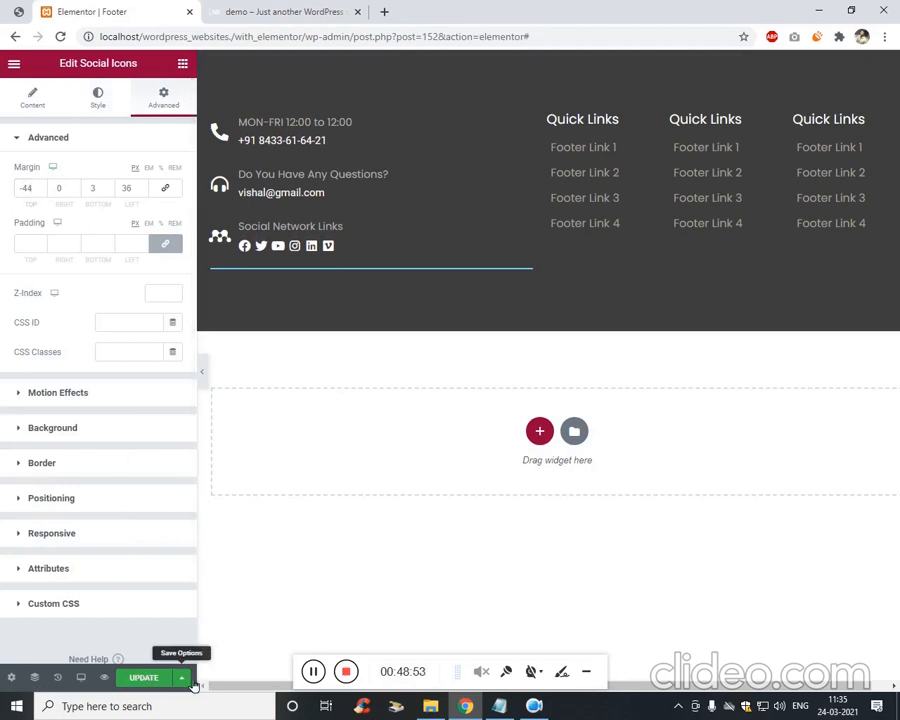
{"action": "left_click", "coordinate": [145, 678]}
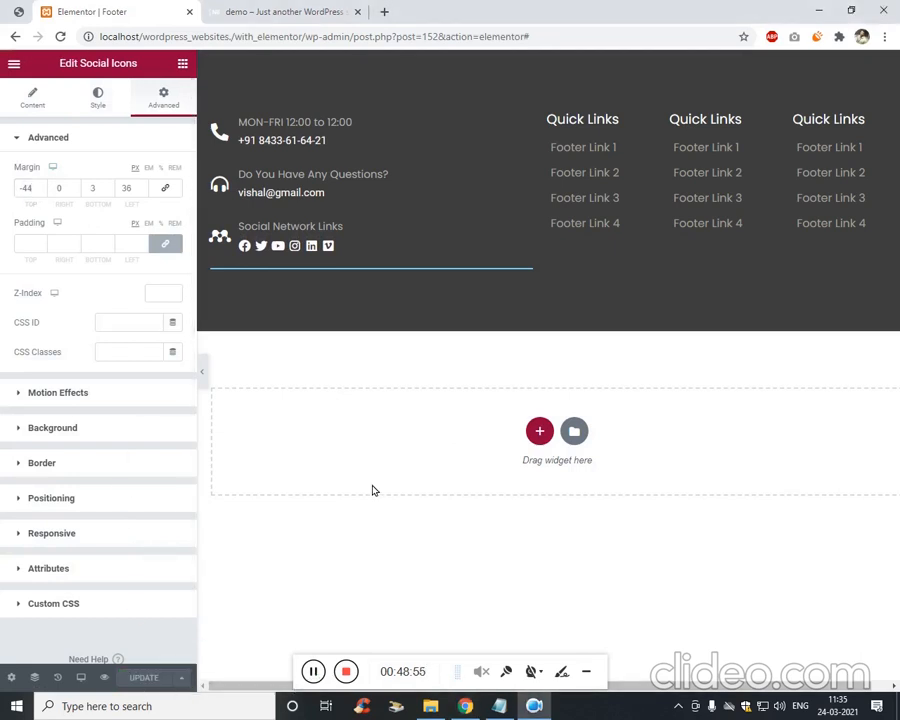
Add a single-column section and drop a two-column Inner Section below the footer's contact column.
{"action": "left_click", "coordinate": [539, 431]}
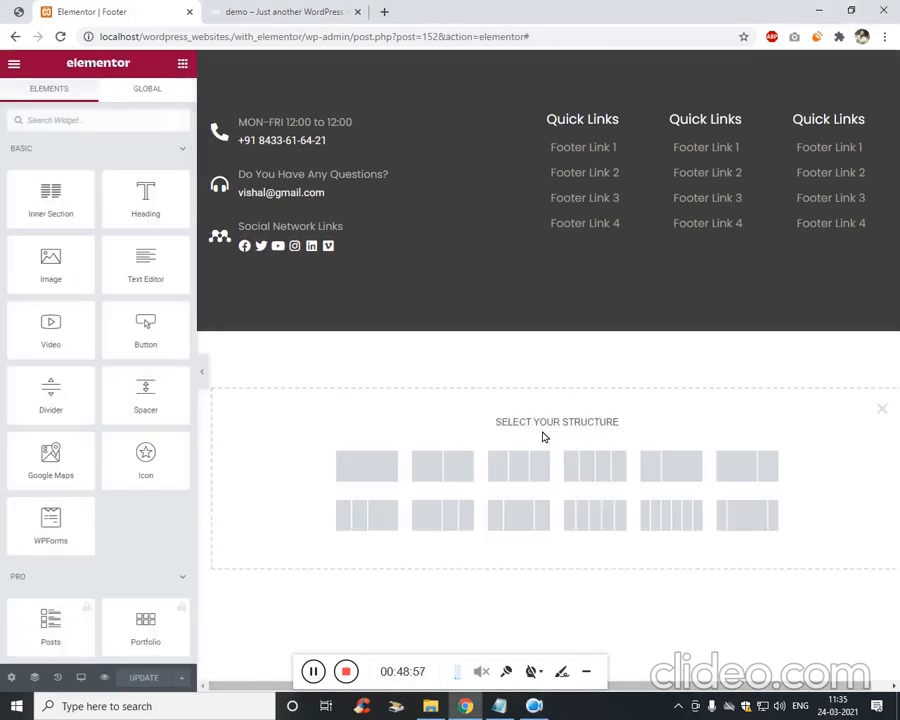
{"action": "left_click", "coordinate": [367, 472]}
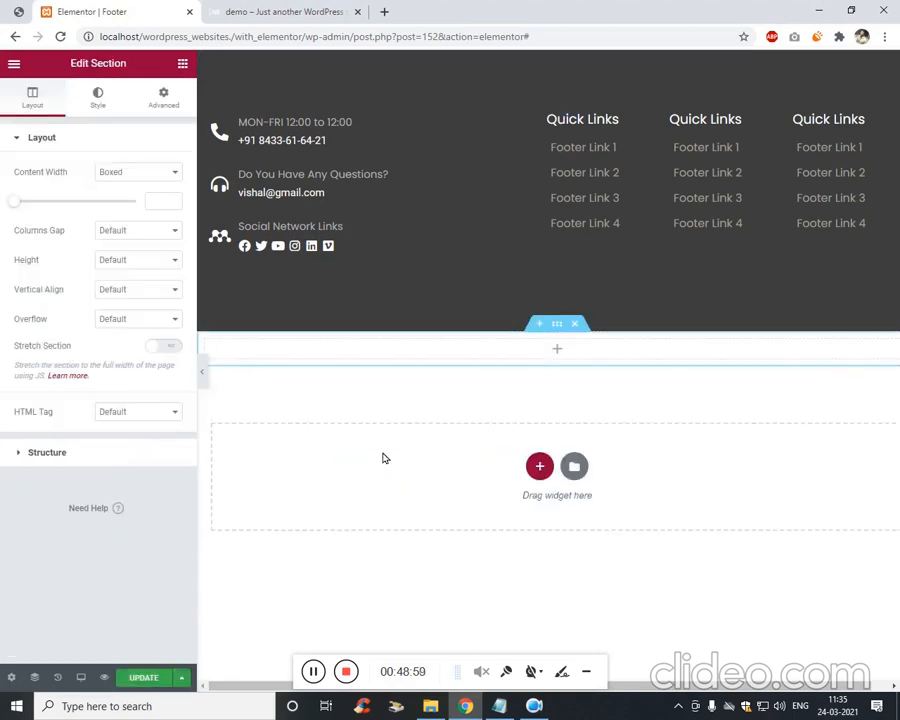
{"action": "left_click", "coordinate": [162, 97]}
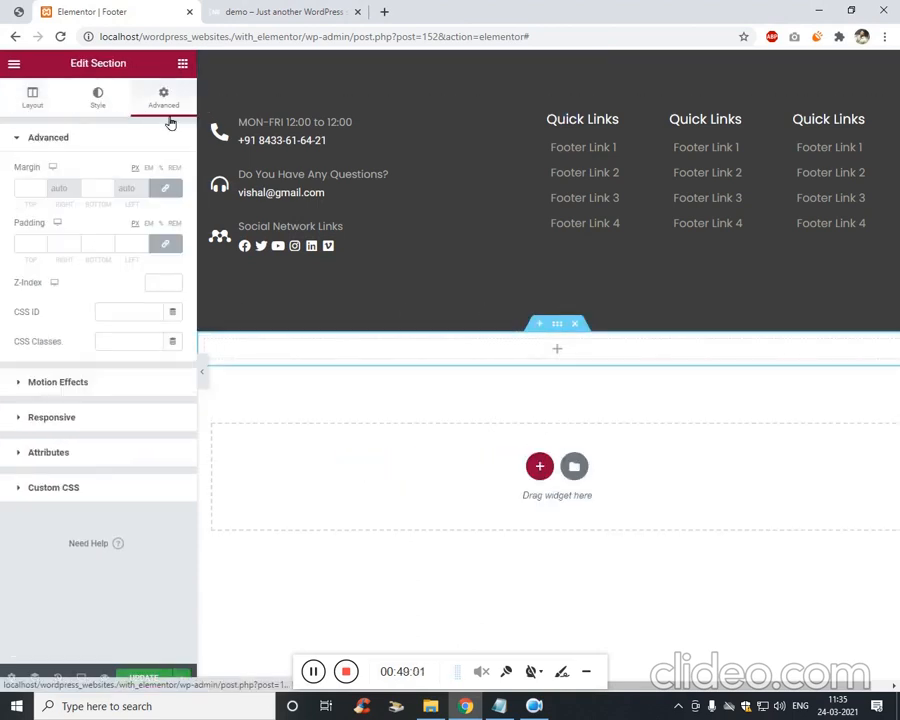
{"action": "left_click", "coordinate": [182, 63]}
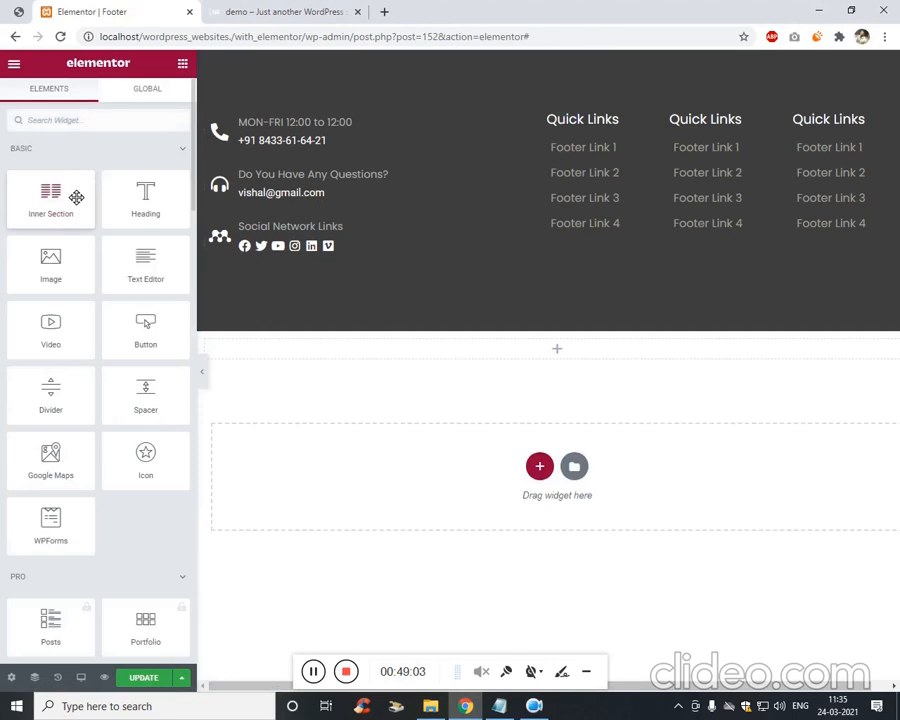
{"action": "left_click_drag", "start_coordinate": [76, 194], "coordinate": [560, 258]}
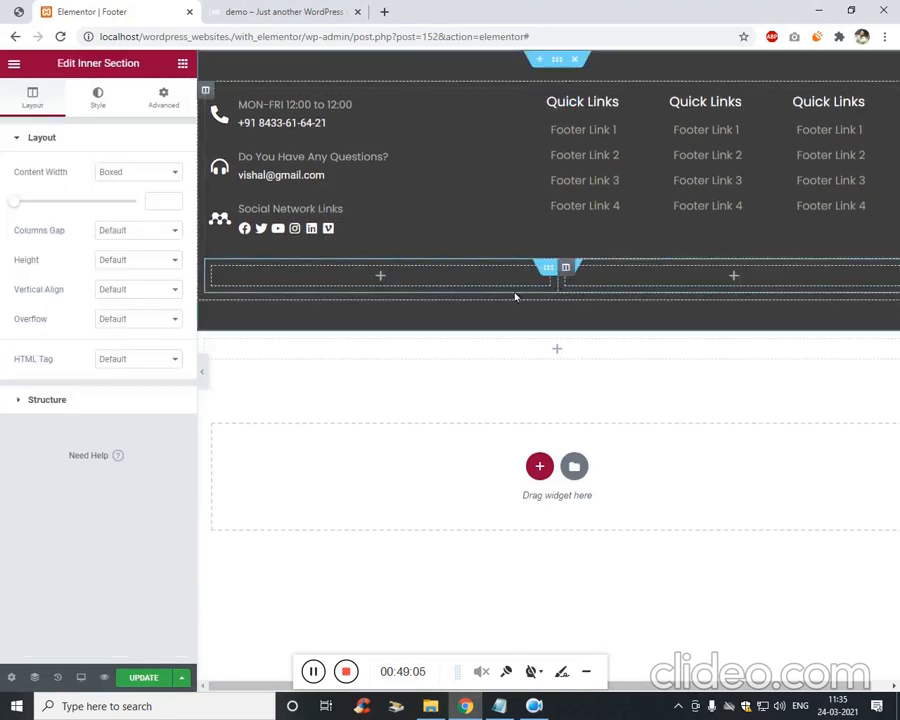
{"action": "left_click", "coordinate": [28, 9]}
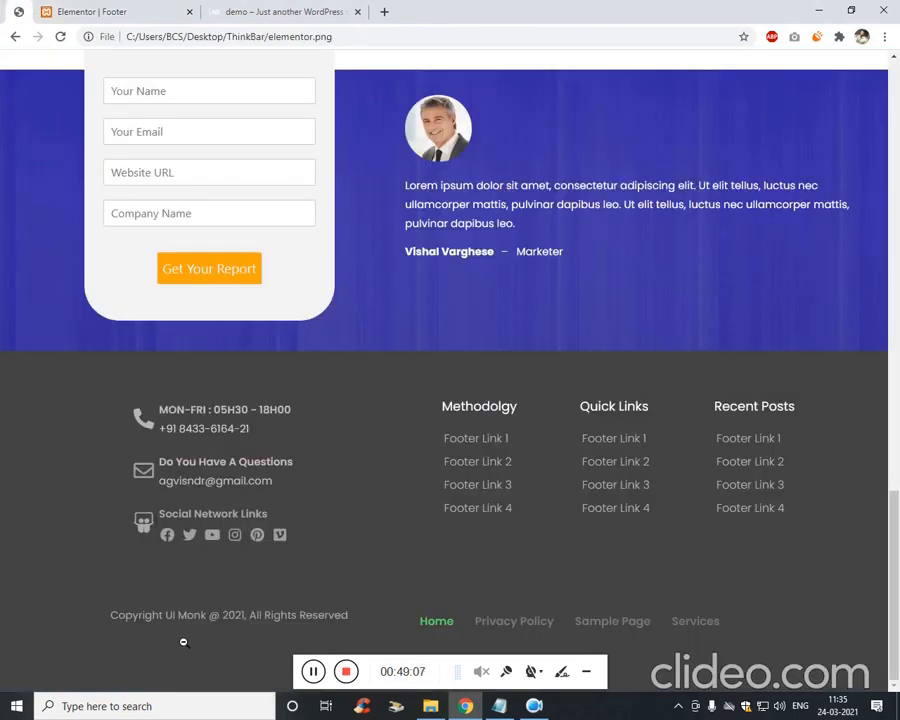
{"action": "left_click", "coordinate": [112, 8]}
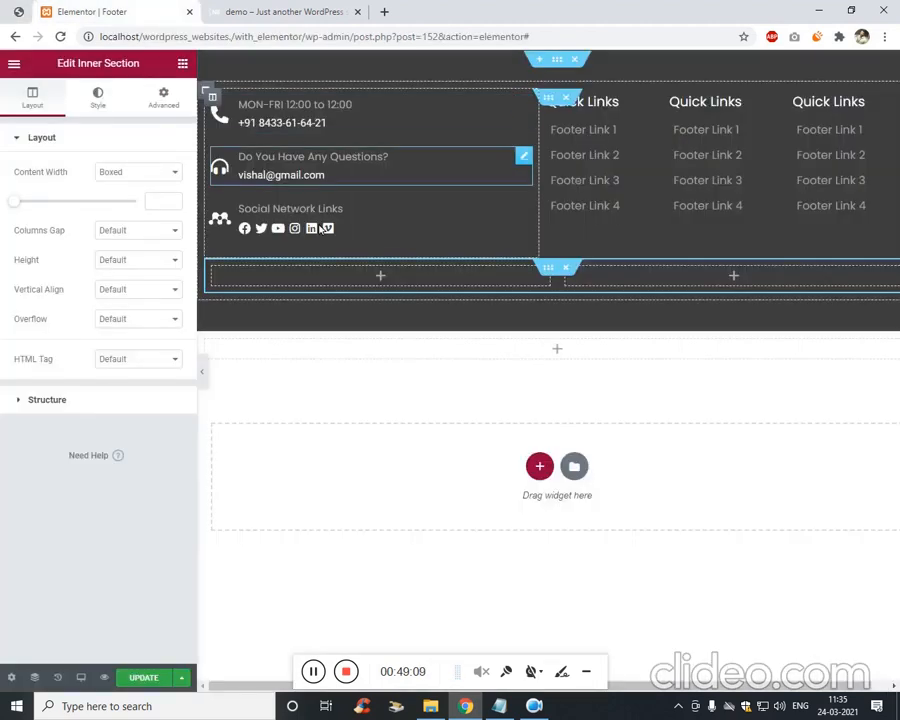
{"action": "left_click", "coordinate": [184, 67]}
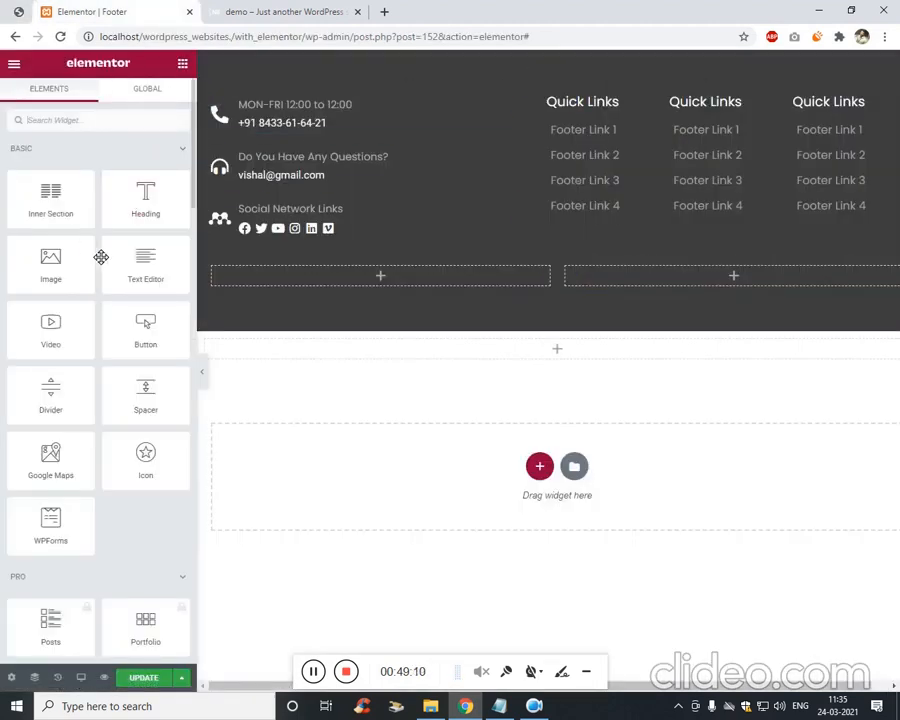
Put a Text Editor in the bottom-left column and replace Lorem ipsum with the copyright line.
{"action": "left_click_drag", "start_coordinate": [168, 279], "coordinate": [365, 278]}
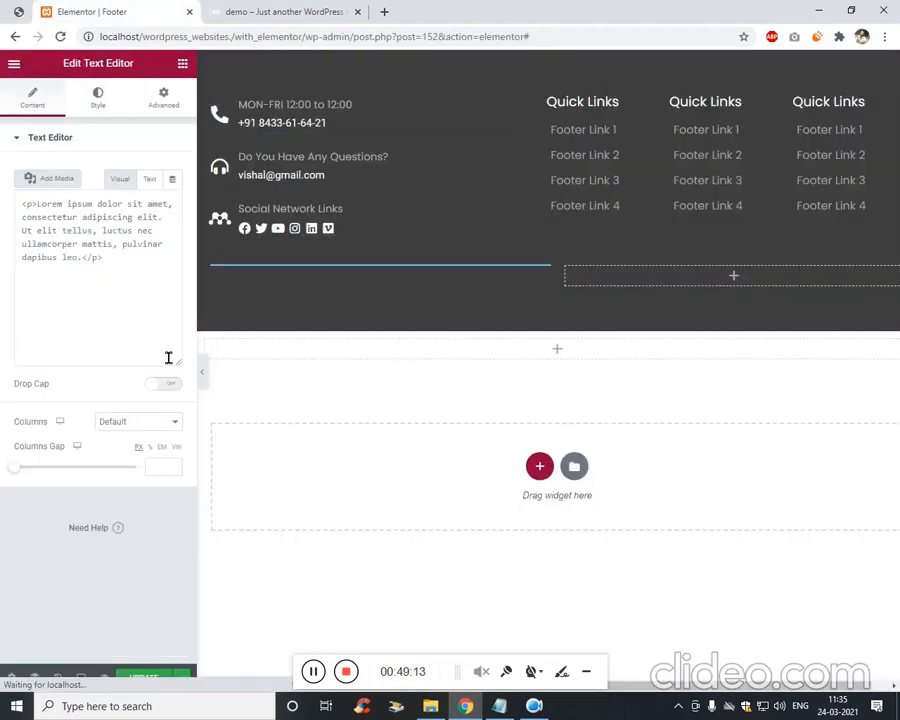
{"action": "triple_click", "coordinate": [135, 300]}
{"action": "key", "text": "BackSpace"}
{"action": "type", "text": "Copu"}
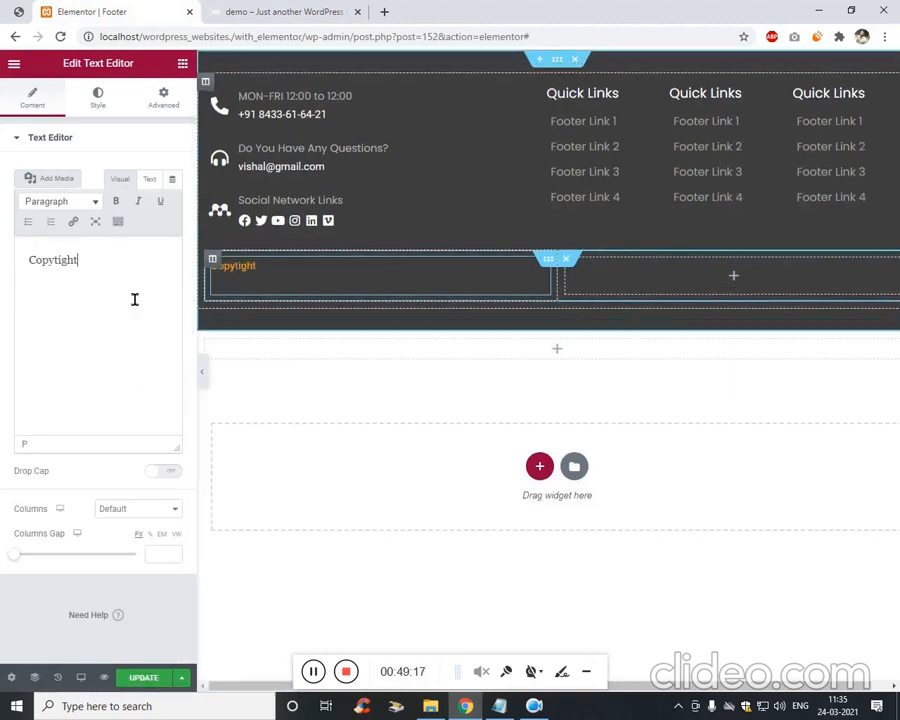
{"action": "type", "text": "right UIMONK"}
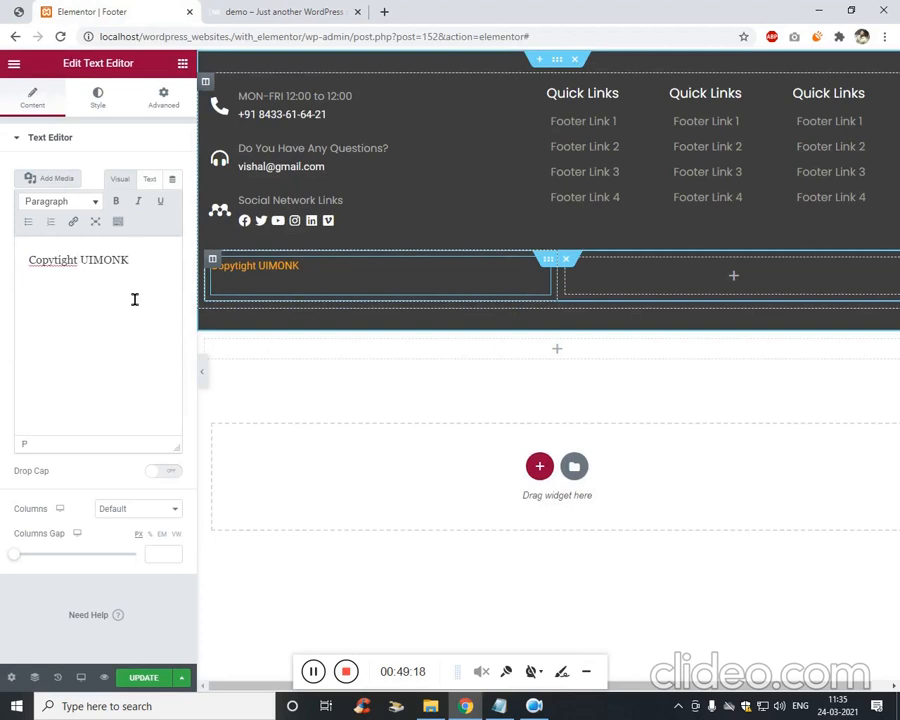
{"action": "type", "text": " @2021"}
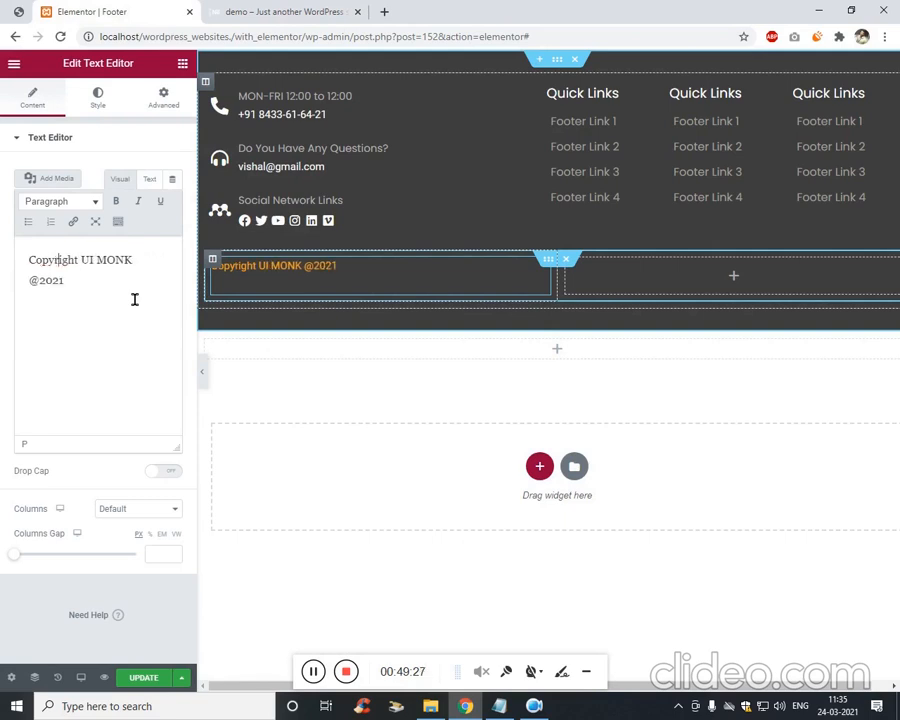
{"action": "left_click", "coordinate": [20, 13]}
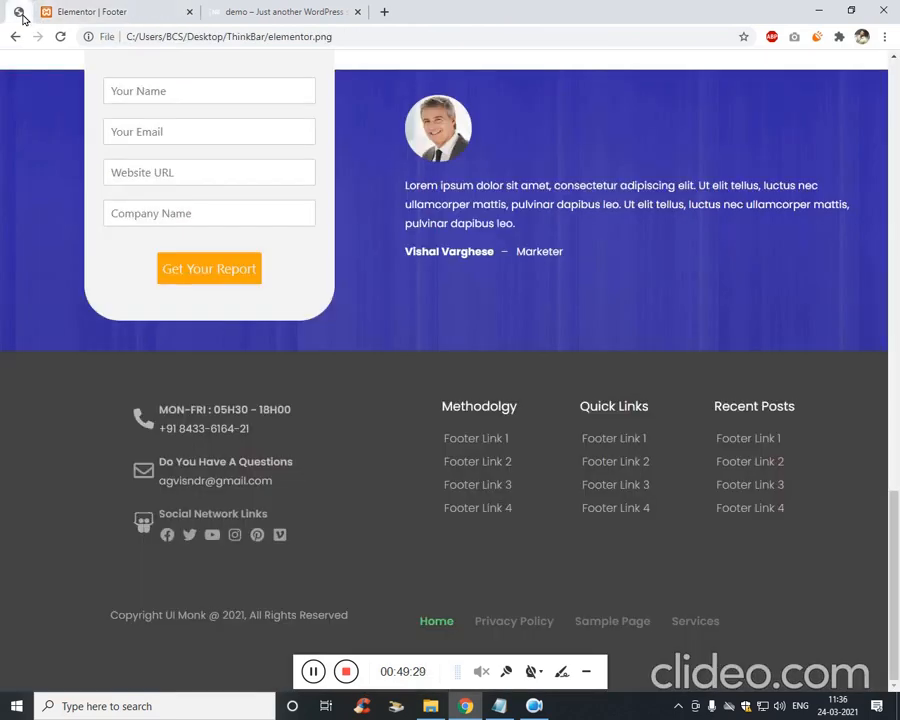
{"action": "left_click", "coordinate": [85, 12]}
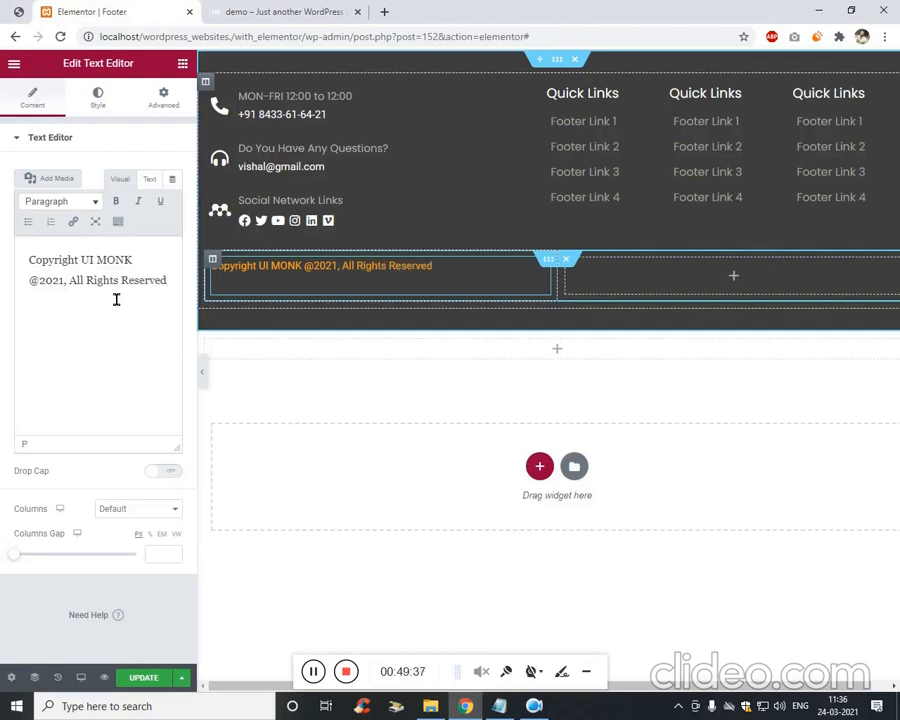
{"action": "left_click", "coordinate": [110, 137]}
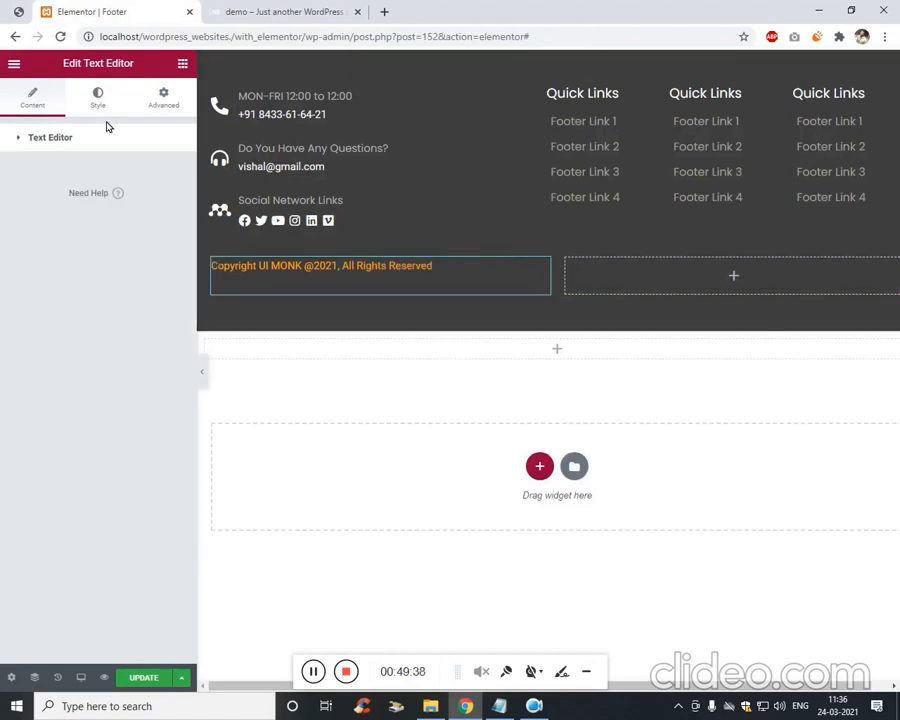
Edit the copyright wording so it reads '@ 2021' with a space after @.
{"action": "left_click", "coordinate": [162, 103]}
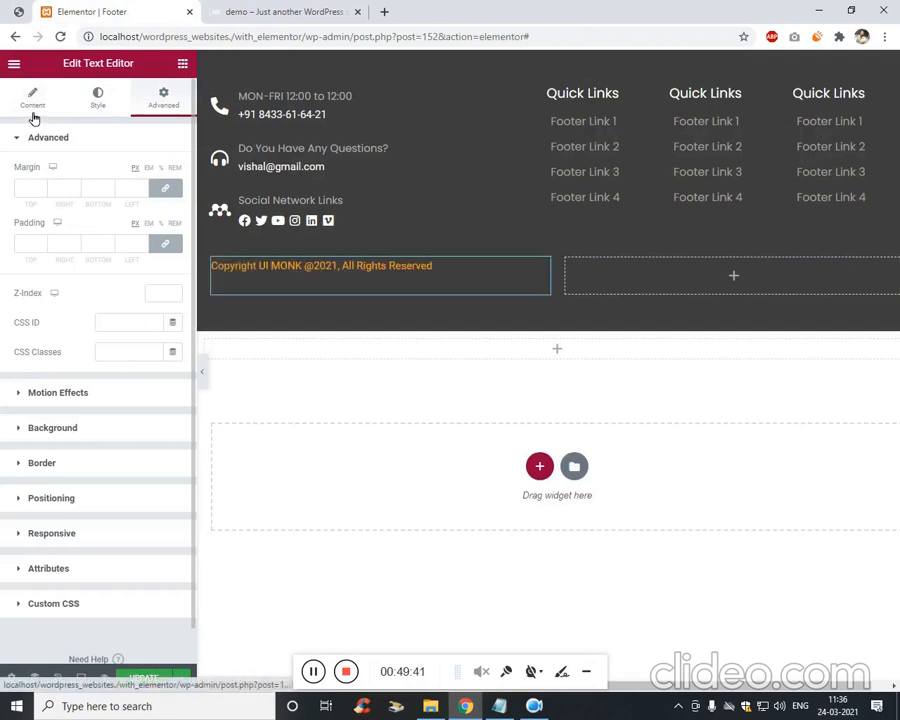
{"action": "left_click", "coordinate": [34, 100]}
{"action": "left_click", "coordinate": [97, 100]}
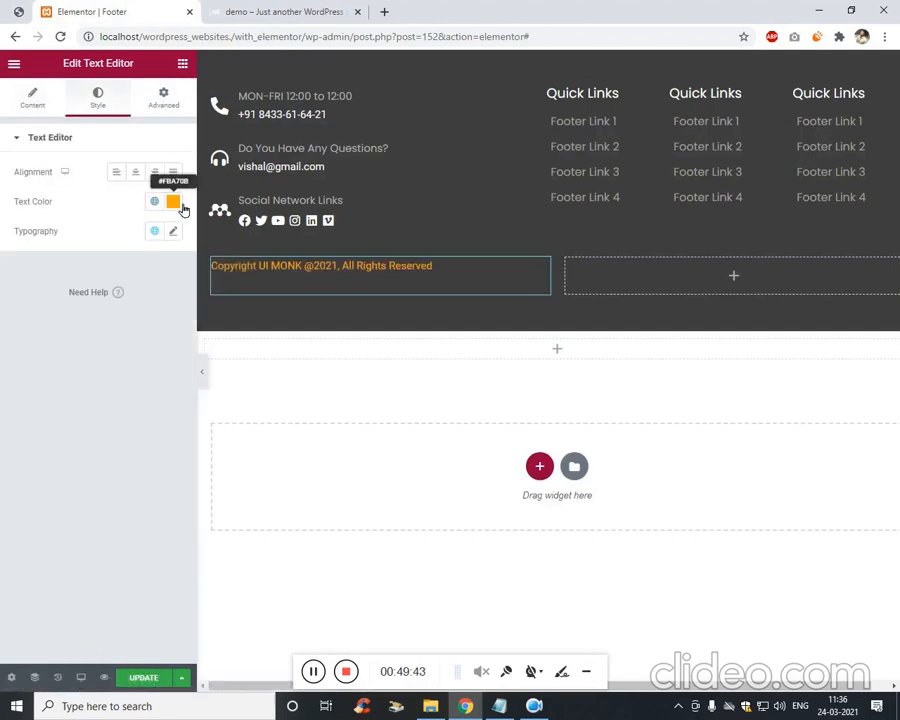
{"action": "left_click", "coordinate": [172, 201]}
{"action": "left_click", "coordinate": [43, 342]}
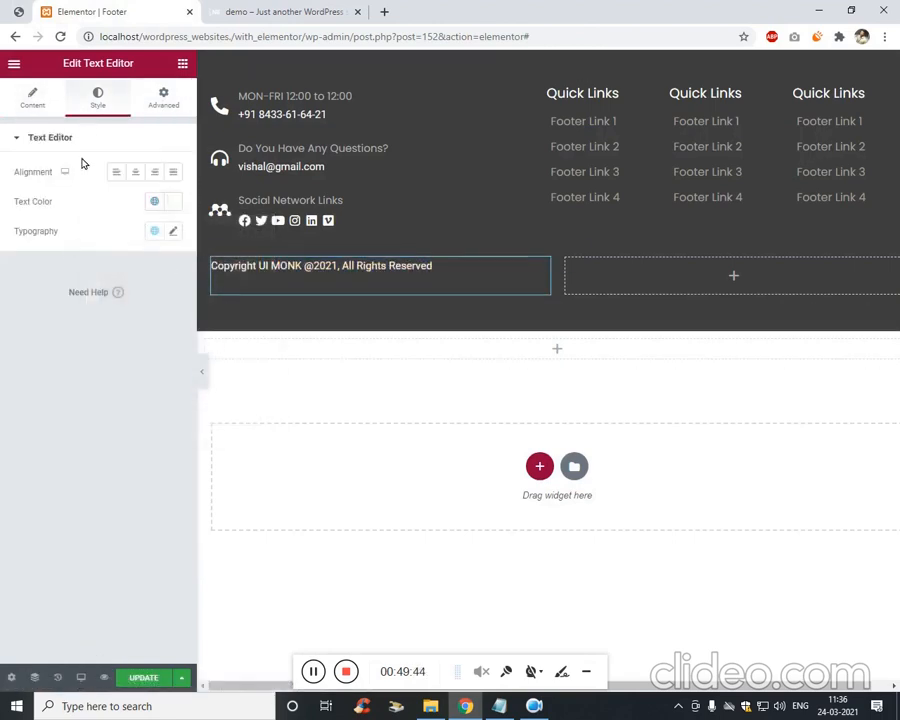
{"action": "left_click", "coordinate": [40, 104]}
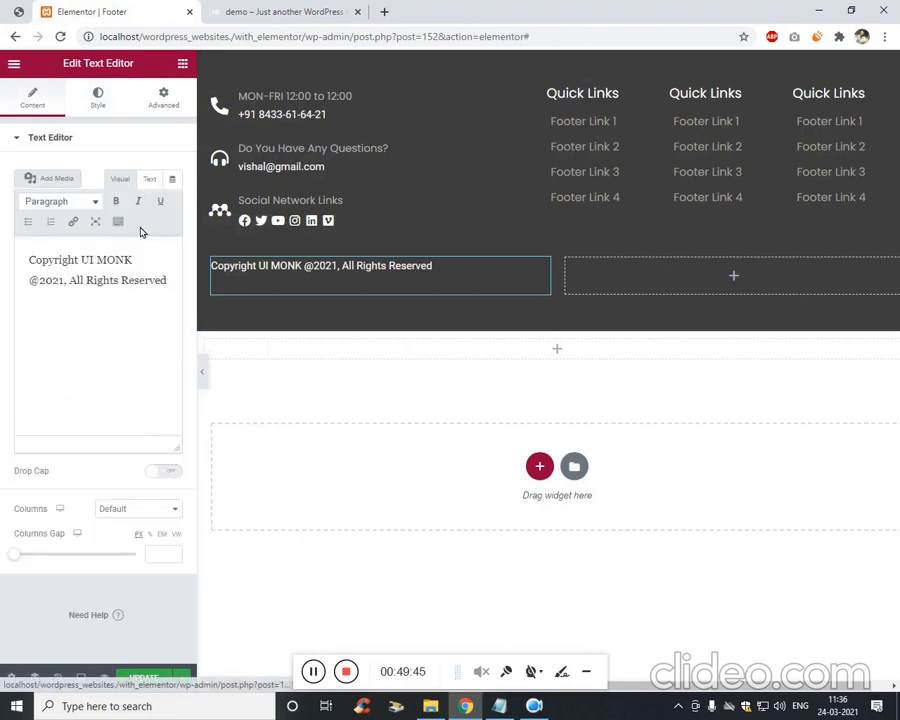
{"action": "left_click", "coordinate": [41, 283]}
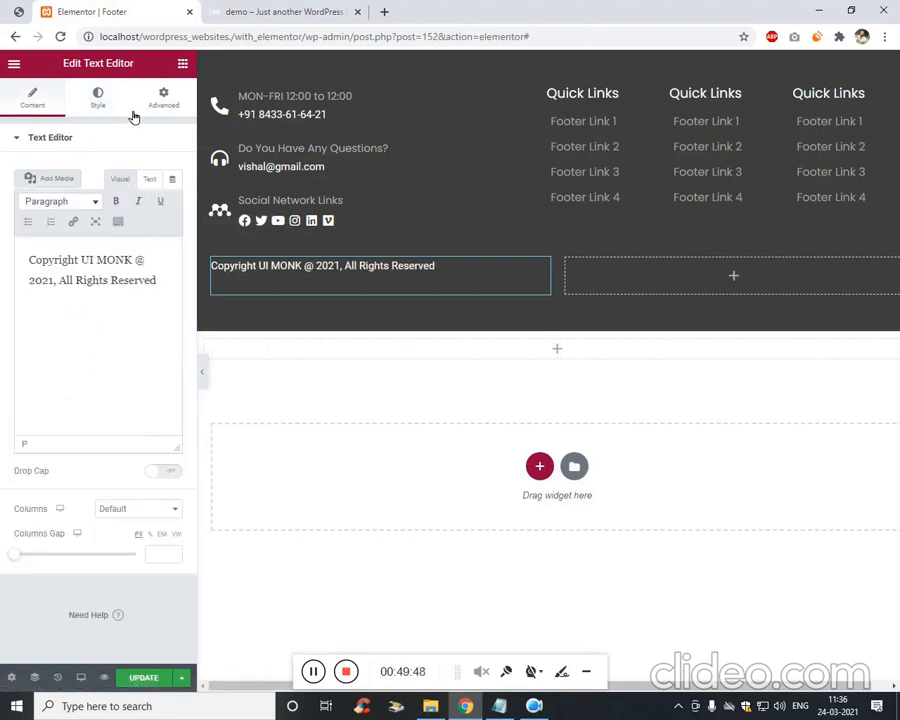
{"action": "left_click", "coordinate": [175, 105]}
Colour the copyright text grey #9F9F9F and right-align it.
{"action": "left_click", "coordinate": [97, 100]}
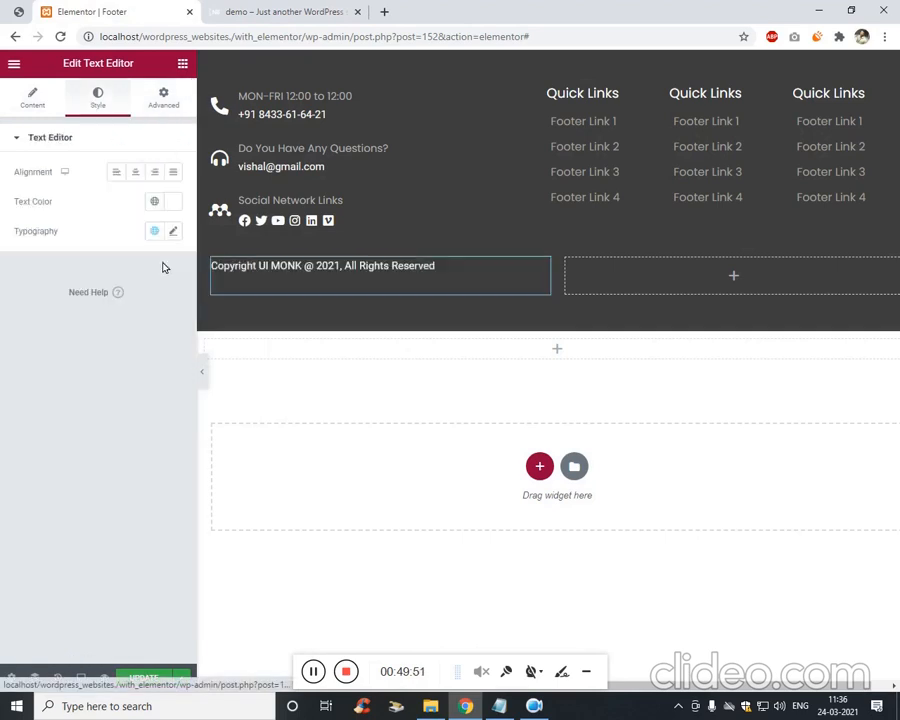
{"action": "left_click", "coordinate": [173, 201]}
{"action": "left_click_drag", "start_coordinate": [130, 291], "coordinate": [87, 302]}
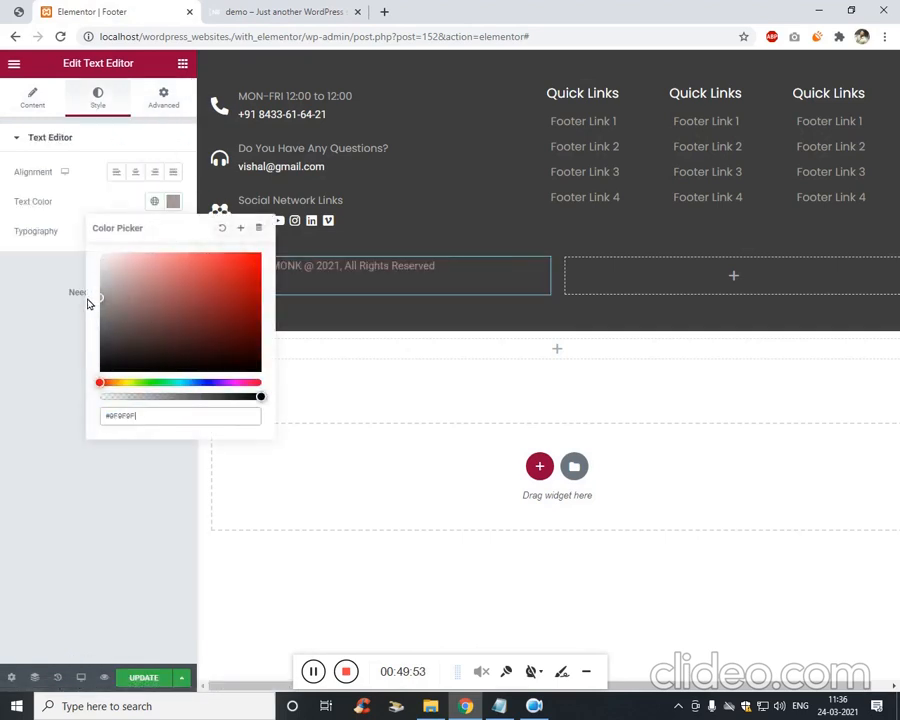
{"action": "left_click", "coordinate": [13, 280]}
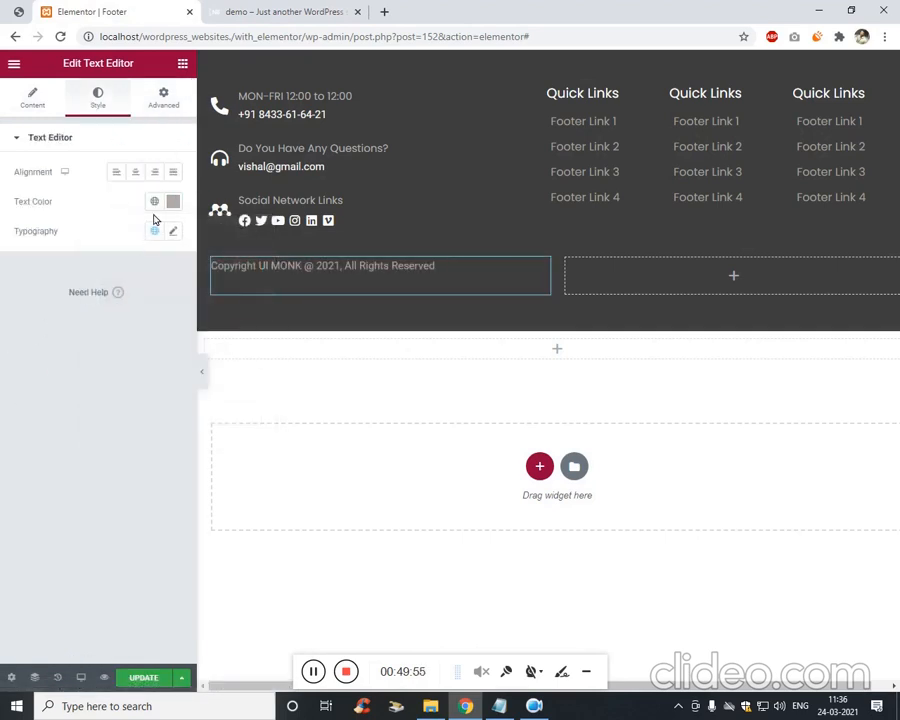
{"action": "left_click", "coordinate": [135, 172]}
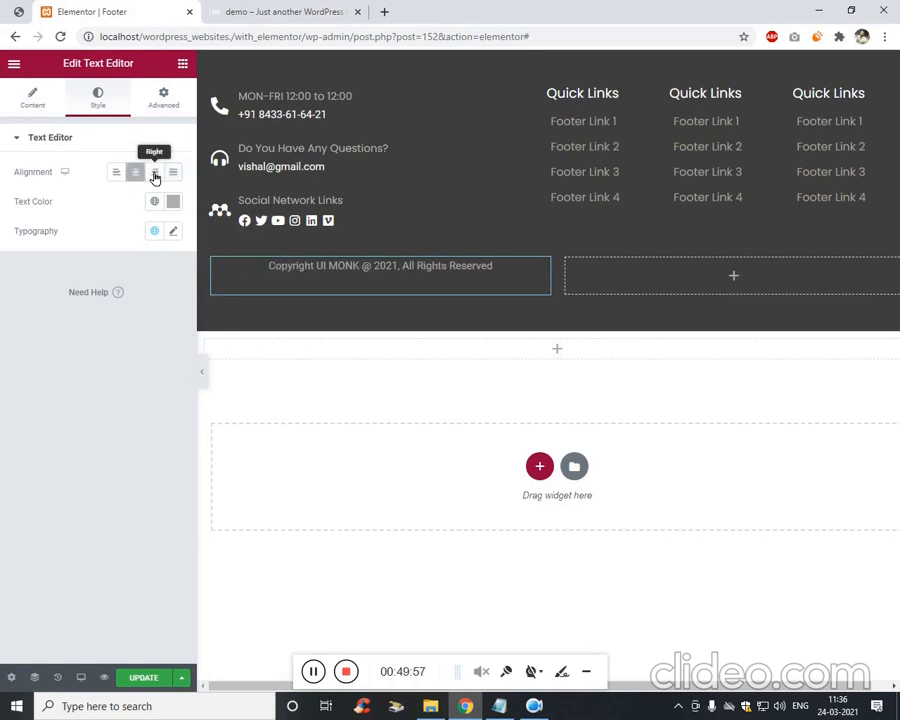
{"action": "left_click", "coordinate": [155, 174]}
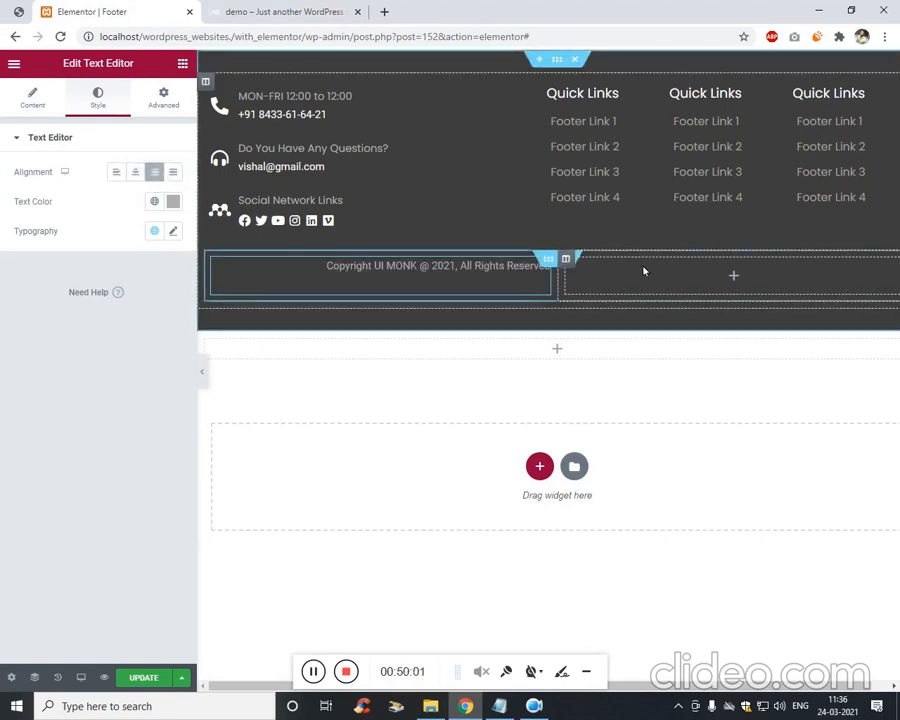
{"action": "left_click", "coordinate": [709, 277]}
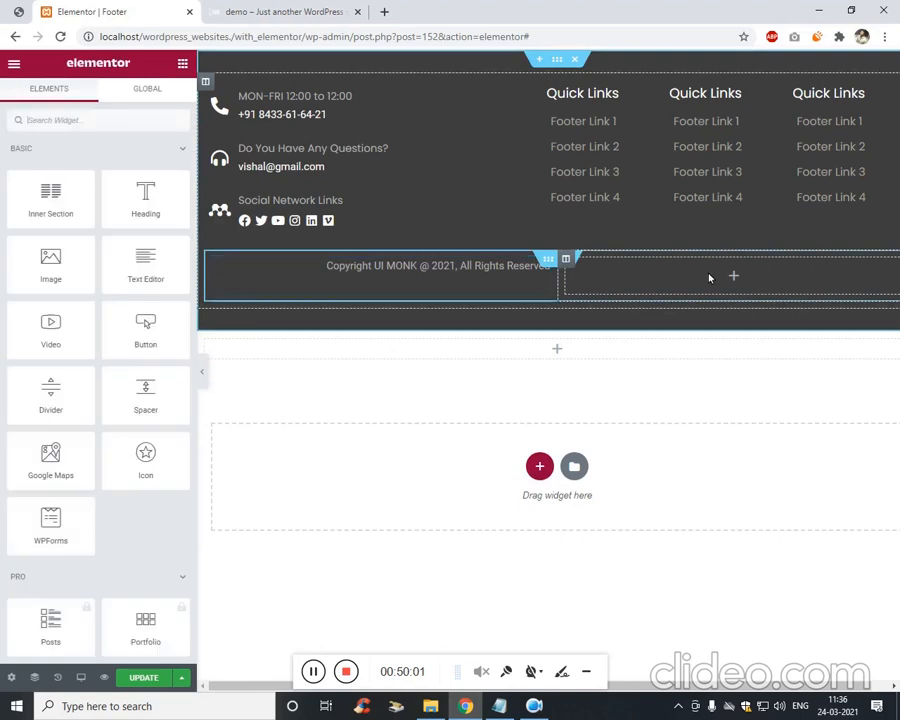
Add a Nav Menu using 'menu' to the empty column and narrow the copyright column.
{"action": "left_click", "coordinate": [160, 127]}
{"action": "type", "text": "navi"}
{"action": "left_click_drag", "start_coordinate": [159, 184], "coordinate": [671, 297]}
{"action": "left_click", "coordinate": [138, 172]}
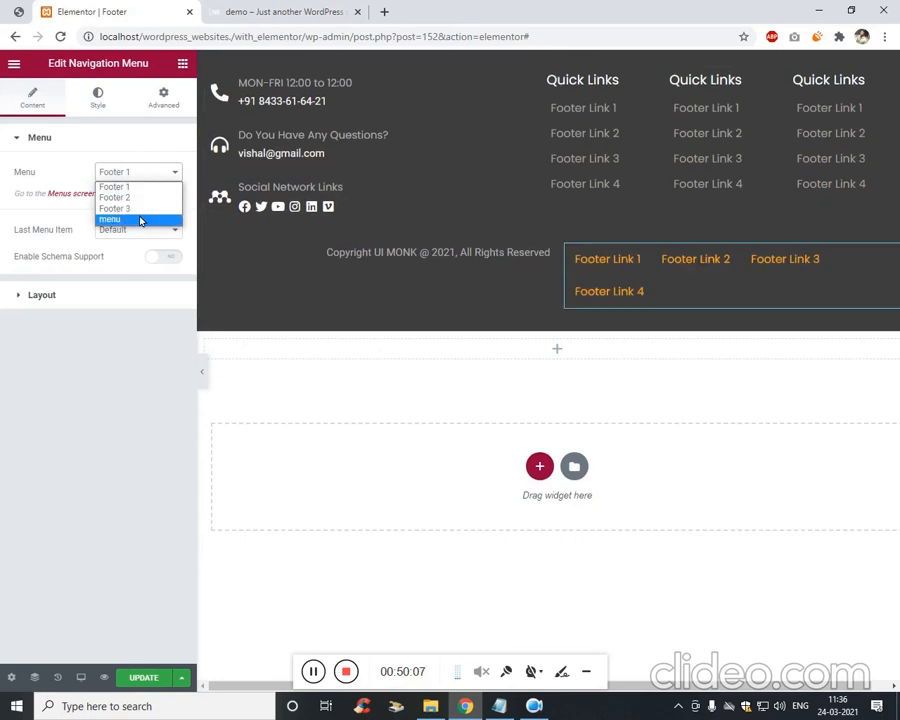
{"action": "left_click", "coordinate": [126, 207]}
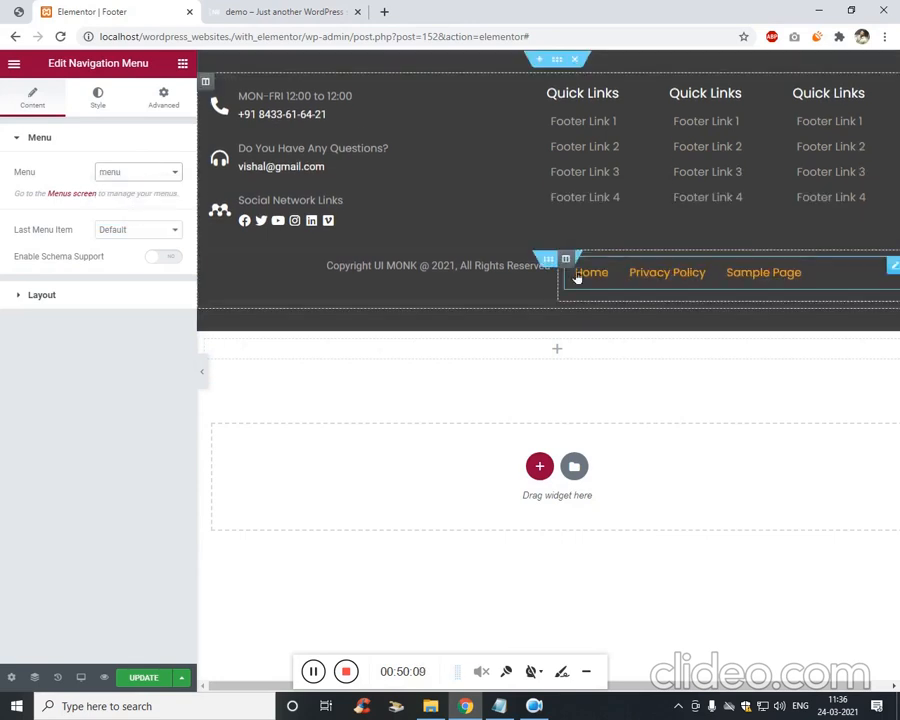
{"action": "left_click_drag", "start_coordinate": [529, 277], "coordinate": [499, 277]}
Set the bottom menu links' text colour to grey #7D7D7D.
{"action": "left_click", "coordinate": [110, 100]}
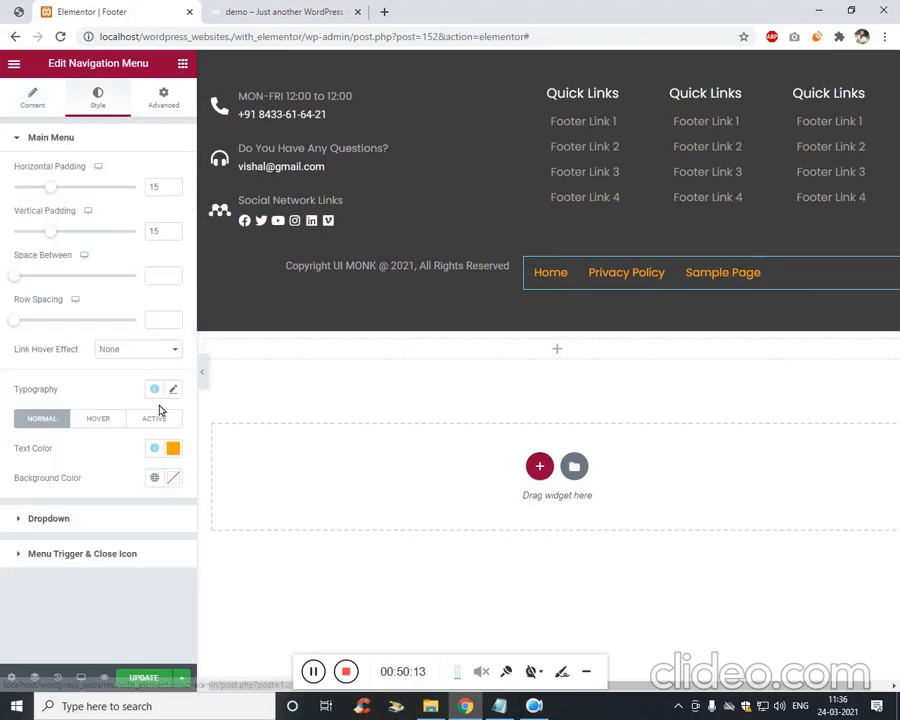
{"action": "left_click", "coordinate": [173, 449]}
{"action": "left_click", "coordinate": [57, 537]}
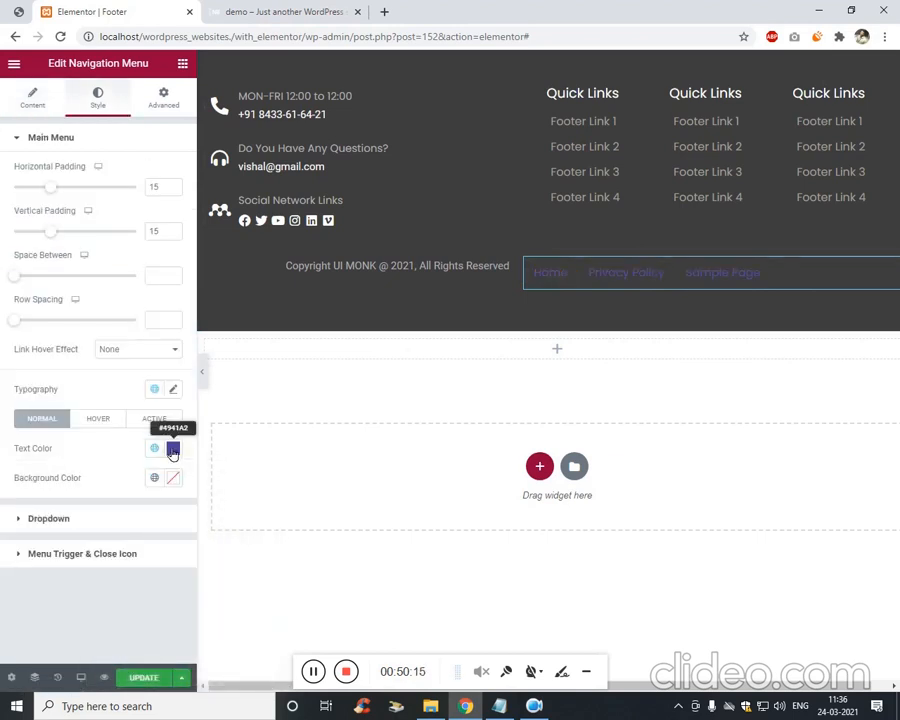
{"action": "left_click", "coordinate": [173, 449]}
{"action": "left_click_drag", "start_coordinate": [124, 562], "coordinate": [84, 561]}
{"action": "left_click", "coordinate": [15, 614]}
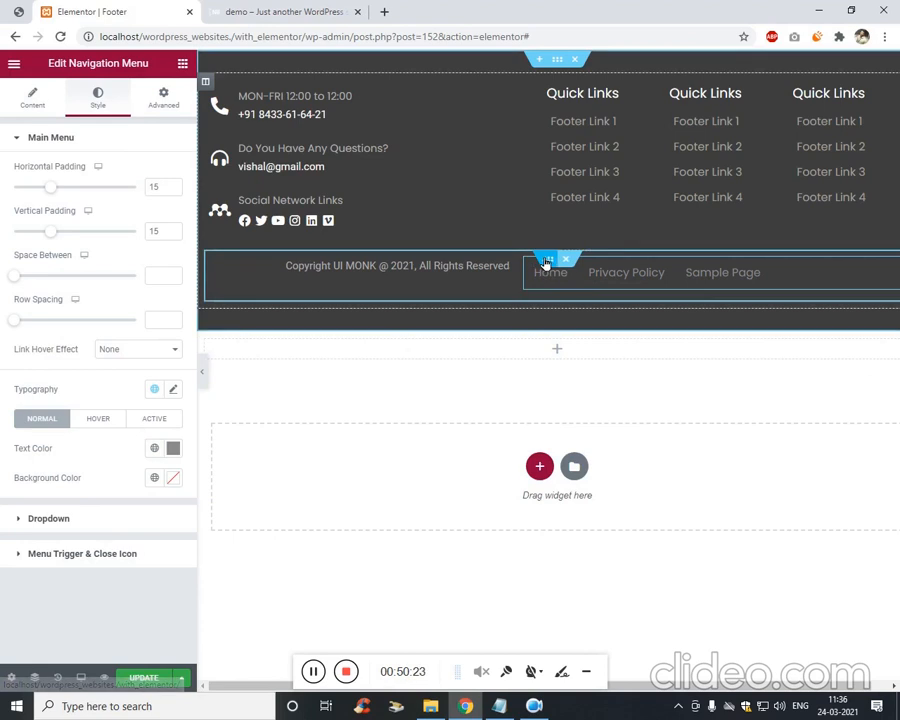
Set the bottom inner section's vertical alignment to Middle.
{"action": "right_click", "coordinate": [548, 260]}
{"action": "left_click", "coordinate": [596, 274]}
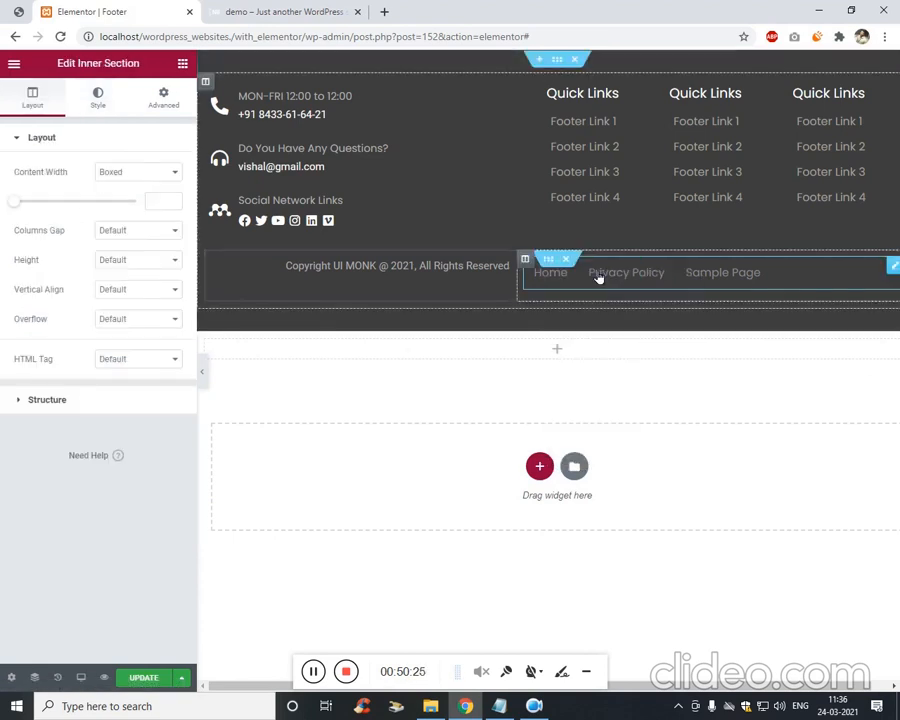
{"action": "left_click", "coordinate": [153, 289]}
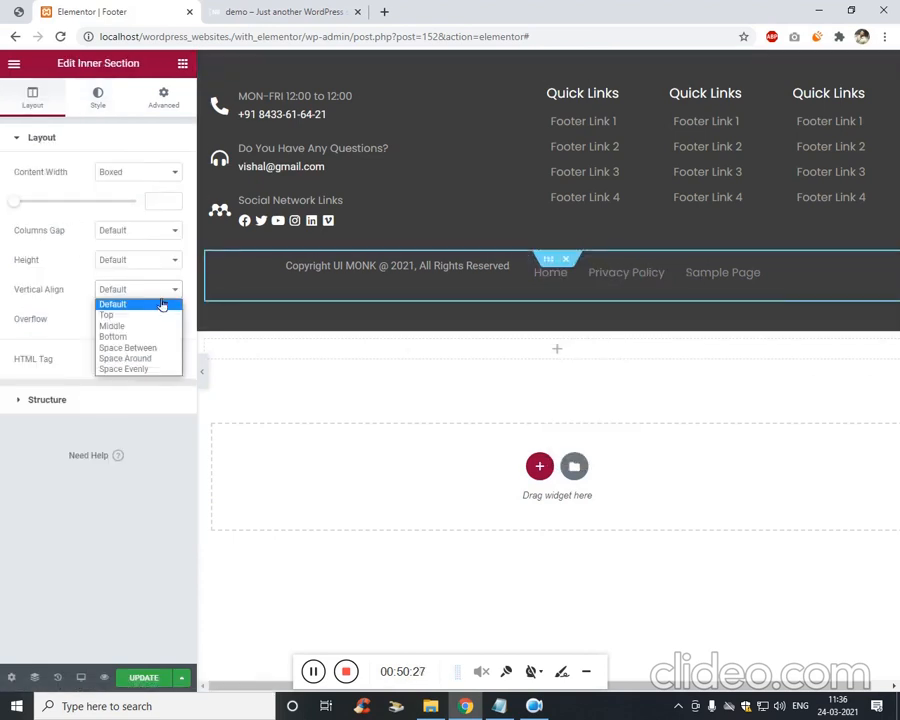
{"action": "left_click", "coordinate": [148, 324]}
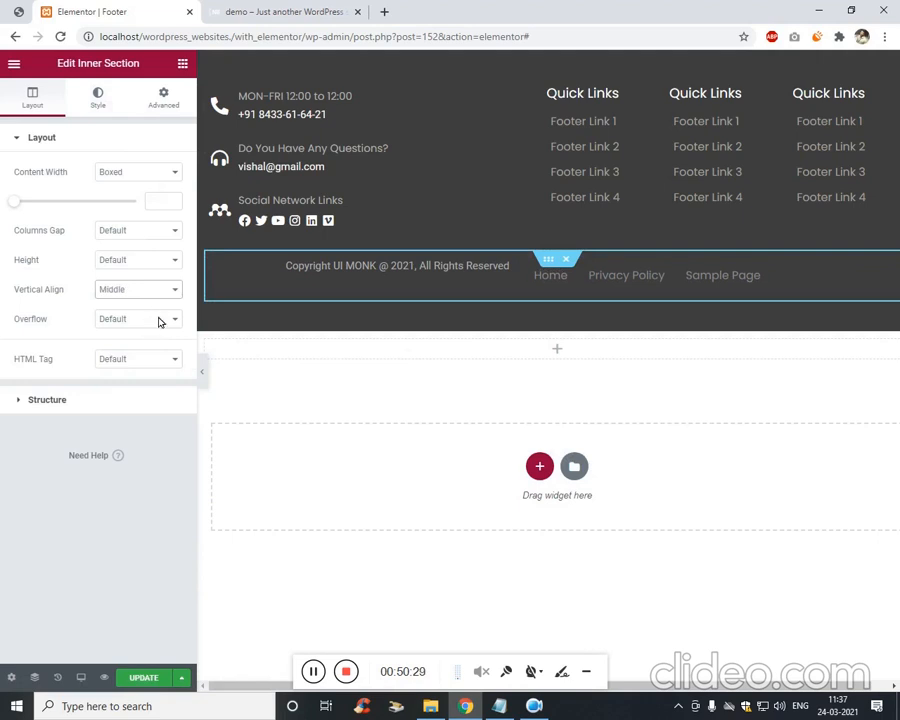
Unlink the copyright text's padding and margin sides in its Advanced settings.
{"action": "left_click", "coordinate": [455, 278]}
{"action": "right_click", "coordinate": [457, 274]}
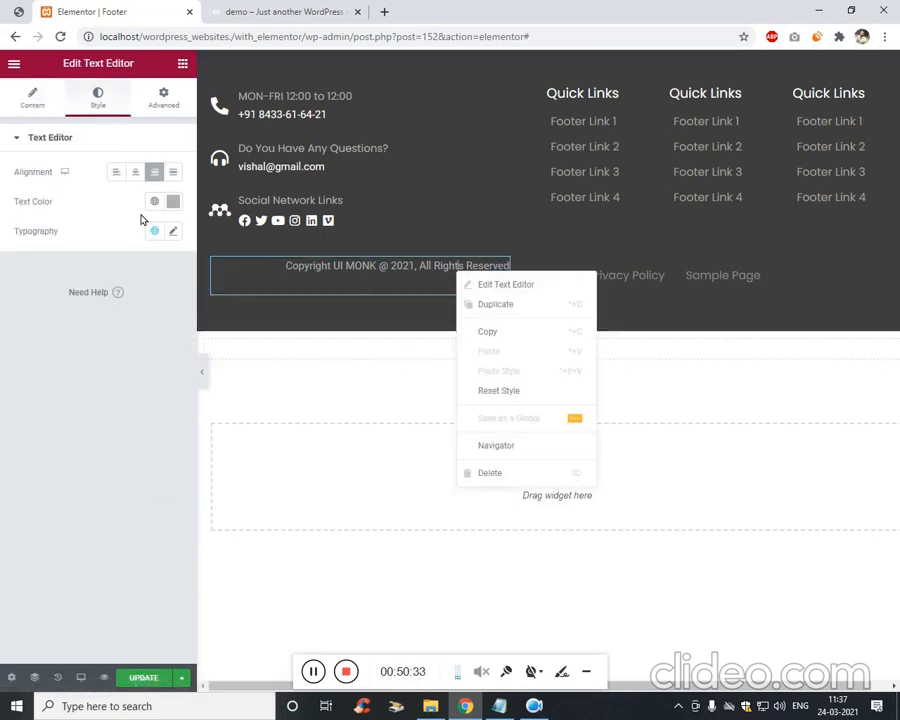
{"action": "left_click", "coordinate": [165, 96]}
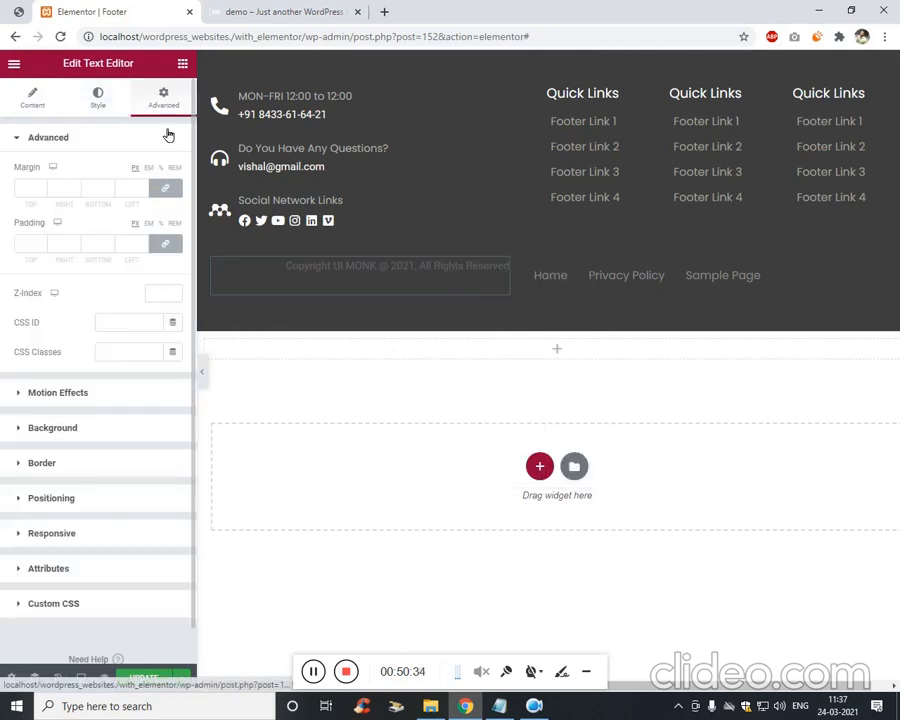
{"action": "left_click", "coordinate": [165, 243]}
{"action": "left_click", "coordinate": [166, 192]}
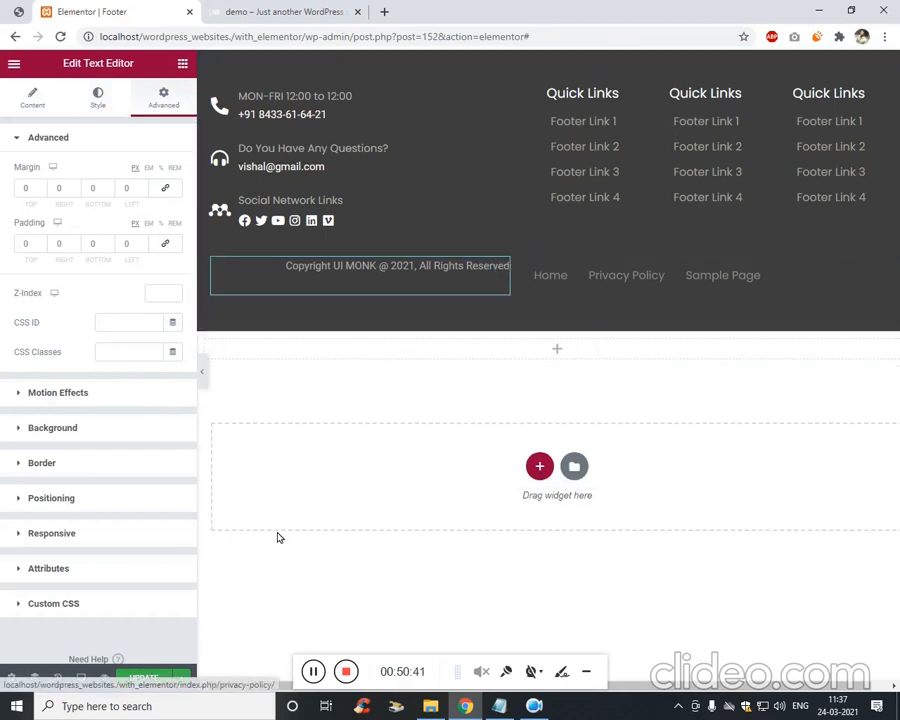
{"action": "left_click", "coordinate": [17, 13]}
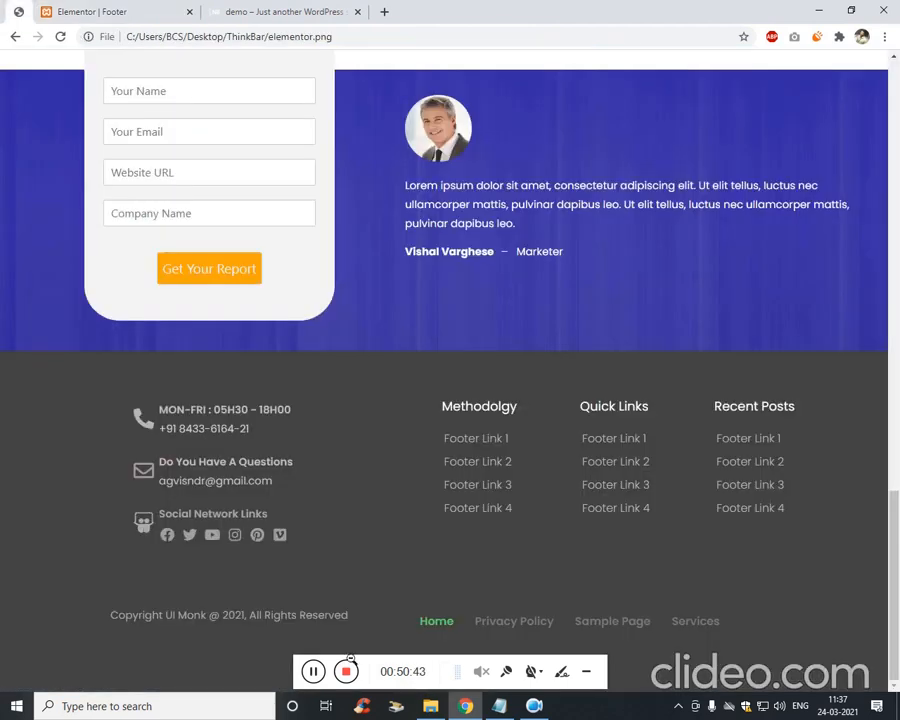
{"action": "left_click", "coordinate": [187, 10]}
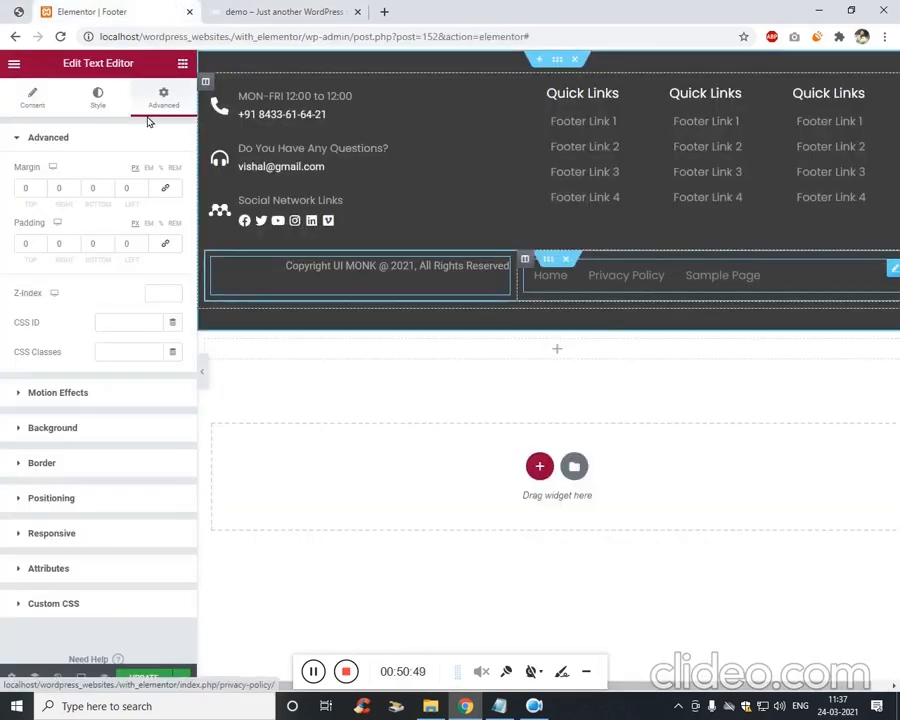
Right-align the bottom navigation menu links.
{"action": "left_click", "coordinate": [84, 91]}
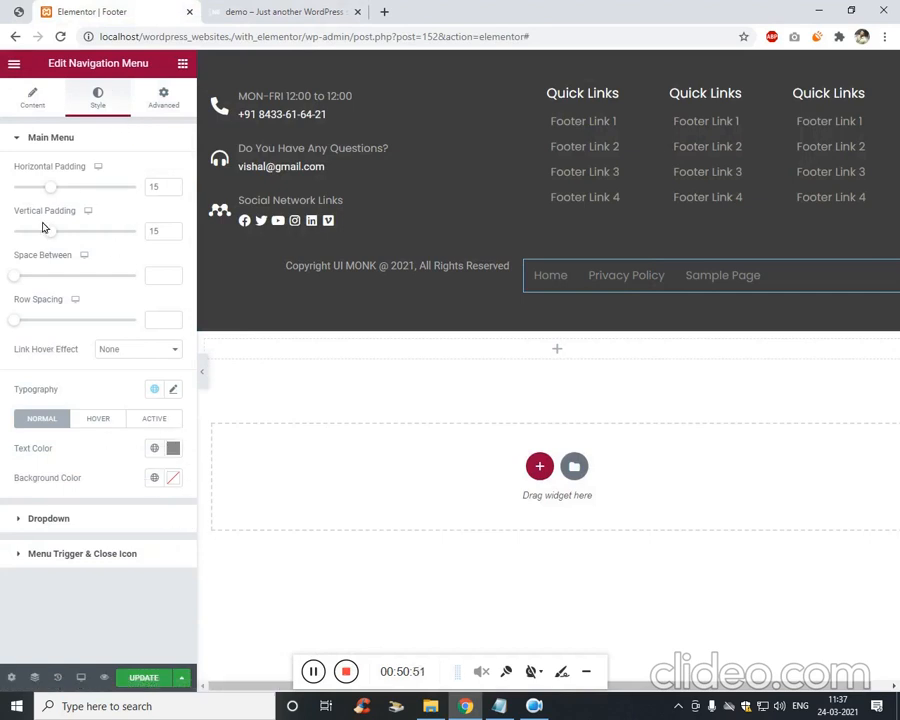
{"action": "left_click", "coordinate": [33, 100]}
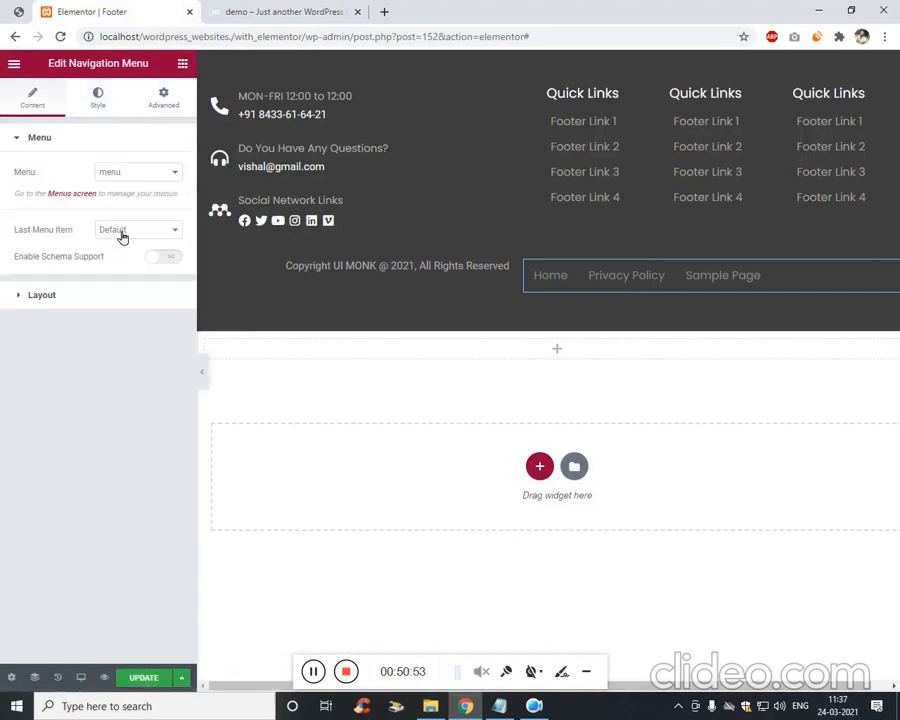
{"action": "left_click", "coordinate": [93, 299]}
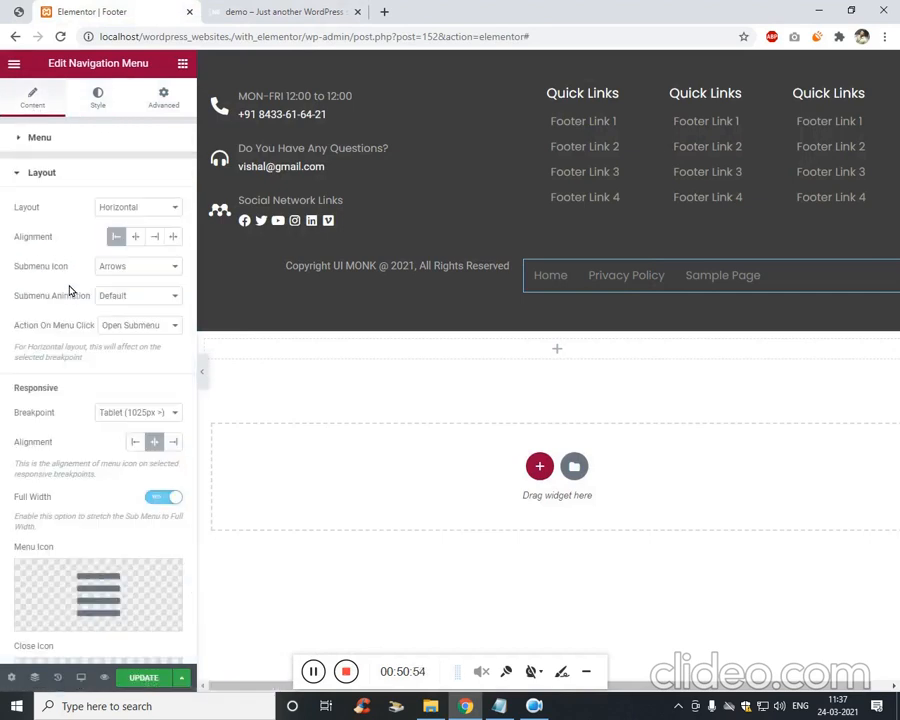
{"action": "left_click", "coordinate": [158, 239]}
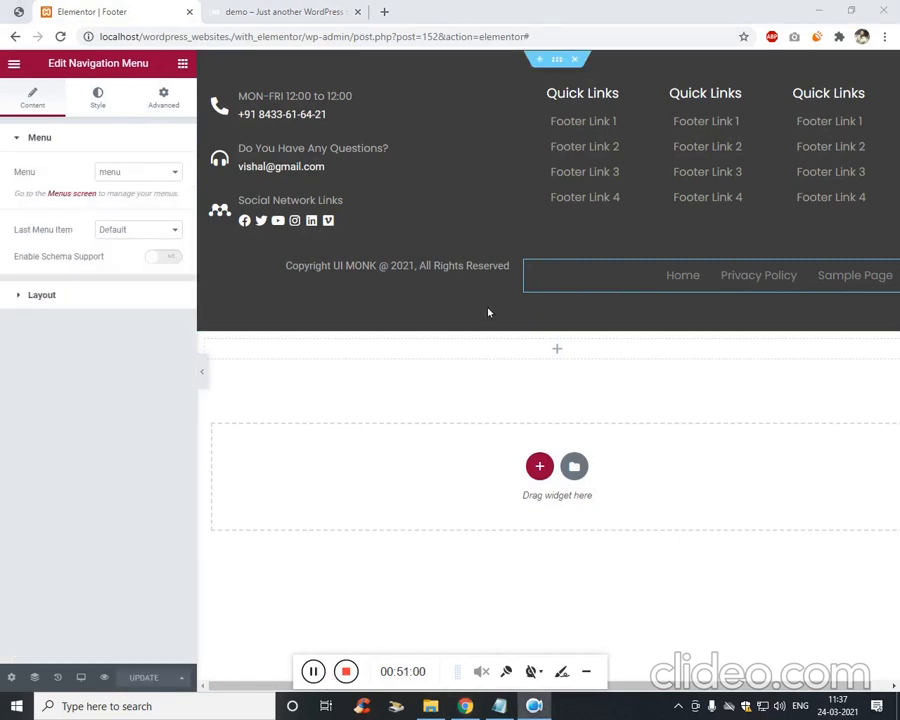
Give the copyright text a top margin of 21, update the template and reload the demo site.
{"action": "right_click", "coordinate": [500, 266]}
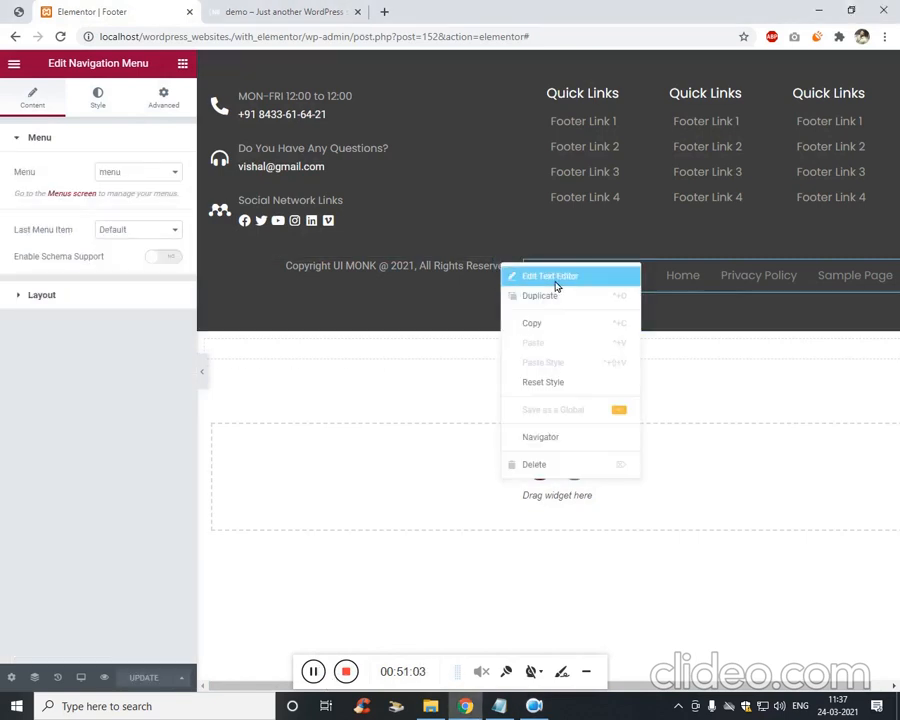
{"action": "left_click", "coordinate": [553, 278]}
{"action": "type", "text": "12"}
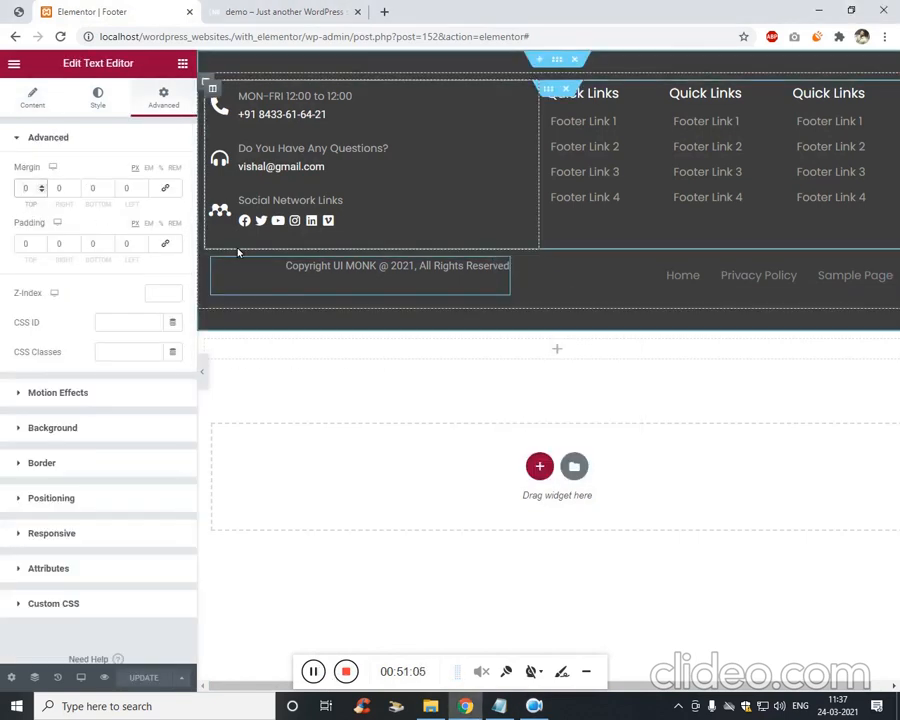
{"action": "key", "text": "Up"}
{"action": "key", "text": "Up"}
{"action": "key", "text": "Up"}
{"action": "key", "text": "Up"}
{"action": "key", "text": "Up"}
{"action": "key", "text": "Up"}
{"action": "key", "text": "Up"}
{"action": "key", "text": "Up"}
{"action": "key", "text": "Up"}
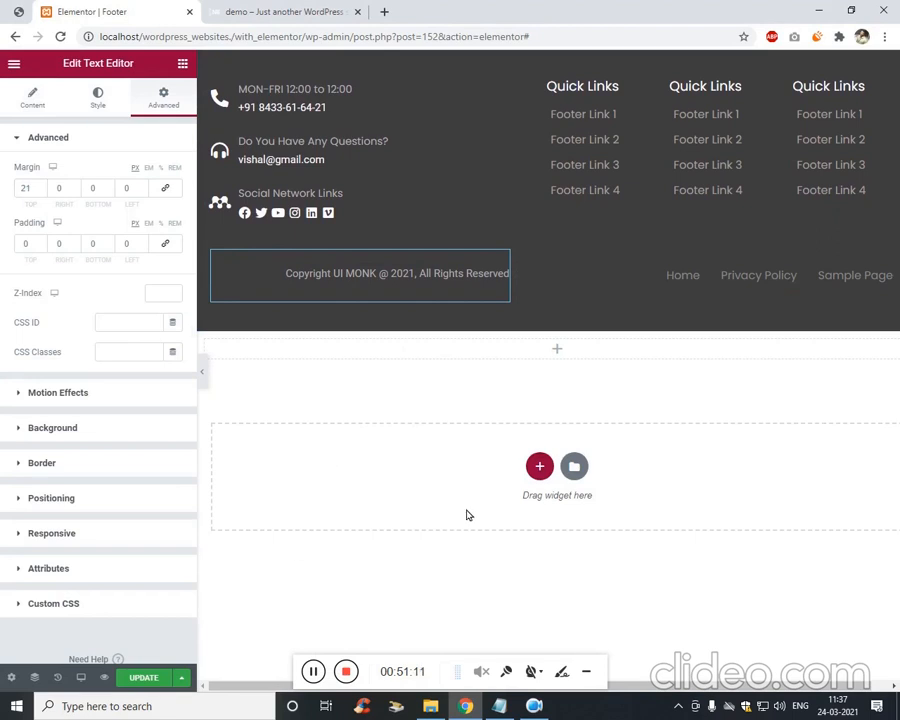
{"action": "left_click", "coordinate": [140, 678]}
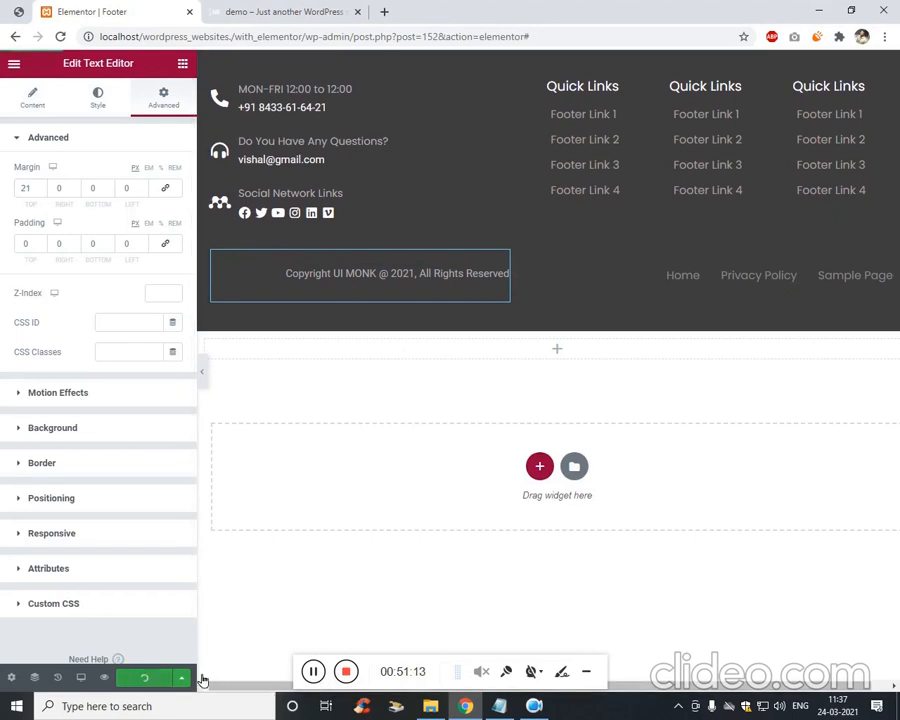
{"action": "left_click", "coordinate": [275, 12]}
{"action": "key", "text": "F5"}
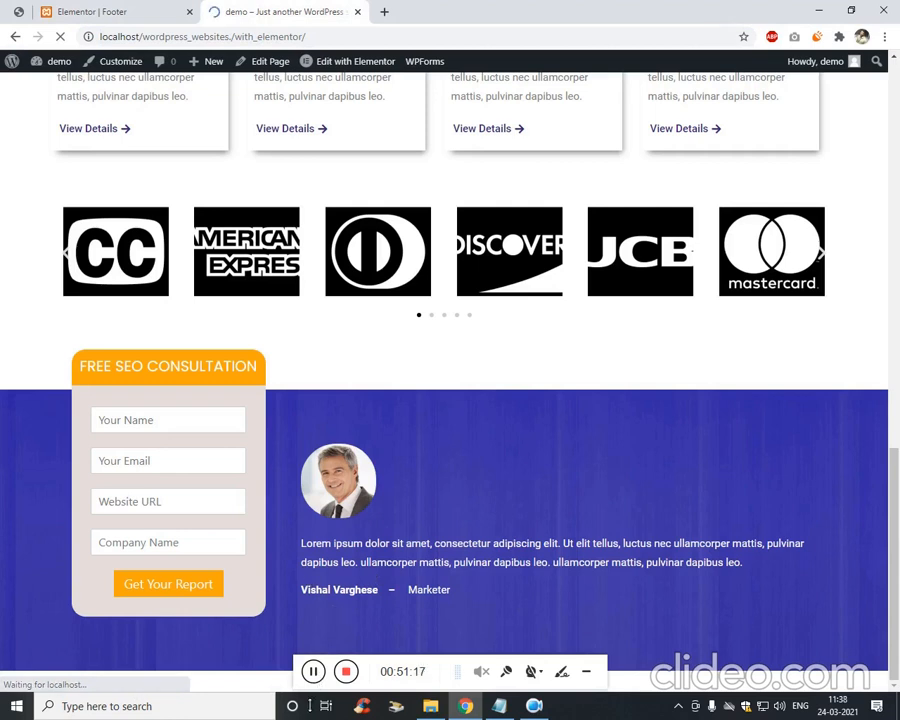
Review the finished dark footer on the reloaded live page.
{"action": "left_click", "coordinate": [314, 673]}
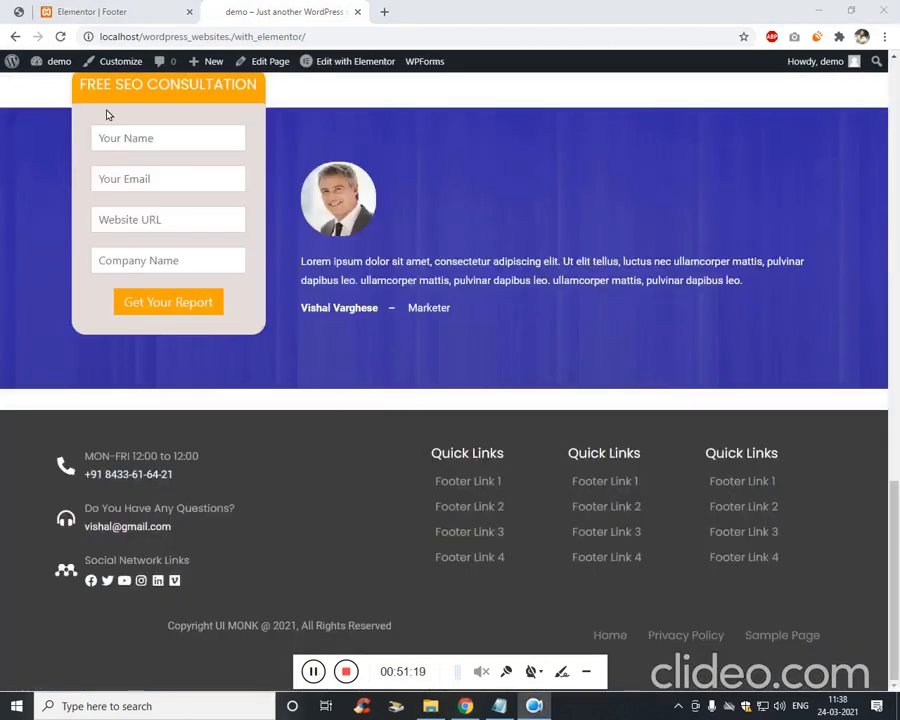
{"action": "left_click", "coordinate": [109, 11]}
{"action": "left_click", "coordinate": [276, 12]}
{"action": "scroll", "coordinate": [534, 335], "scroll_direction": "up", "scroll_amount": 7}
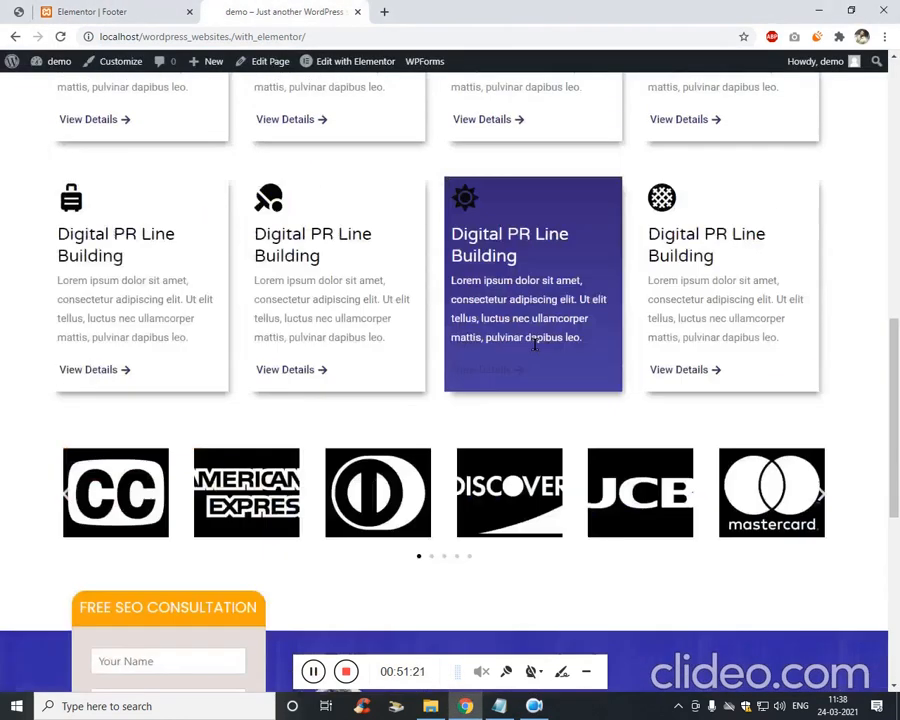
{"action": "scroll", "coordinate": [534, 345], "scroll_direction": "up", "scroll_amount": 5}
Open the Home page with 'Edit with Elementor' in a new tab and keep inspecting the footer.
{"action": "middle_click", "coordinate": [356, 61]}
{"action": "scroll", "coordinate": [410, 303], "scroll_direction": "up", "scroll_amount": 4}
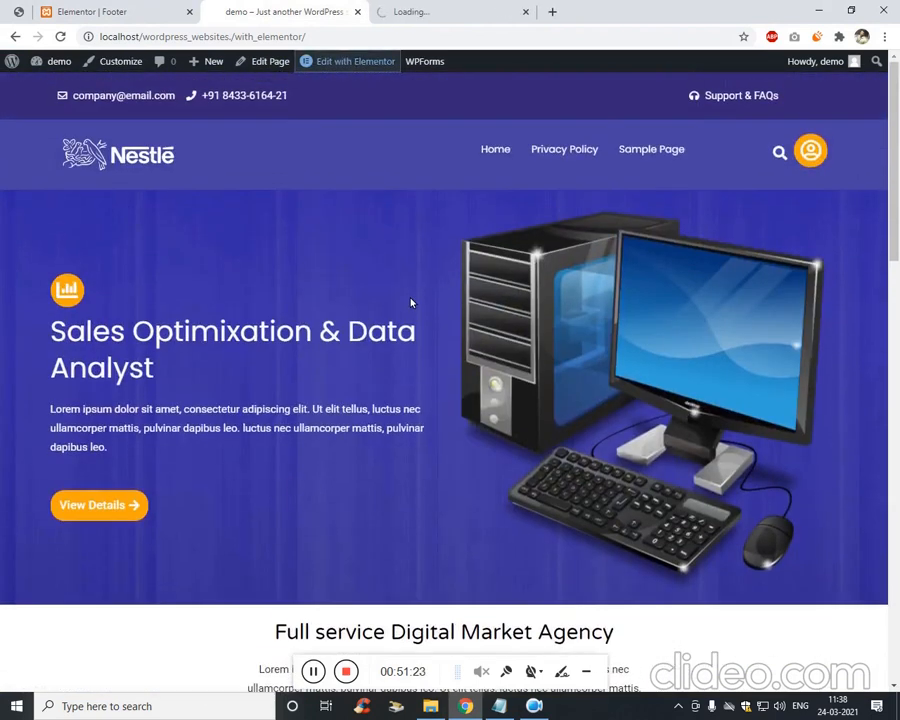
{"action": "scroll", "coordinate": [410, 303], "scroll_direction": "down", "scroll_amount": 15}
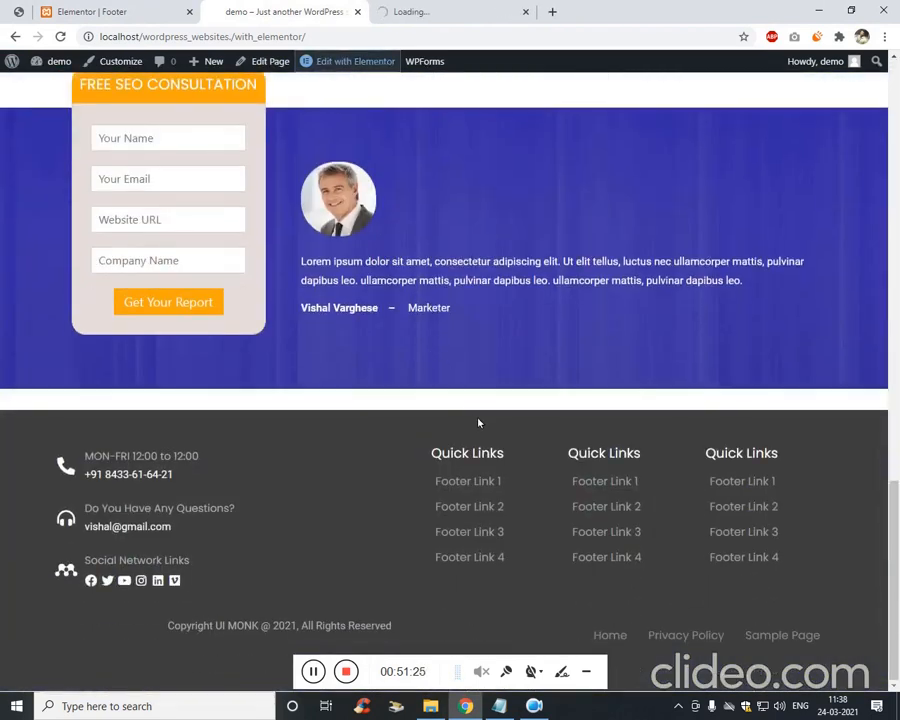
{"action": "scroll", "coordinate": [479, 418], "scroll_direction": "up", "scroll_amount": 5}
{"action": "scroll", "coordinate": [456, 410], "scroll_direction": "down", "scroll_amount": 5}
{"action": "left_click", "coordinate": [420, 11]}
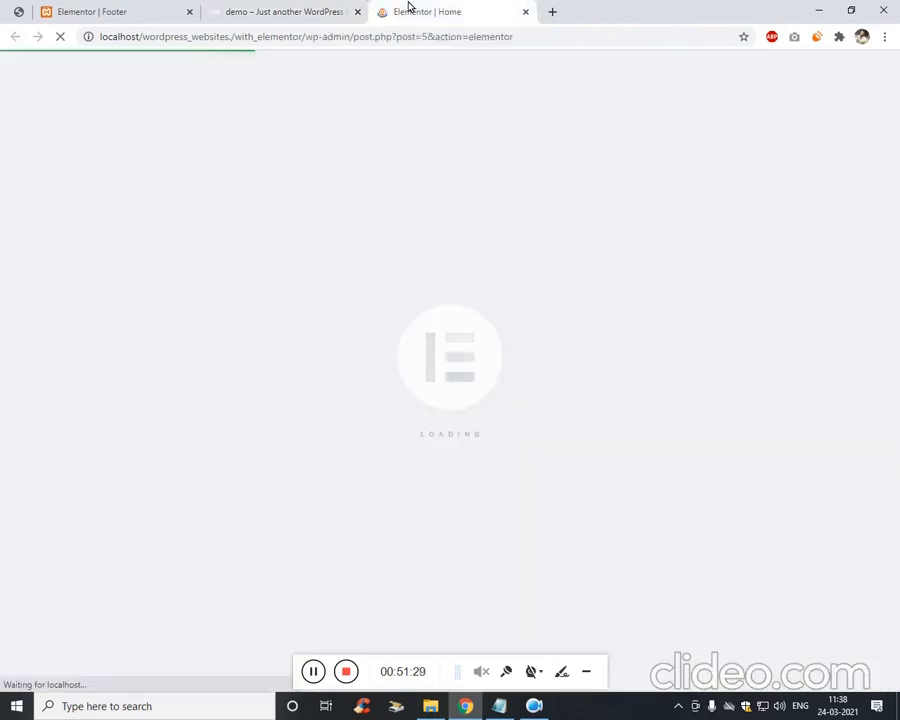
{"action": "left_click", "coordinate": [265, 12]}
{"action": "scroll", "coordinate": [426, 418], "scroll_direction": "up", "scroll_amount": 12}
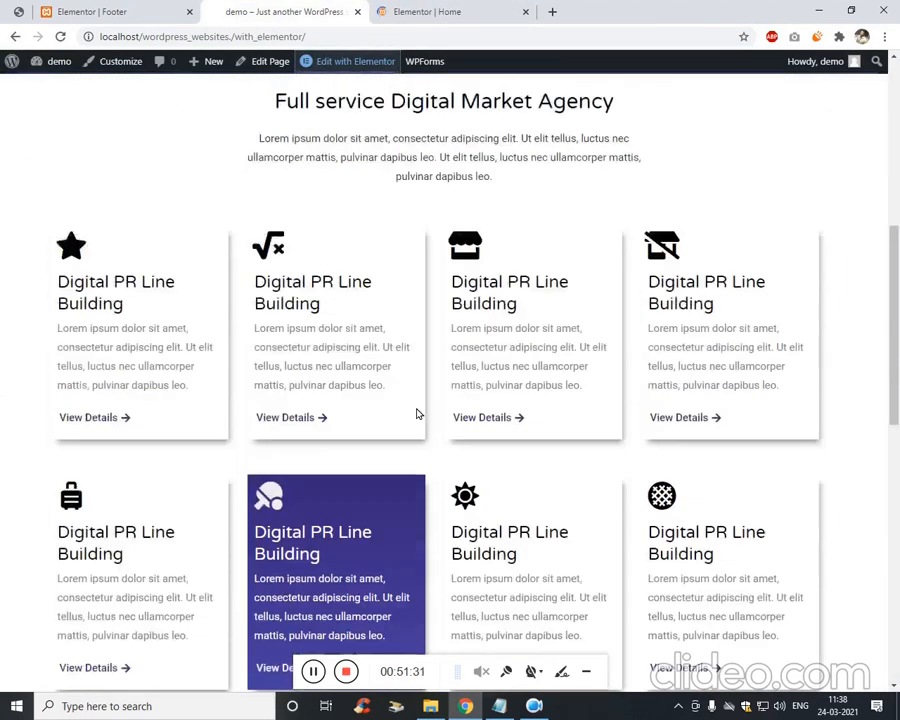
{"action": "scroll", "coordinate": [418, 413], "scroll_direction": "up", "scroll_amount": 2}
{"action": "scroll", "coordinate": [458, 317], "scroll_direction": "down", "scroll_amount": 15}
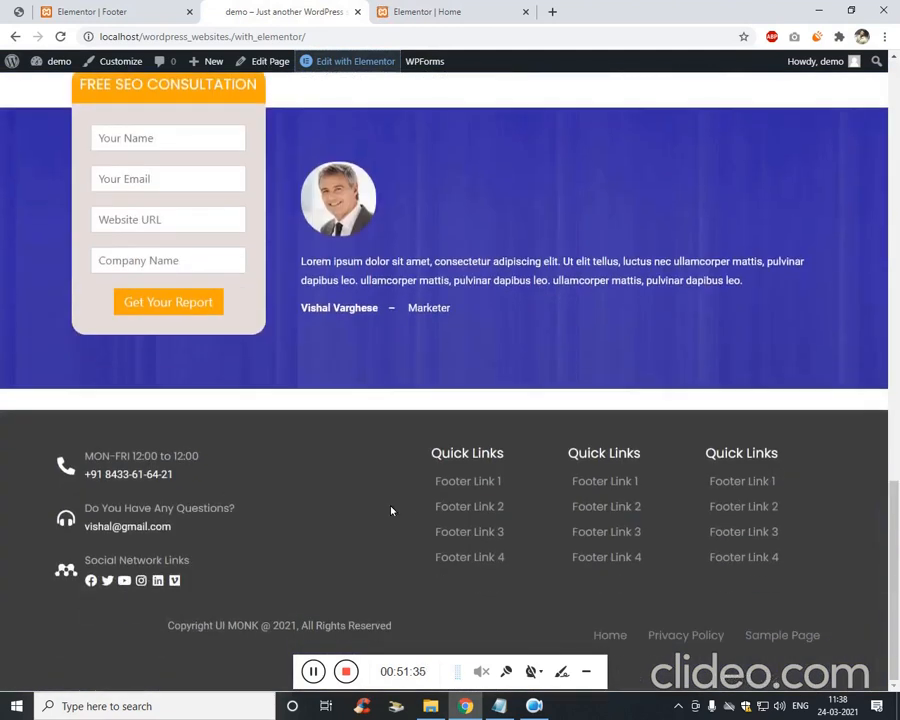
Set the footer column's Layout Horizontal Align to End.
{"action": "left_click", "coordinate": [140, 8]}
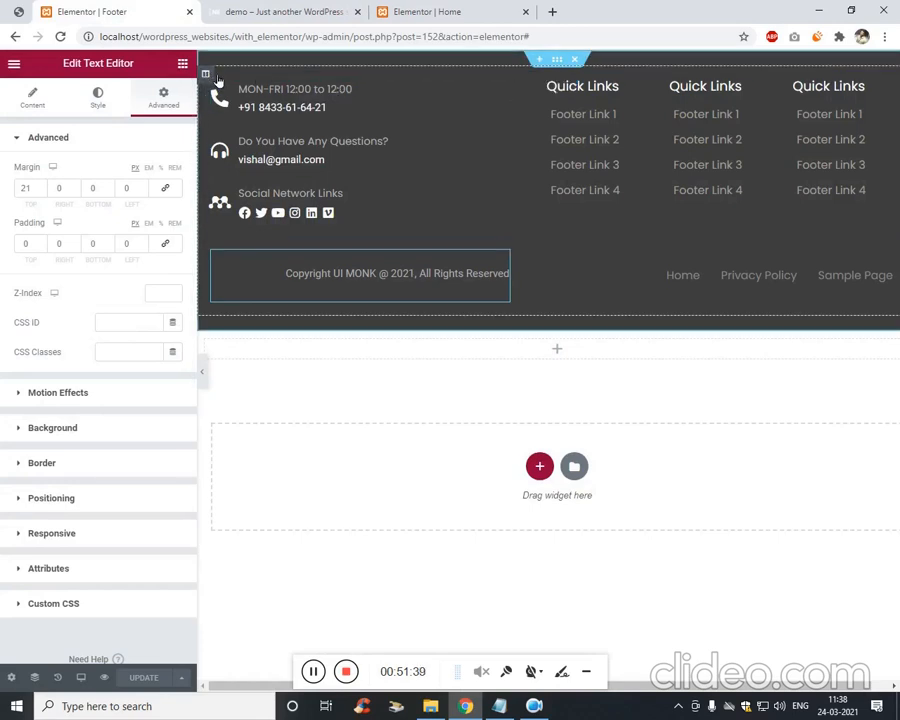
{"action": "right_click", "coordinate": [217, 78]}
{"action": "left_click", "coordinate": [257, 90]}
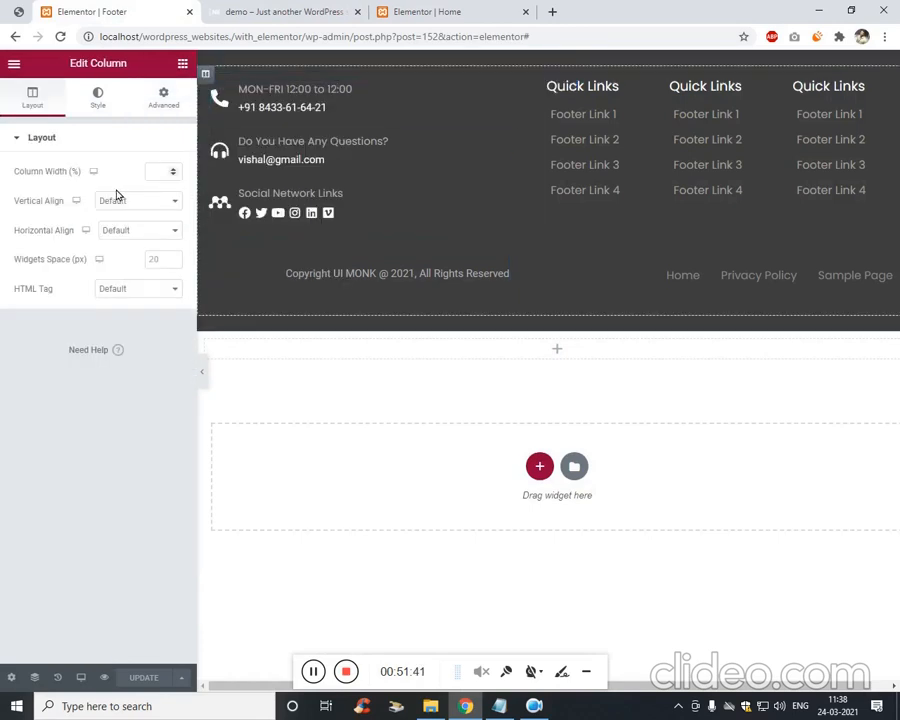
{"action": "left_click", "coordinate": [120, 100]}
{"action": "left_click", "coordinate": [163, 97]}
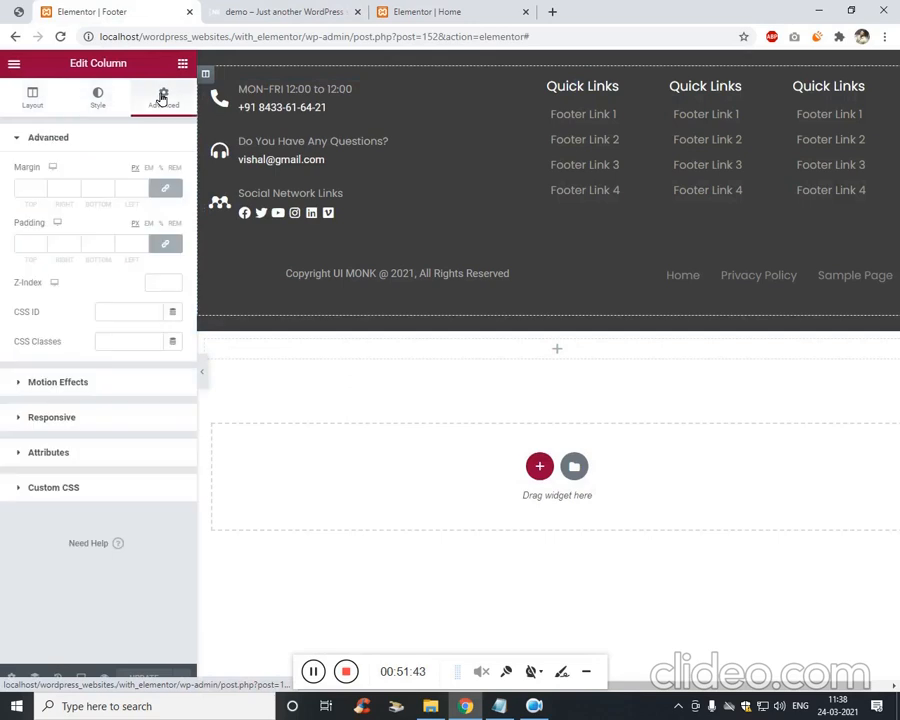
{"action": "left_click", "coordinate": [116, 111]}
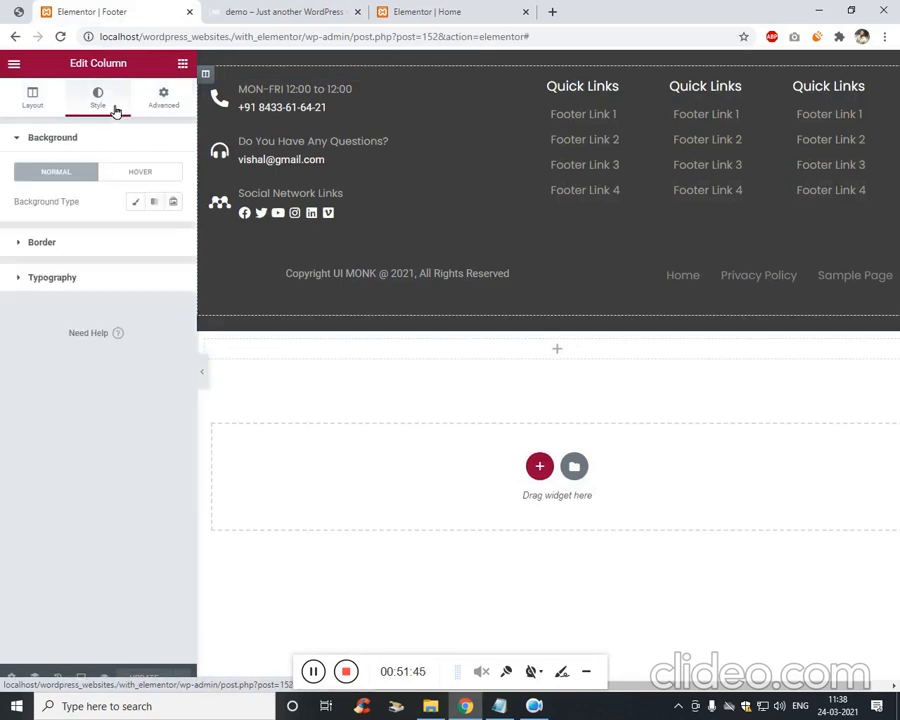
{"action": "left_click", "coordinate": [40, 105]}
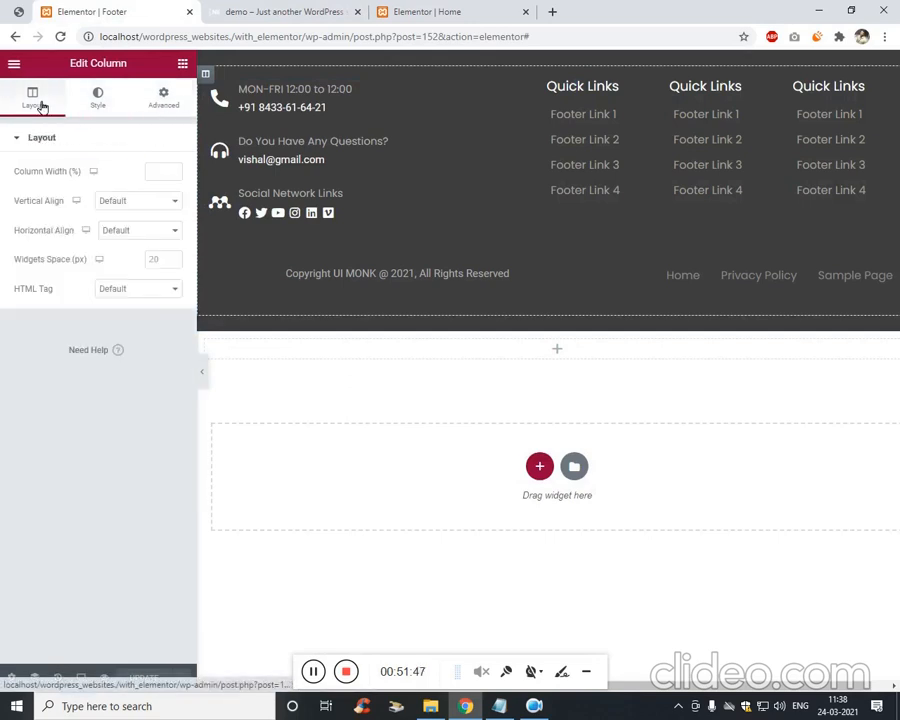
{"action": "left_click", "coordinate": [145, 231]}
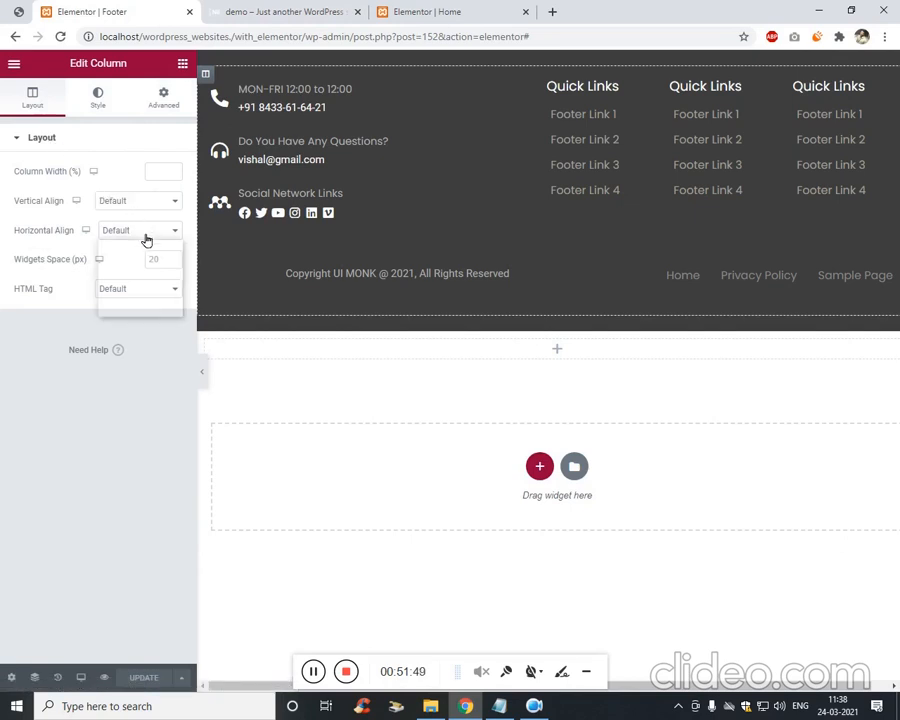
{"action": "left_click", "coordinate": [165, 278]}
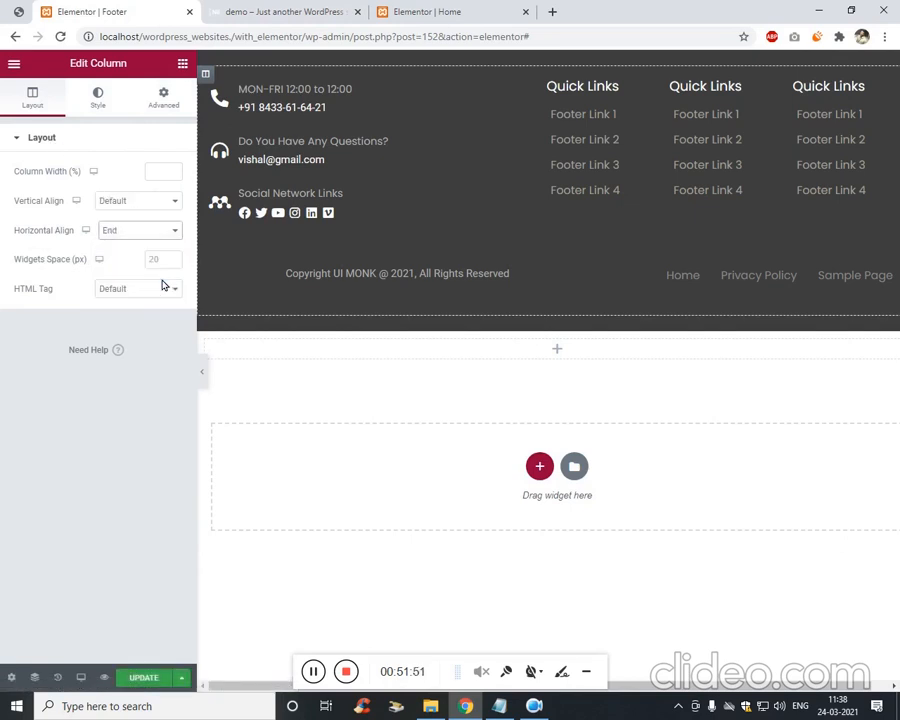
{"action": "left_click", "coordinate": [472, 10]}
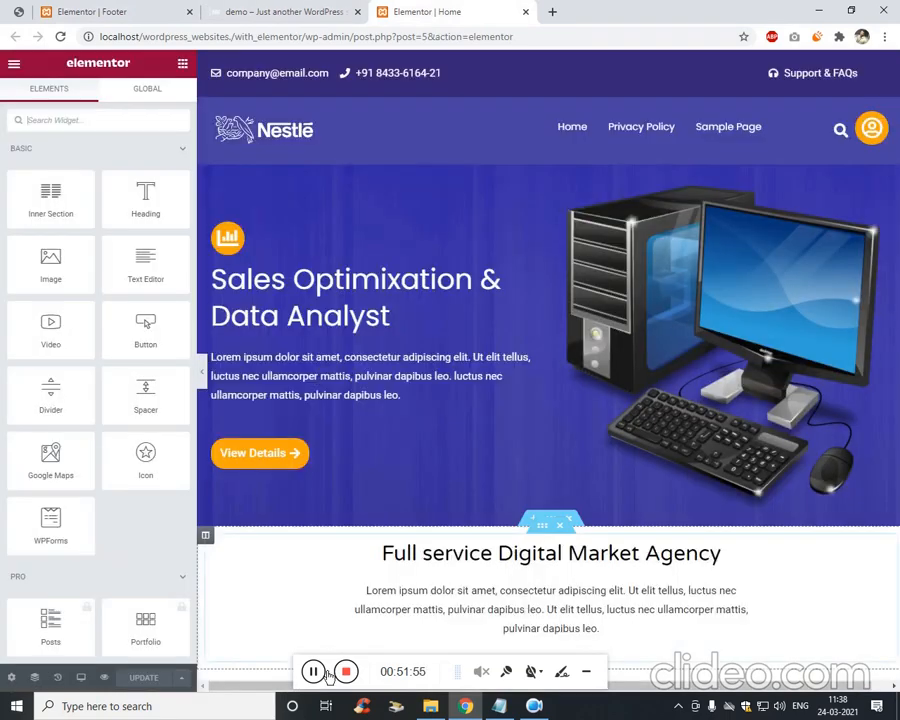
Set the testimonial section's bottom margin to 0 in its Advanced settings.
{"action": "scroll", "coordinate": [327, 532], "scroll_direction": "down", "scroll_amount": 3}
{"action": "scroll", "coordinate": [327, 532], "scroll_direction": "down", "scroll_amount": 10}
{"action": "scroll", "coordinate": [524, 378], "scroll_direction": "up", "scroll_amount": 2}
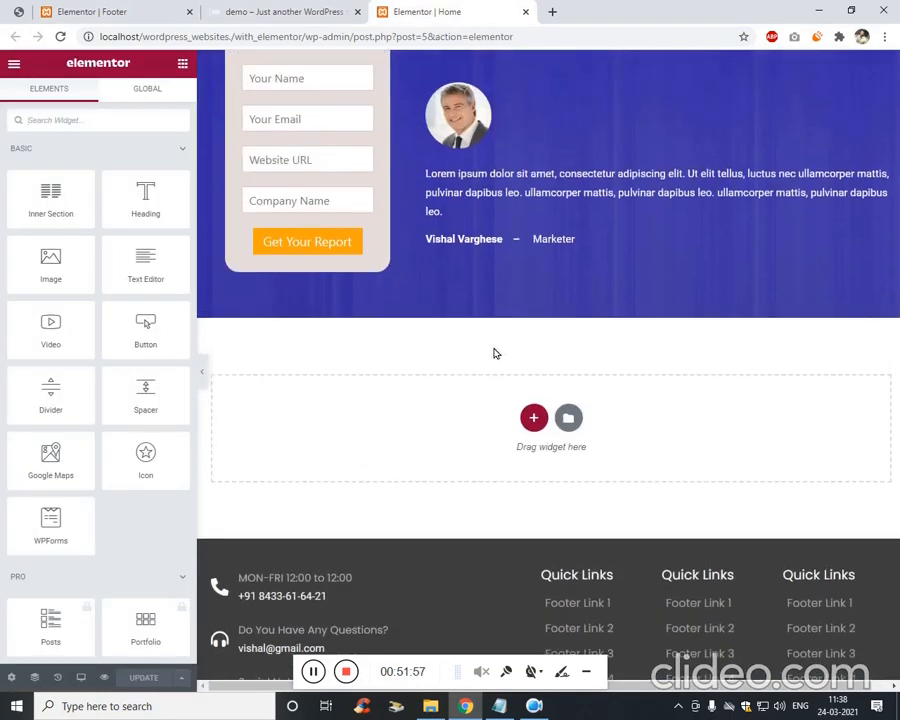
{"action": "scroll", "coordinate": [497, 308], "scroll_direction": "up", "scroll_amount": 2}
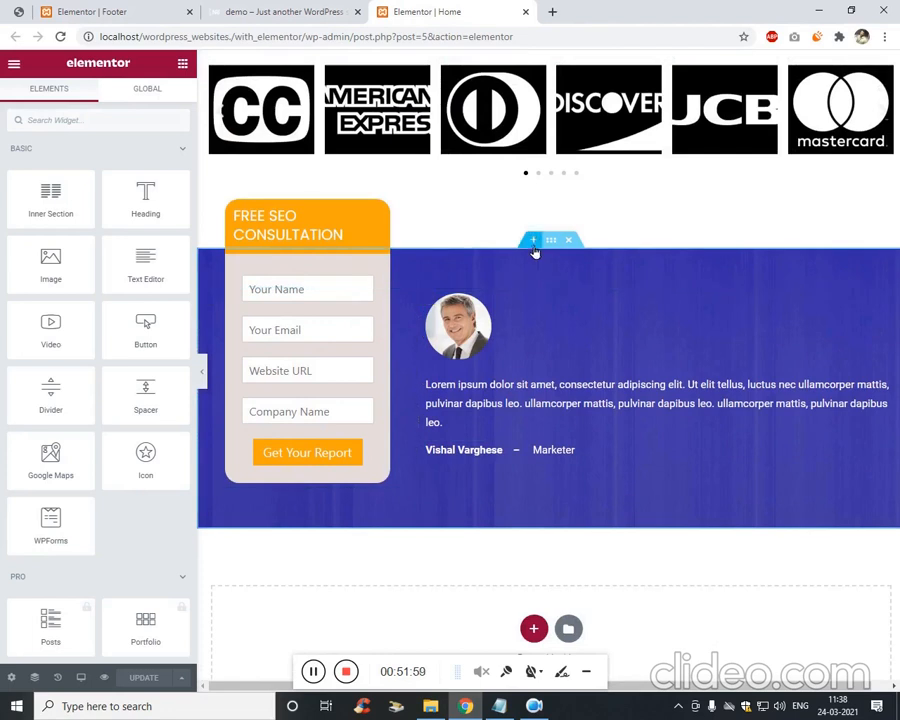
{"action": "right_click", "coordinate": [533, 242]}
{"action": "left_click", "coordinate": [588, 250]}
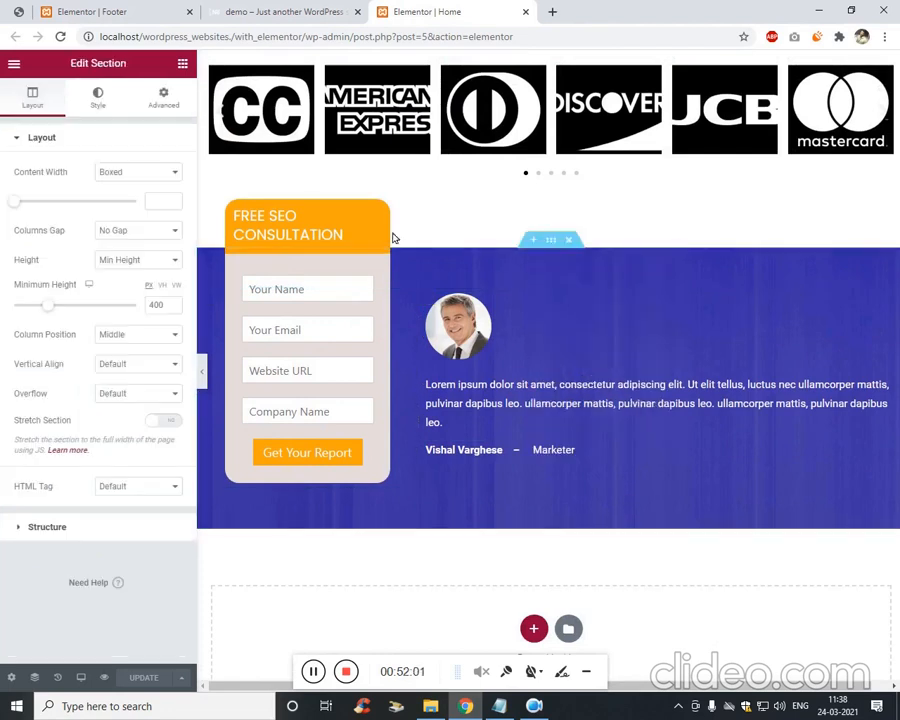
{"action": "left_click", "coordinate": [164, 98]}
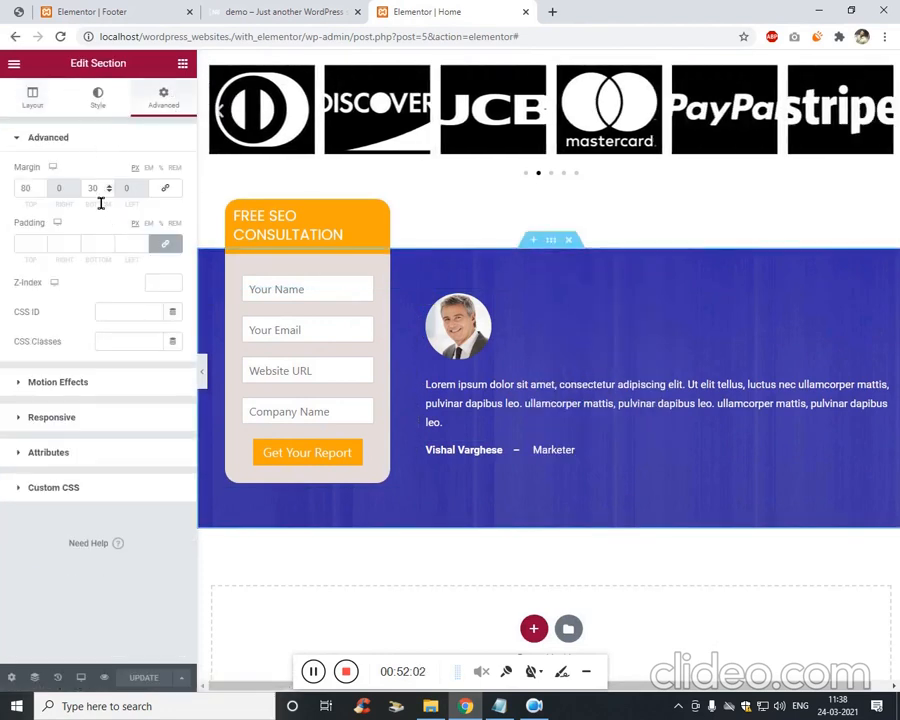
{"action": "type", "text": "0"}
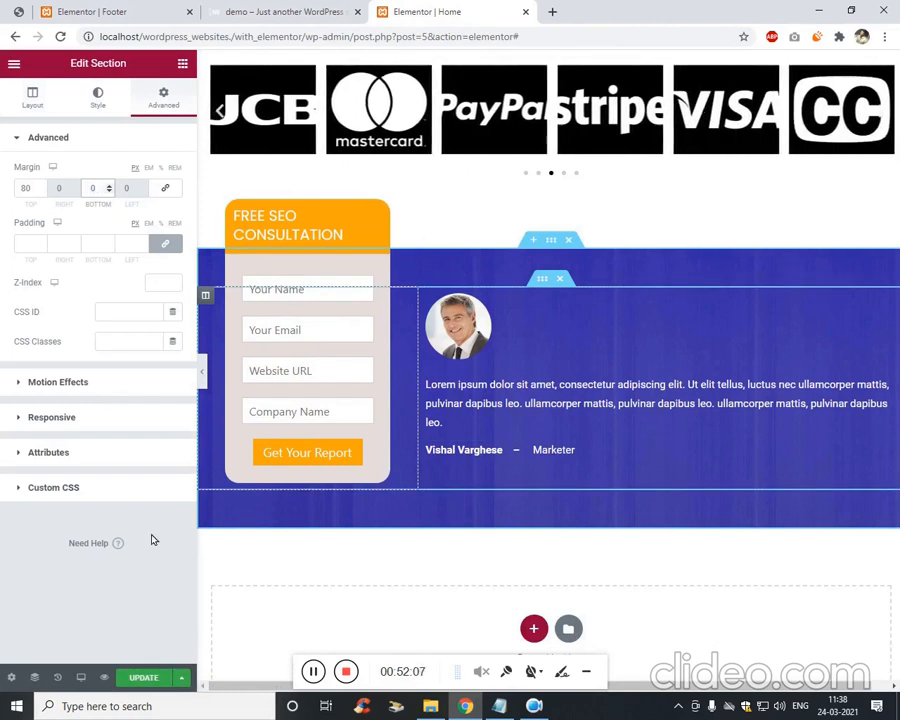
Check on the live site that the footer now sits directly below the testimonials.
{"action": "key", "text": "ctrl+shift+Tab"}
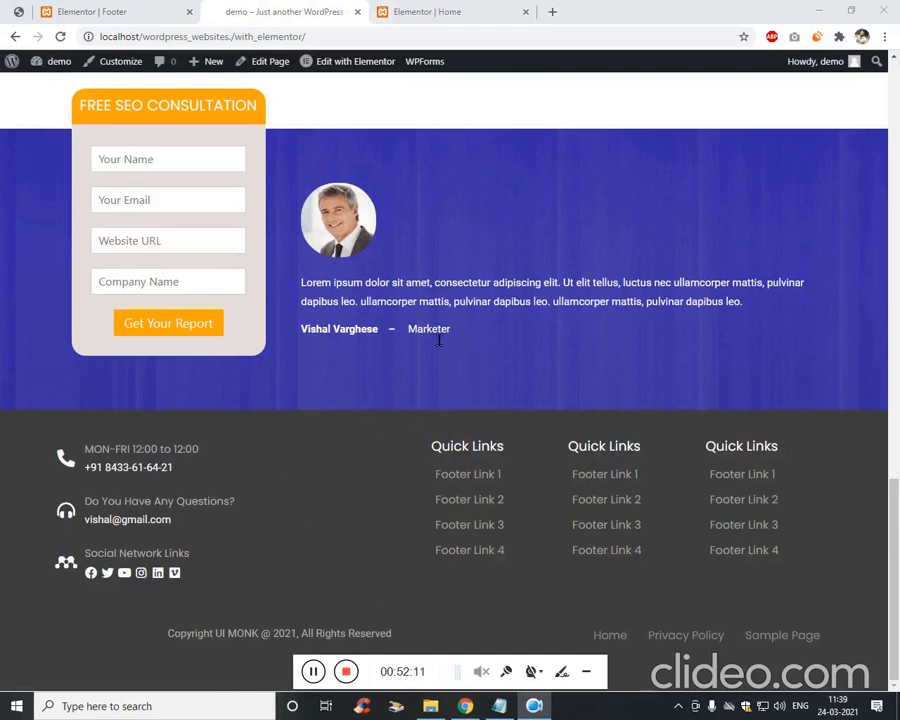
{"action": "left_click_drag", "start_coordinate": [439, 340], "coordinate": [494, 312]}
{"action": "scroll", "coordinate": [494, 315], "scroll_direction": "up", "scroll_amount": 18}
{"action": "scroll", "coordinate": [461, 325], "scroll_direction": "down", "scroll_amount": 2}
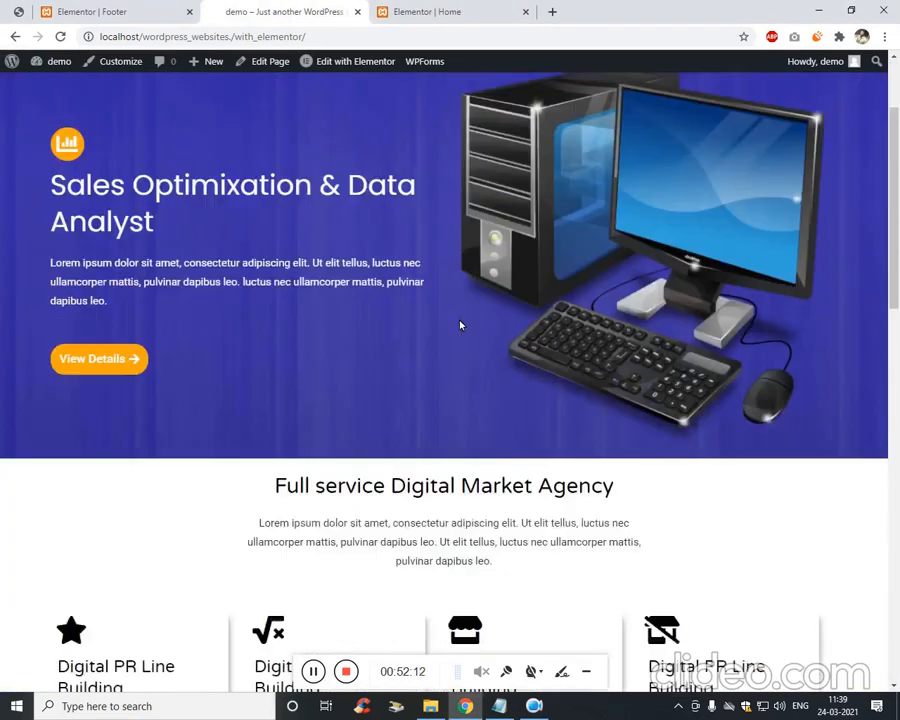